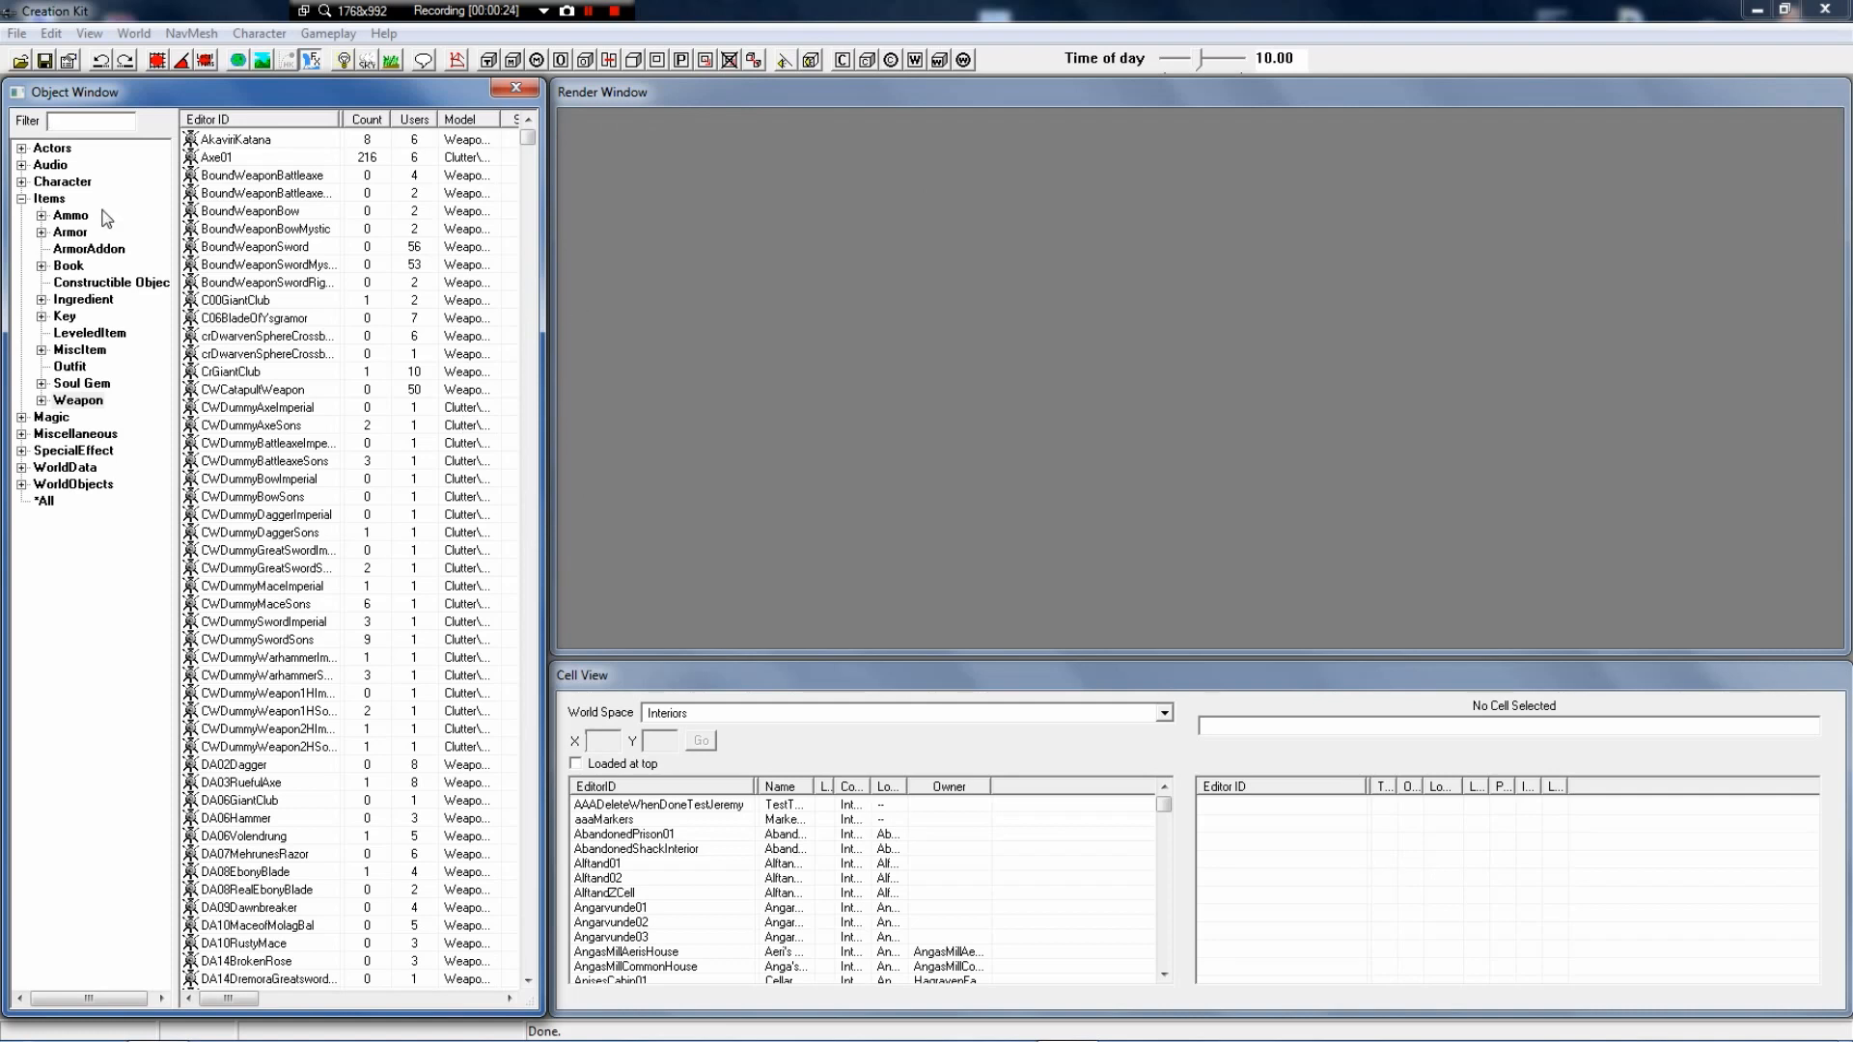
Expand the Items category in the Object Window and list its Ammo objects
click(35, 198)
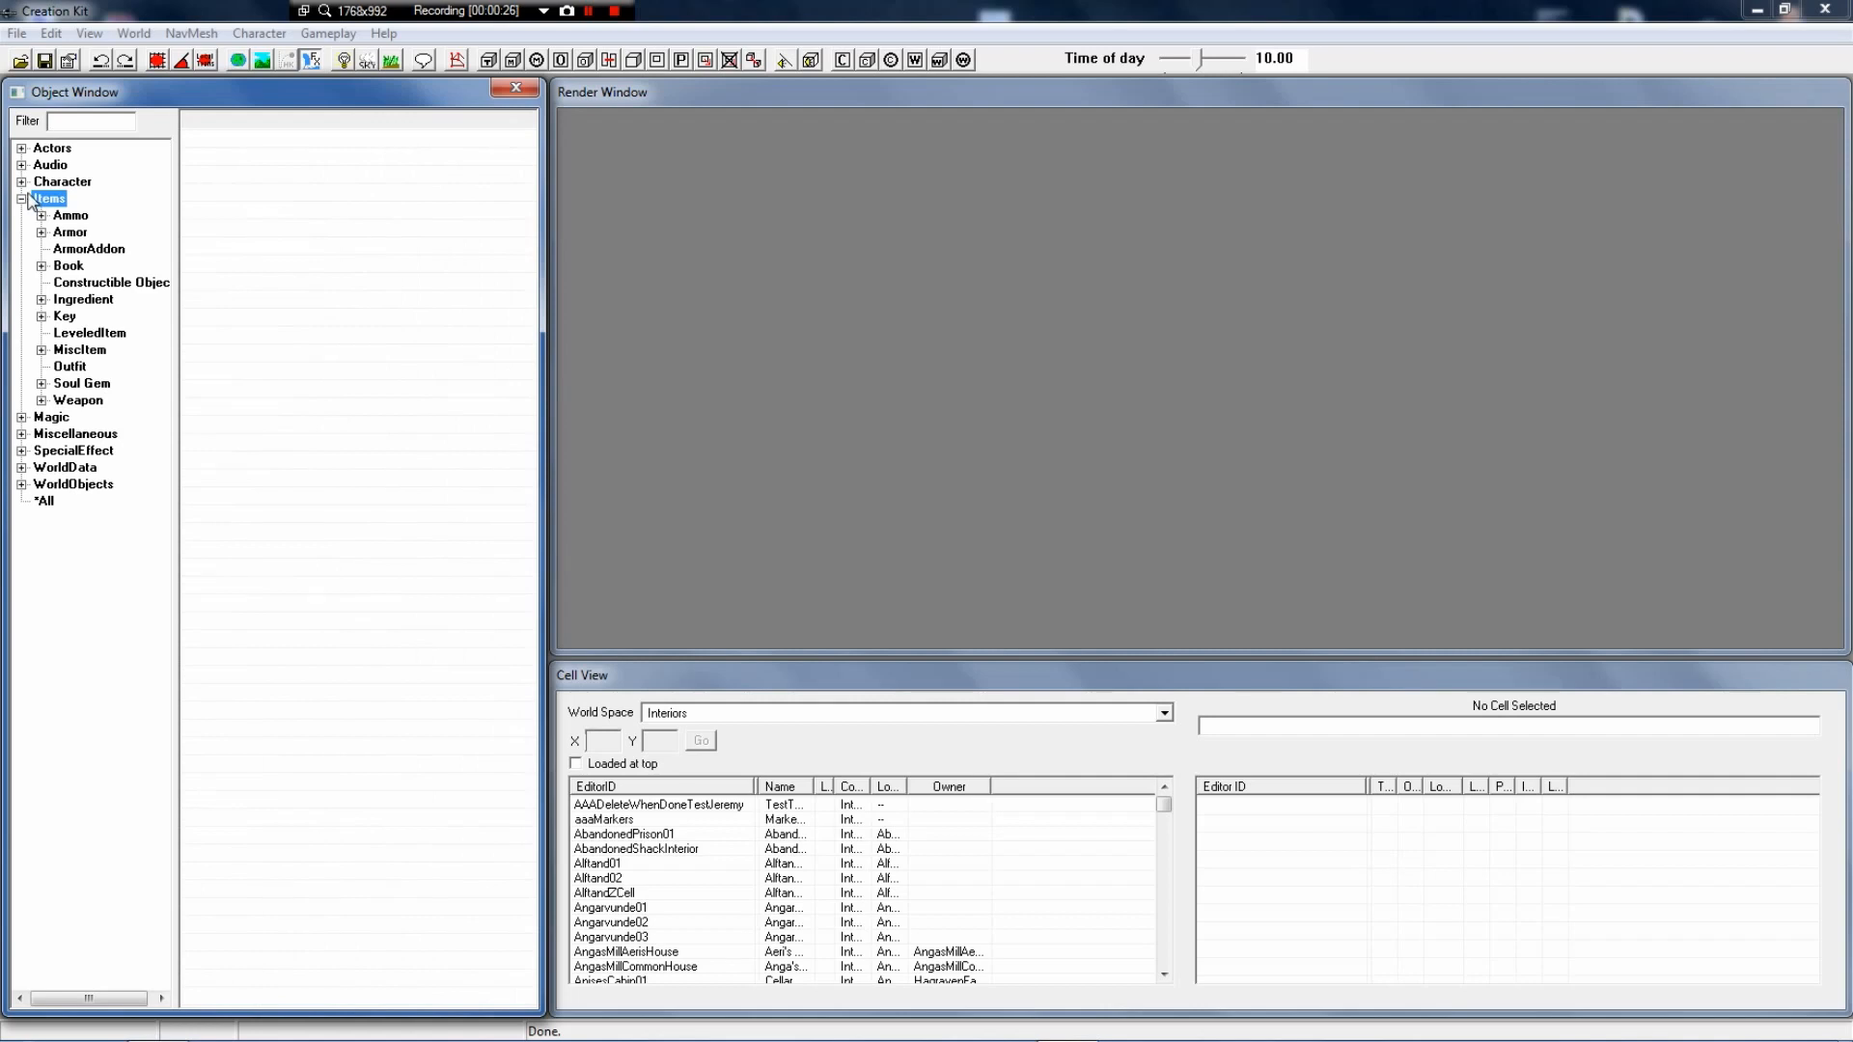
click(24, 199)
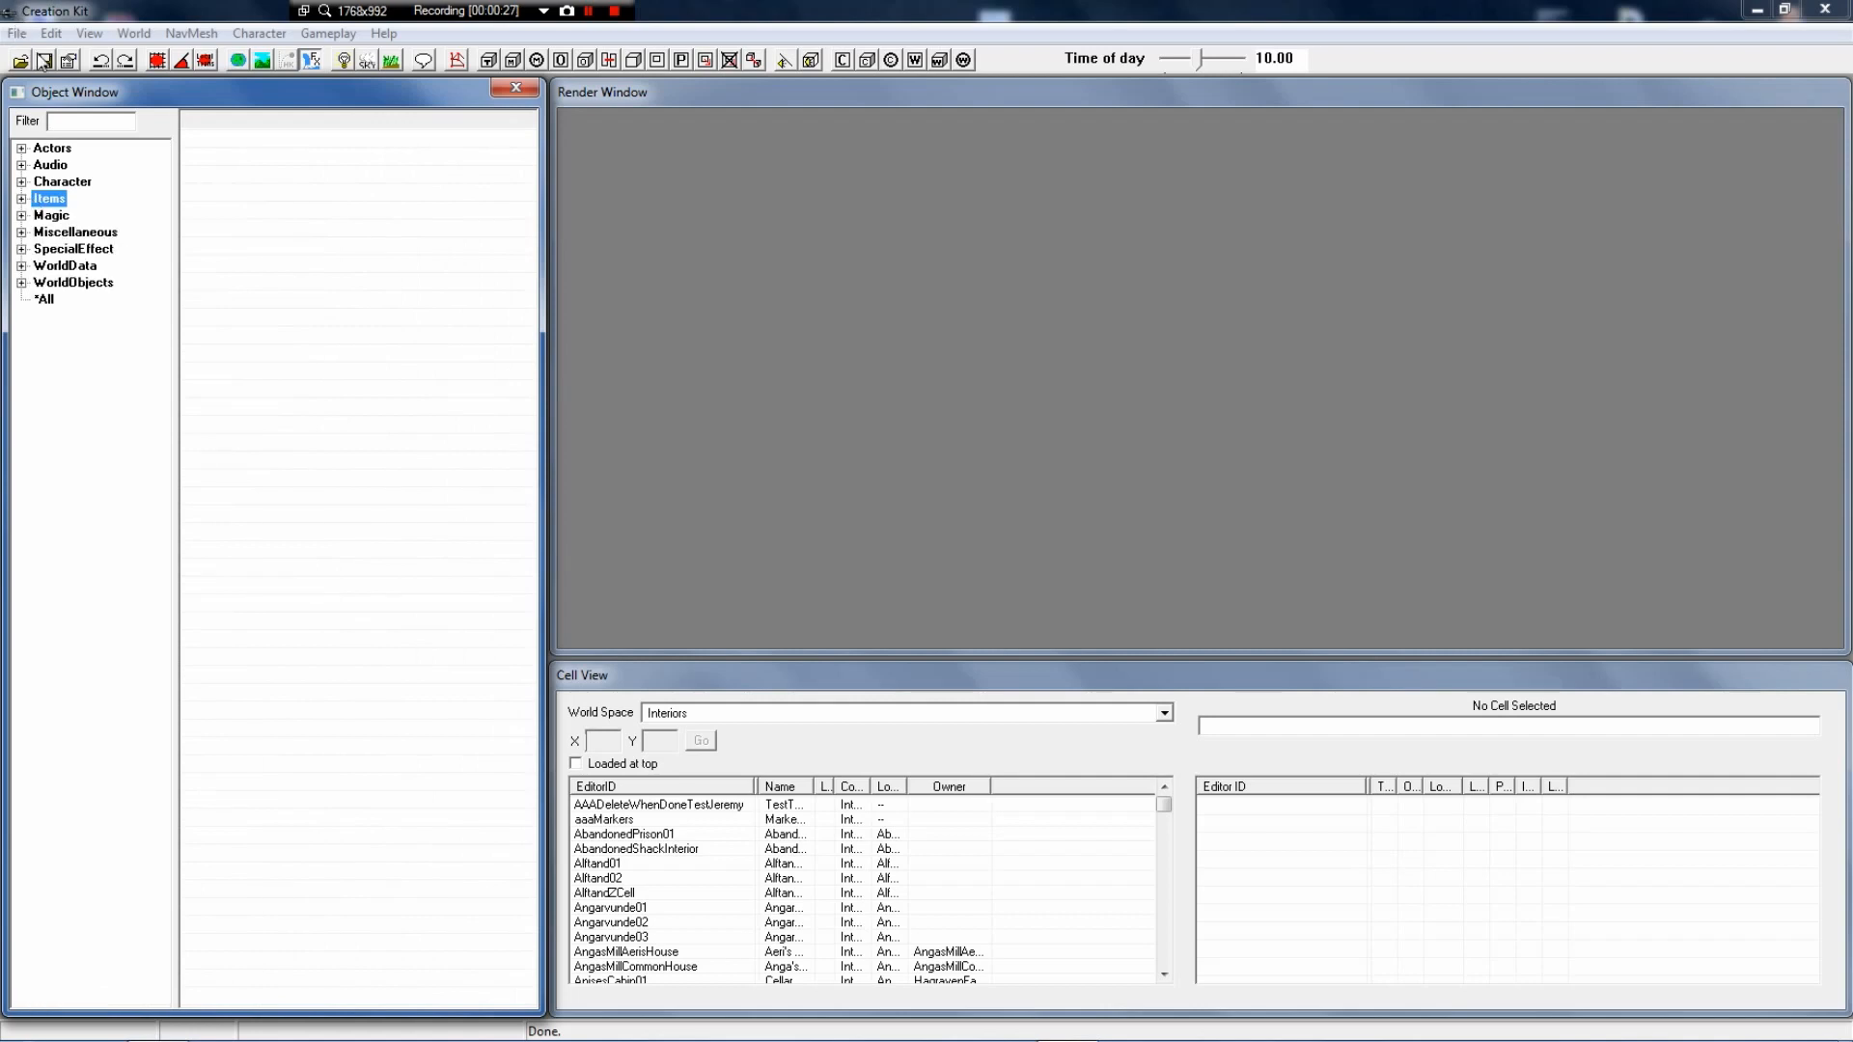
click(21, 198)
click(60, 215)
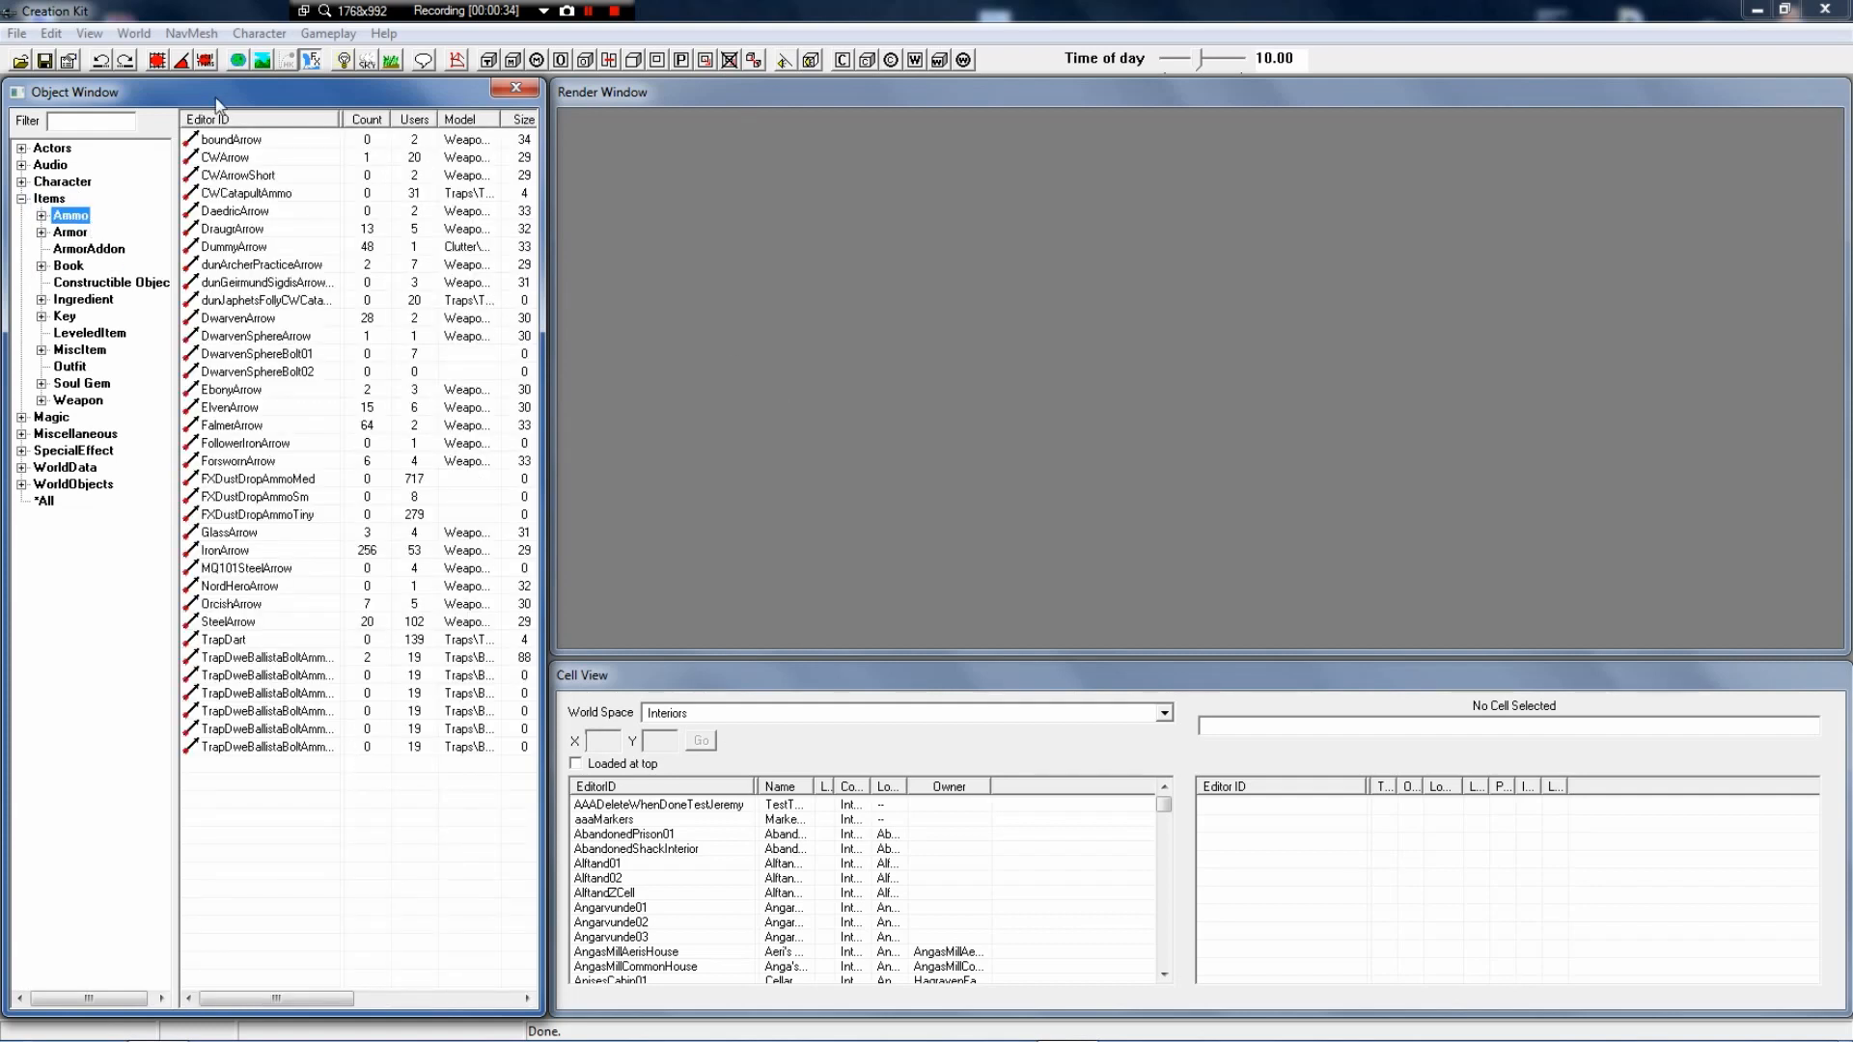
Review the plugin and master files available for loading, and close the Data dialog without loading anything
click(17, 33)
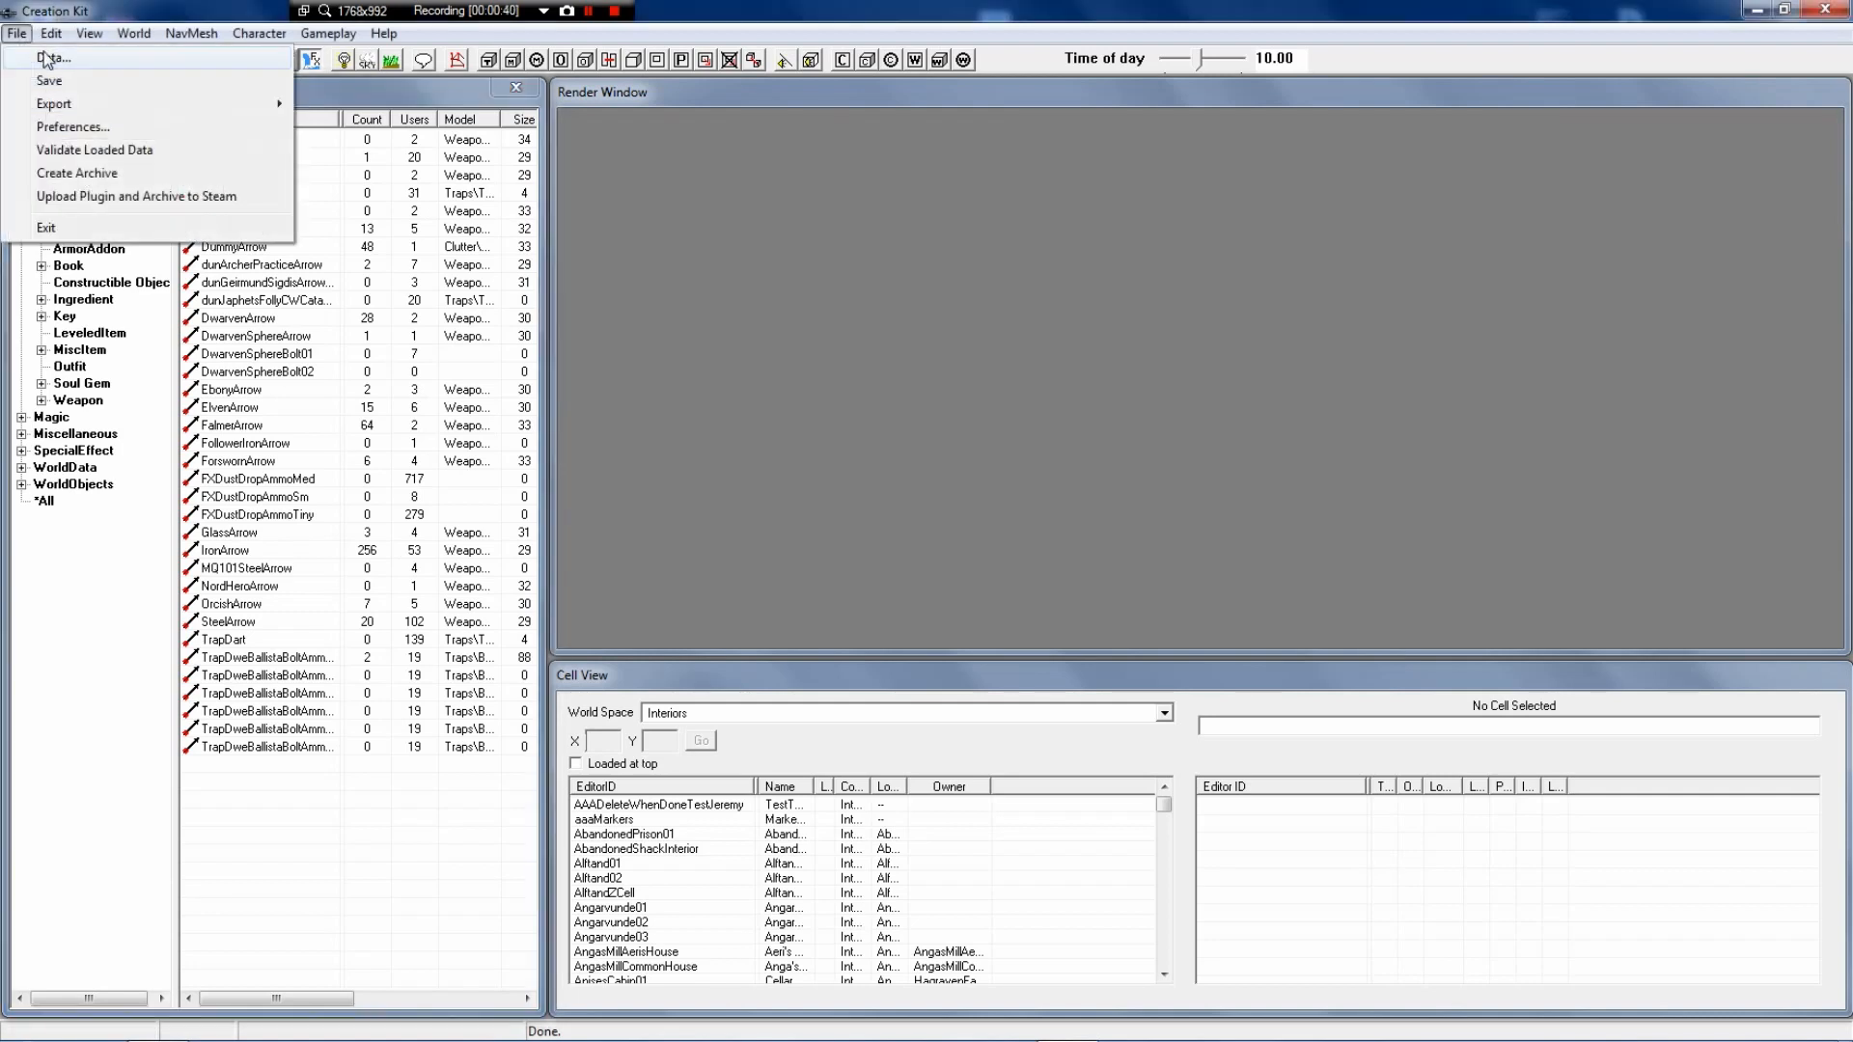
click(48, 58)
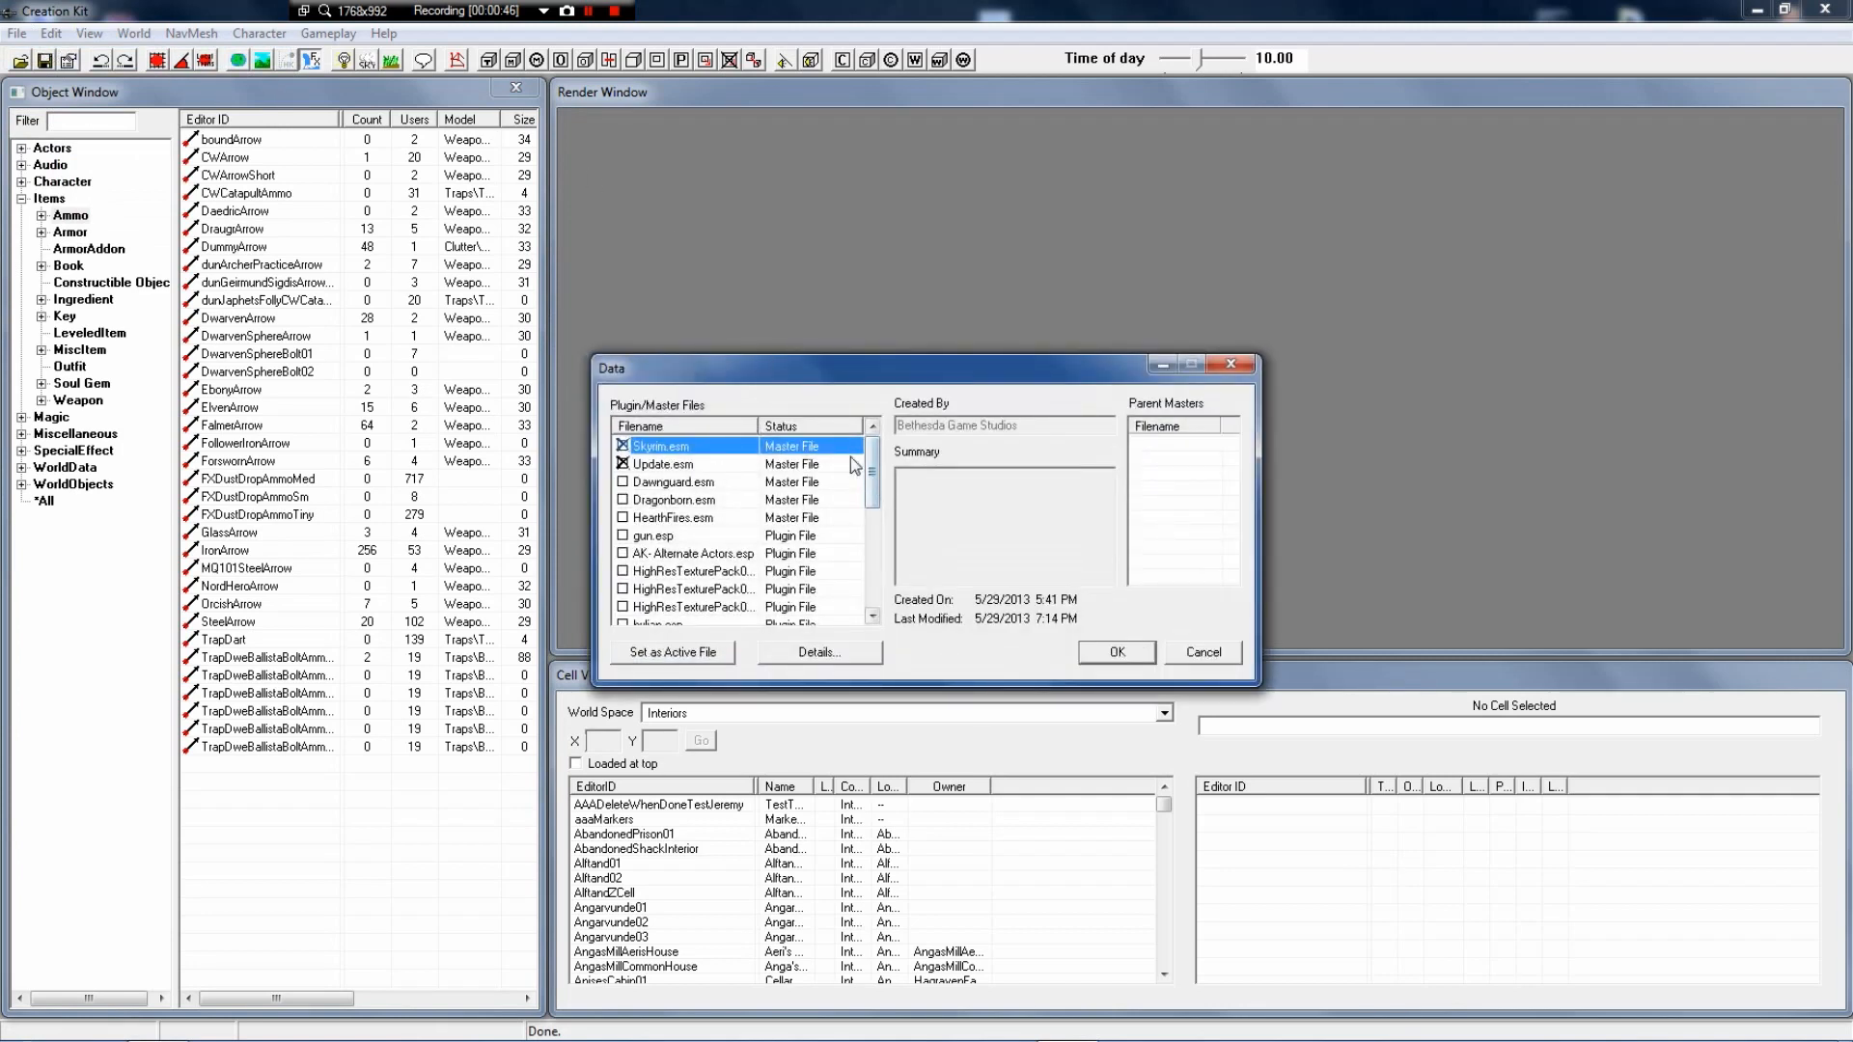
click(1200, 652)
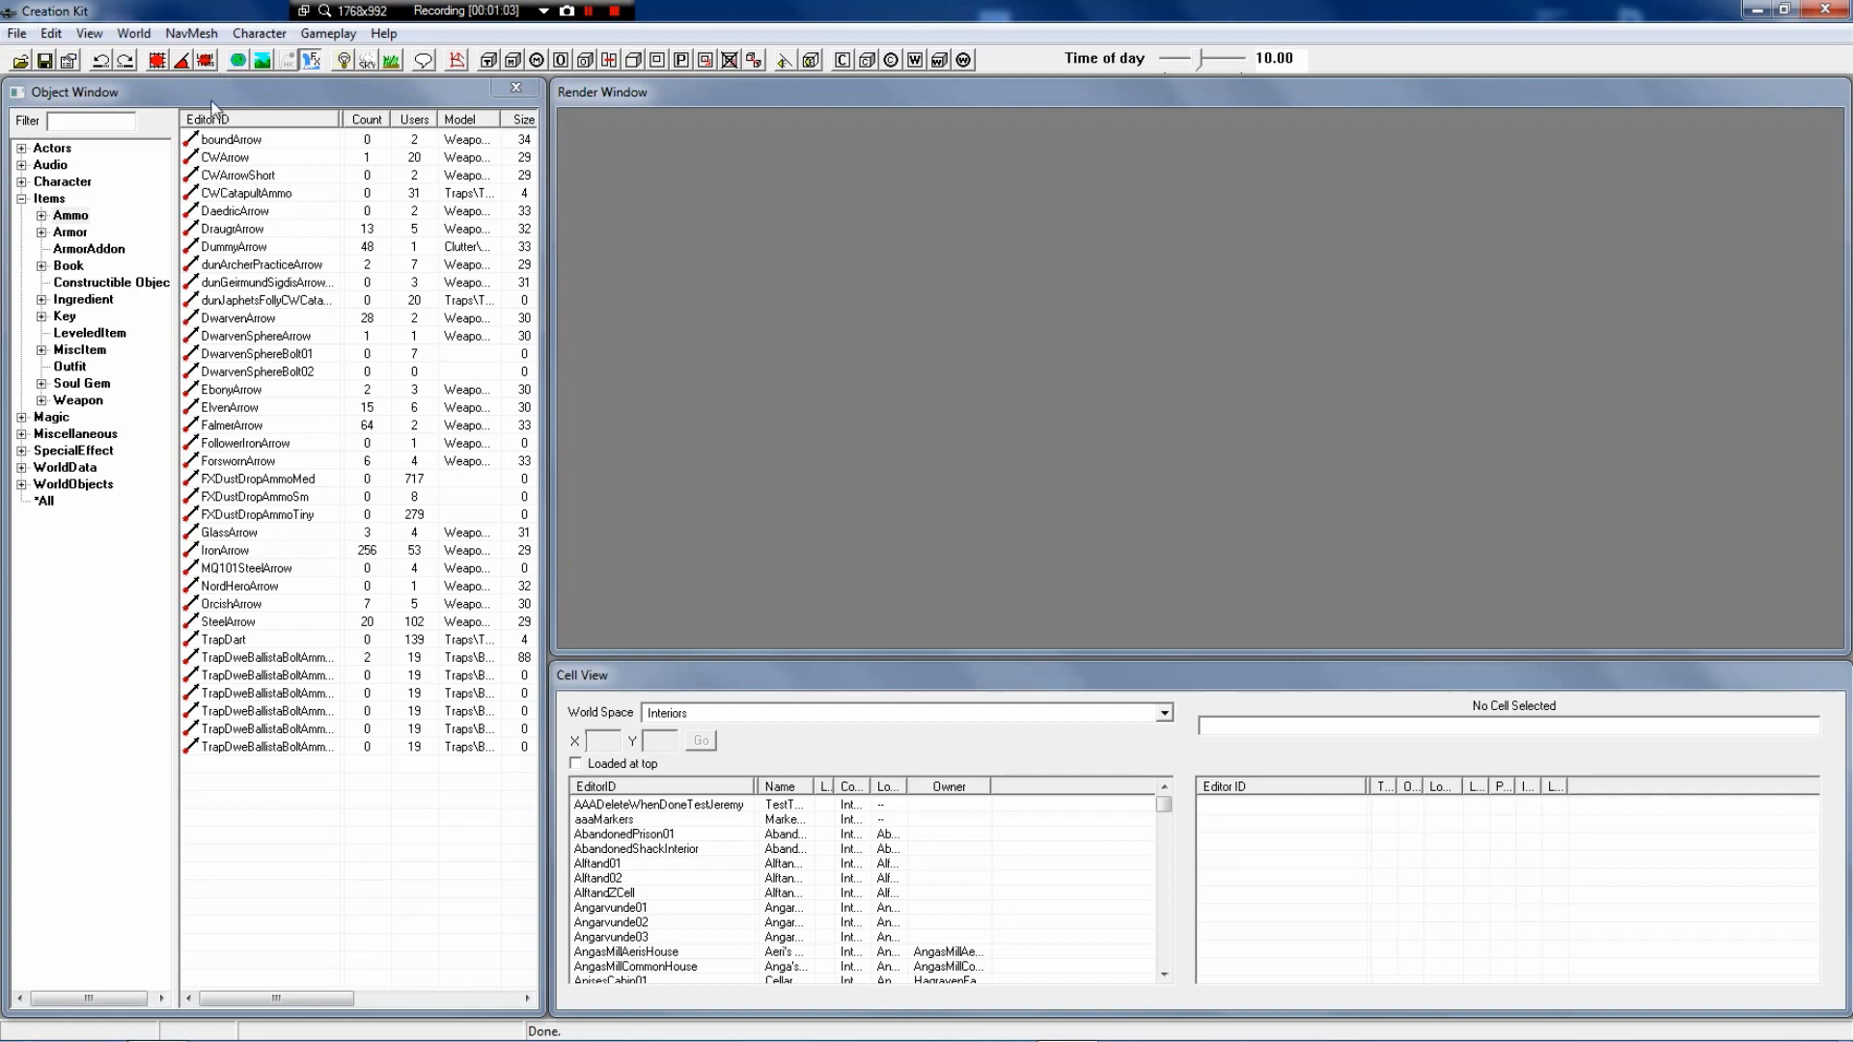
Collapse the Items category and narrow the Render Window to free space beside it for another window
click(124, 95)
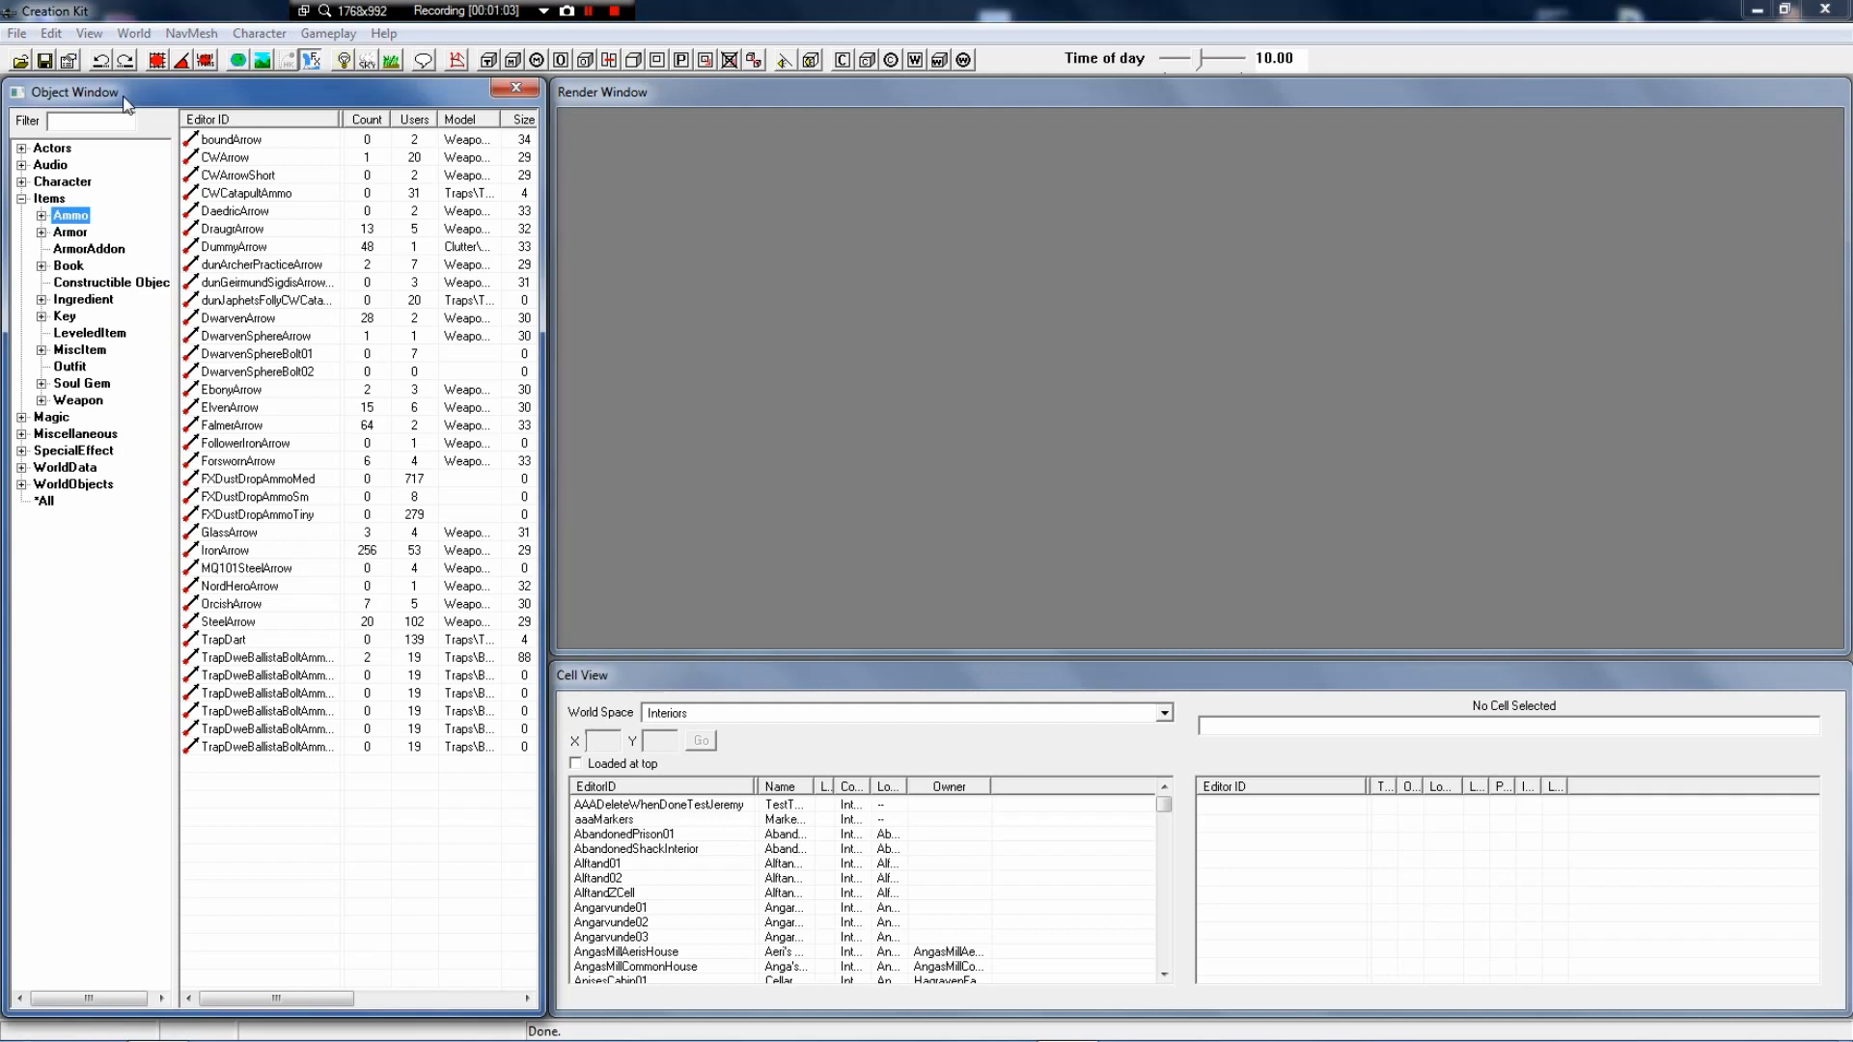
click(21, 200)
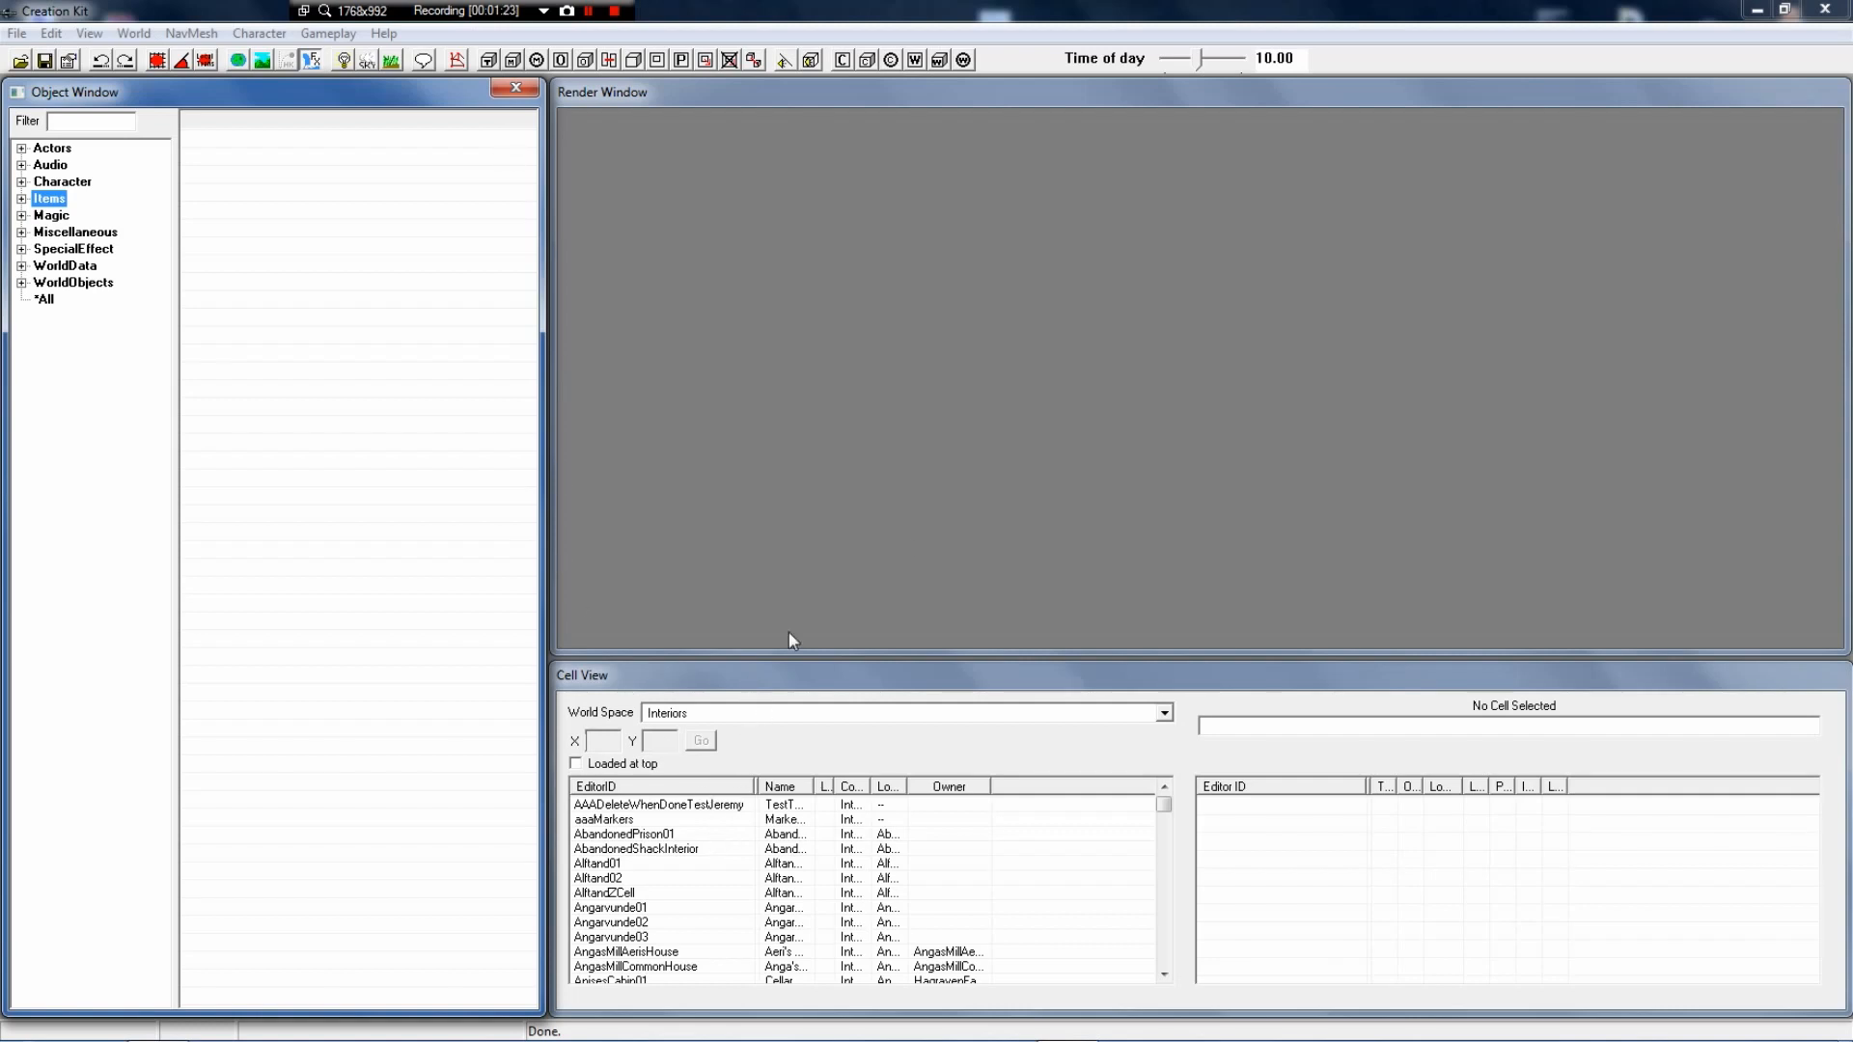
click(1787, 329)
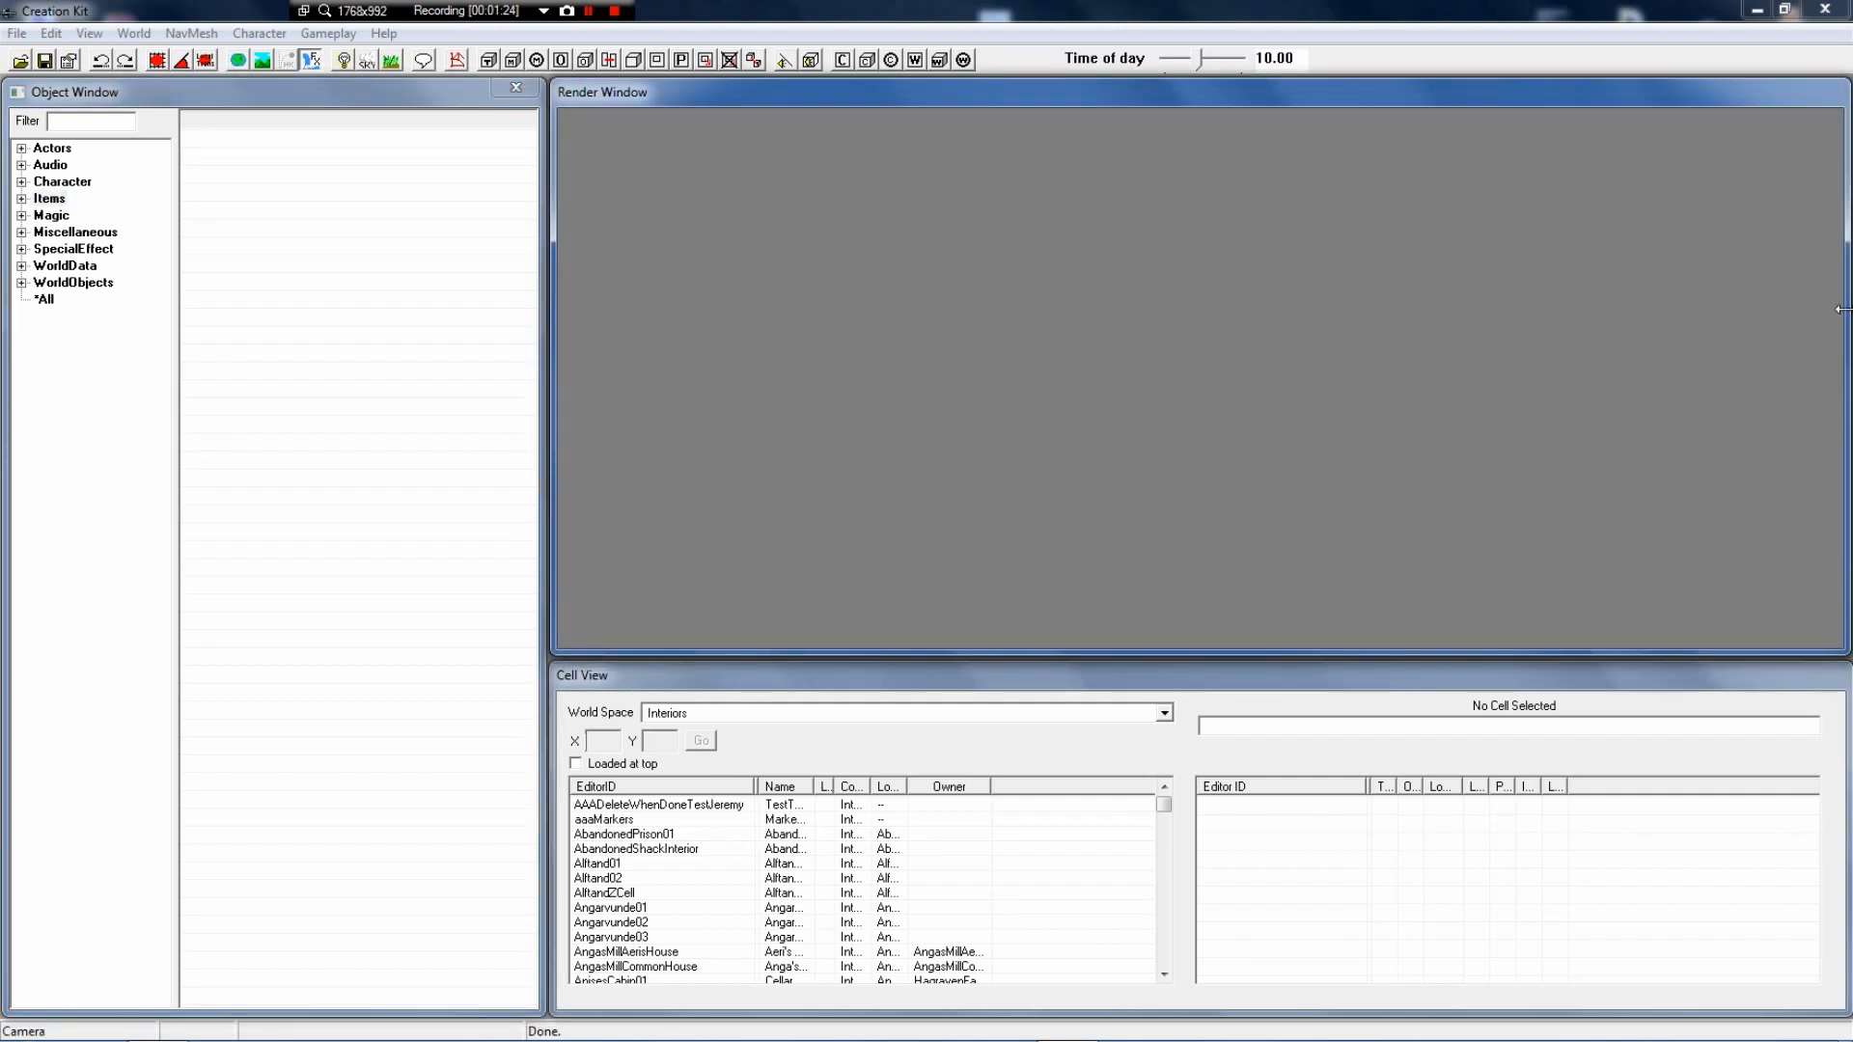
drag(1838, 309, 1313, 338)
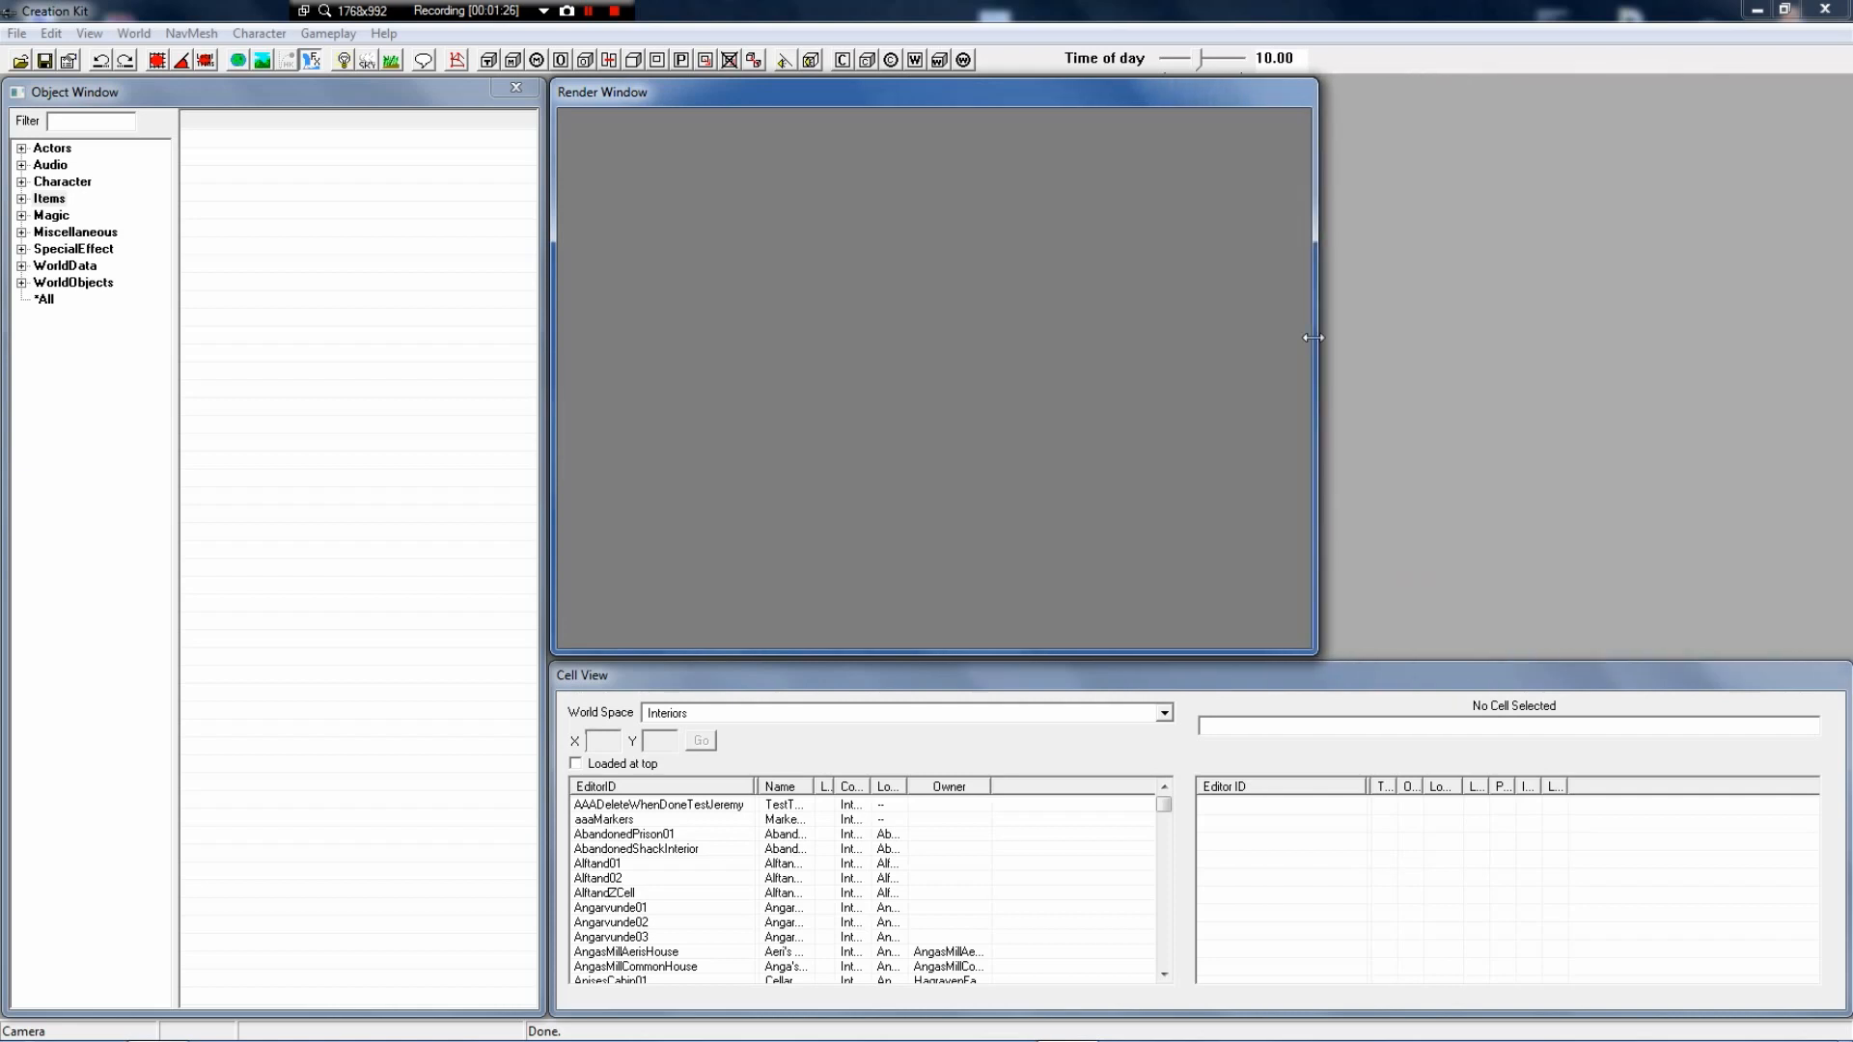
Create a second Object Window
click(270, 416)
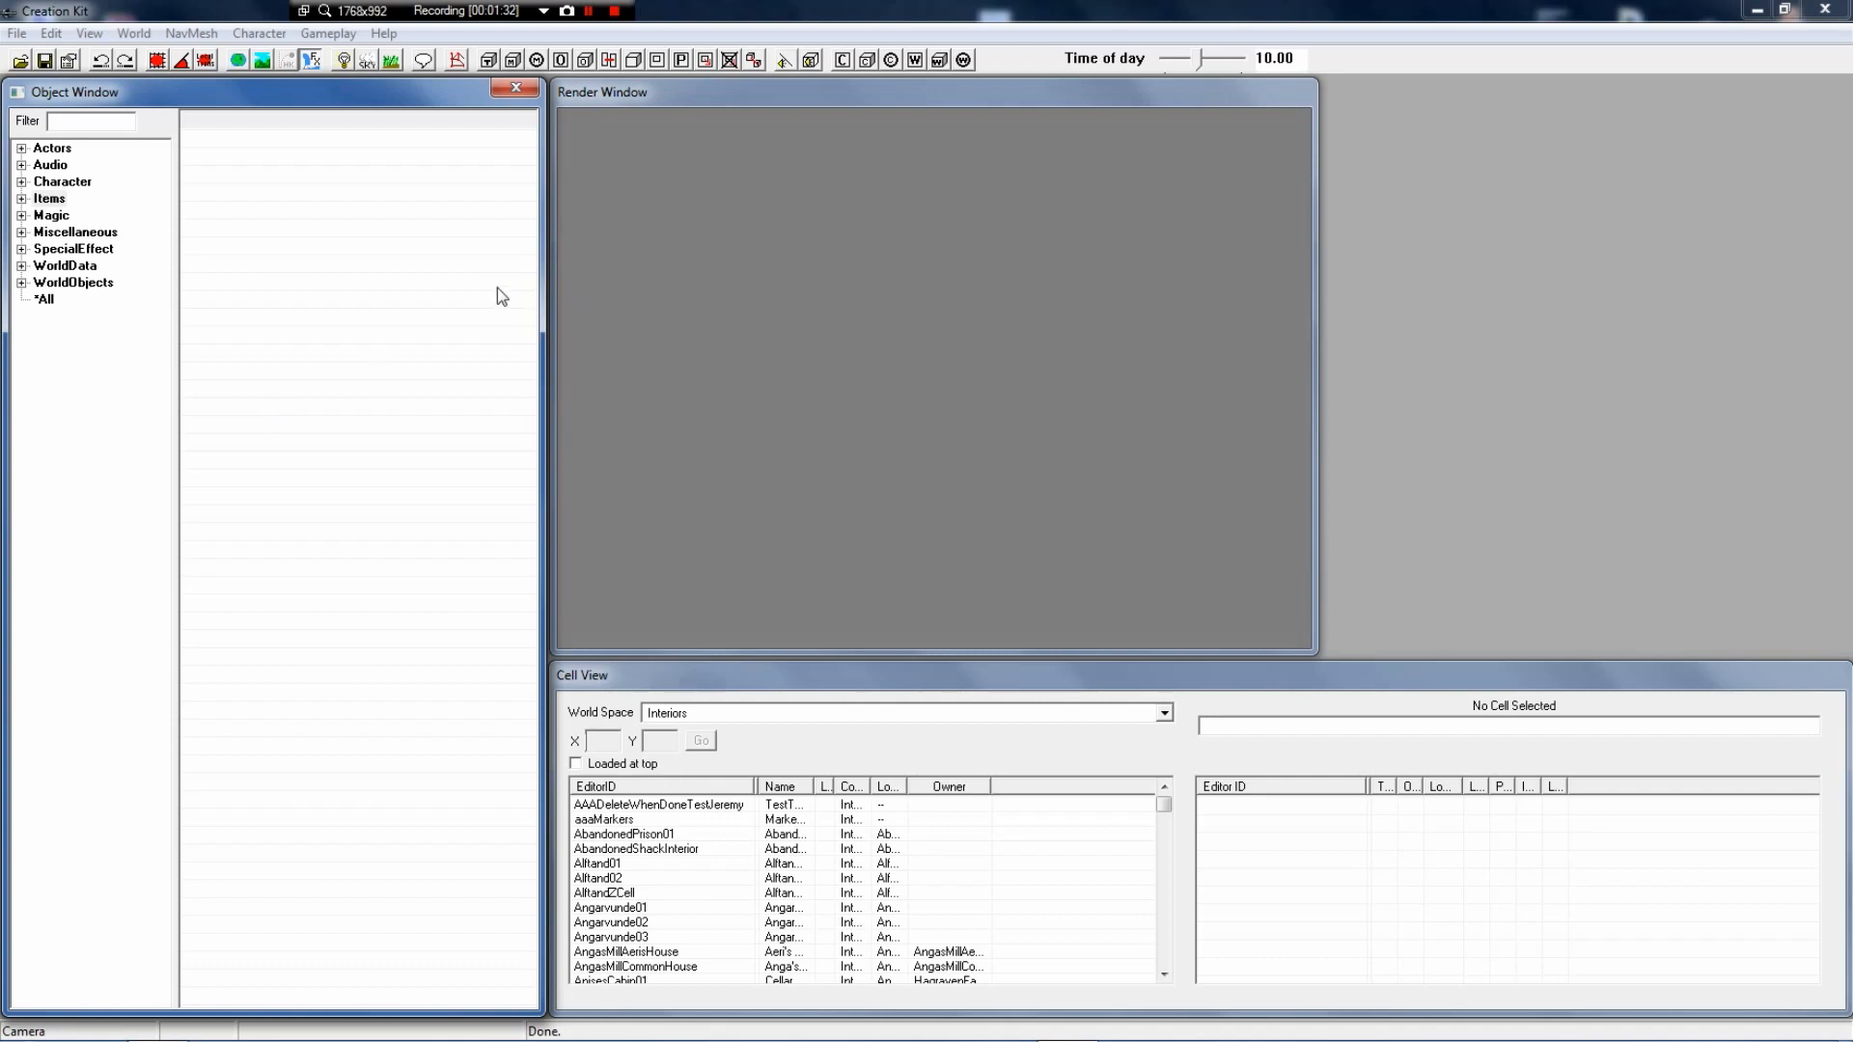
right_click(295, 275)
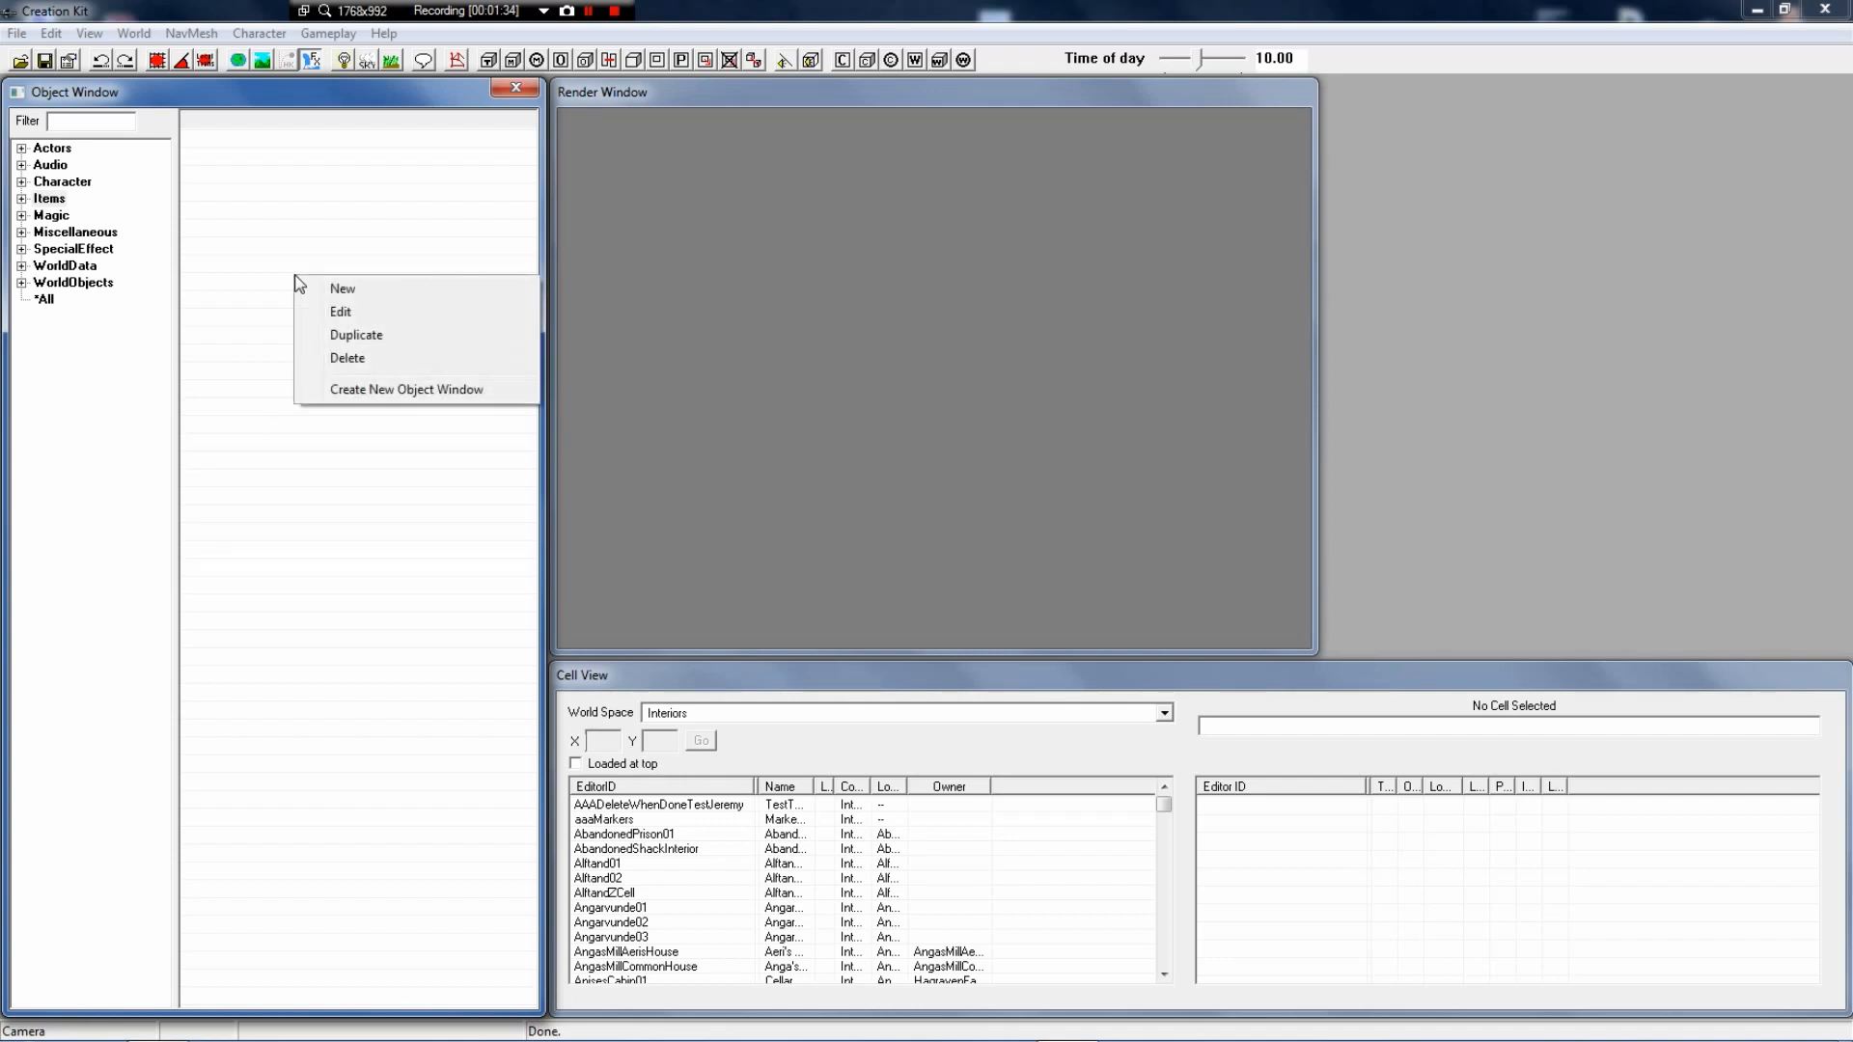
click(288, 251)
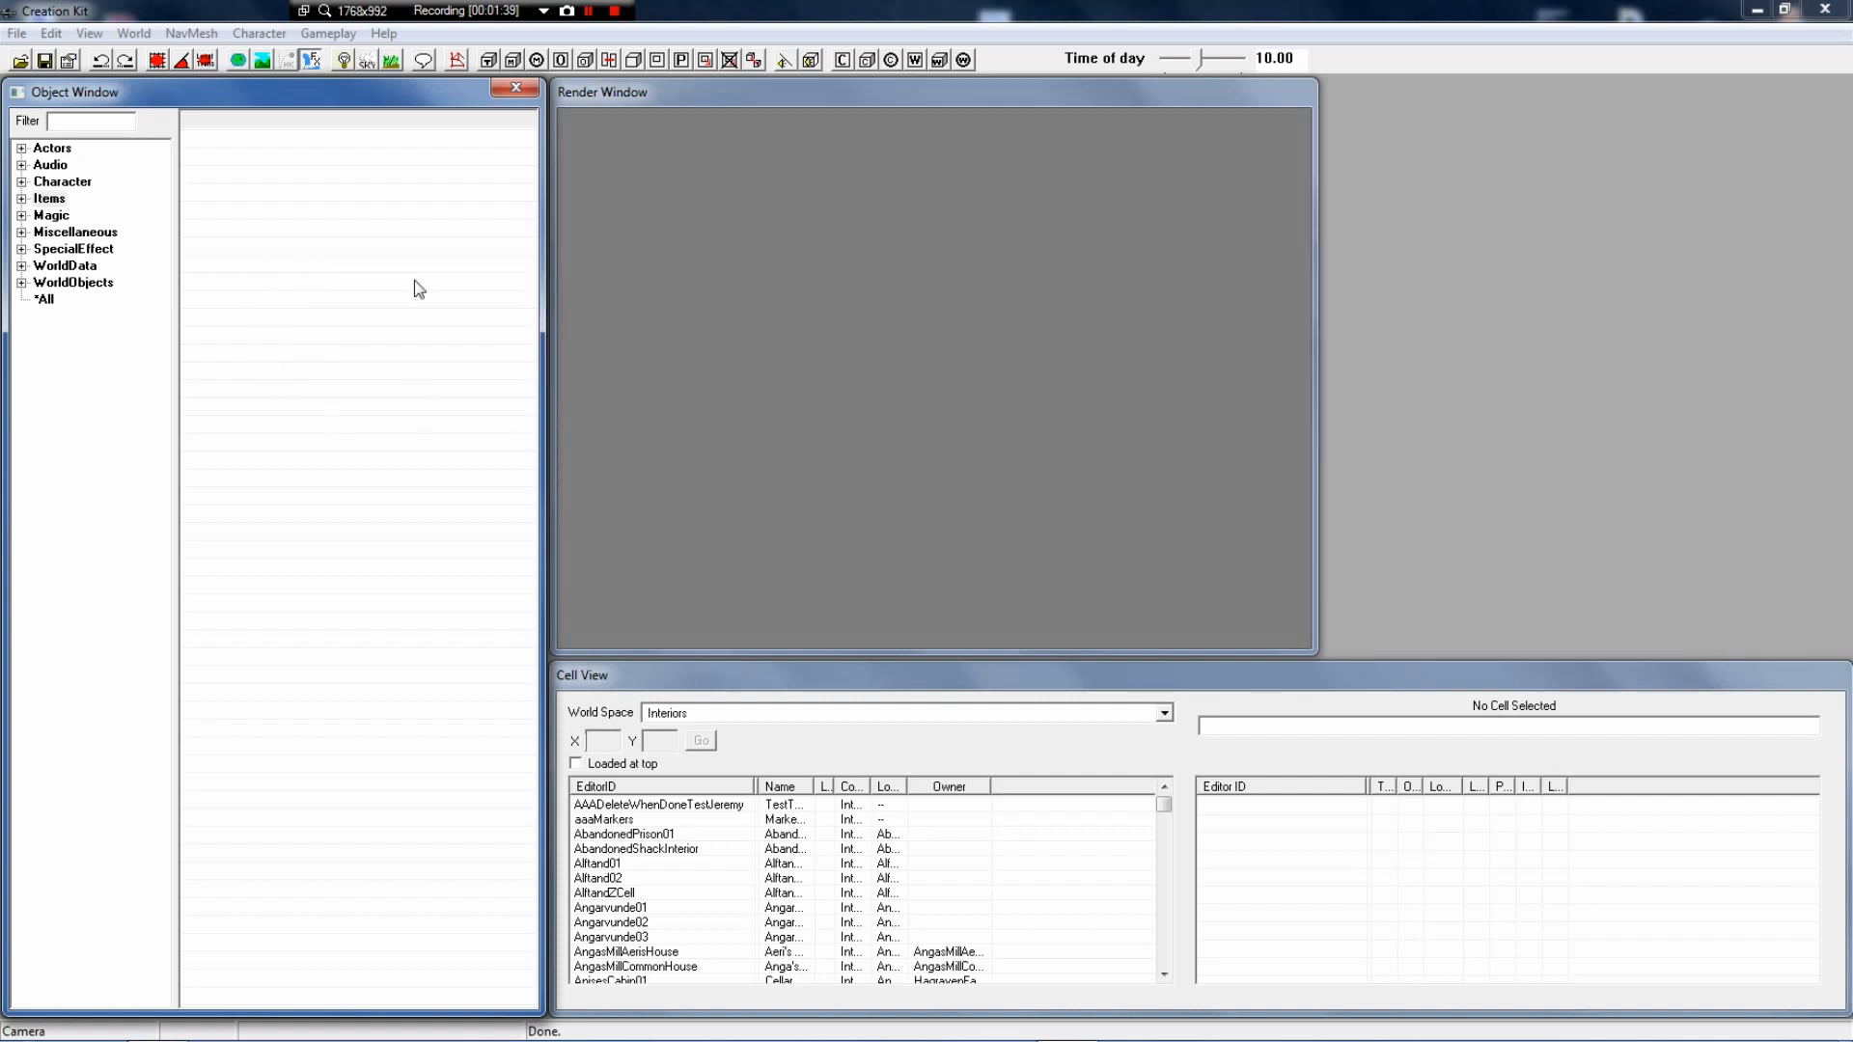
right_click(396, 561)
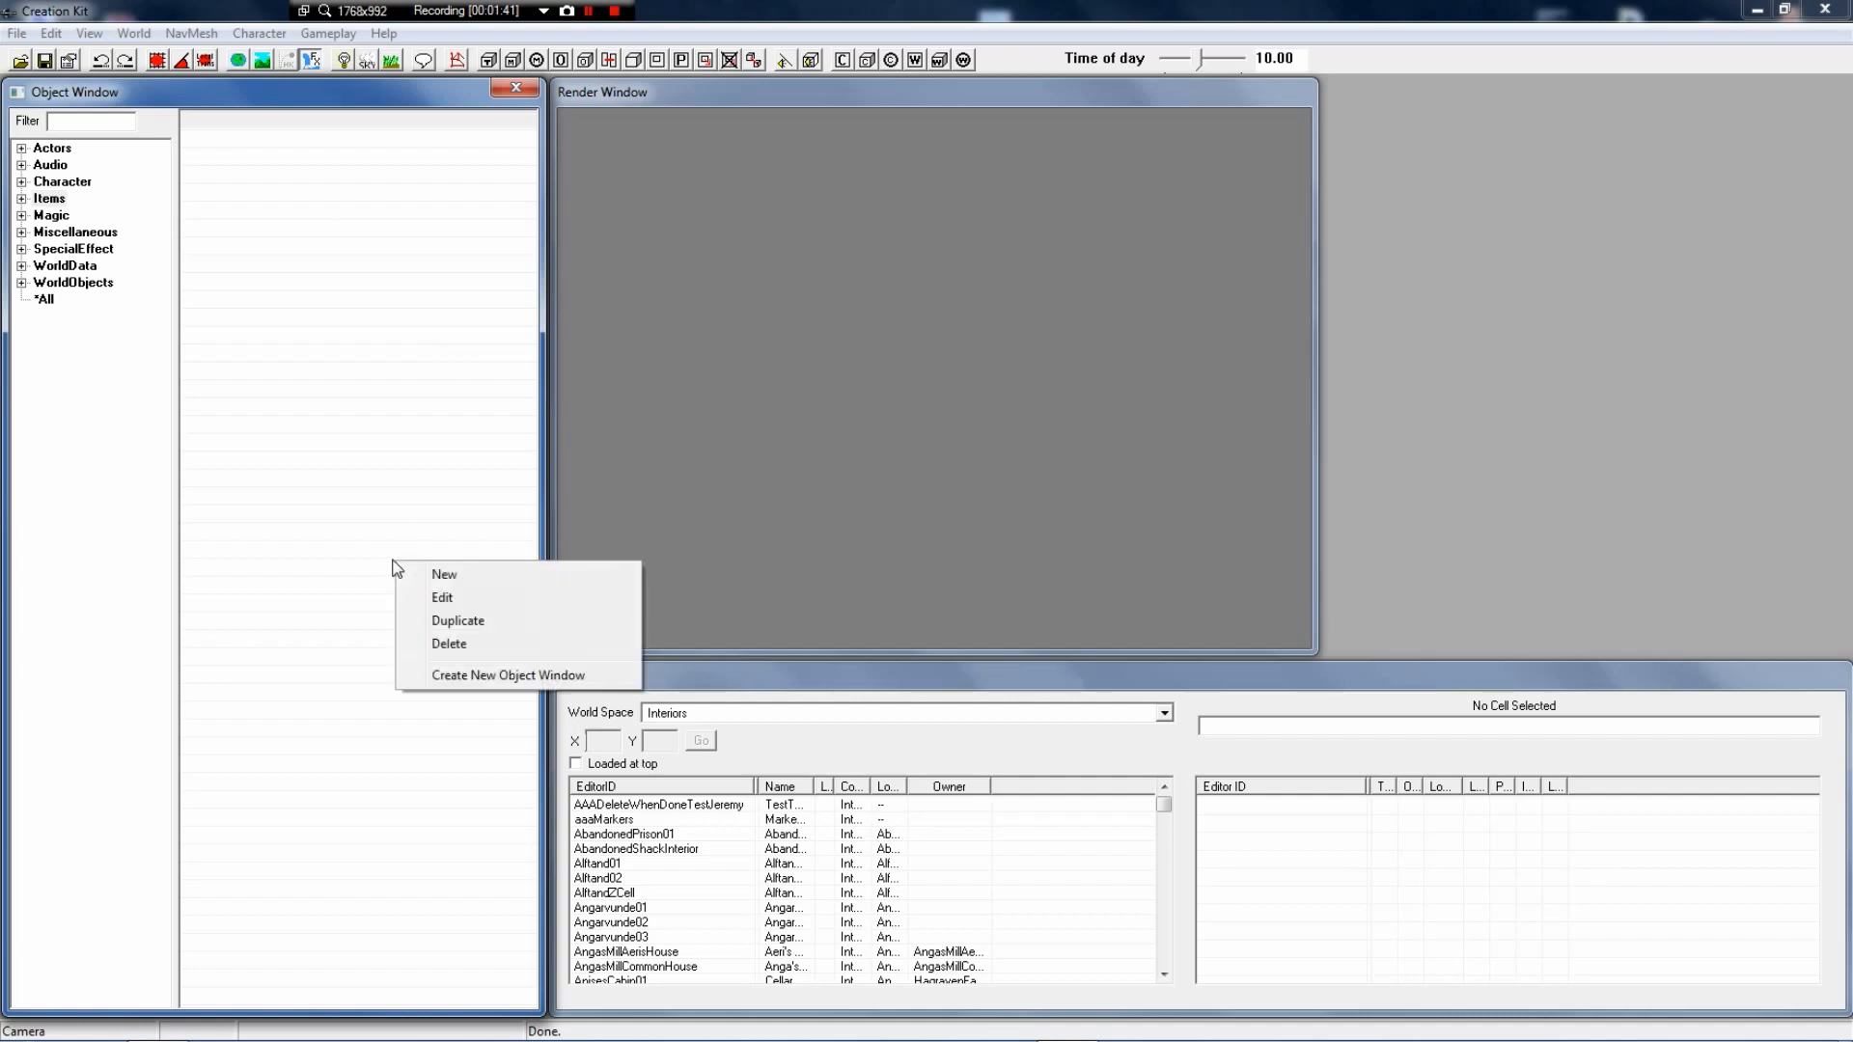
click(474, 673)
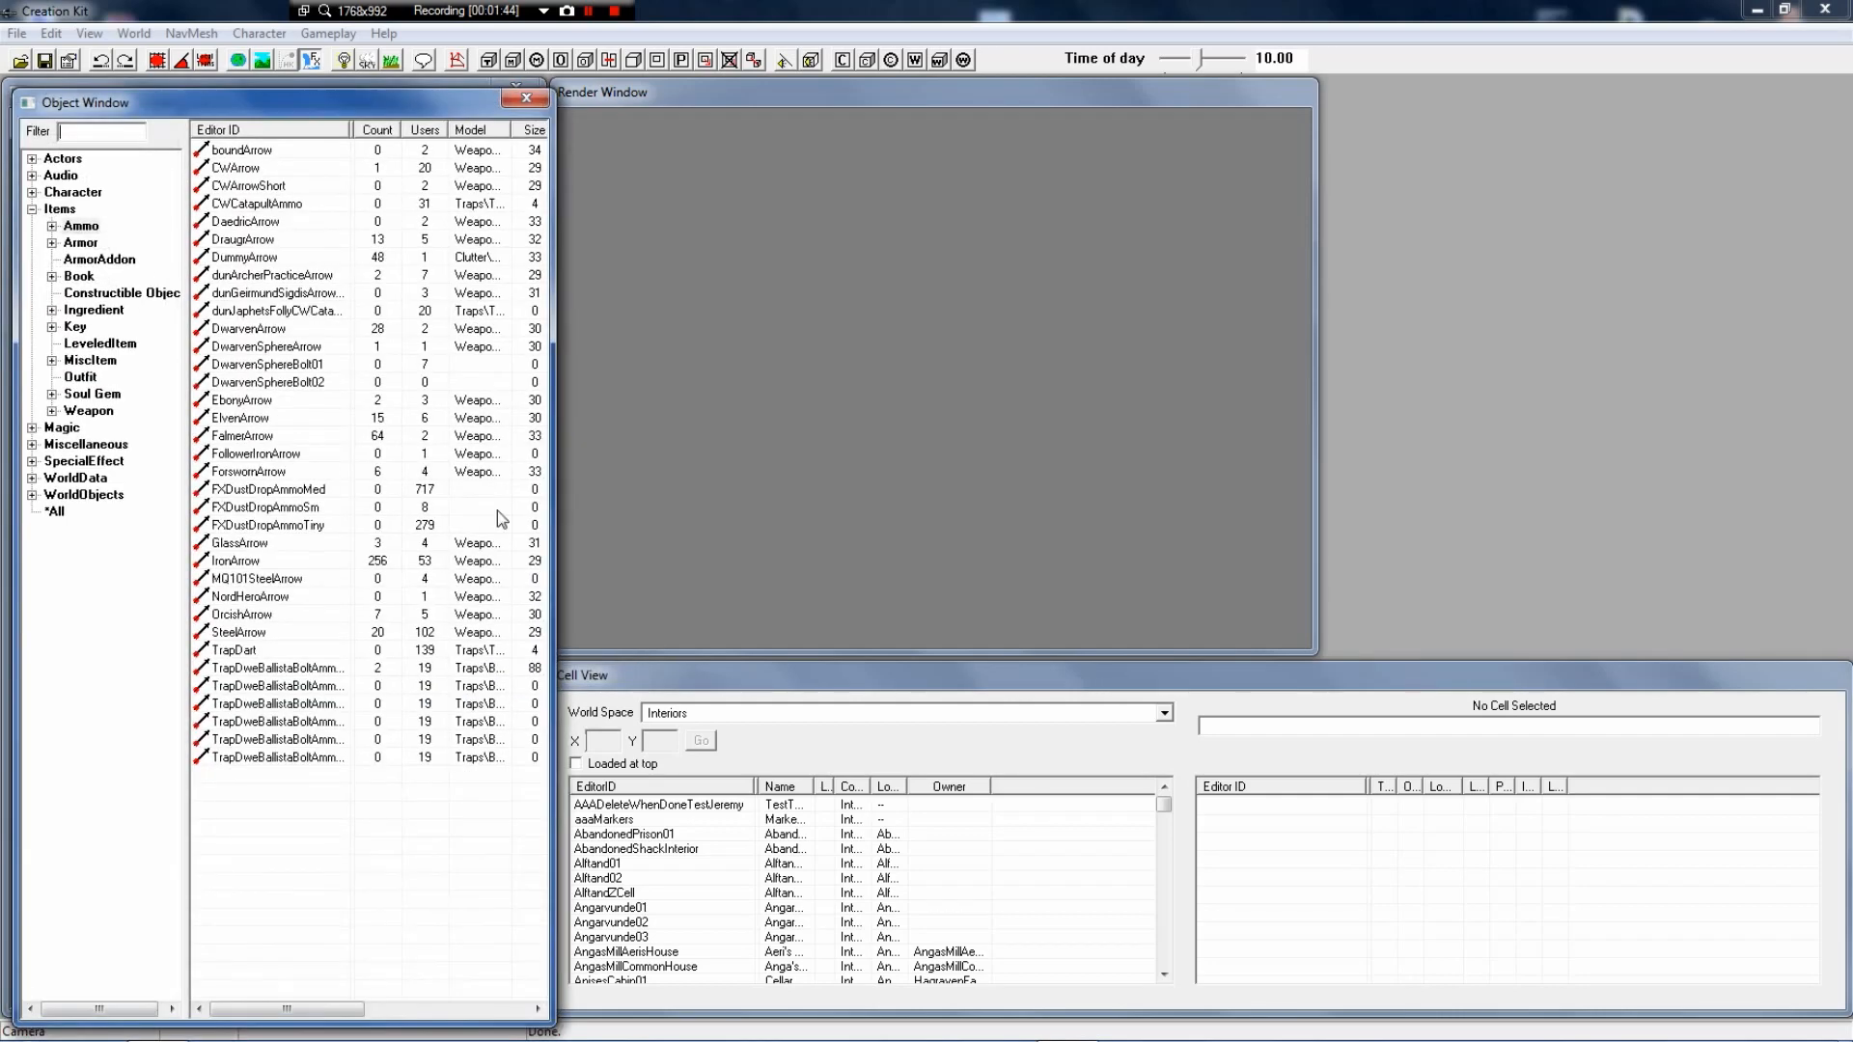
Place the second Object Window in the free space beside the Render Window and shorten it to end above the Cell View
drag(422, 100, 1718, 103)
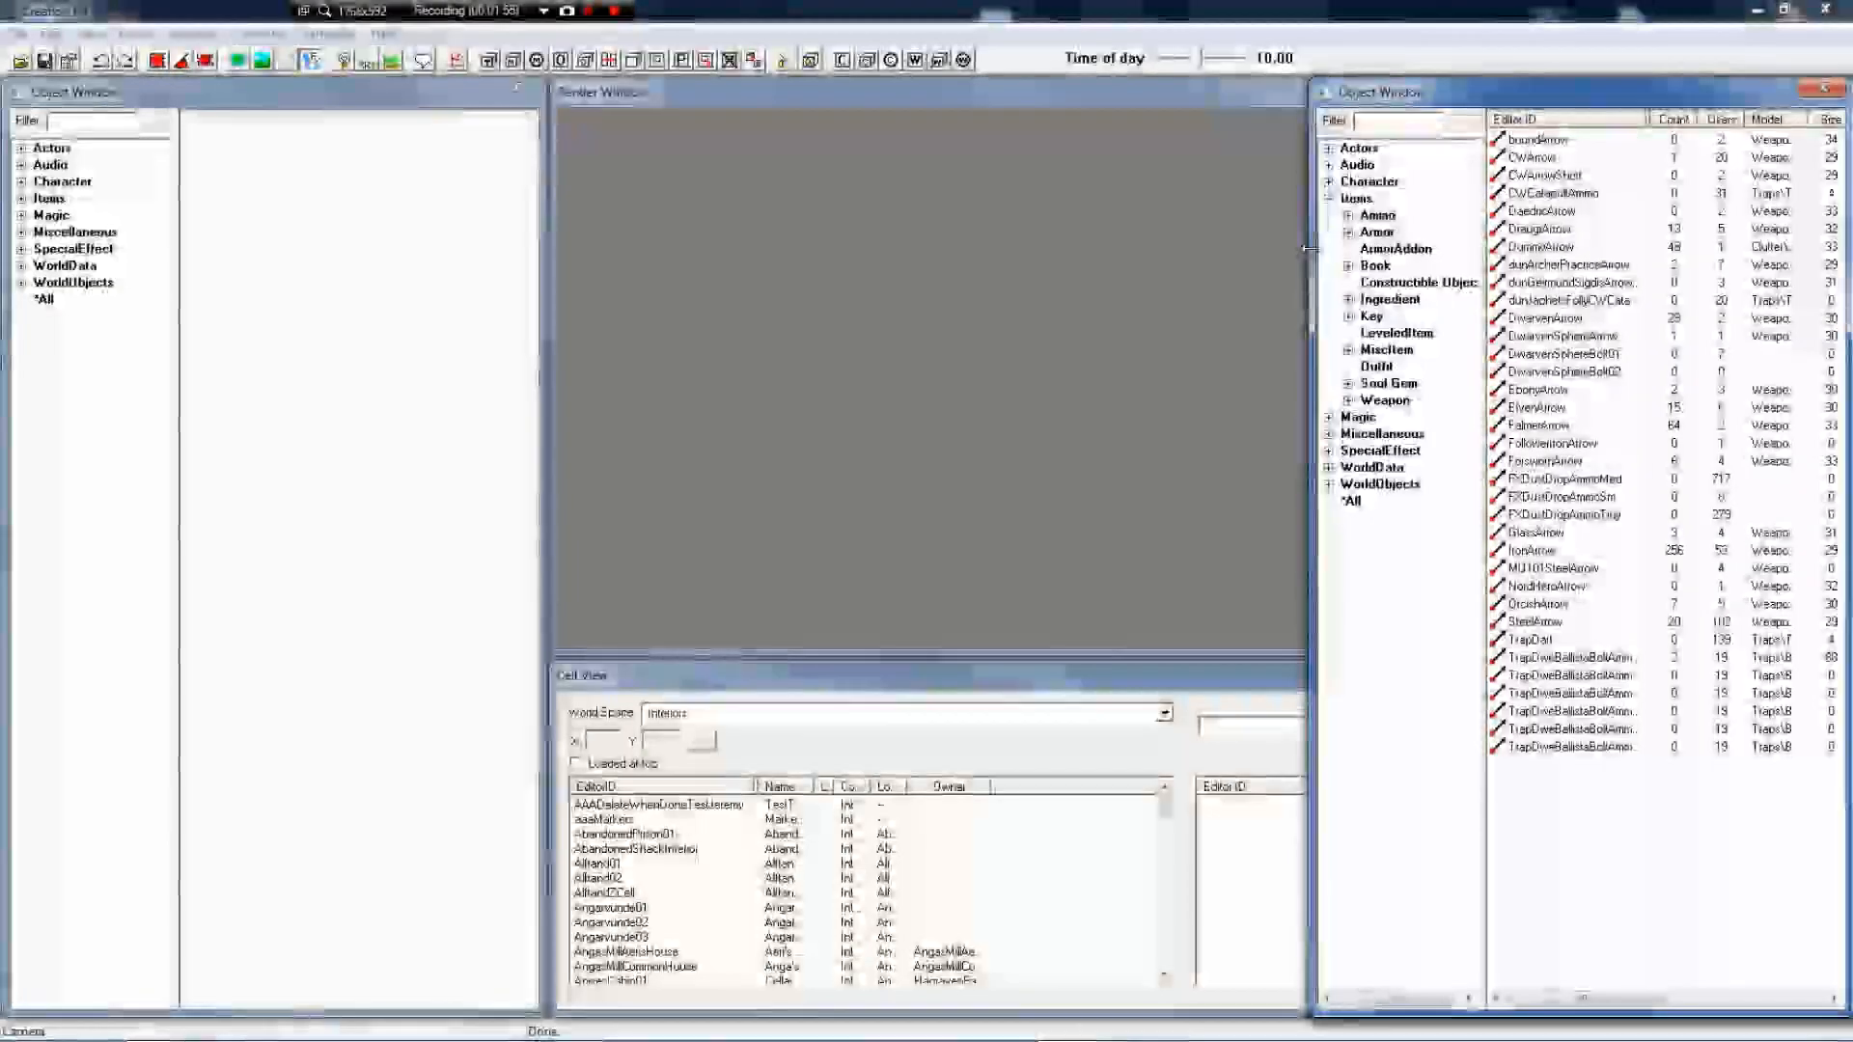
drag(1309, 253, 1328, 270)
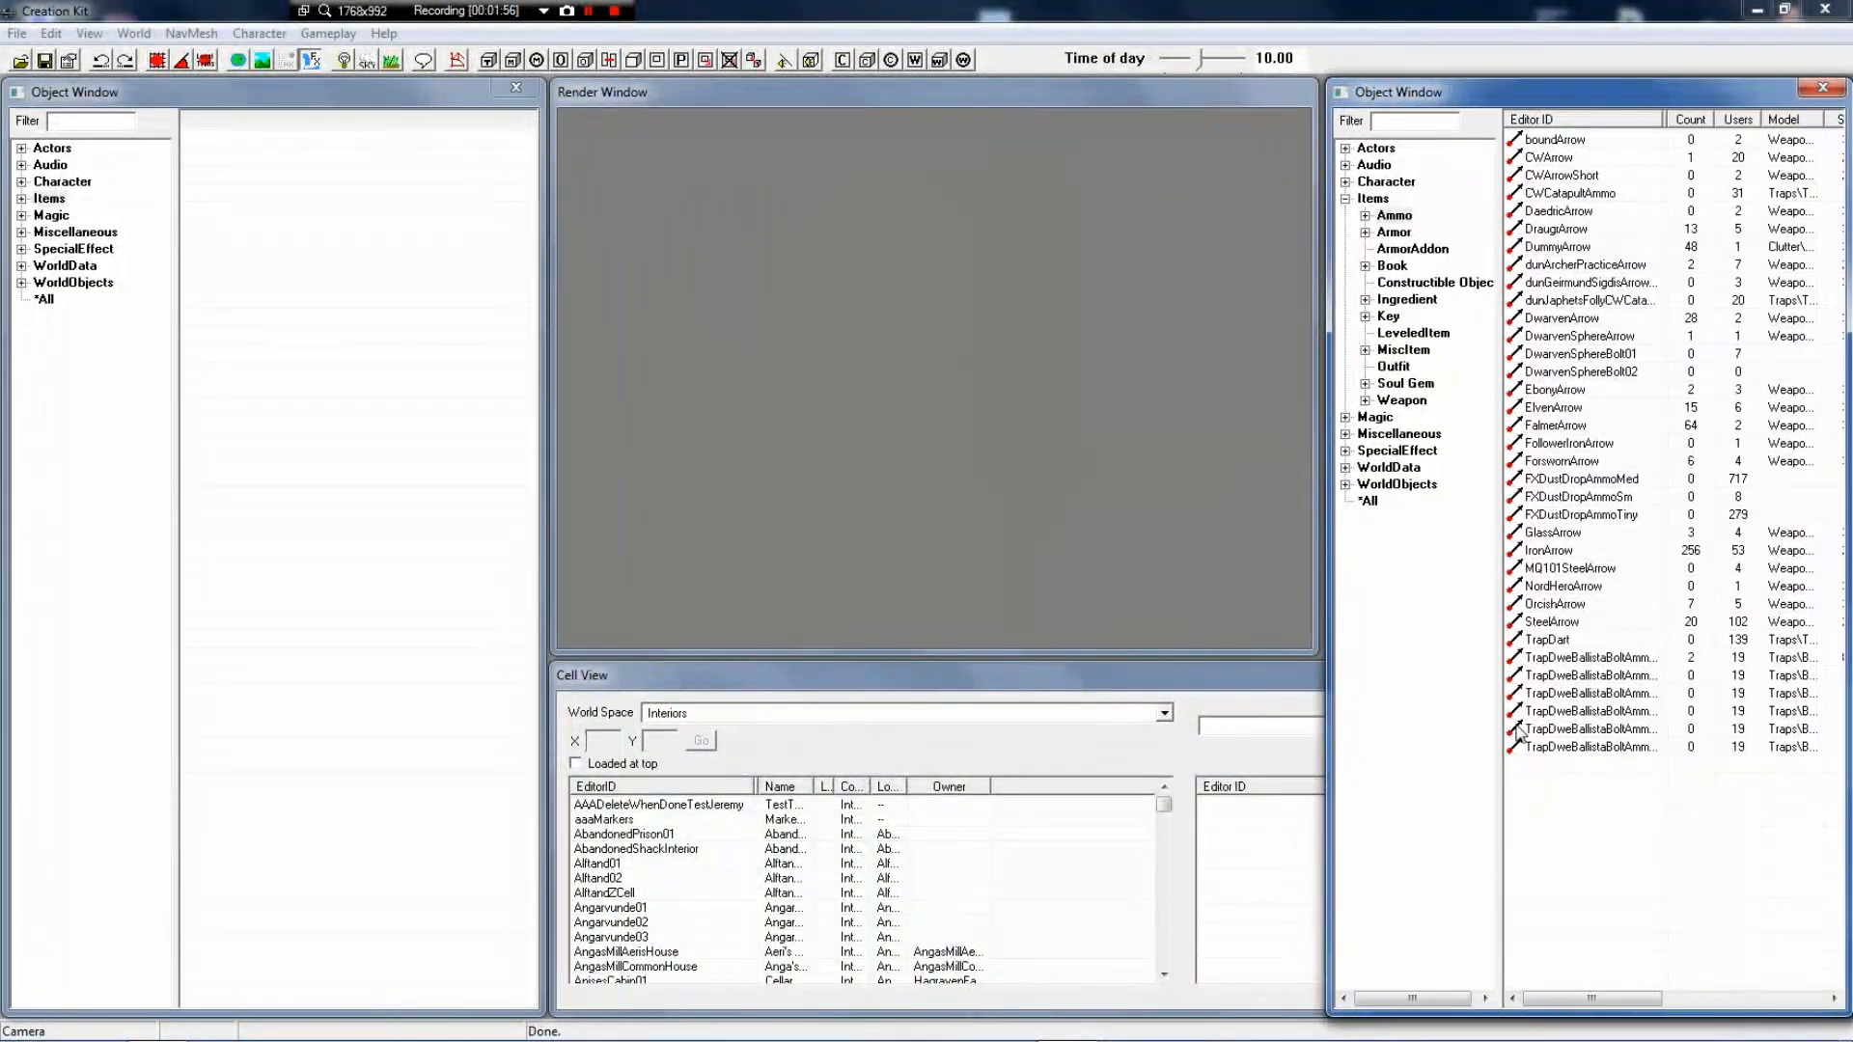
drag(1588, 1010, 1568, 656)
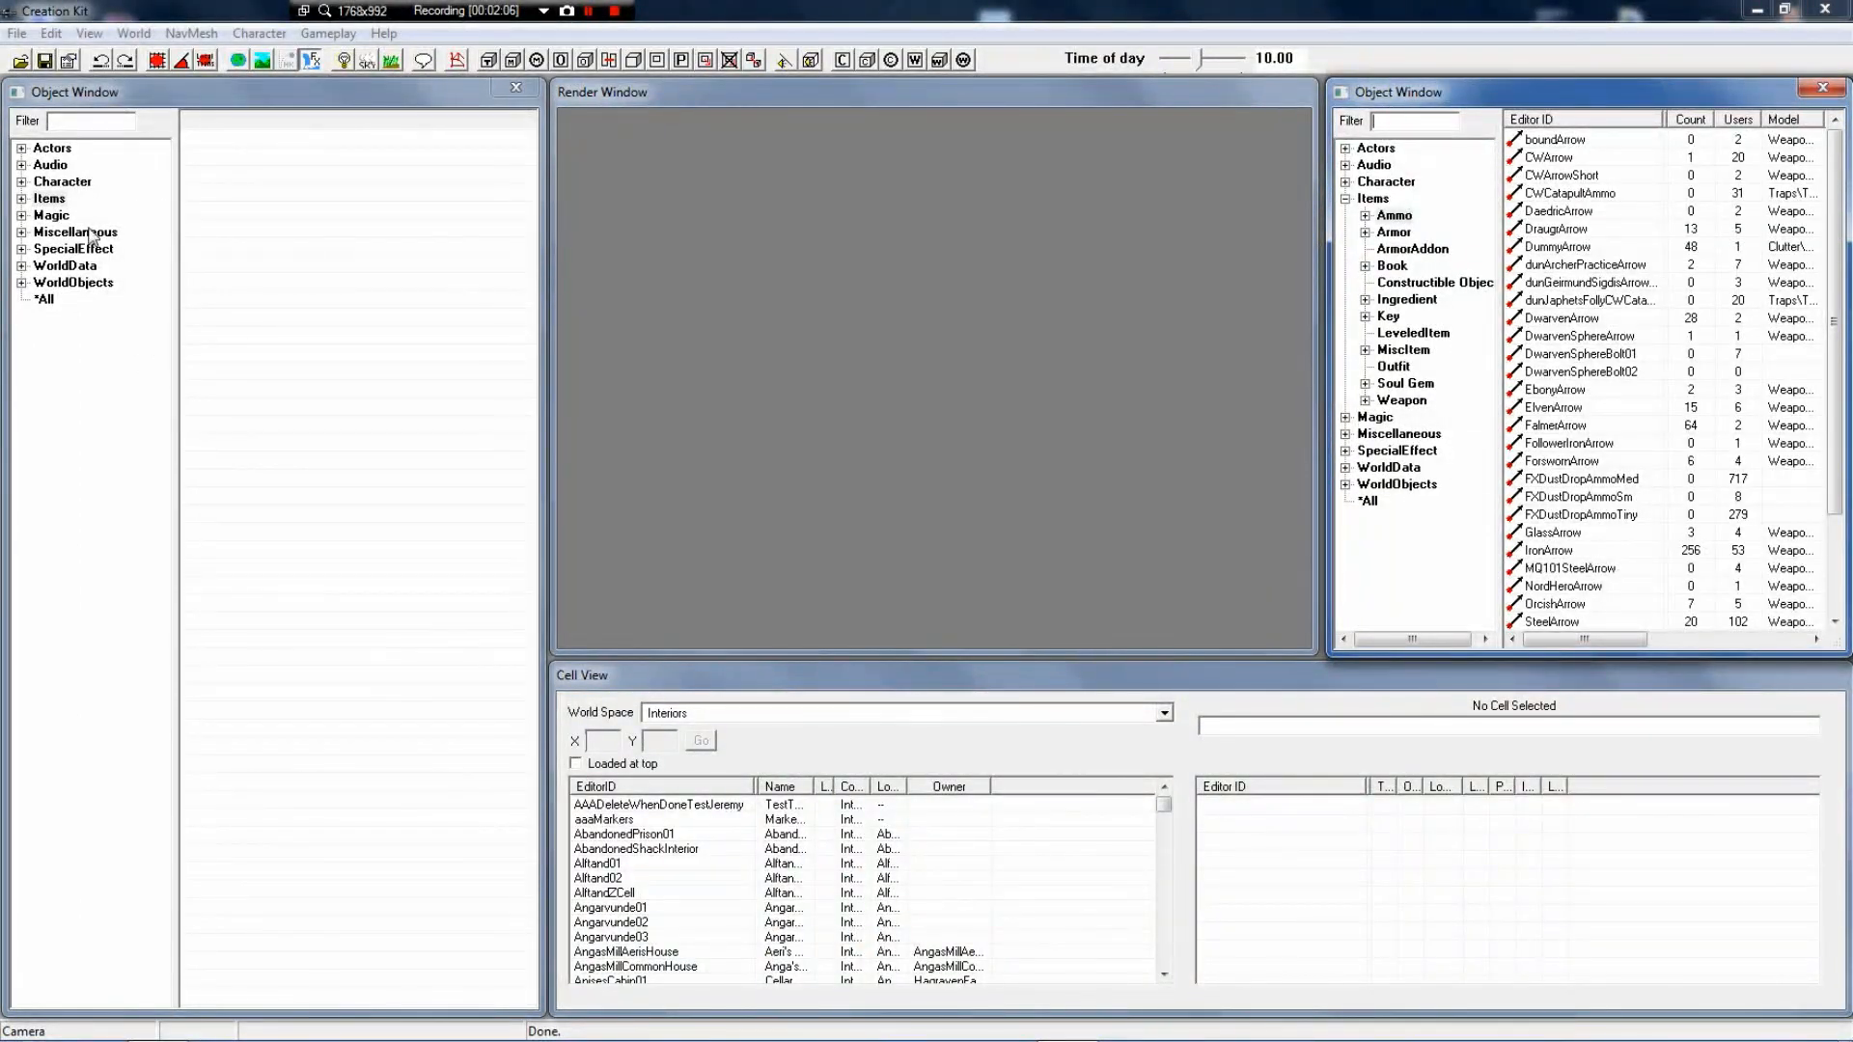
Expand the Magic category in the original Object Window
click(55, 232)
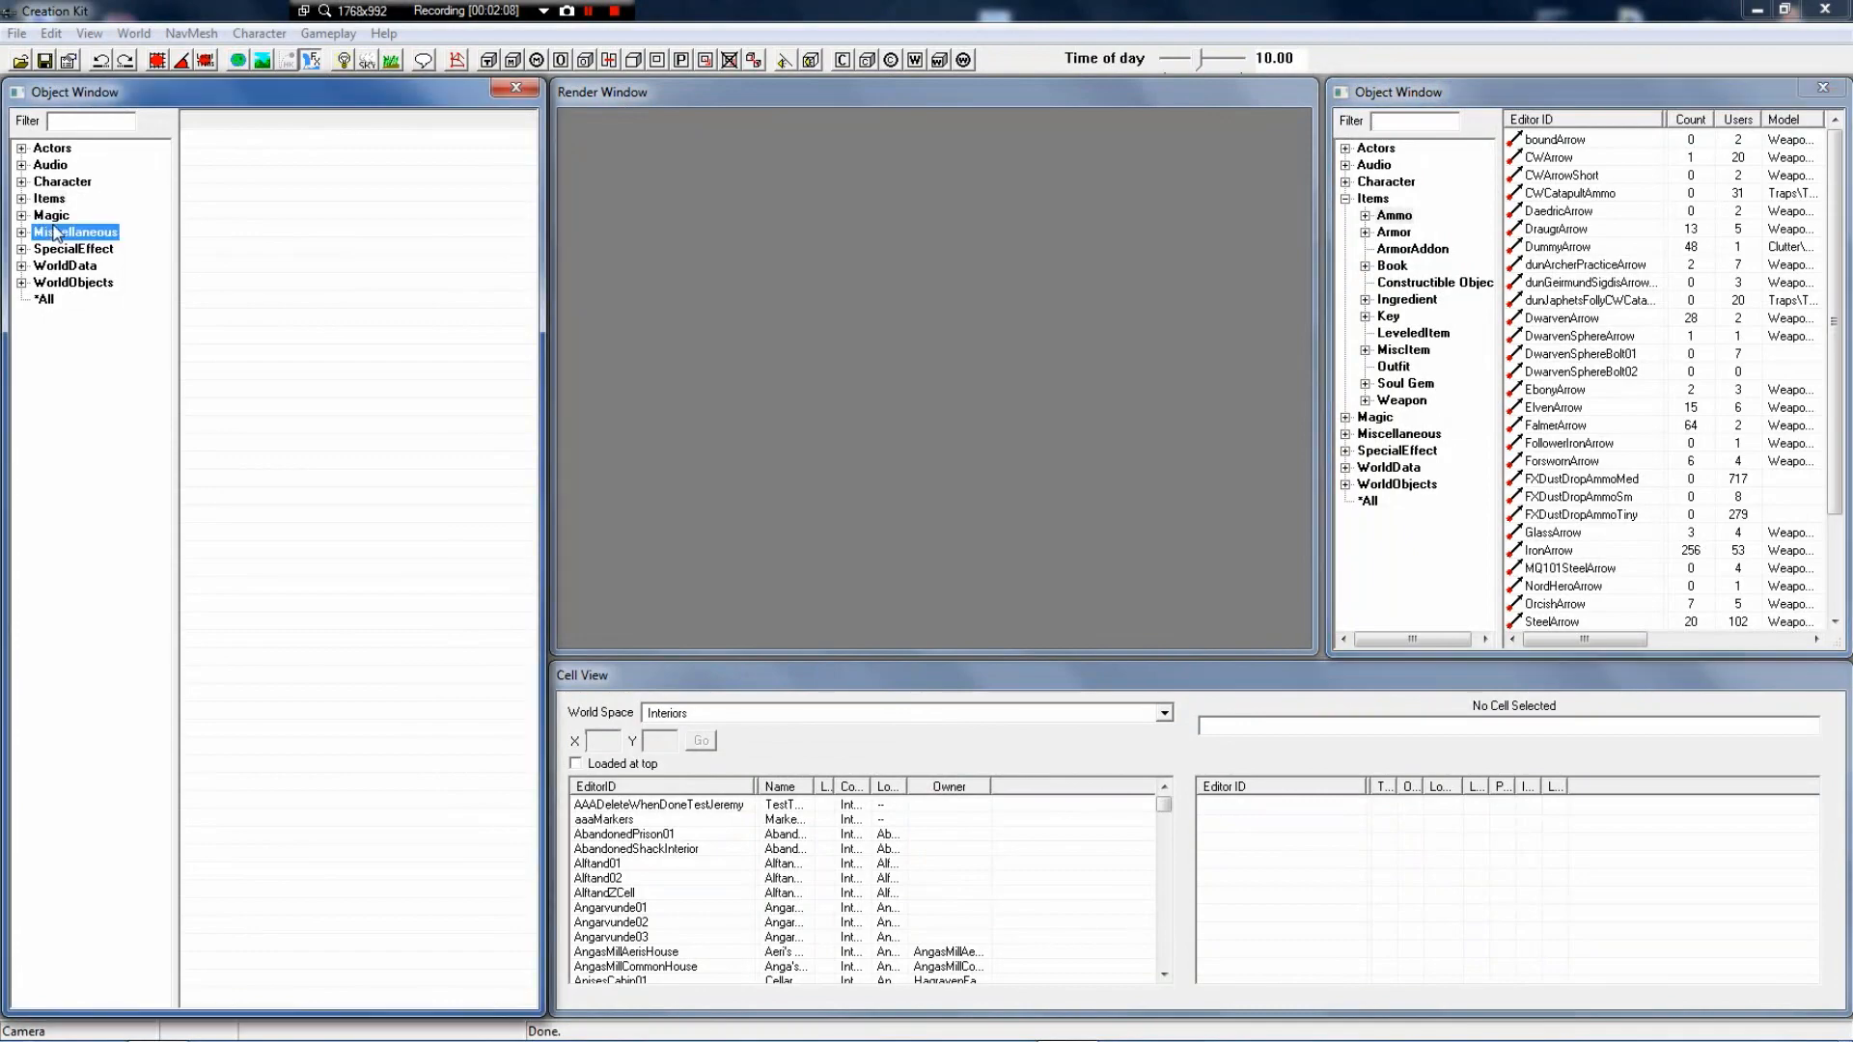
click(56, 218)
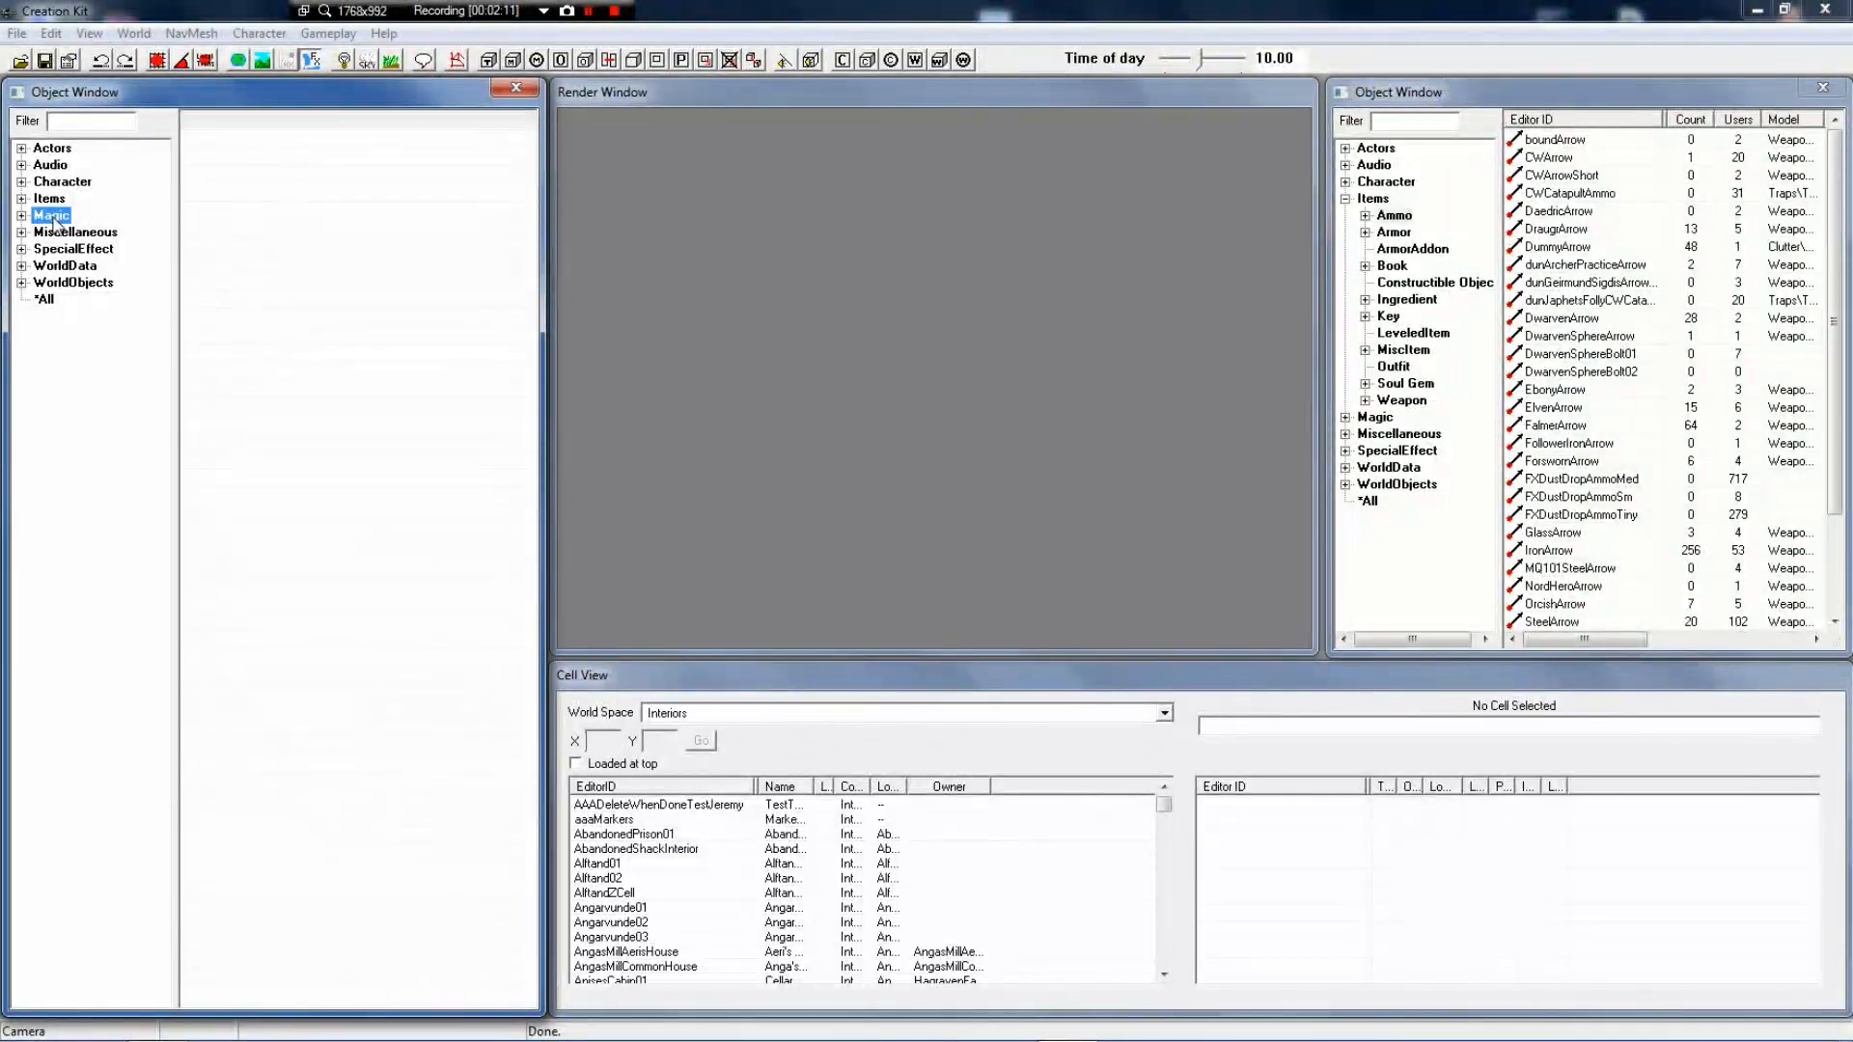
click(21, 216)
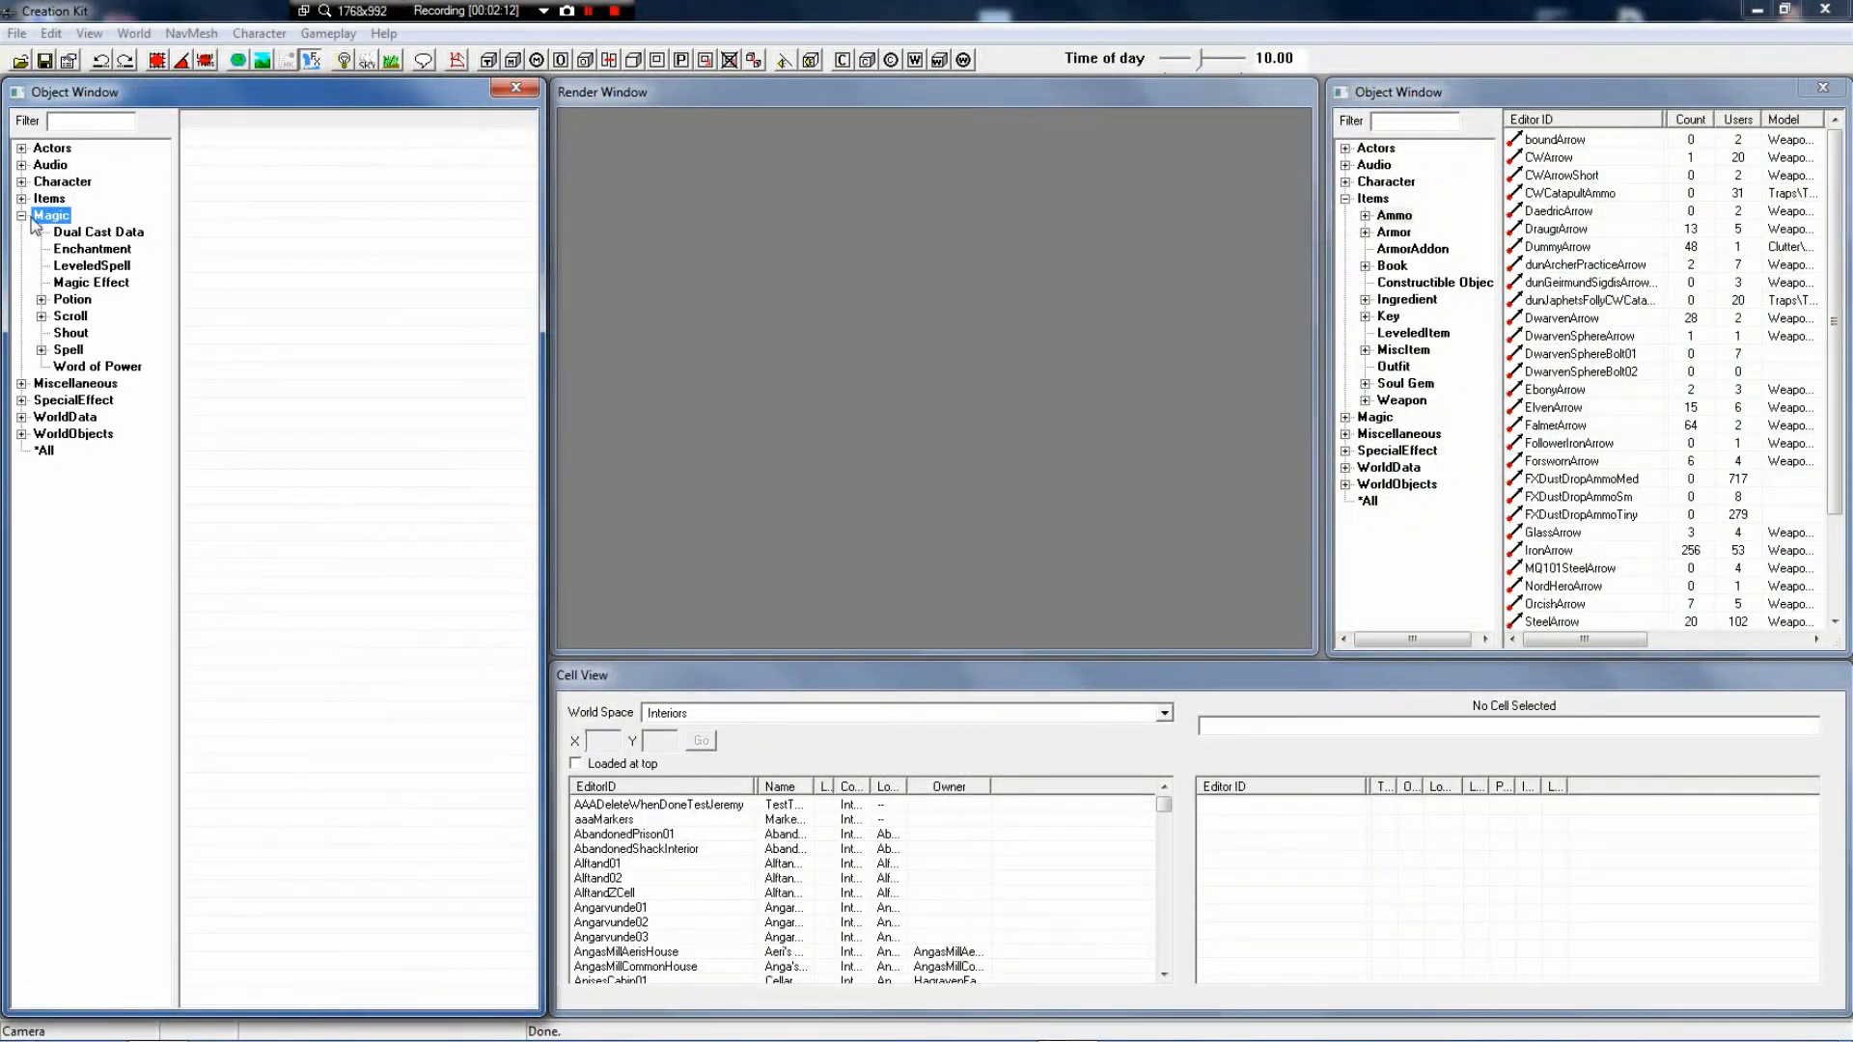
List the Book items in the second Object Window and look through the CLUTTER subcategory, leaving it collapsed
click(1390, 282)
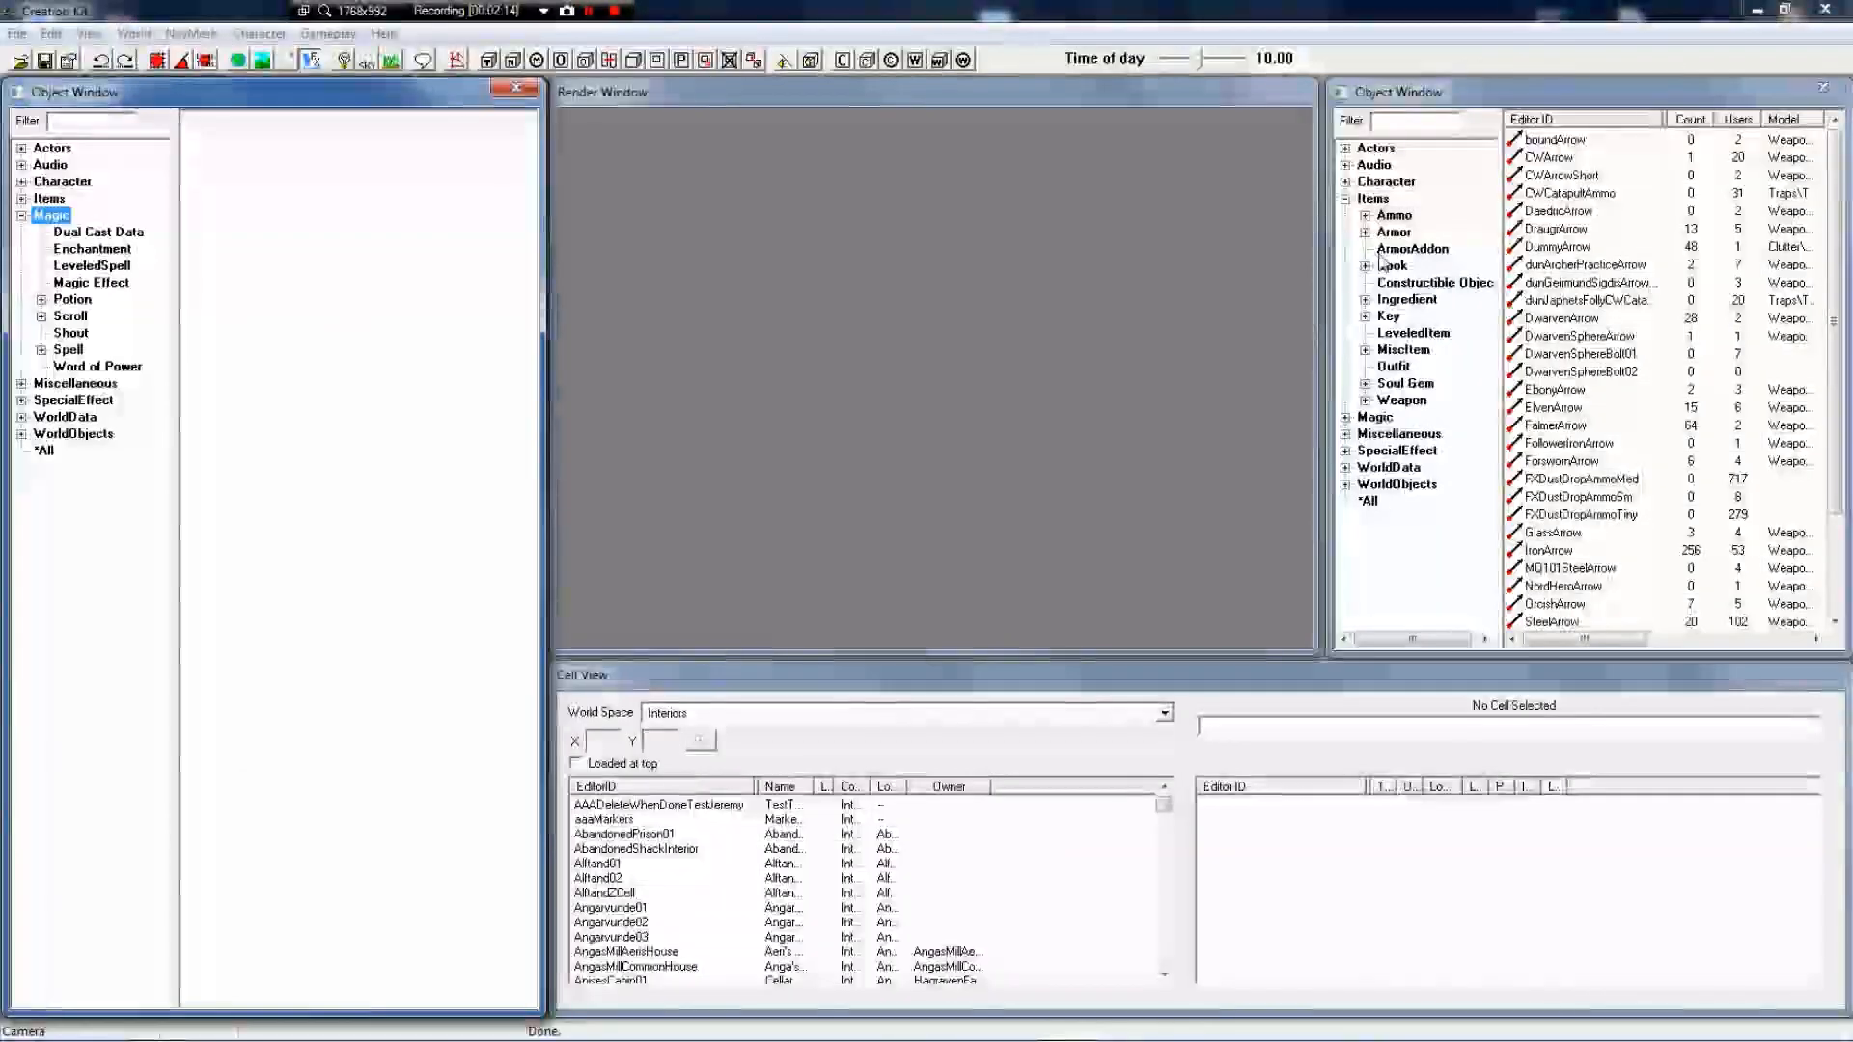
click(1390, 270)
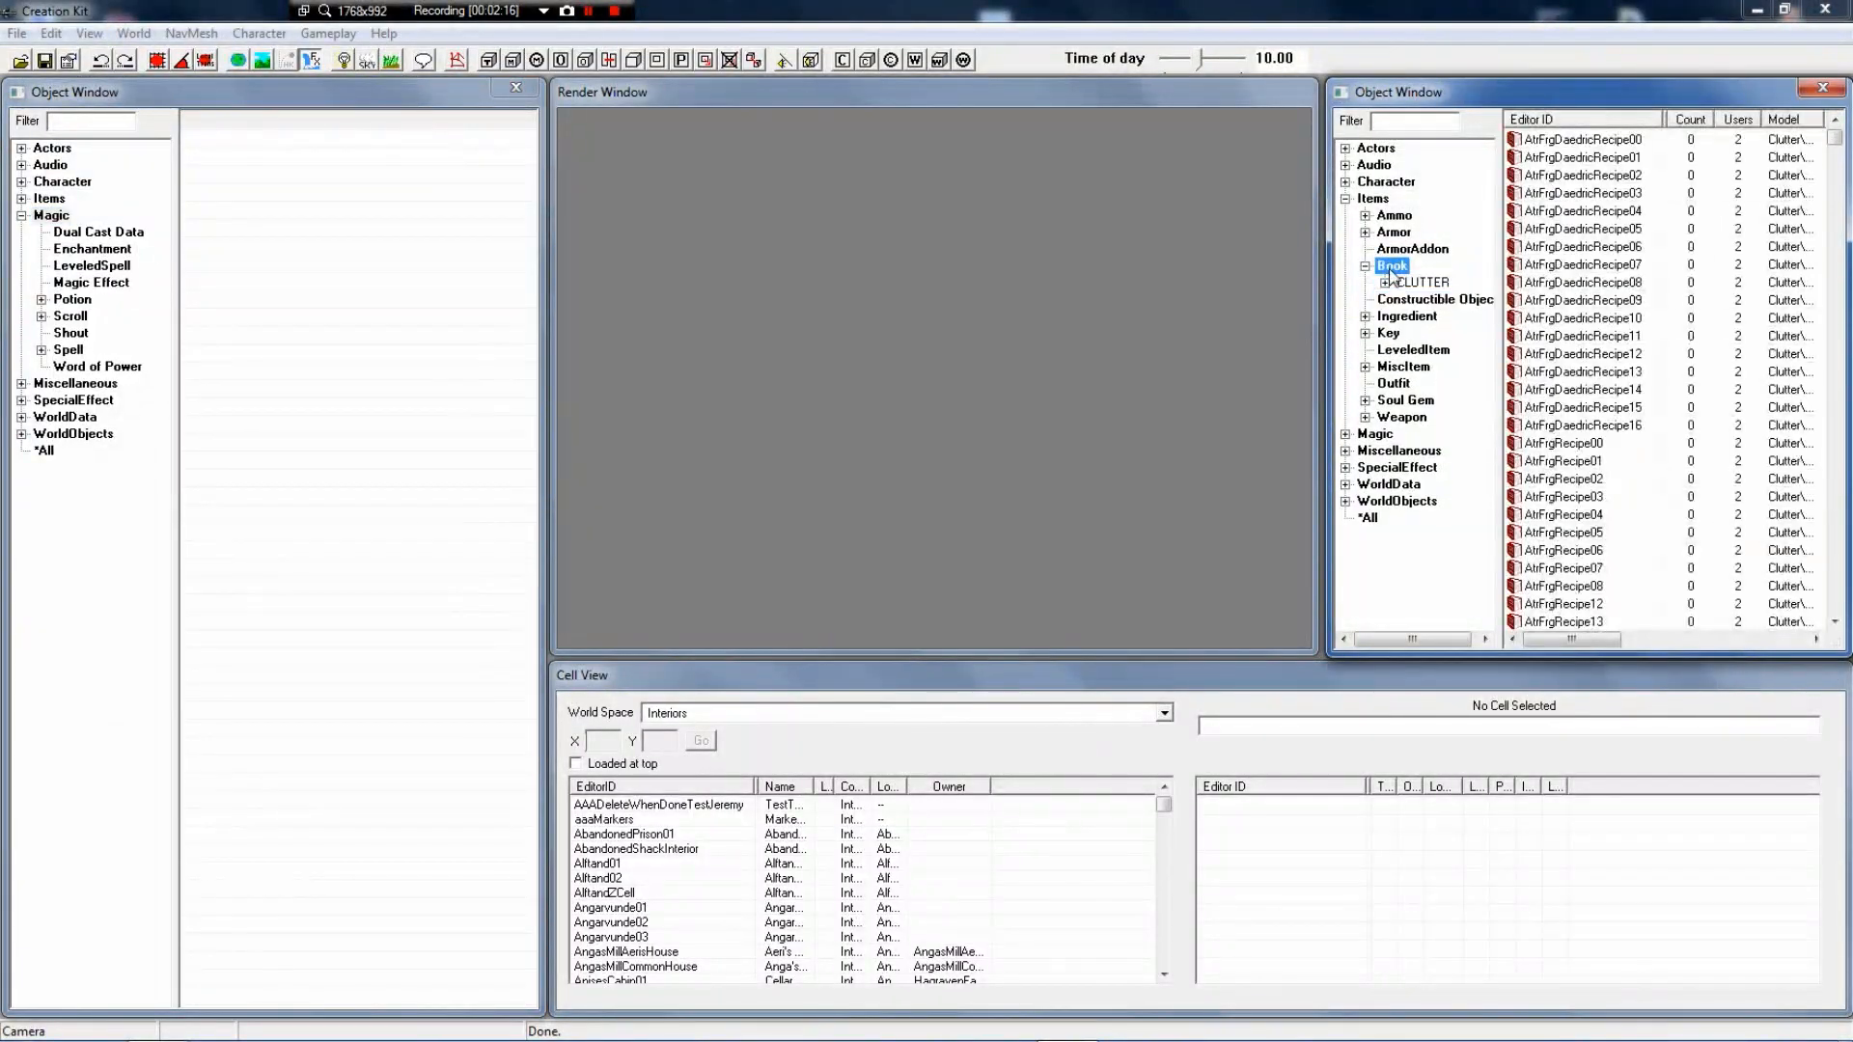
click(1384, 283)
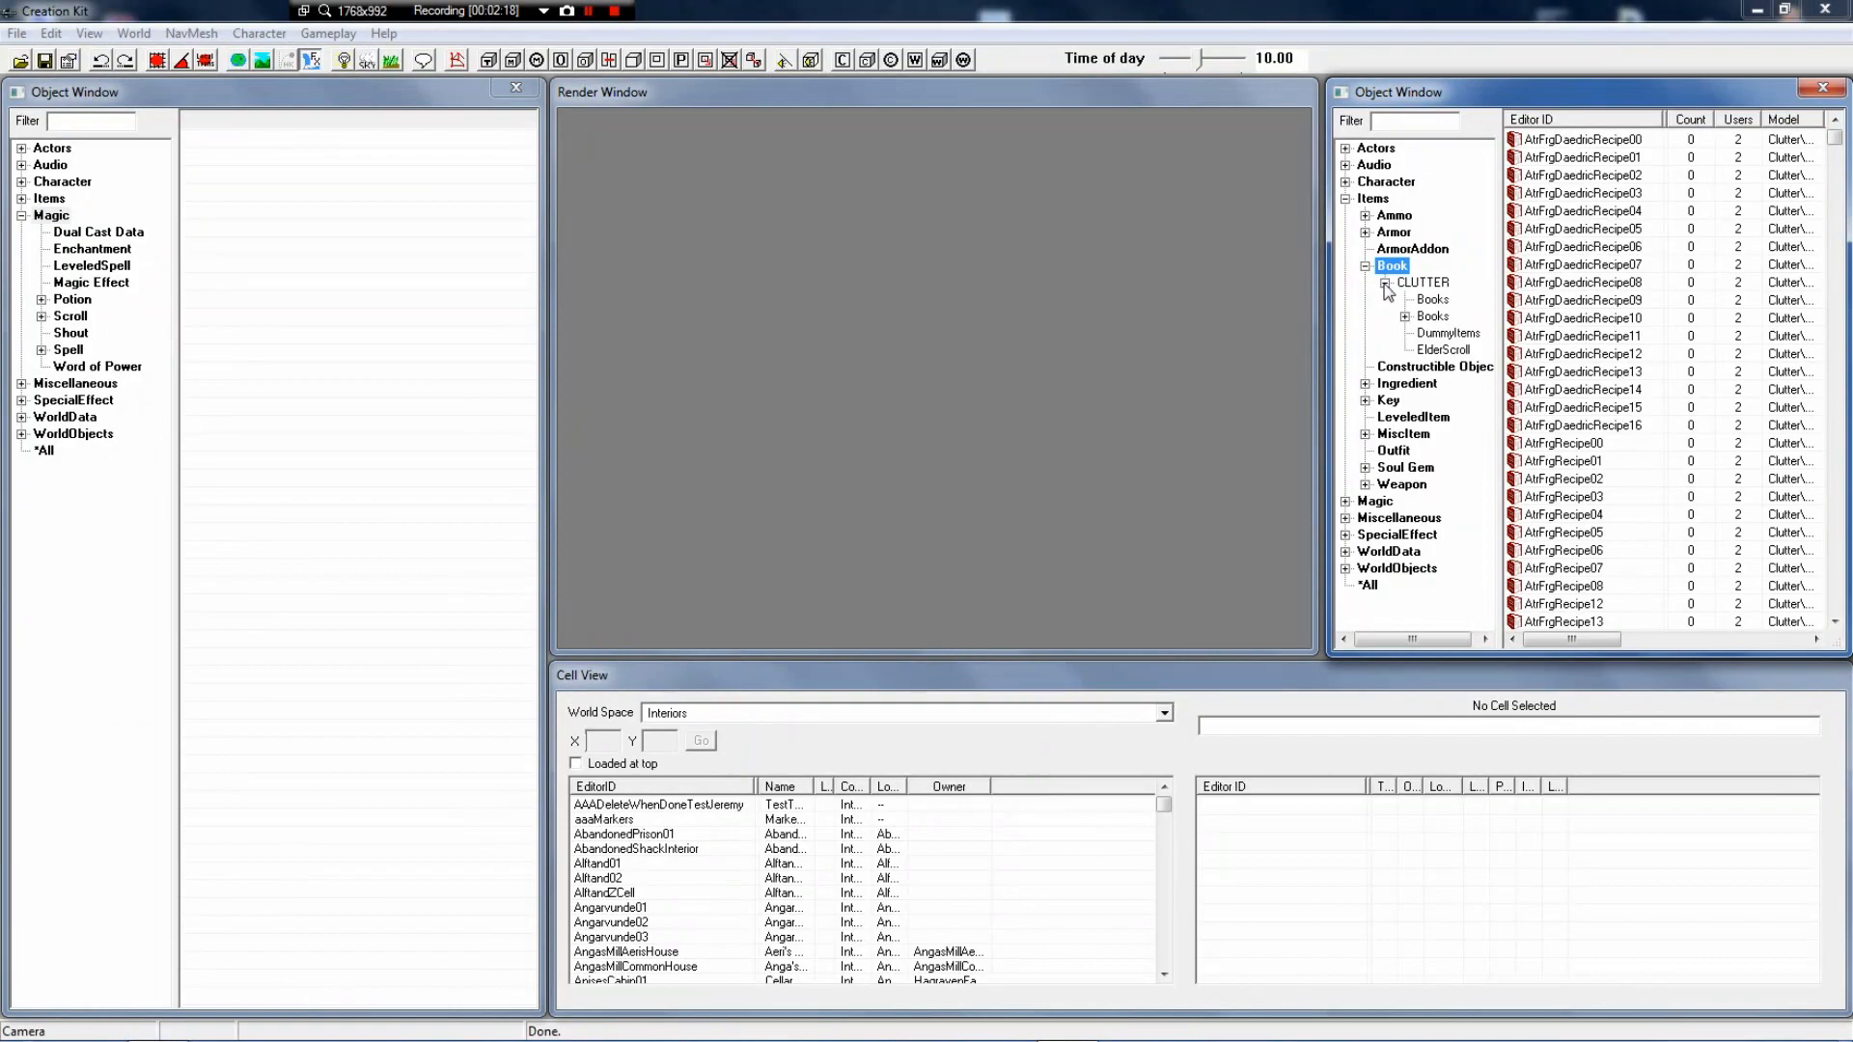
click(1385, 283)
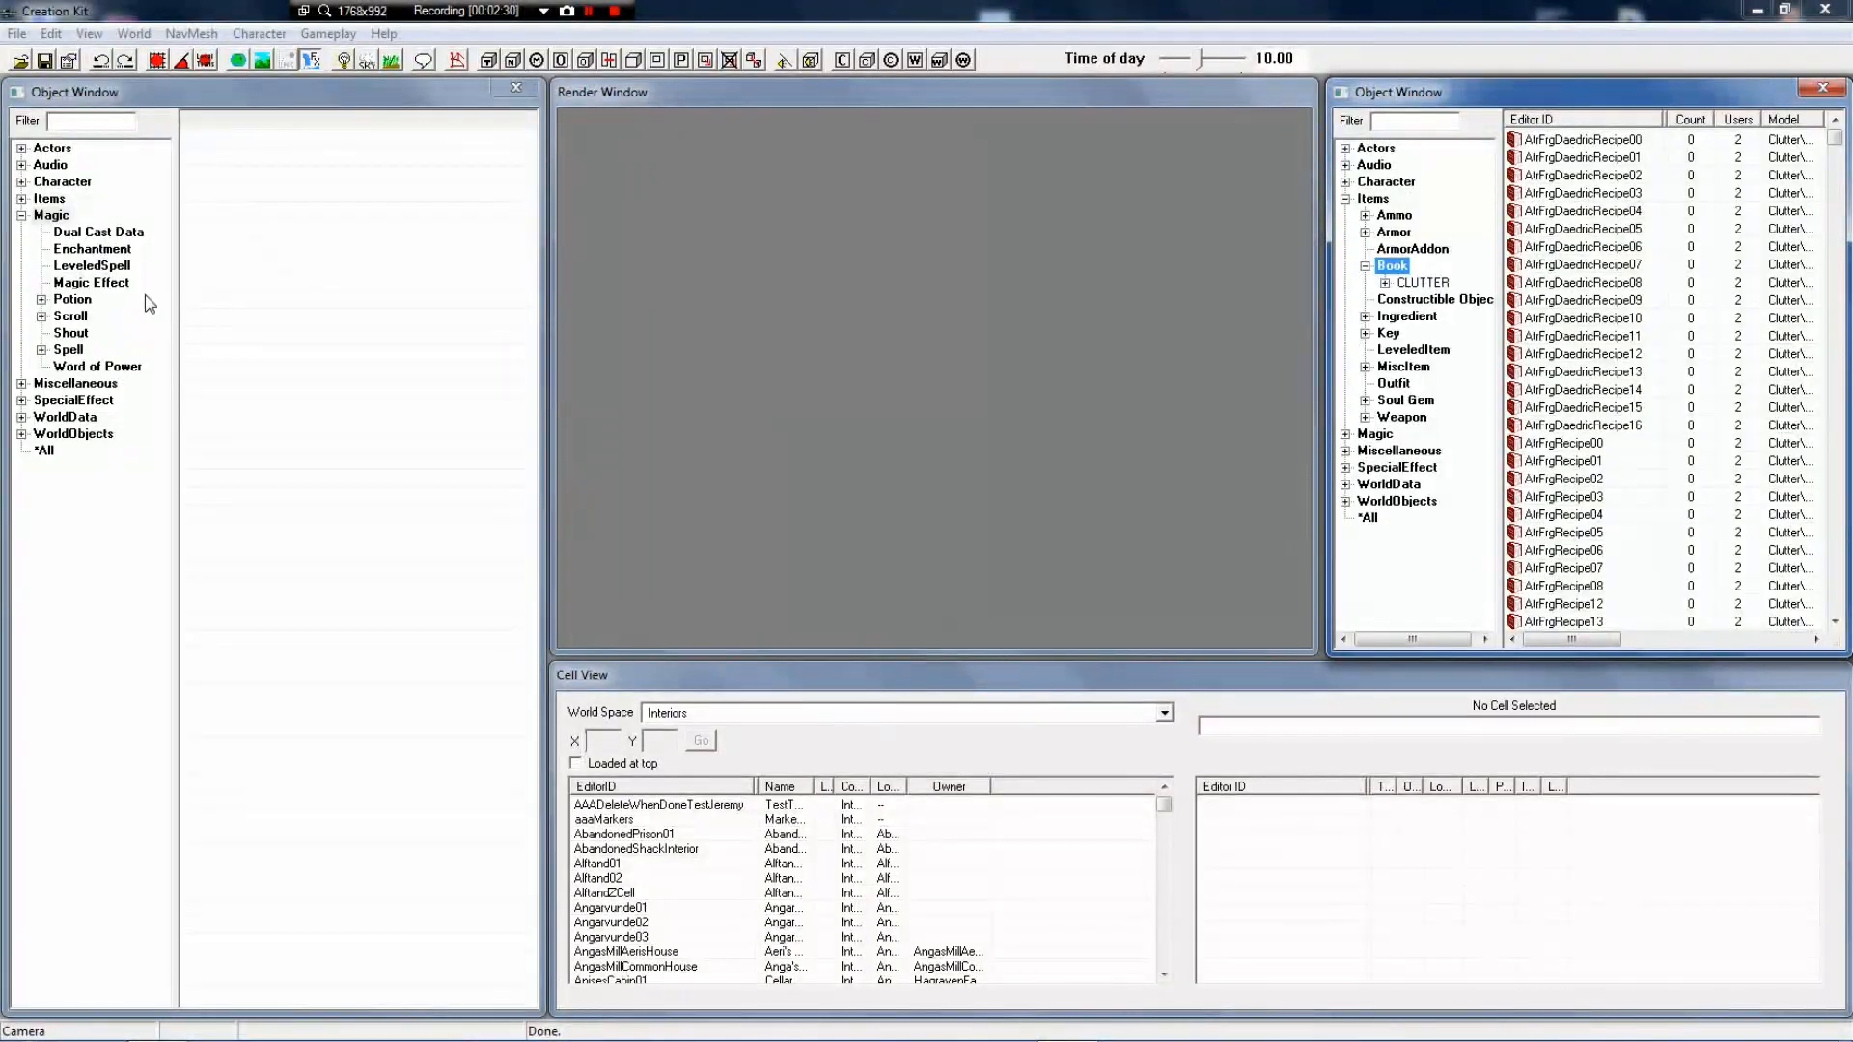
List the Magic Effect objects in the original Object Window
click(70, 218)
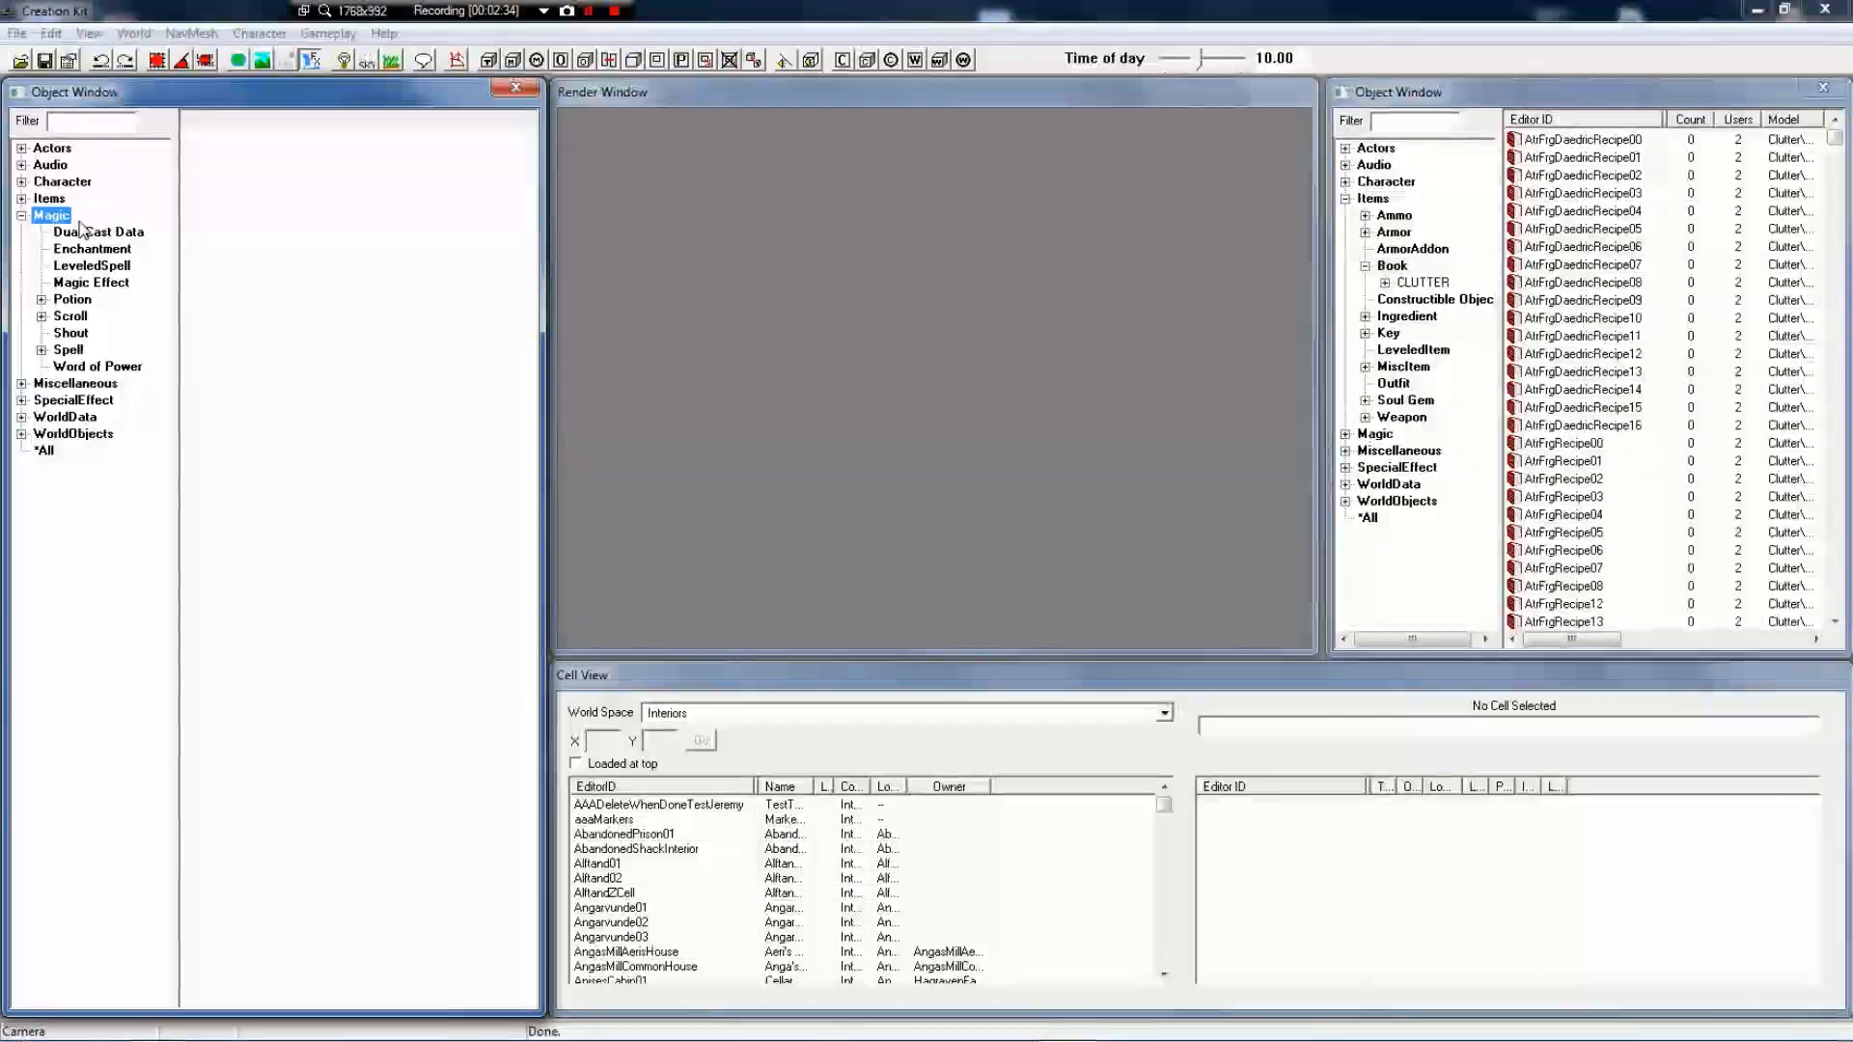
click(103, 282)
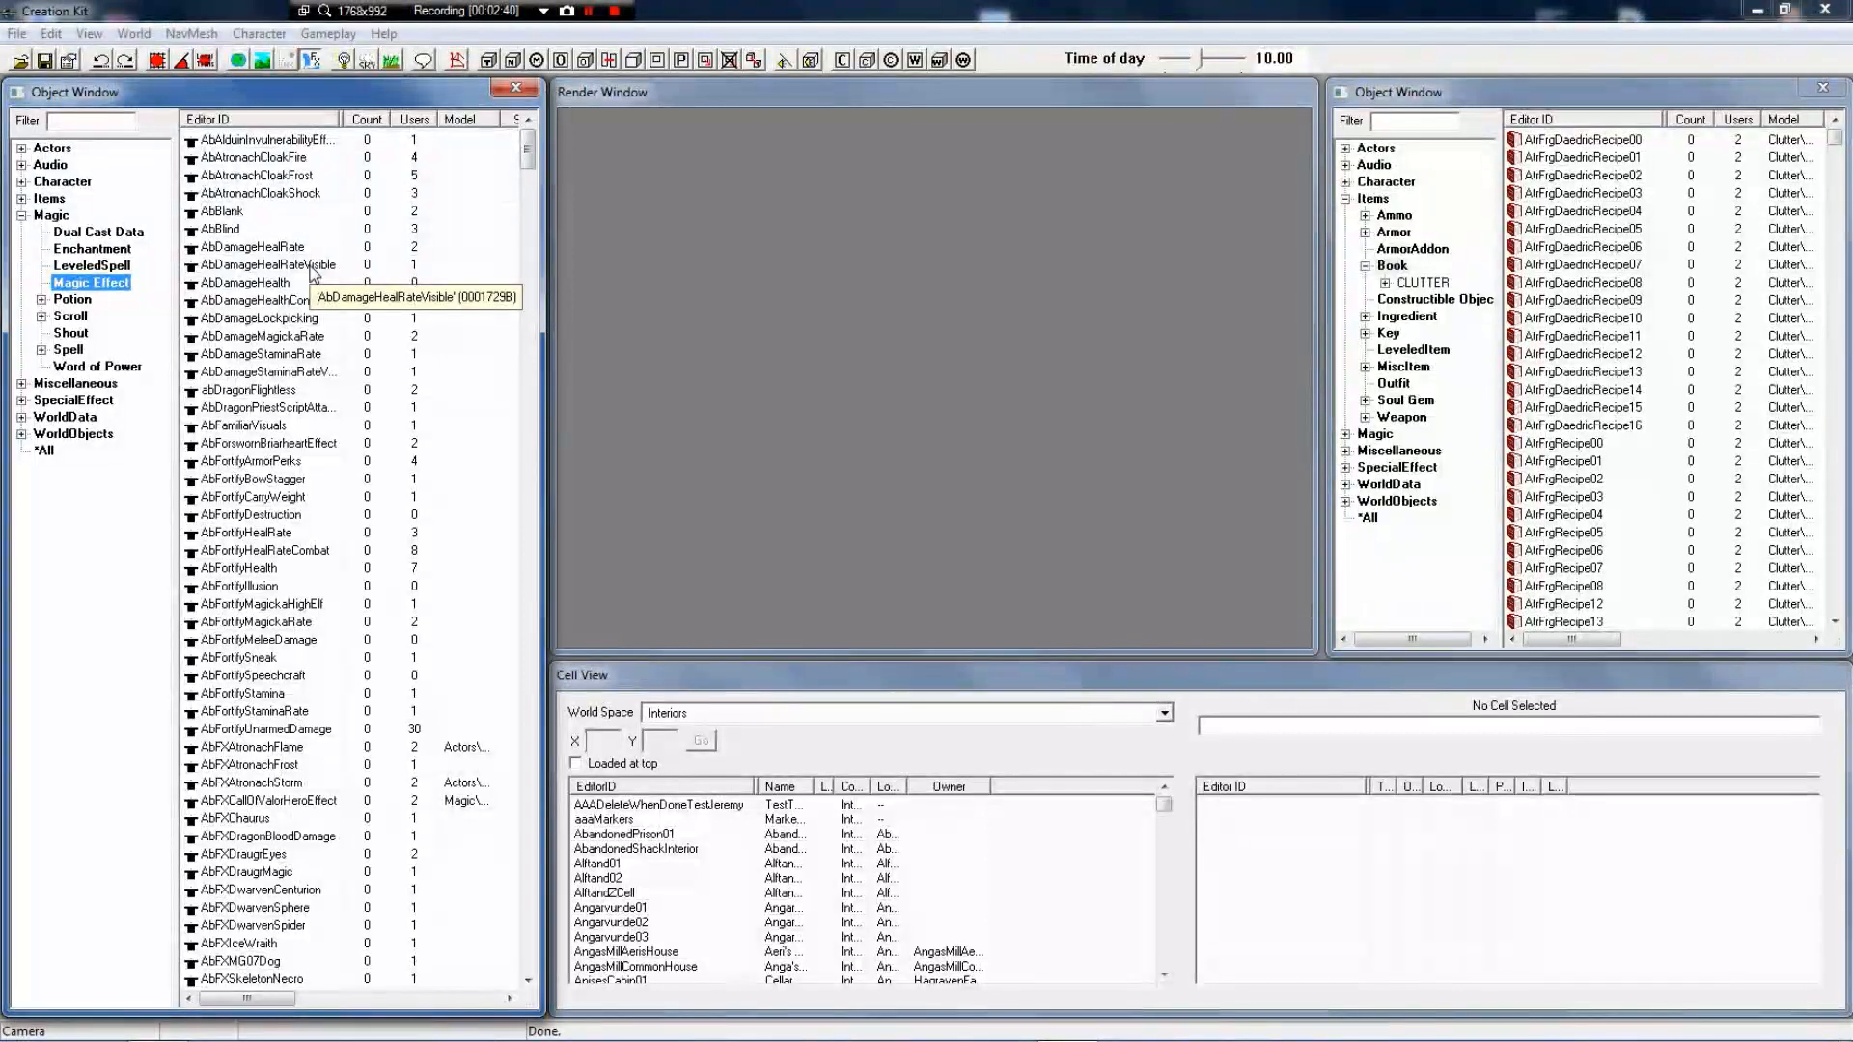
right_click(317, 230)
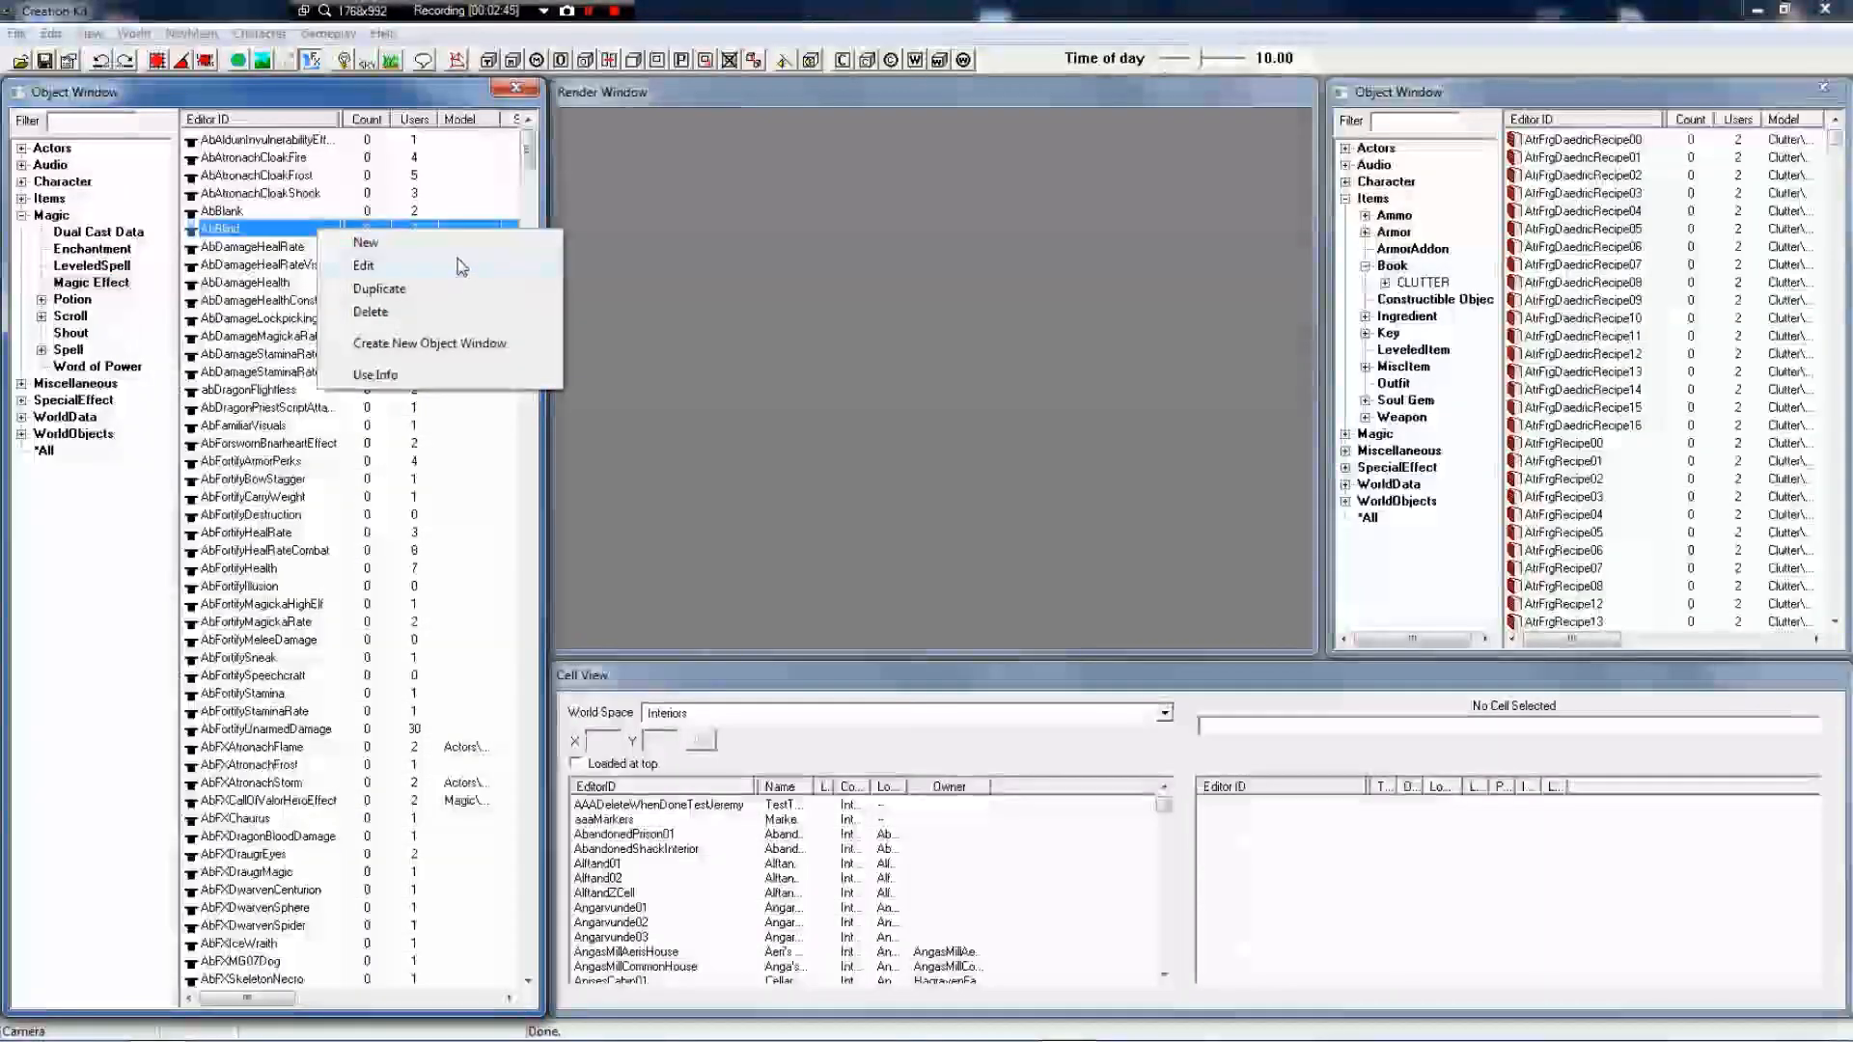
click(423, 245)
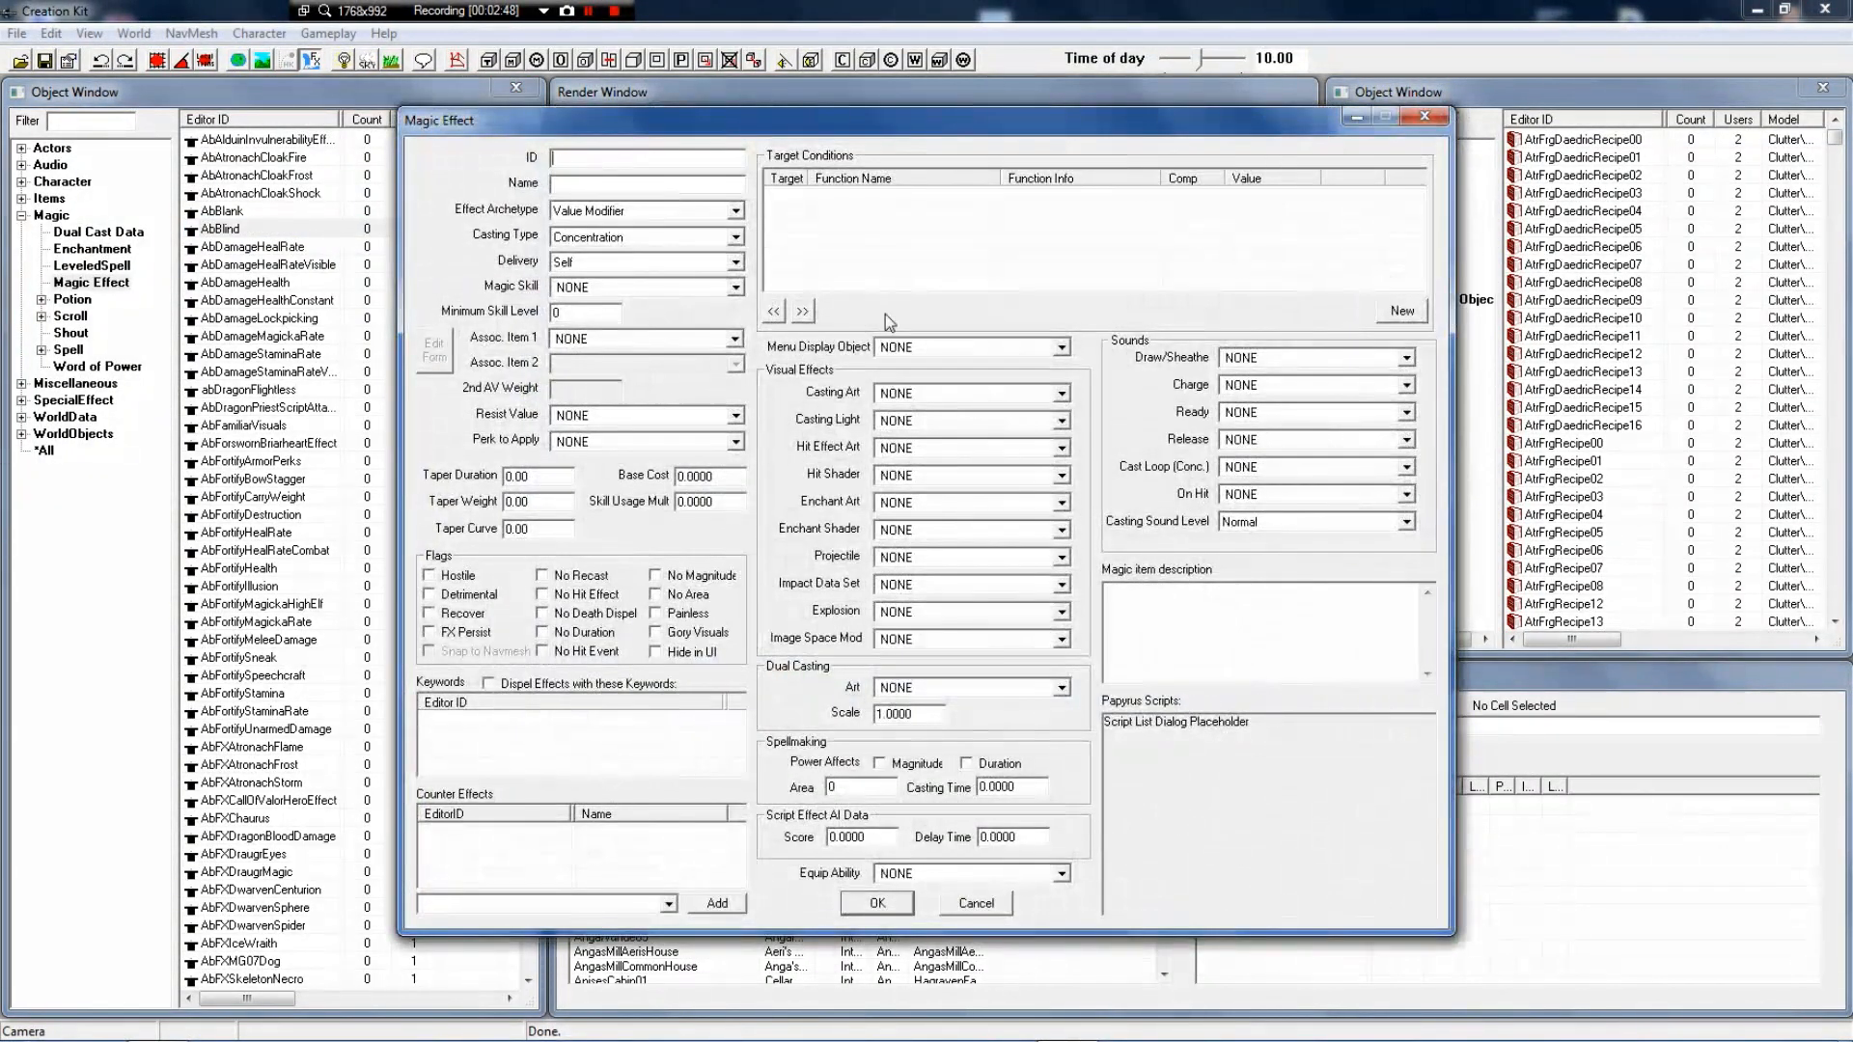
click(618, 242)
click(618, 253)
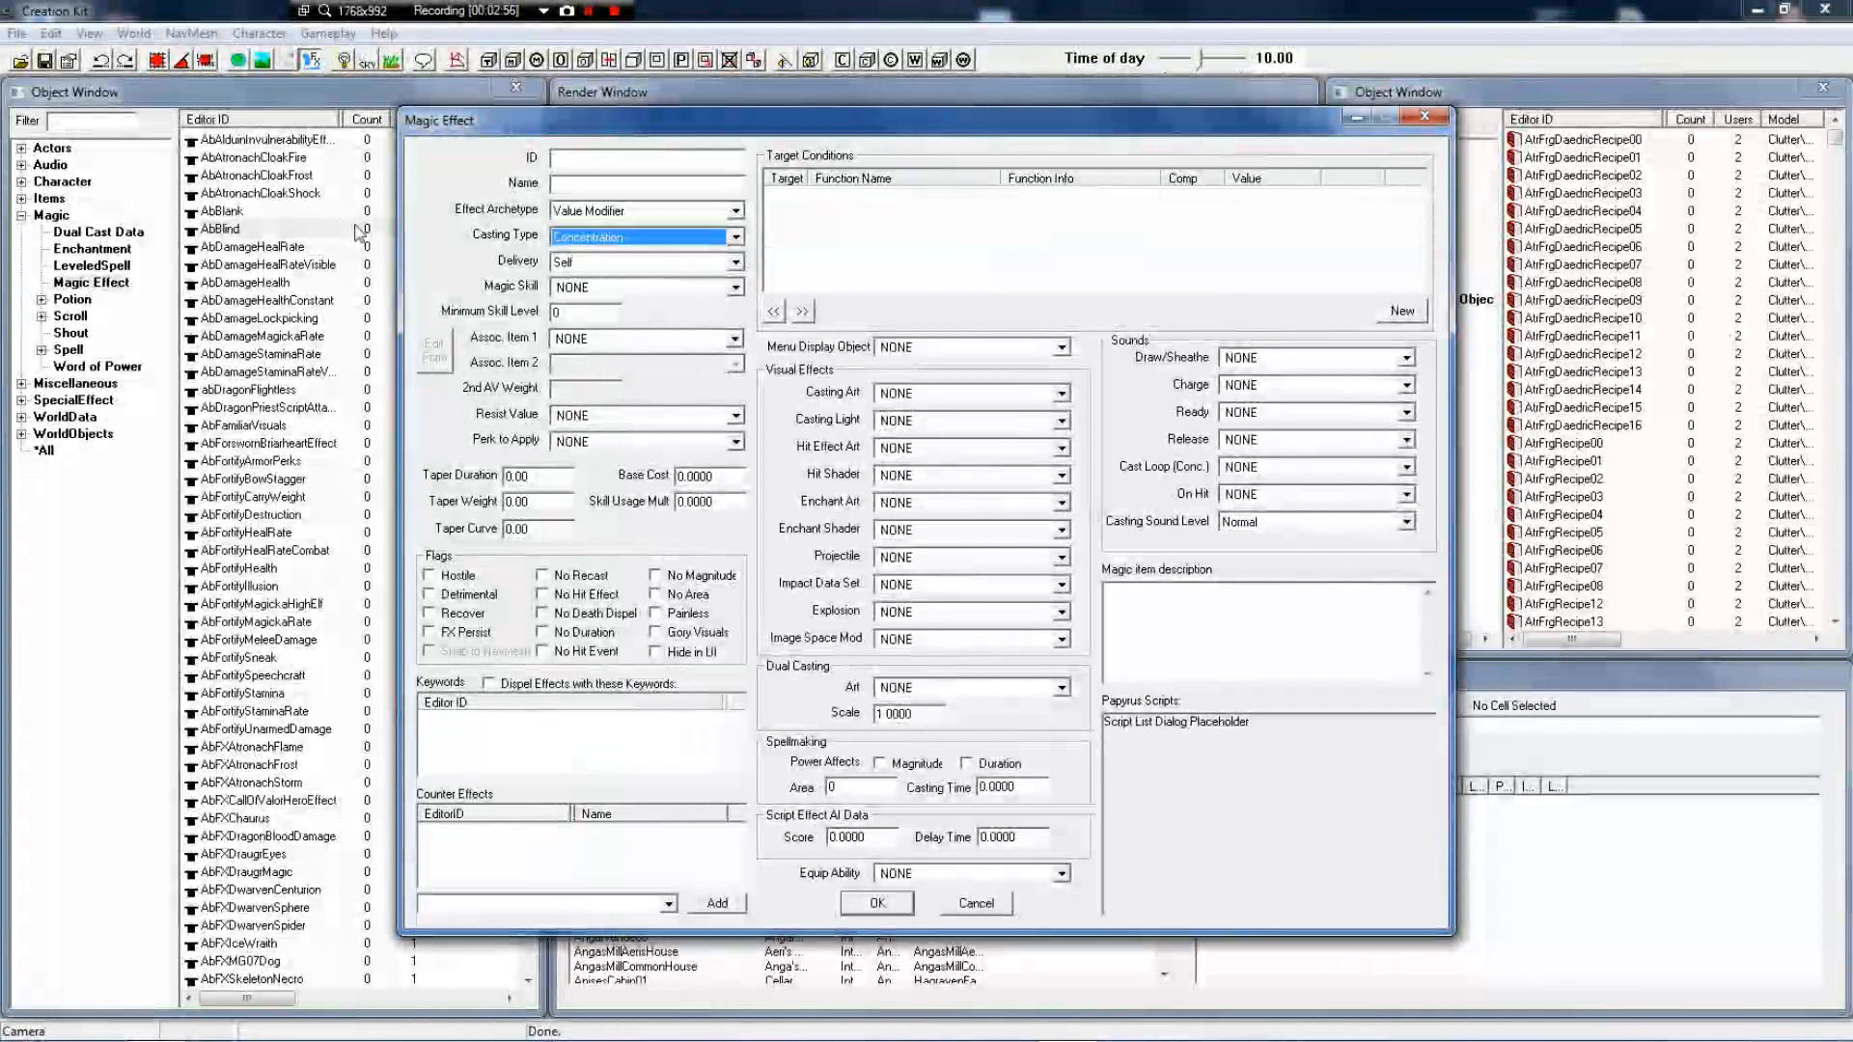
scroll(310, 290, down, 20)
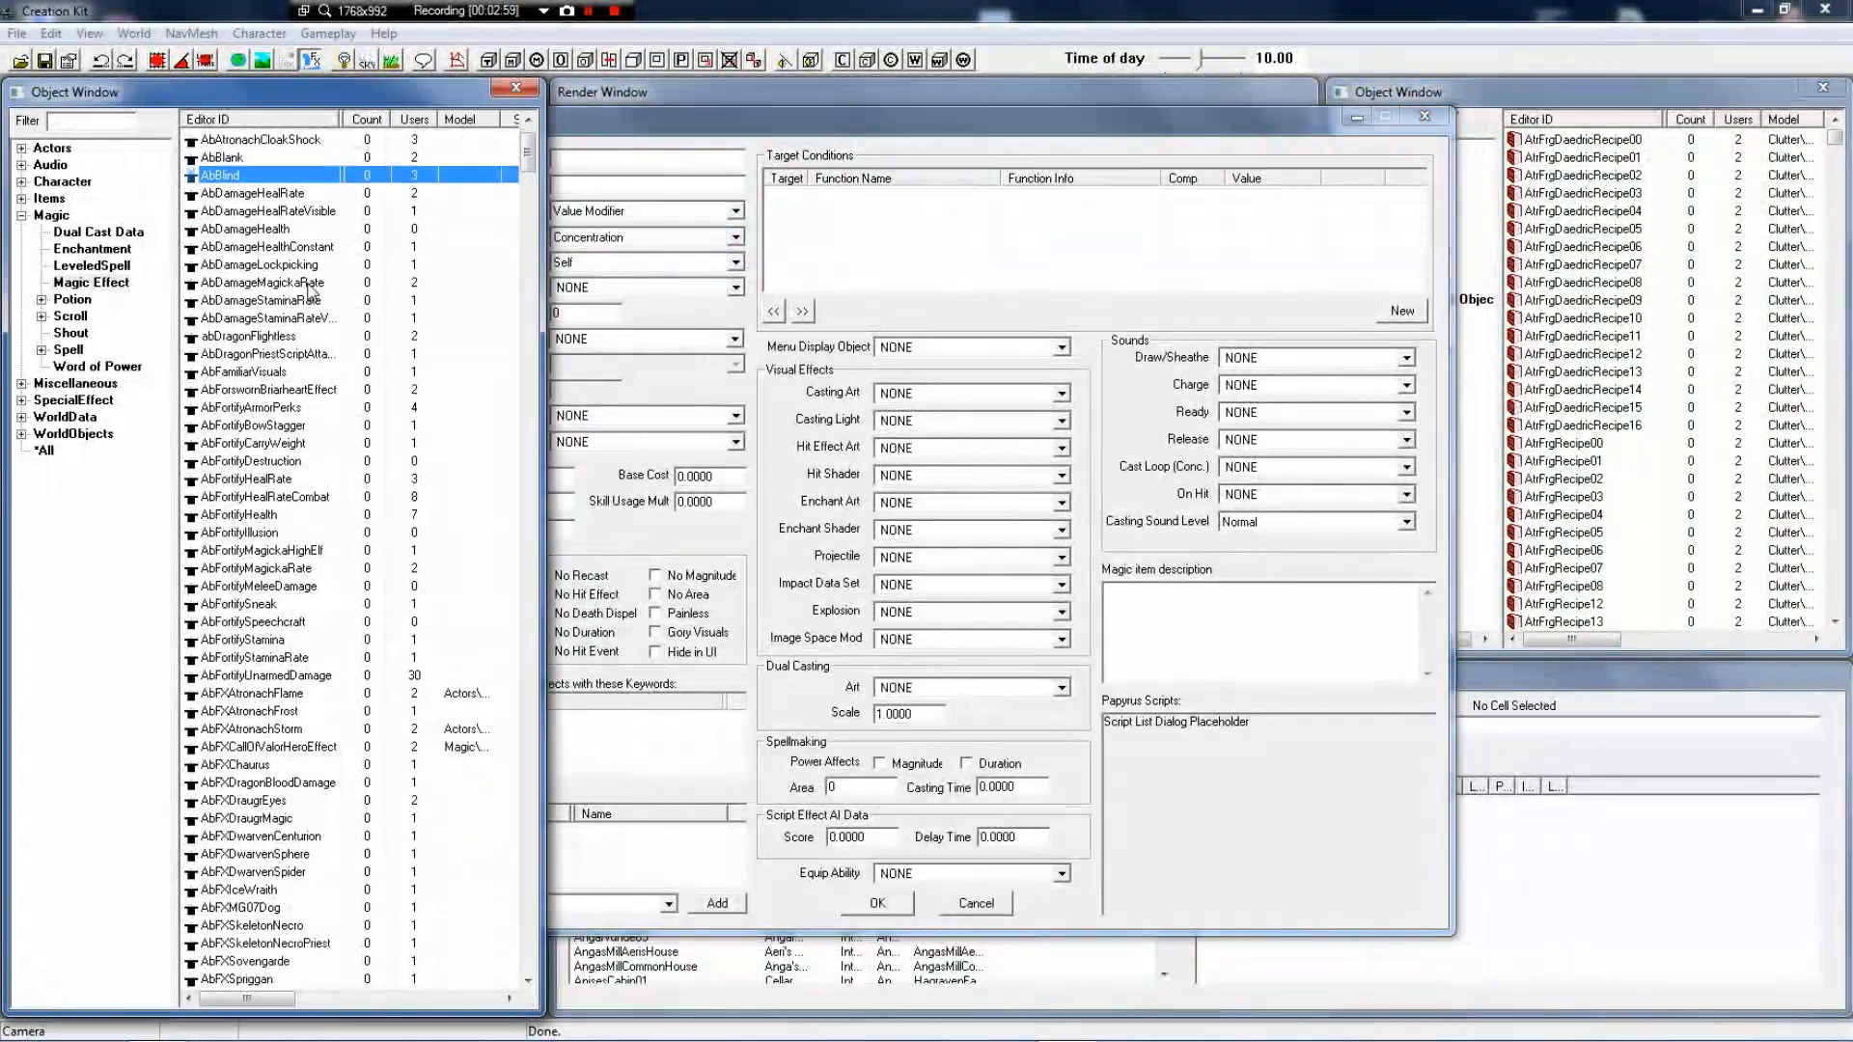
click(311, 292)
scroll(311, 292, down, 20)
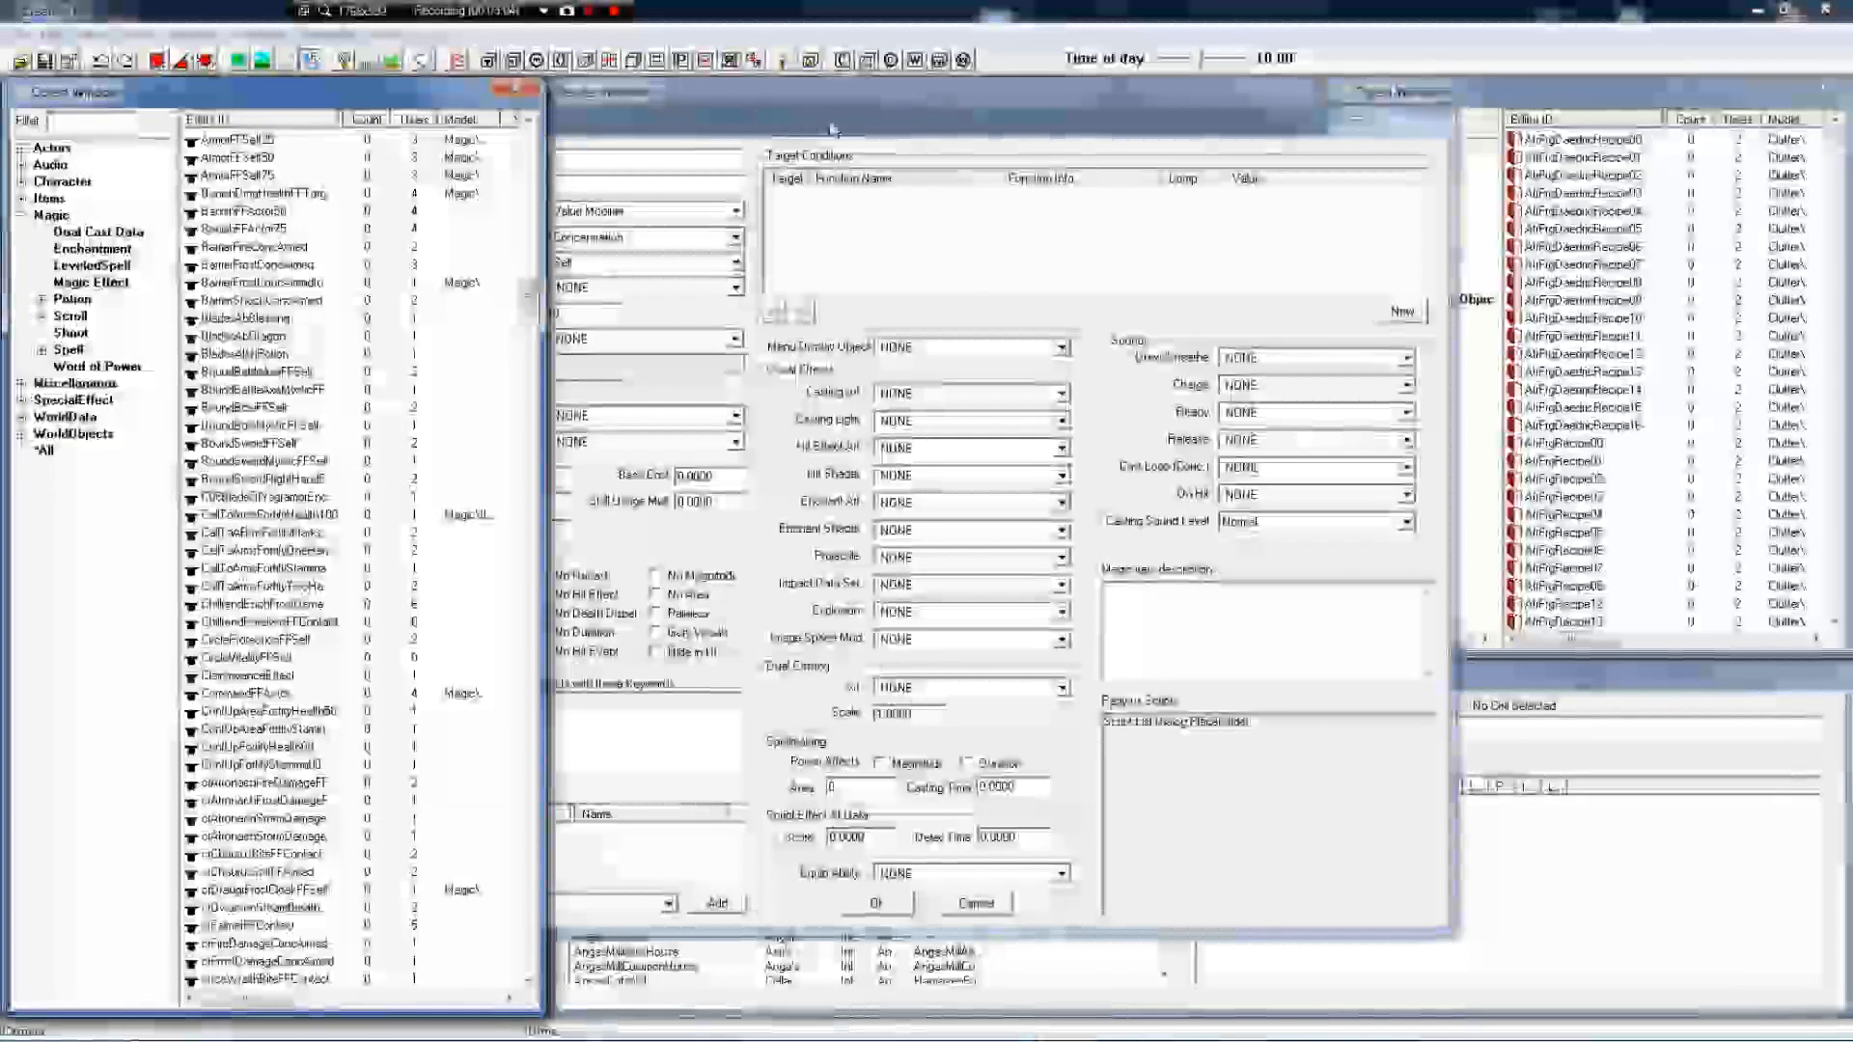
click(1425, 118)
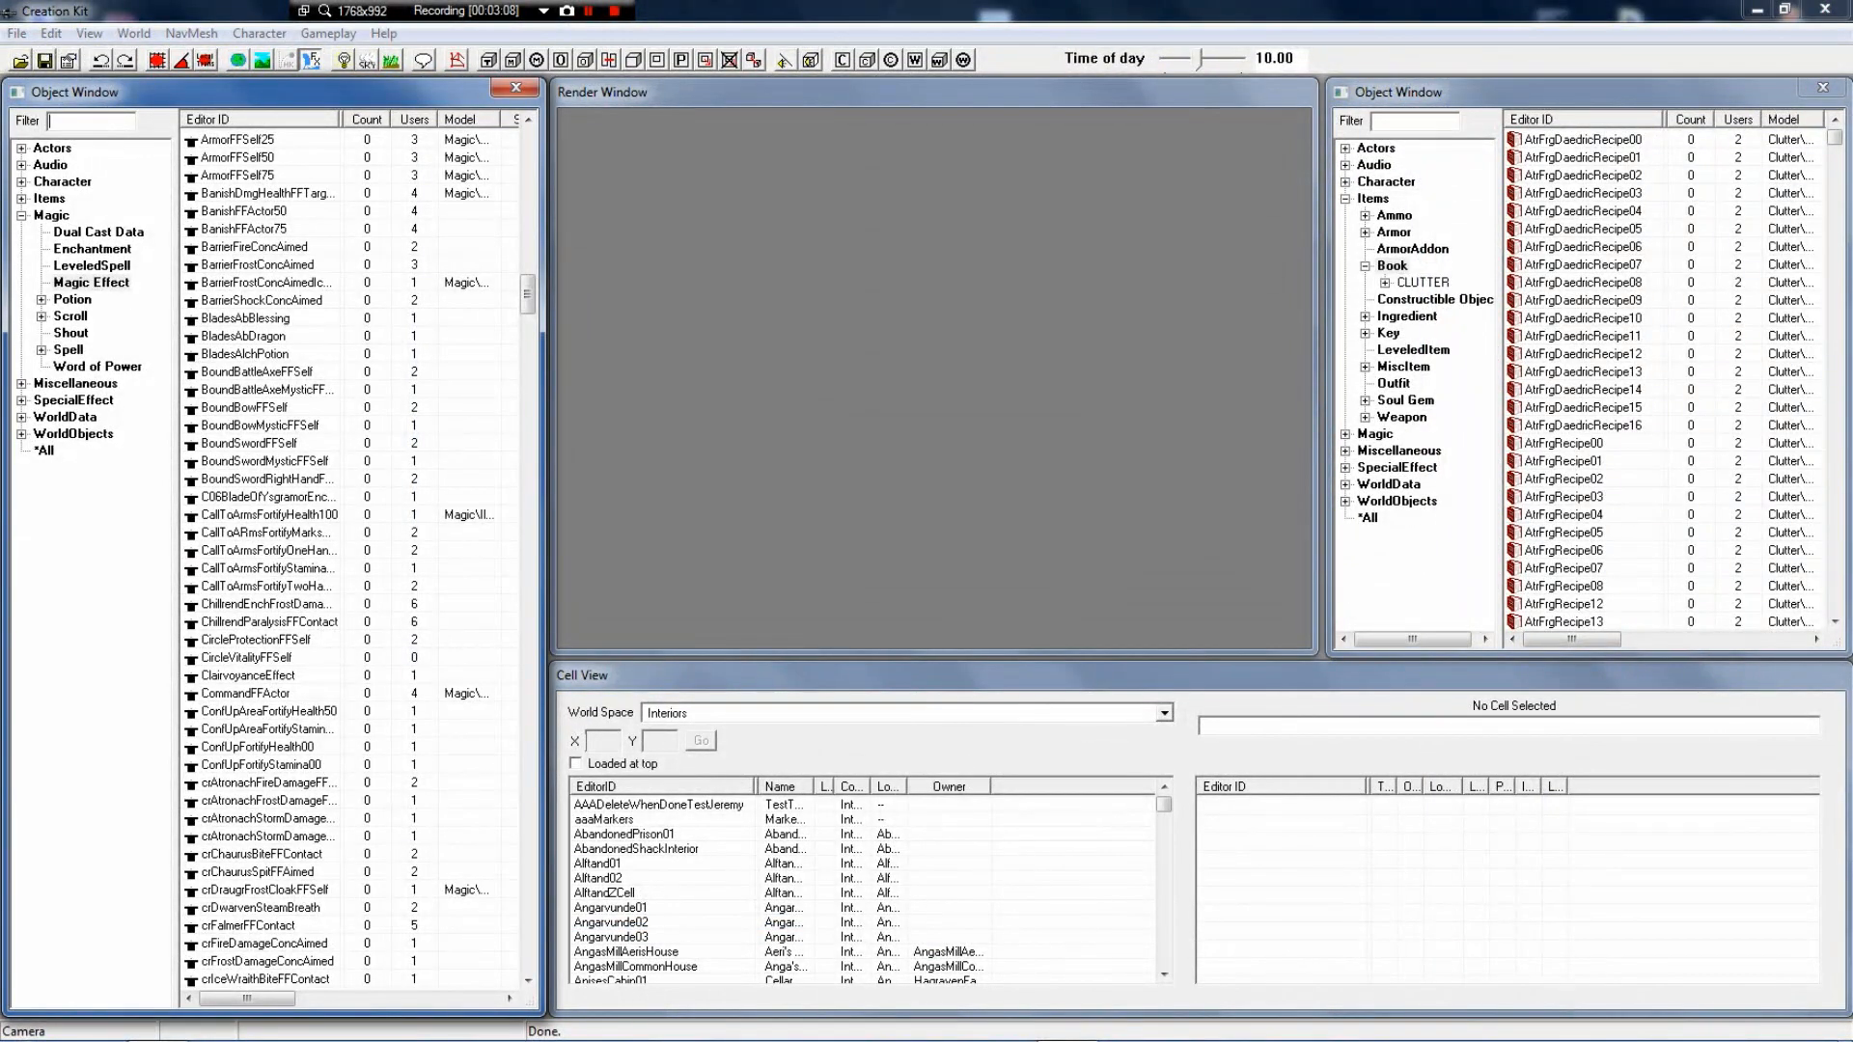
Filter the magic effects by "Fire" and browse the matching entries
text(Fire)
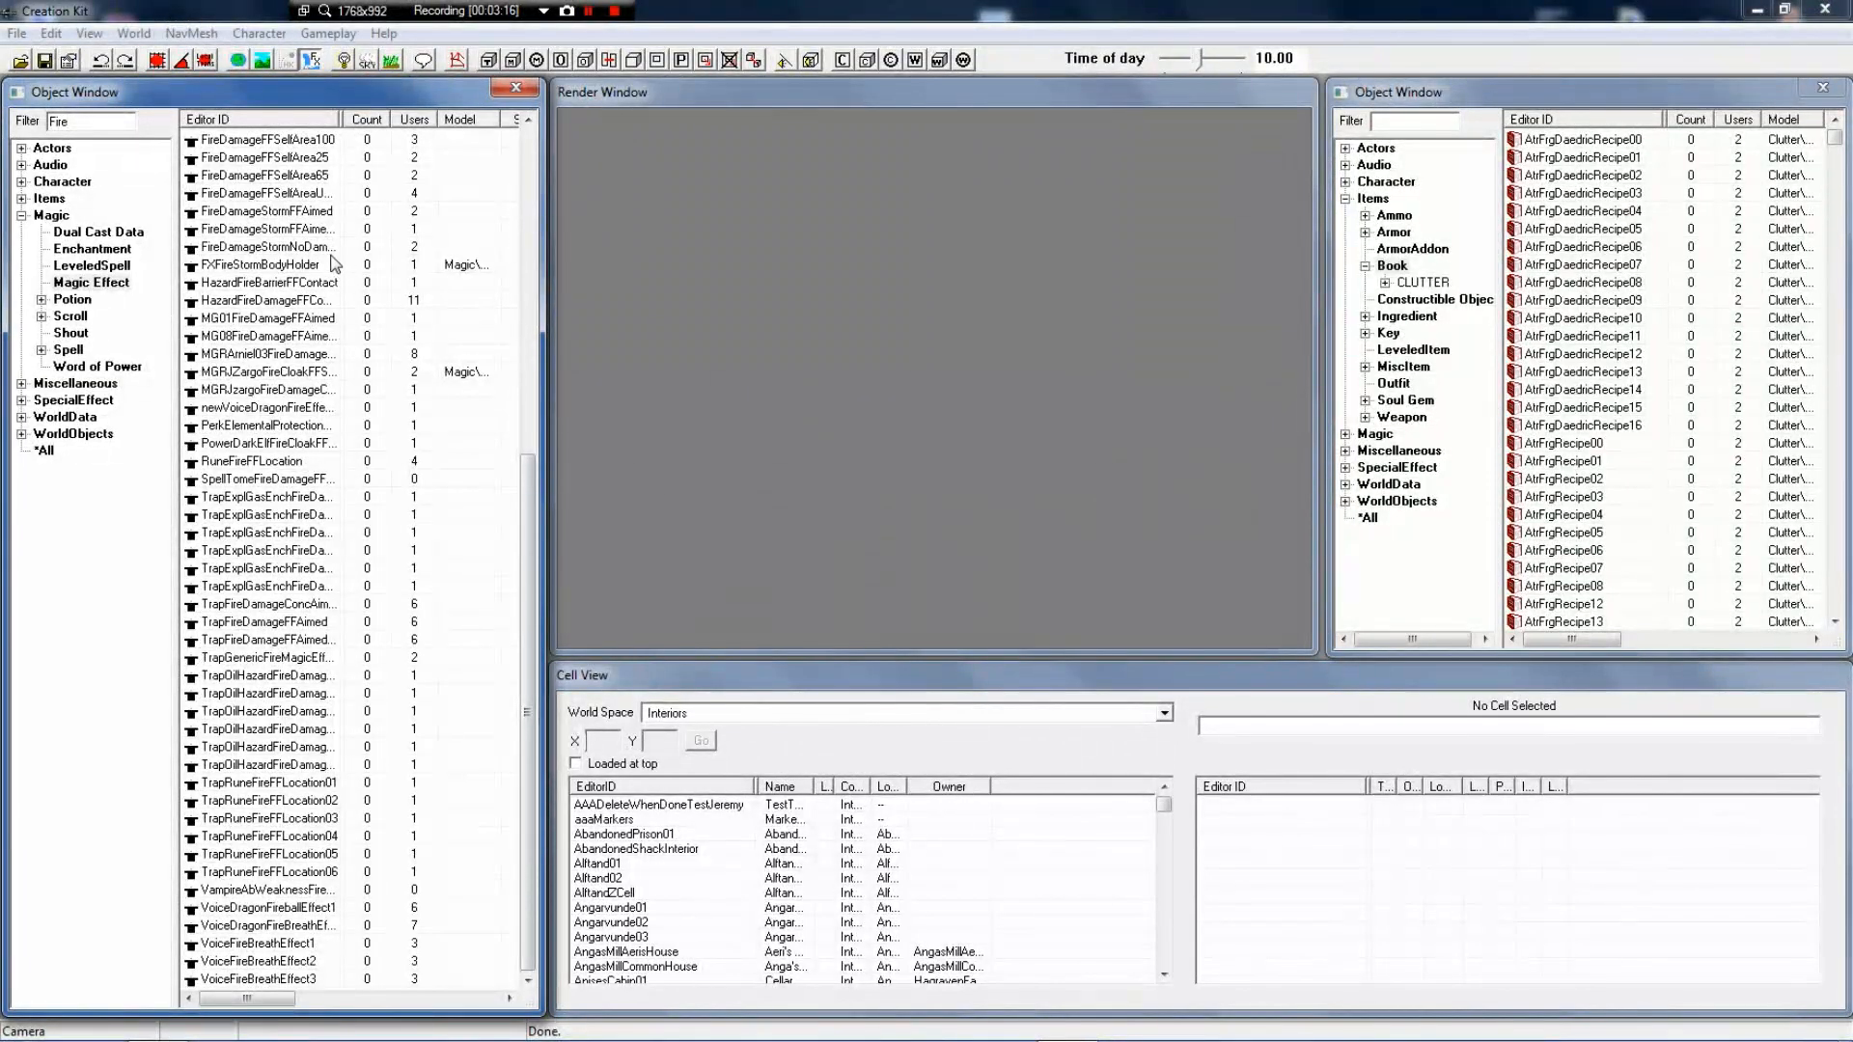
scroll(337, 269, up, 4)
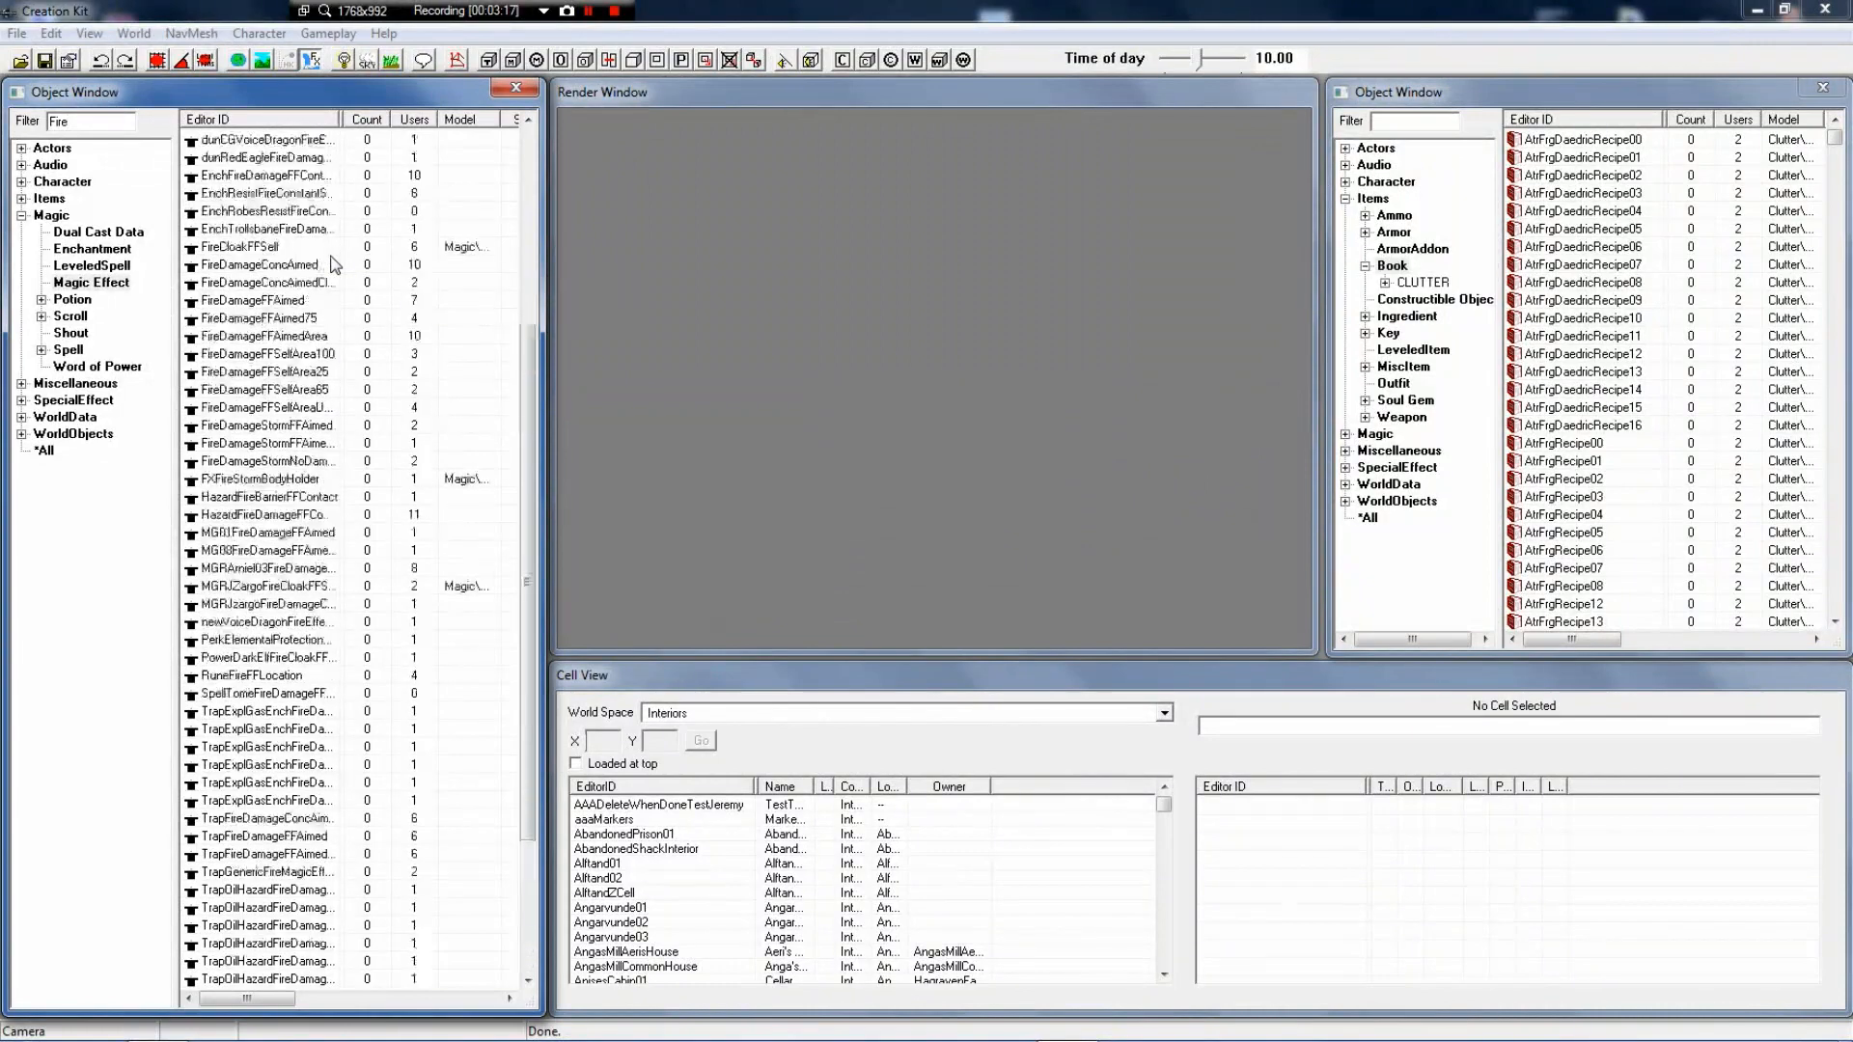
Open the FireCloakFFSelf magic effect from the Fire-filtered list
click(280, 300)
click(323, 319)
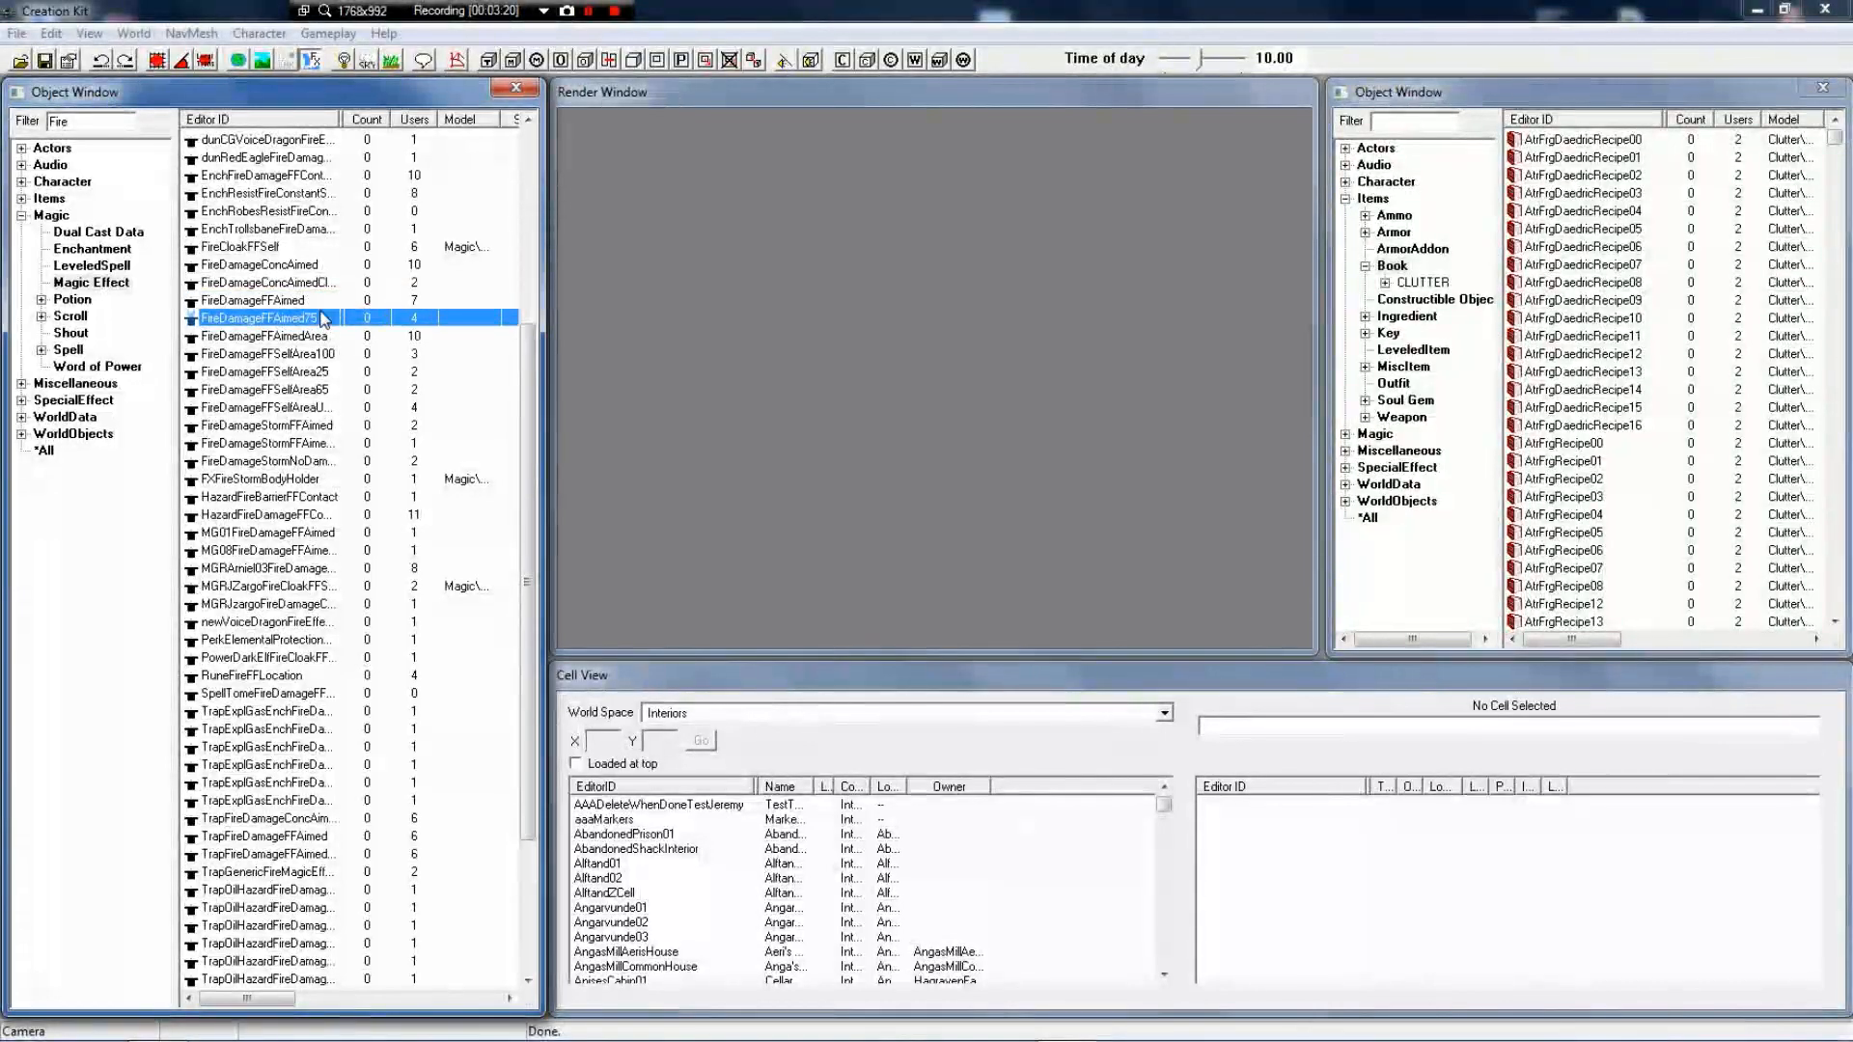
scroll(313, 227, up, 6)
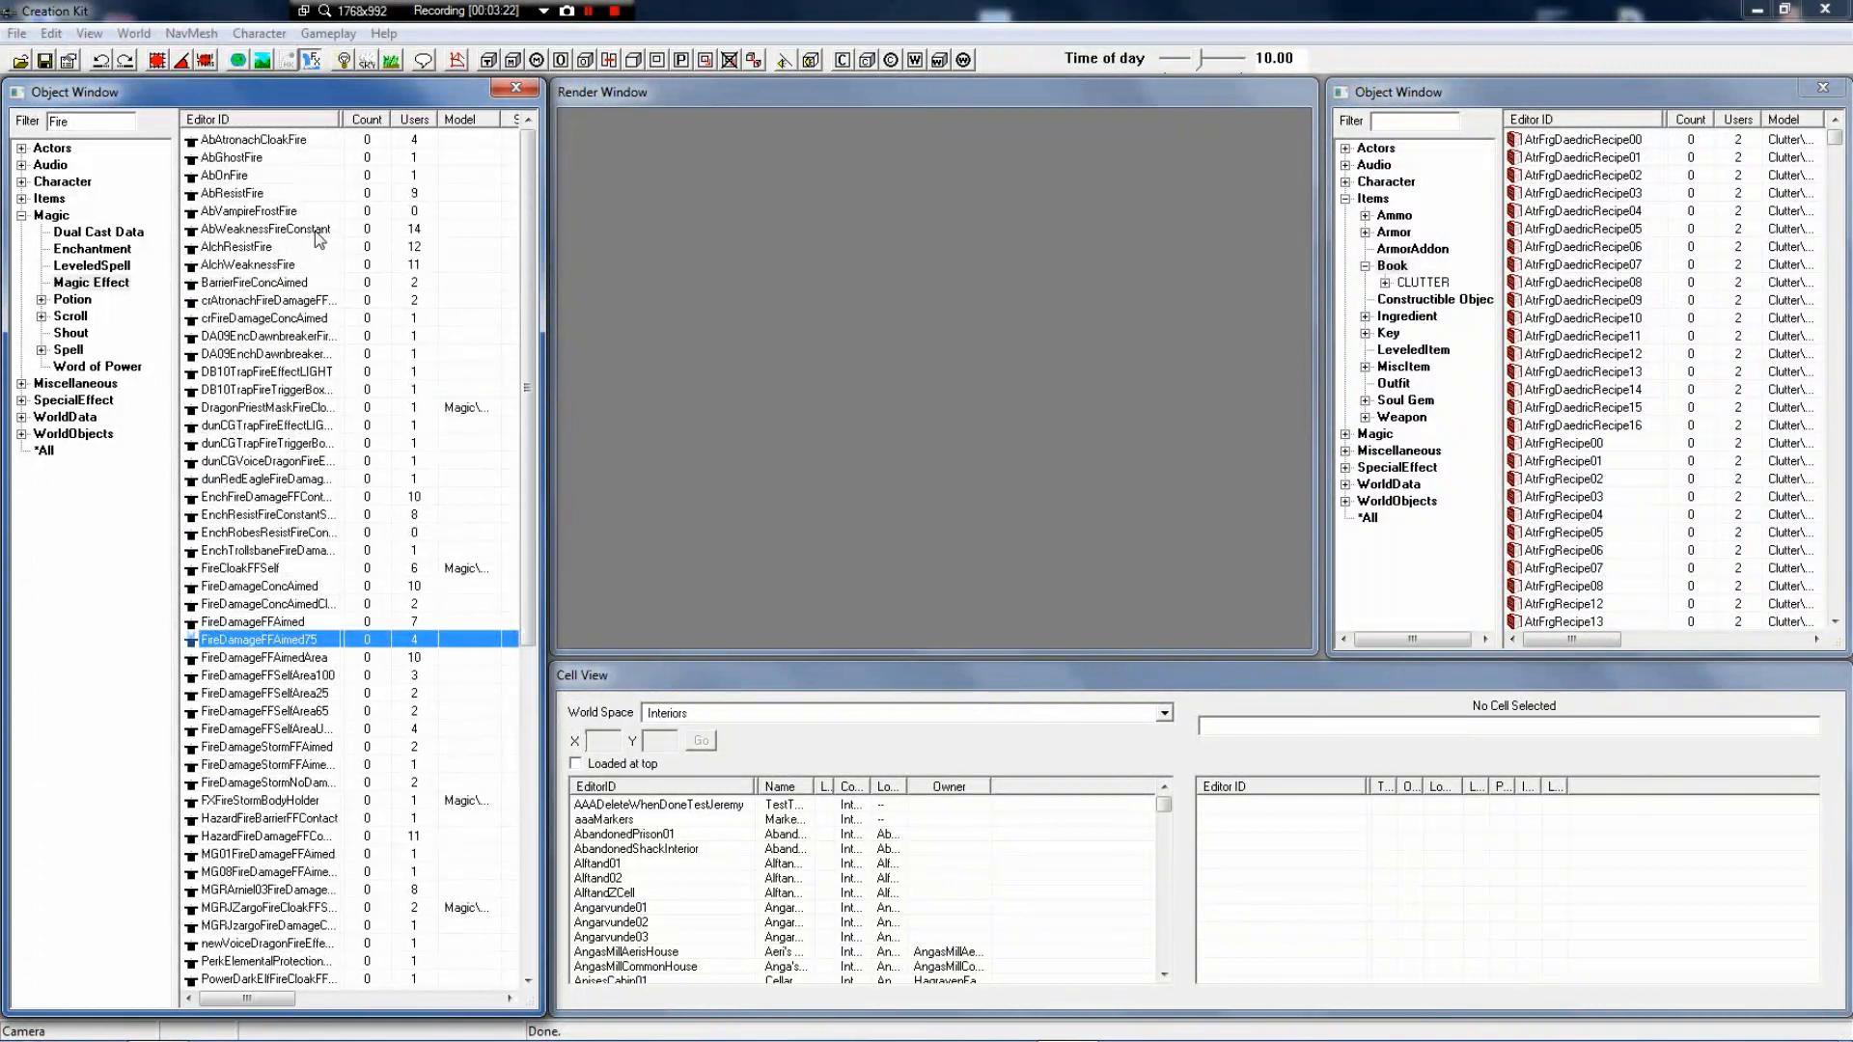
click(267, 568)
double_click(268, 571)
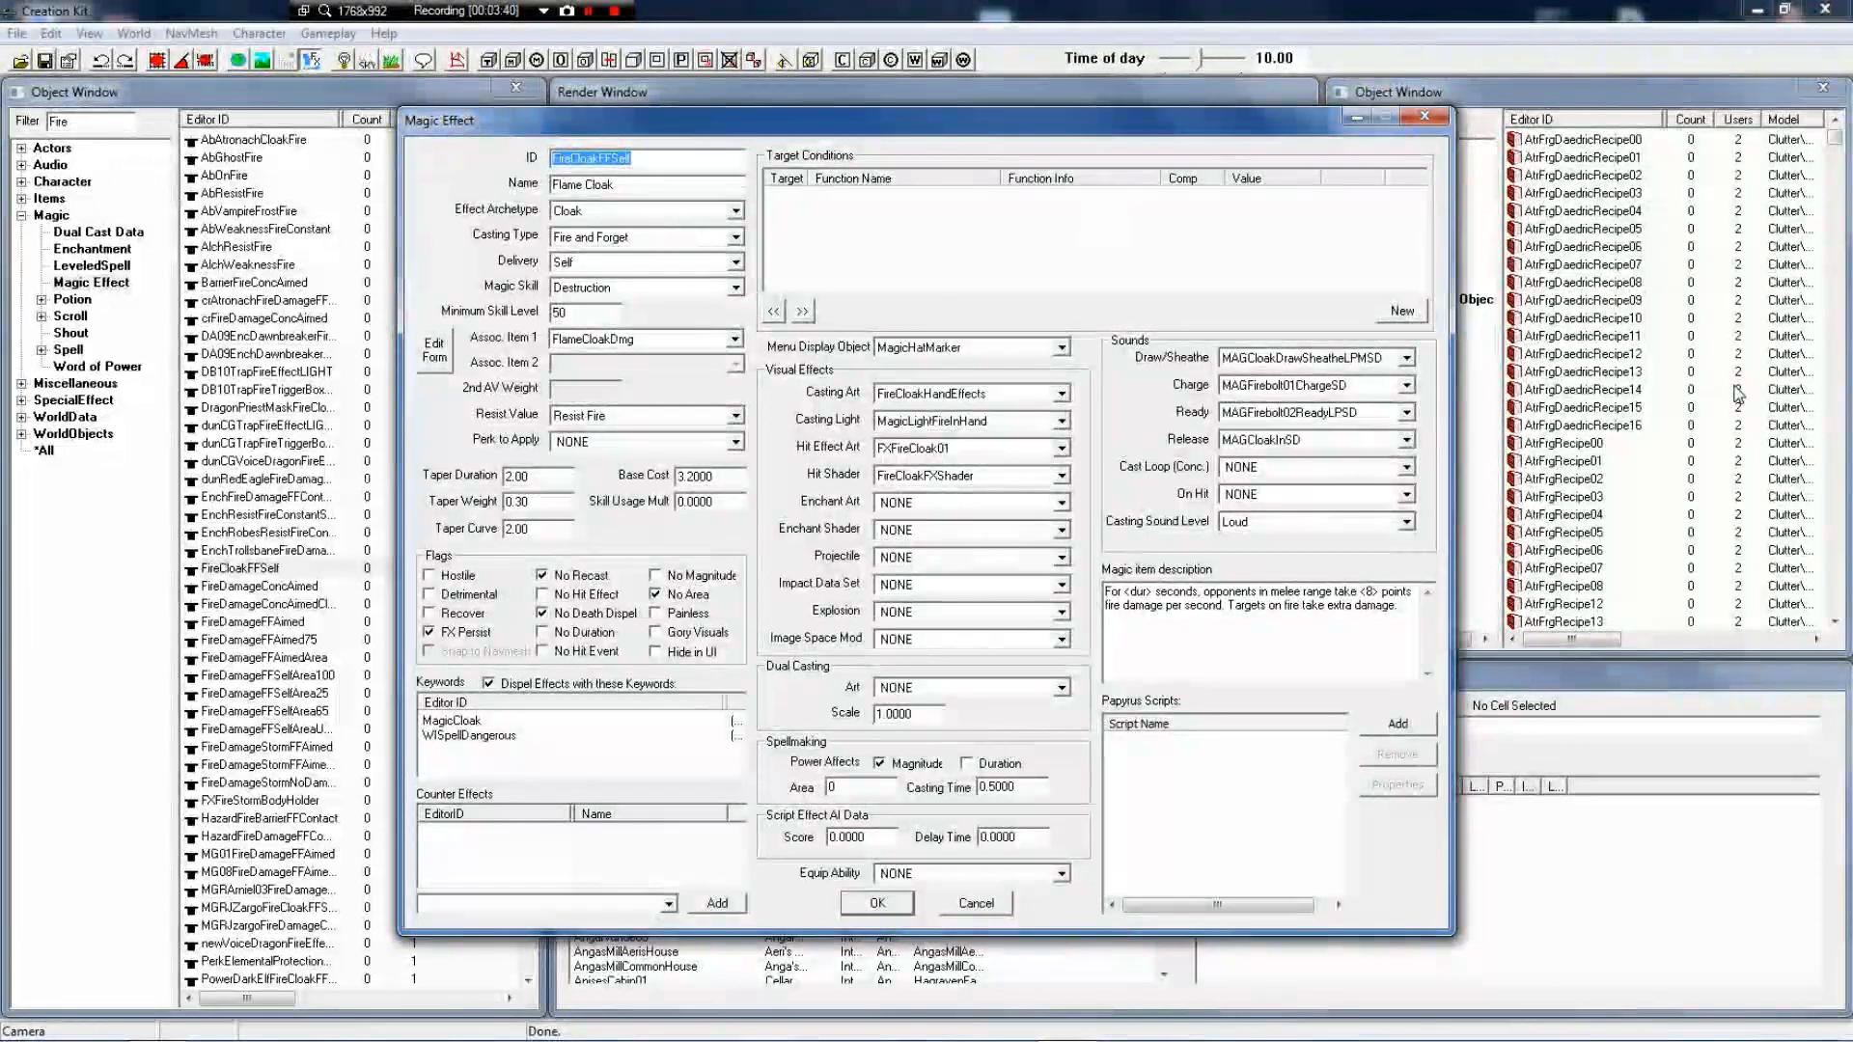
click(1614, 373)
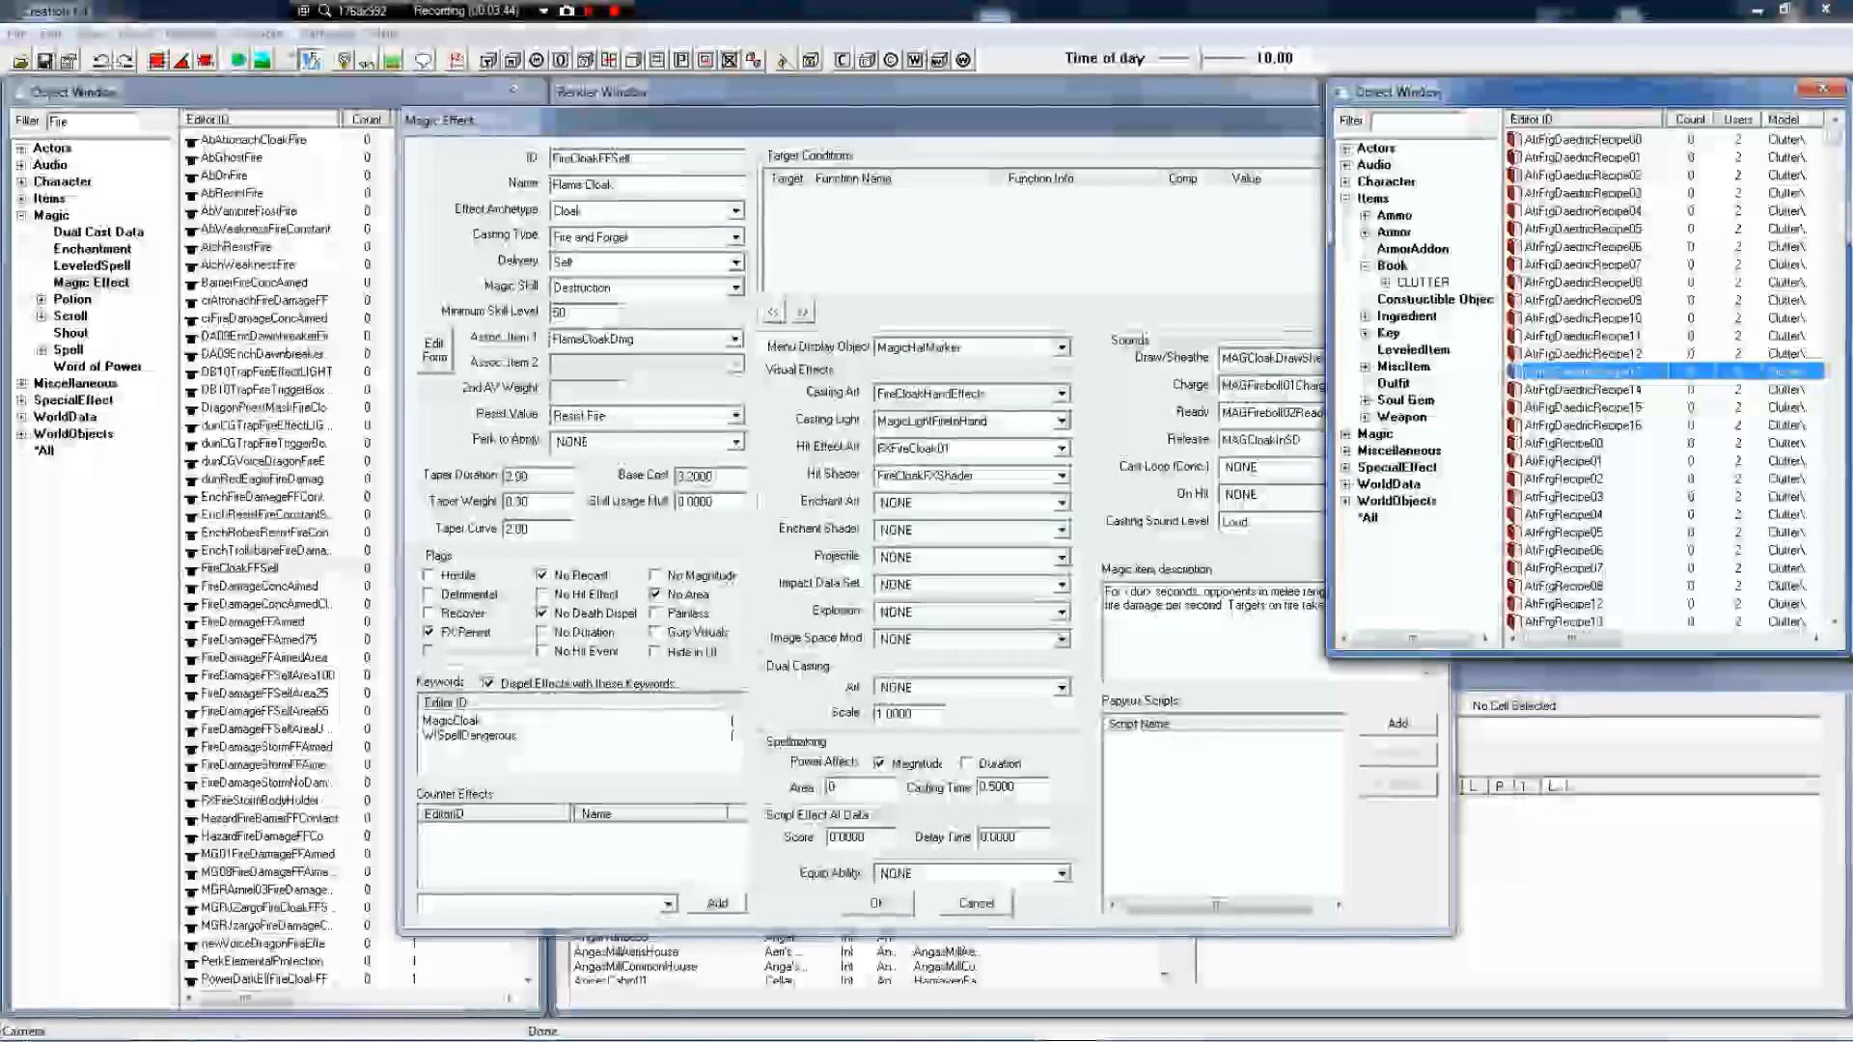
click(660, 176)
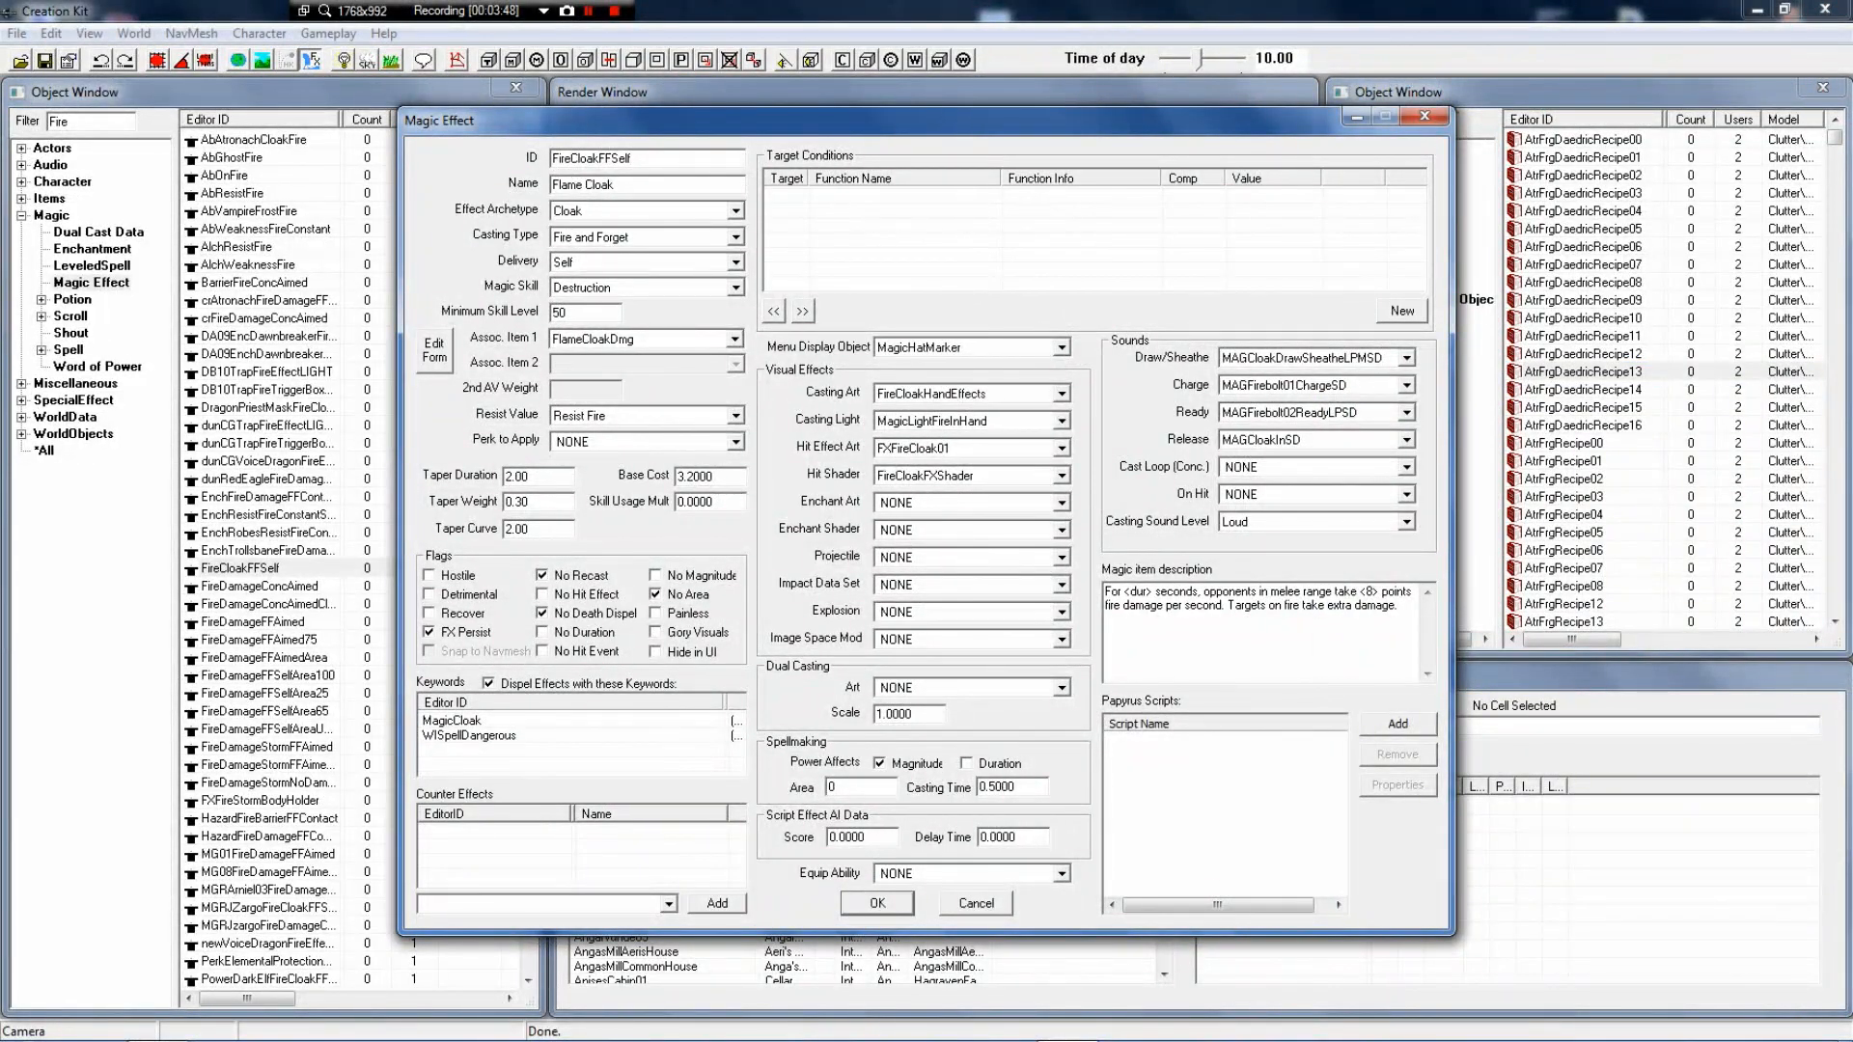
double_click(627, 158)
click(637, 158)
double_click(627, 159)
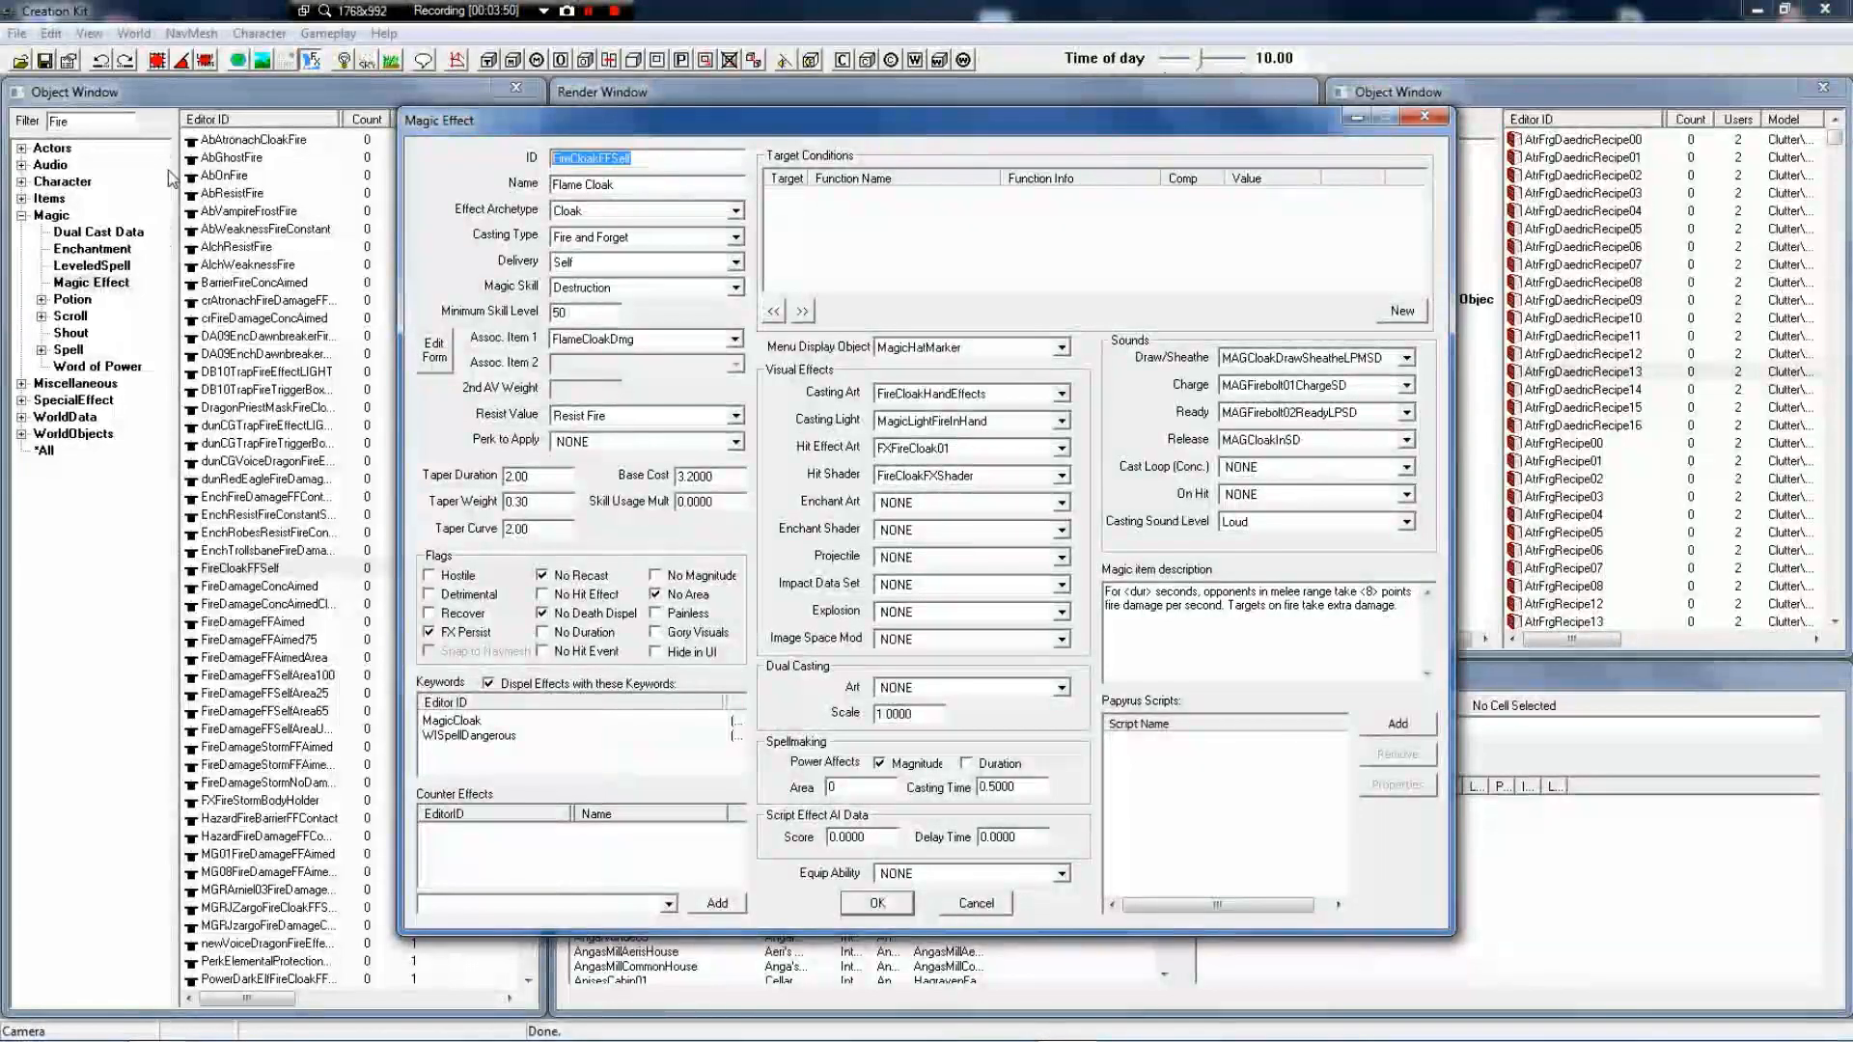
text(000)
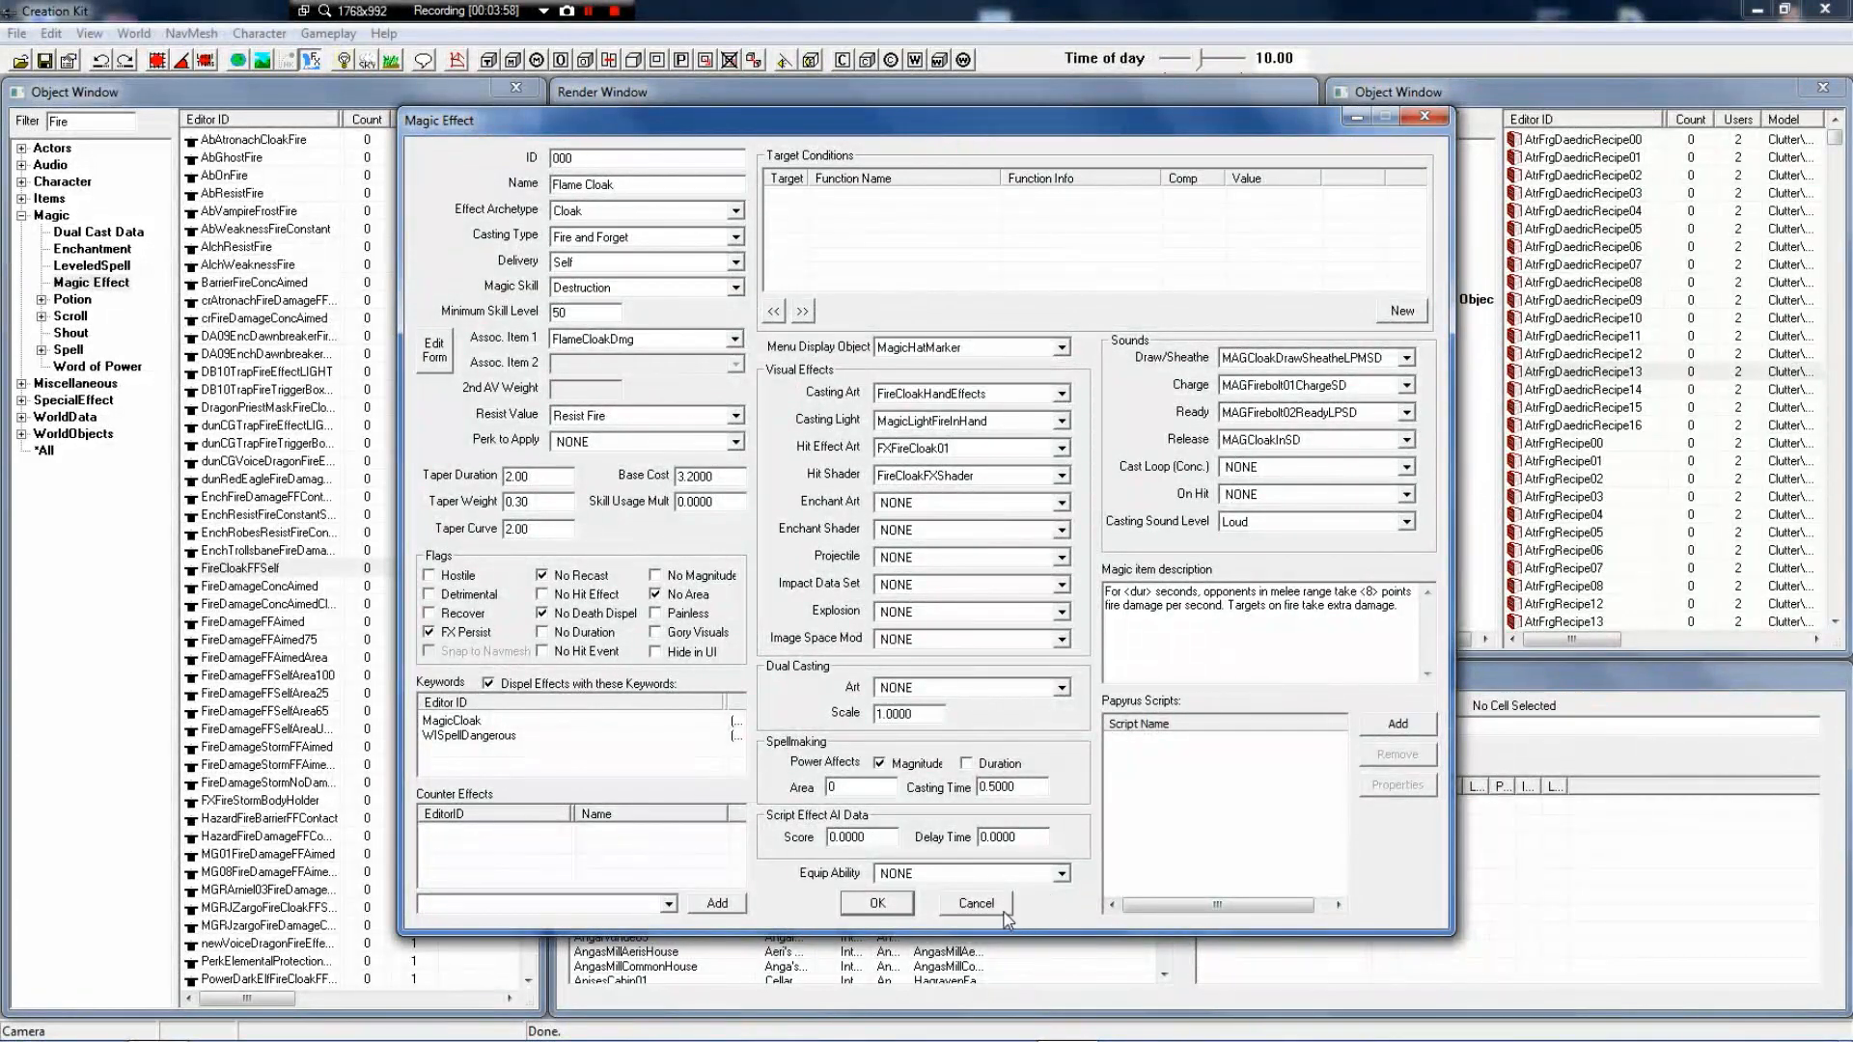
click(1004, 912)
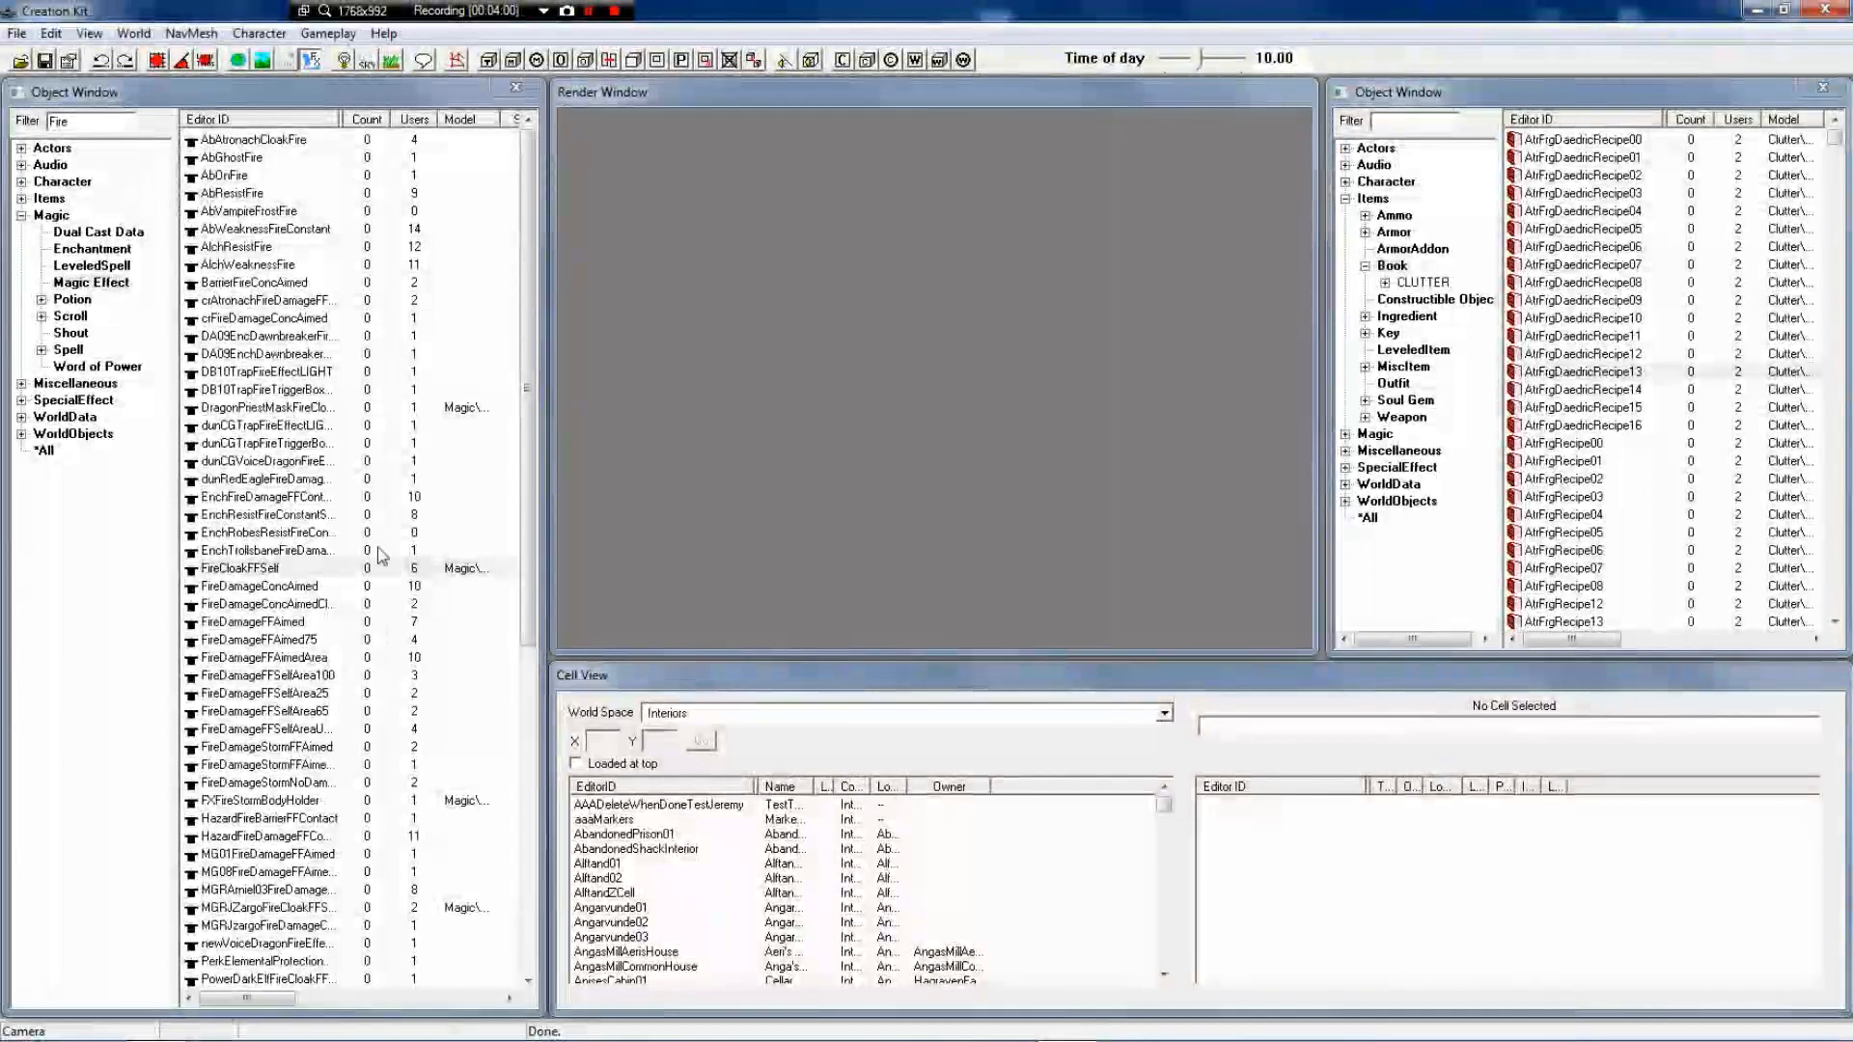
Start a new magic effect in the original Object Window
click(379, 552)
right_click(376, 559)
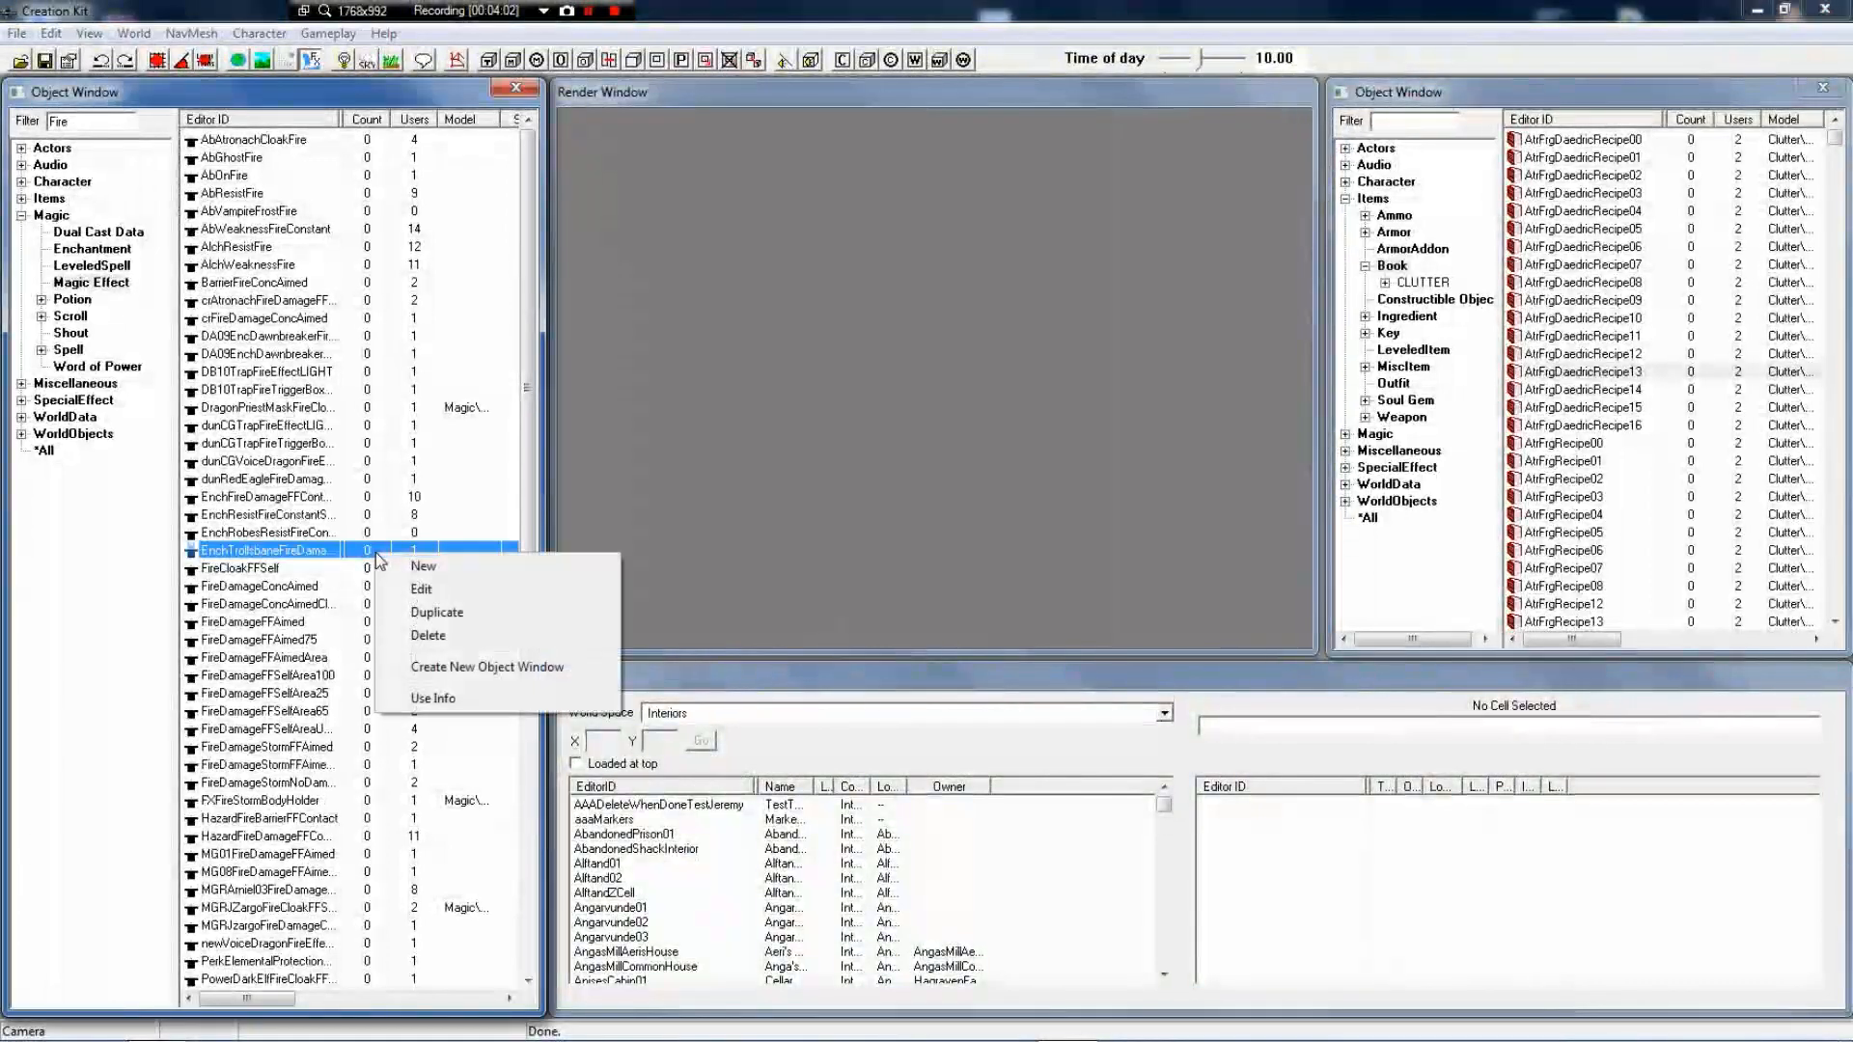
click(401, 569)
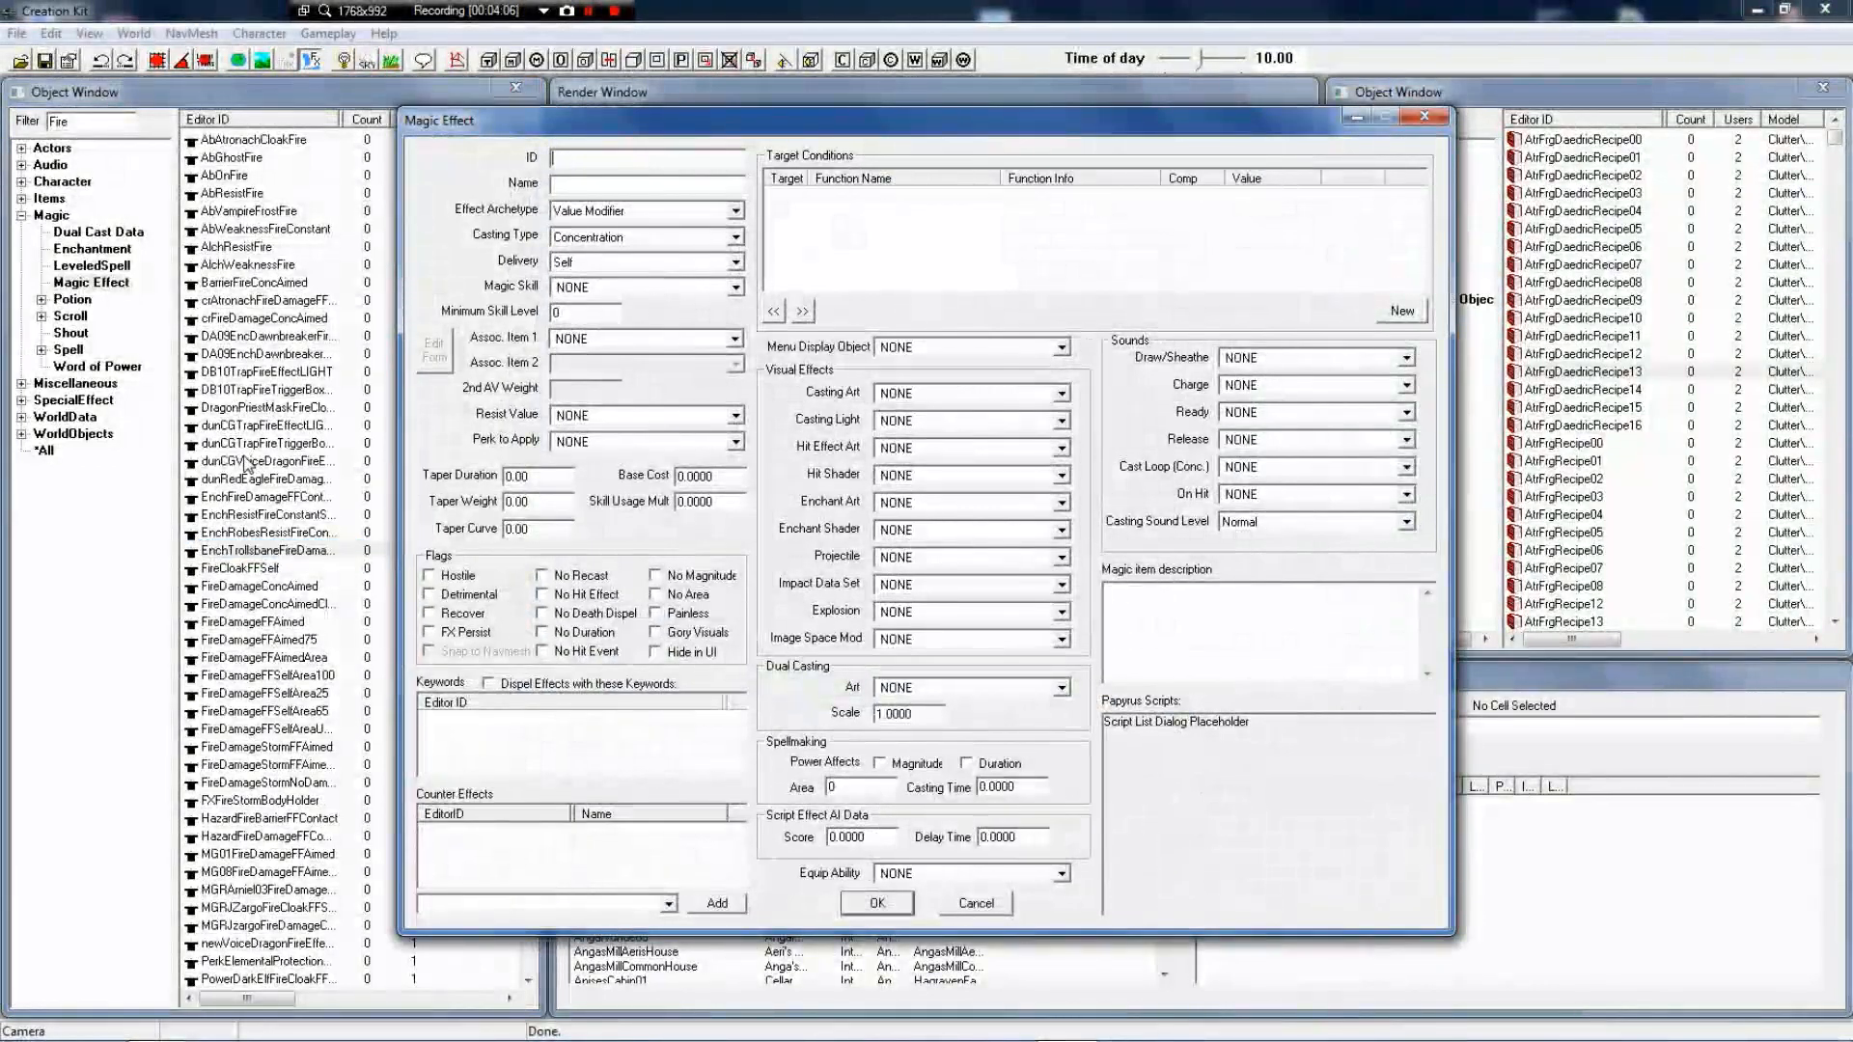
Open the existing AbGhostFire magic effect and examine how its ID is written
click(259, 410)
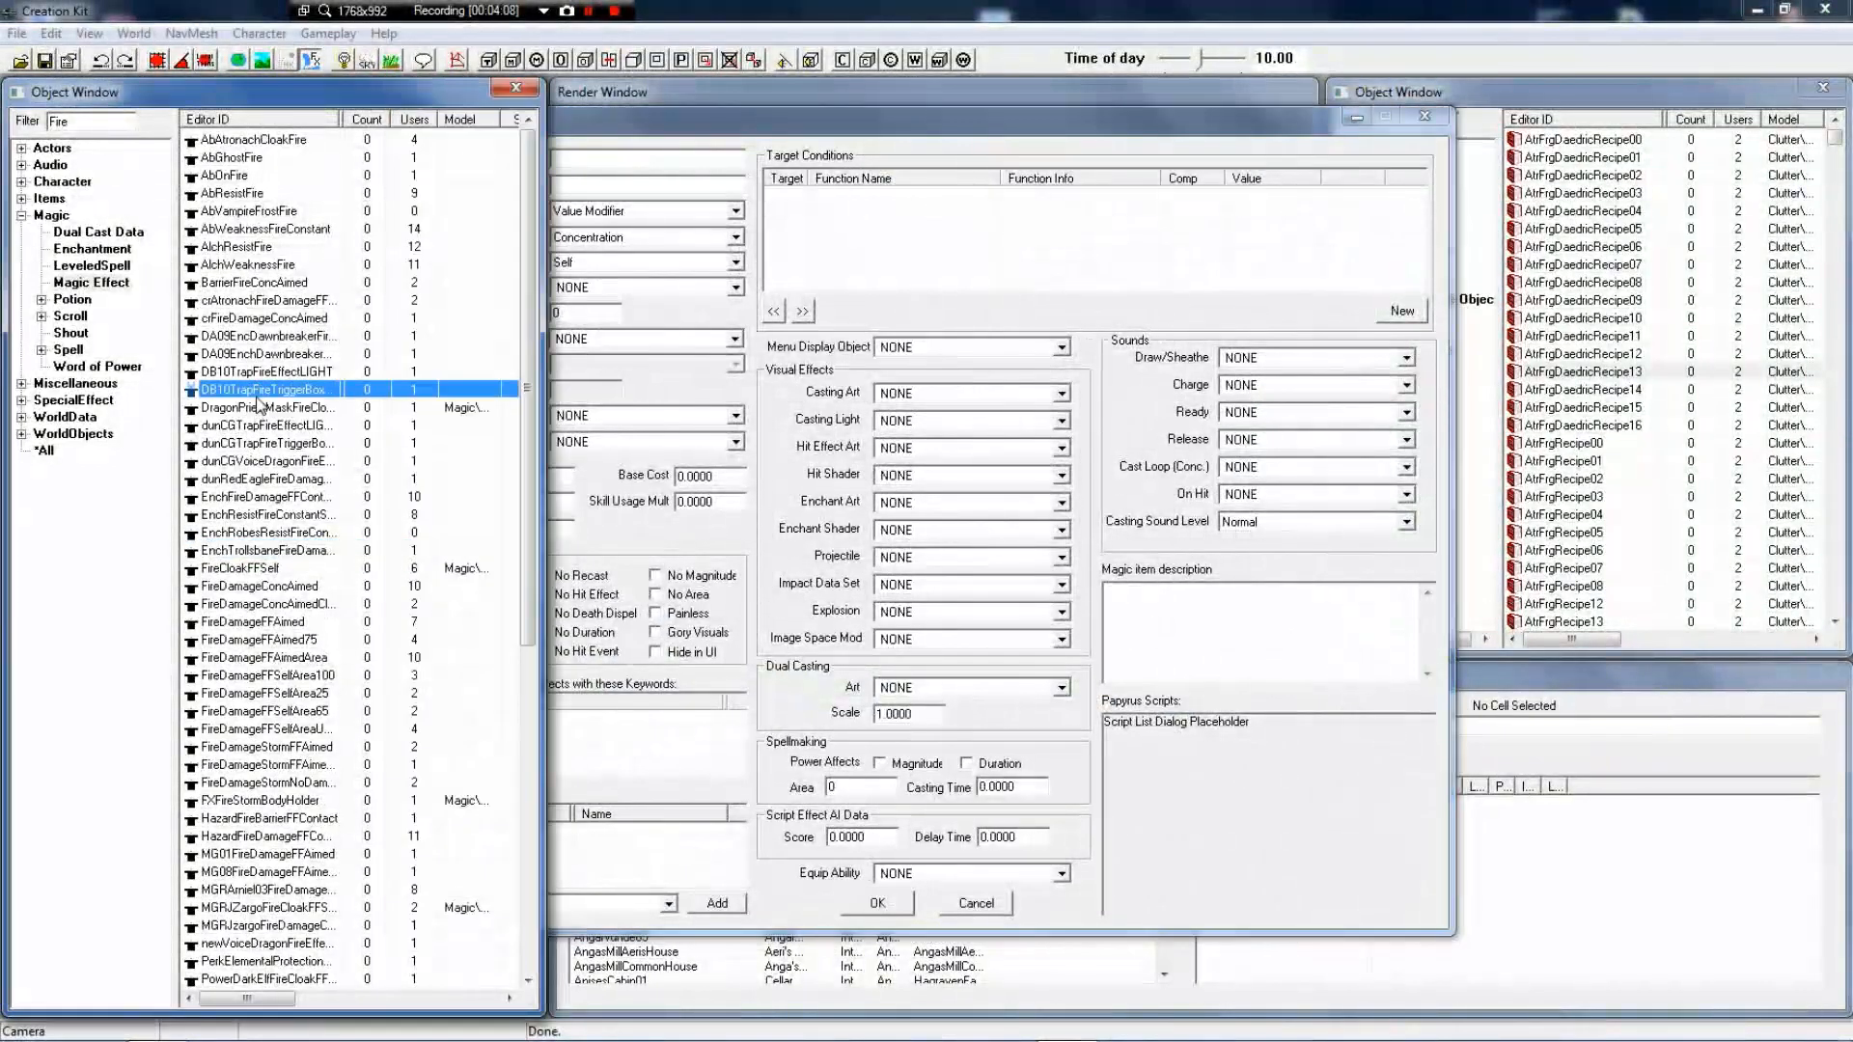
click(249, 159)
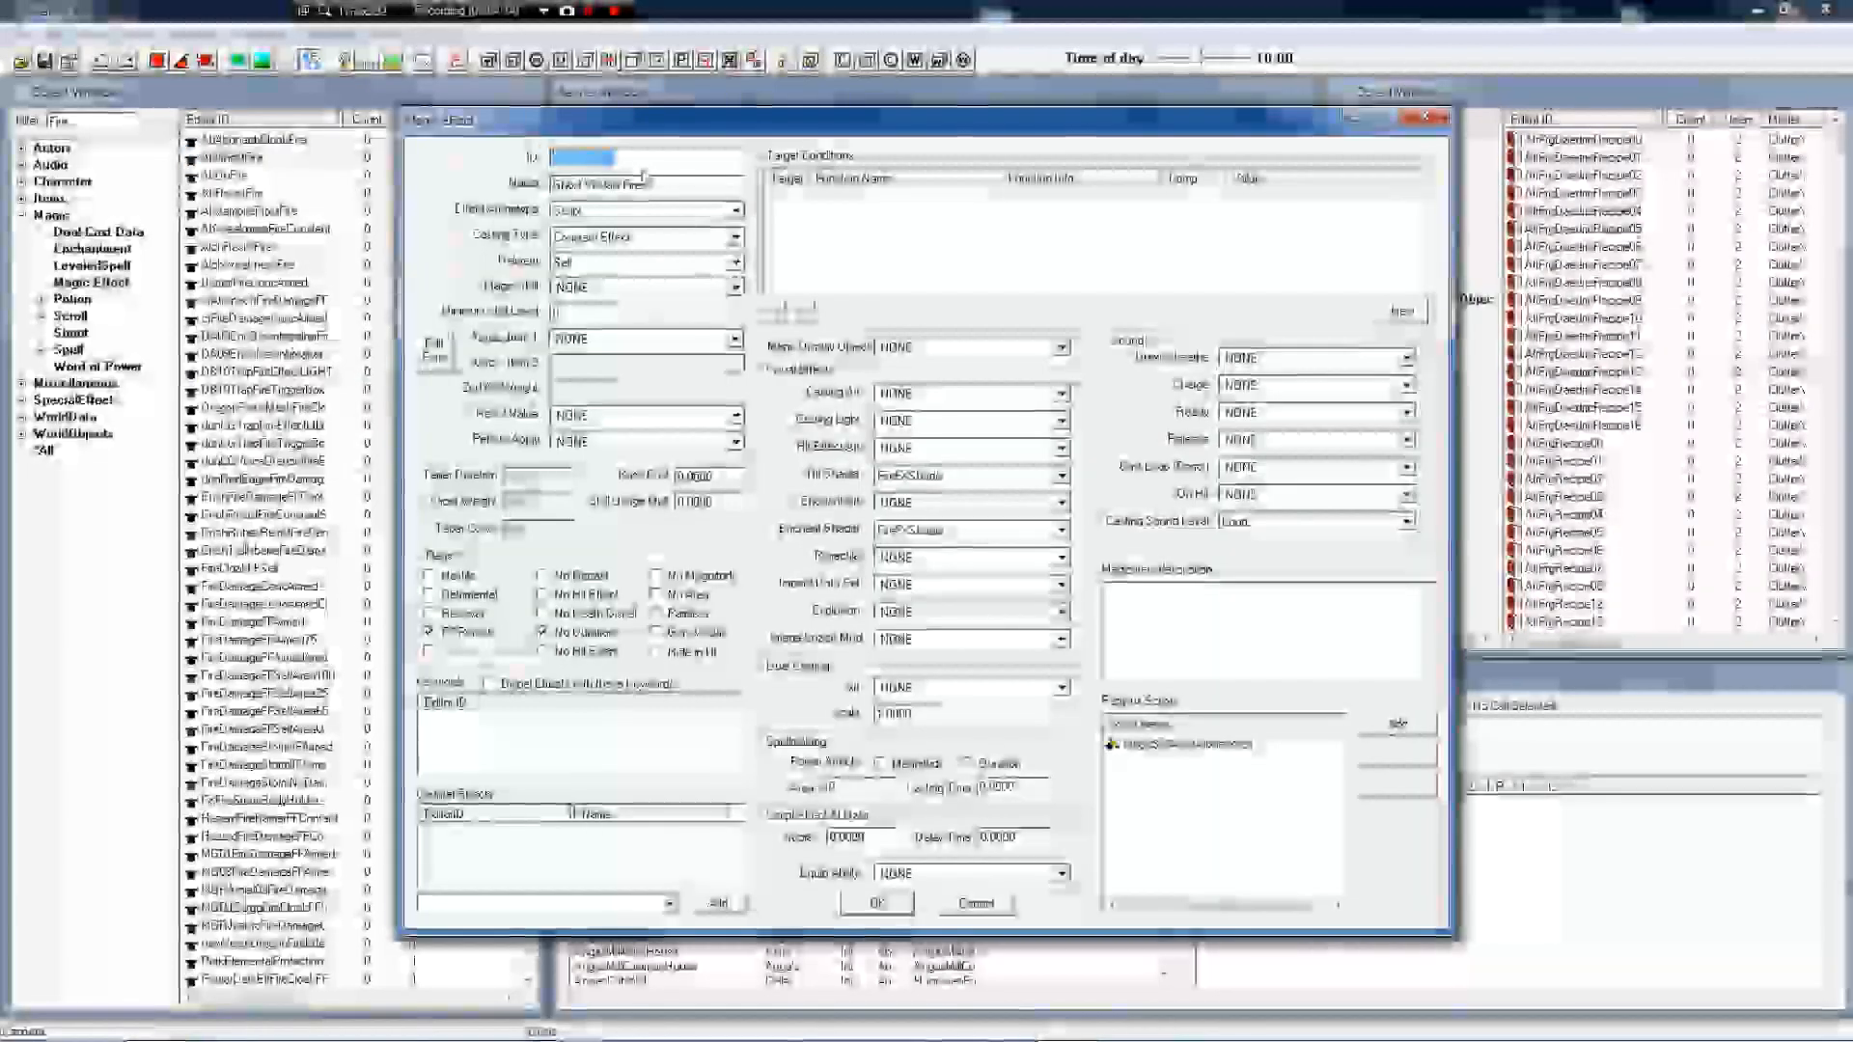
drag(565, 158, 542, 129)
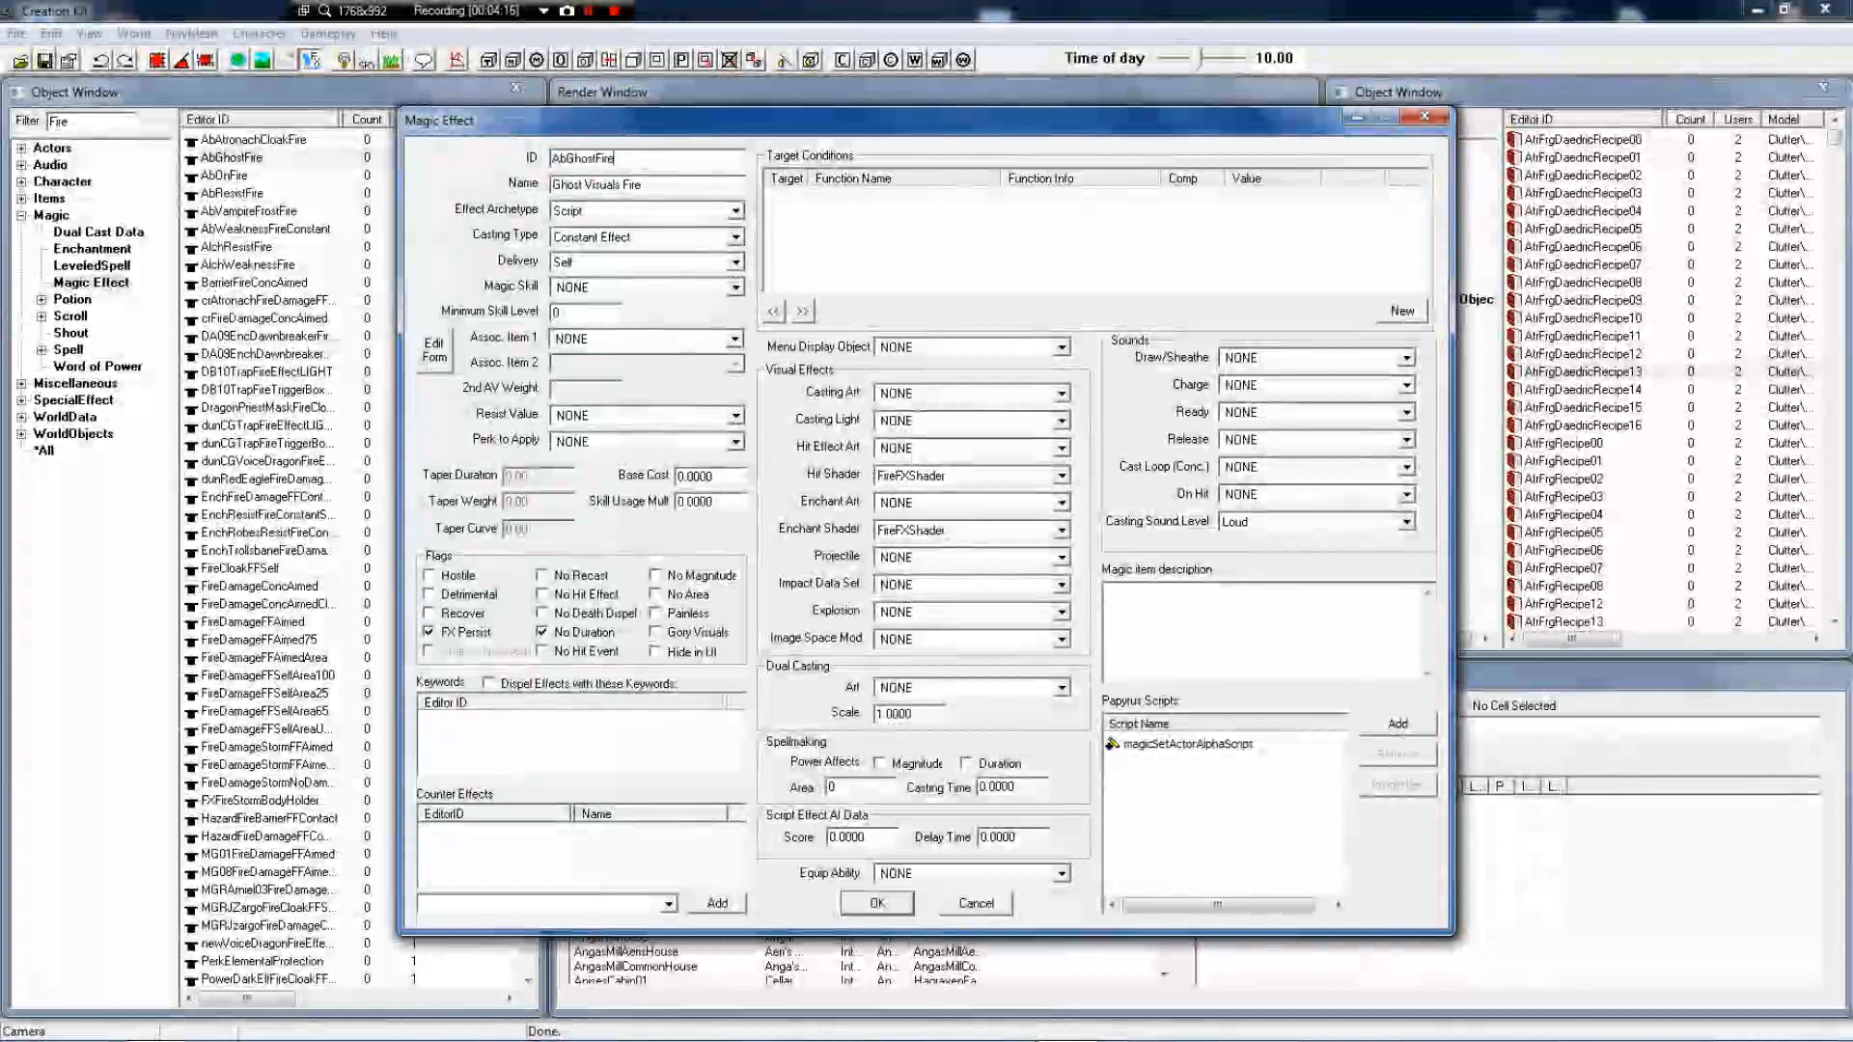
double_click(606, 156)
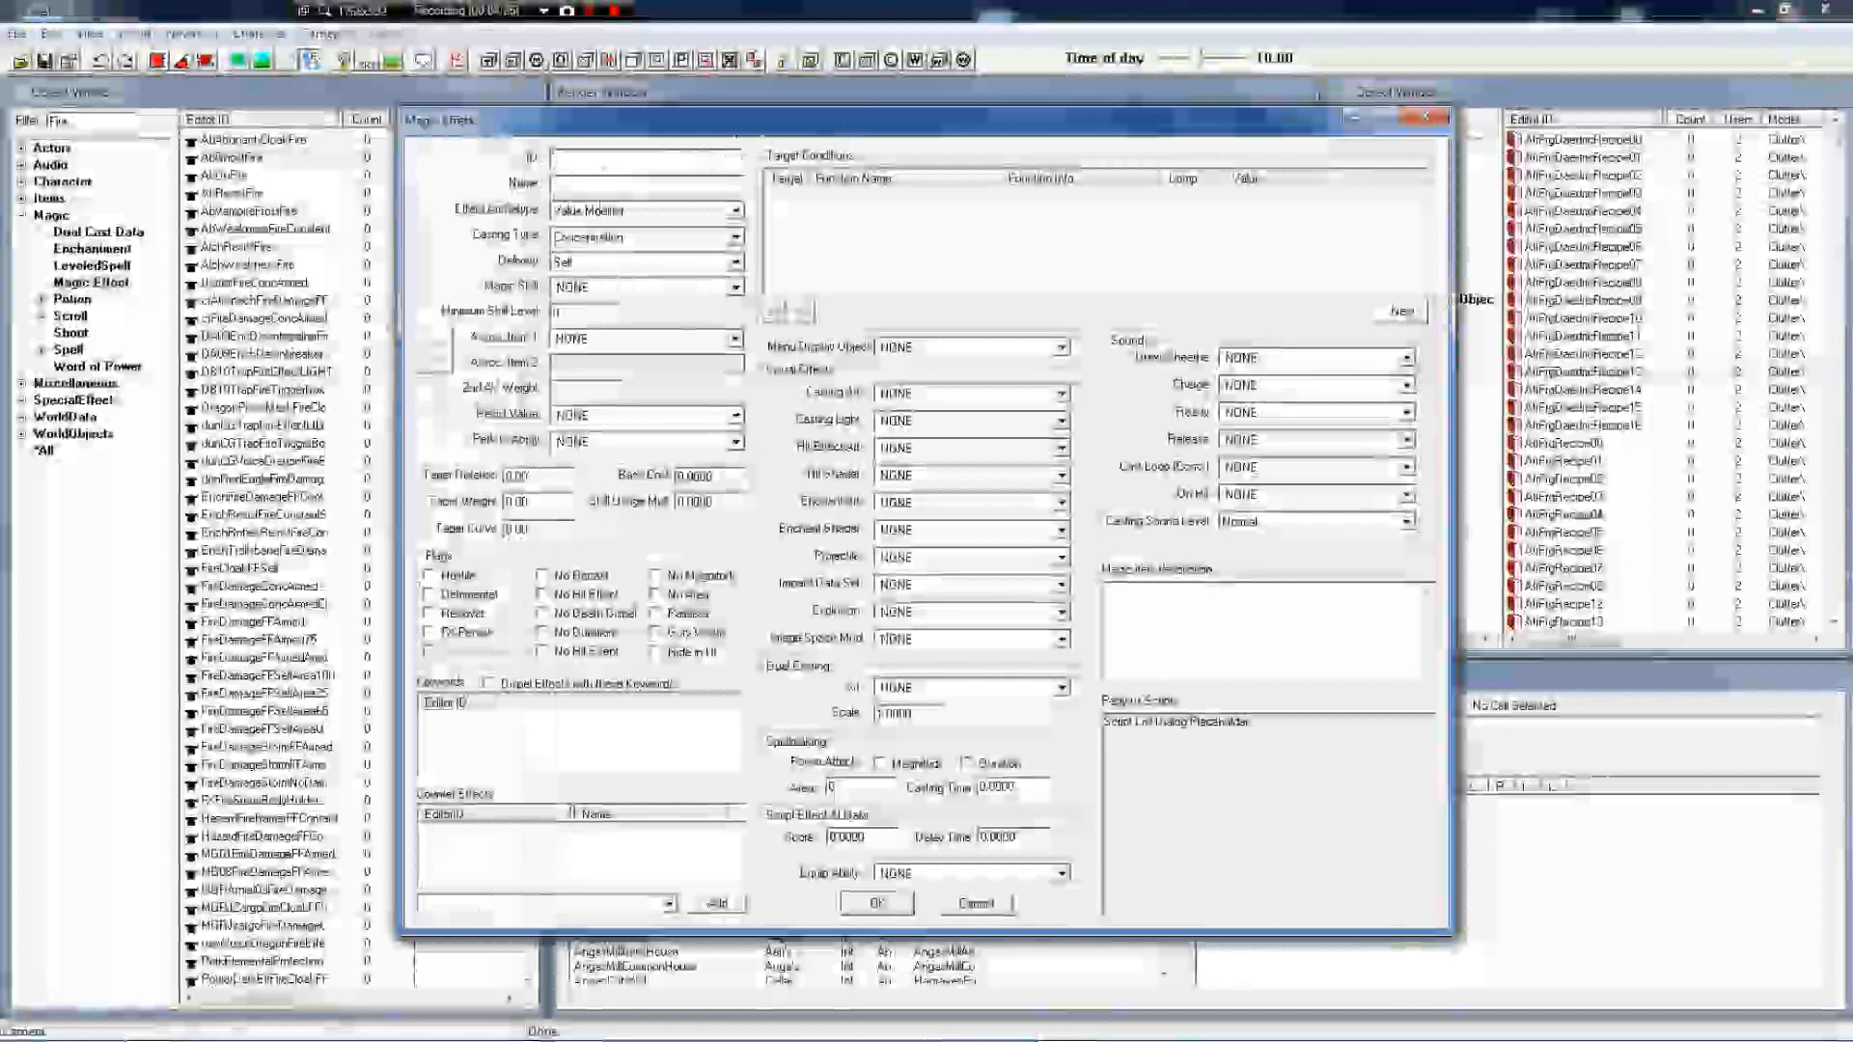
Give the new magic effect the ID 000FireSpell and the name Red Death
text(000)
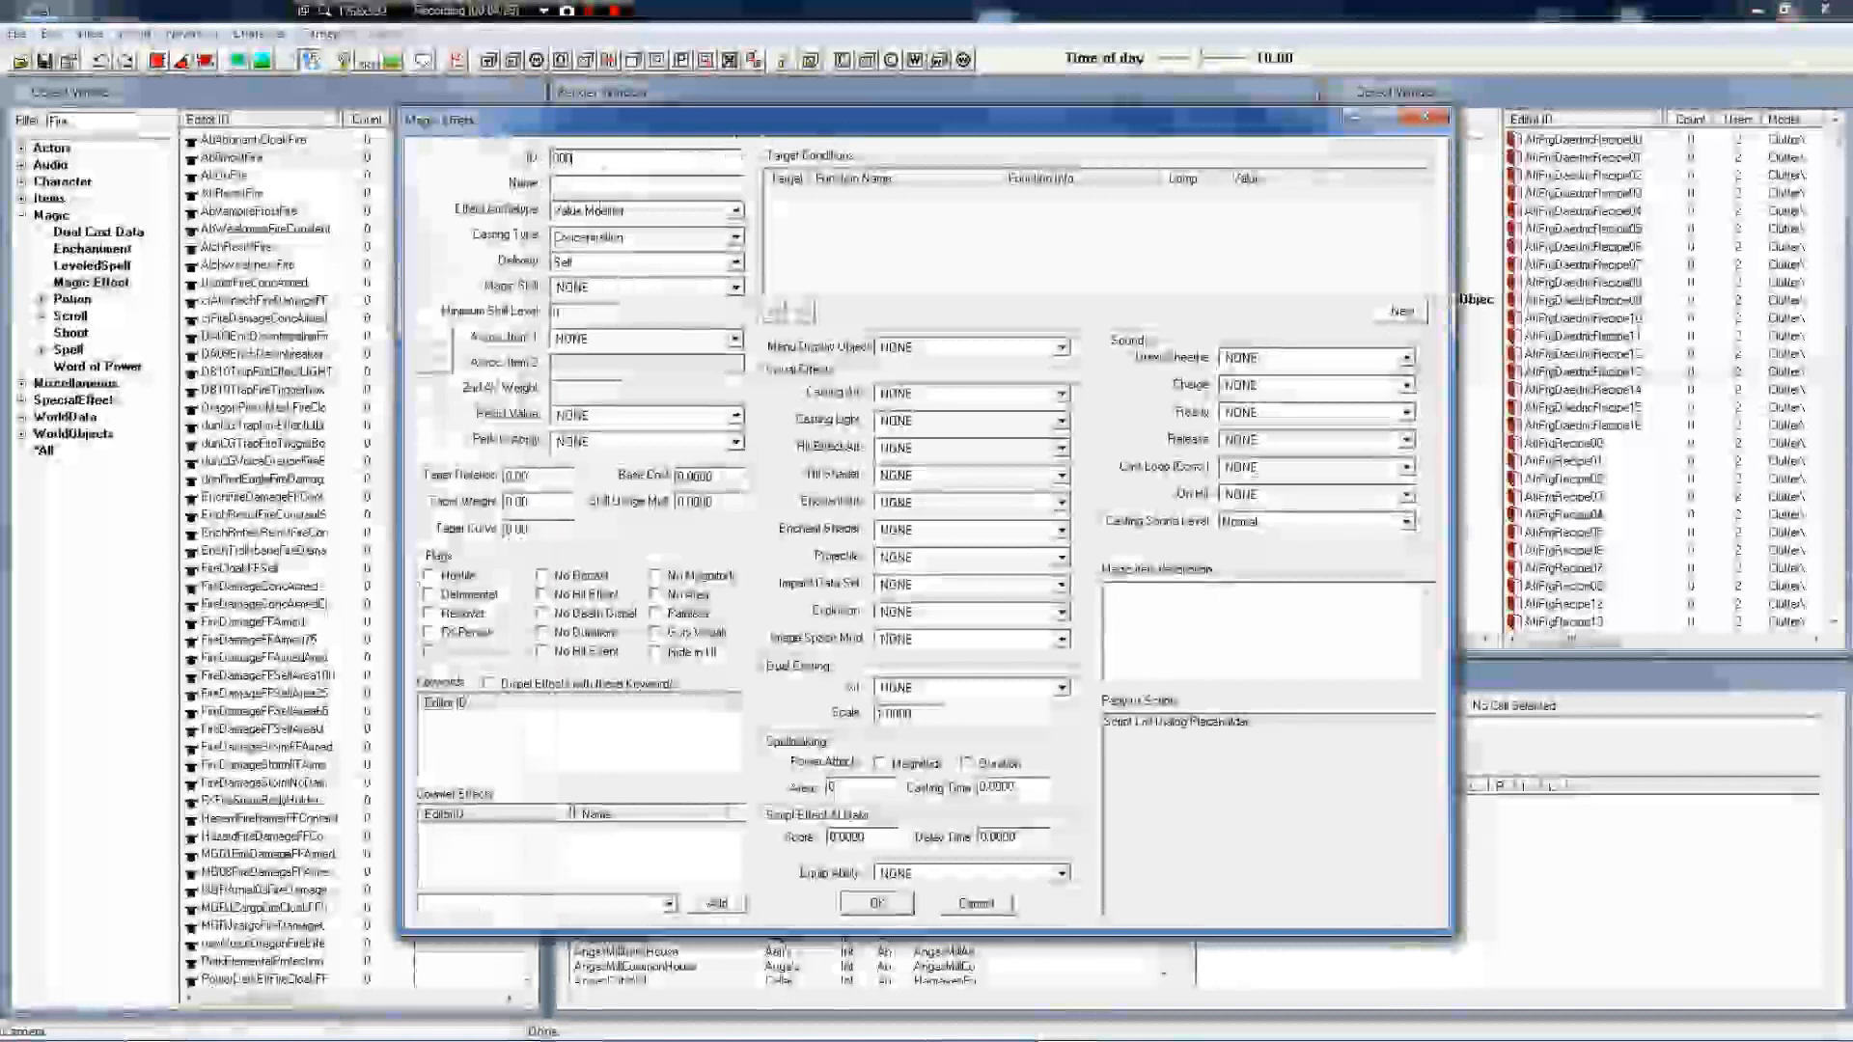
text(FireSpell)
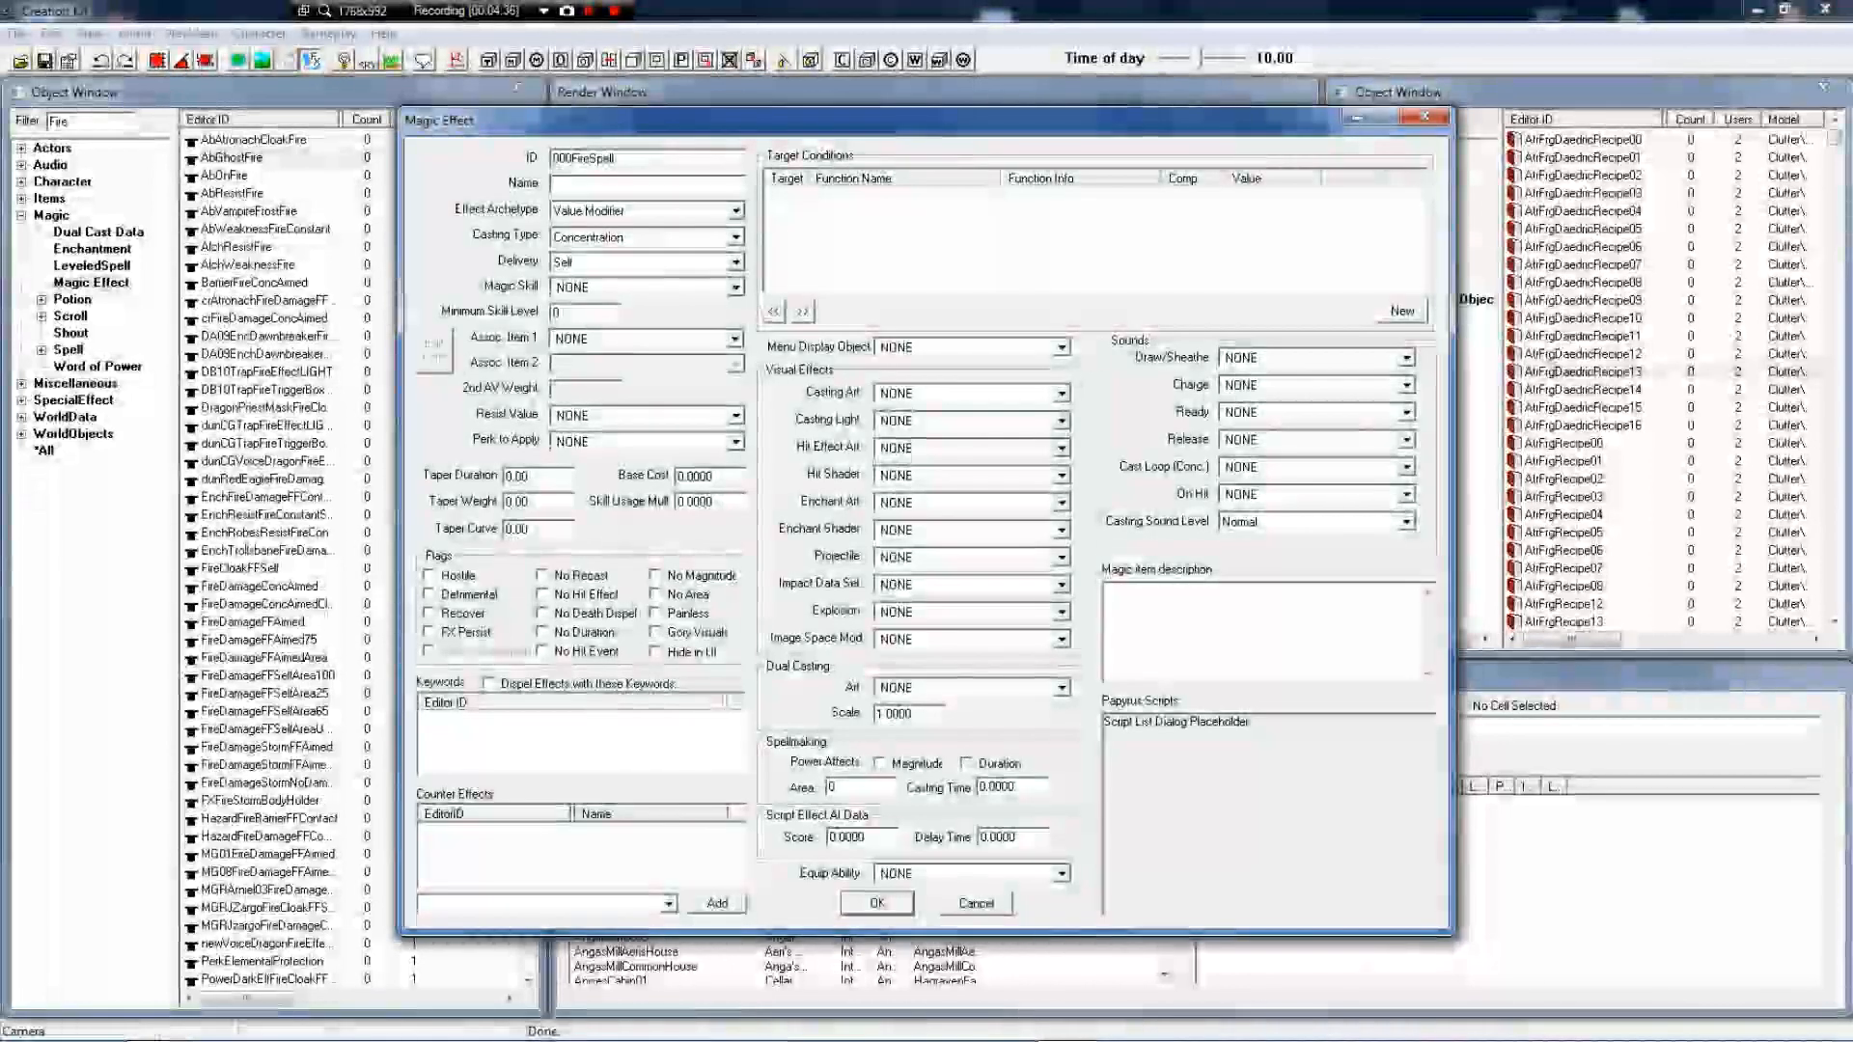
text(F)
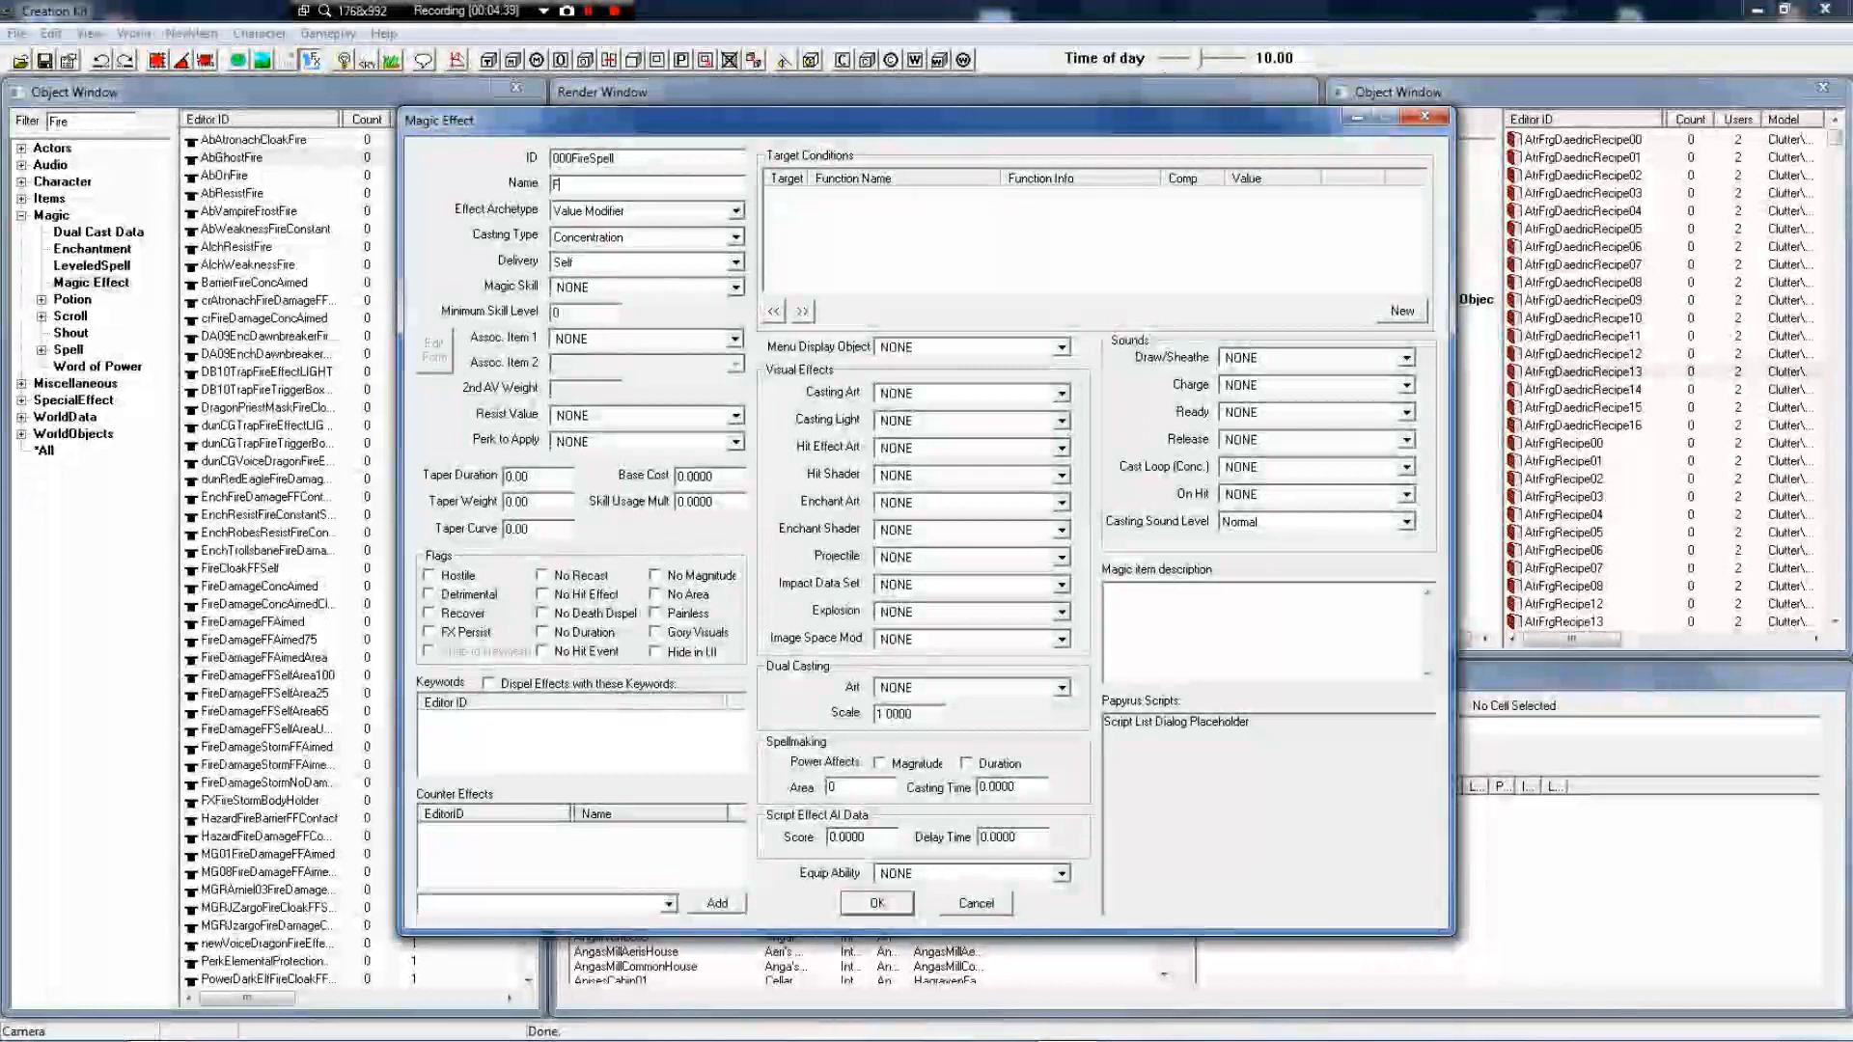
text(ire)
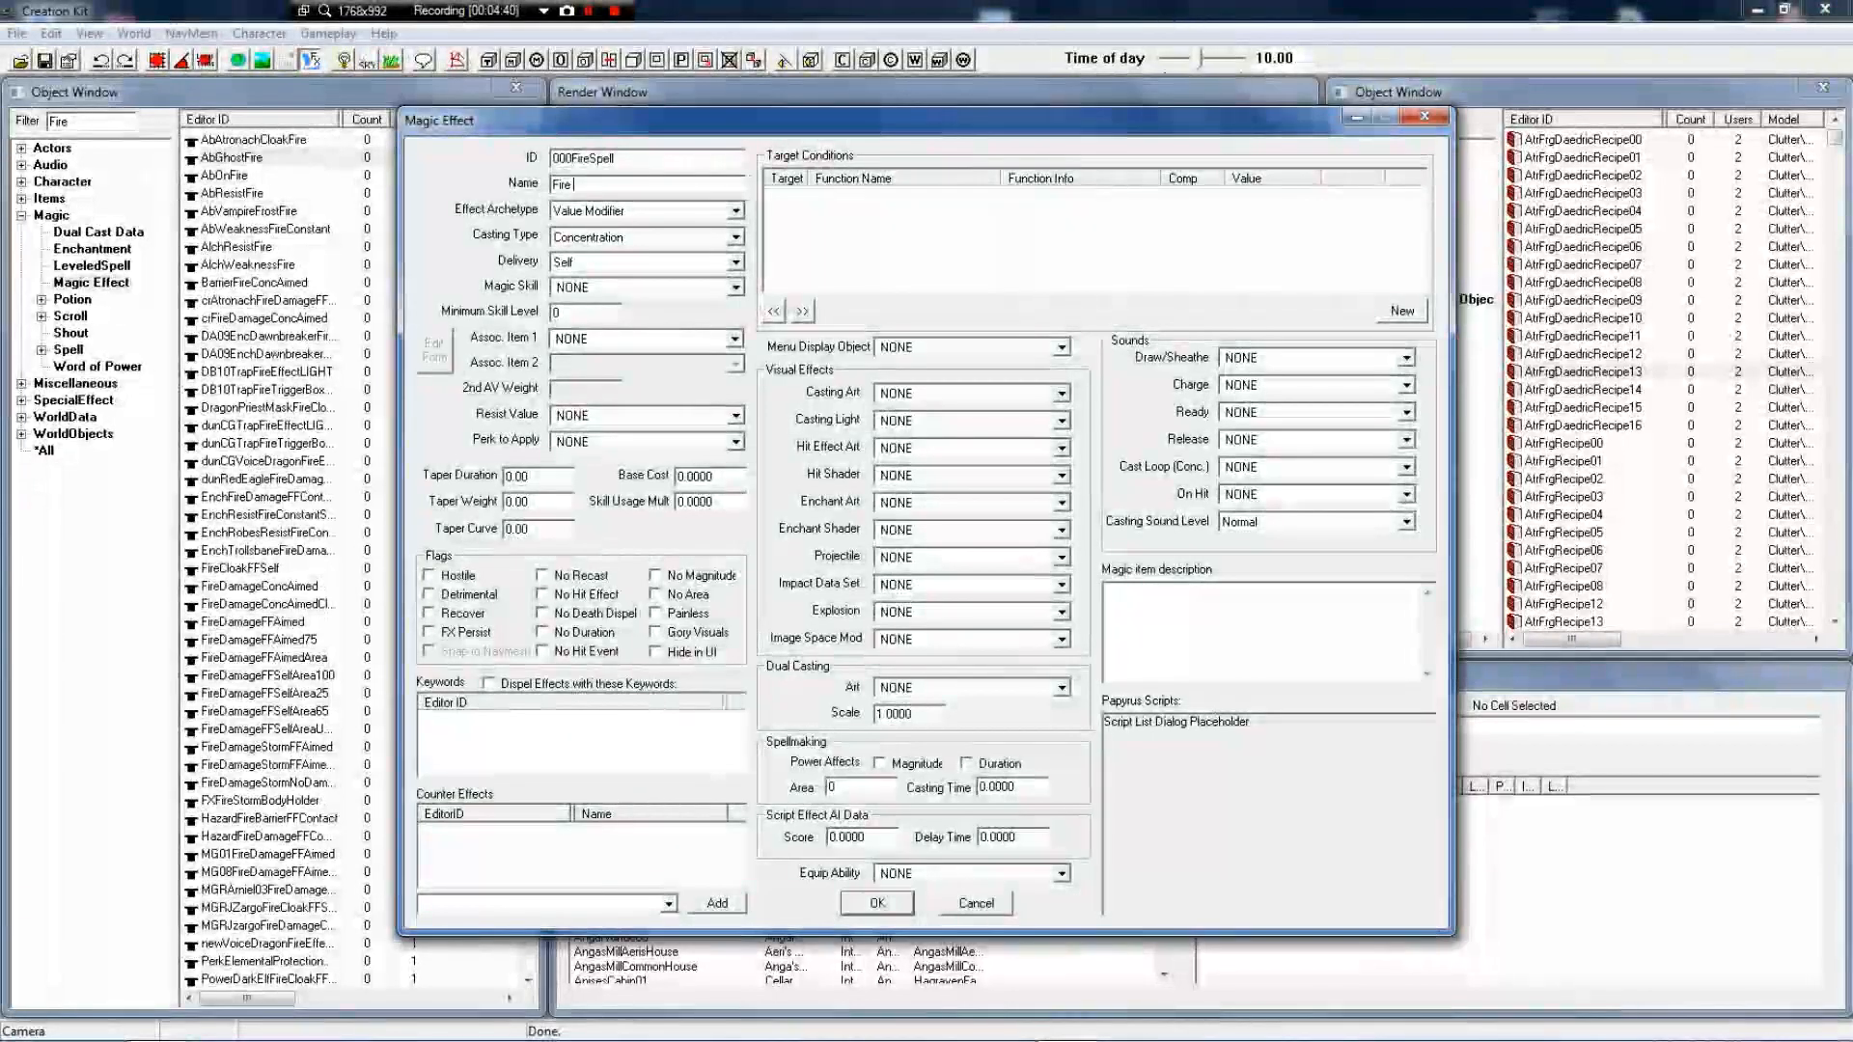
text(Red T)
text(eath)
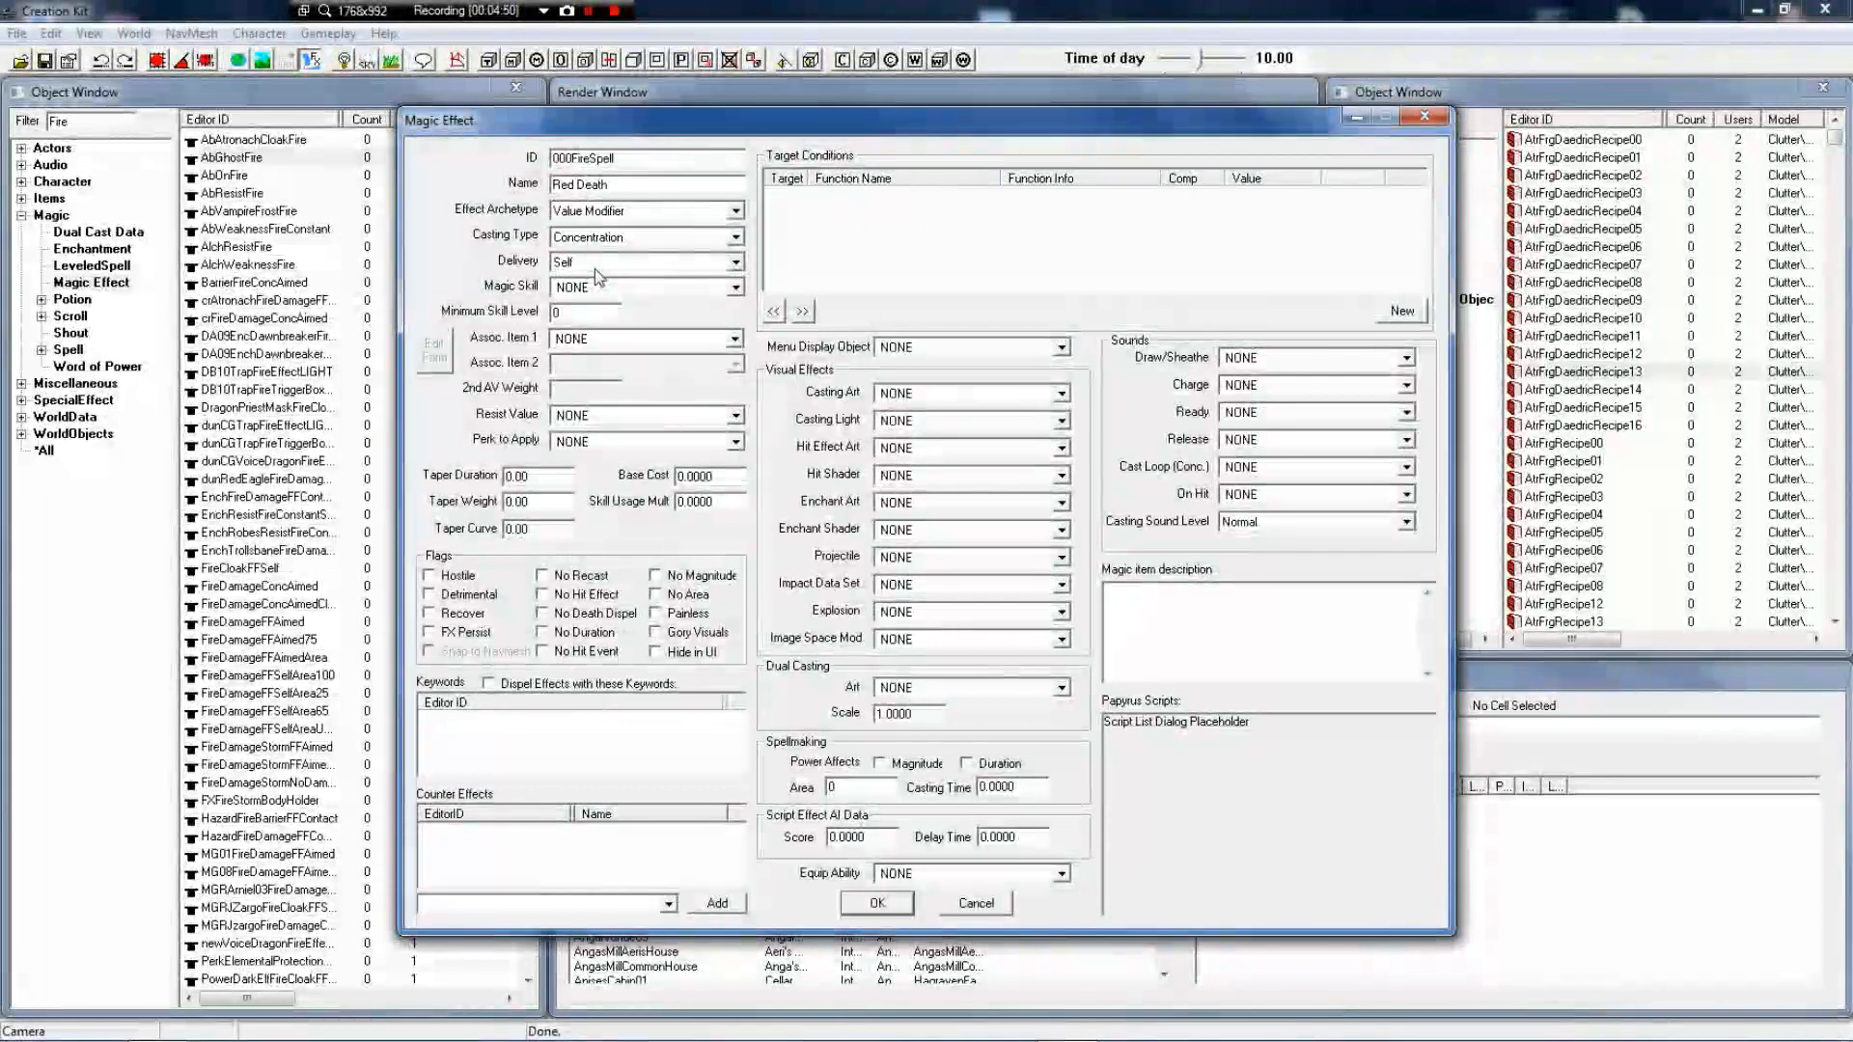
Choose Self as the new magic effect's delivery
click(595, 266)
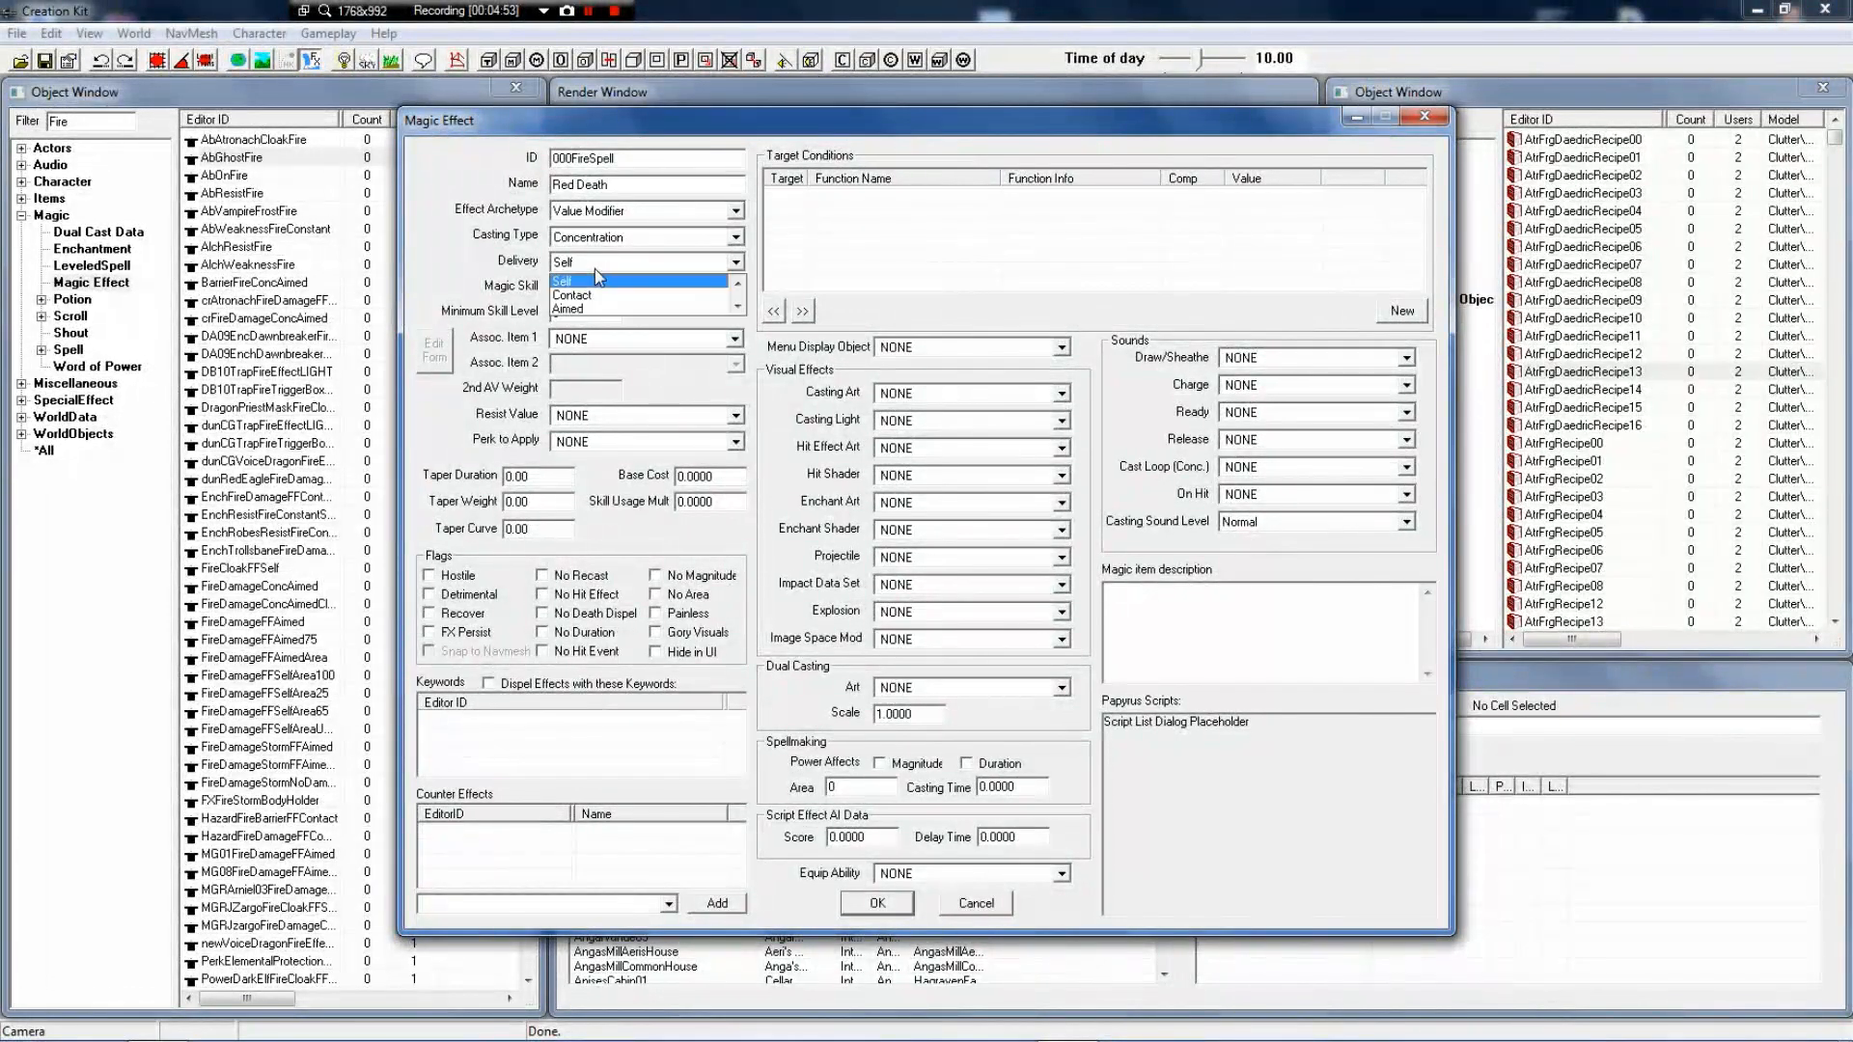
click(594, 282)
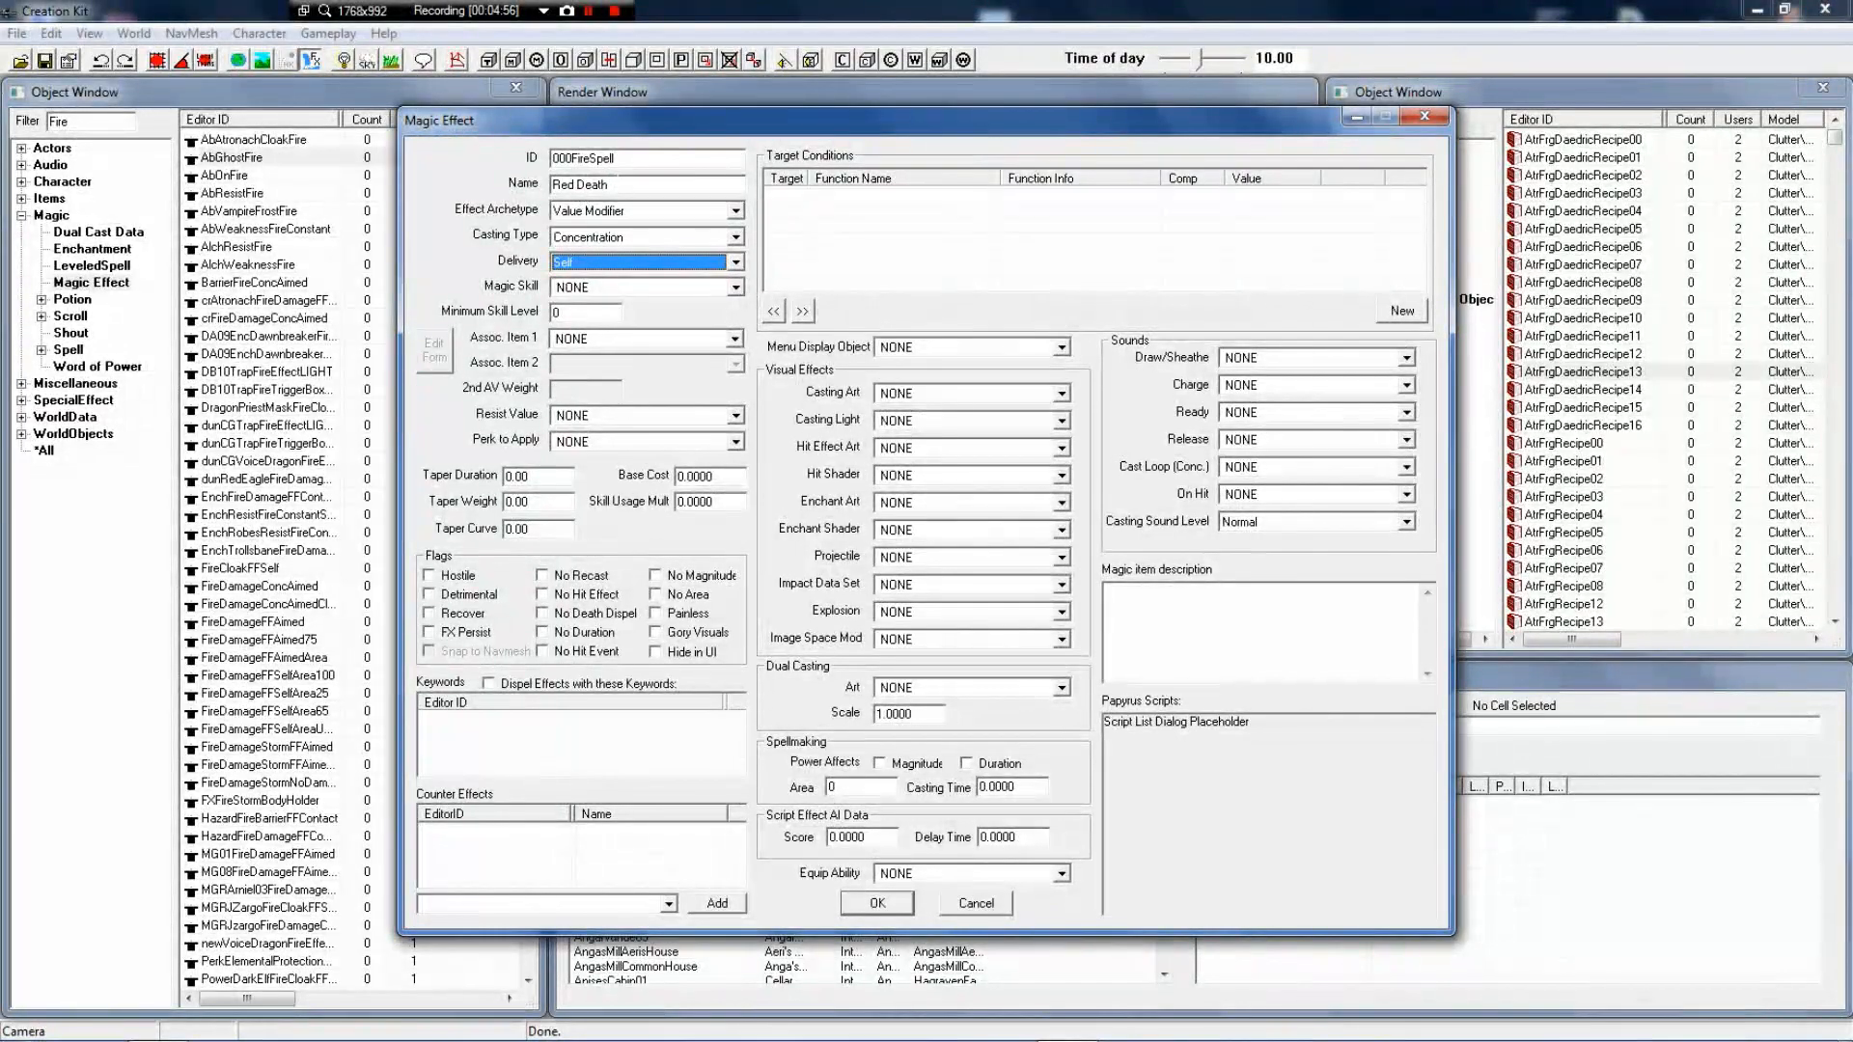
drag(618, 185, 550, 184)
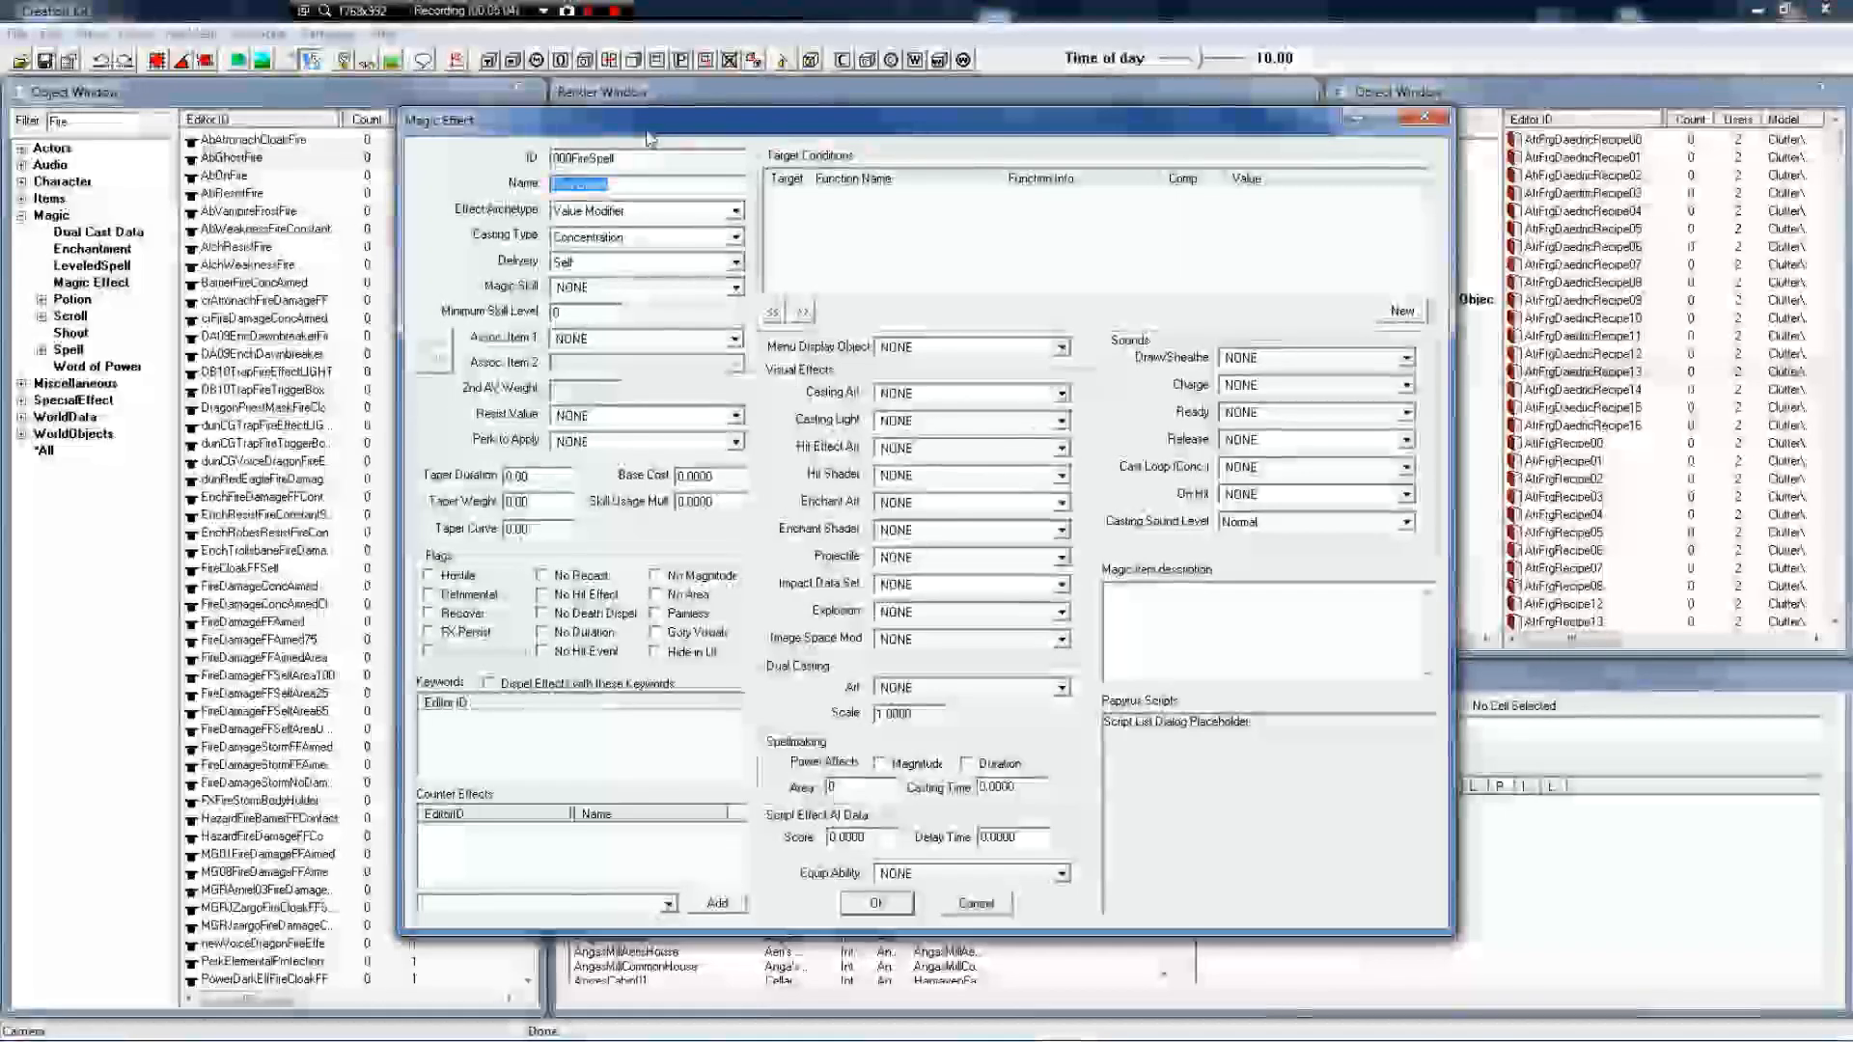
click(580, 158)
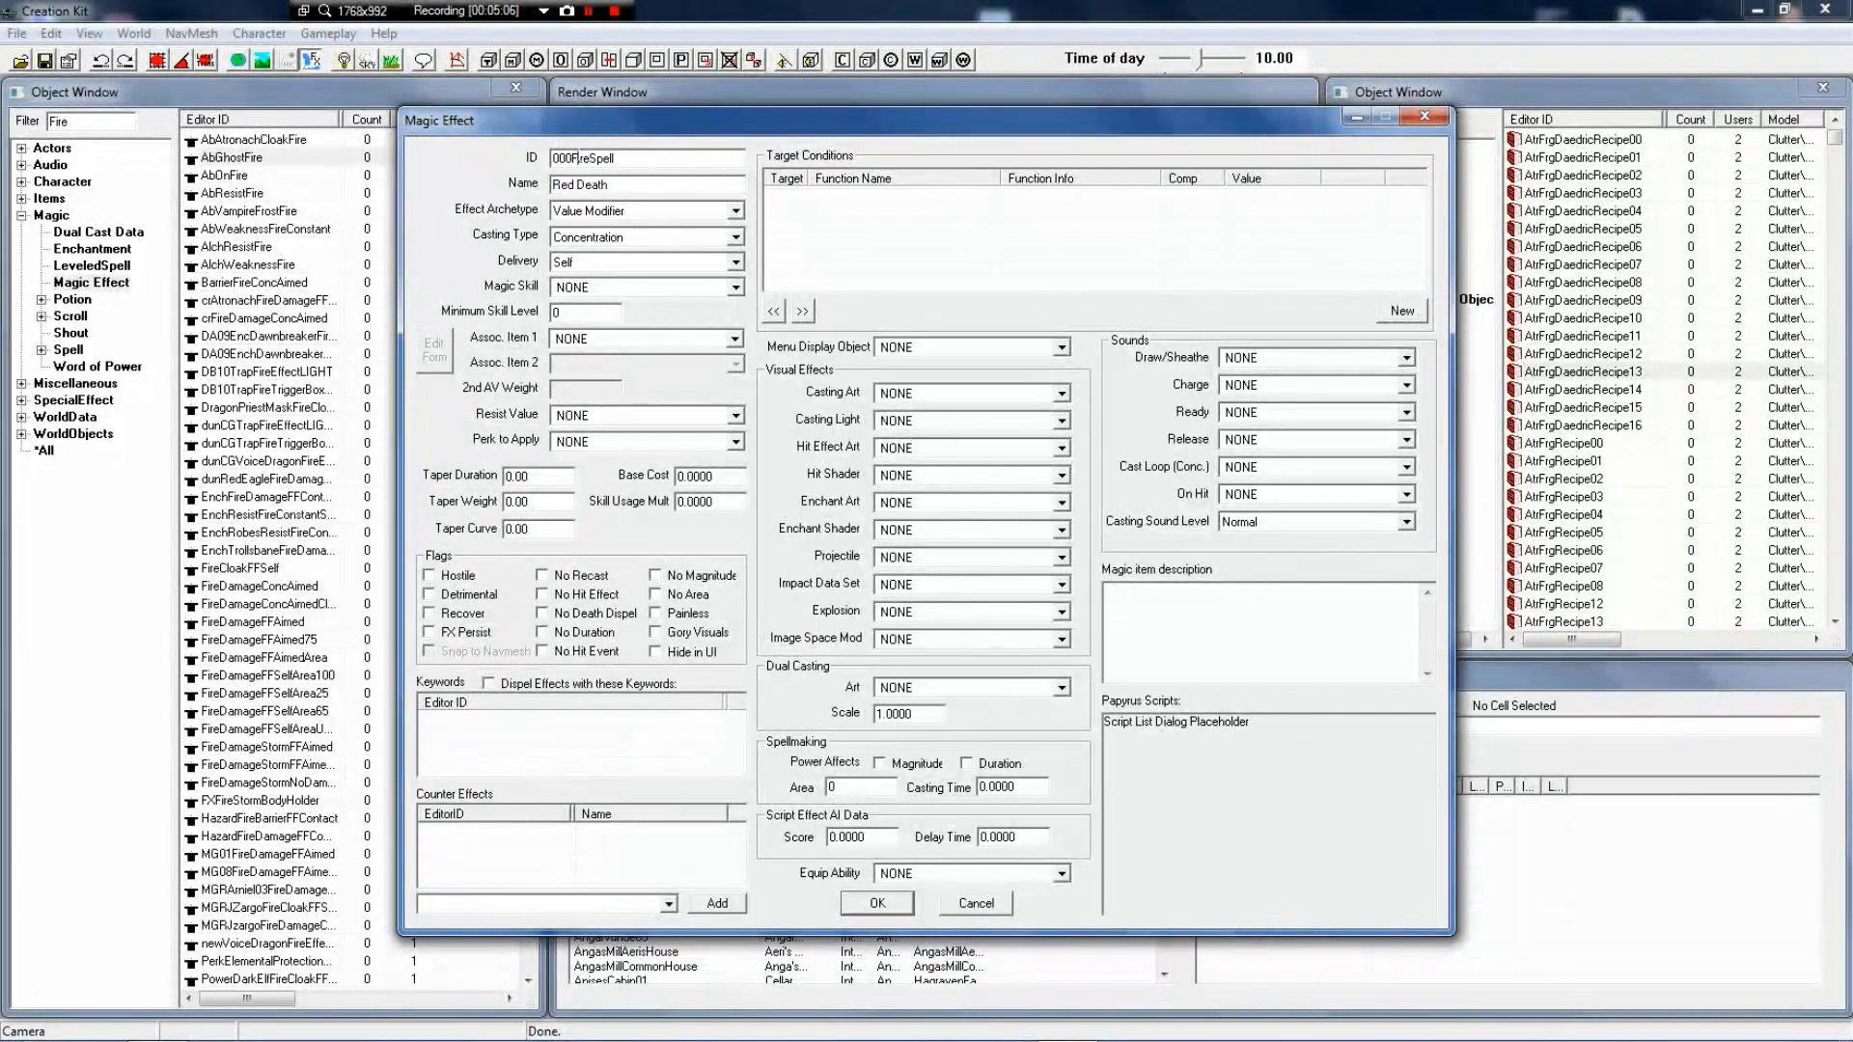
Set the new magic effect's archetype to Script
click(625, 212)
scroll(640, 322, up, 3)
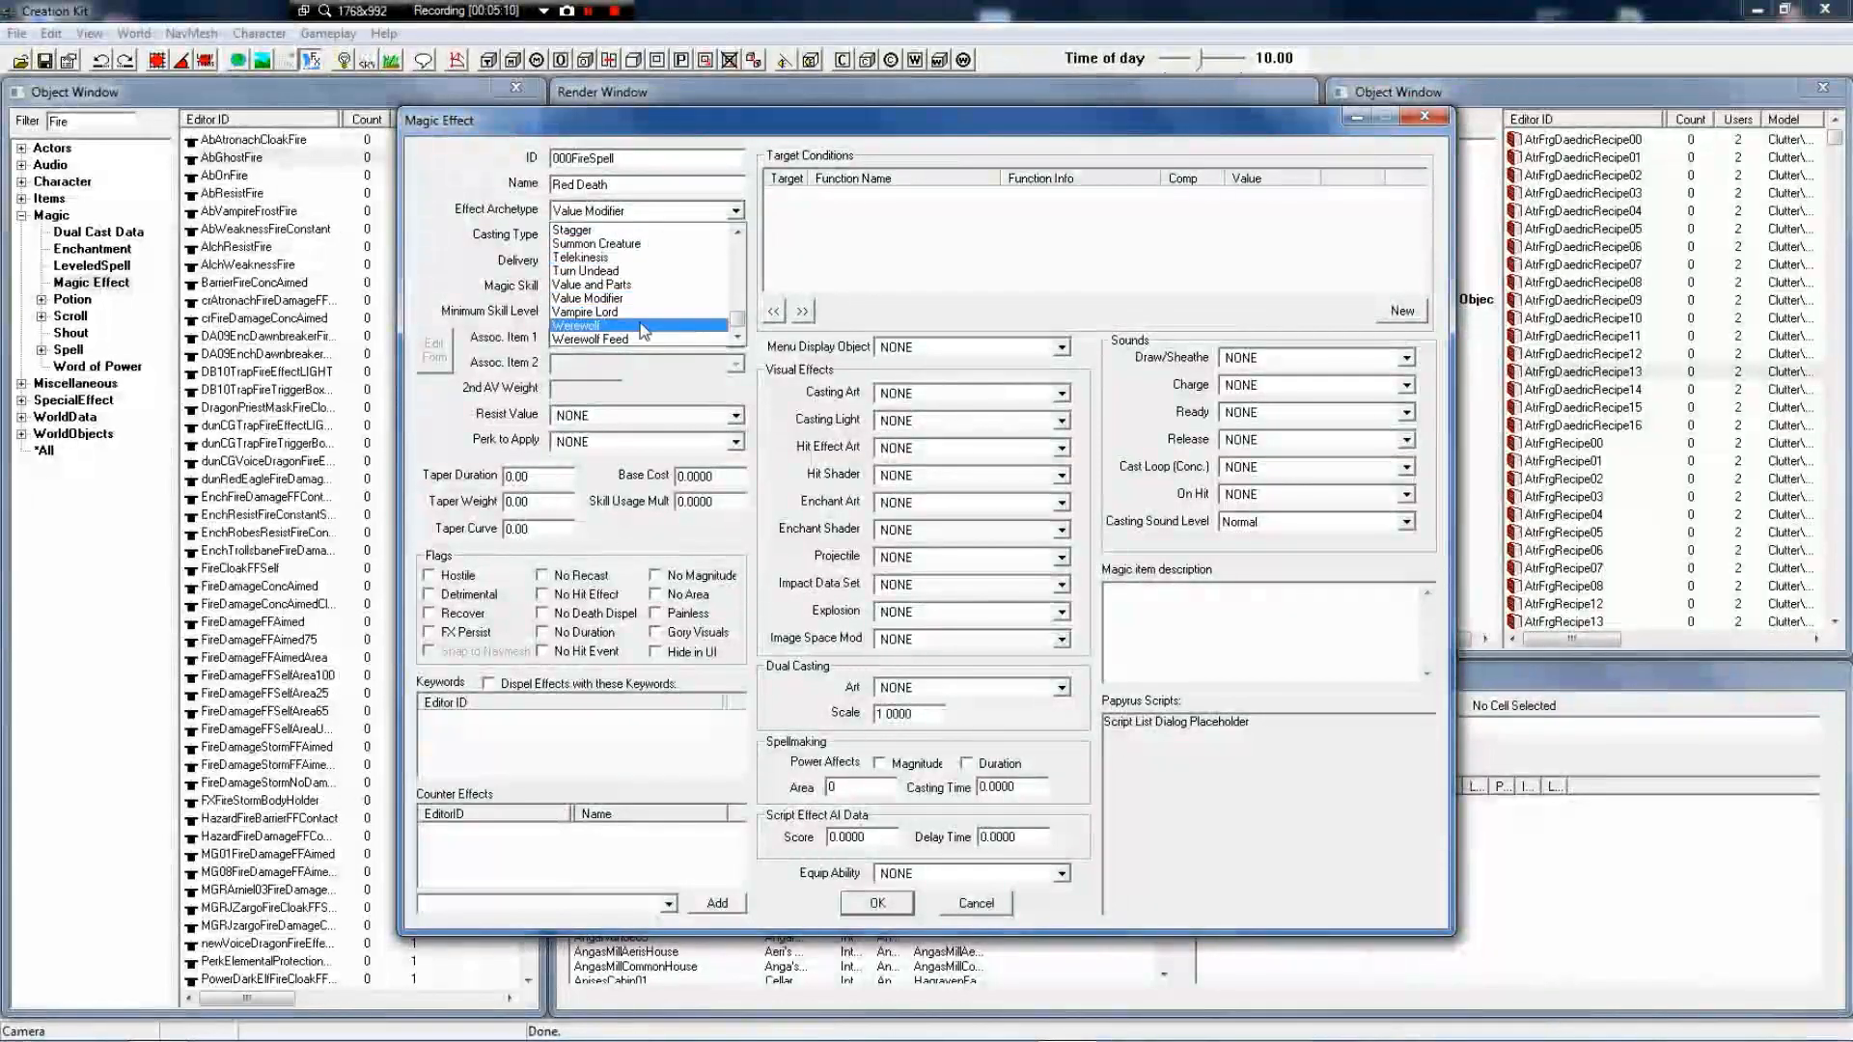
scroll(640, 322, up, 4)
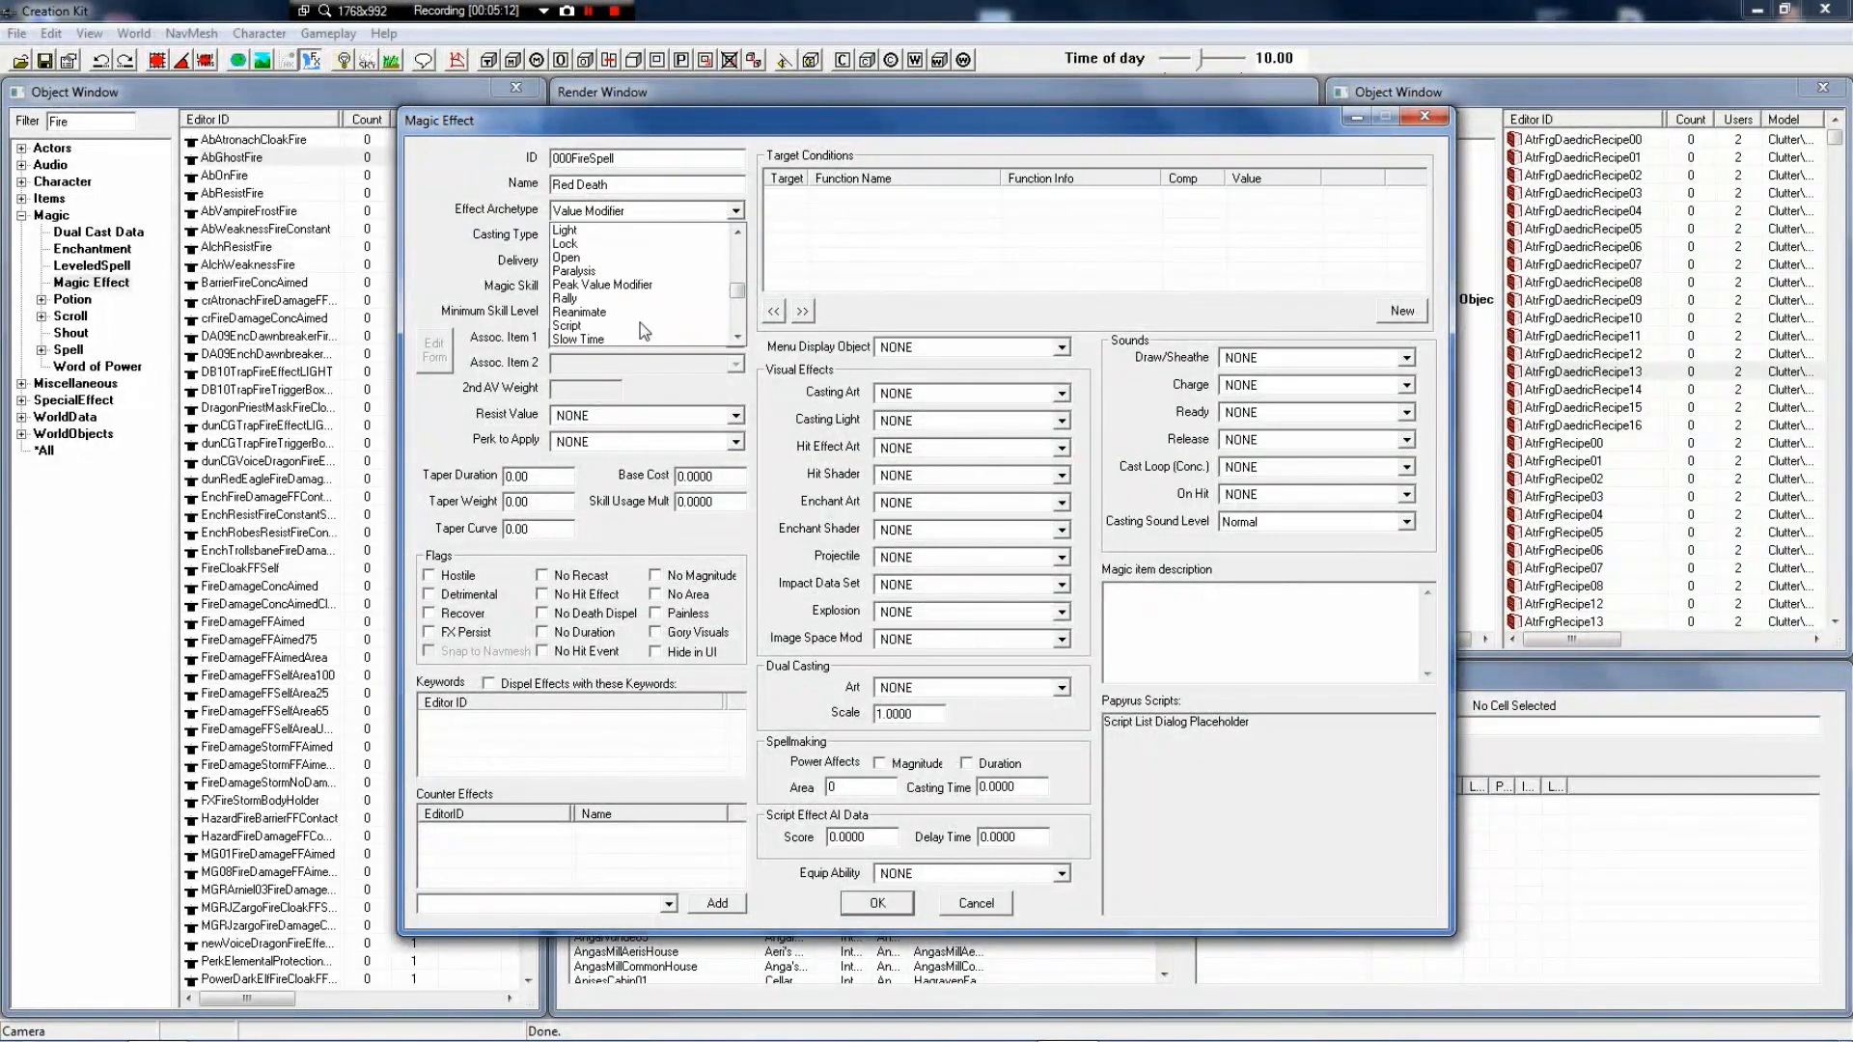
scroll(640, 323, up, 5)
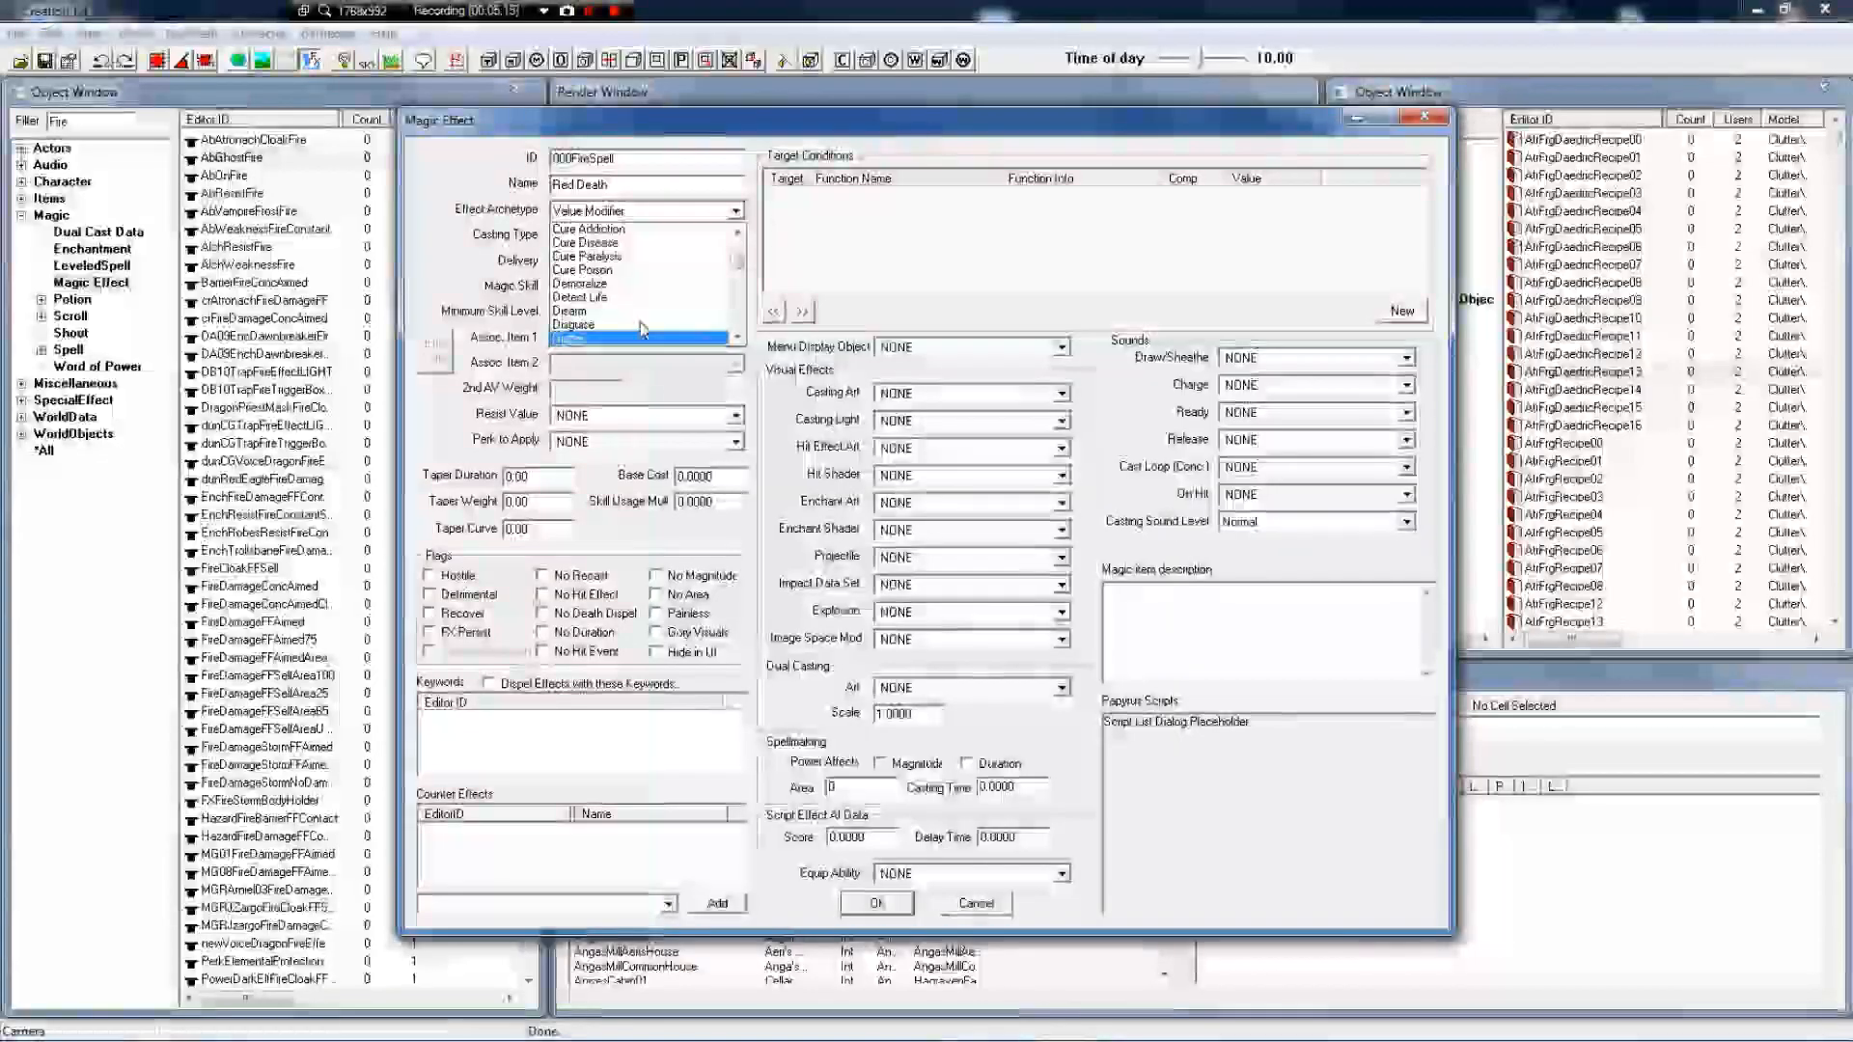
scroll(643, 330, up, 1)
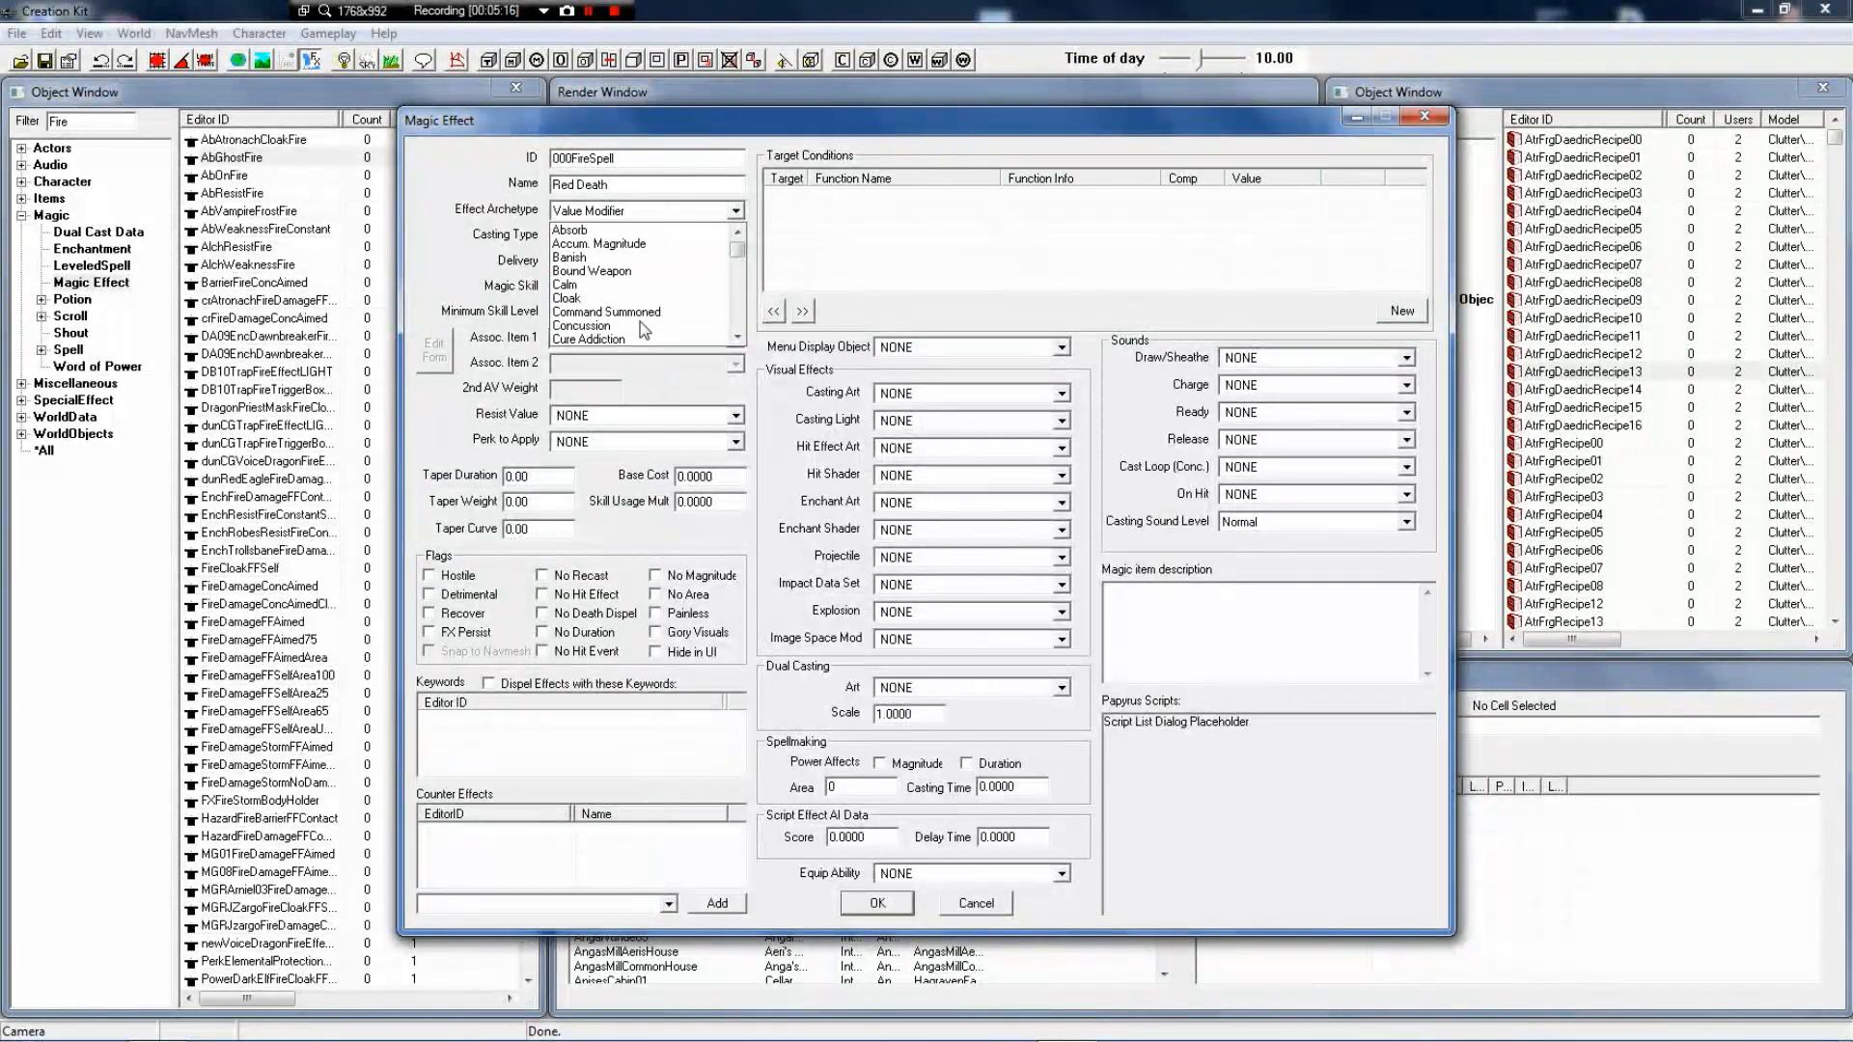
key(f)
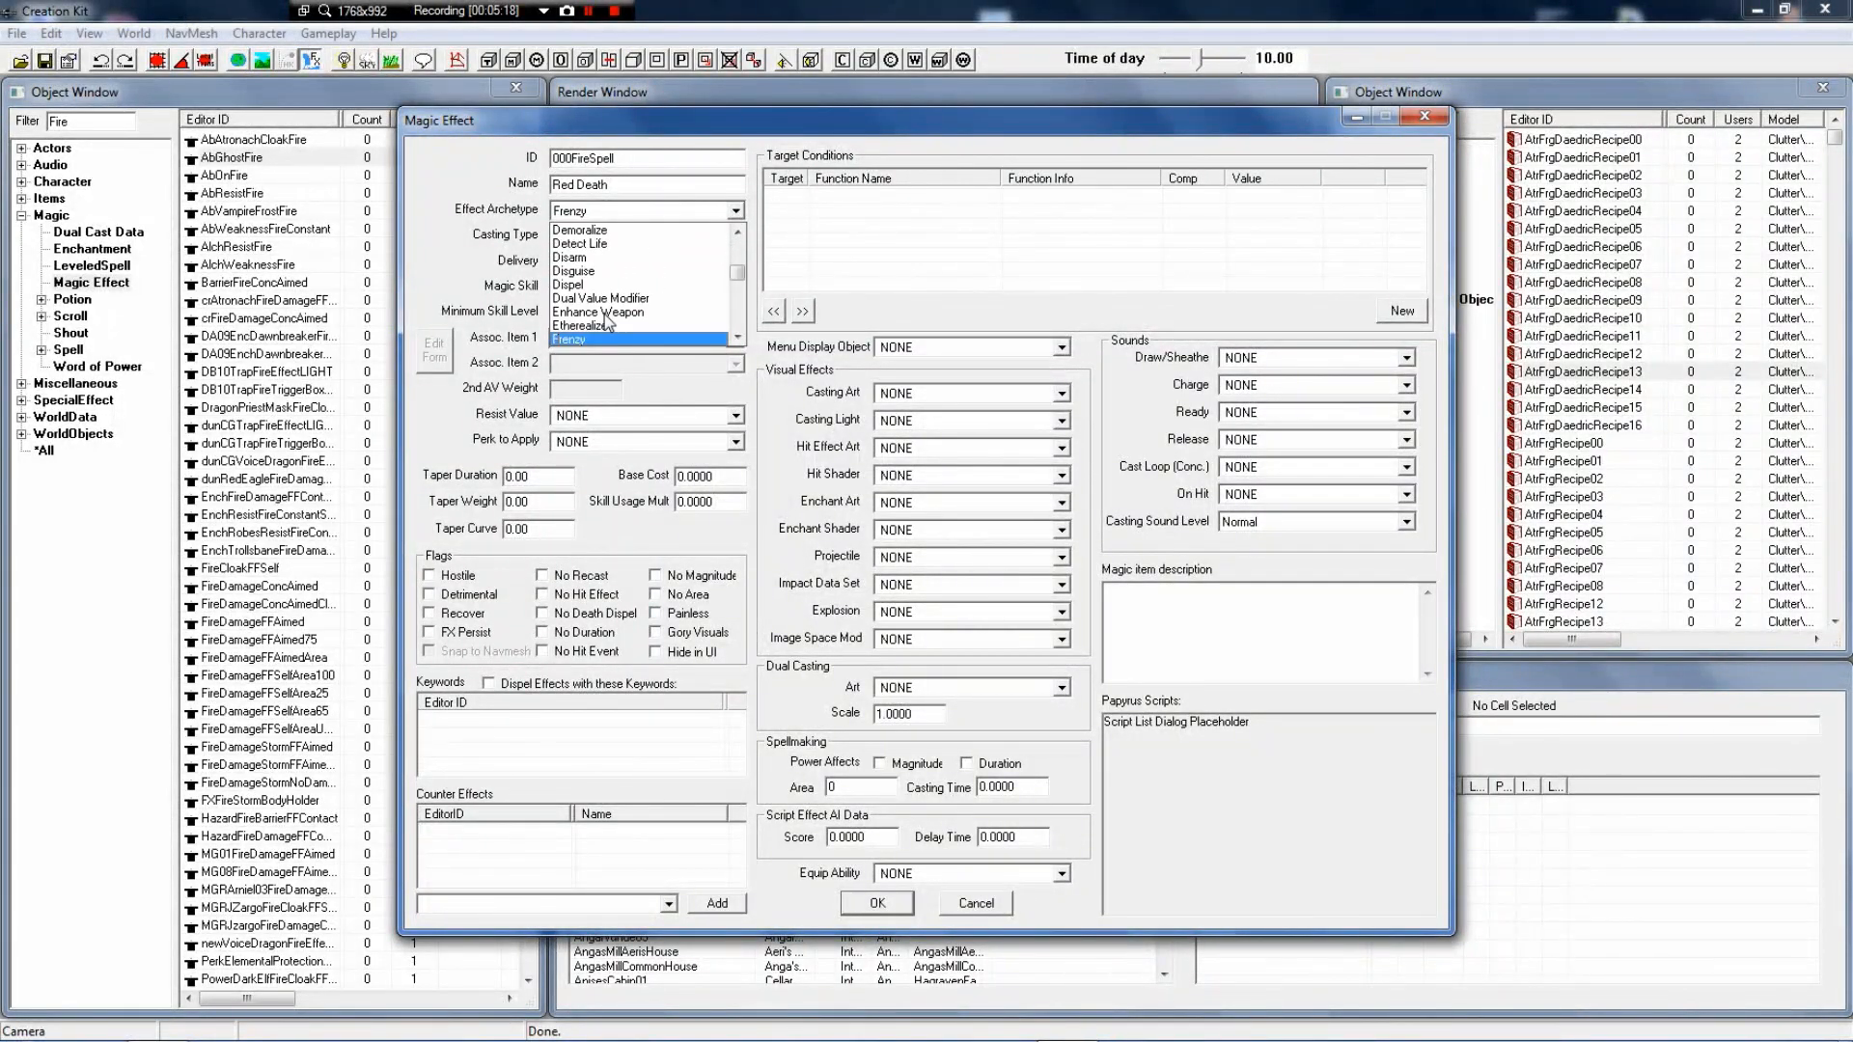
scroll(622, 328, down, 2)
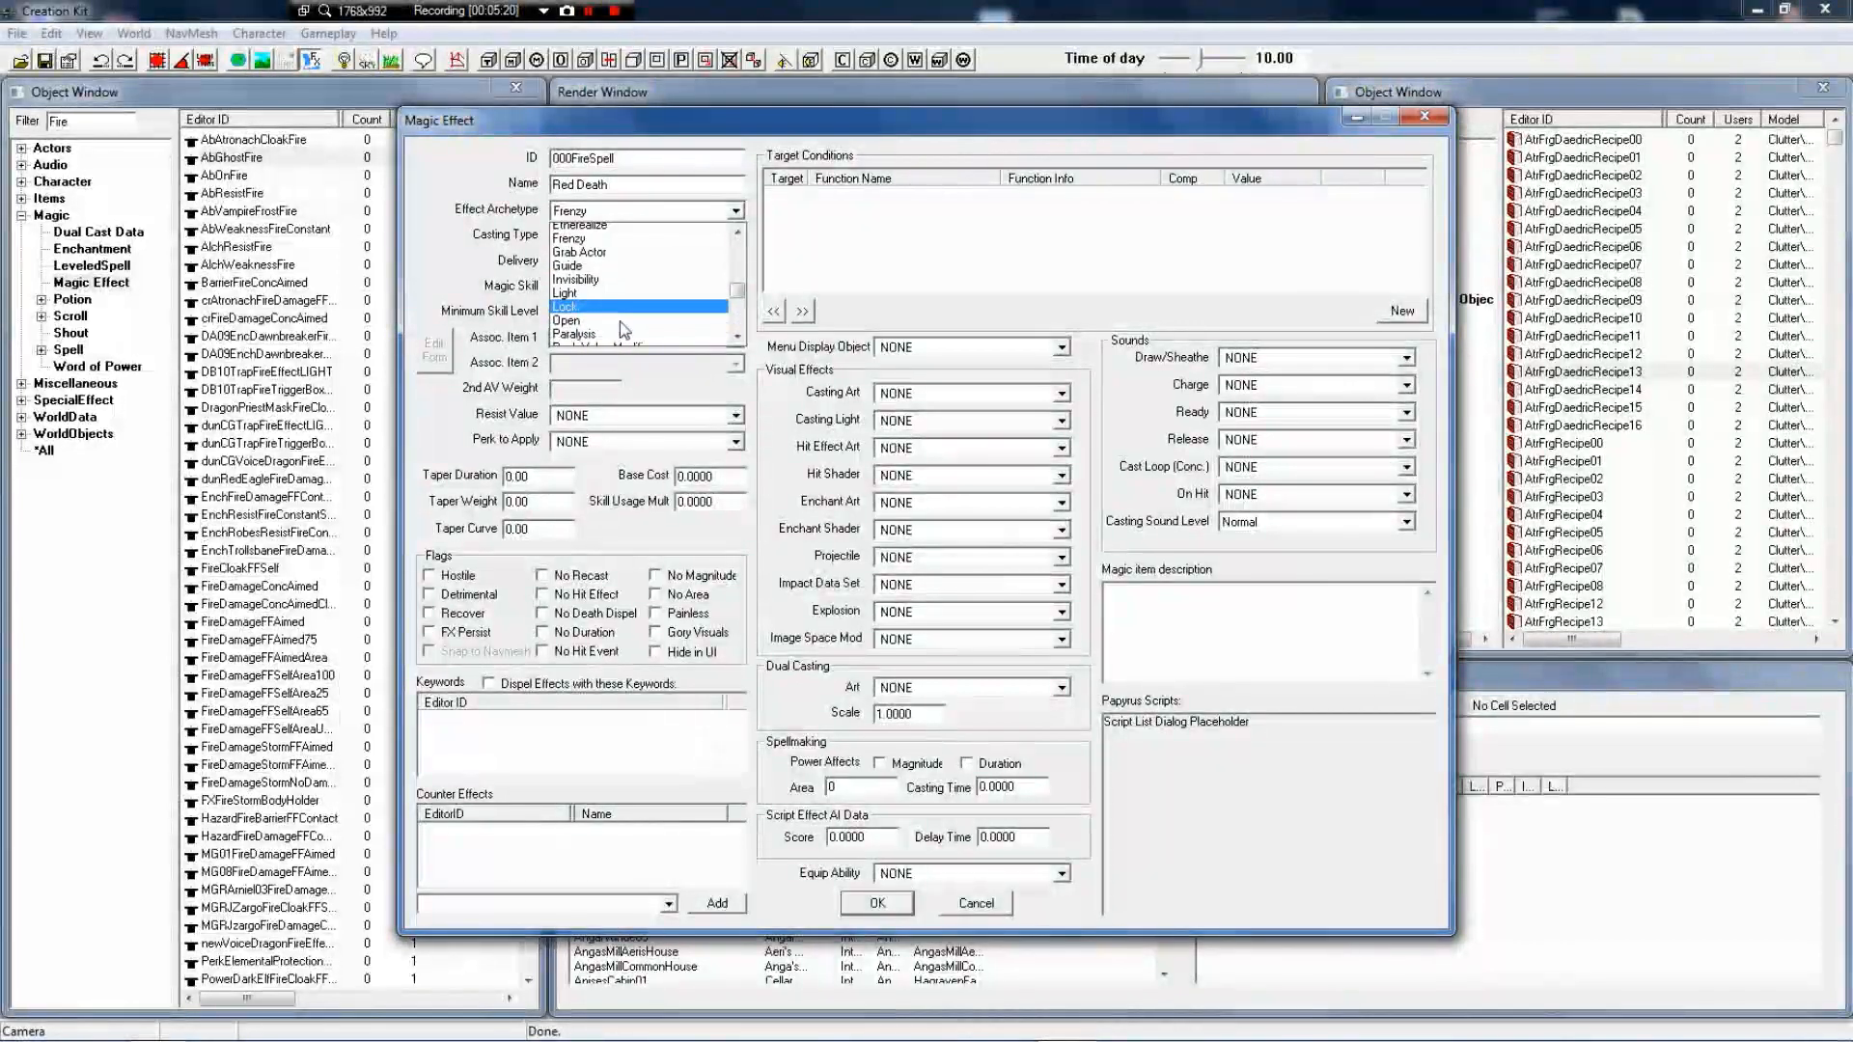
scroll(618, 328, down, 1)
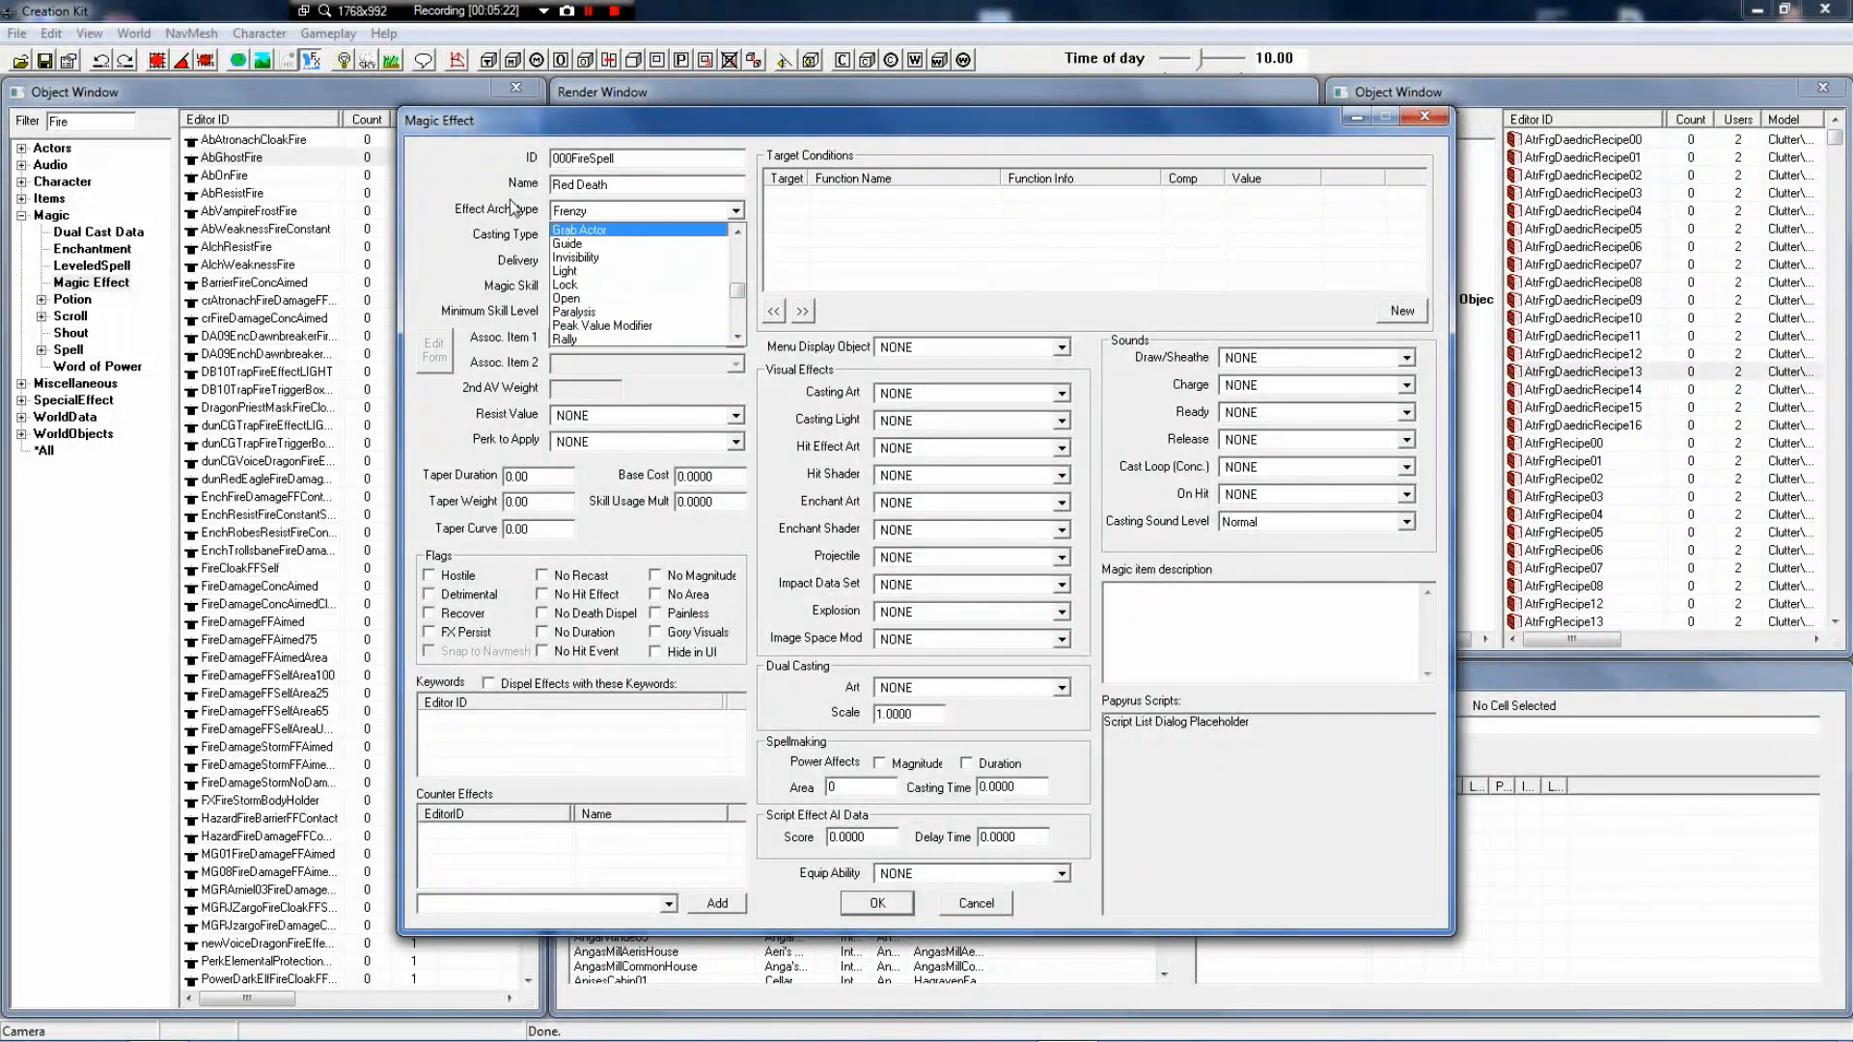
key(s)
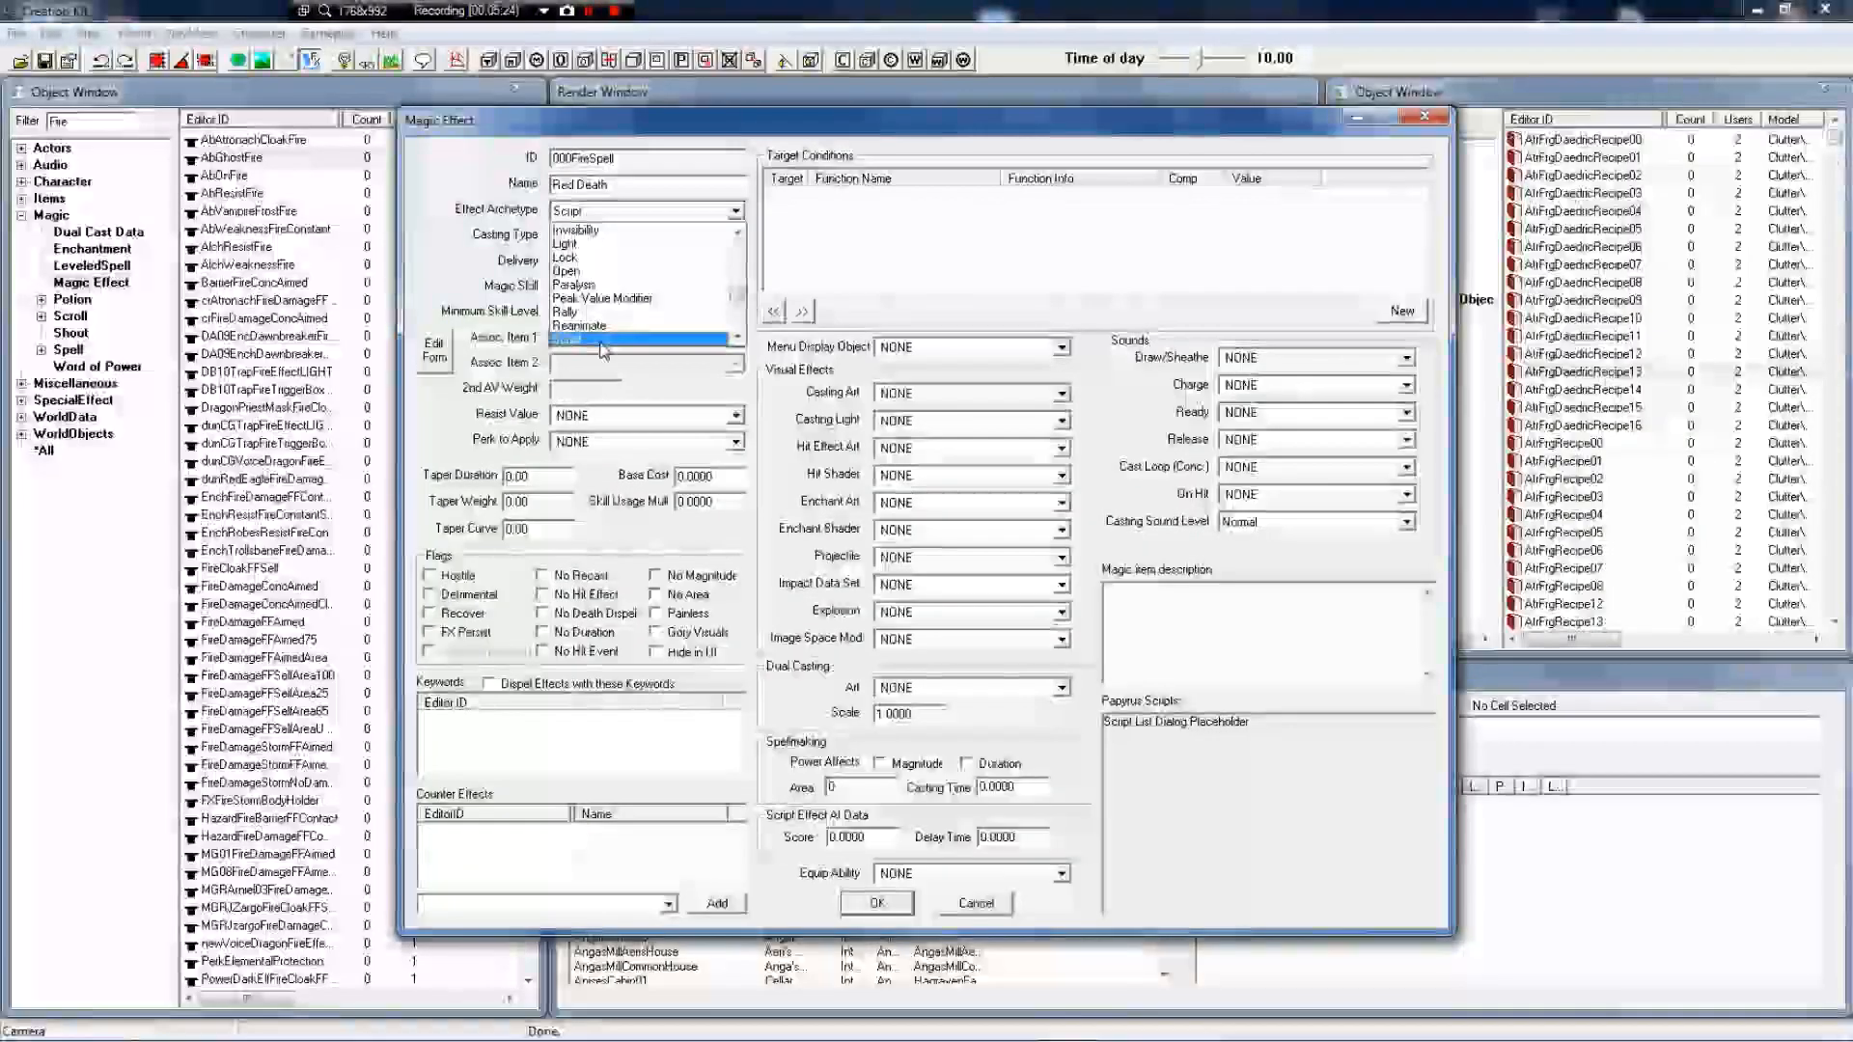
key(Return)
Set the new magic effect's casting type to Fire and Forget
click(645, 238)
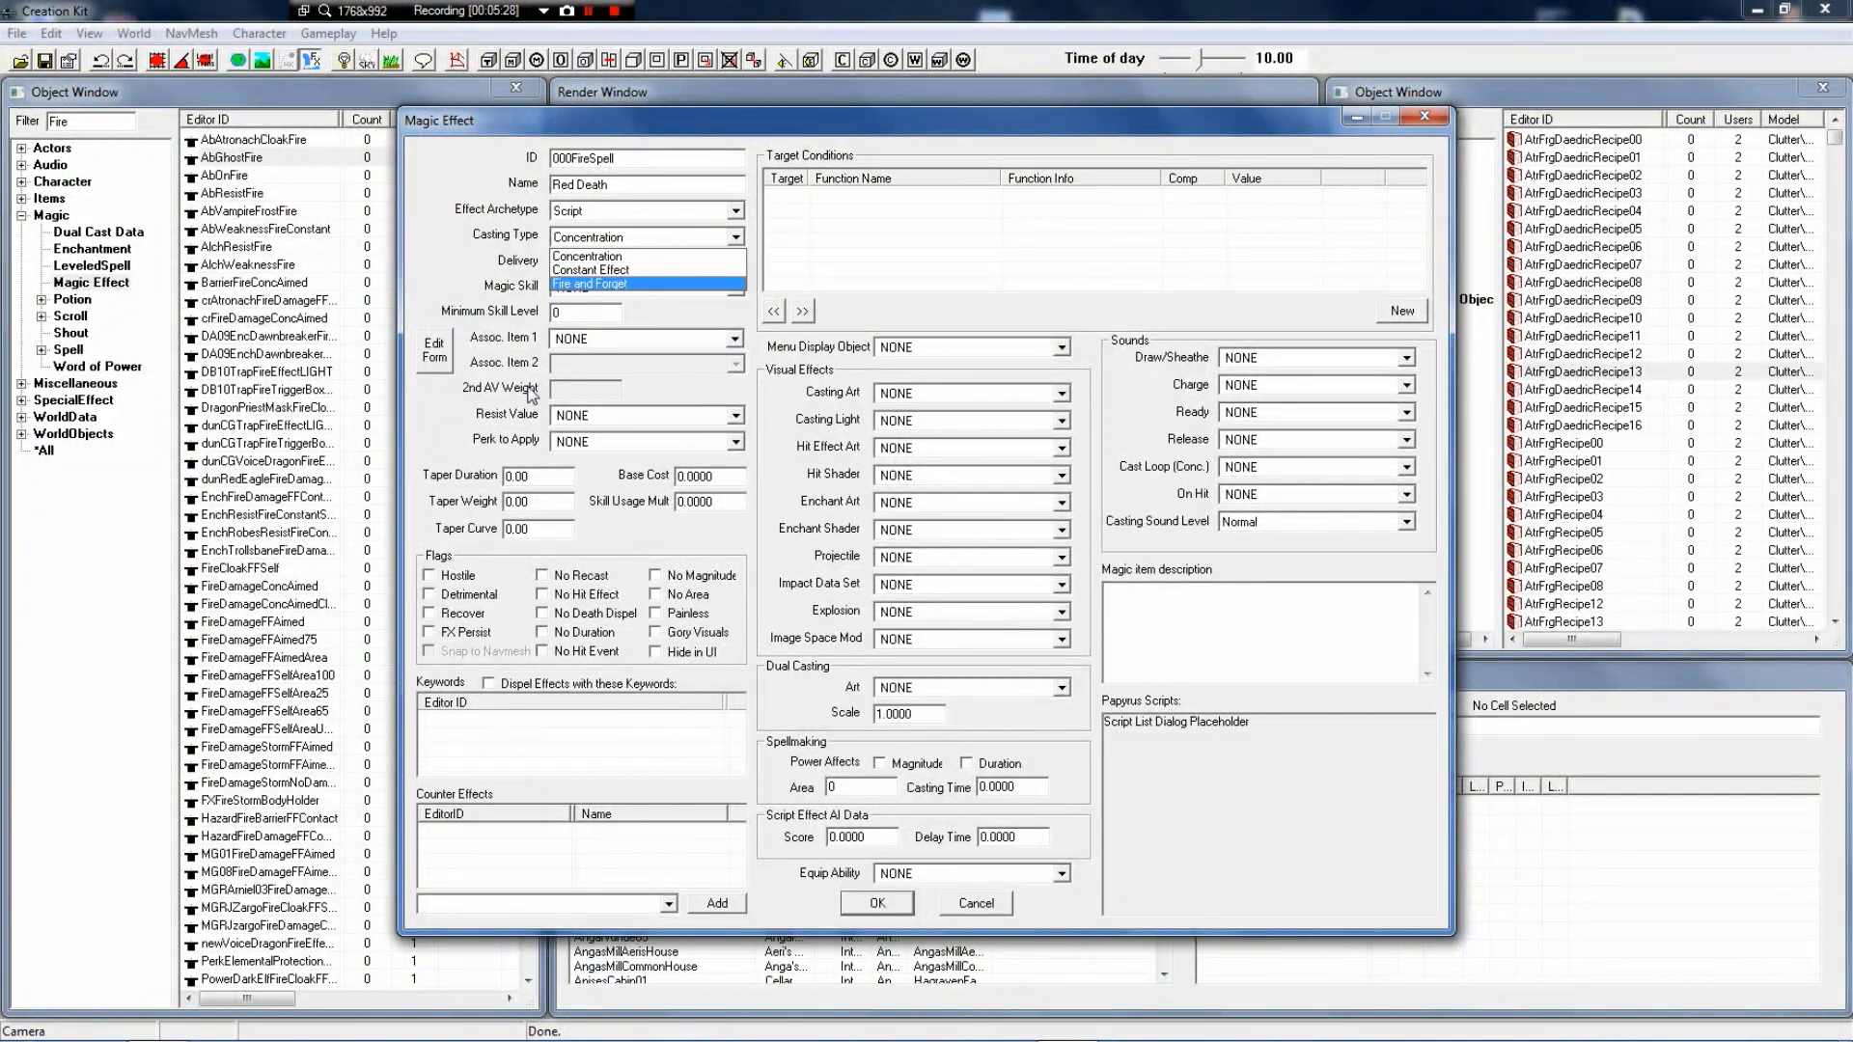
click(1174, 805)
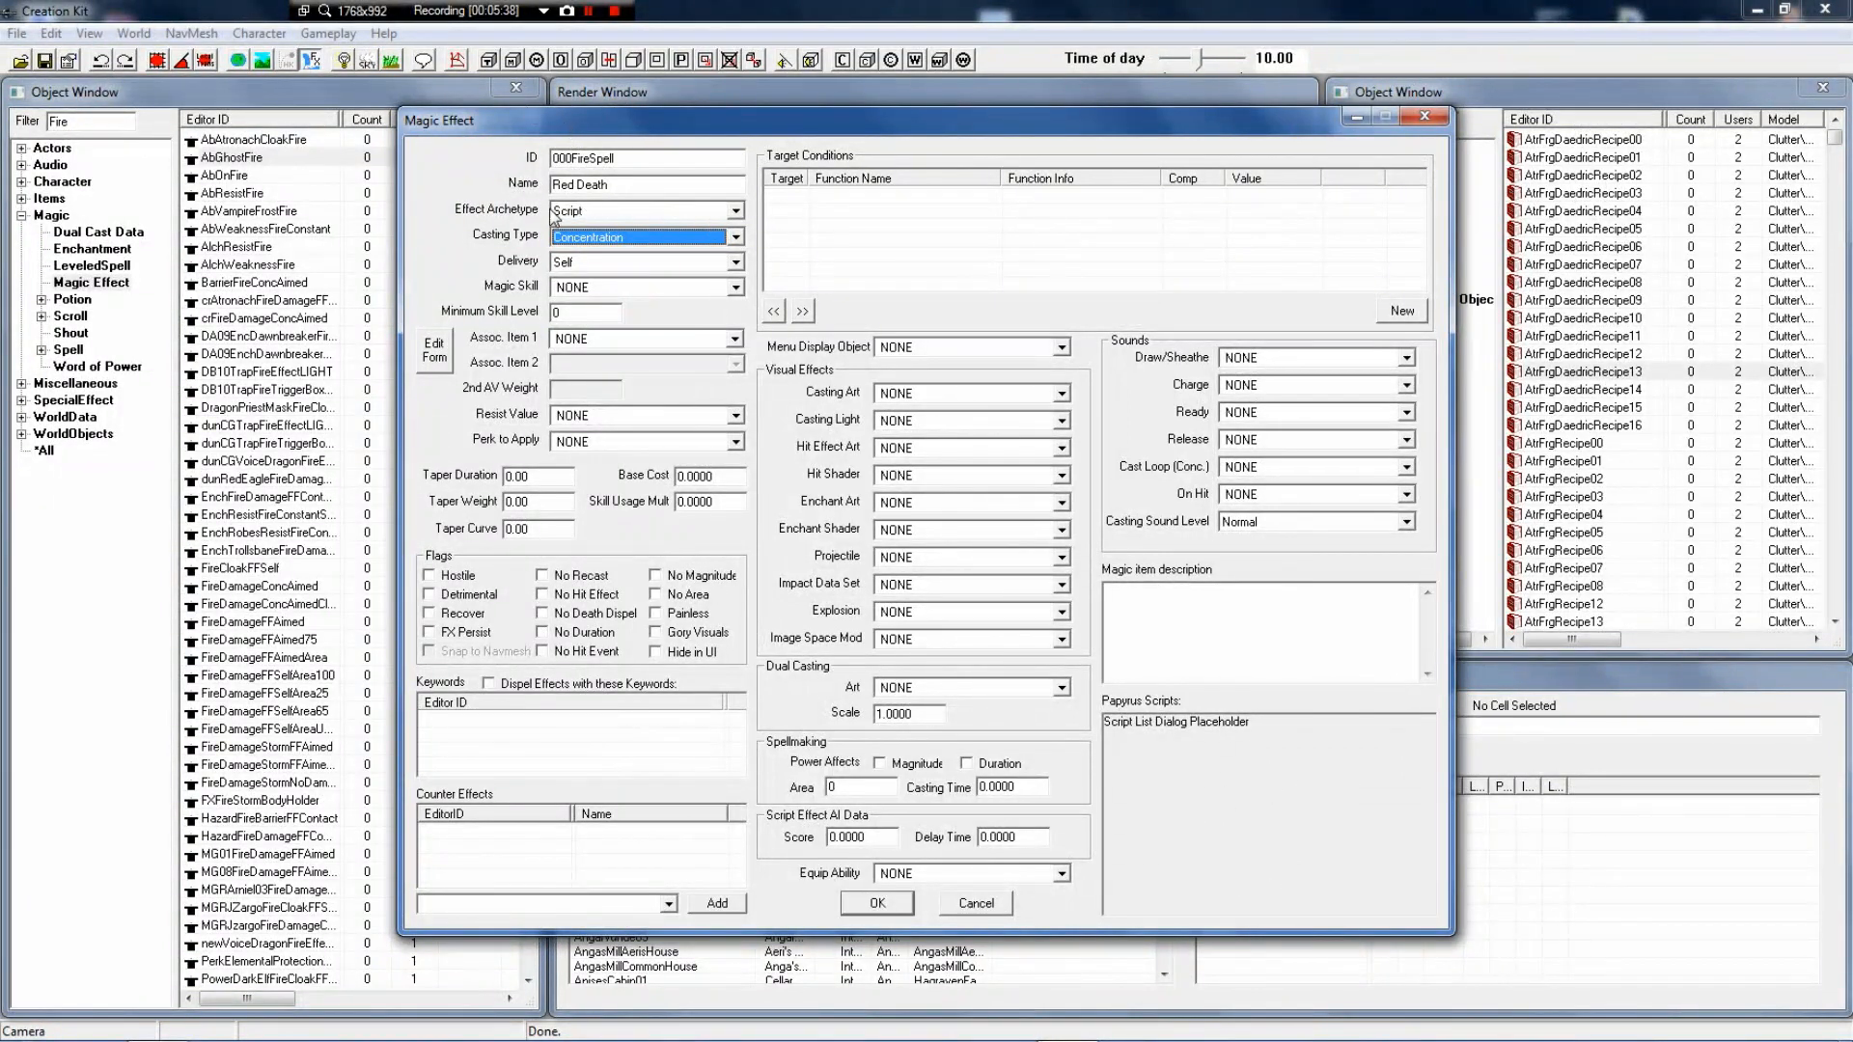
click(572, 237)
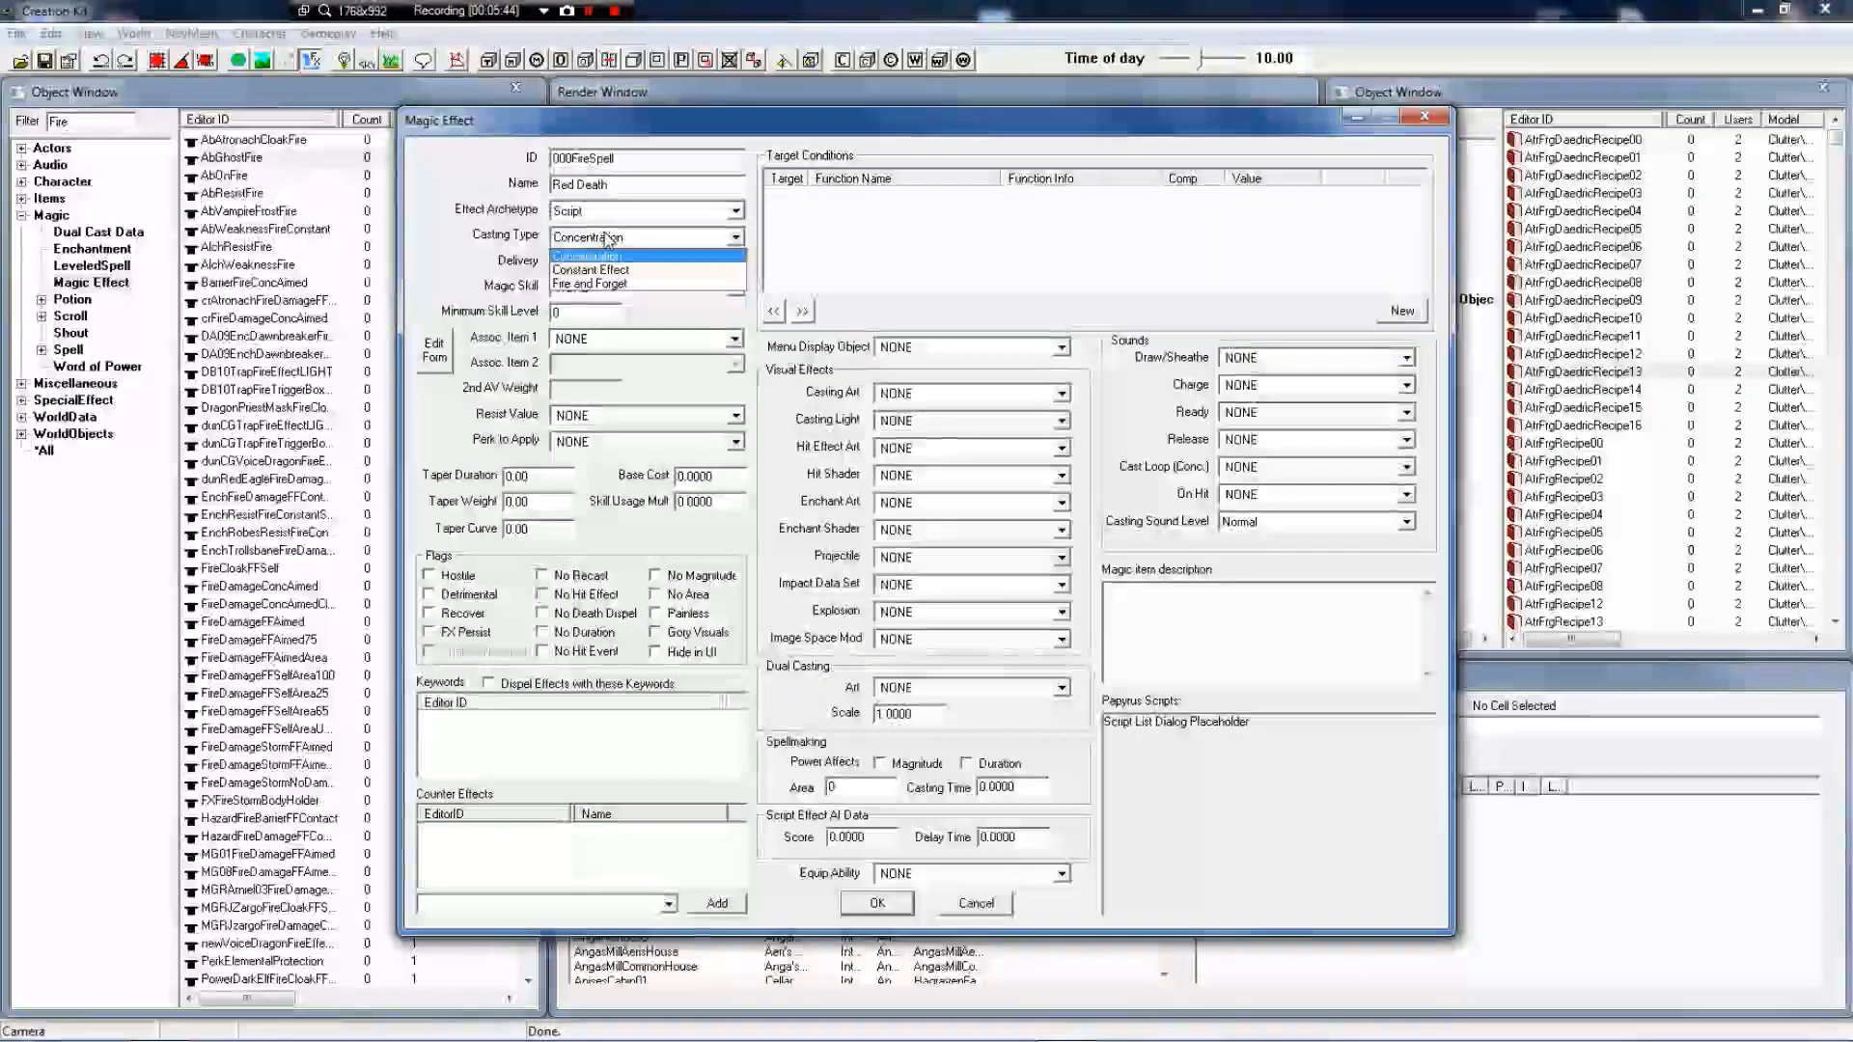
click(607, 285)
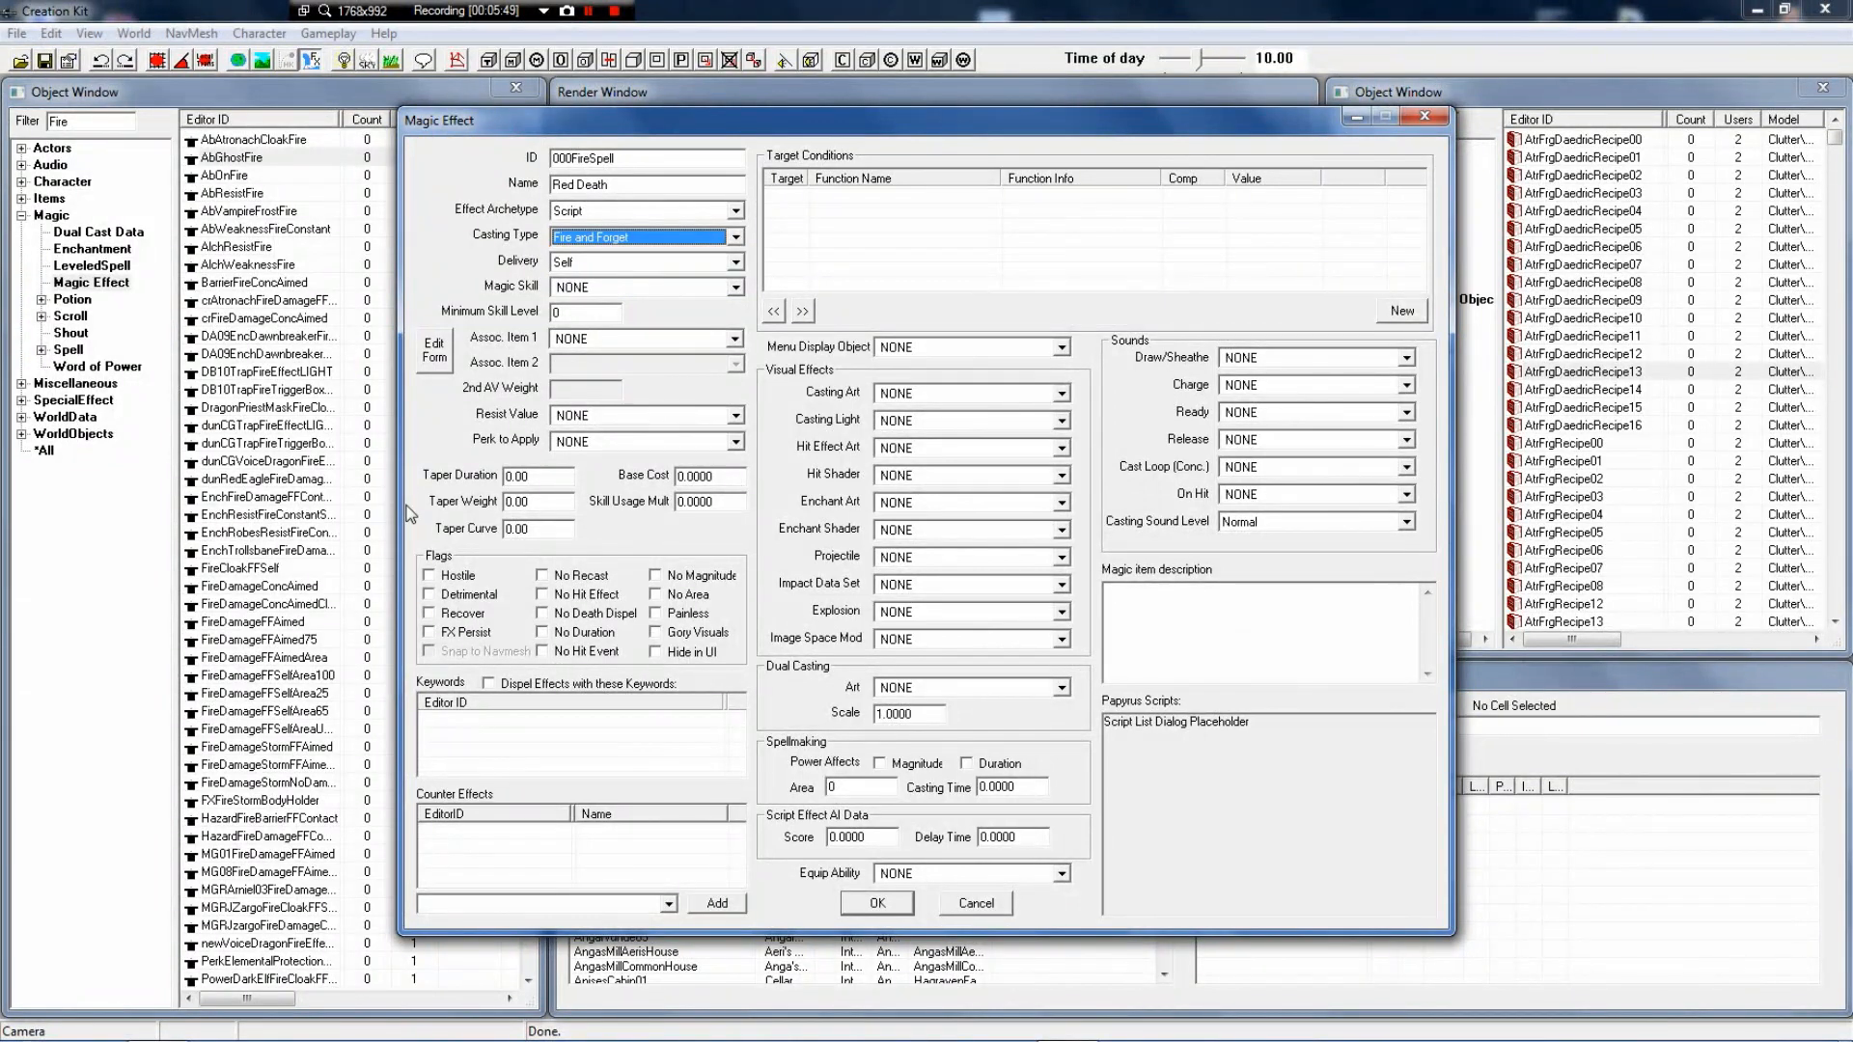
Change the magic effect's delivery to Aimed
click(567, 264)
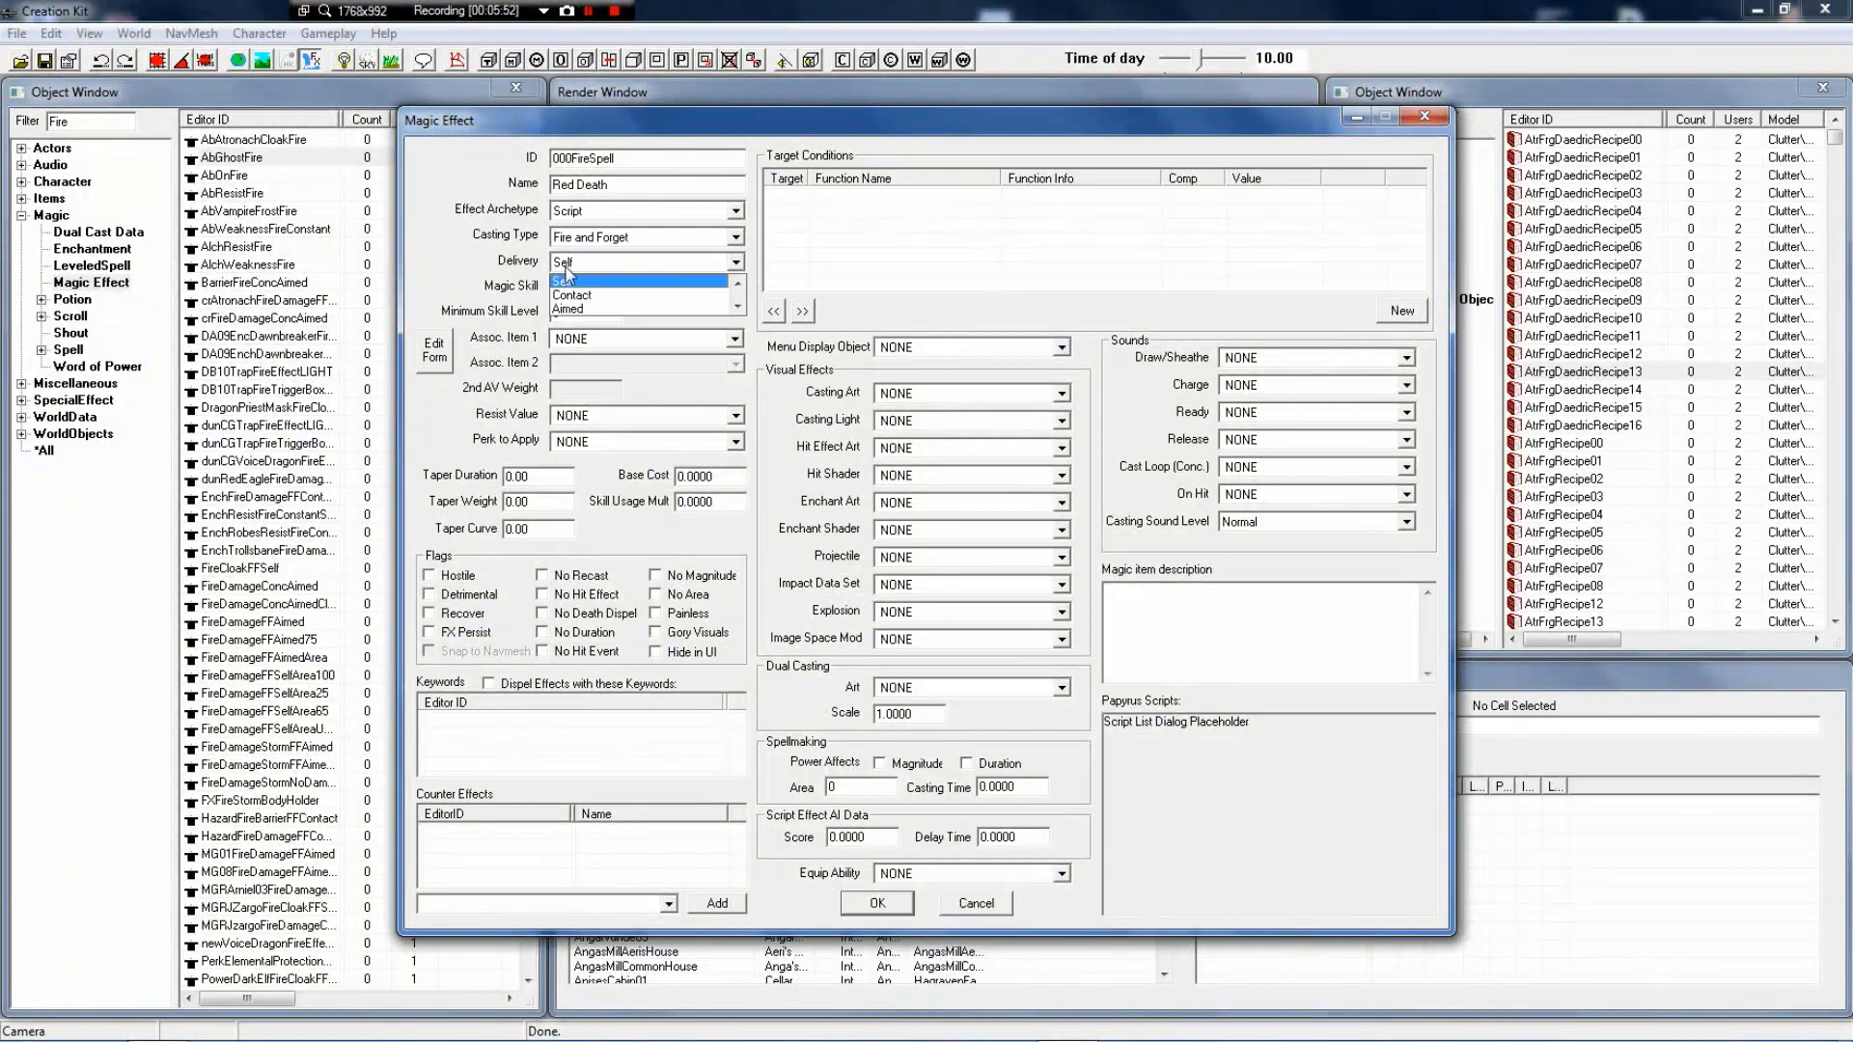
click(599, 302)
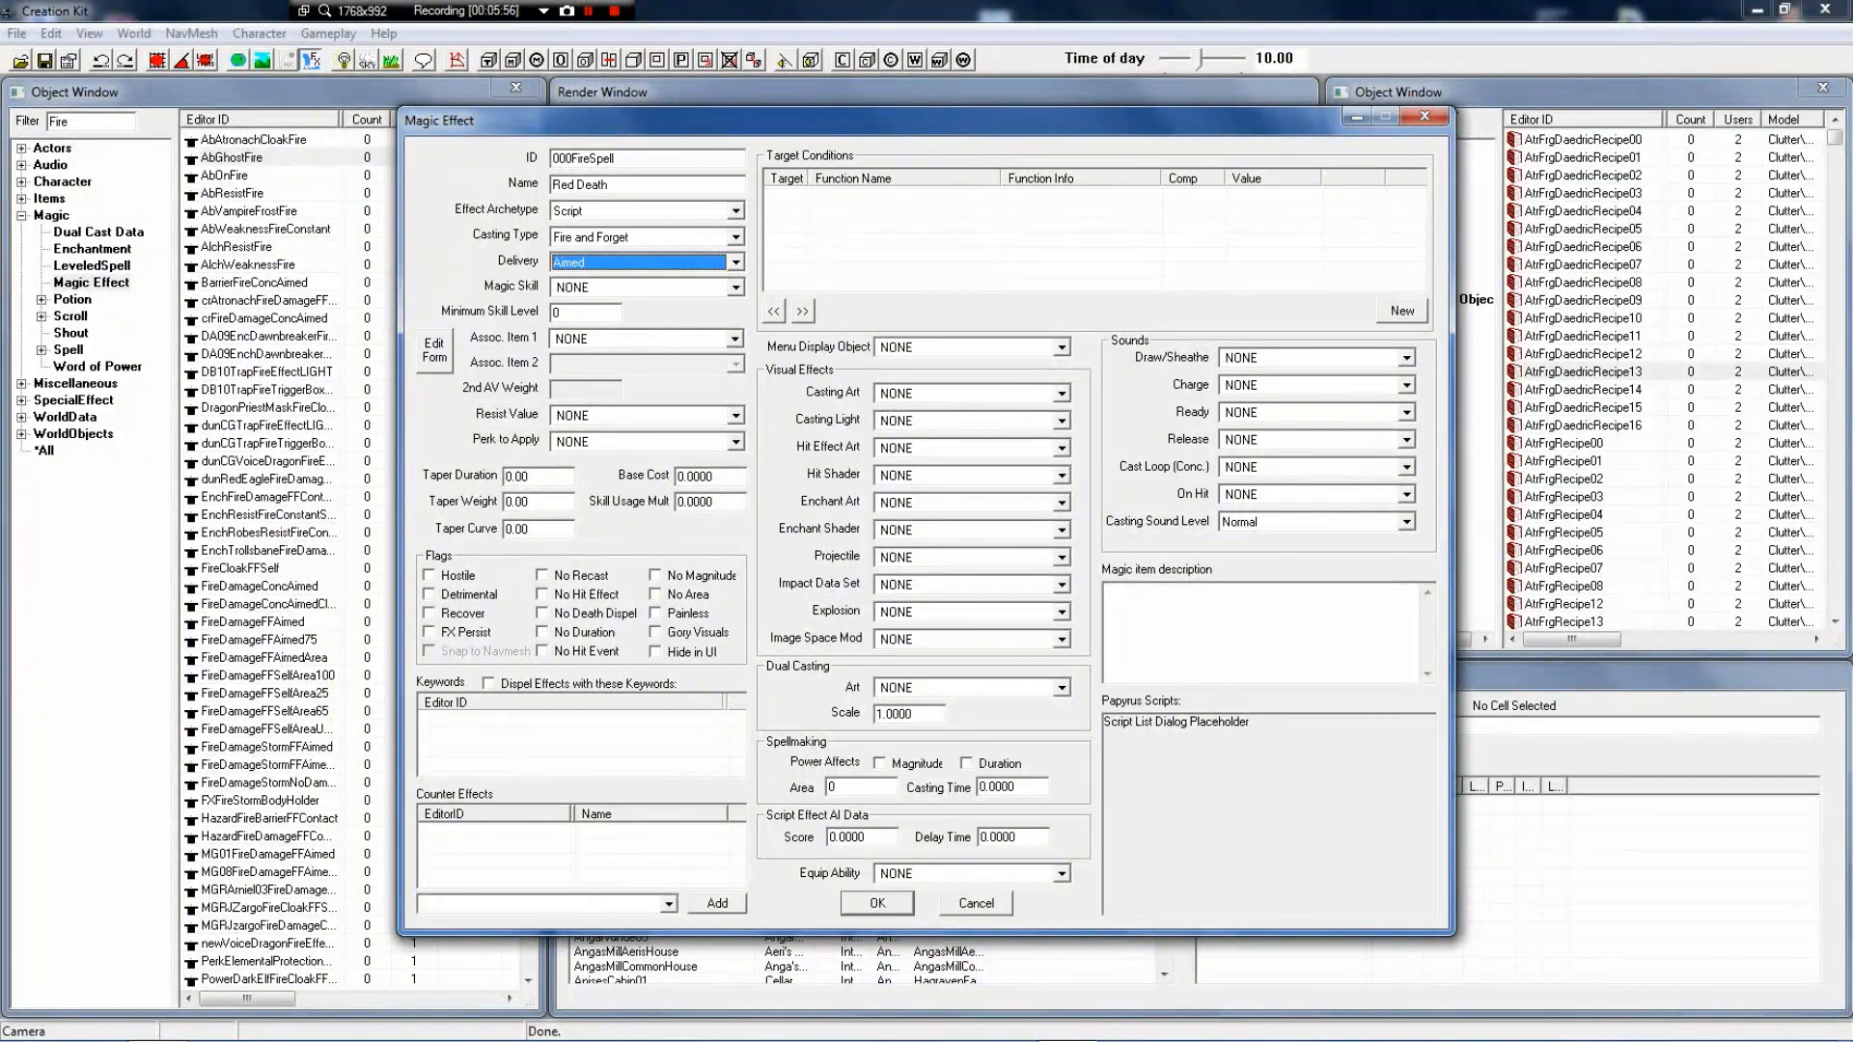
Set the magic effect's magic skill to Destruction with a minimum skill level of 10
click(656, 287)
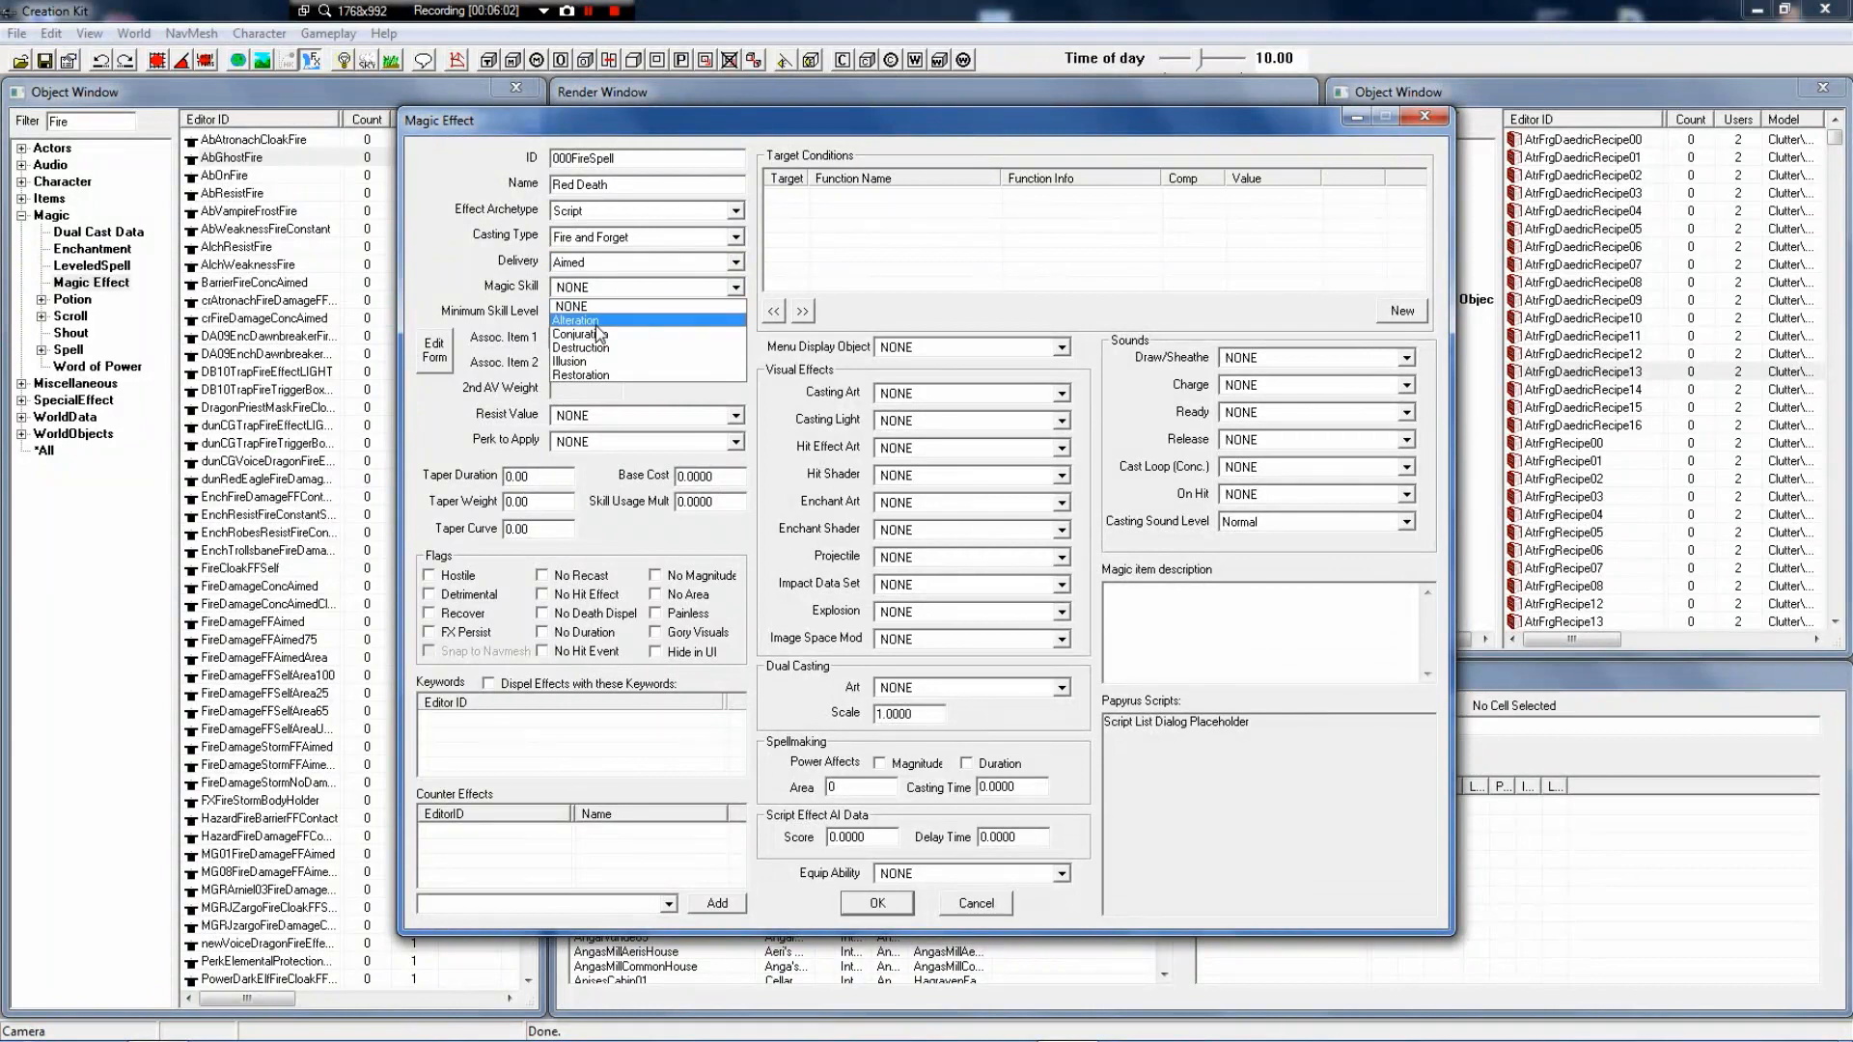
click(597, 349)
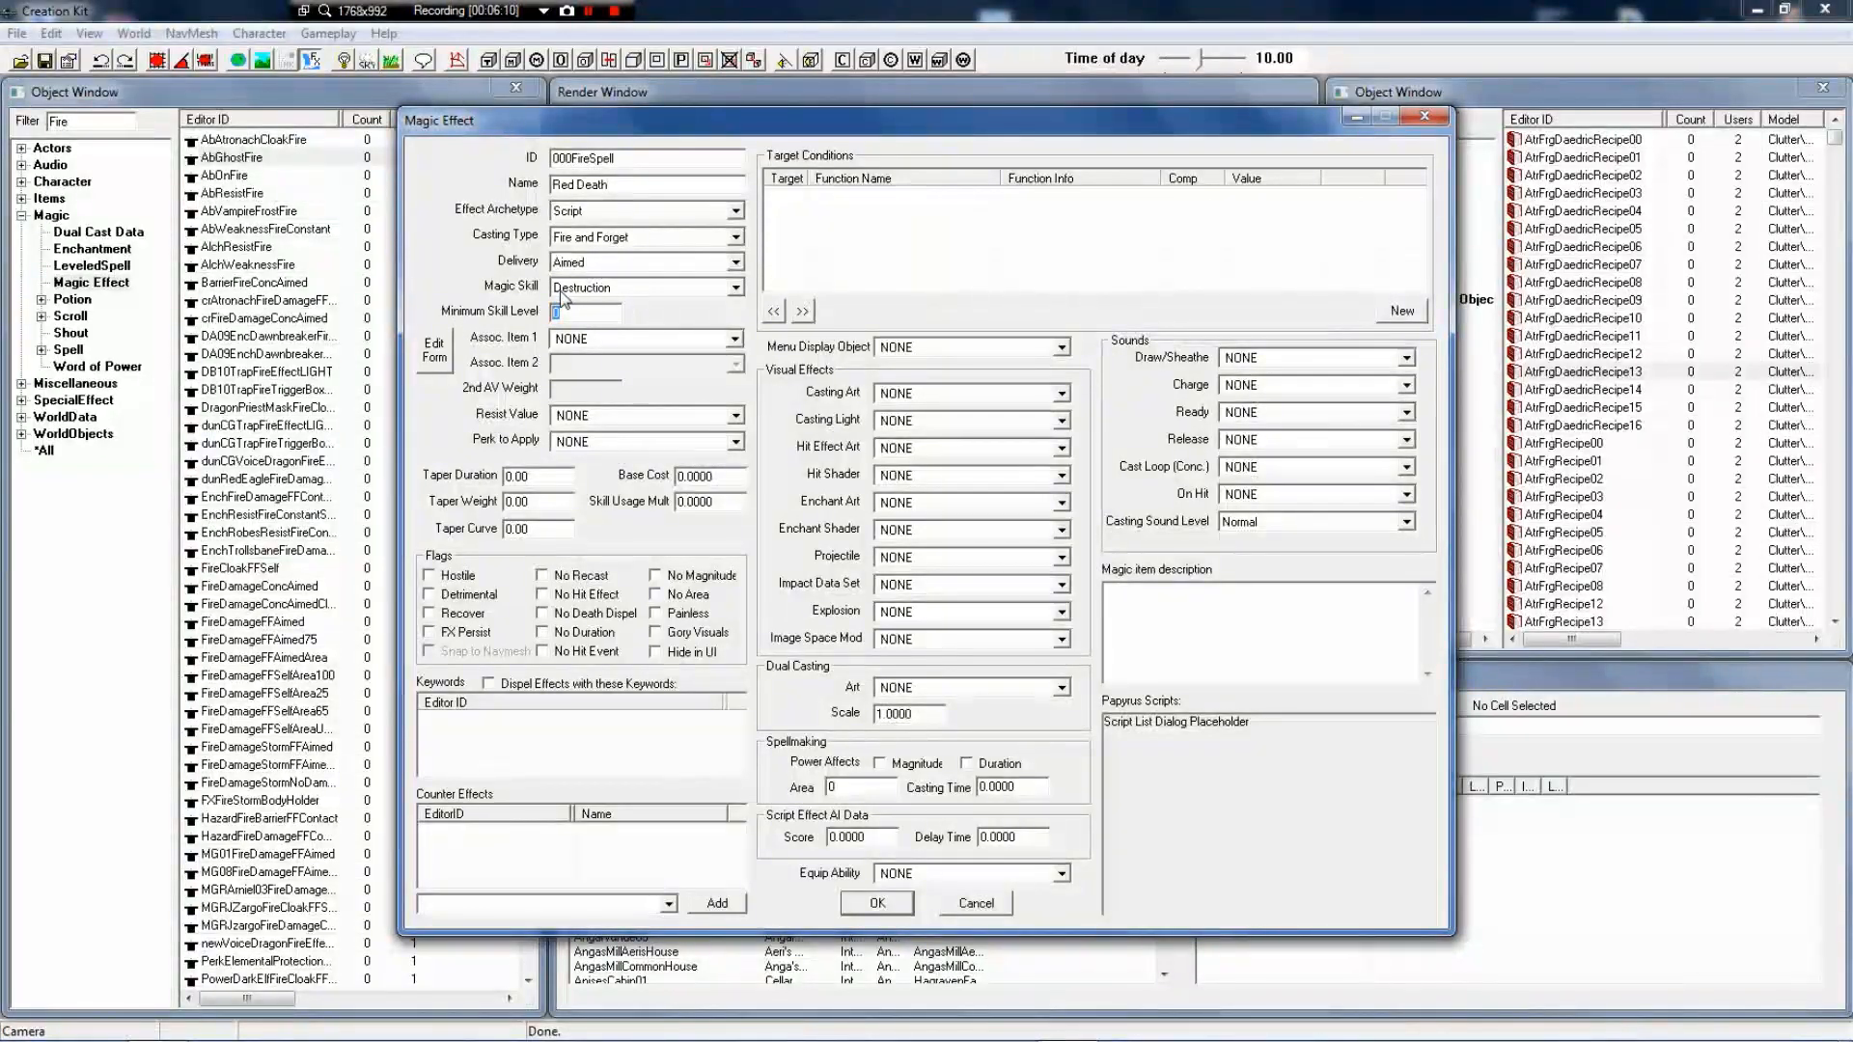
key(BackSpace)
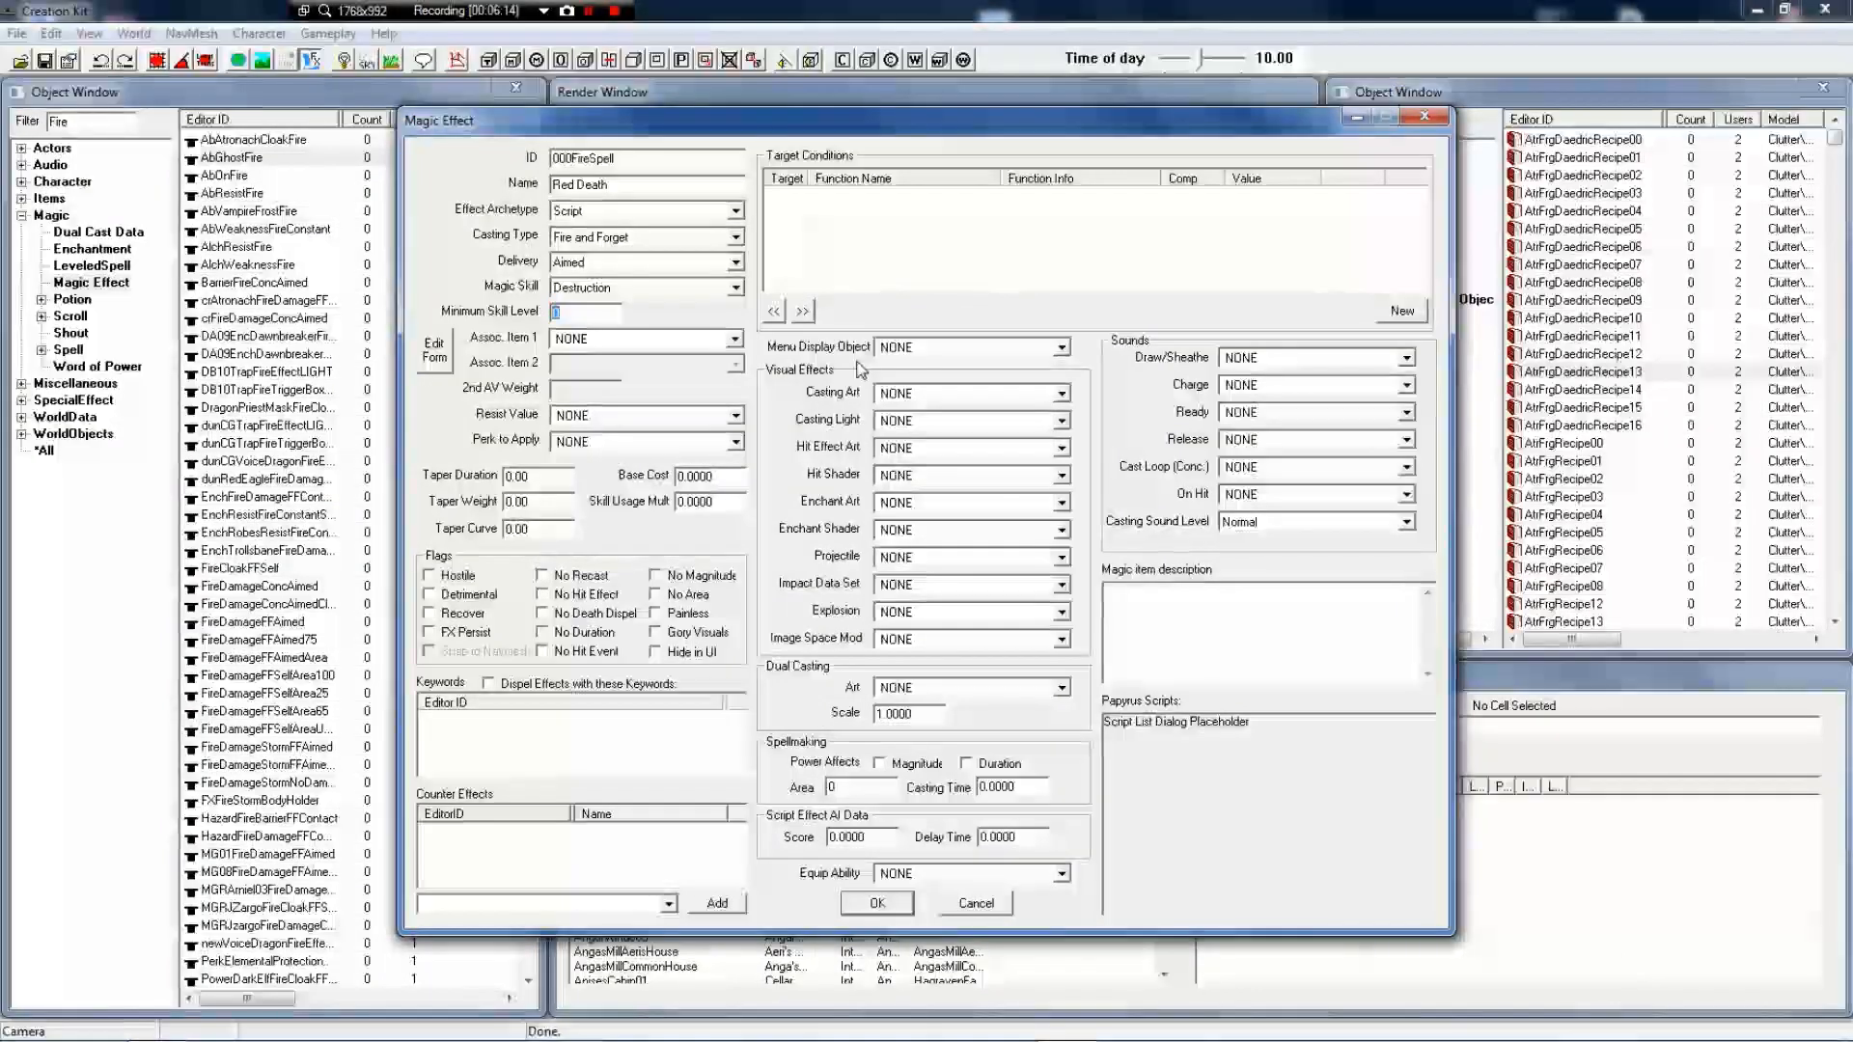
text(10)
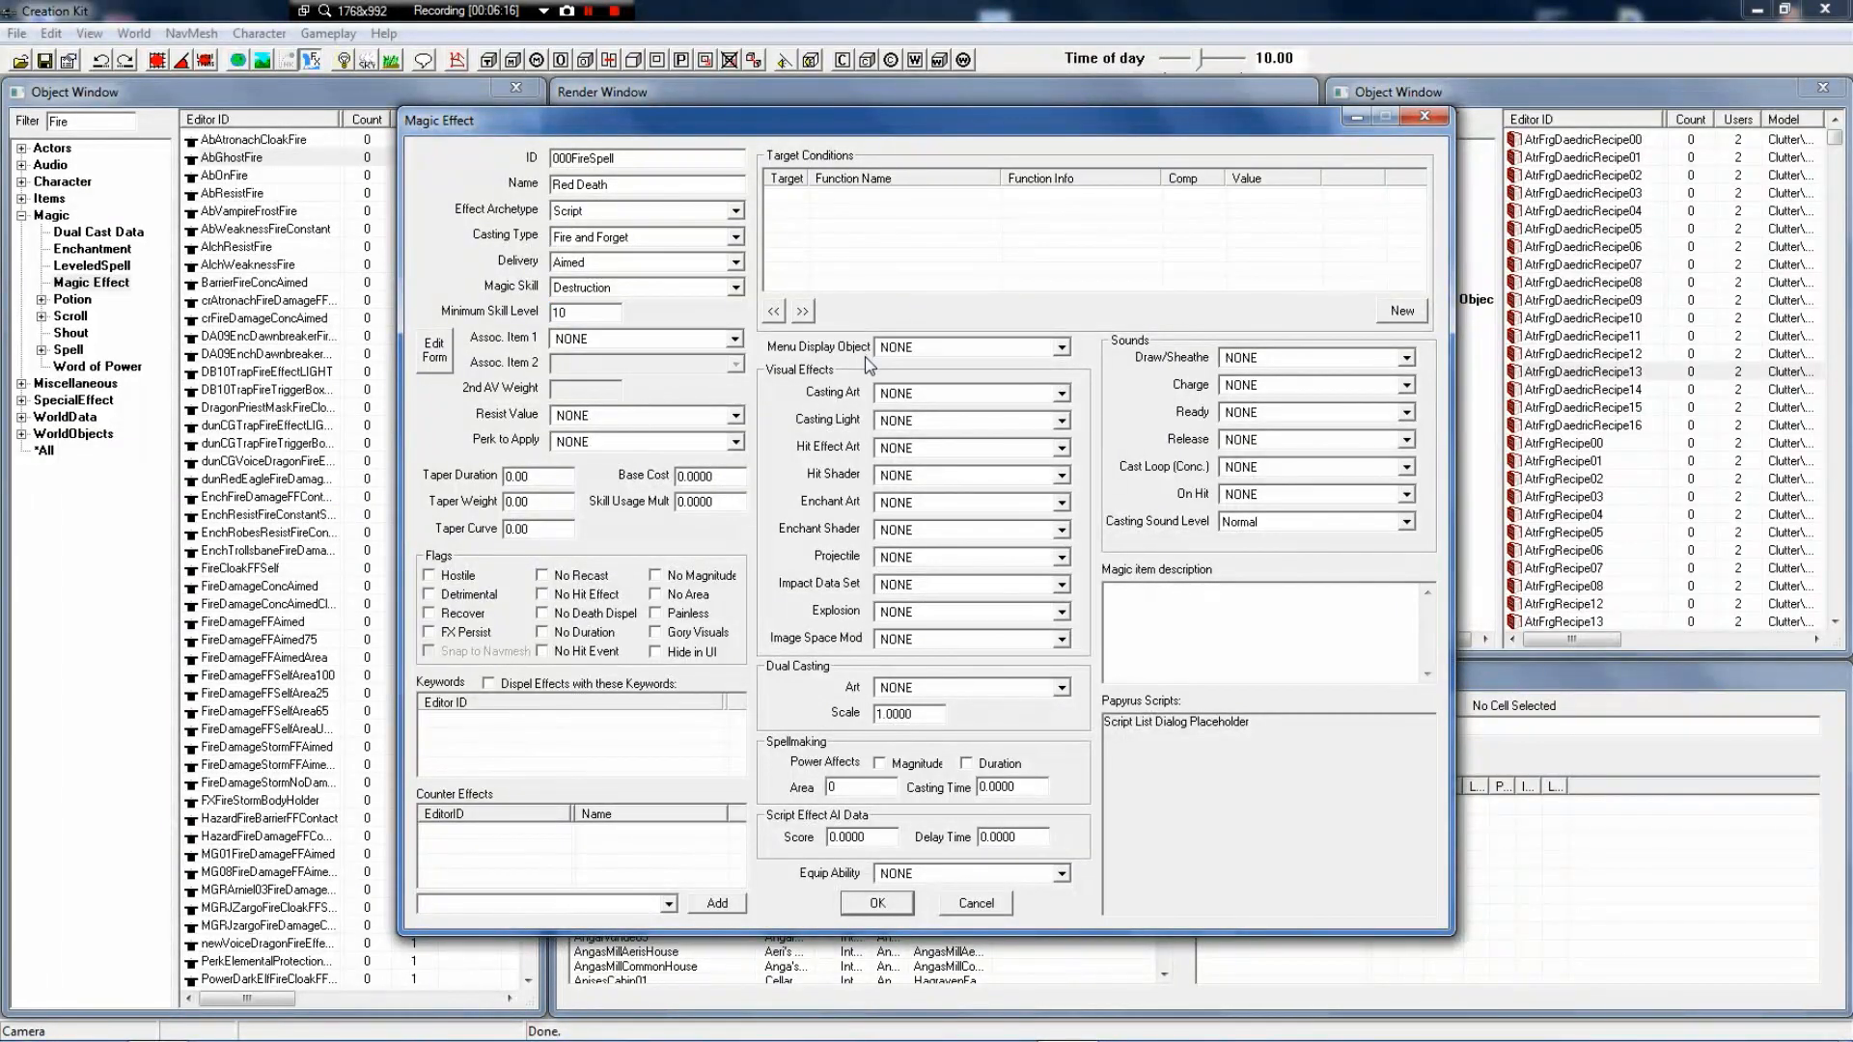
click(637, 339)
click(637, 362)
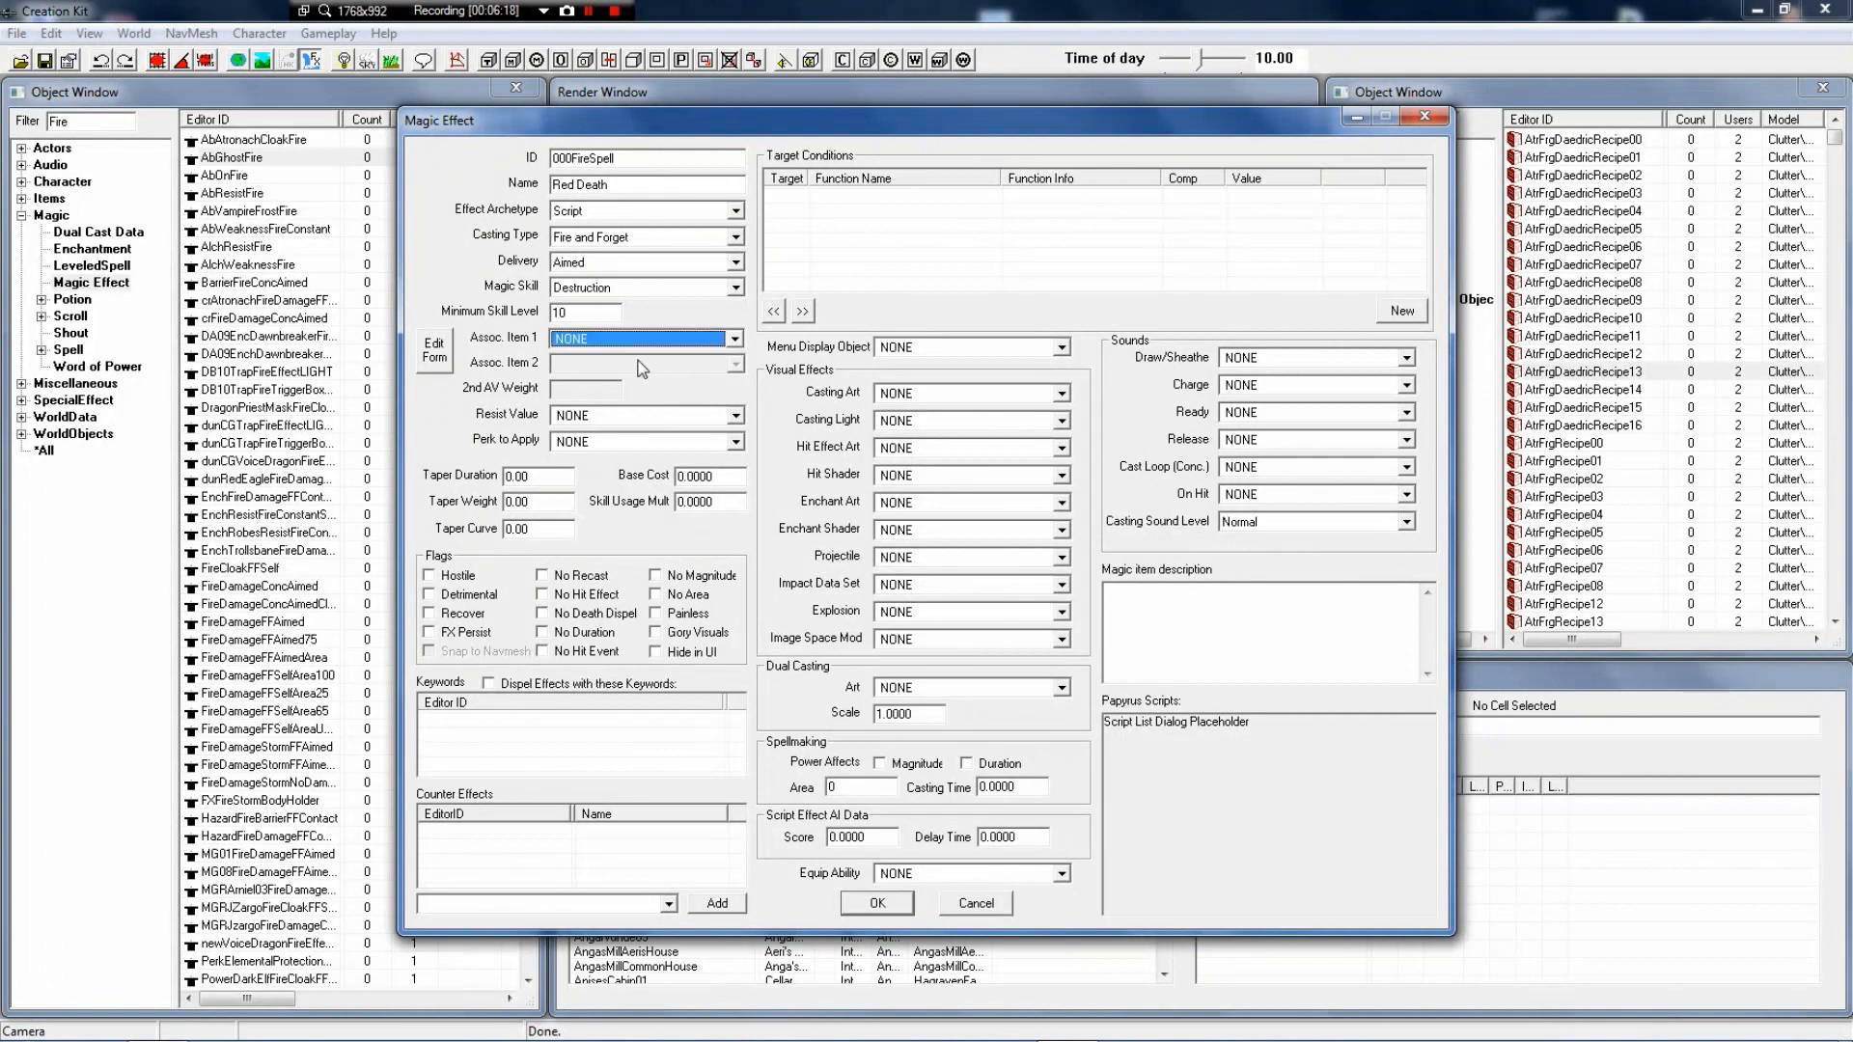
click(439, 359)
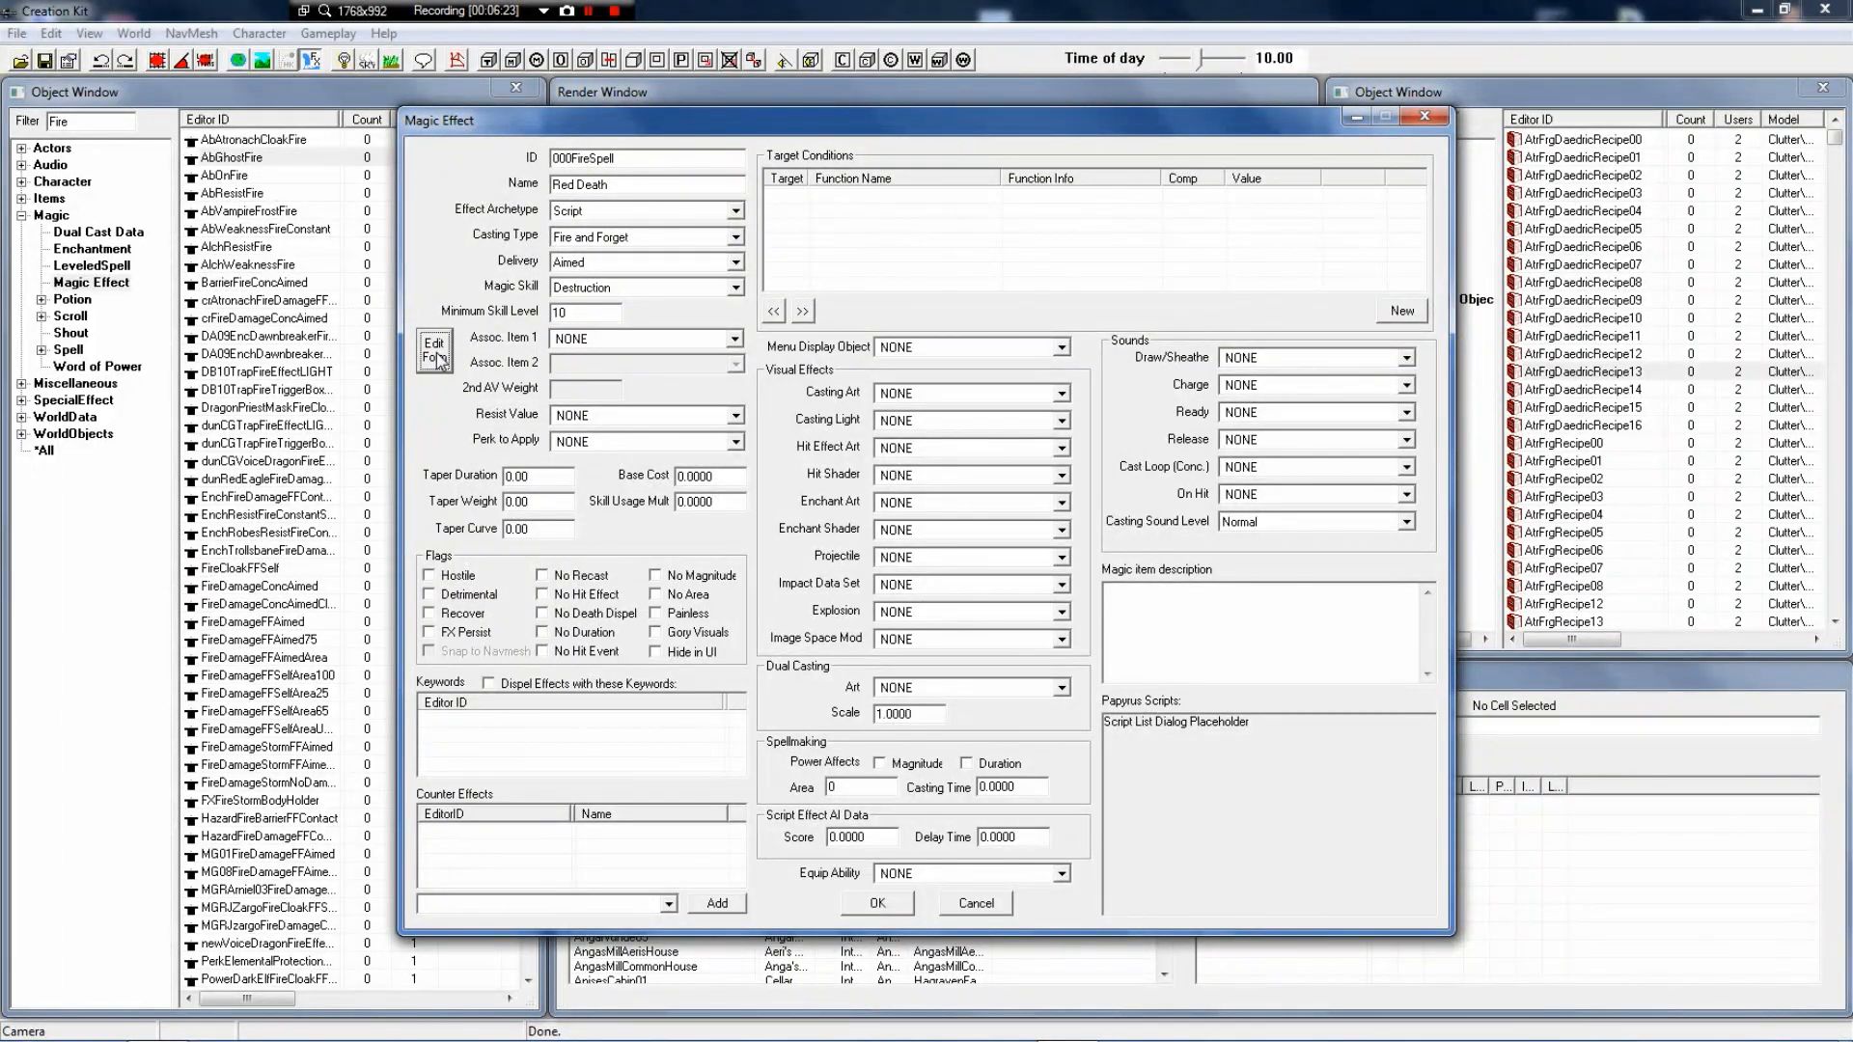
click(606, 342)
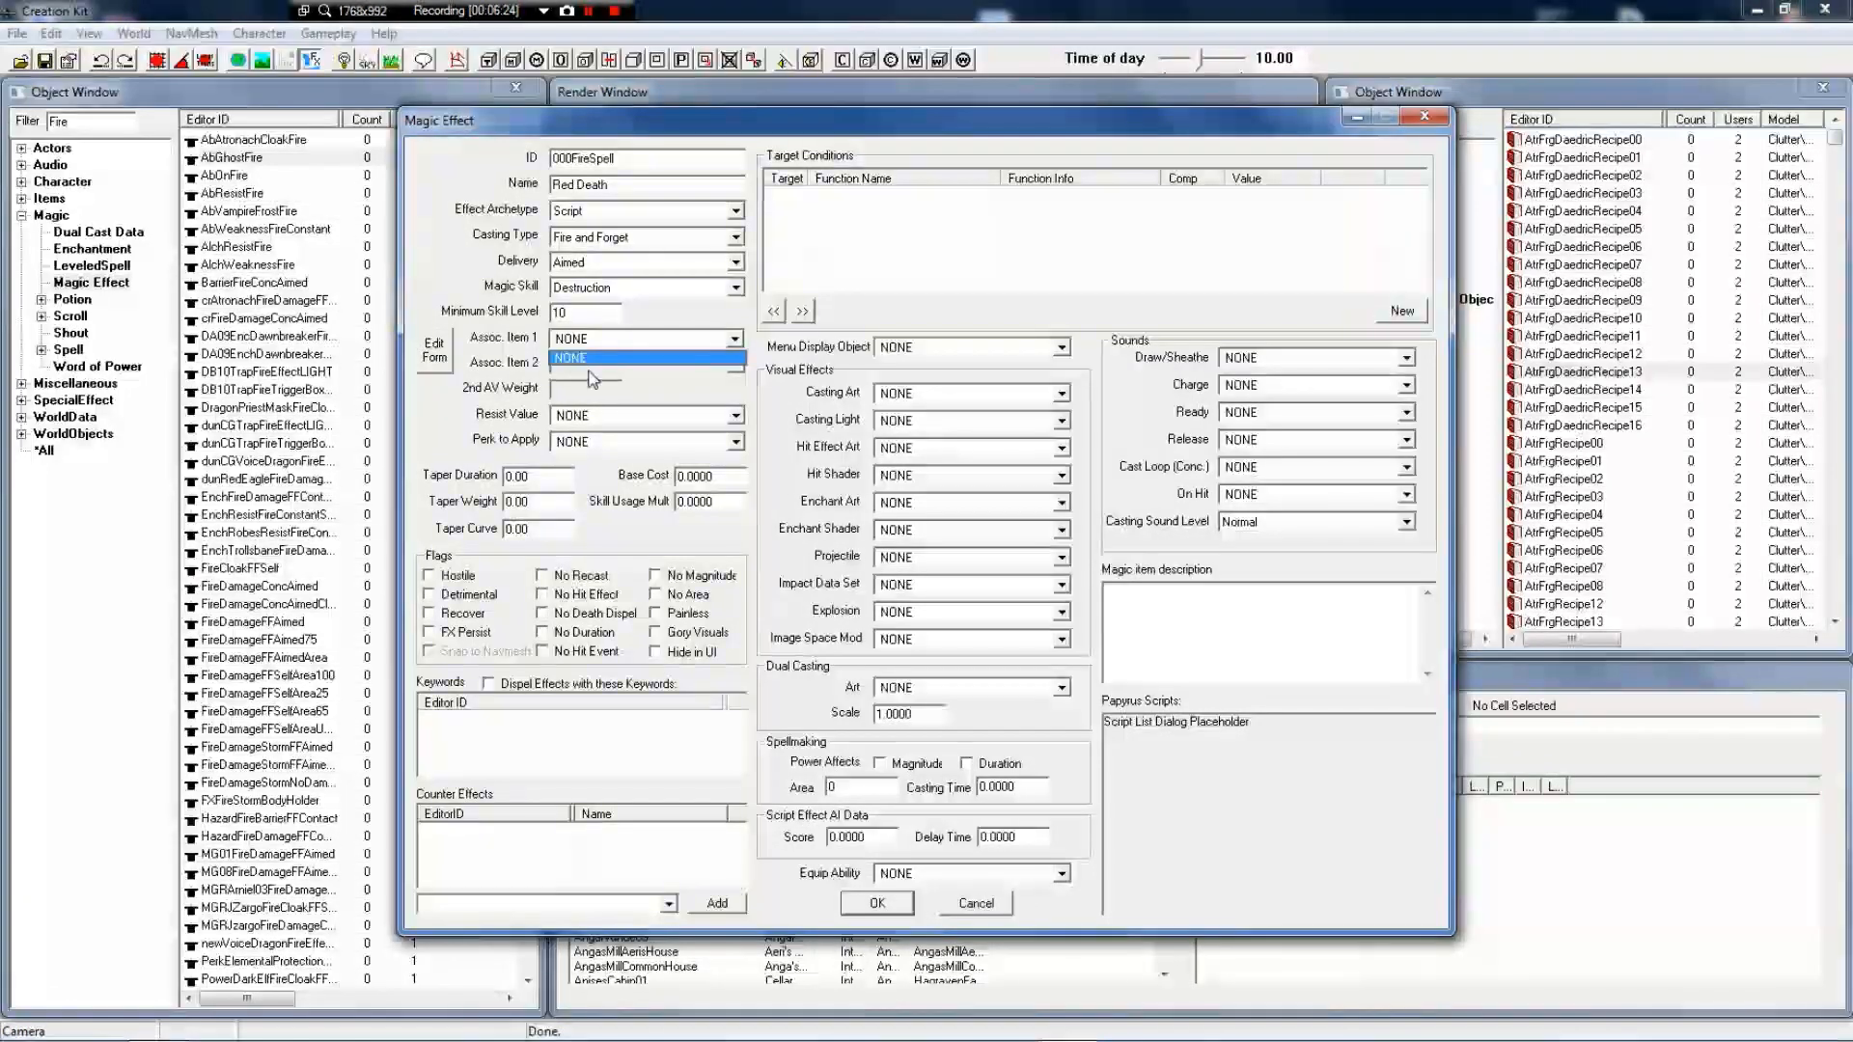
Set the magic effect's resist value to Resist Fire and keep NONE as the perk to apply
click(566, 416)
click(564, 417)
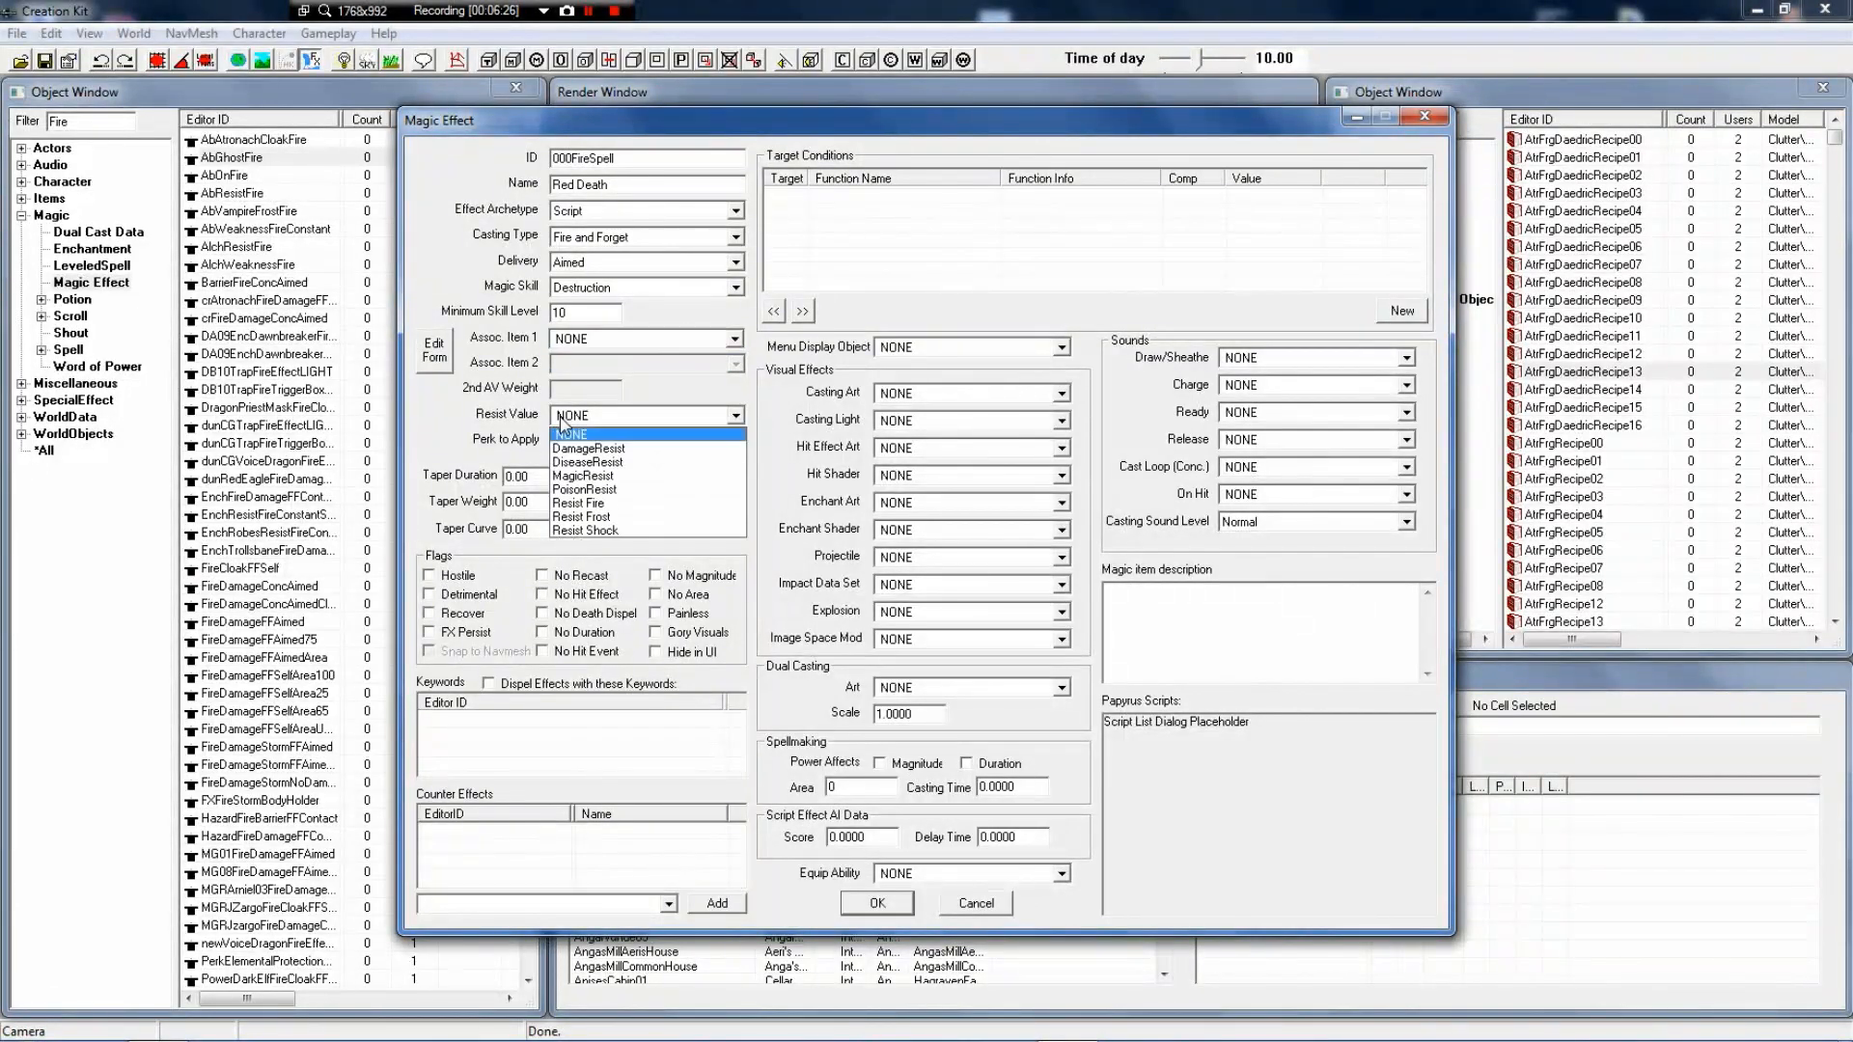
click(655, 504)
click(588, 444)
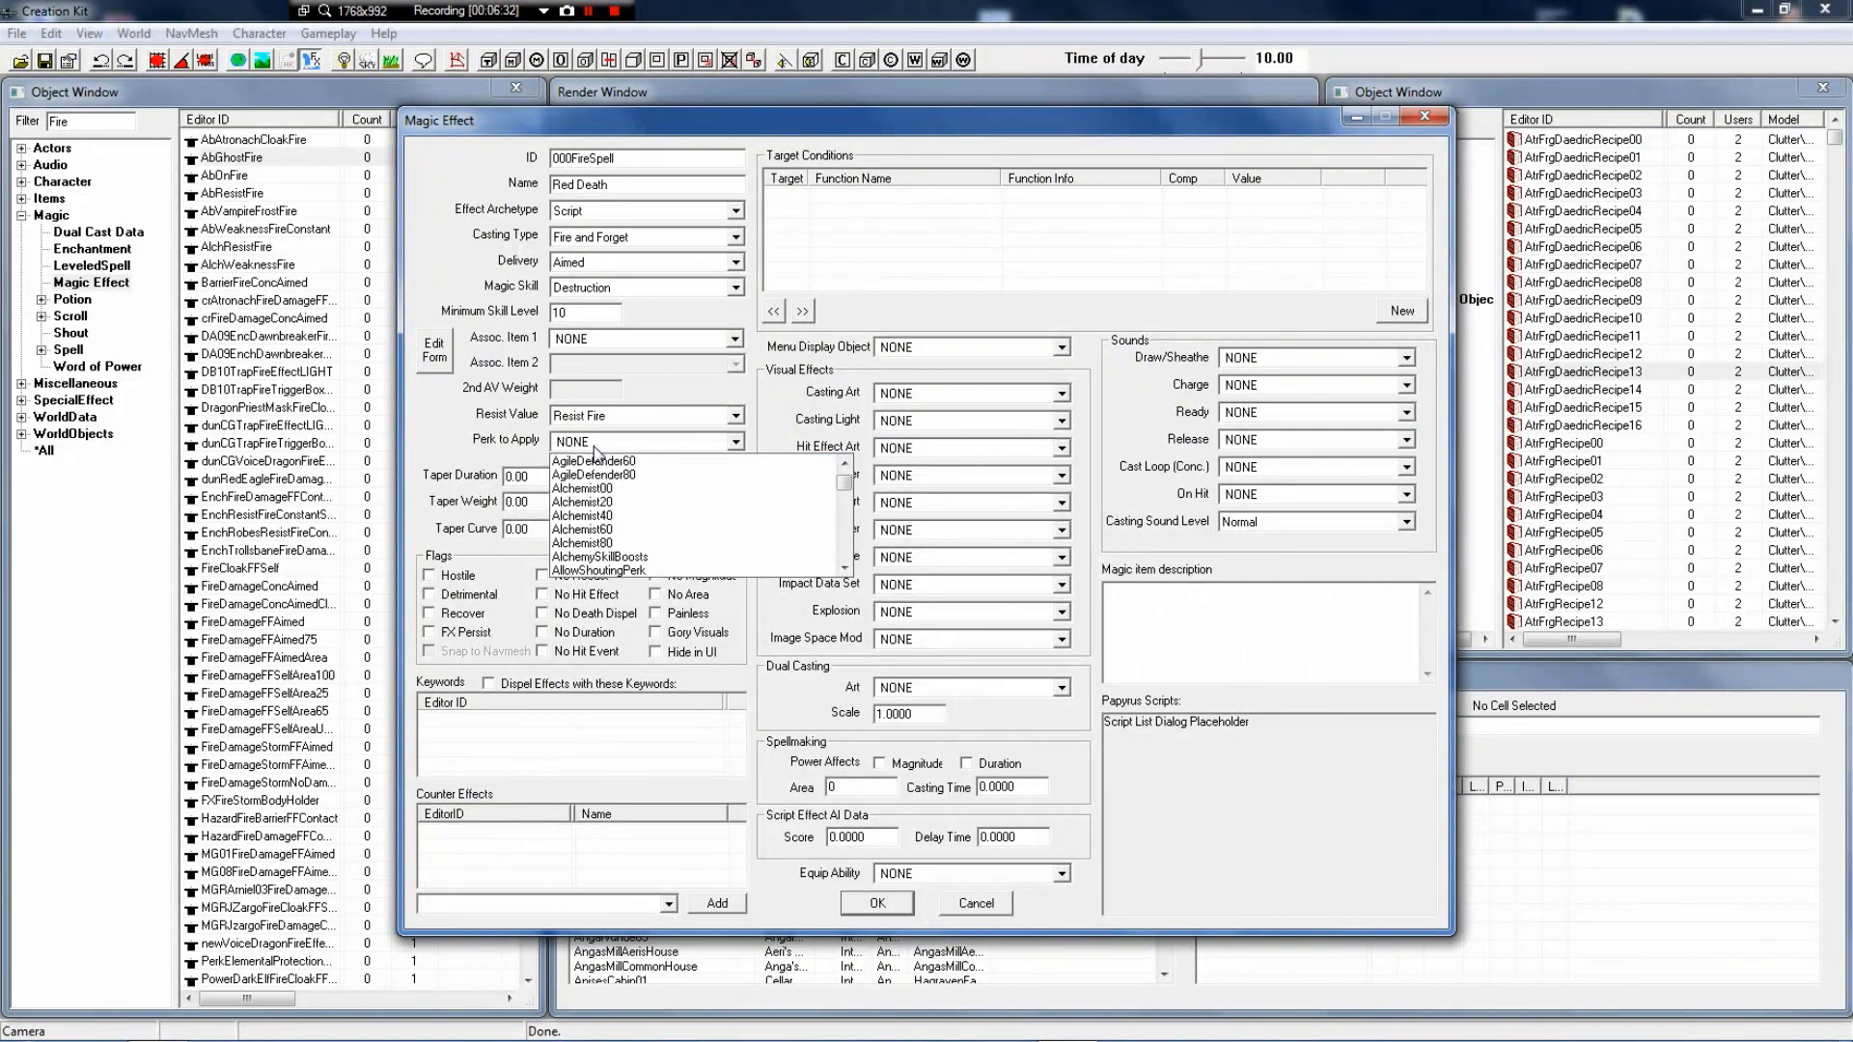
click(595, 460)
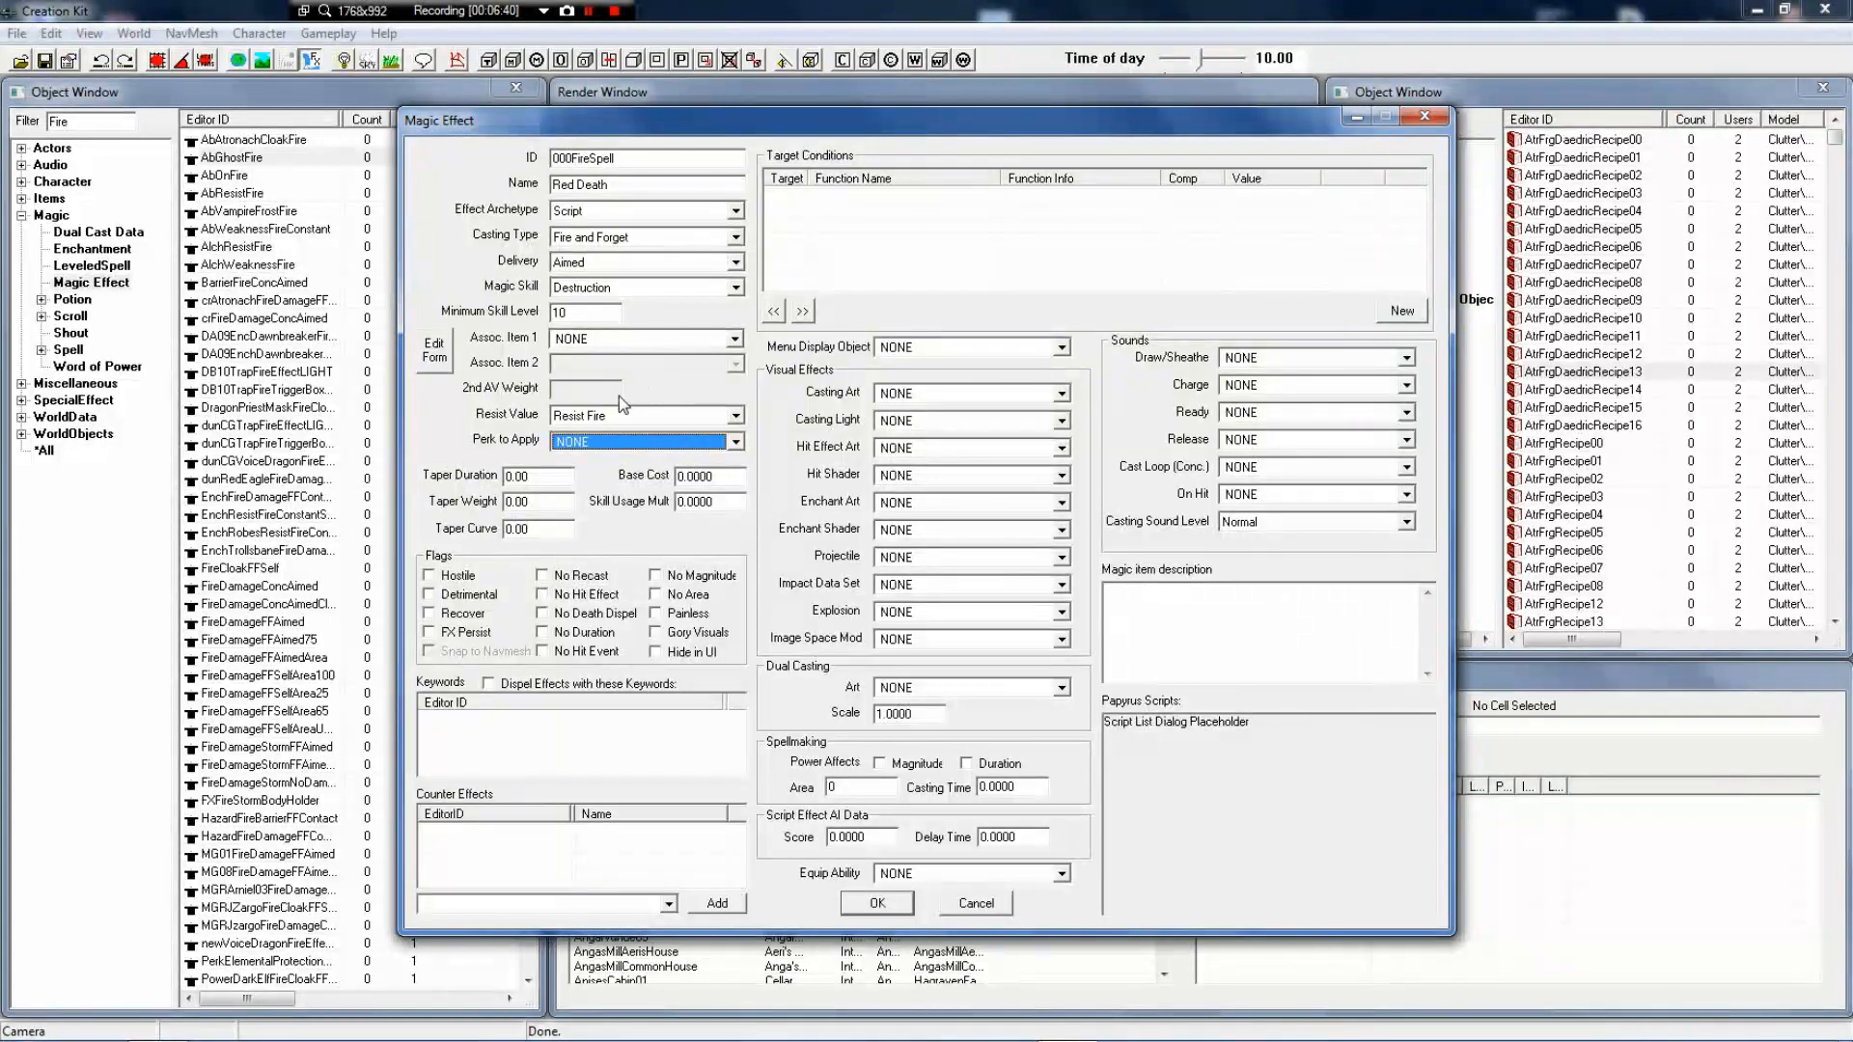
click(573, 444)
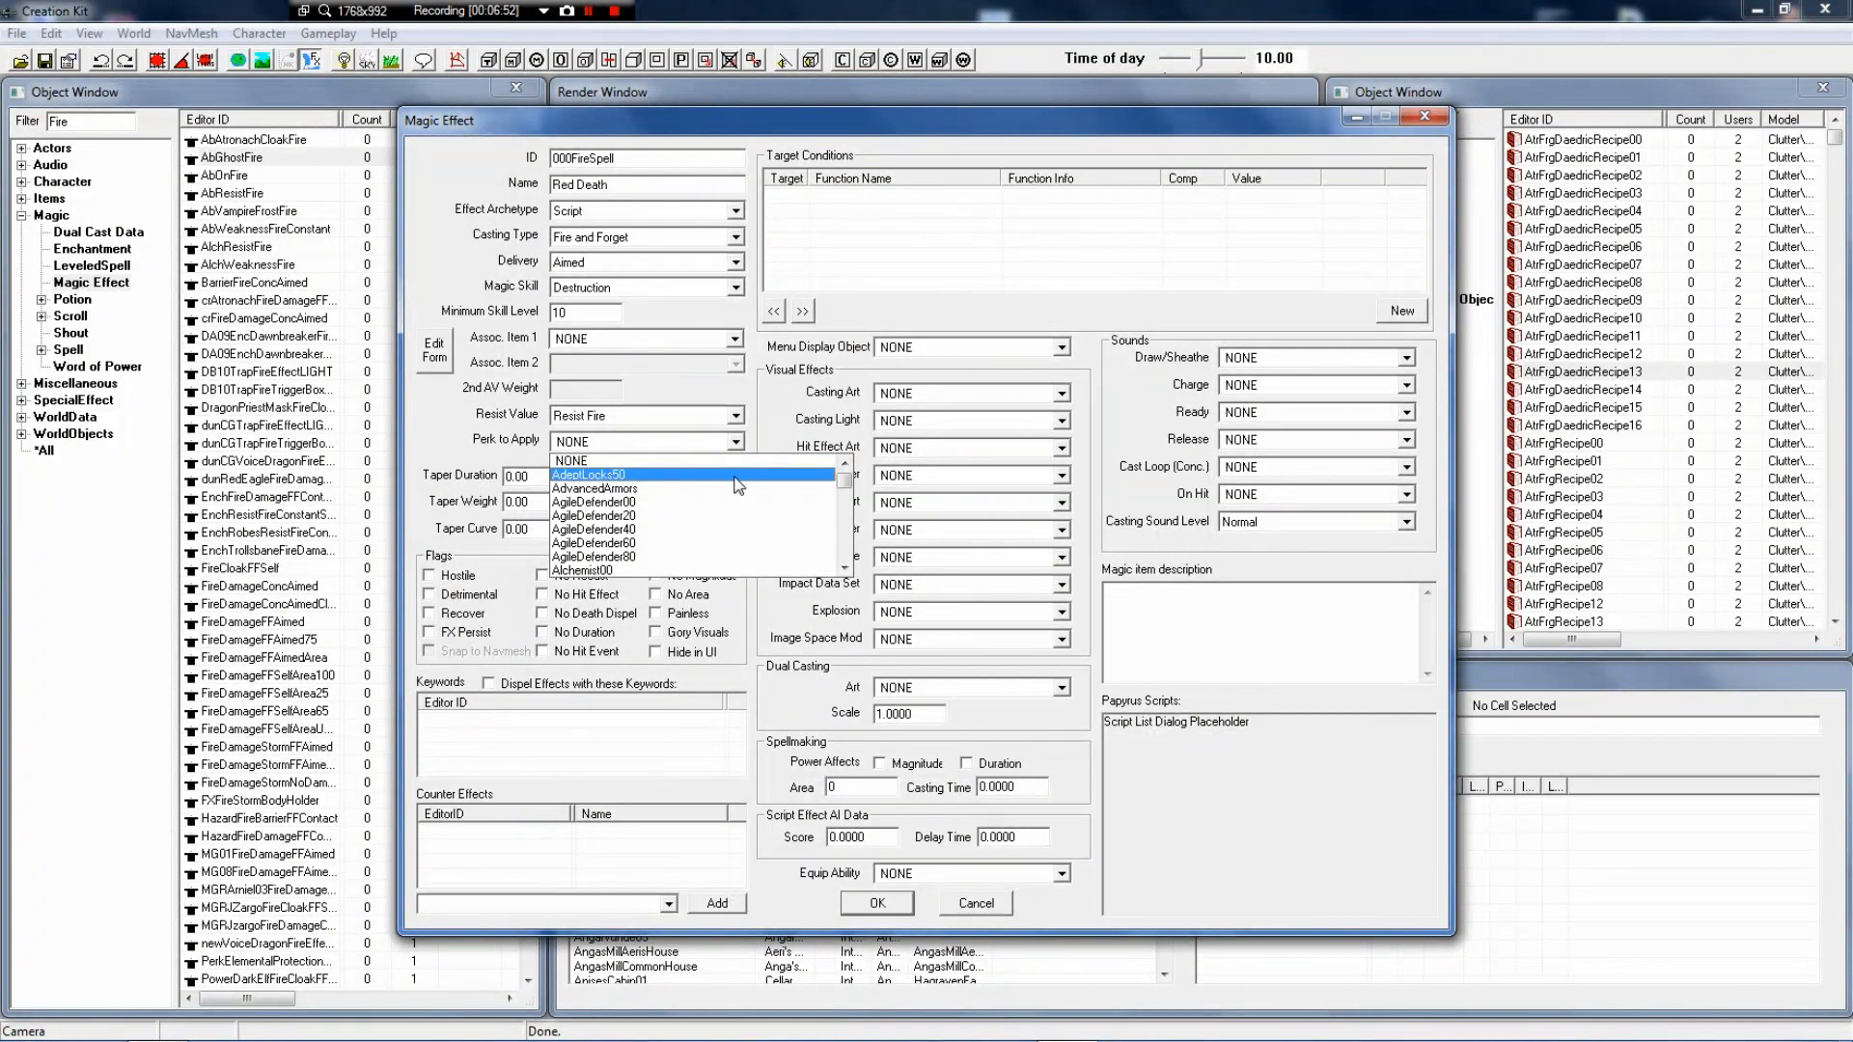
click(645, 460)
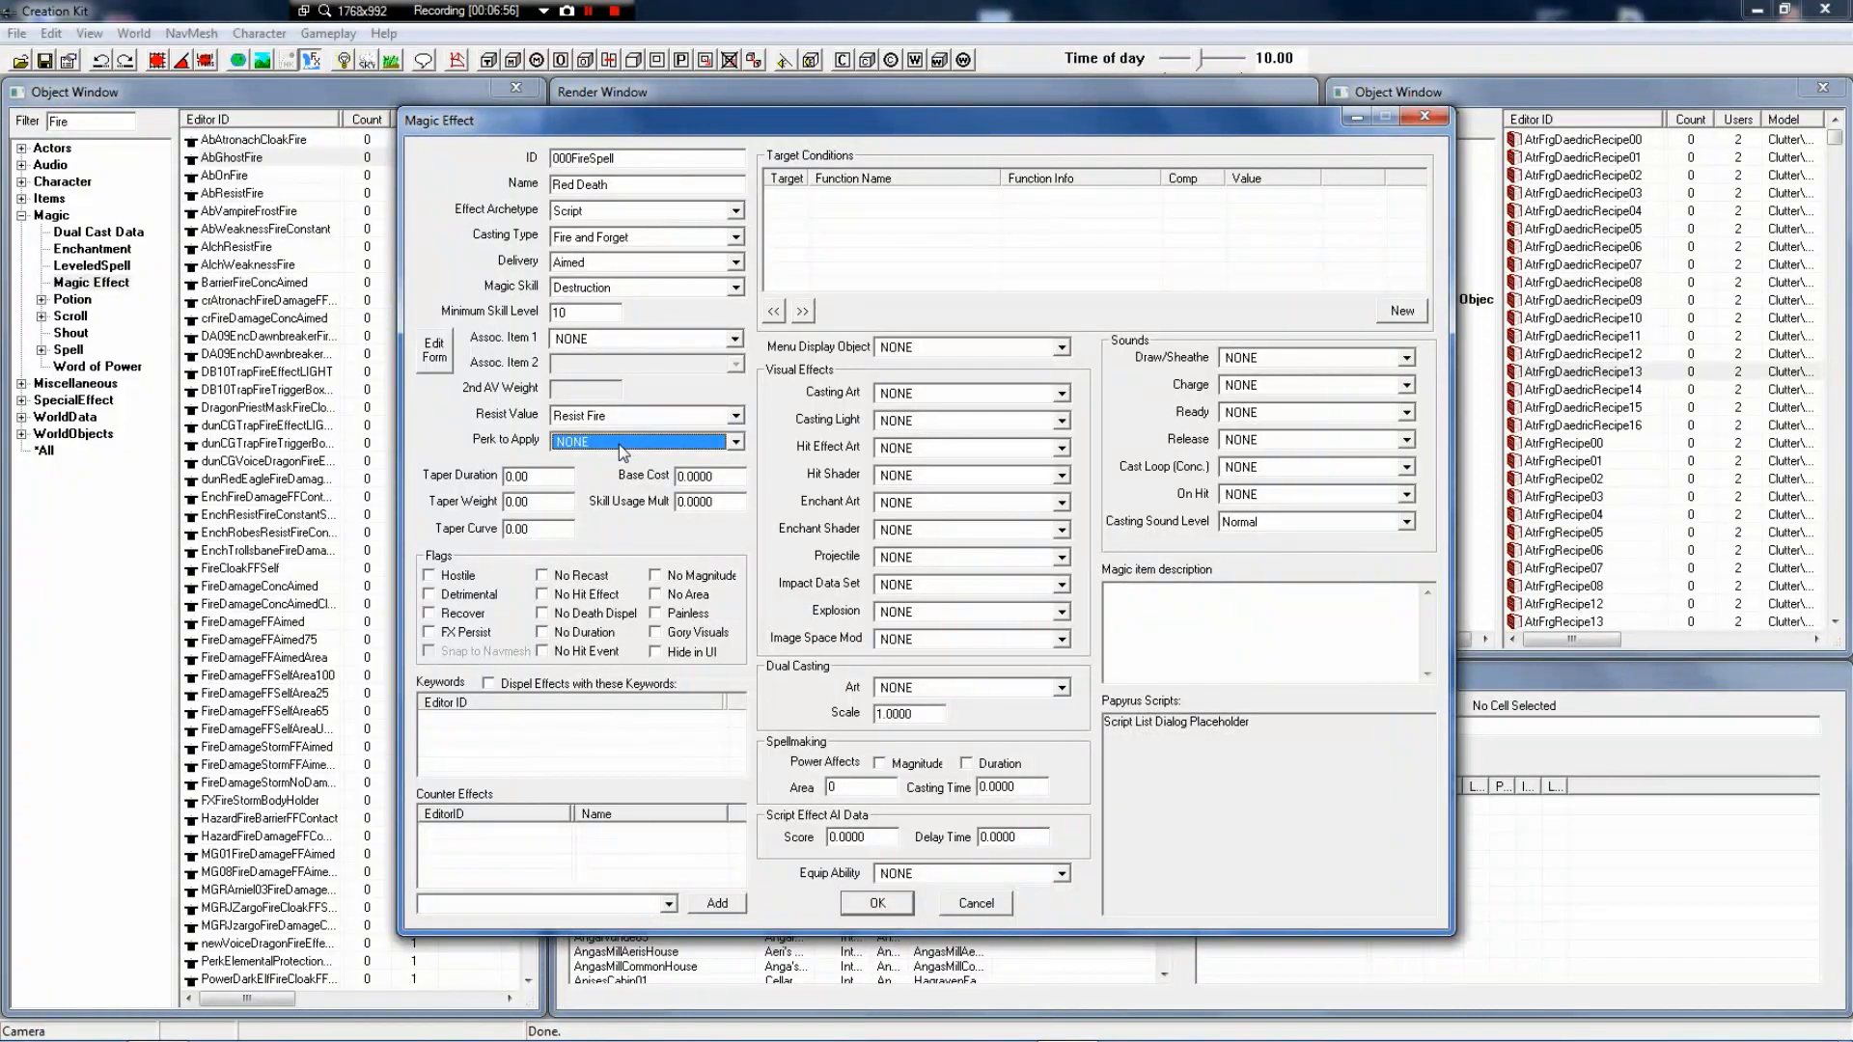
Set the magic effect's base cost to 10 and enable the No Duration and FX Persist flags
double_click(695, 475)
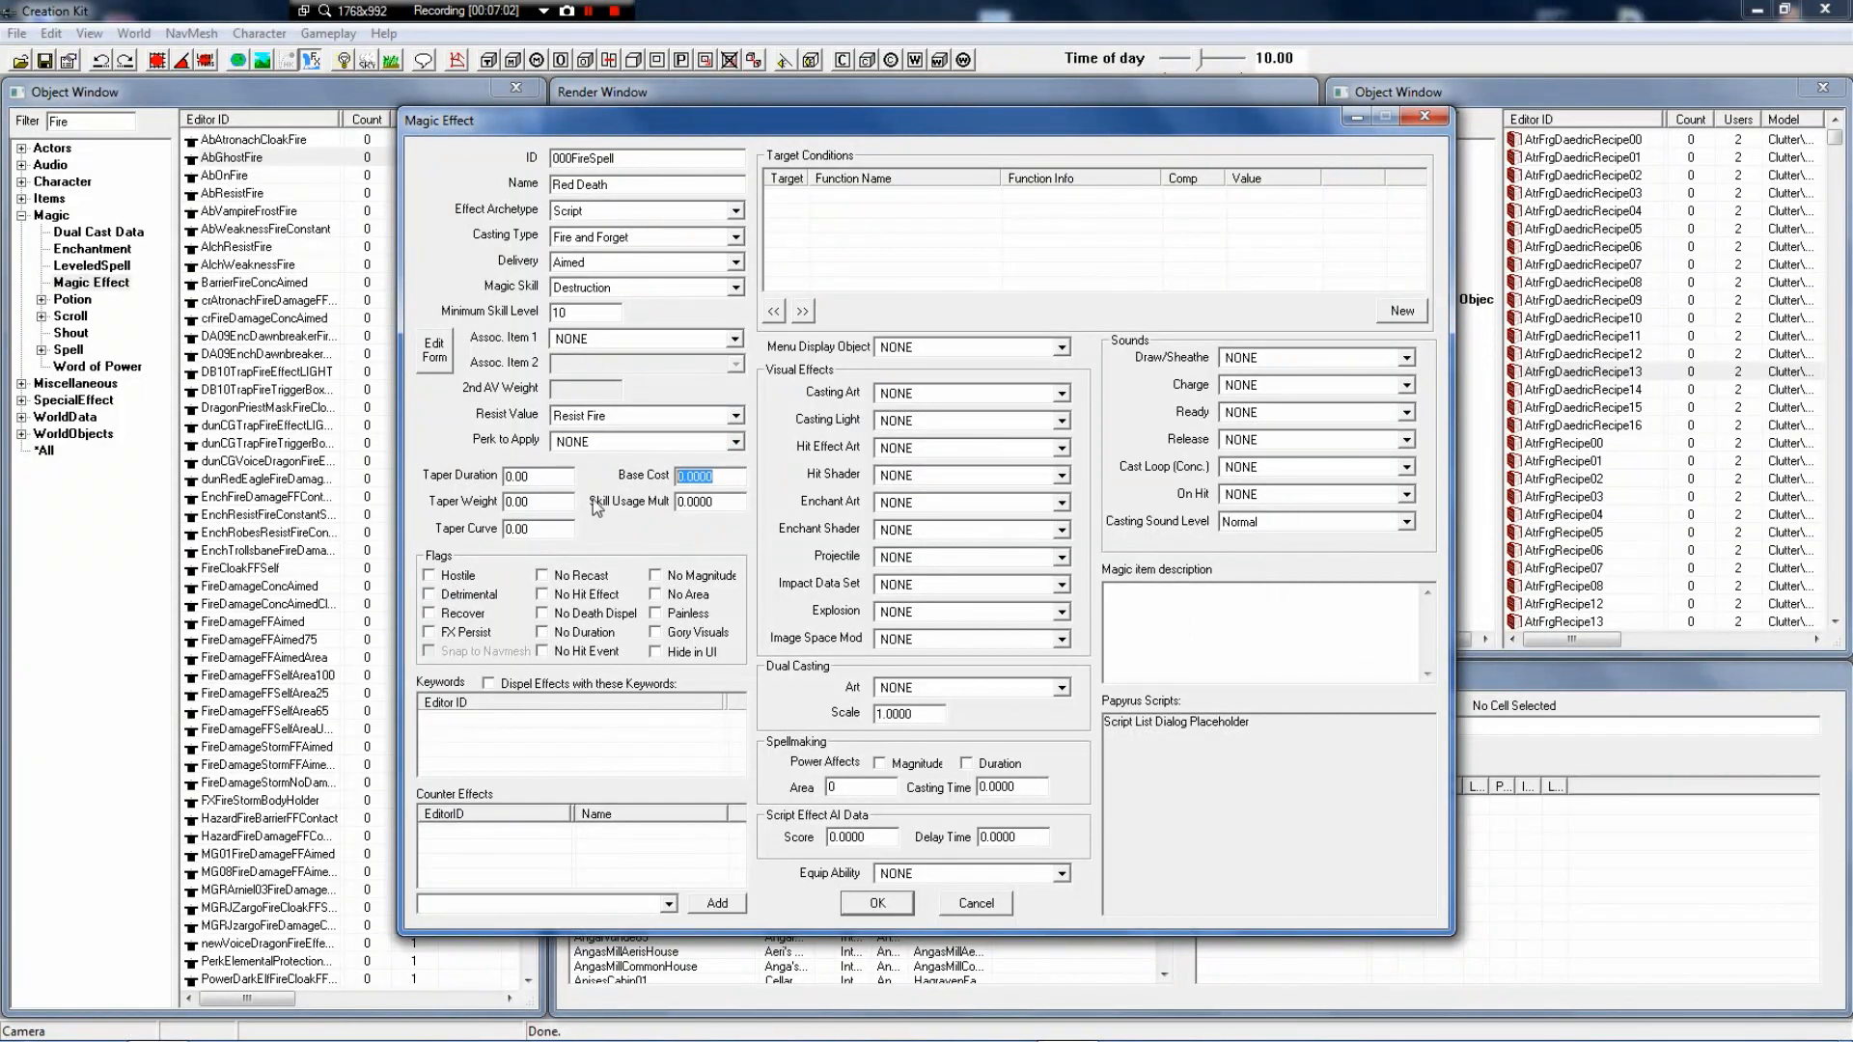
text(10)
click(542, 633)
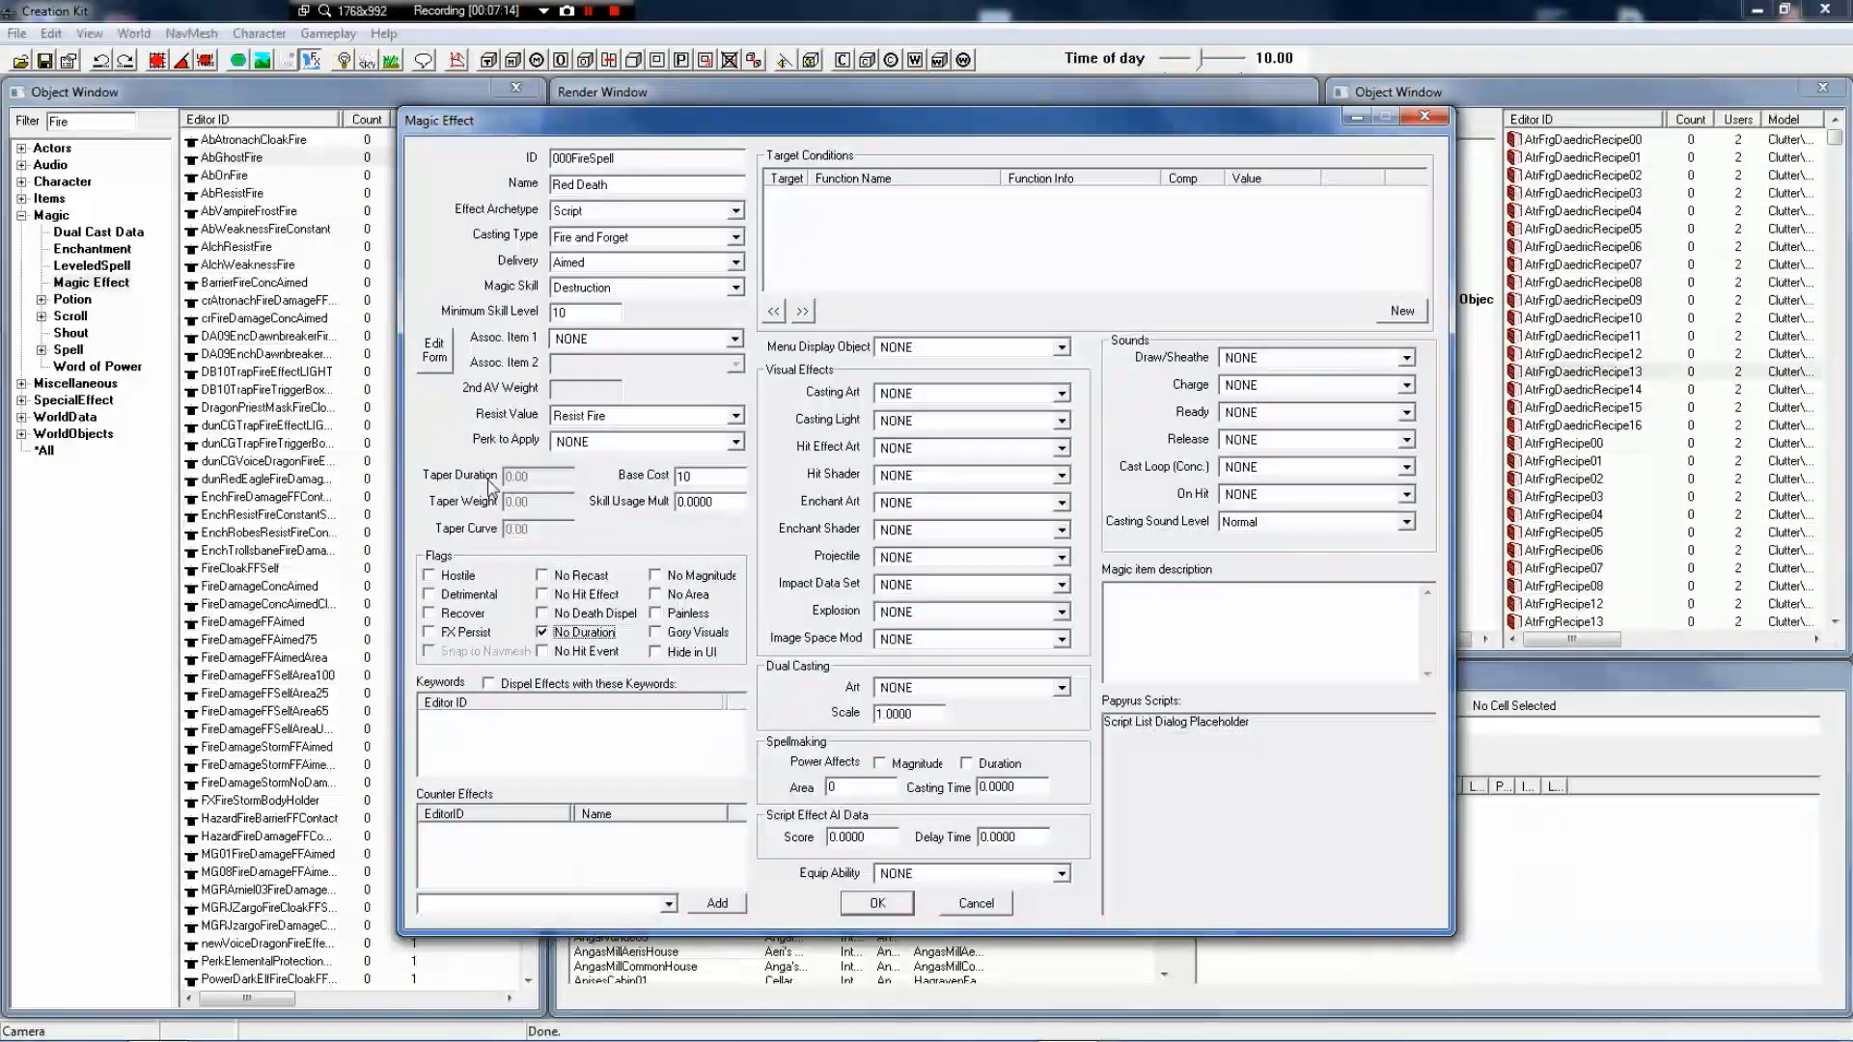
click(450, 632)
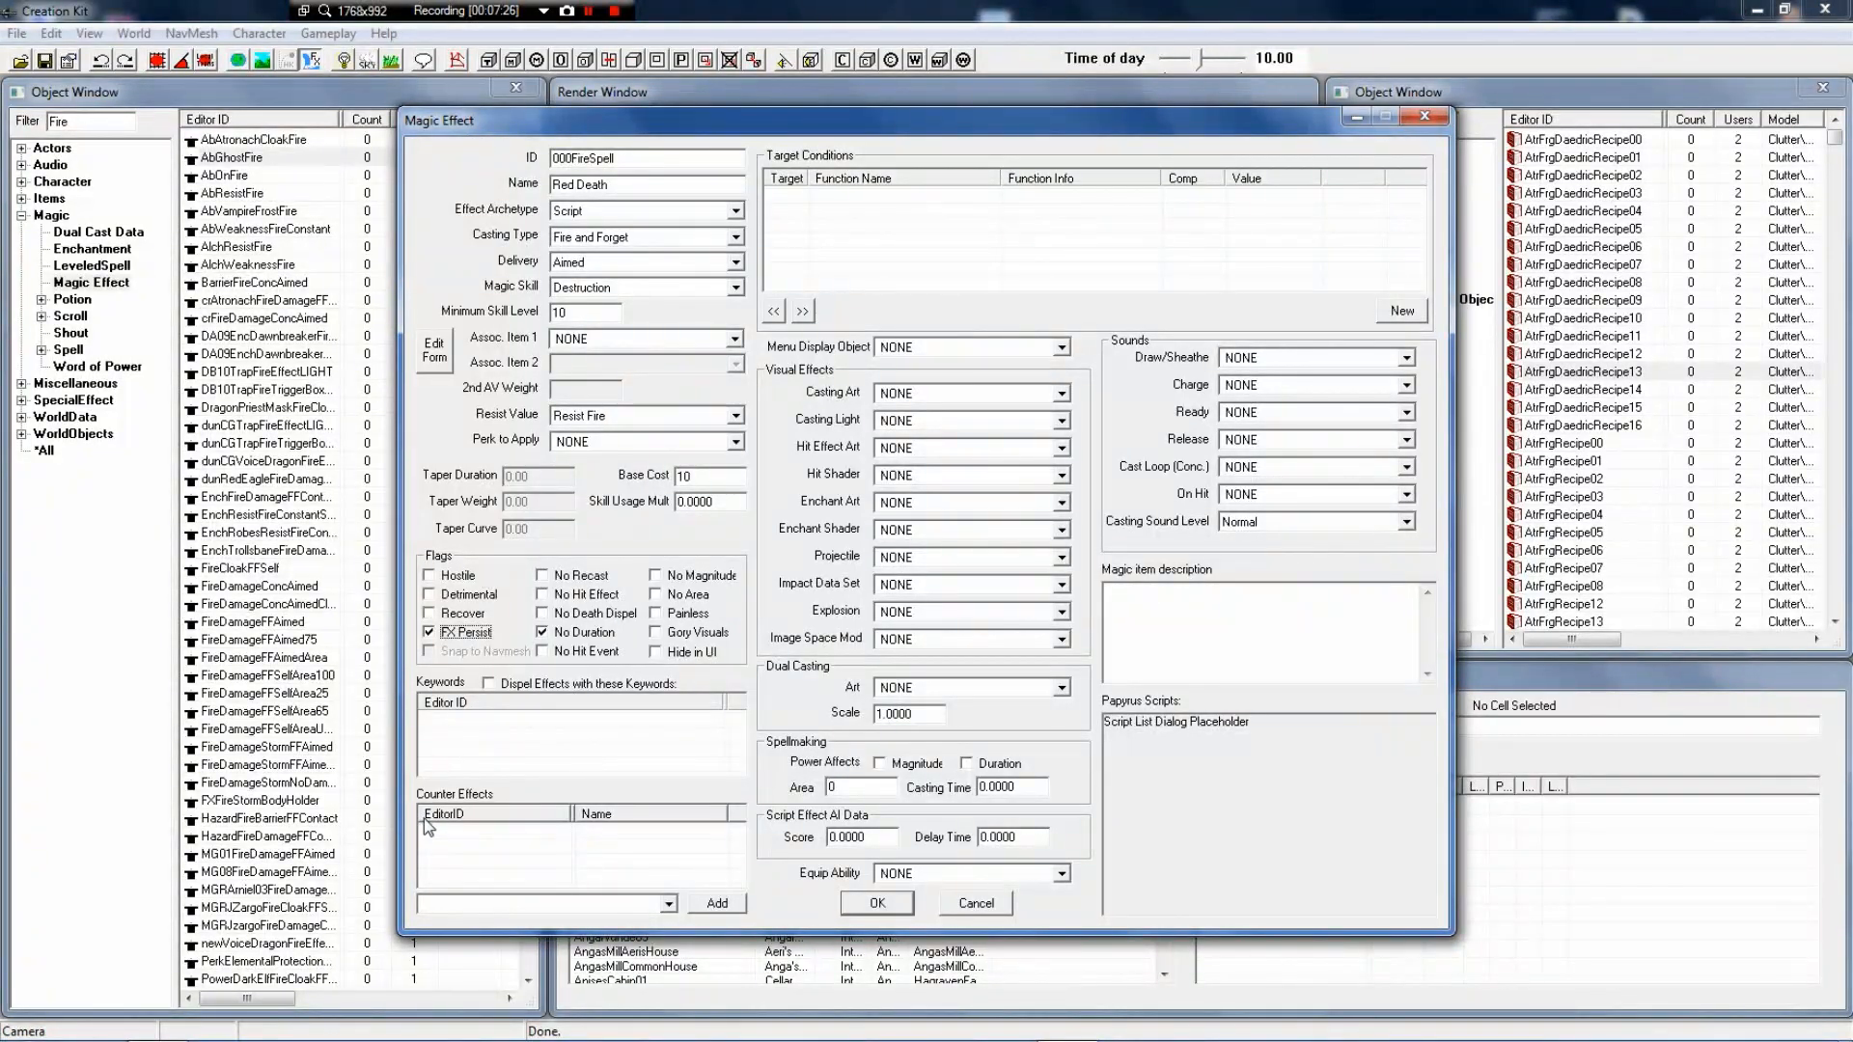
right_click(590, 721)
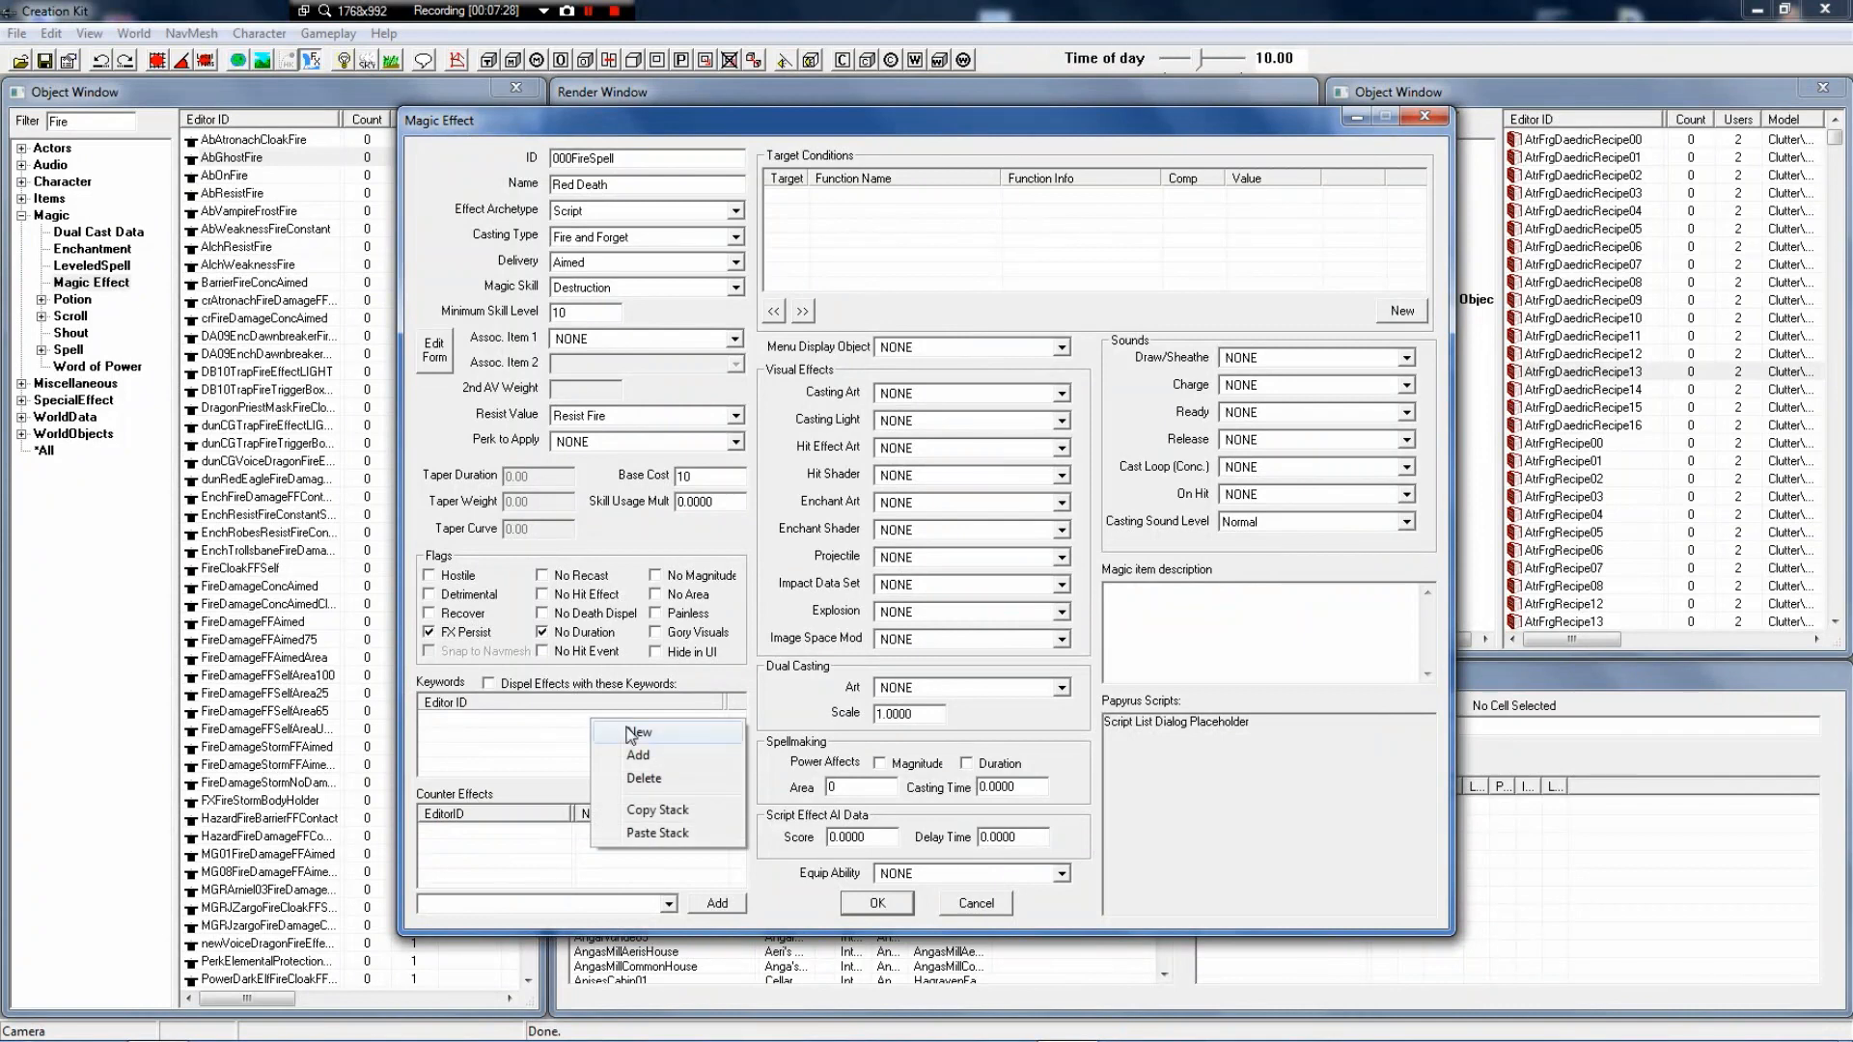
click(637, 732)
click(1065, 419)
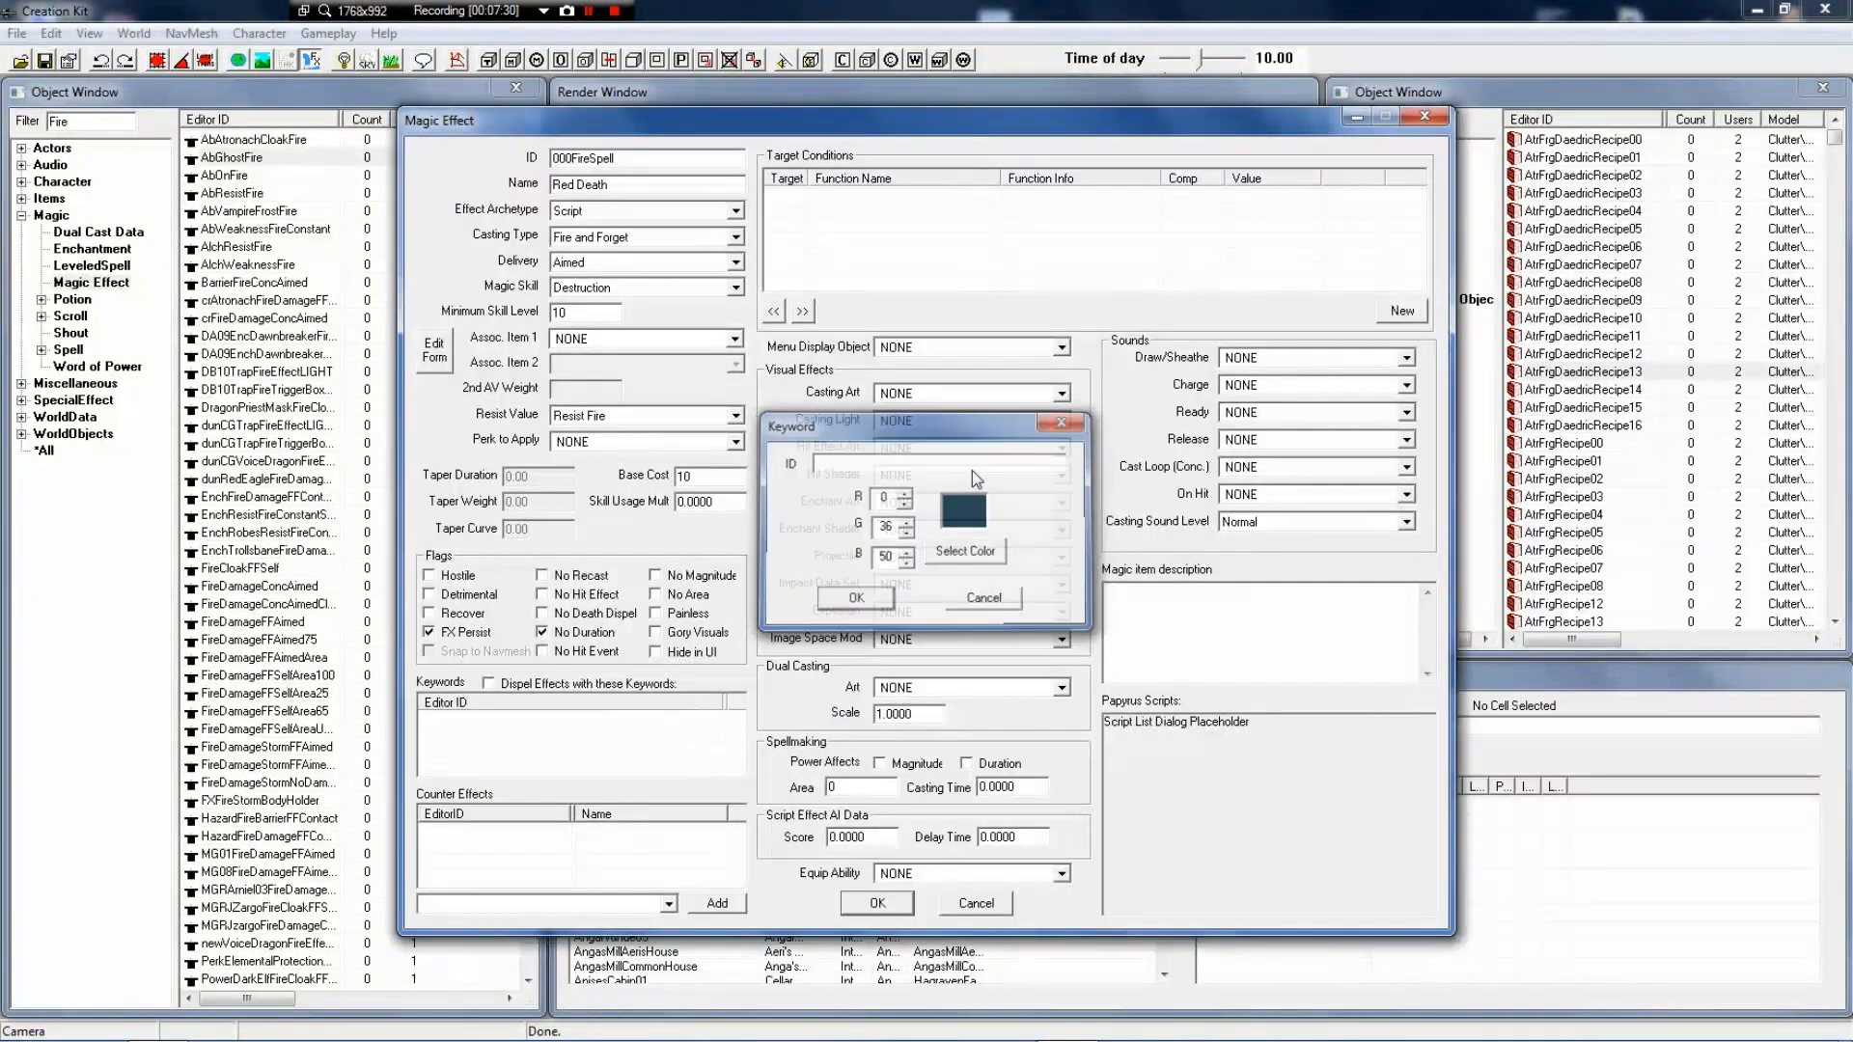
right_click(689, 716)
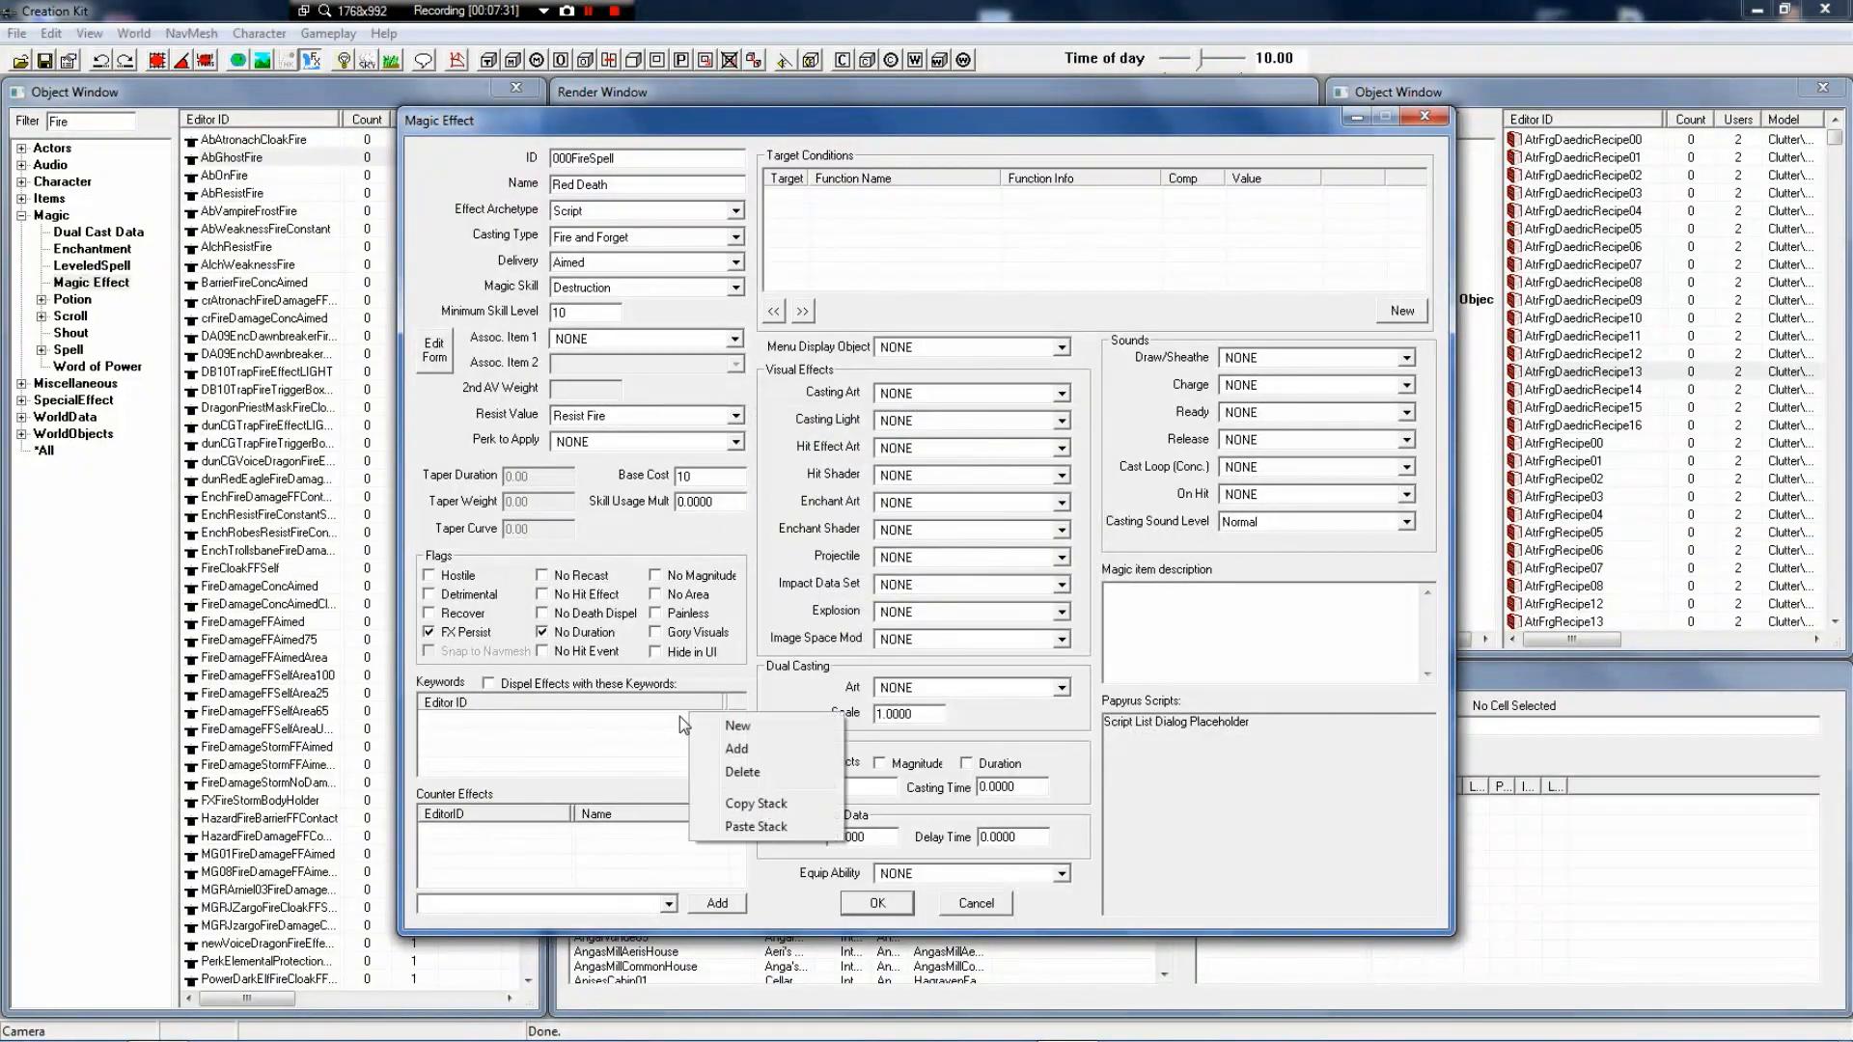
click(738, 749)
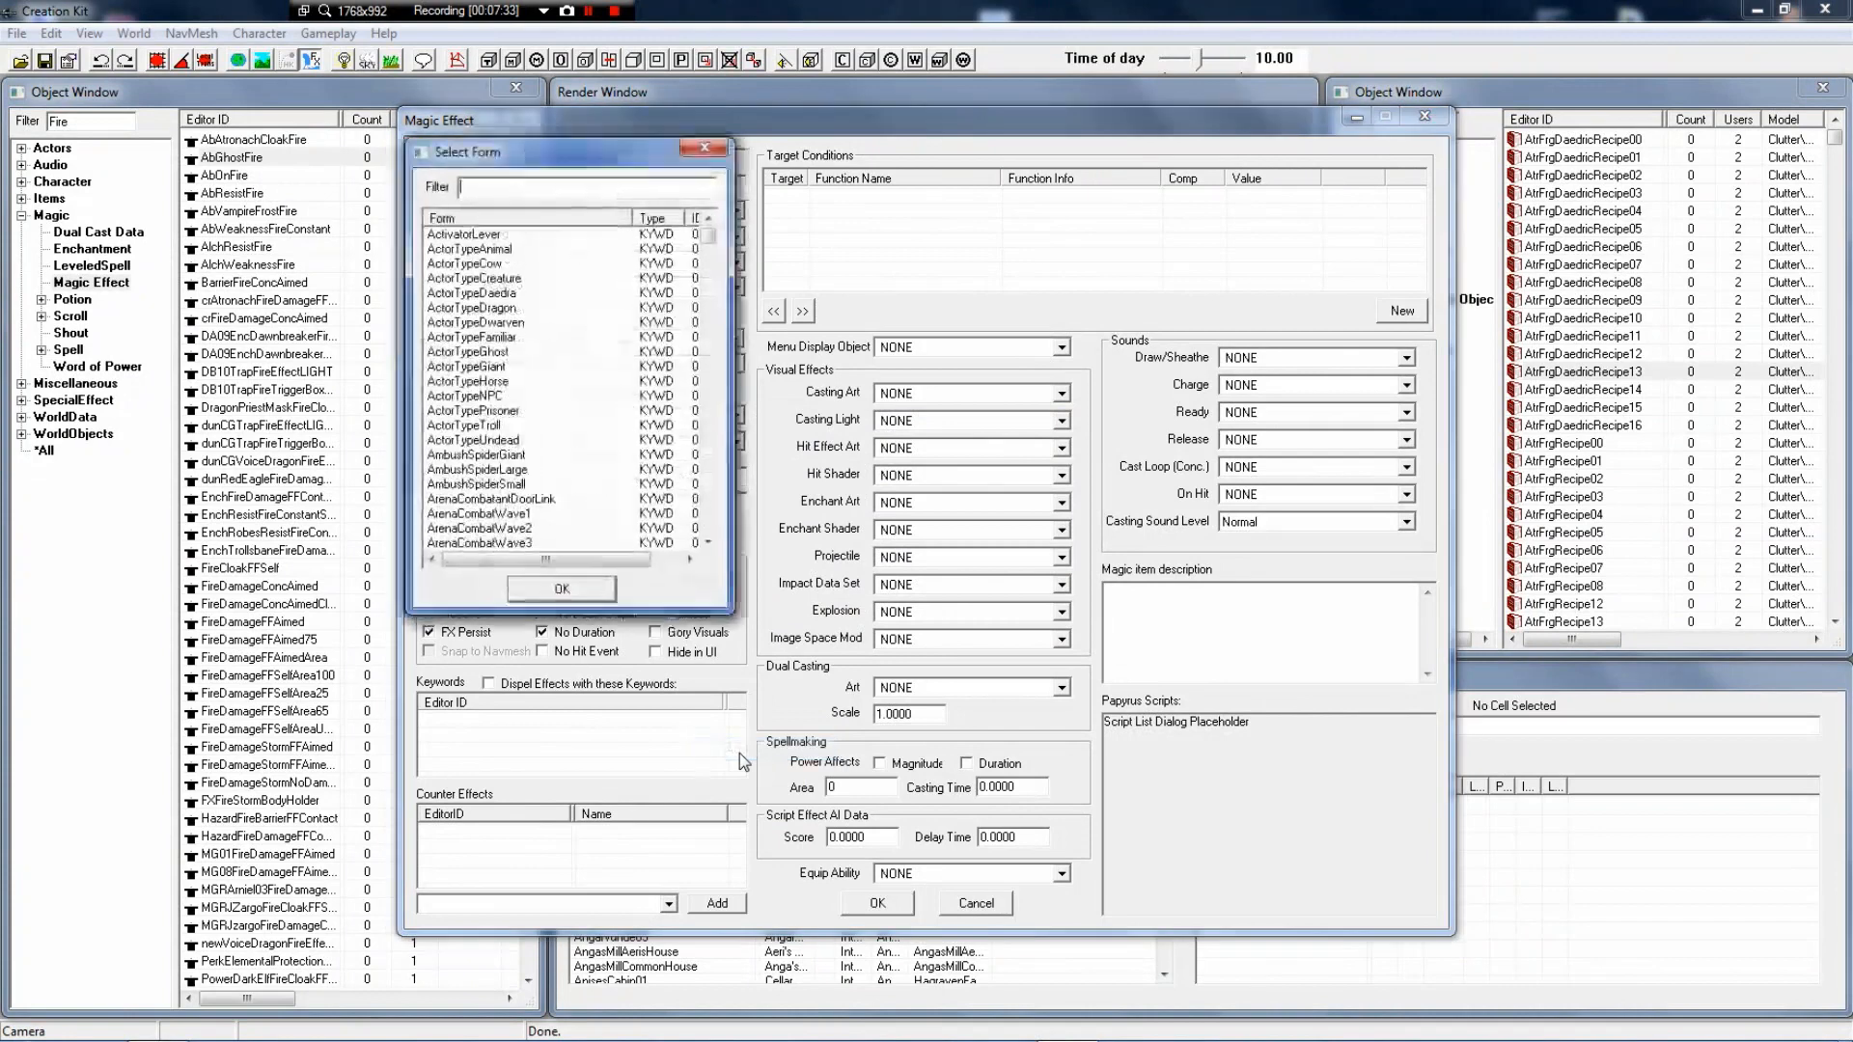
click(704, 146)
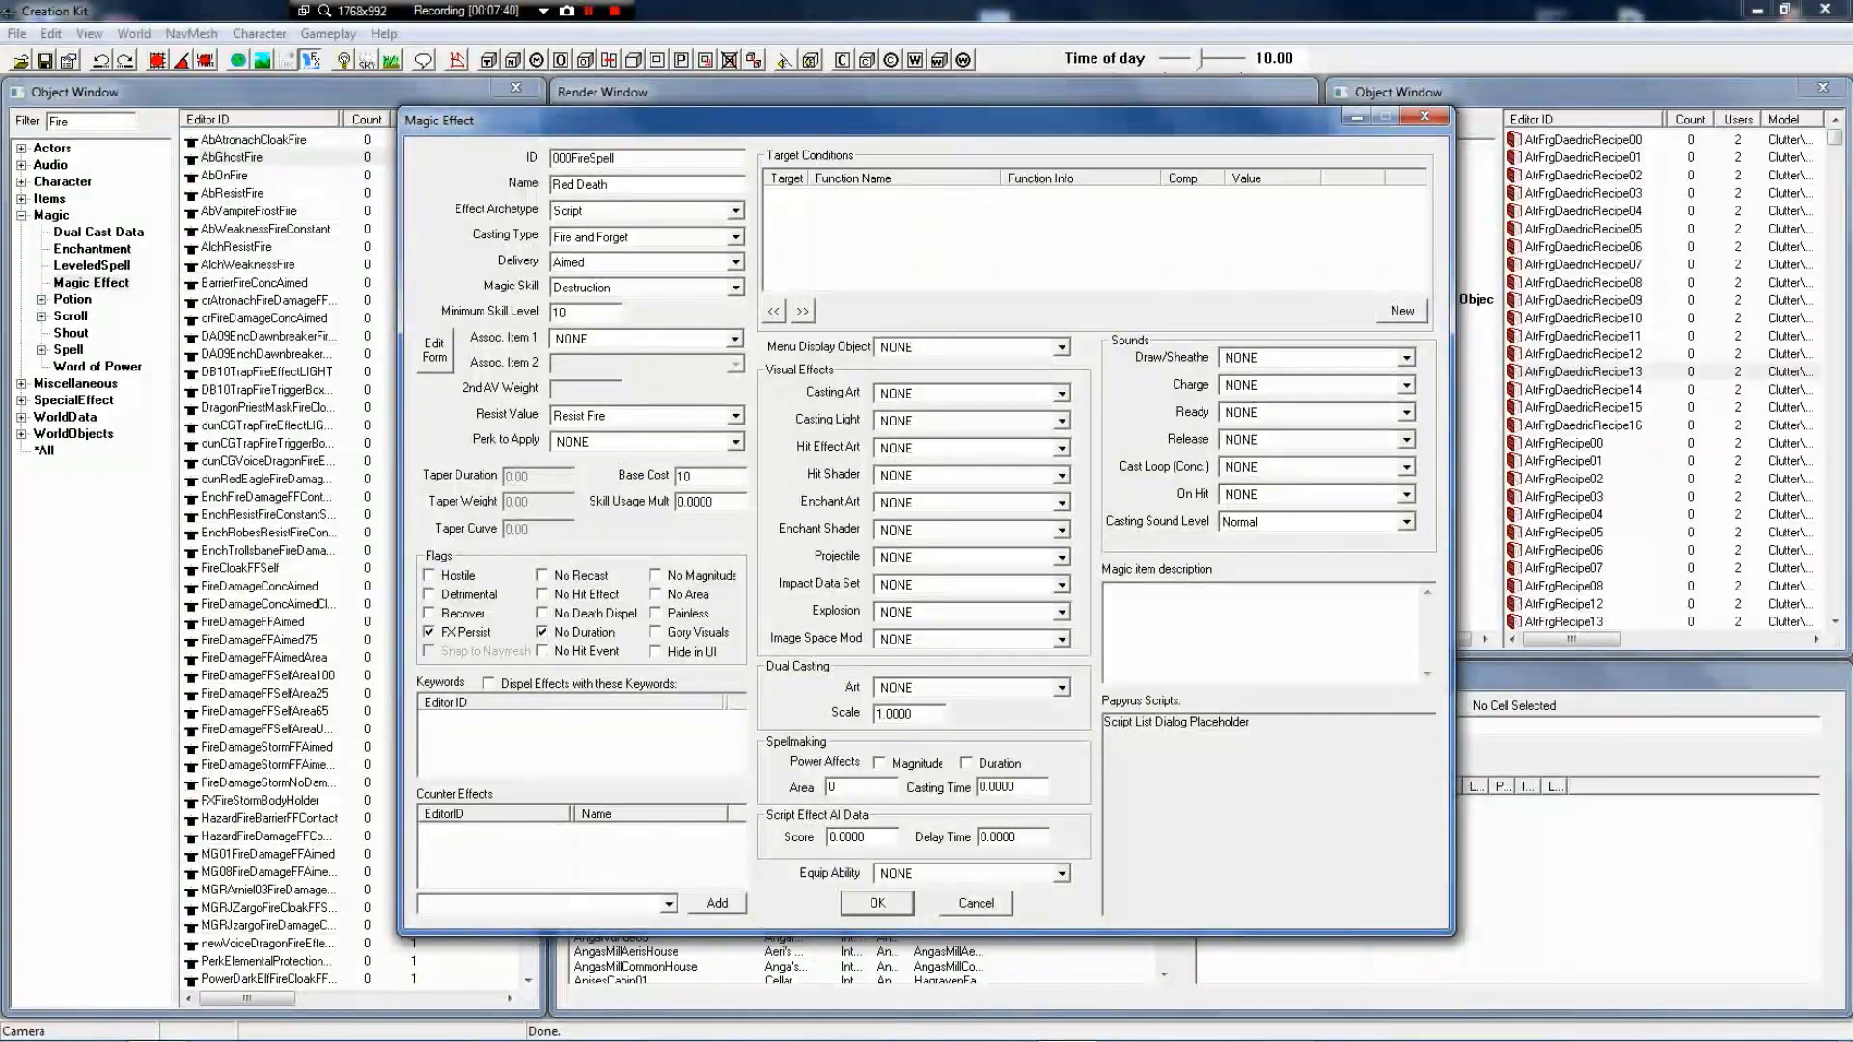
click(668, 904)
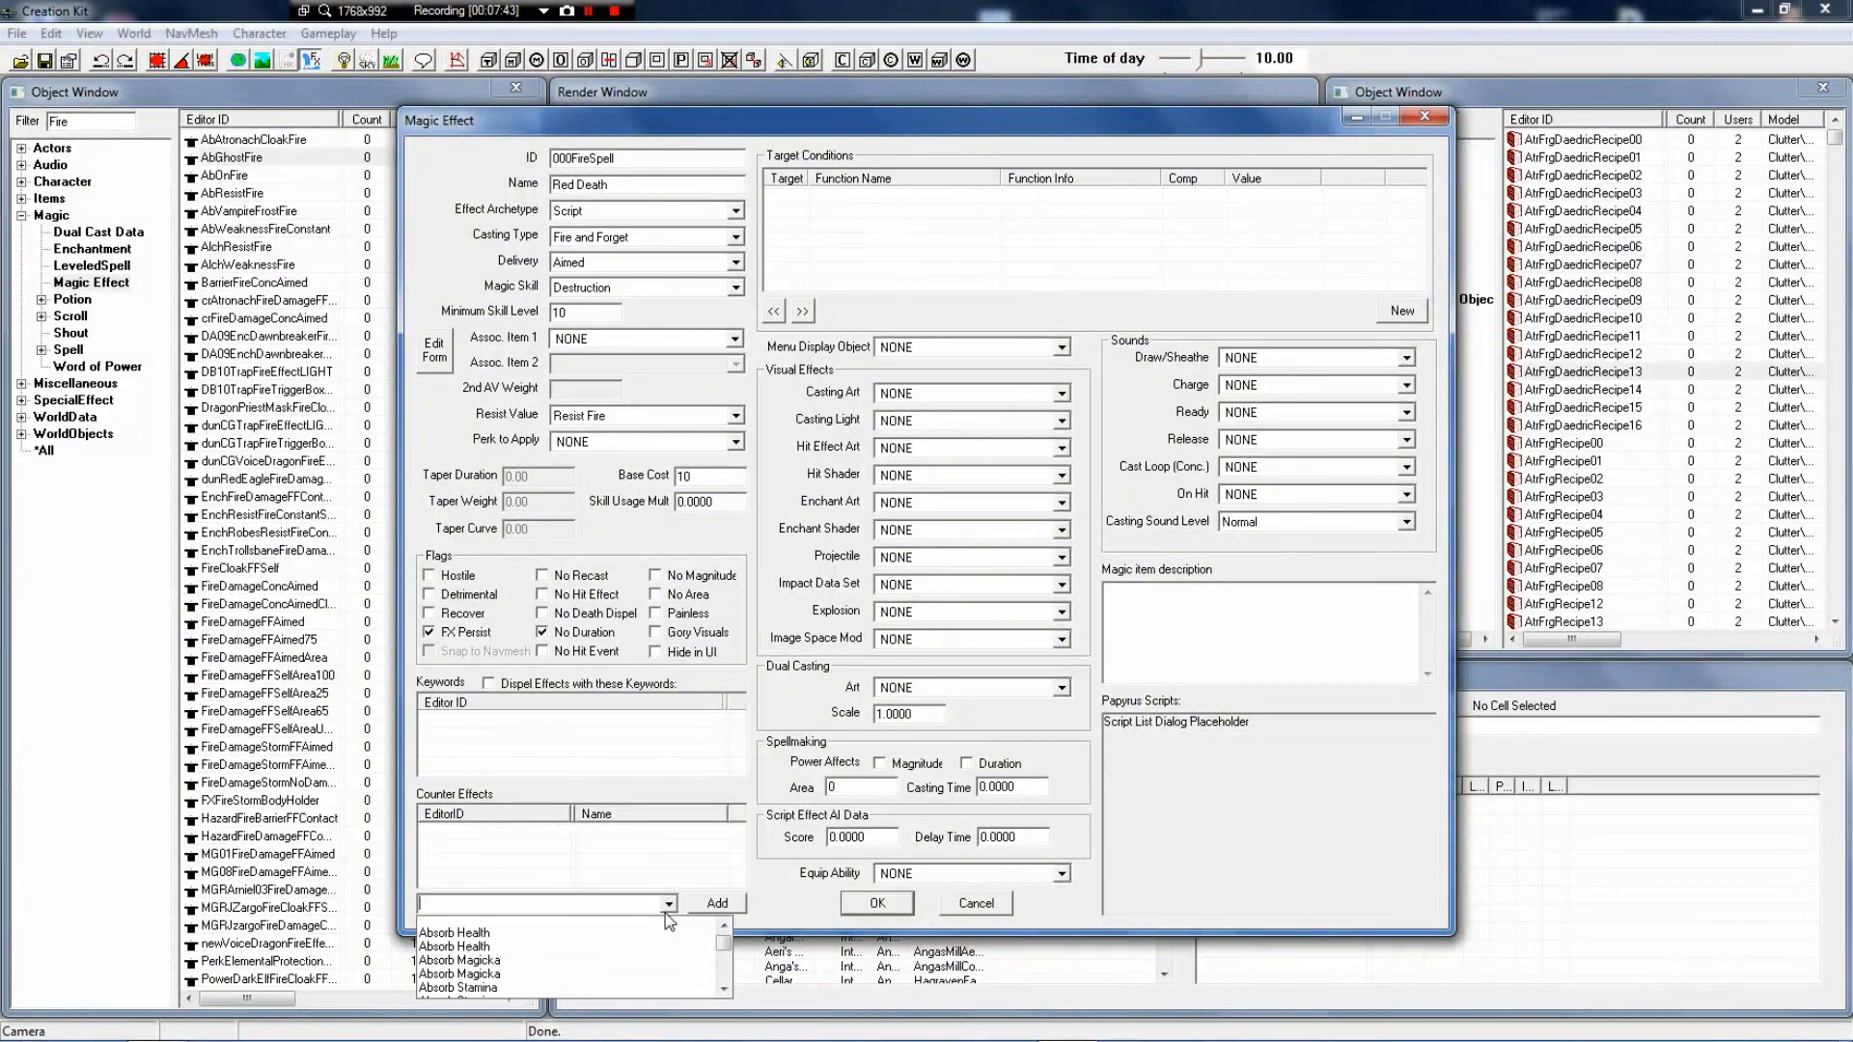
scroll(665, 913, up, 5)
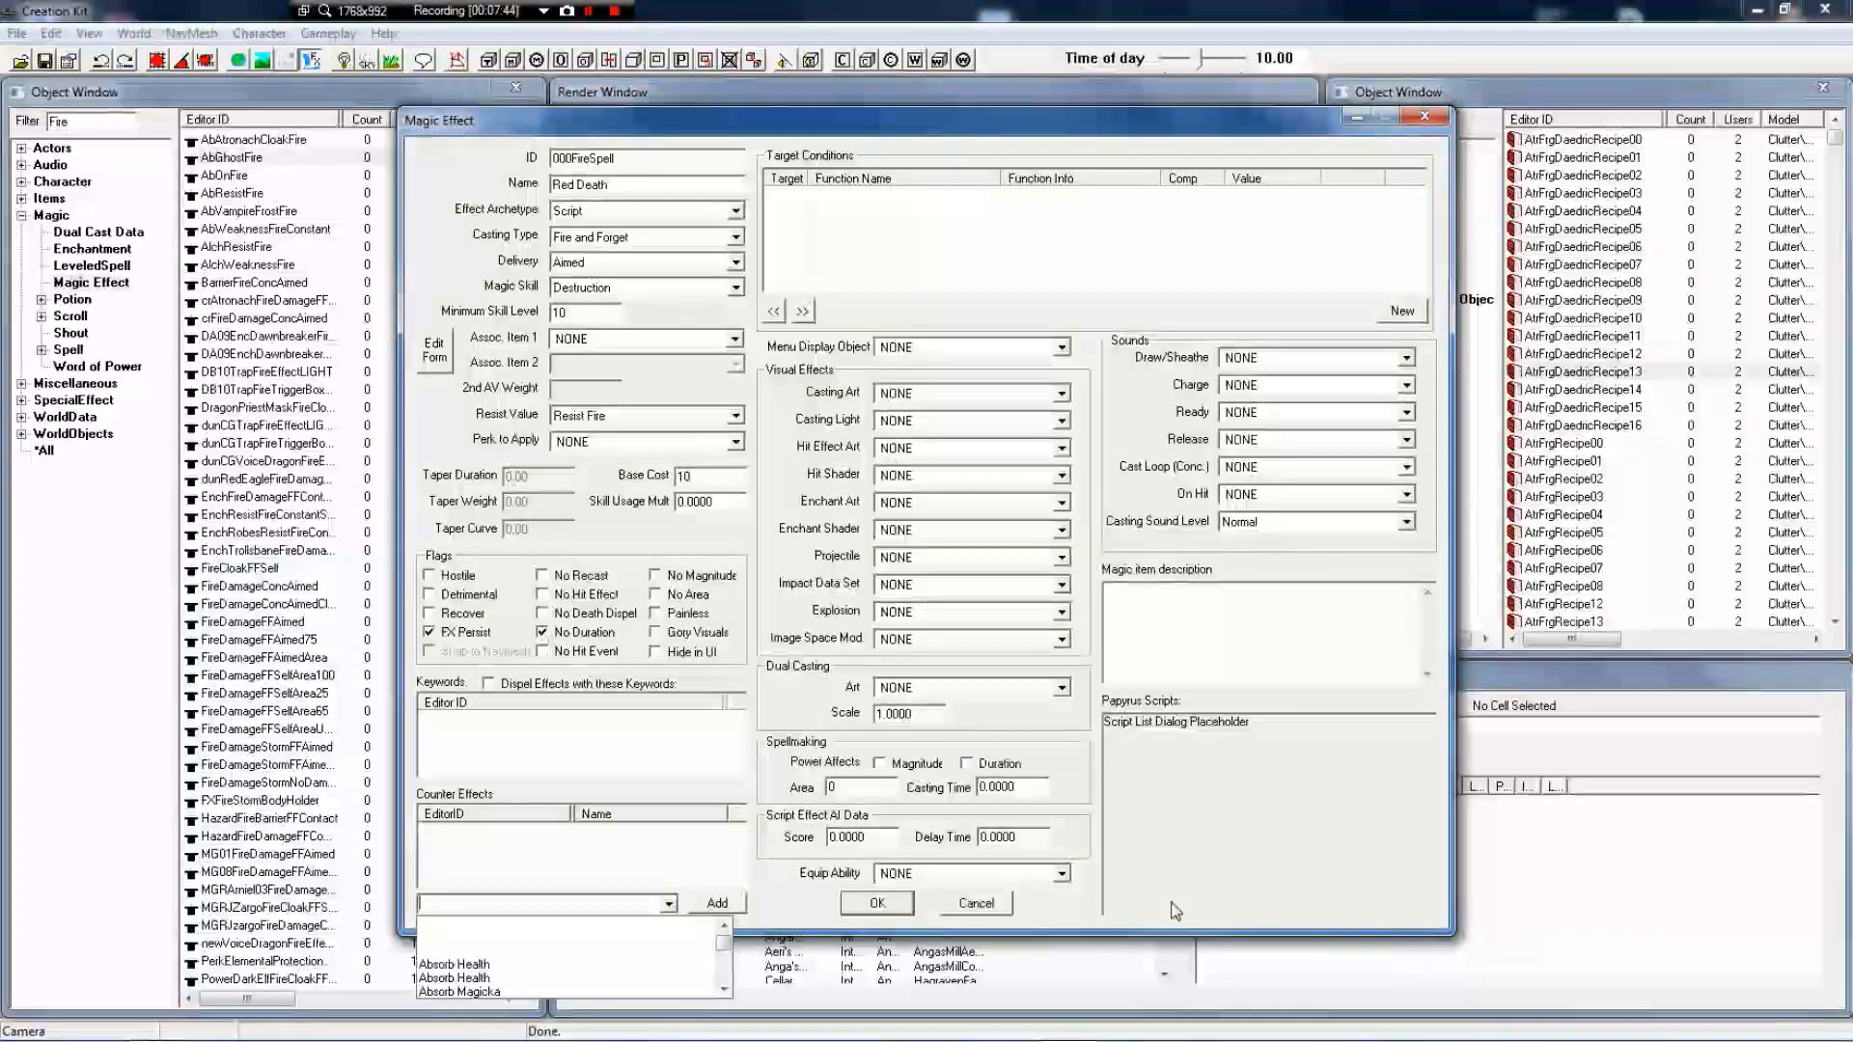
click(1162, 834)
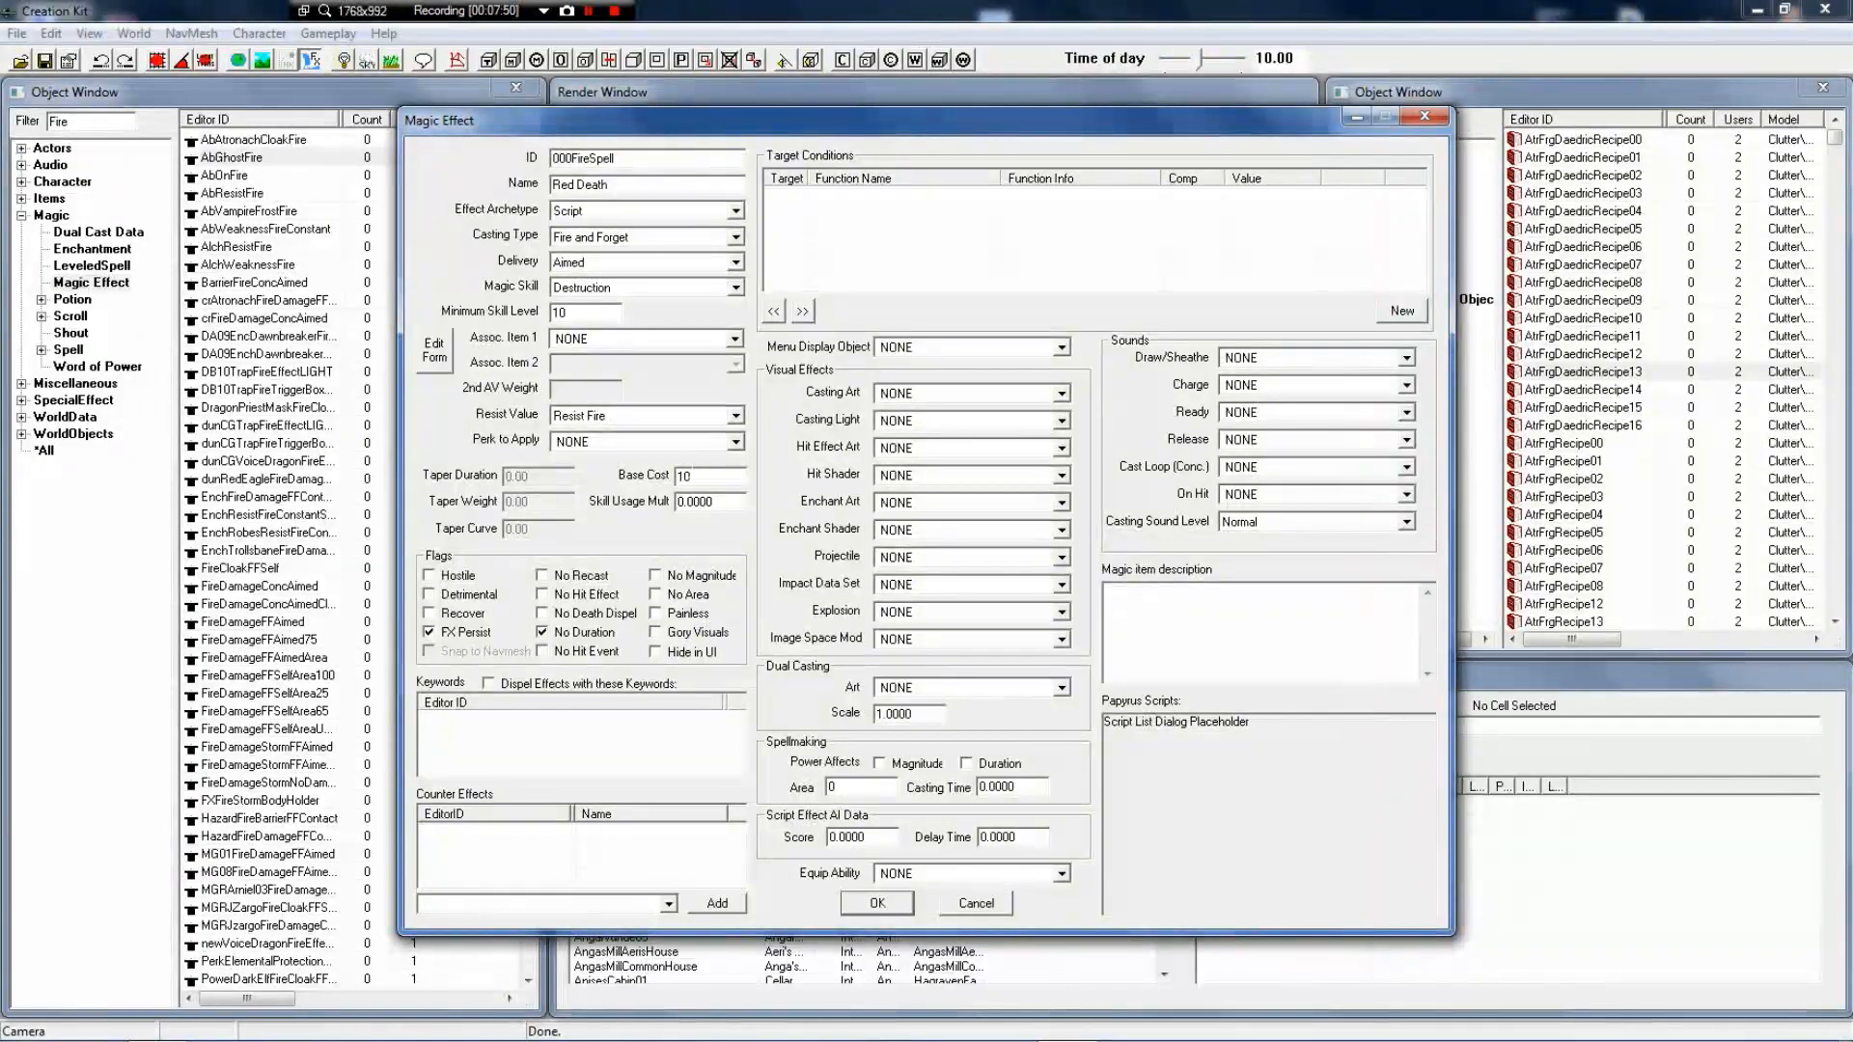
Set the spellmaking area to 50 and keep NONE as the equip ability
drag(688, 476, 679, 478)
click(675, 596)
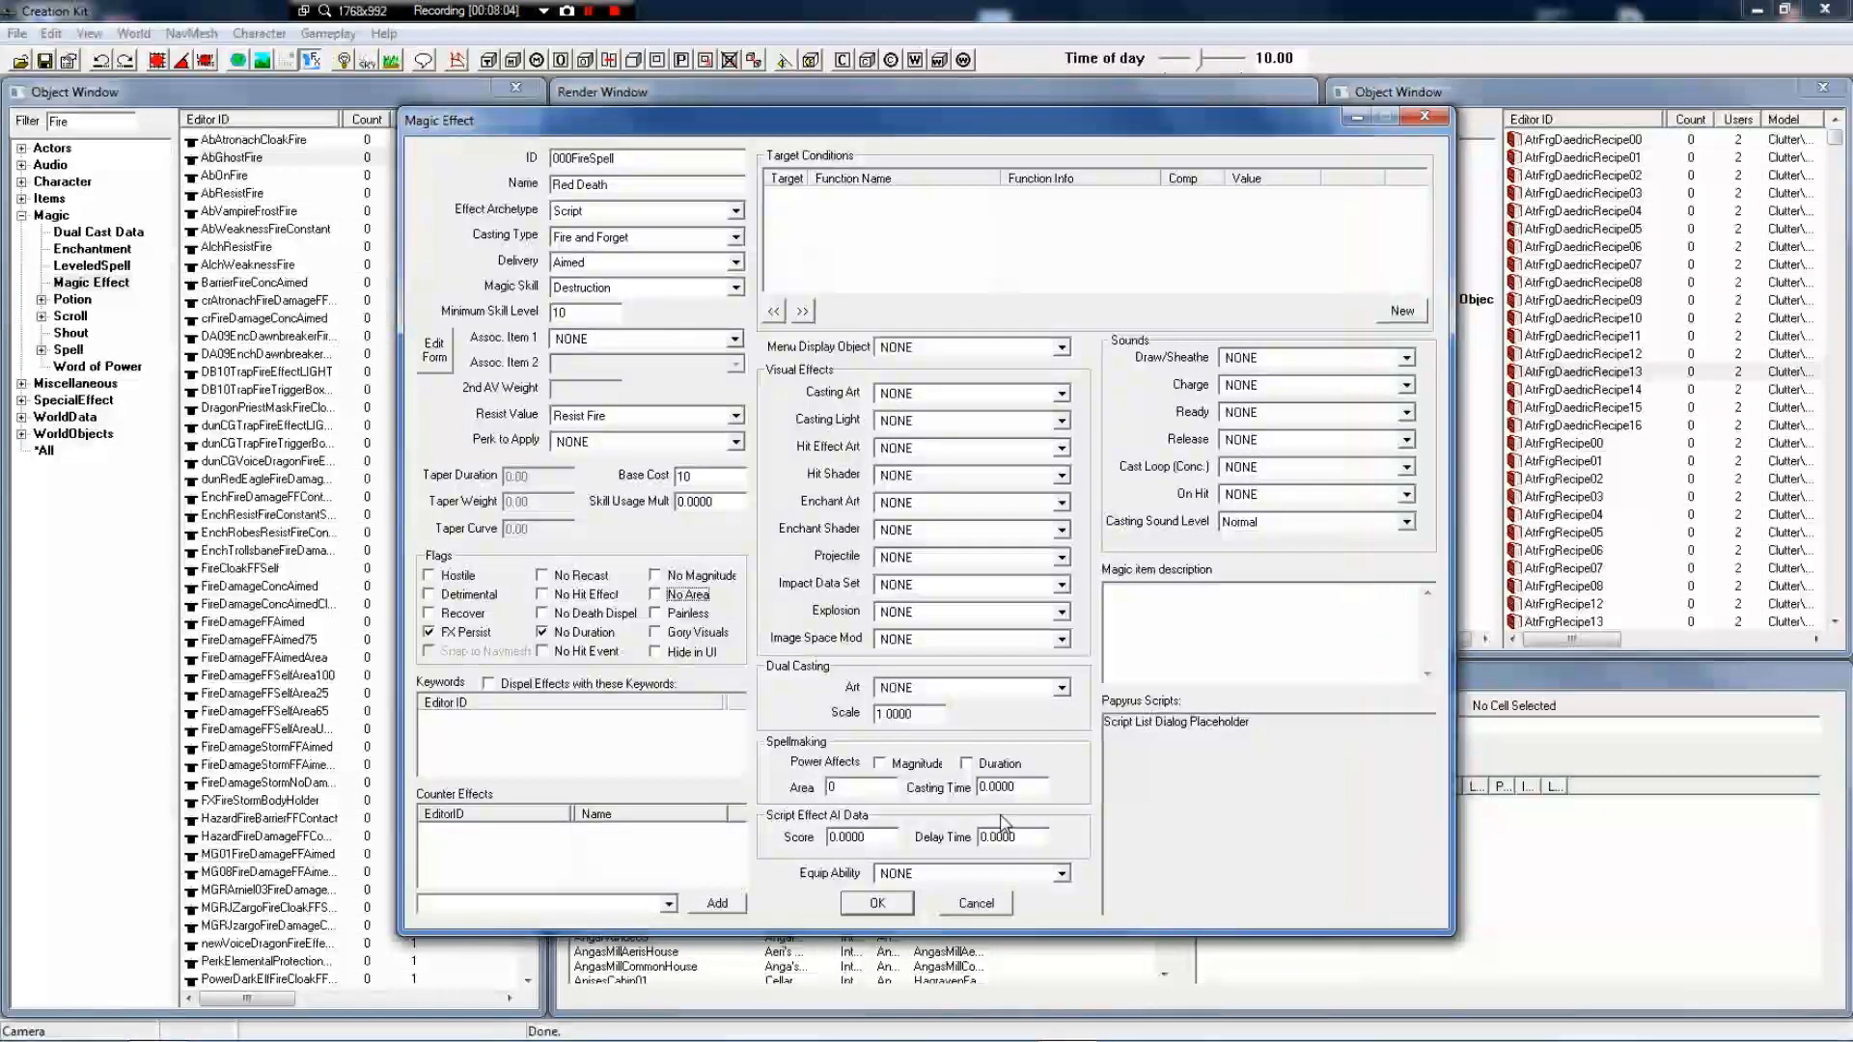
click(832, 788)
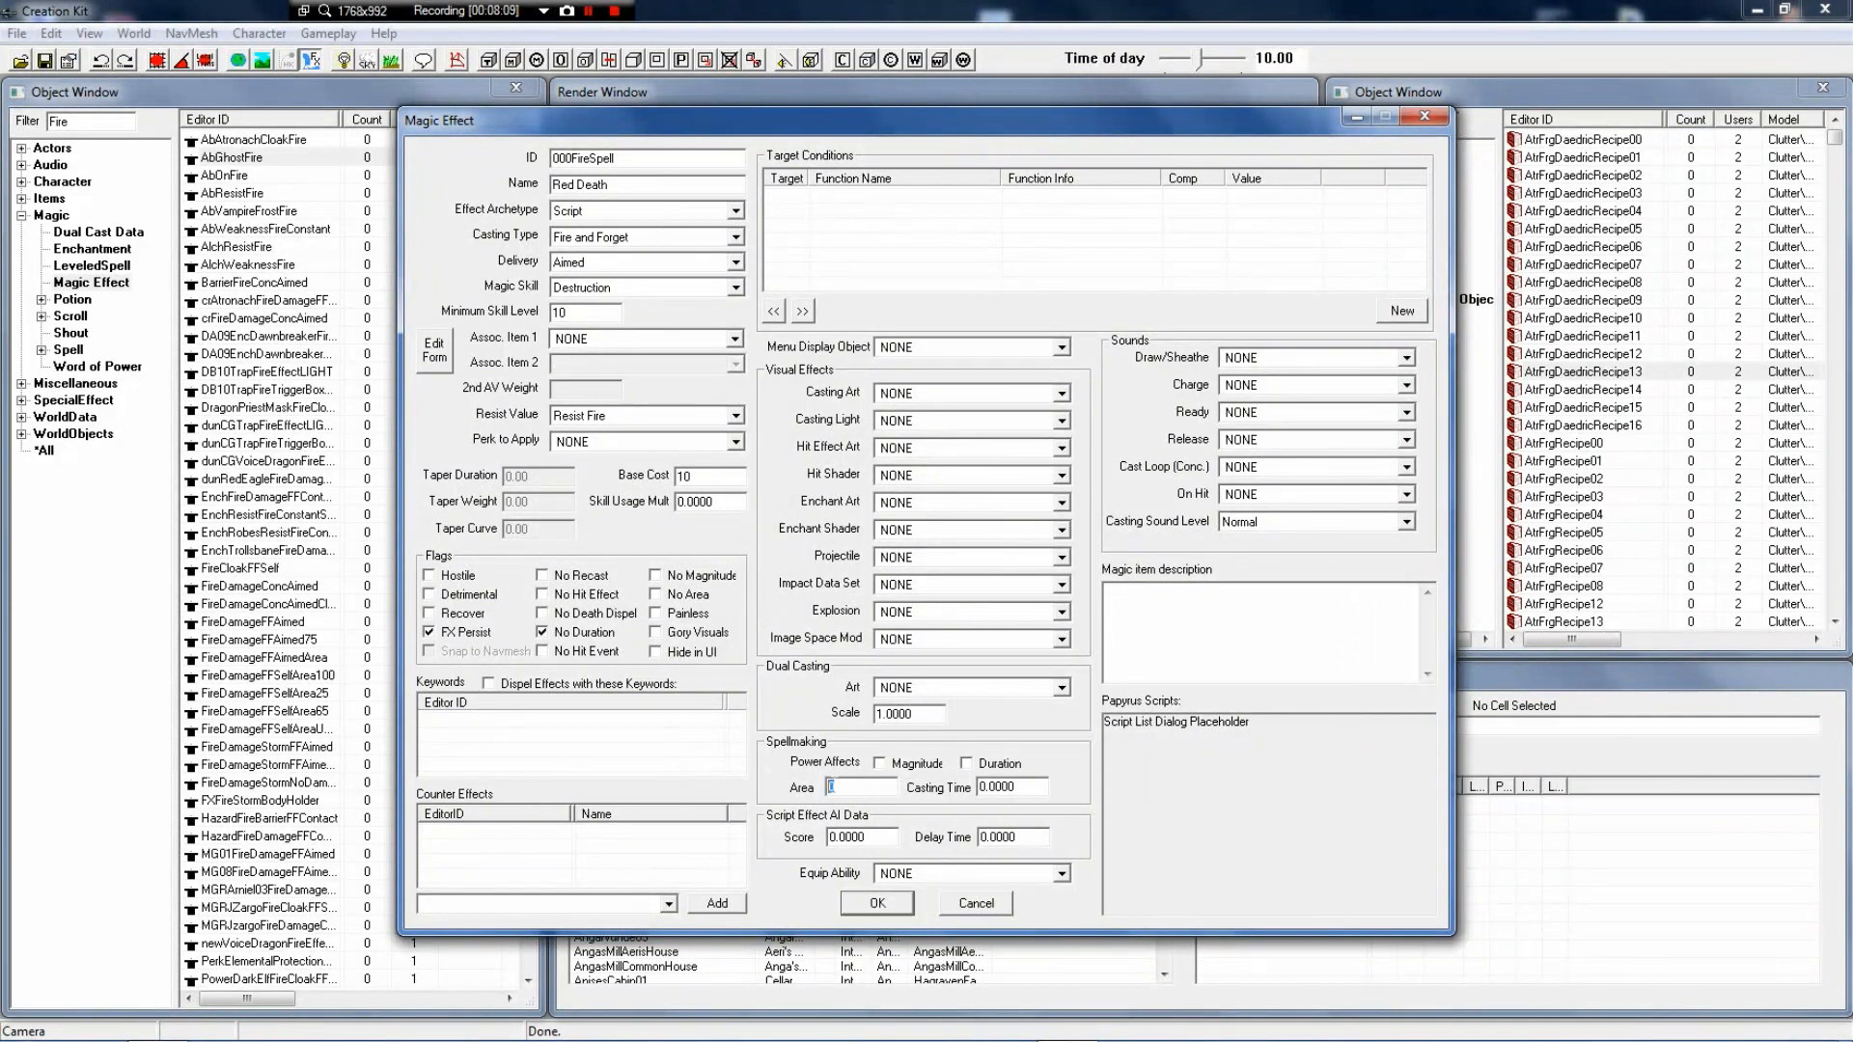
text(50)
click(882, 764)
click(916, 875)
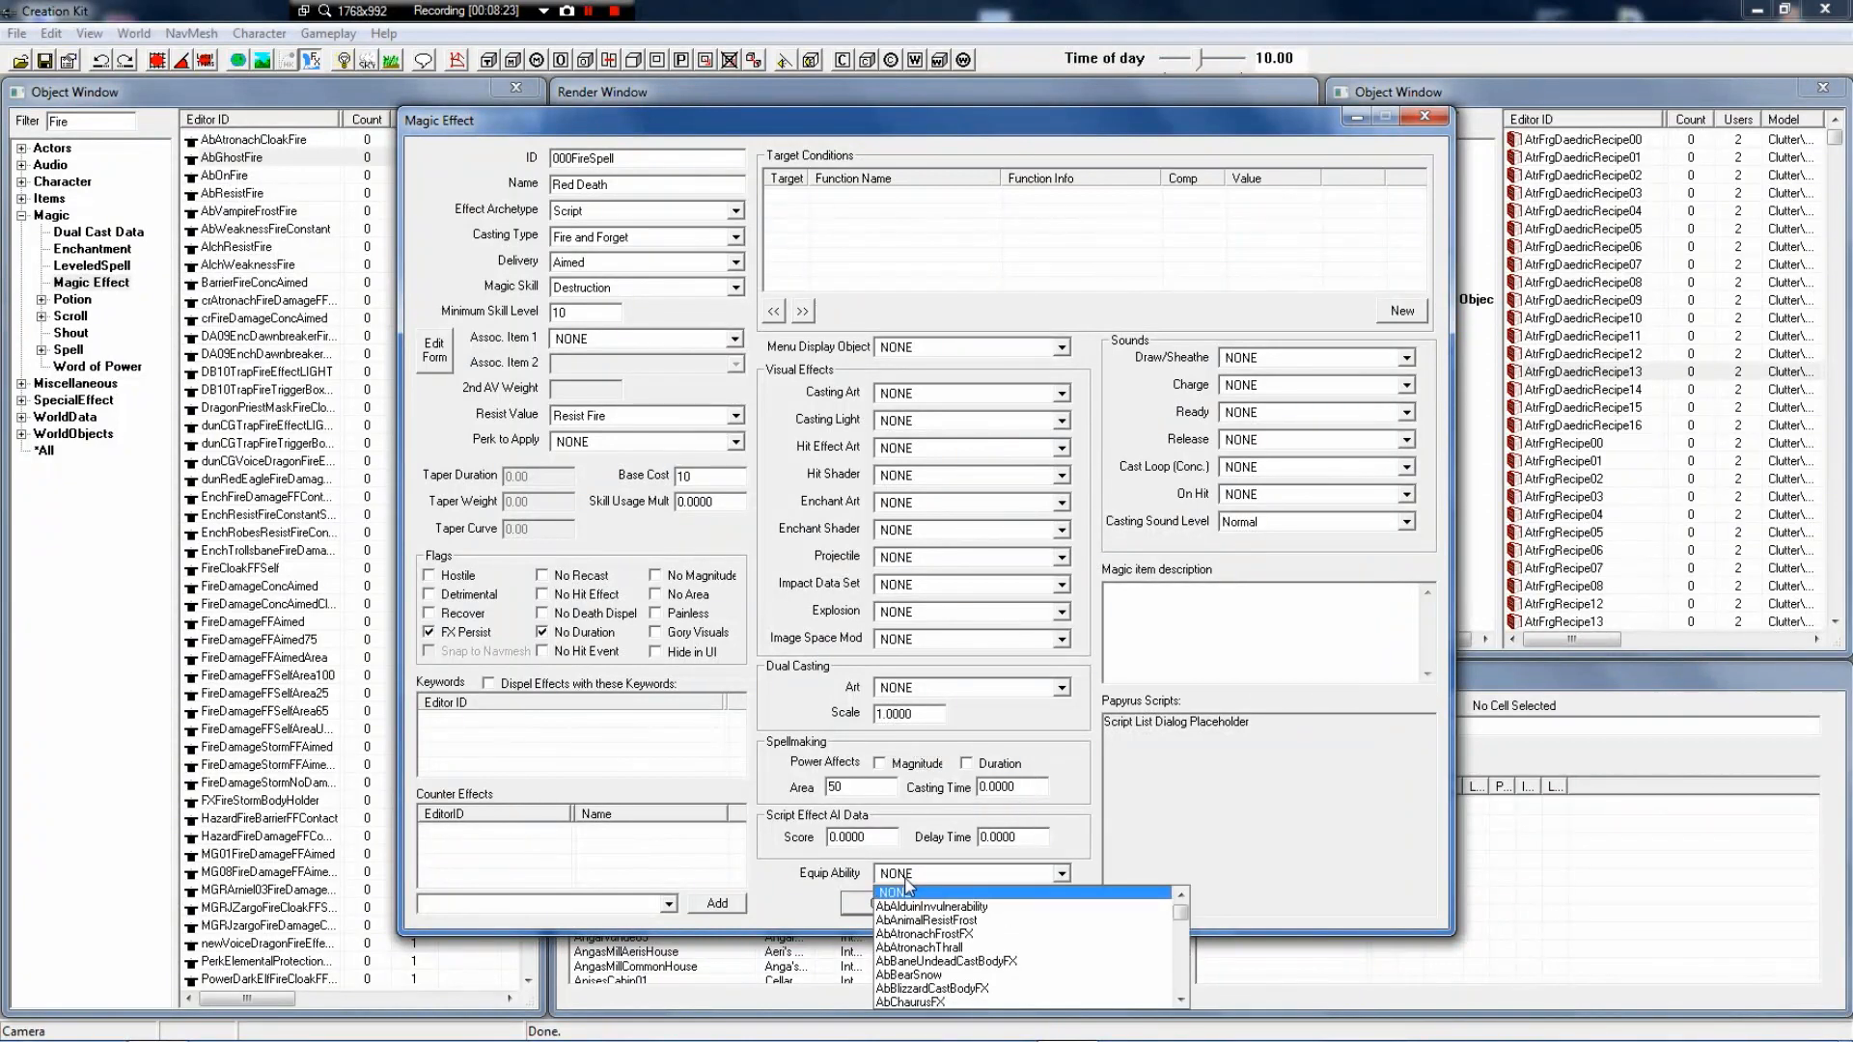
click(908, 885)
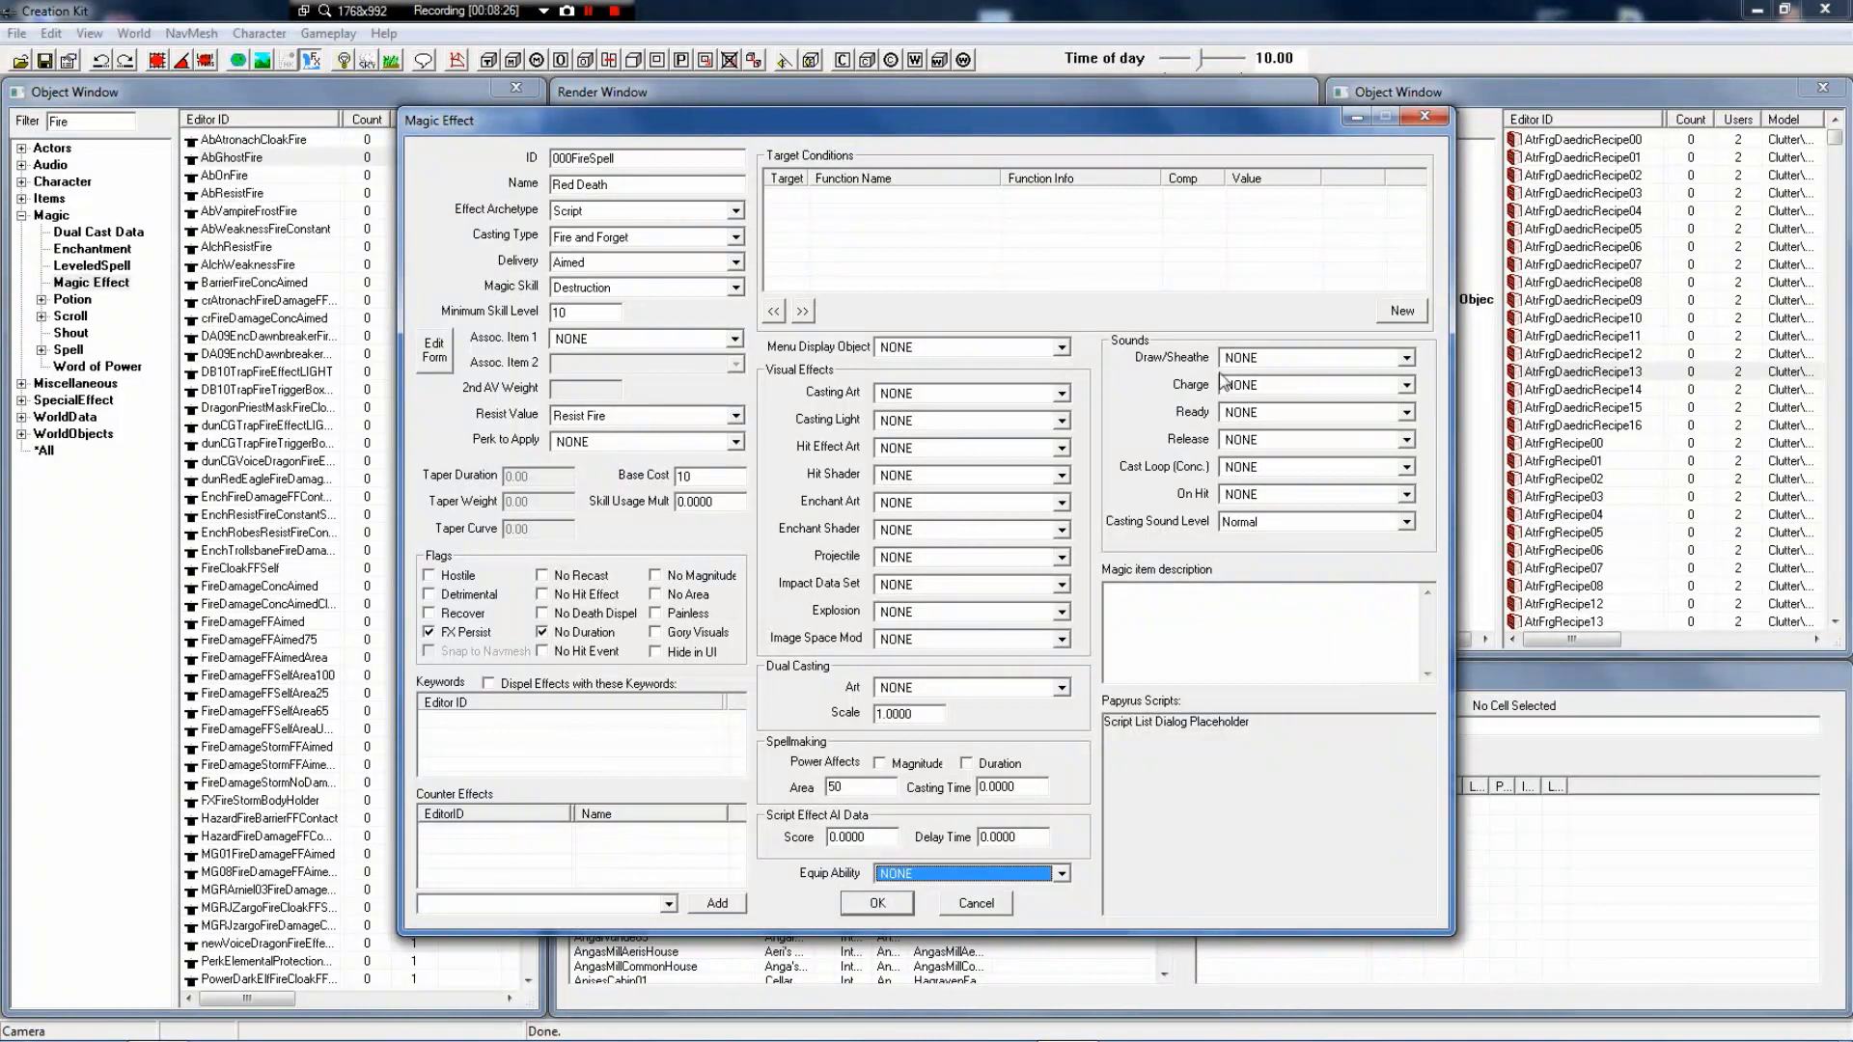
click(1262, 359)
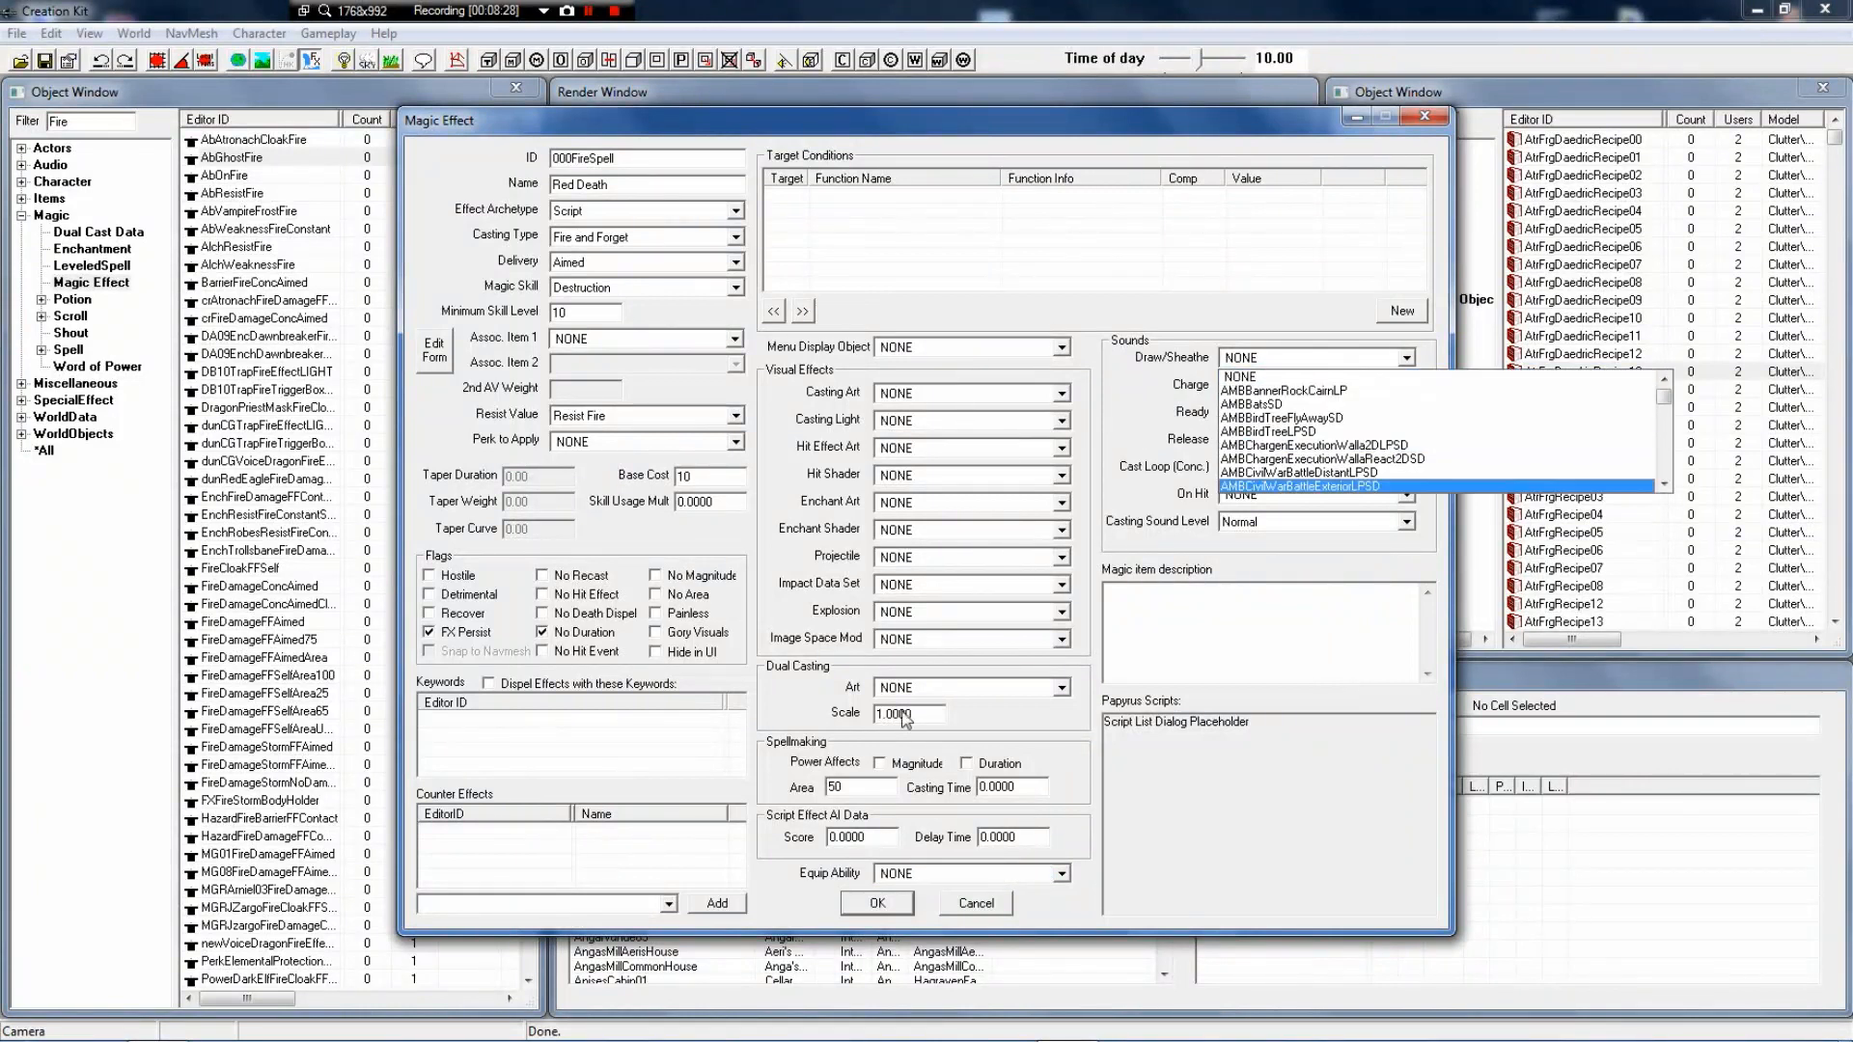
scroll(1288, 391, down, 1)
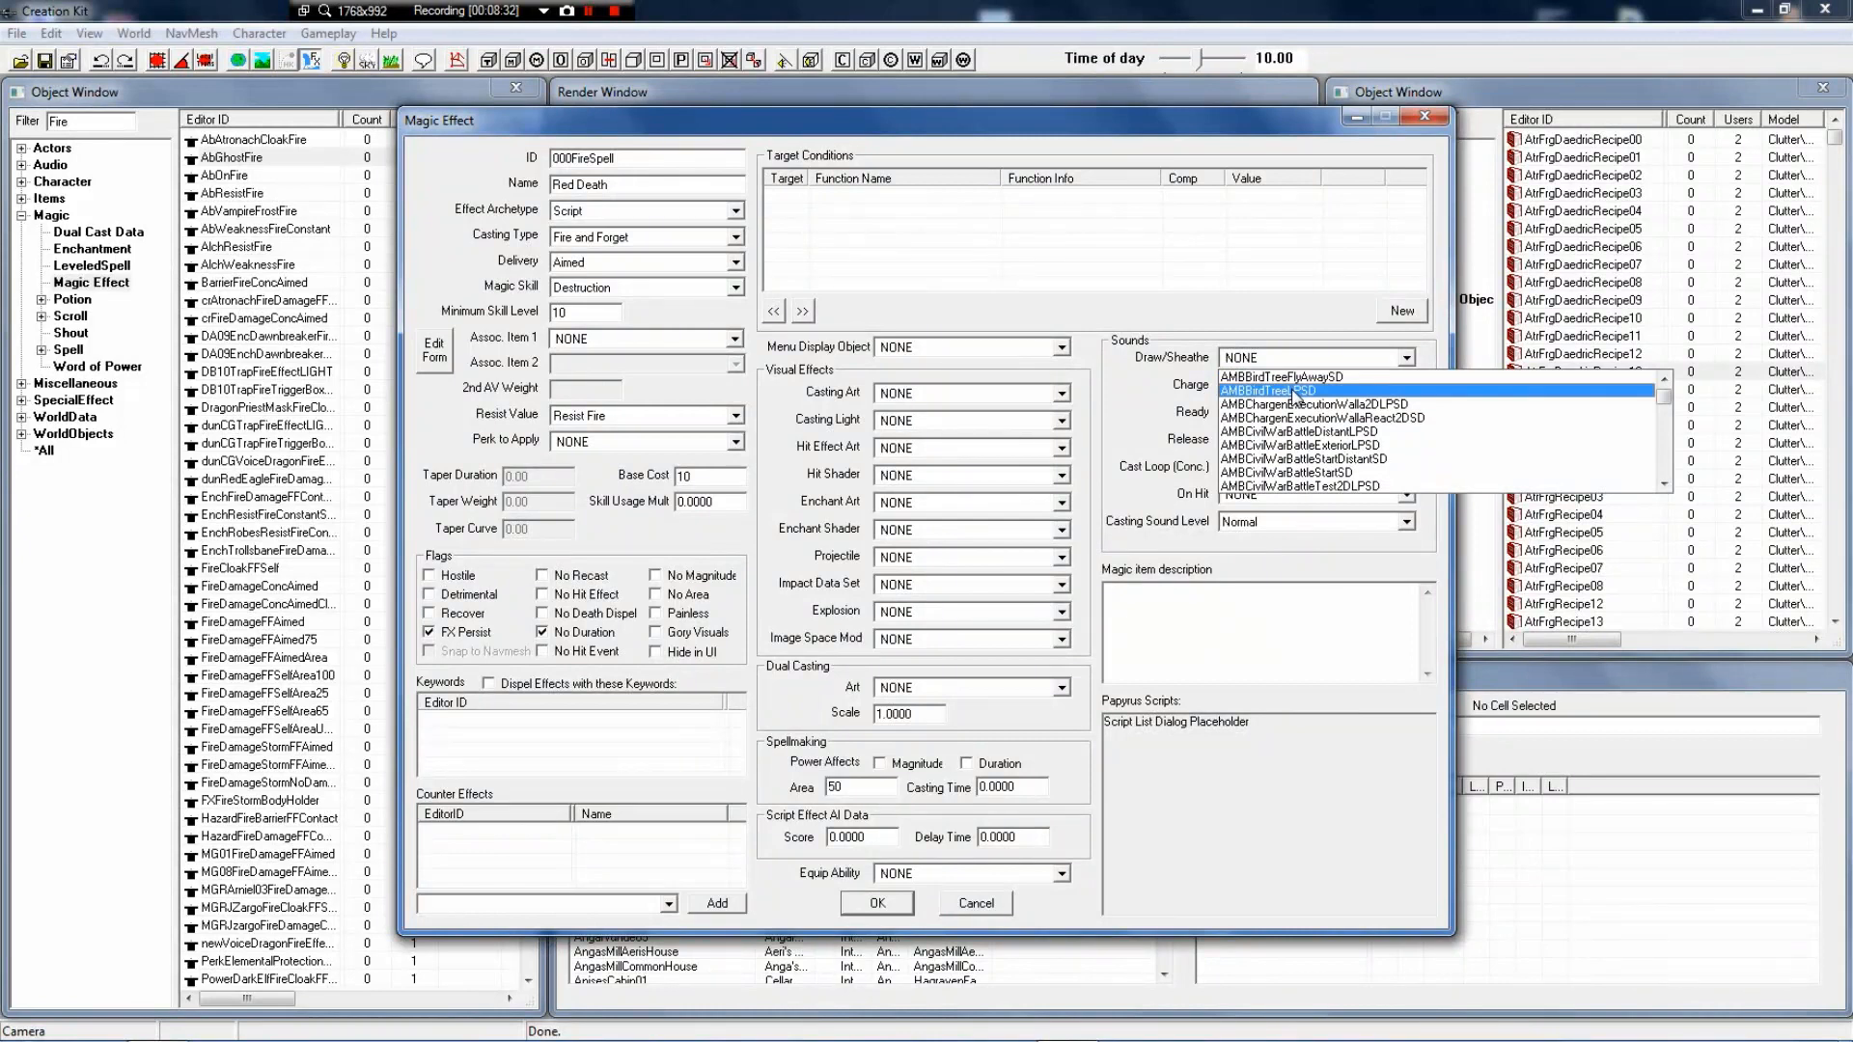
key(f)
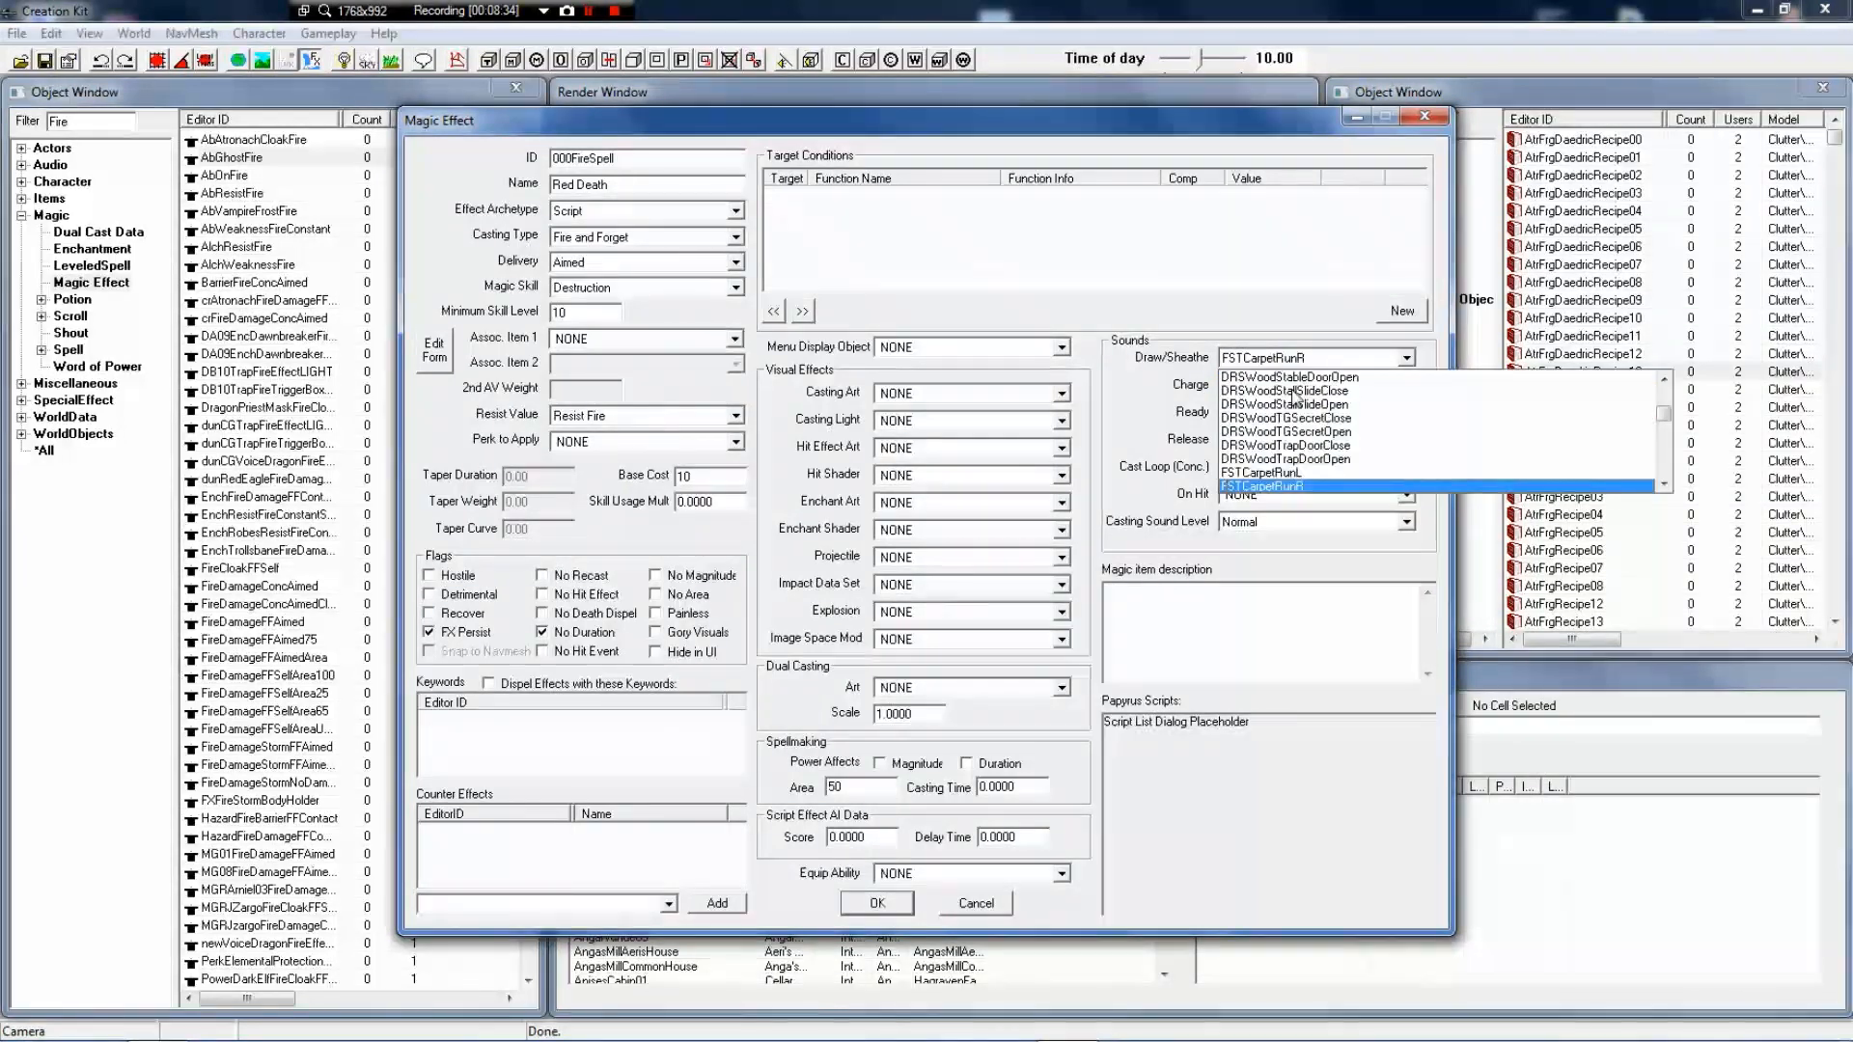
key(Down)
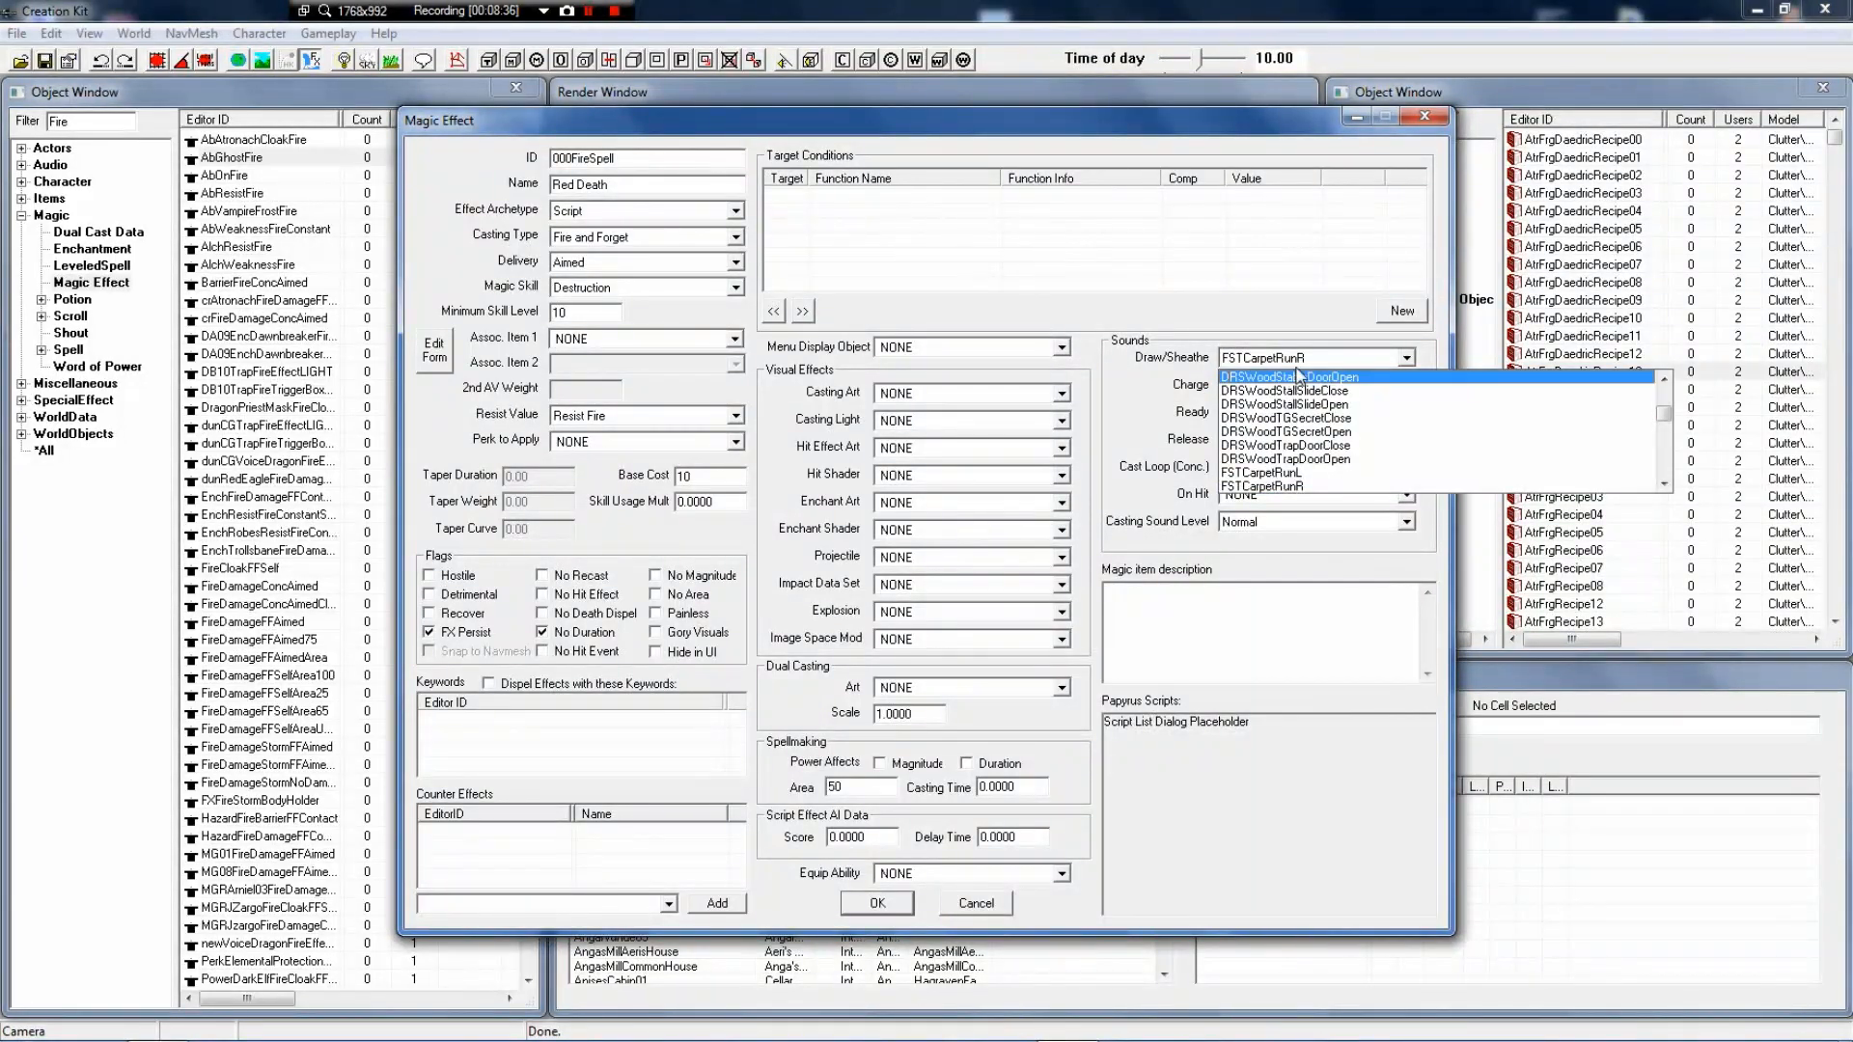
scroll(1293, 384, up, 2)
scroll(1296, 389, up, 8)
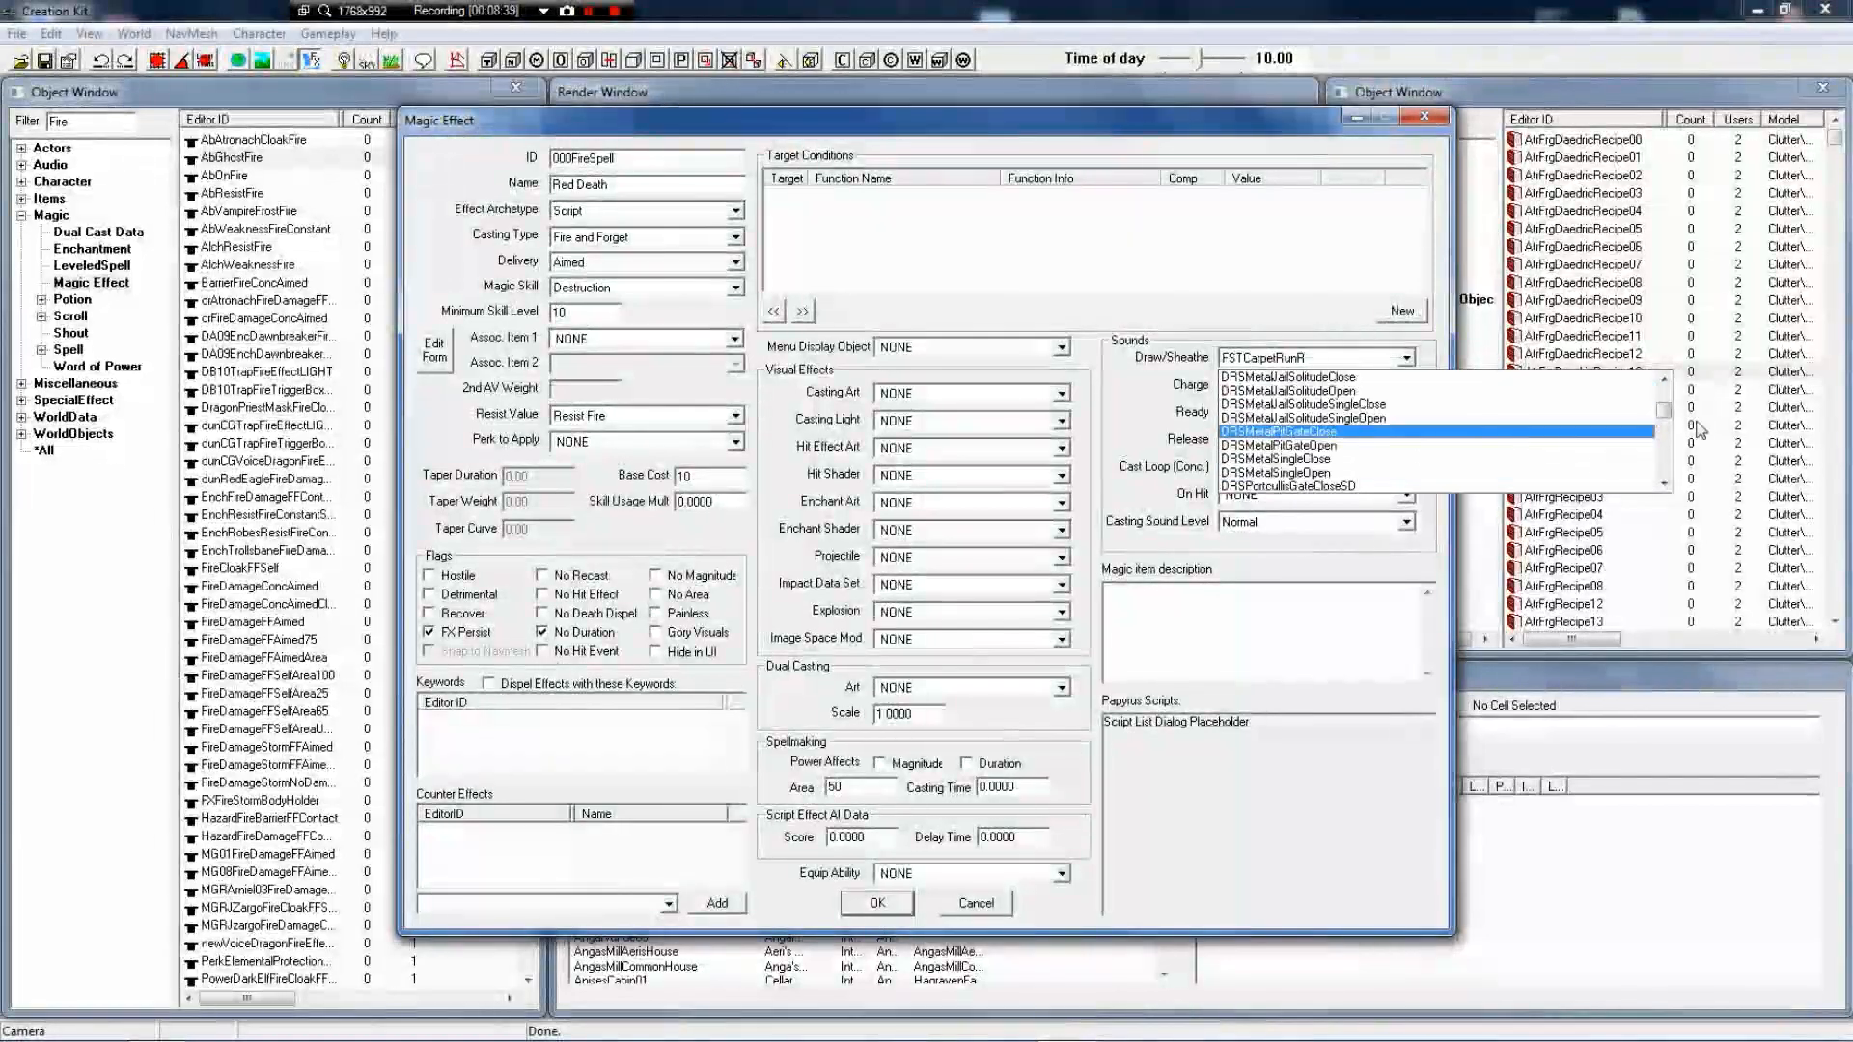
drag(1667, 413, 1672, 399)
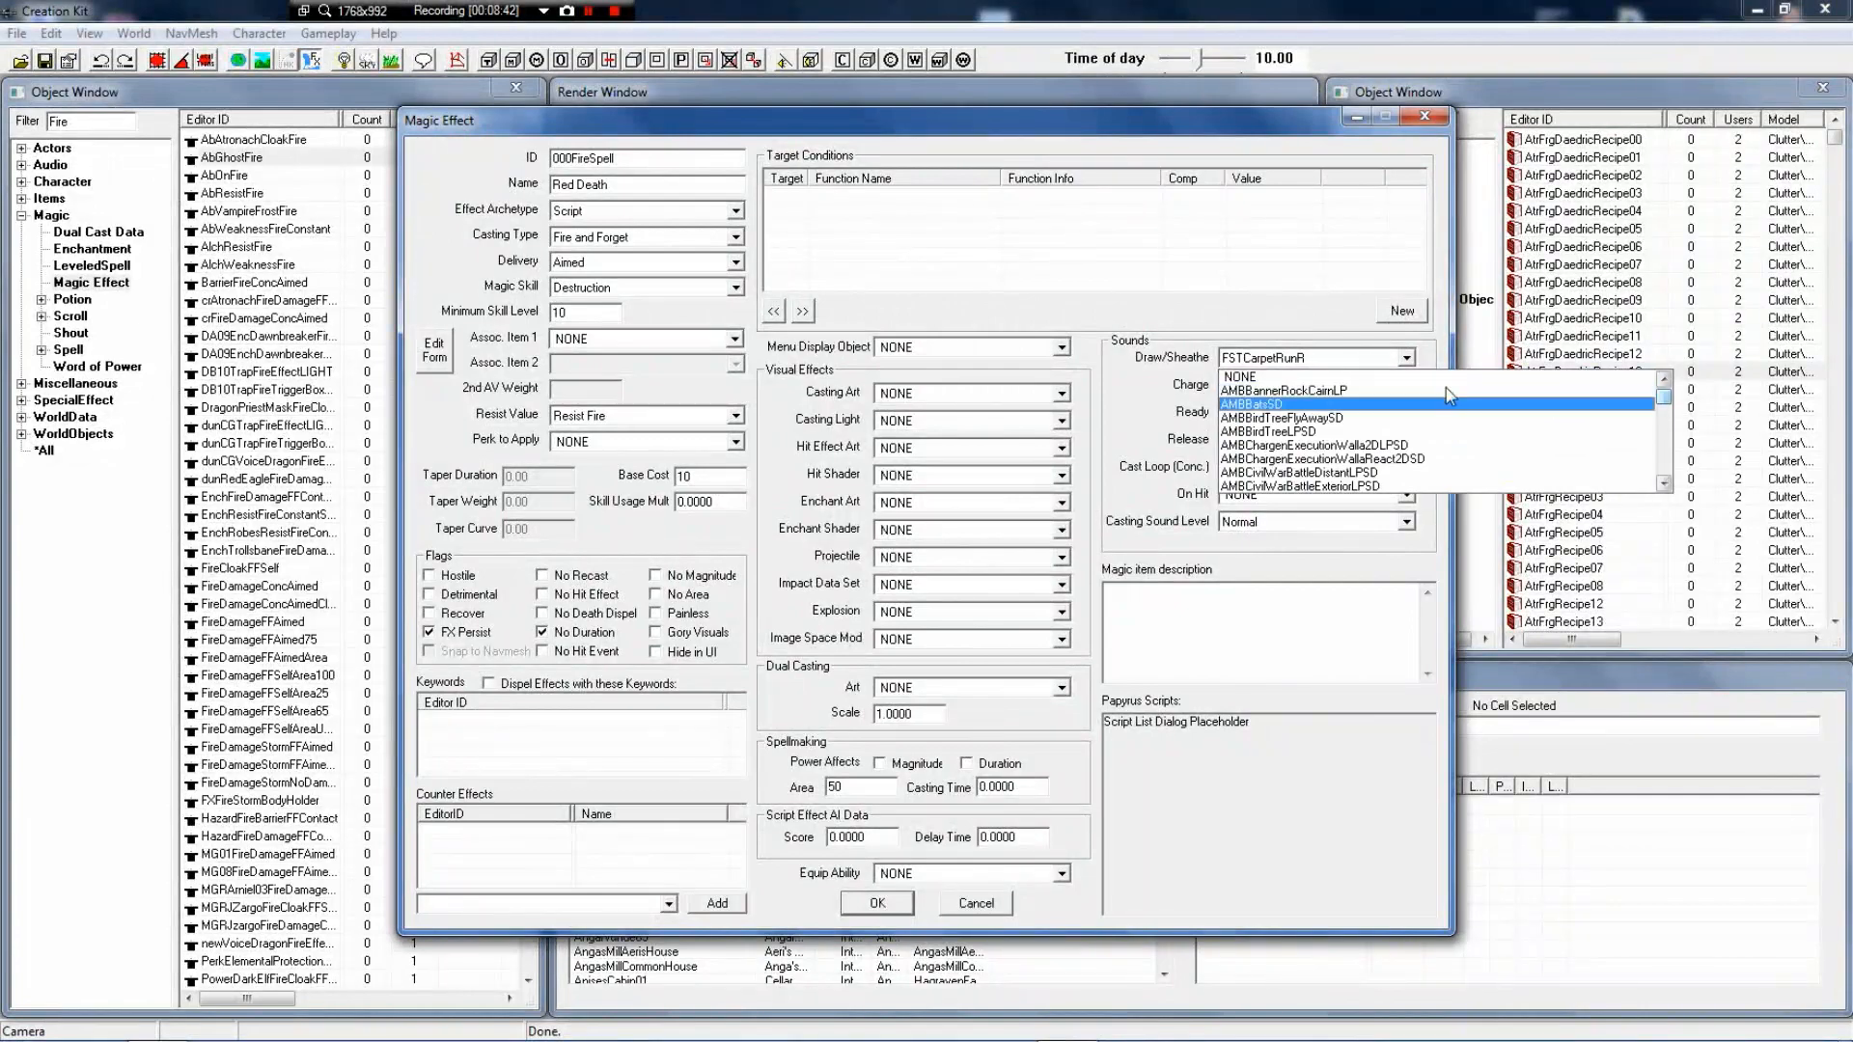
click(1259, 378)
Set the magic effect's Charge sound to MAGFirebolt01ChargeSD
click(1265, 384)
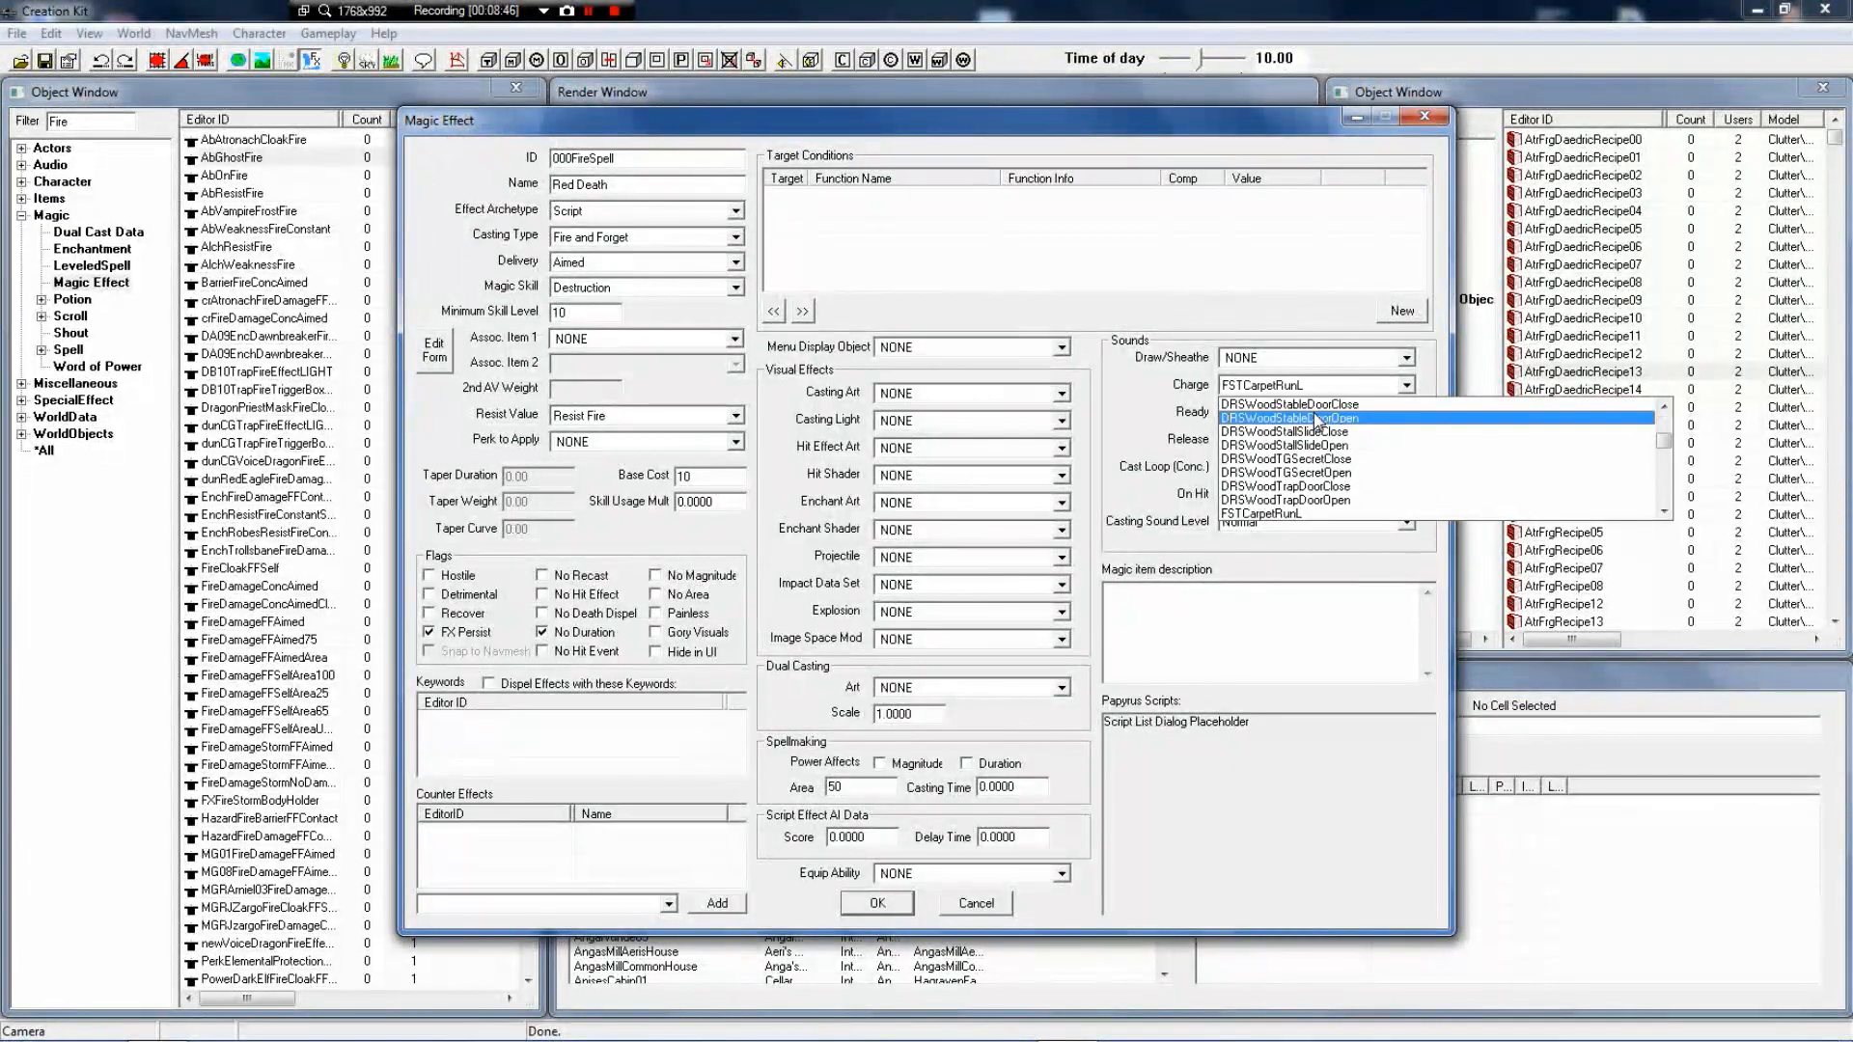
text(m)
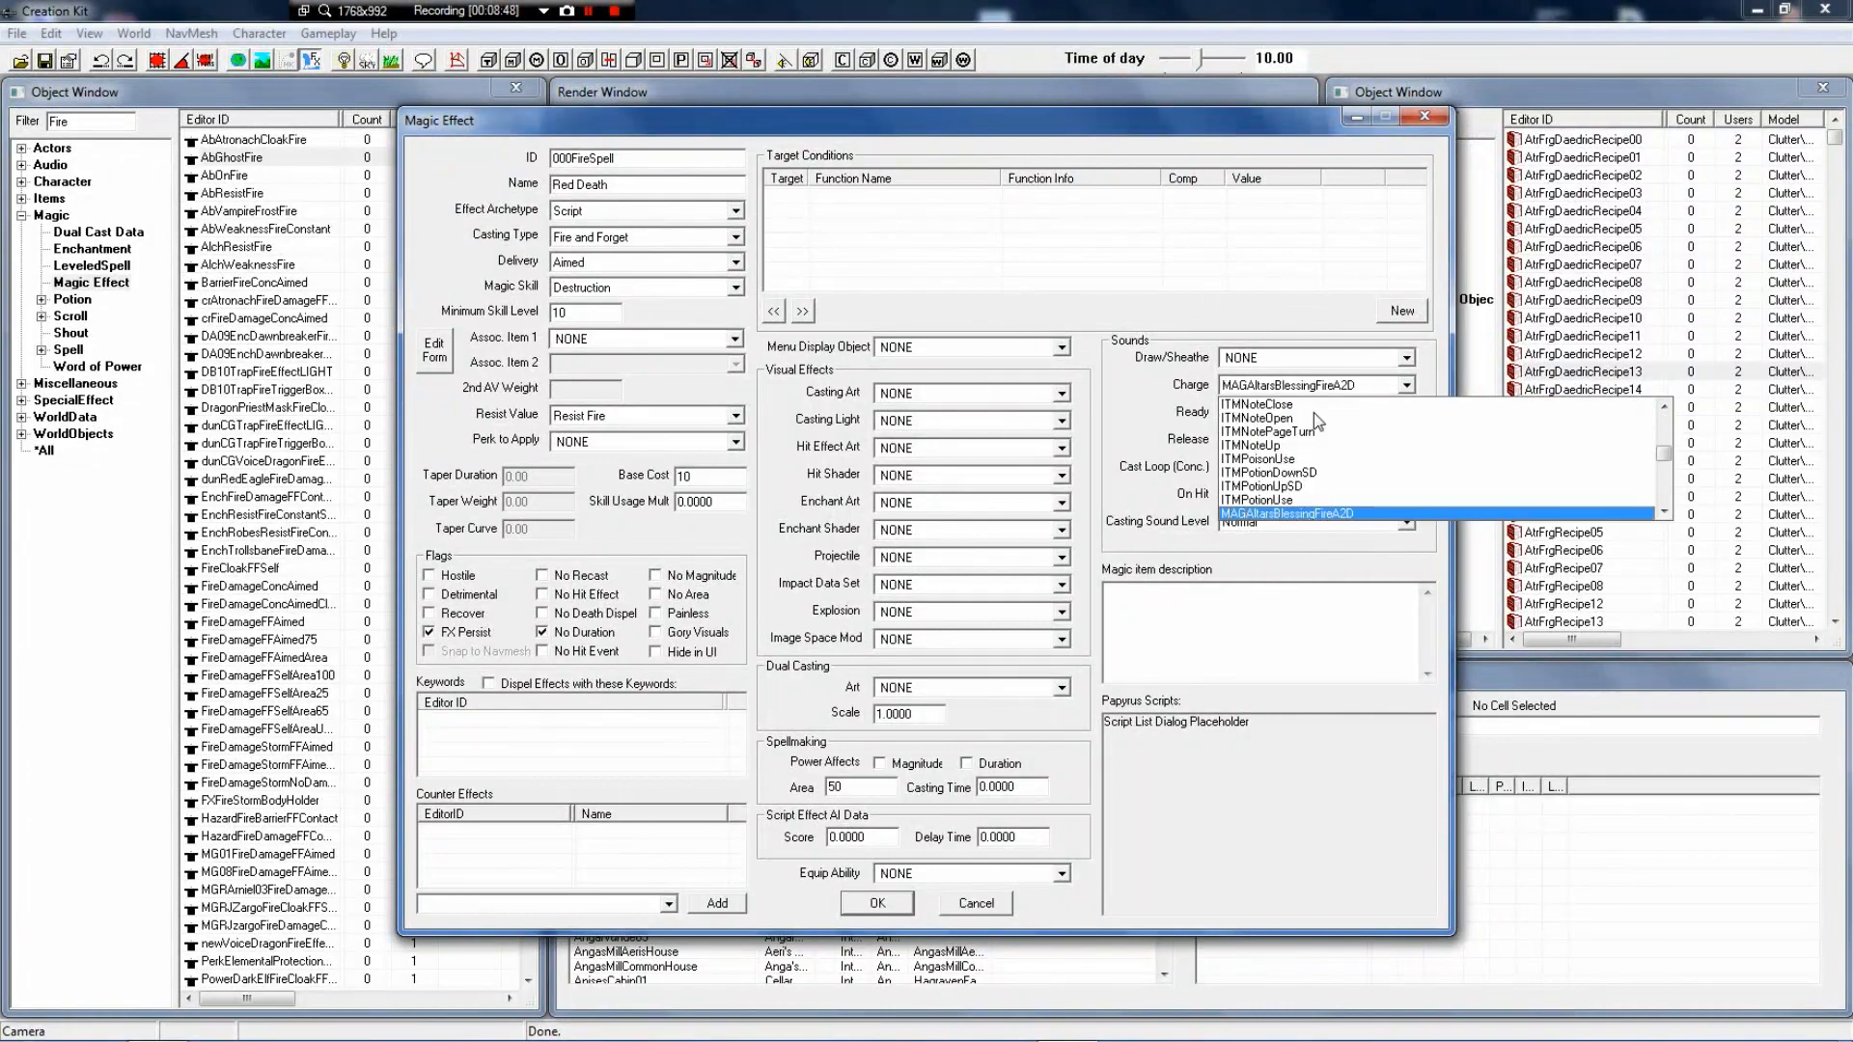
text(agfire)
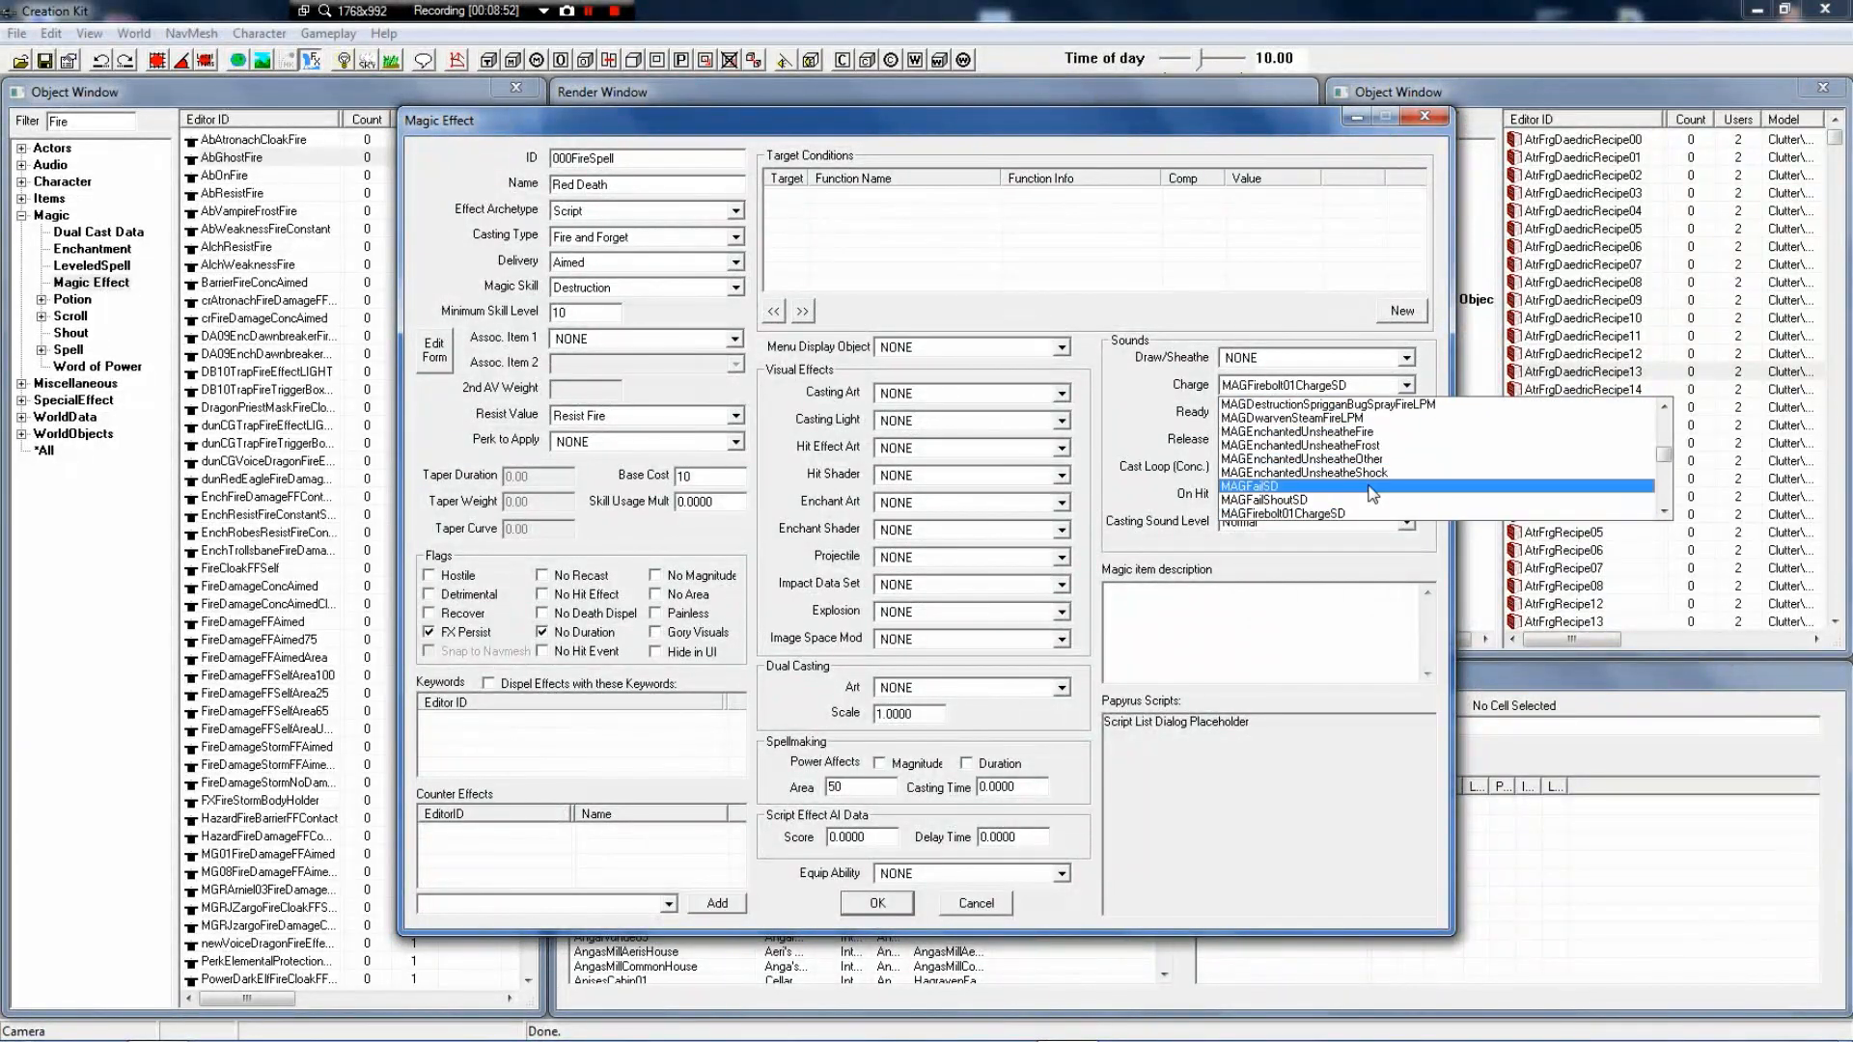
click(1357, 513)
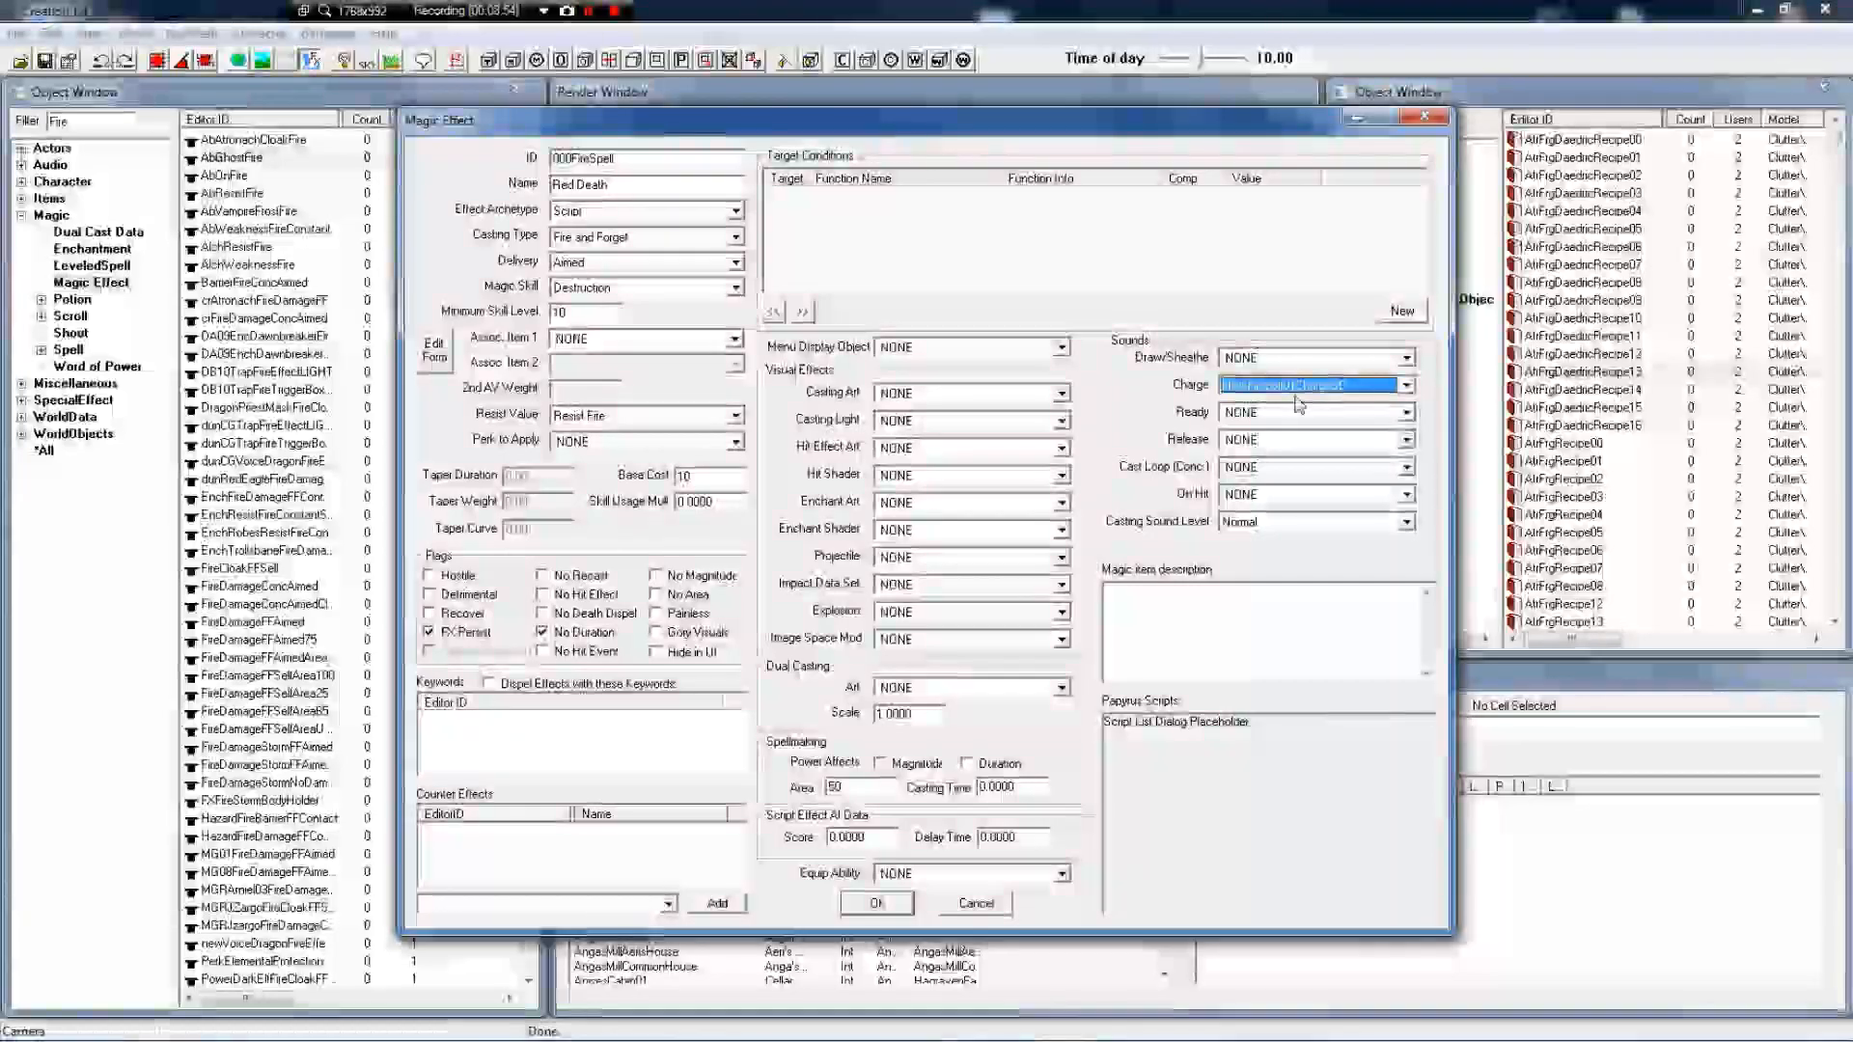
Set the magic effect's Draw/Sheathe sound to MAGFireboltDrawSheatheLPMSD
click(1252, 360)
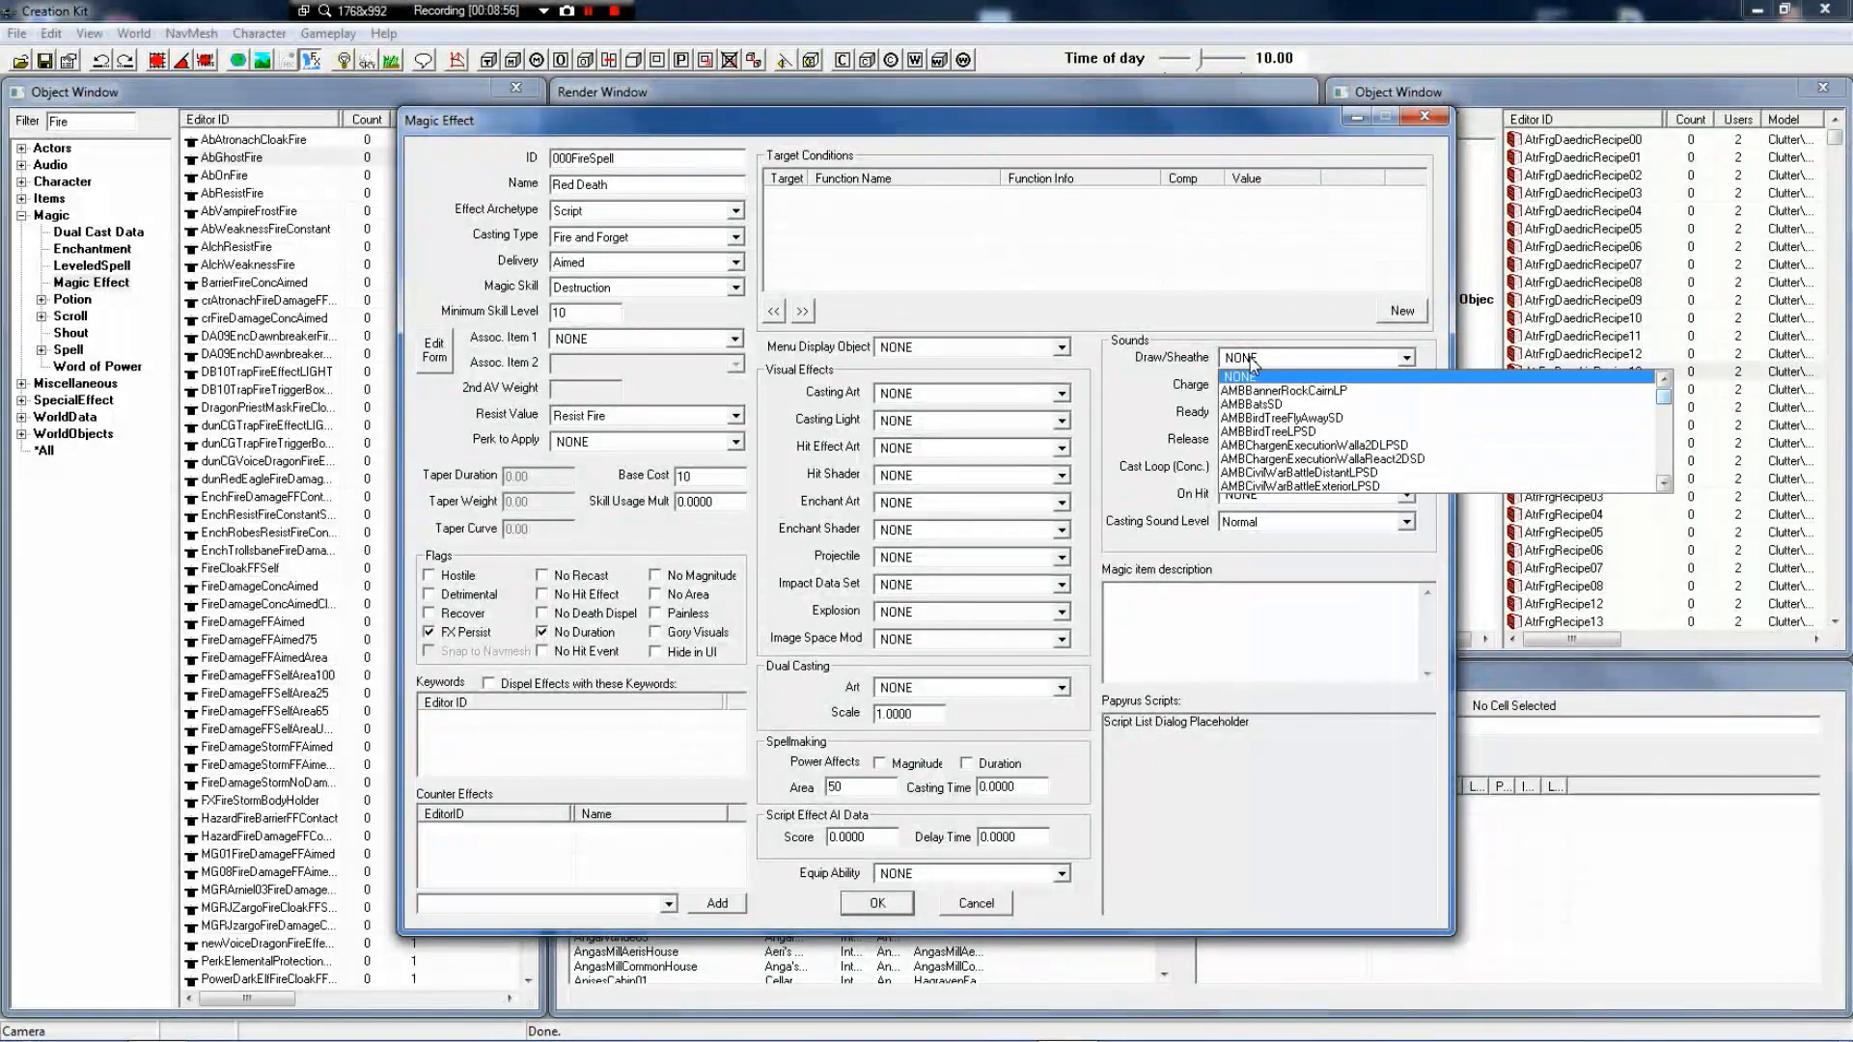
key(m)
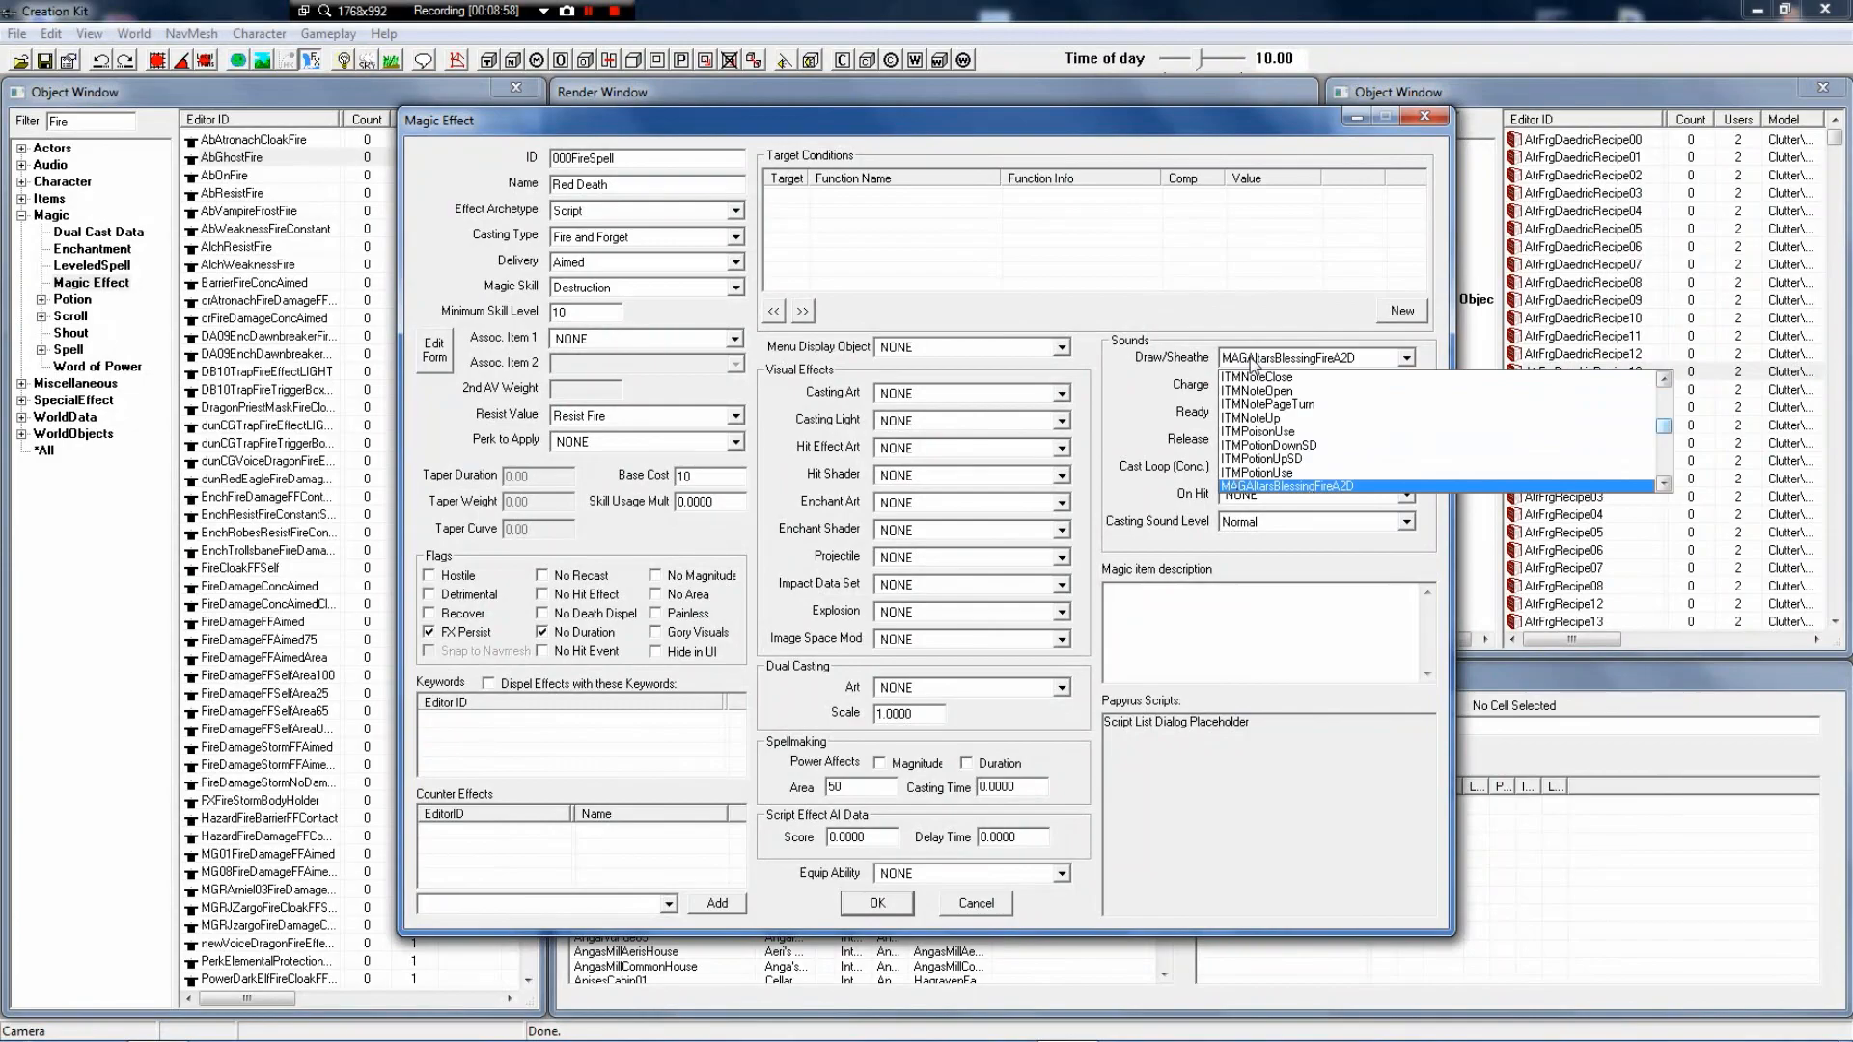
key(f)
key(i)
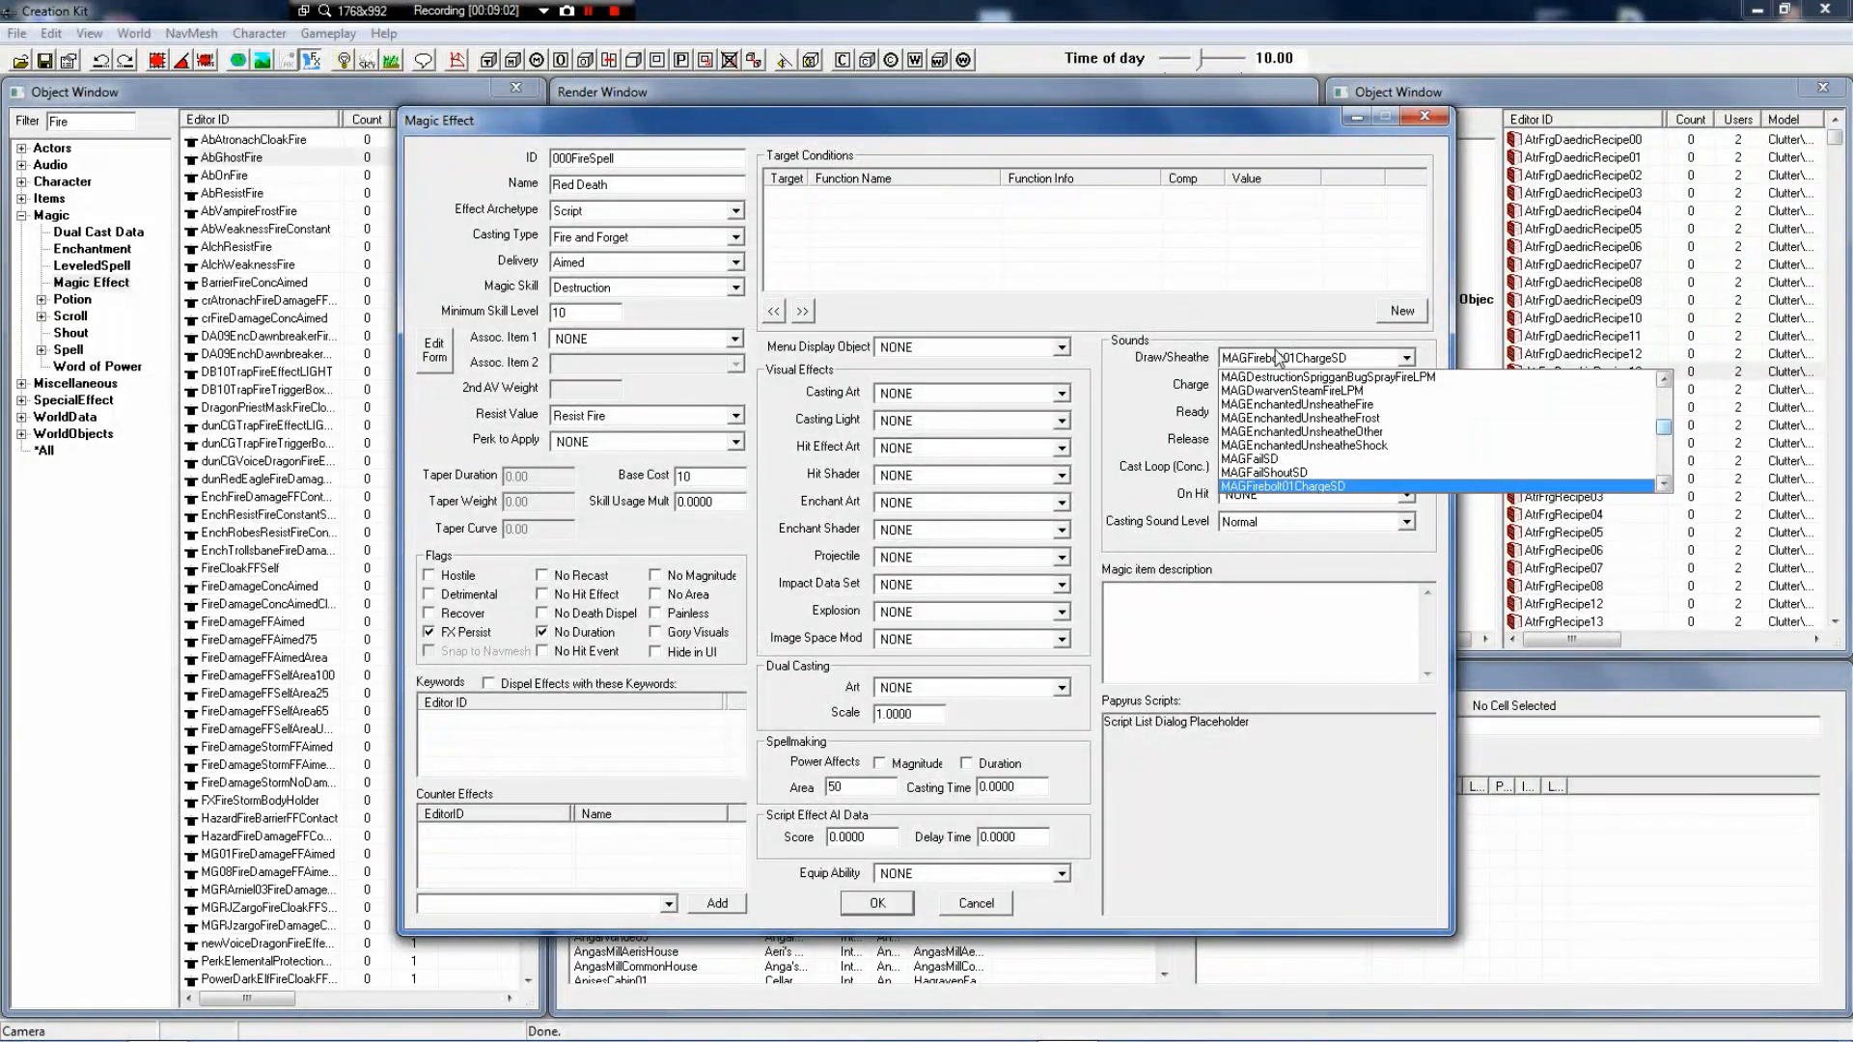
scroll(1348, 461, down, 1)
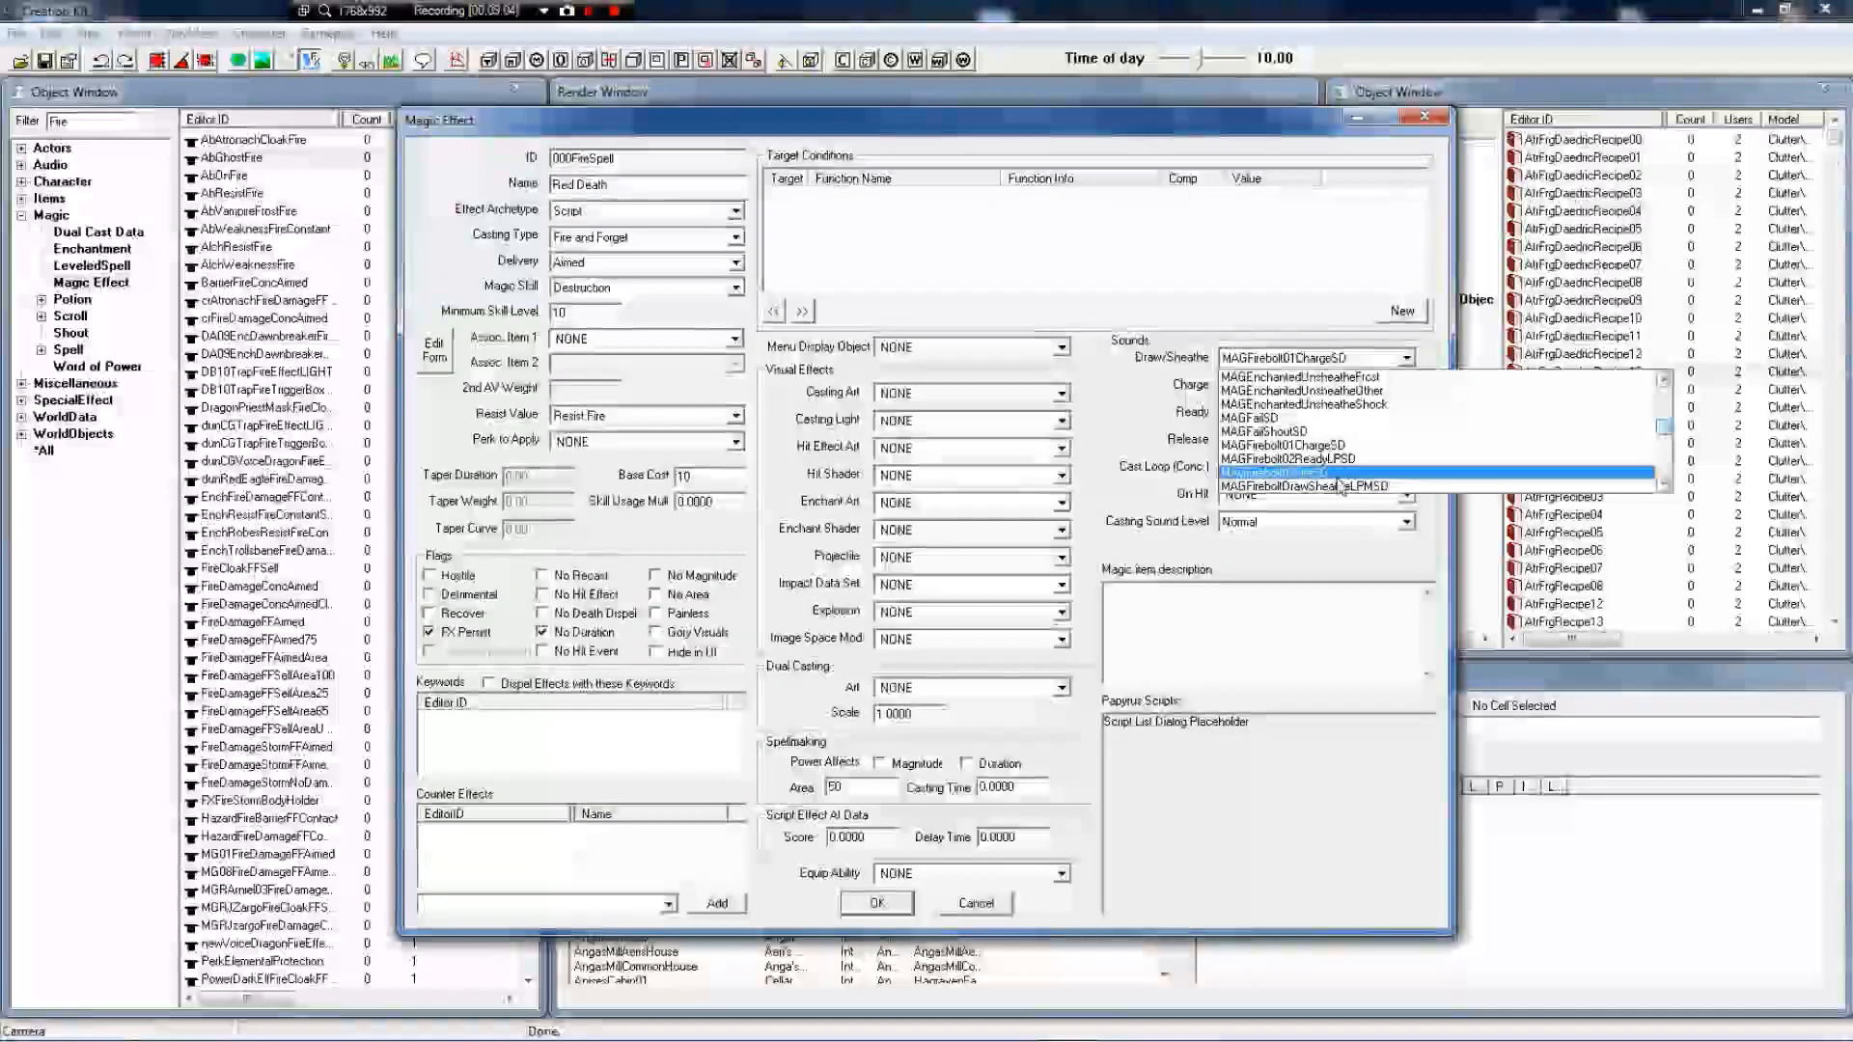
click(1347, 487)
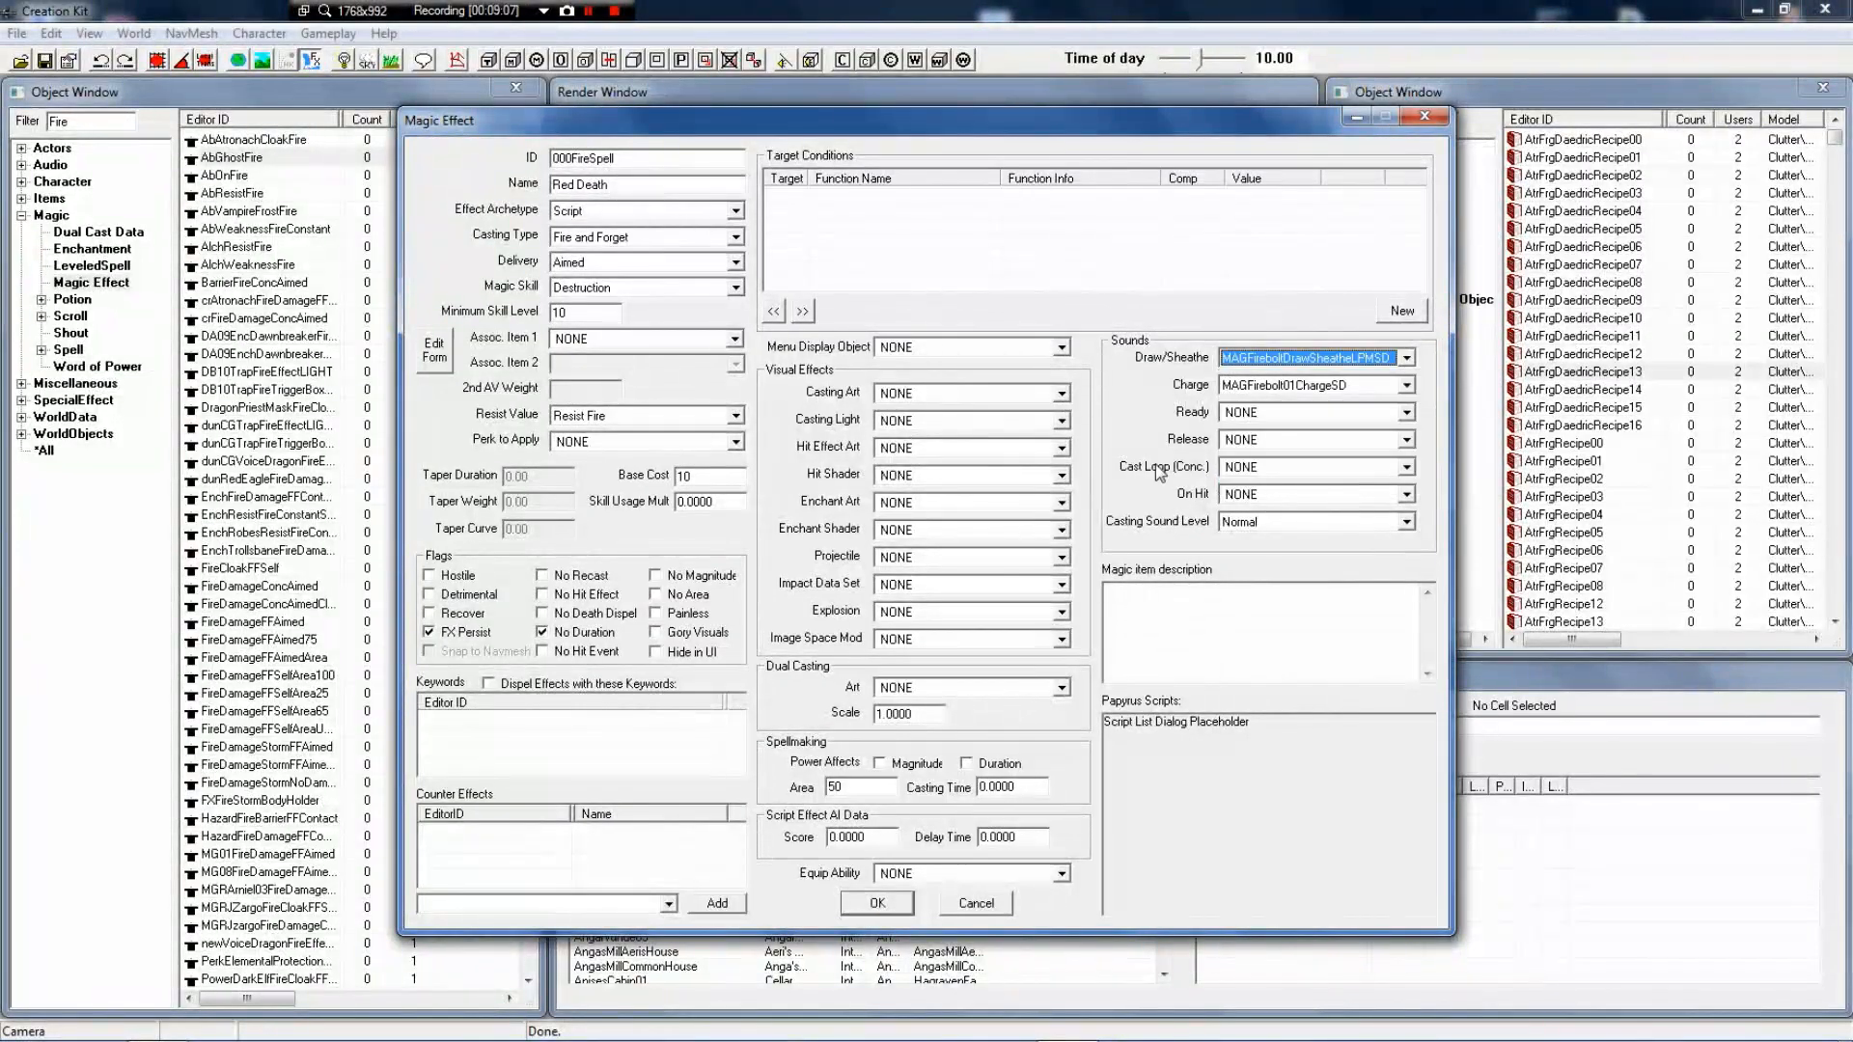
Set the magic effect's Ready sound to MAGFirebolt02ReadyLPSD
click(1264, 413)
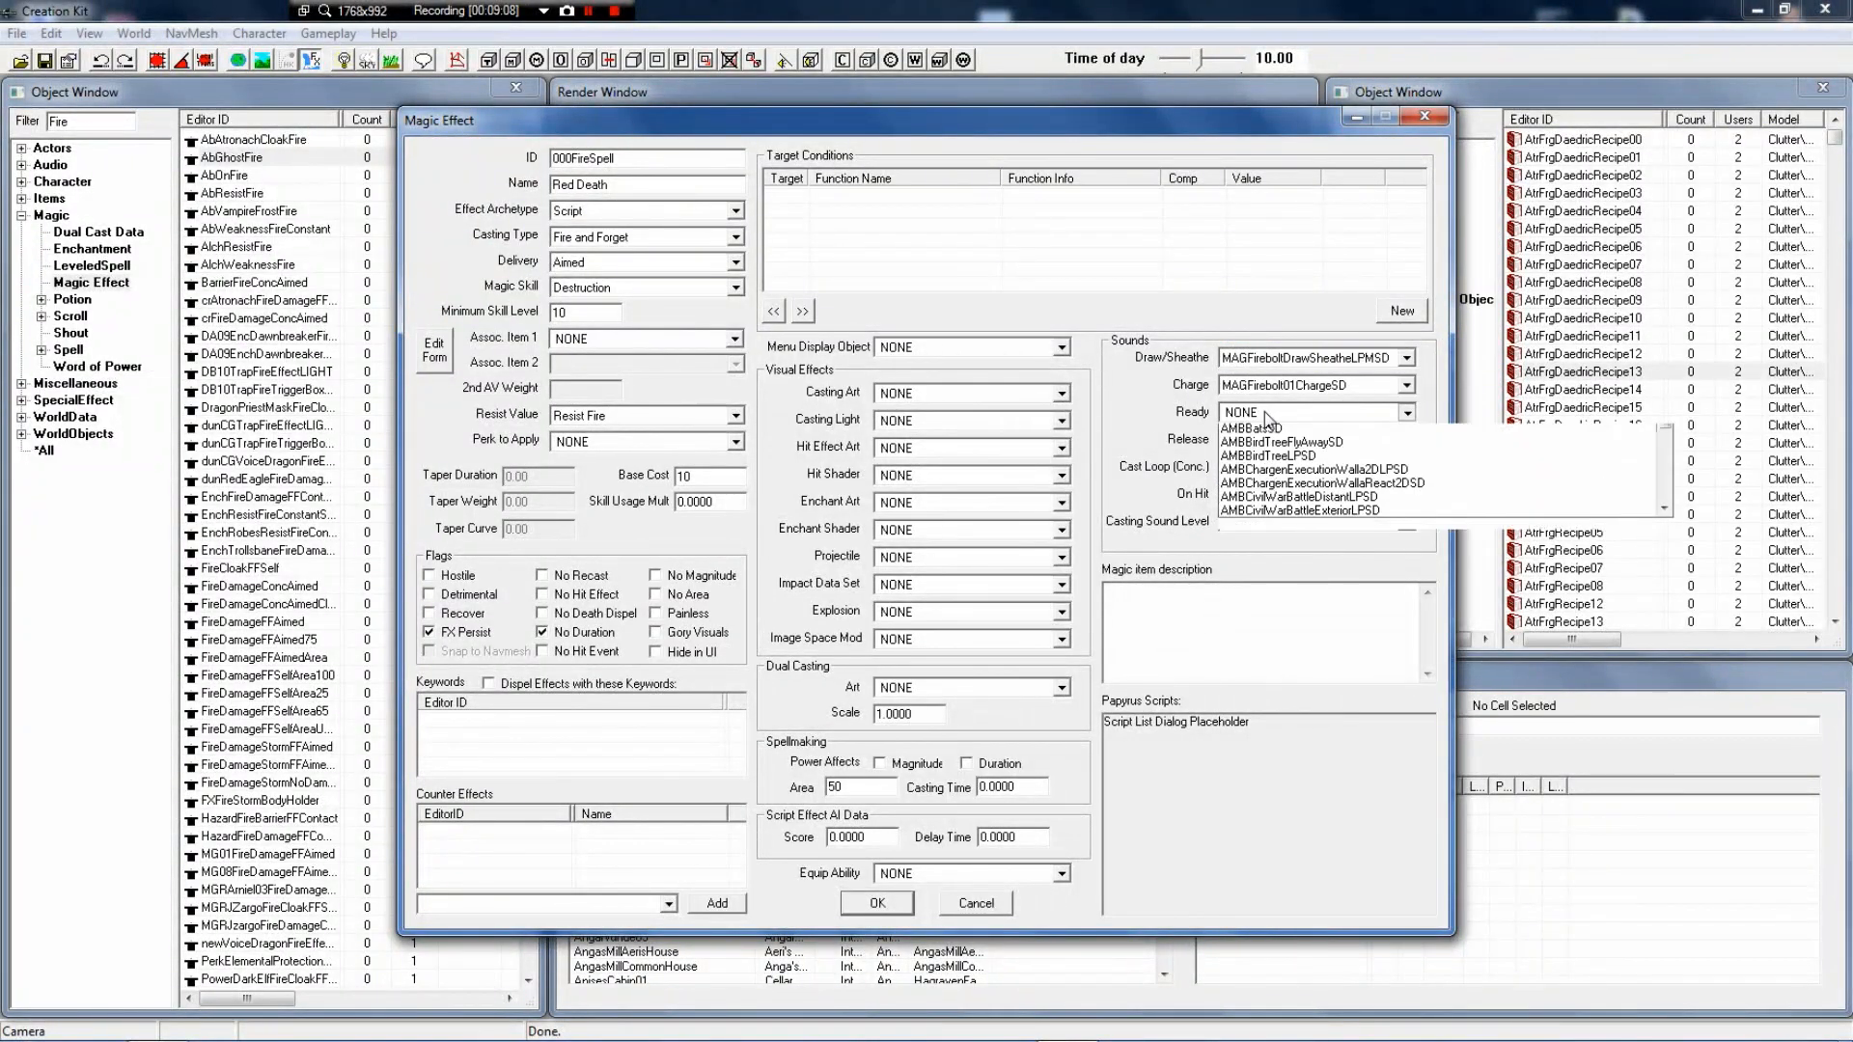
click(1264, 413)
click(1264, 413)
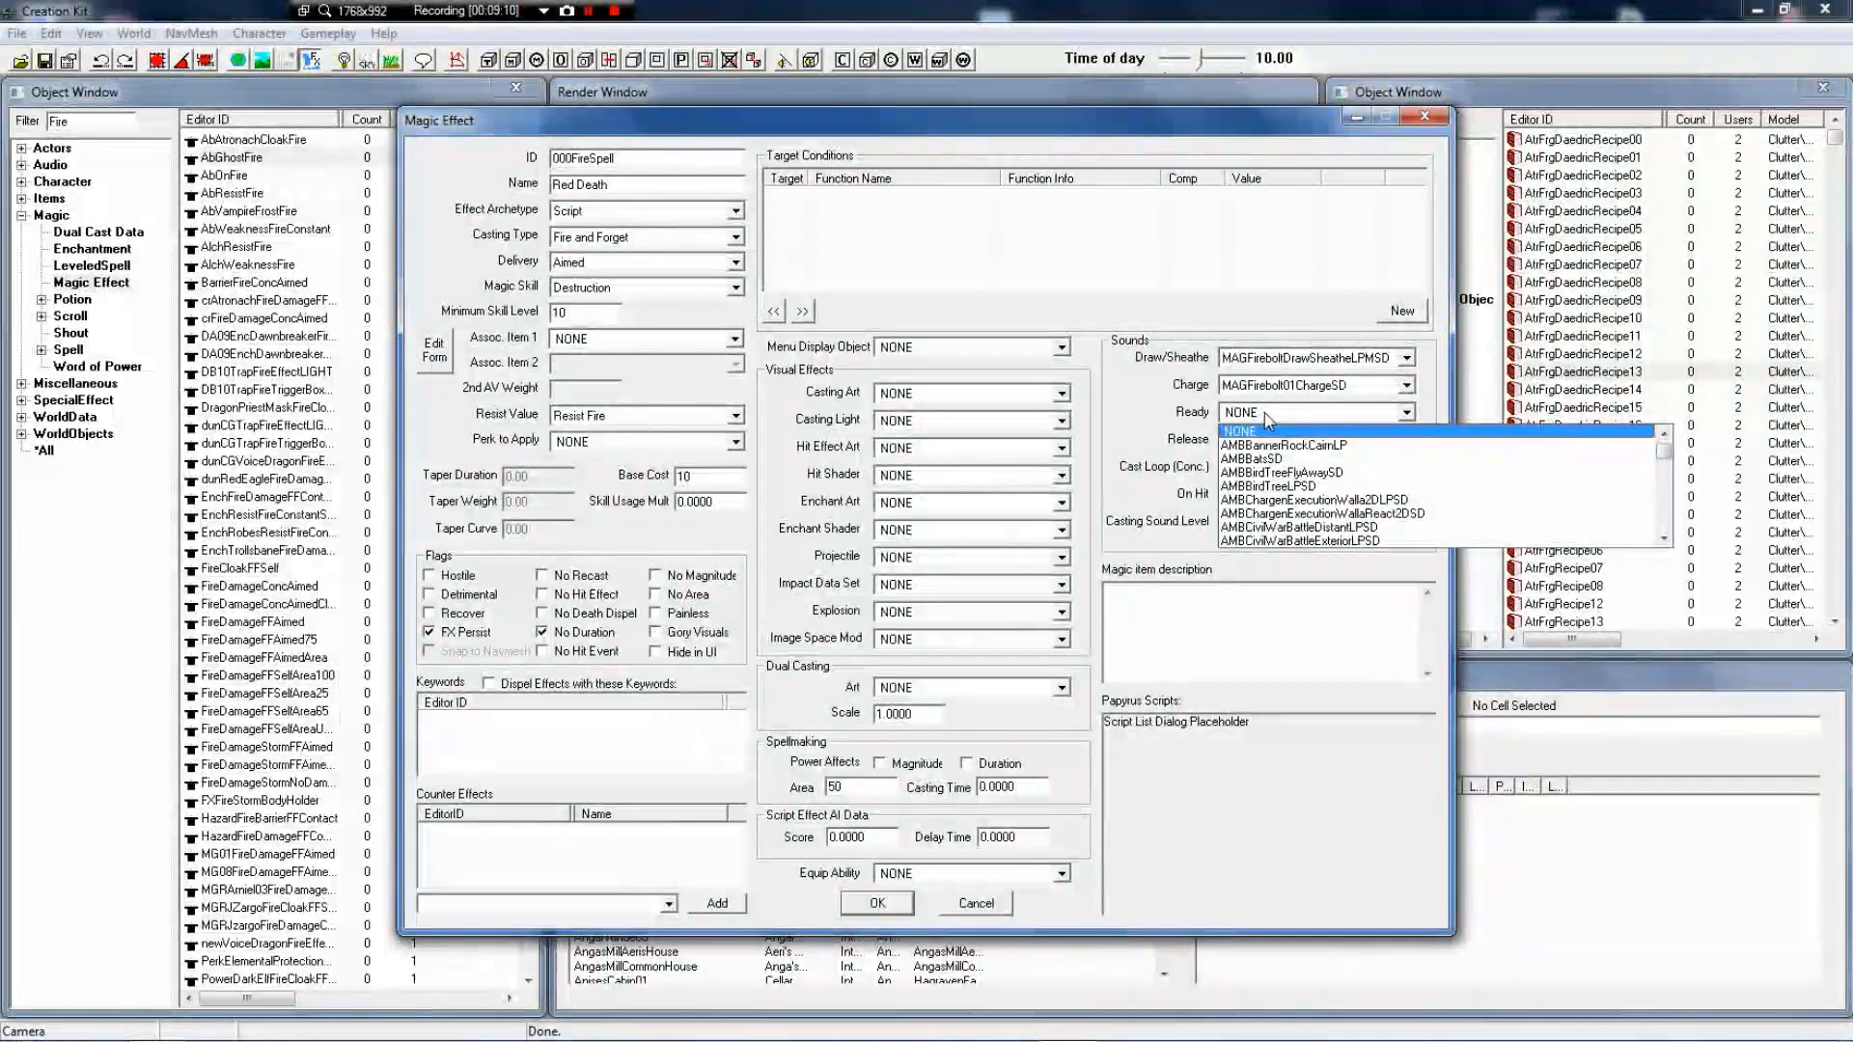
text(m)
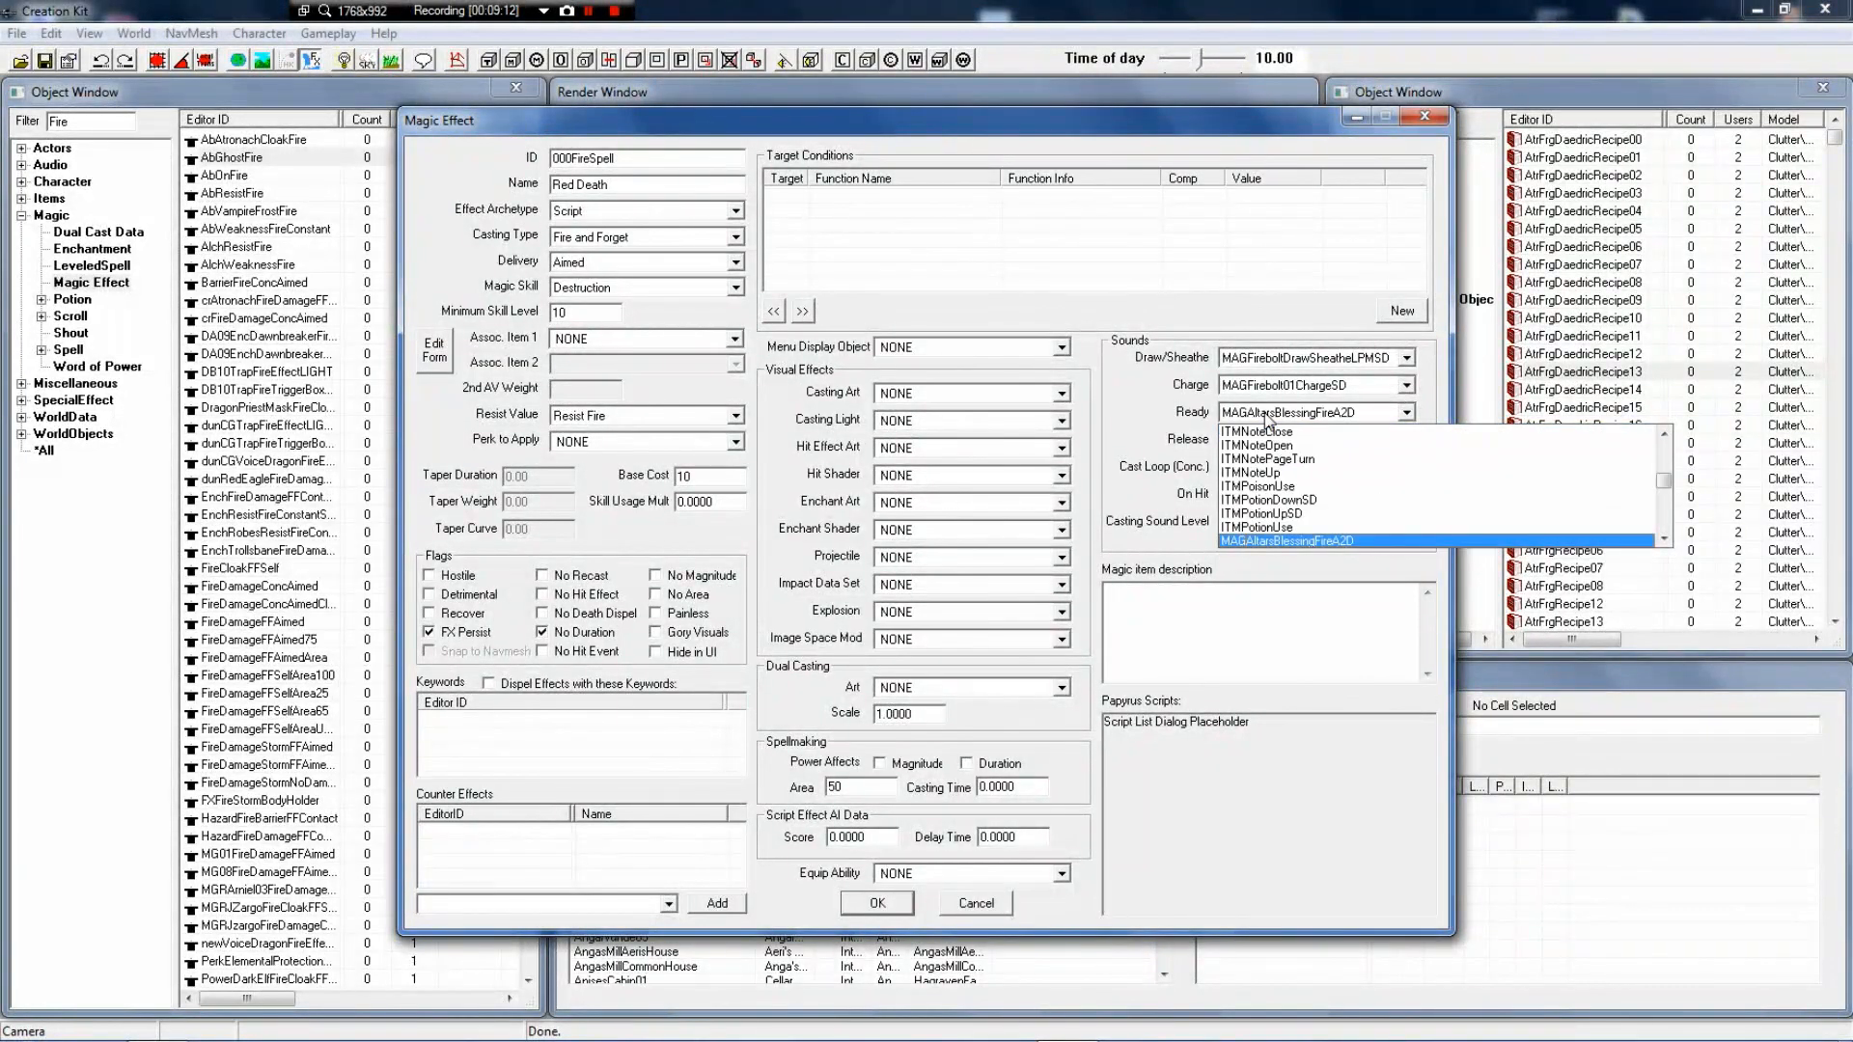
text(agfi)
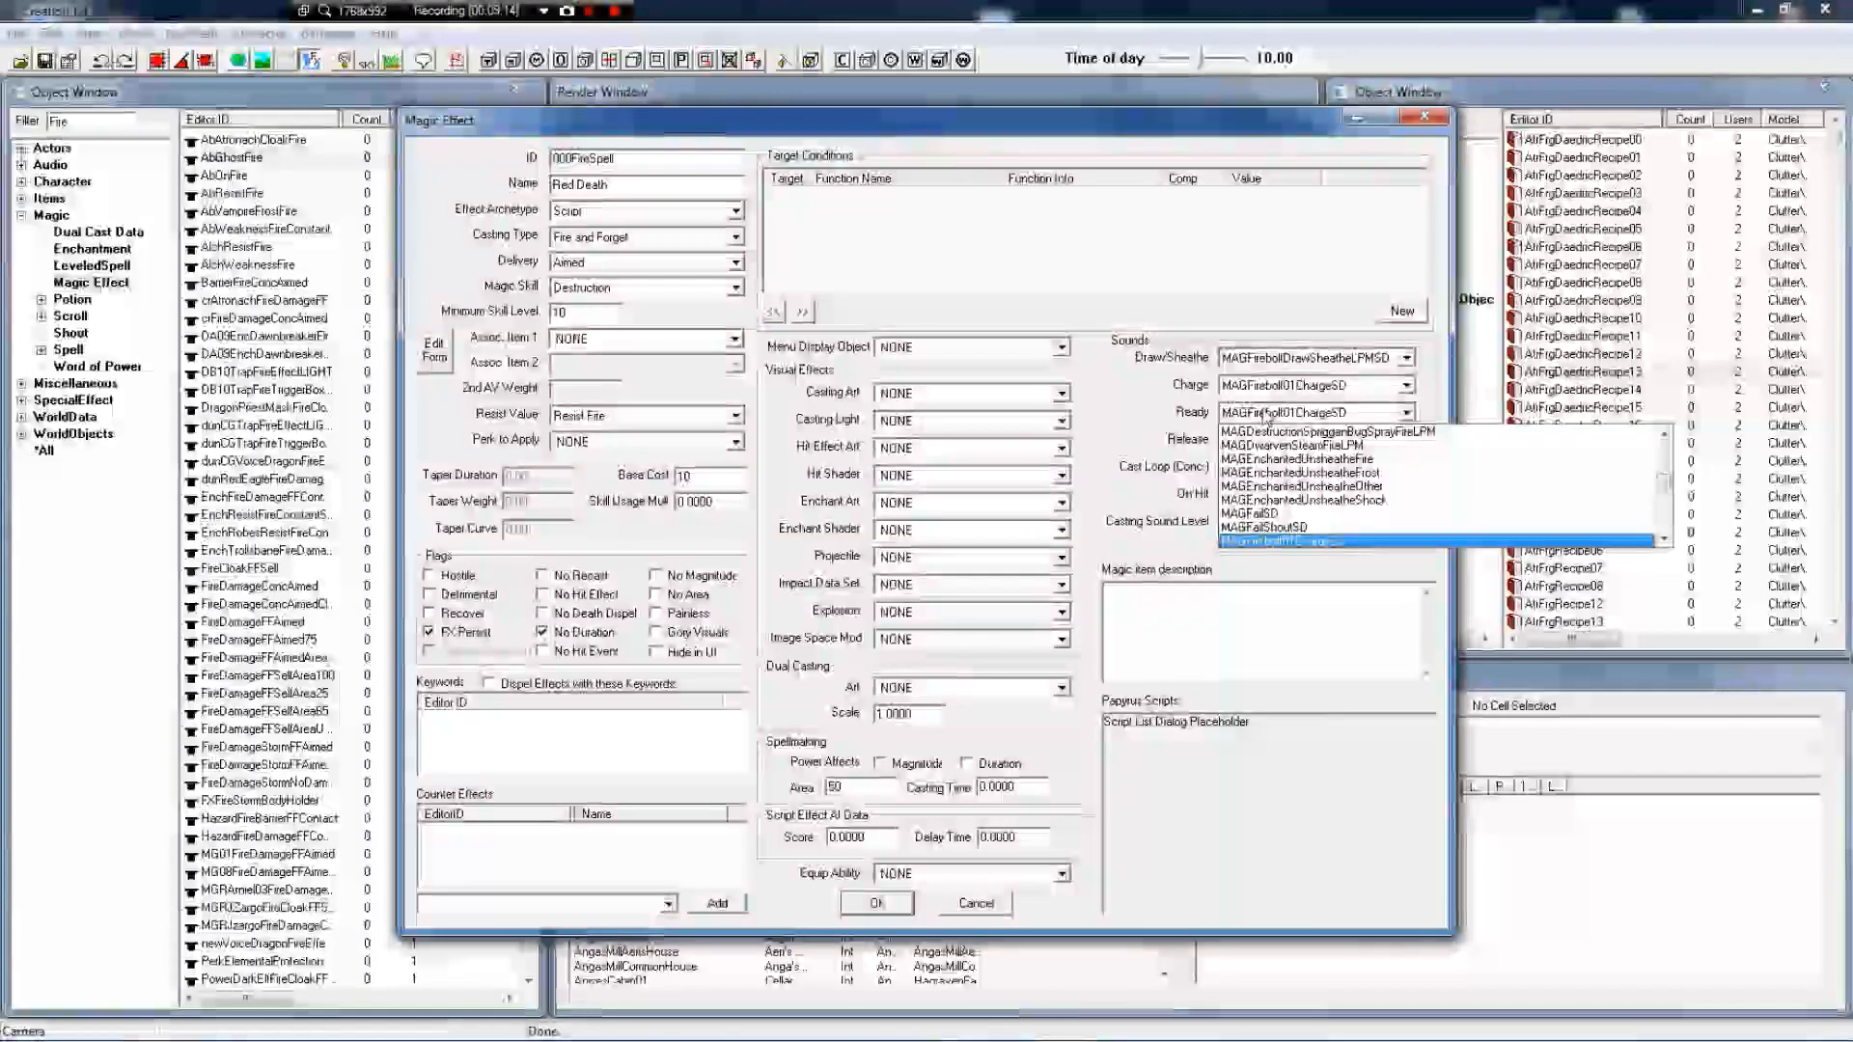
scroll(1393, 541, down, 2)
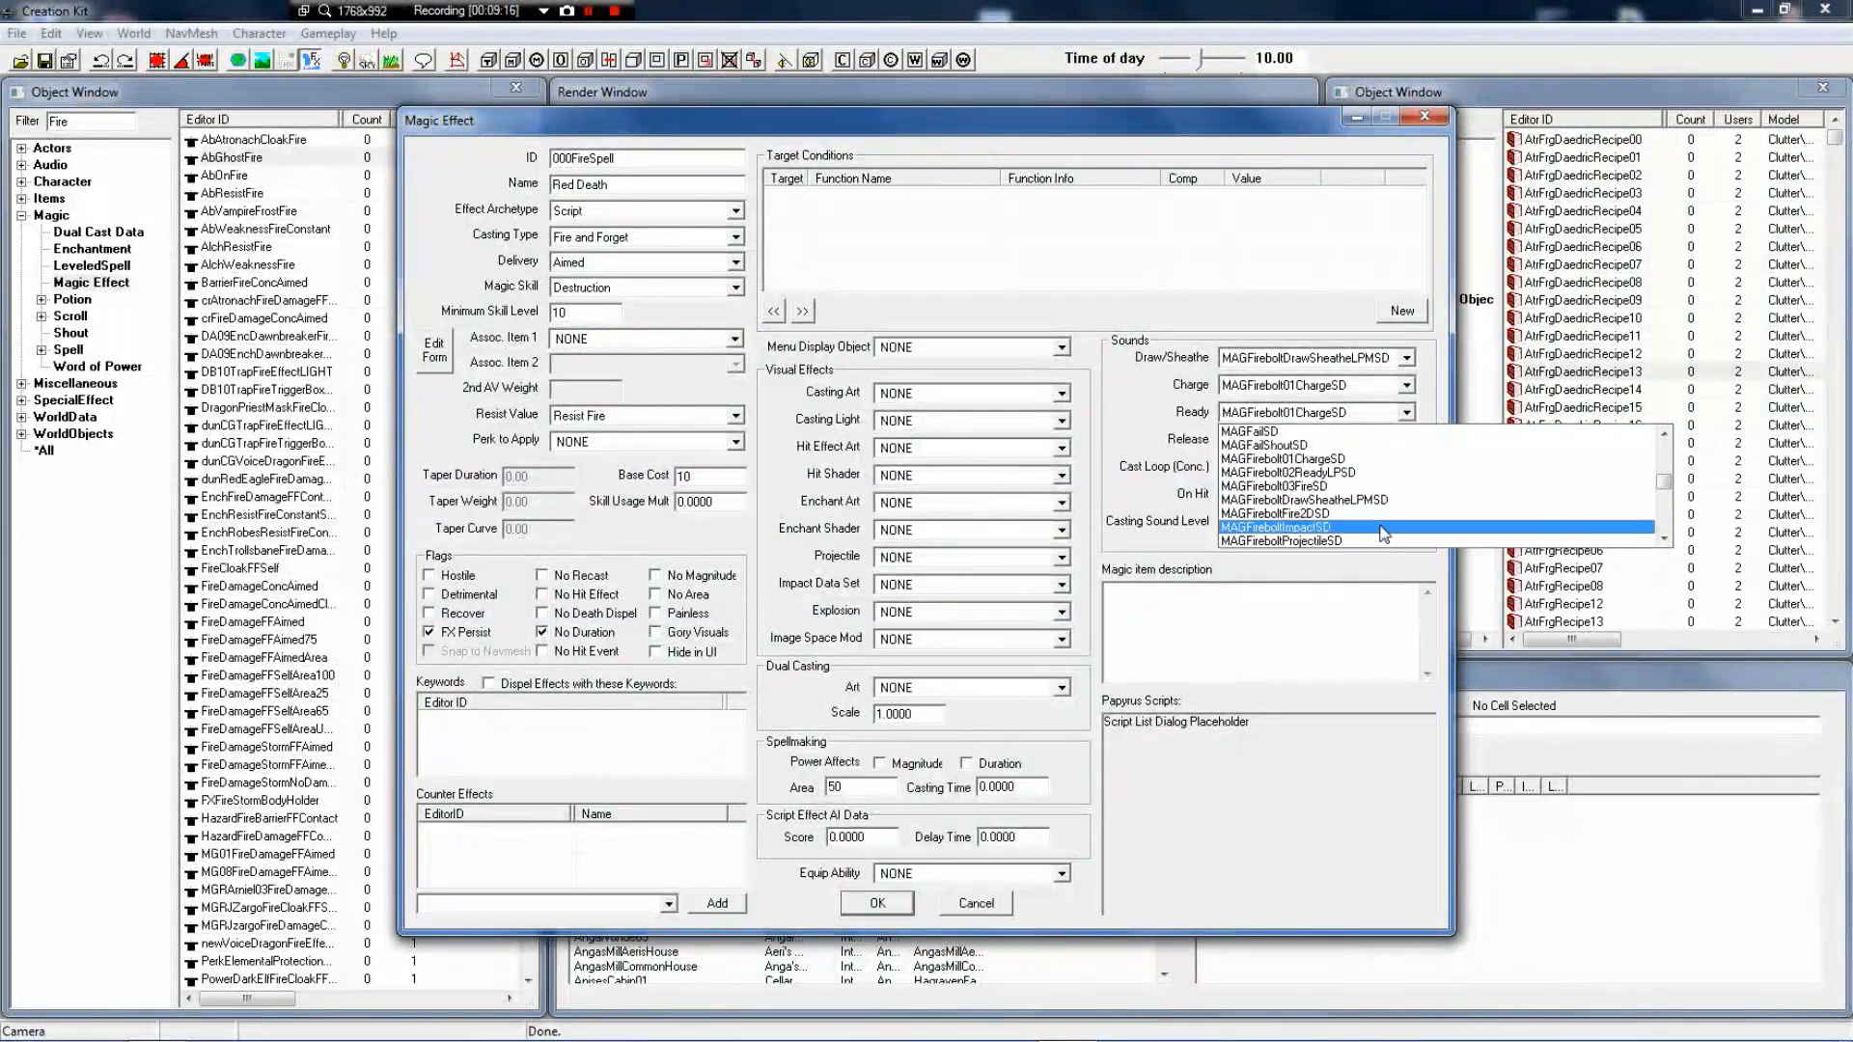
click(1308, 473)
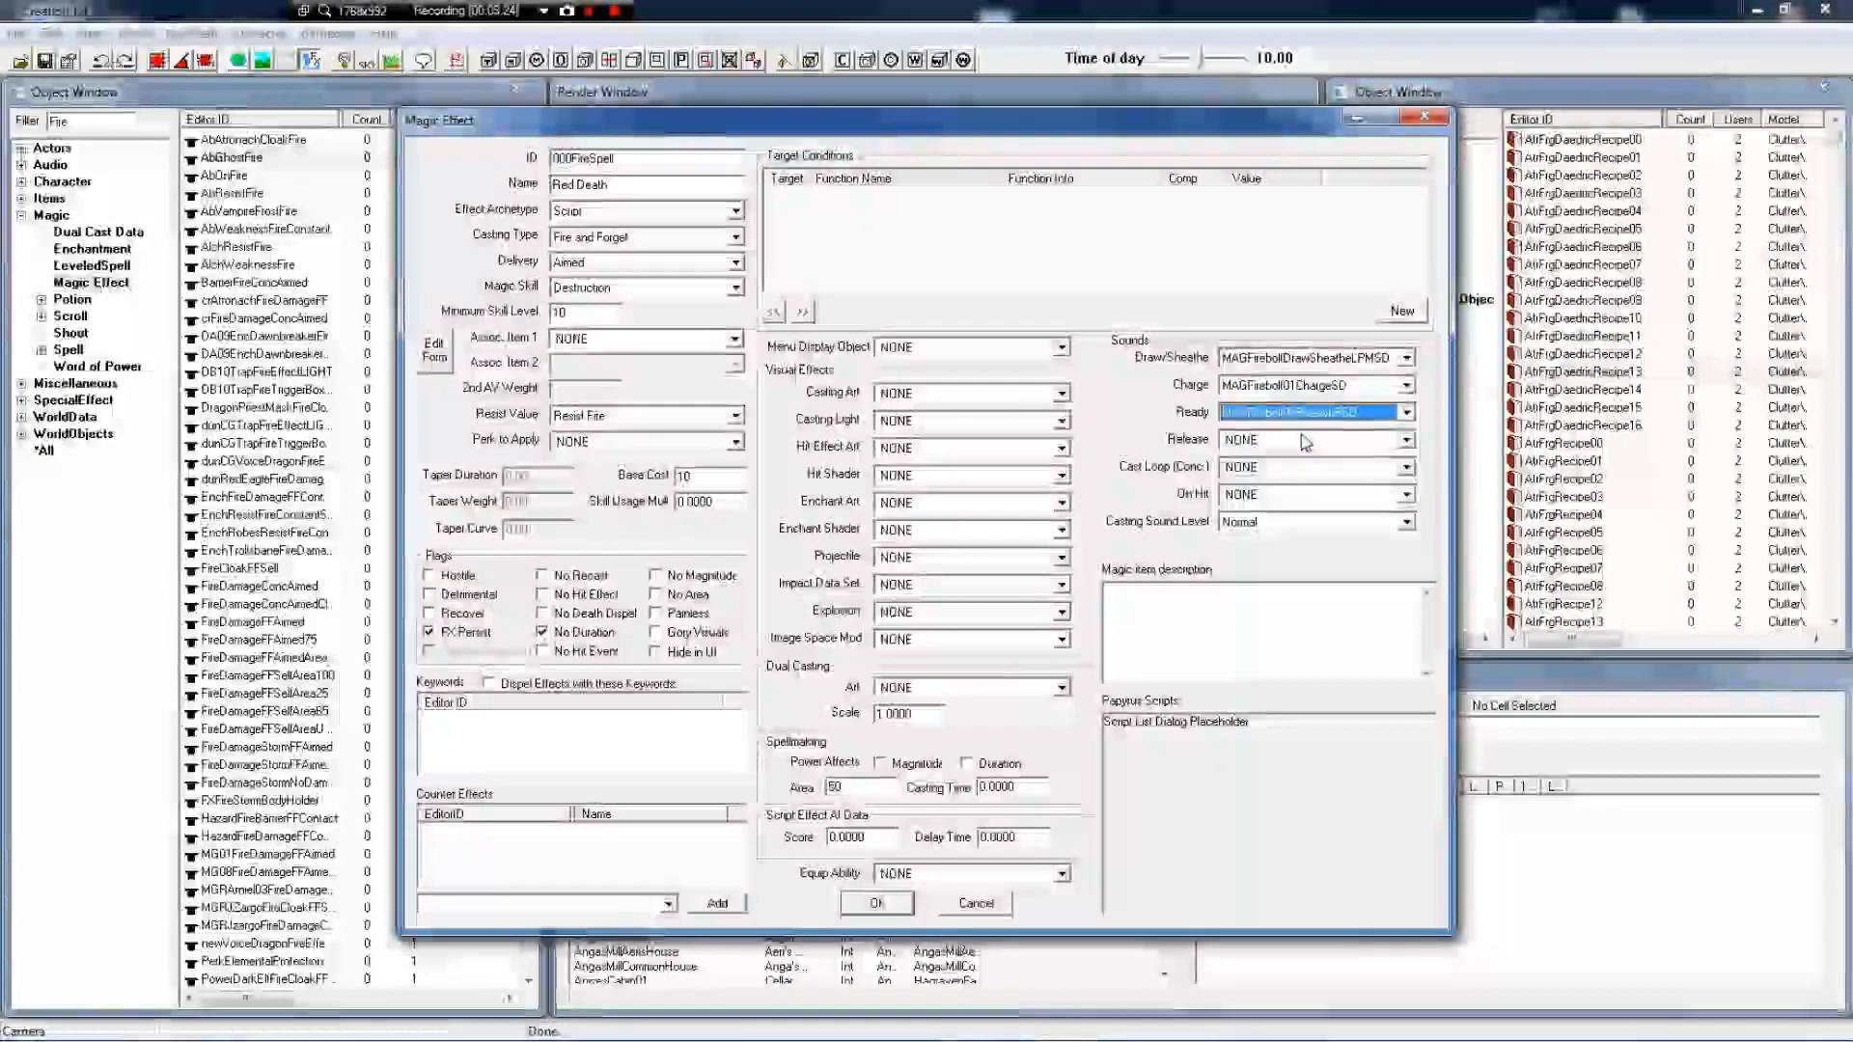
click(1305, 440)
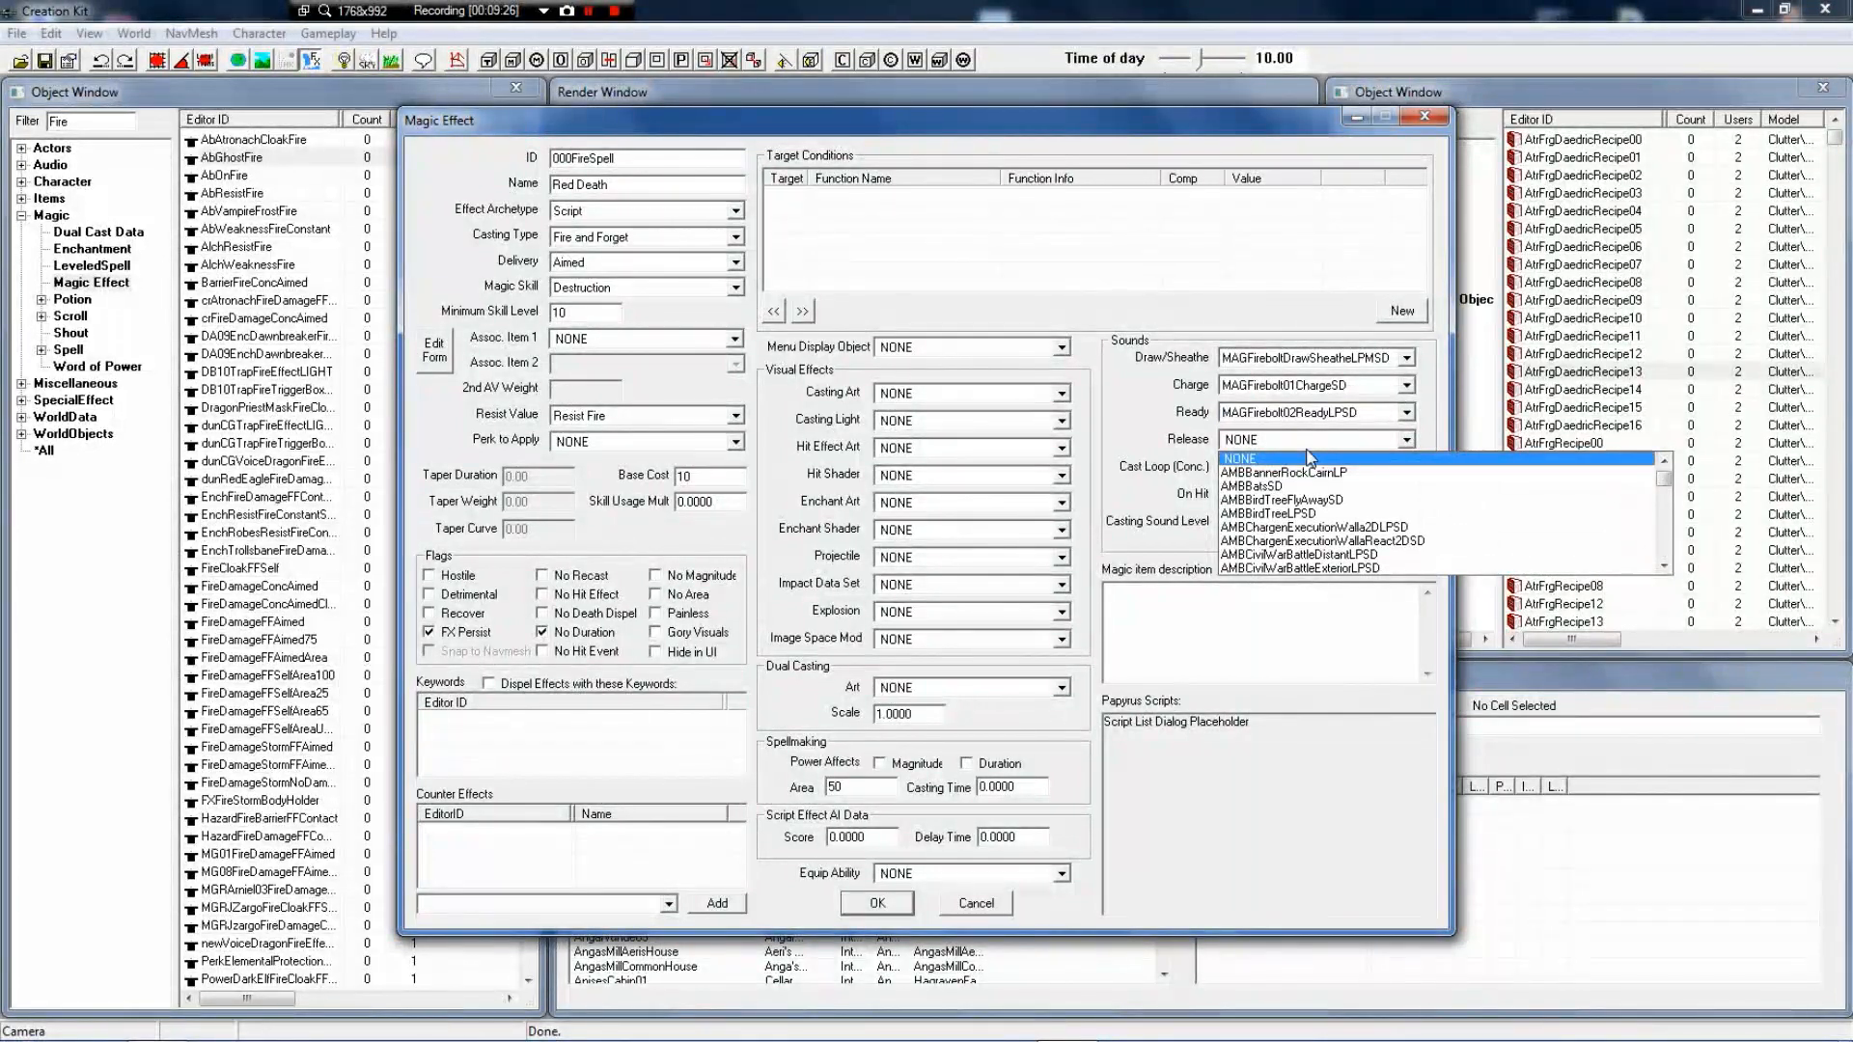
key(m)
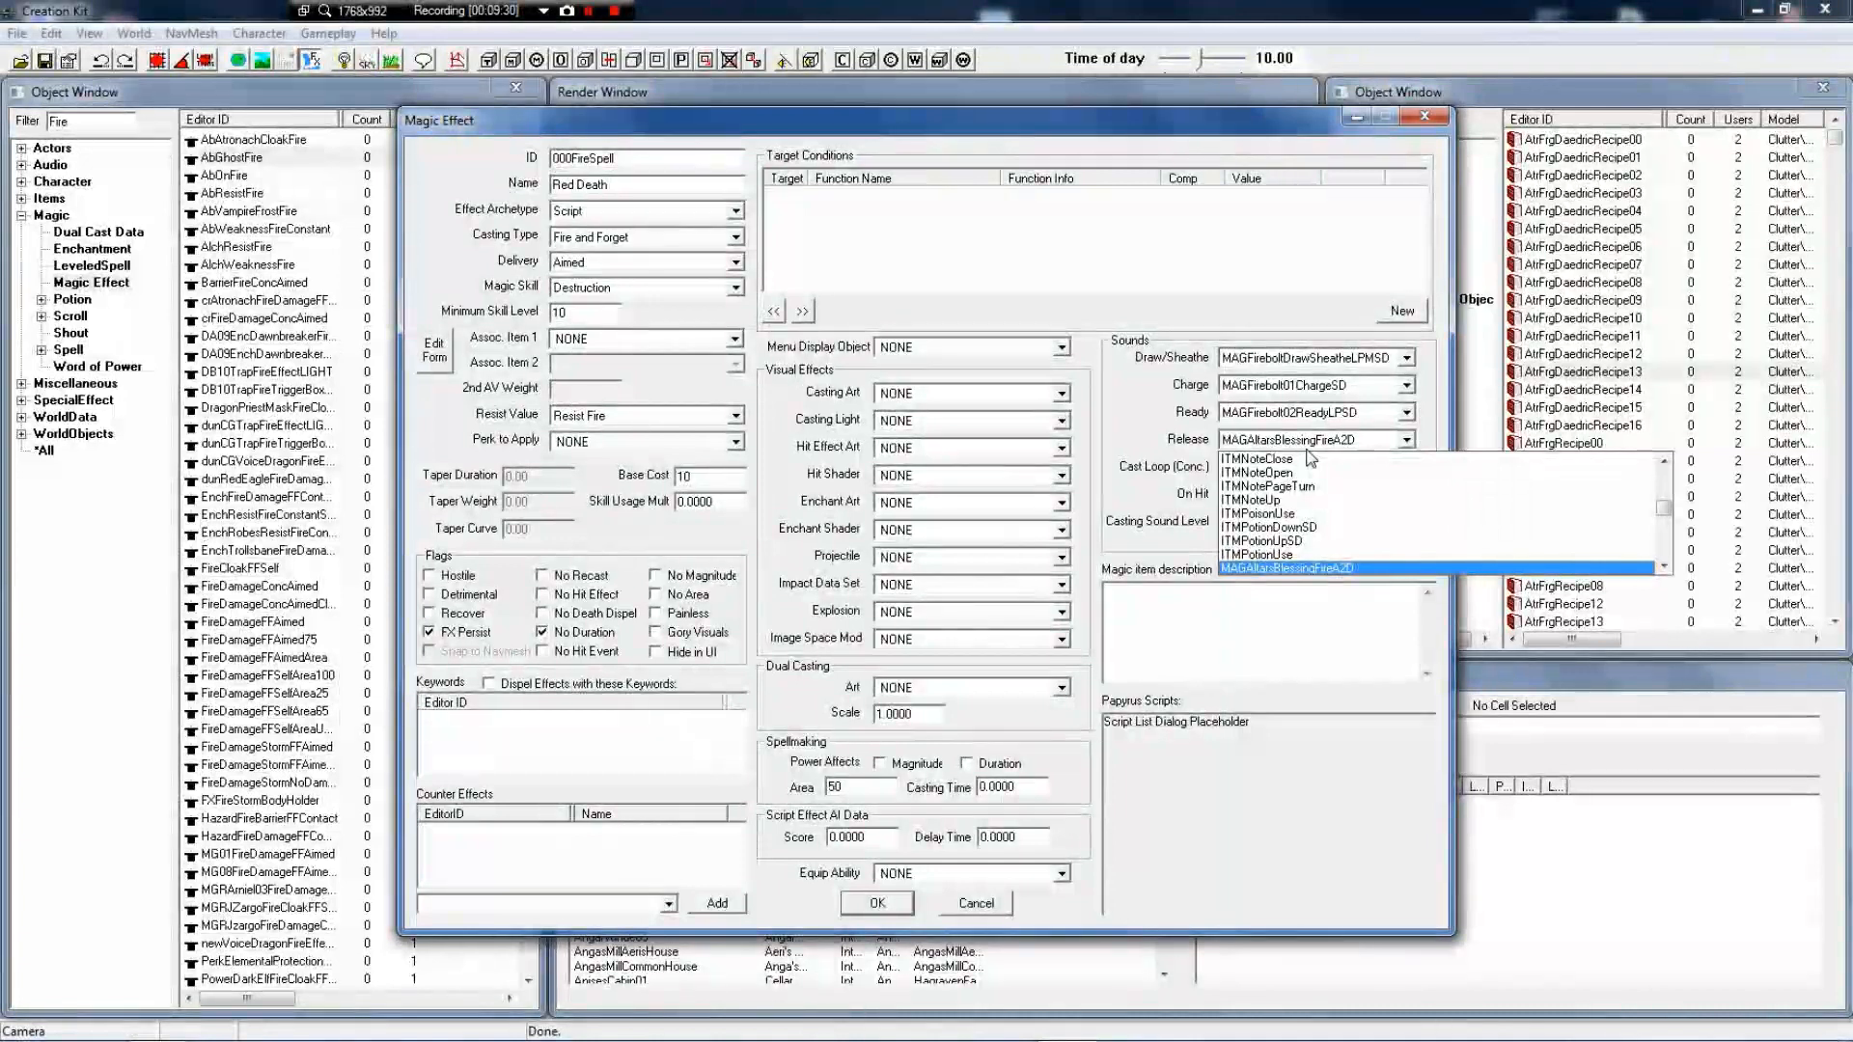
key(f)
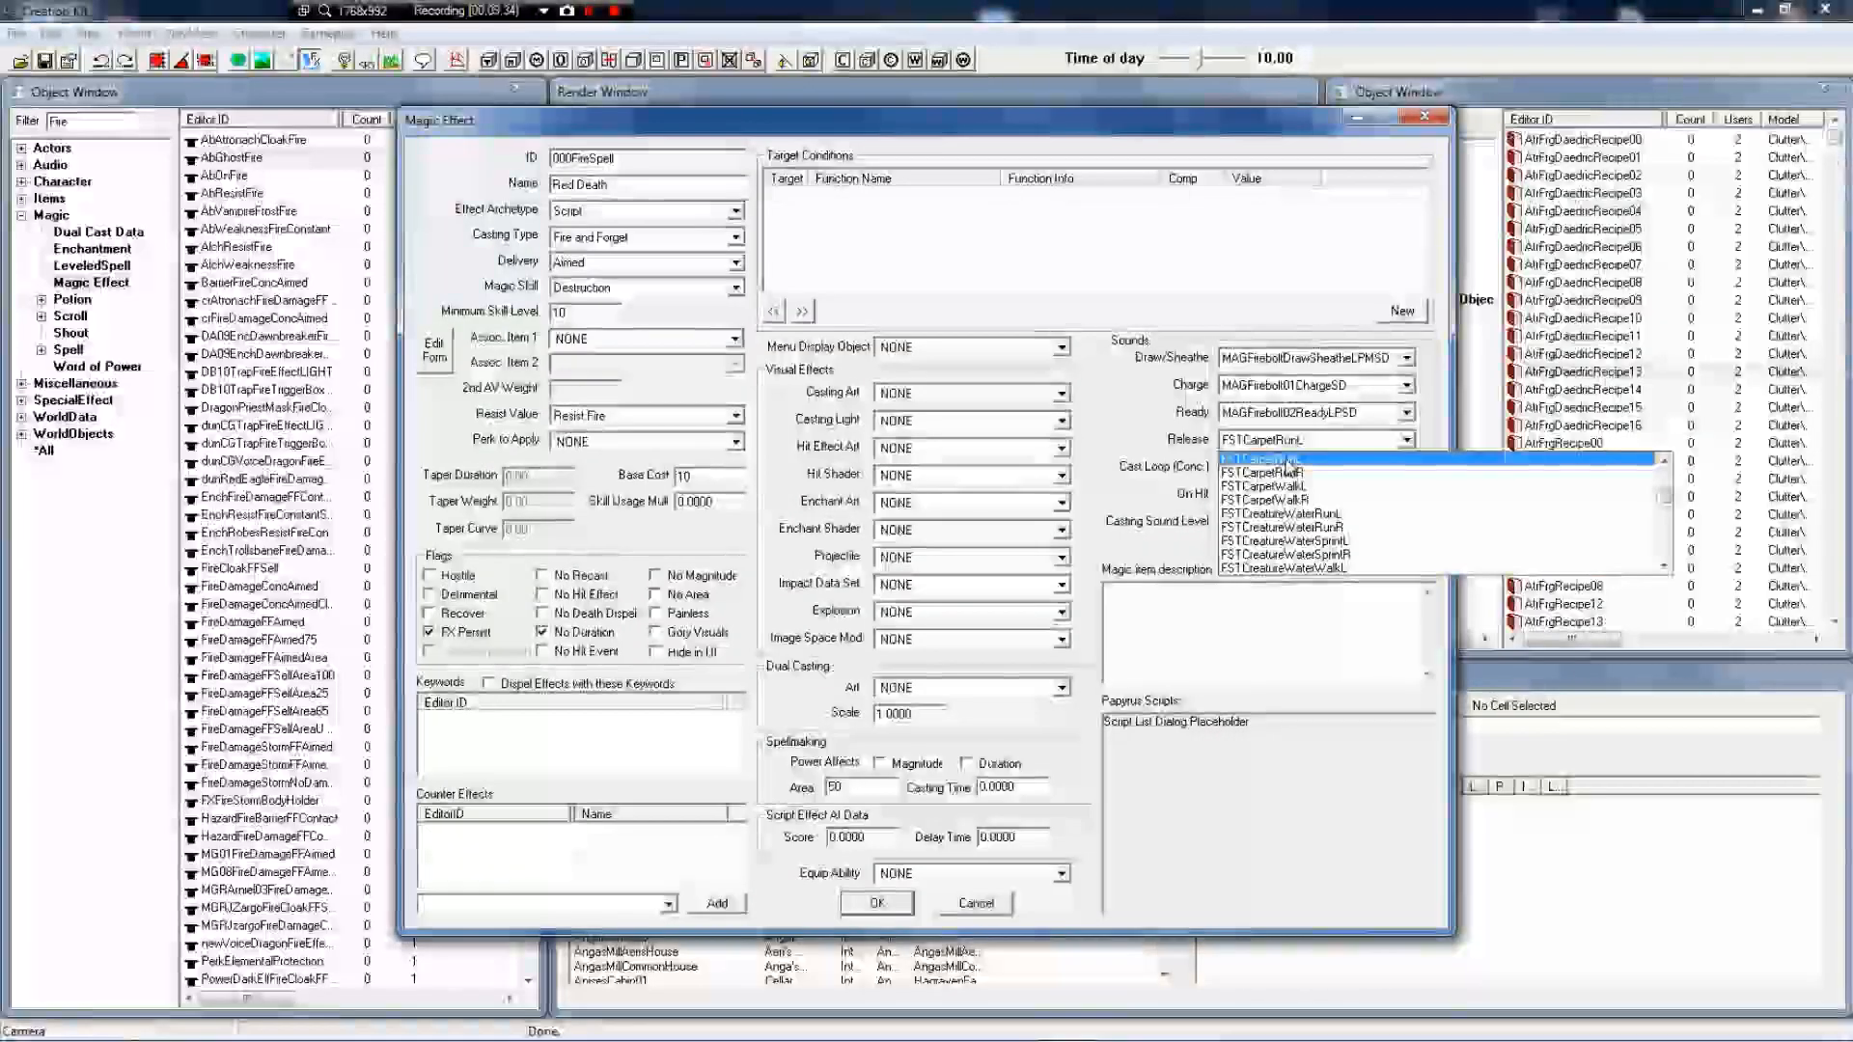
click(1310, 458)
Set the magic effect's Release sound to MAGFireboltFire2DSD
click(1318, 444)
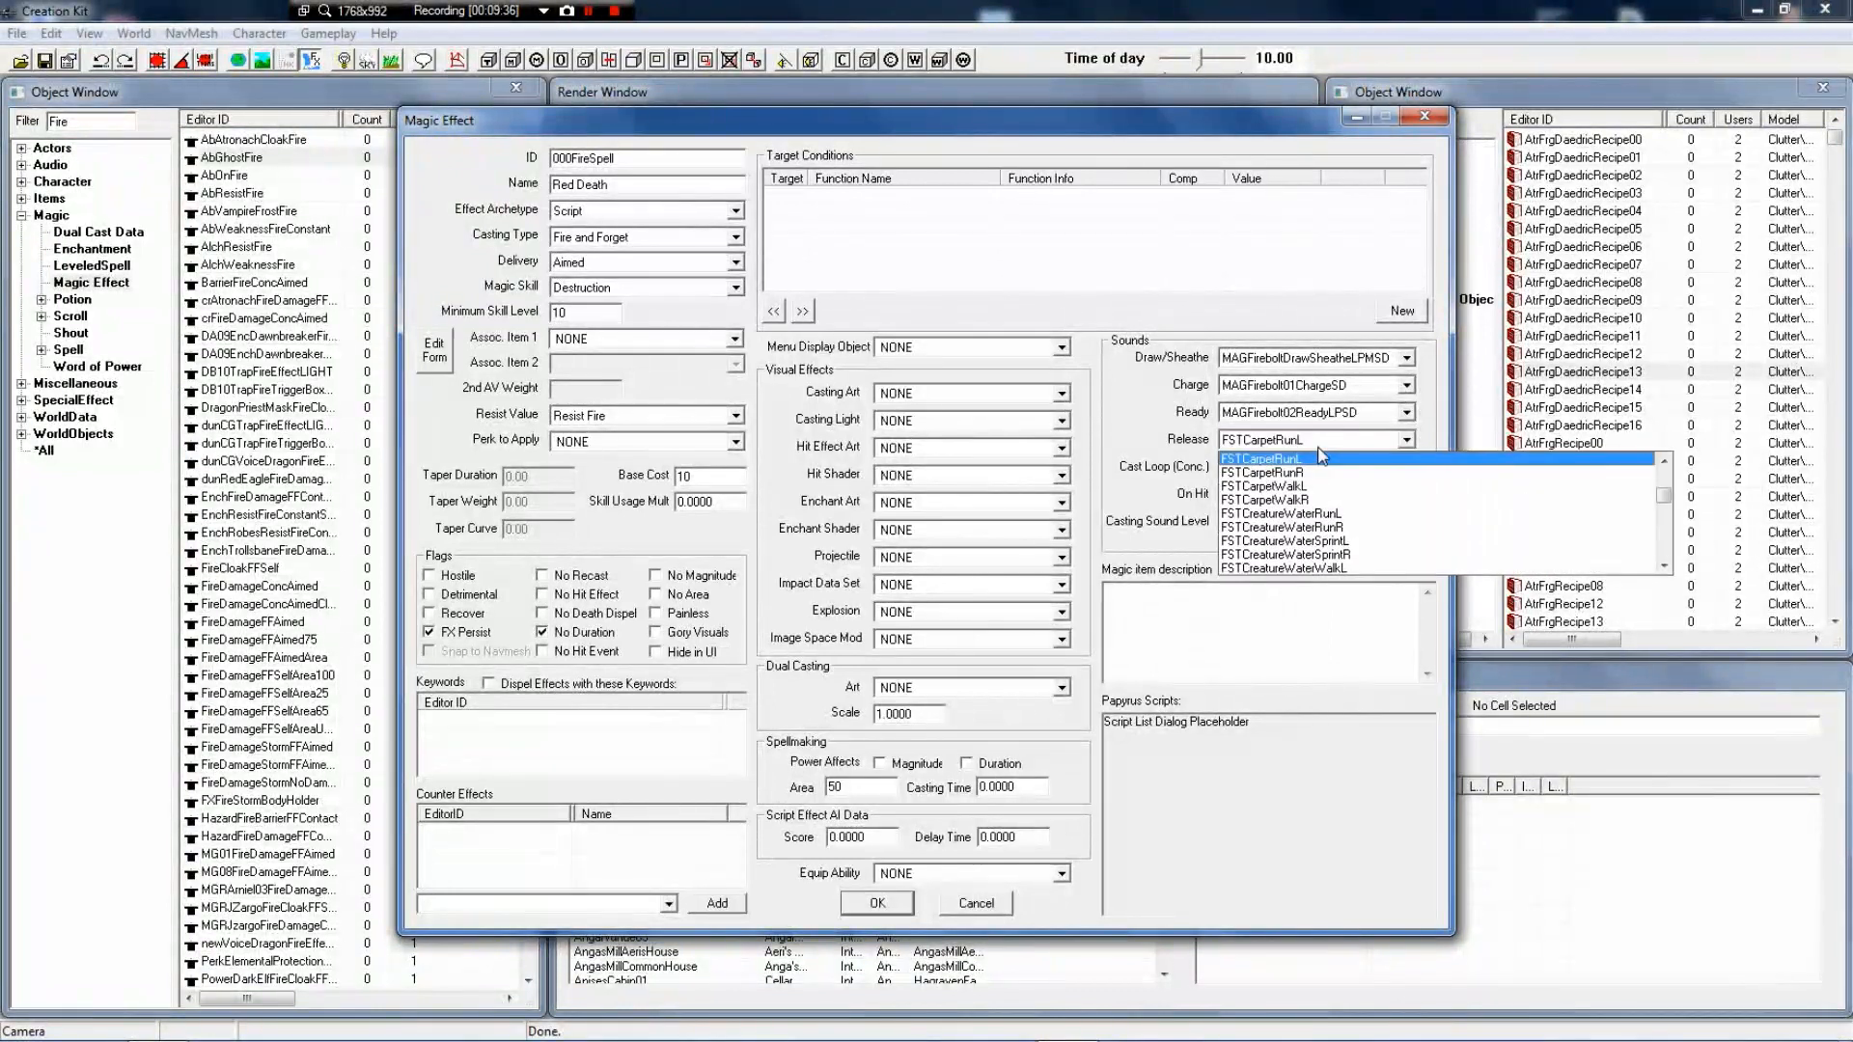
text(m)
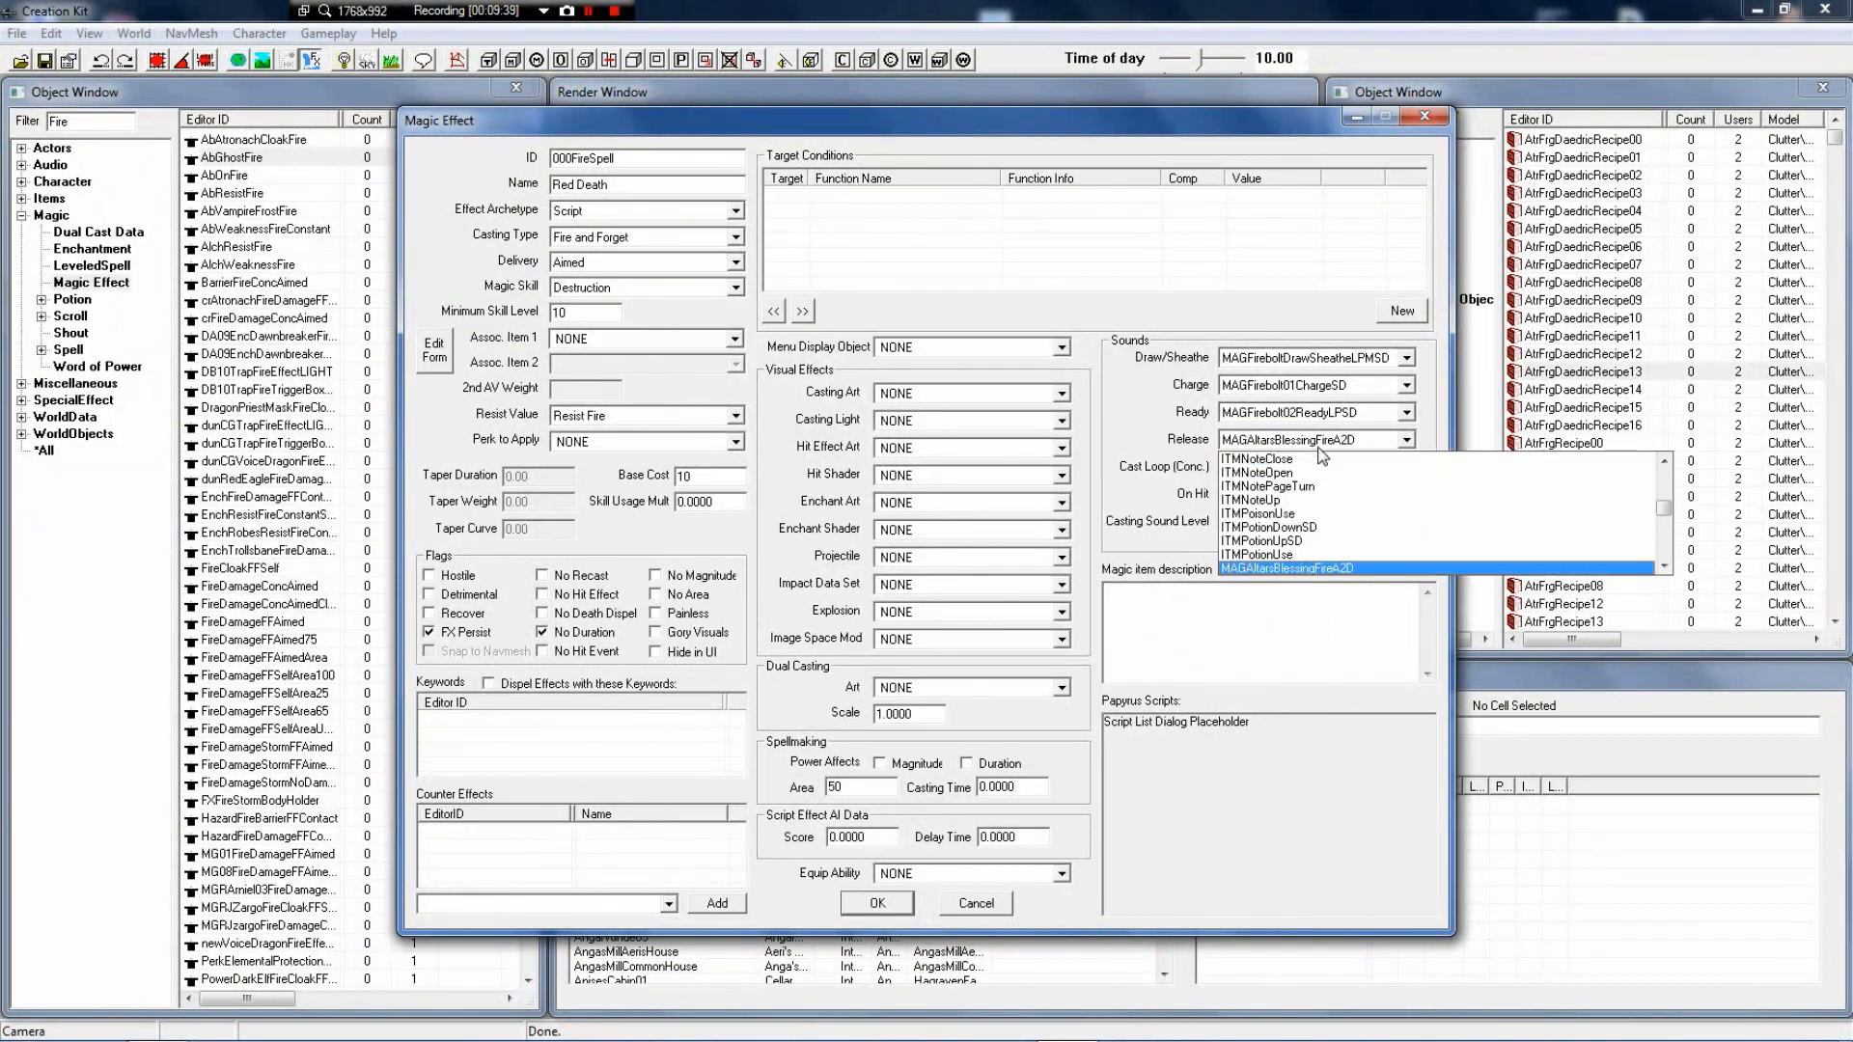
text(agi)
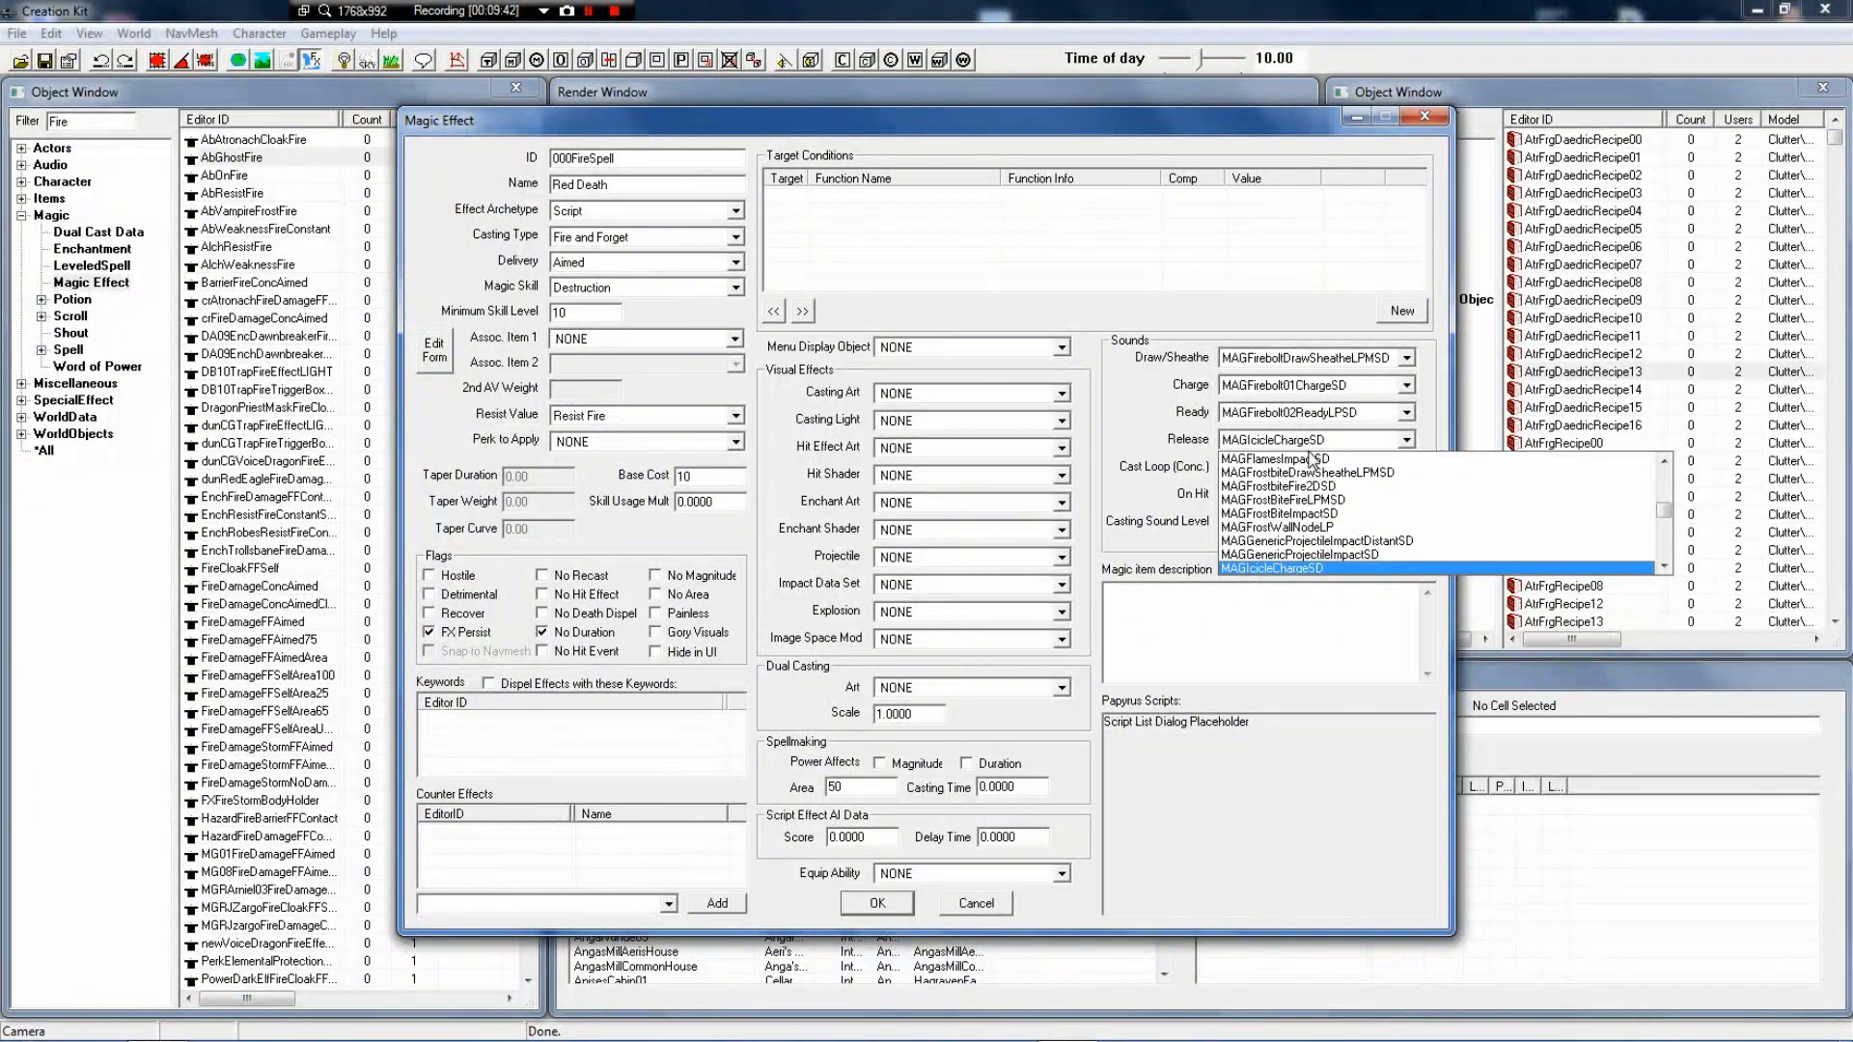
scroll(1312, 473, up, 1)
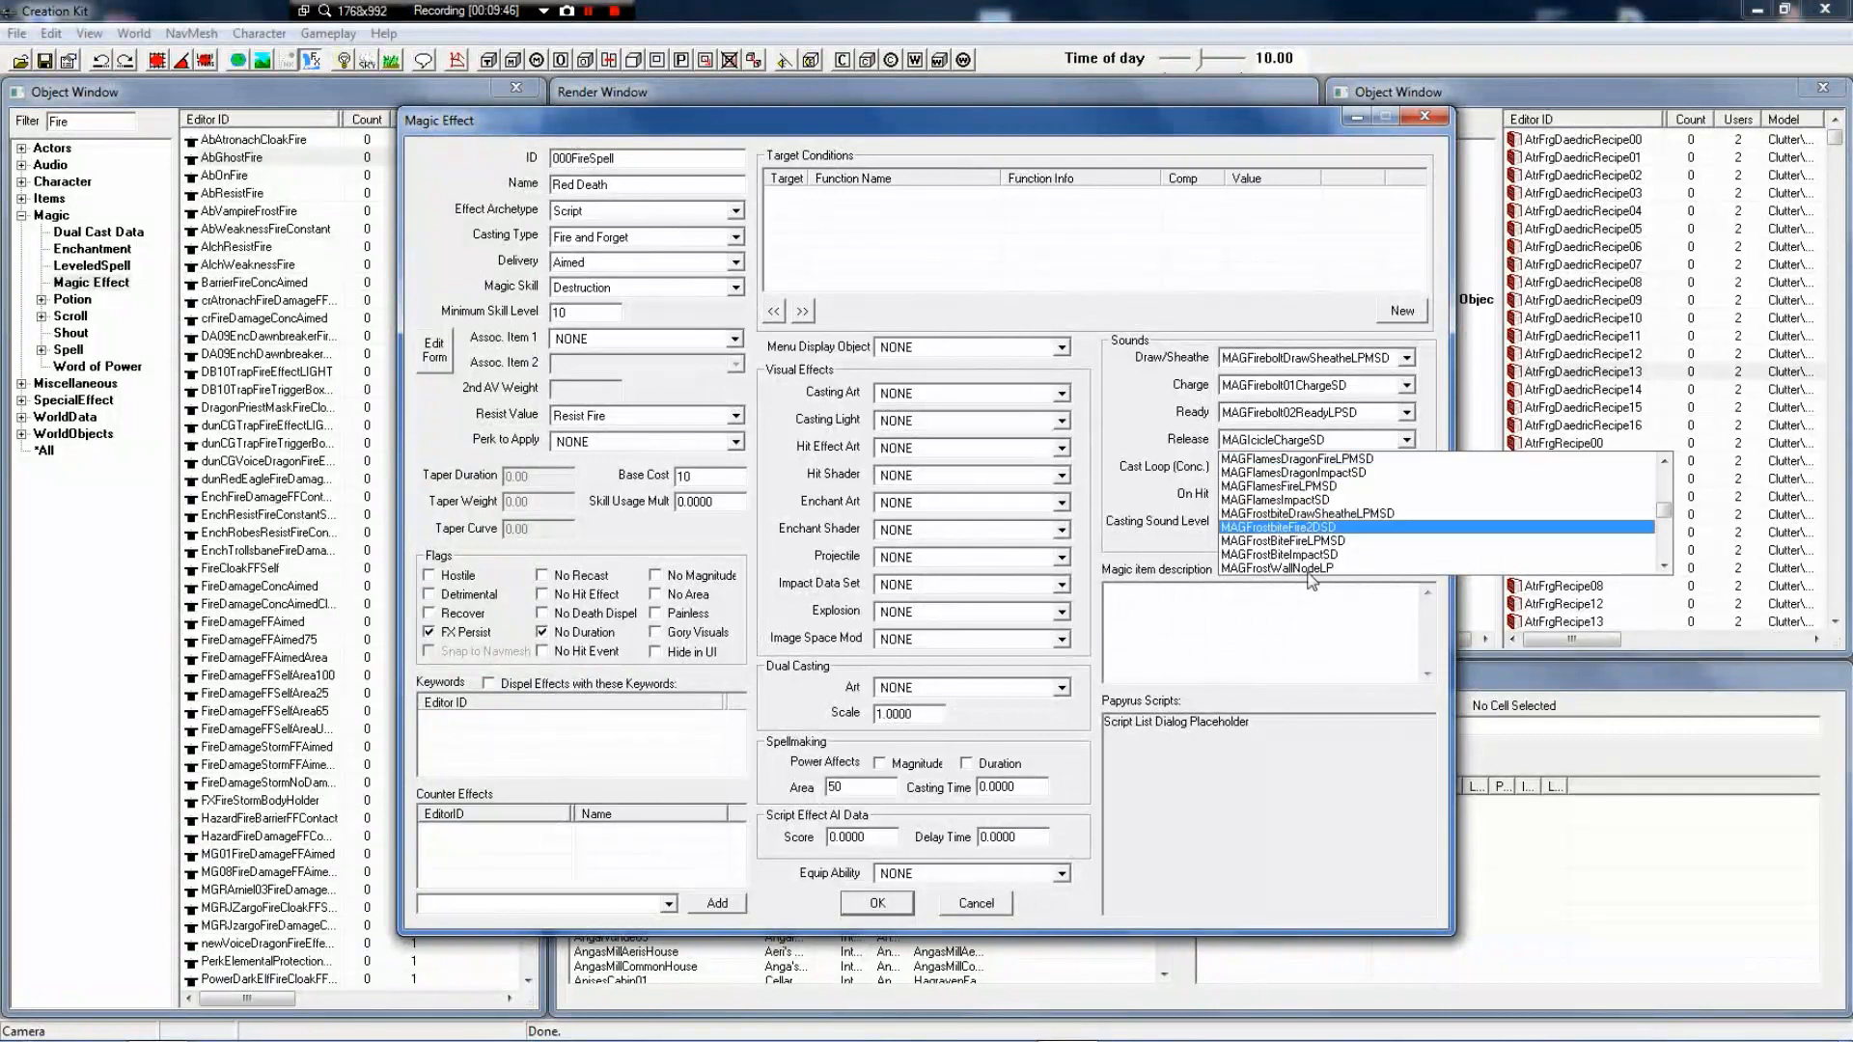
scroll(1287, 592, up, 5)
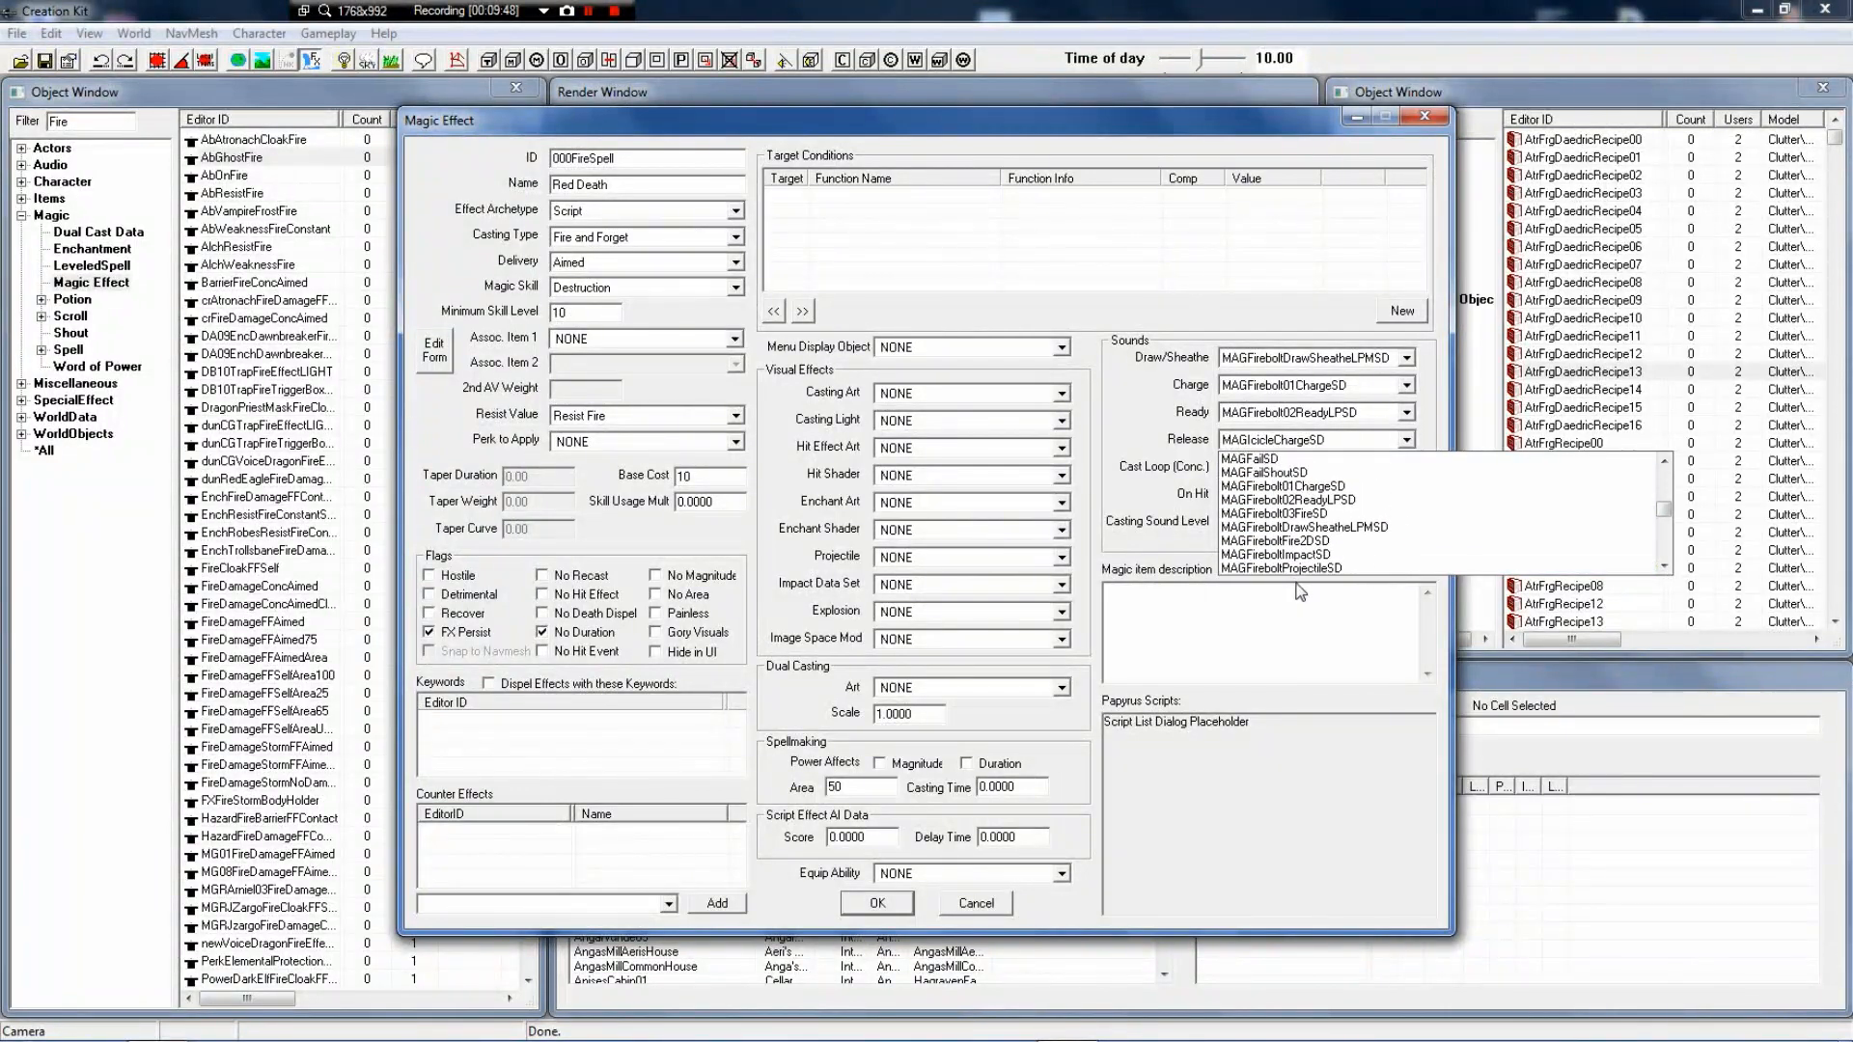
scroll(1351, 560, down, 1)
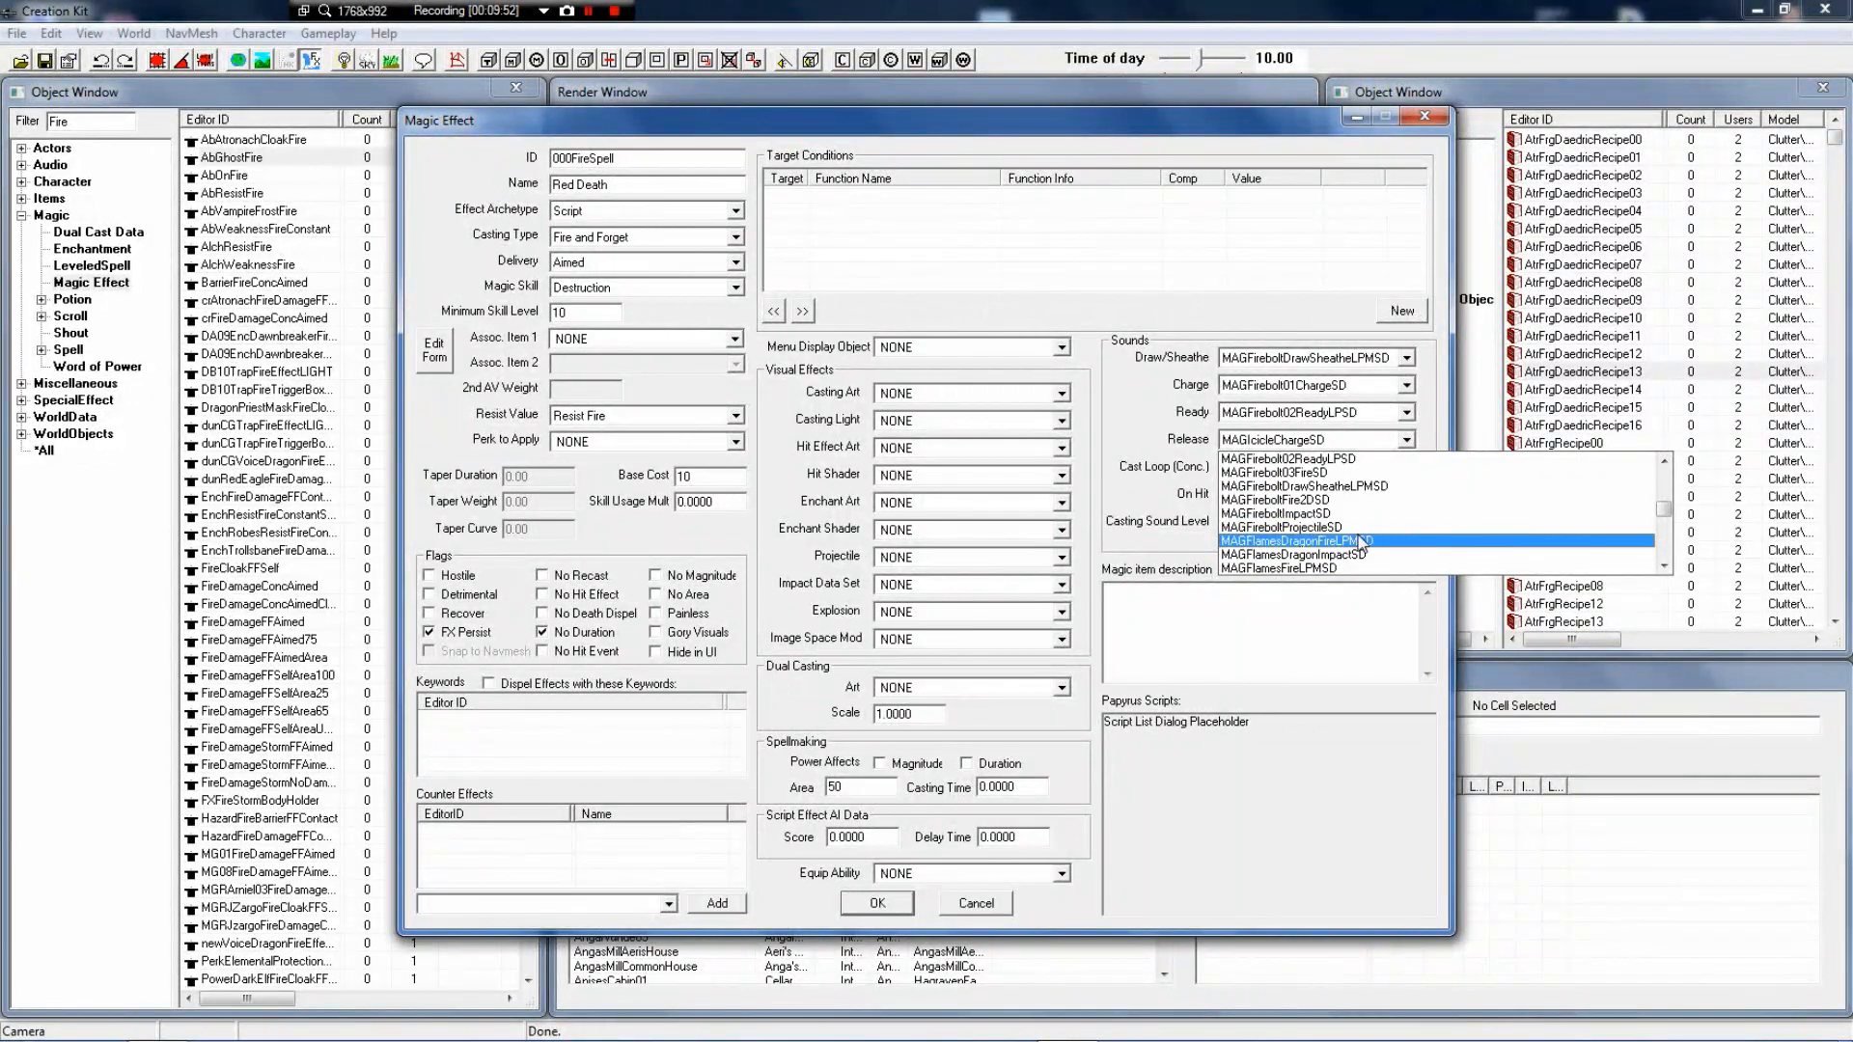
key(Up)
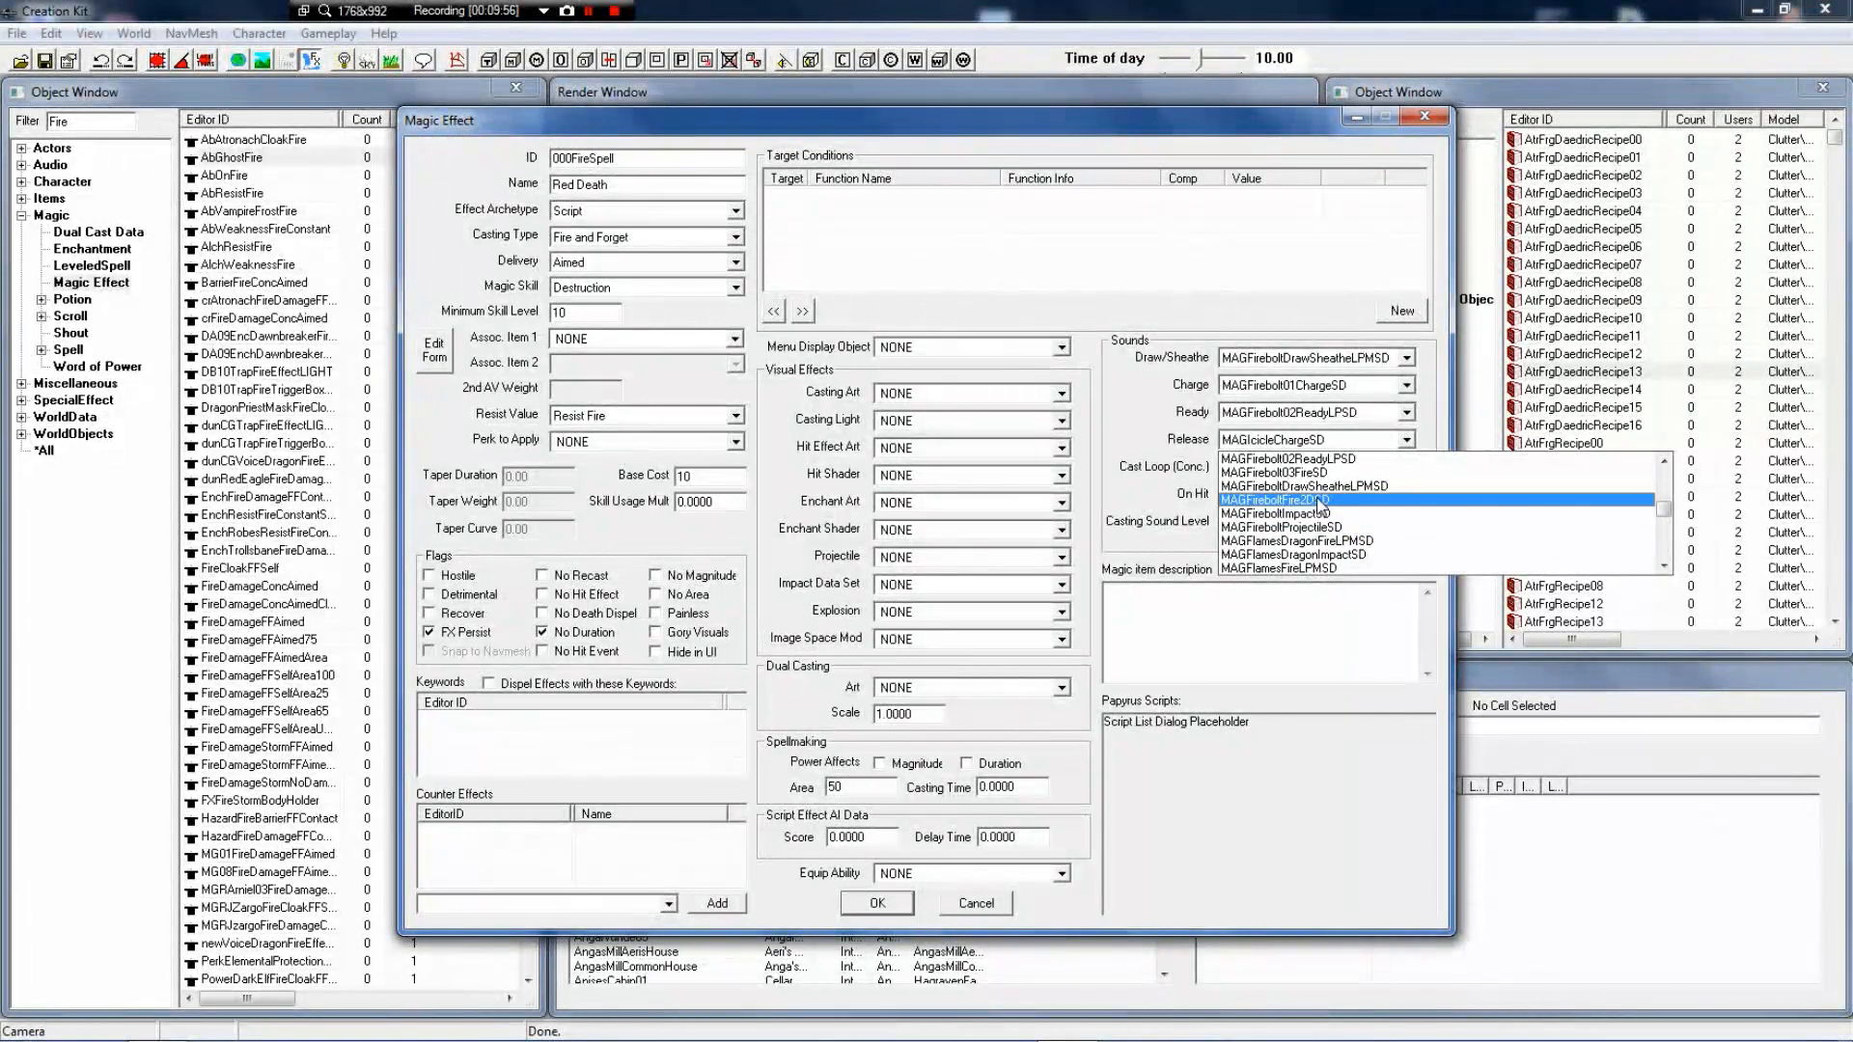
click(1319, 501)
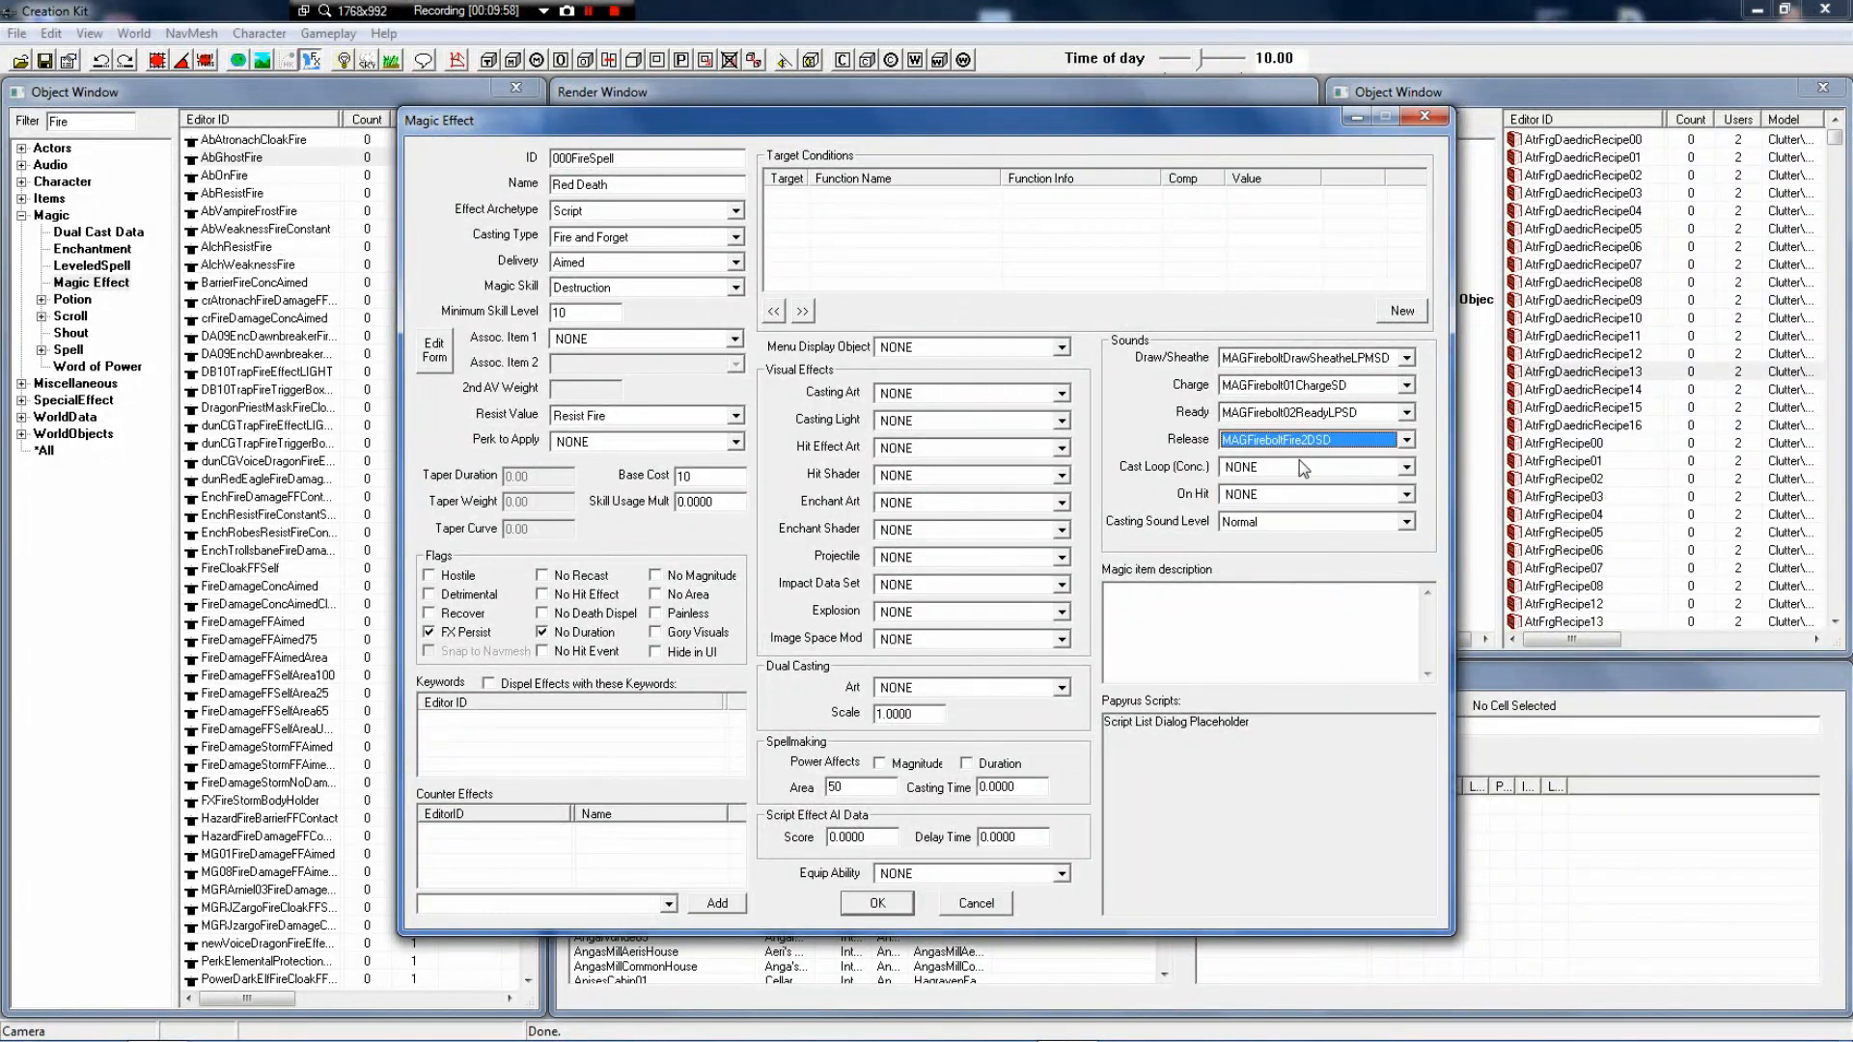
Set the magic effect's On Hit sound to MAGFireboltImpactSD
click(1298, 468)
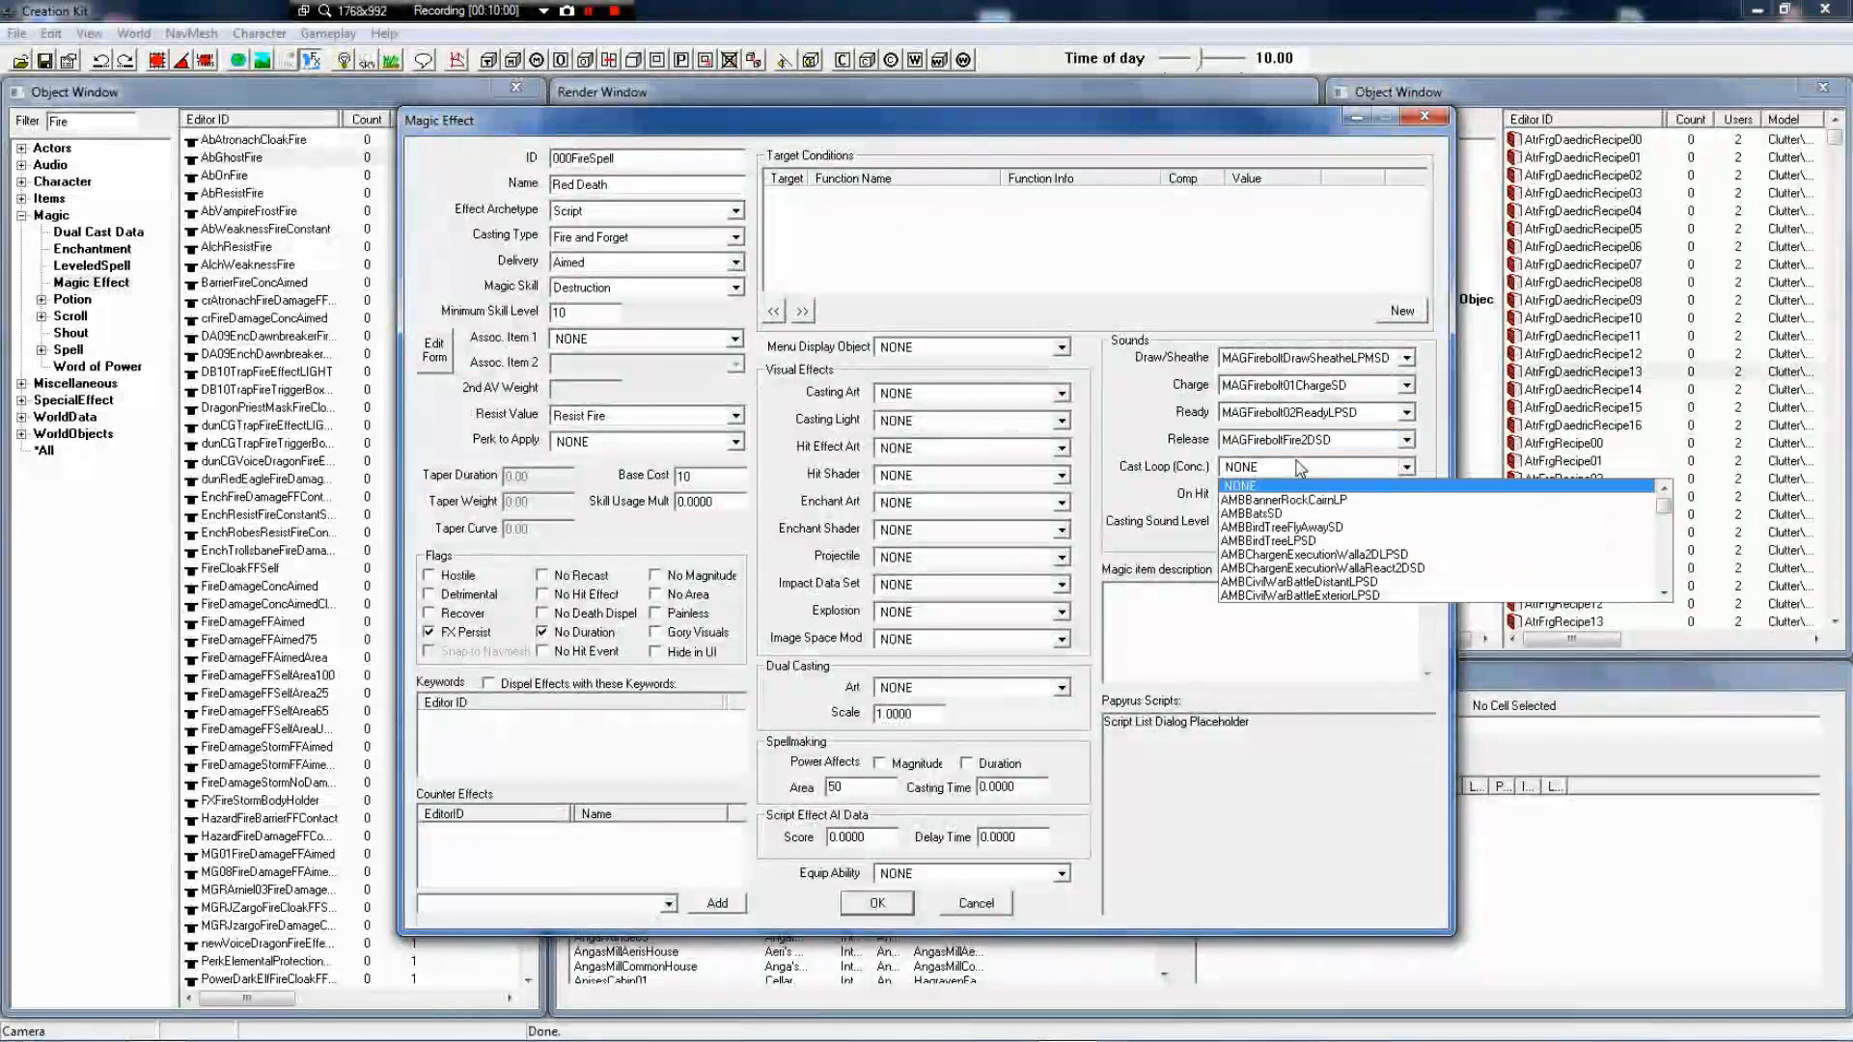
click(1292, 470)
click(1247, 493)
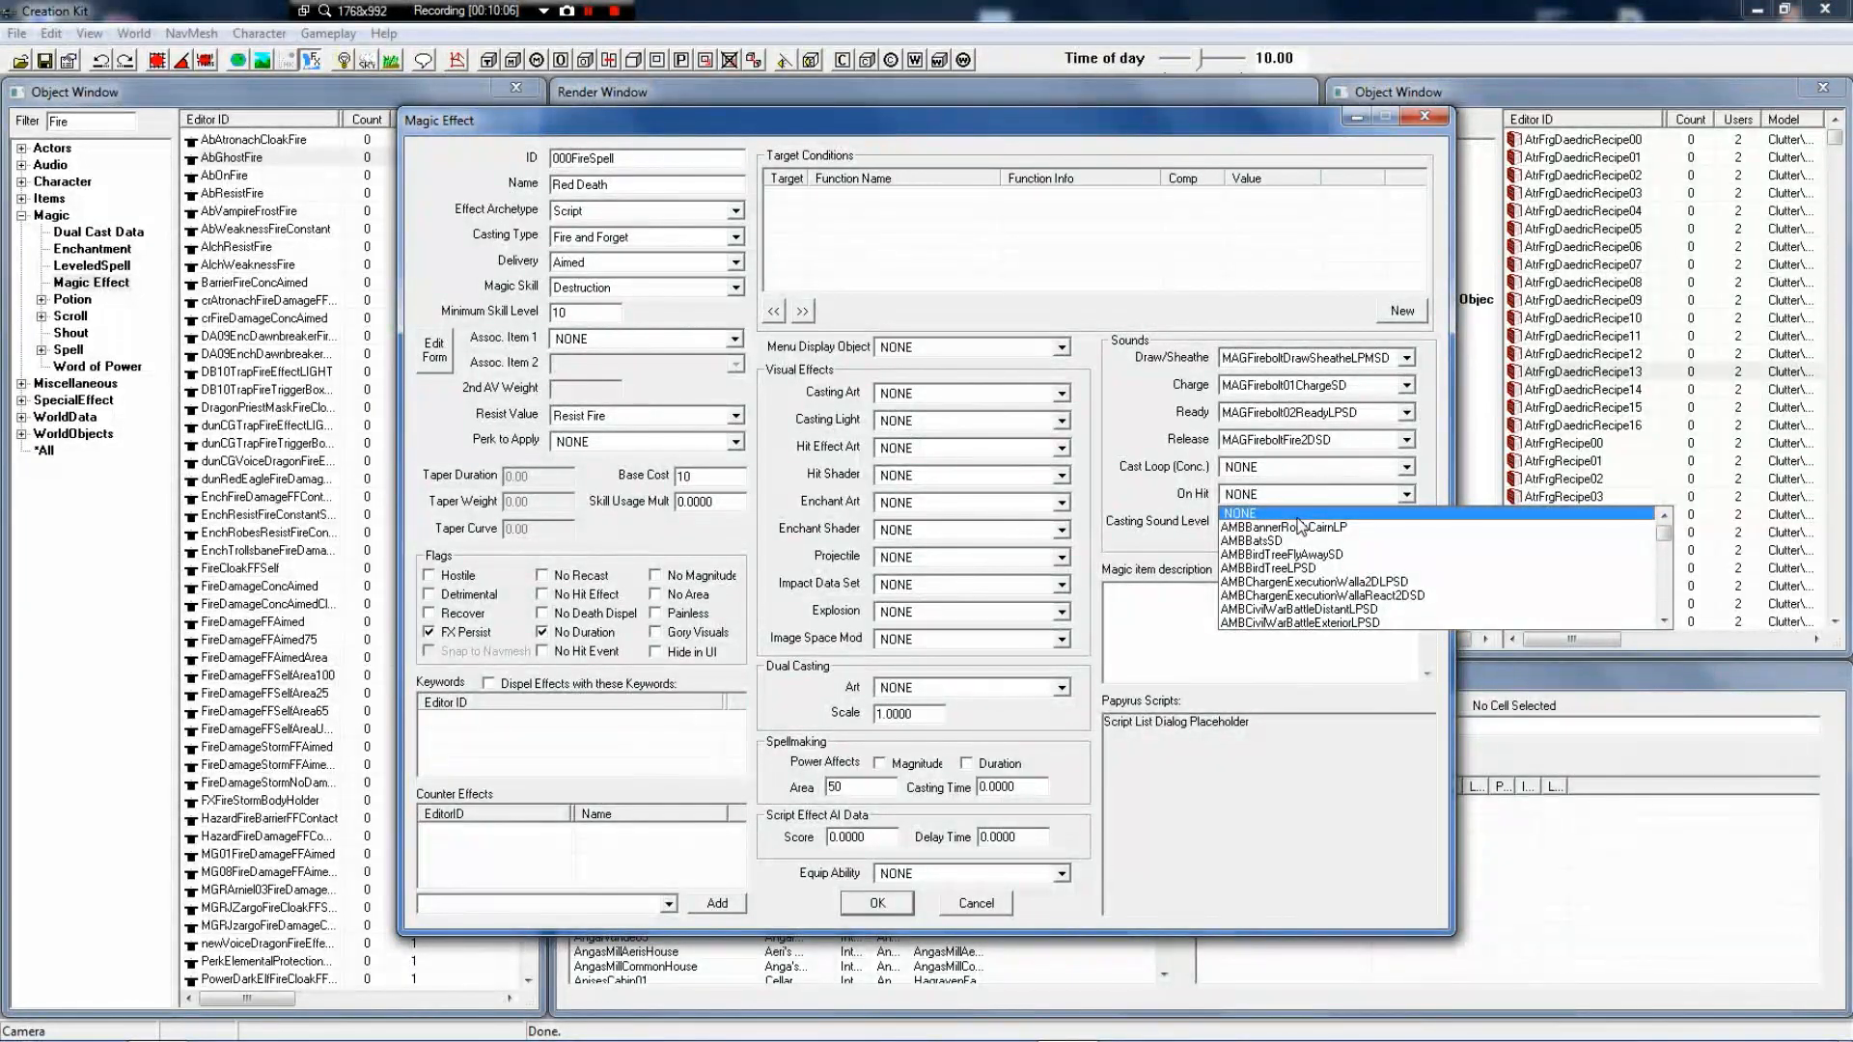
text(magfi)
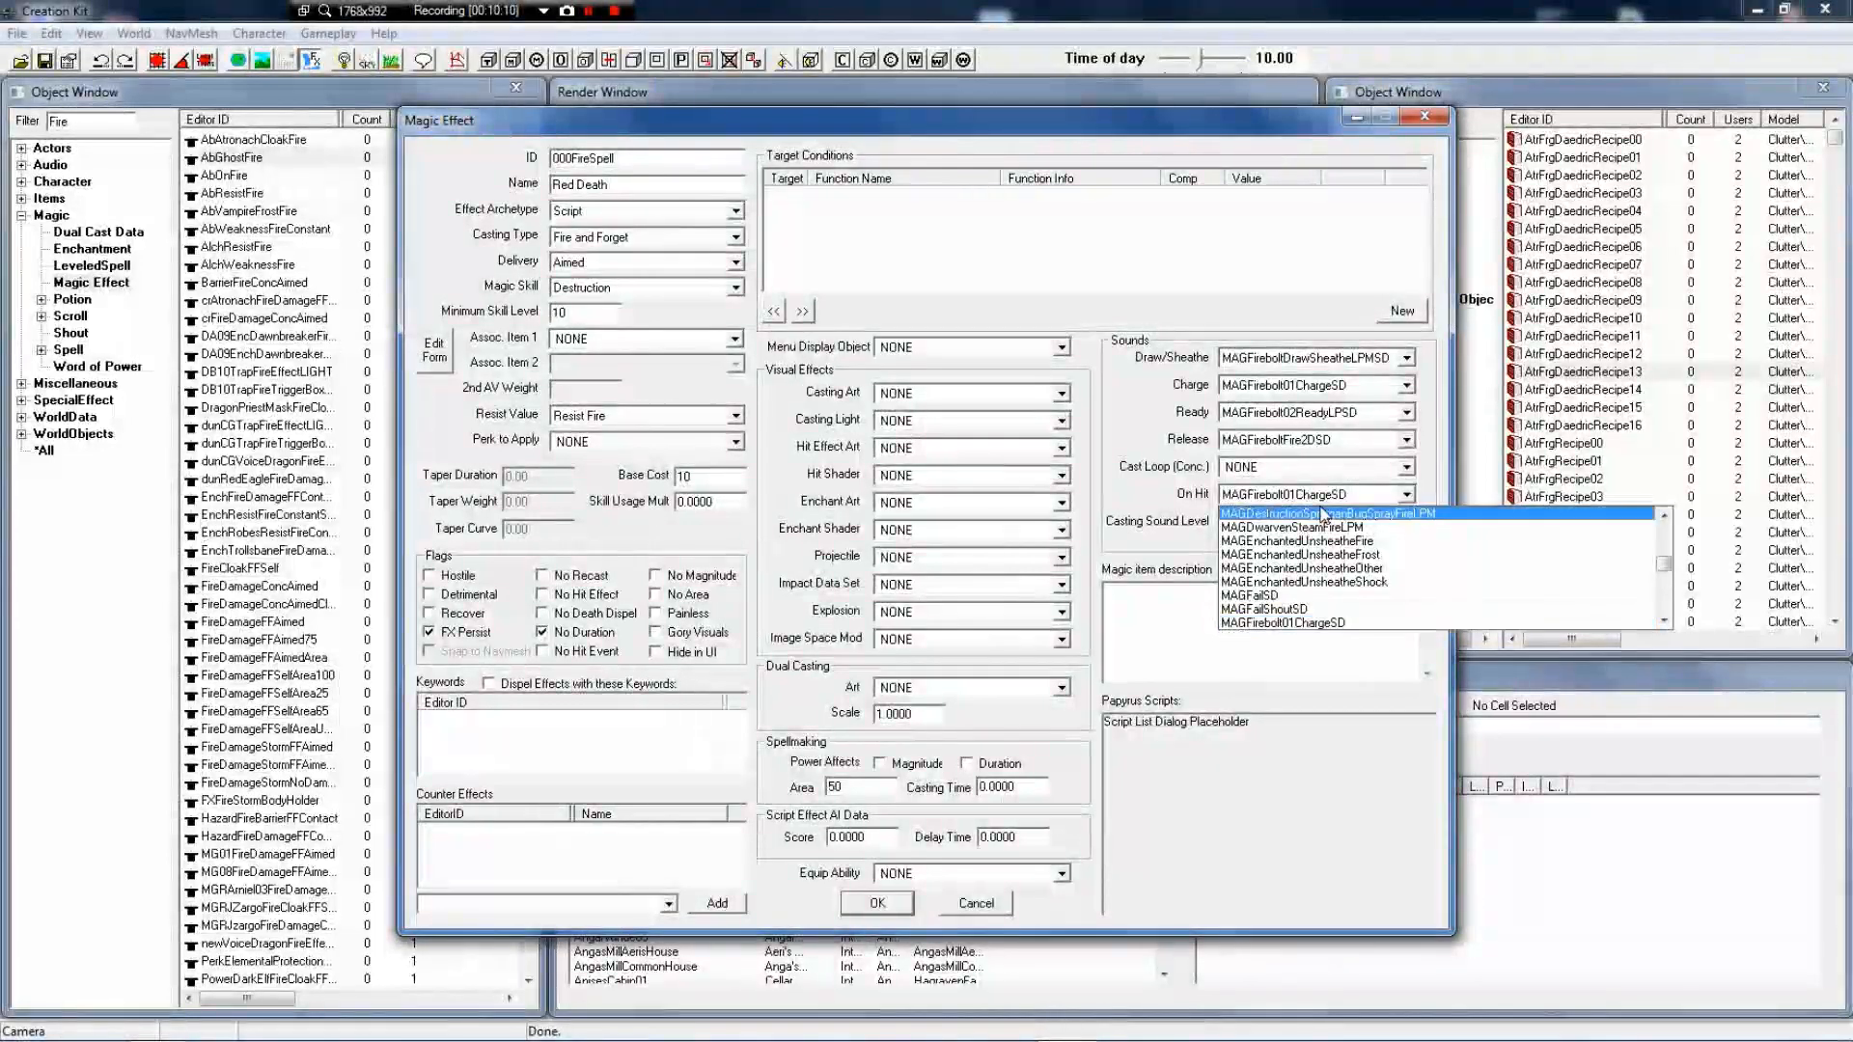
scroll(1342, 608, down, 1)
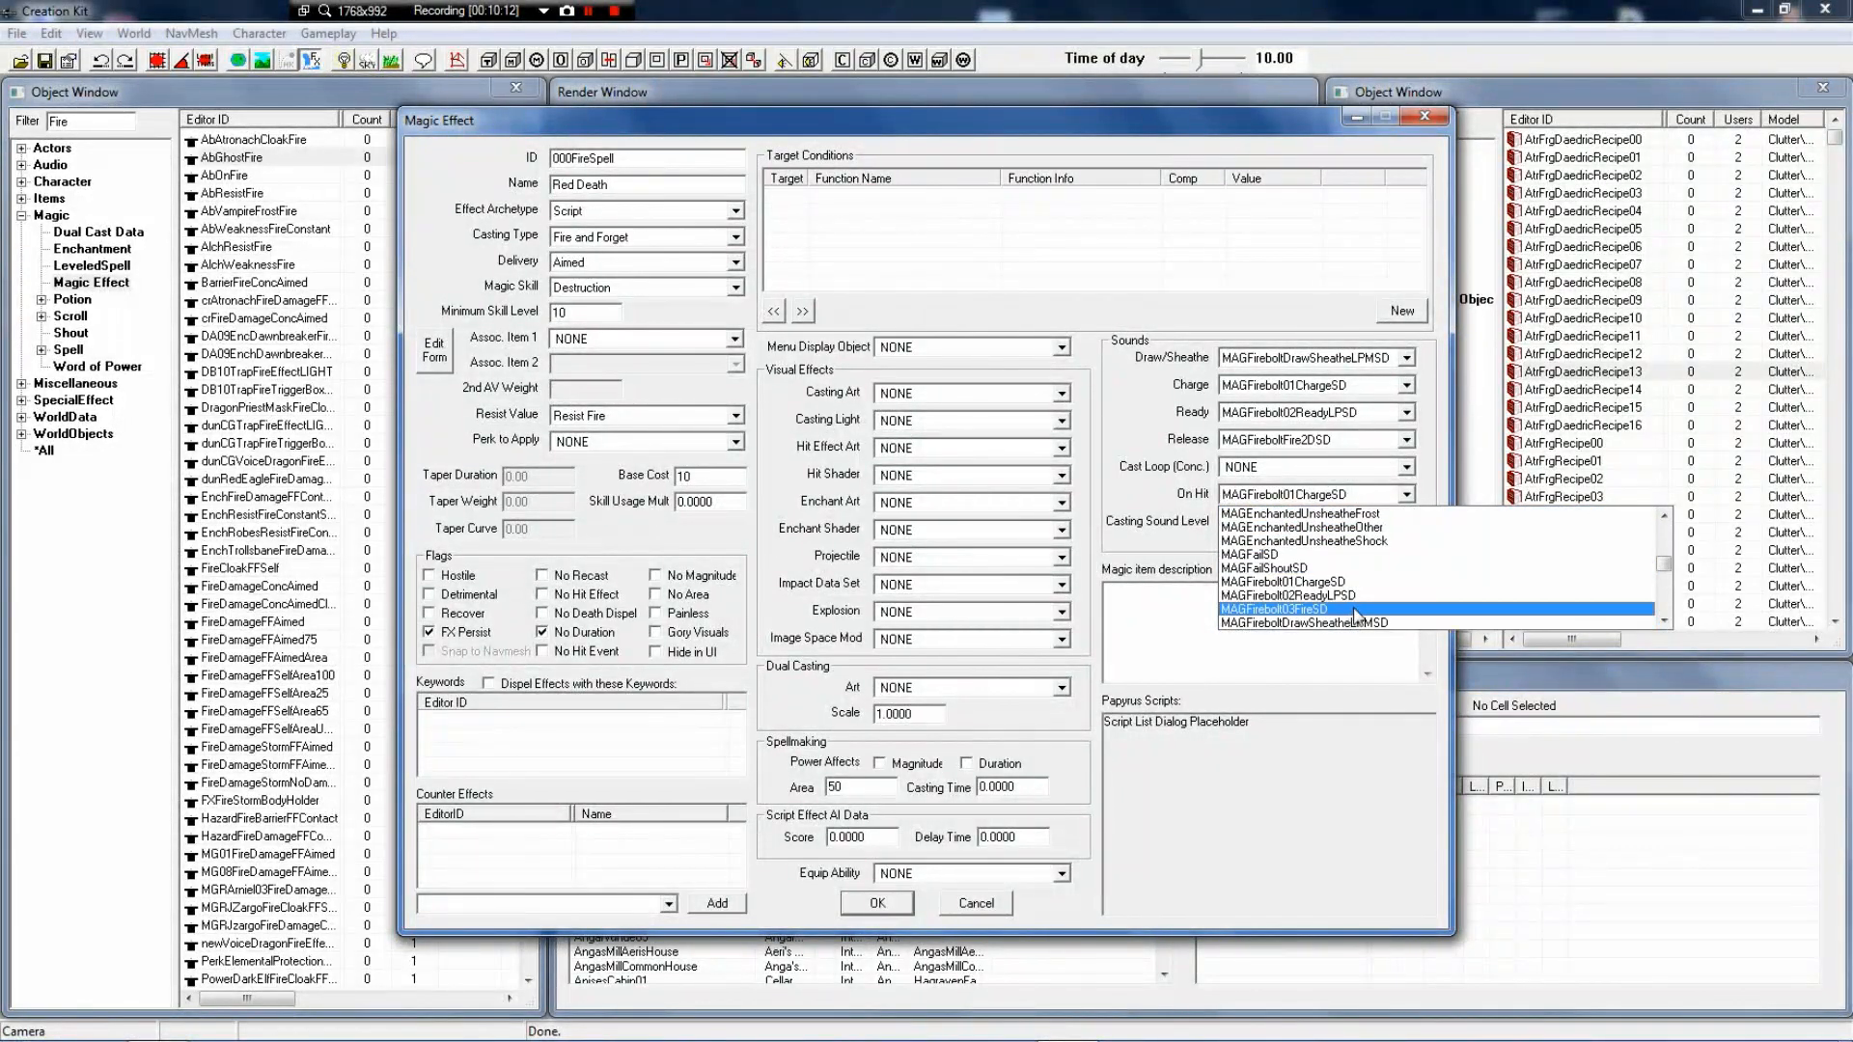
scroll(1382, 622, down, 1)
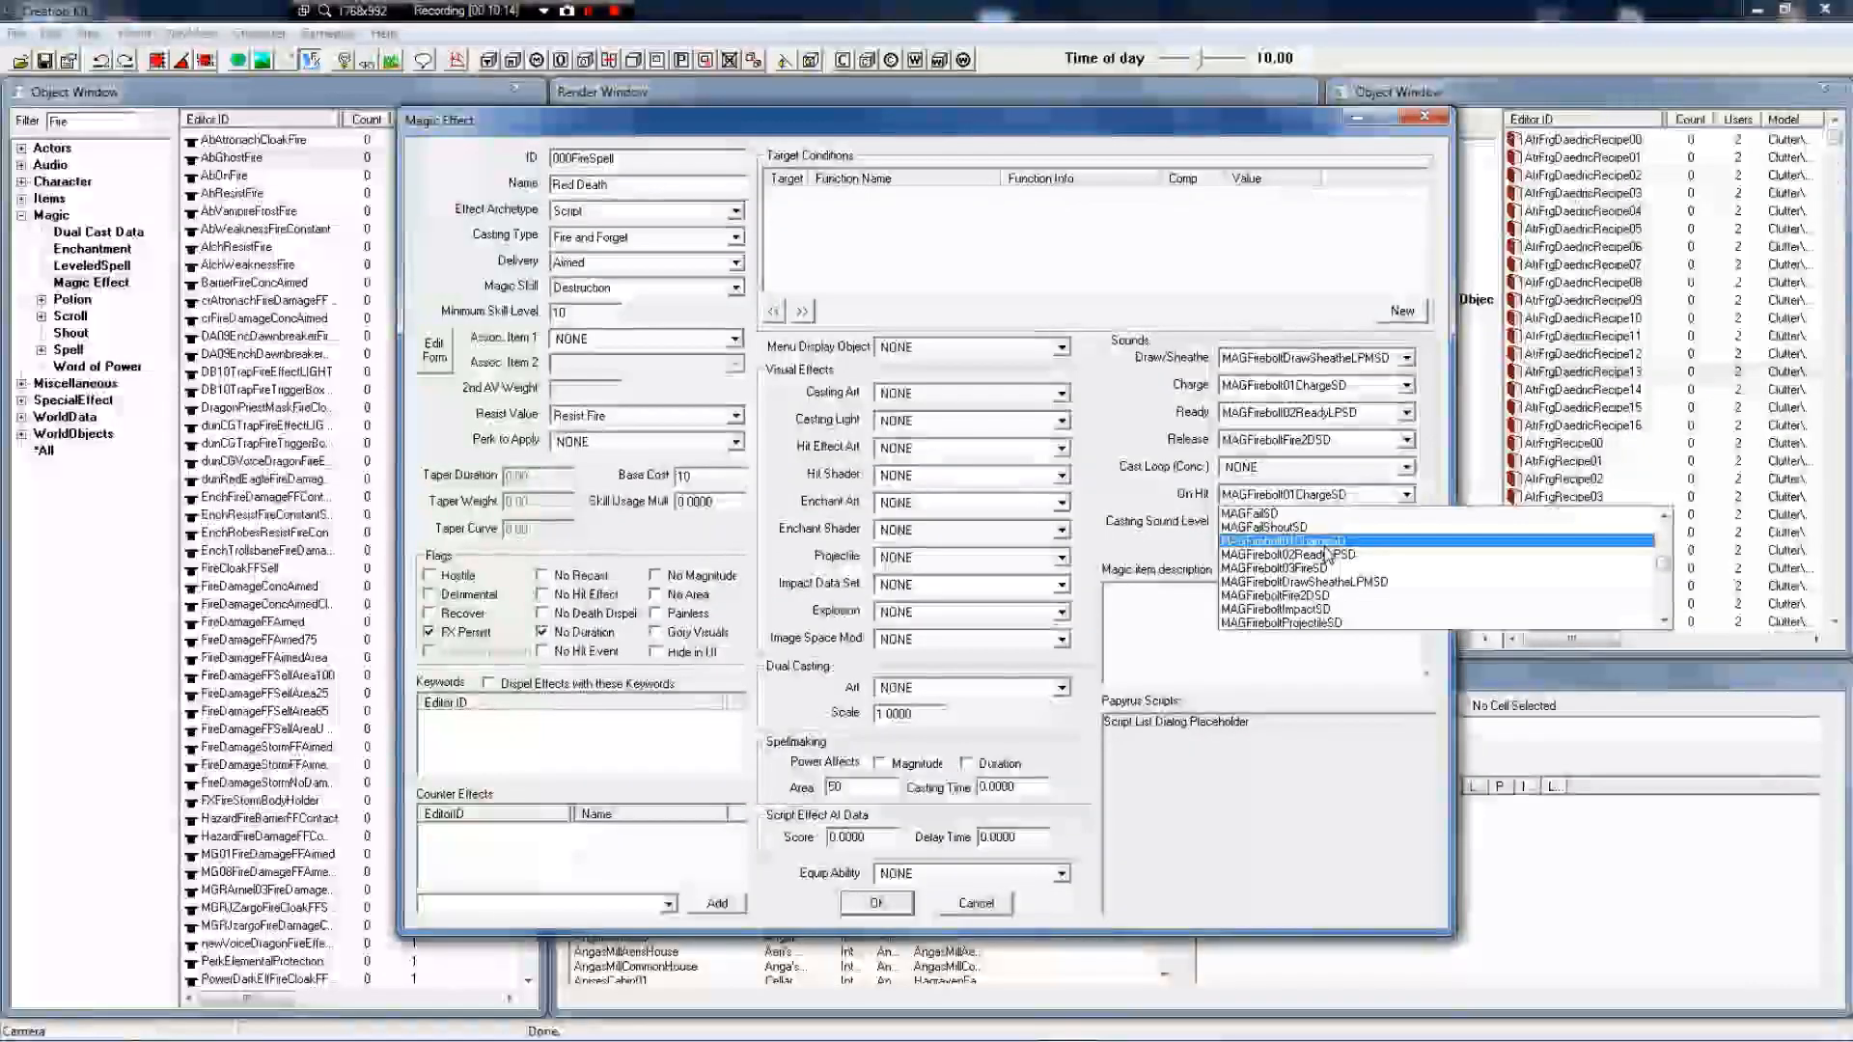
click(1366, 610)
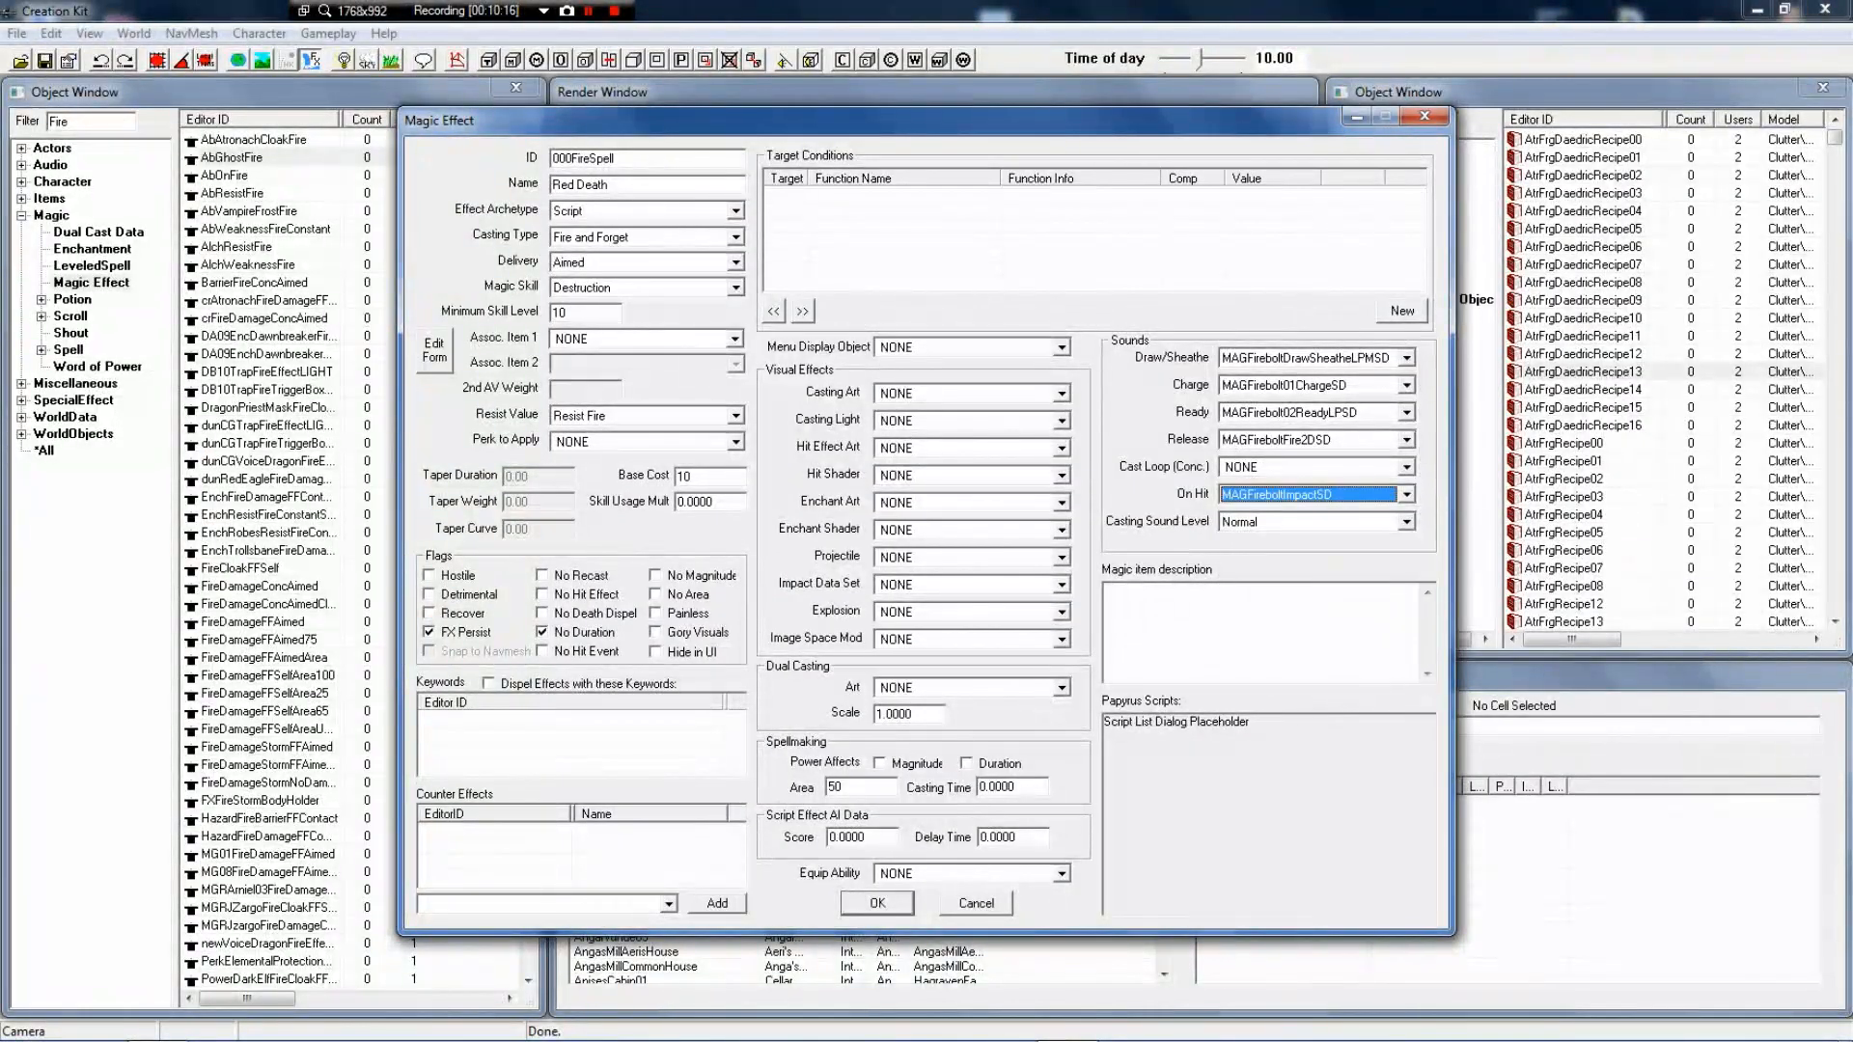
Set the casting sound level to Very Loud and enter "Turorial fire spell" as the magic item description
click(1251, 522)
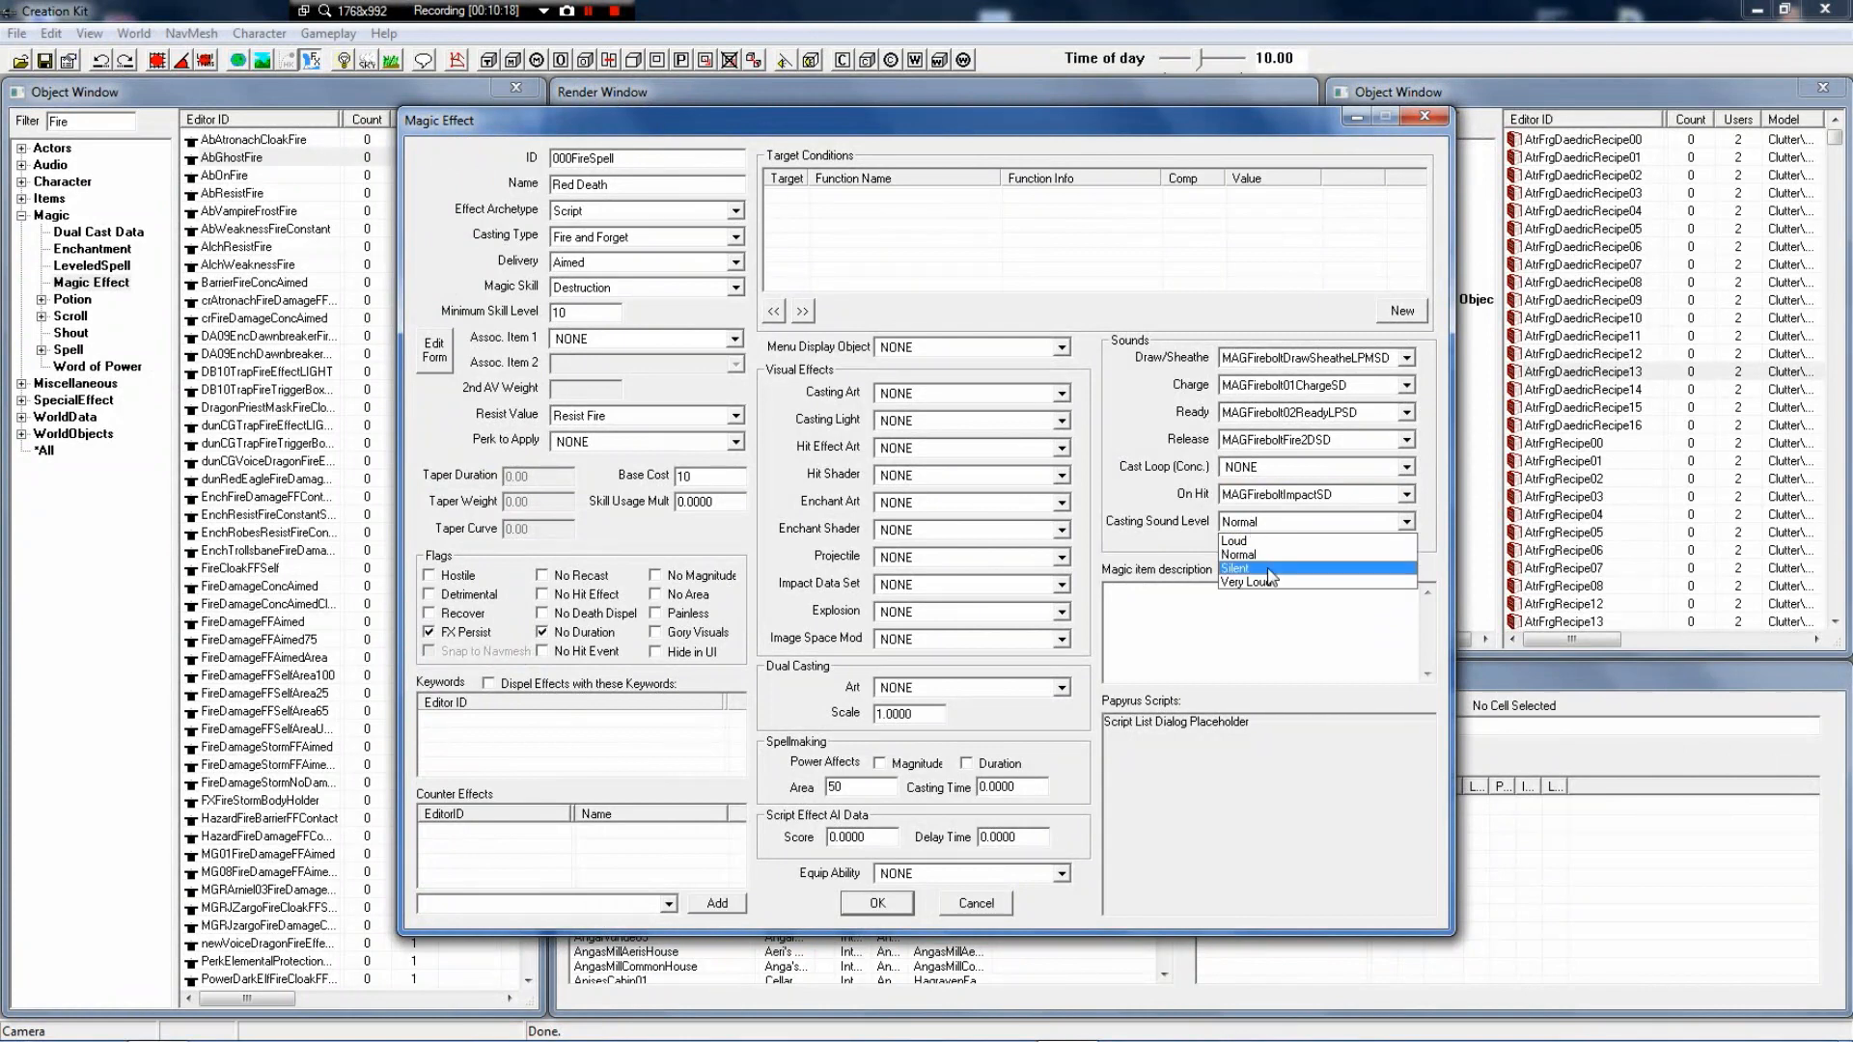
click(1242, 567)
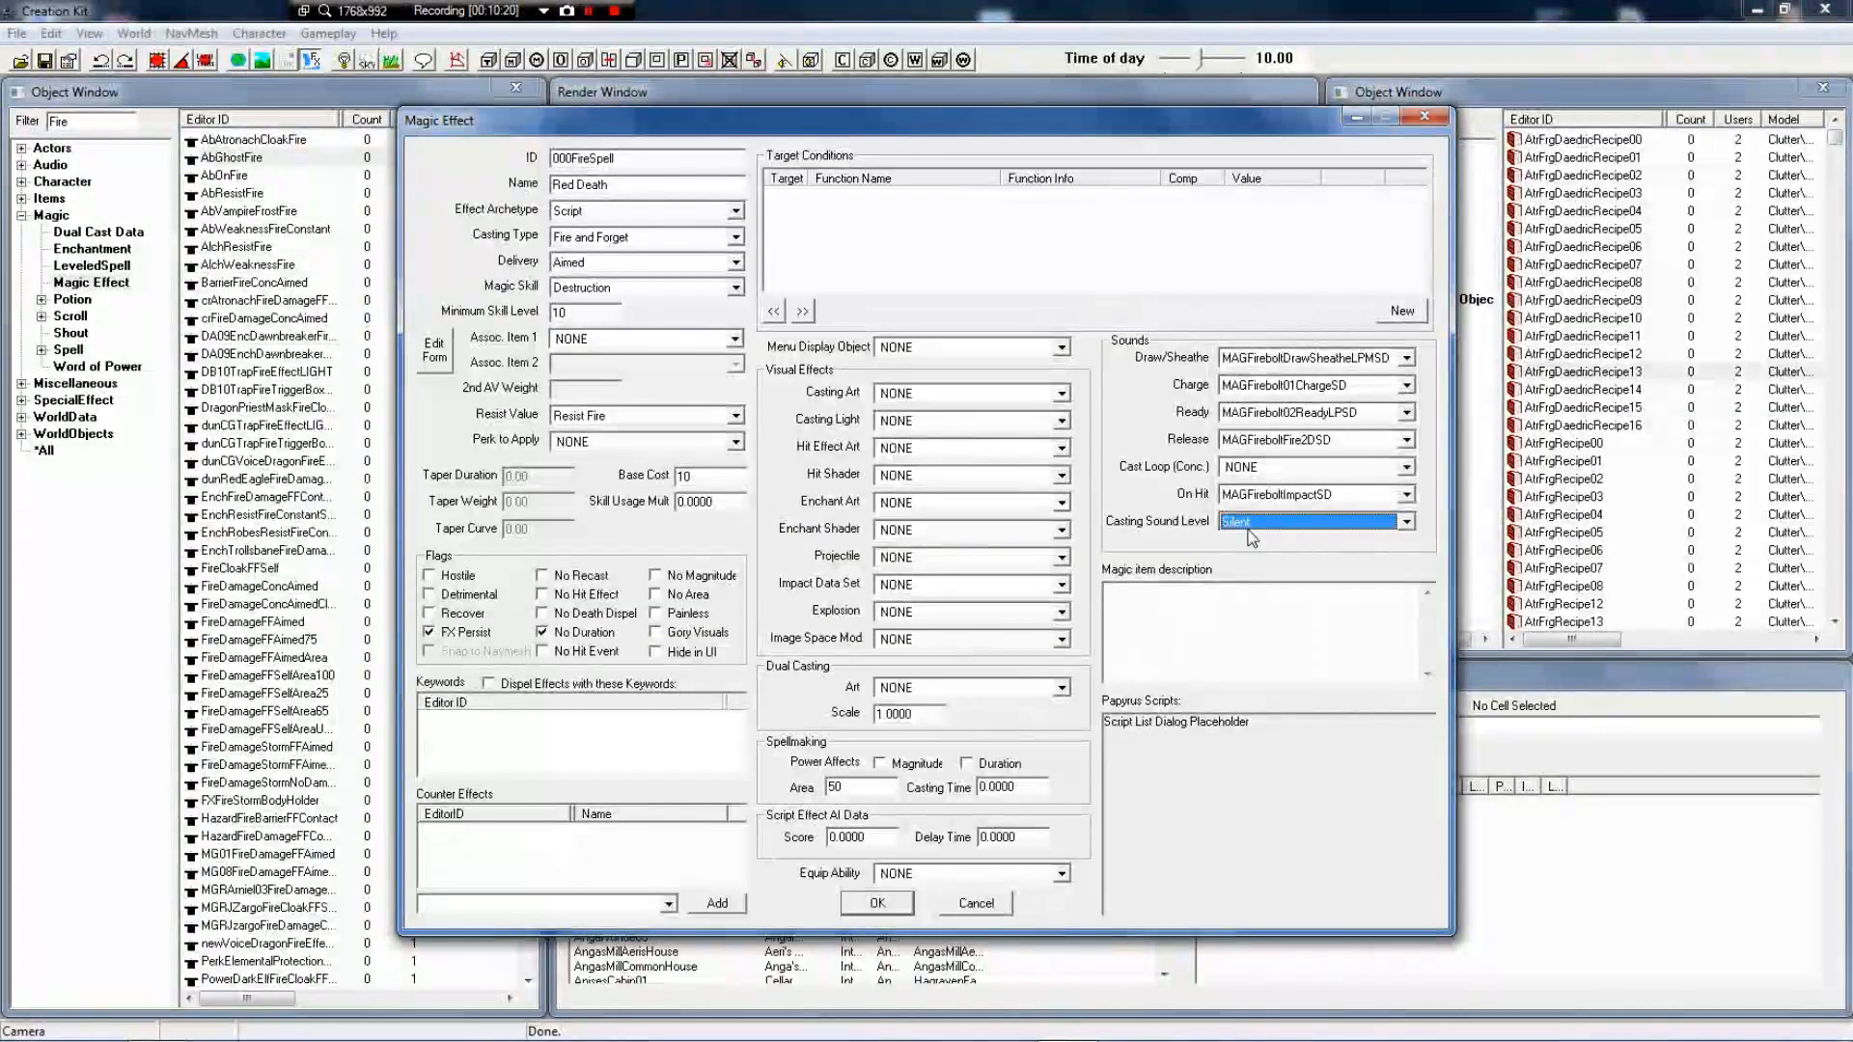
click(1255, 524)
click(1276, 579)
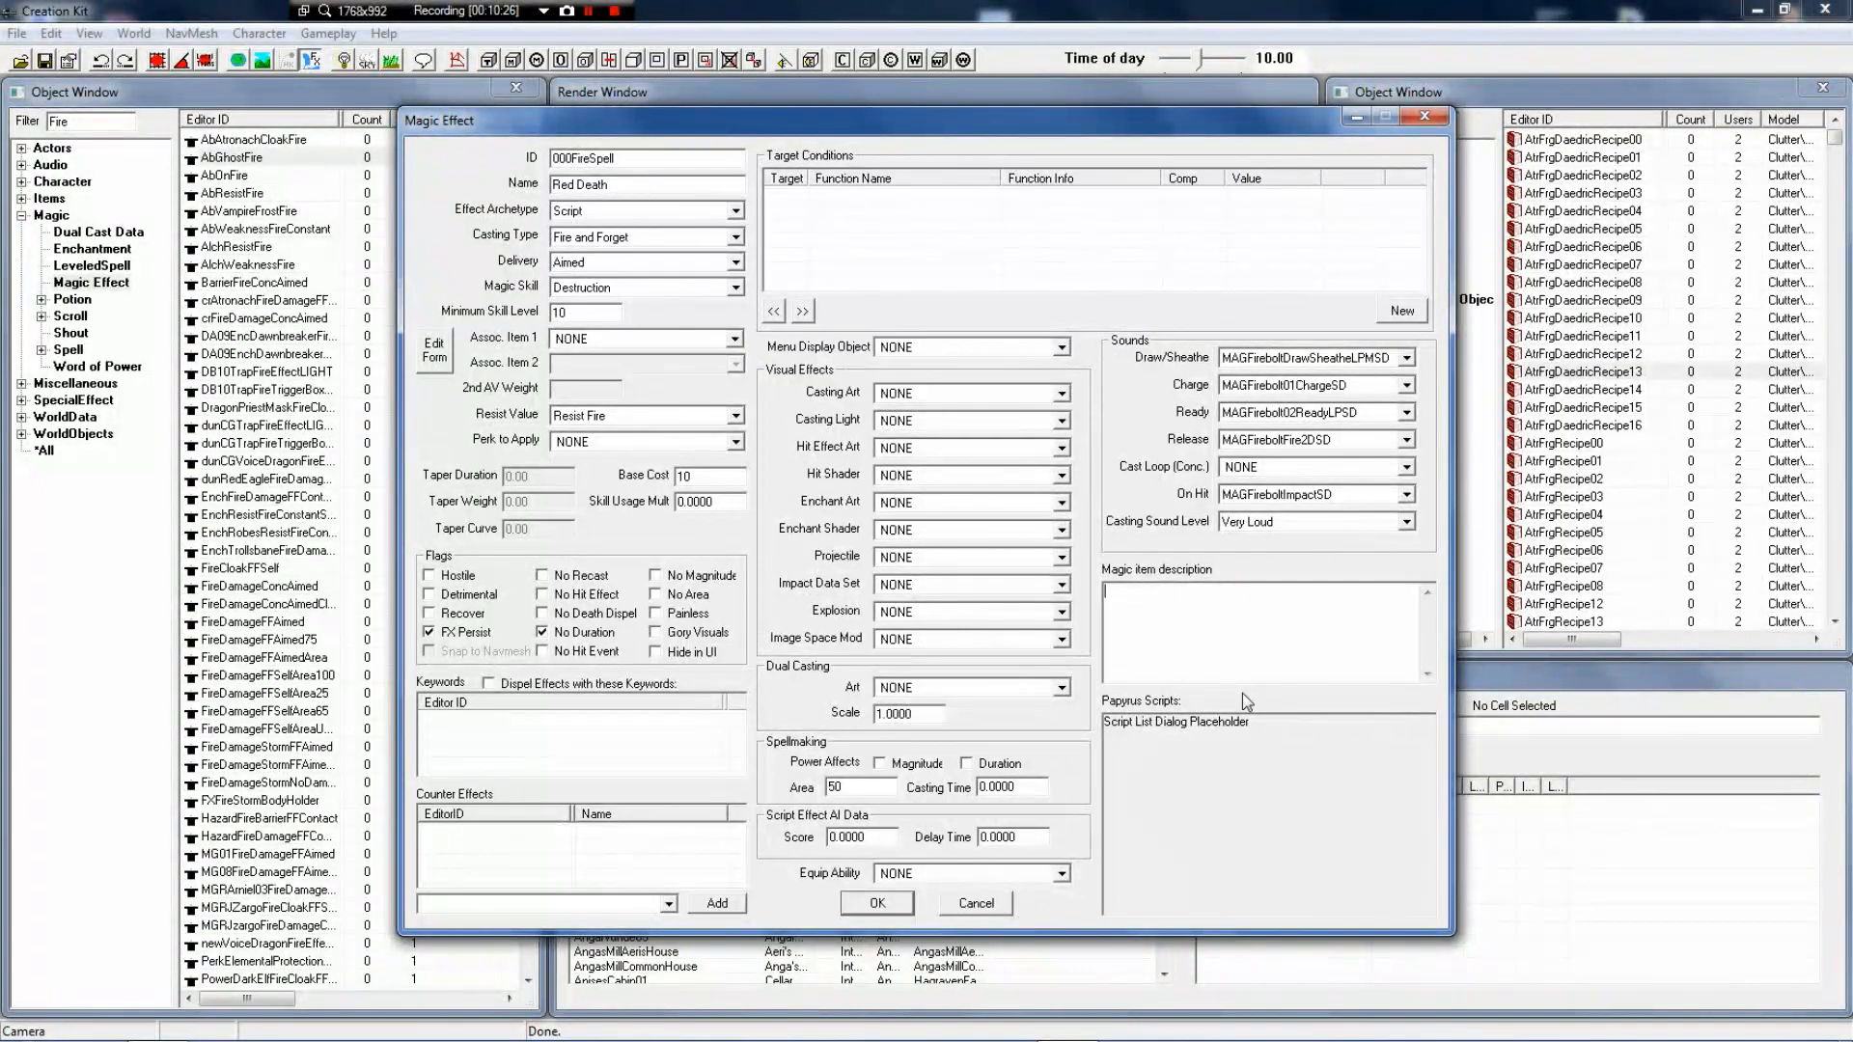
text(tUTTut)
Set the magic effect's Menu Display Object to MAGINVFireballArt
click(957, 353)
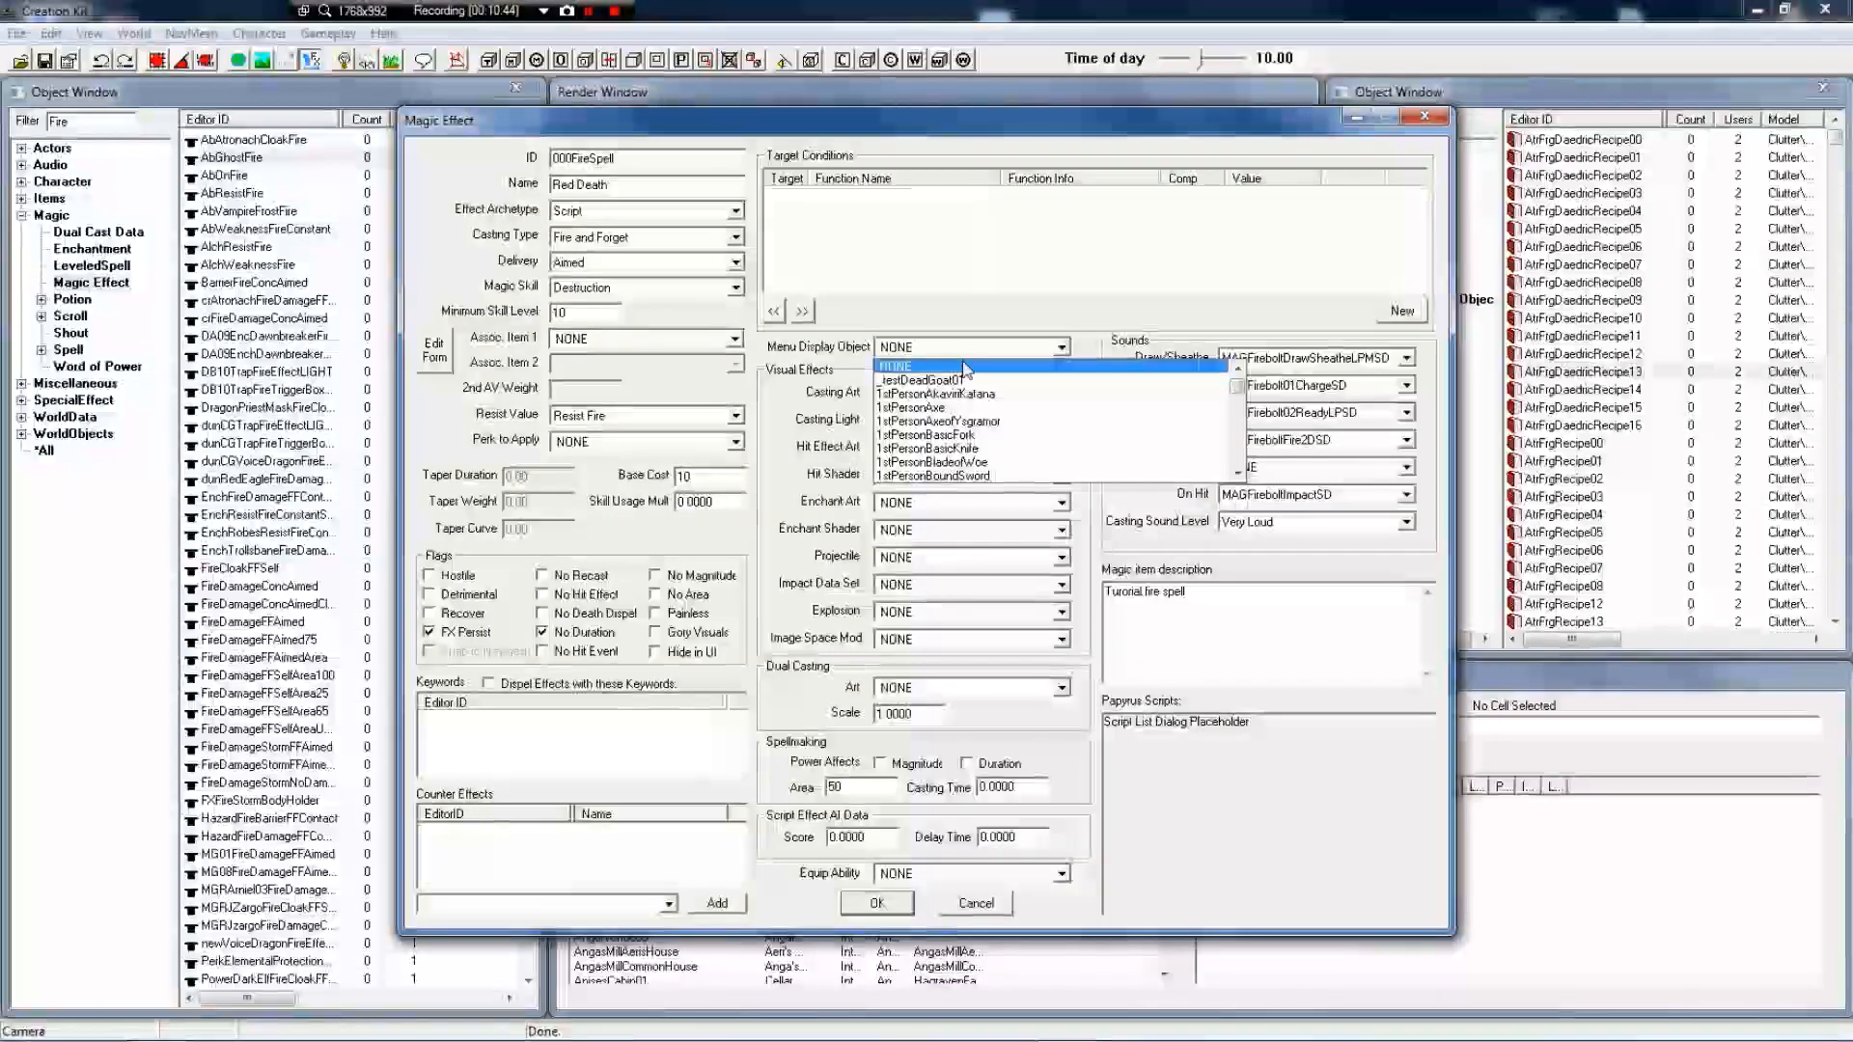
scroll(1091, 440, down, 5)
scroll(1066, 442, down, 5)
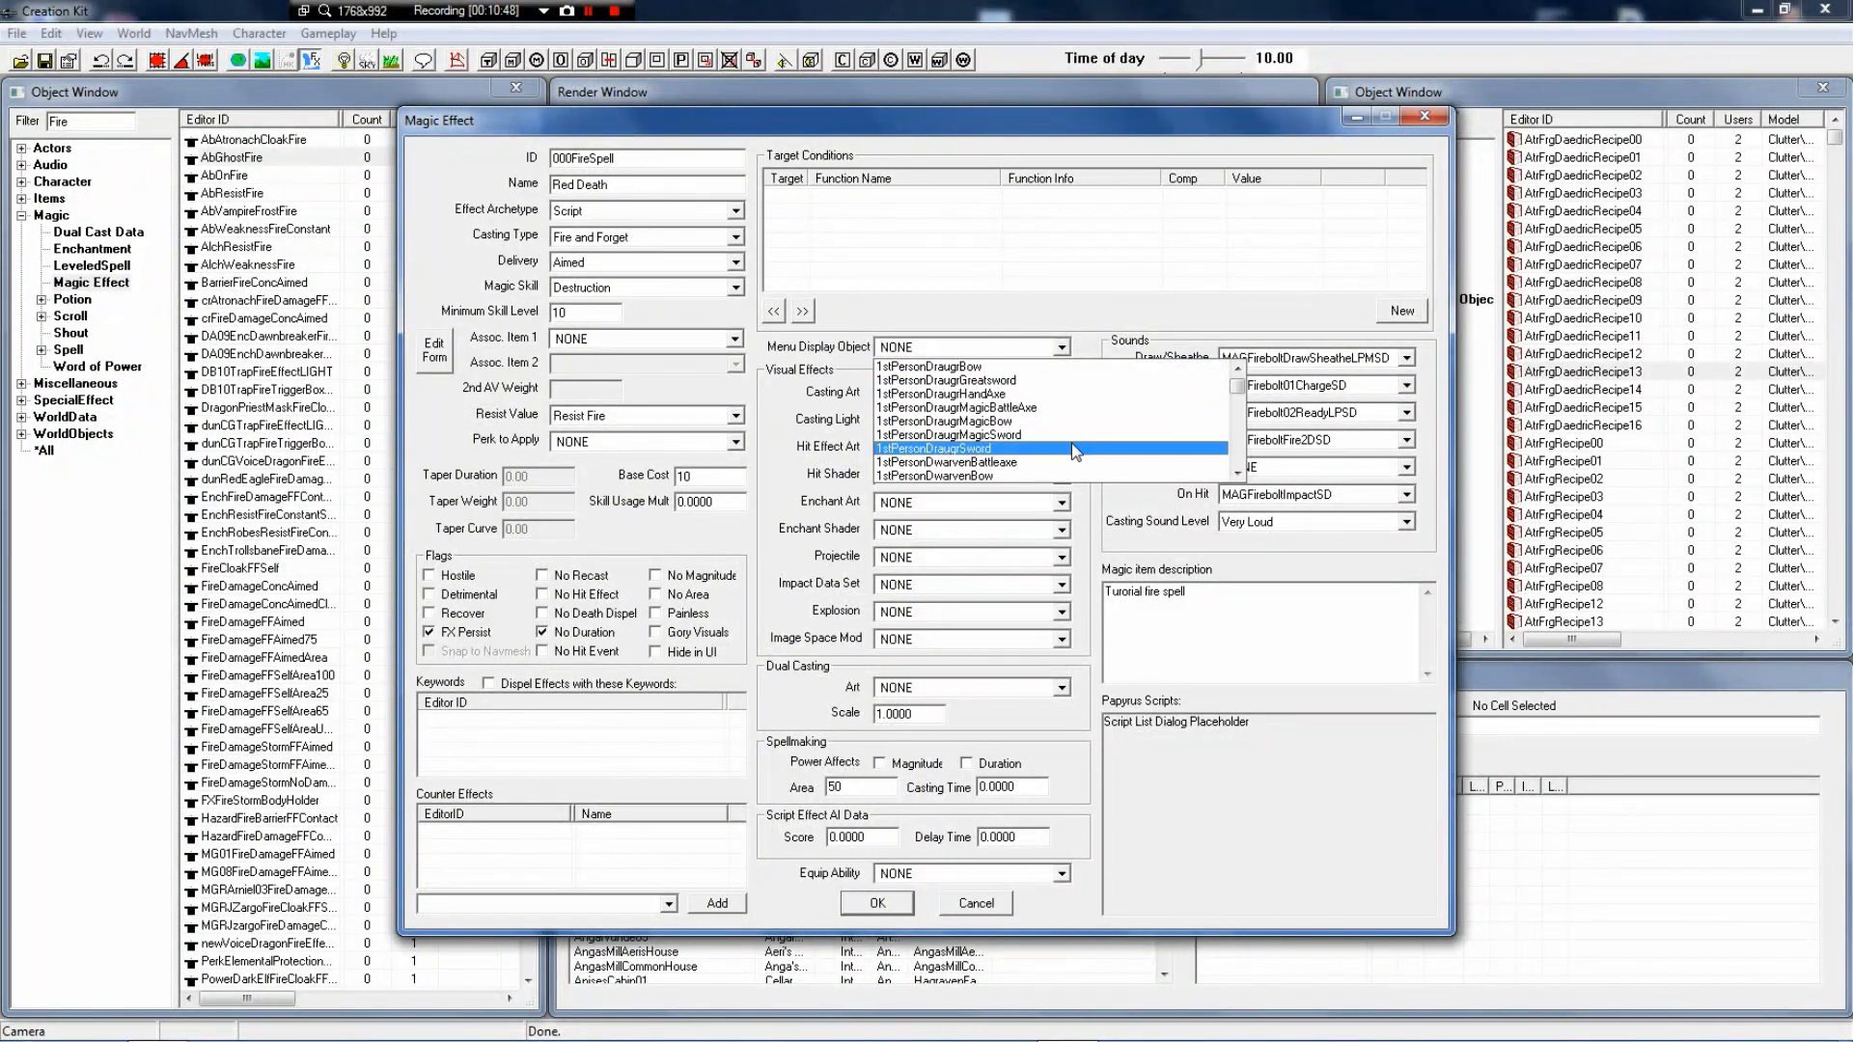
key(m)
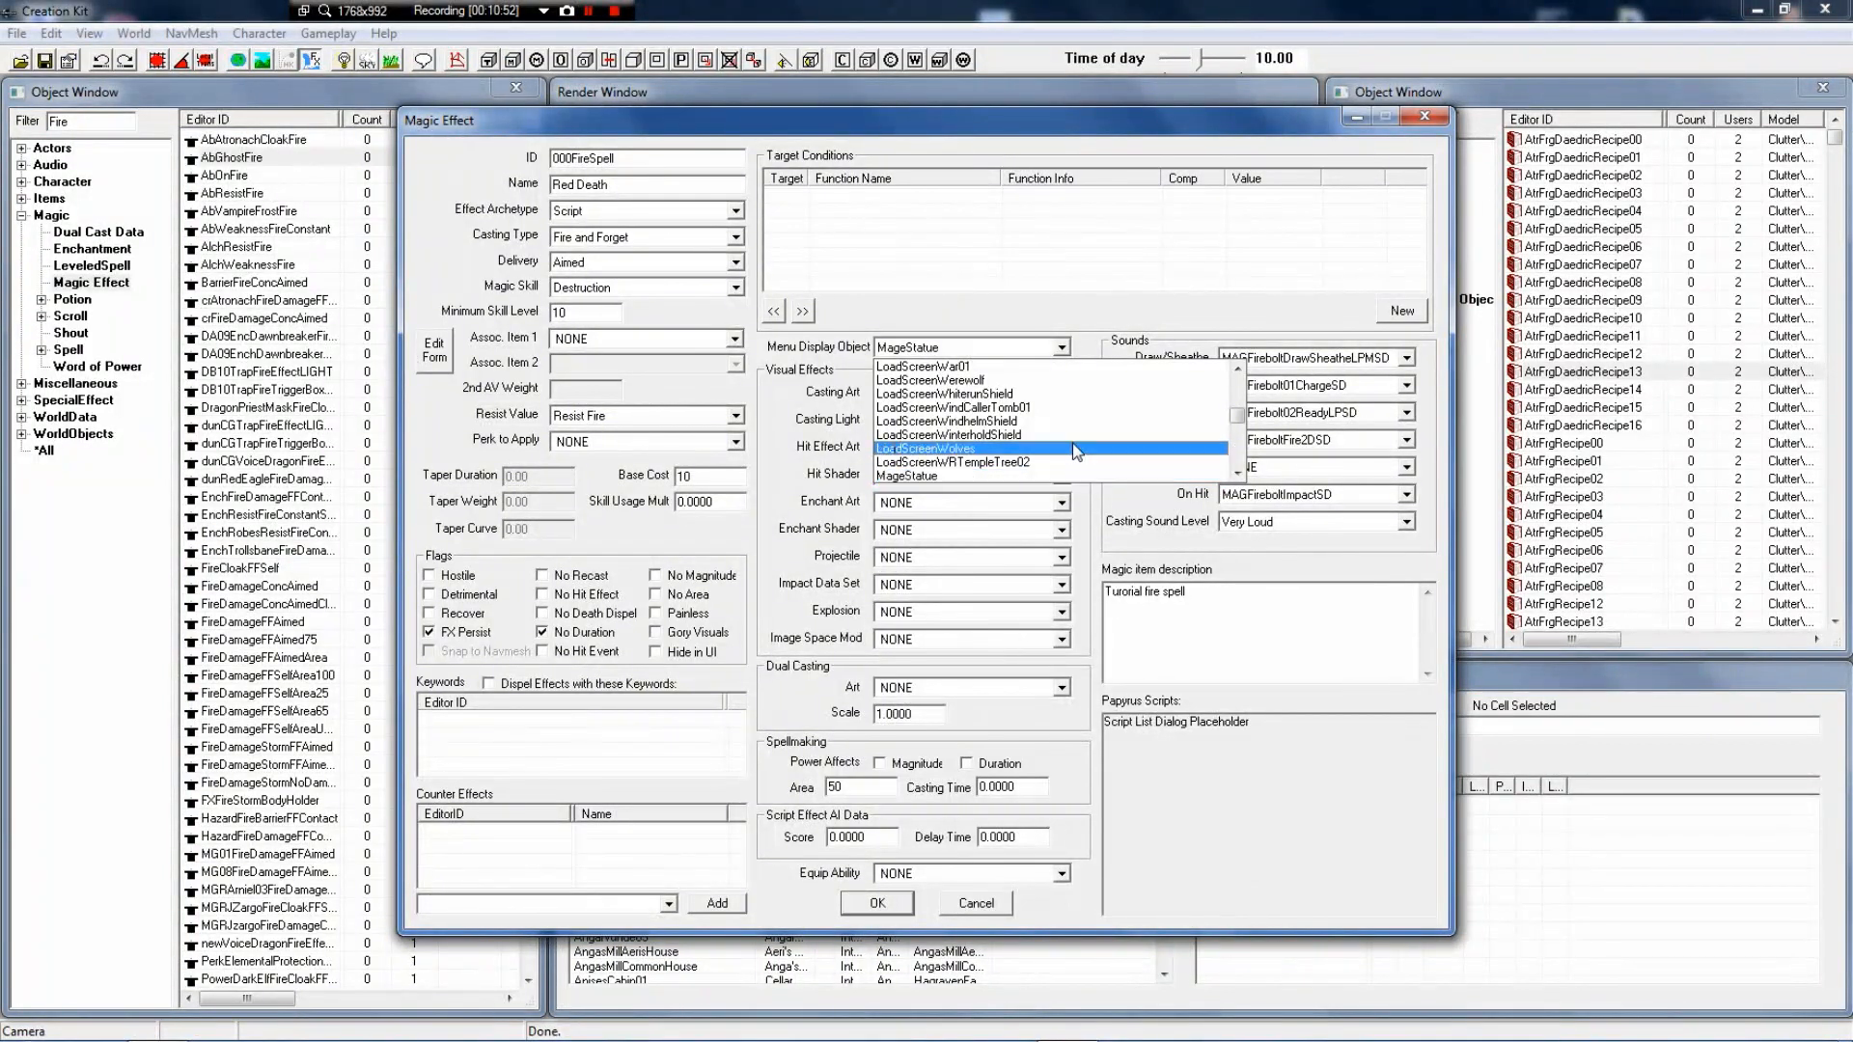
scroll(1023, 449, down, 4)
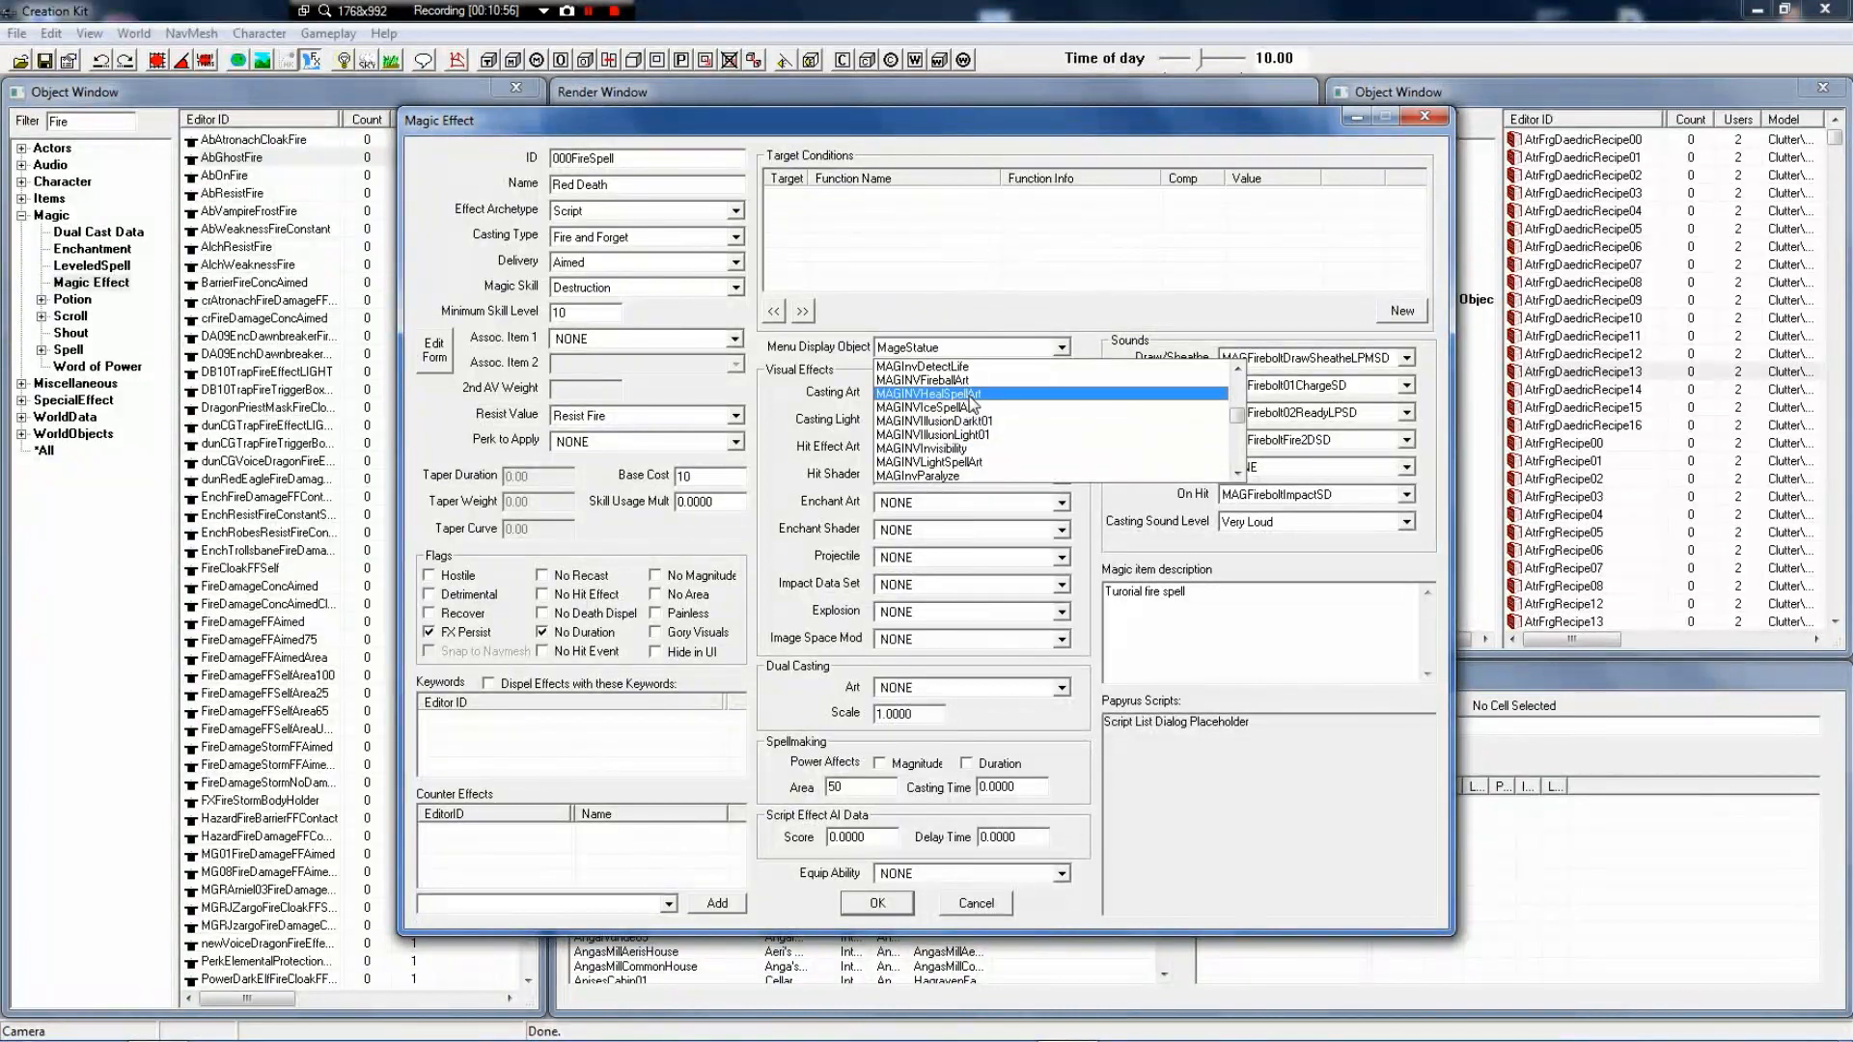
click(997, 380)
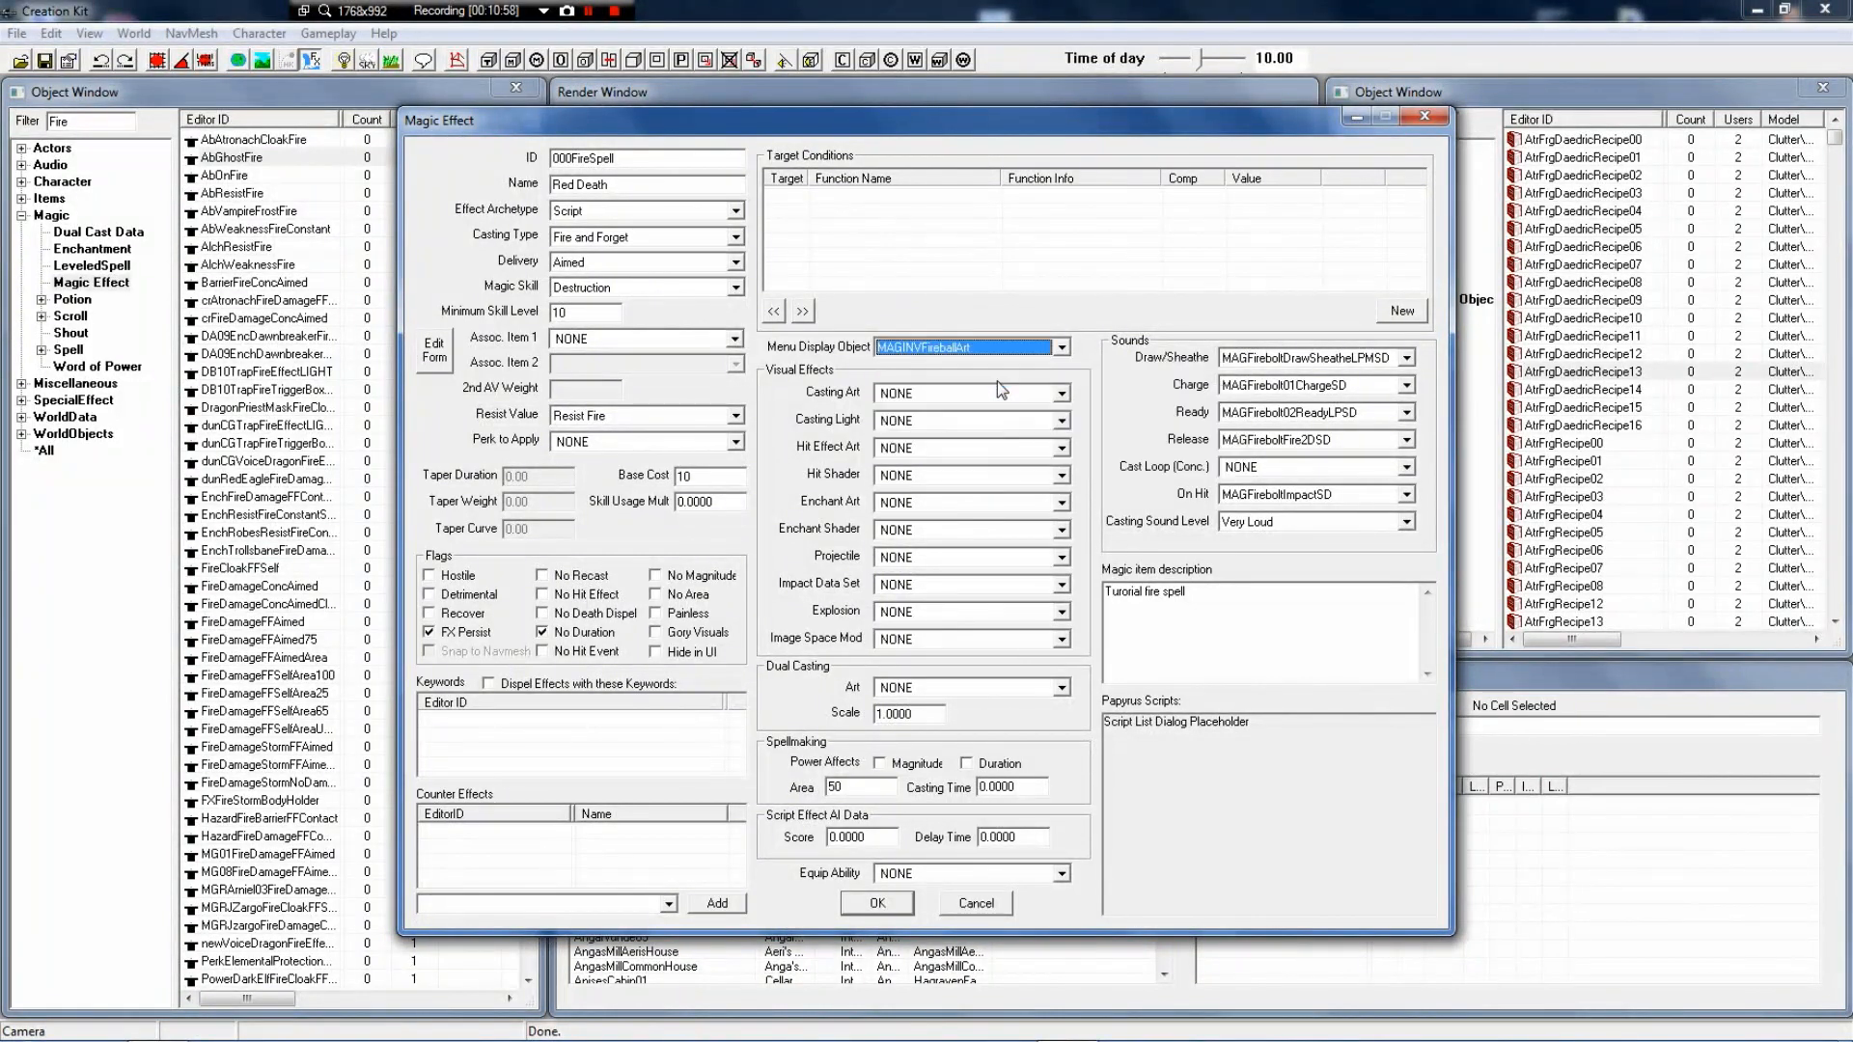
Set the magic effect's Casting Art to Fireball01HandEffects
click(887, 396)
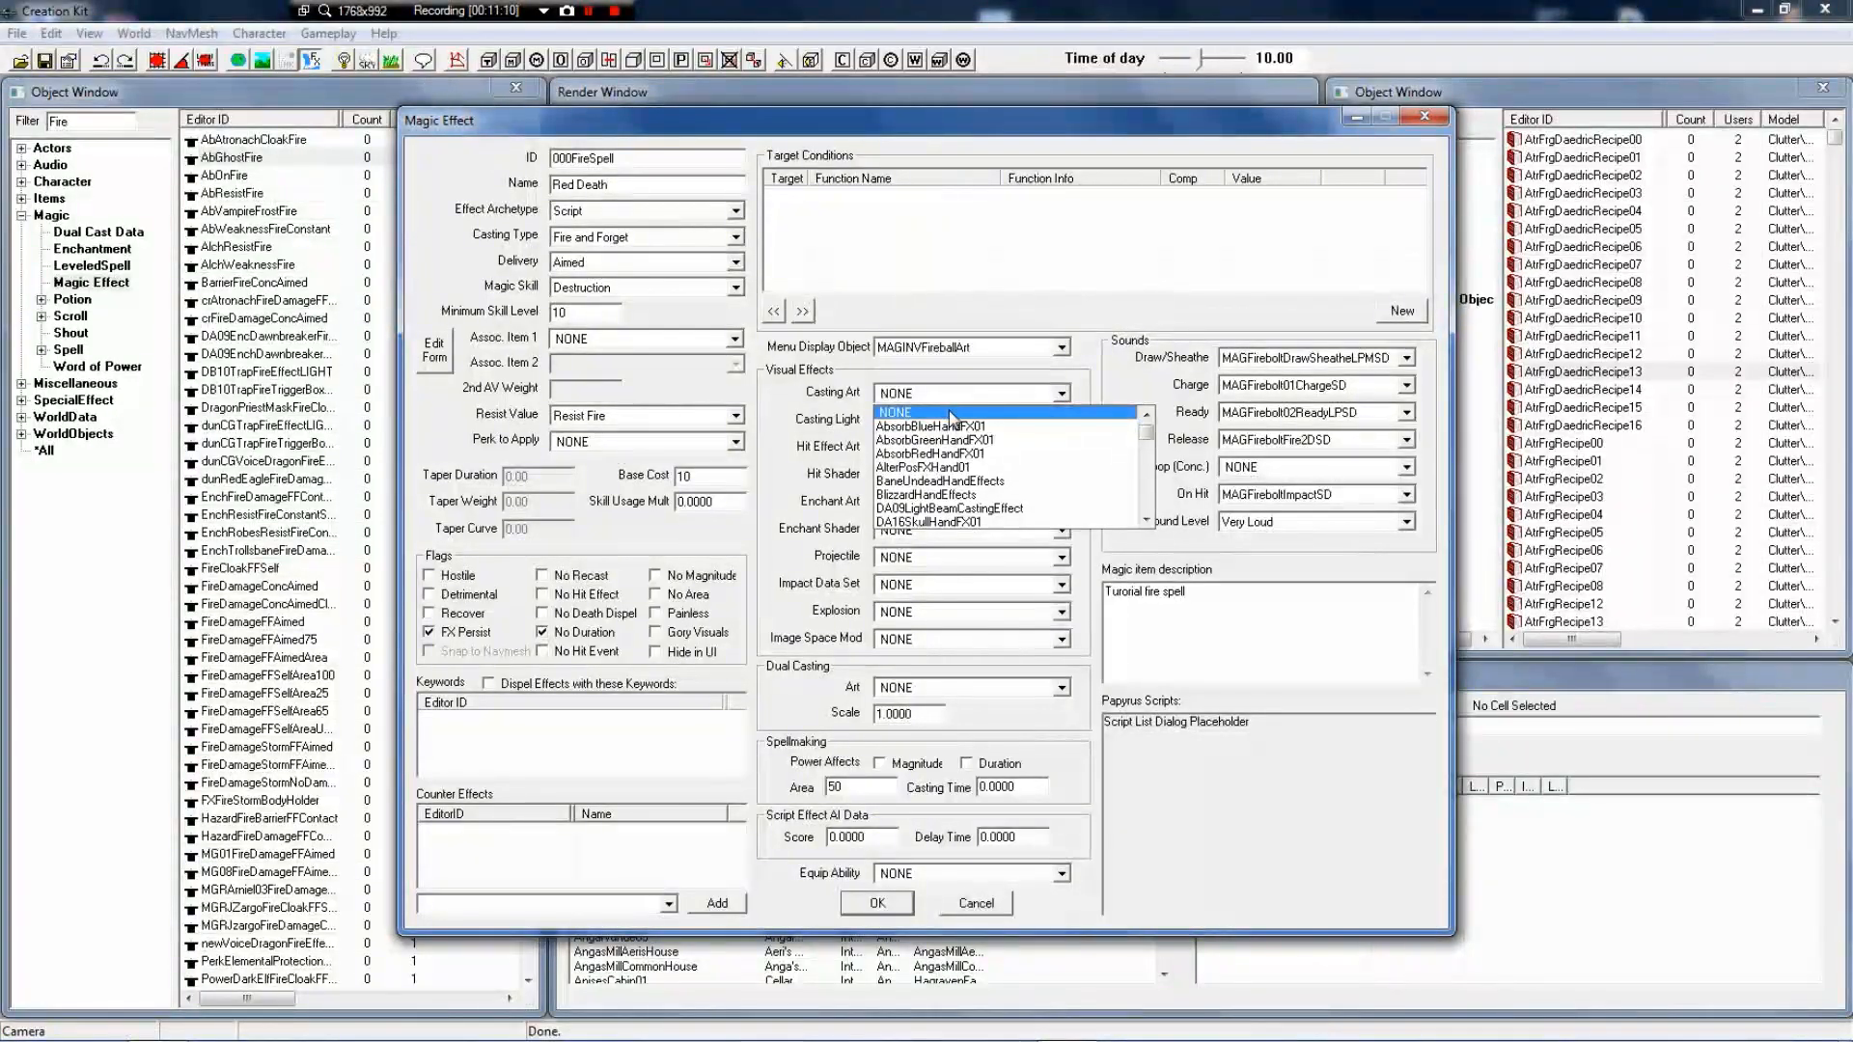
key(f)
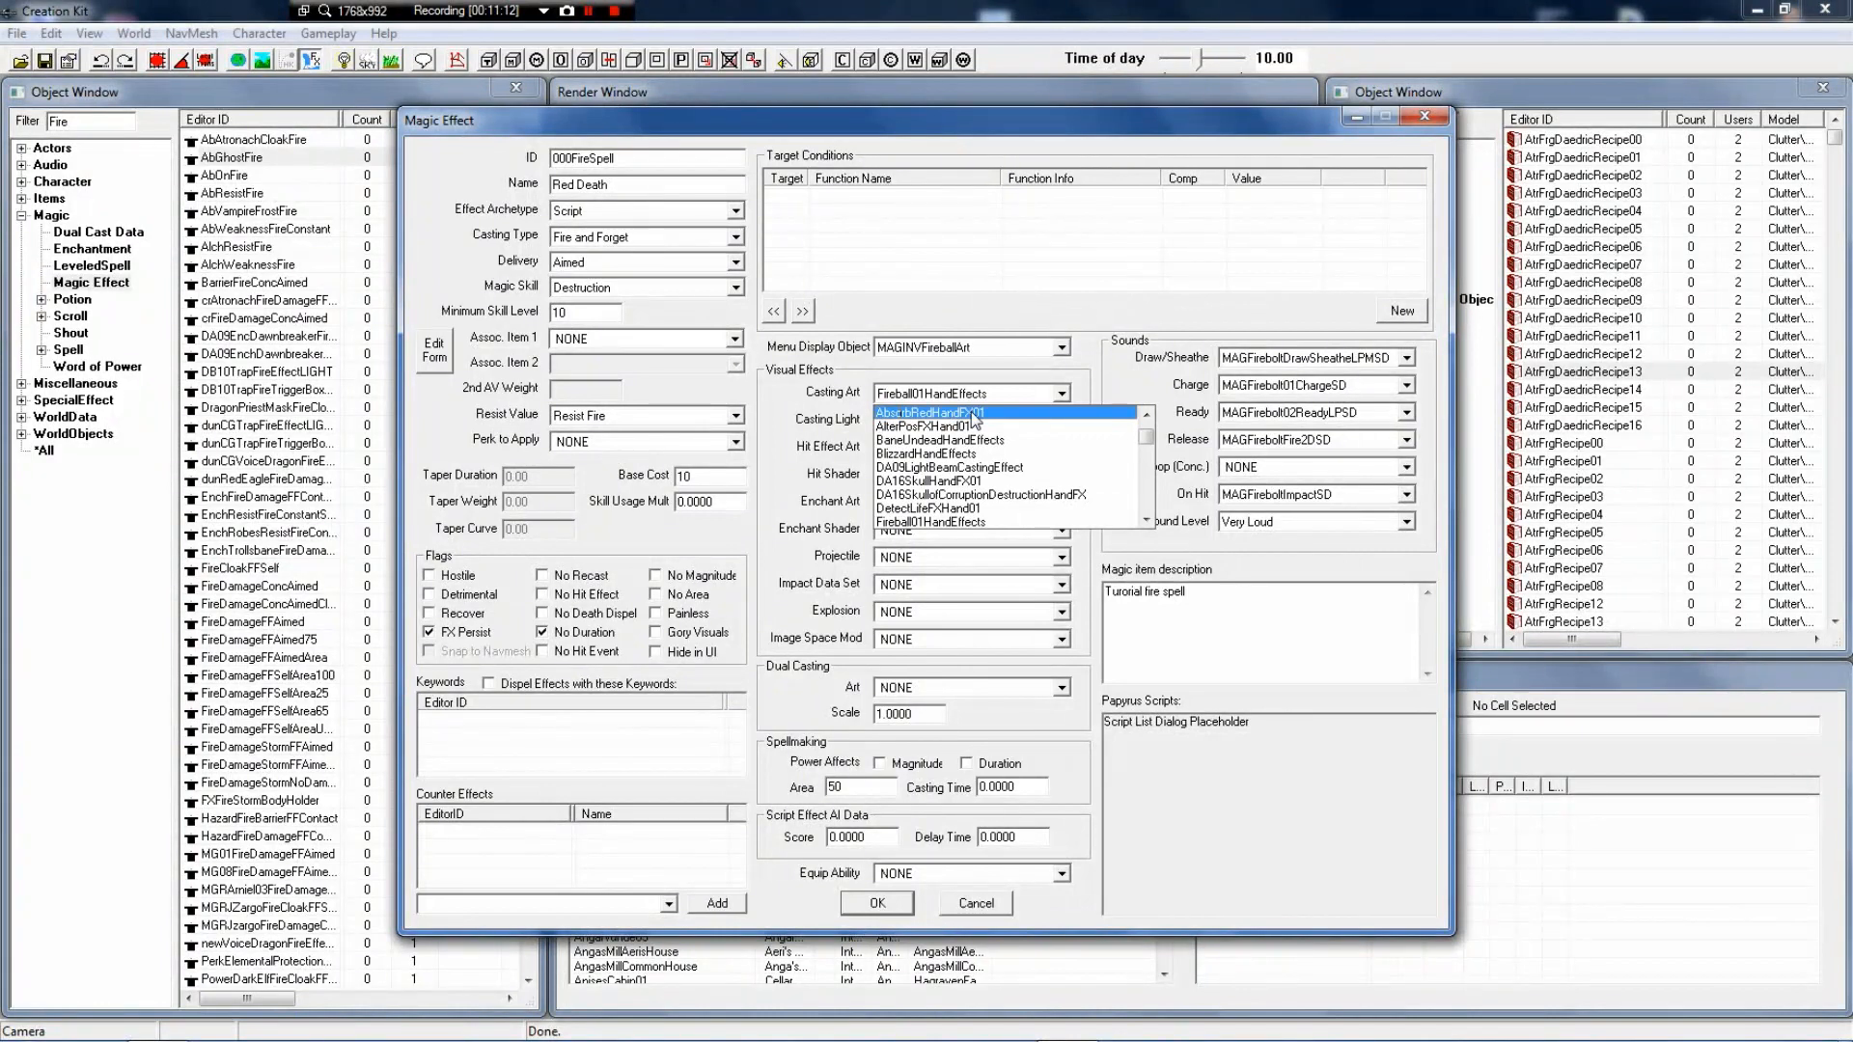
click(955, 397)
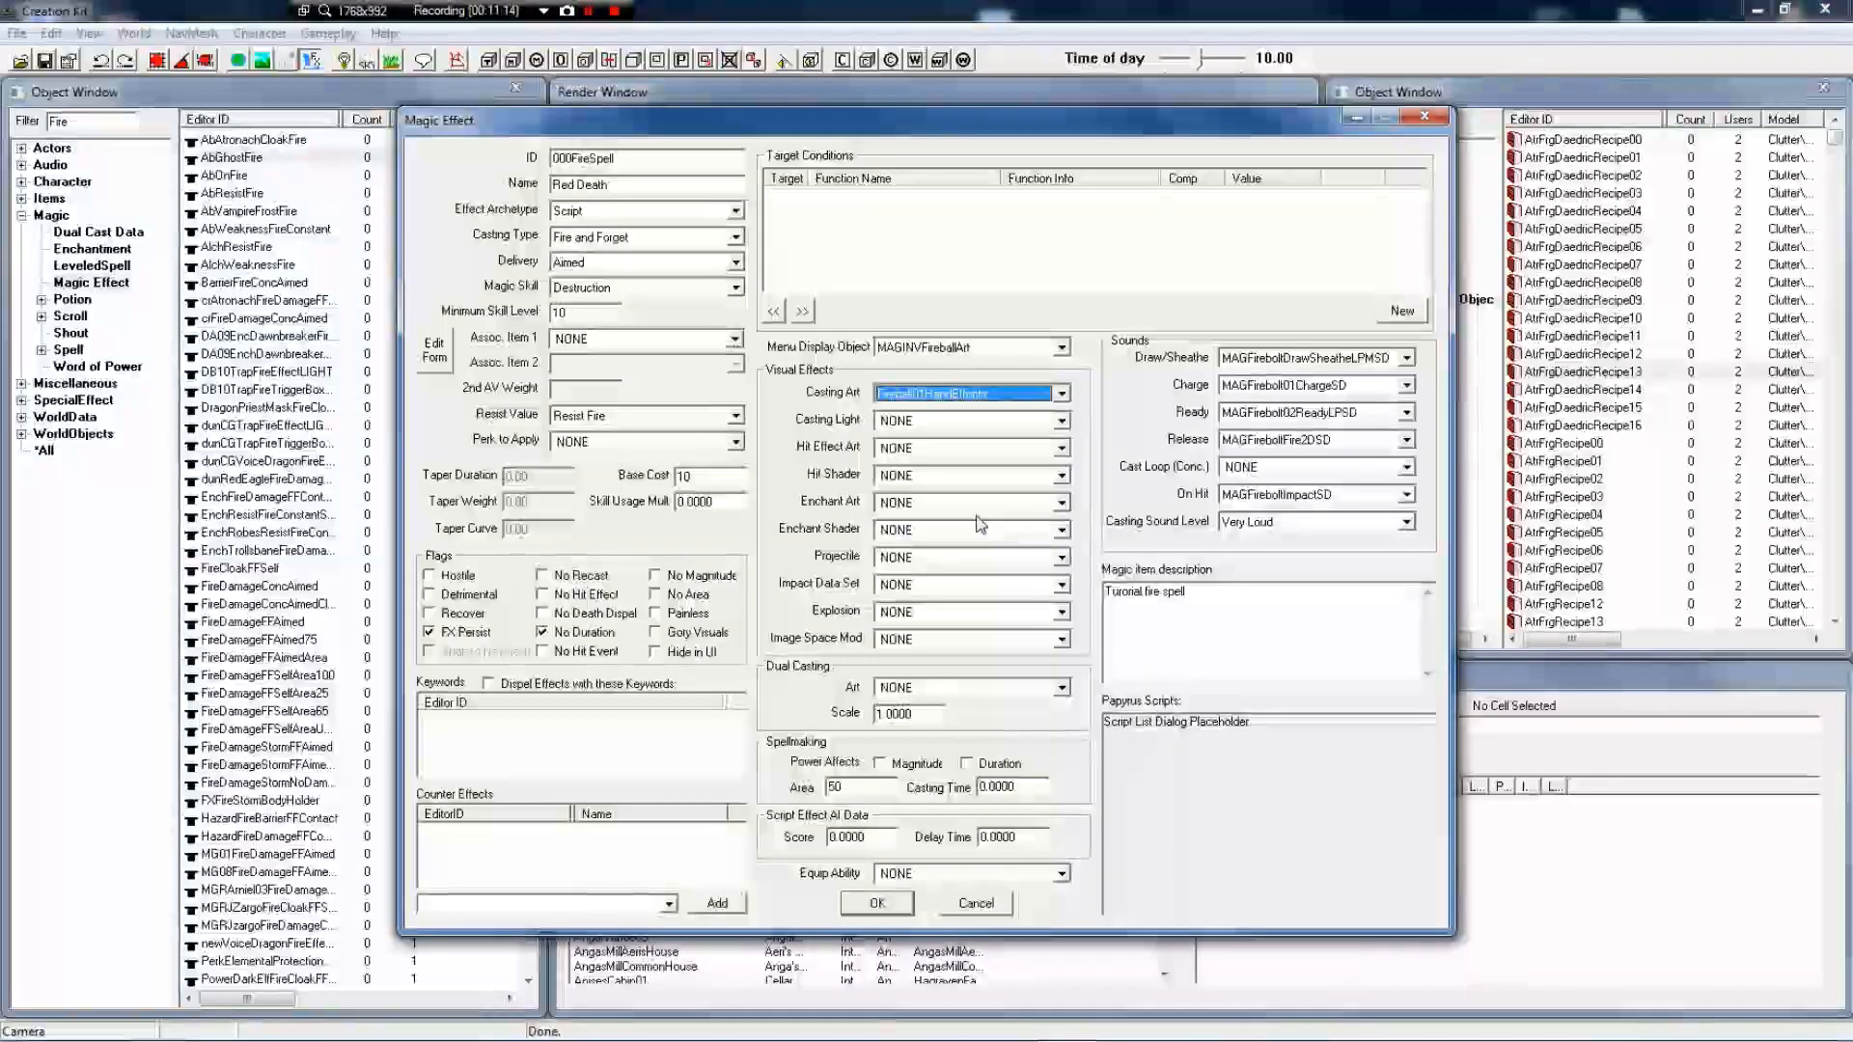
Set the magic effect's Casting Light to FireLightOilTrapHazard
click(946, 415)
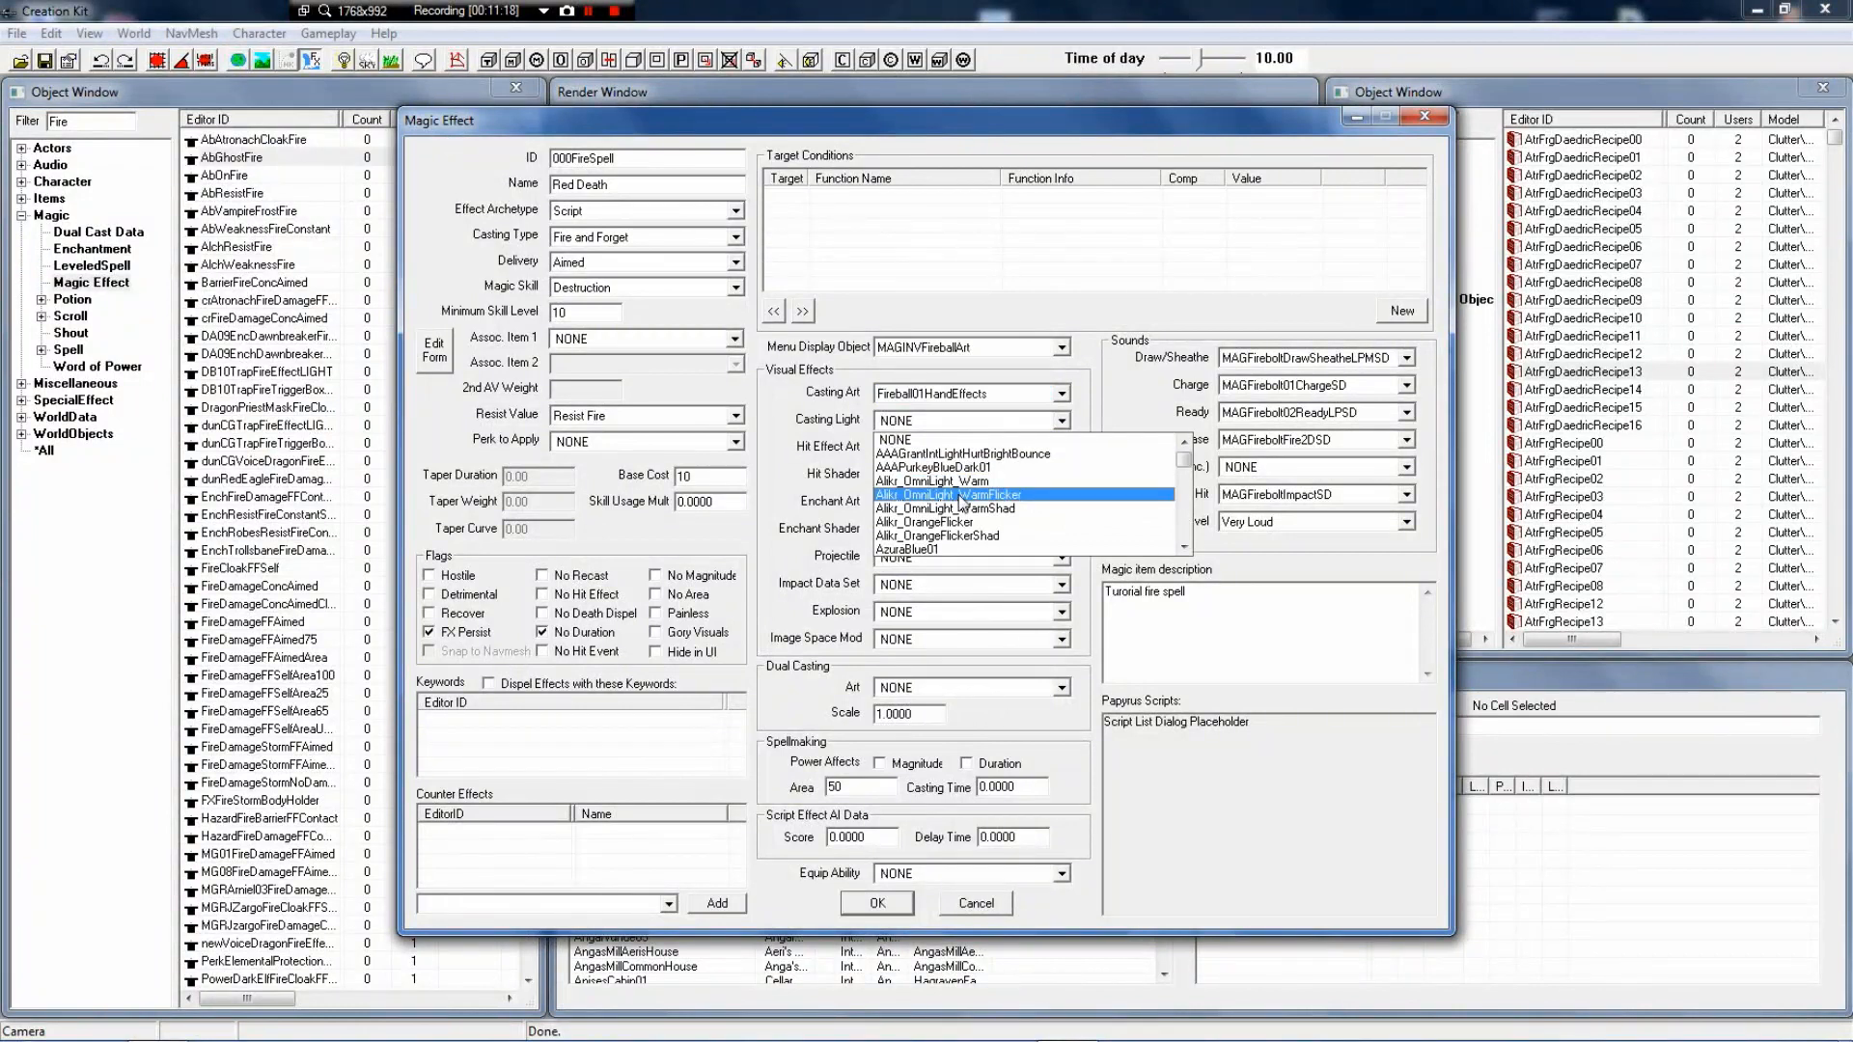
key(f)
key(i)
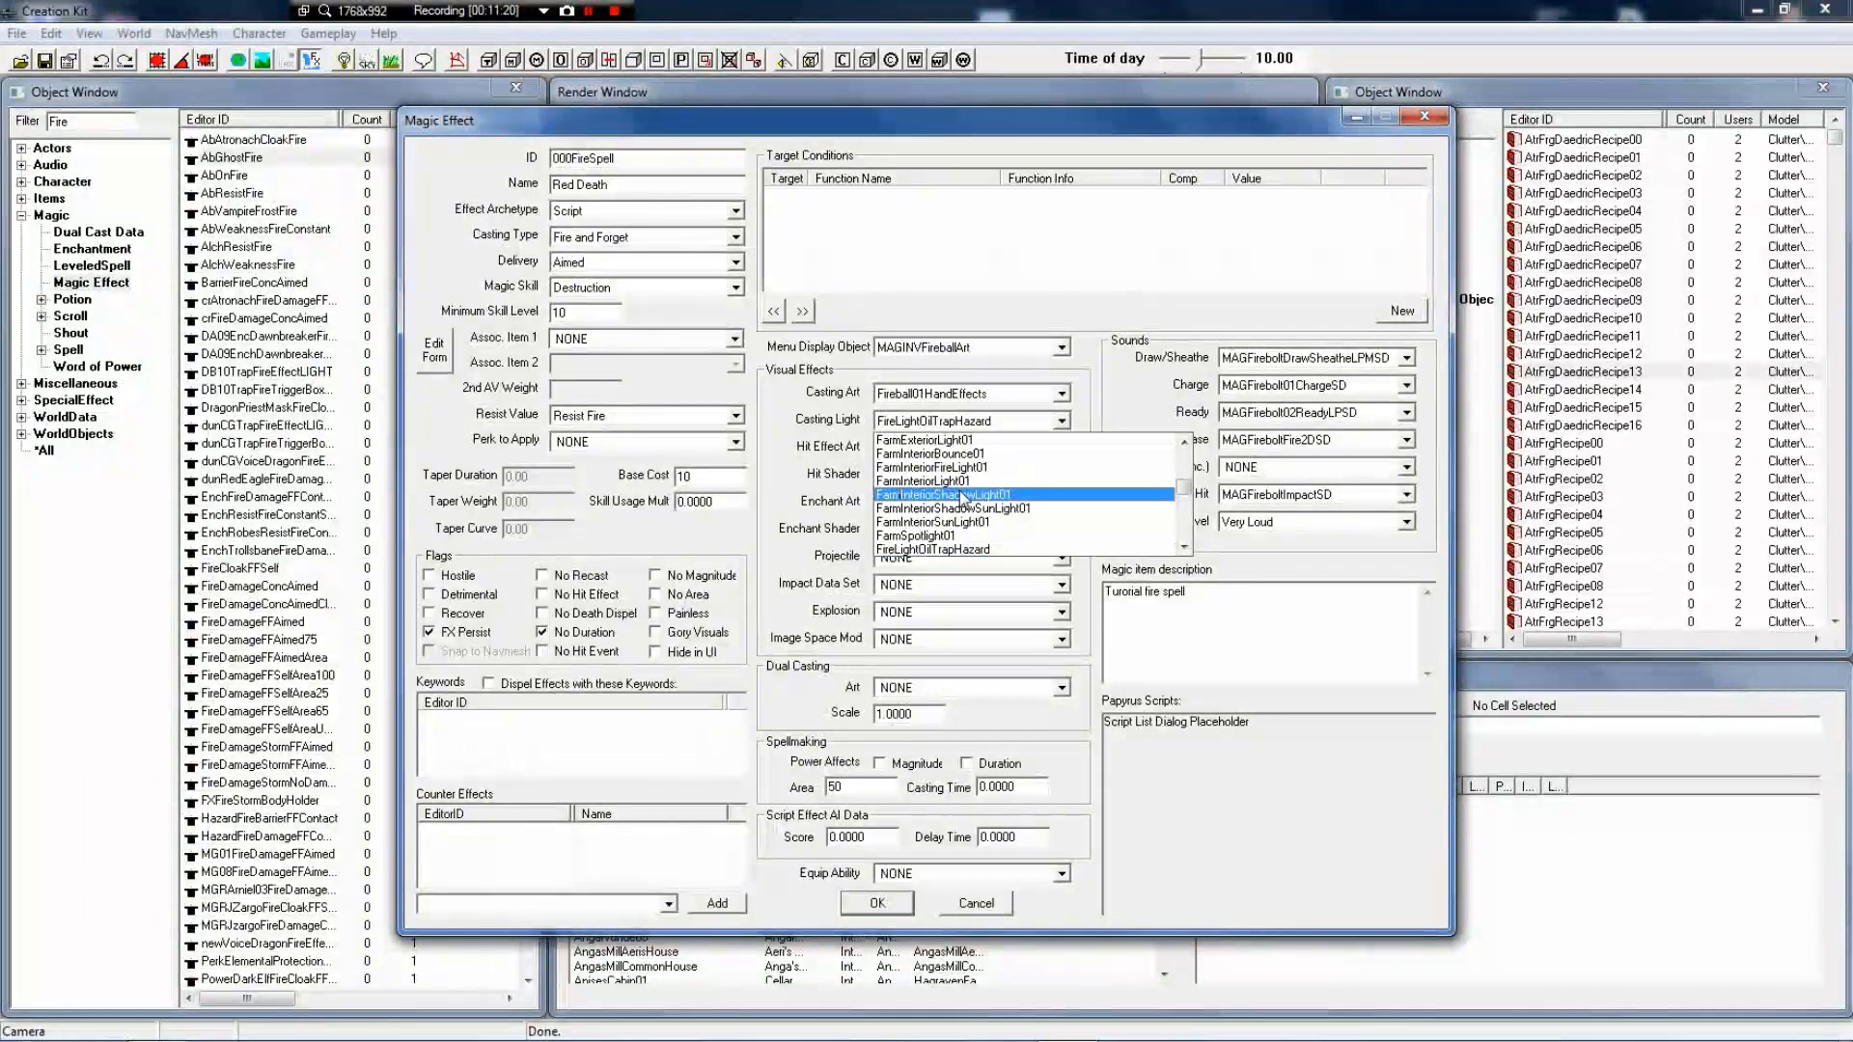
scroll(977, 536, down, 1)
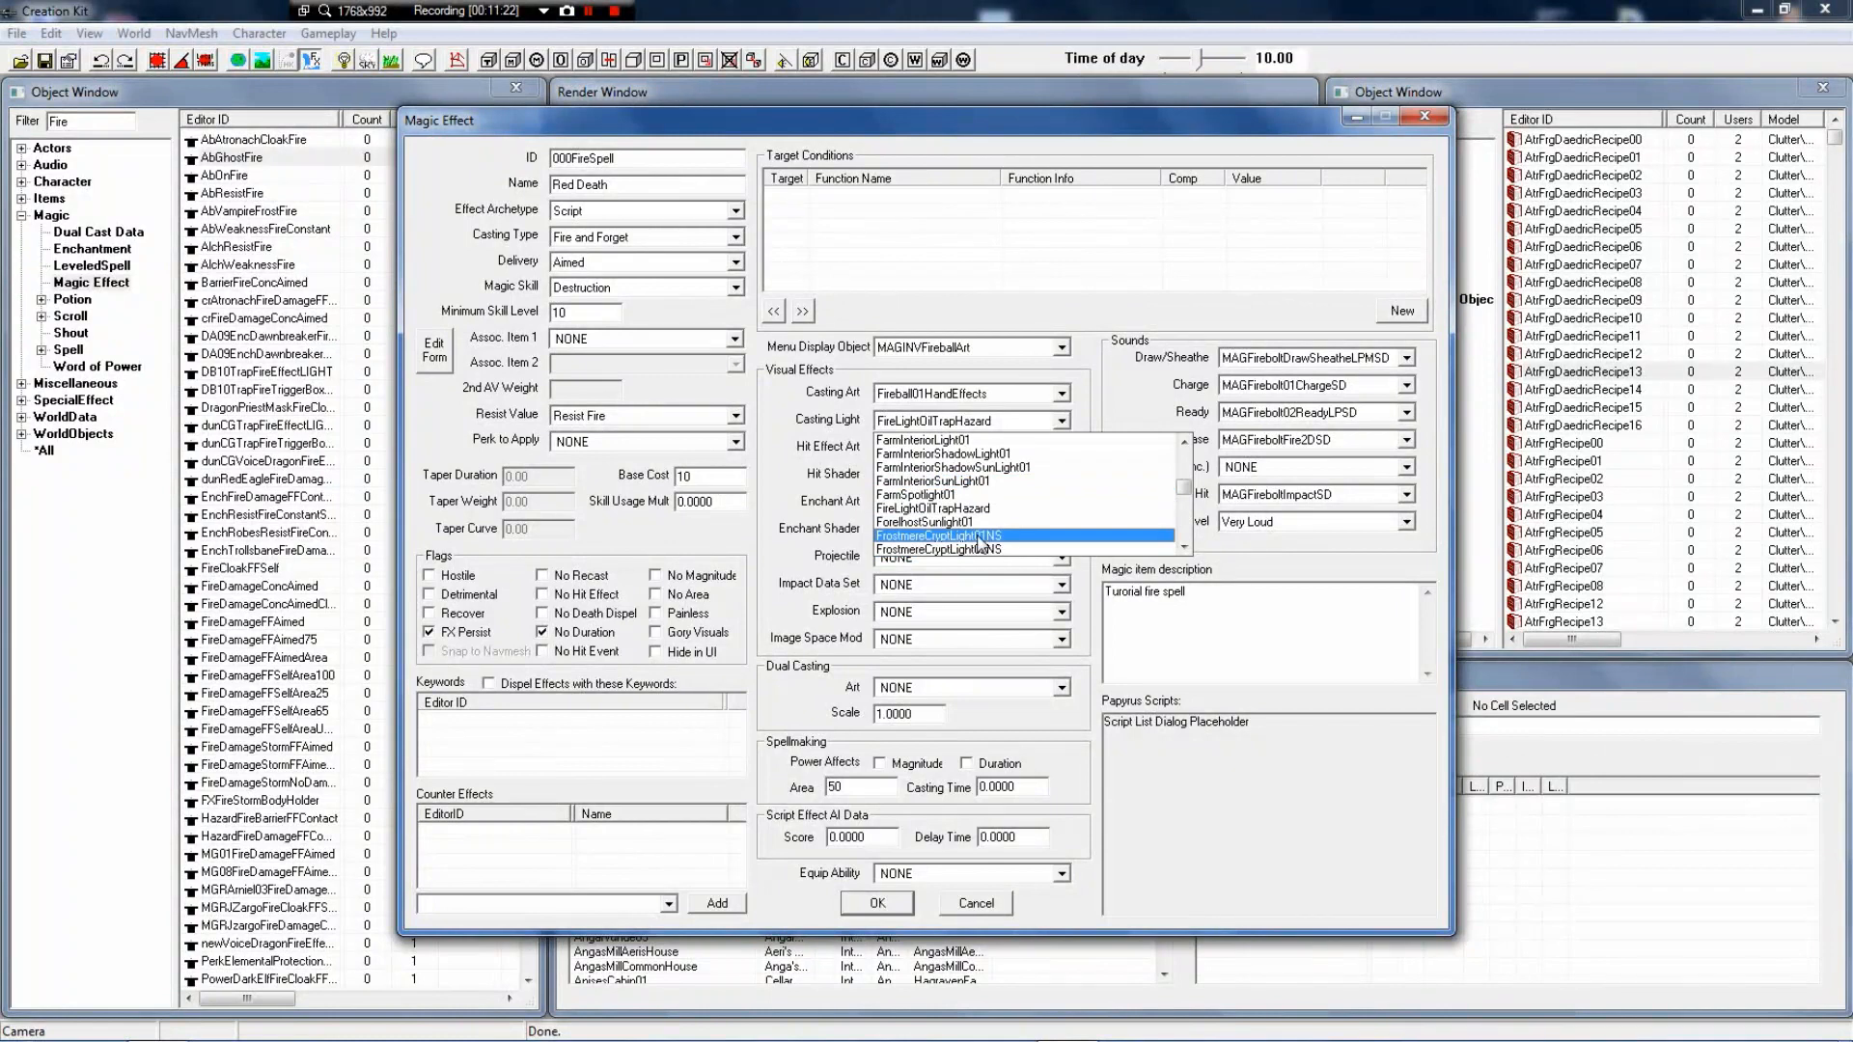
click(975, 511)
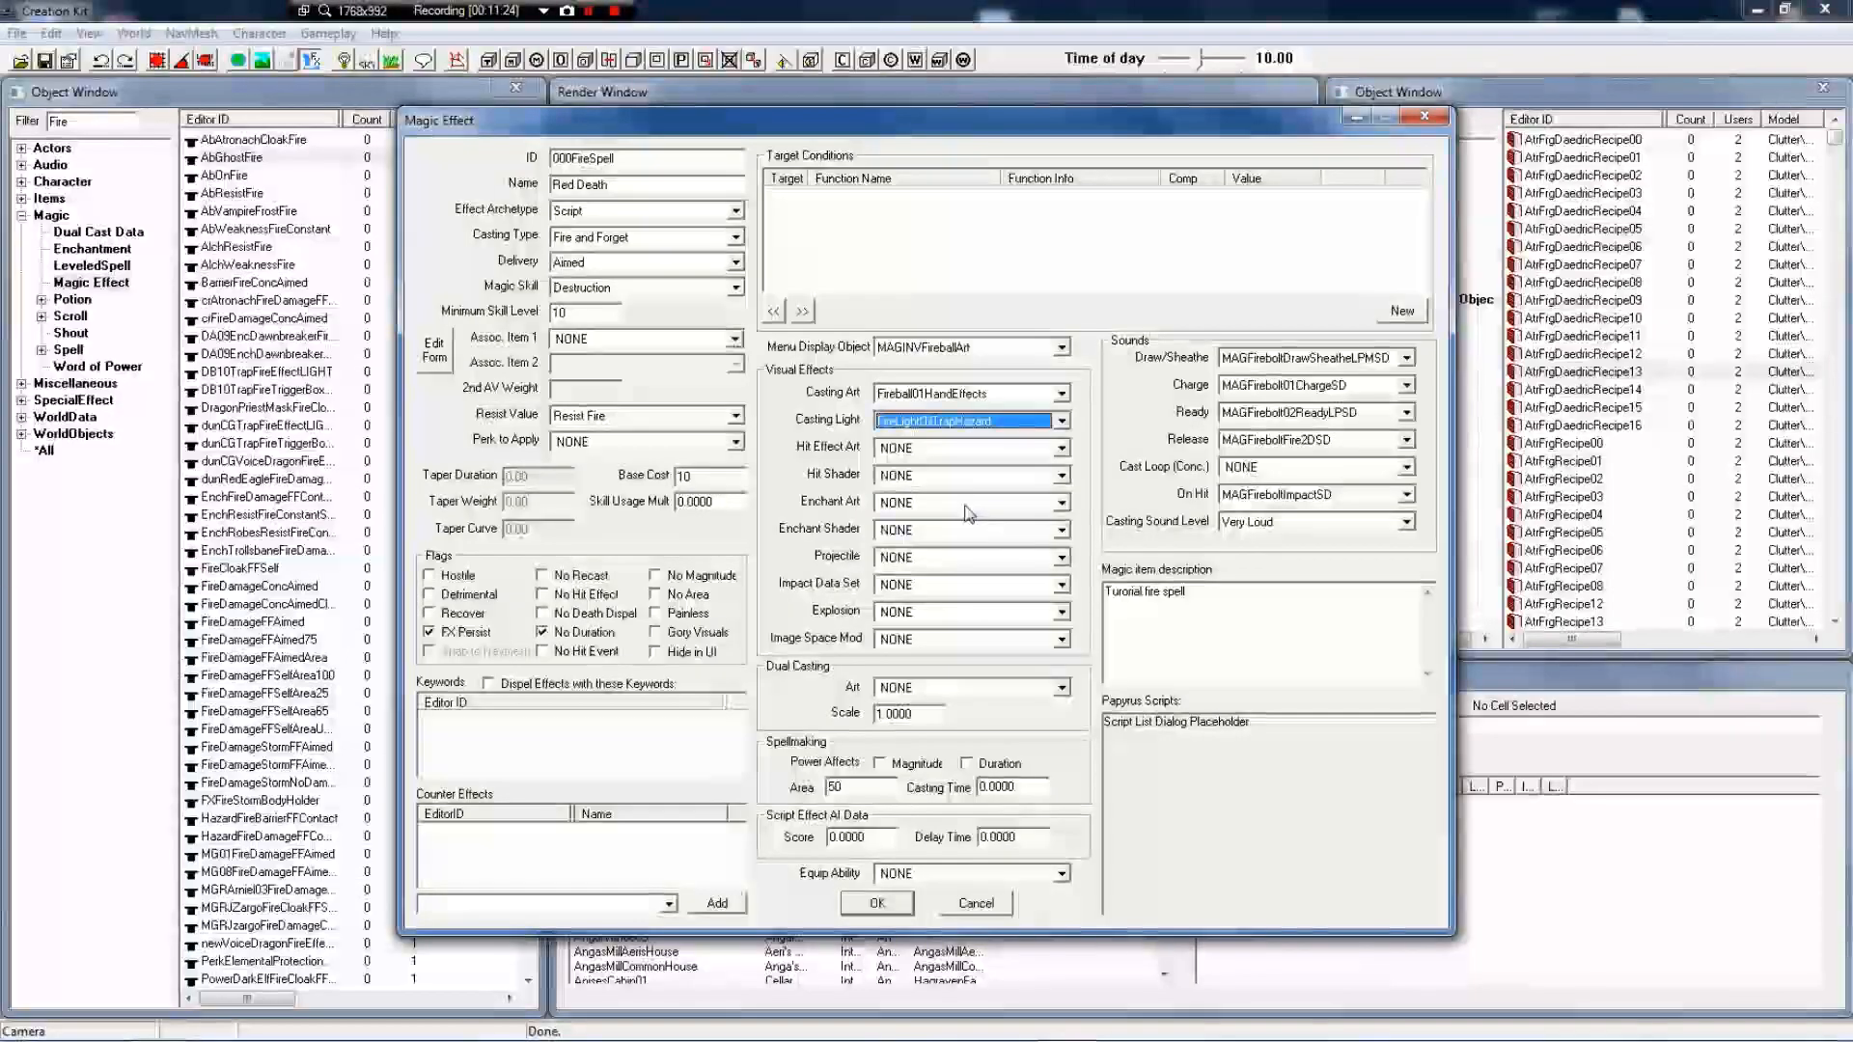
click(936, 449)
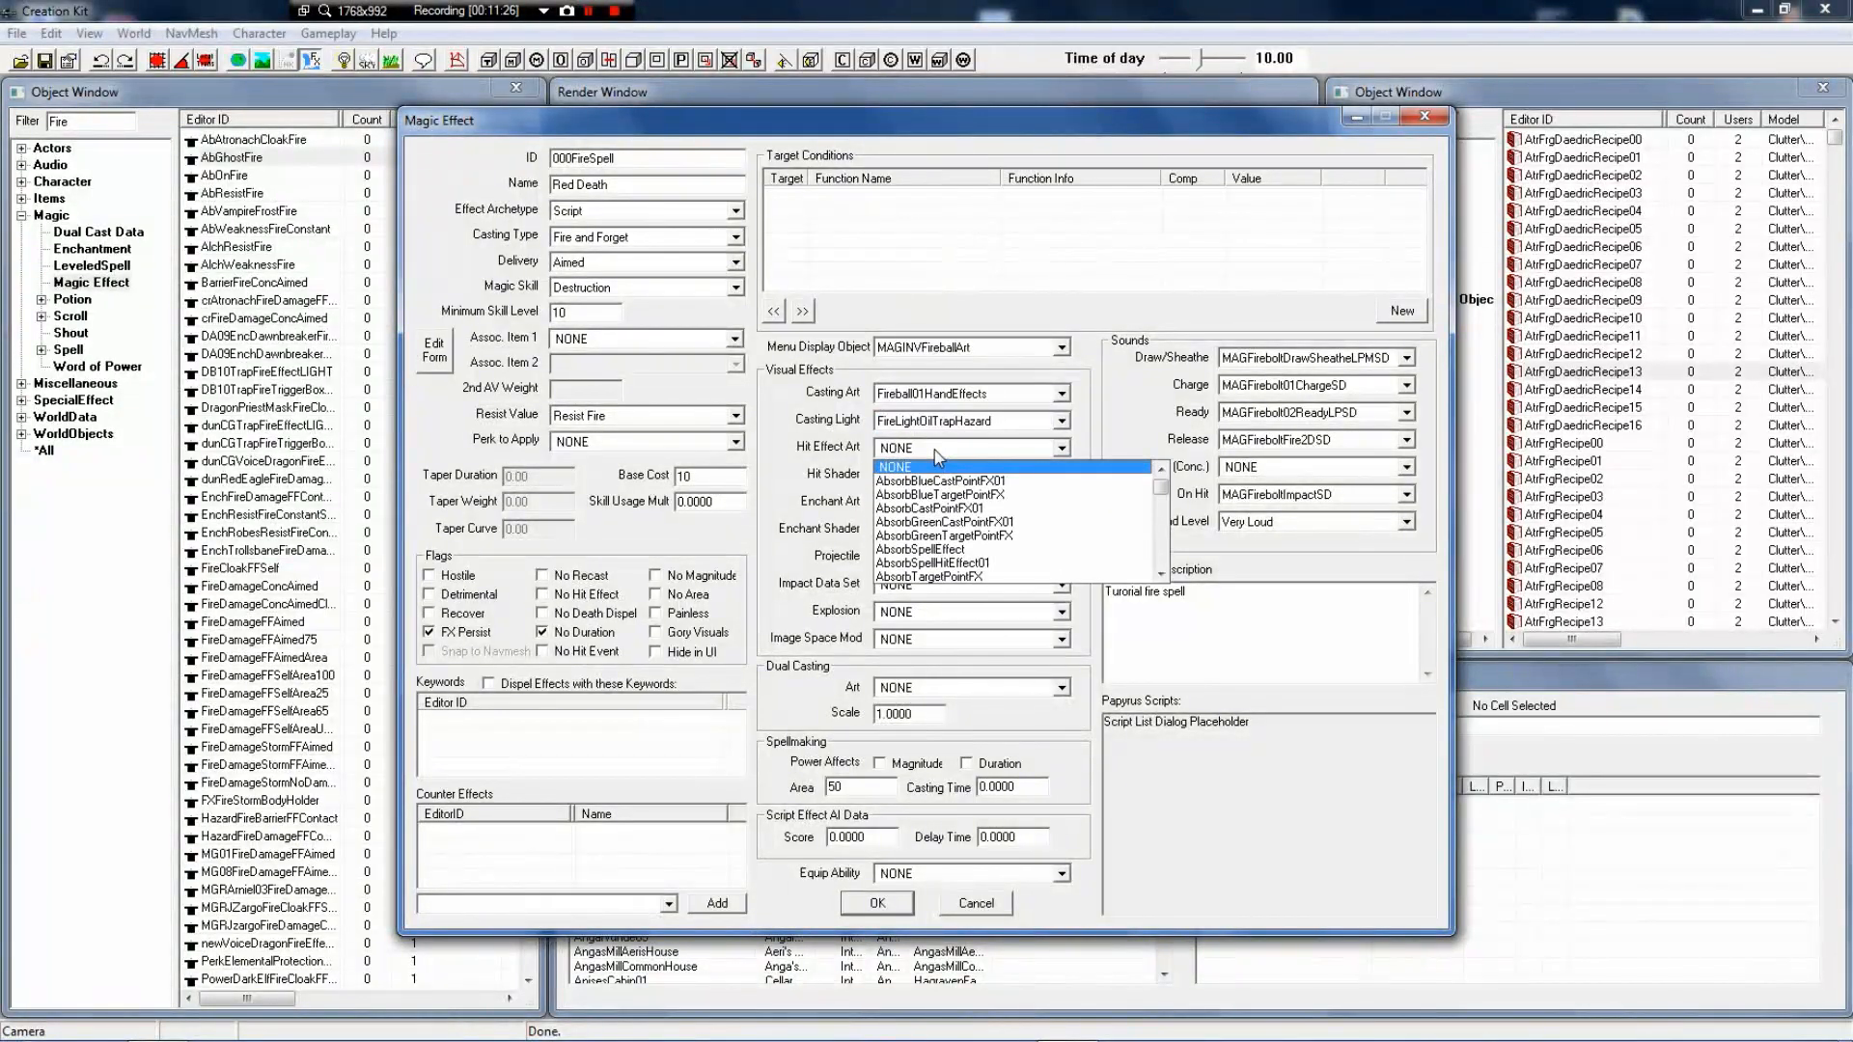
click(937, 457)
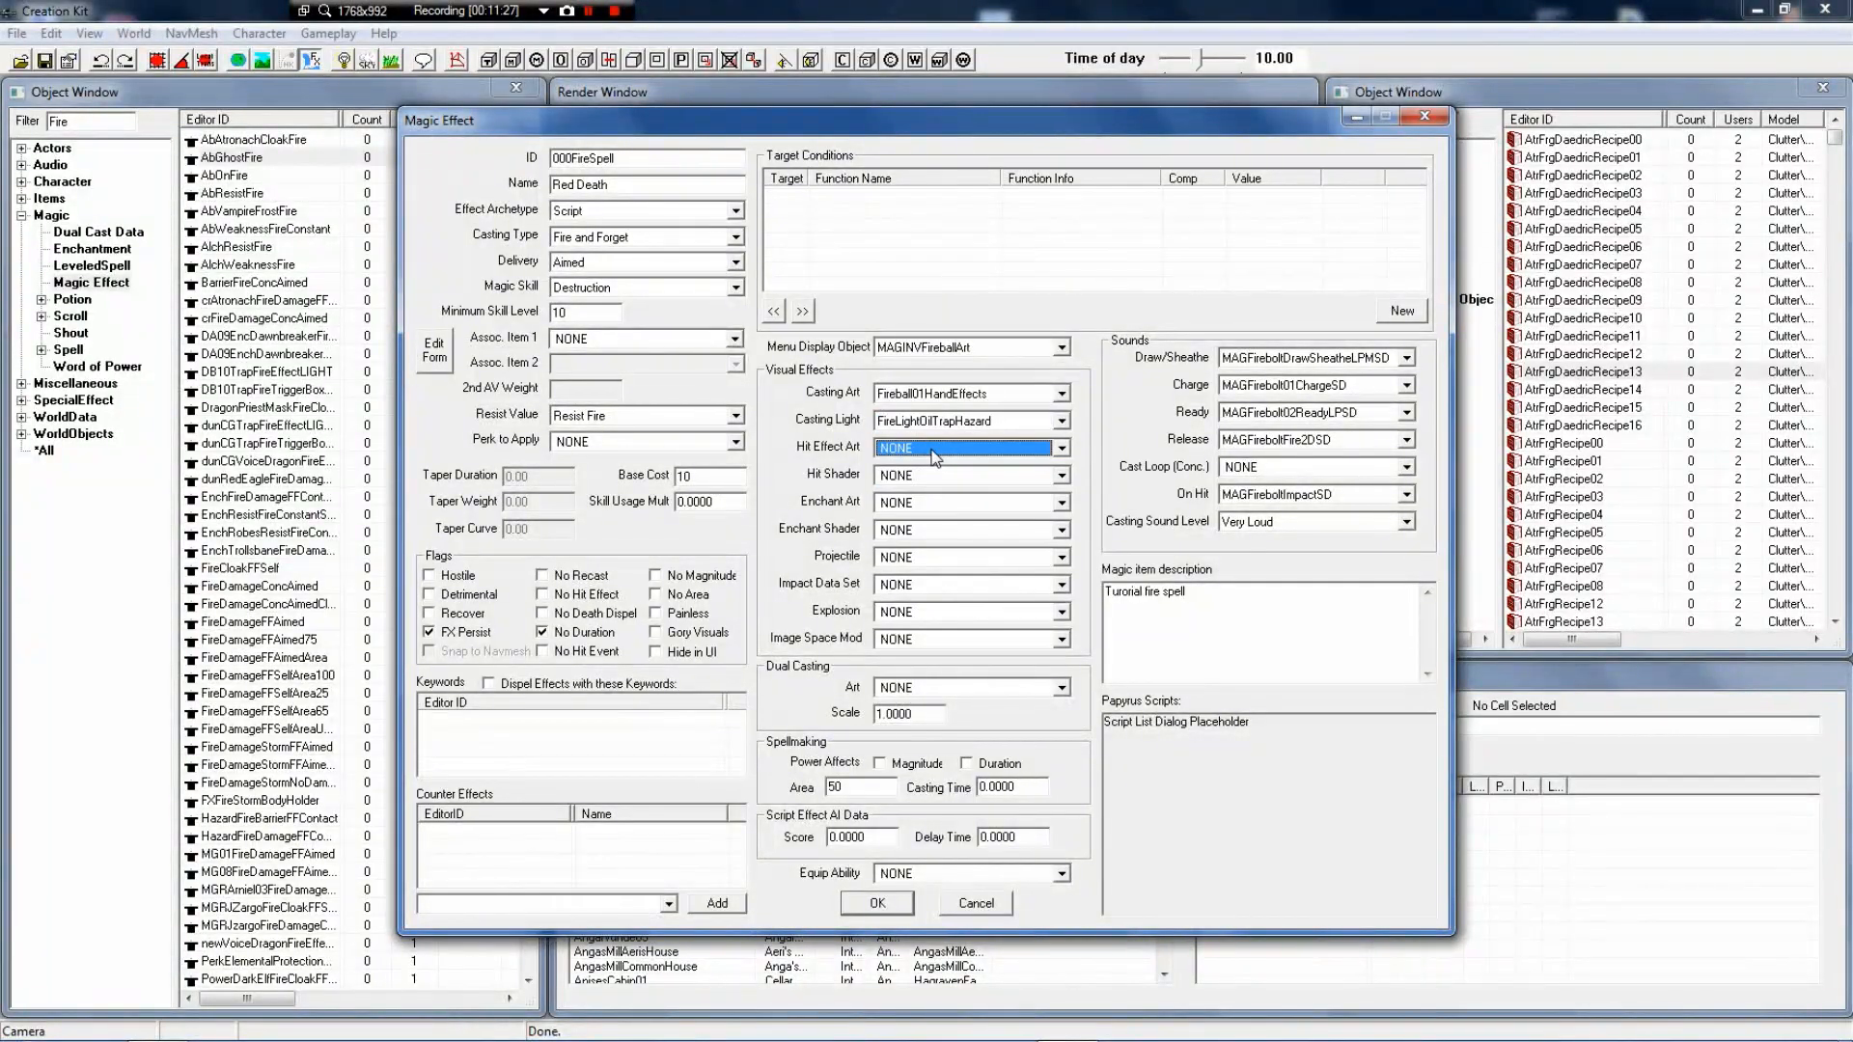
click(935, 513)
click(935, 512)
click(962, 531)
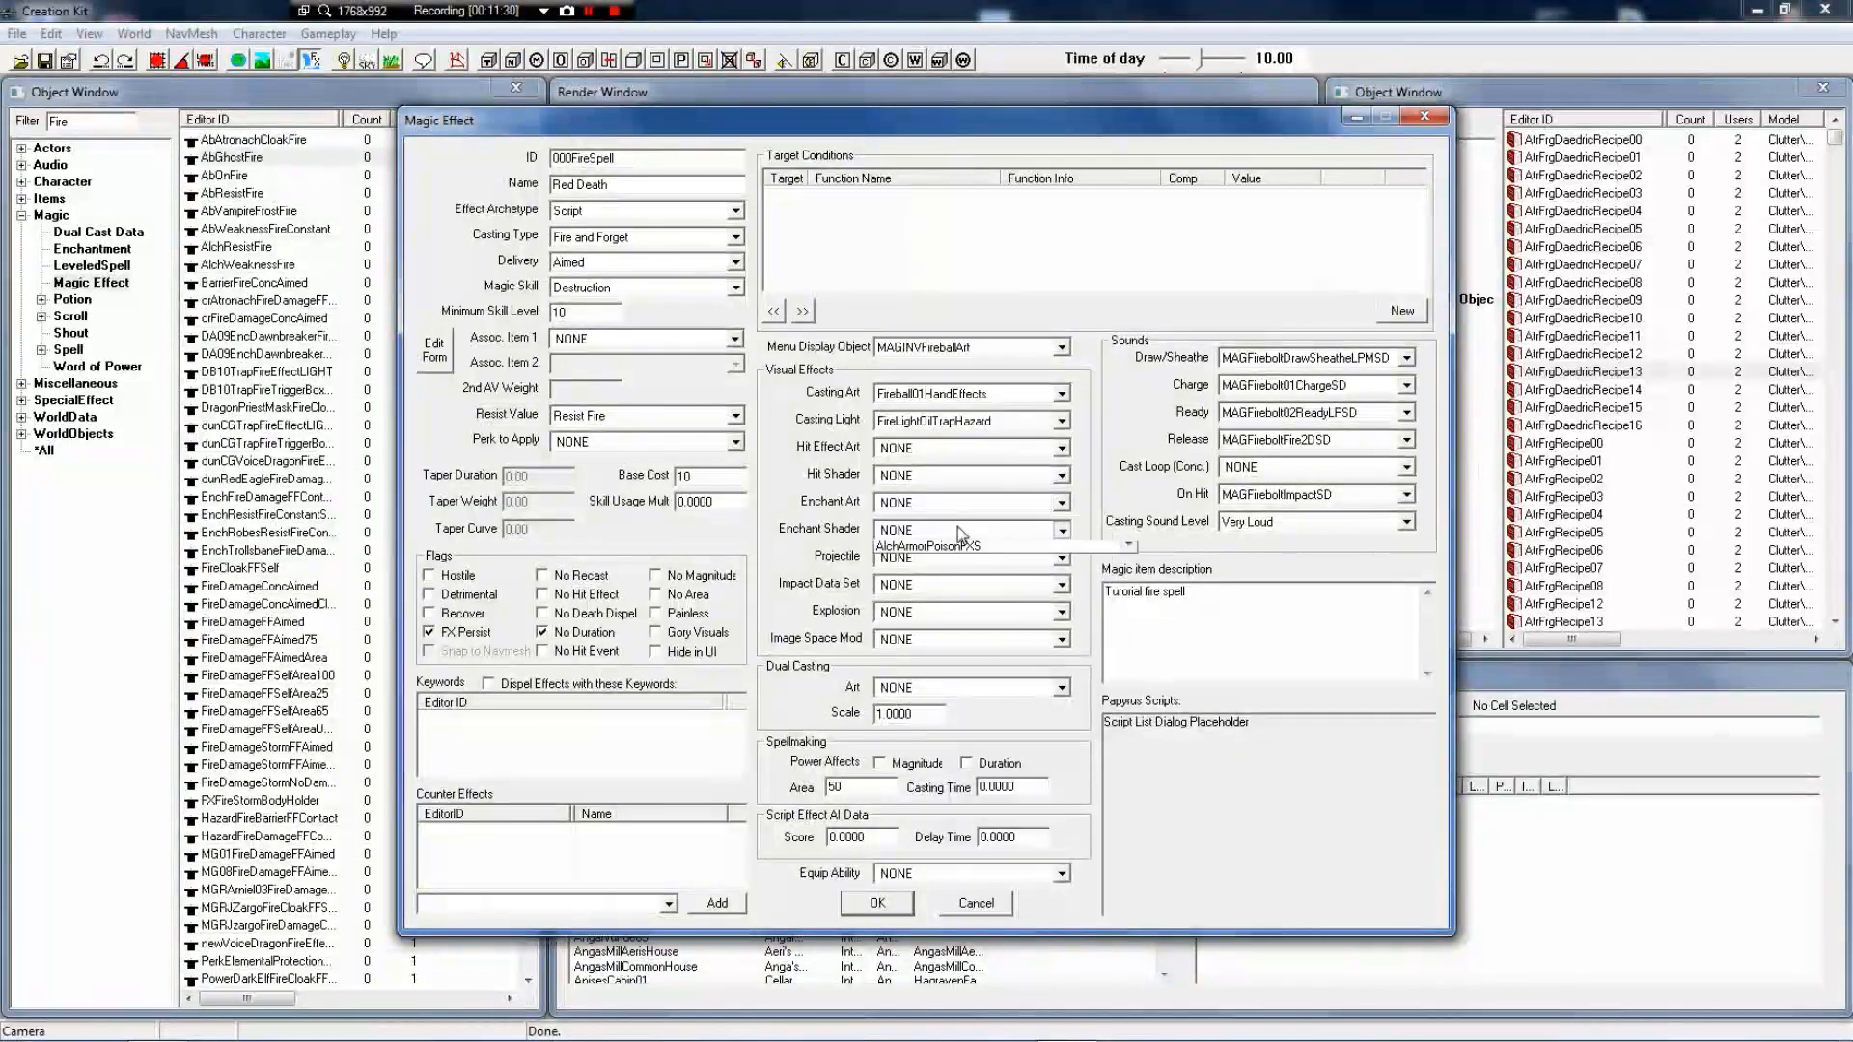
click(961, 533)
click(961, 529)
click(959, 528)
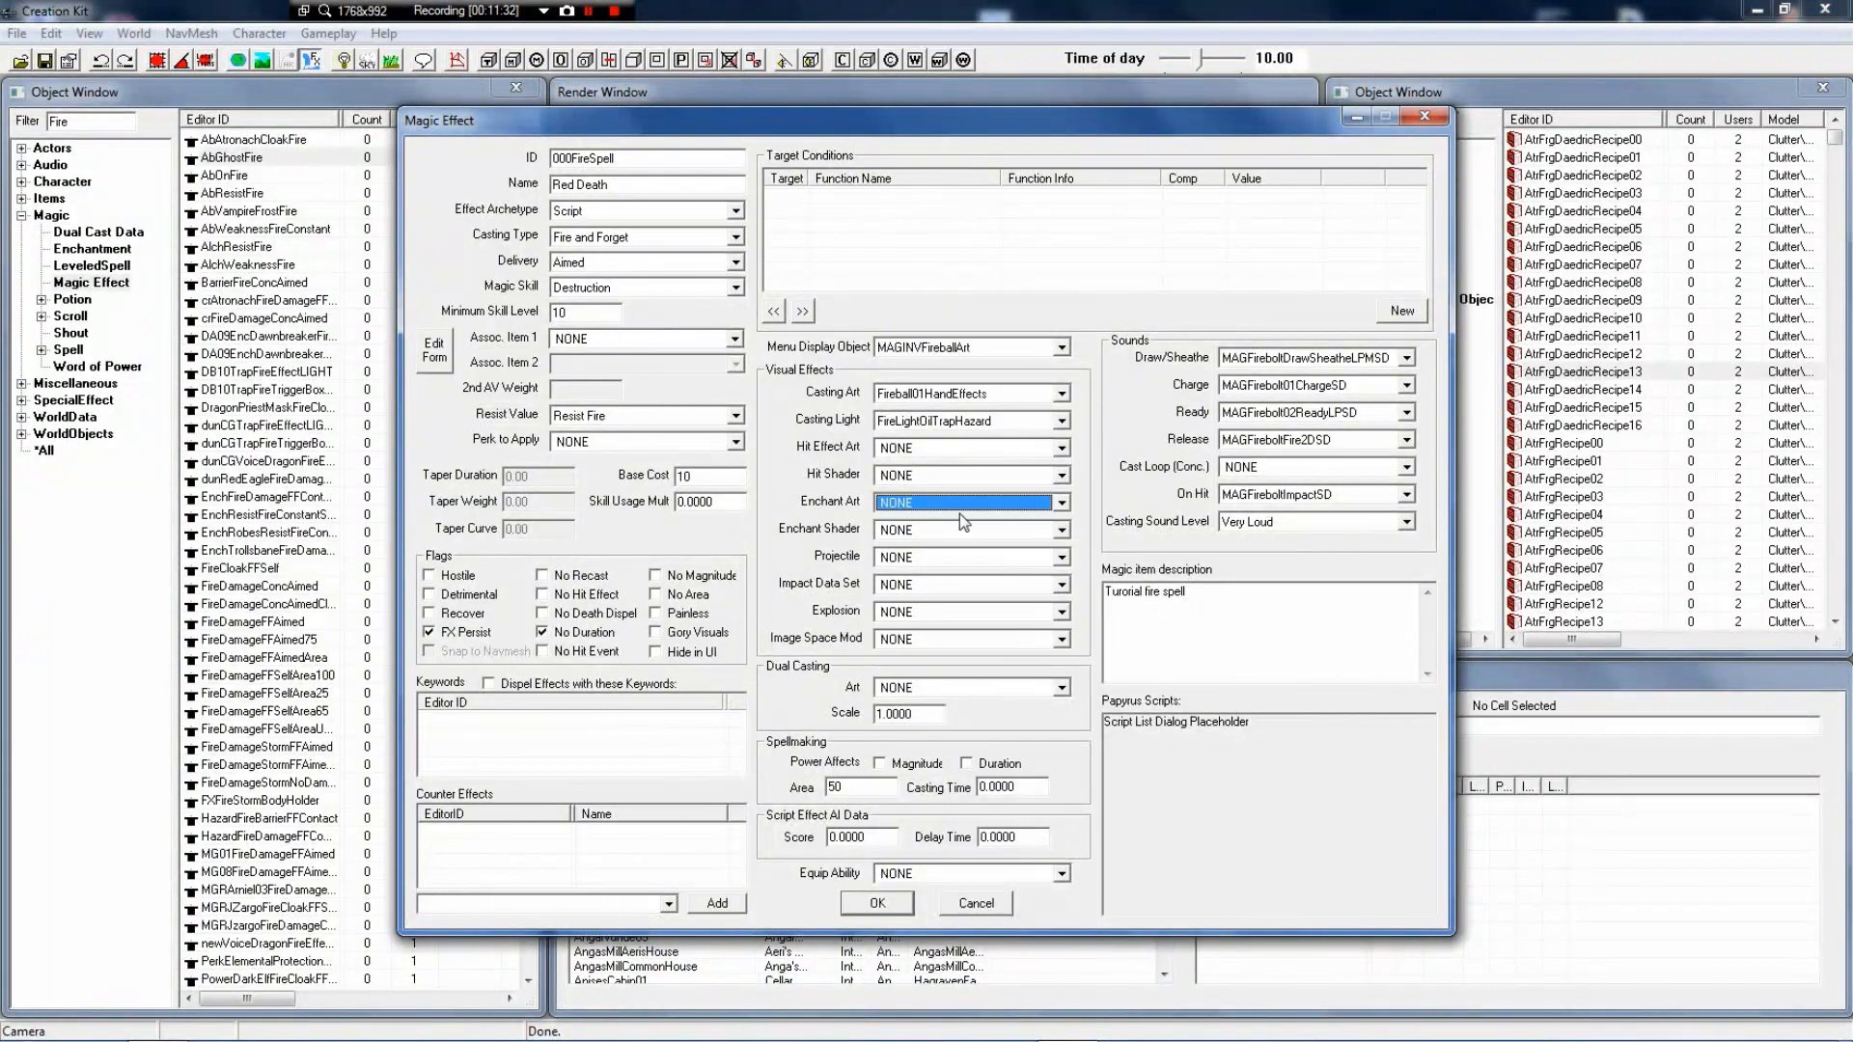
click(905, 562)
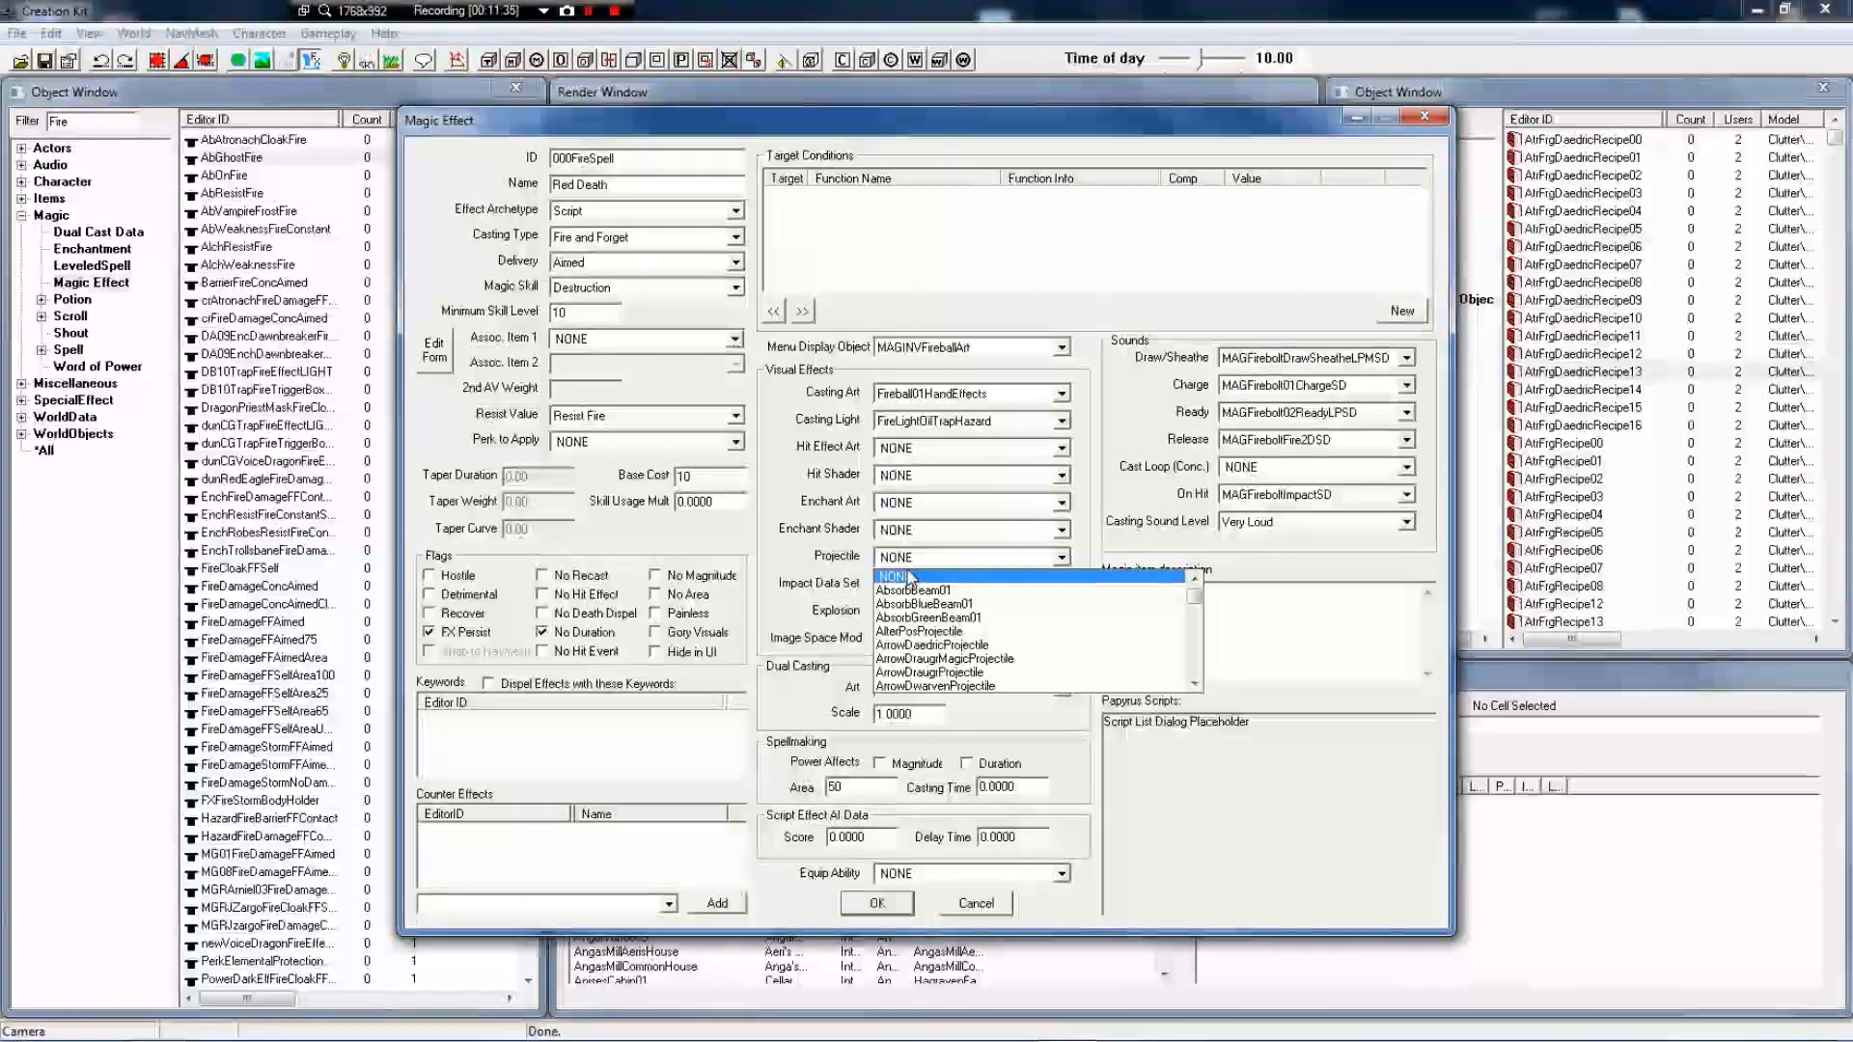
click(962, 432)
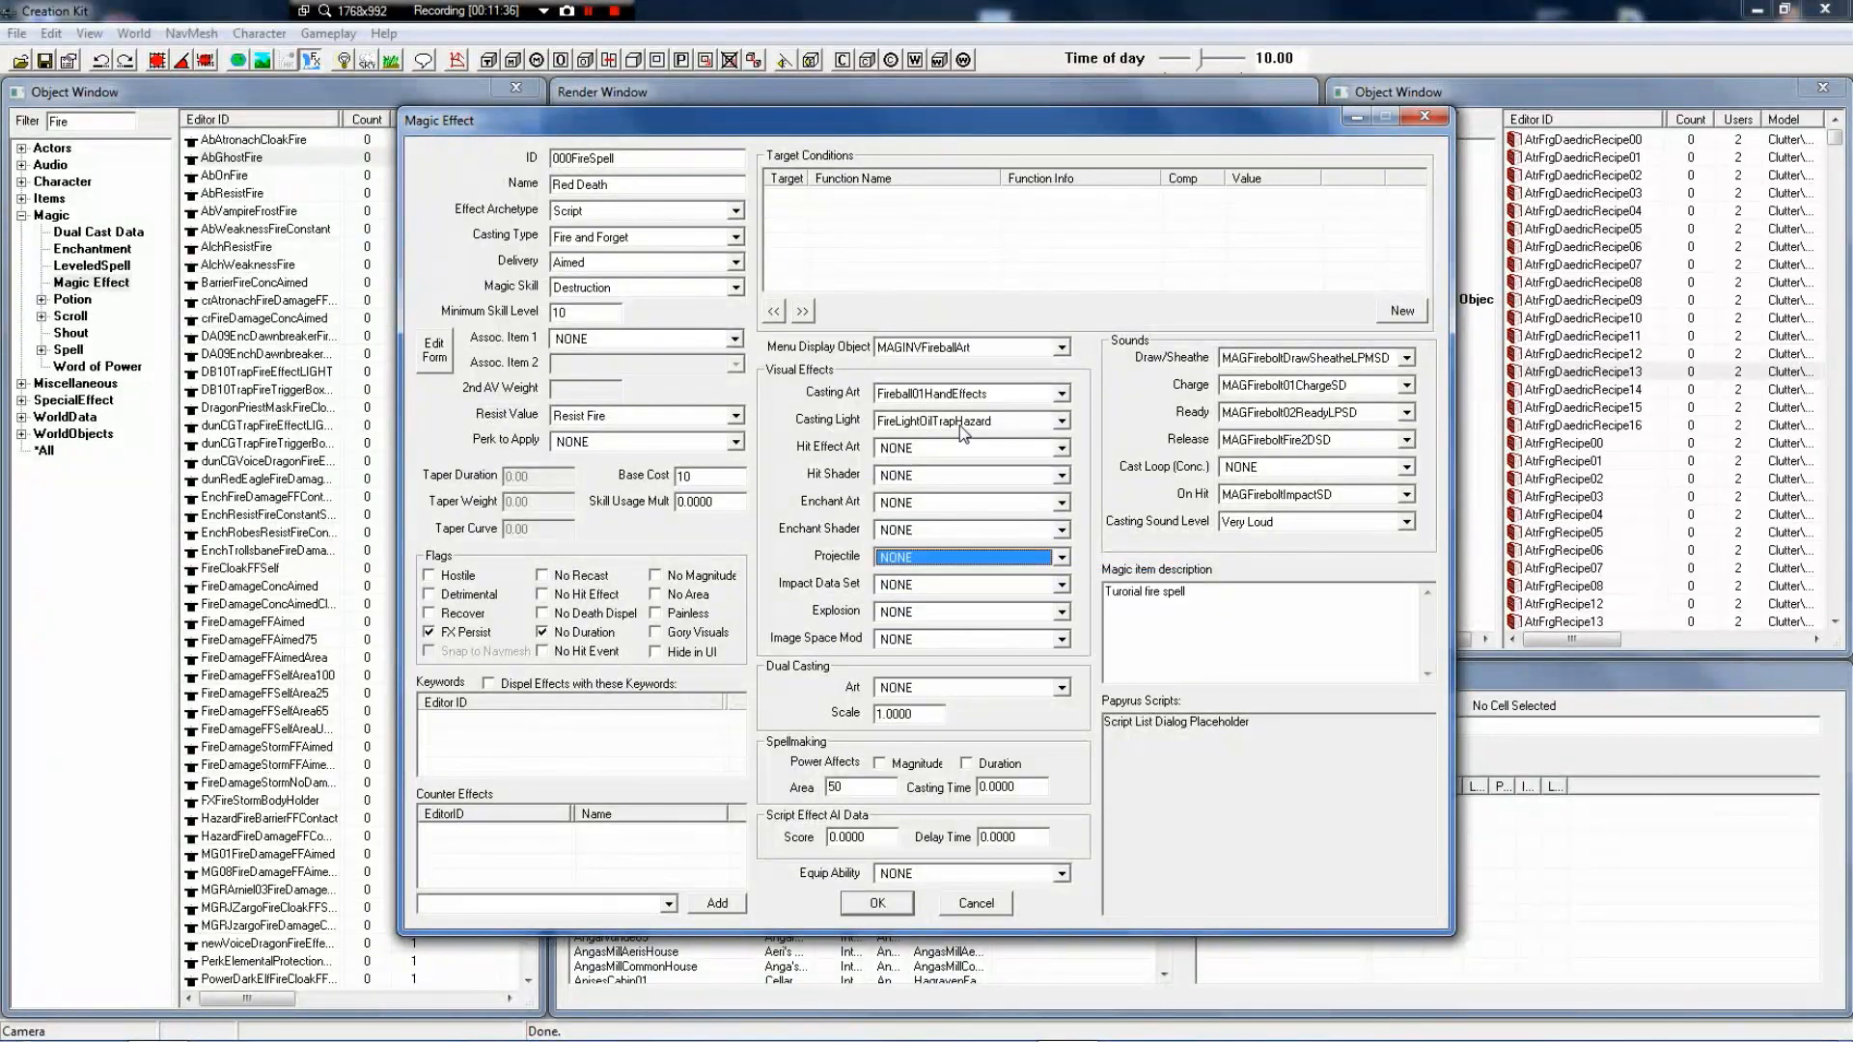
Look through the Hit Effect Art options for a fire effect and reset the choice to NONE
click(946, 448)
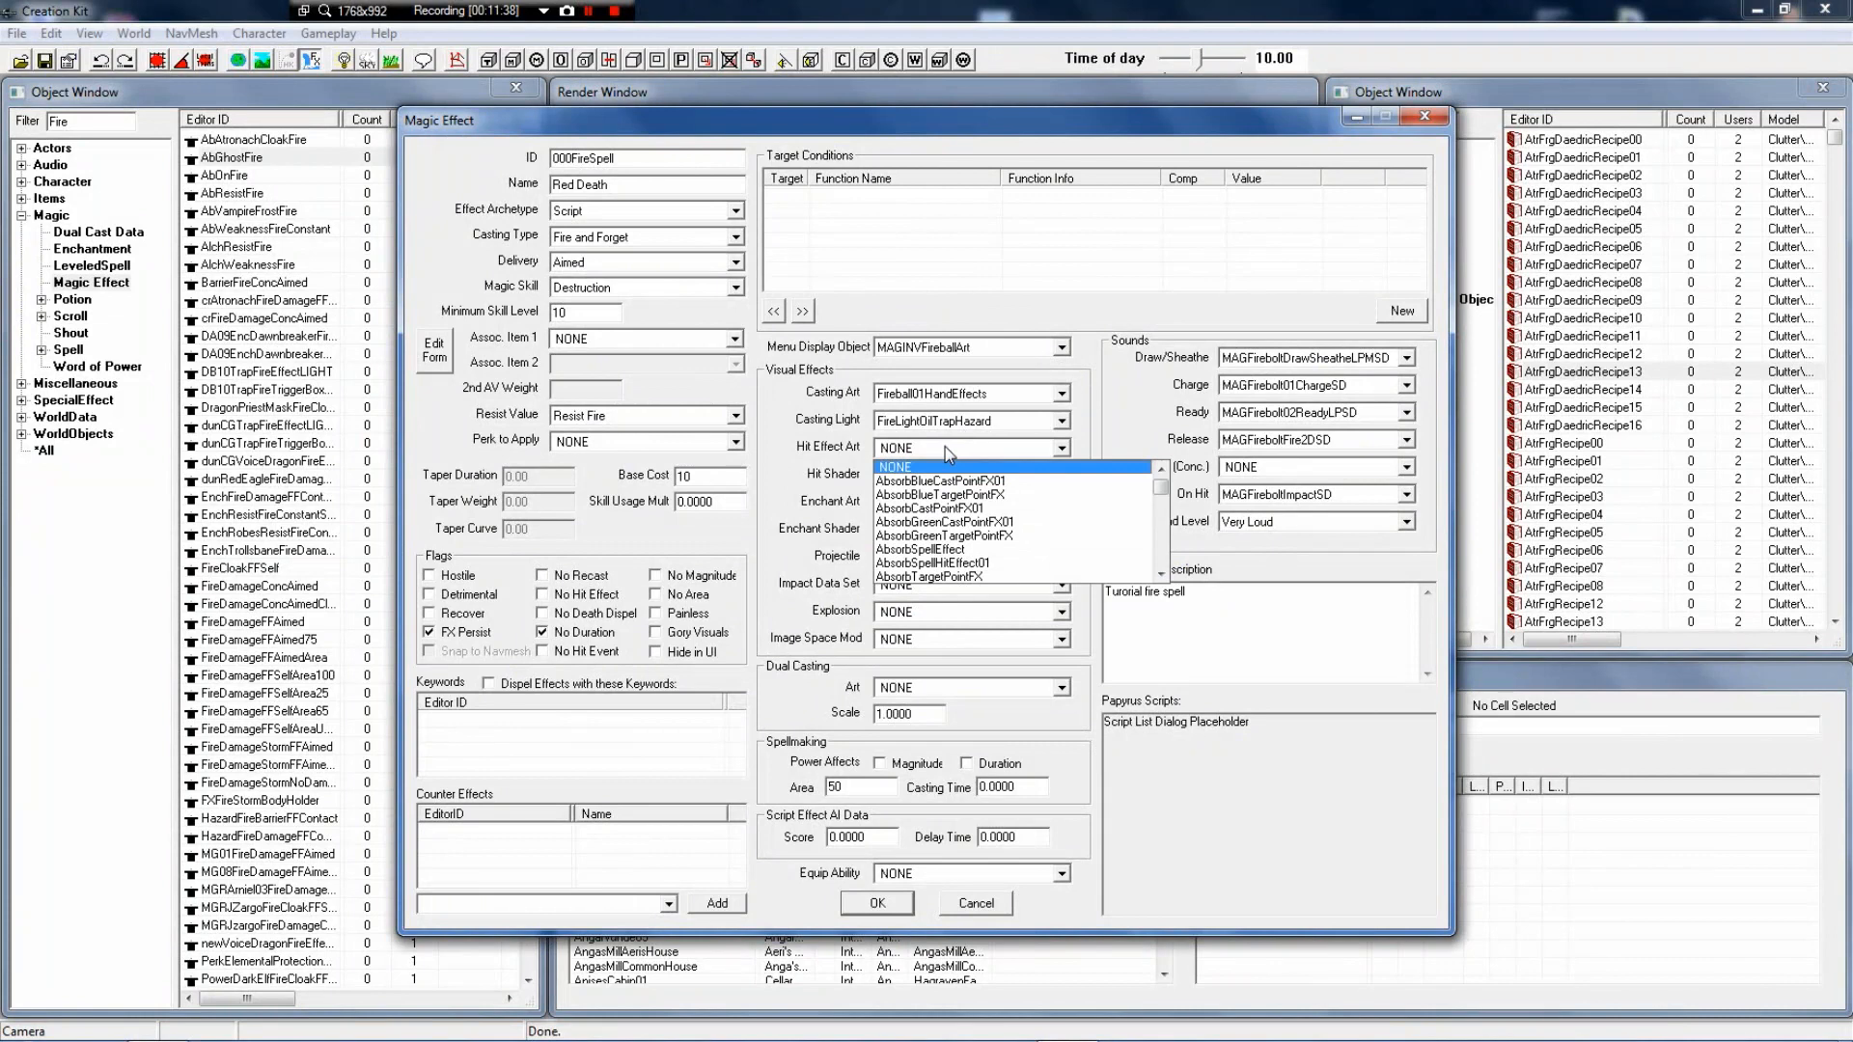
key(f)
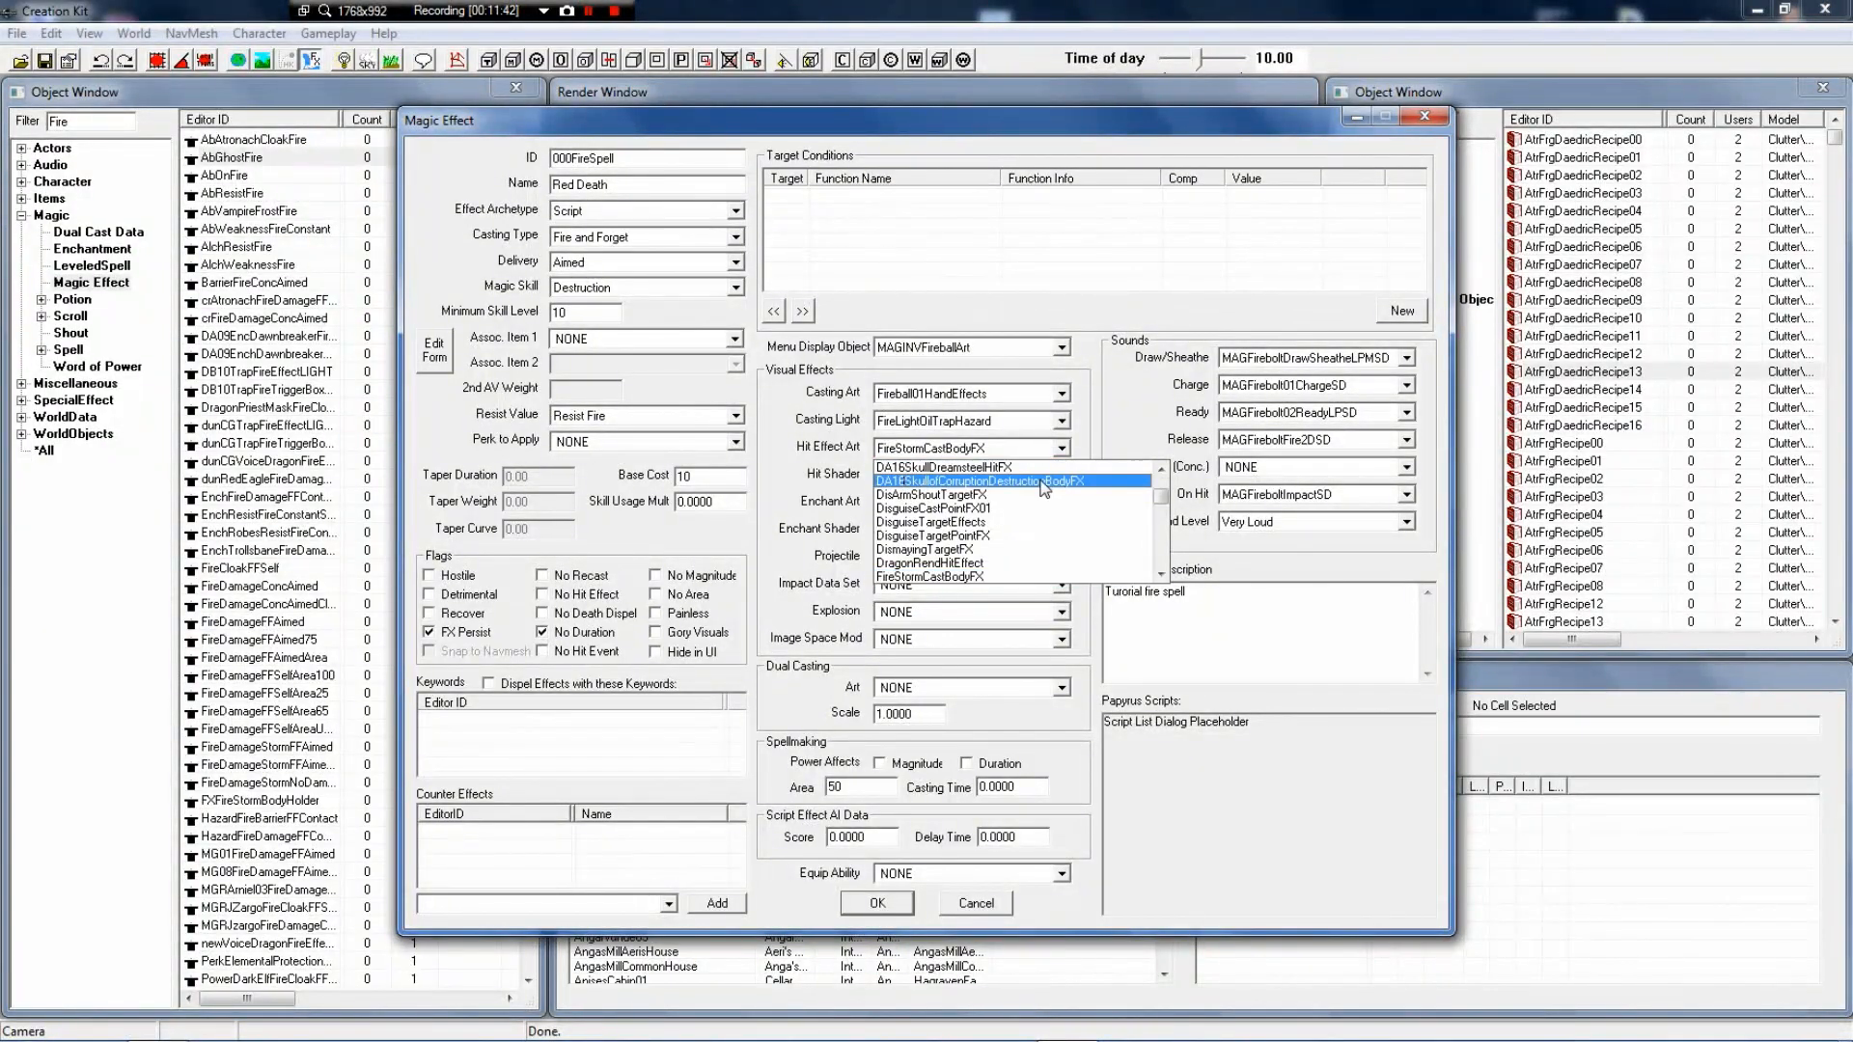
scroll(946, 540, down, 1)
scroll(944, 552, down, 6)
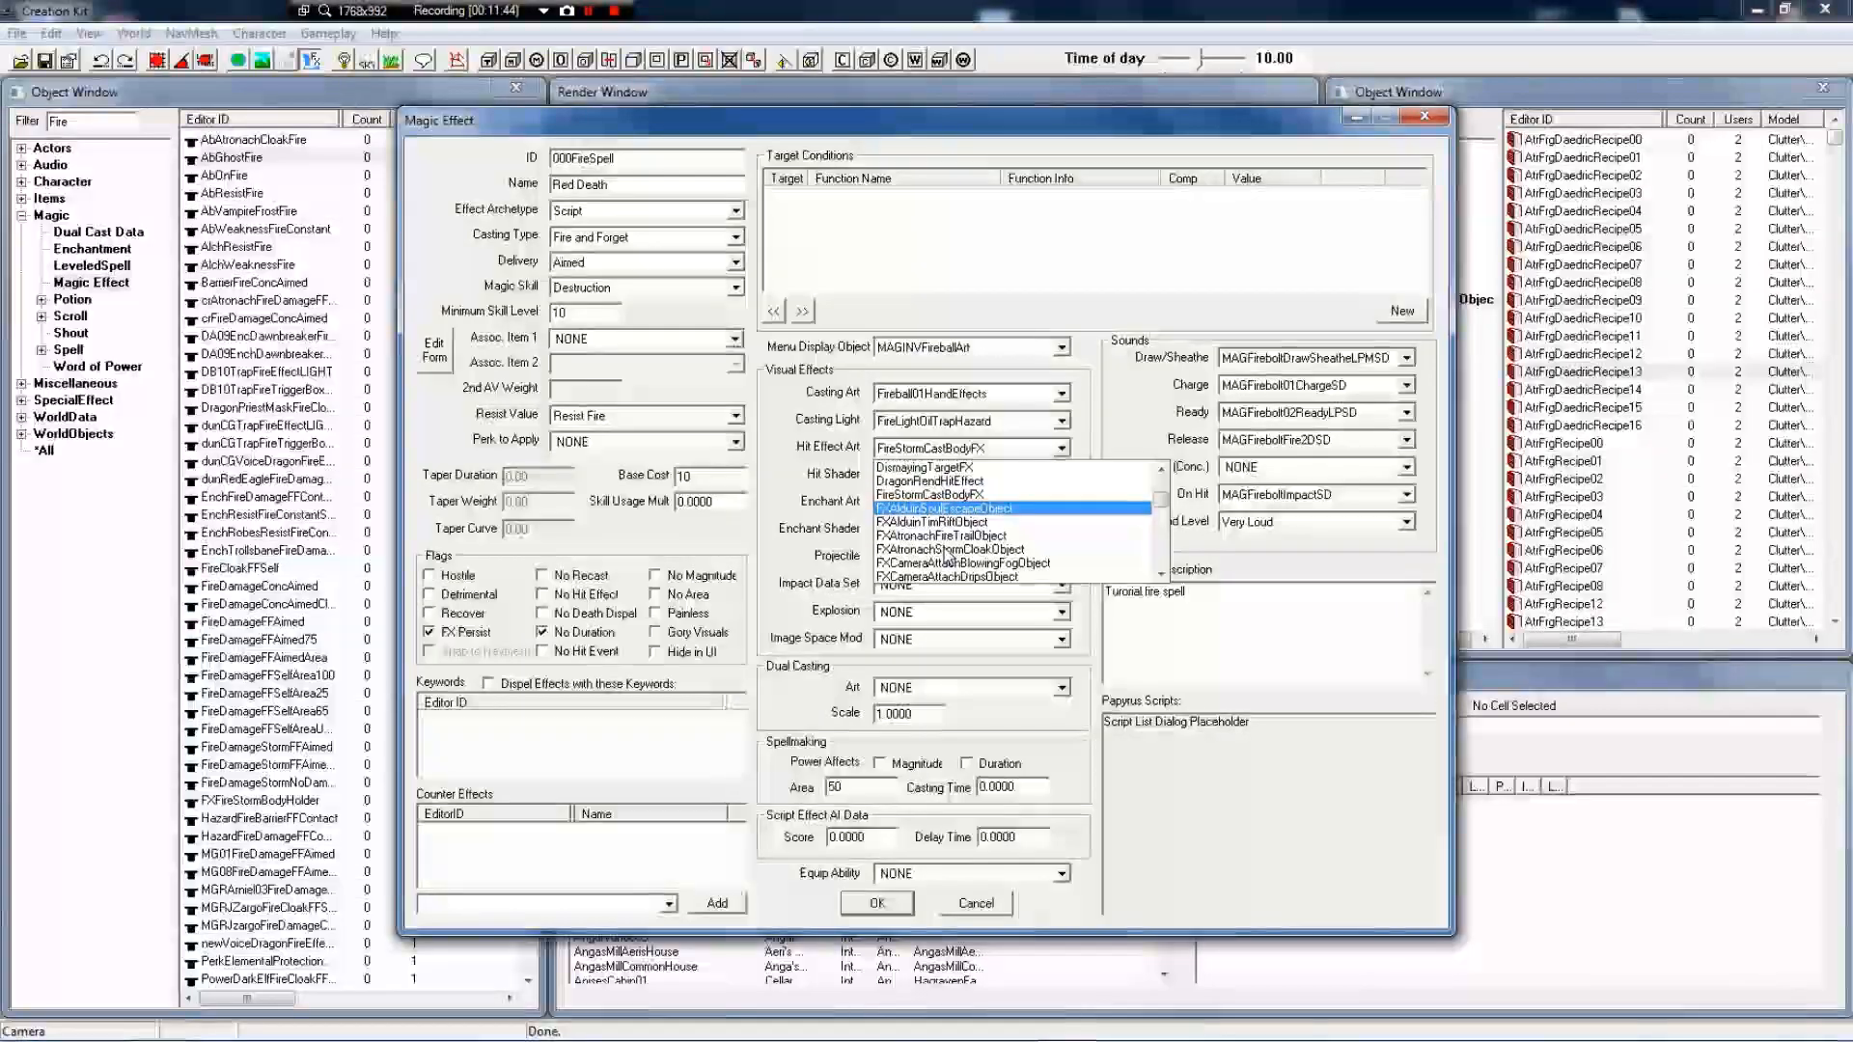
scroll(942, 552, down, 8)
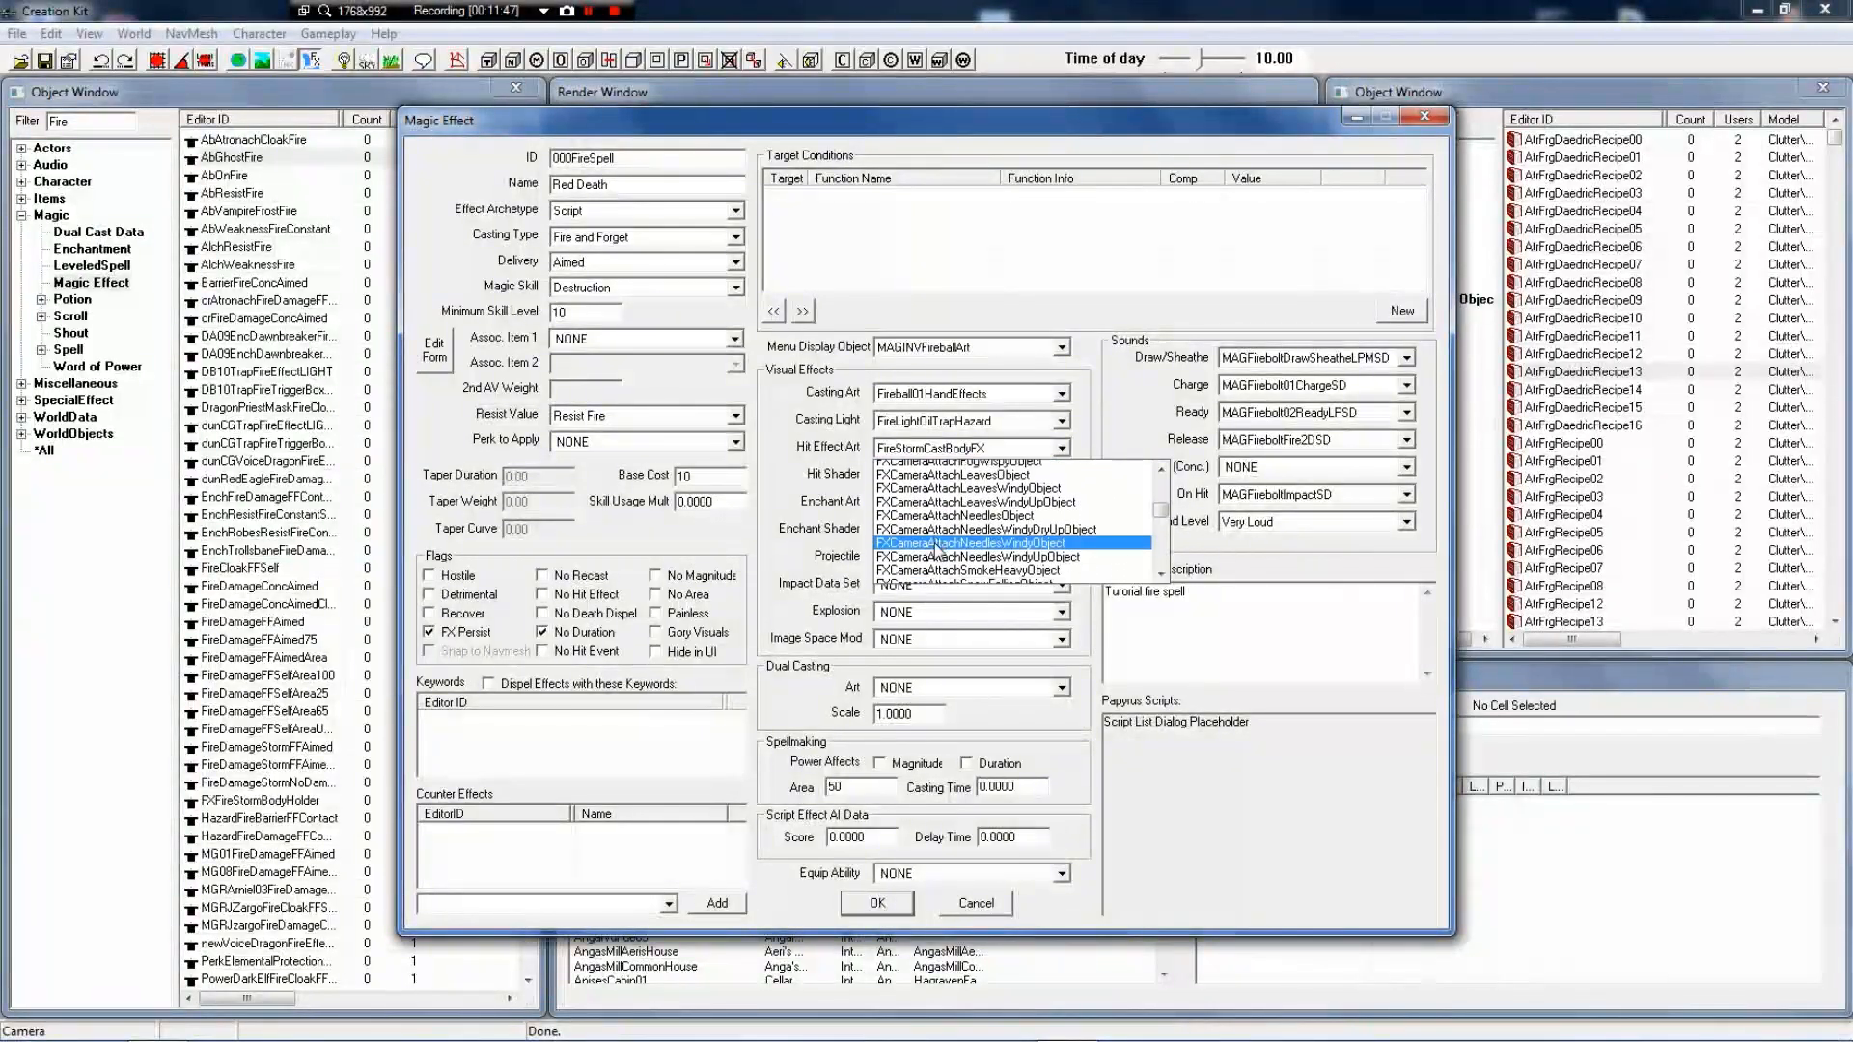
scroll(934, 551, up, 5)
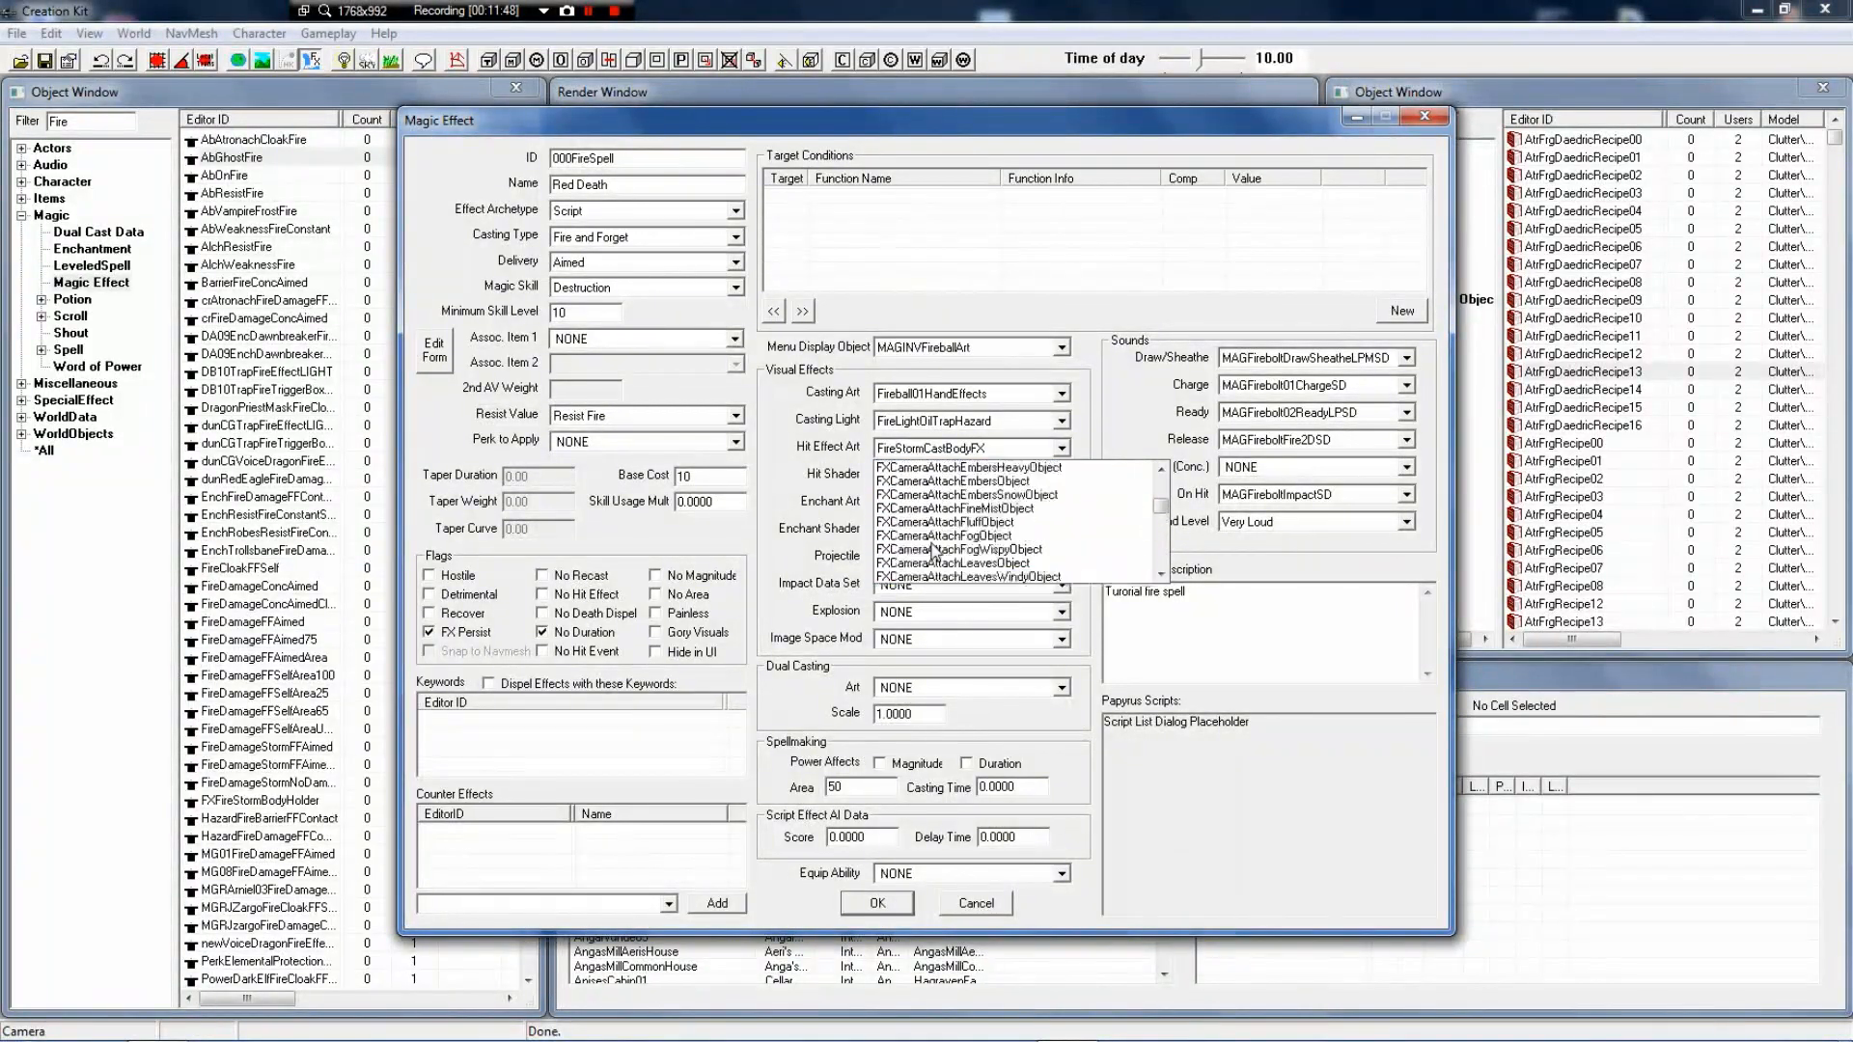
scroll(935, 552, up, 5)
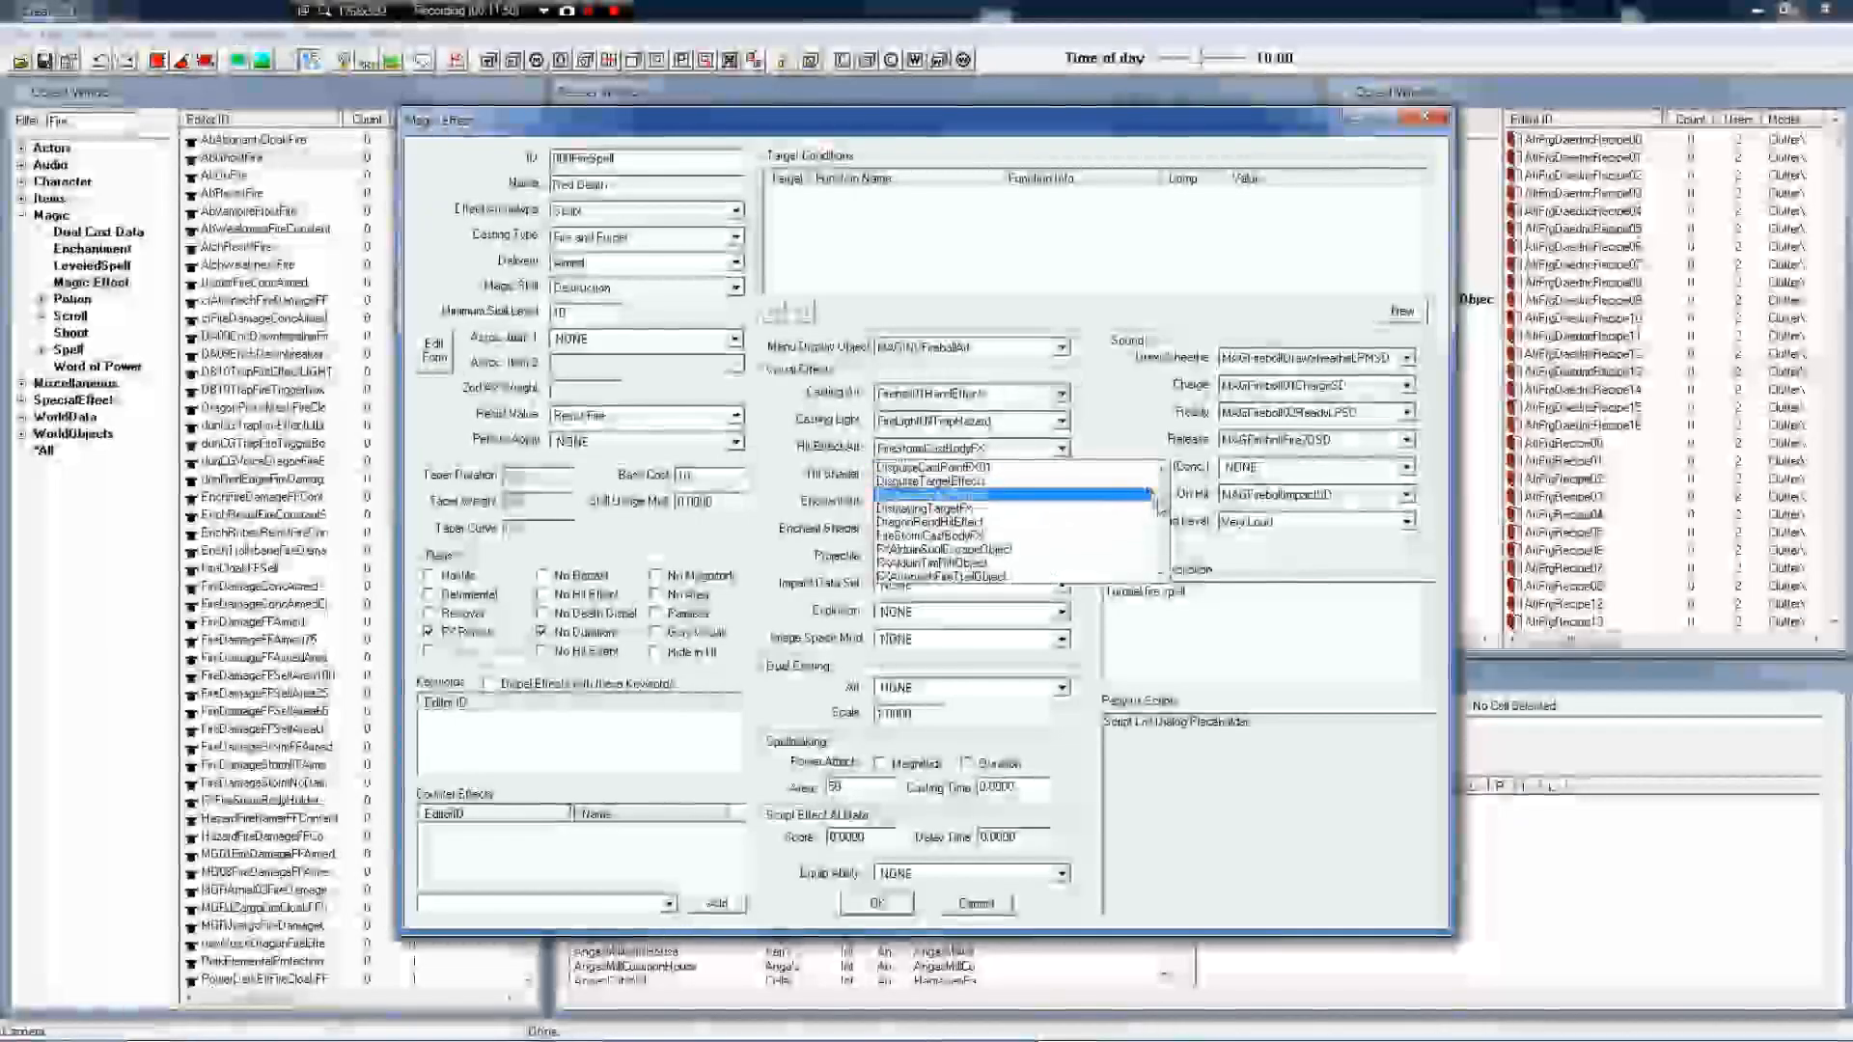
drag(1161, 502, 1161, 469)
click(1023, 468)
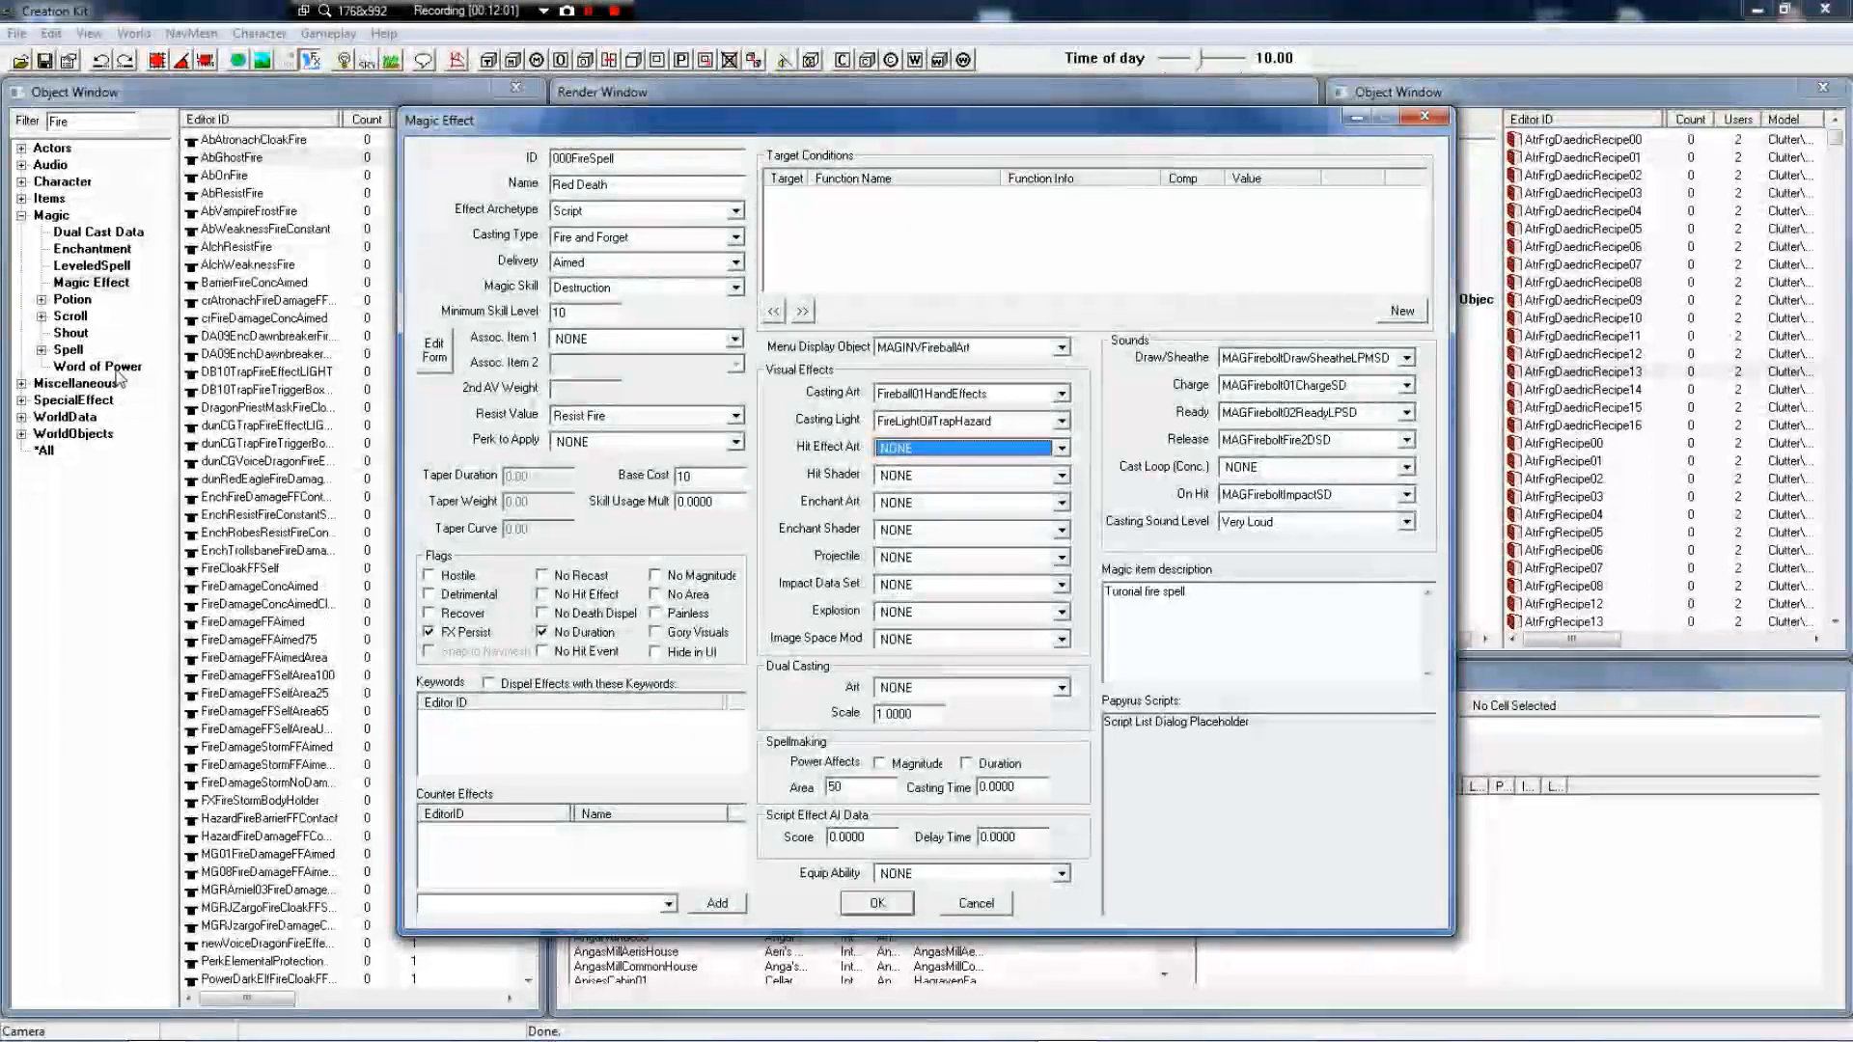
double_click(59, 301)
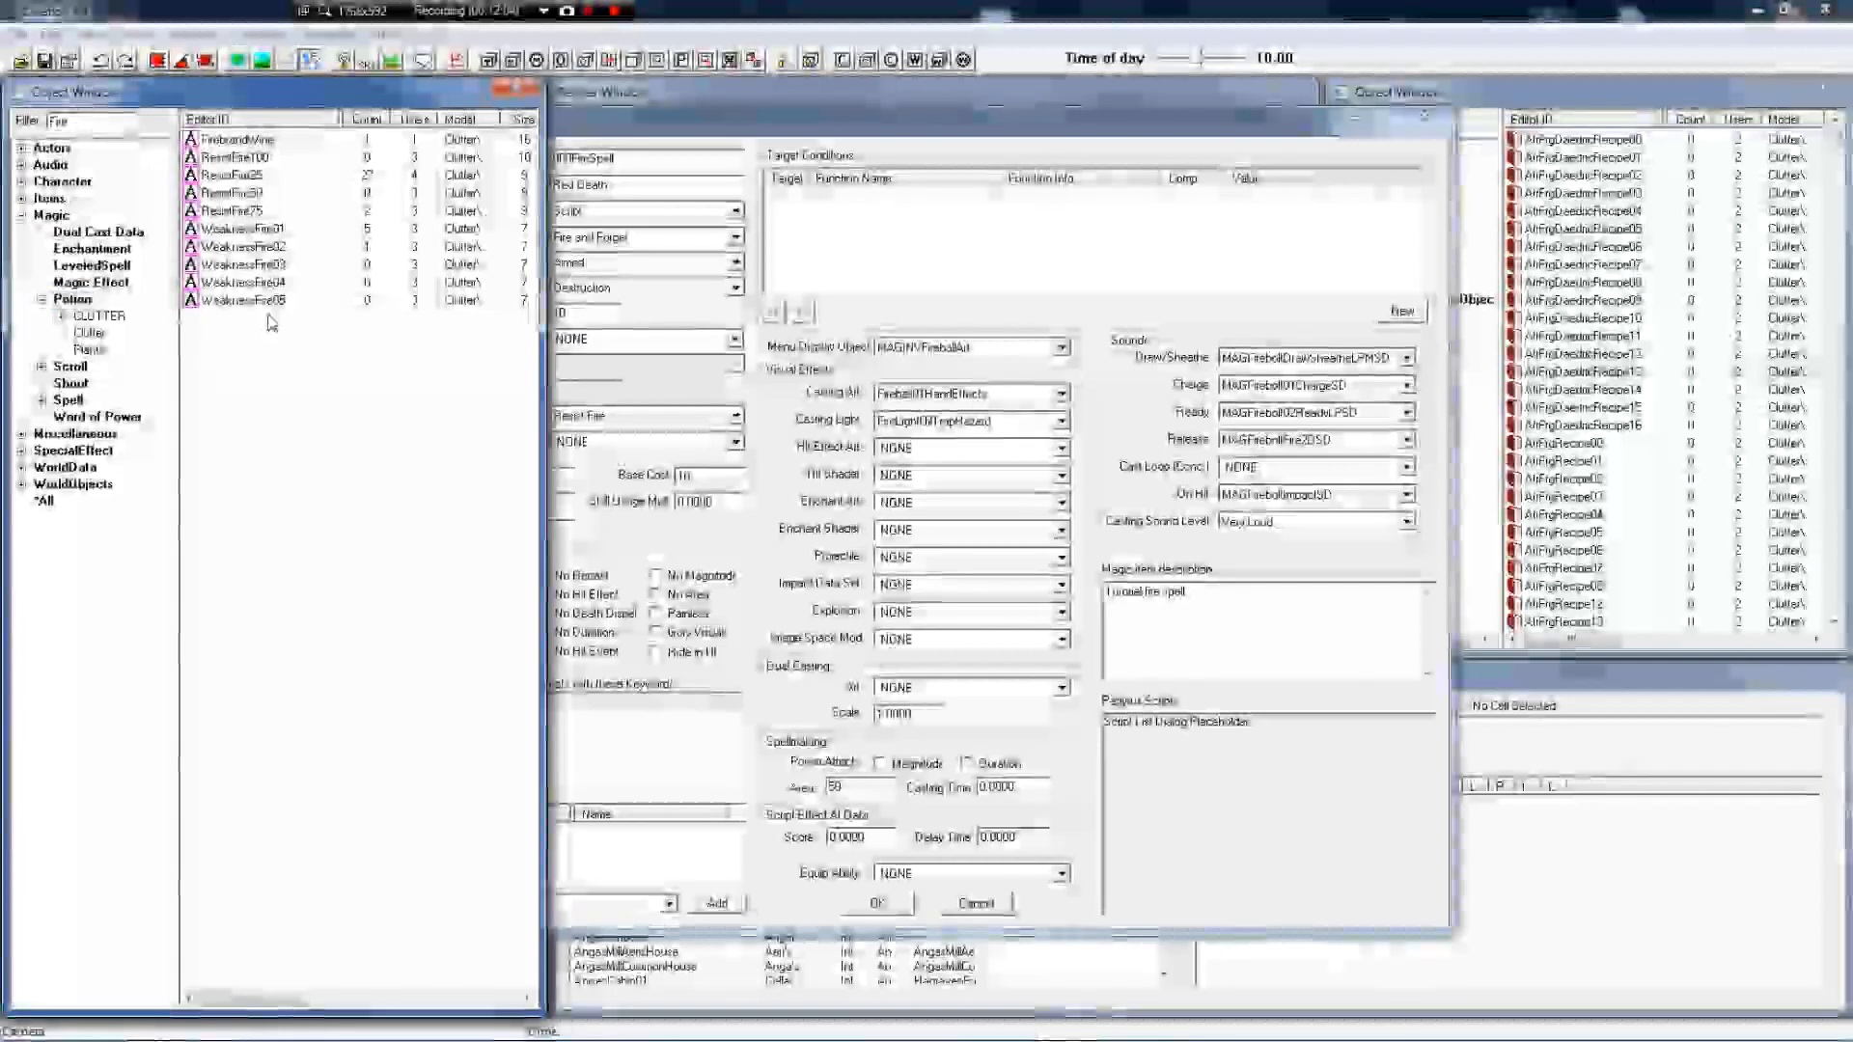
right_click(270, 323)
click(337, 326)
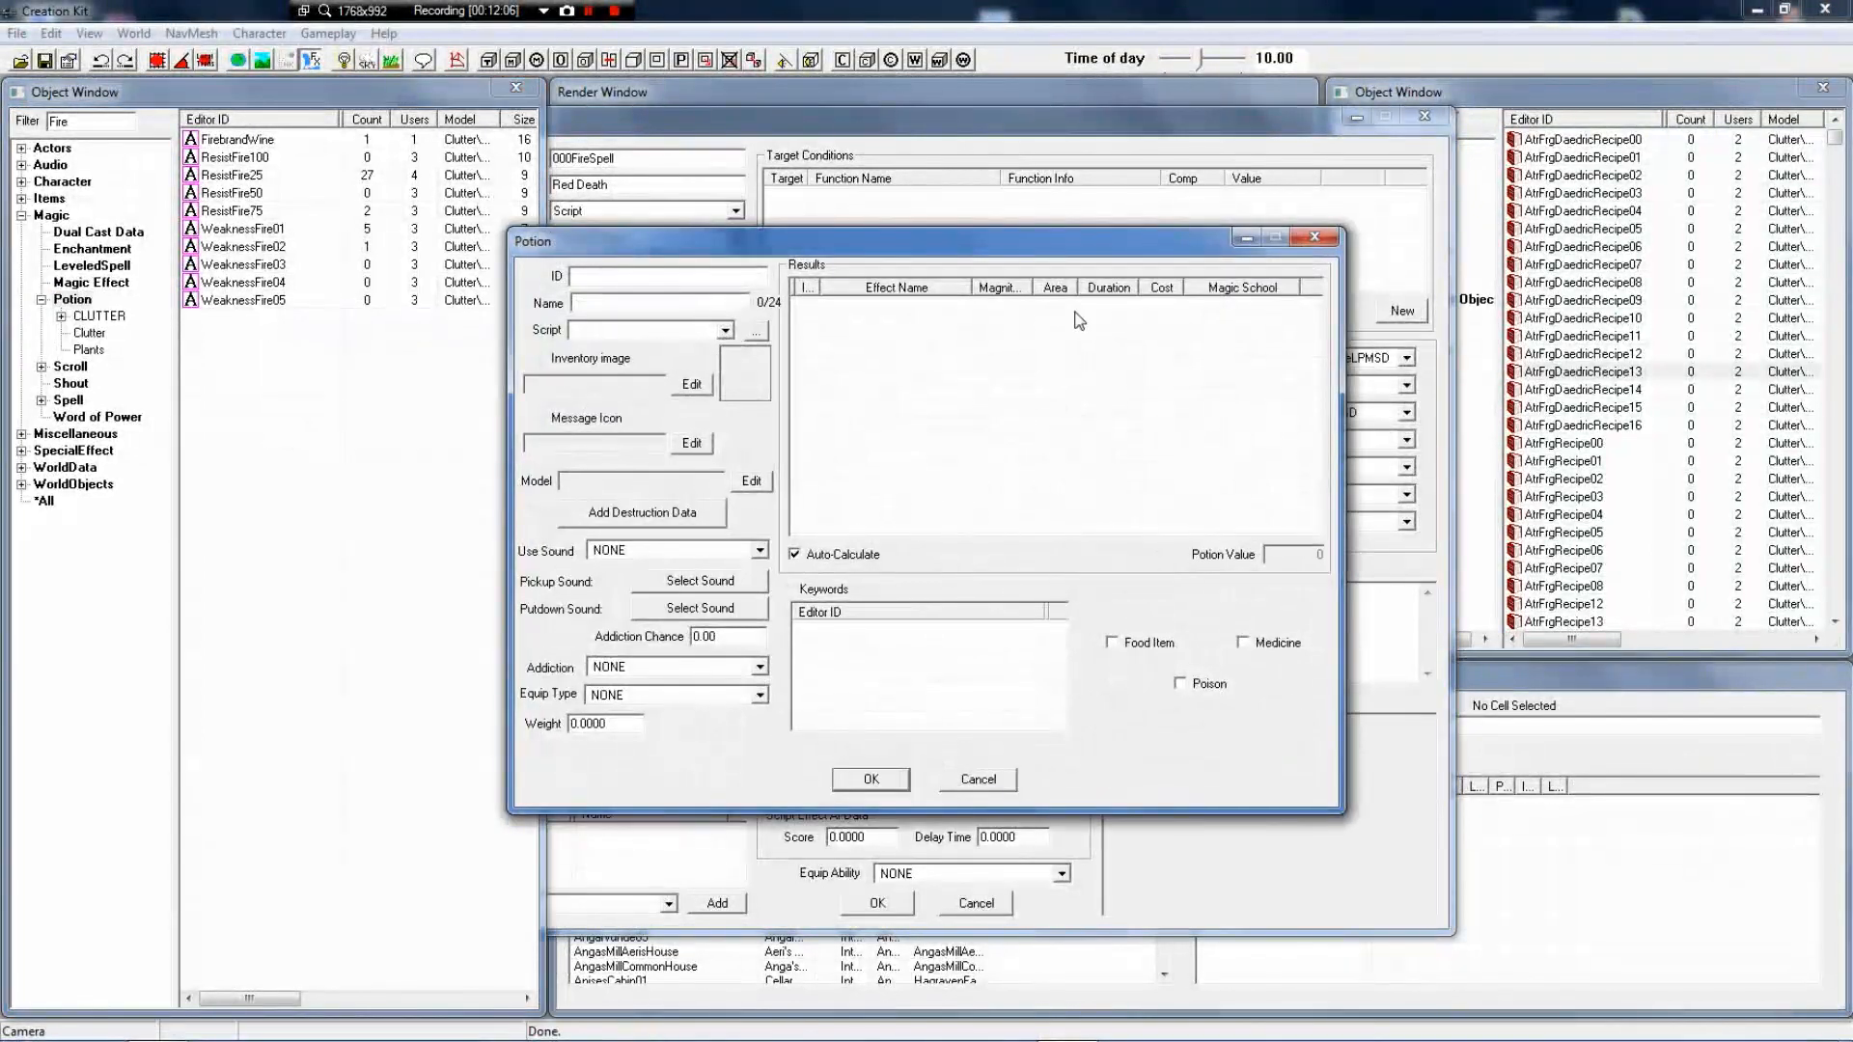
right_click(1081, 359)
click(1171, 363)
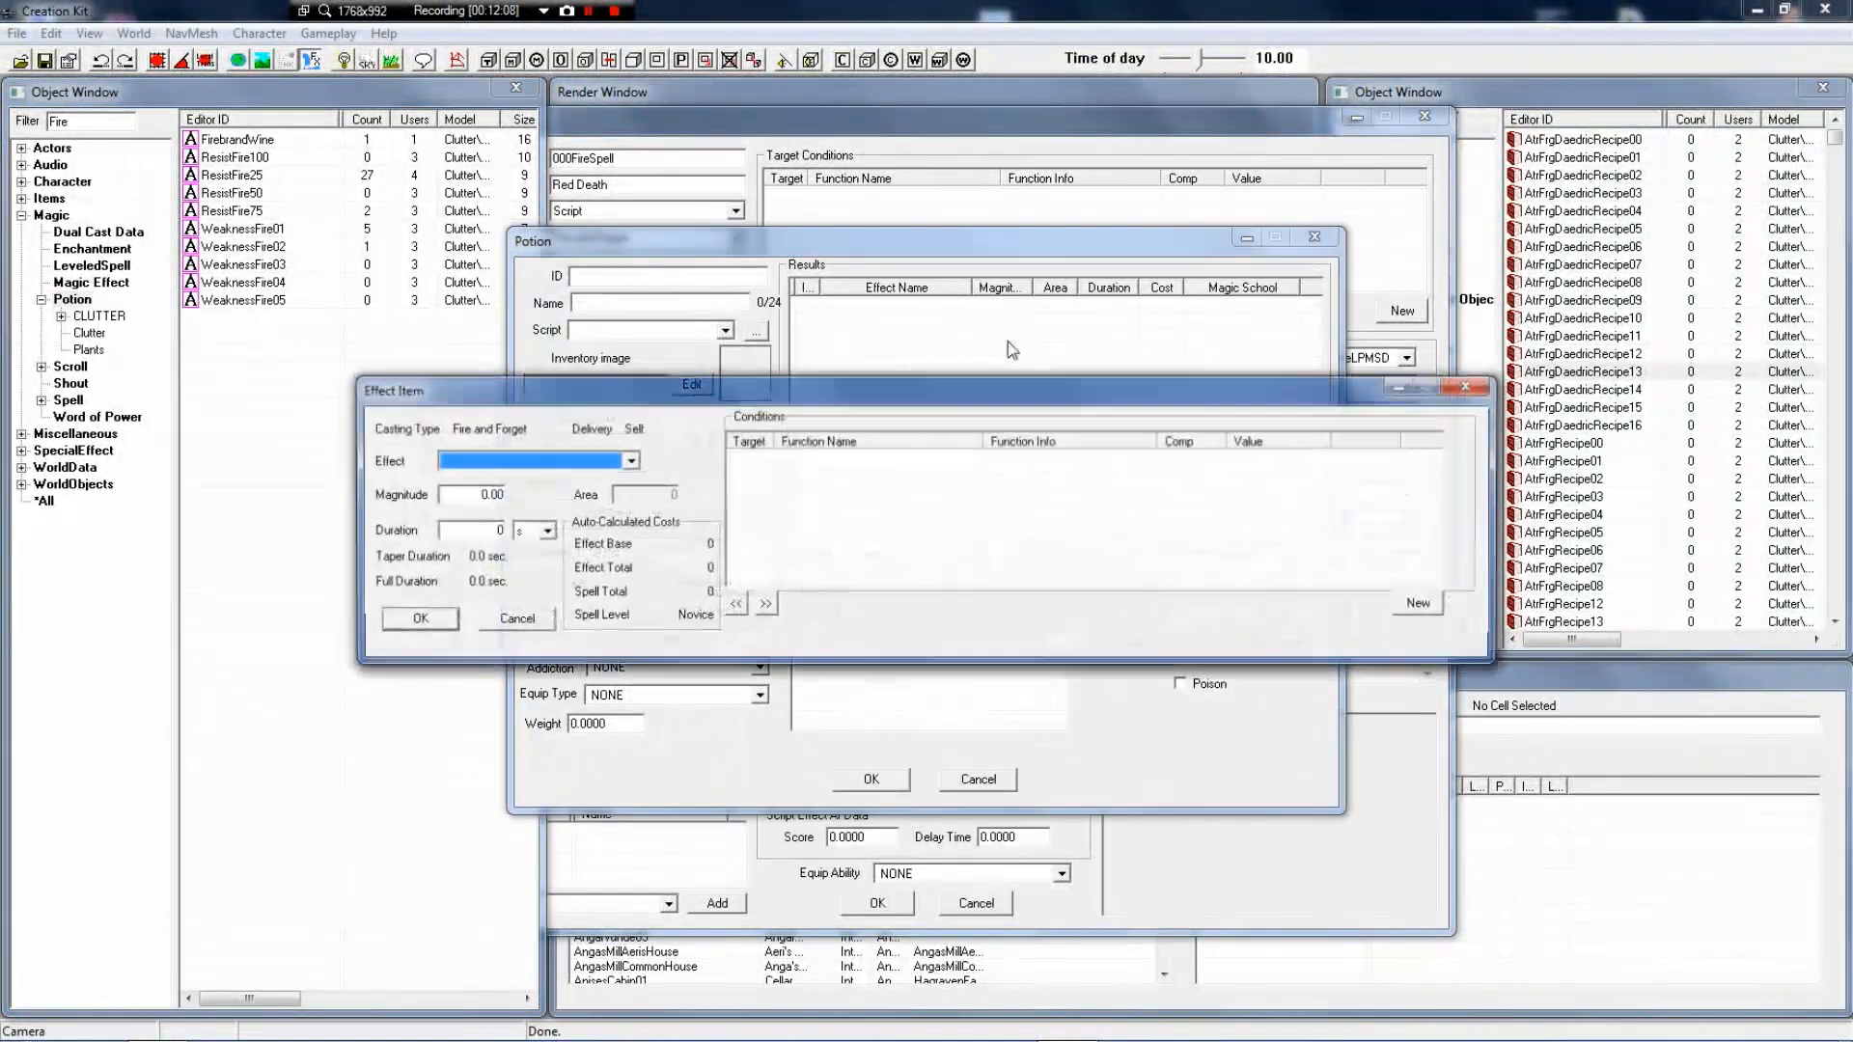
click(630, 460)
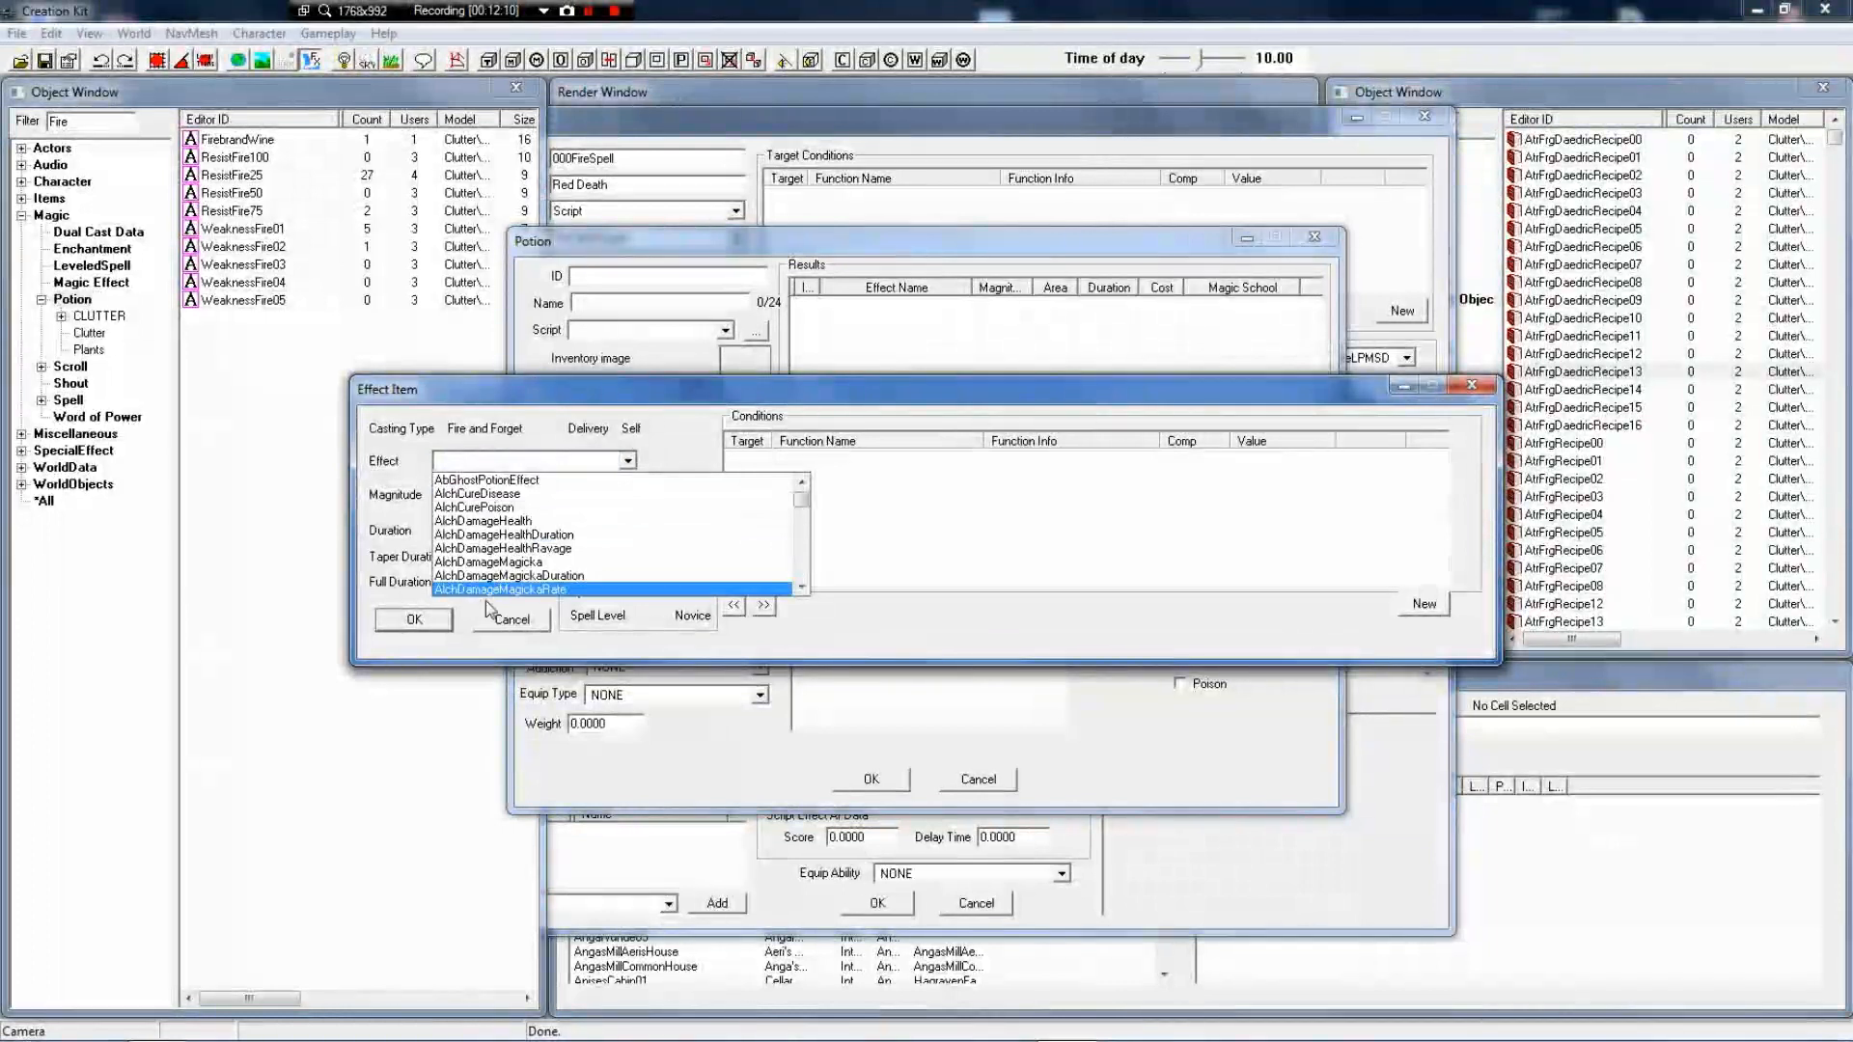
click(523, 628)
click(523, 629)
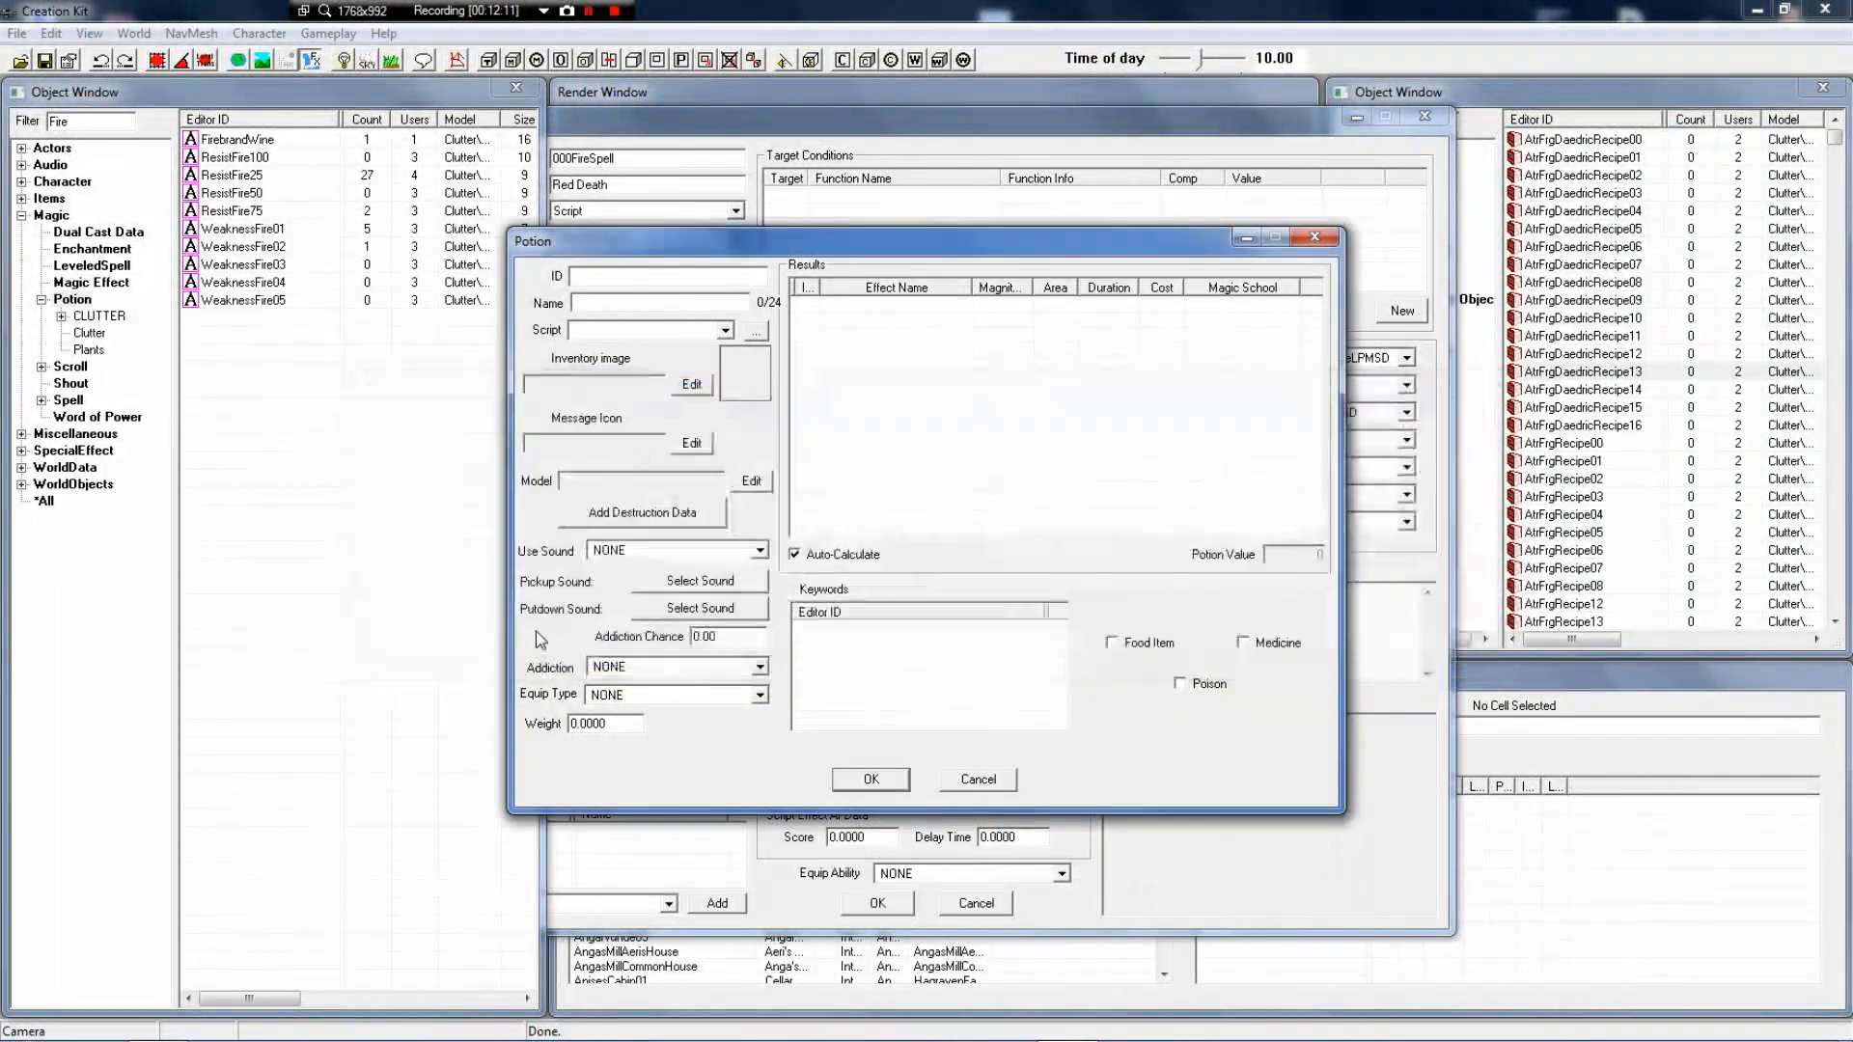
click(974, 781)
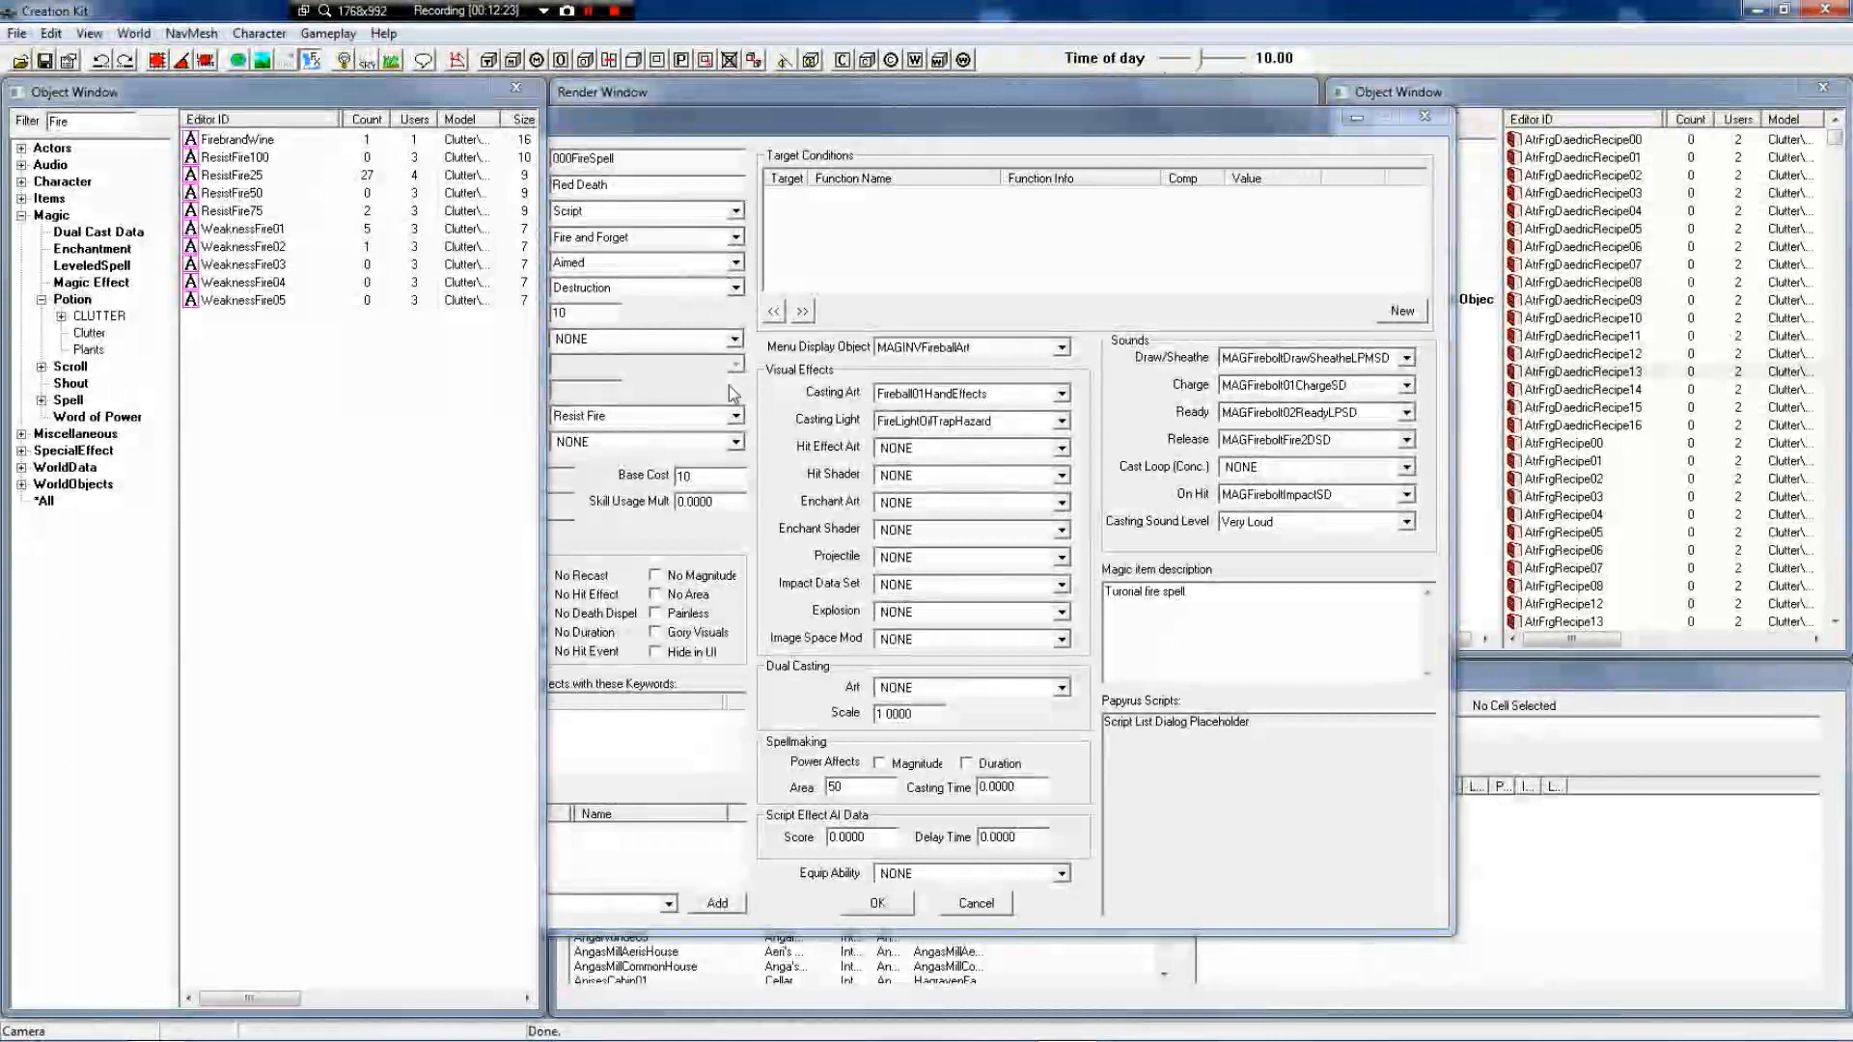
Set the magic effect's Projectile to FireboltProjectile01
click(936, 532)
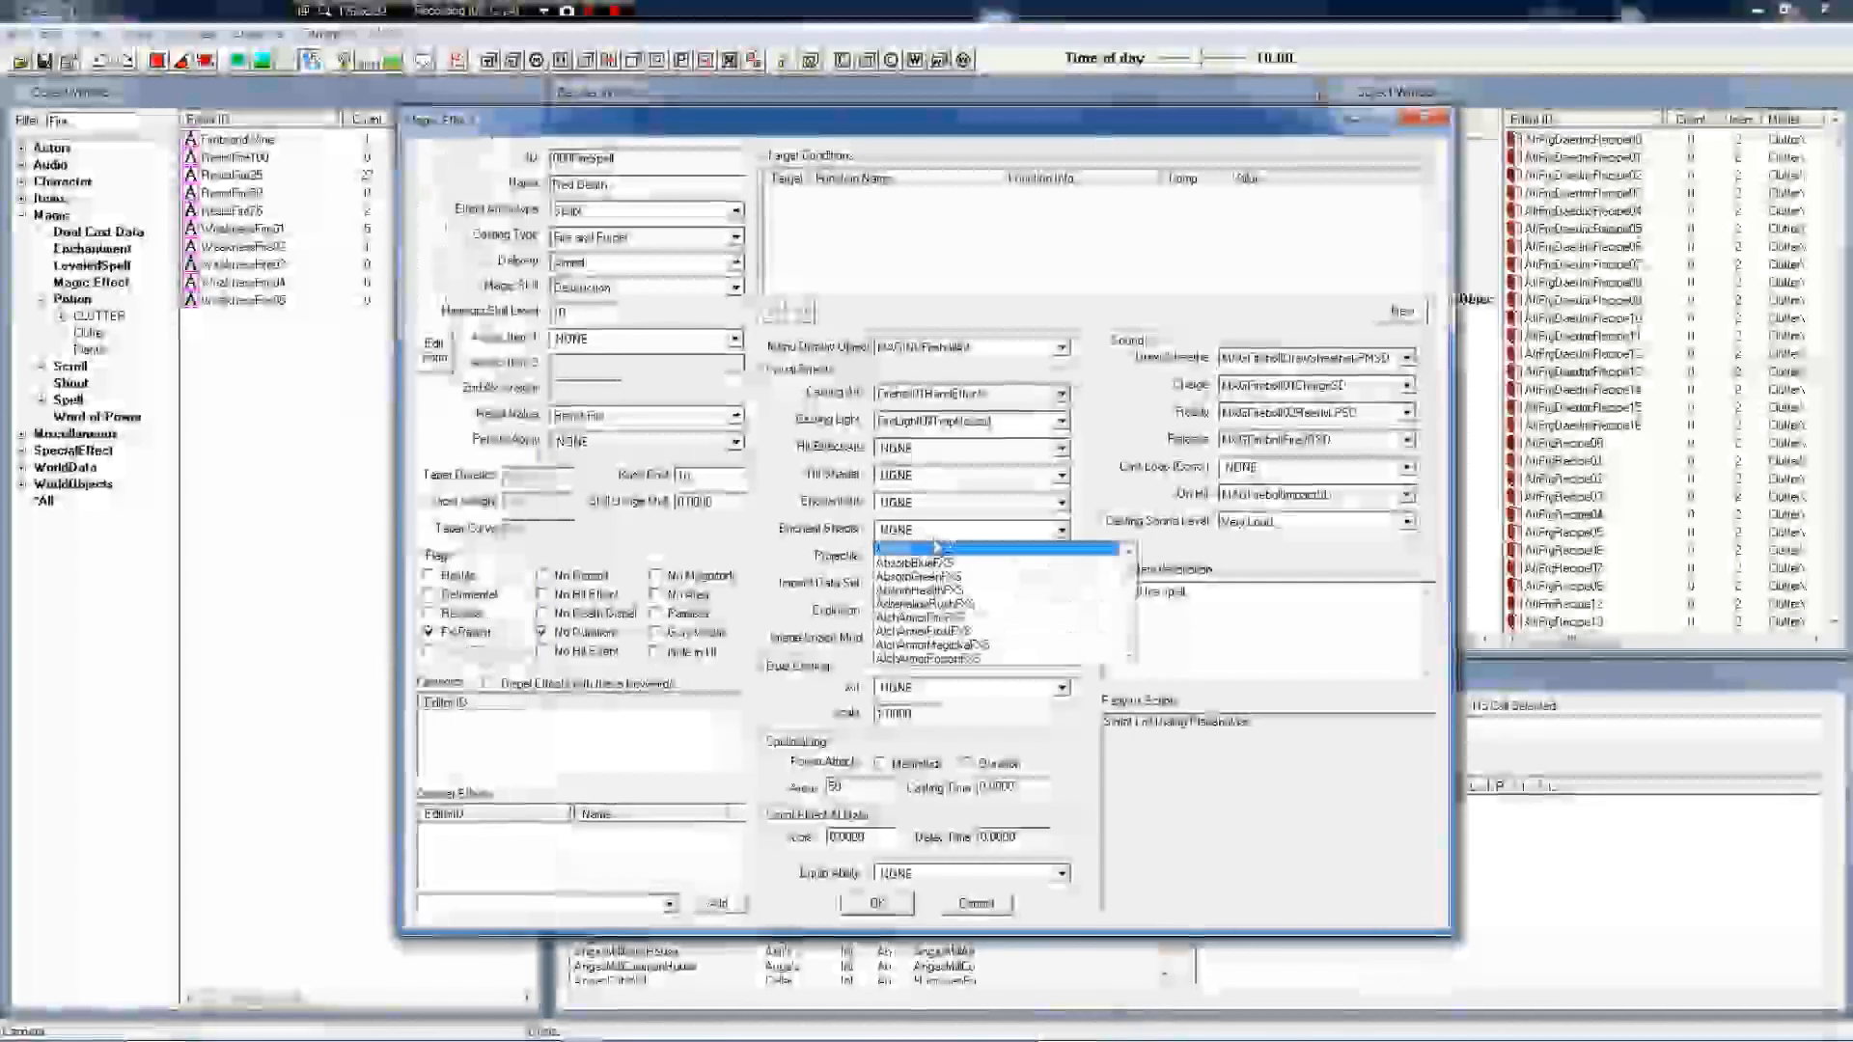
click(911, 556)
click(911, 556)
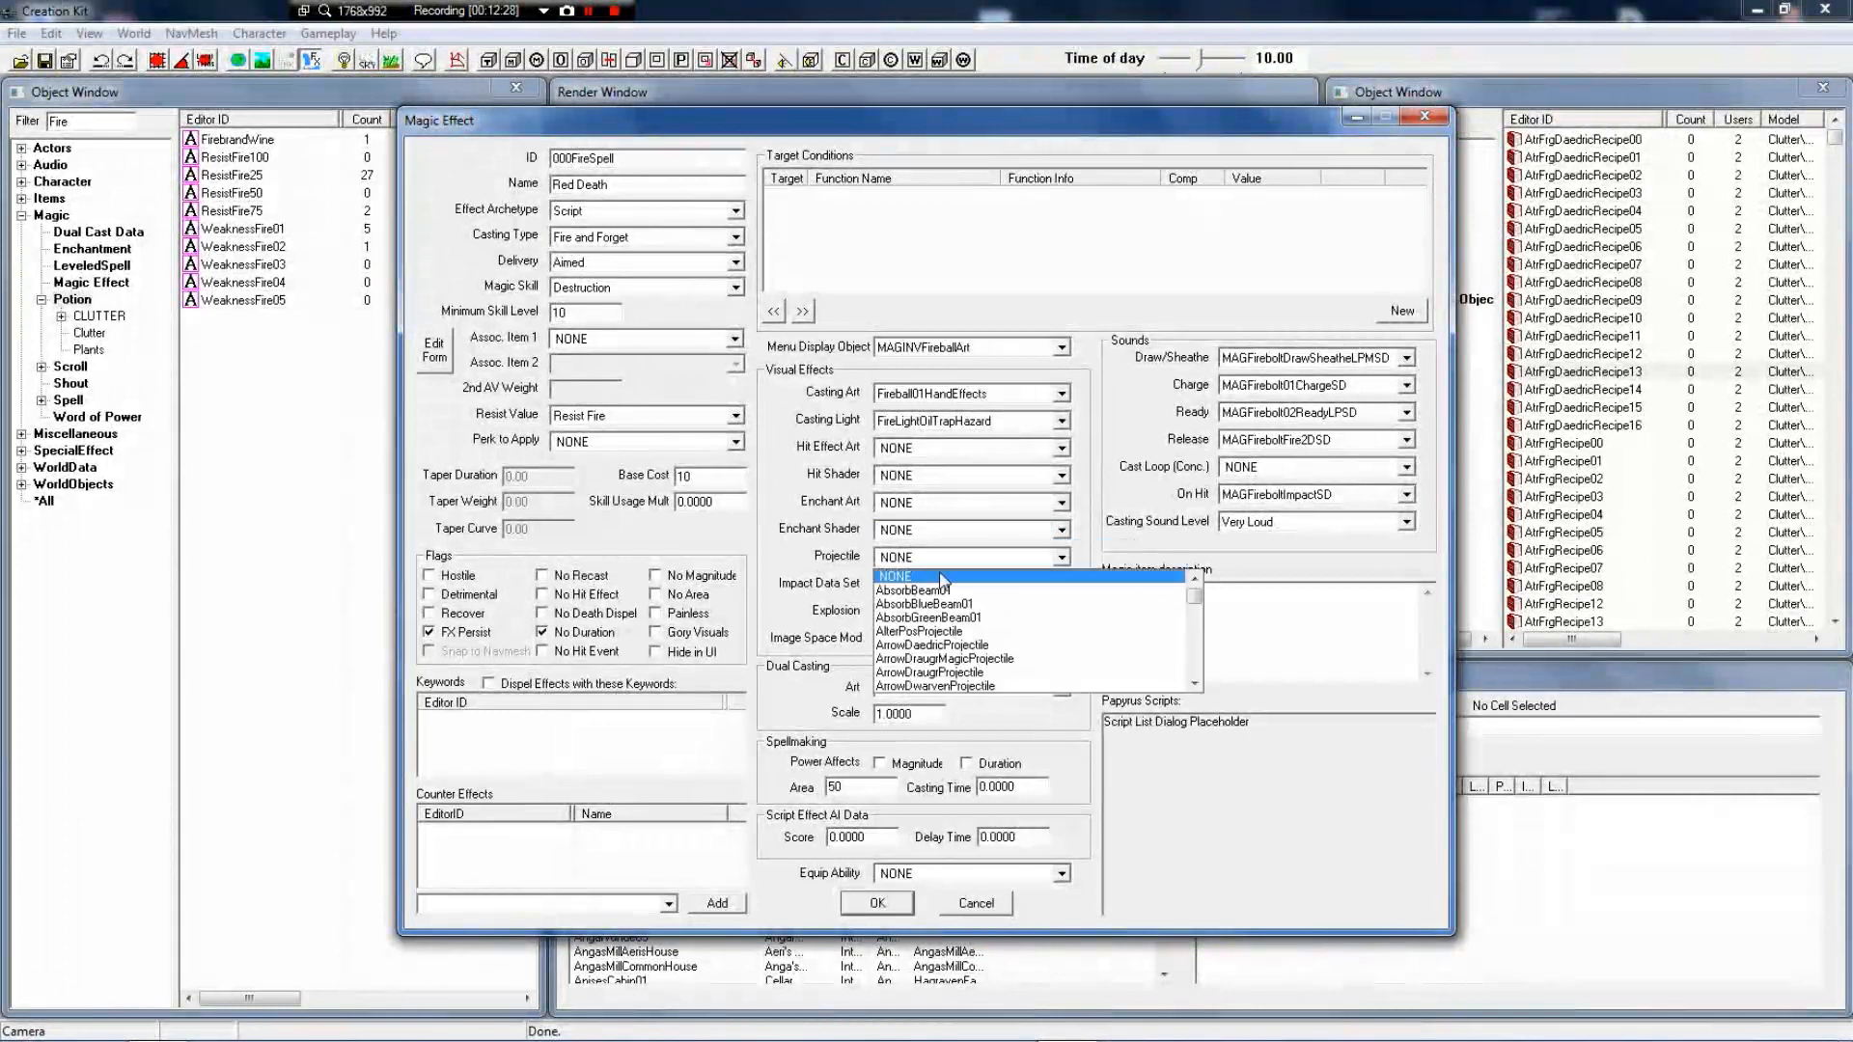
key(f)
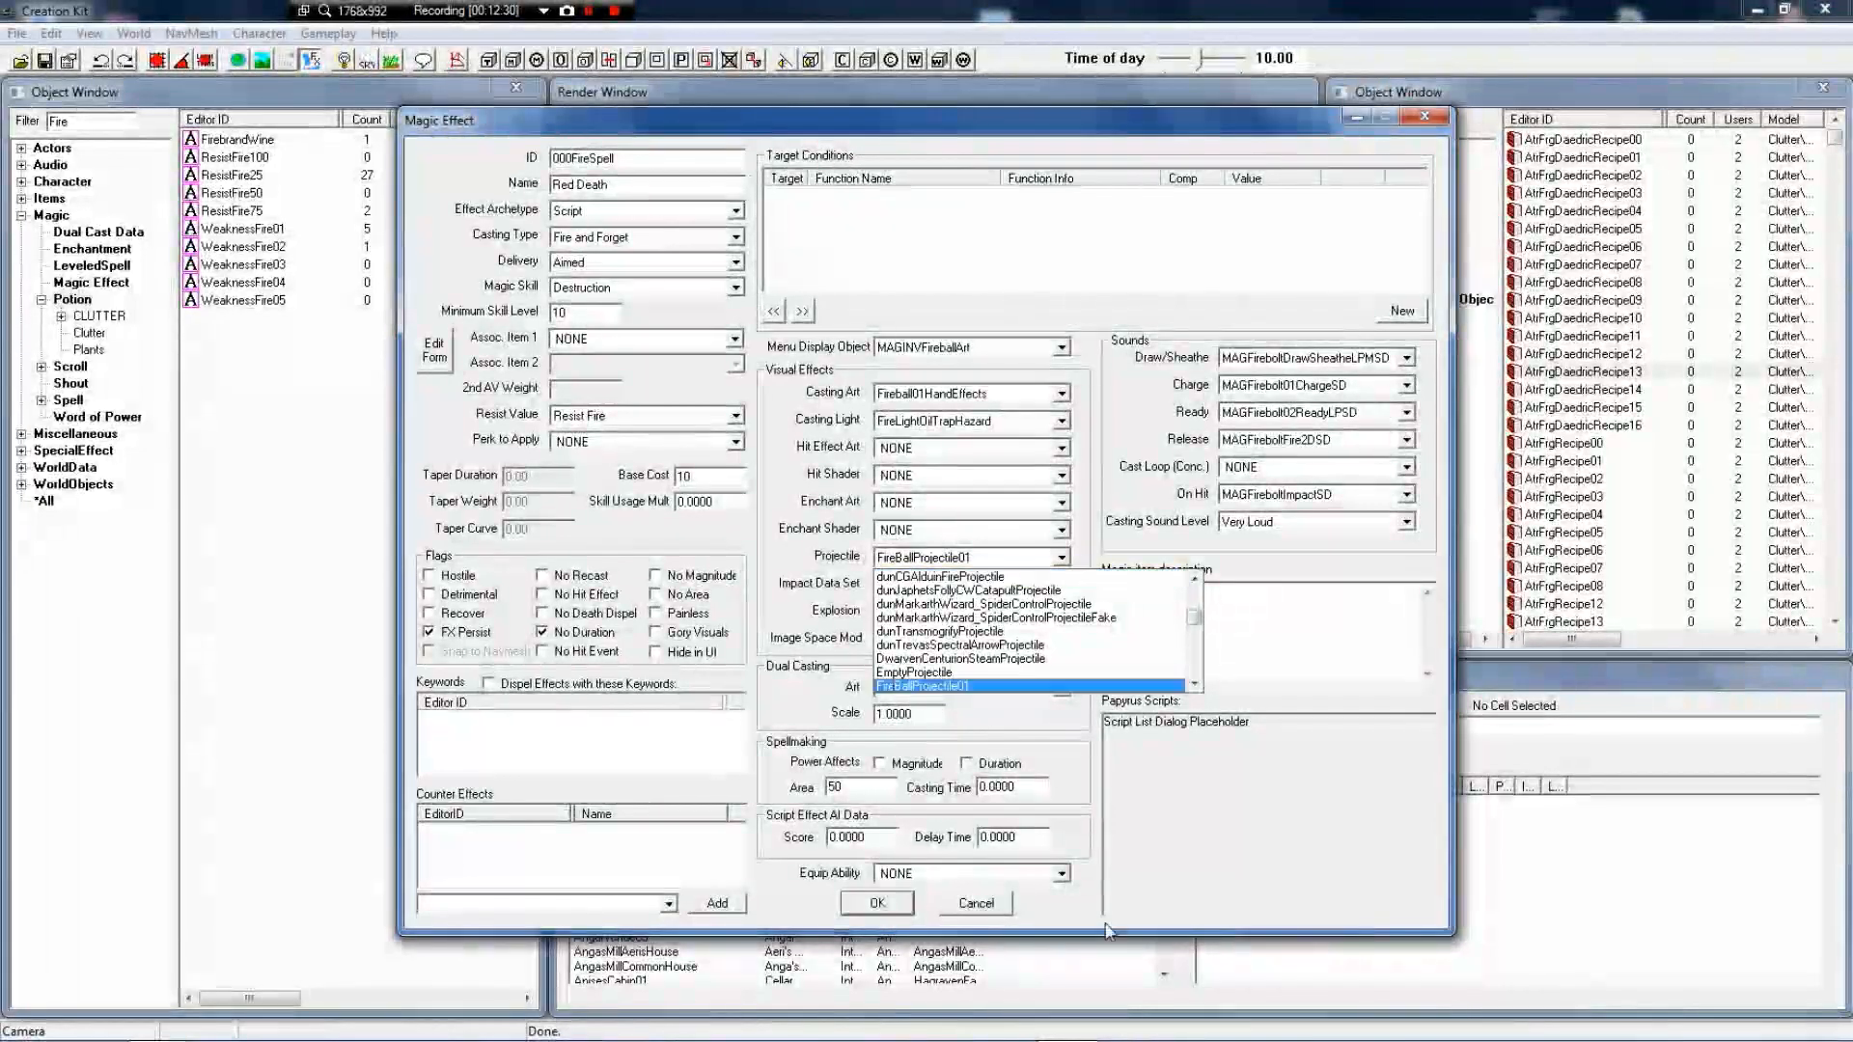
scroll(1016, 611, down, 2)
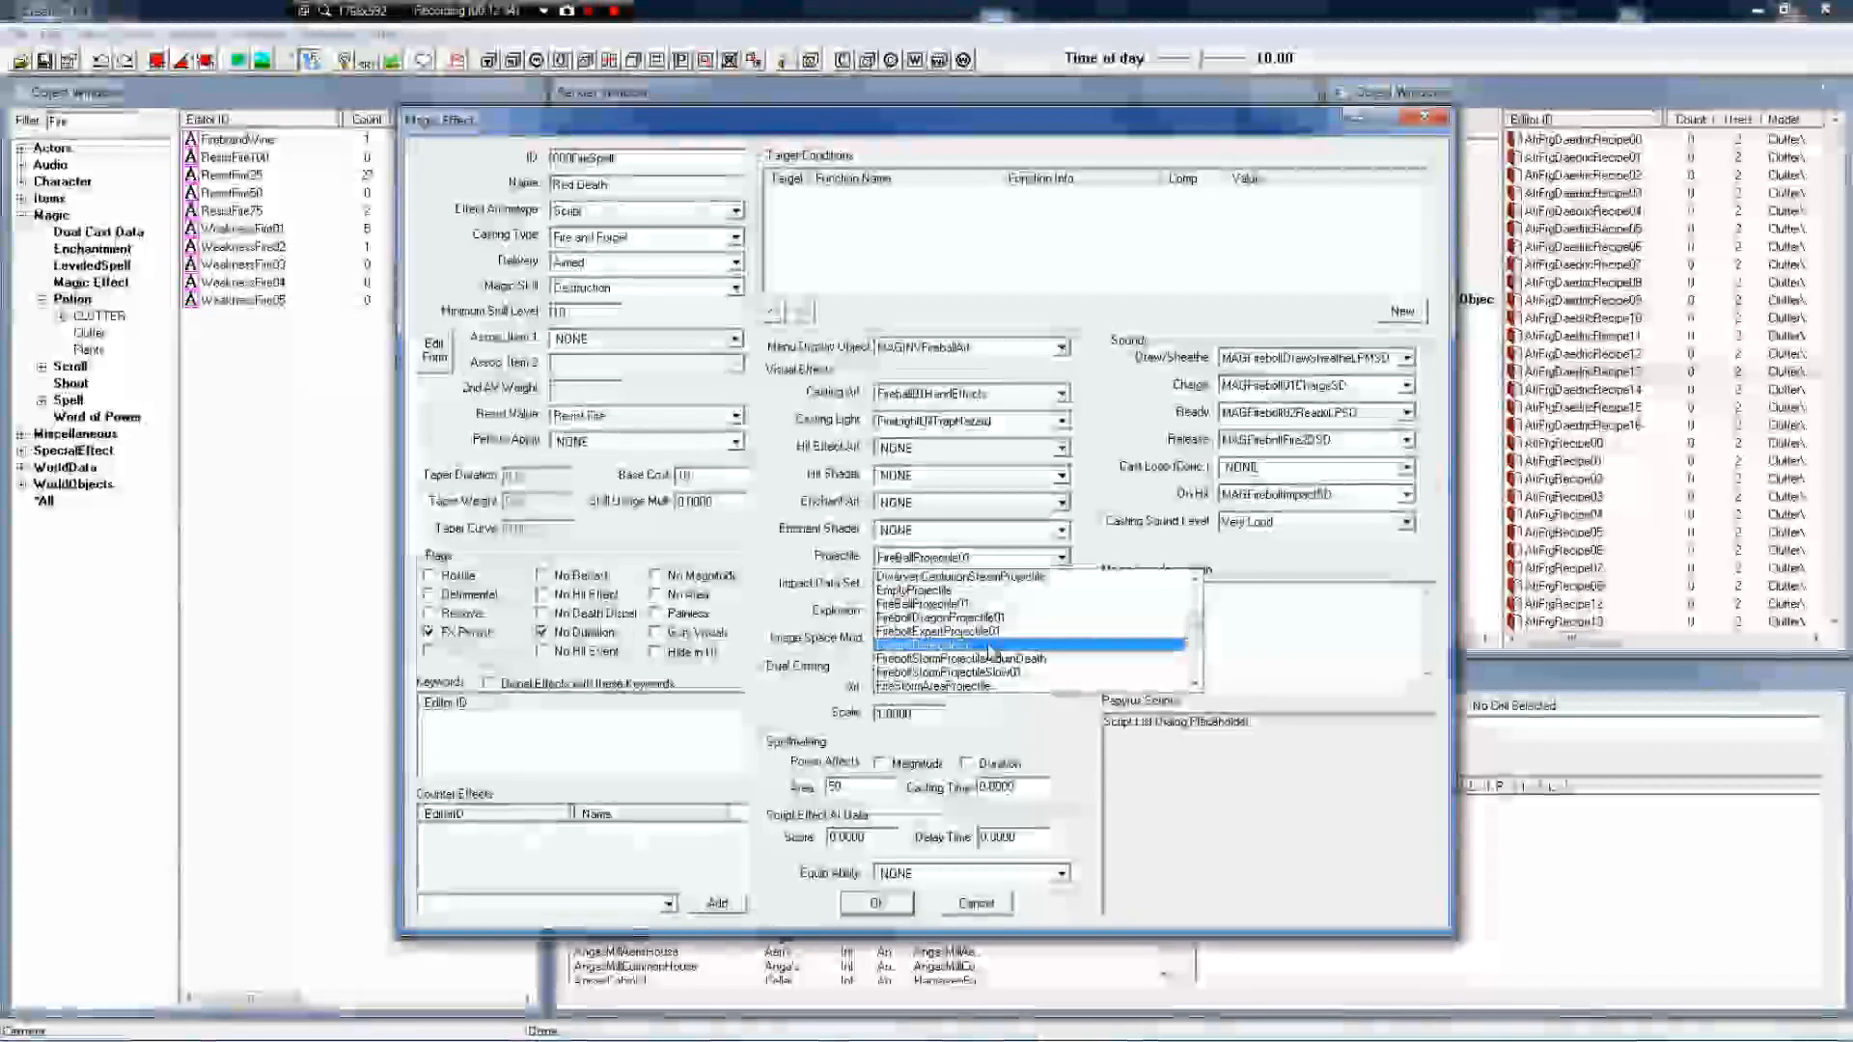
click(992, 644)
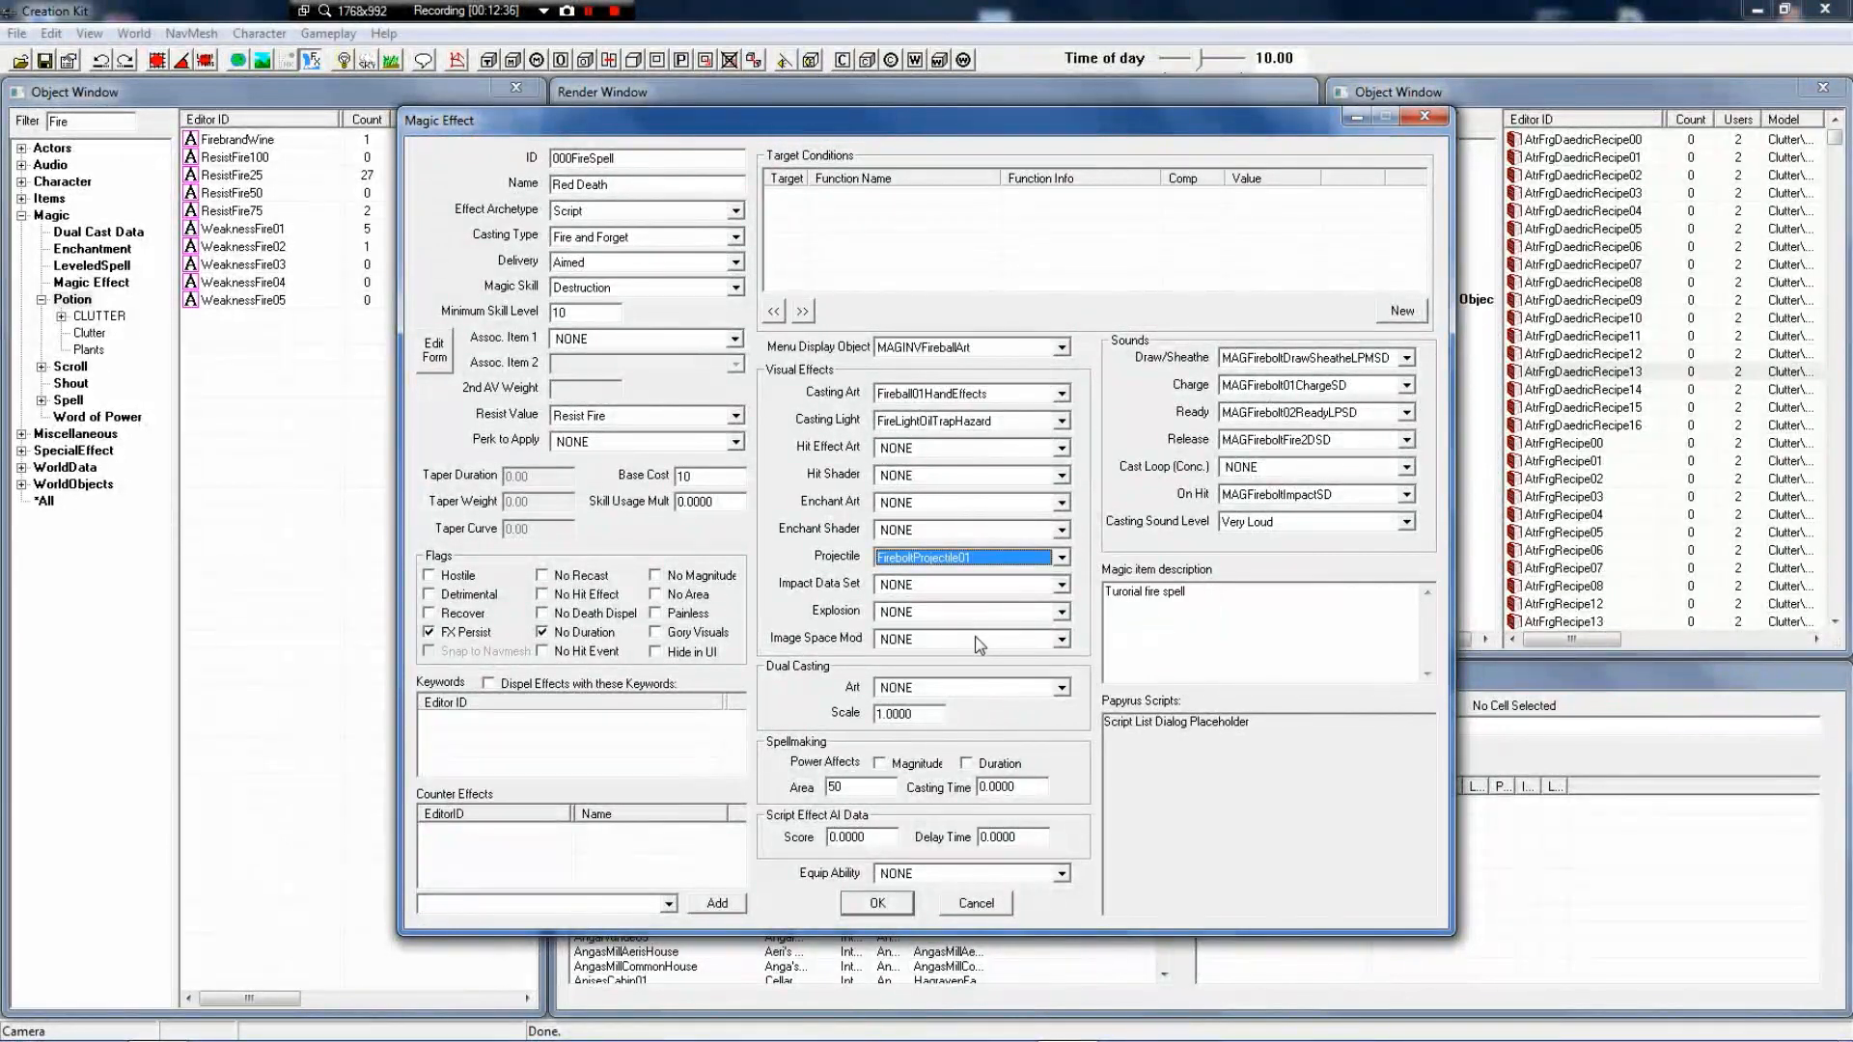
Set the magic effect's Explosion to FireStormExplosion02
click(965, 615)
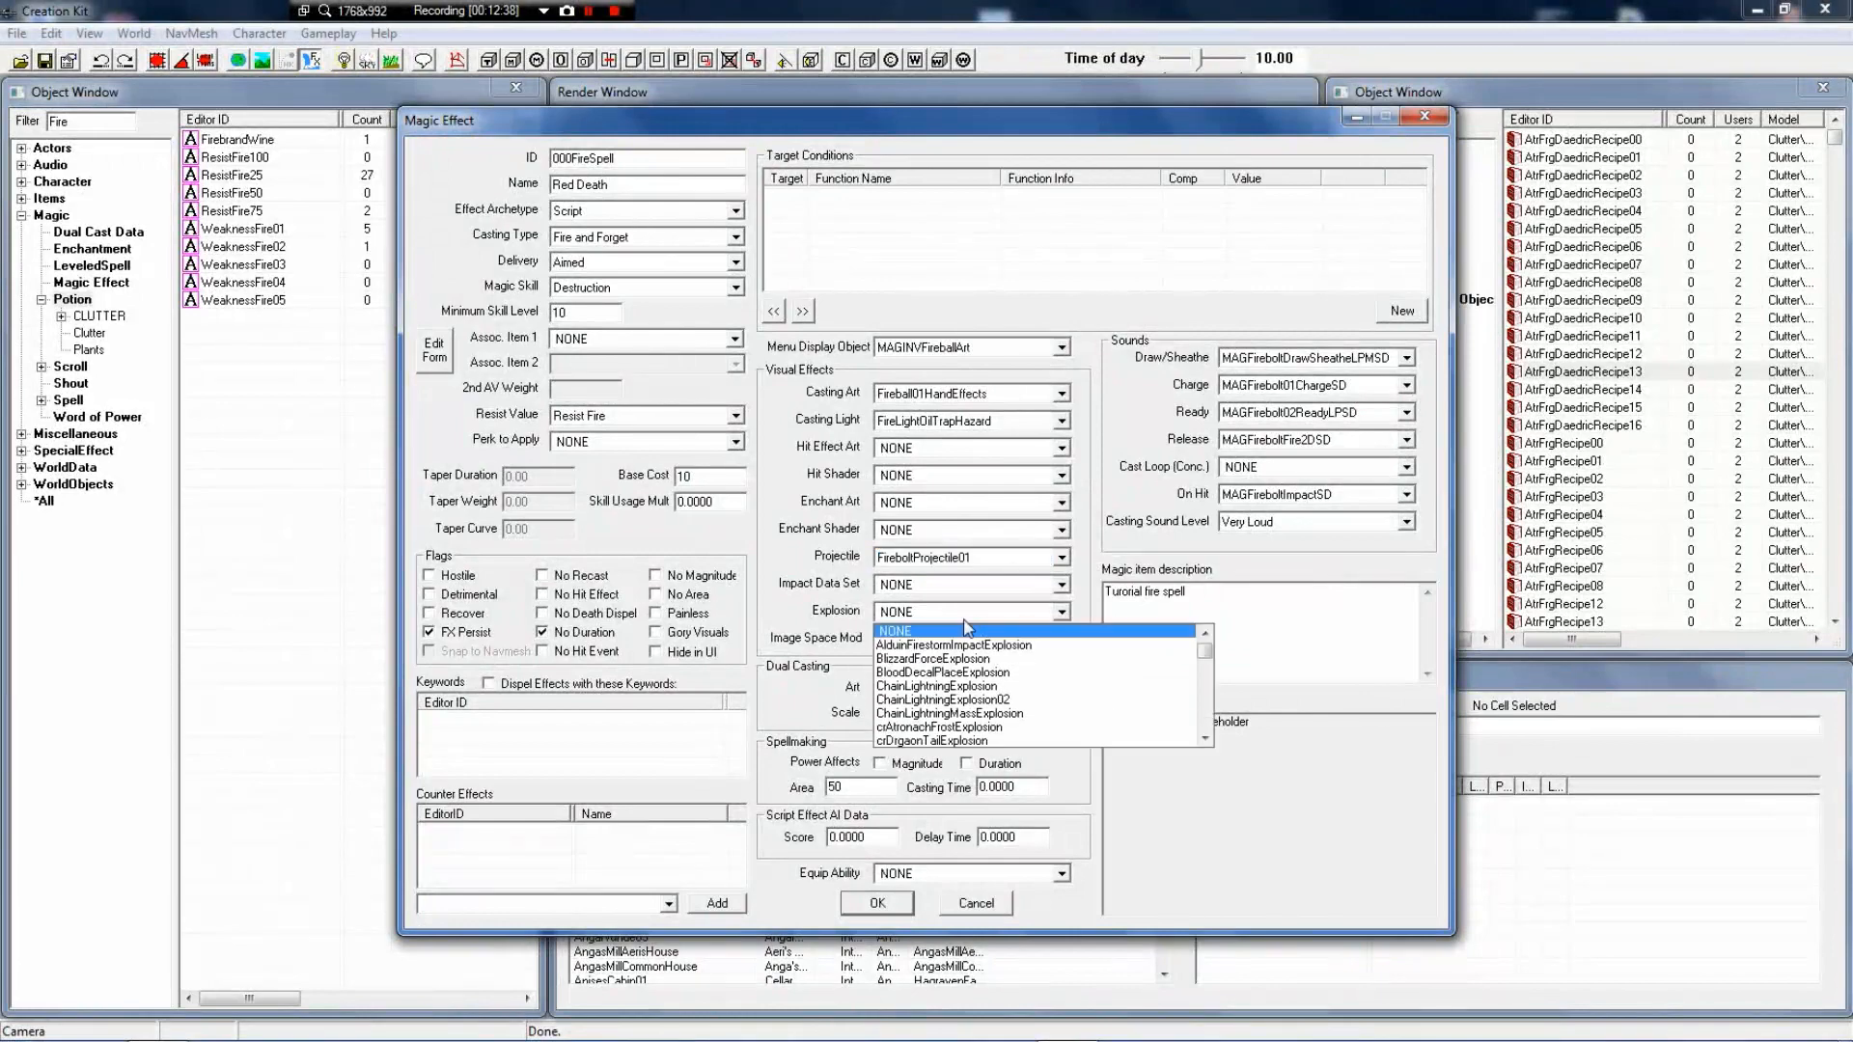
text(fi)
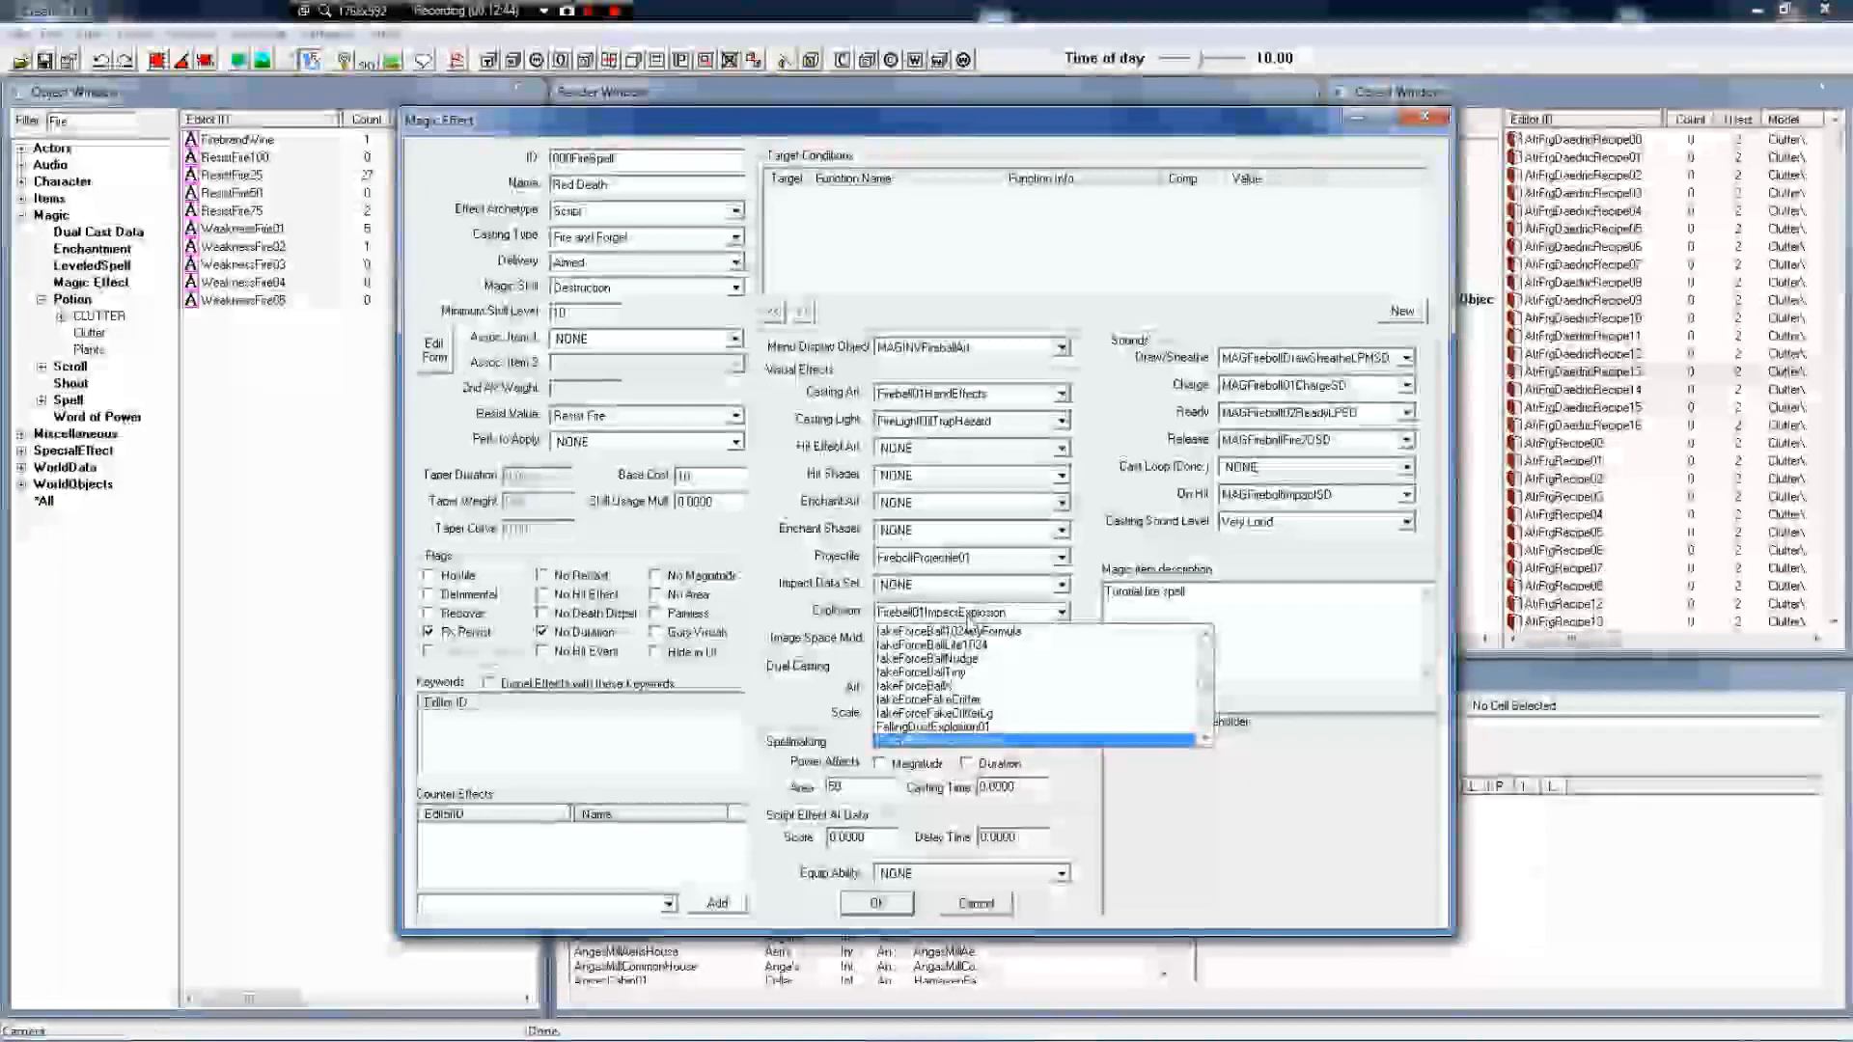
scroll(1040, 666, down, 1)
scroll(1033, 732, down, 1)
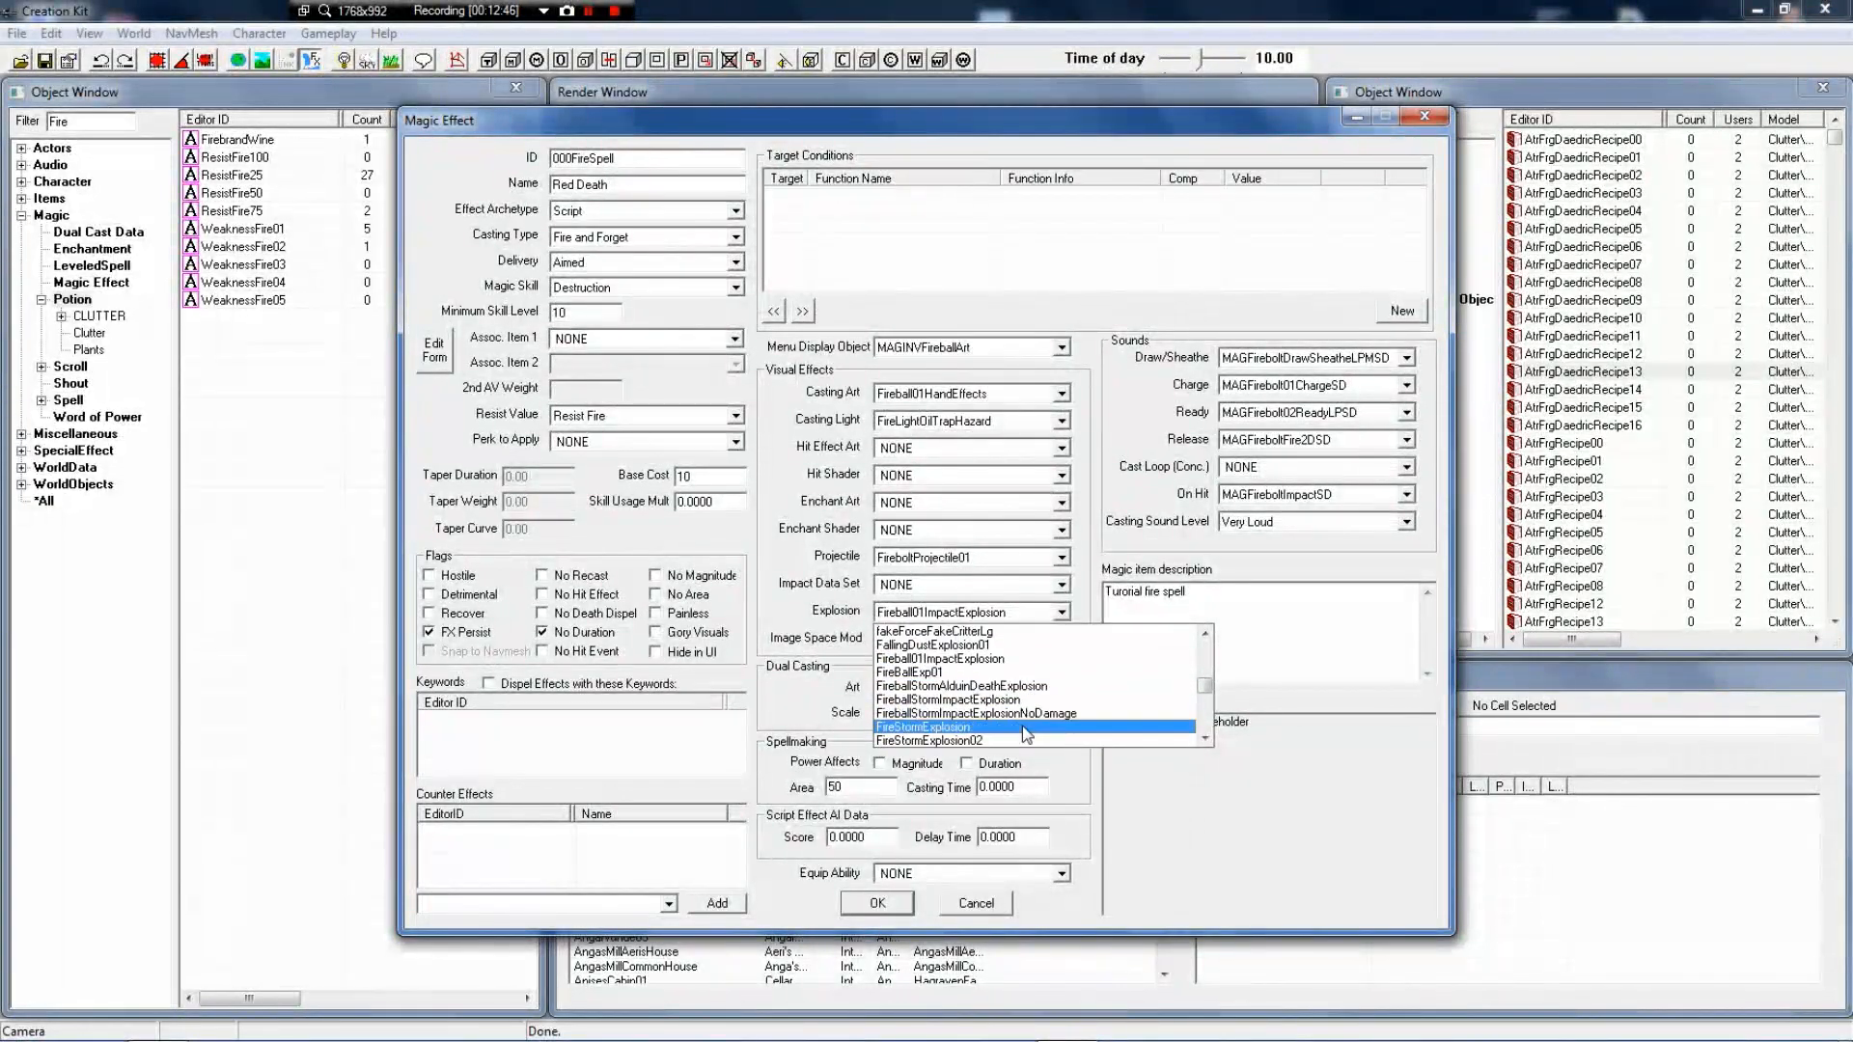
scroll(1025, 734, down, 2)
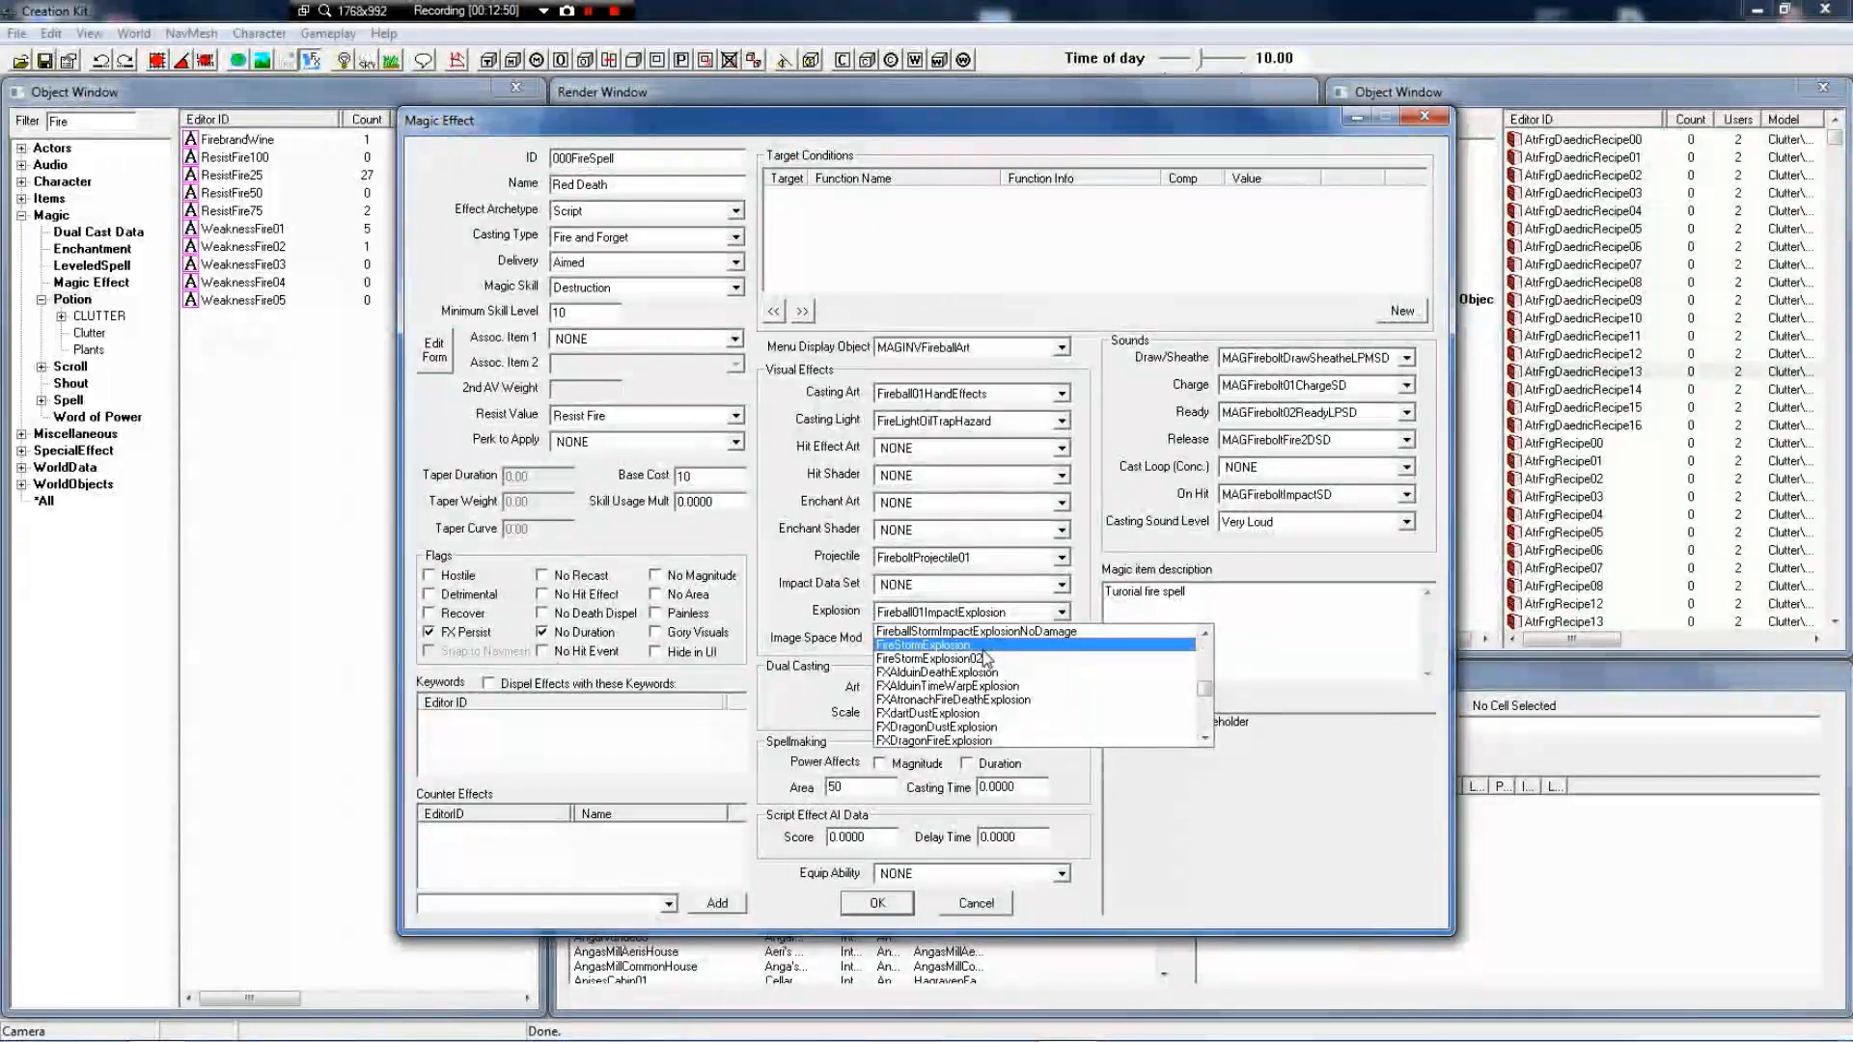
click(981, 657)
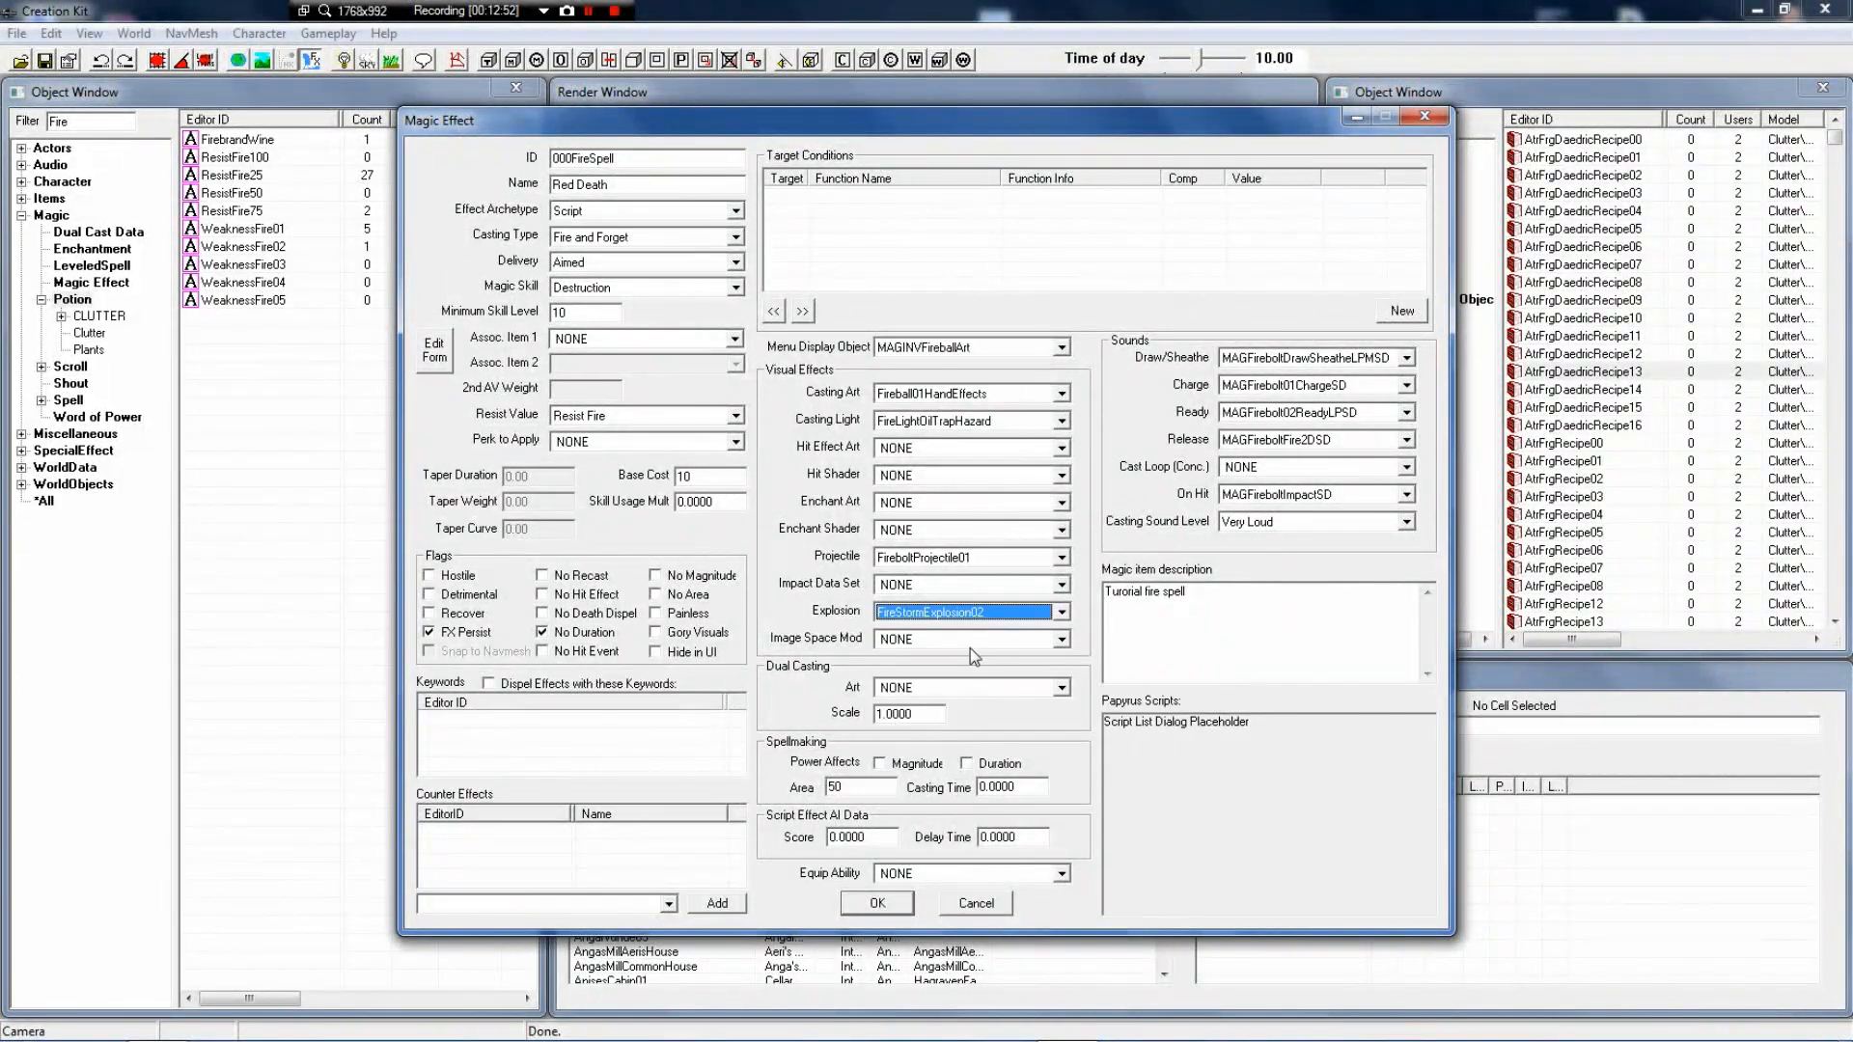
Set the magic effect's Impact Data Set to MAGFirebolt01ImpactSet
click(922, 586)
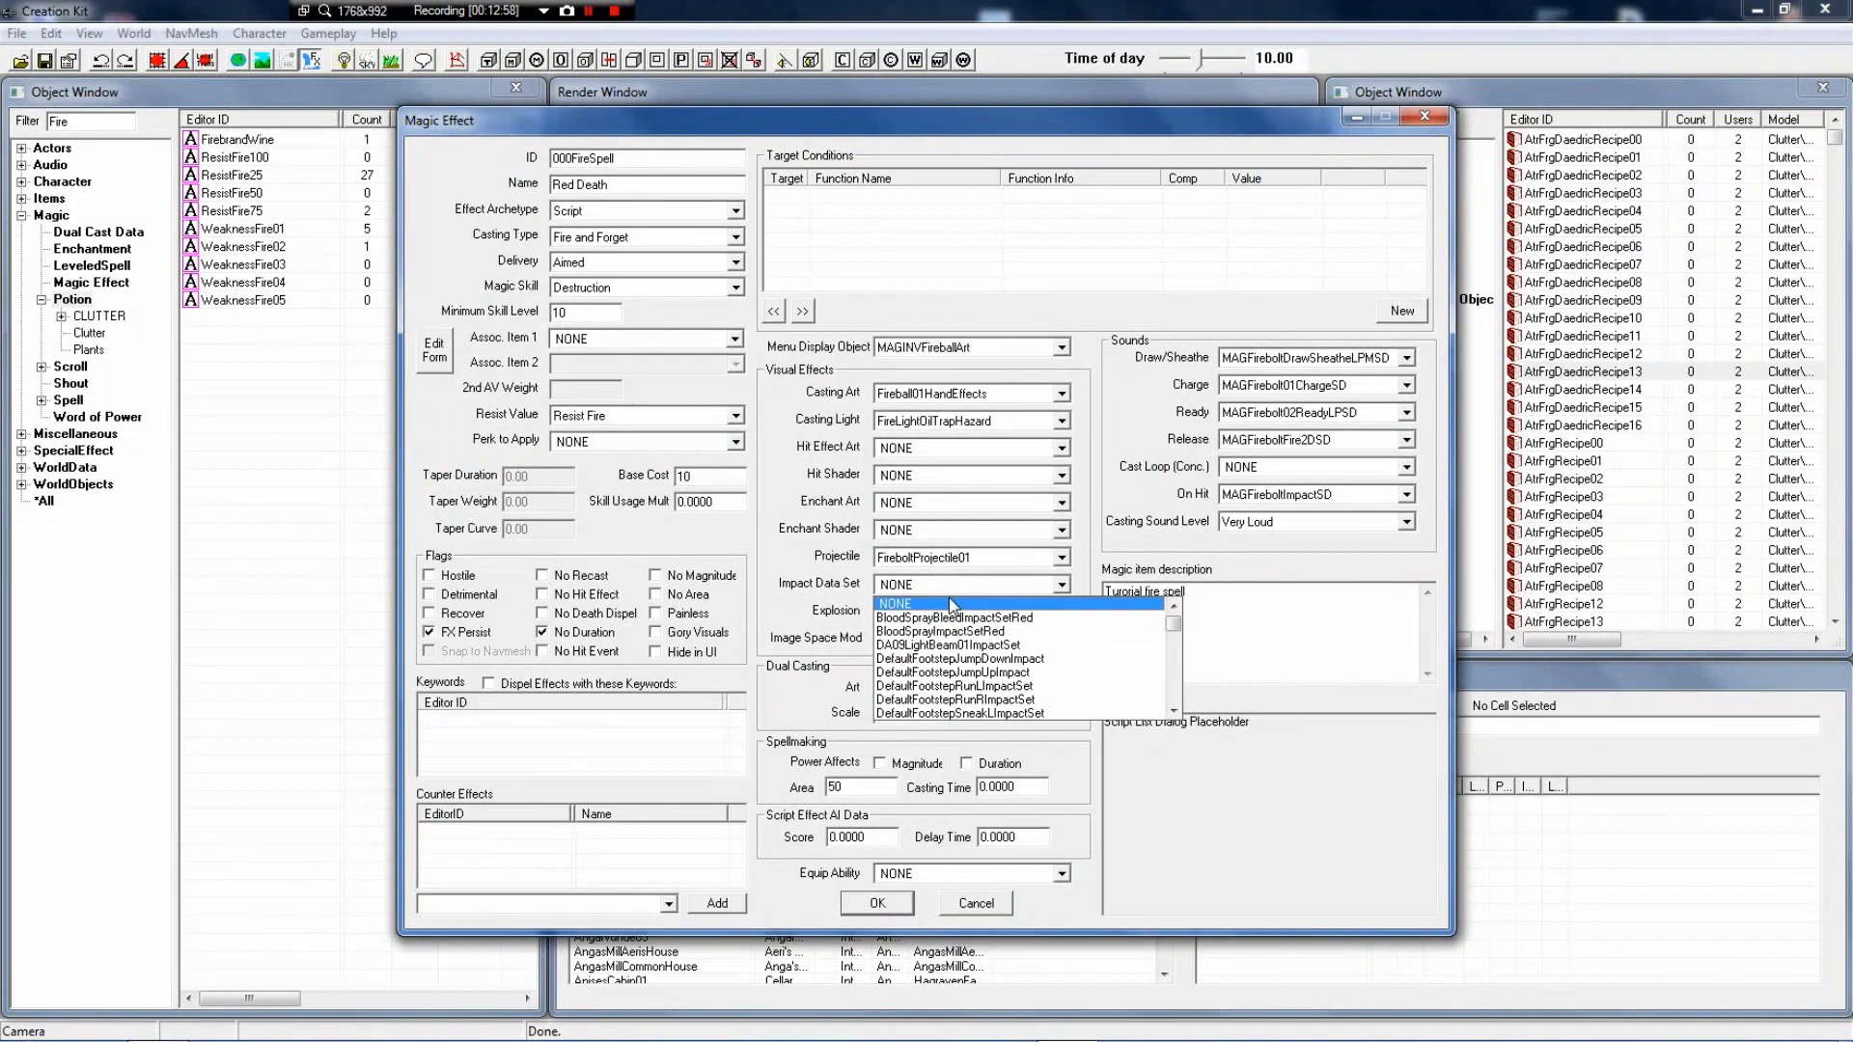
key(f)
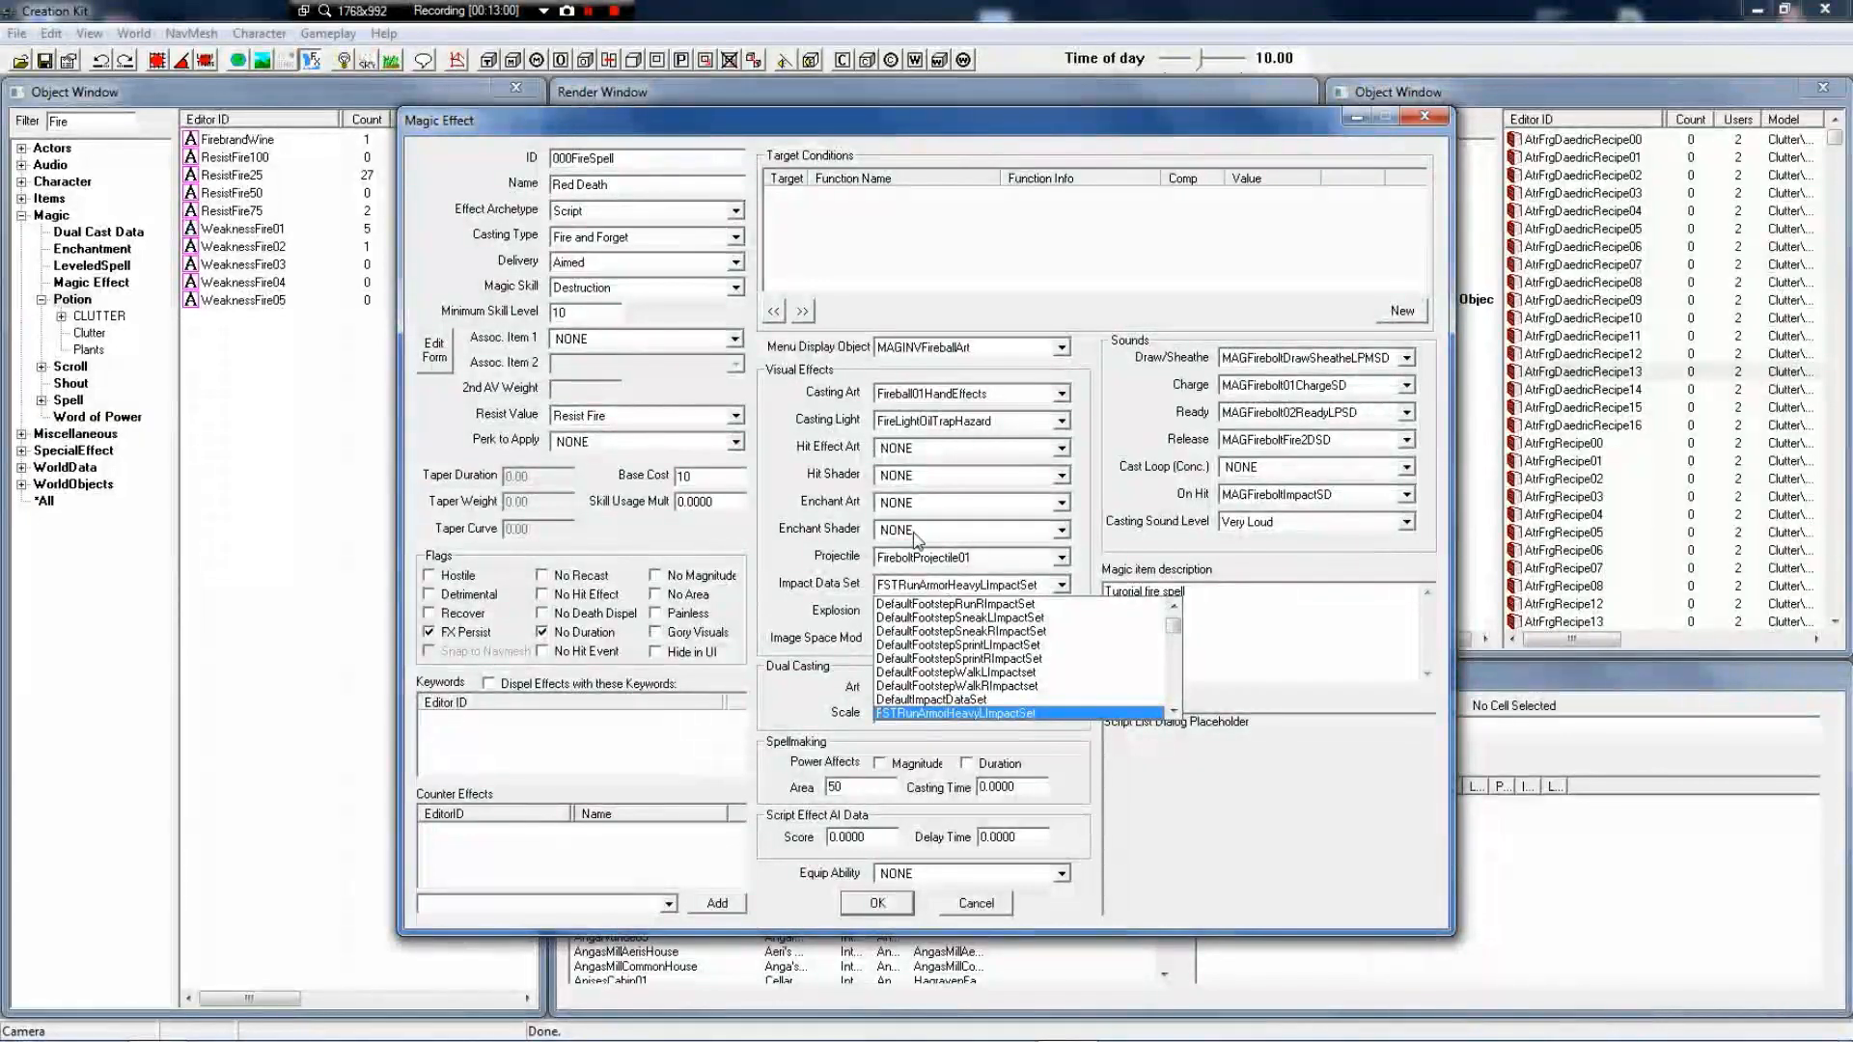
key(Down)
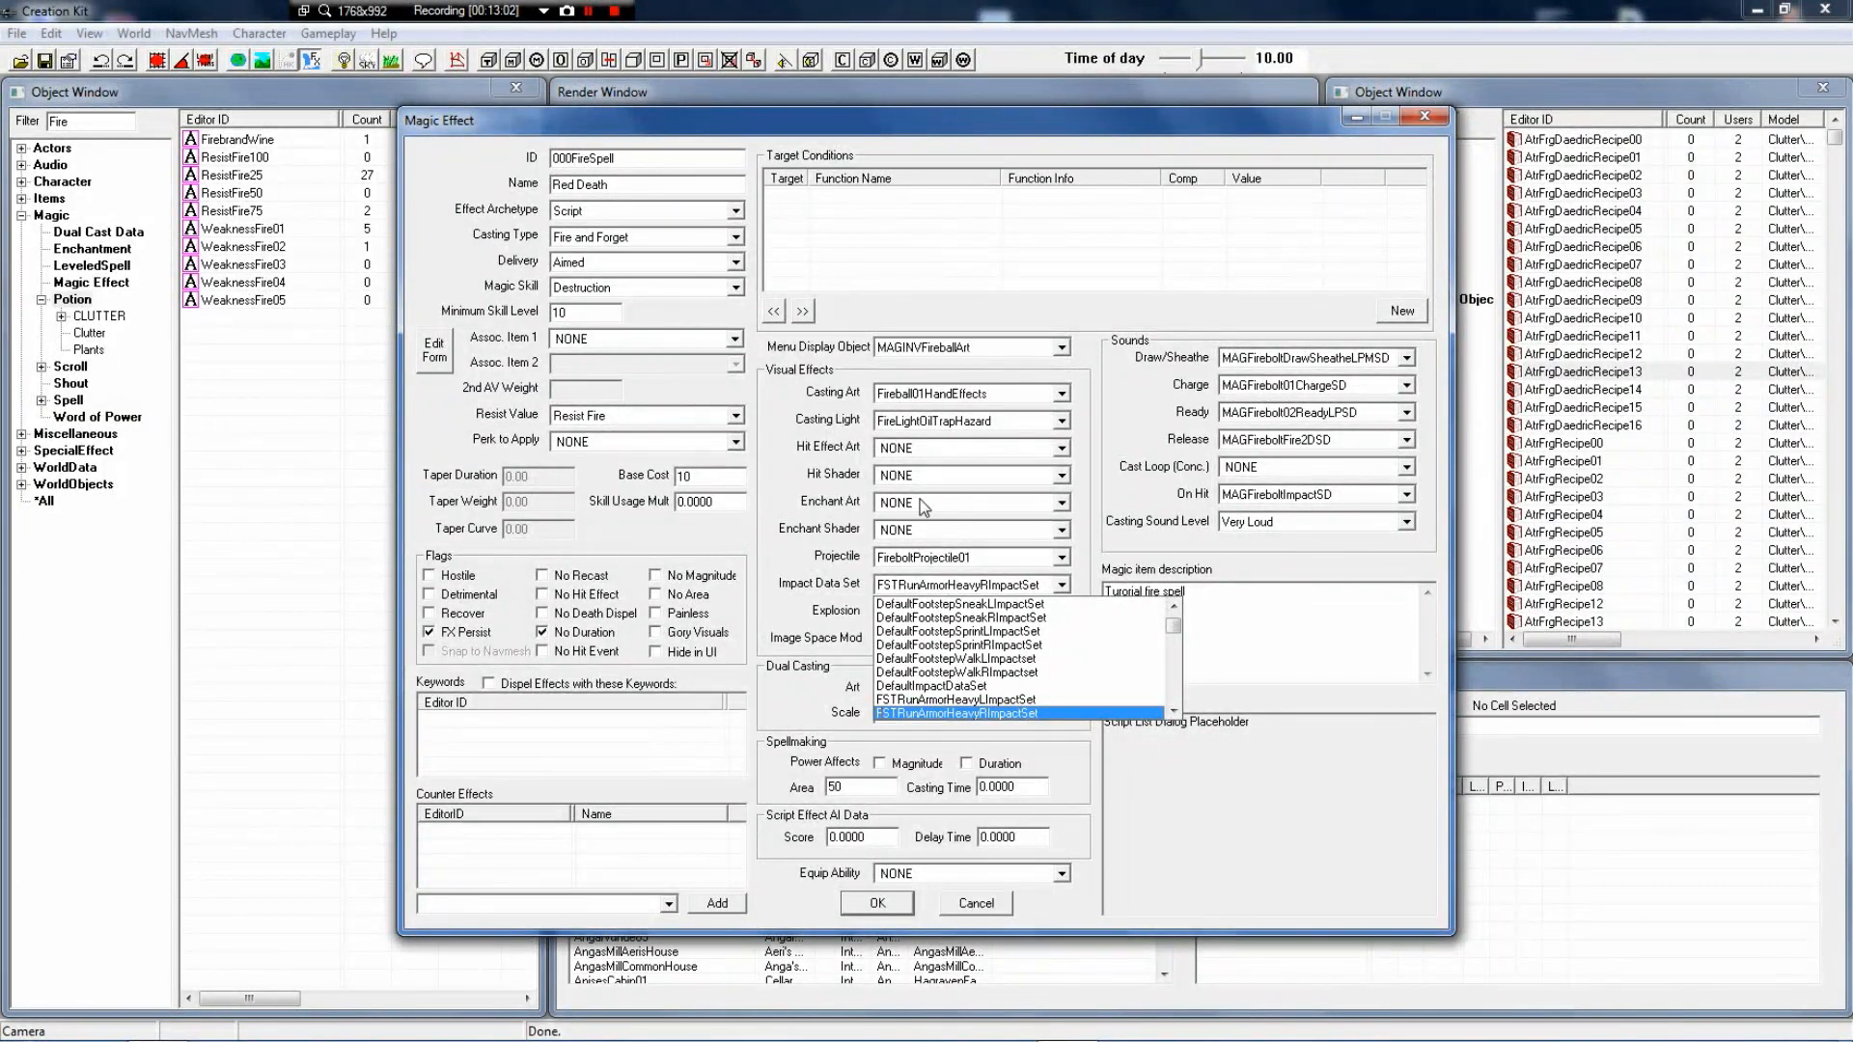
scroll(1007, 664, down, 7)
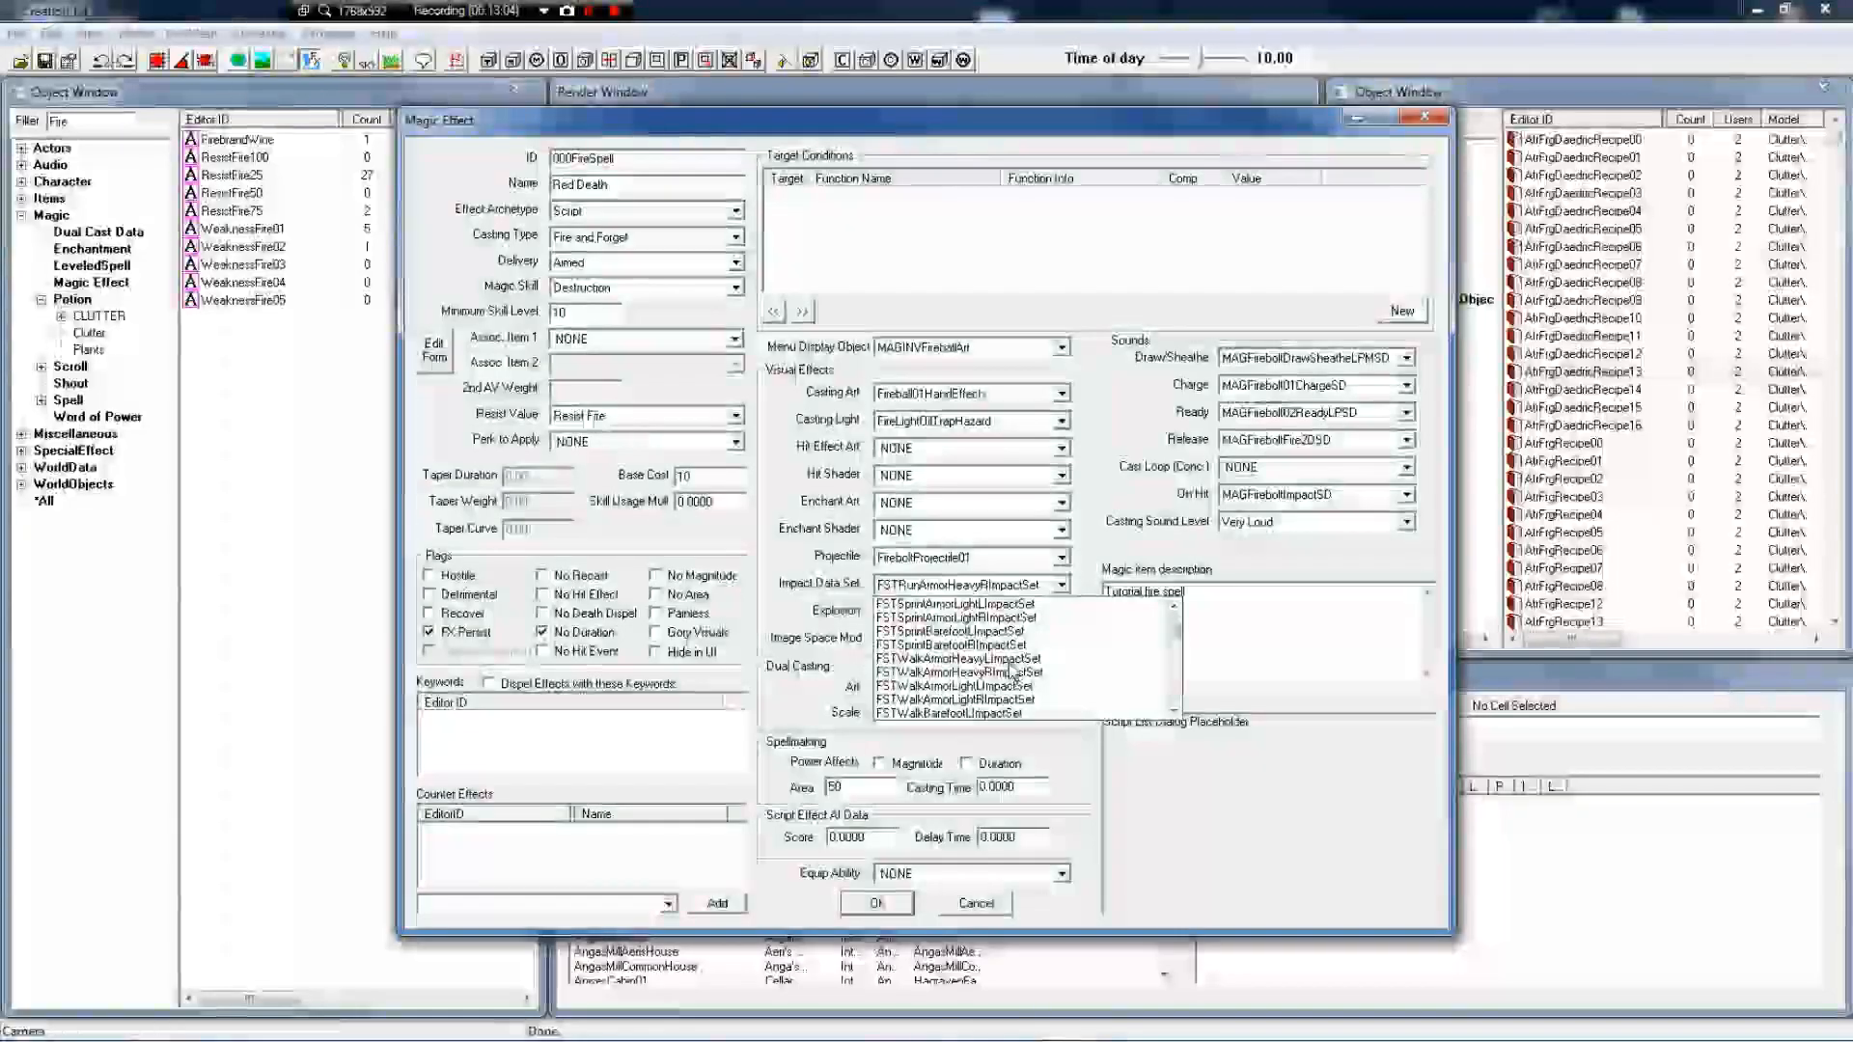
scroll(1011, 670, down, 10)
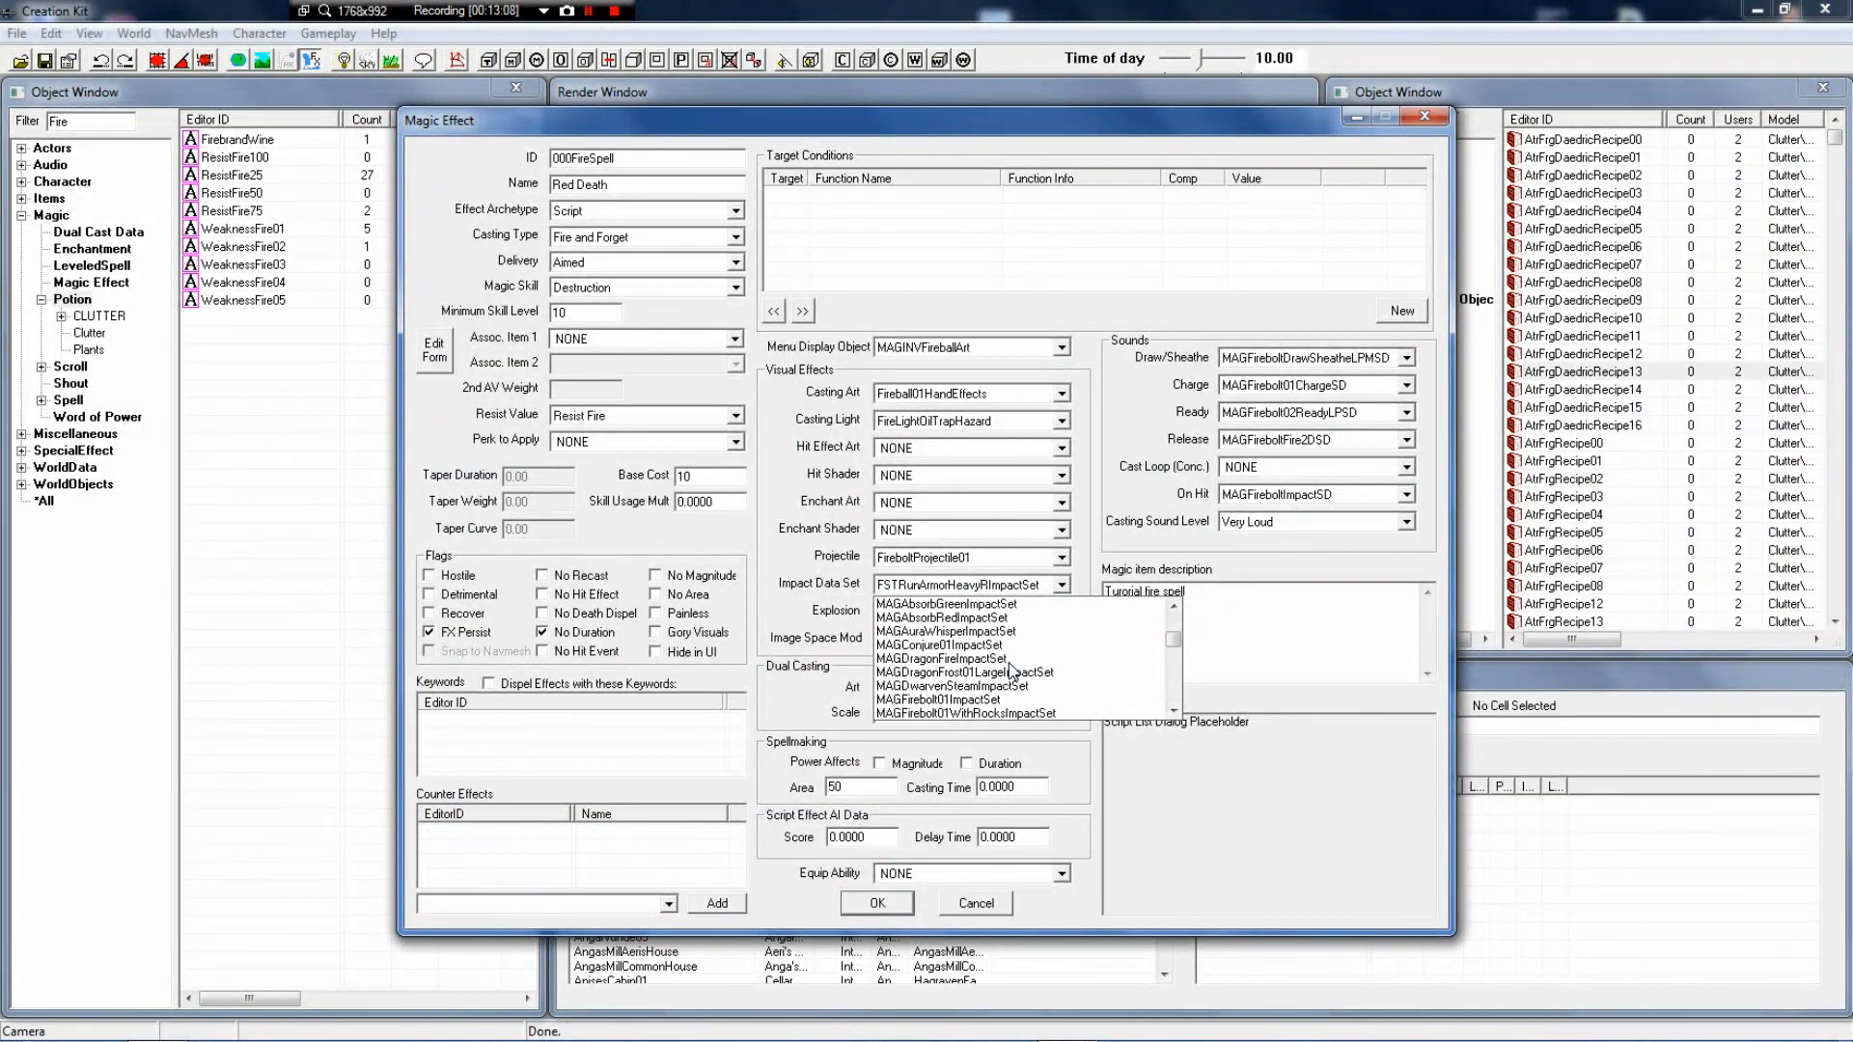
key(m)
key(m)
key(m)
key(m)
key(m)
key(m)
key(m)
key(m)
key(m)
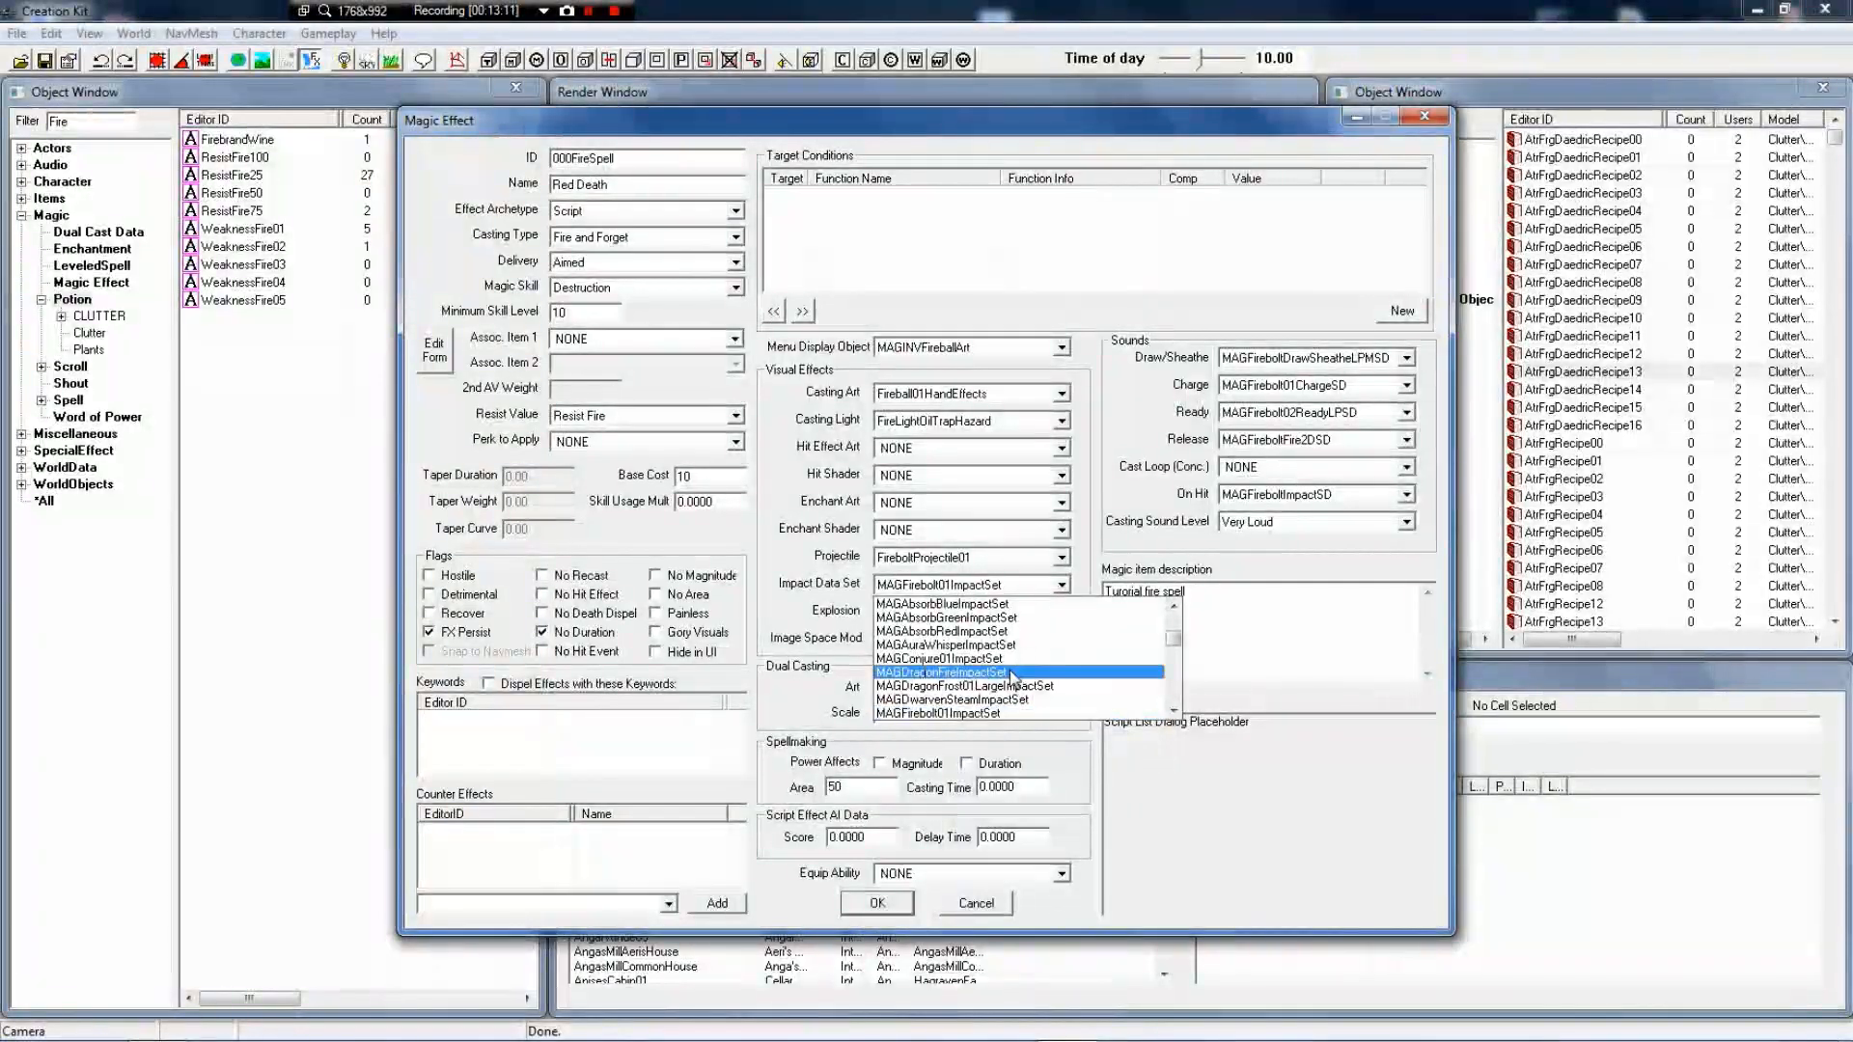
click(984, 713)
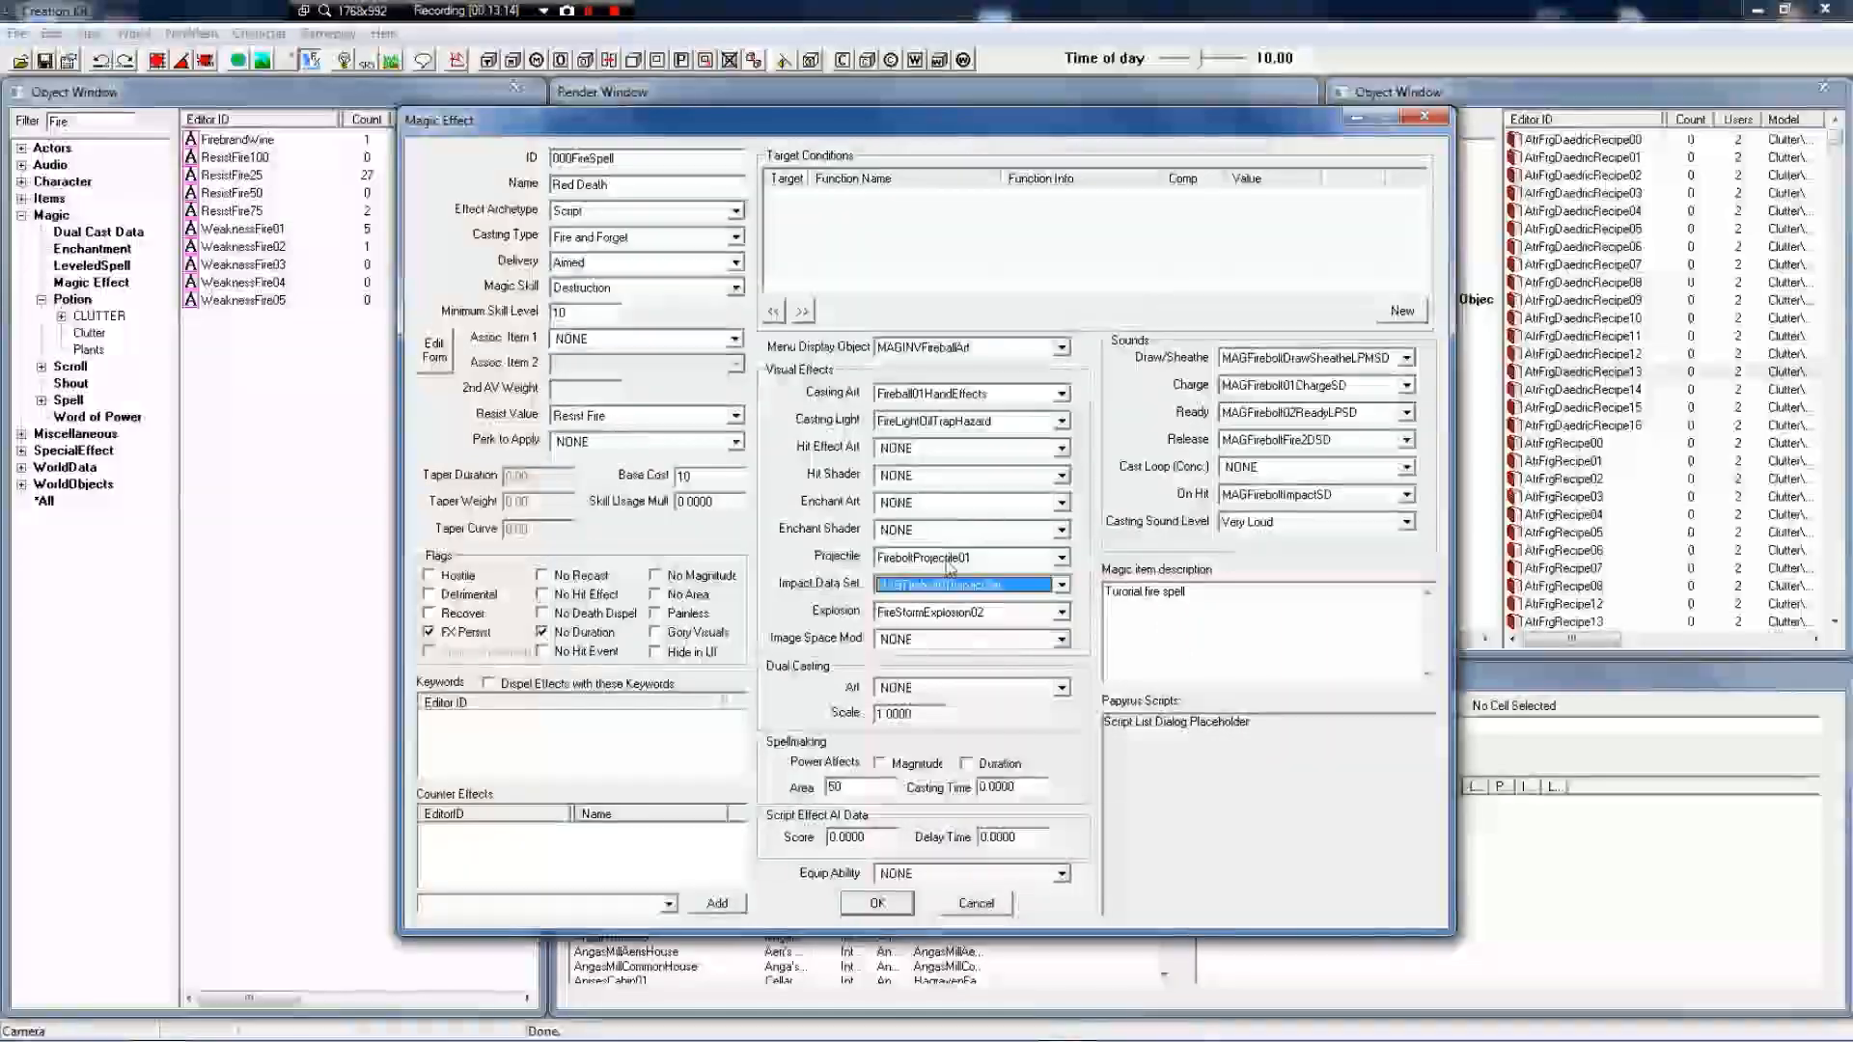
right_click(872, 247)
click(911, 255)
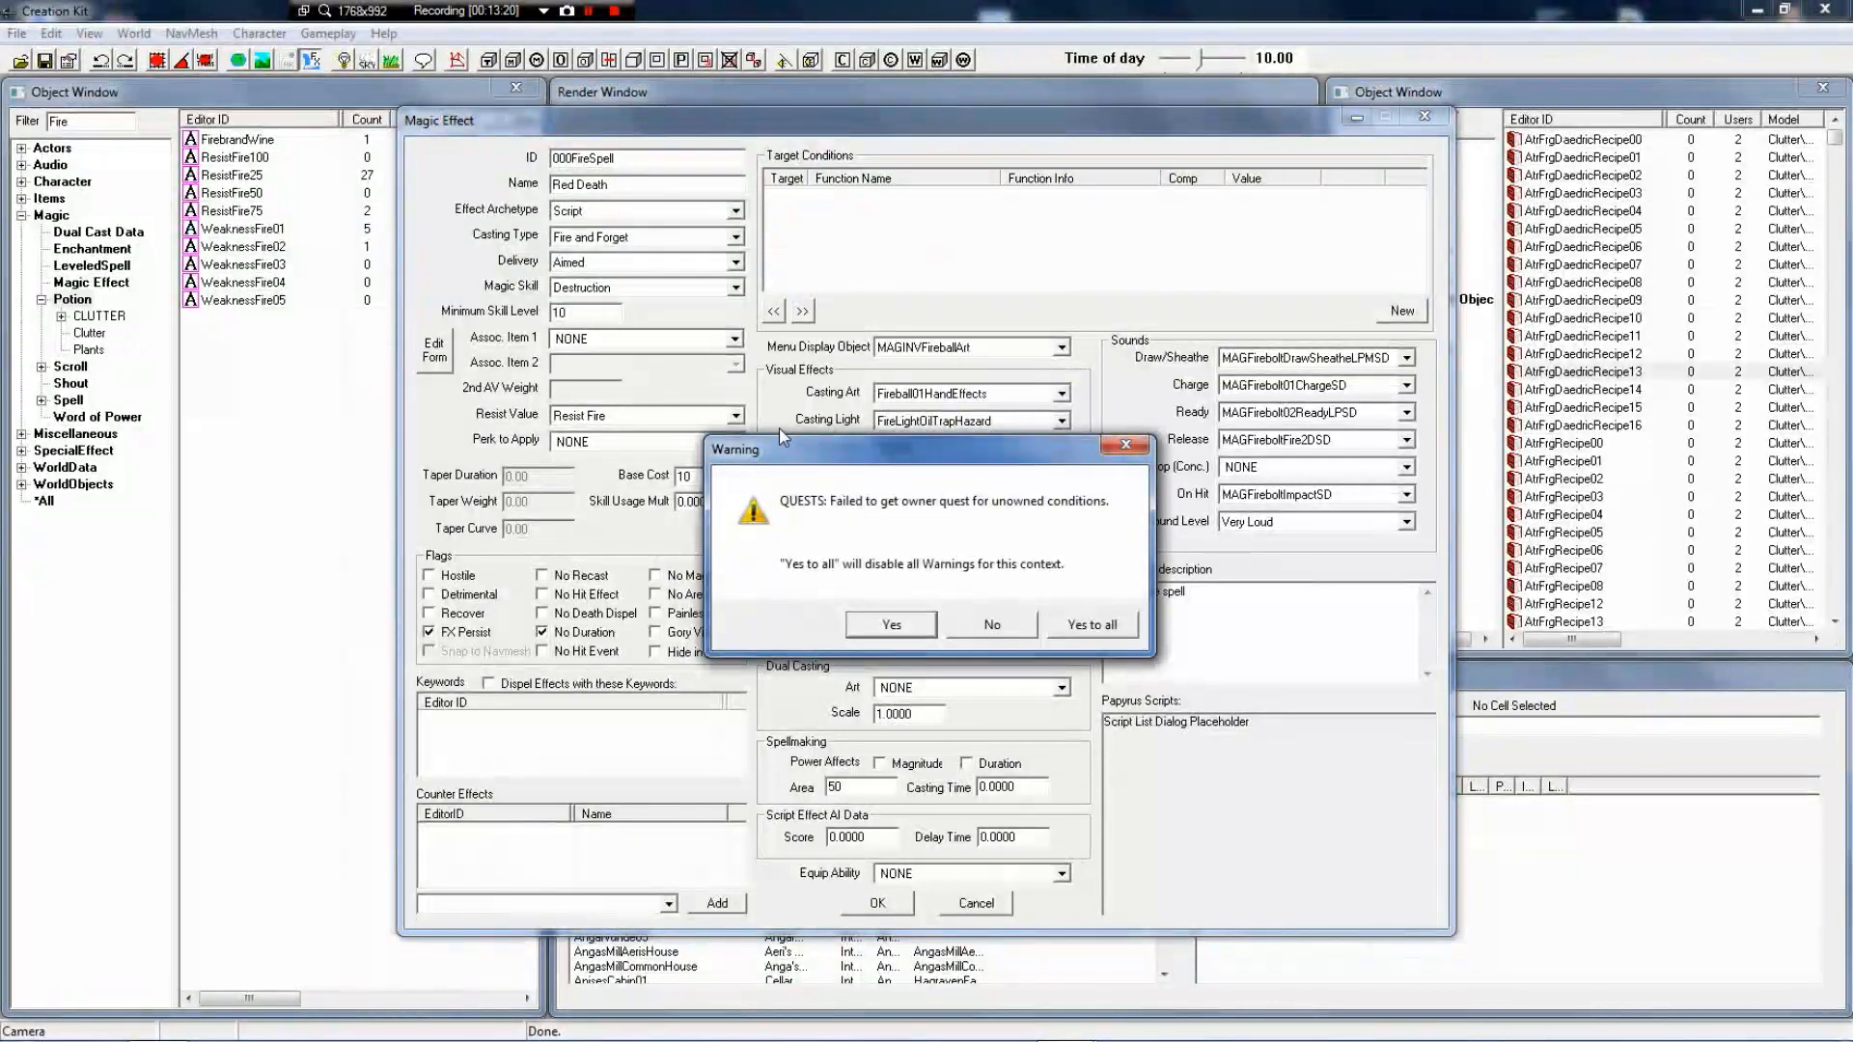
drag(801, 450, 478, 212)
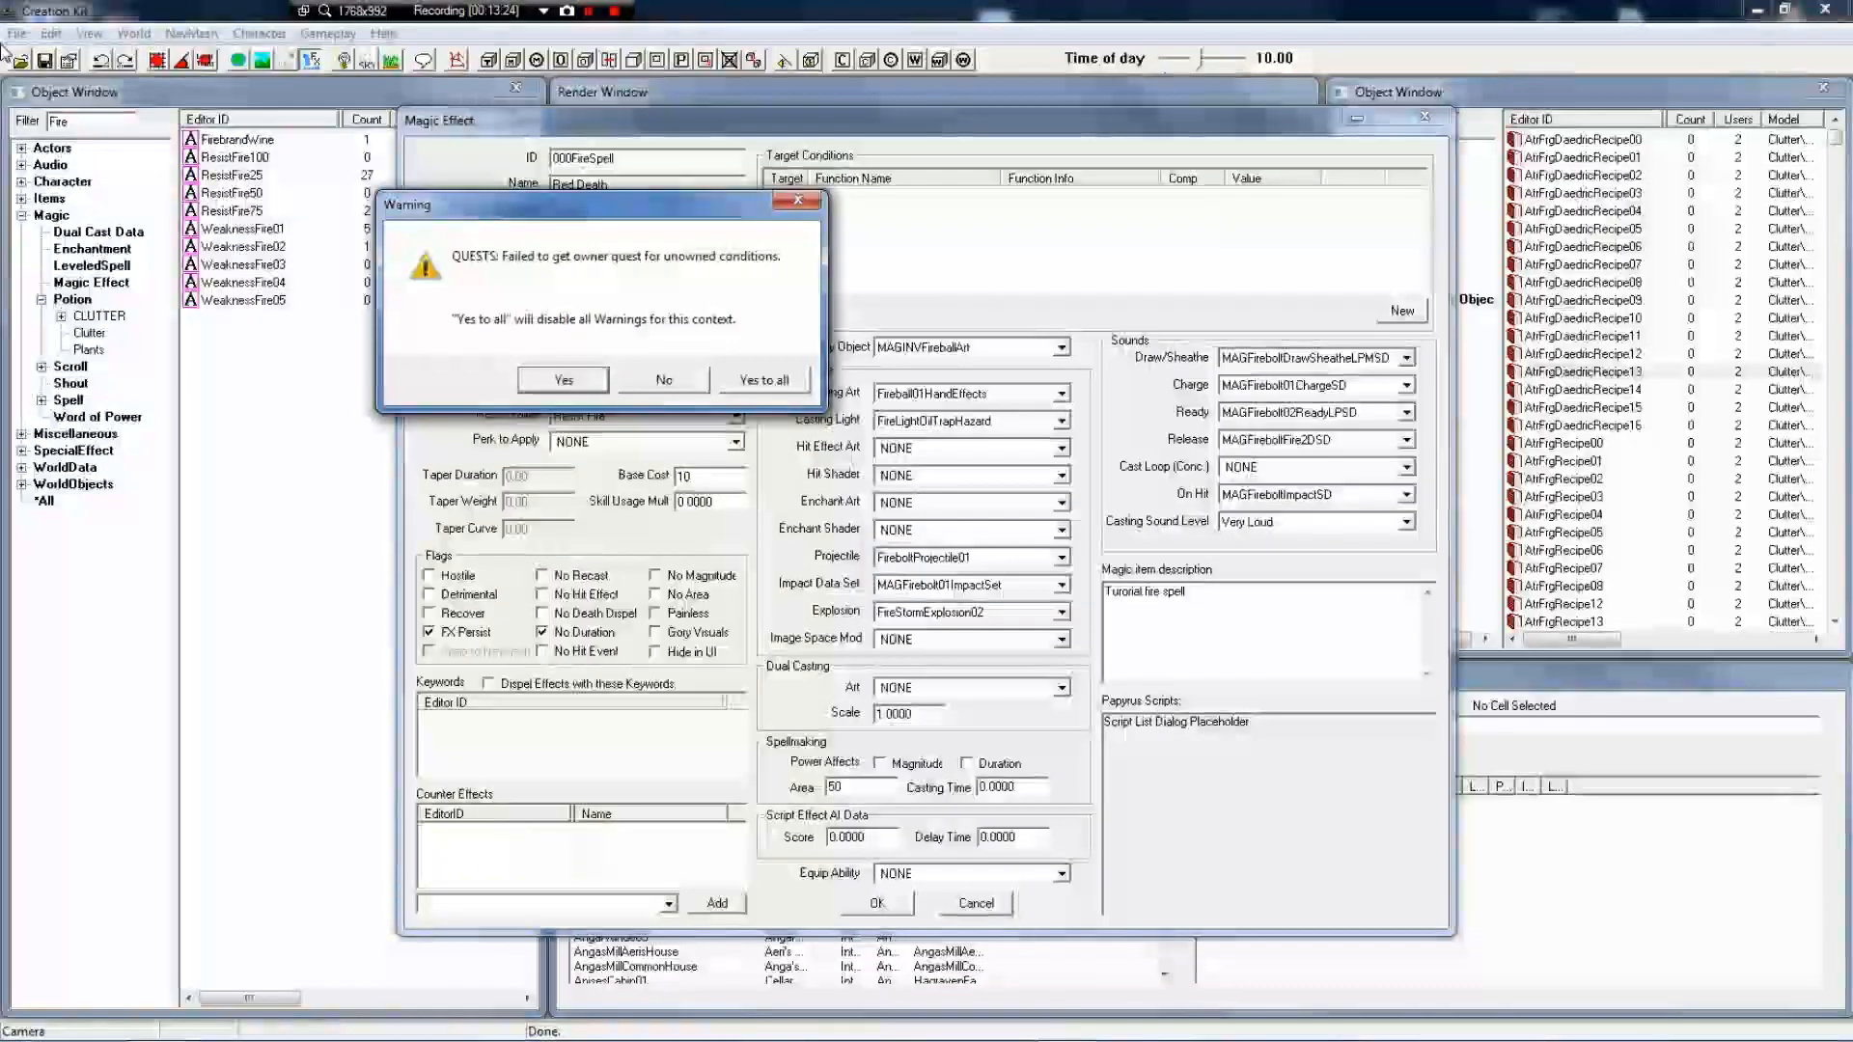
click(64, 123)
text(Fire)
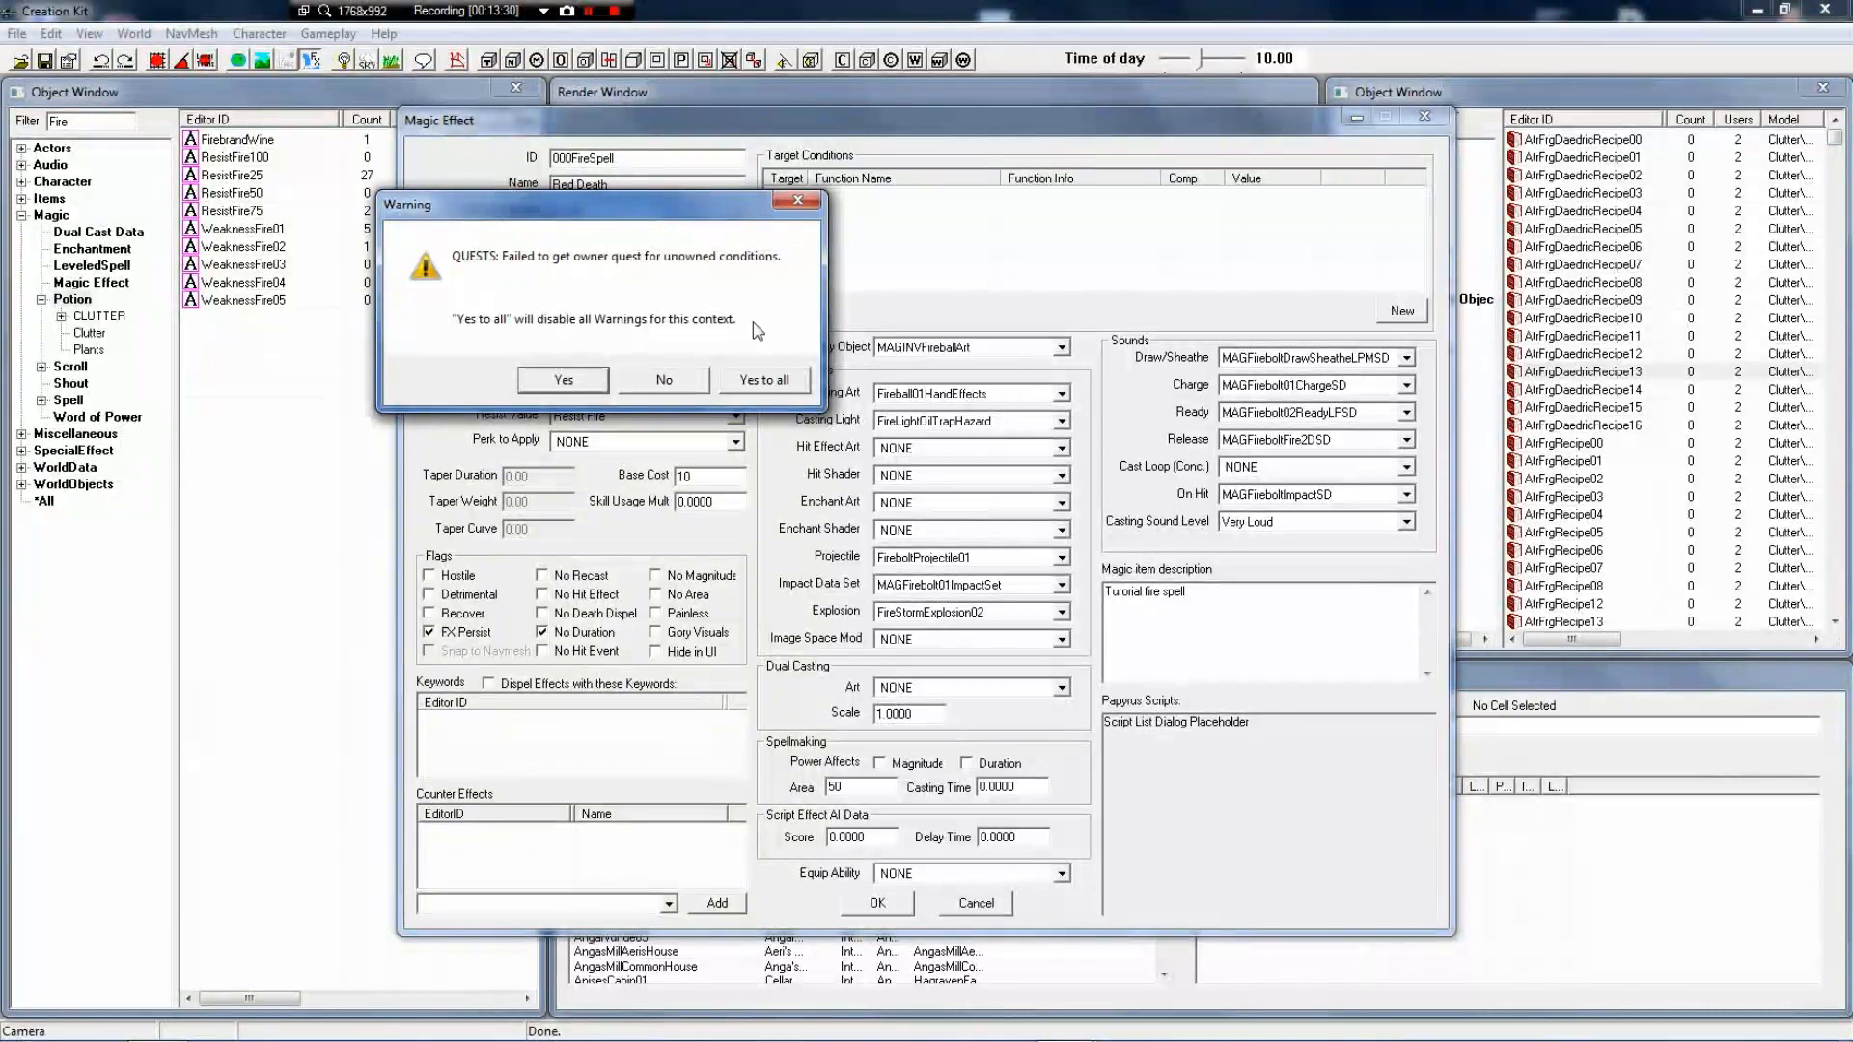
click(756, 379)
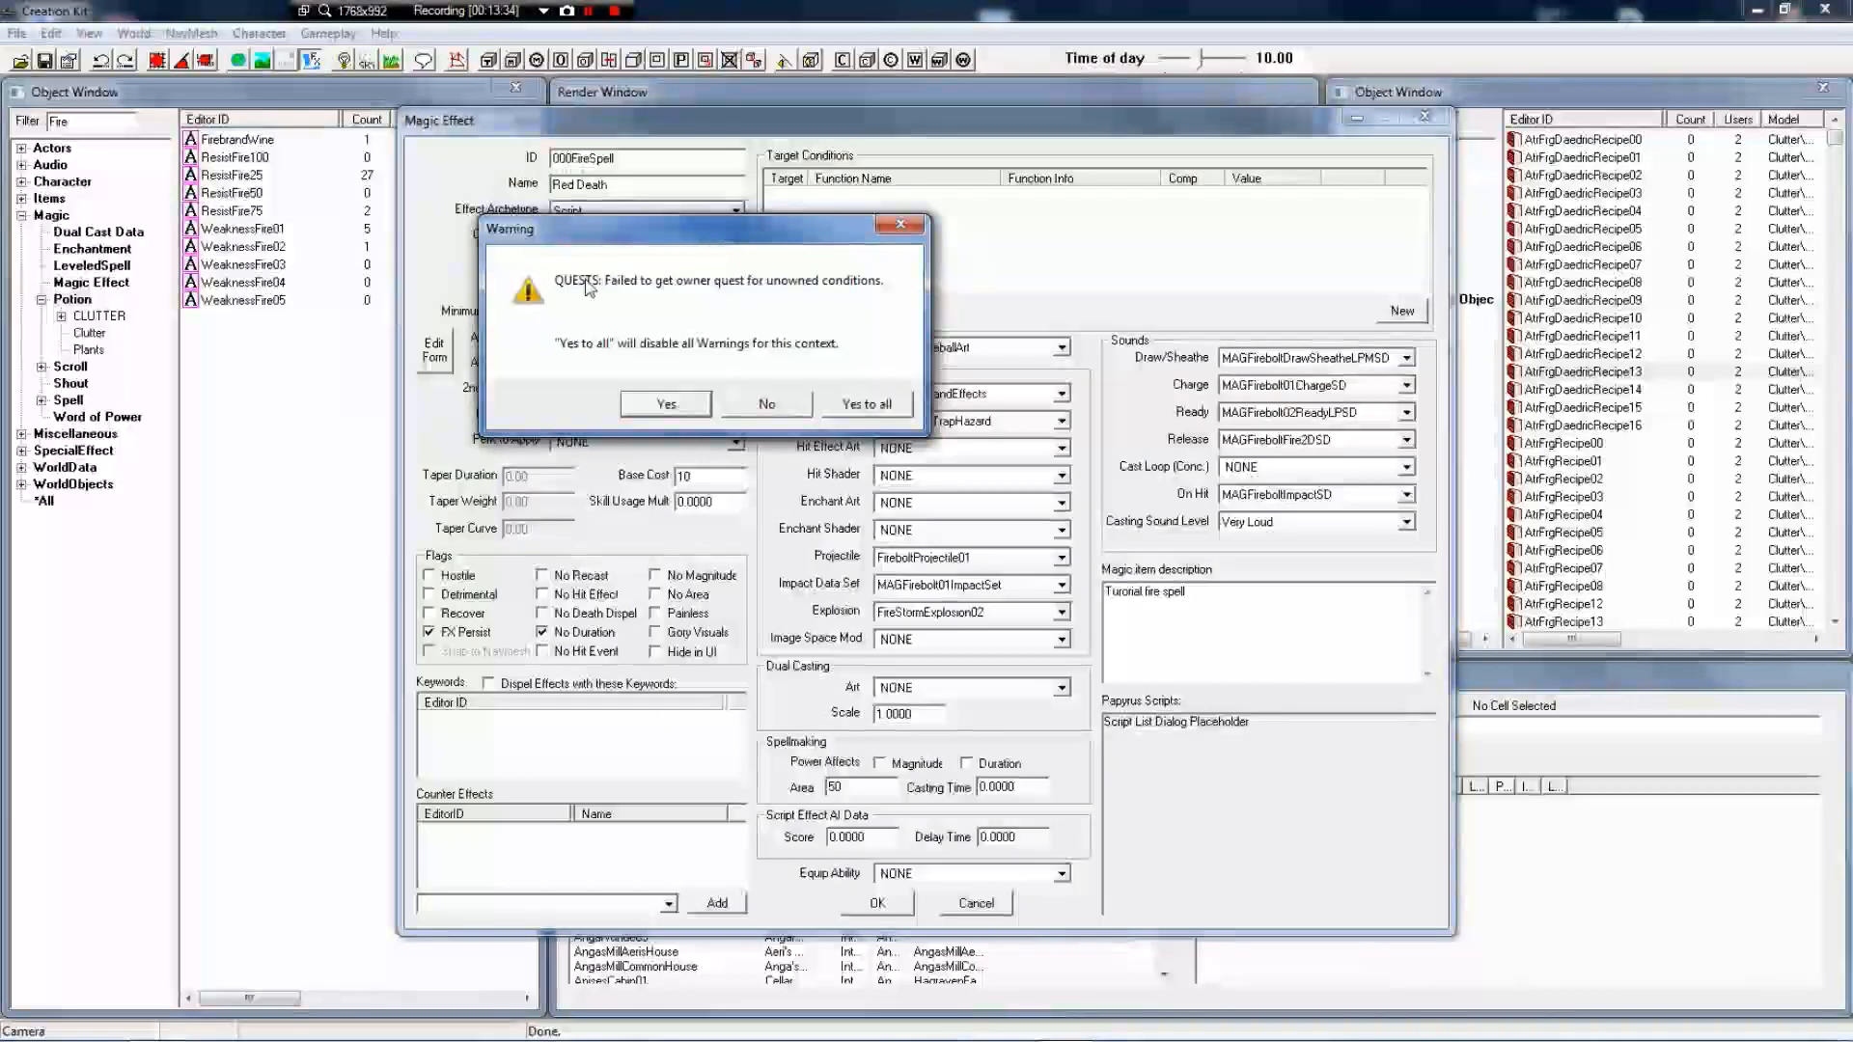
click(865, 410)
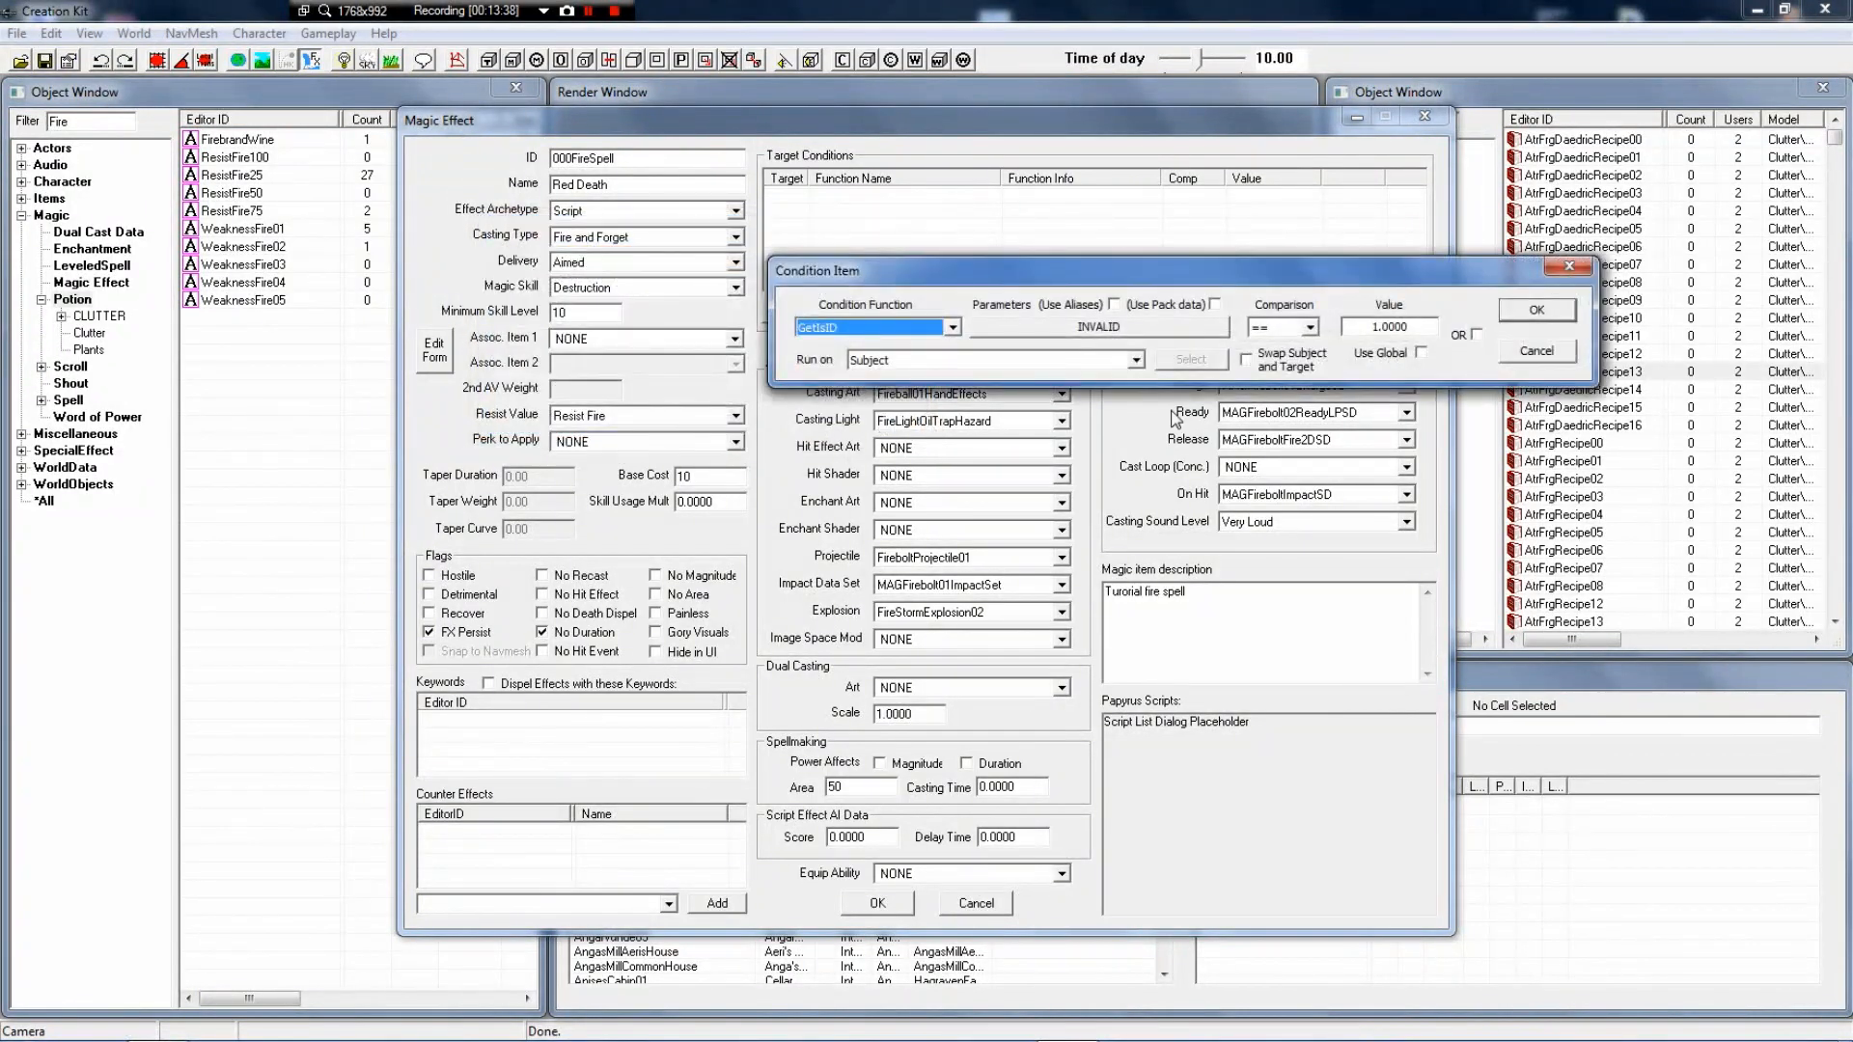
click(1536, 350)
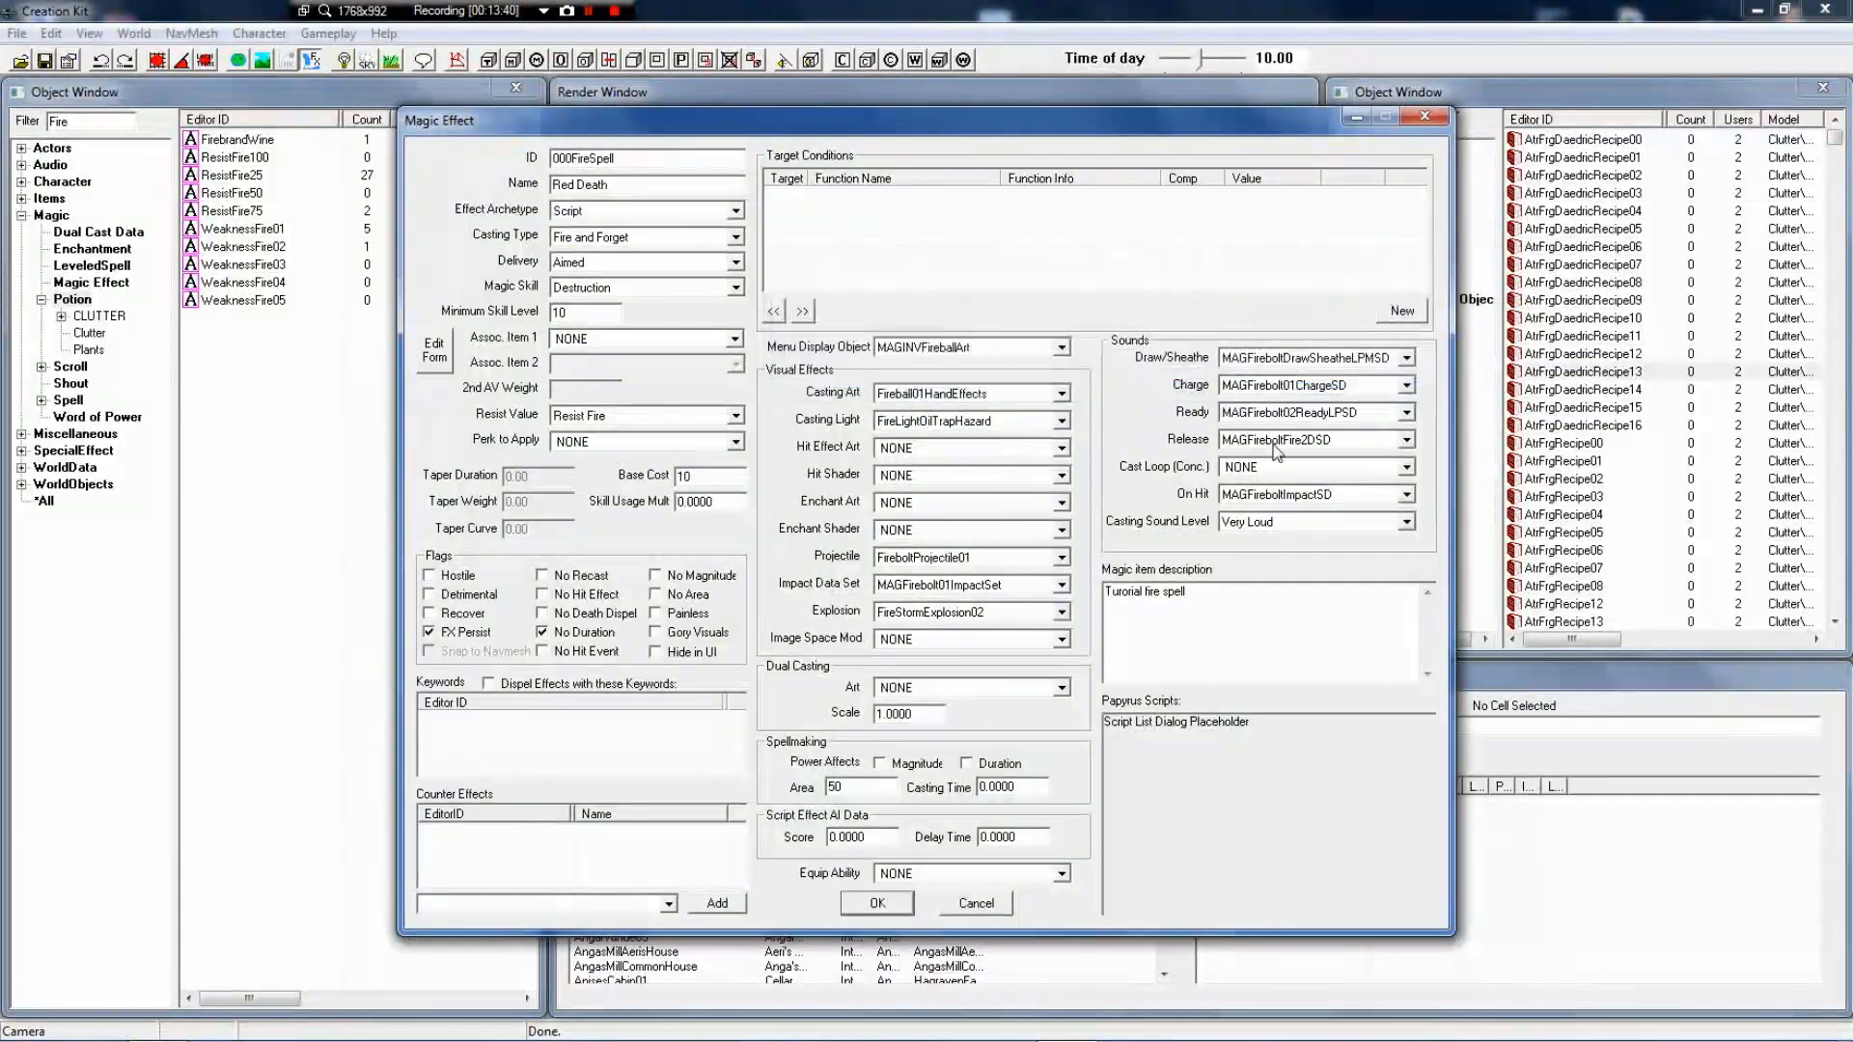
Accept the magic effect's settings and create a new spell in the Spell category under Magic
click(877, 904)
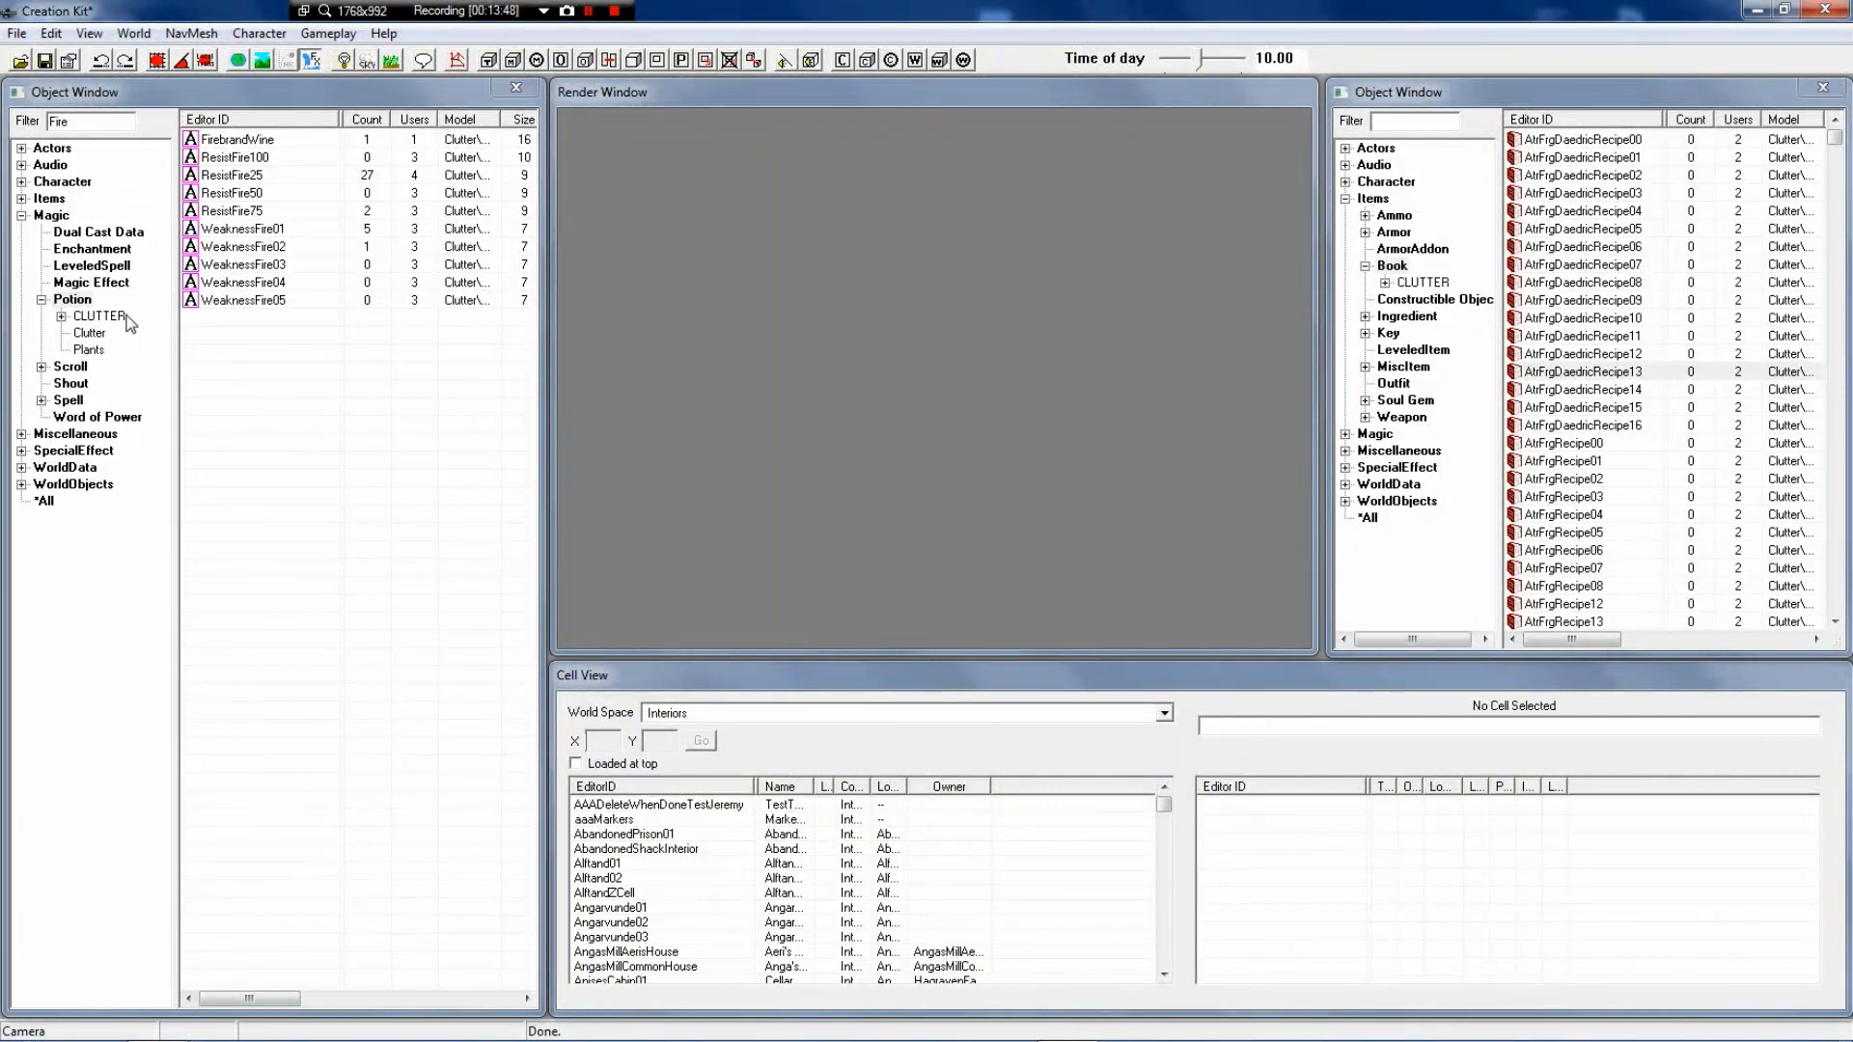
click(41, 300)
click(69, 349)
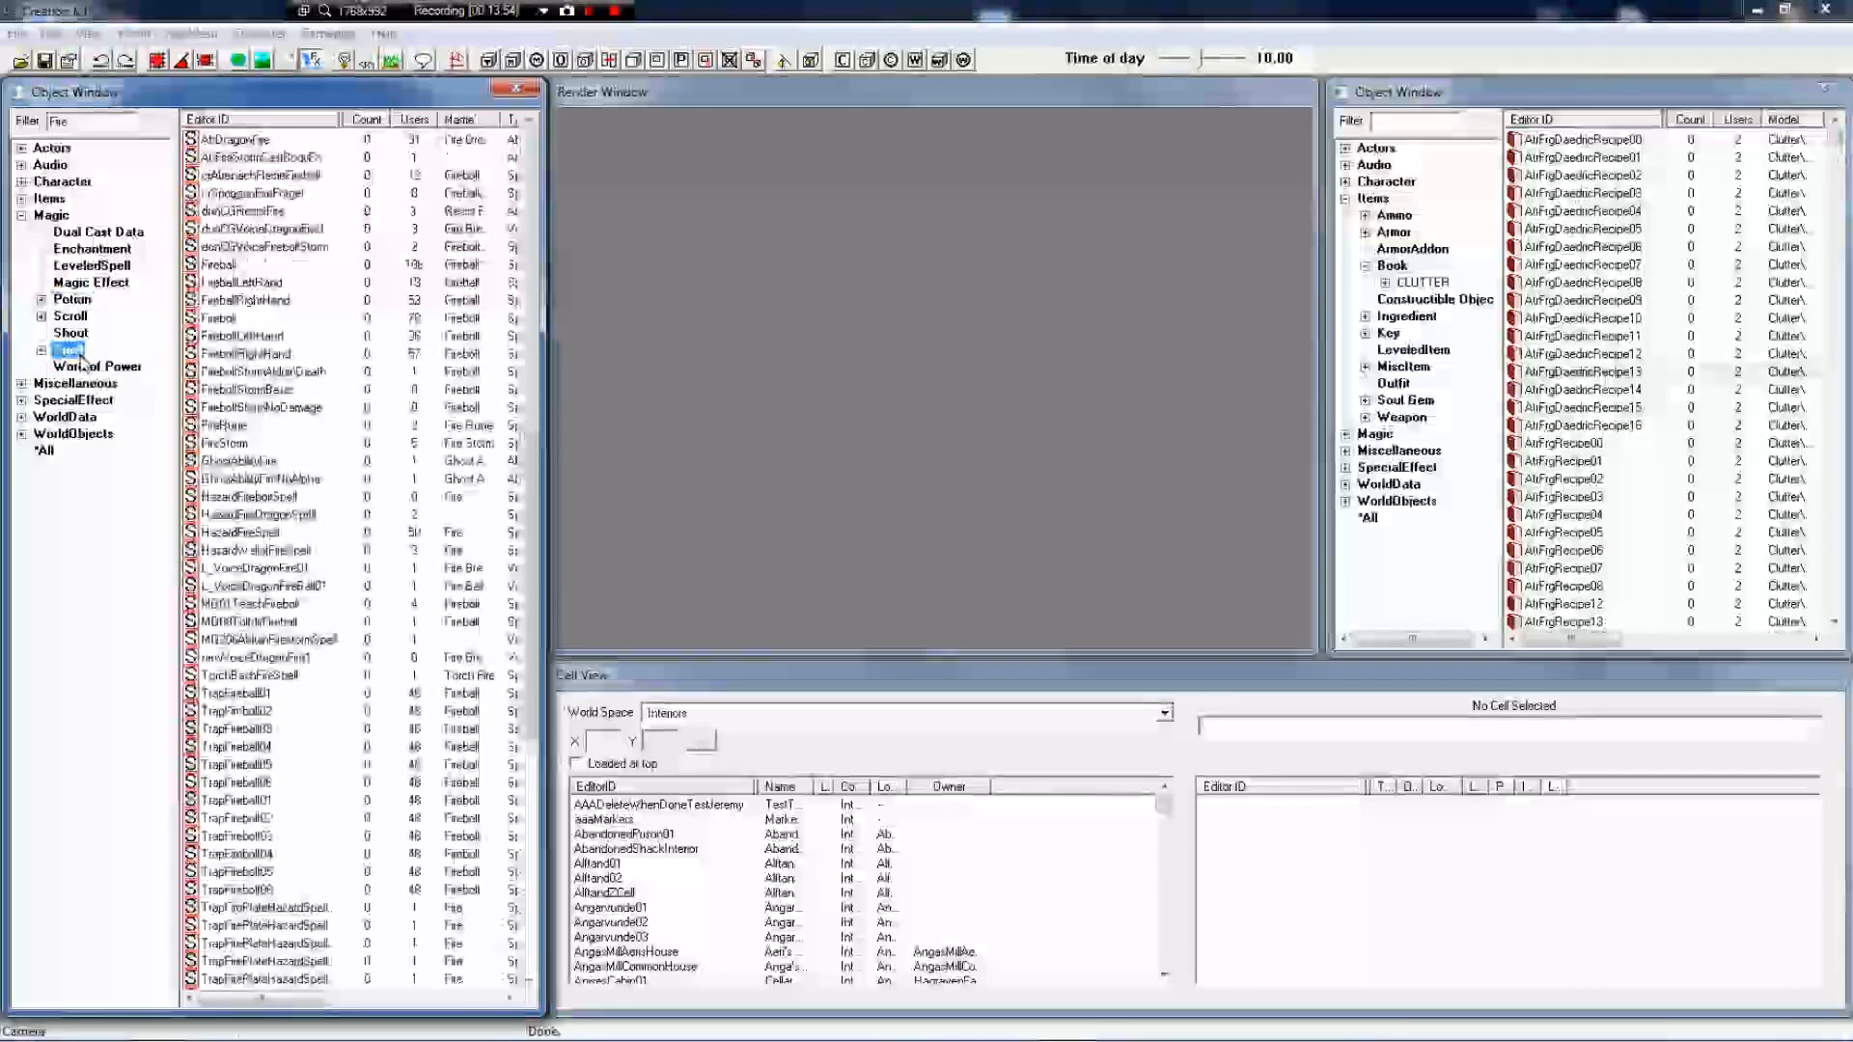
right_click(260, 282)
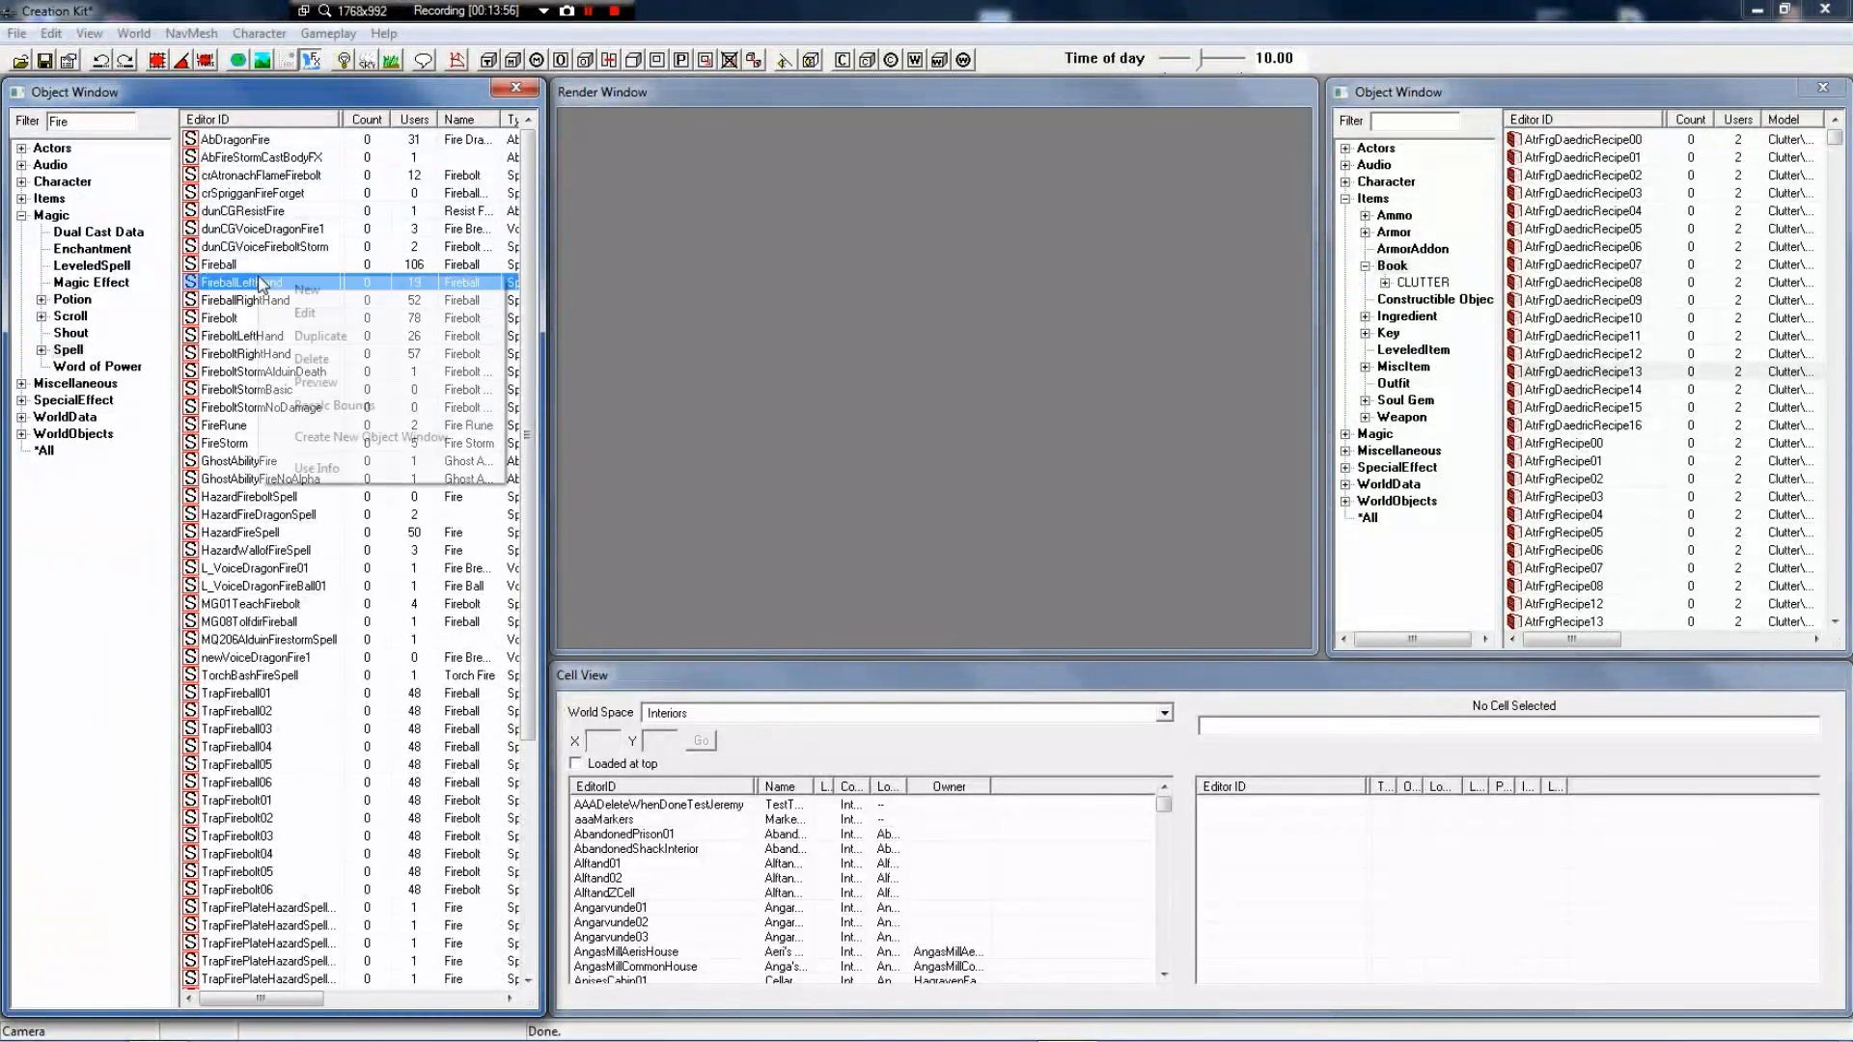
click(326, 287)
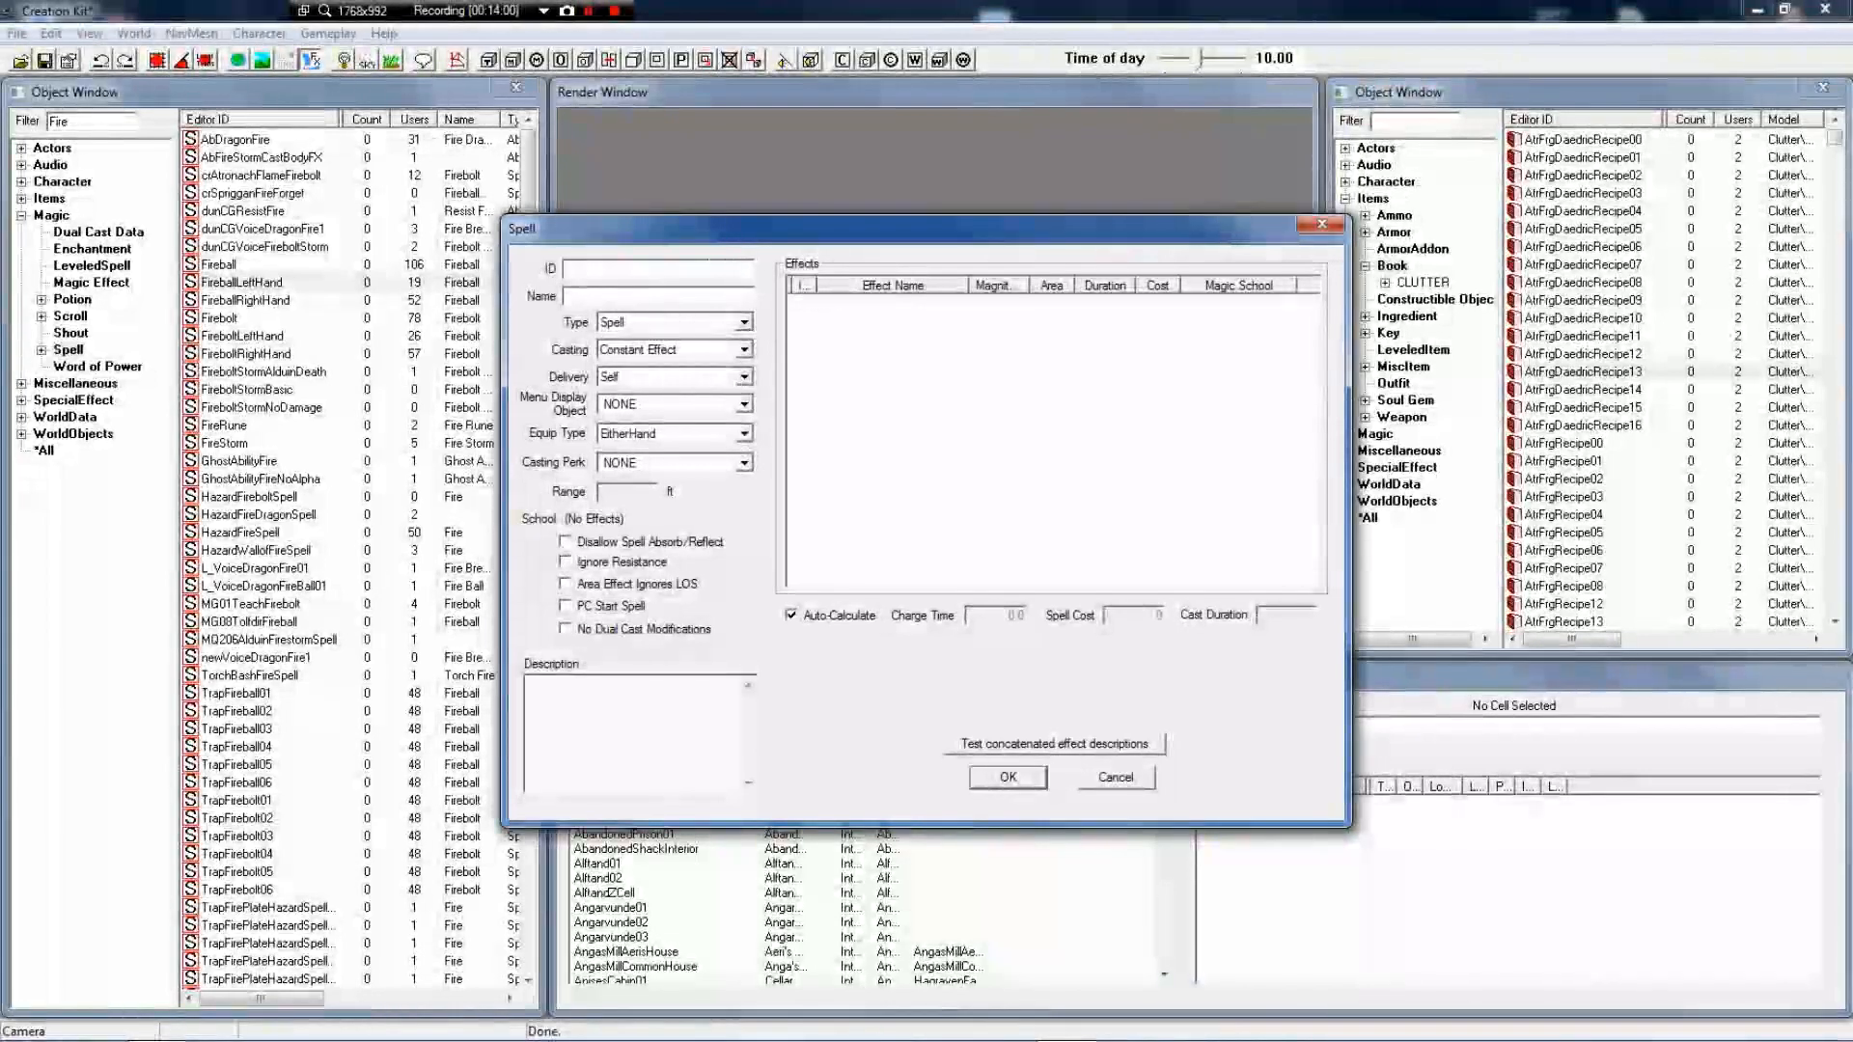
Give the new spell the ID 000FireballTut and the name Red Death
text(000FireballTut)
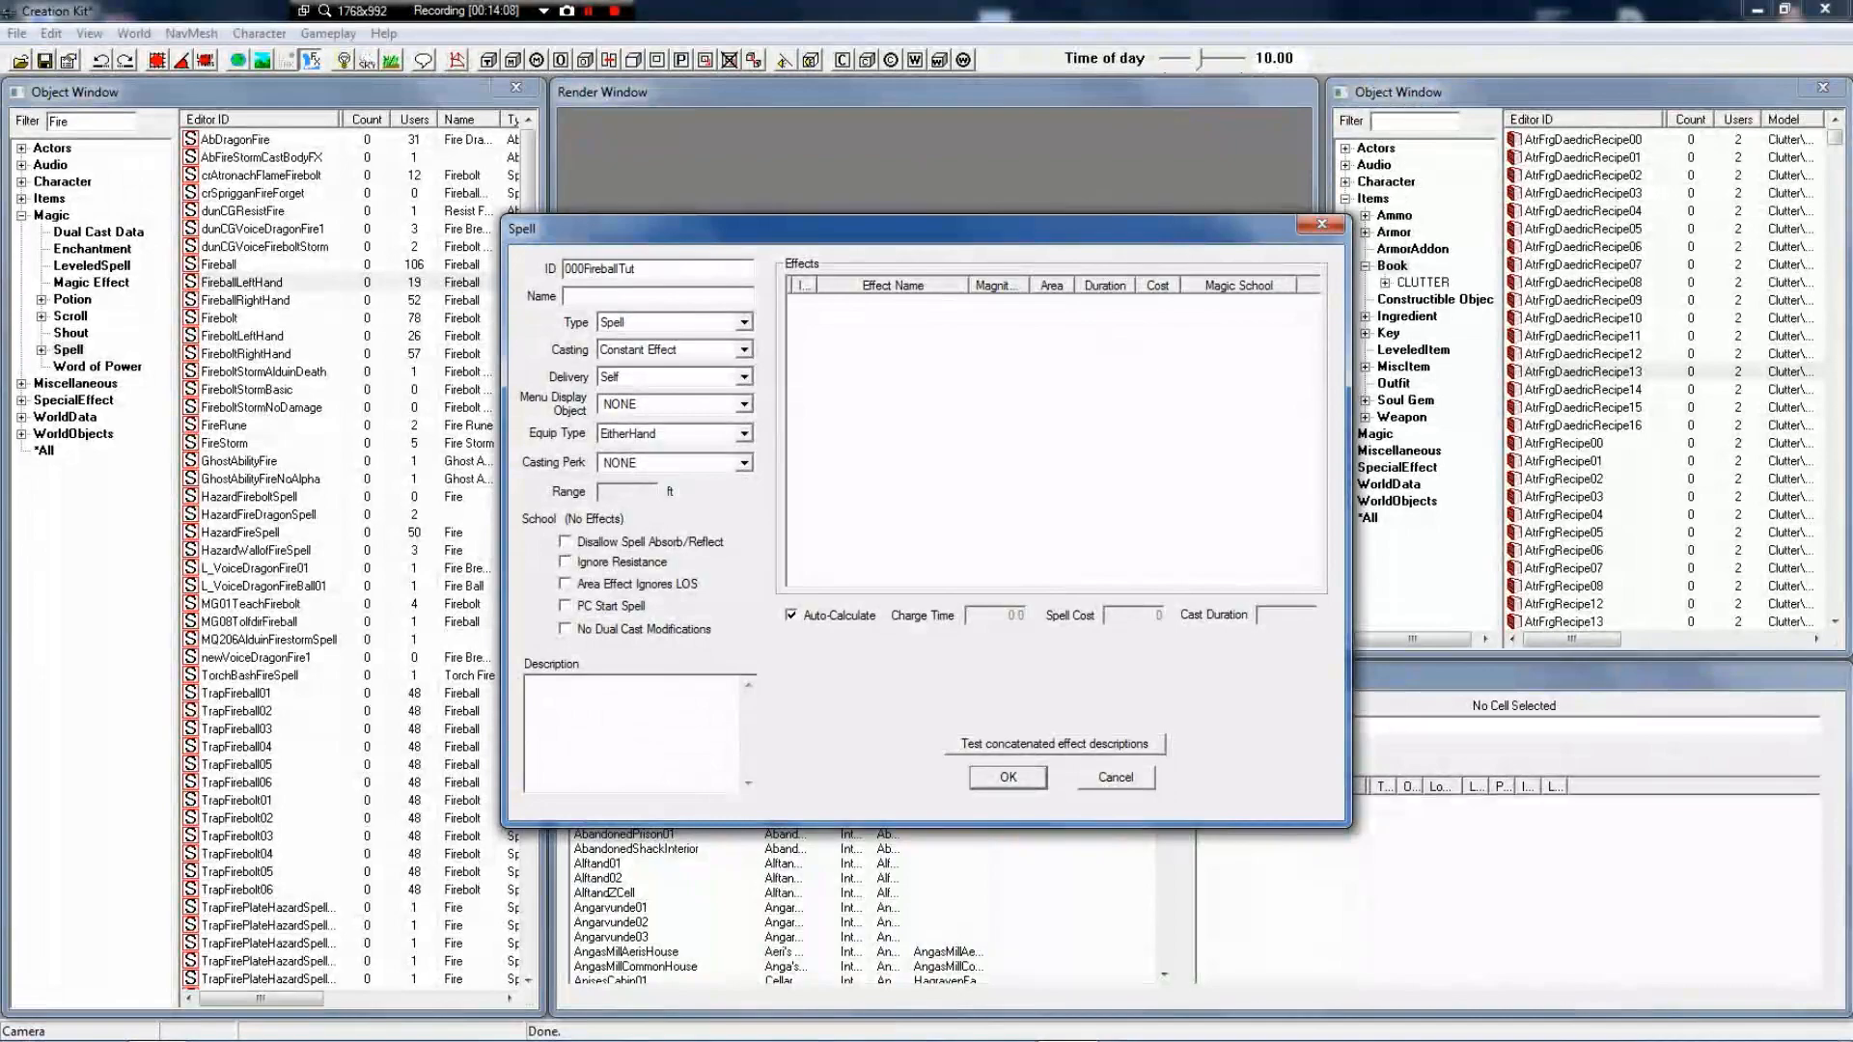
text(Red Te)
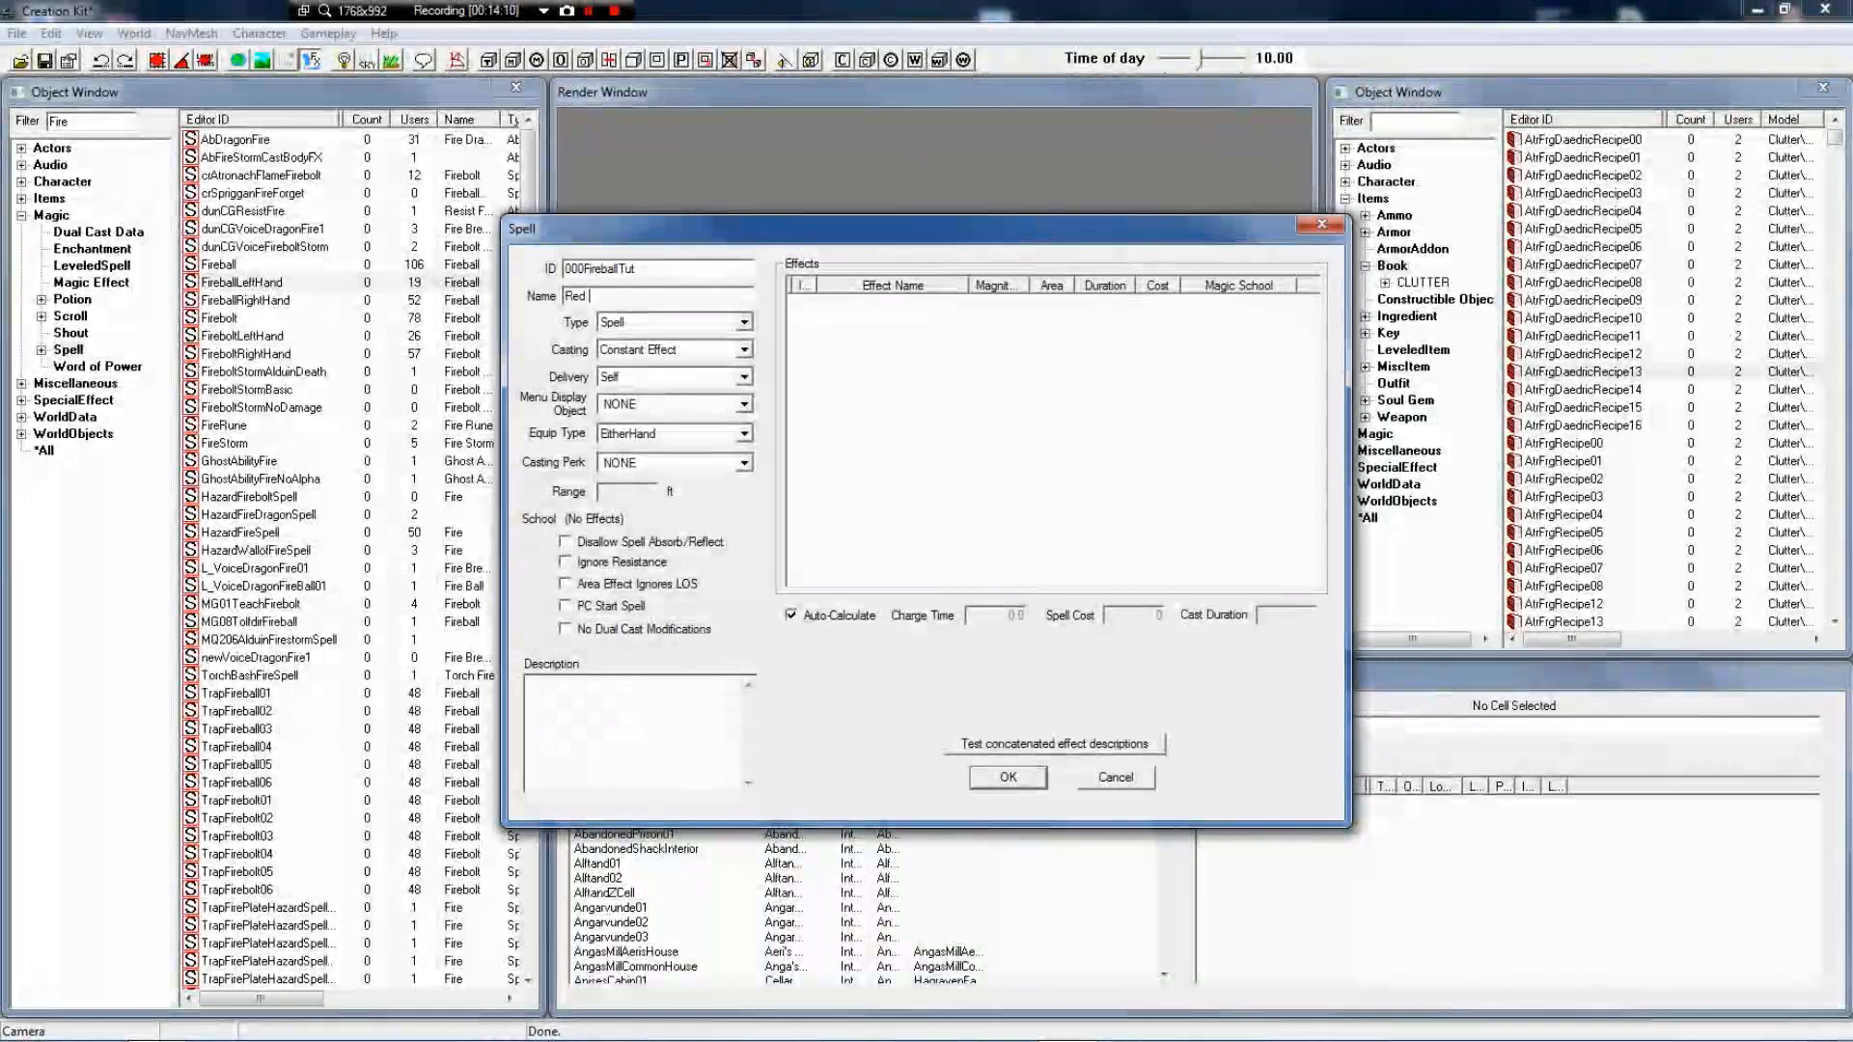
key(BackSpace)
key(BackSpace)
text(Death)
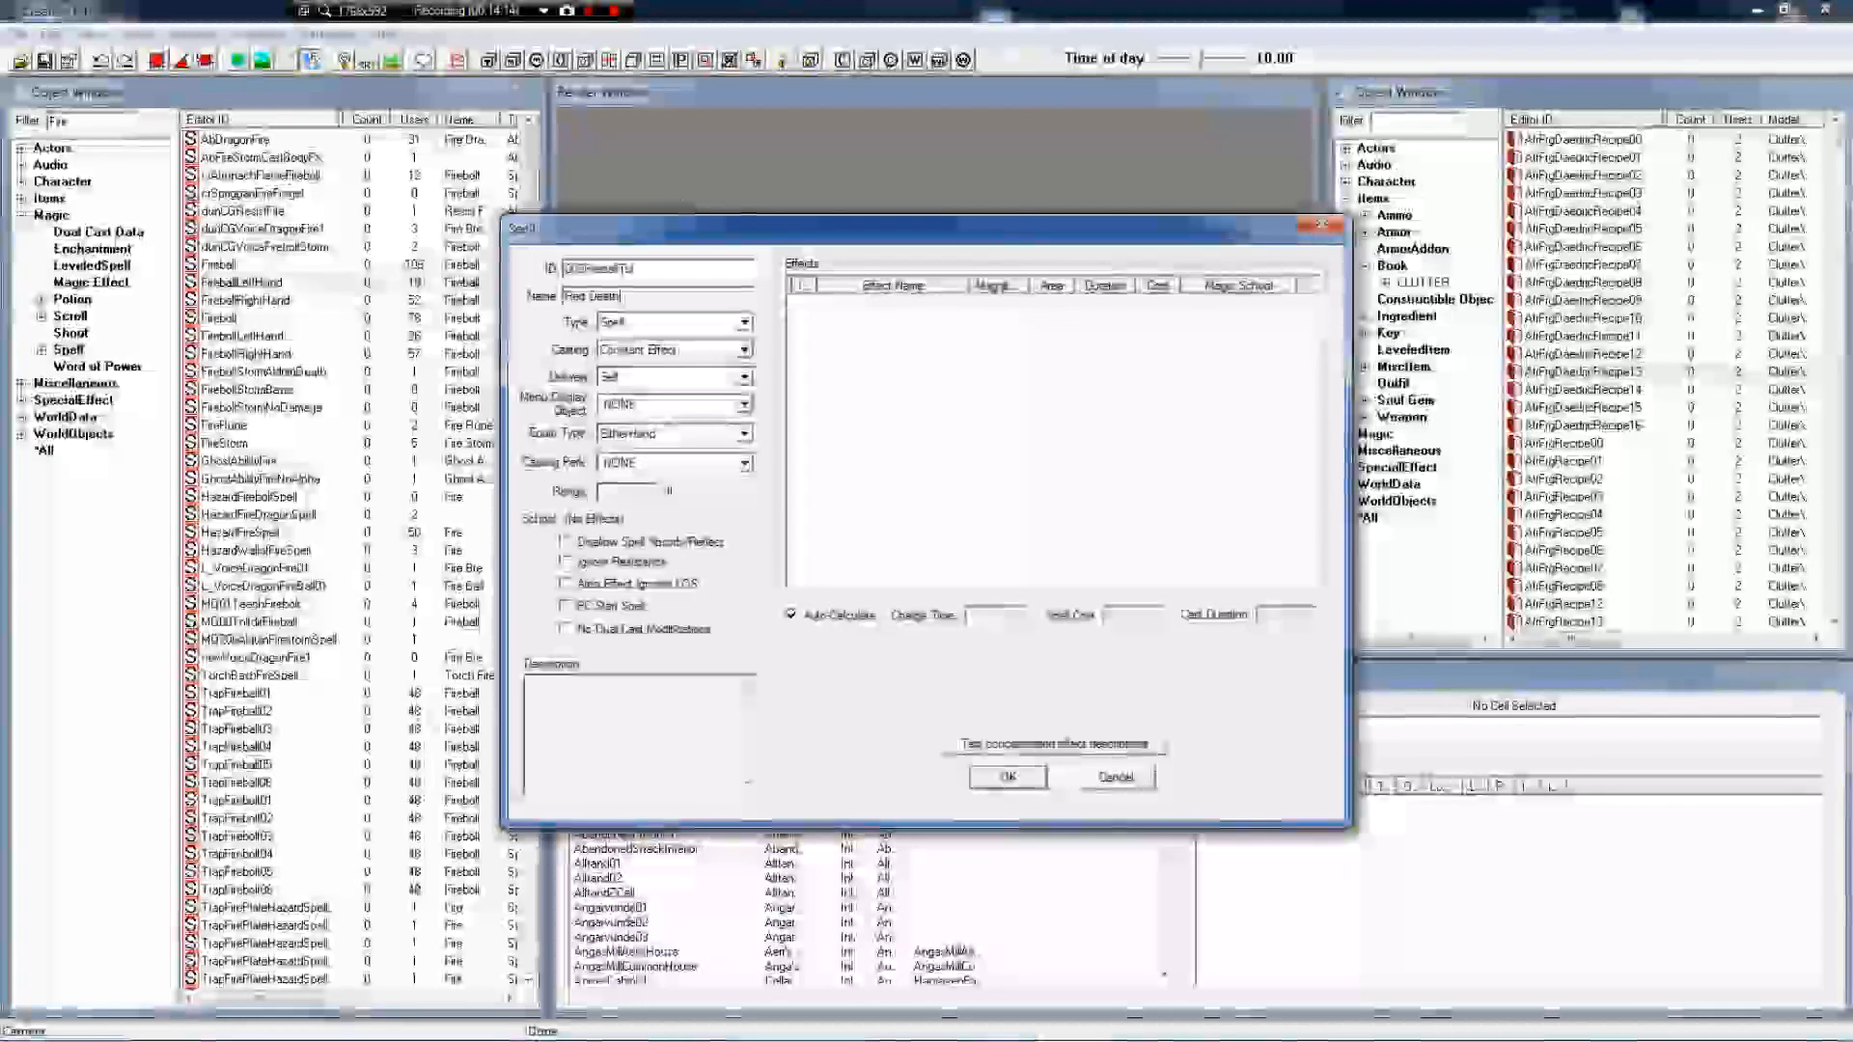
Look through the available spell types and choose Spell as the Type
click(677, 330)
click(677, 334)
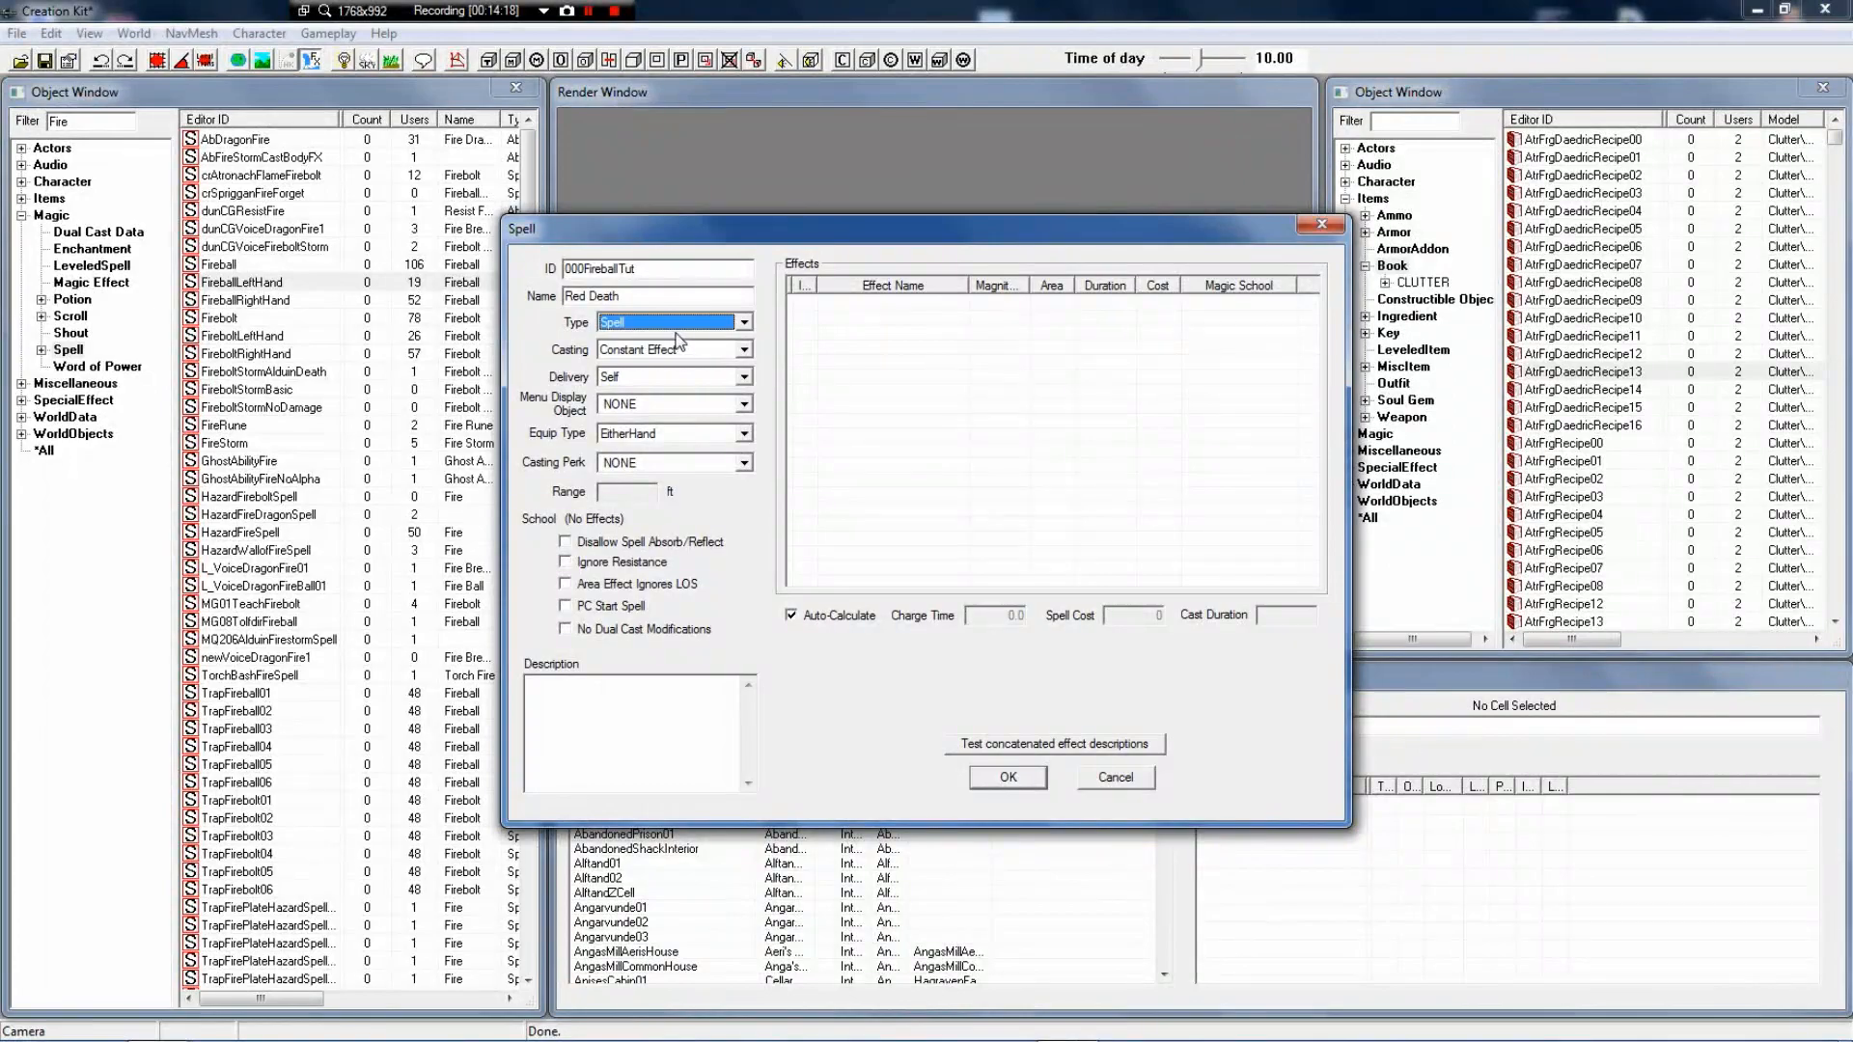
click(657, 326)
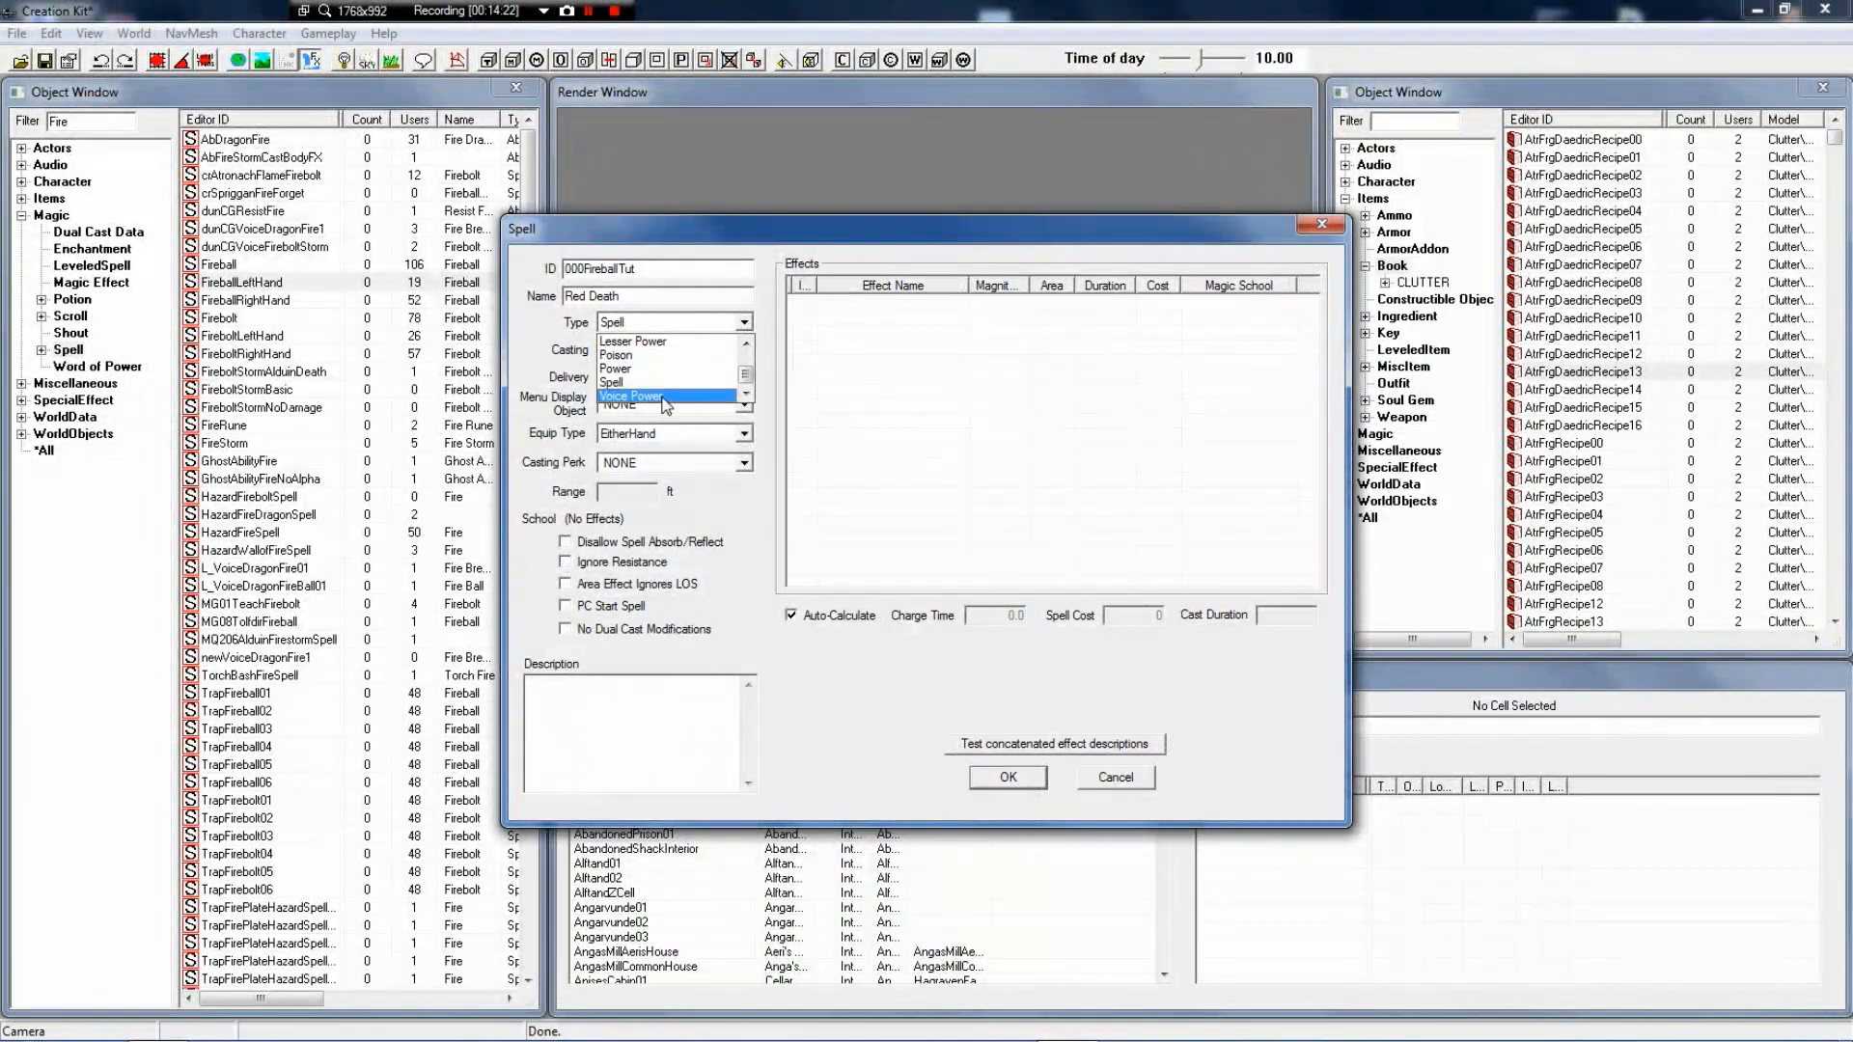
scroll(665, 407, up, 1)
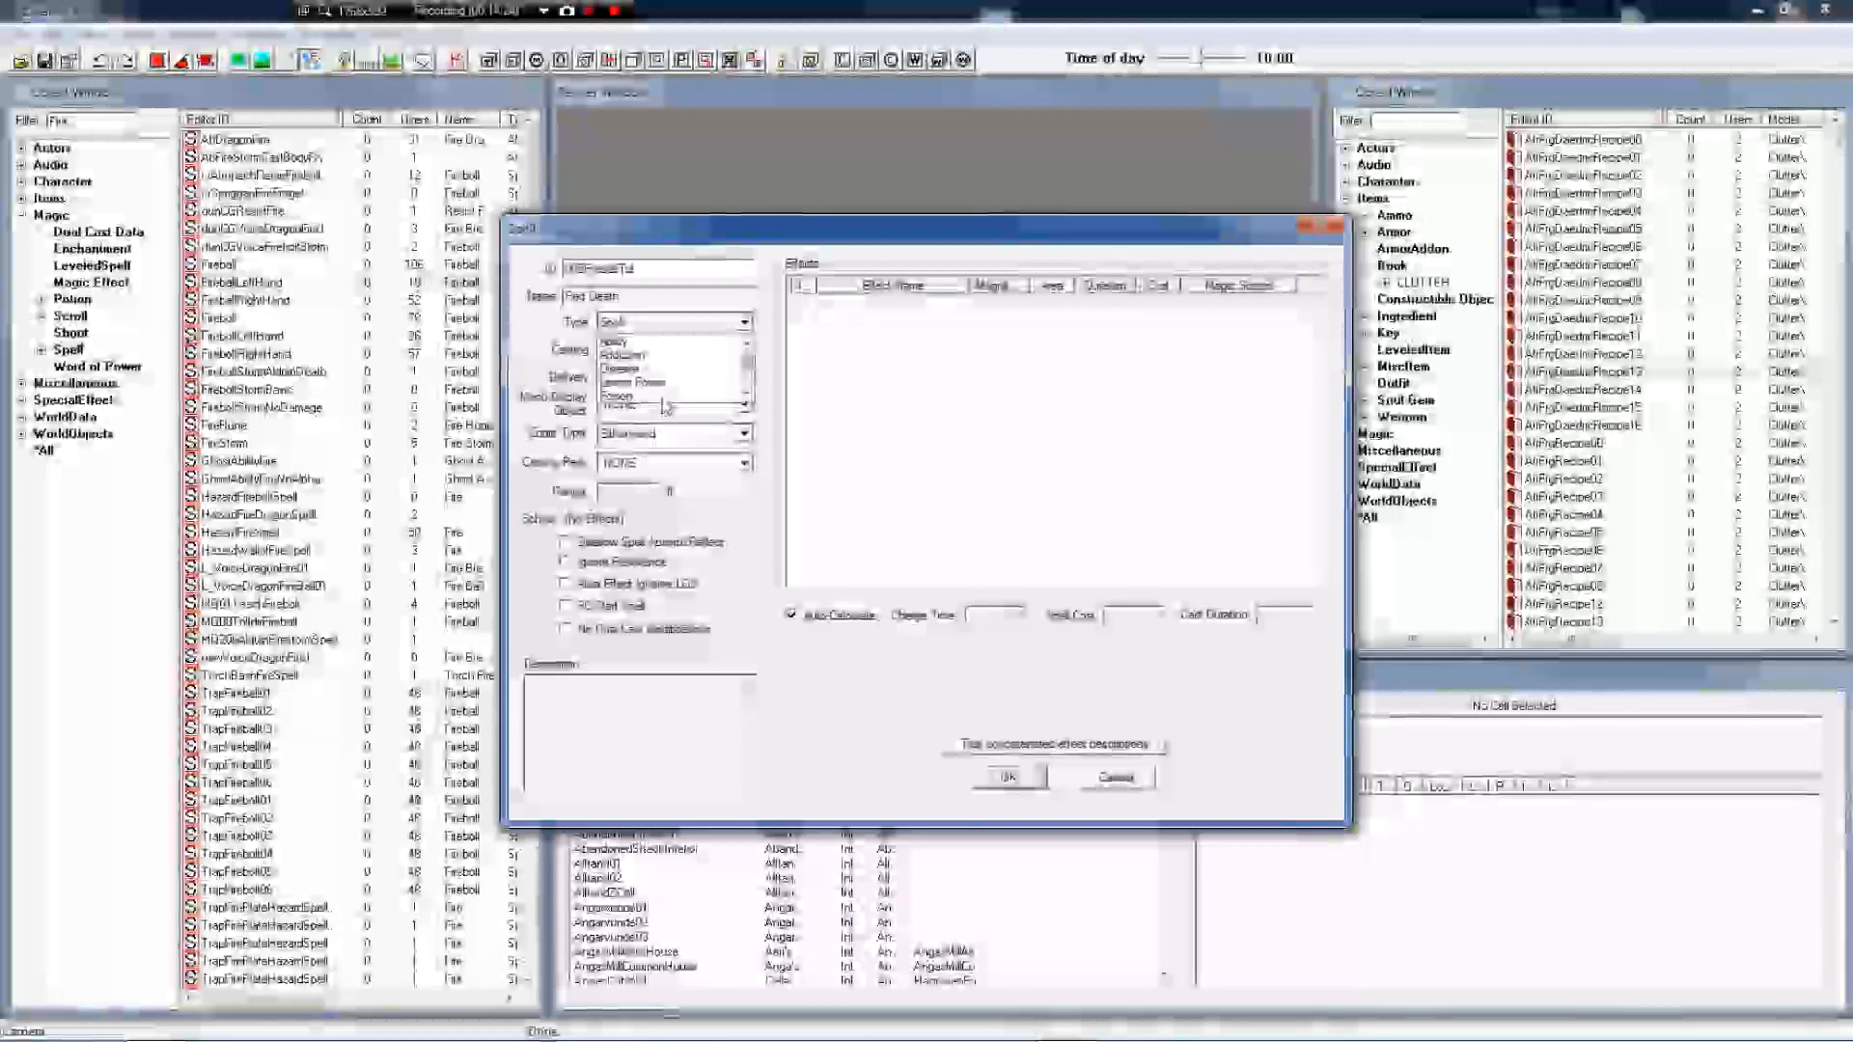
scroll(666, 408, down, 1)
scroll(666, 407, up, 2)
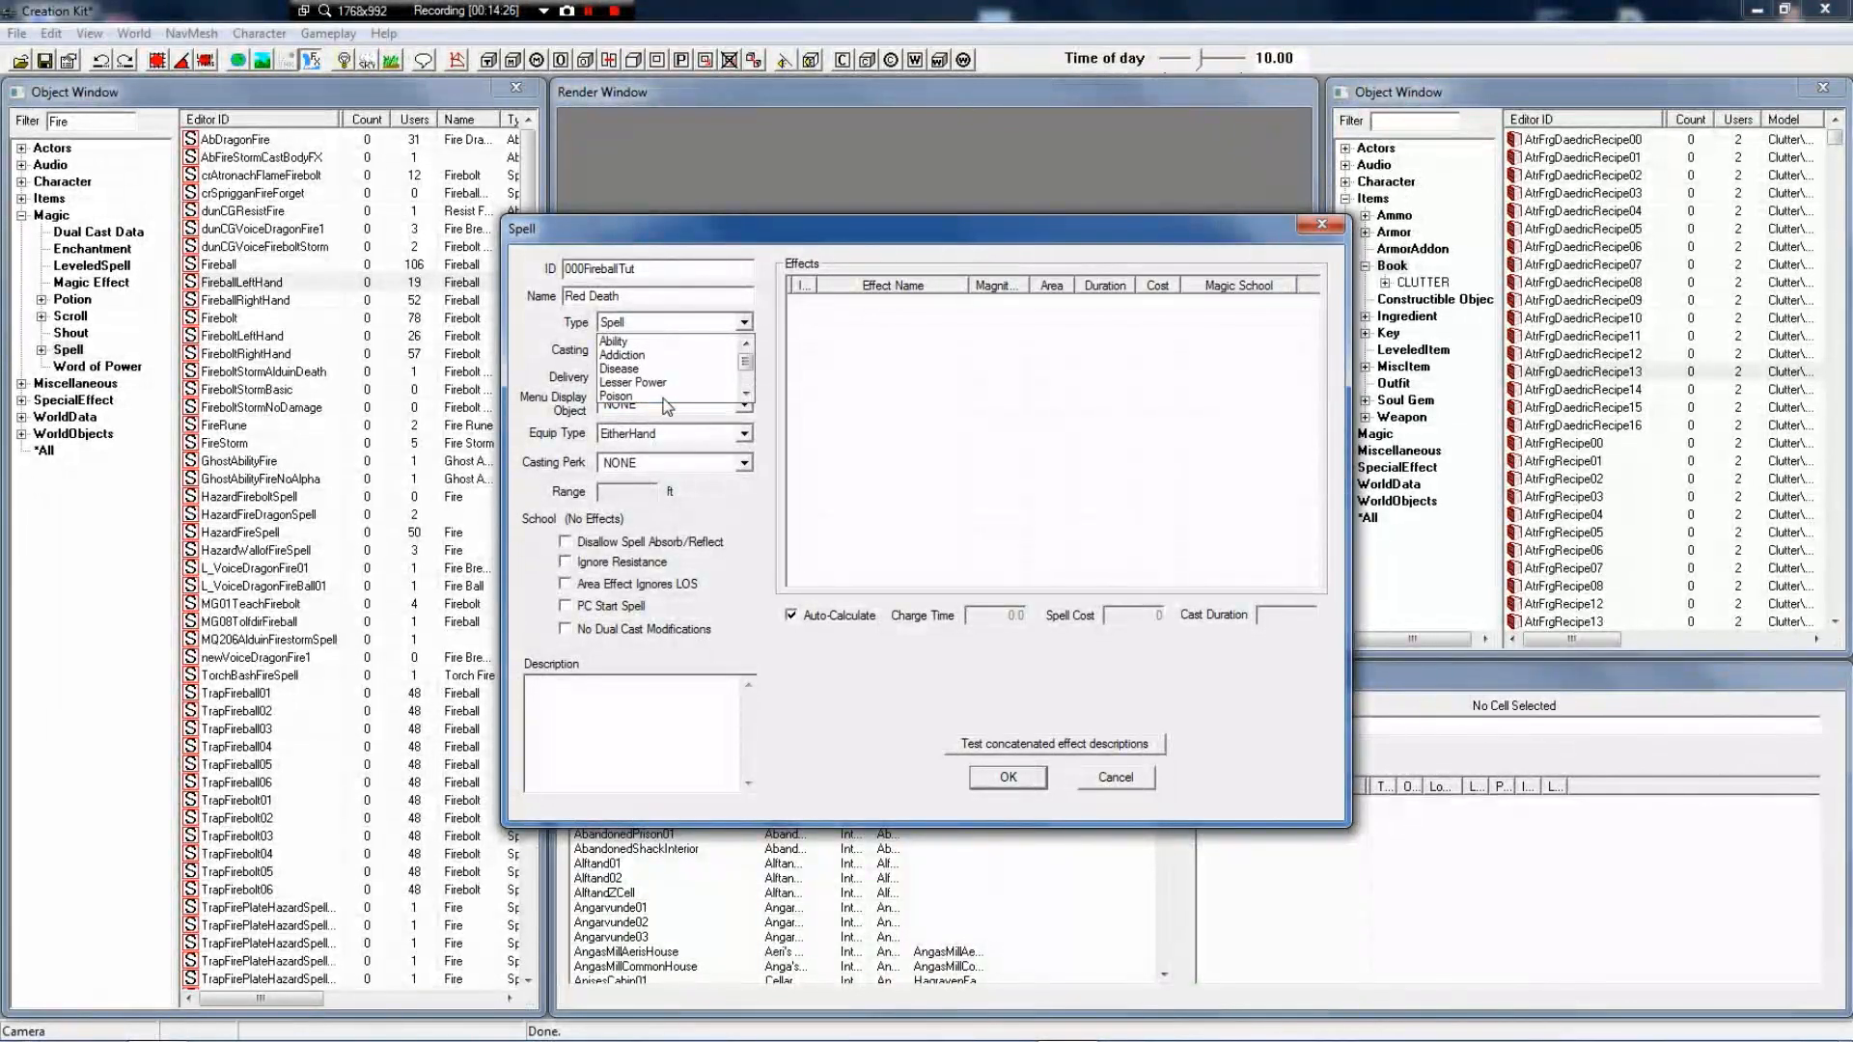
scroll(676, 396, down, 1)
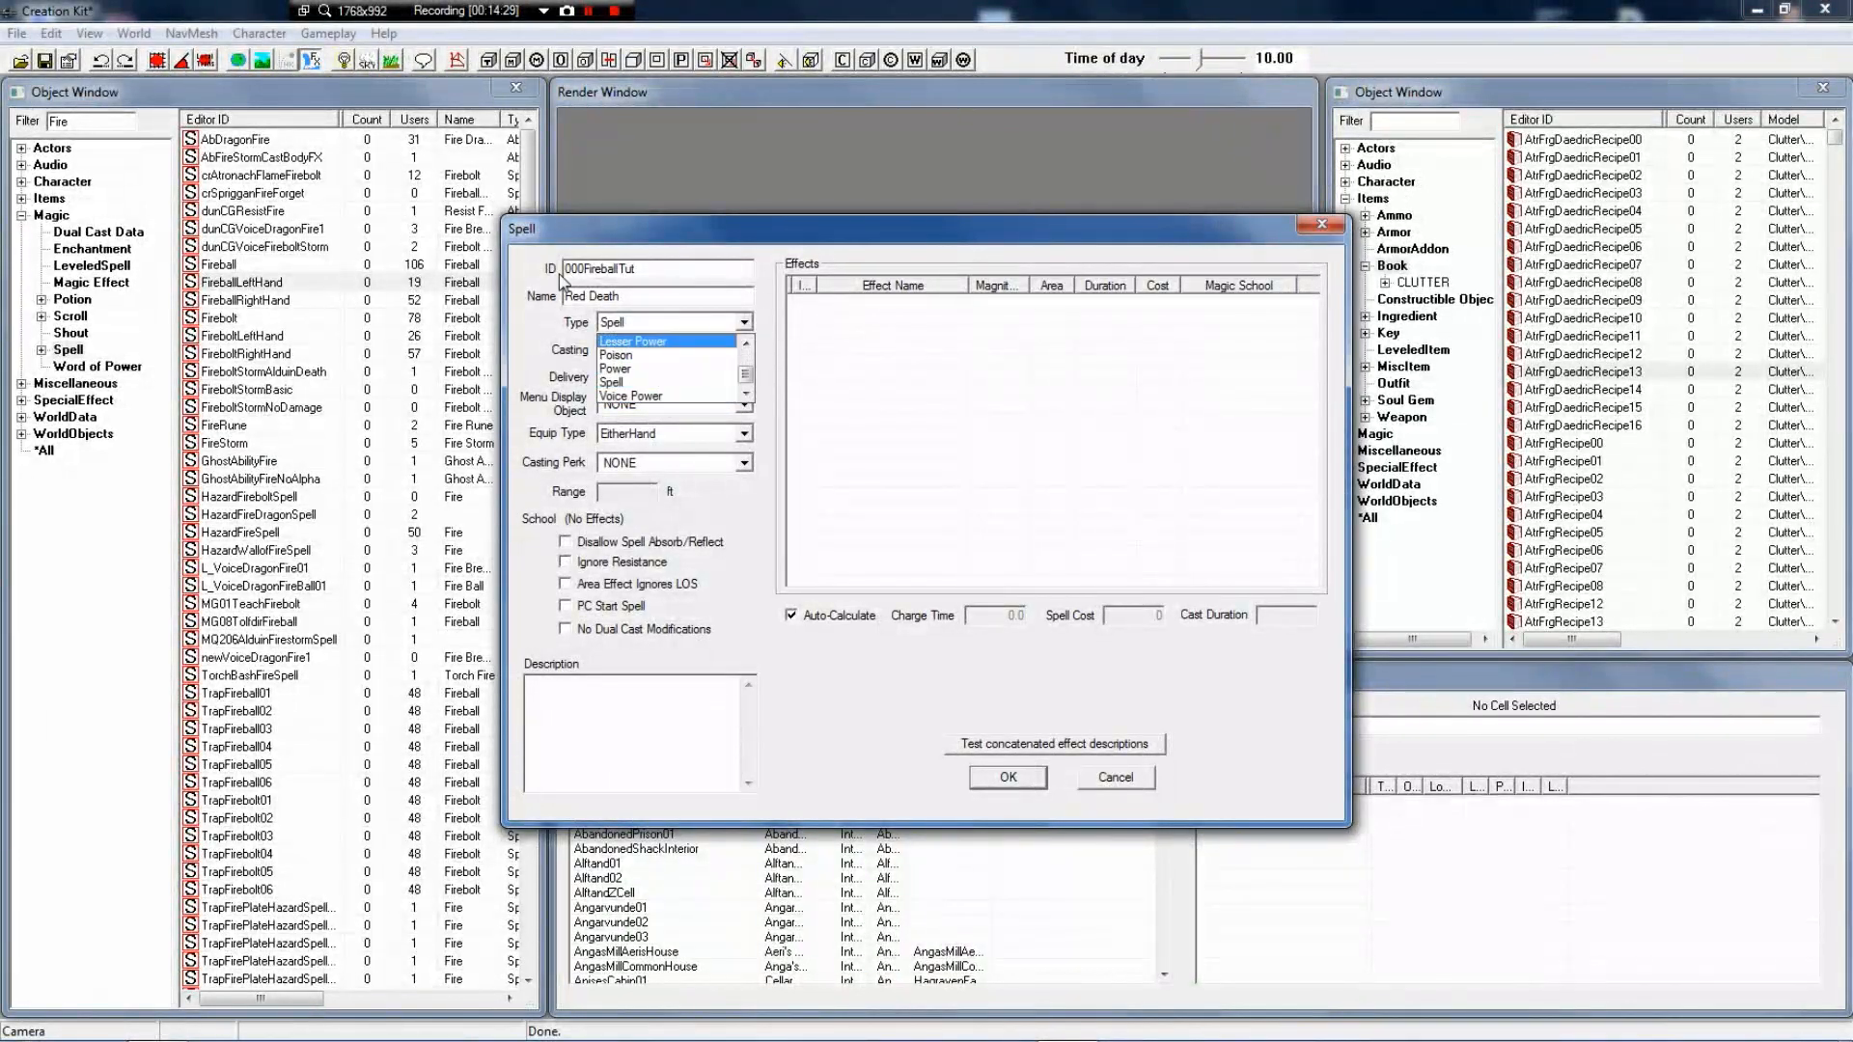
click(637, 382)
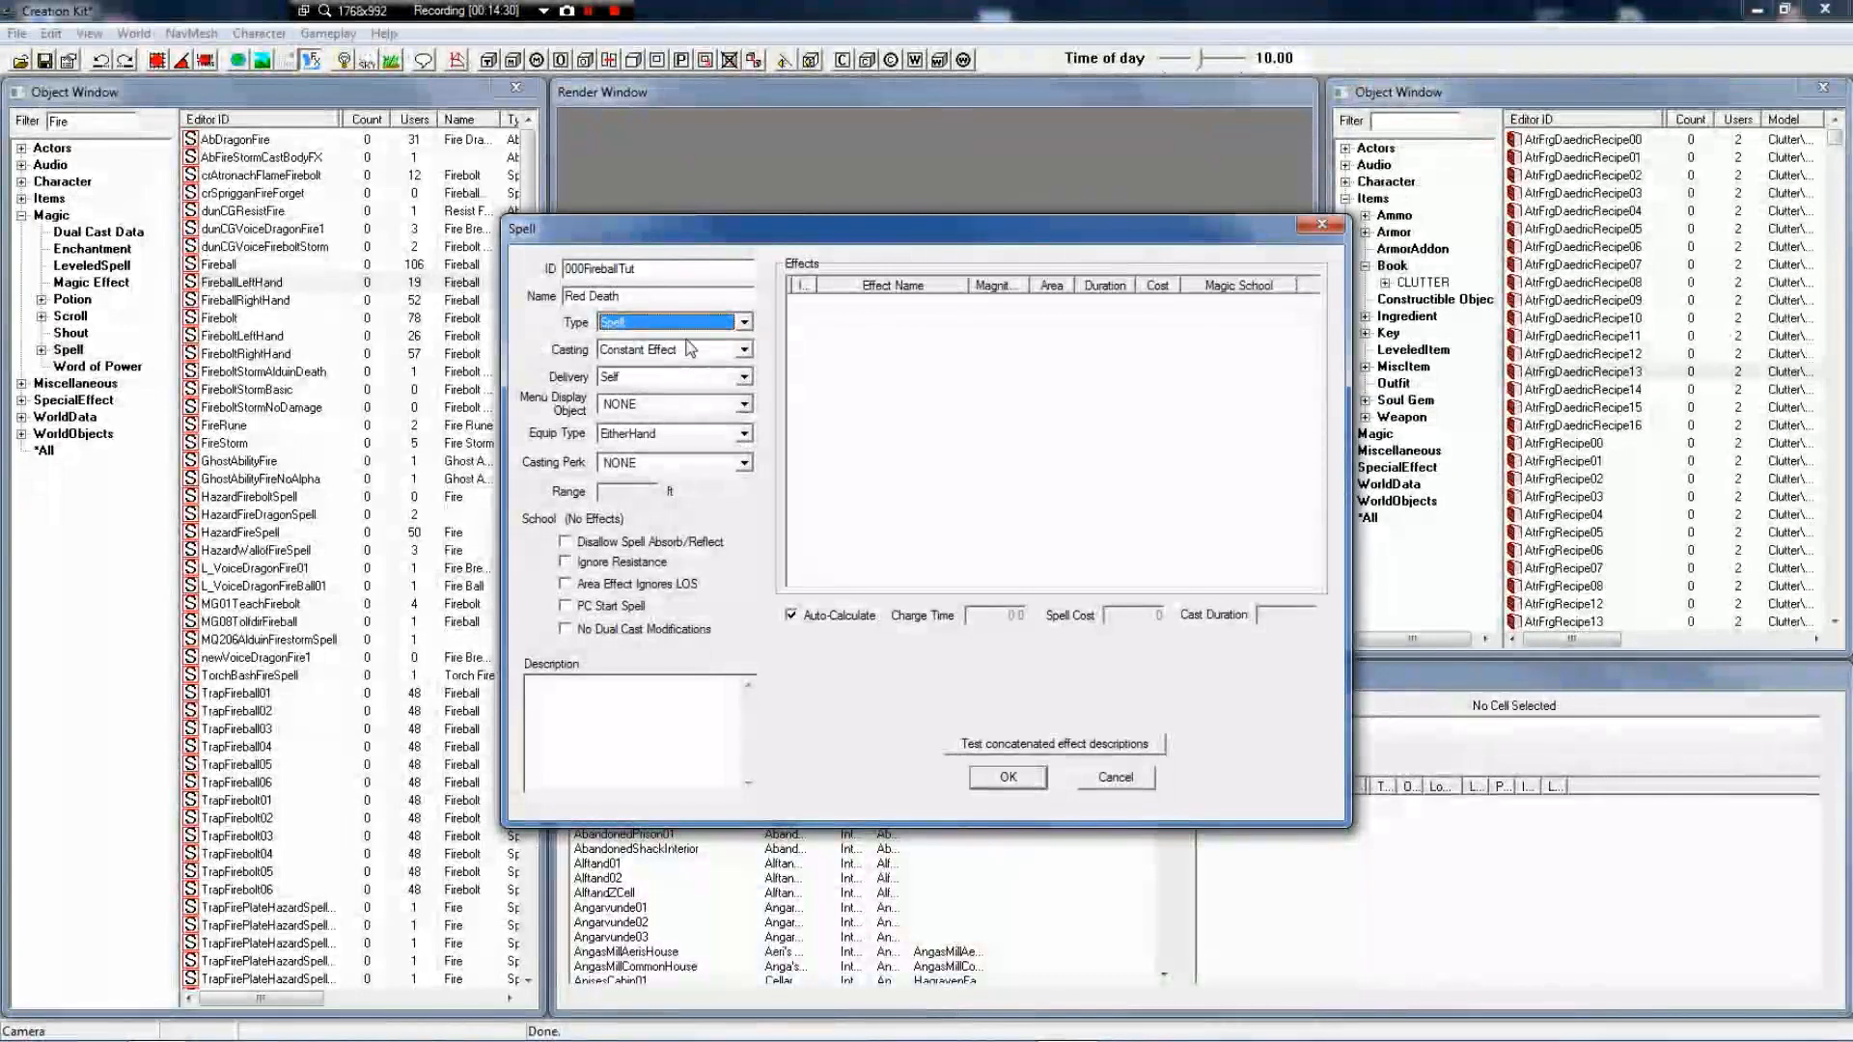
Set the spell's Casting to Fire and Forget and its Delivery to Aimed
click(691, 349)
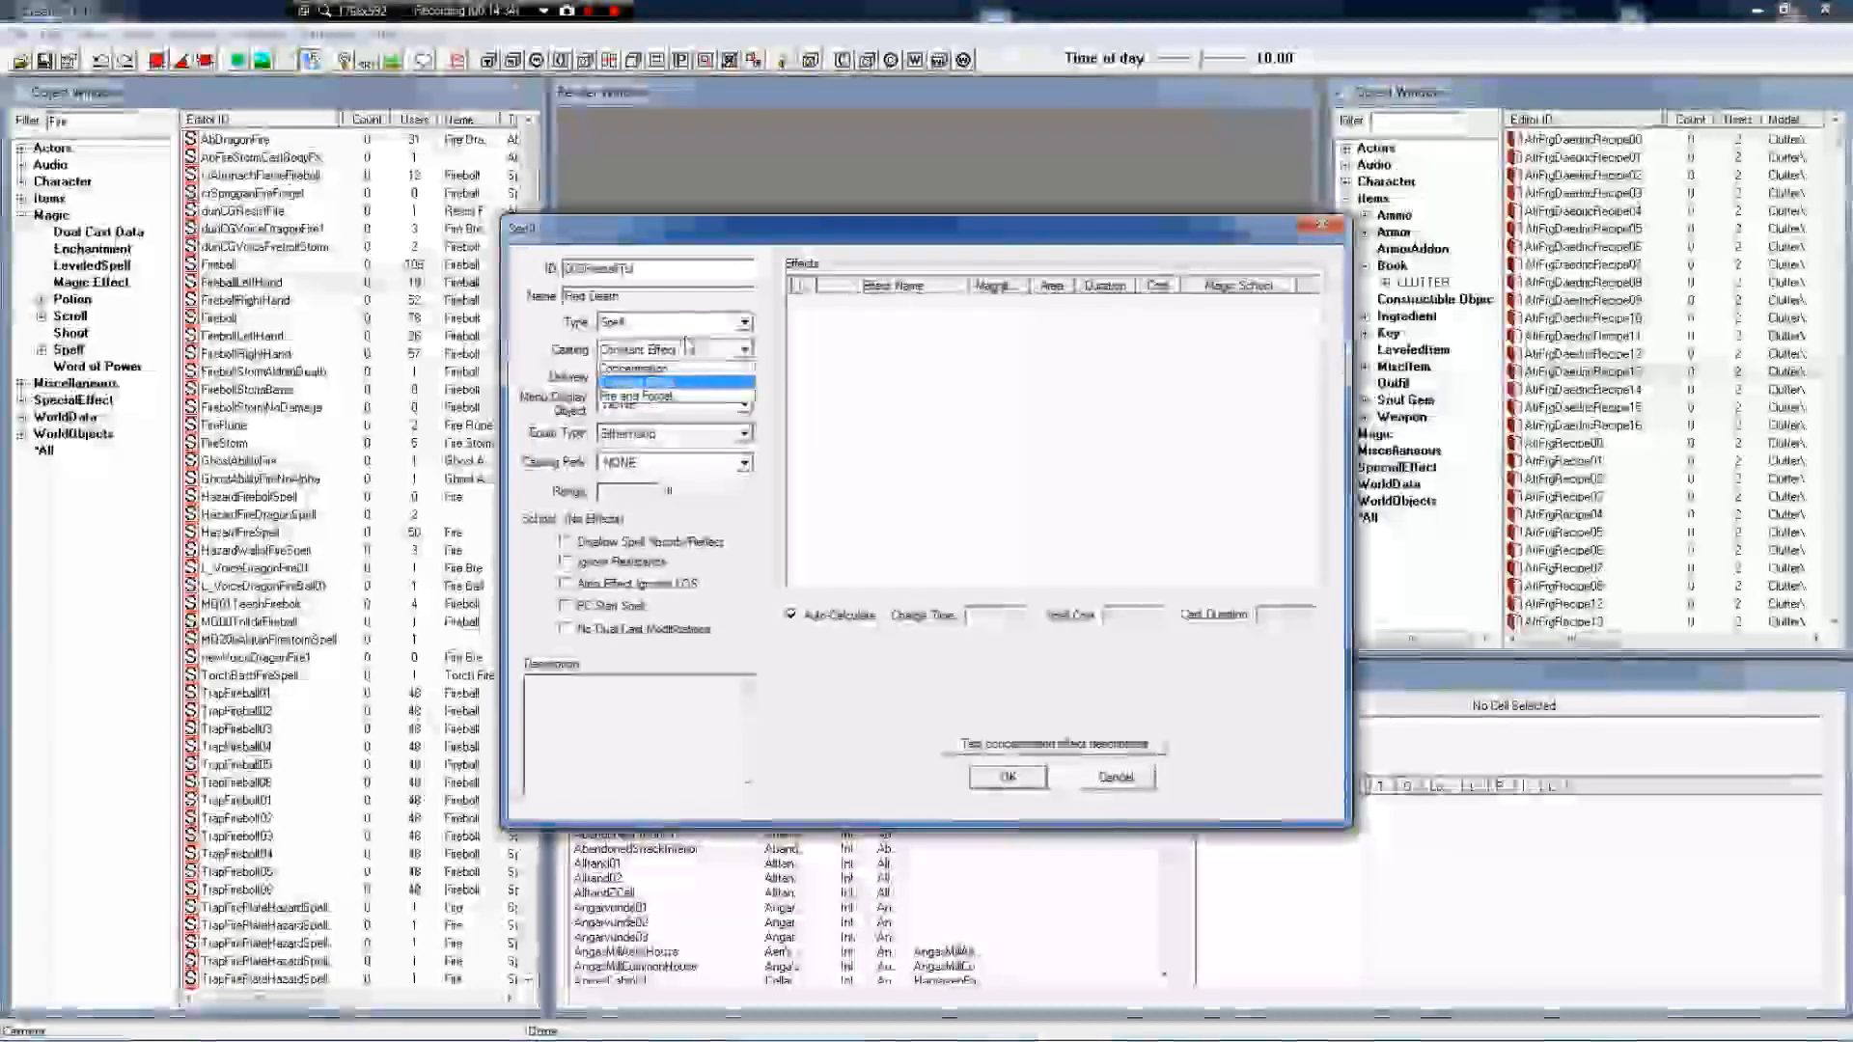
click(645, 396)
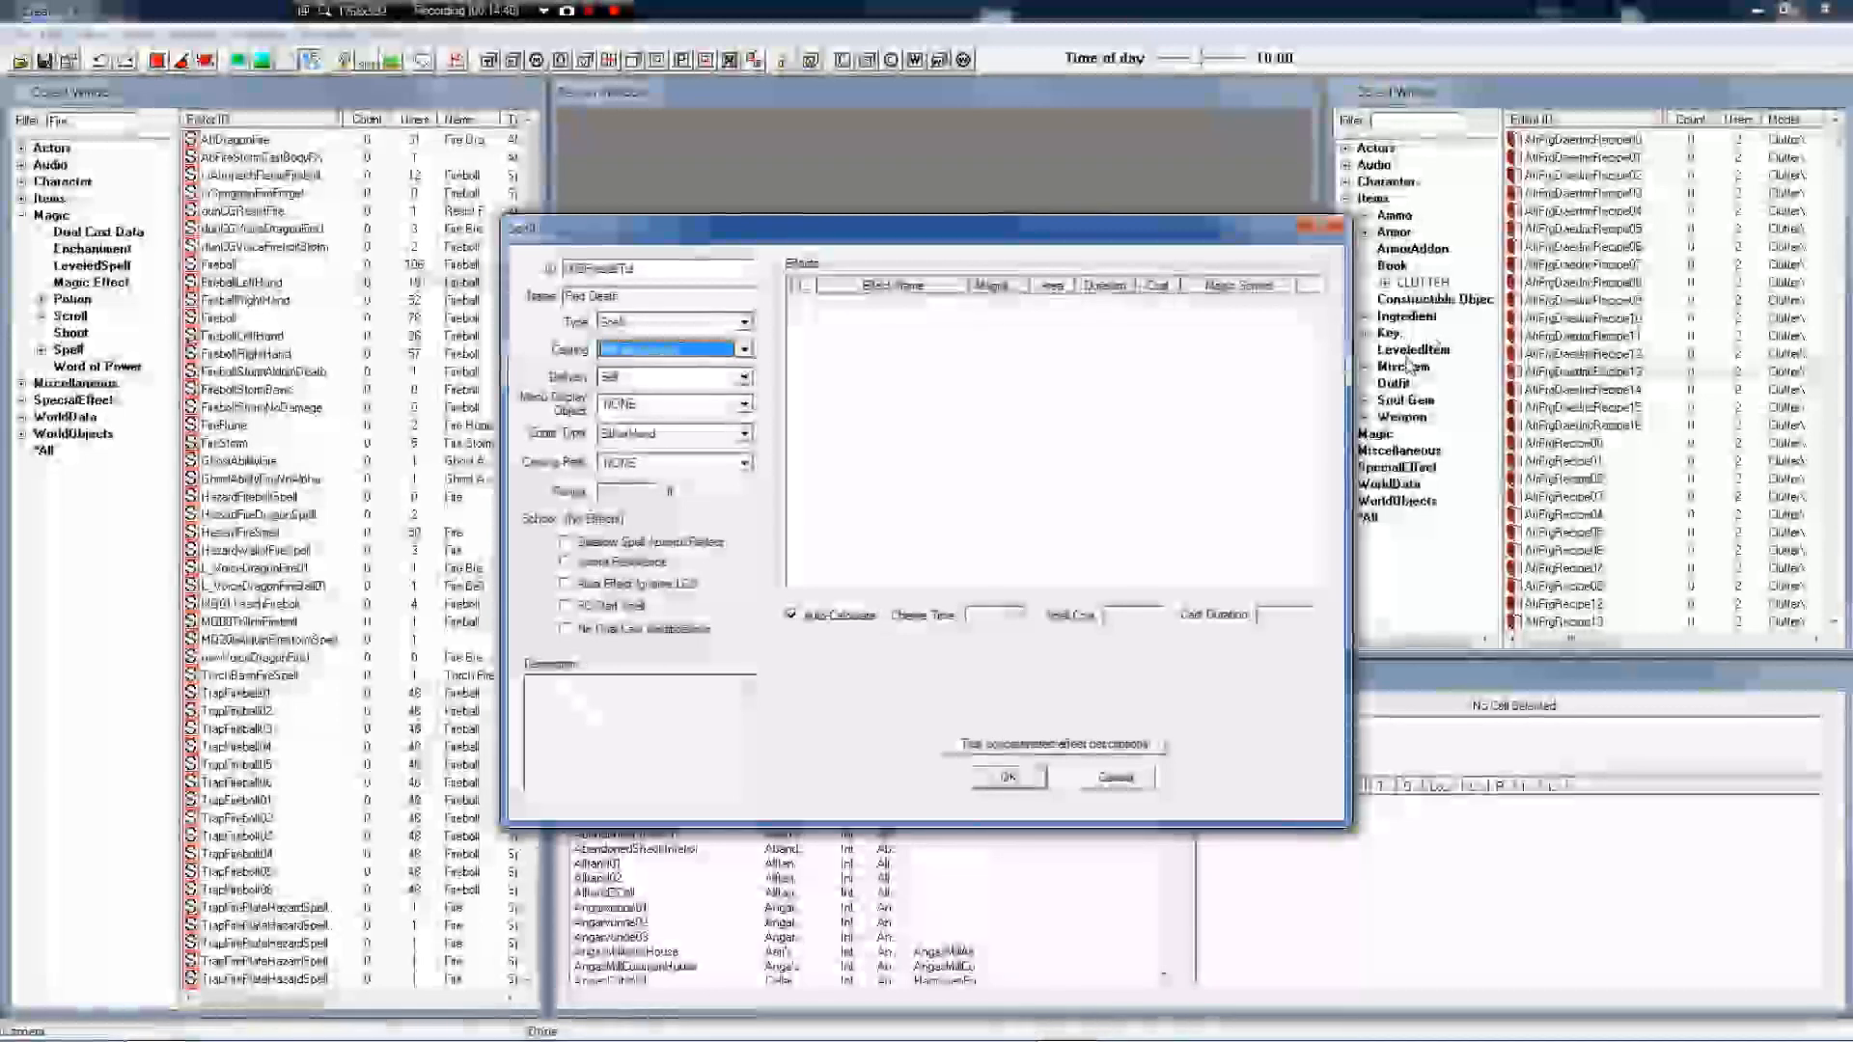
click(642, 377)
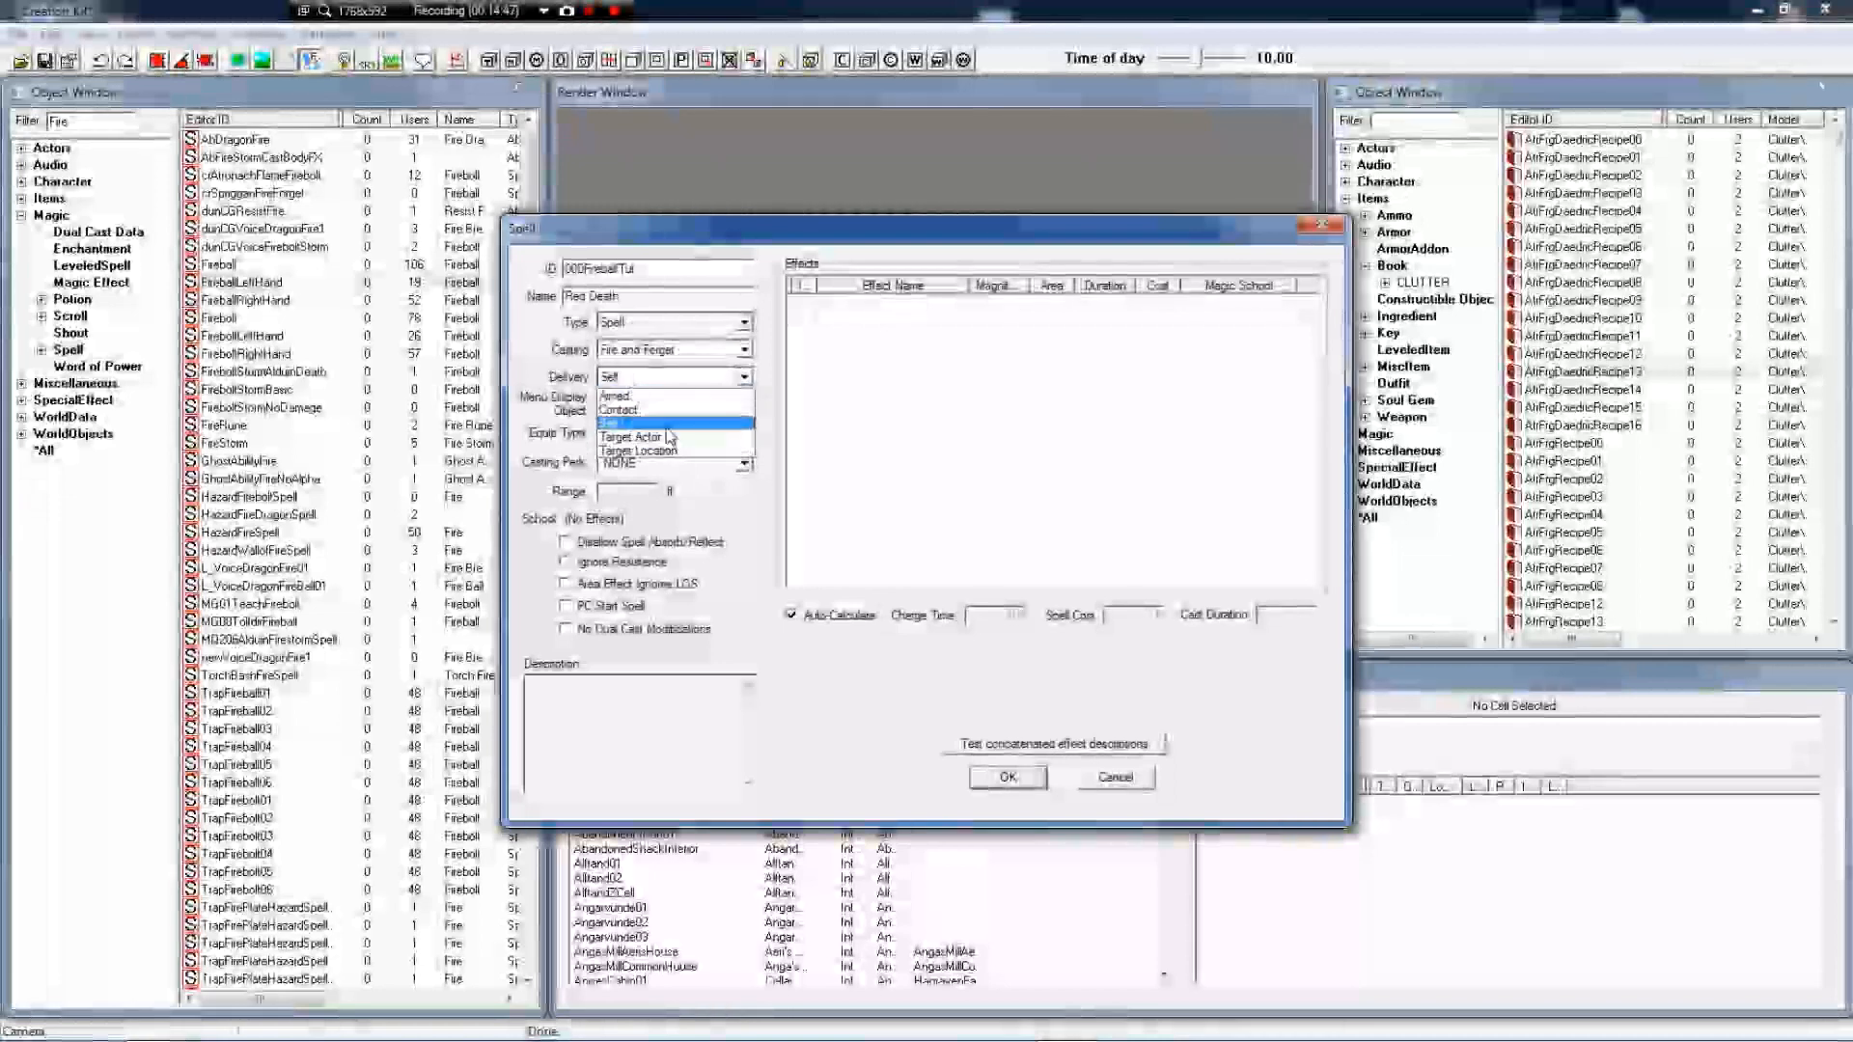
click(664, 397)
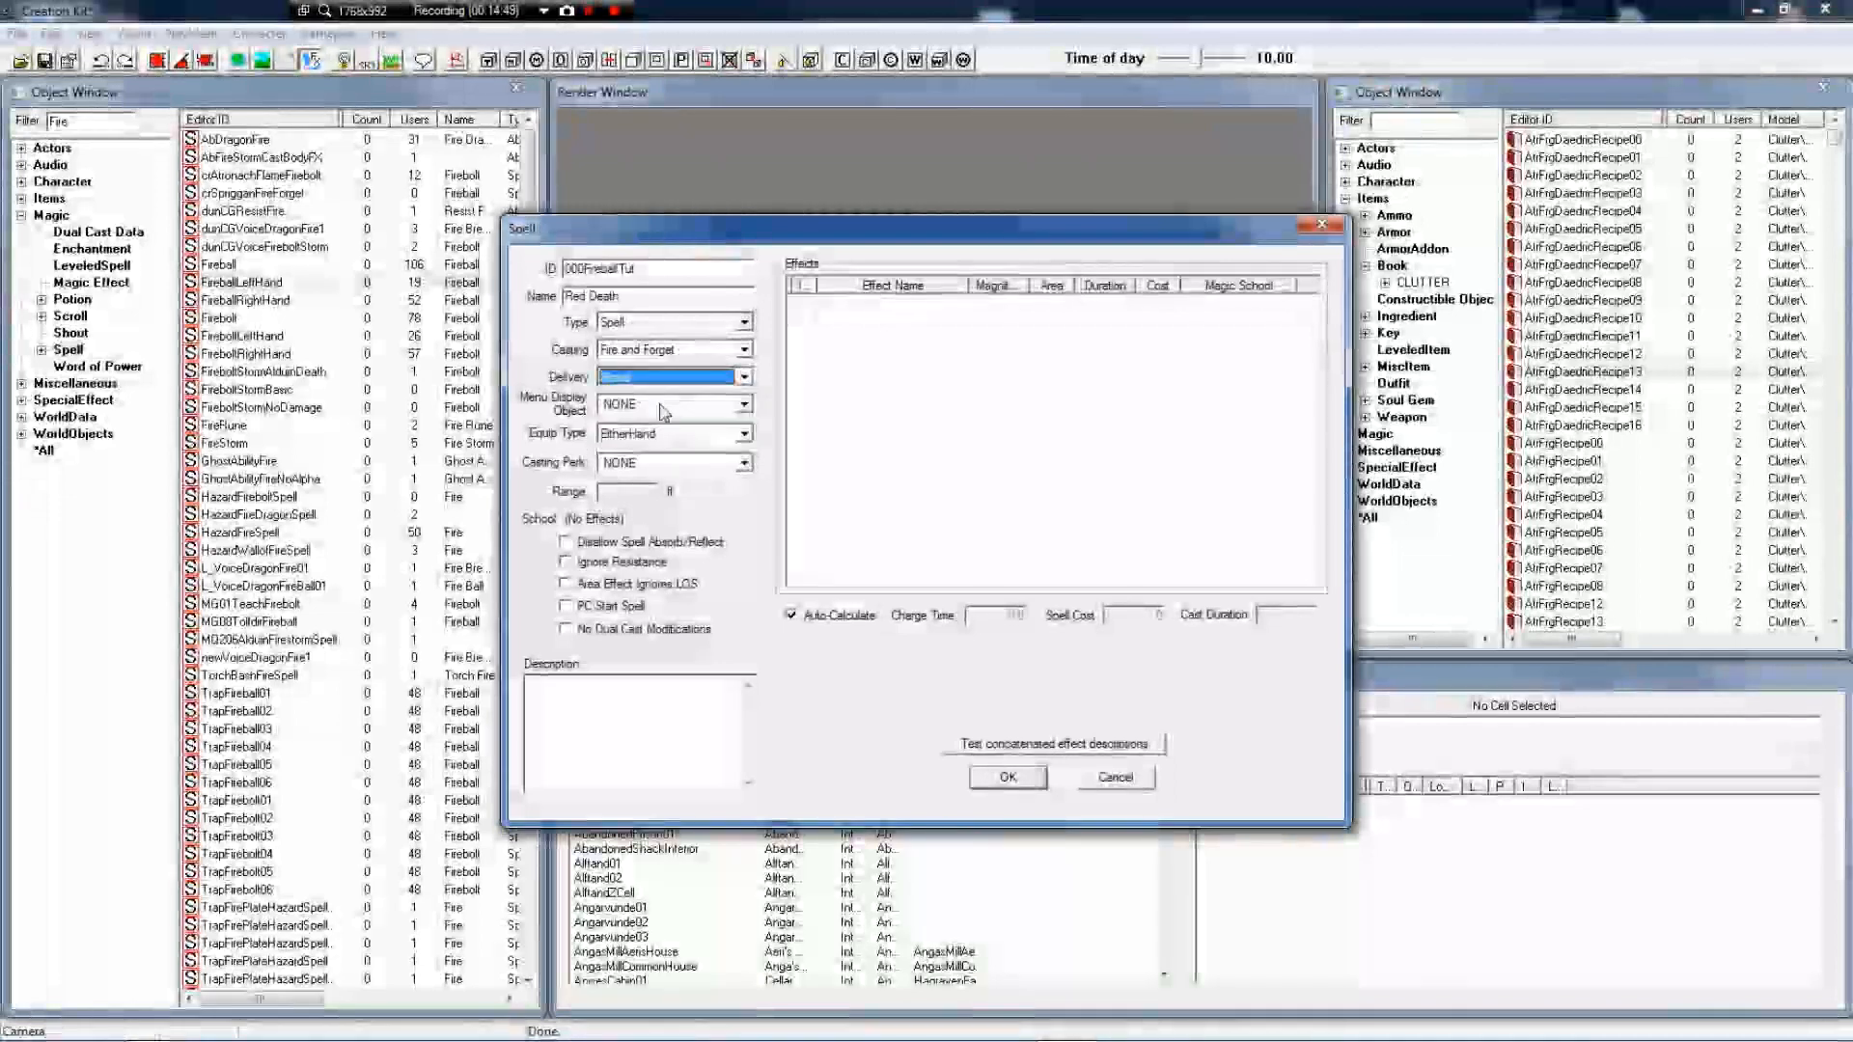
Choose one of the MAGINV entries as the spell's Menu Display Object
click(659, 403)
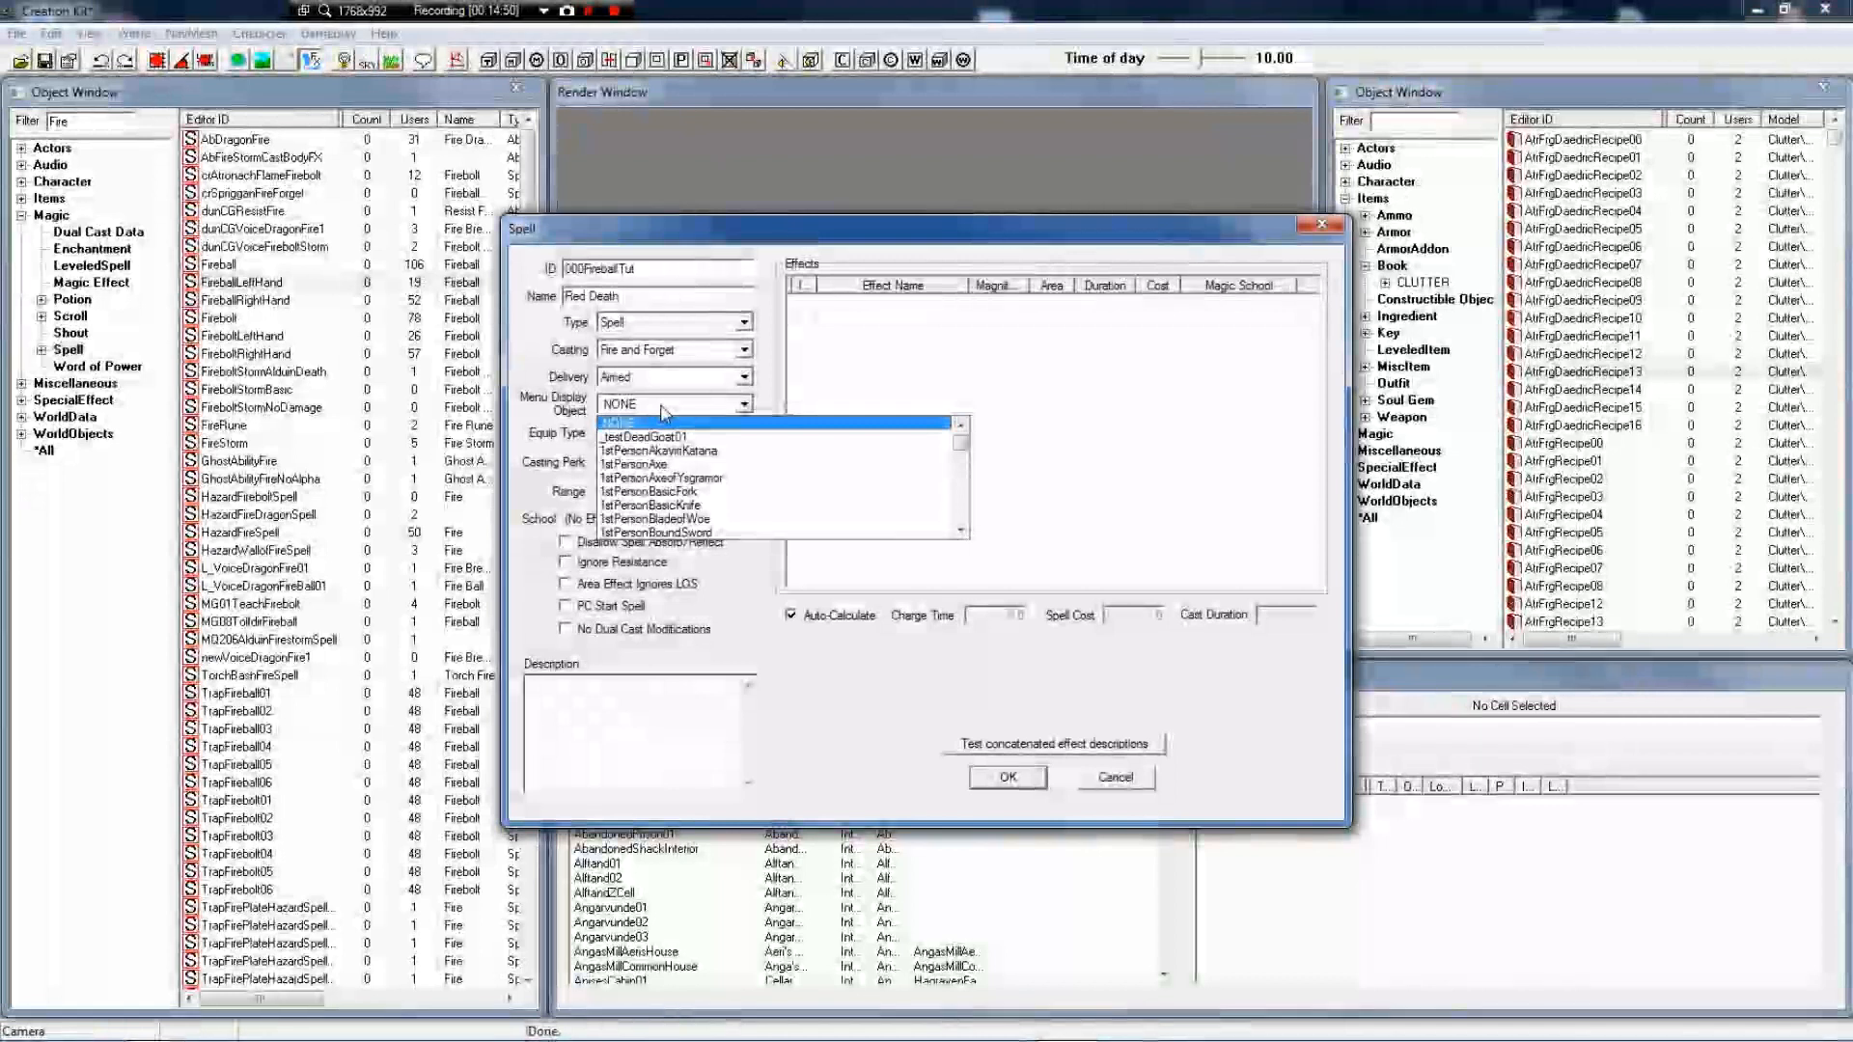
key(m)
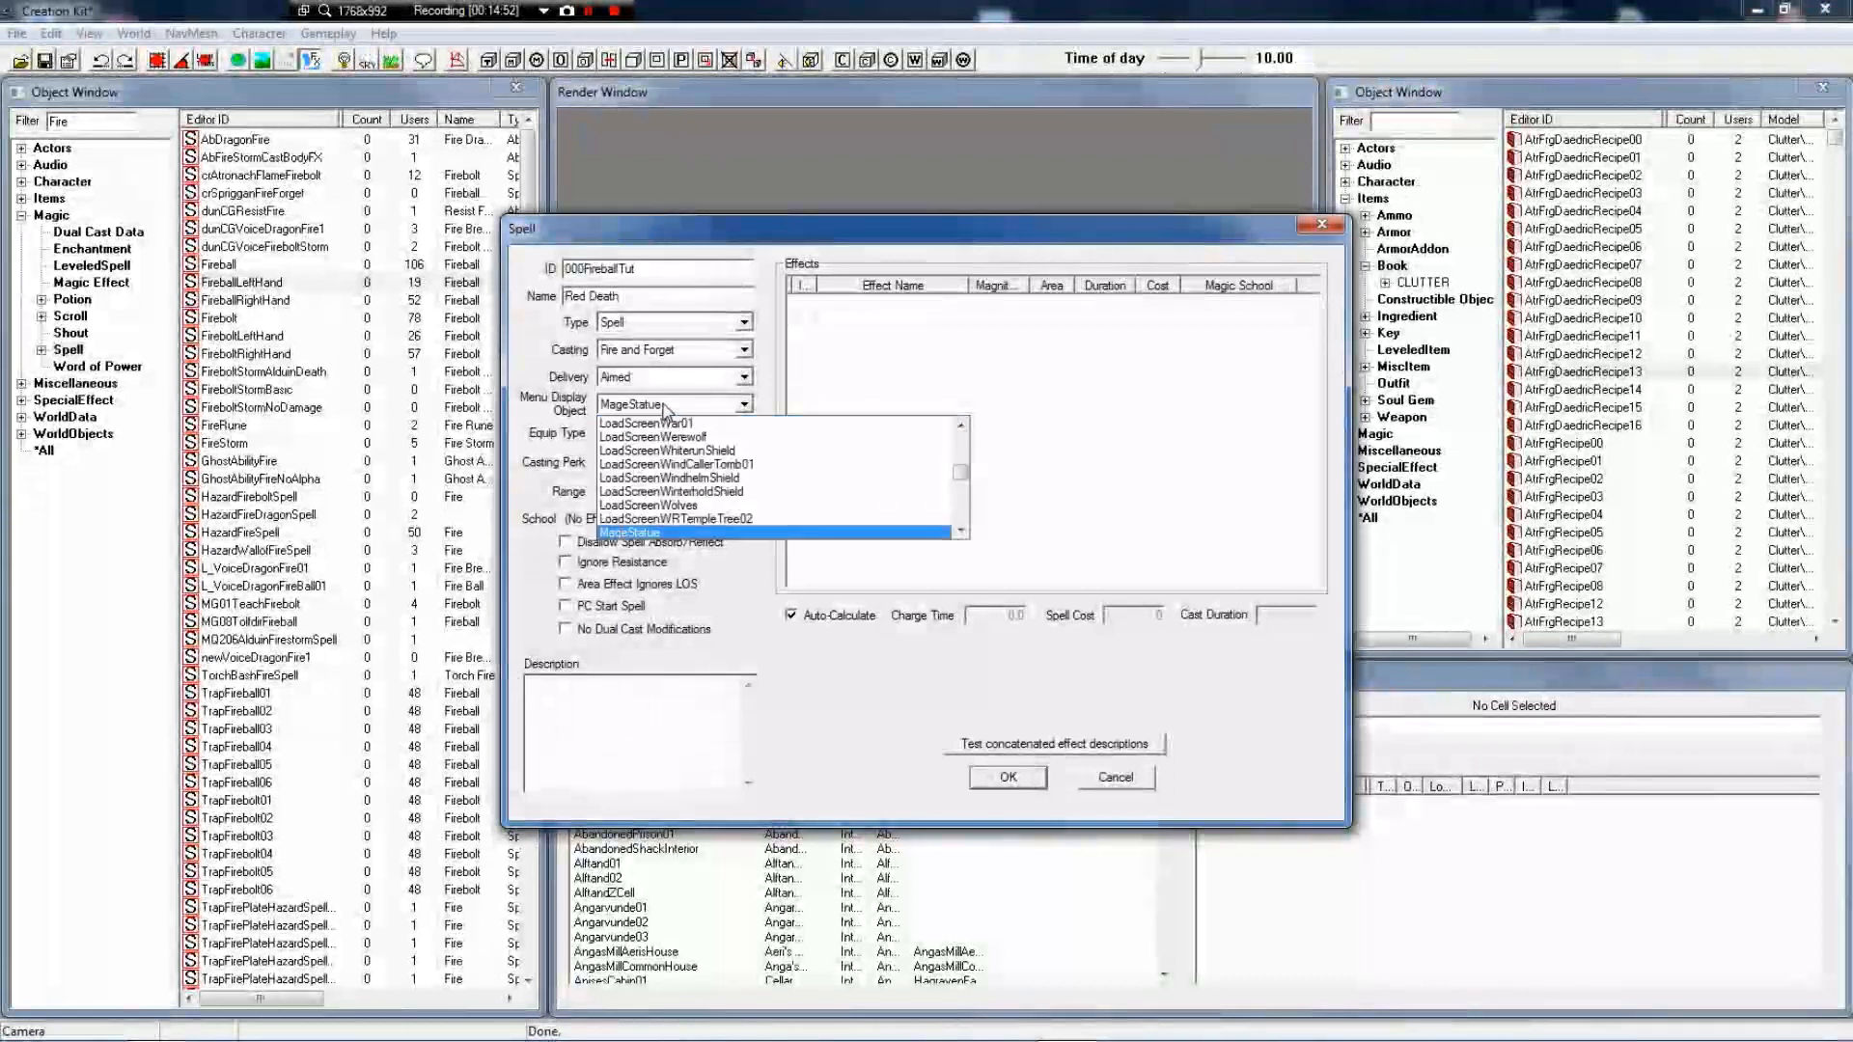
key(Down)
key(Down)
key(Down)
key(Down)
key(Down)
key(Down)
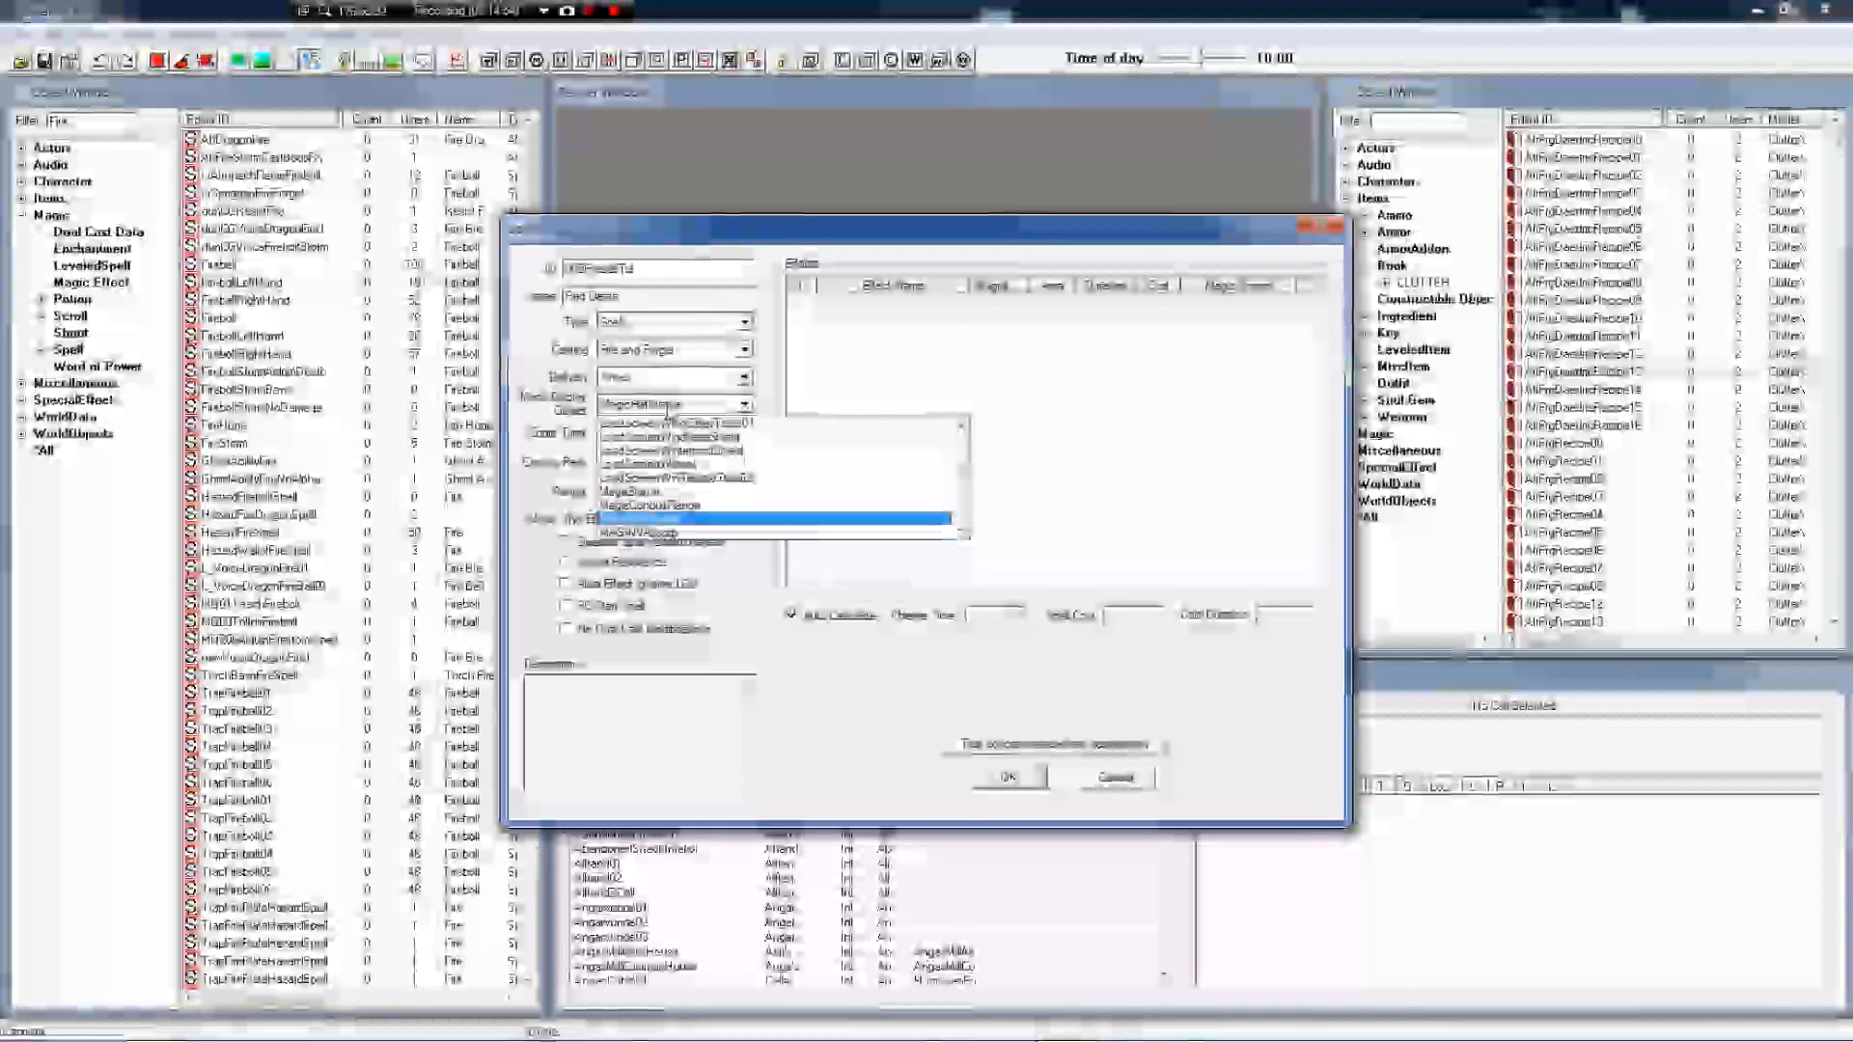
key(Down)
key(Down)
key(Down)
key(Down)
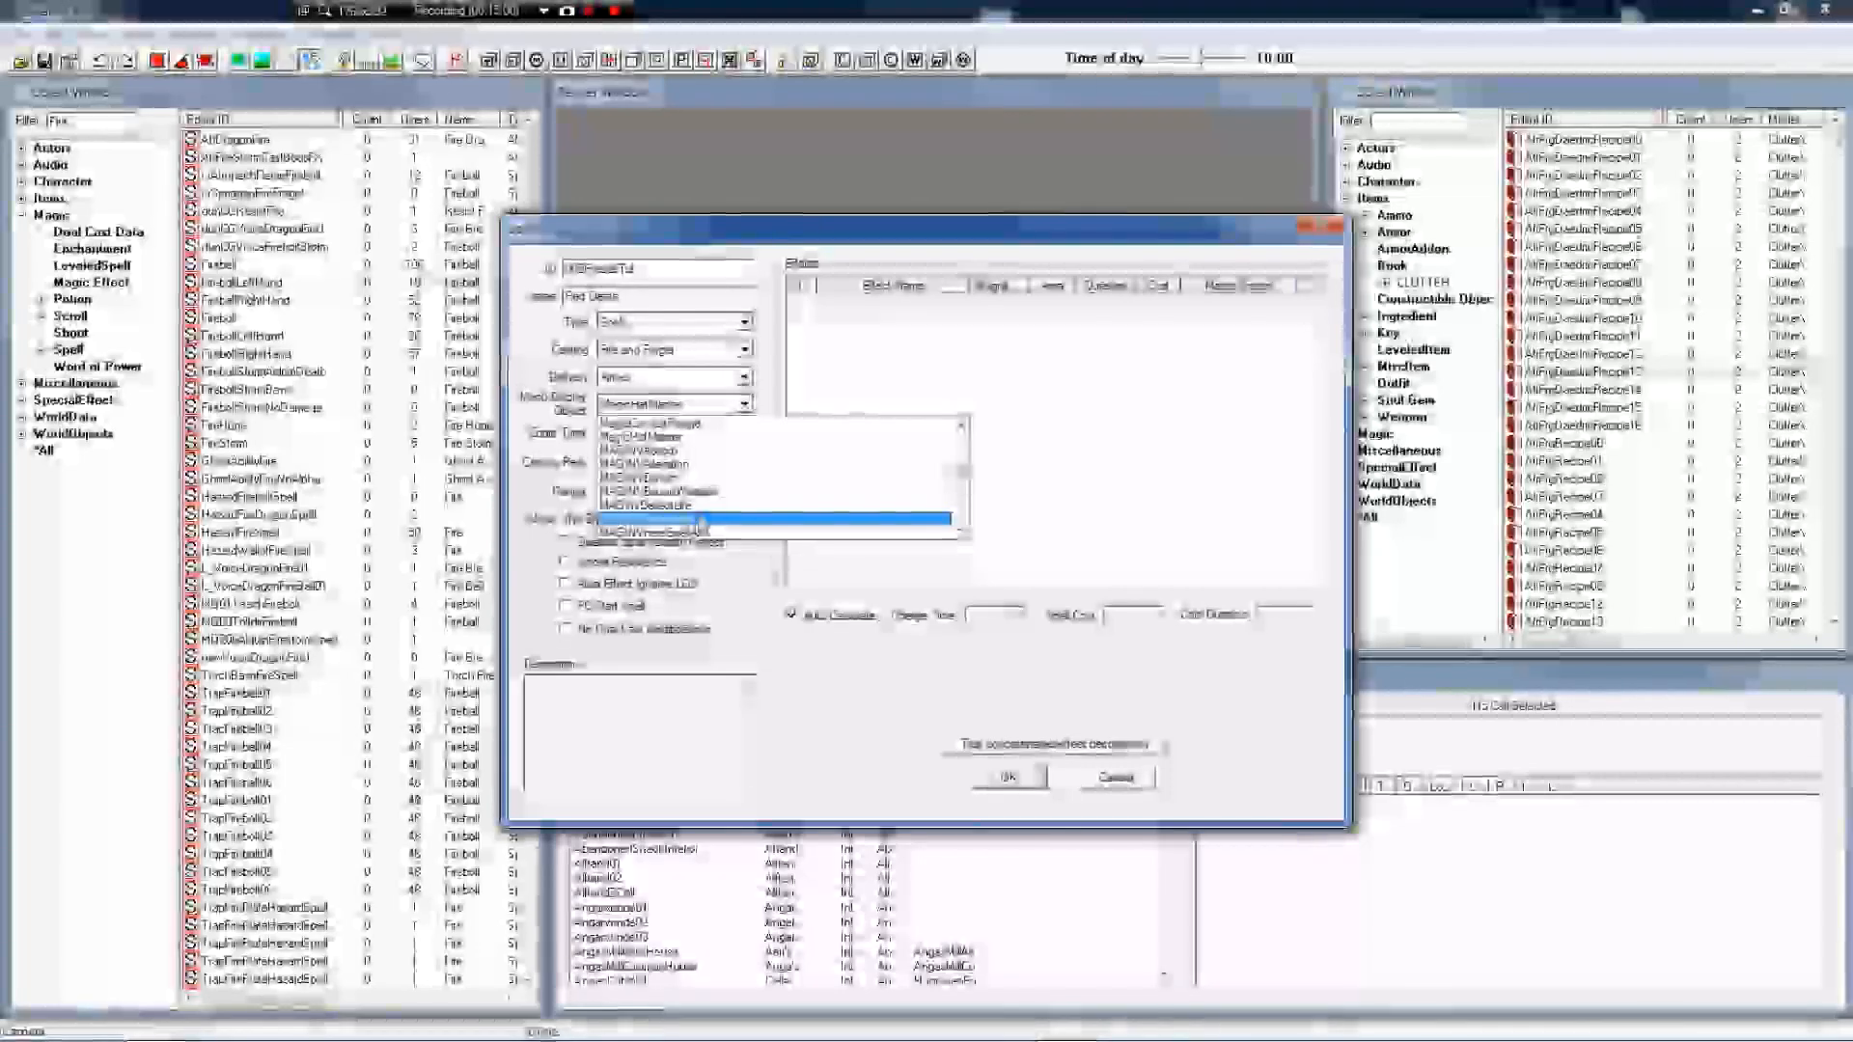
Set the spell's menu display object to MAGINVFireballArt and its equip type to EitherHand, keeping the casting perk at NONE
click(699, 519)
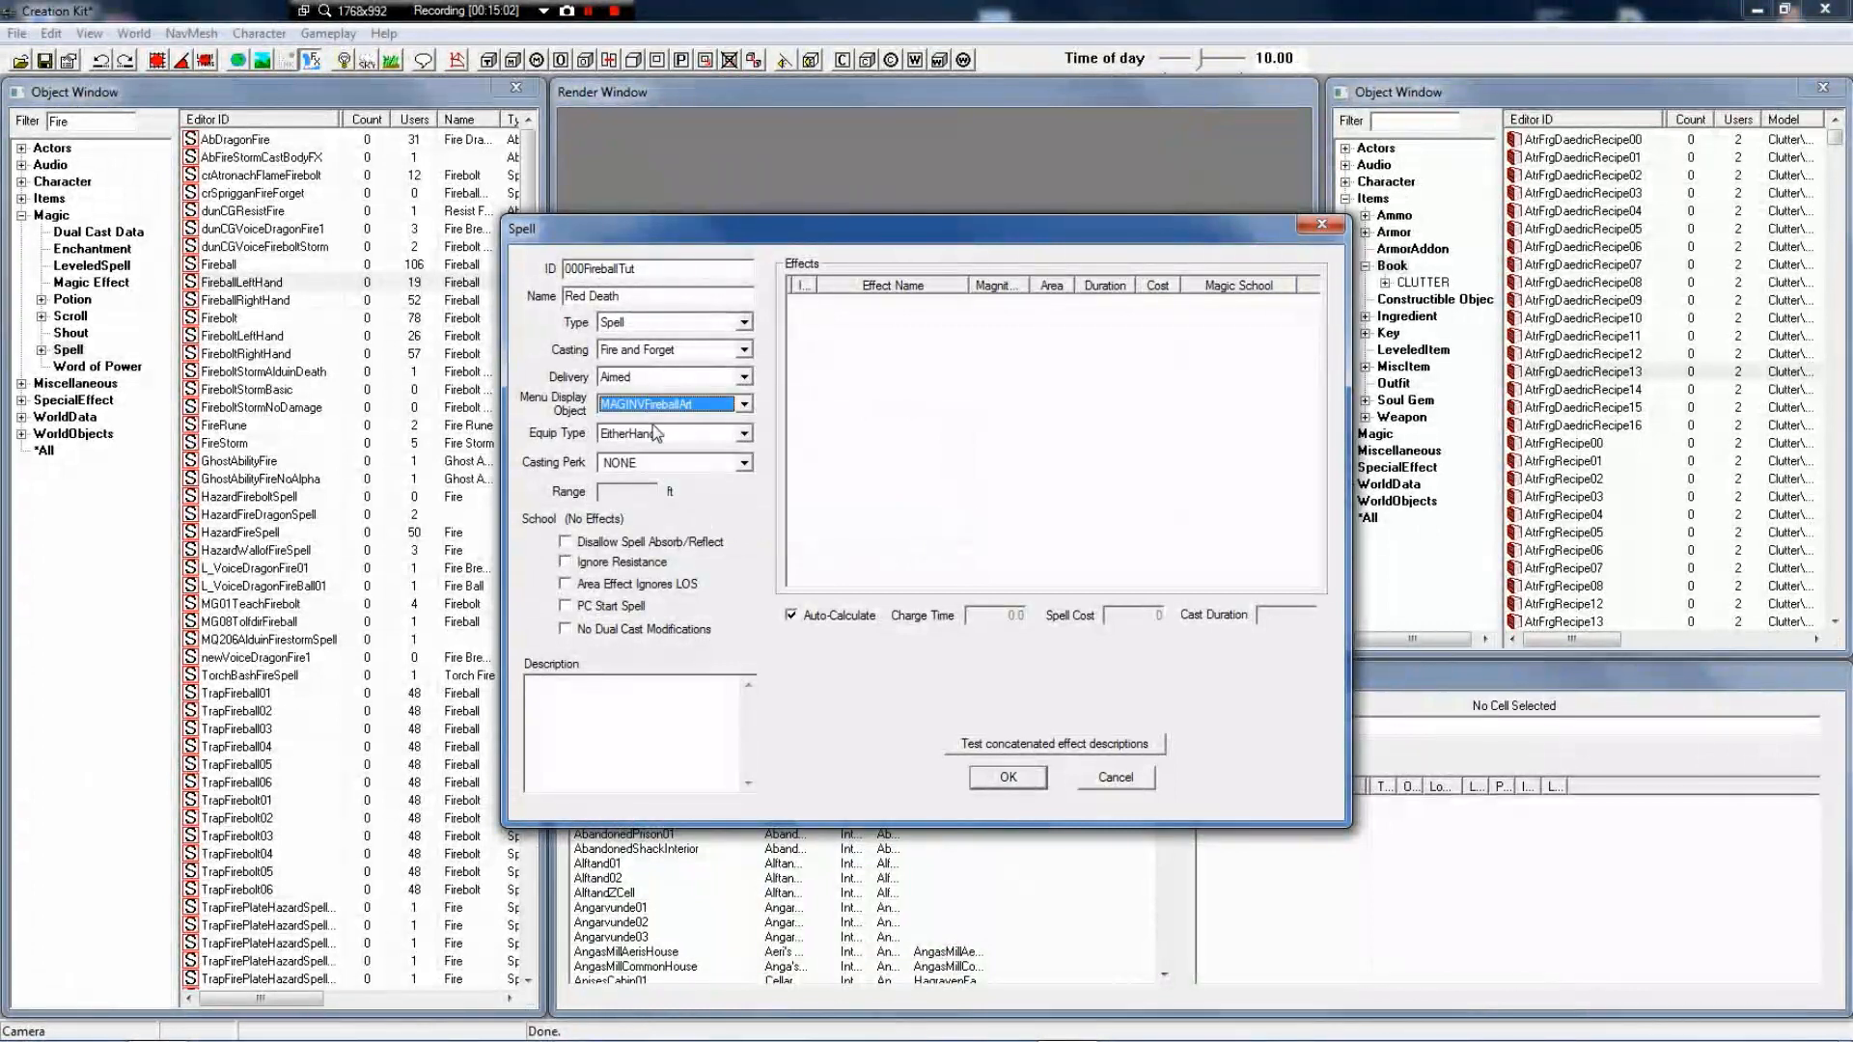
click(656, 433)
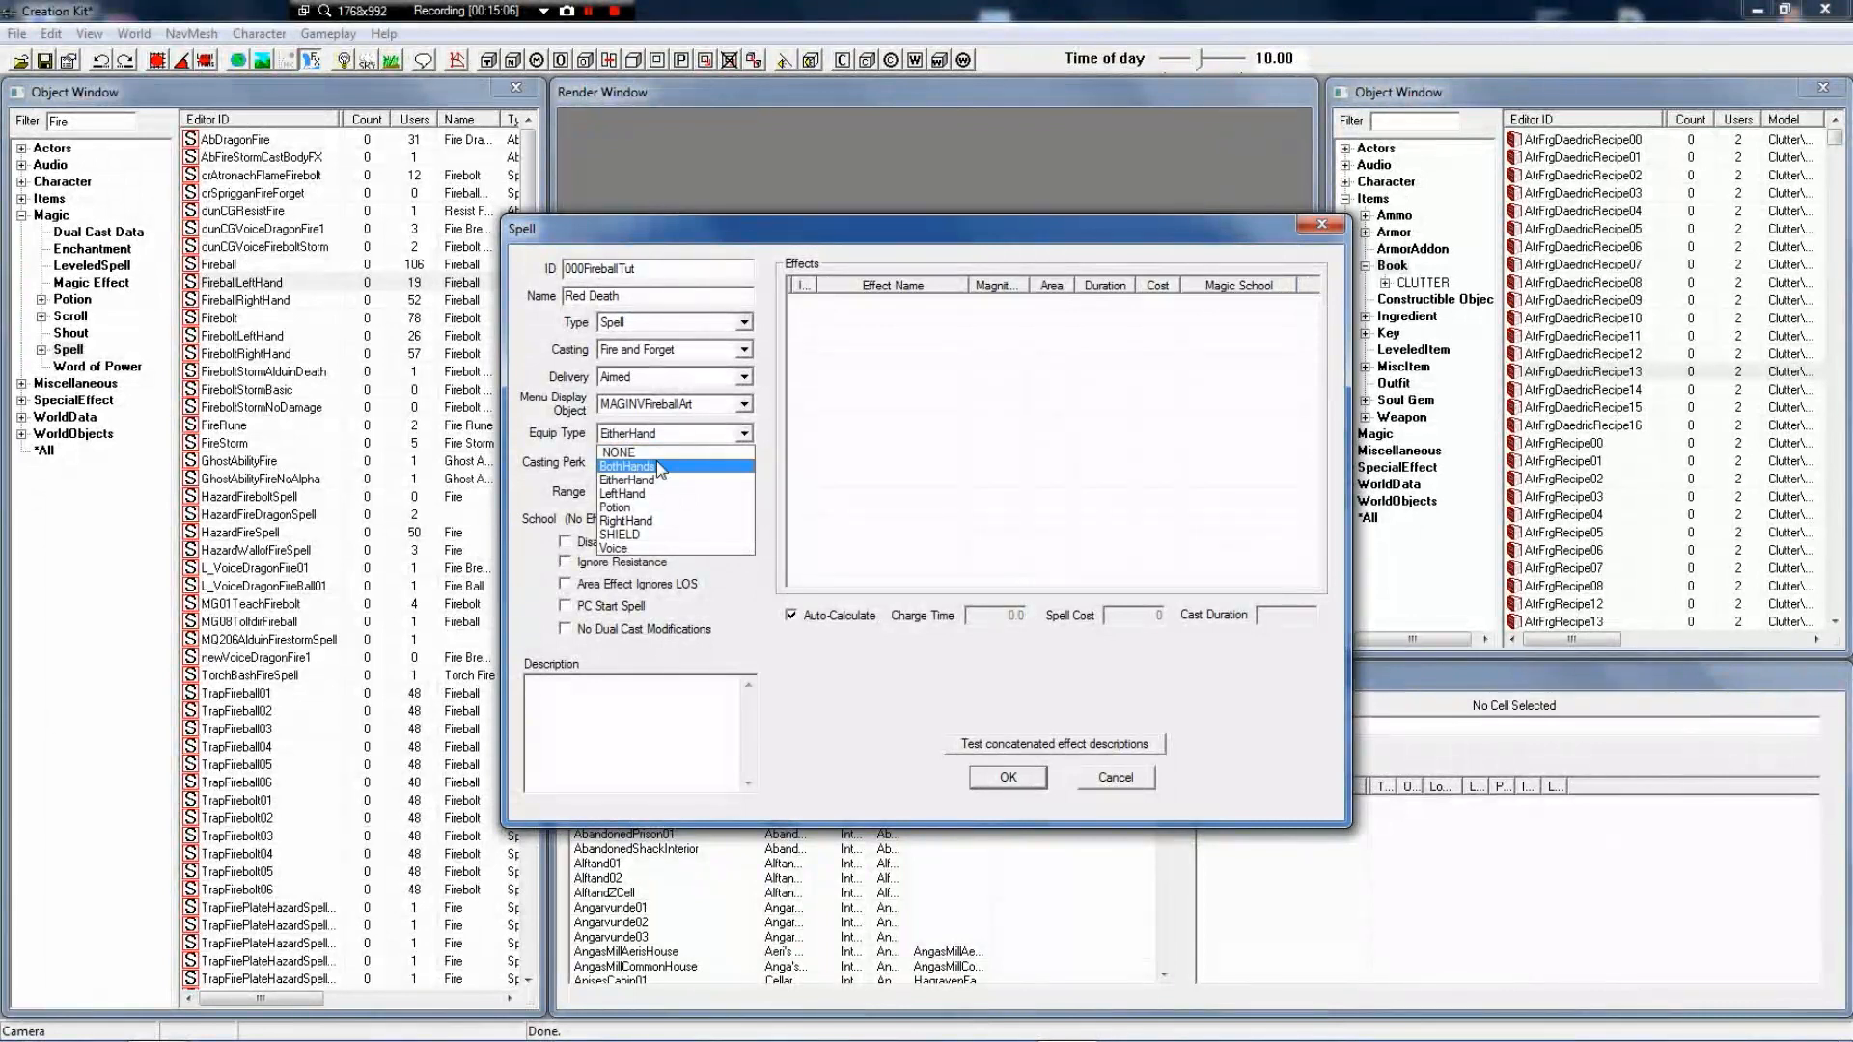
click(666, 478)
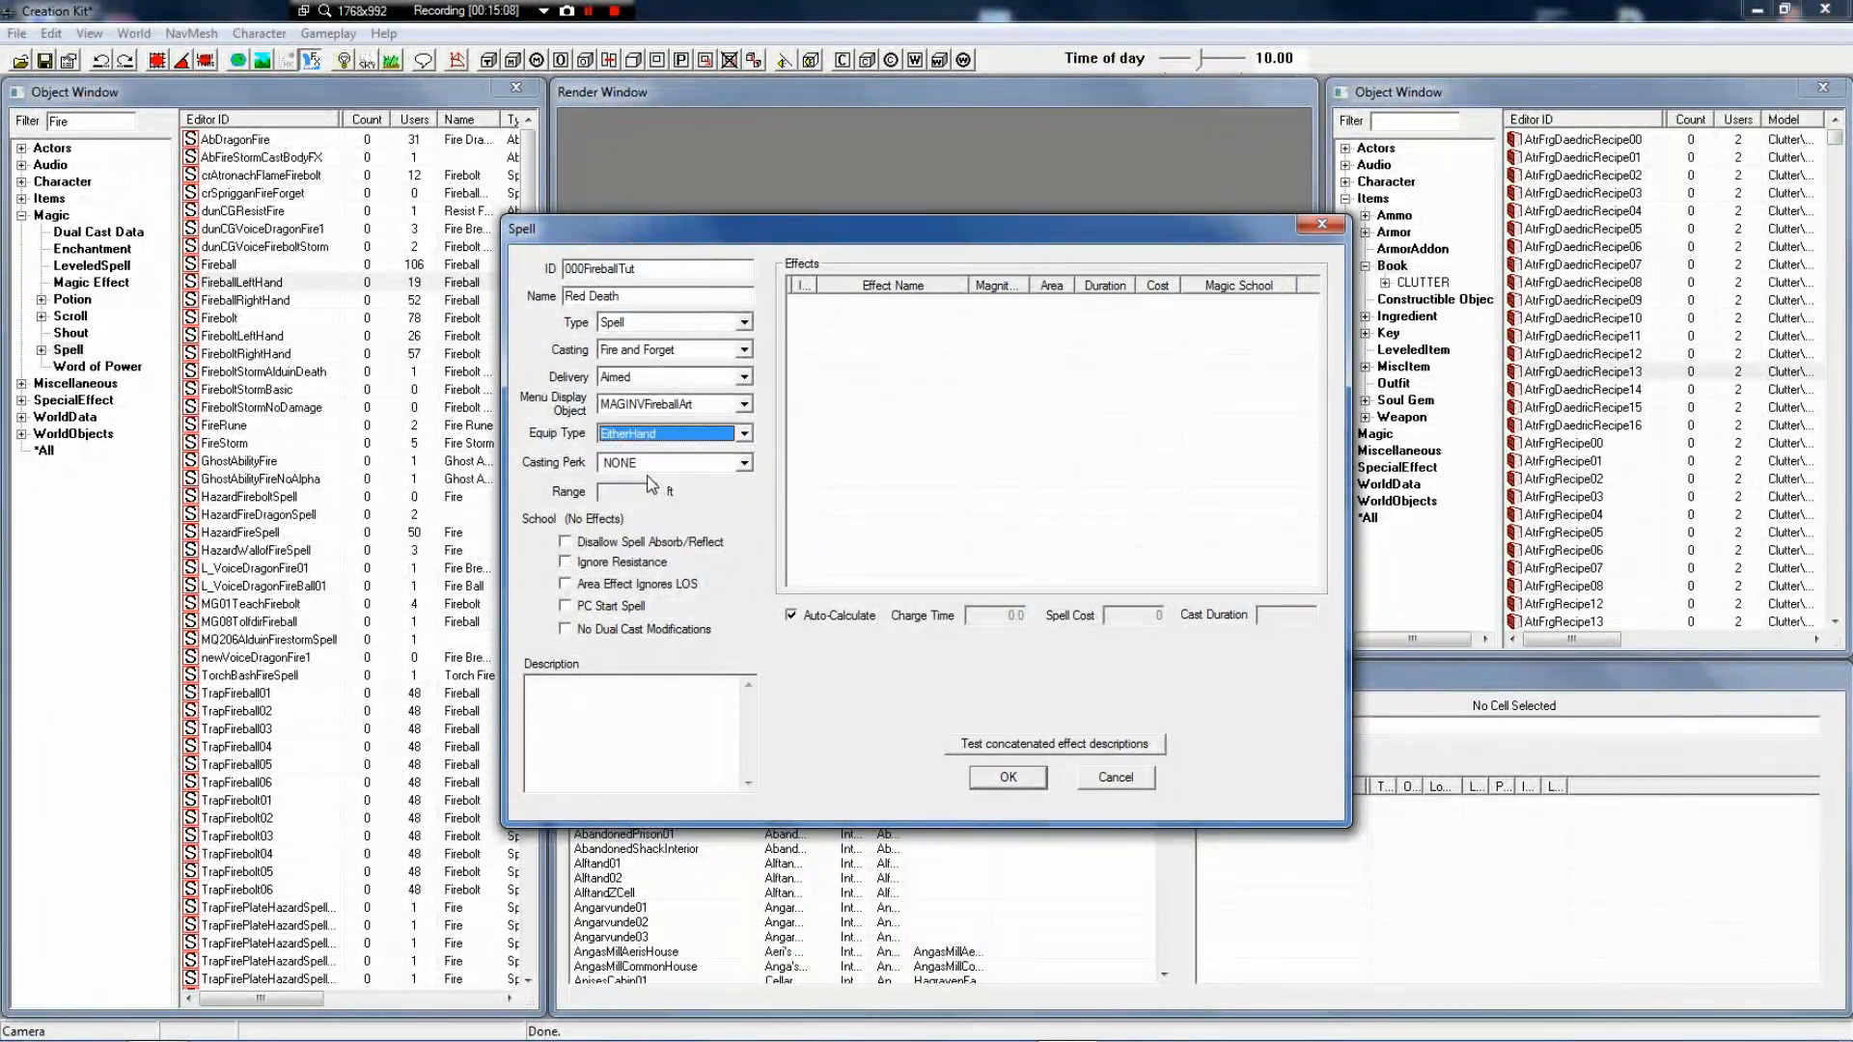
click(650, 468)
click(650, 468)
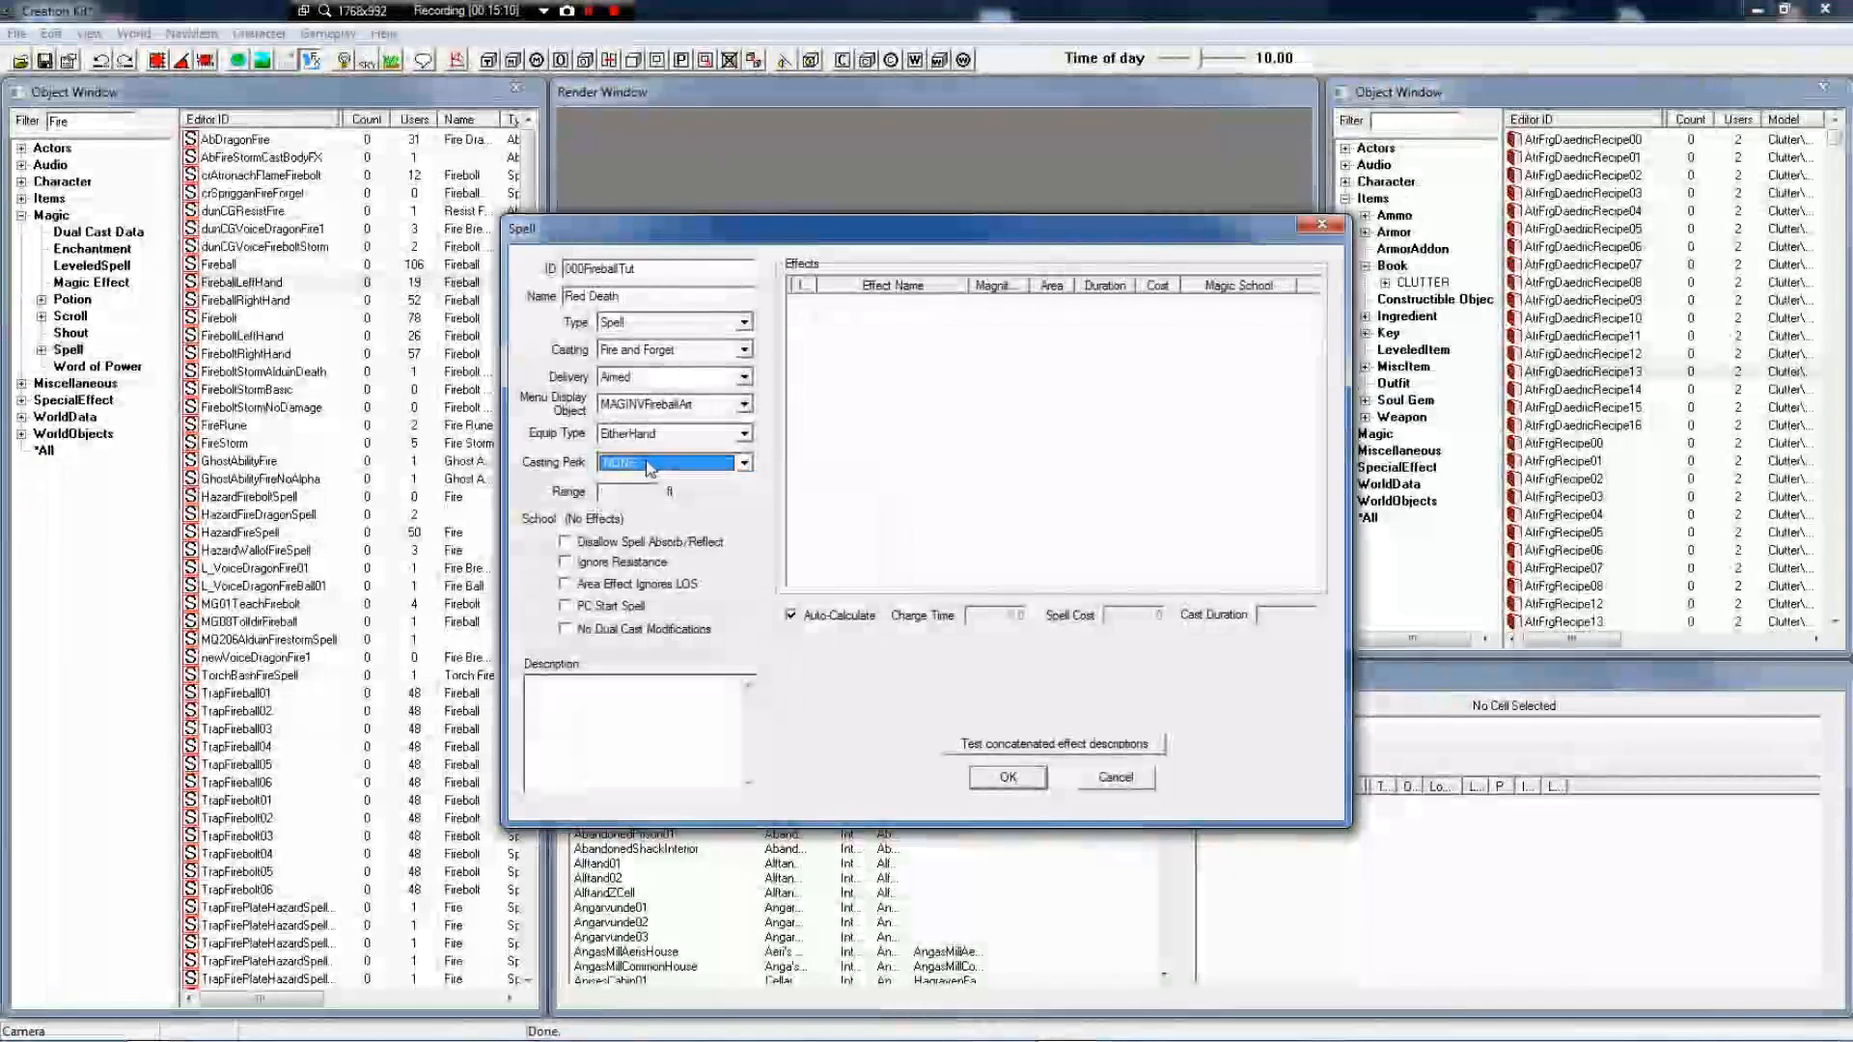
Enable PC Start Spell and turn off Auto-Calculate for the spell
click(600, 613)
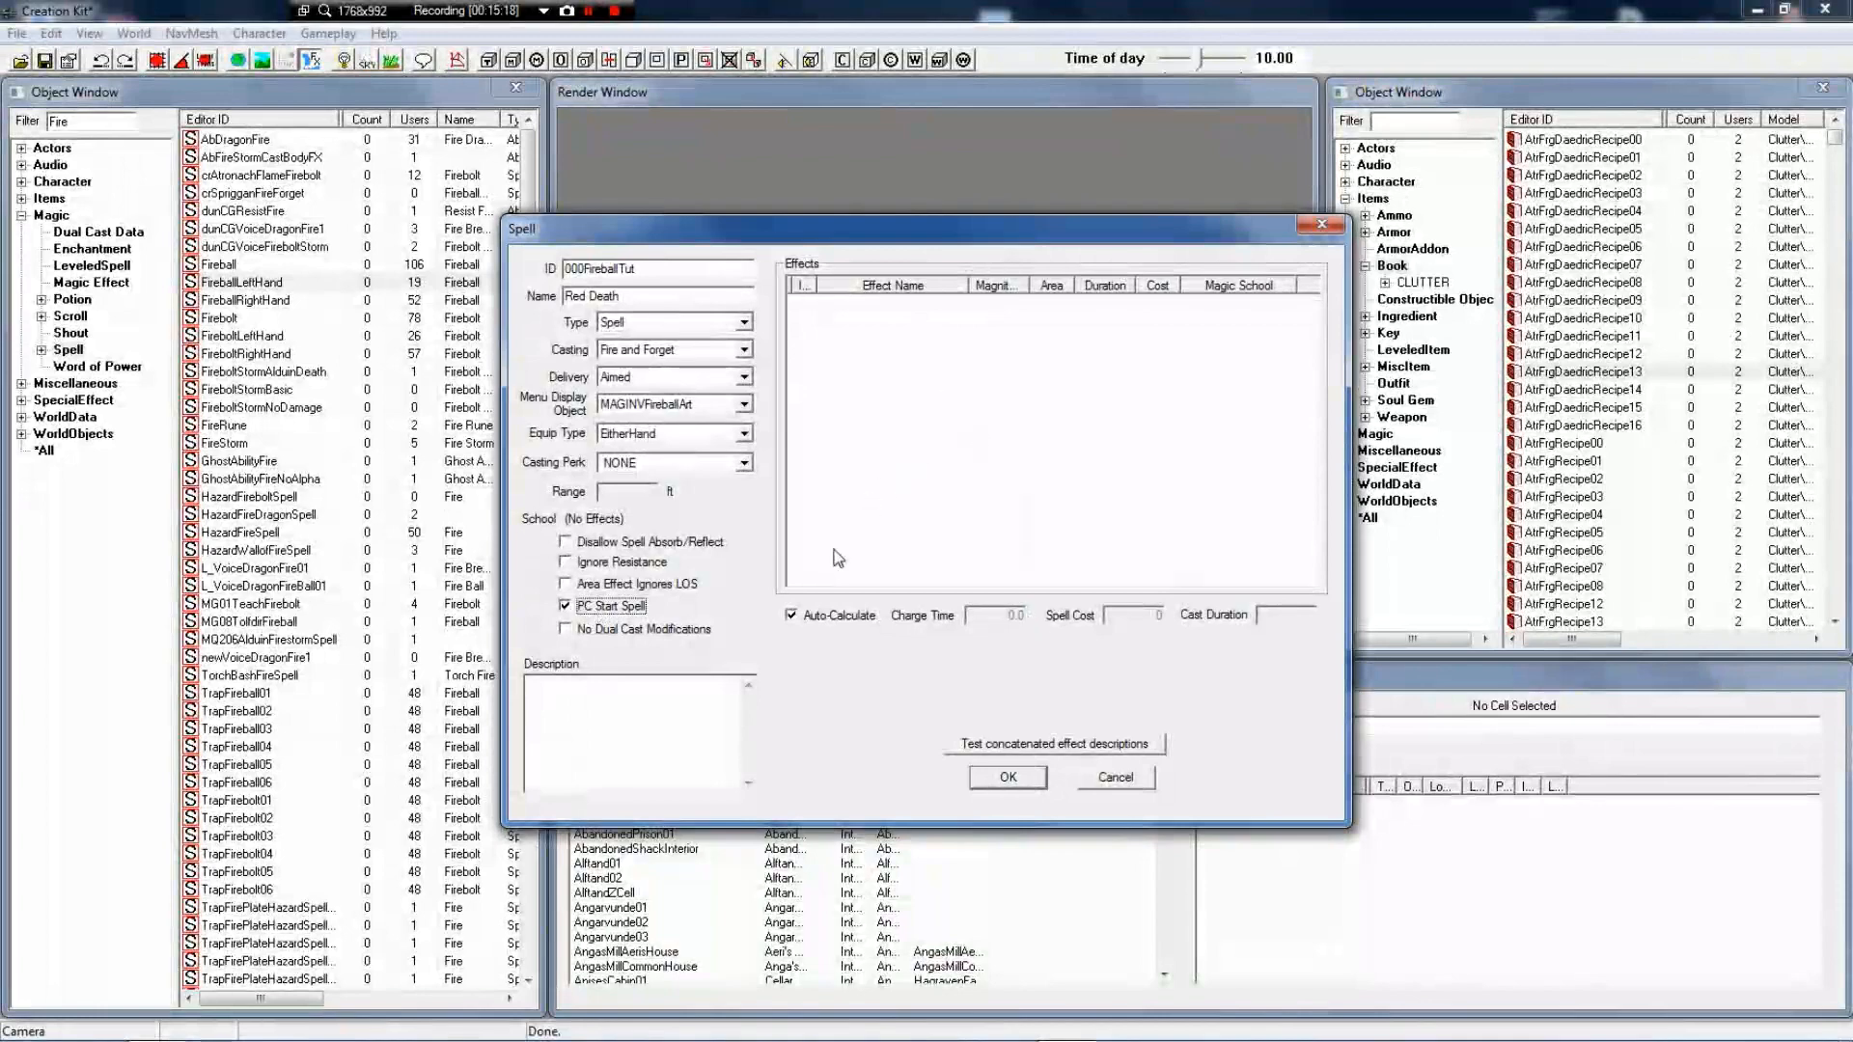
click(793, 616)
right_click(920, 503)
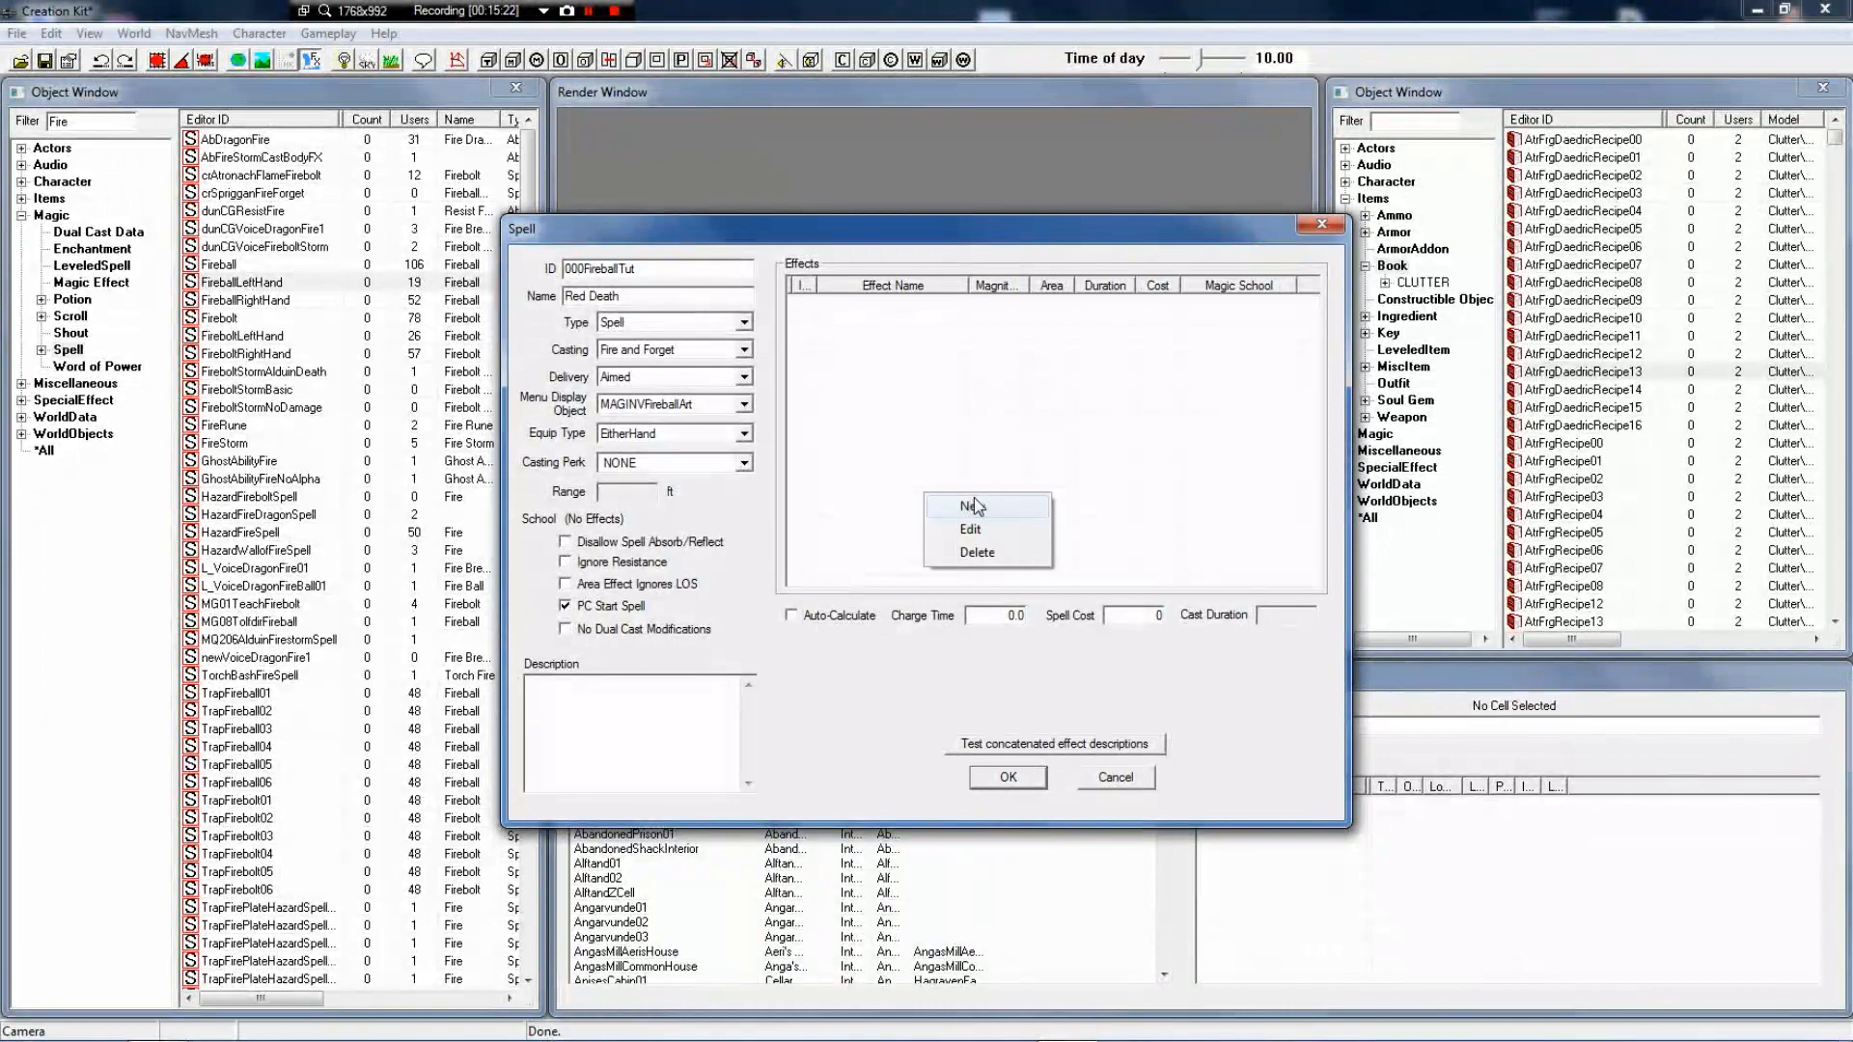
click(972, 506)
click(593, 463)
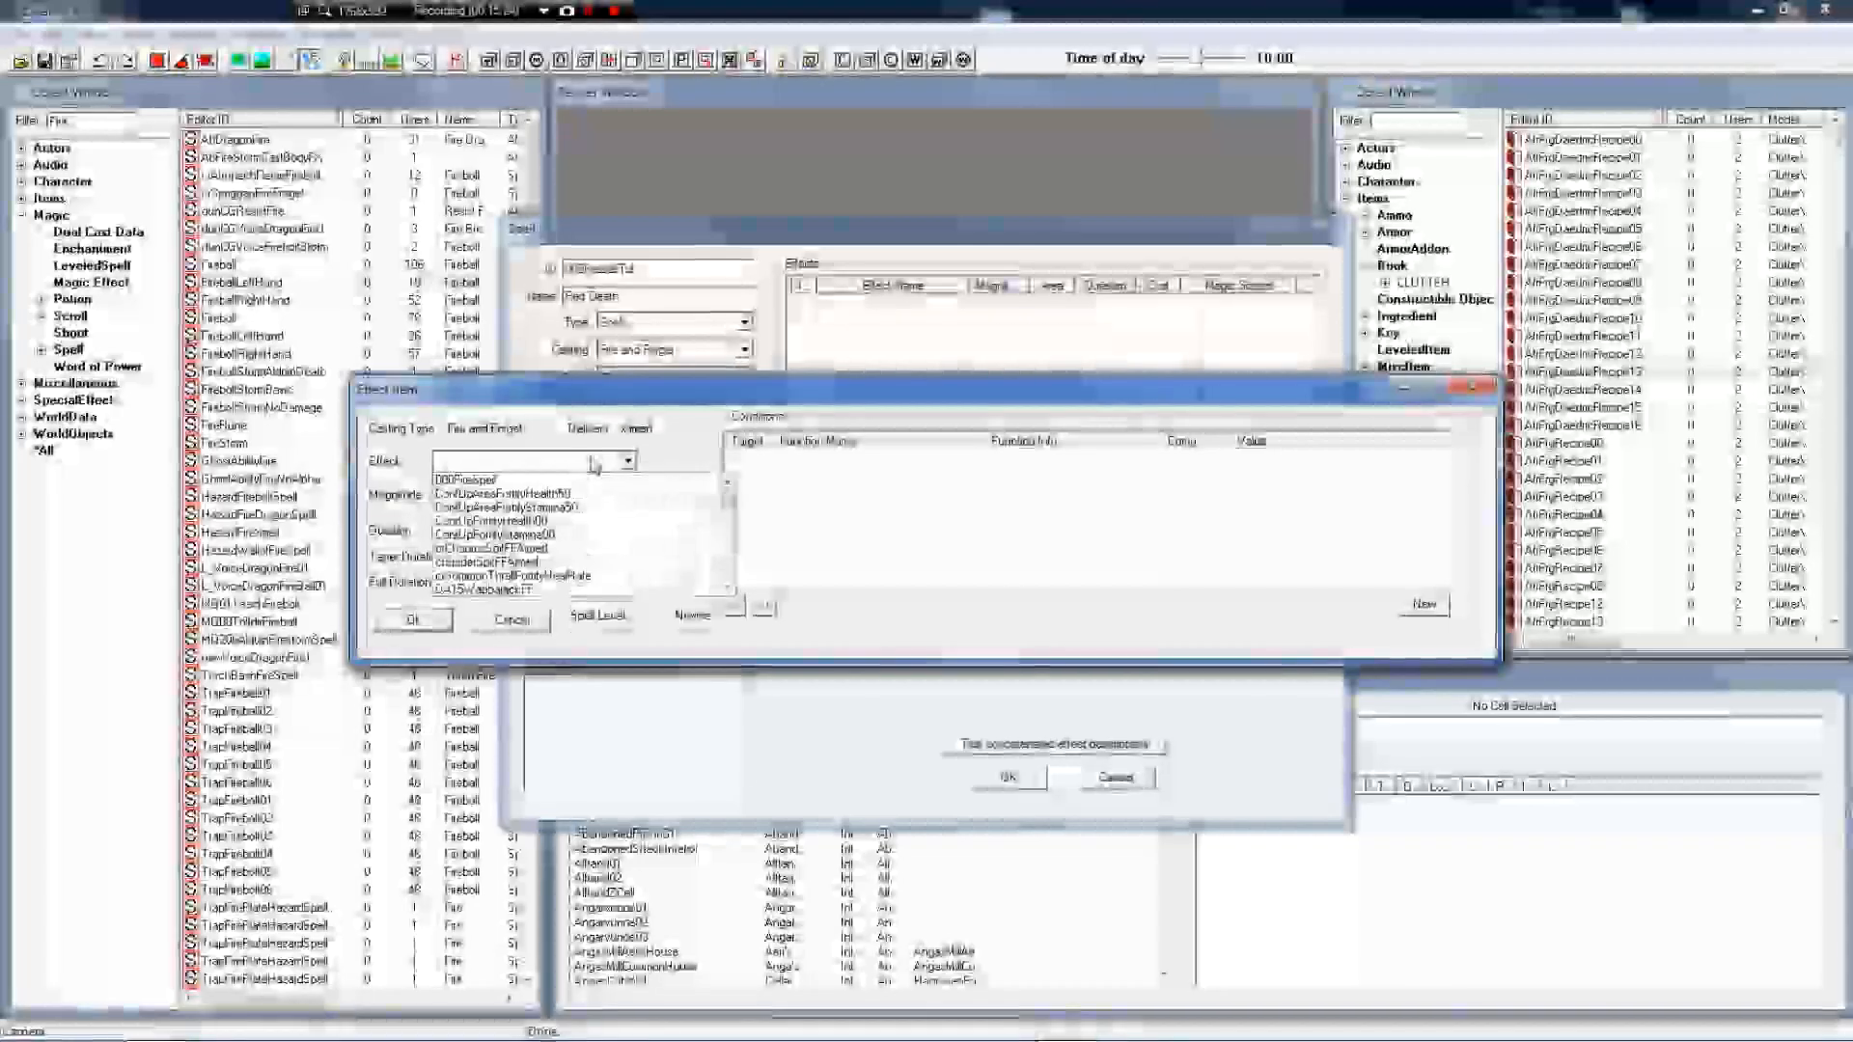
click(569, 483)
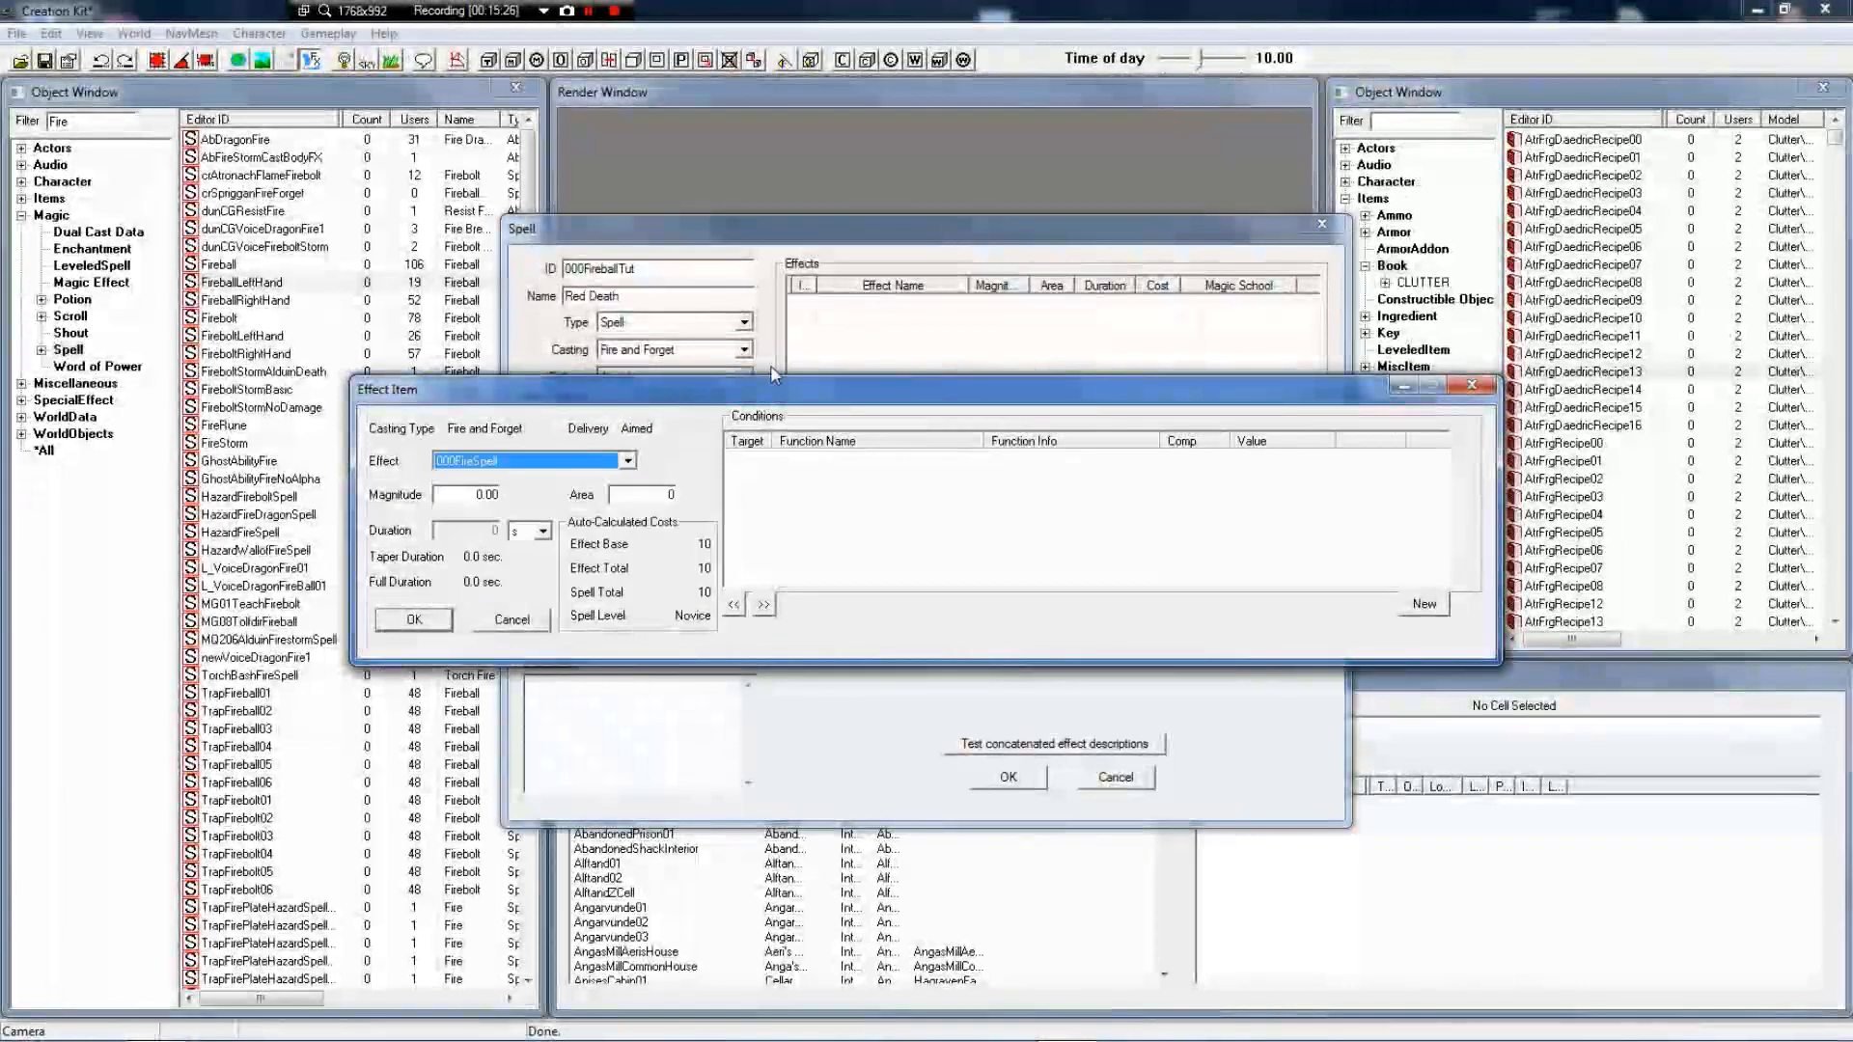
click(913, 338)
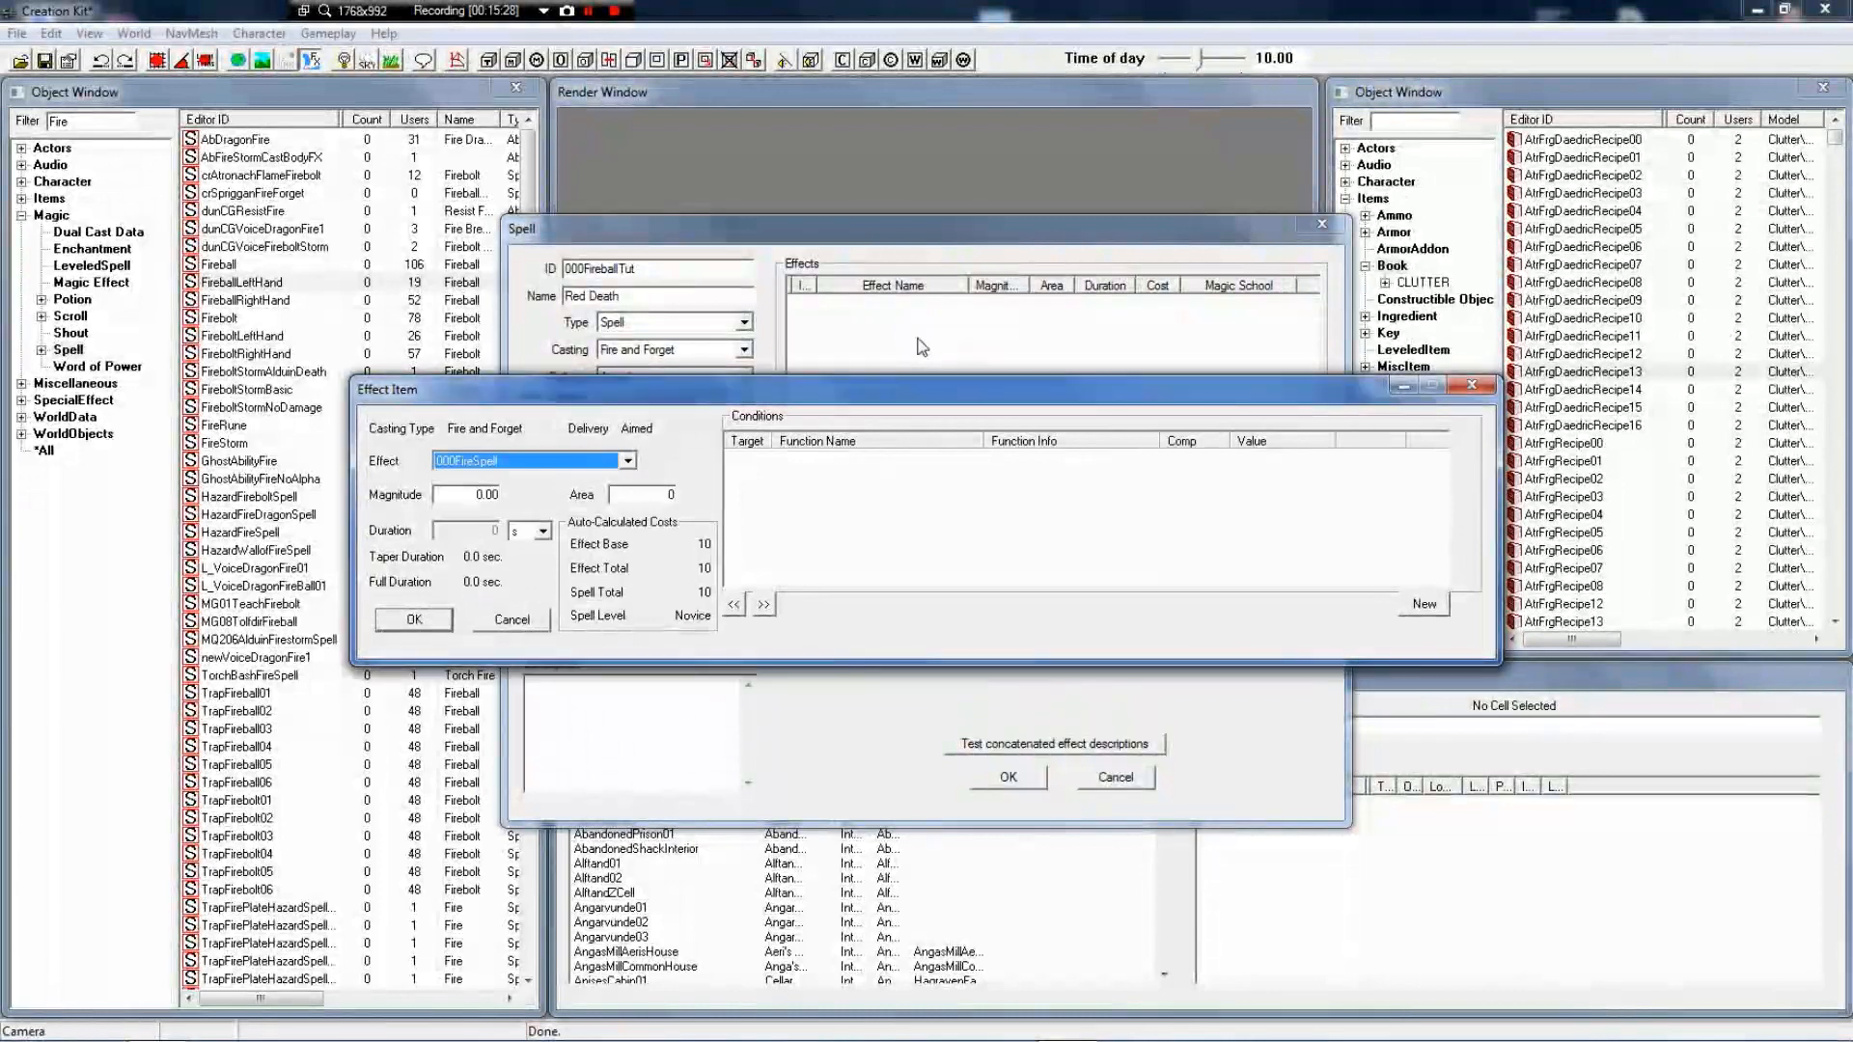
drag(868, 391, 786, 367)
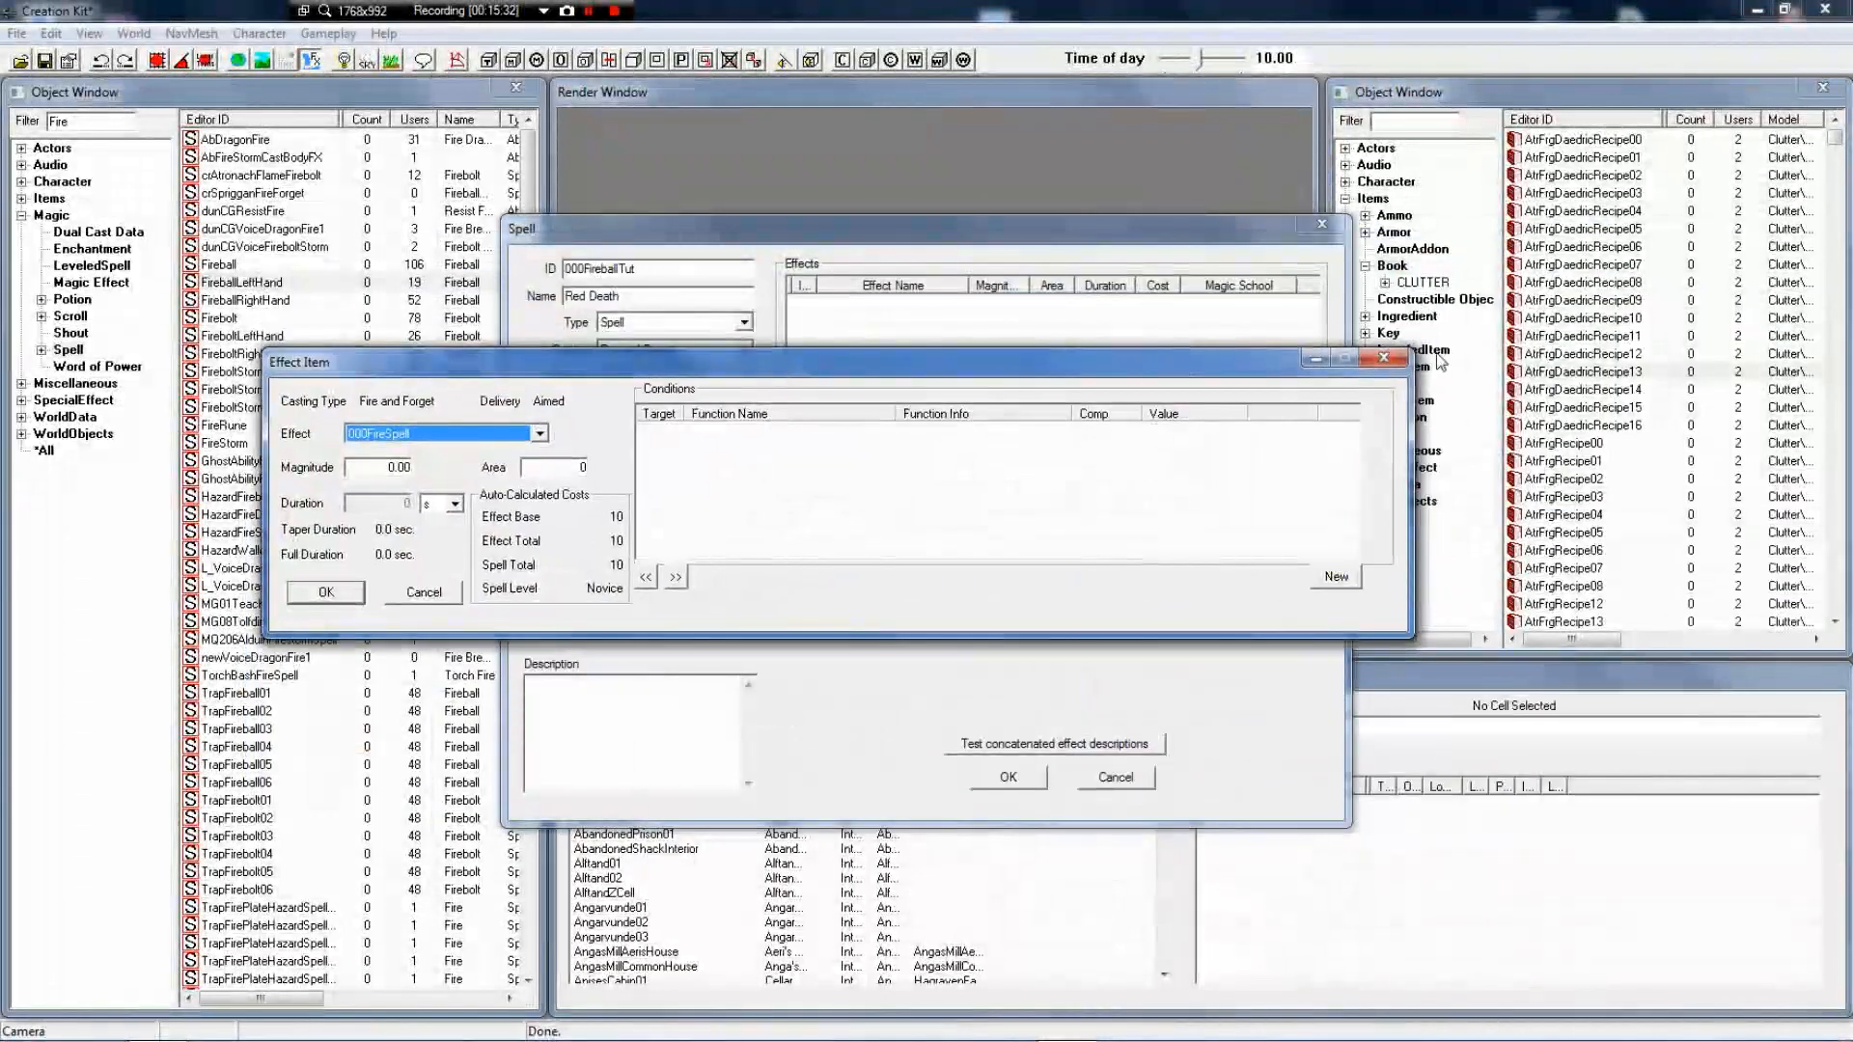
click(1380, 357)
Create a new effect item for the spell using 000FireSpell, with magnitude 100 and area 75
right_click(1255, 360)
click(1289, 375)
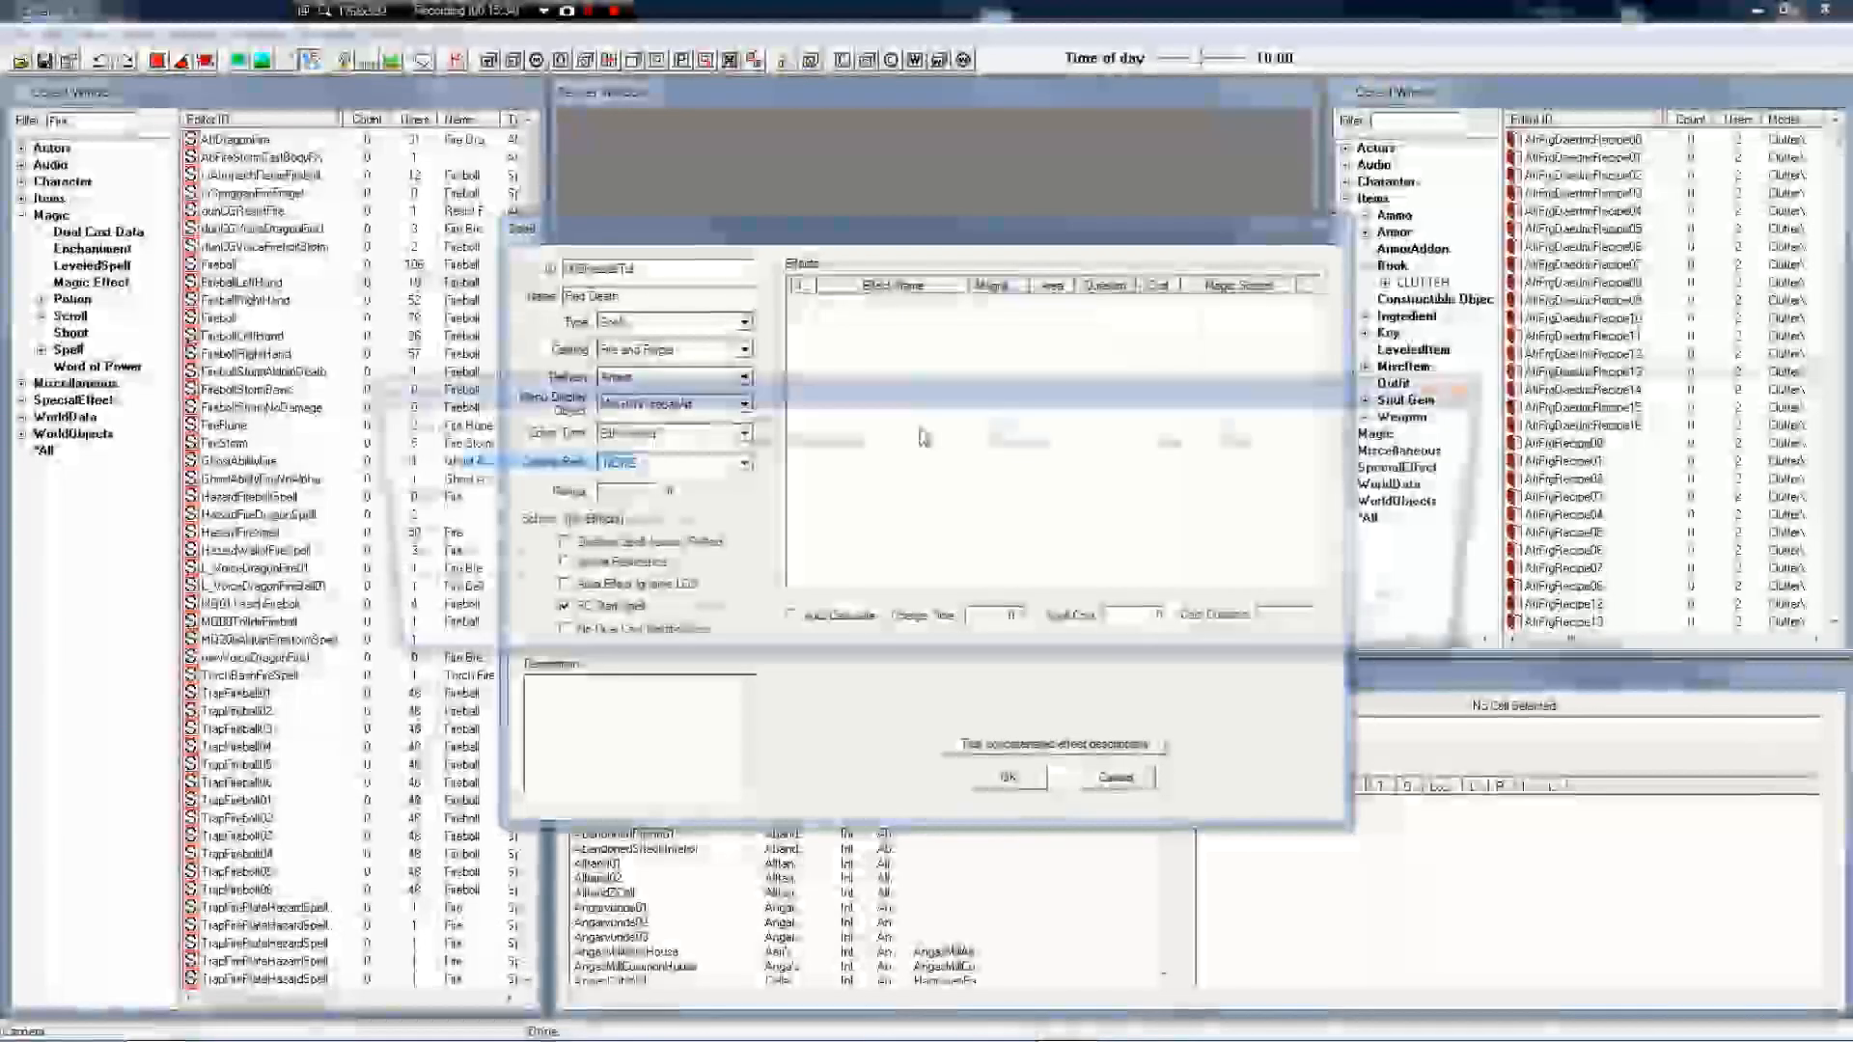
click(540, 460)
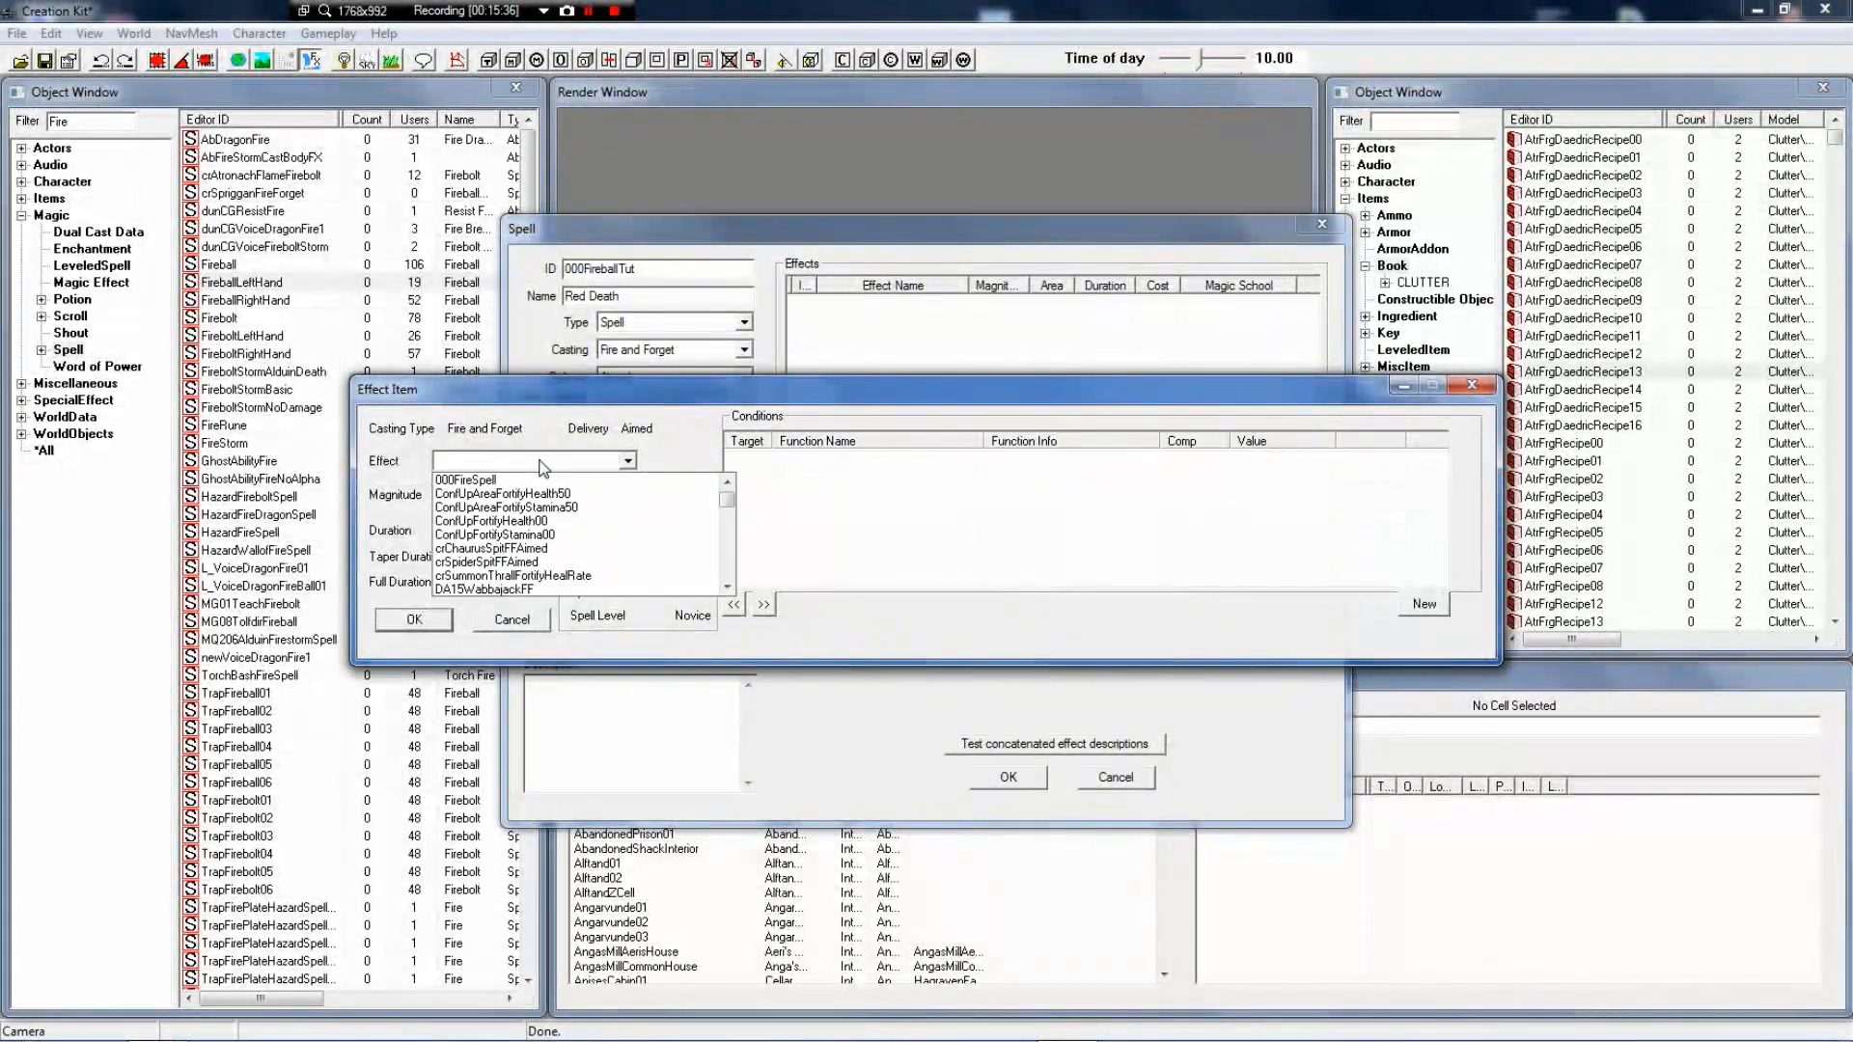
click(539, 459)
click(540, 460)
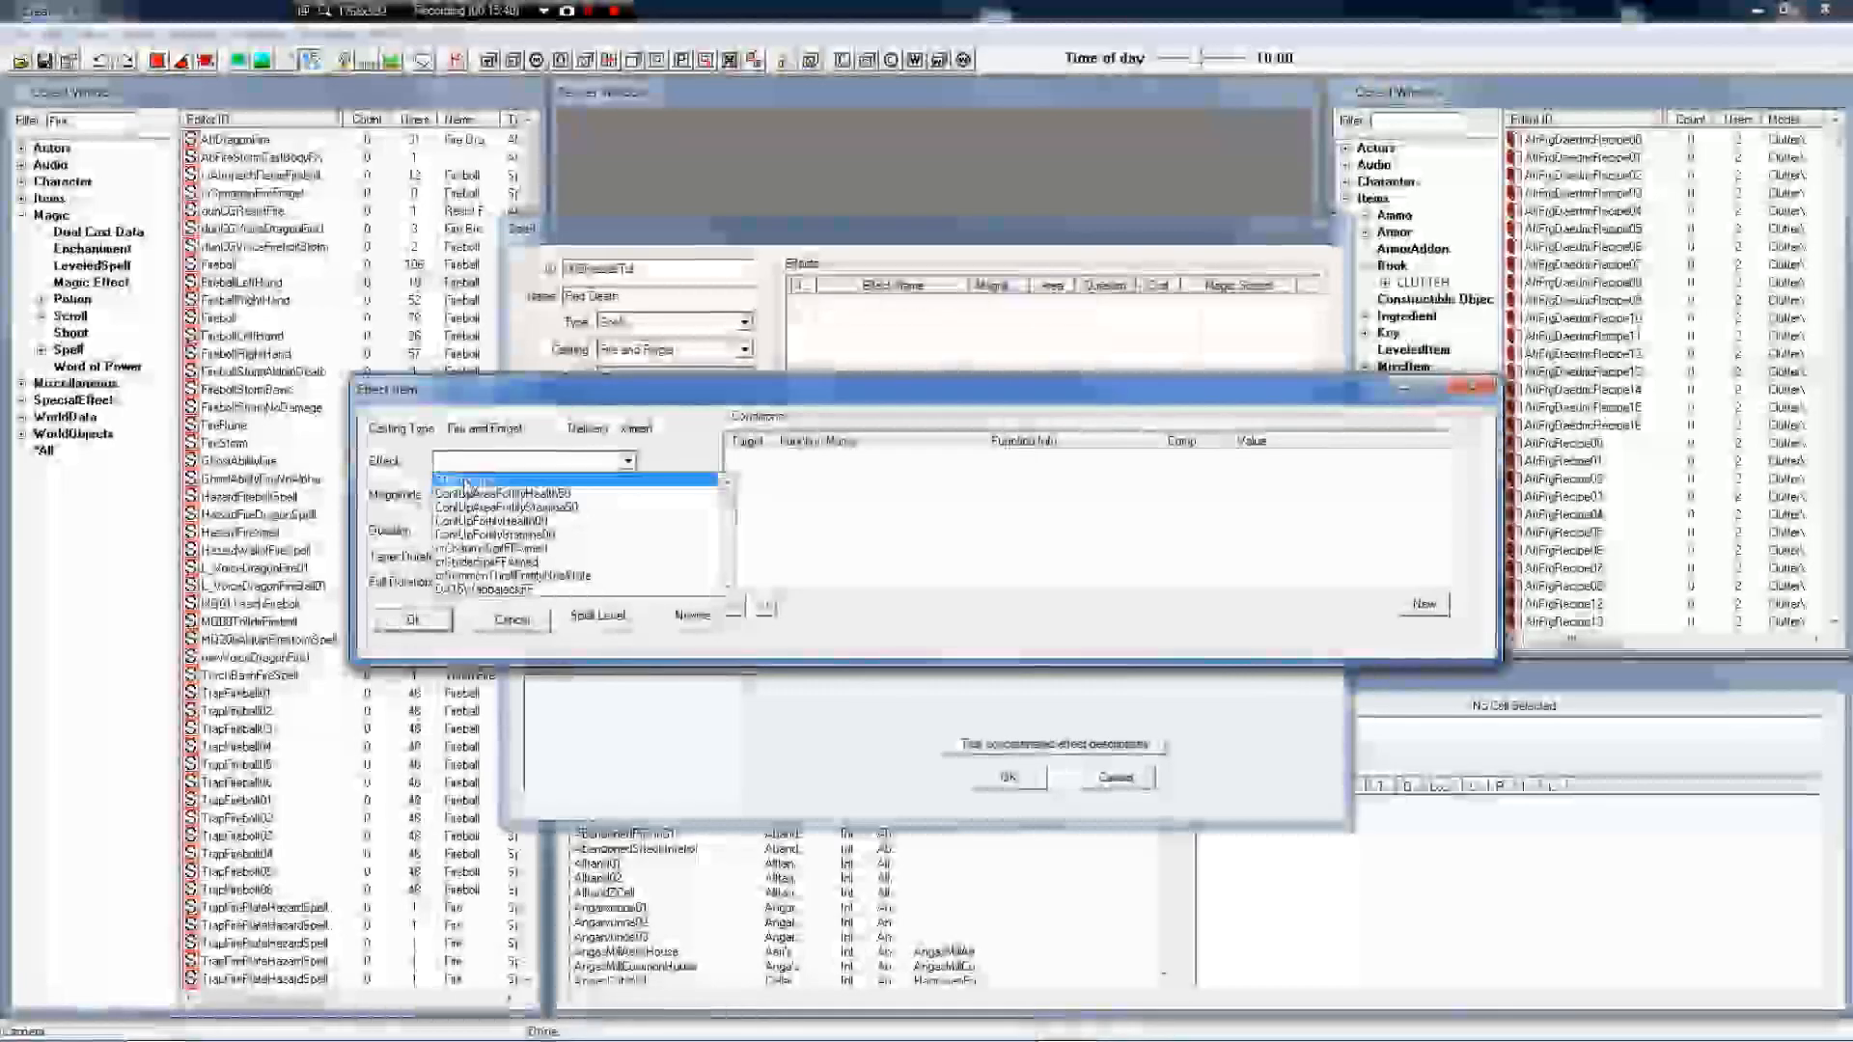
click(466, 481)
key(Tab)
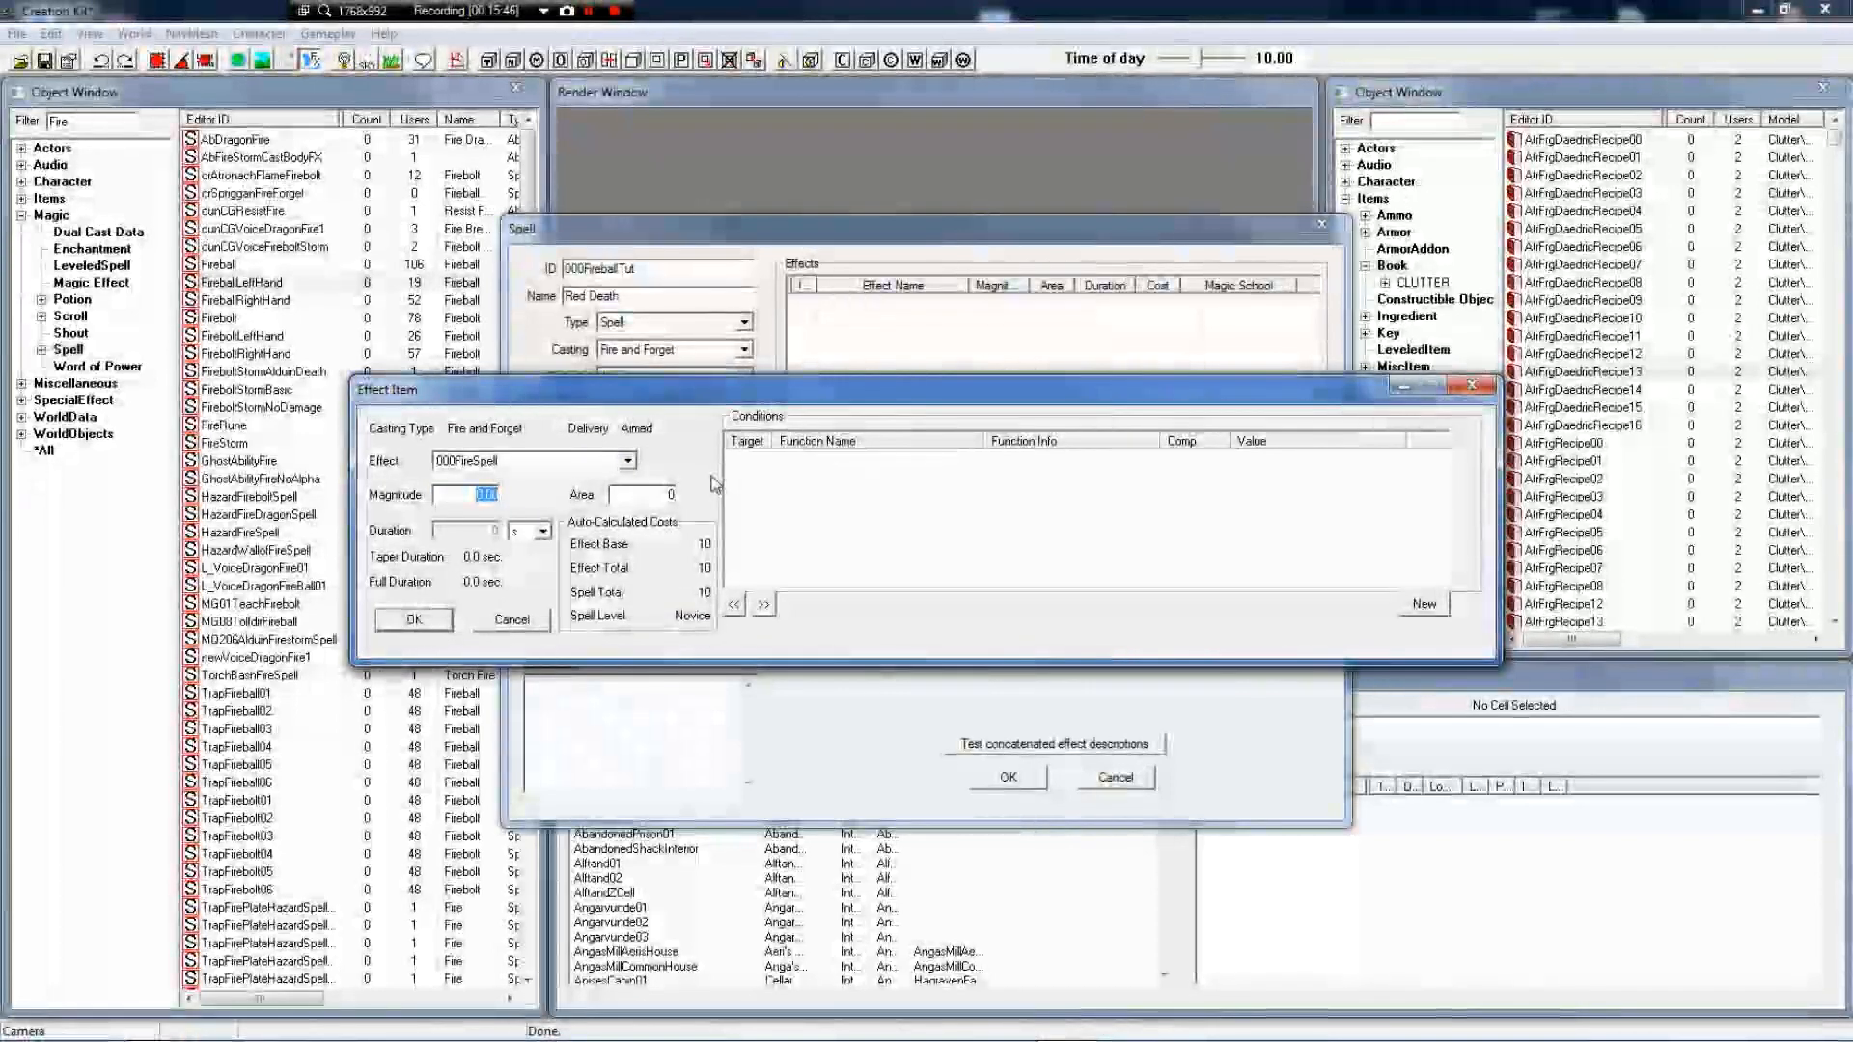
text(7)
text(100)
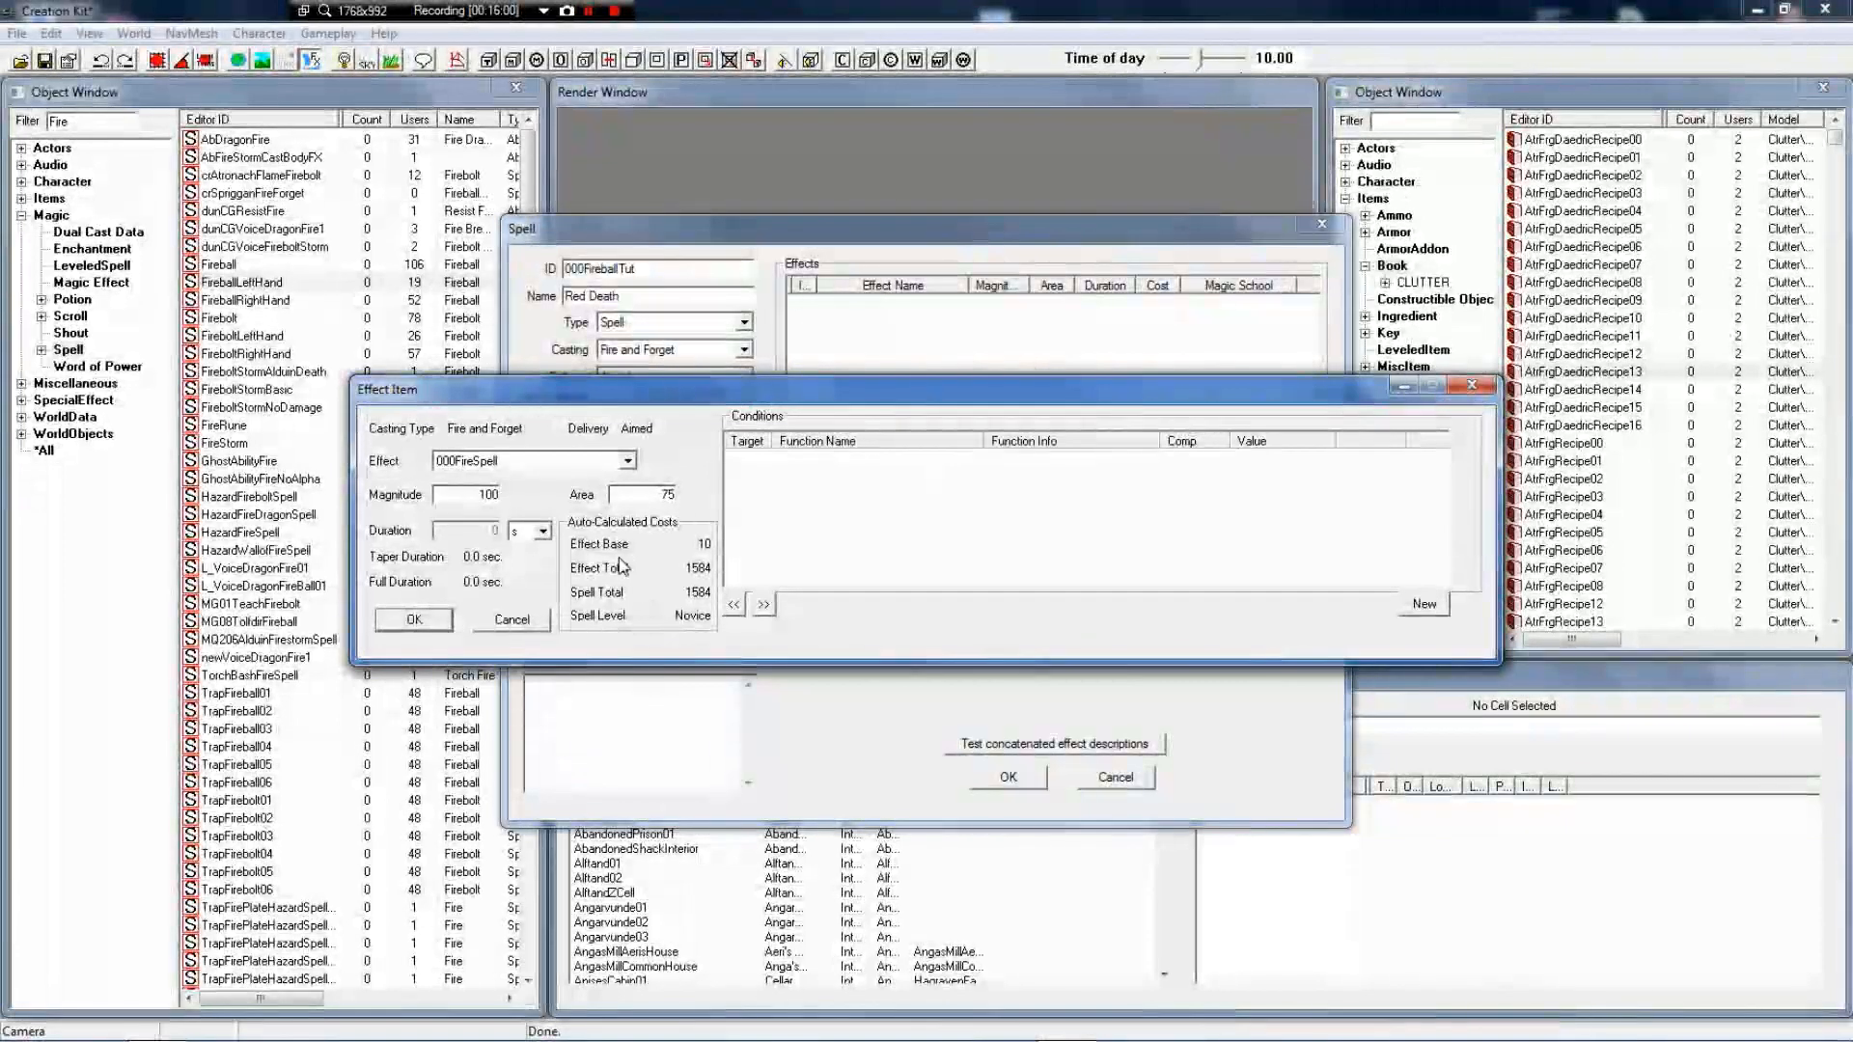
Examine the condition functions available for a new condition on the effect, leaving without adding one
right_click(846, 542)
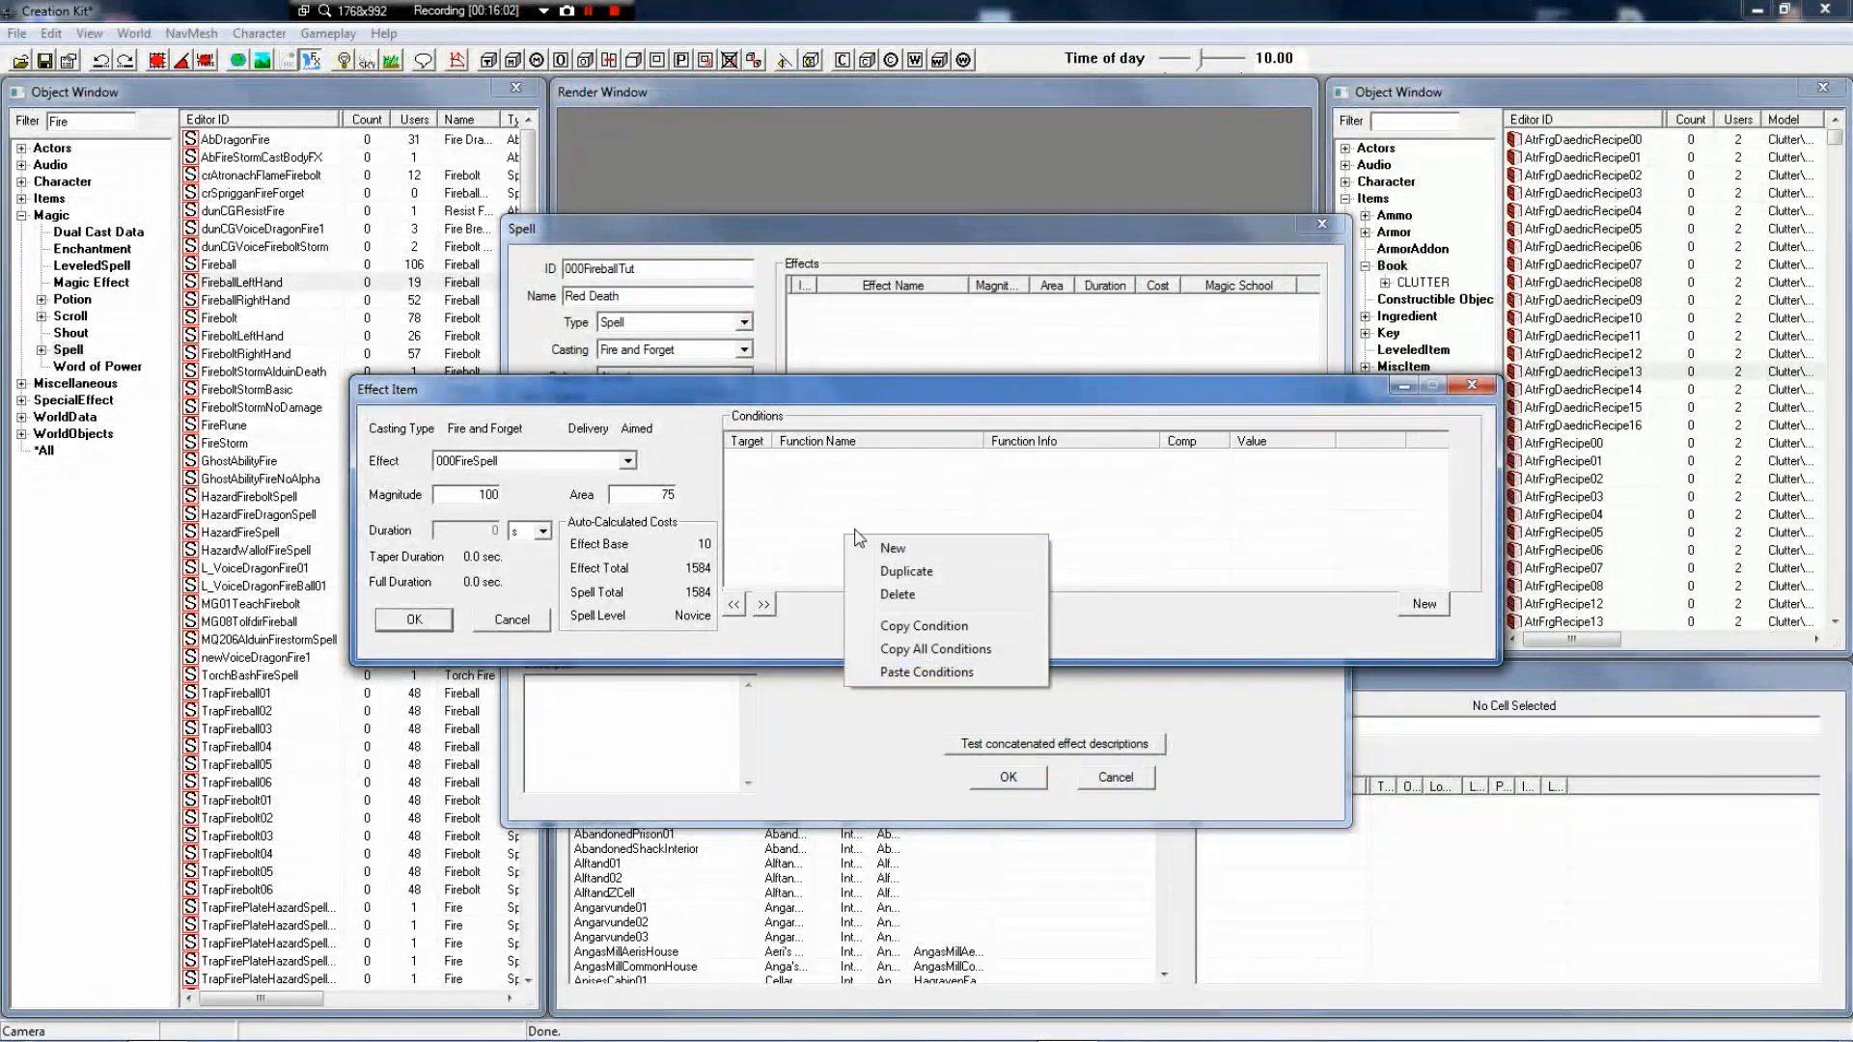
click(861, 292)
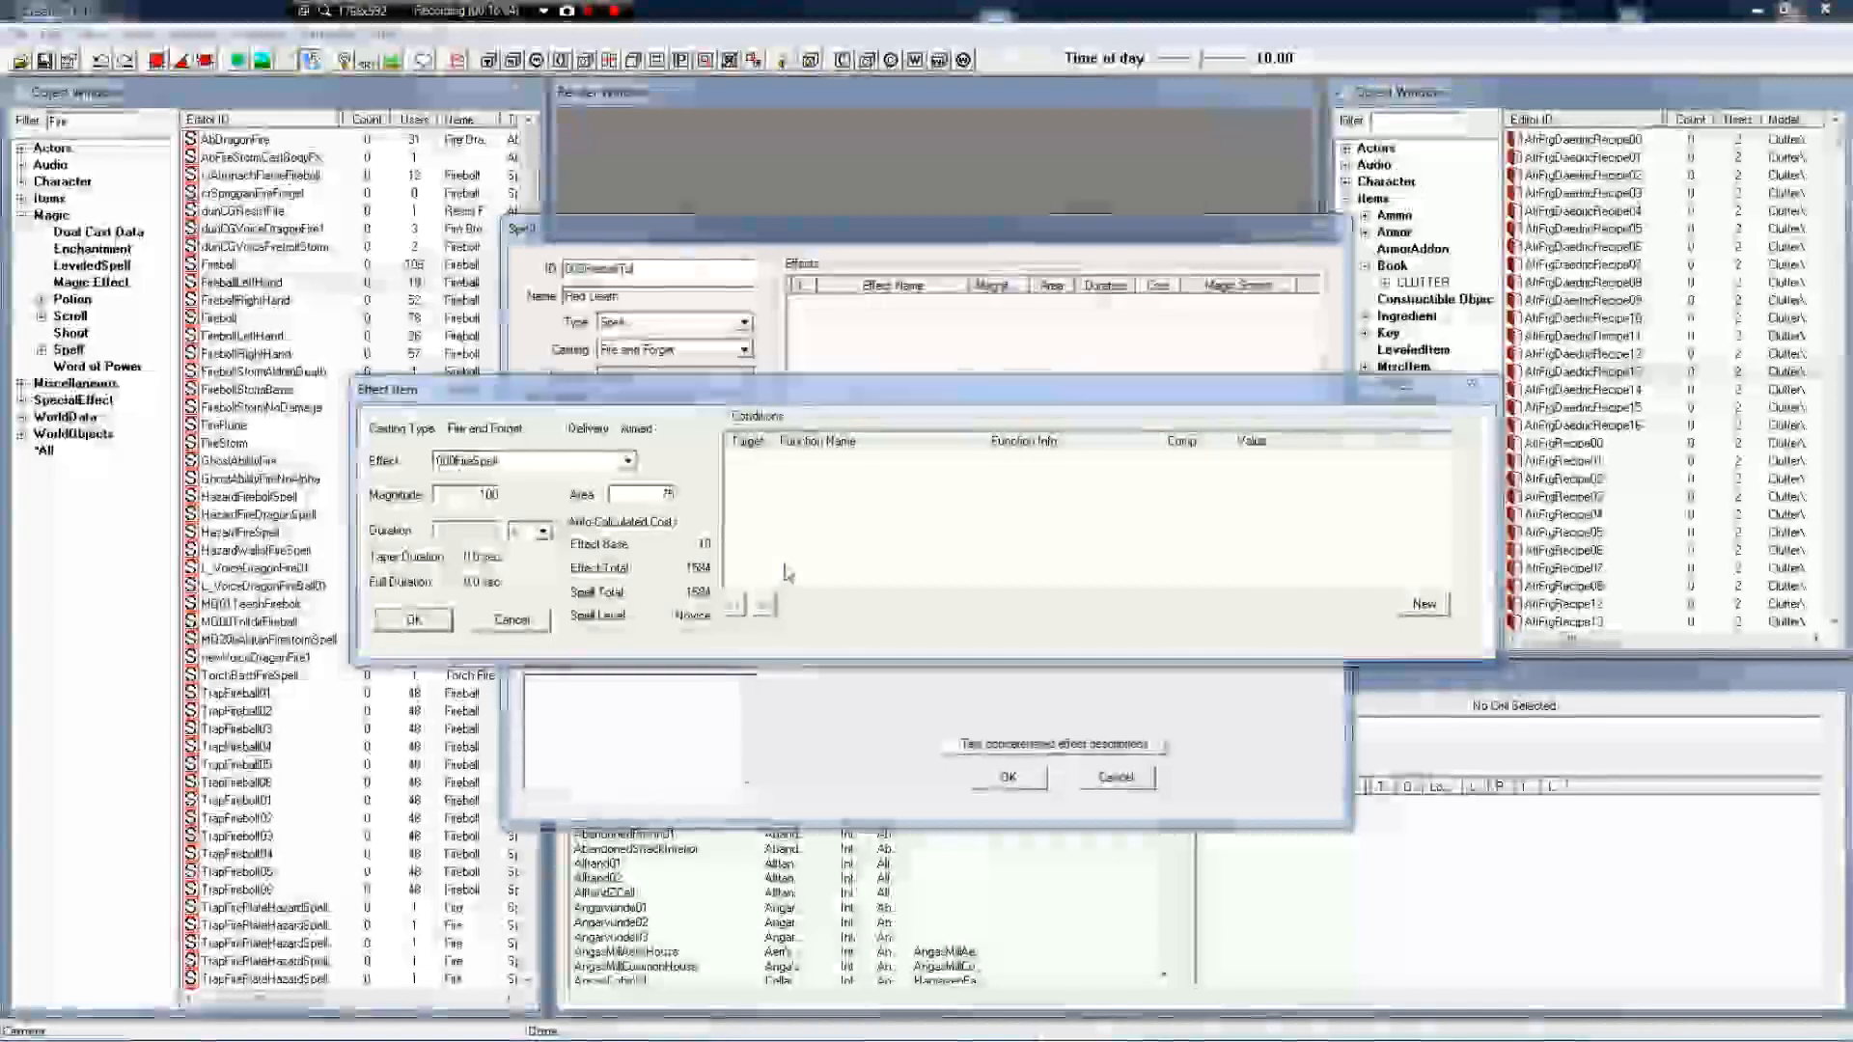
right_click(800, 565)
click(828, 565)
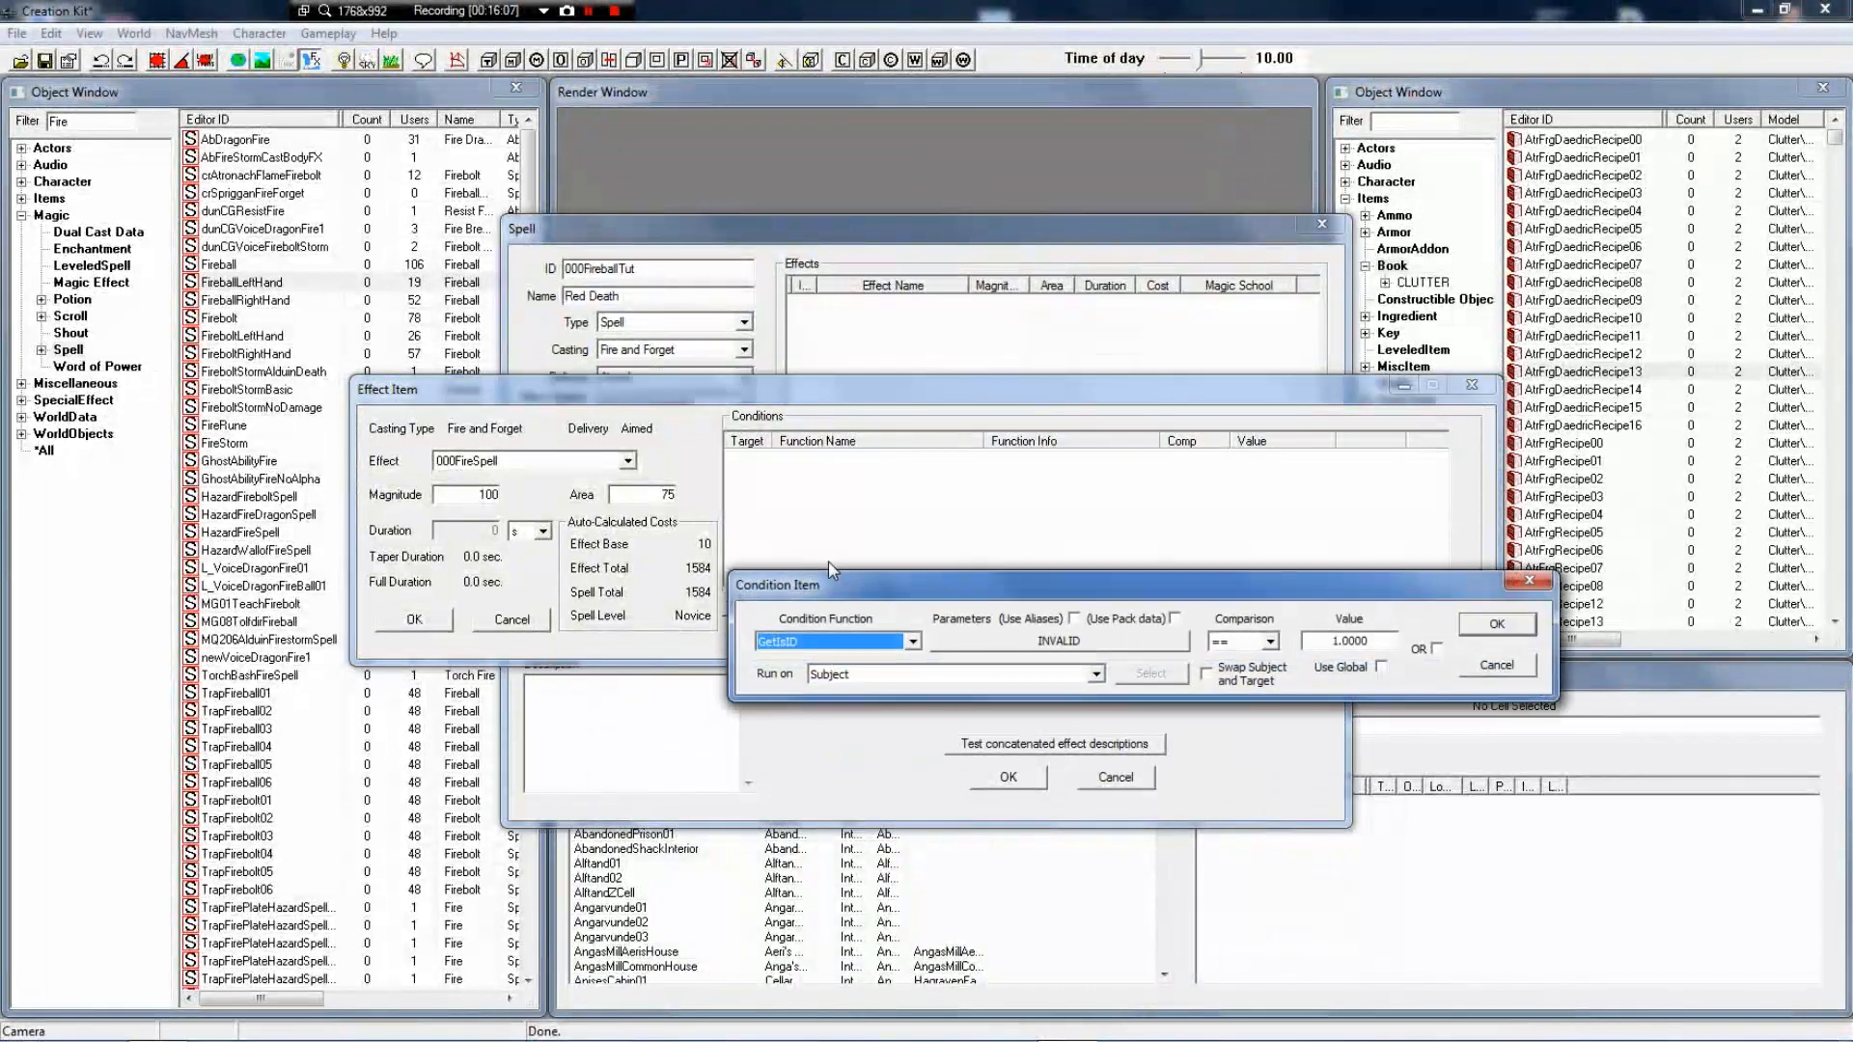
click(836, 644)
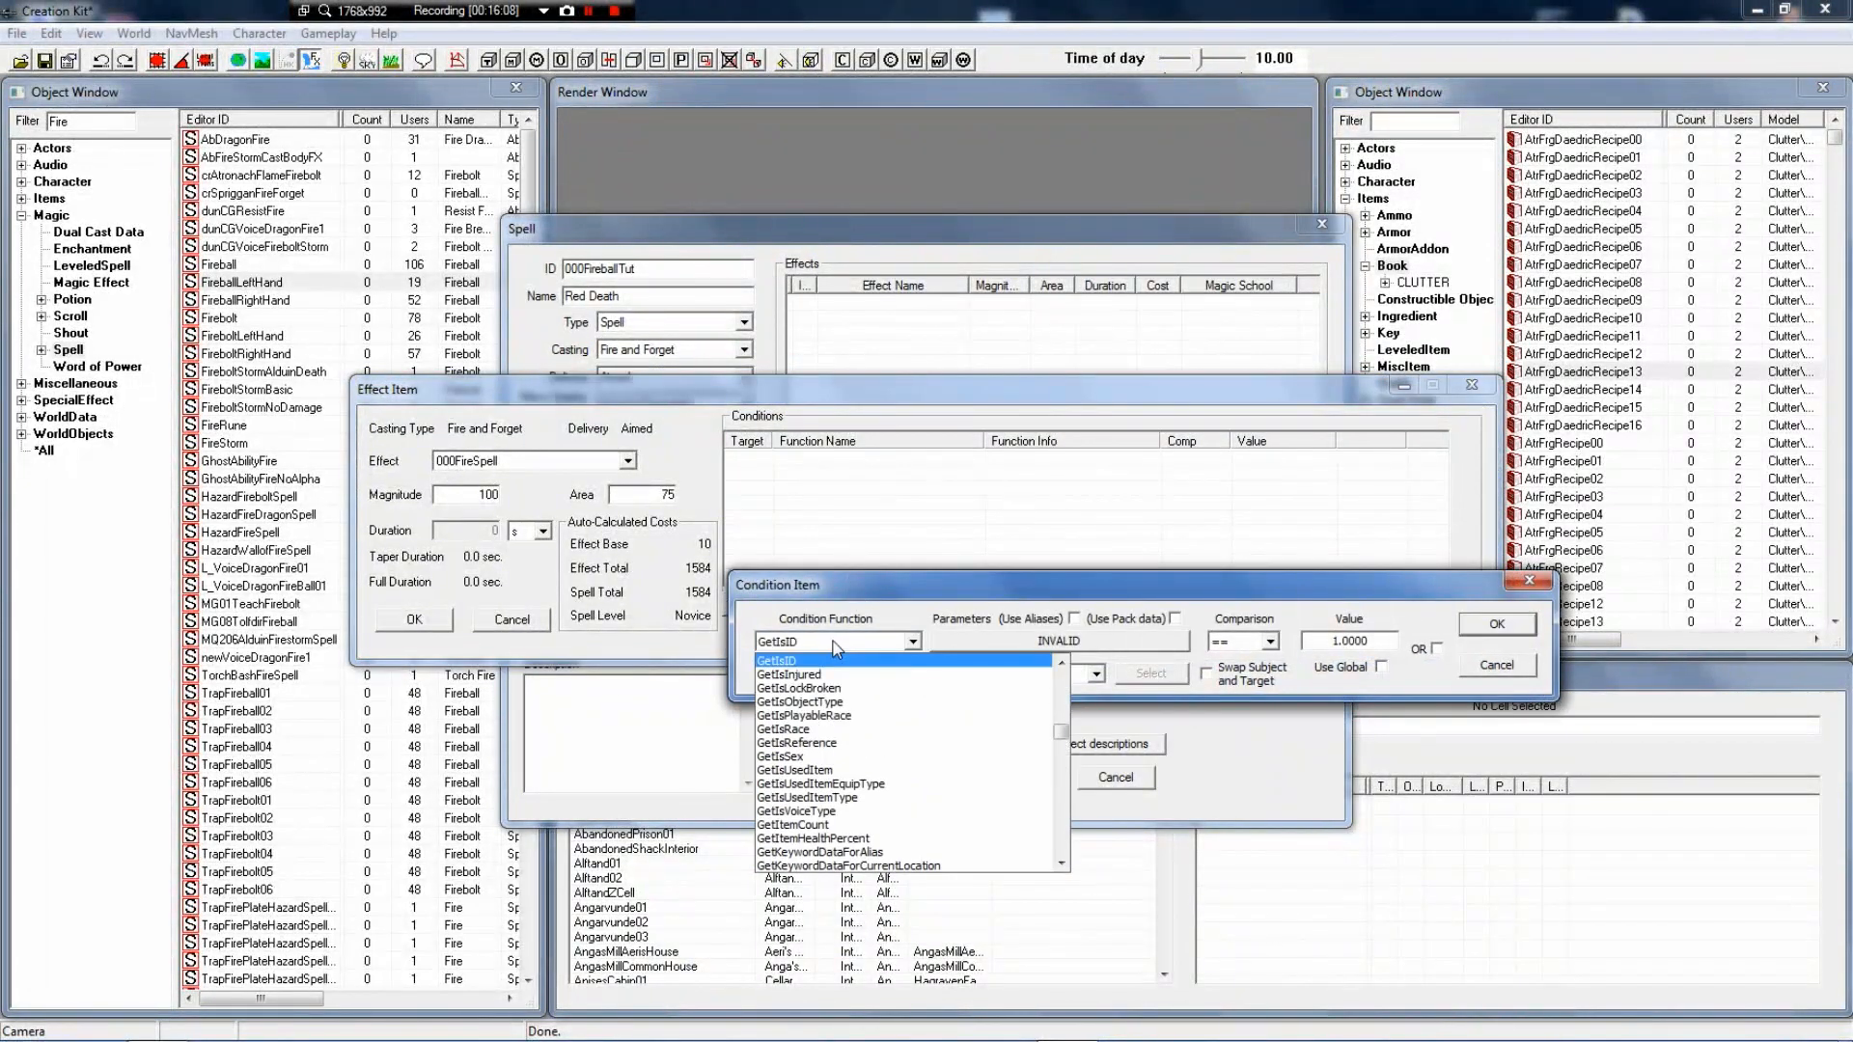
click(836, 644)
click(835, 645)
scroll(868, 751, down, 20)
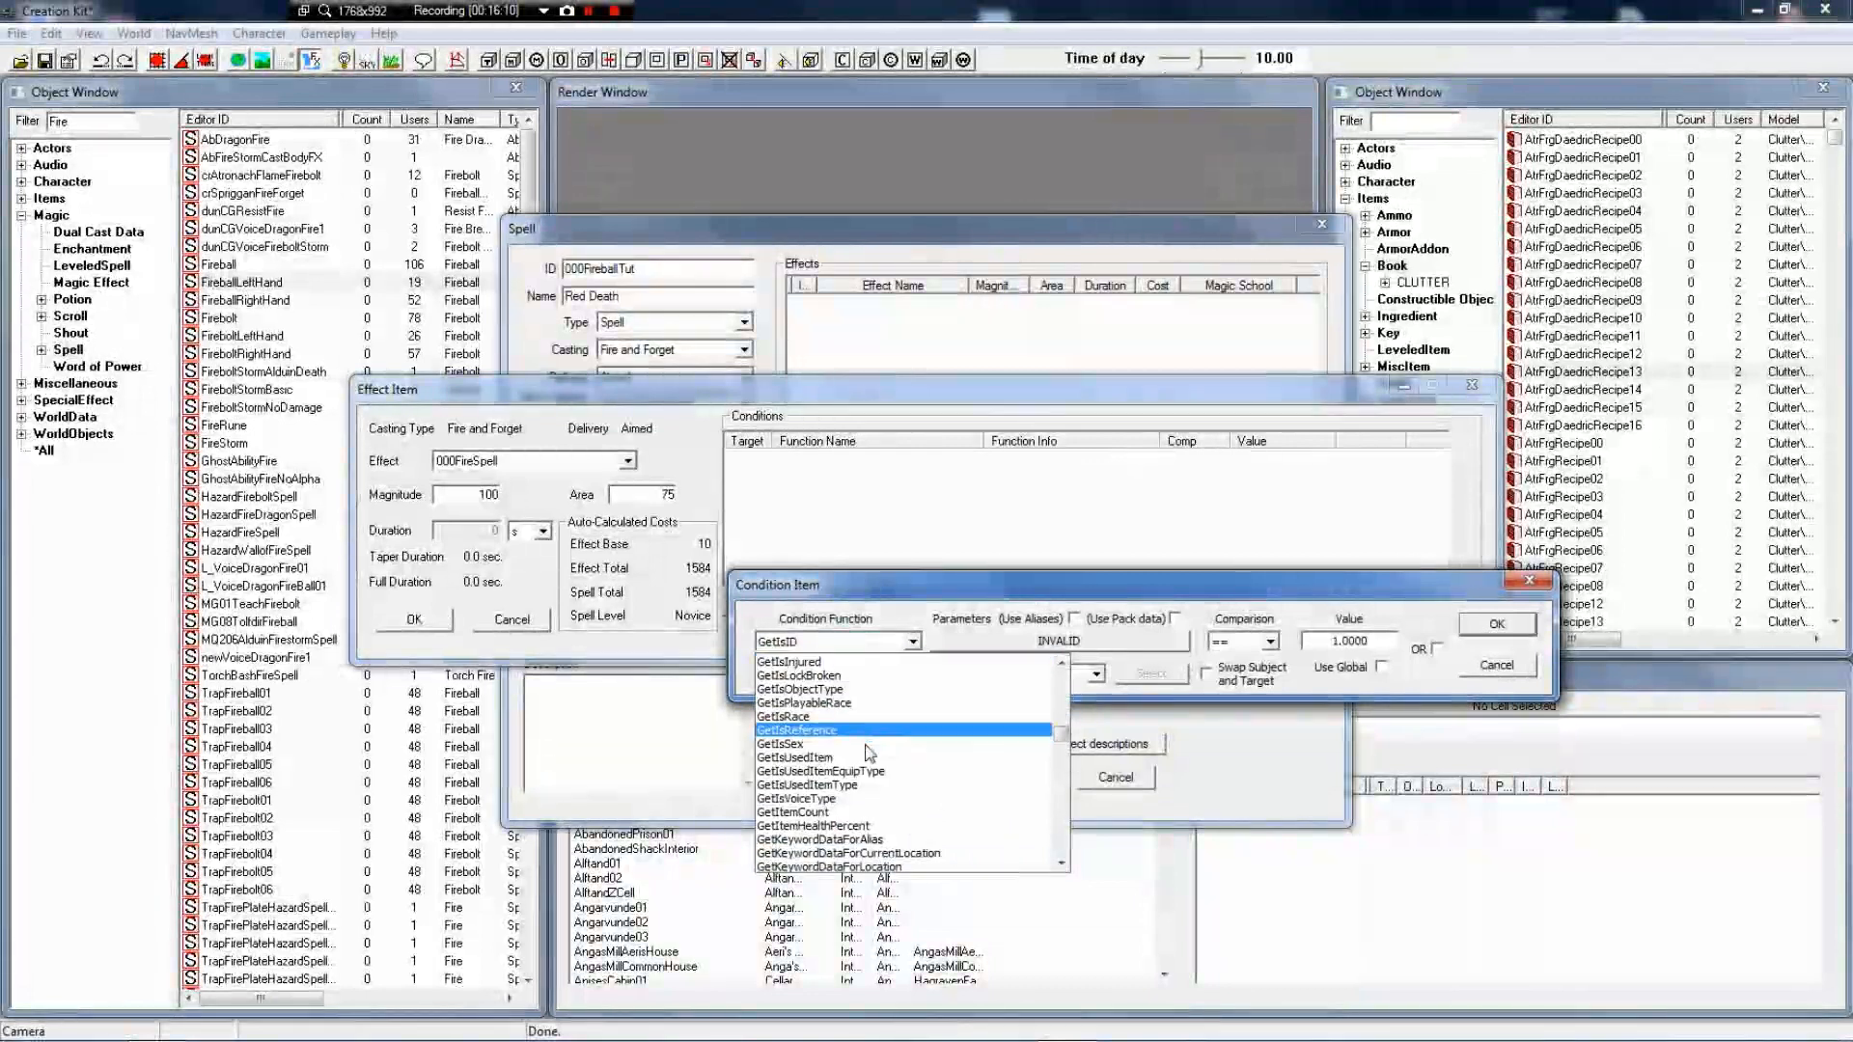
scroll(869, 751, down, 20)
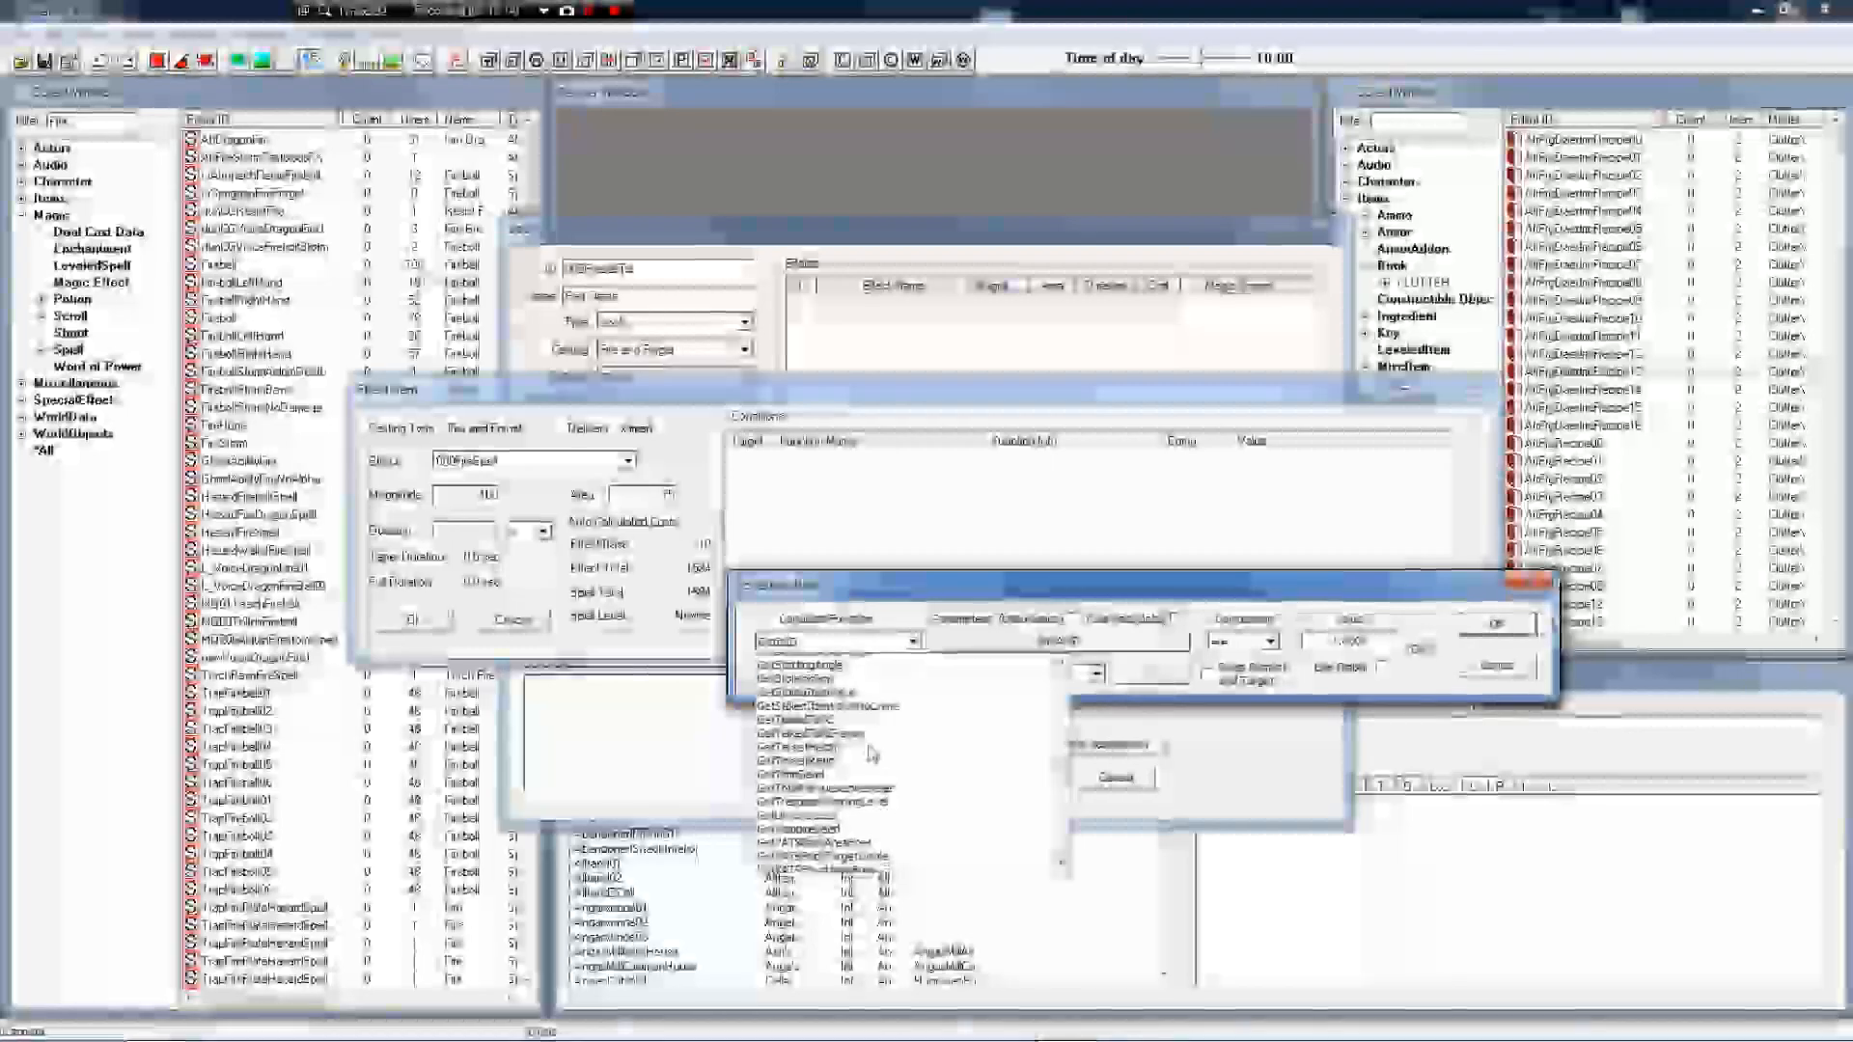
scroll(871, 753, down, 3)
click(1529, 588)
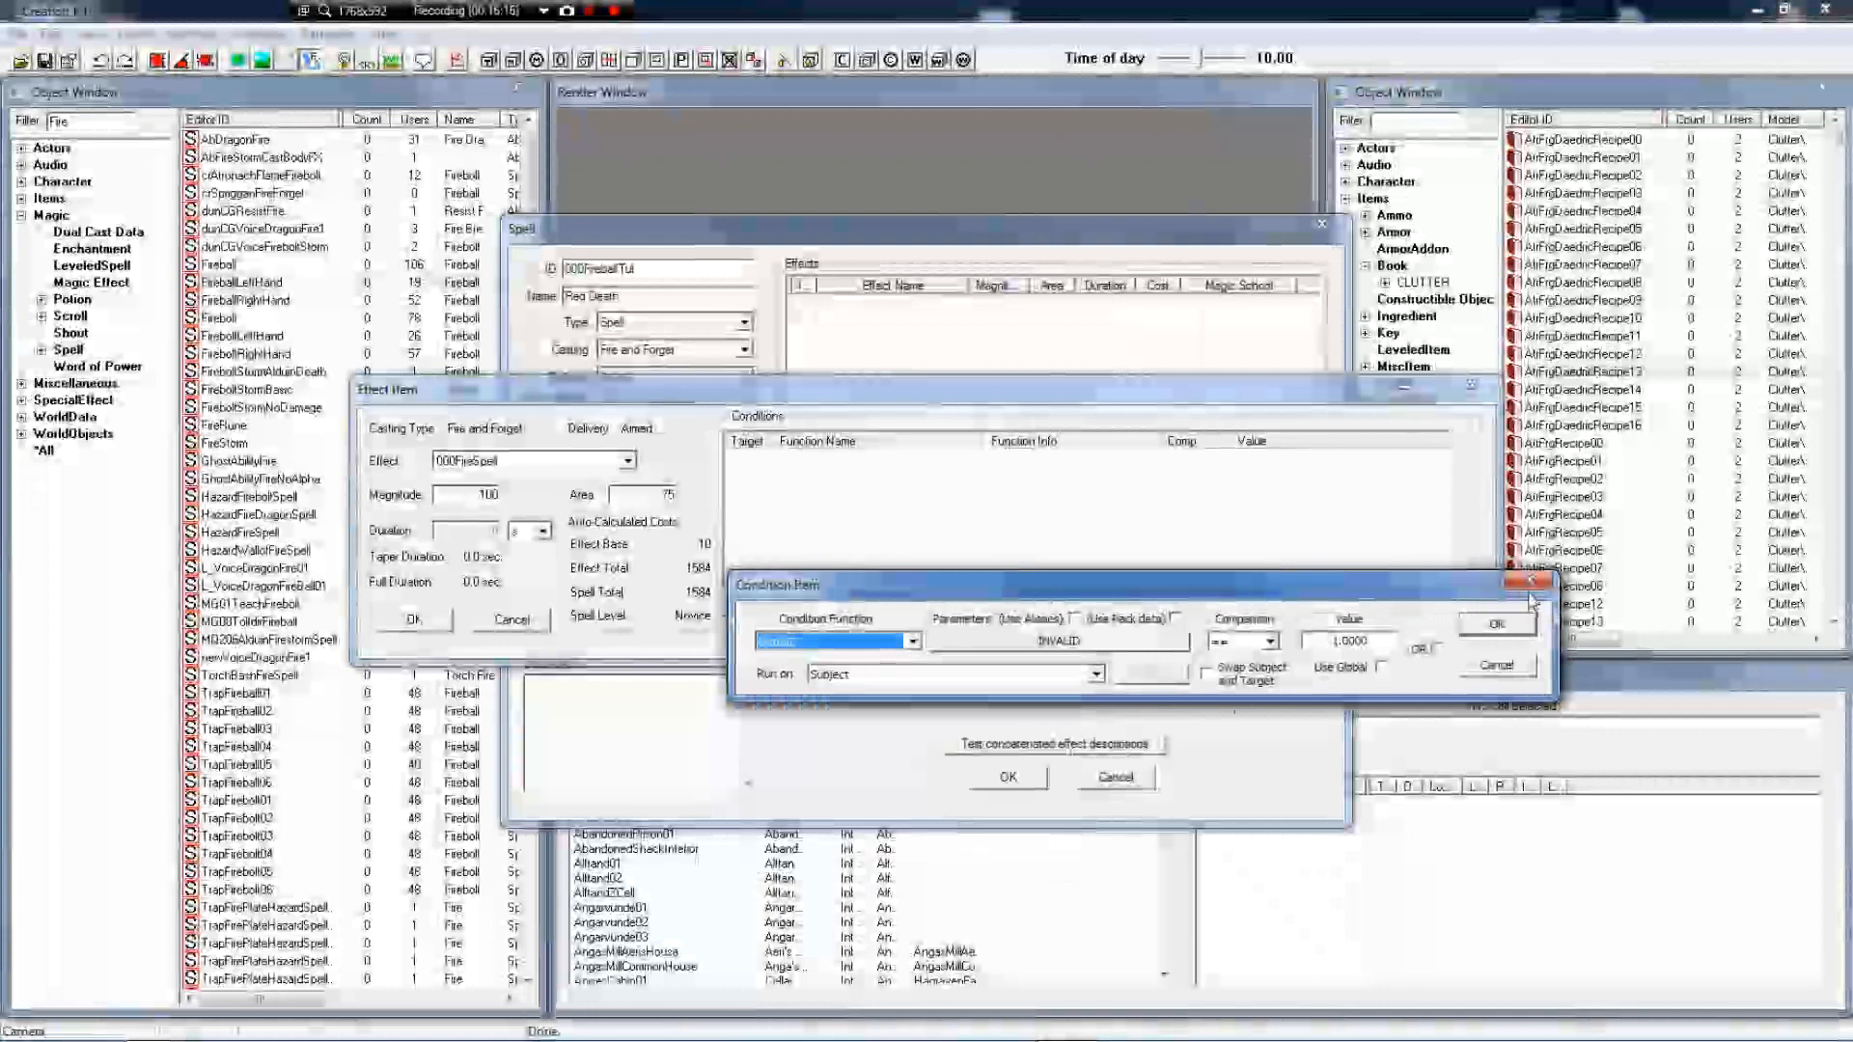
click(1530, 587)
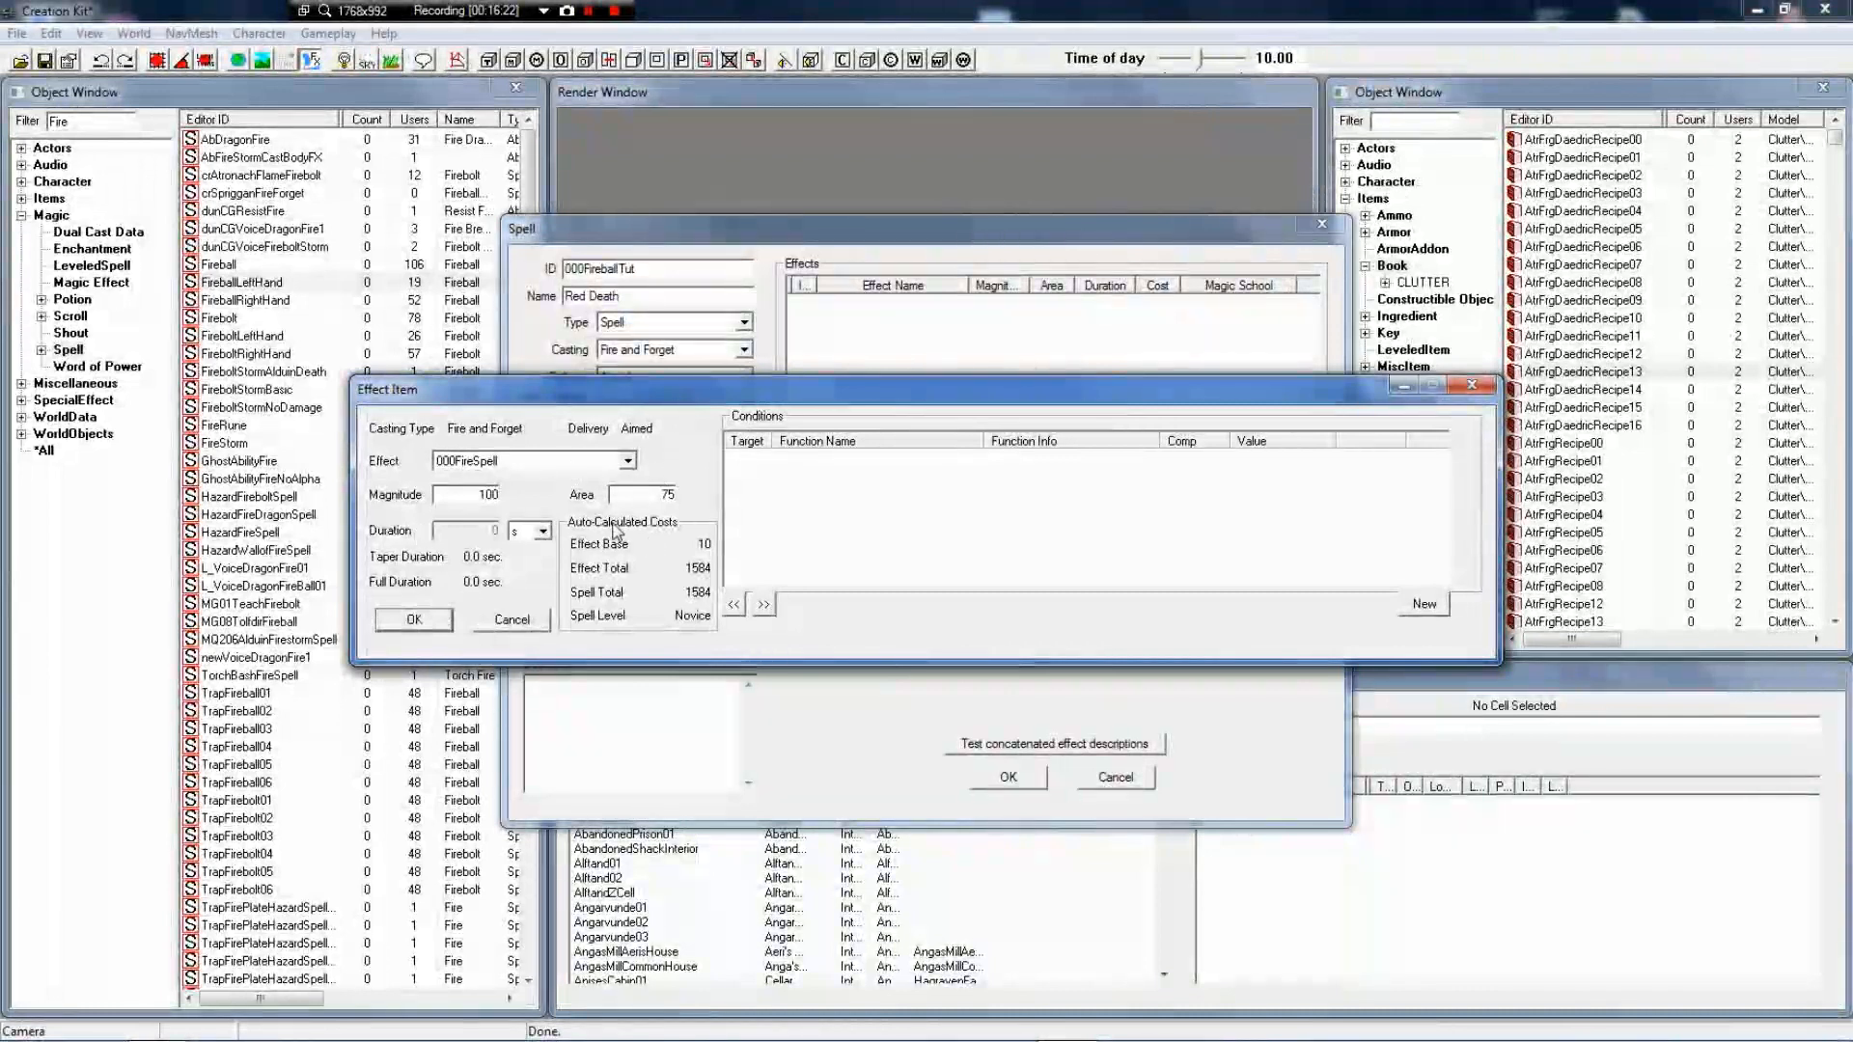
Accept the effect item and save the spell with Auto-Calculate off and its spell cost set to 20
click(414, 619)
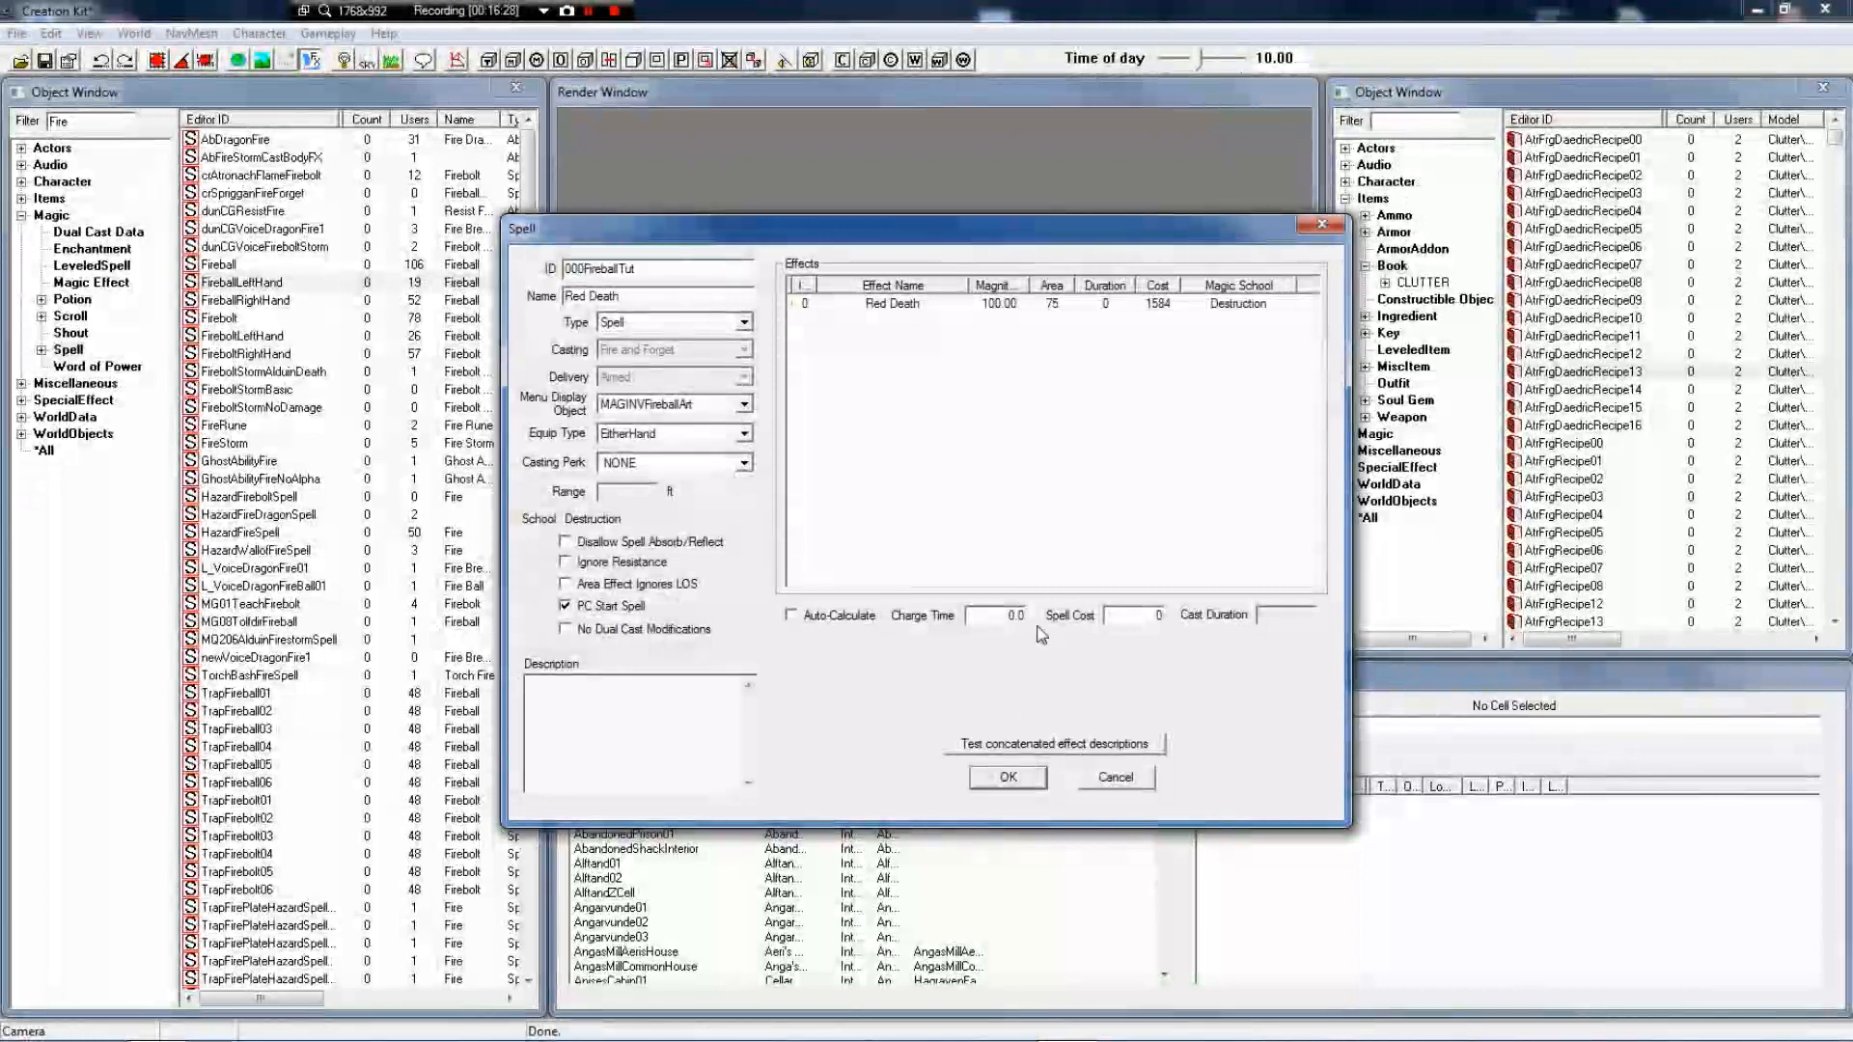
double_click(1158, 615)
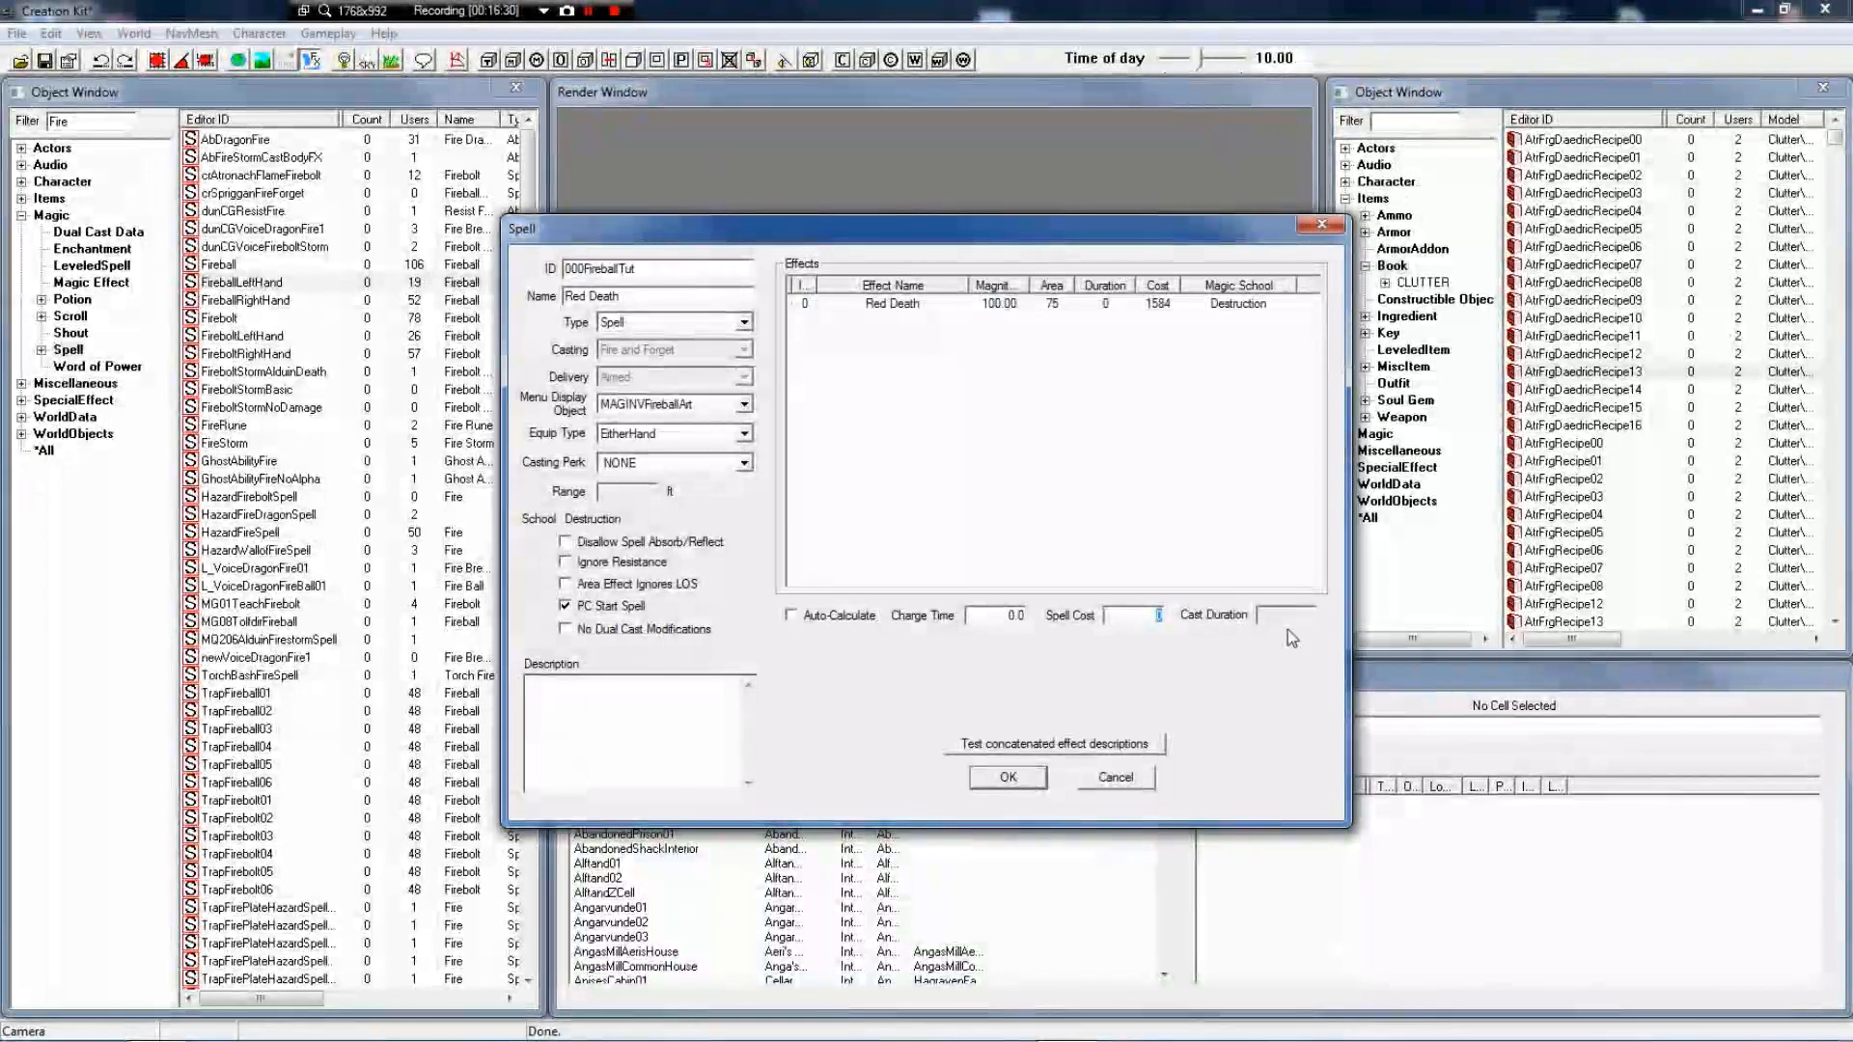
text(20)
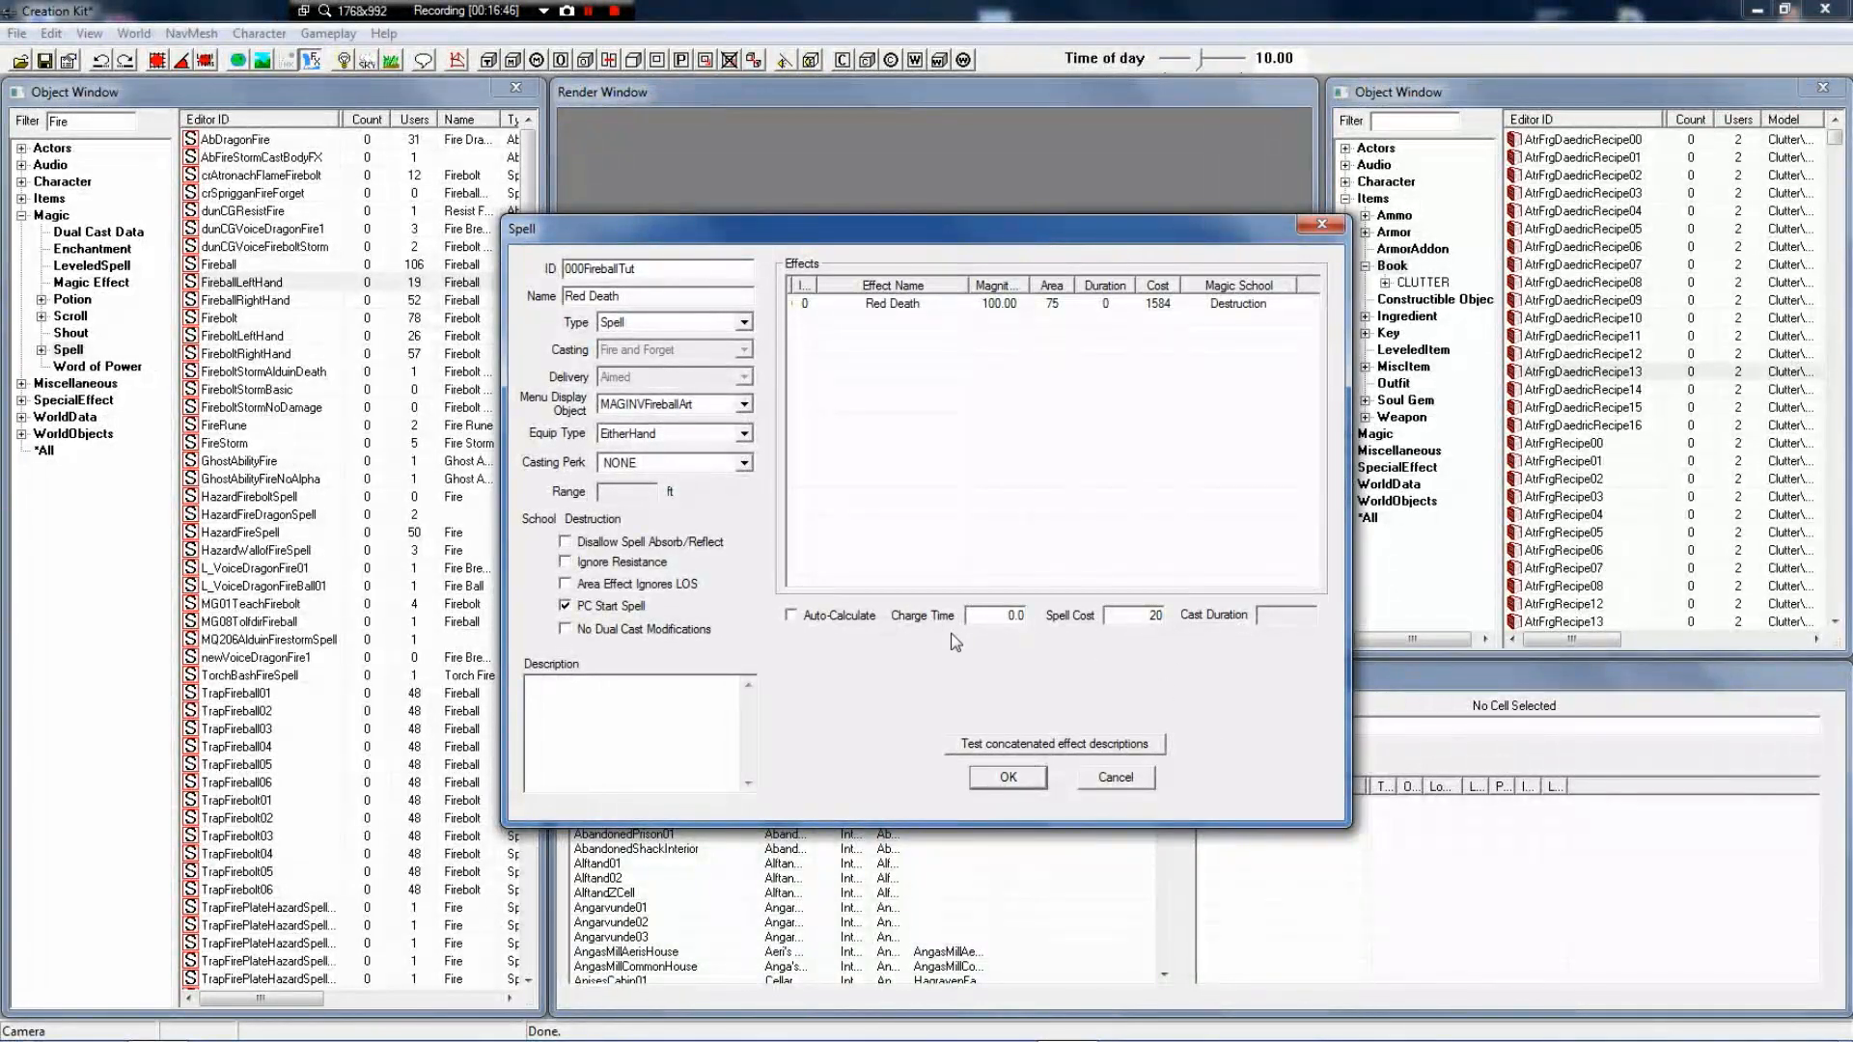
click(793, 615)
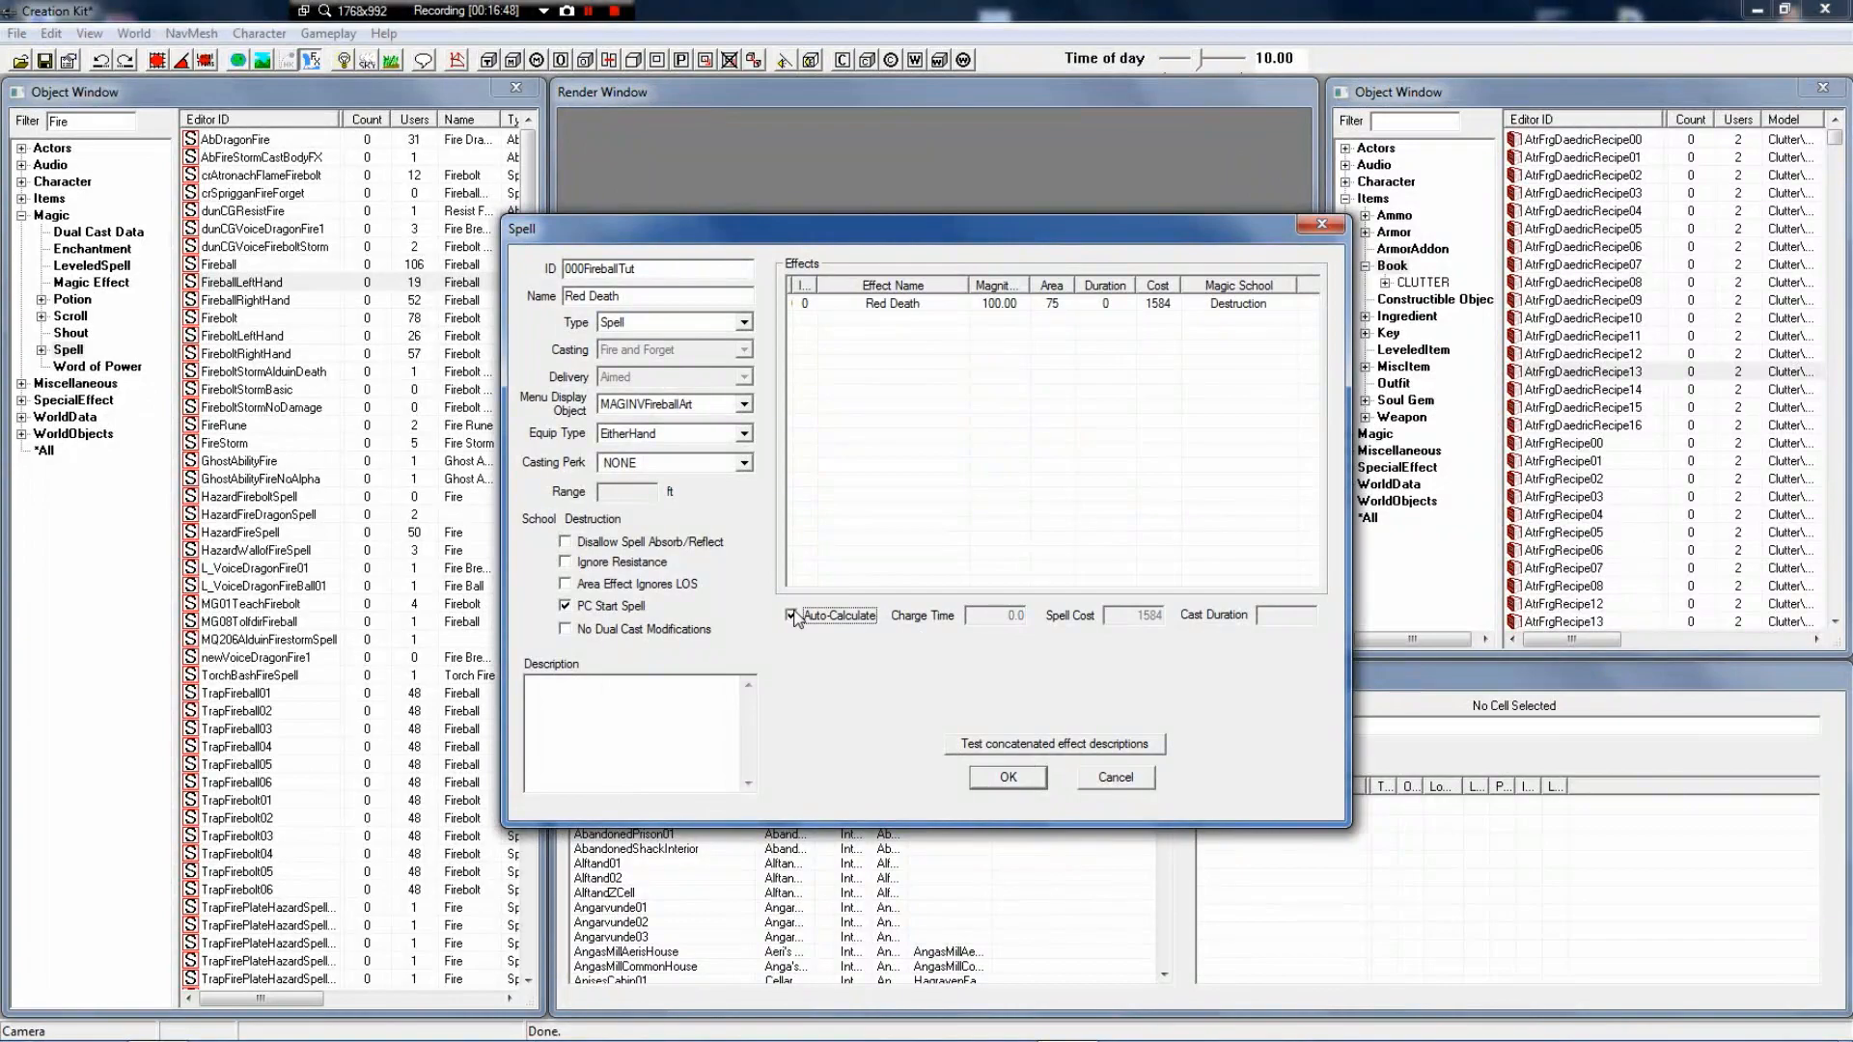
click(792, 616)
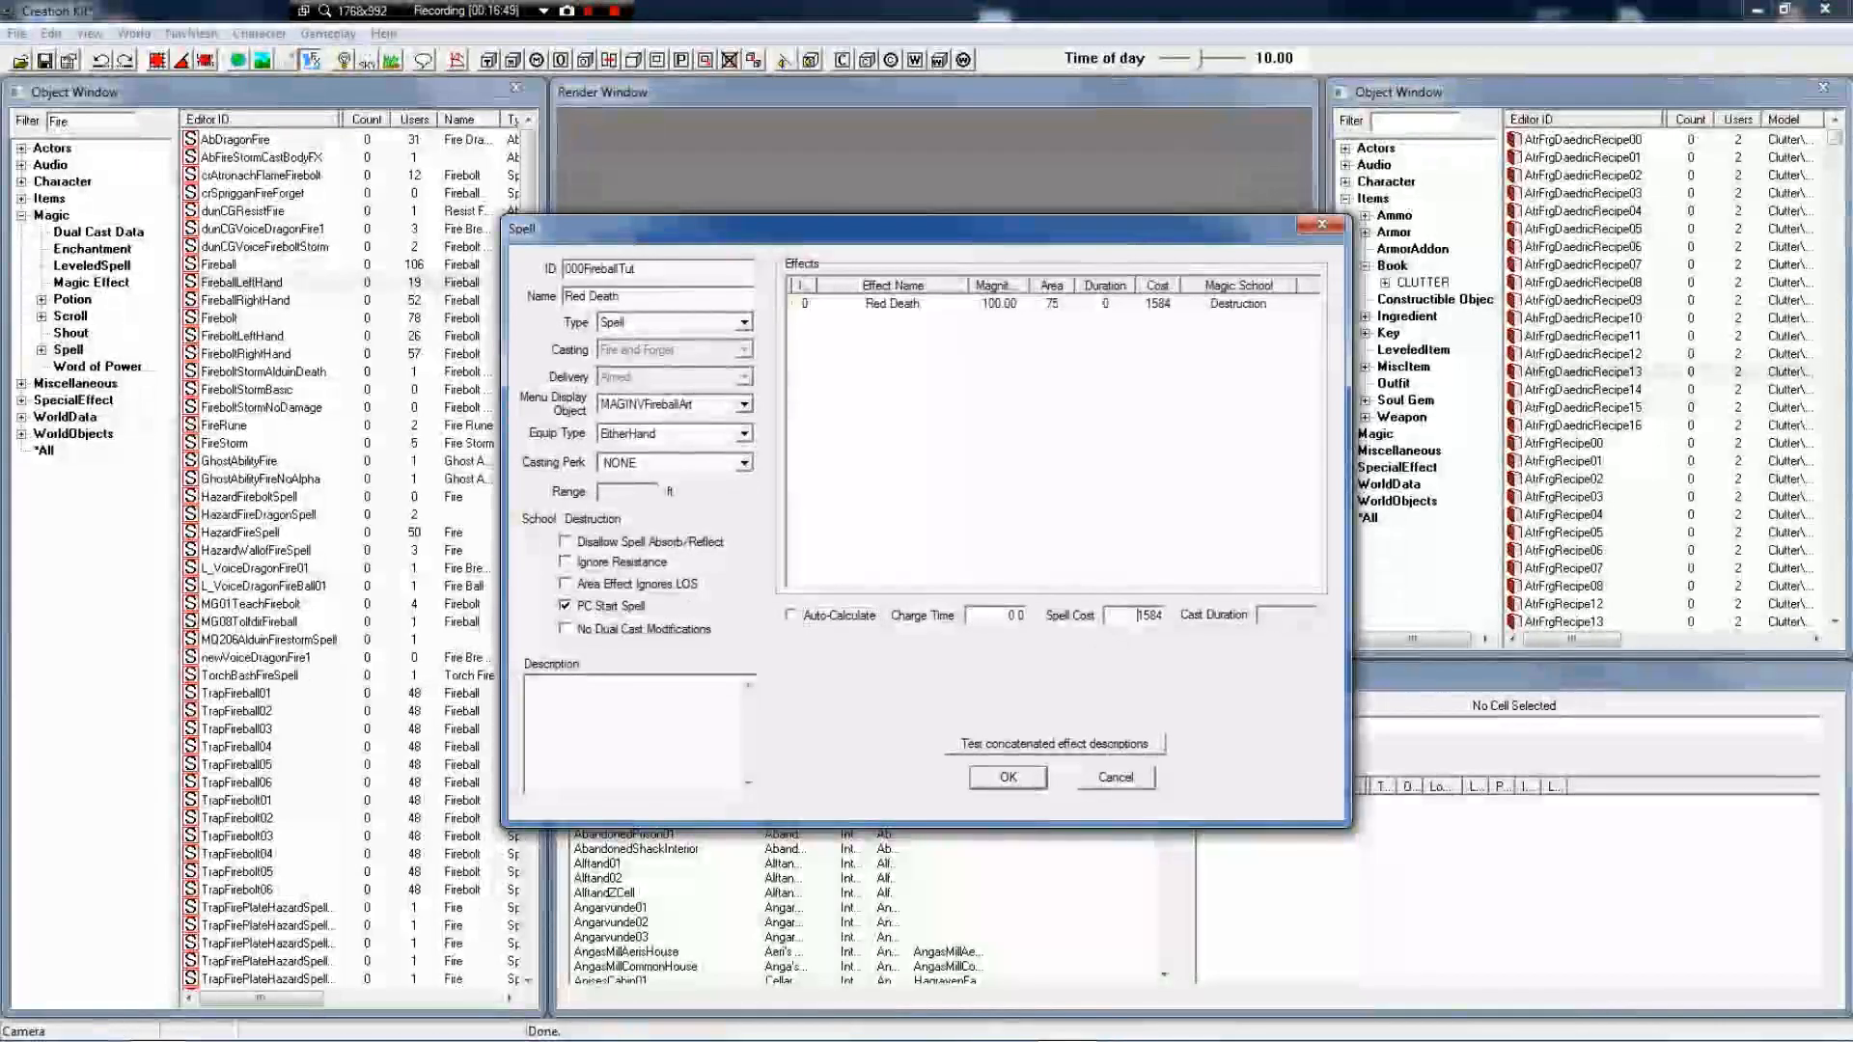
double_click(1138, 615)
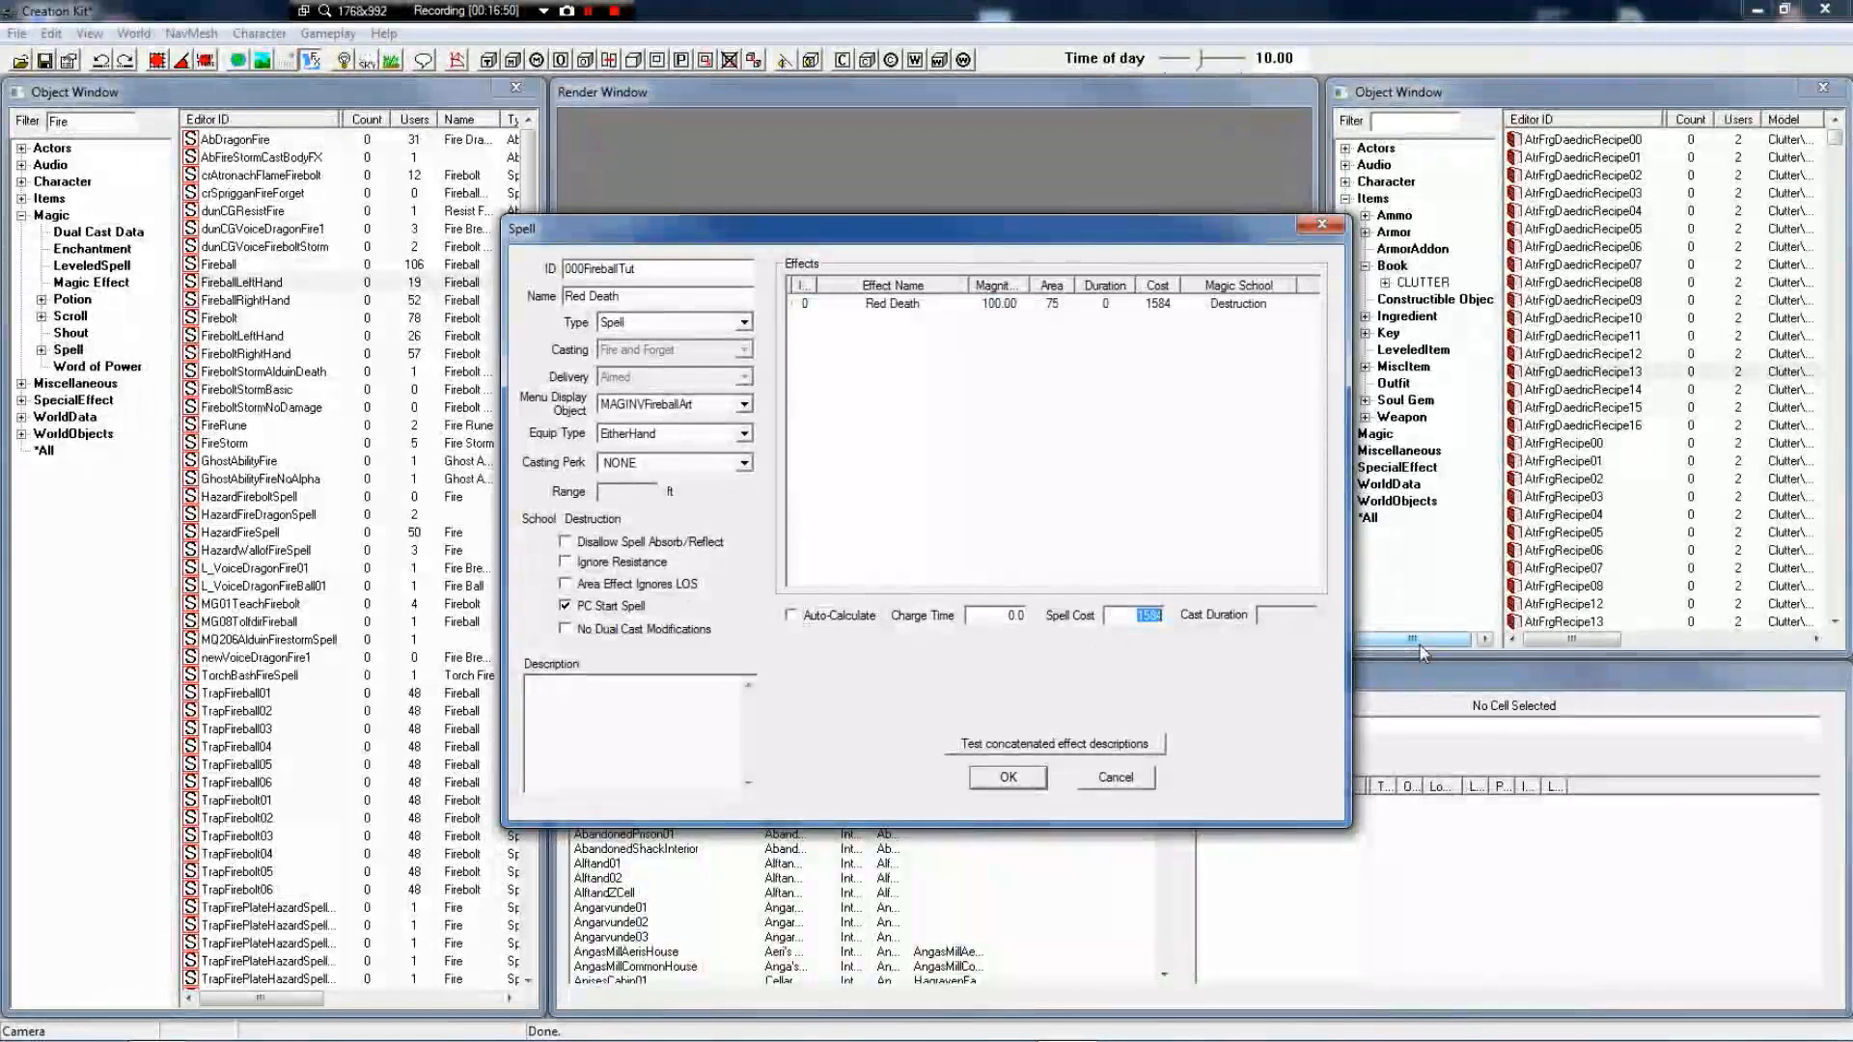
text(20)
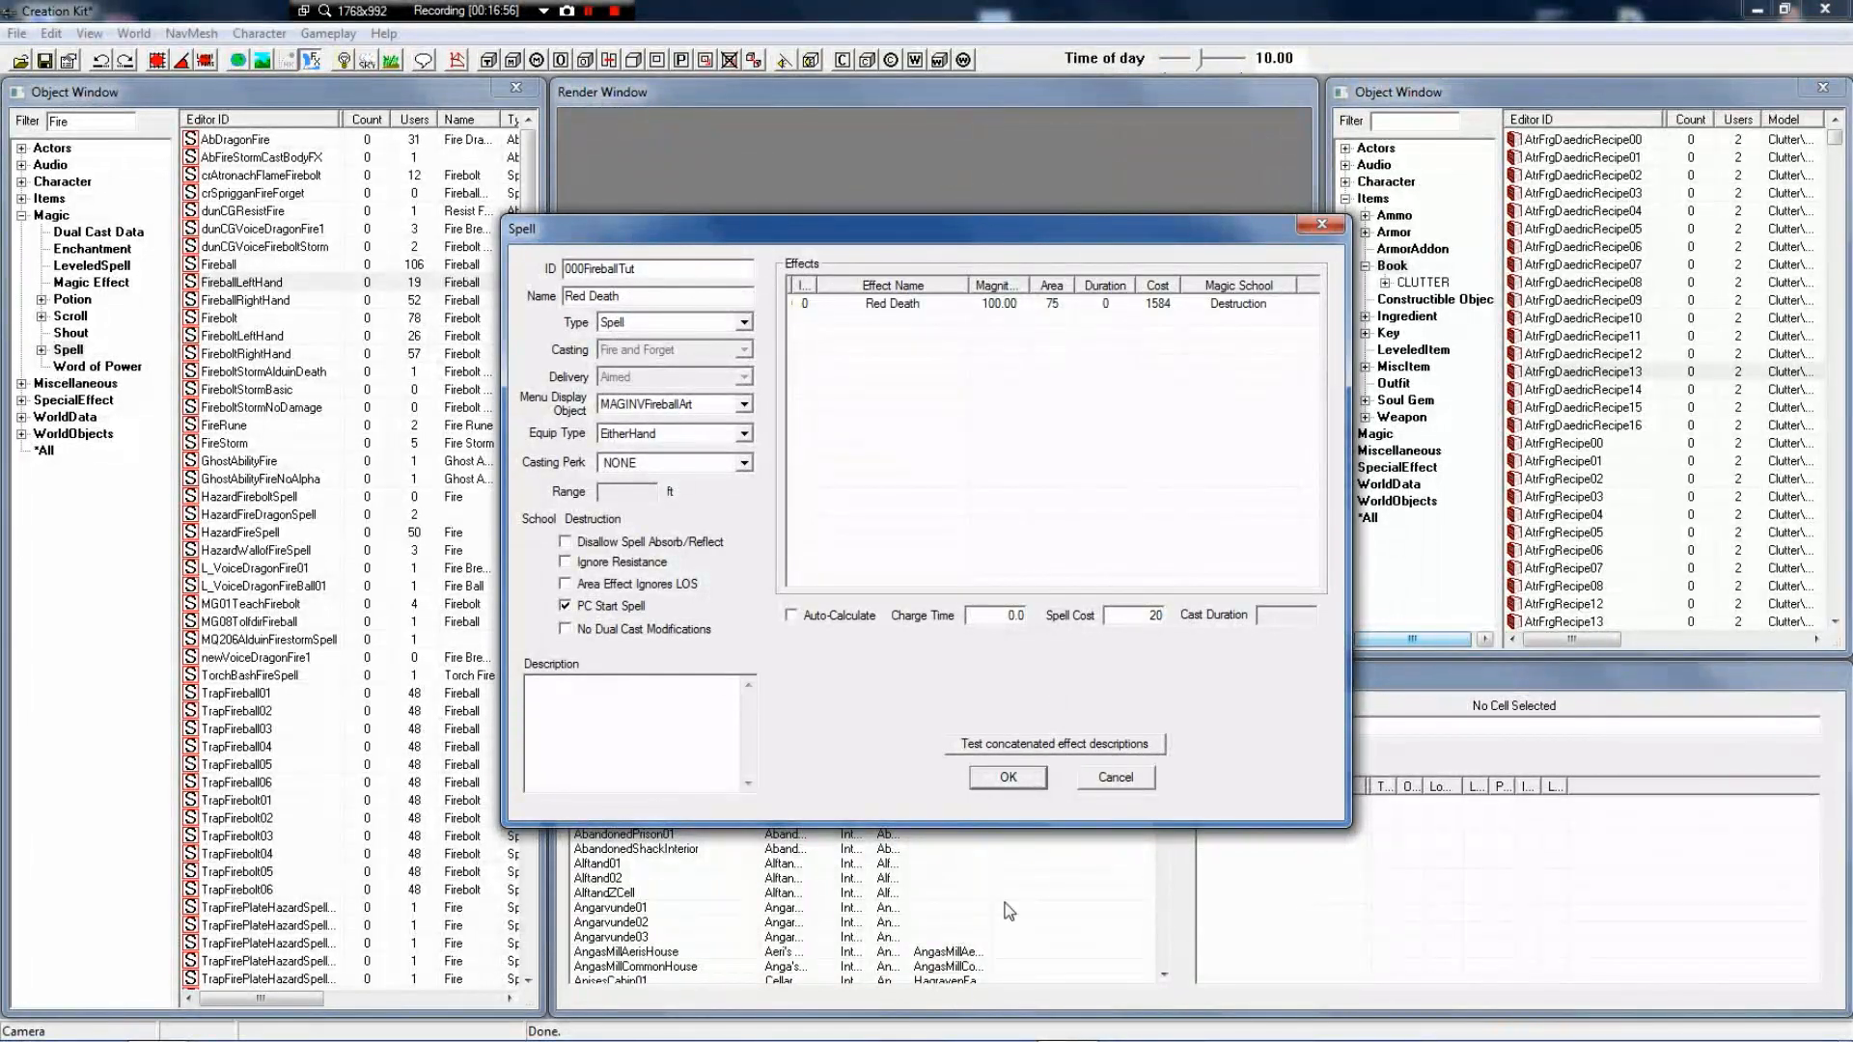
click(1005, 777)
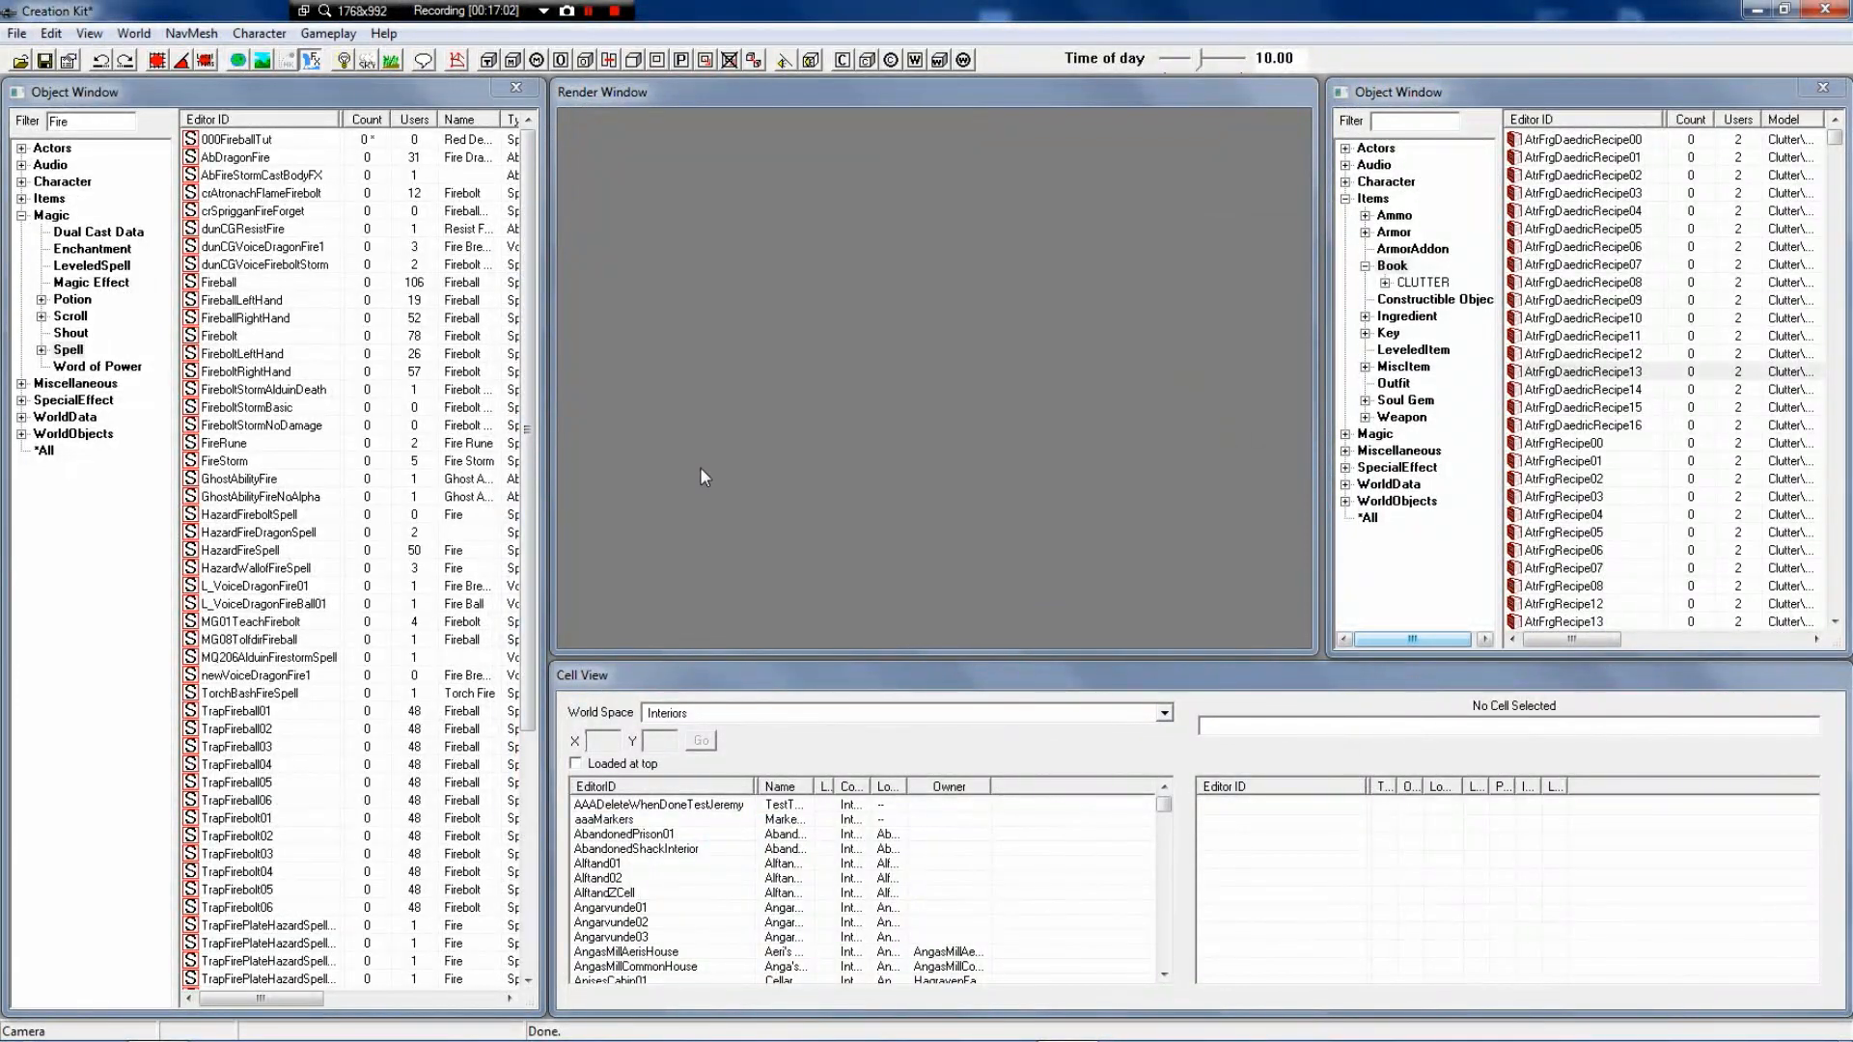
Filter the book items by Fire and open the SpellTomeFireball book for editing
click(1426, 122)
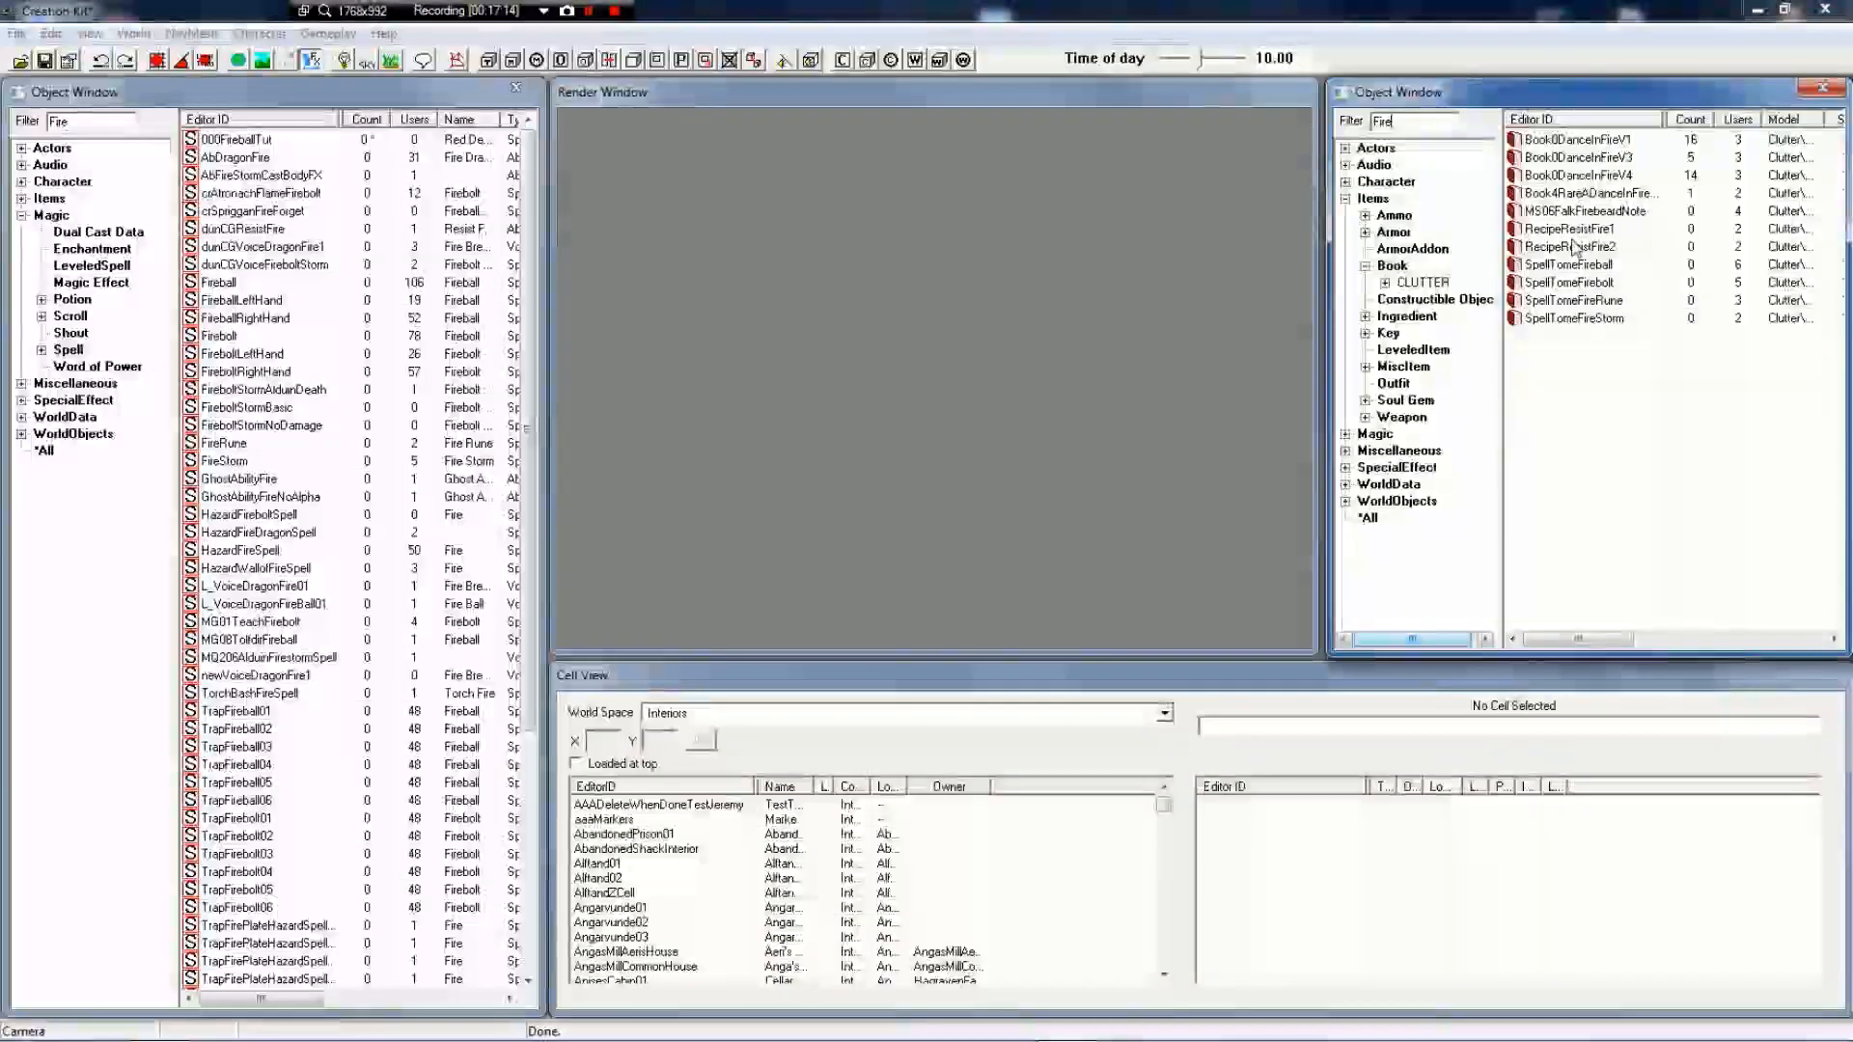
click(1618, 264)
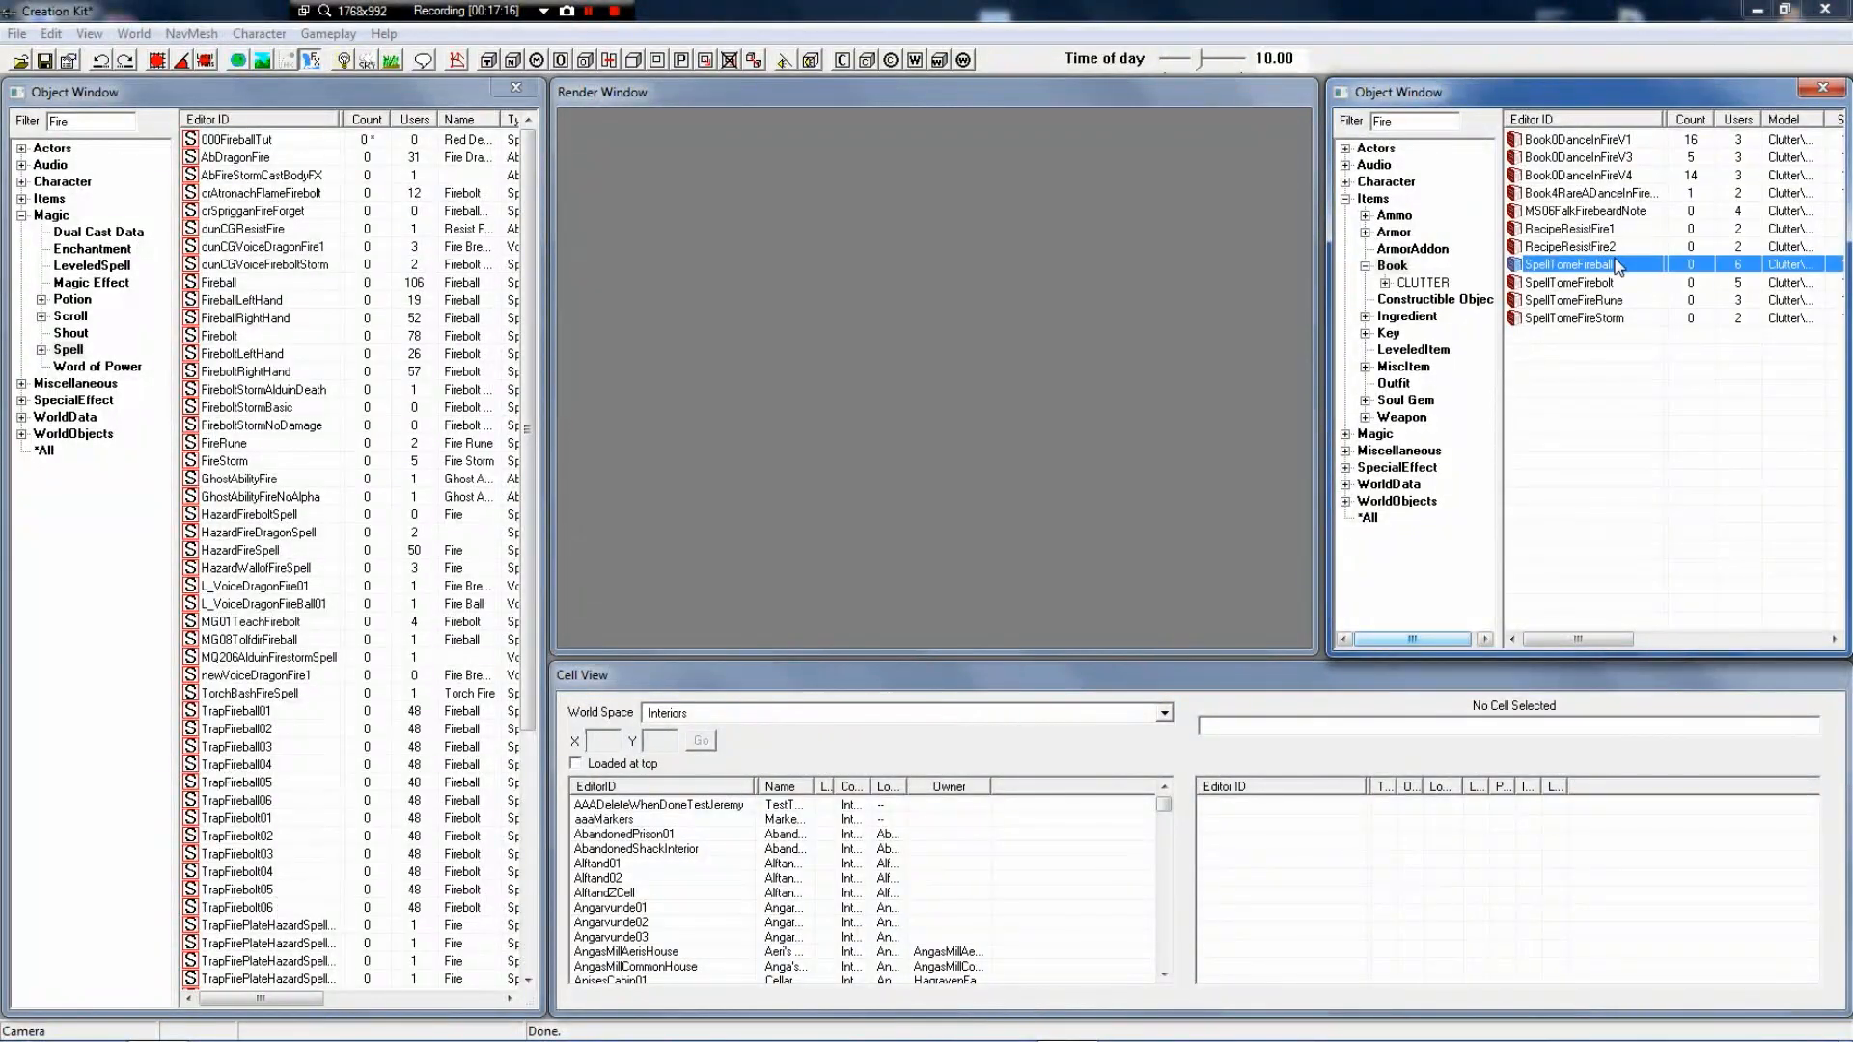
double_click(1618, 264)
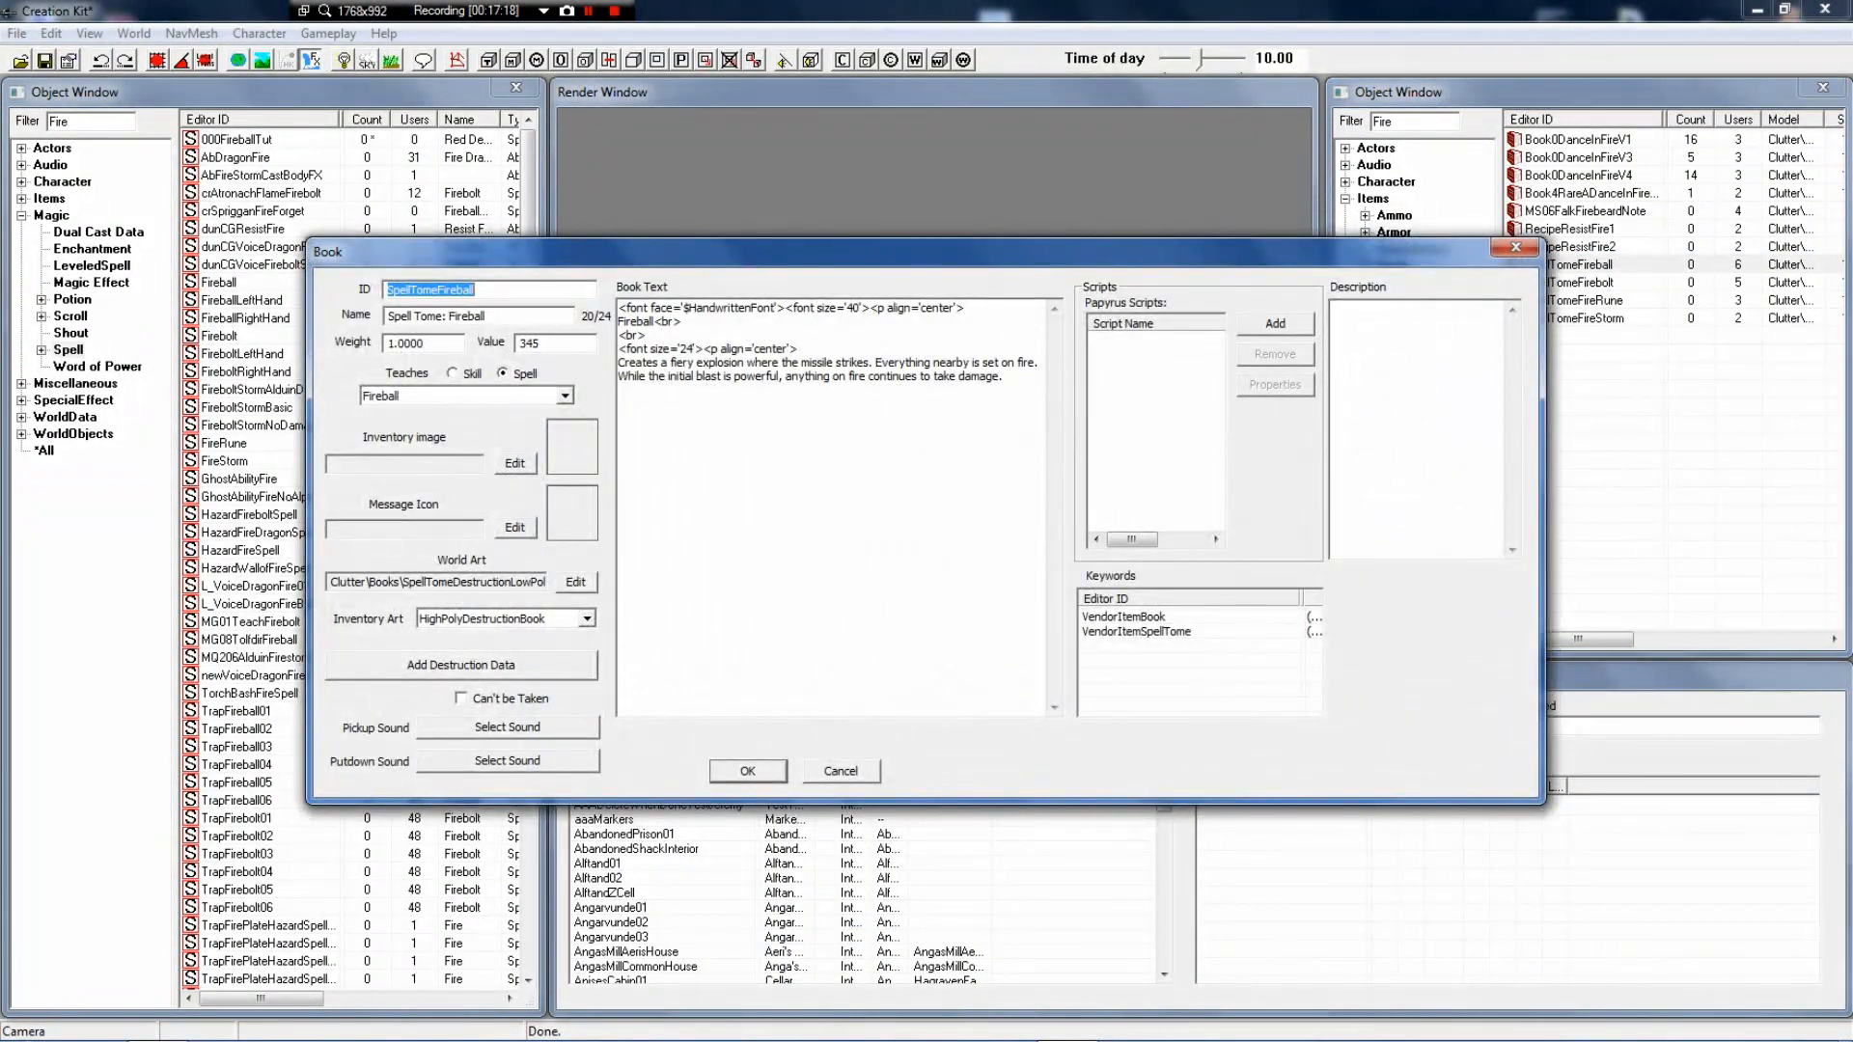
Clear the book text of the fireball tome and change its ID to 000Fireball
drag(1013, 380, 464, 150)
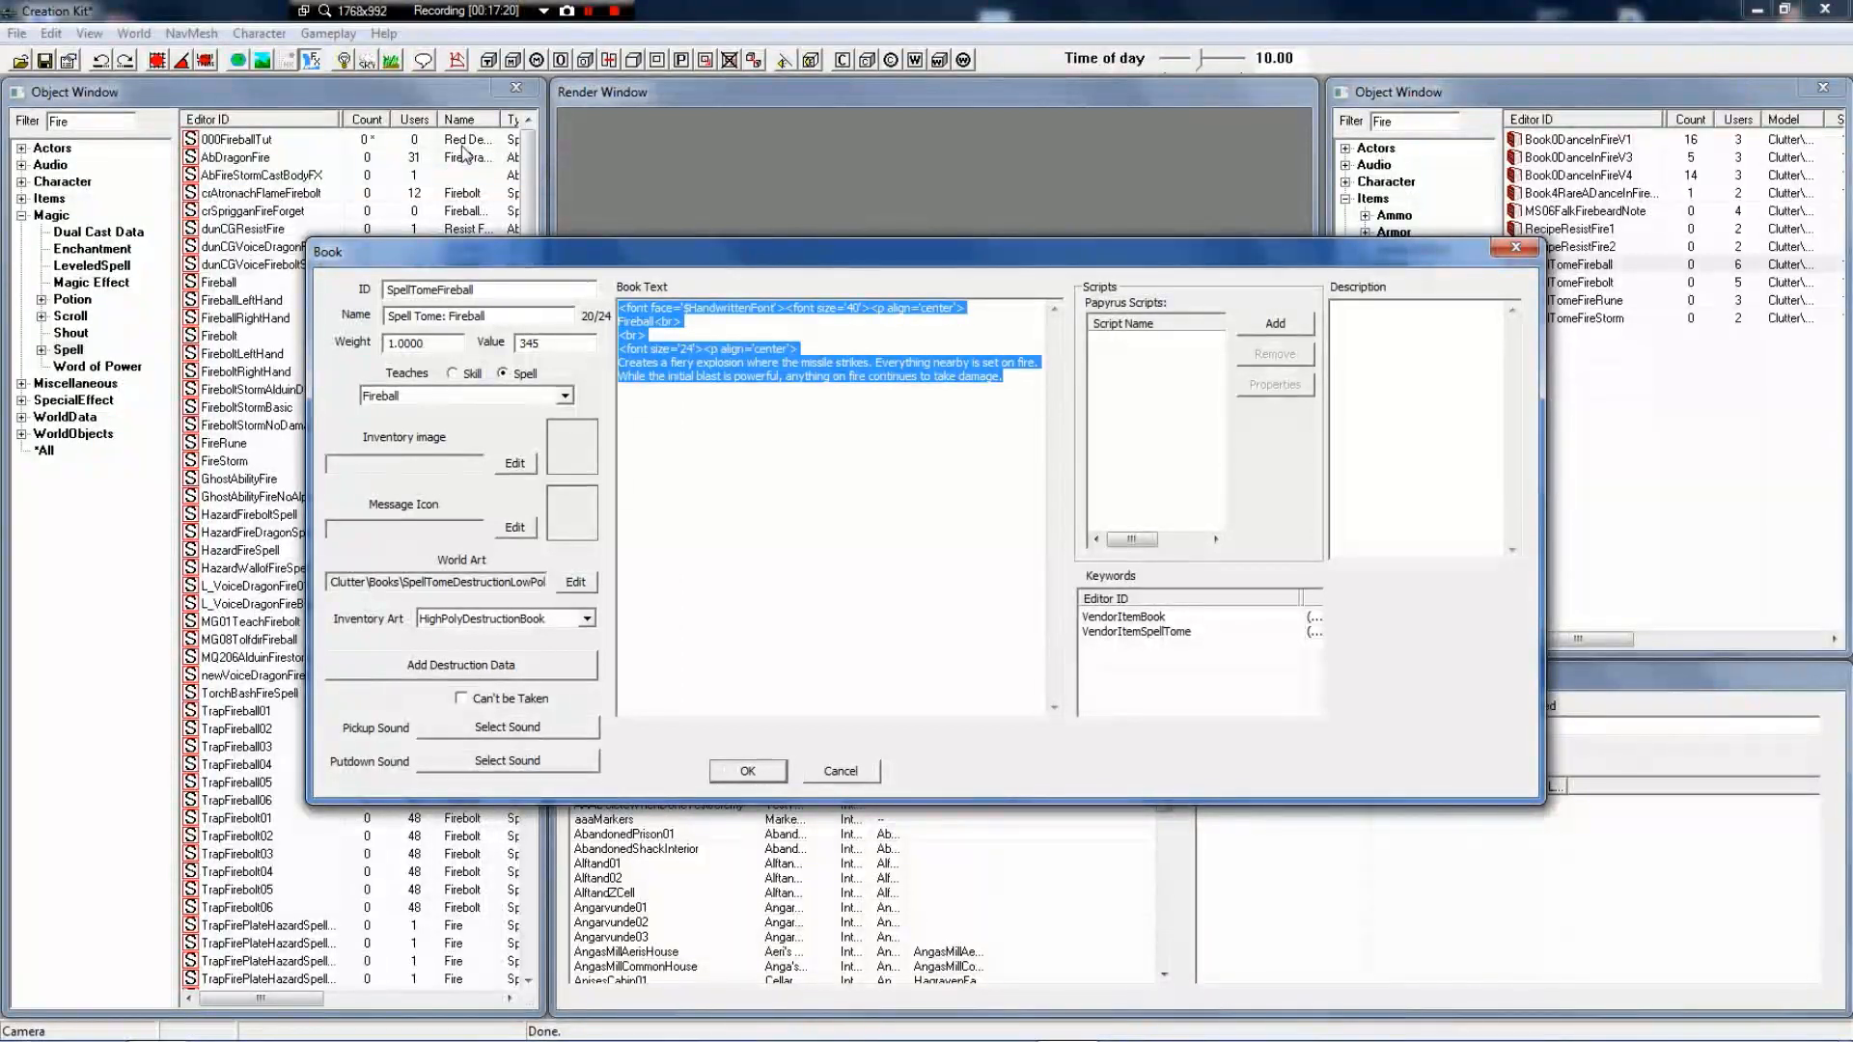
key(Delete)
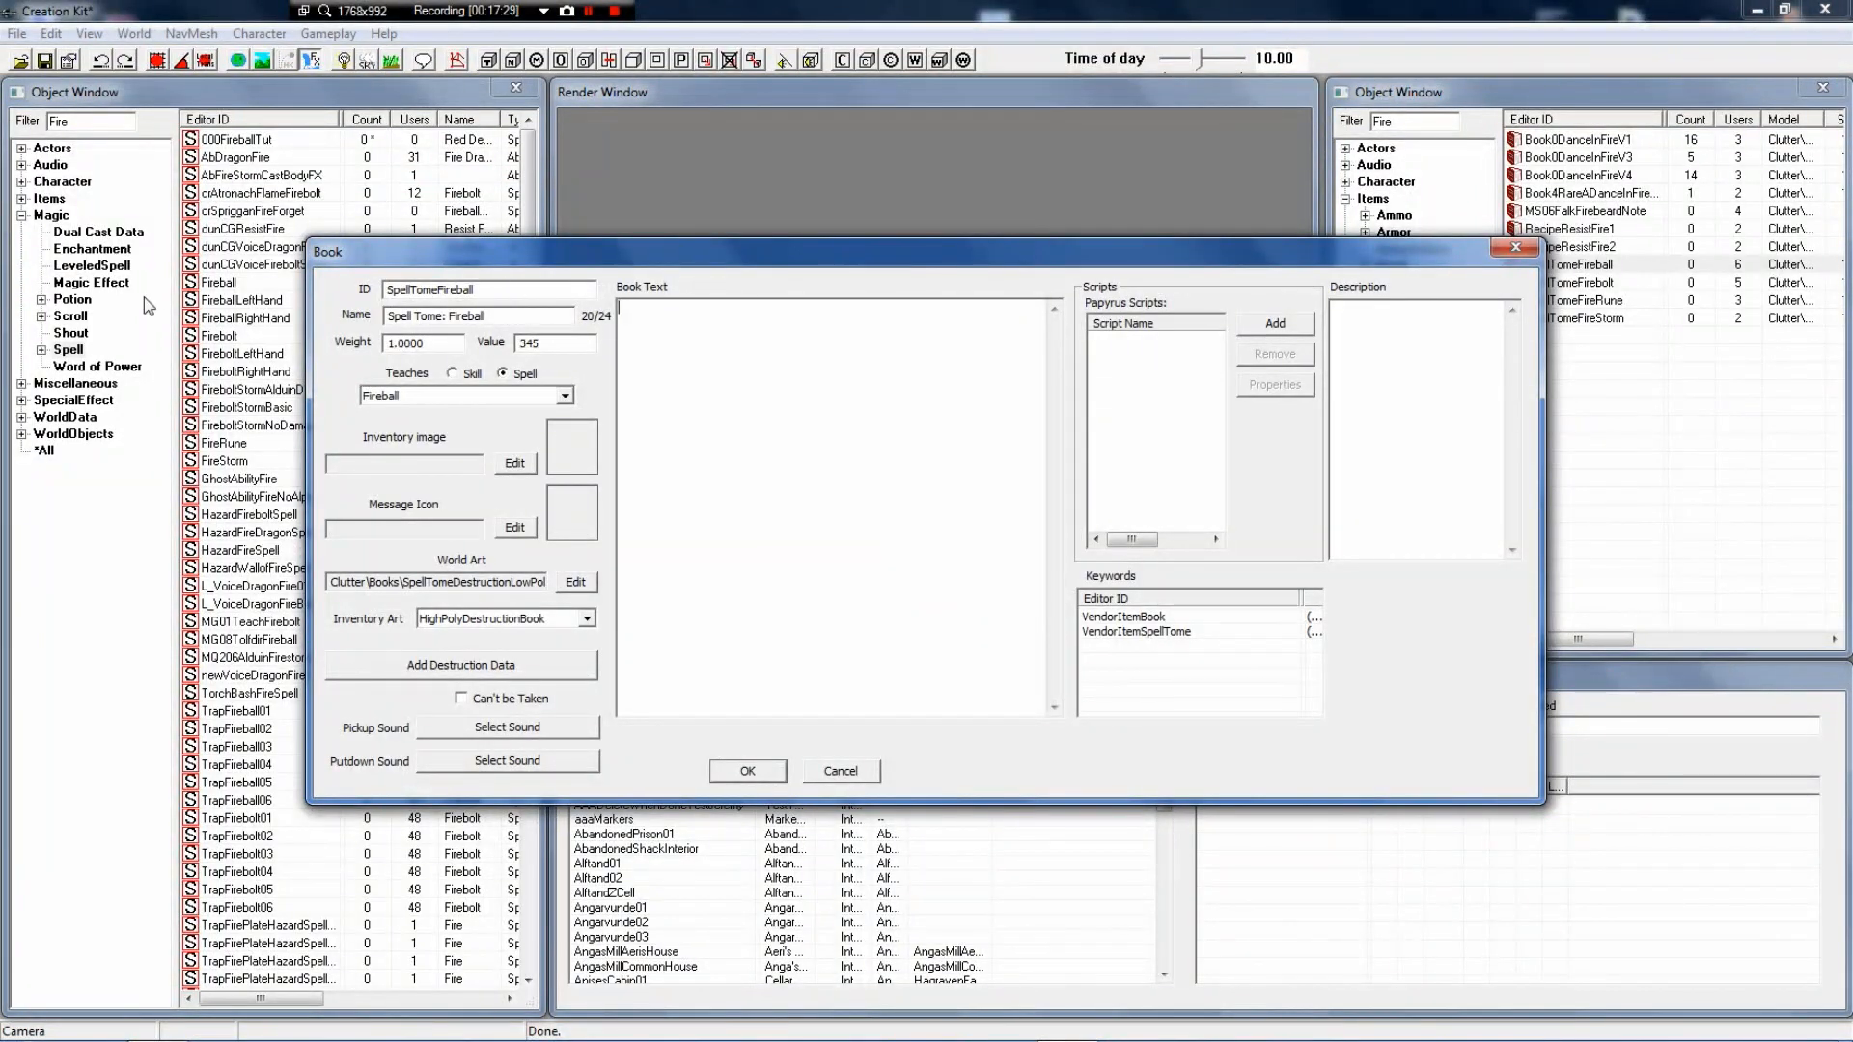
click(542, 291)
drag(542, 291, 388, 290)
text(000Fir)
key(BackSpace)
key(BackSpace)
key(BackSpace)
key(BackSpace)
text(eballs spe)
key(BackSpace)
key(BackSpace)
key(BackSpace)
key(BackSpace)
key(BackSpace)
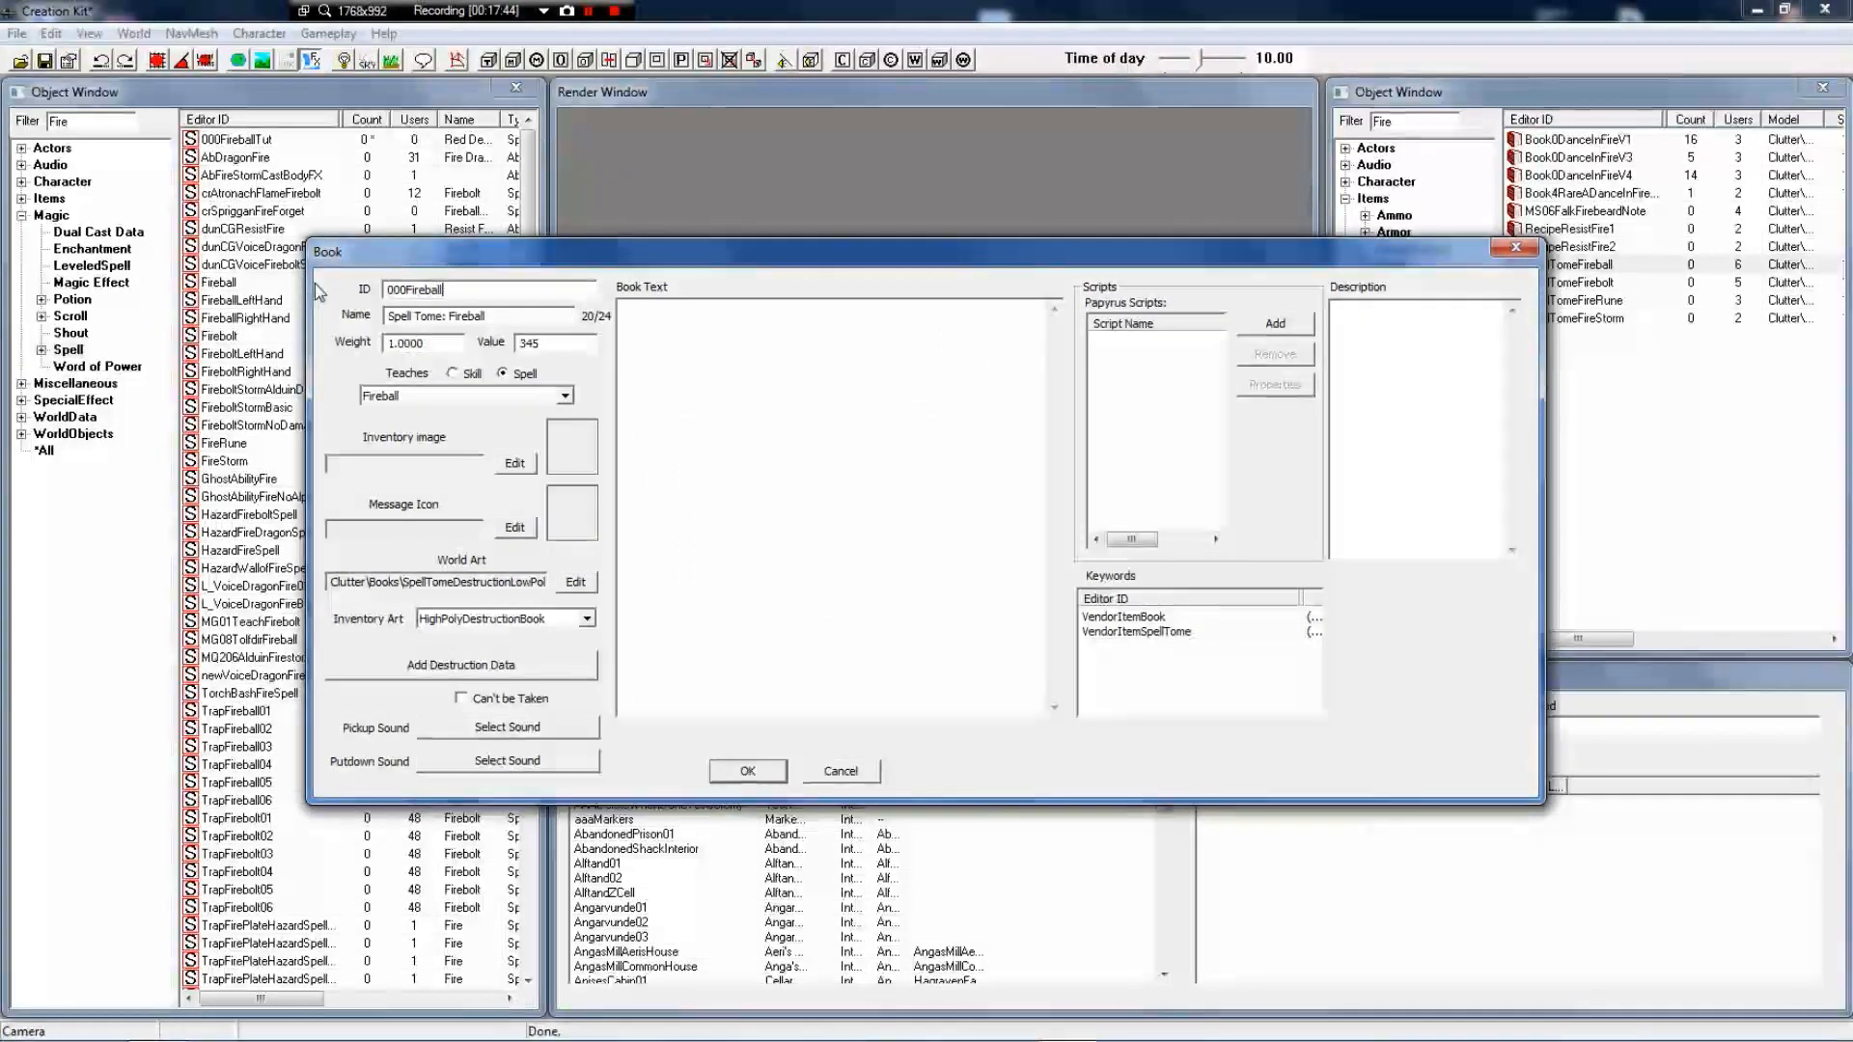
Rename the tome as "Spell Tome: Tutorial Fire spell"
key(Tab)
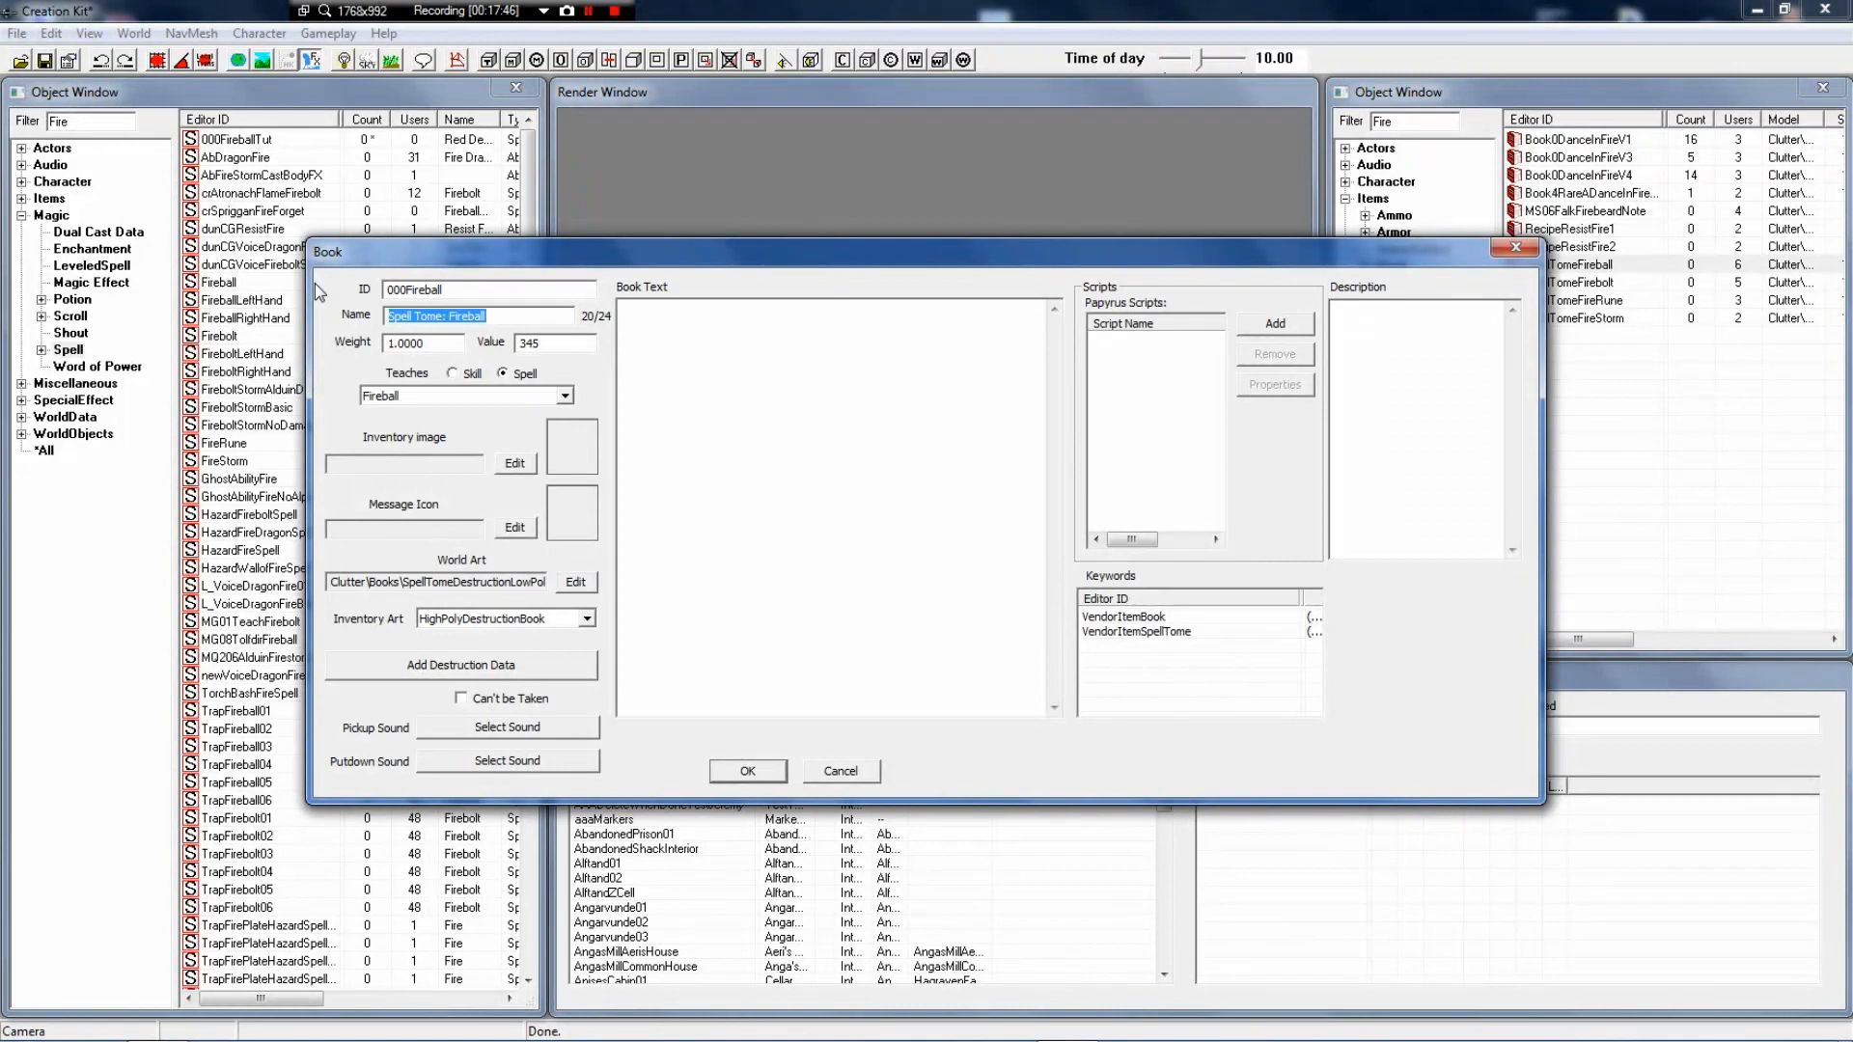
key(End)
key(BackSpace)
key(BackSpace)
key(BackSpace)
key(BackSpace)
key(BackSpace)
key(BackSpace)
key(BackSpace)
key(BackSpace)
text(Tutorial Fire s)
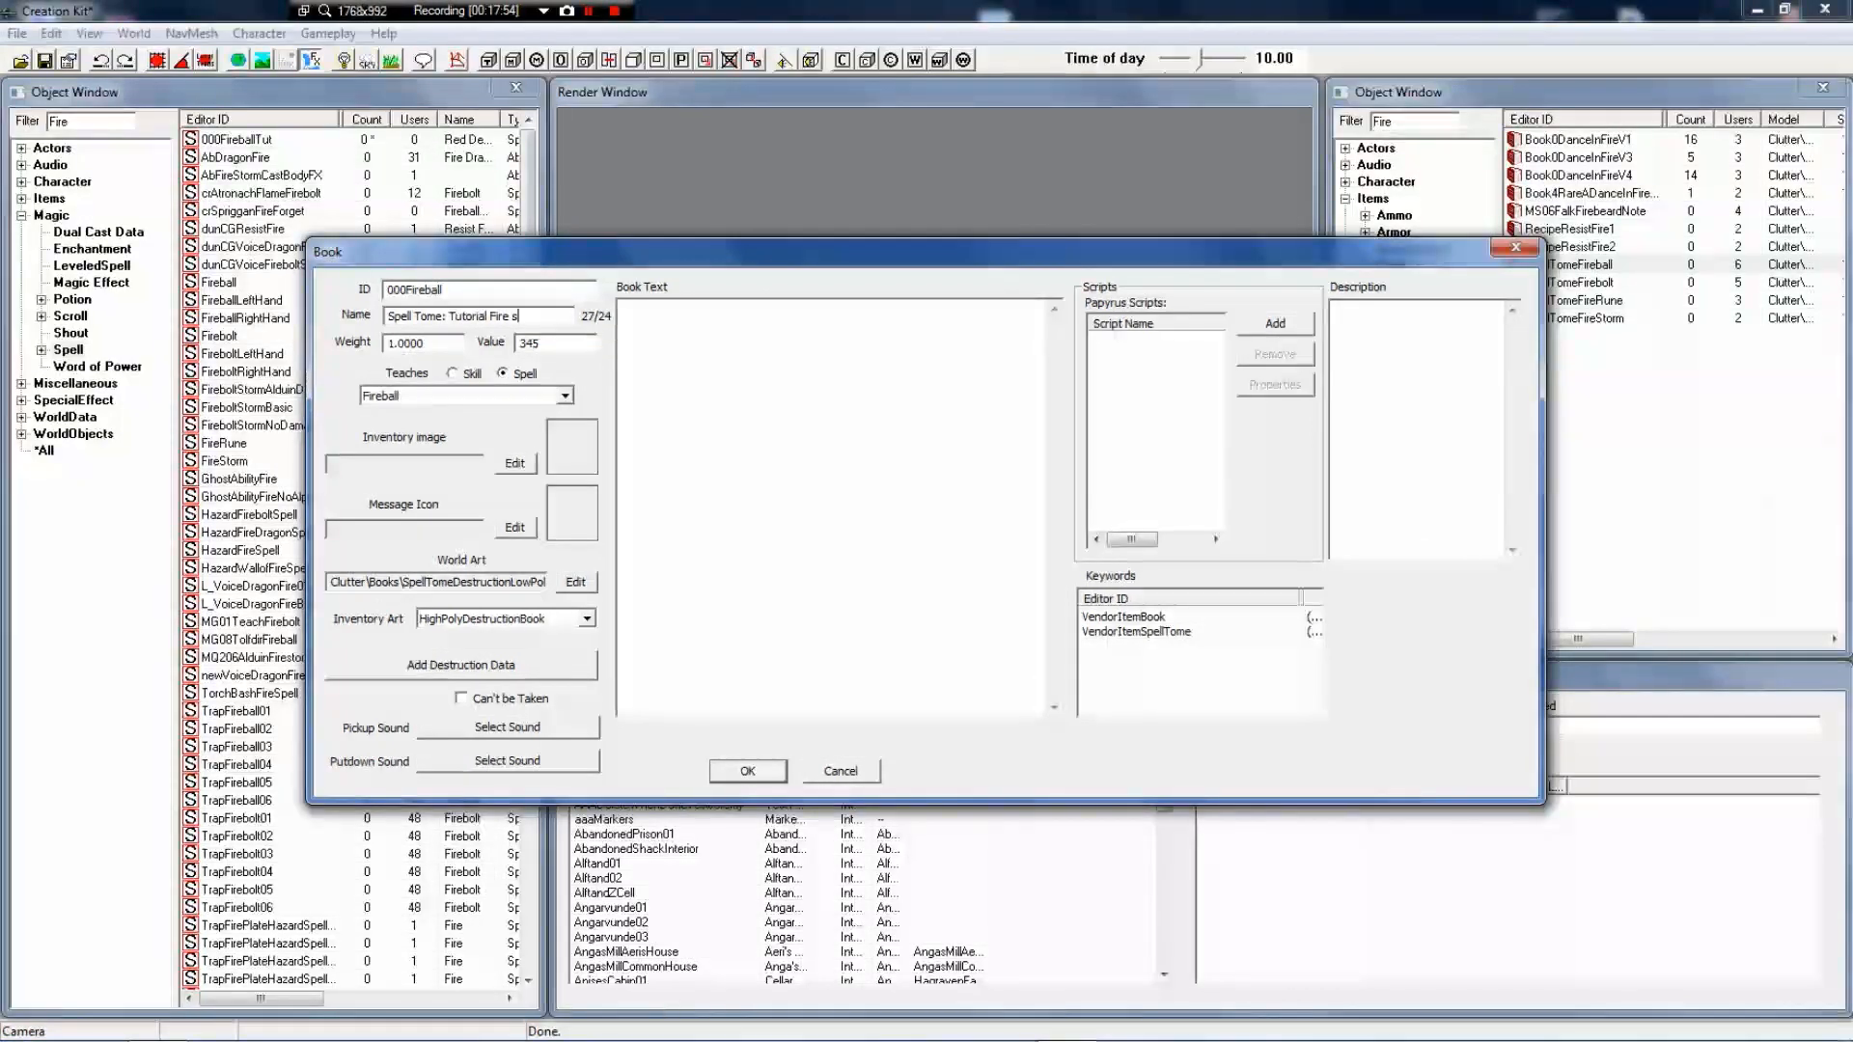
text(pell)
Make the tome teach a spell and choose 000FireballTut as the spell taught
drag(544, 343, 460, 334)
click(453, 373)
click(503, 374)
click(472, 375)
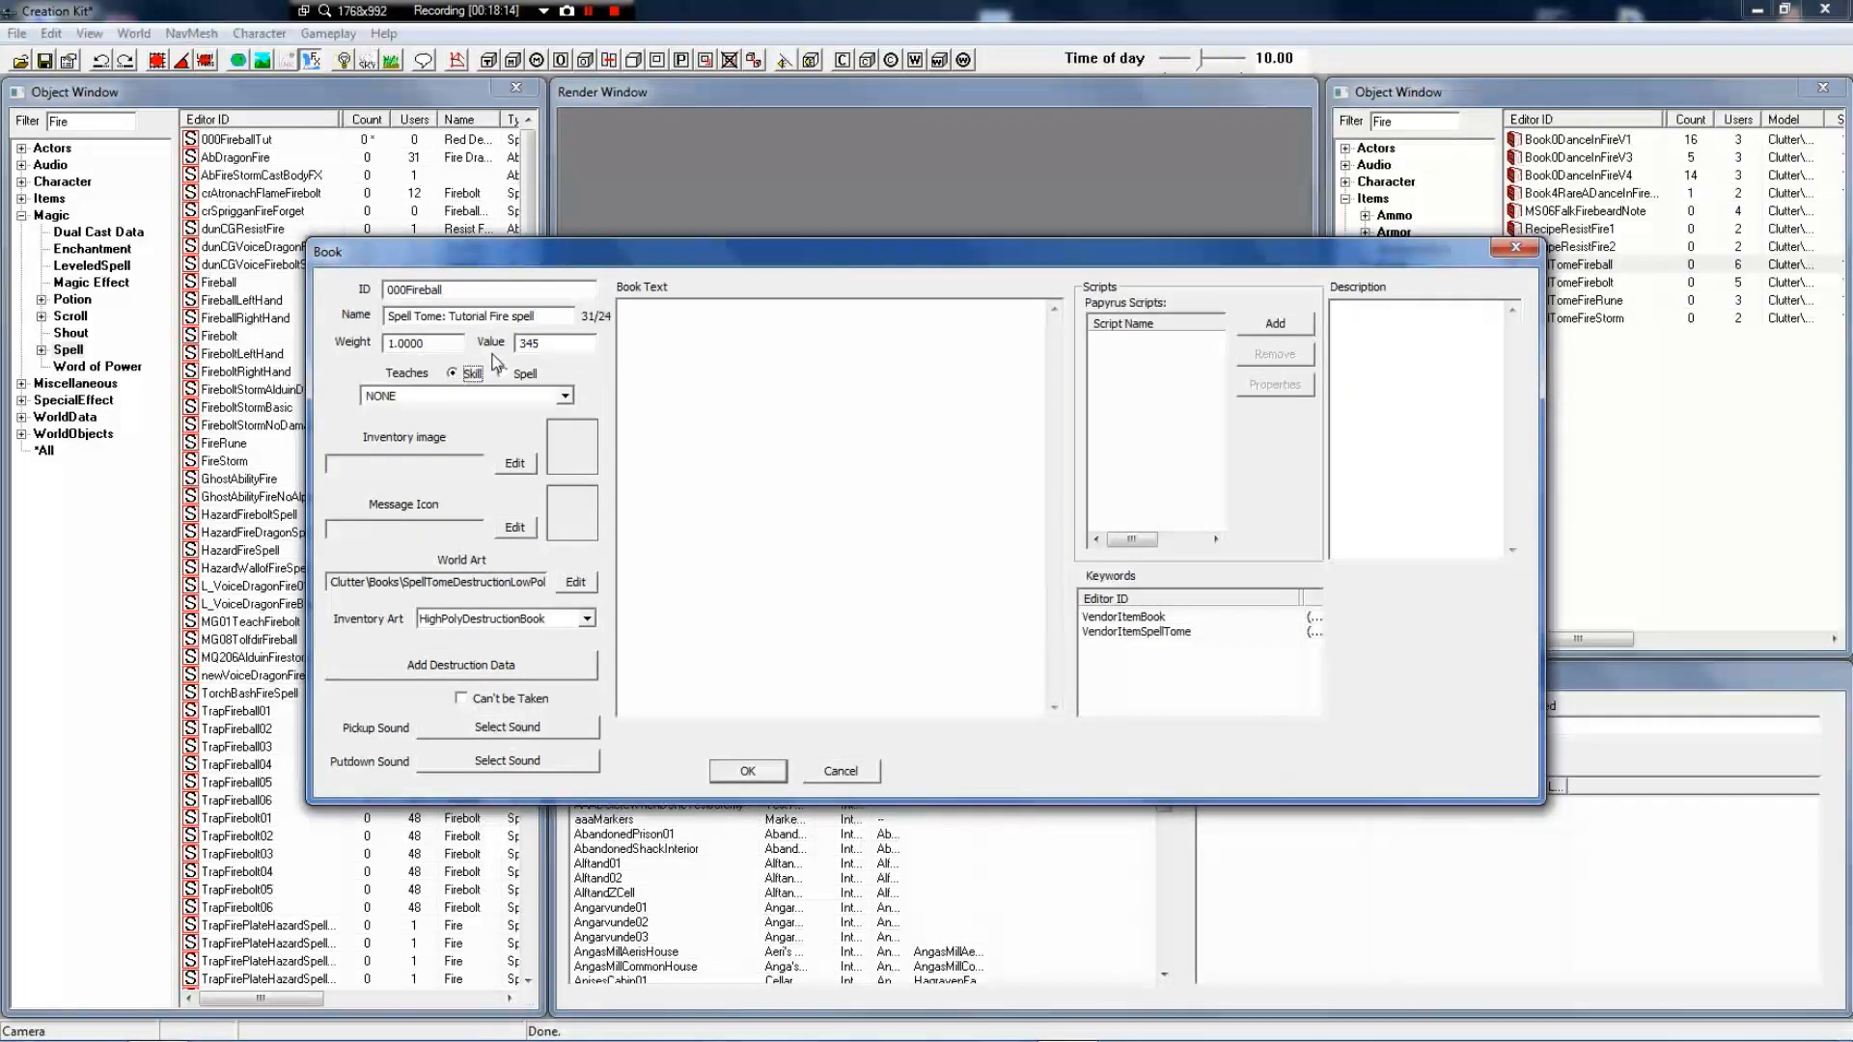
click(526, 374)
click(518, 395)
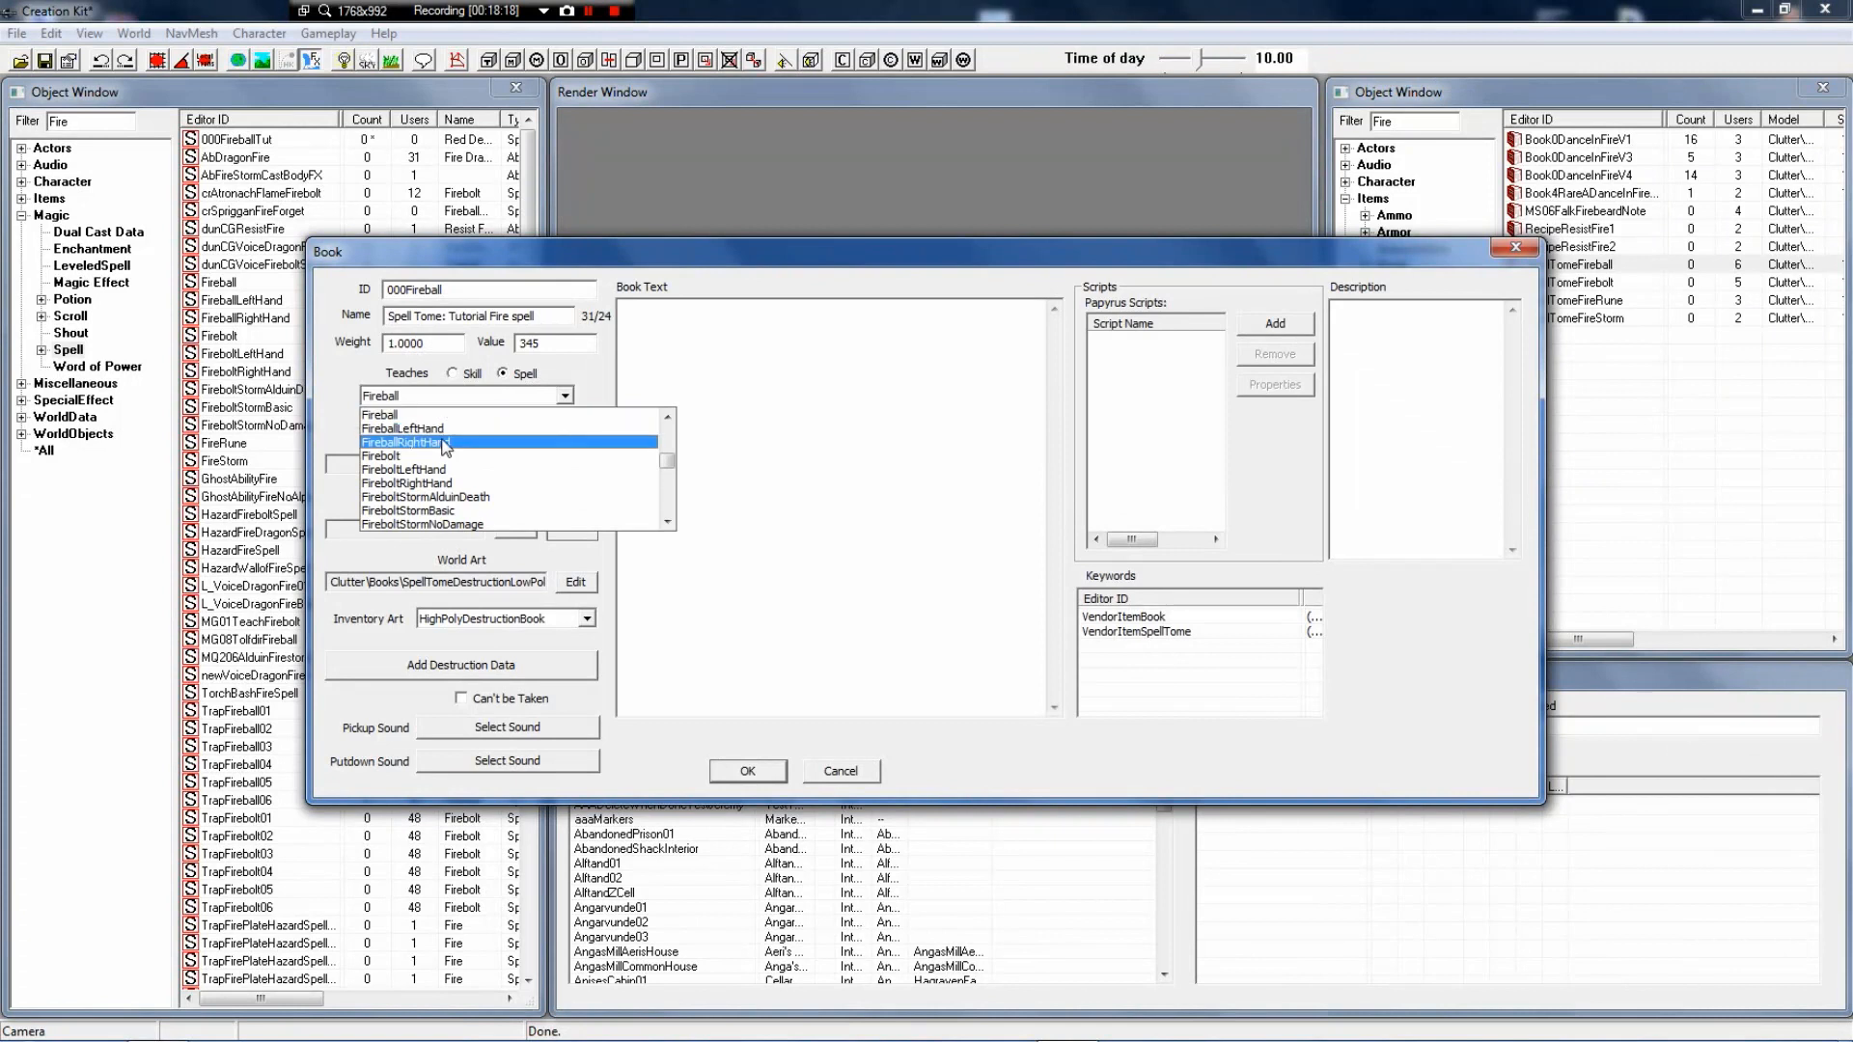
scroll(447, 446, up, 4)
scroll(447, 446, up, 20)
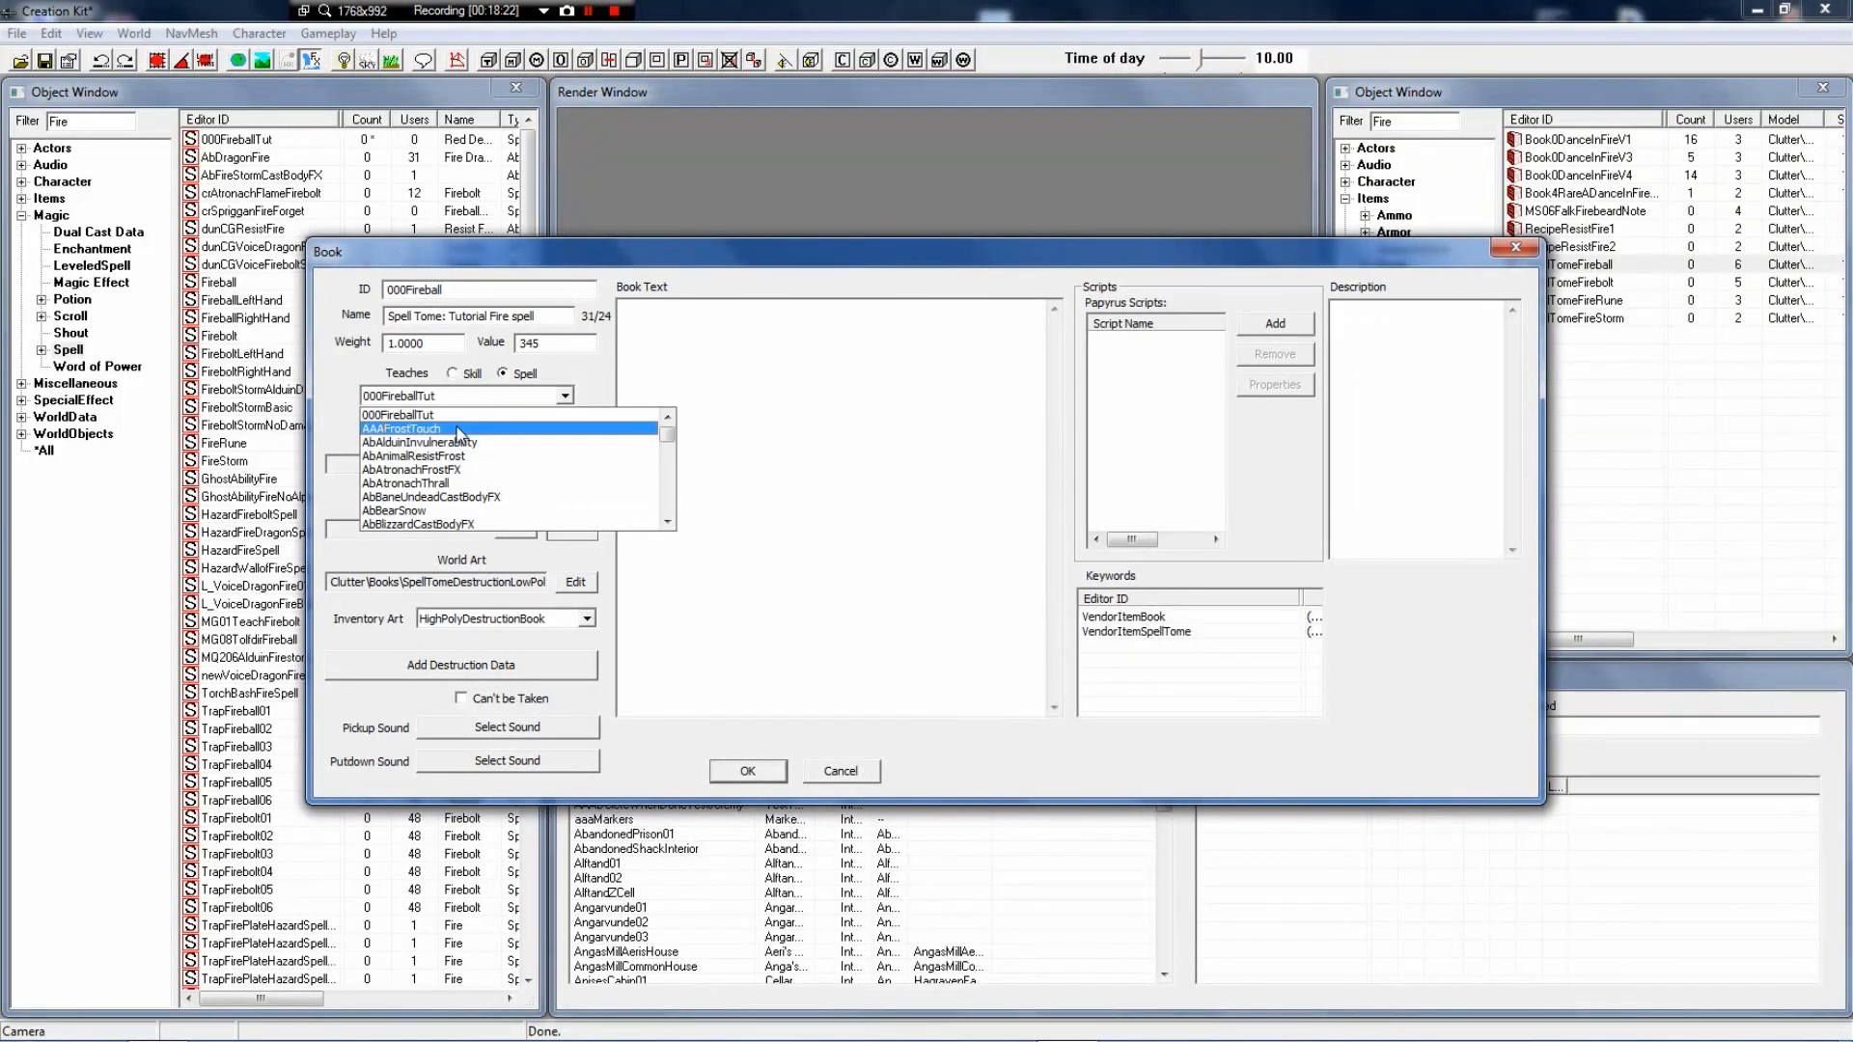
click(463, 414)
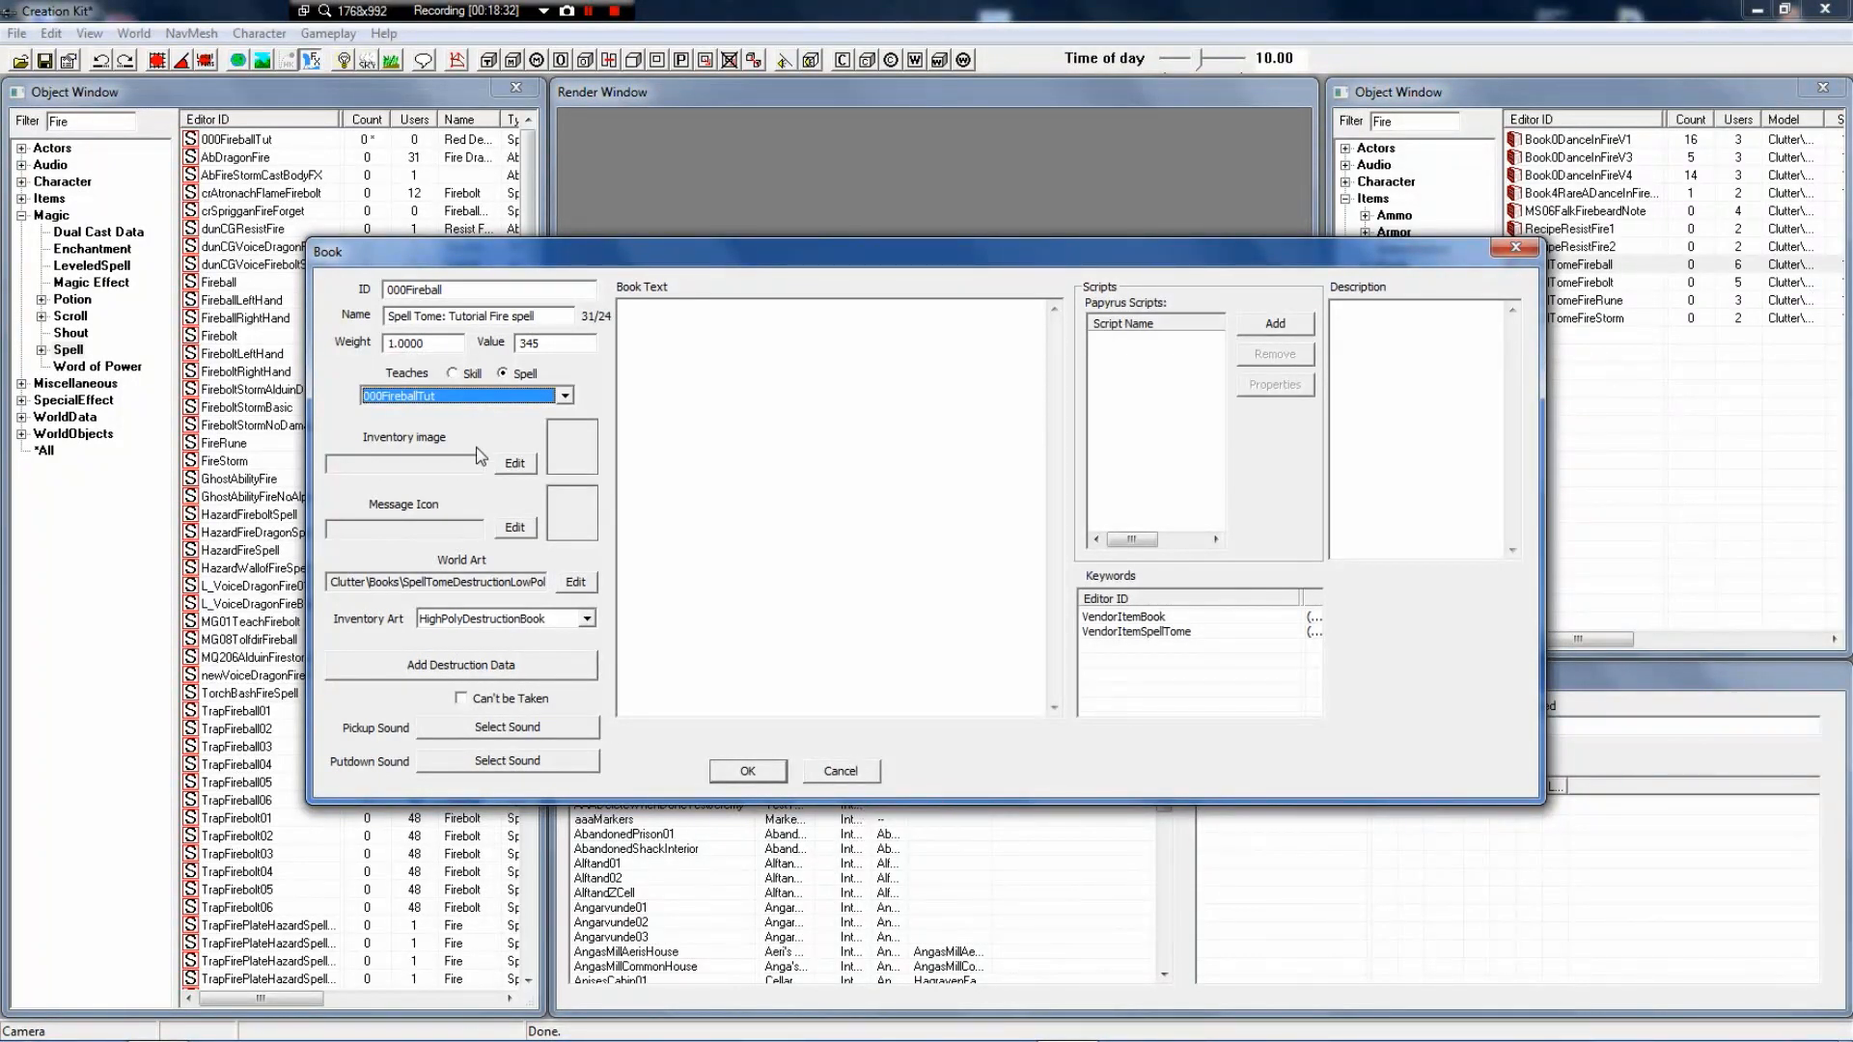
Save the edited tome as a new form instead of overwriting SpellTomeFireball
click(440, 397)
click(440, 397)
click(695, 386)
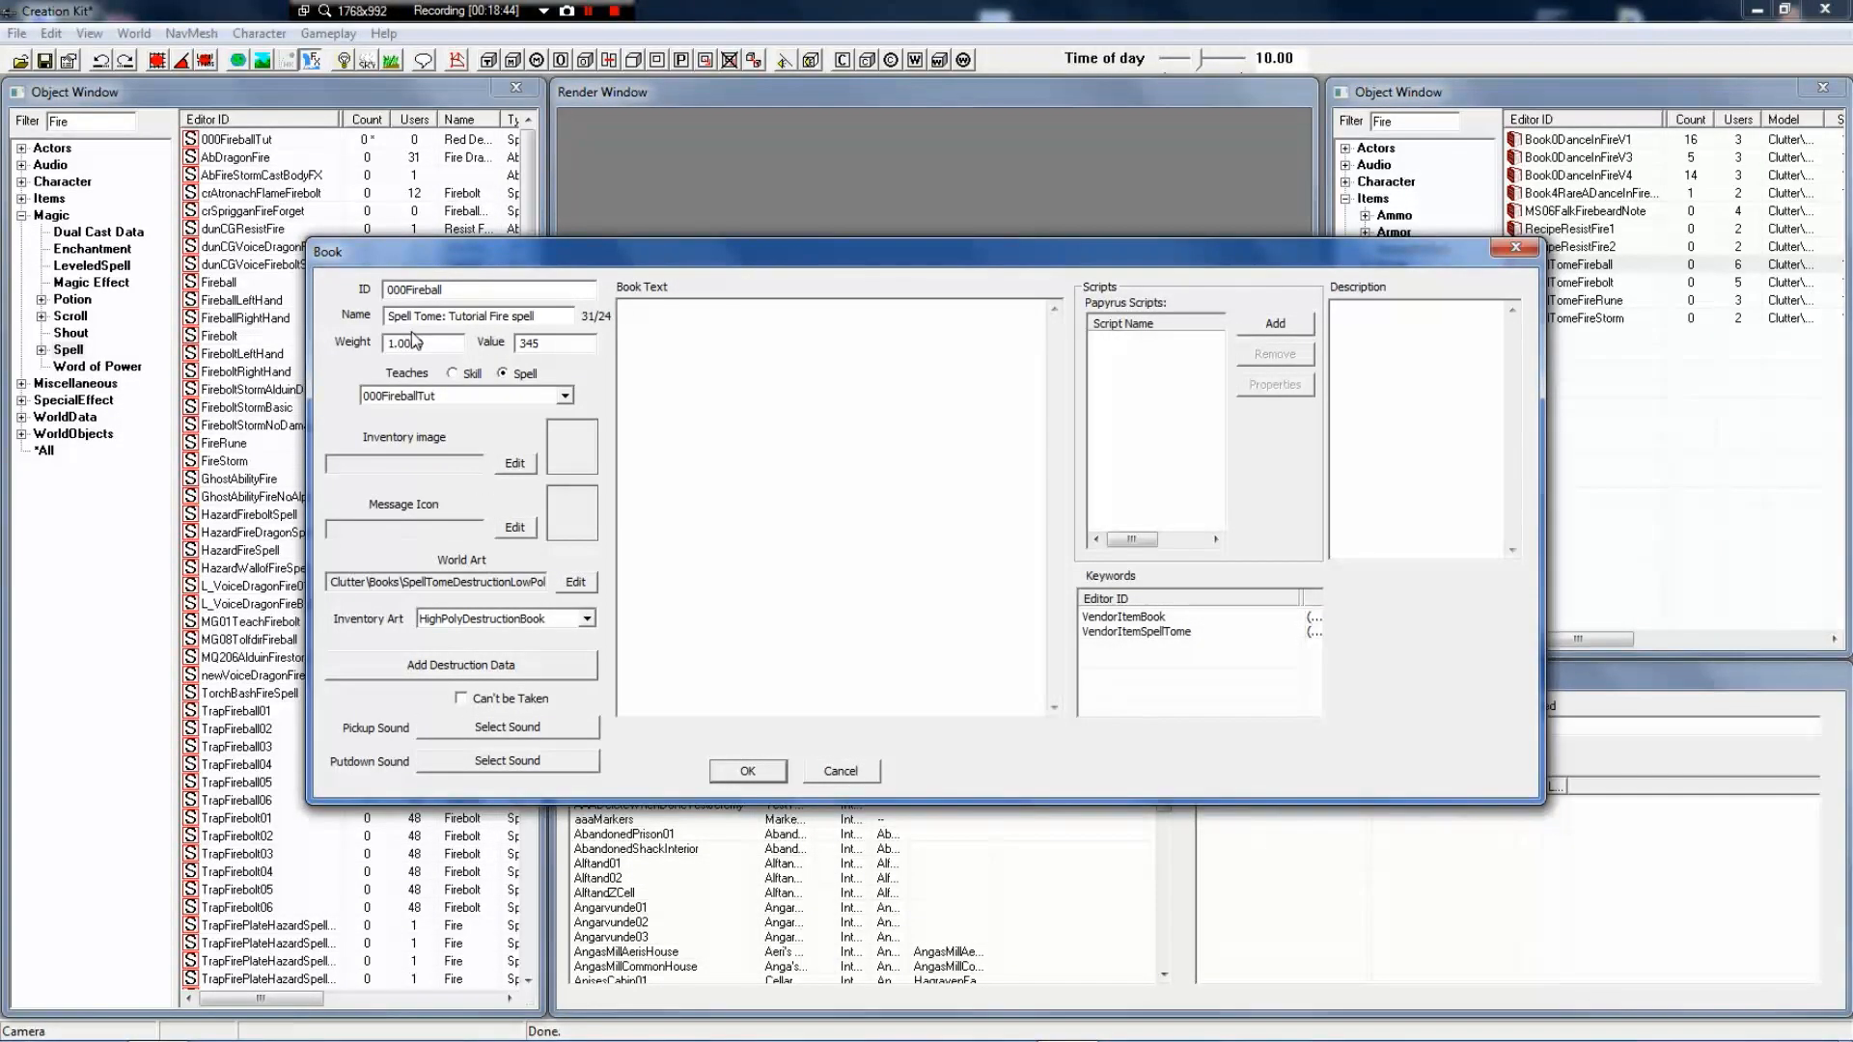
click(774, 778)
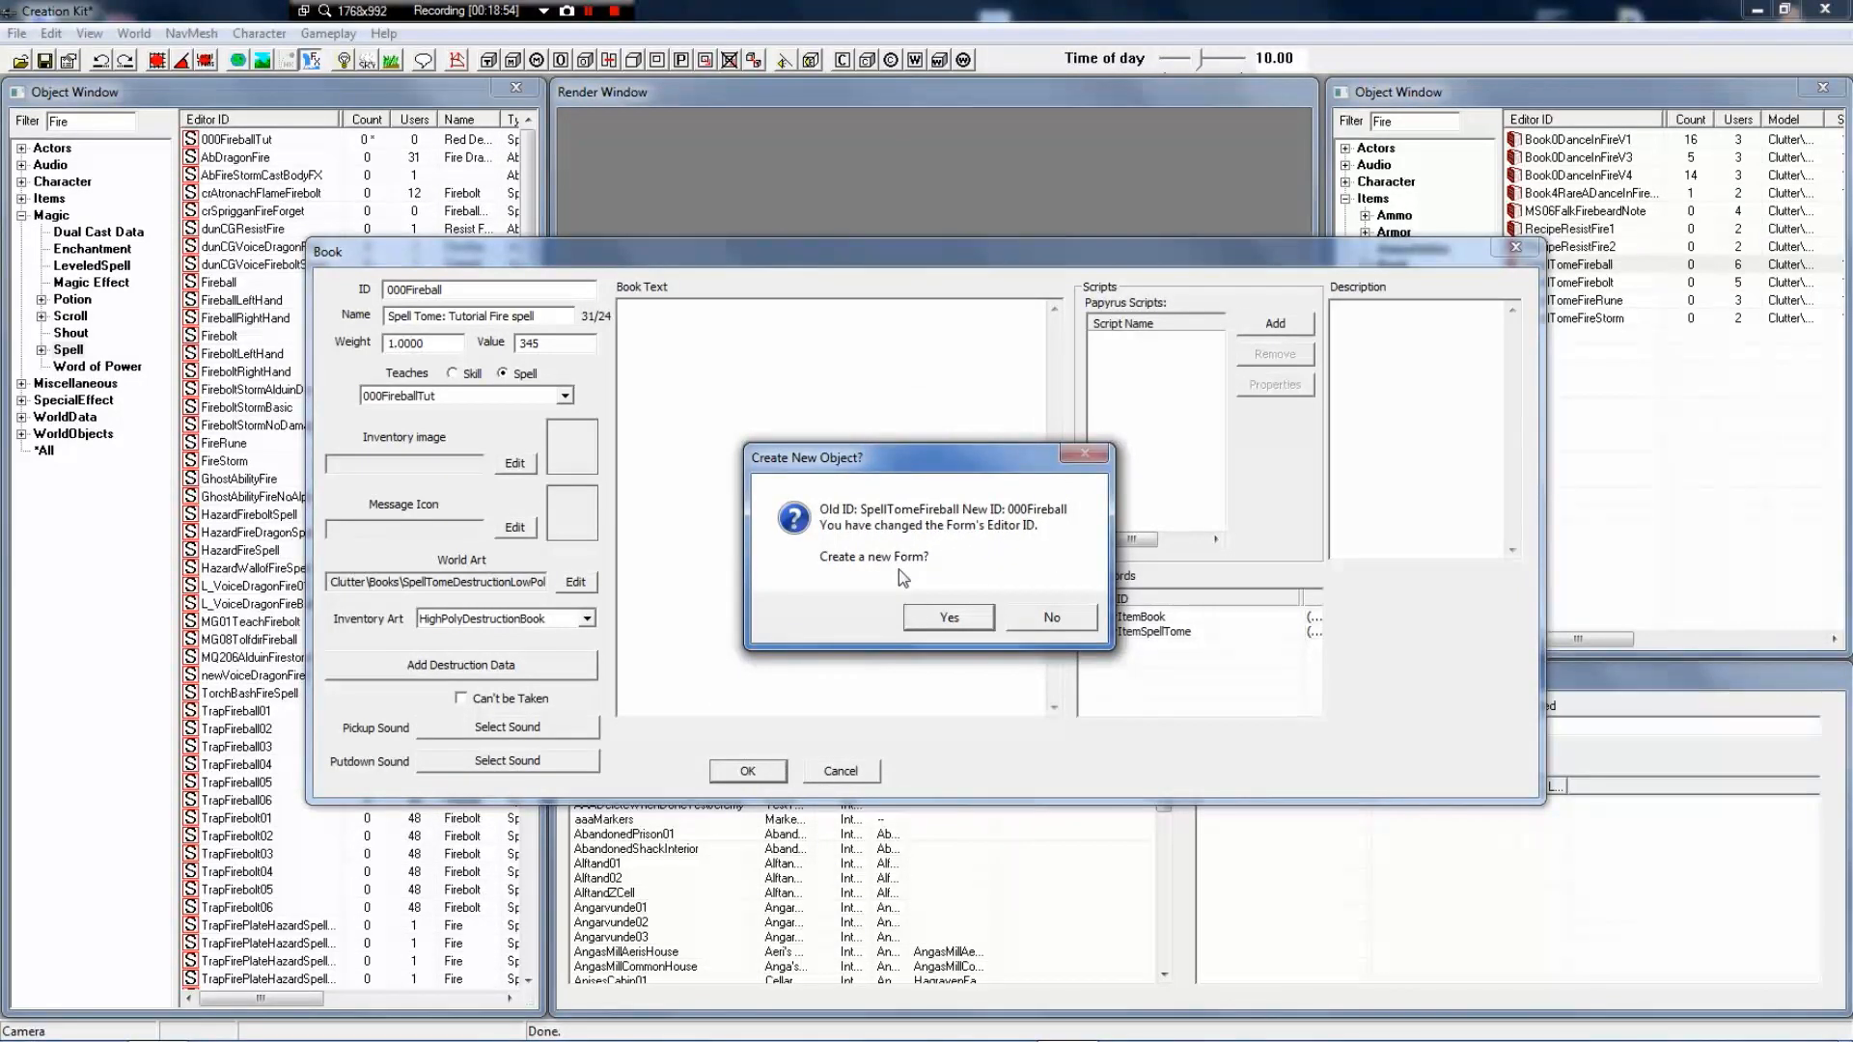
click(947, 627)
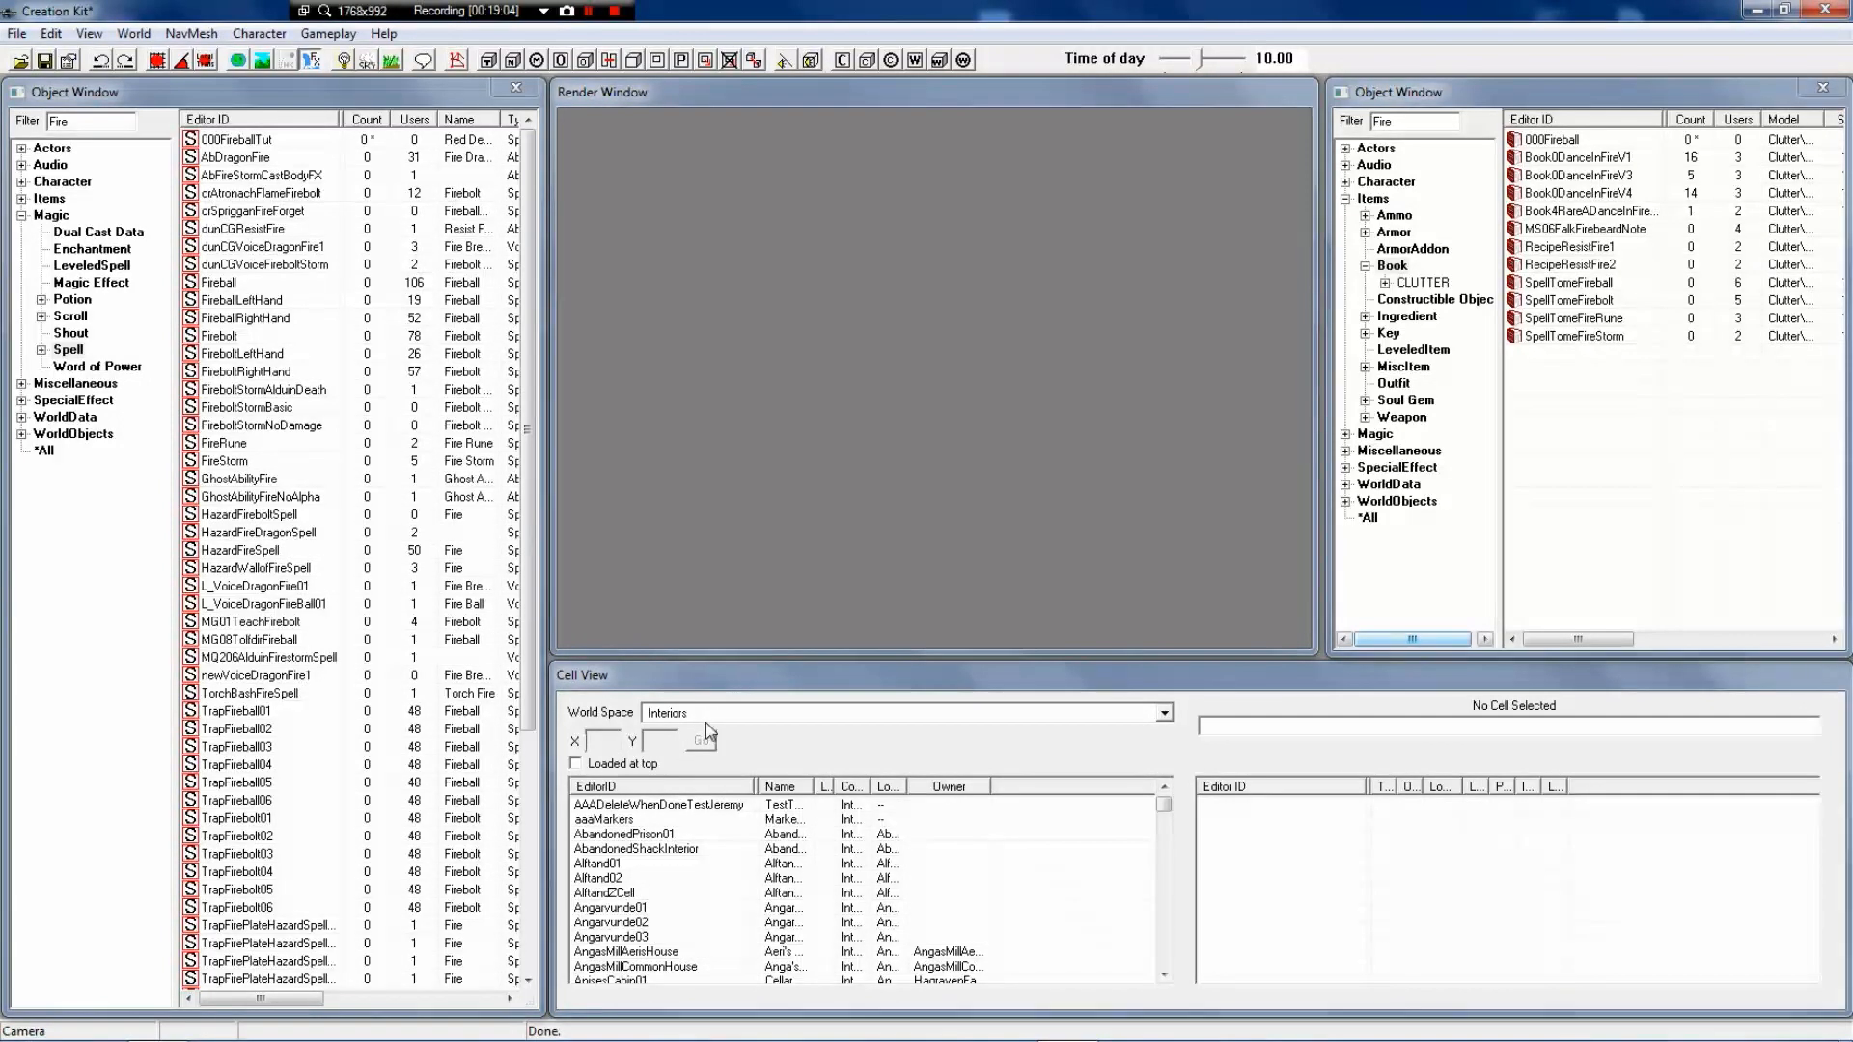
Switch the cell list from interiors to the WhiterunWorld world space
click(590, 95)
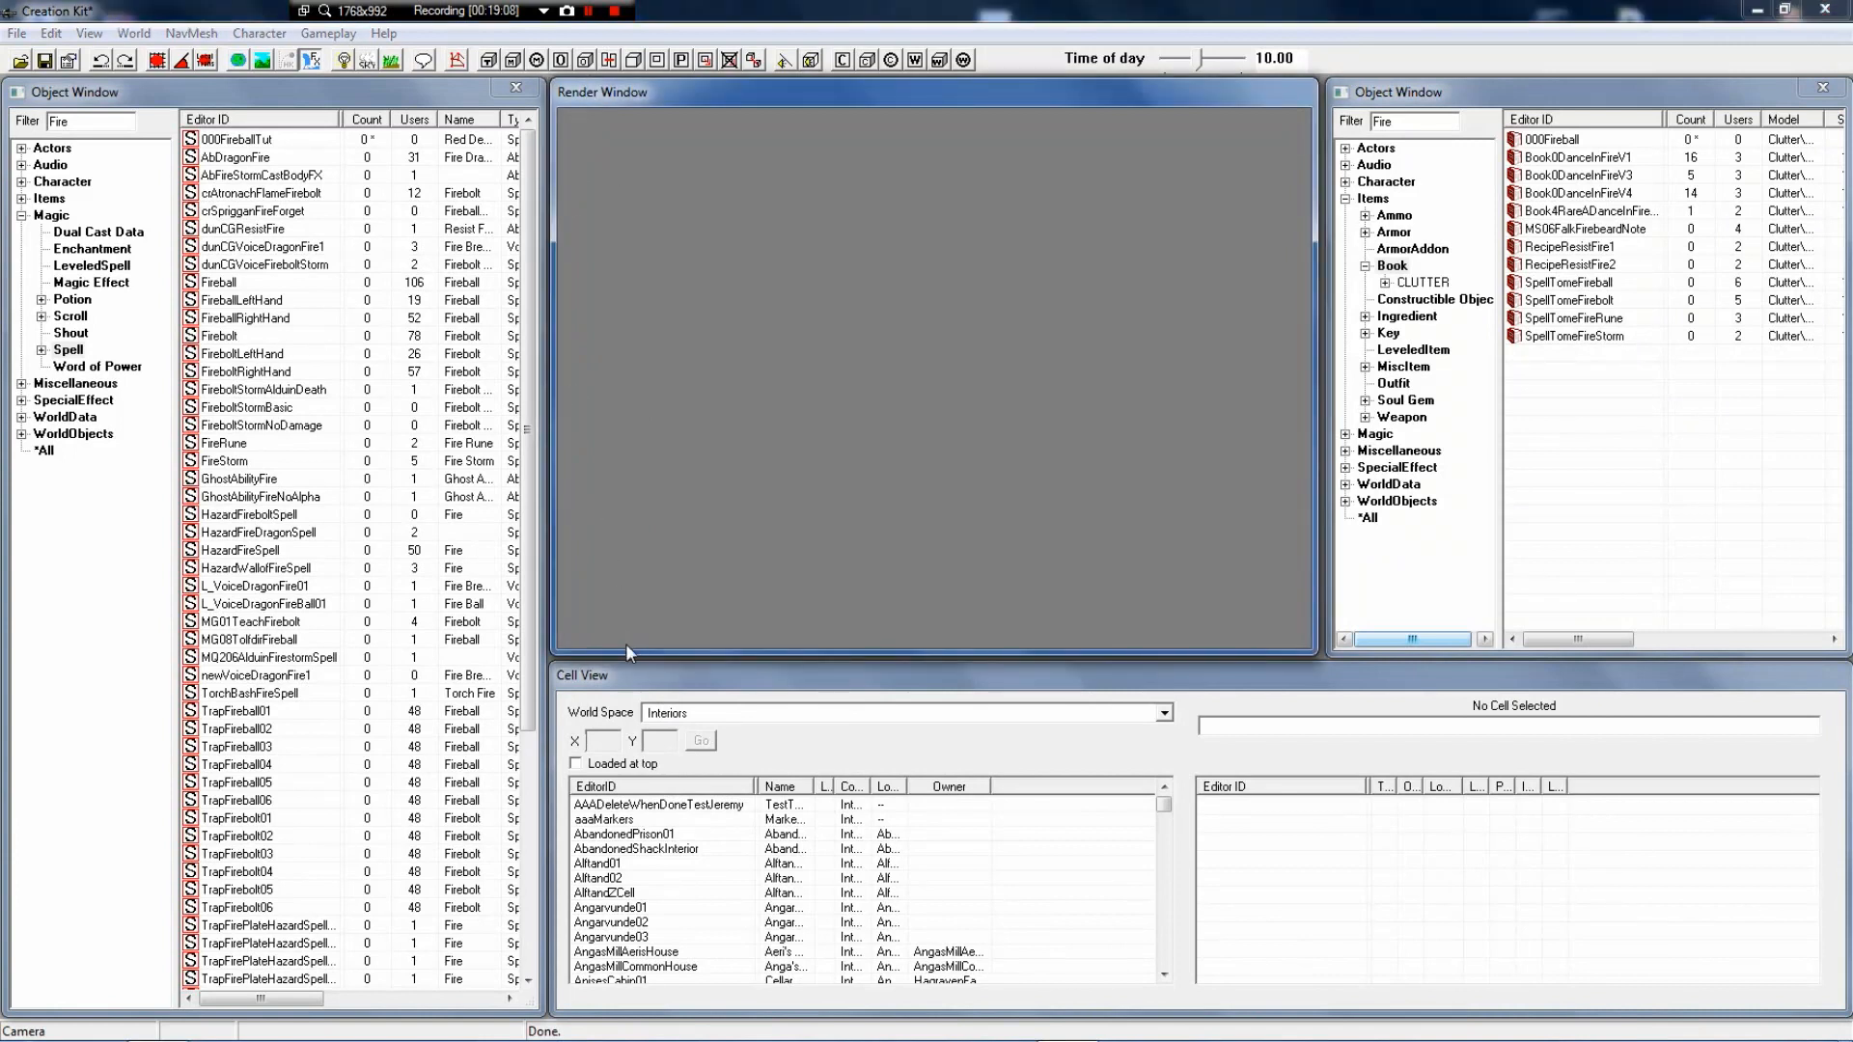
click(623, 674)
click(751, 714)
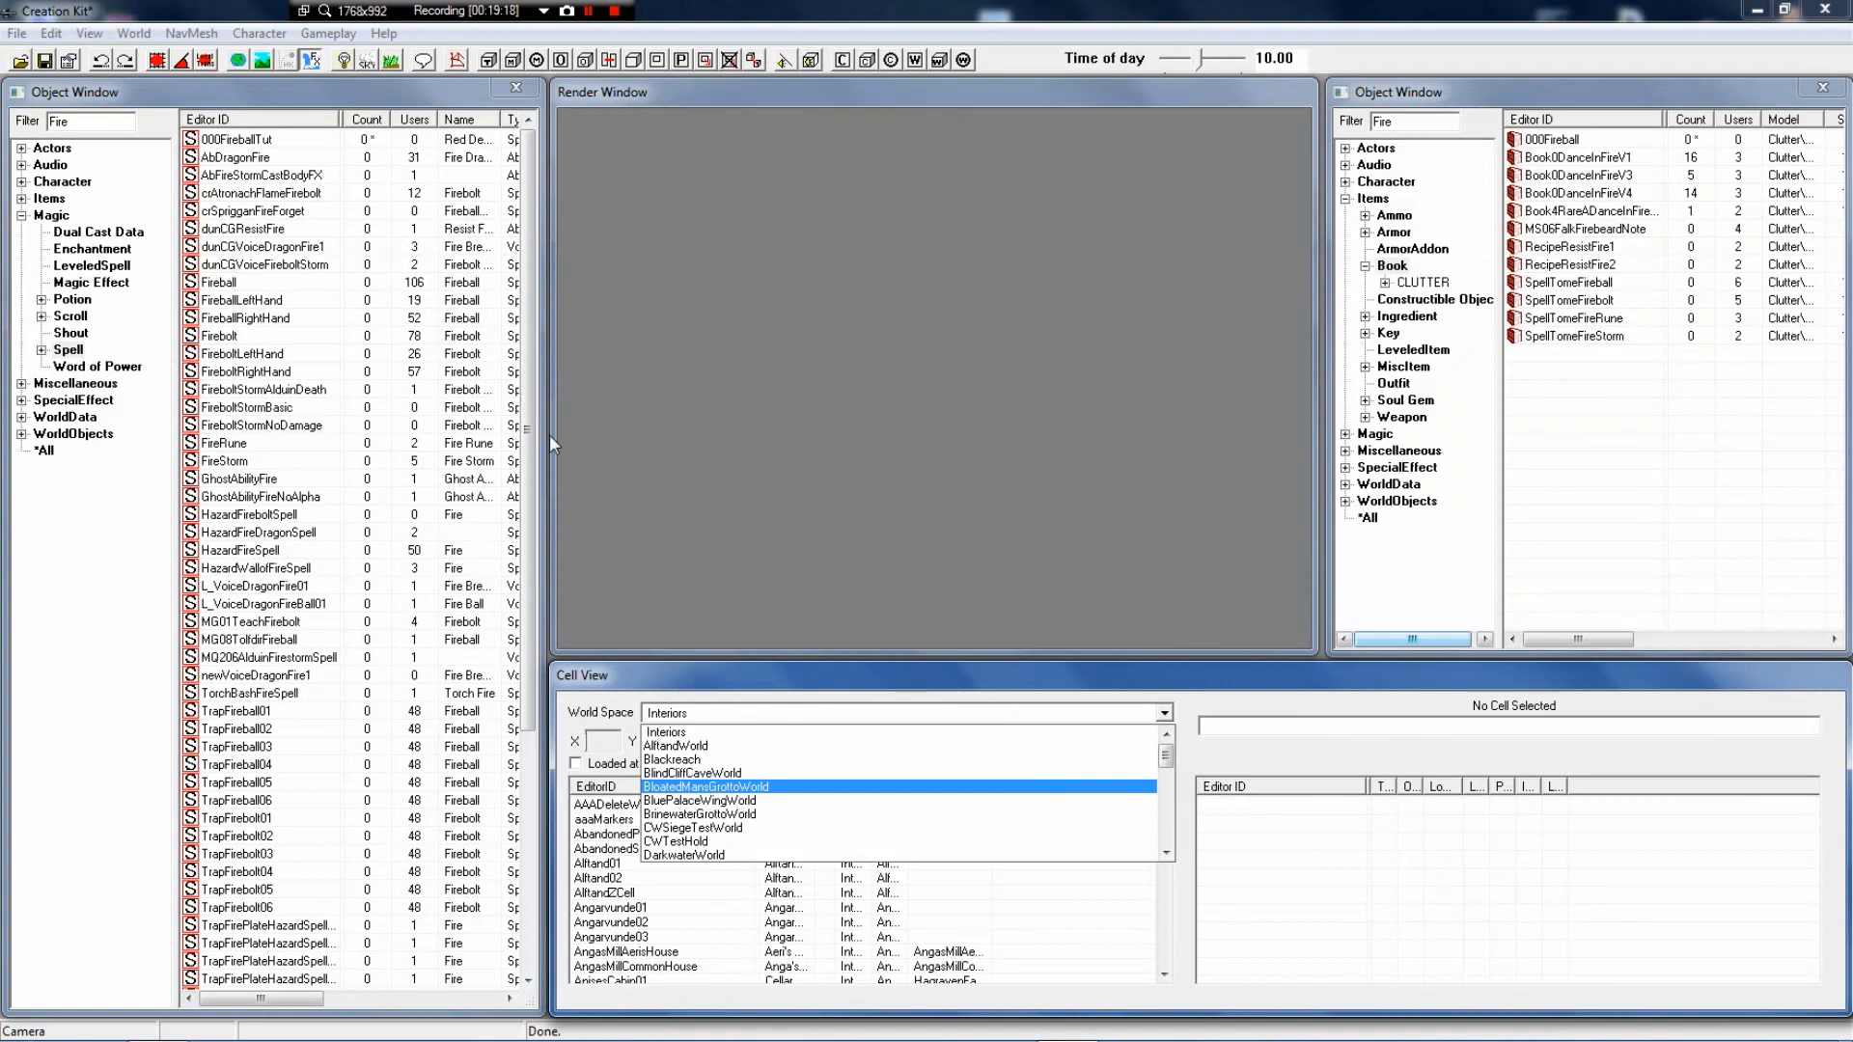
scroll(772, 830, down, 3)
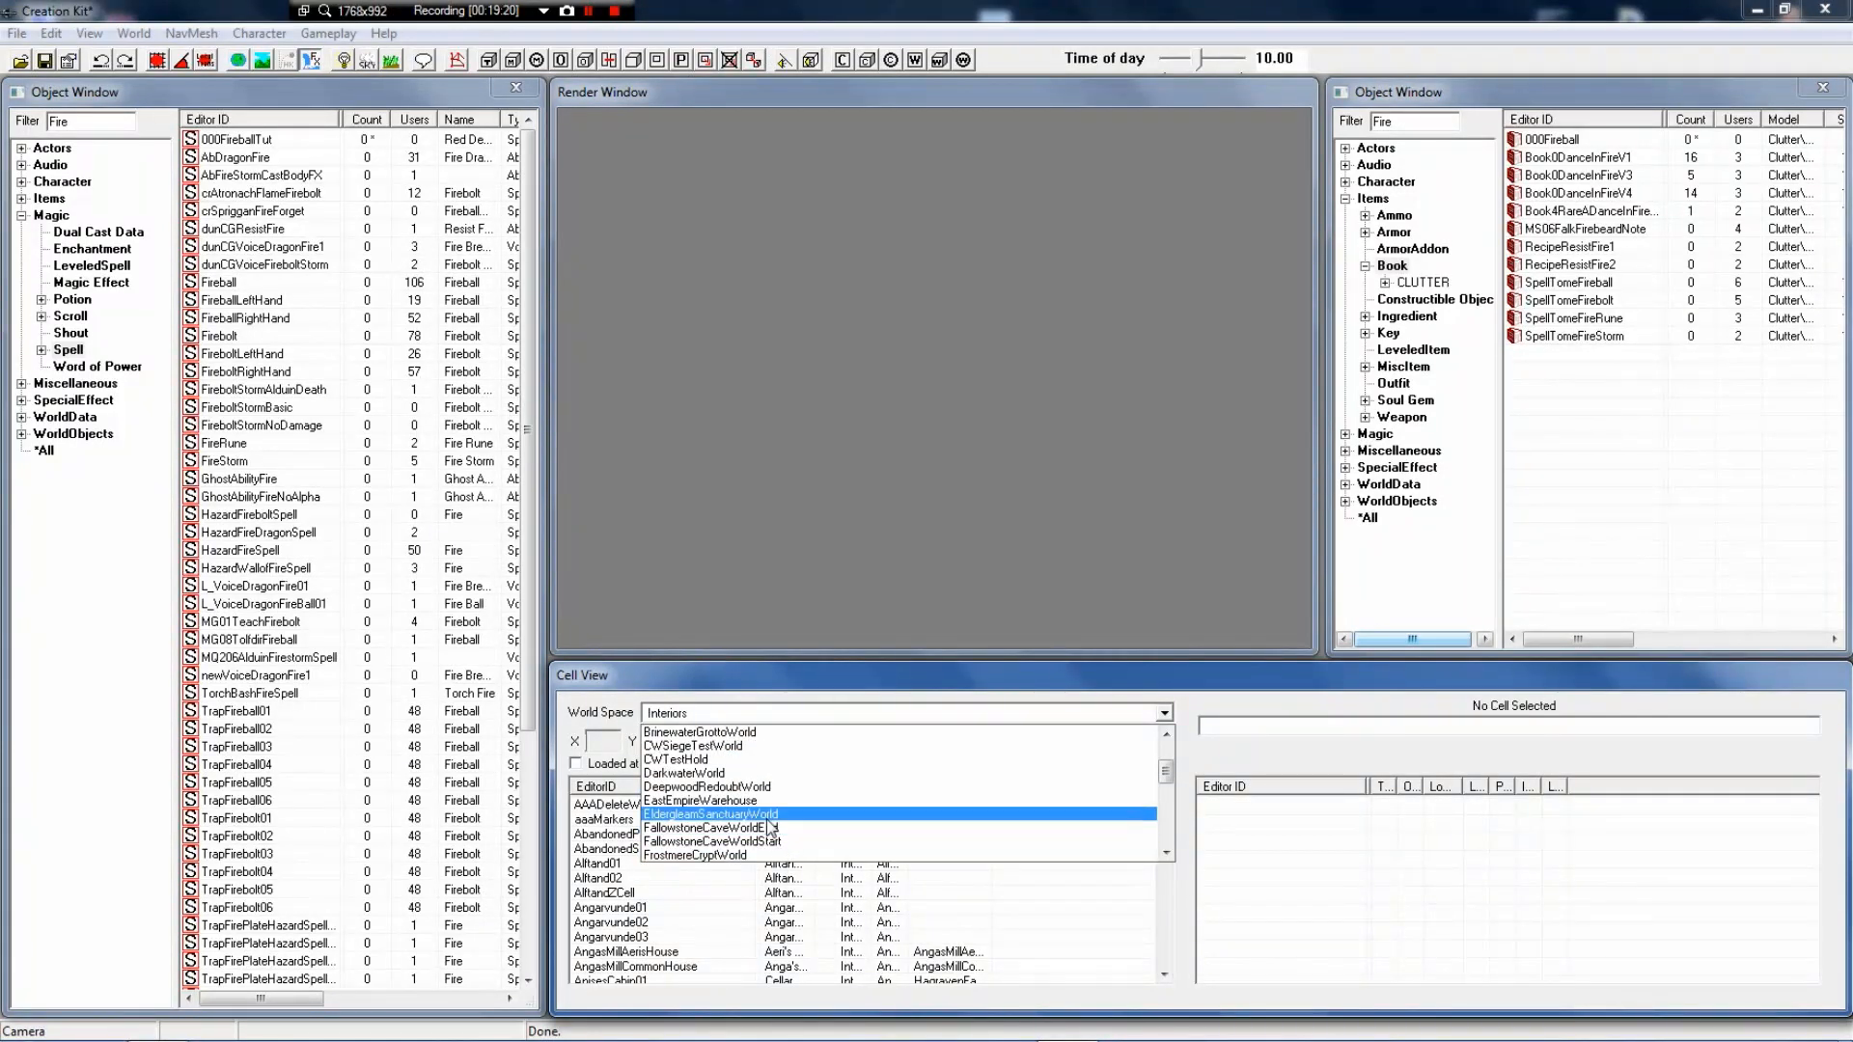
scroll(772, 828, down, 10)
click(762, 807)
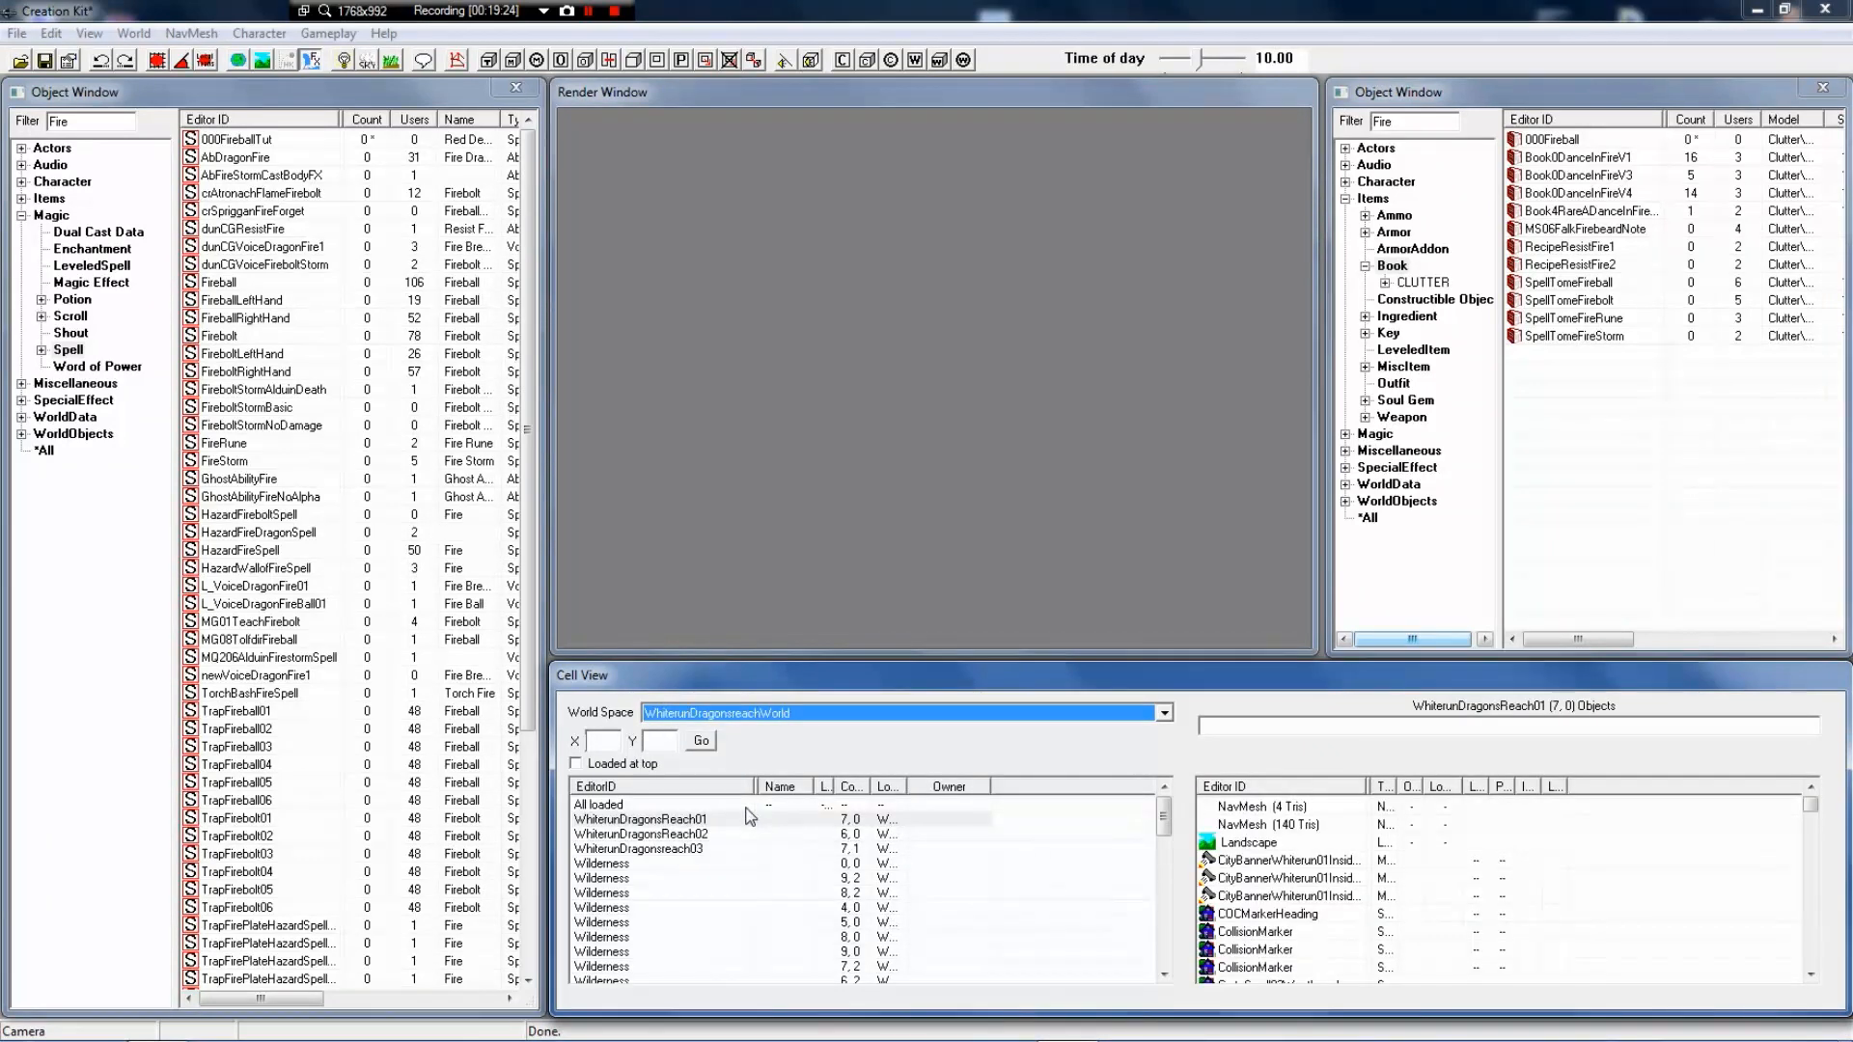
click(828, 720)
click(824, 731)
click(823, 718)
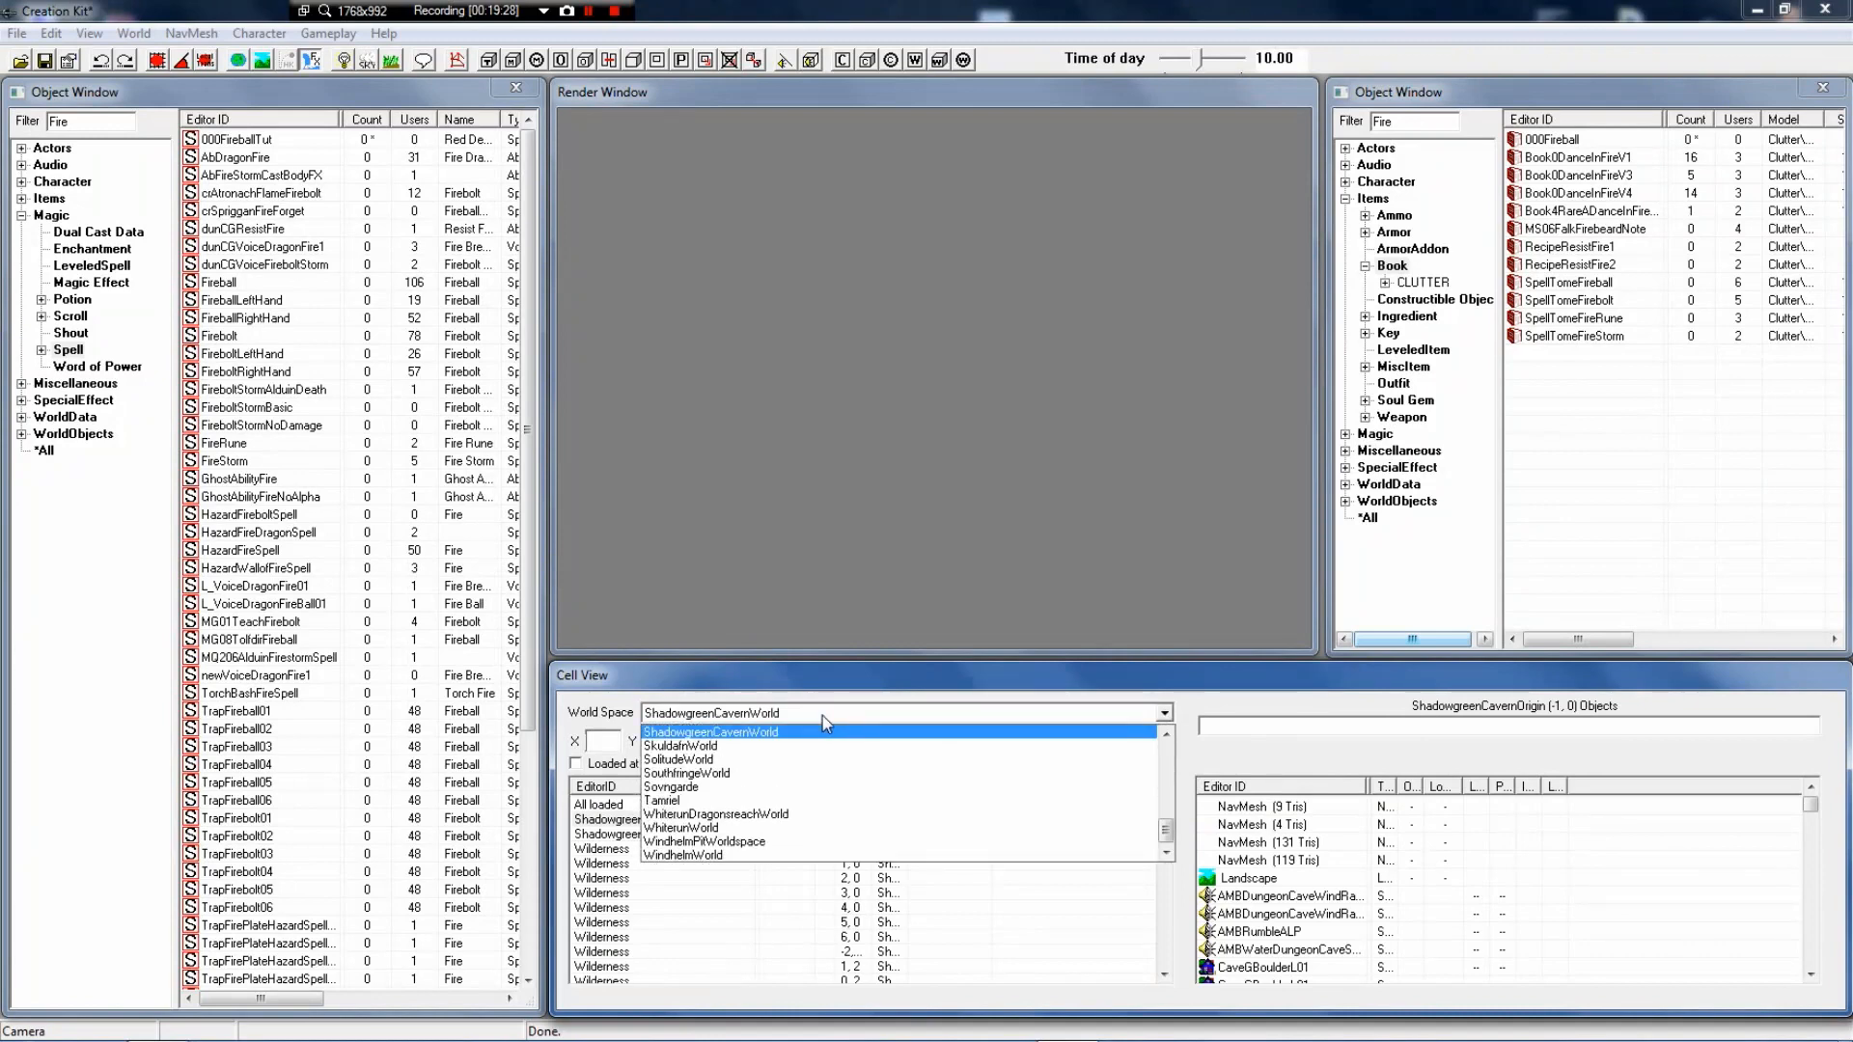
click(752, 814)
click(739, 722)
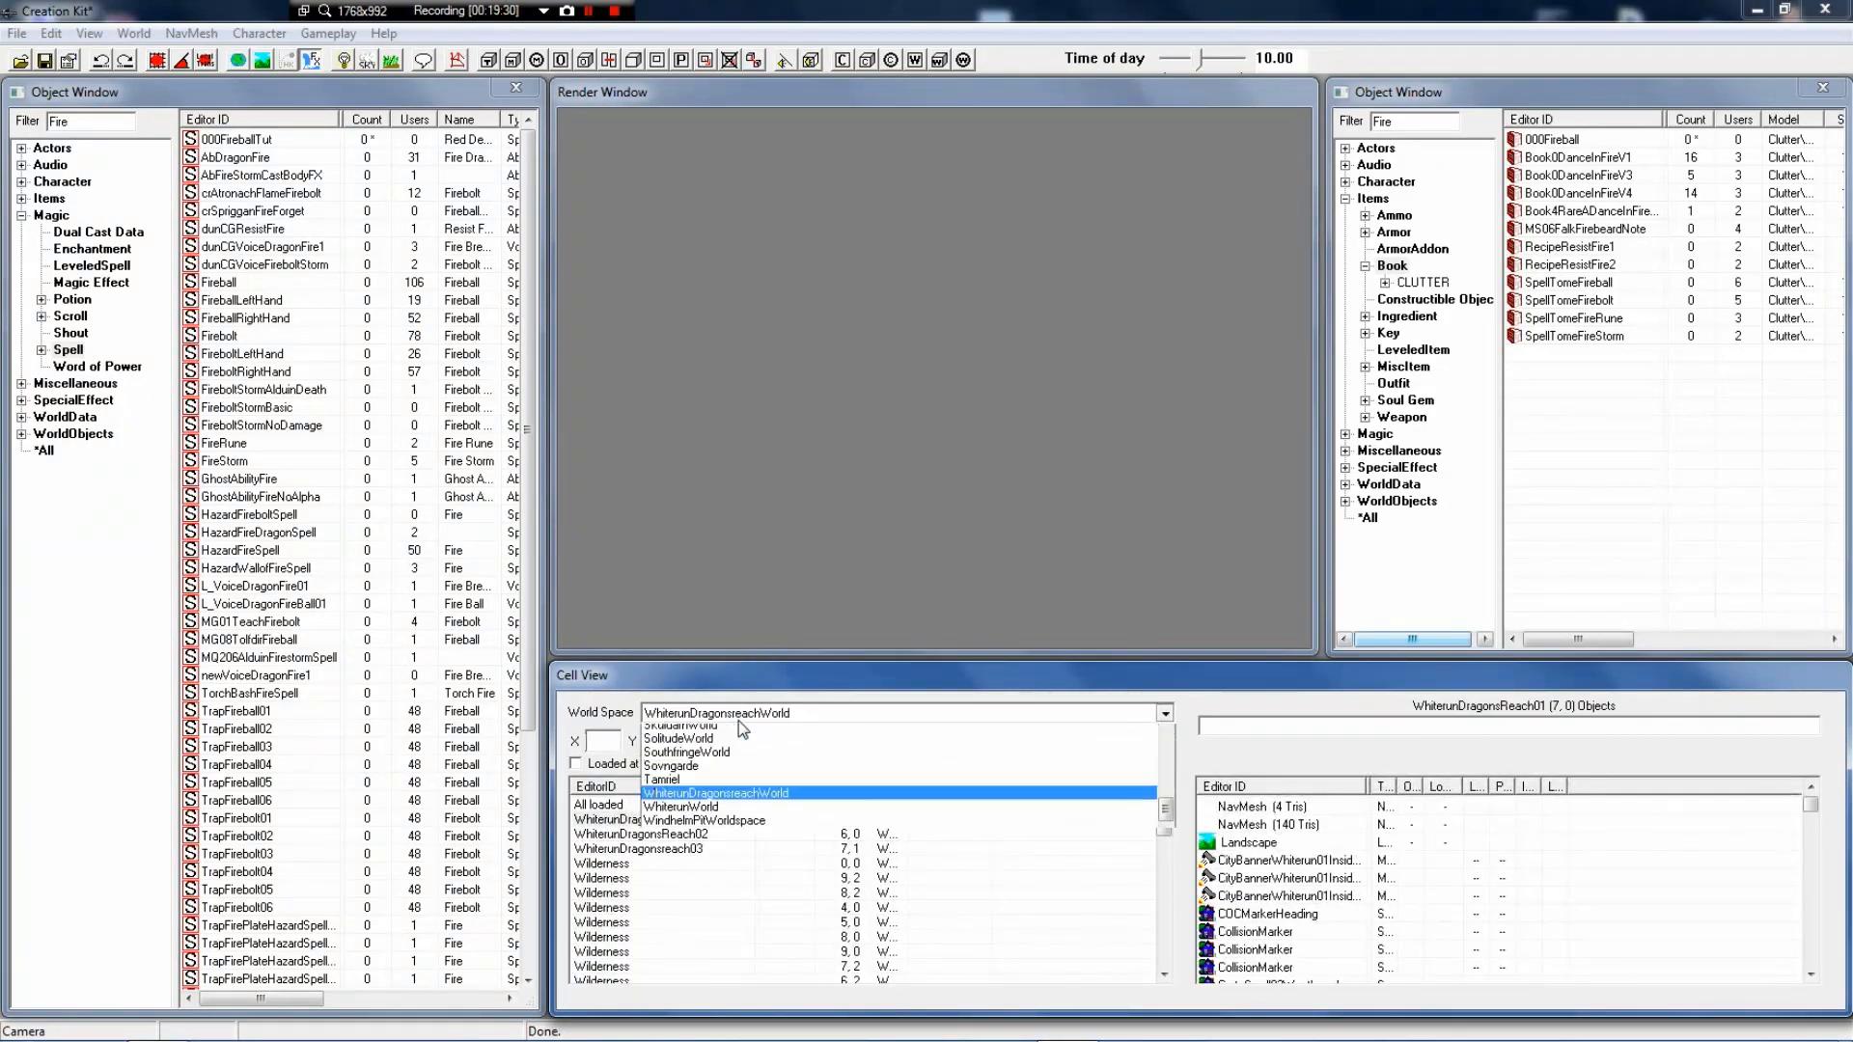
click(712, 828)
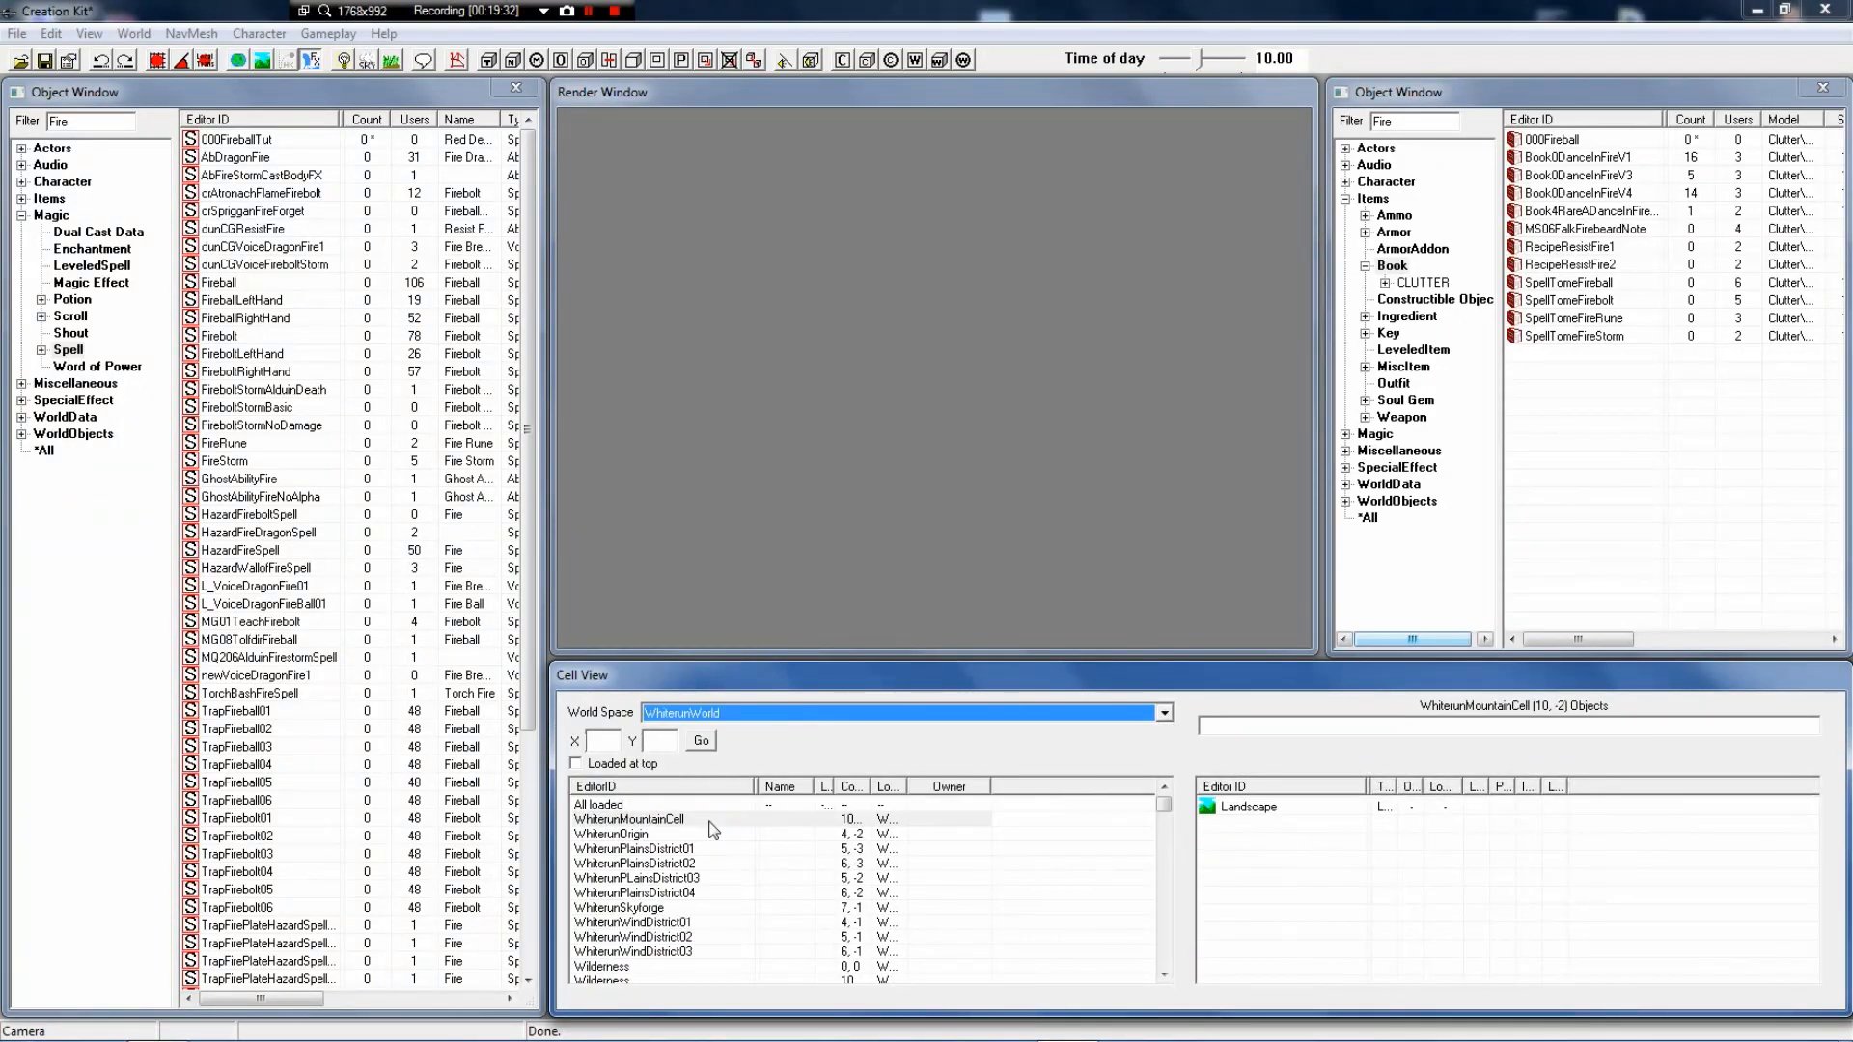
Widen the cell list columns and load the WhiterunPlainsDistrict01 cell for rendering, accepting all warnings of that context
click(650, 849)
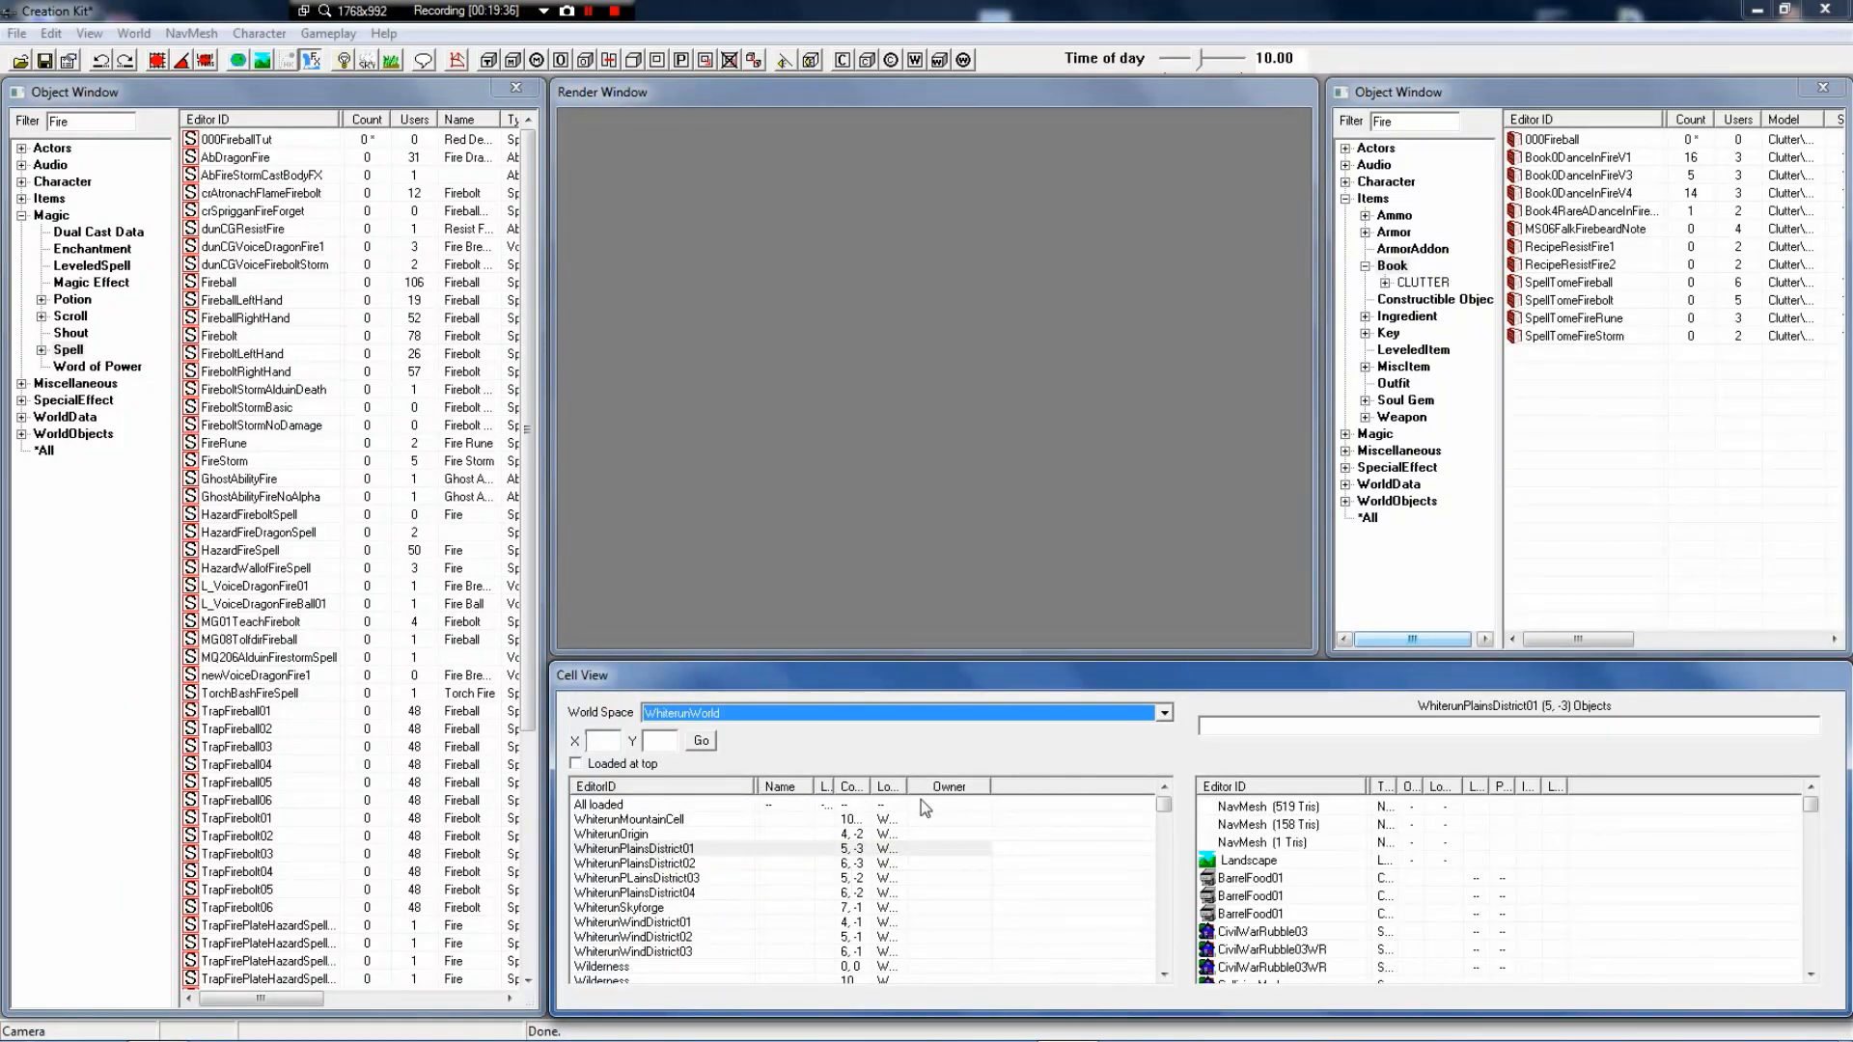
click(898, 818)
click(793, 851)
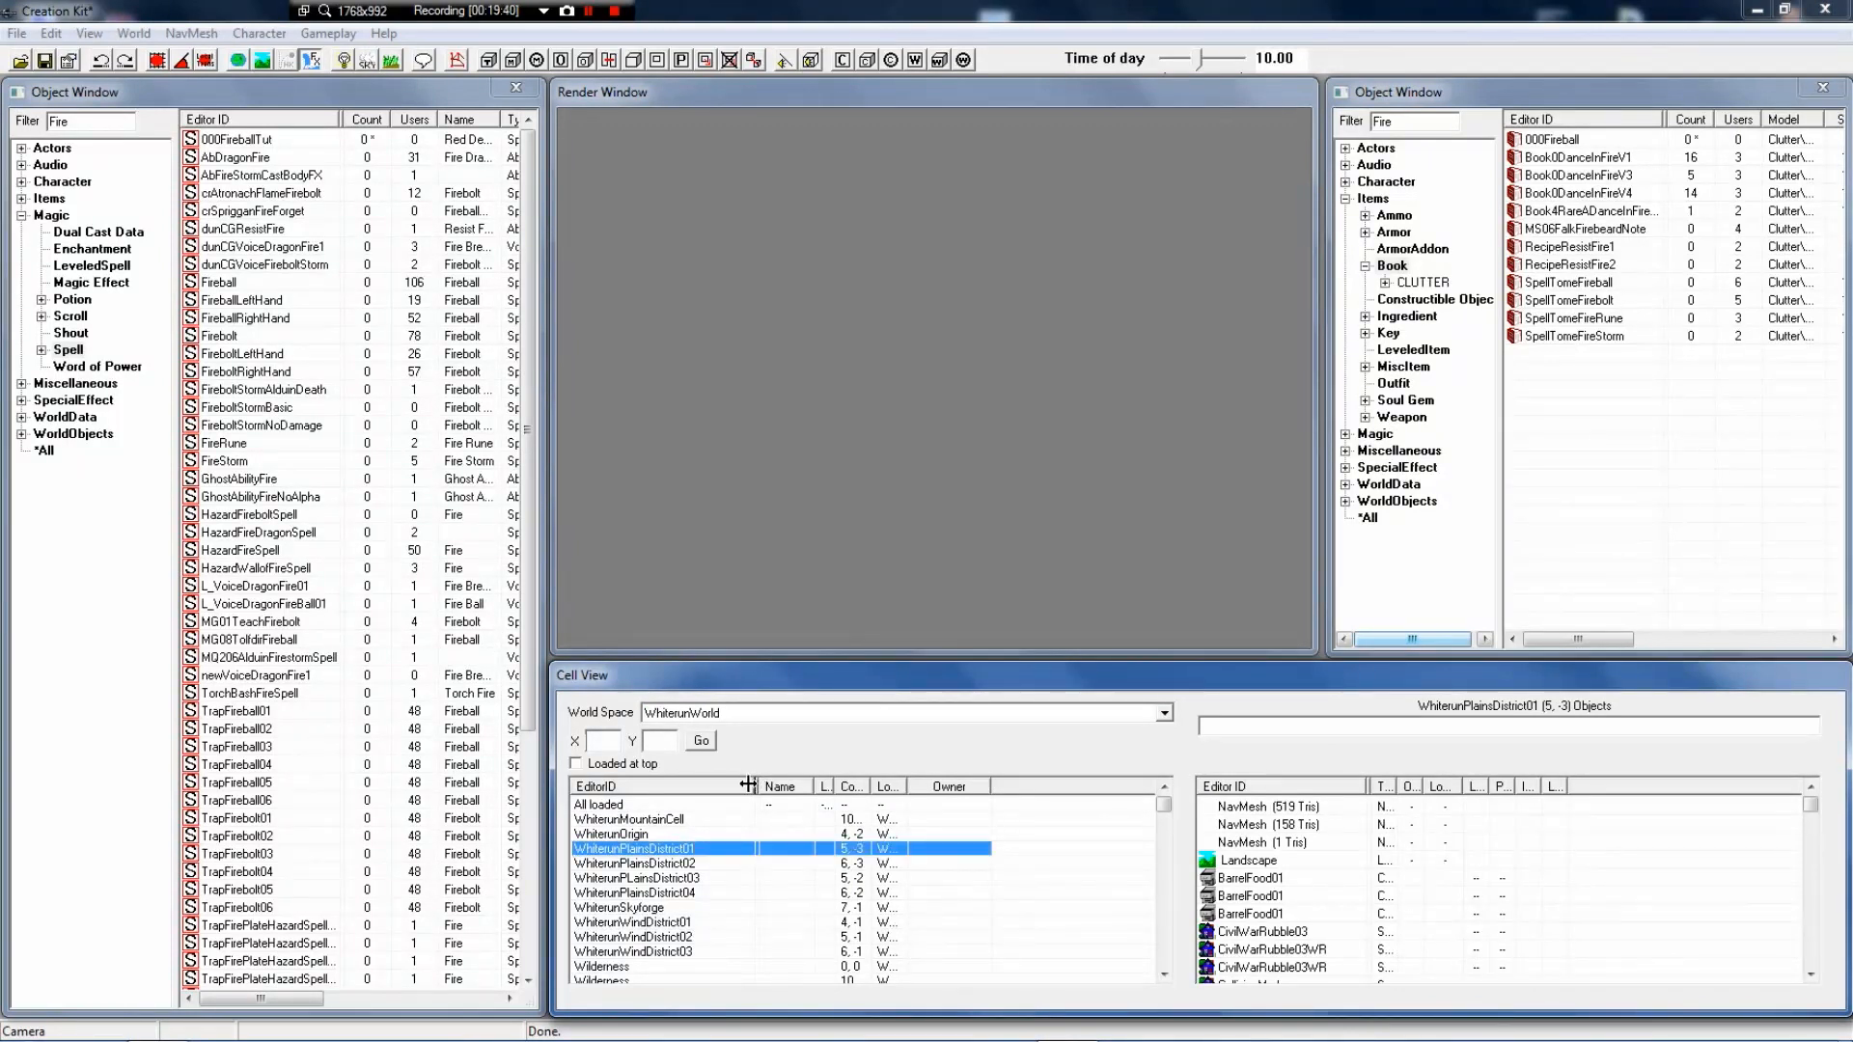
drag(748, 785, 761, 841)
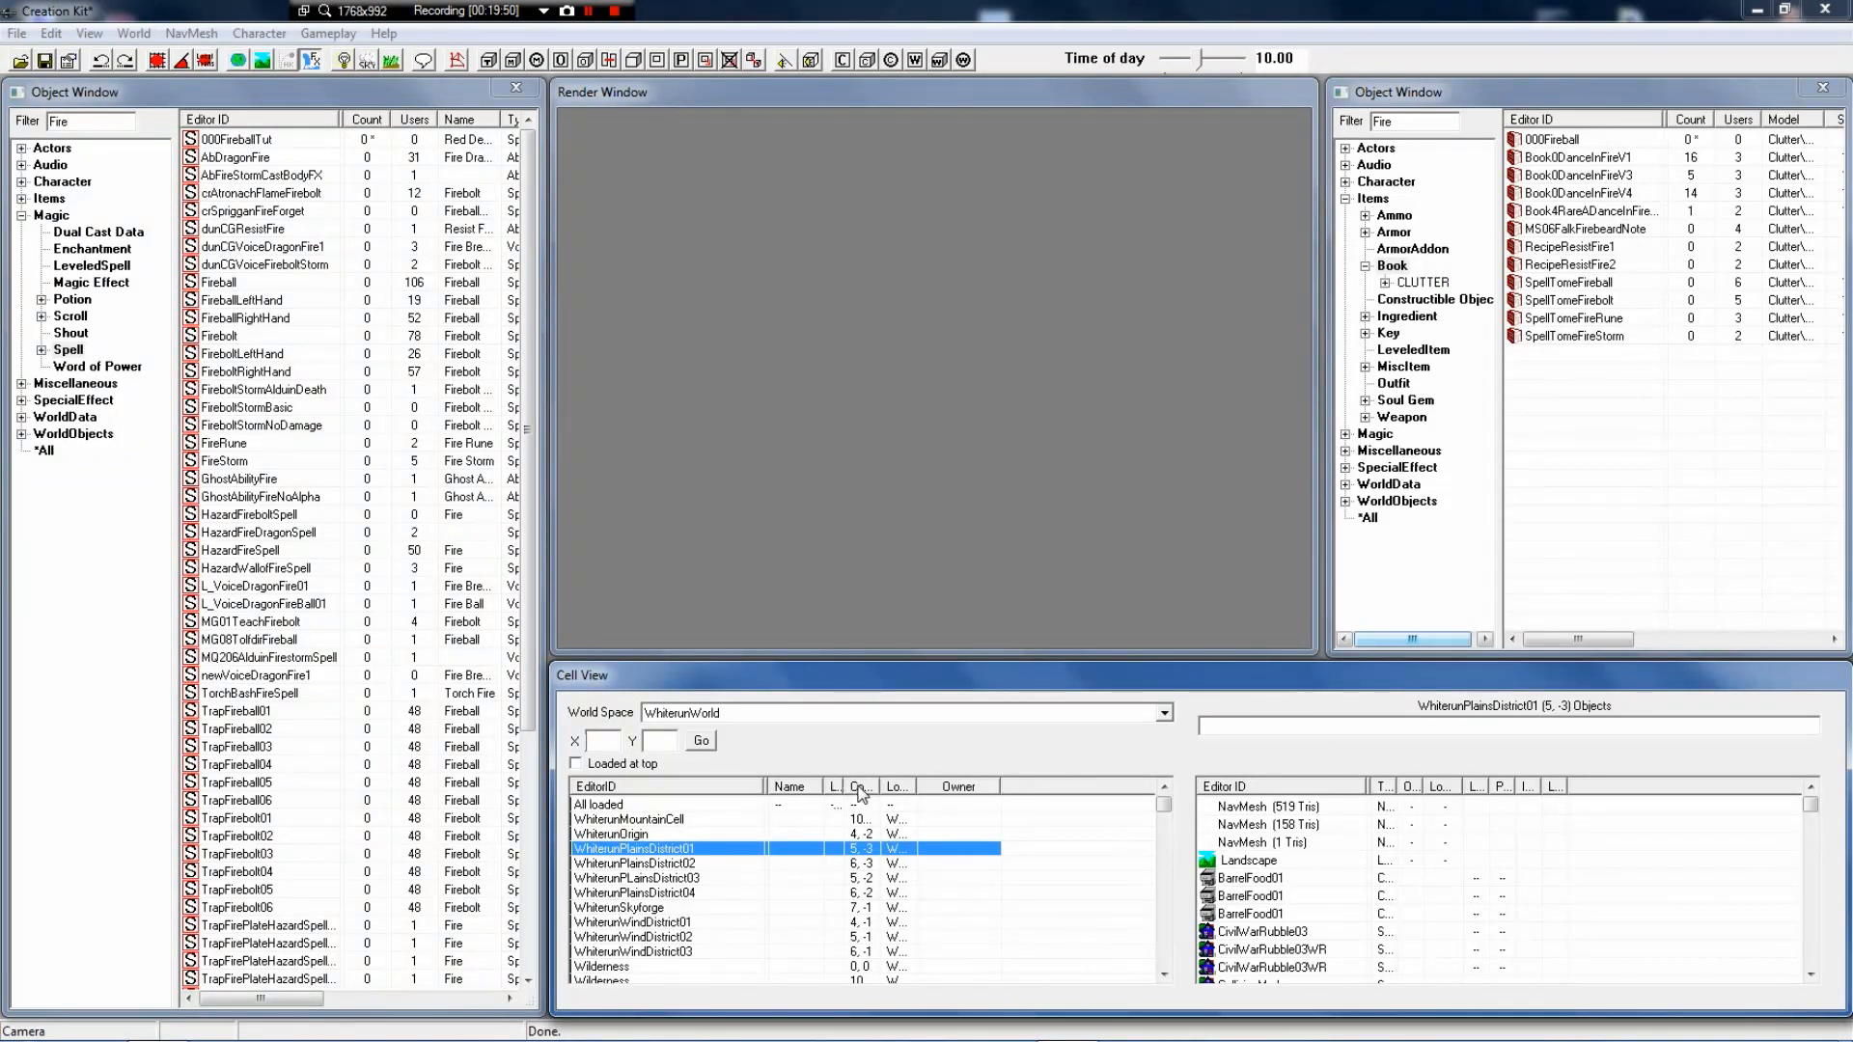
drag(846, 785, 1124, 785)
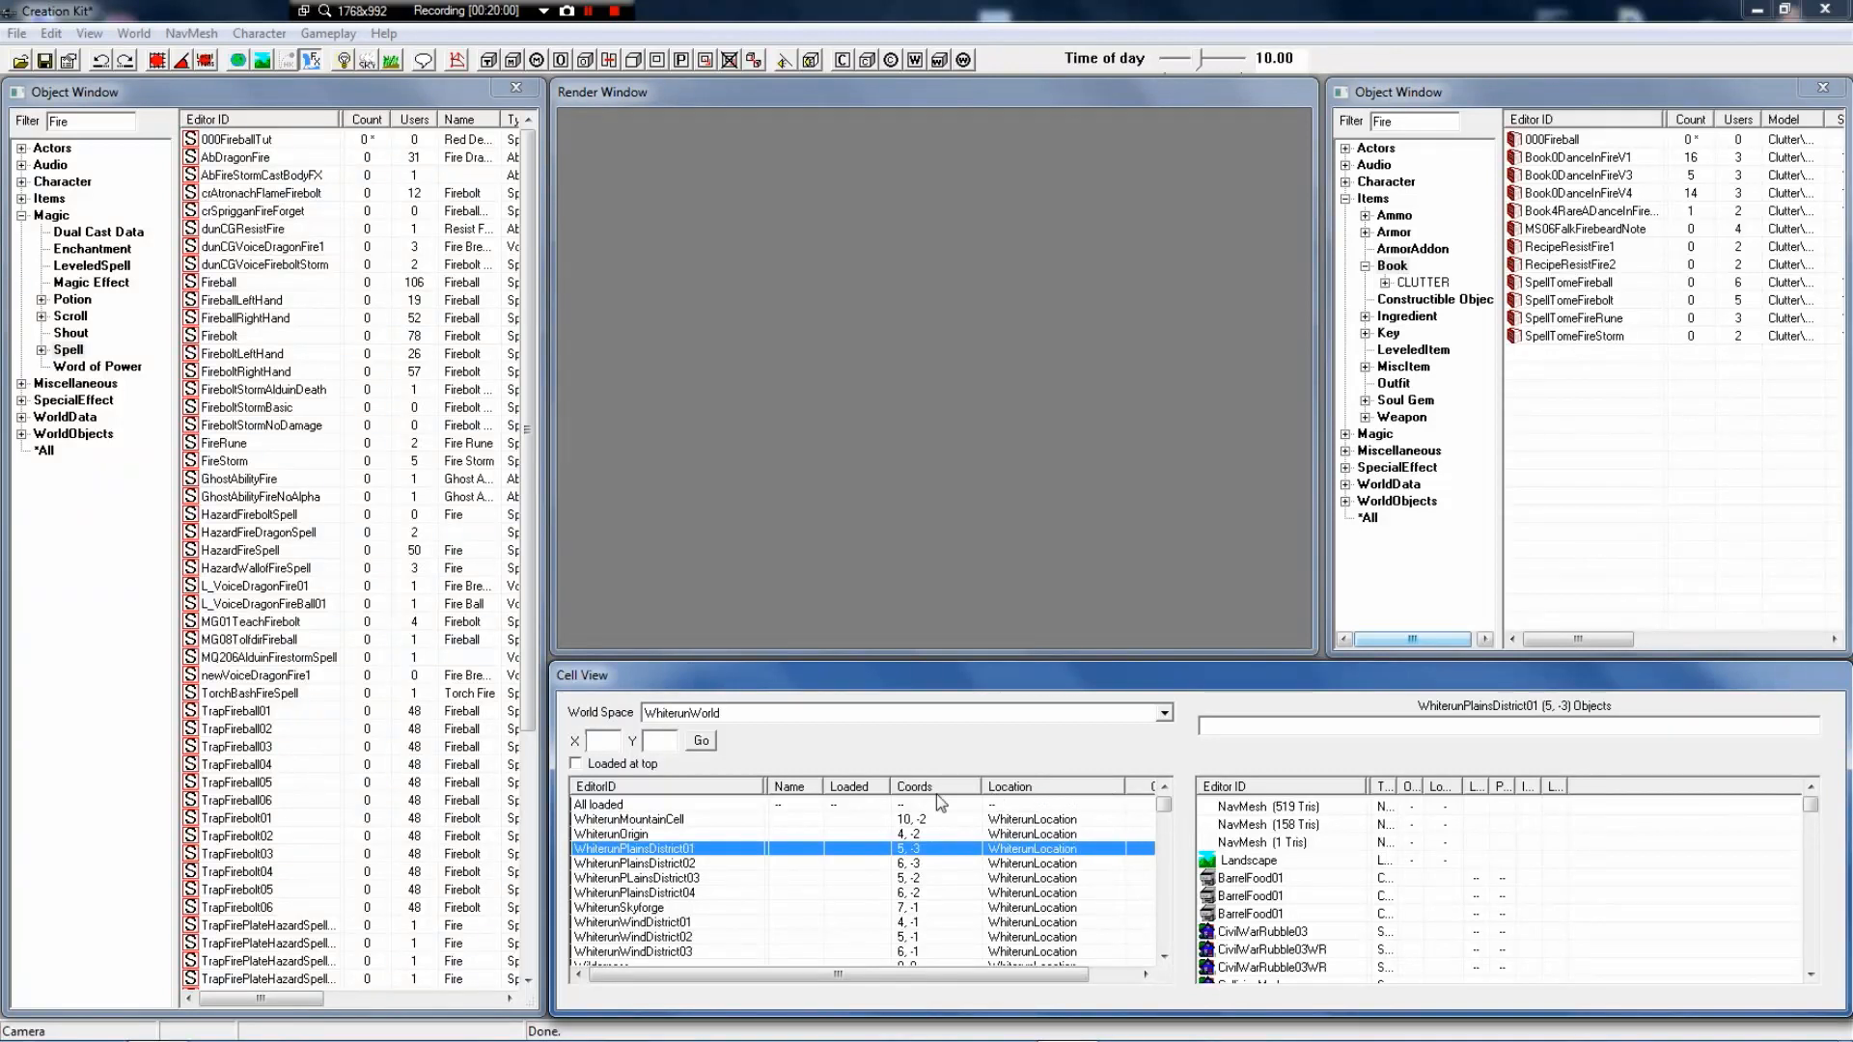
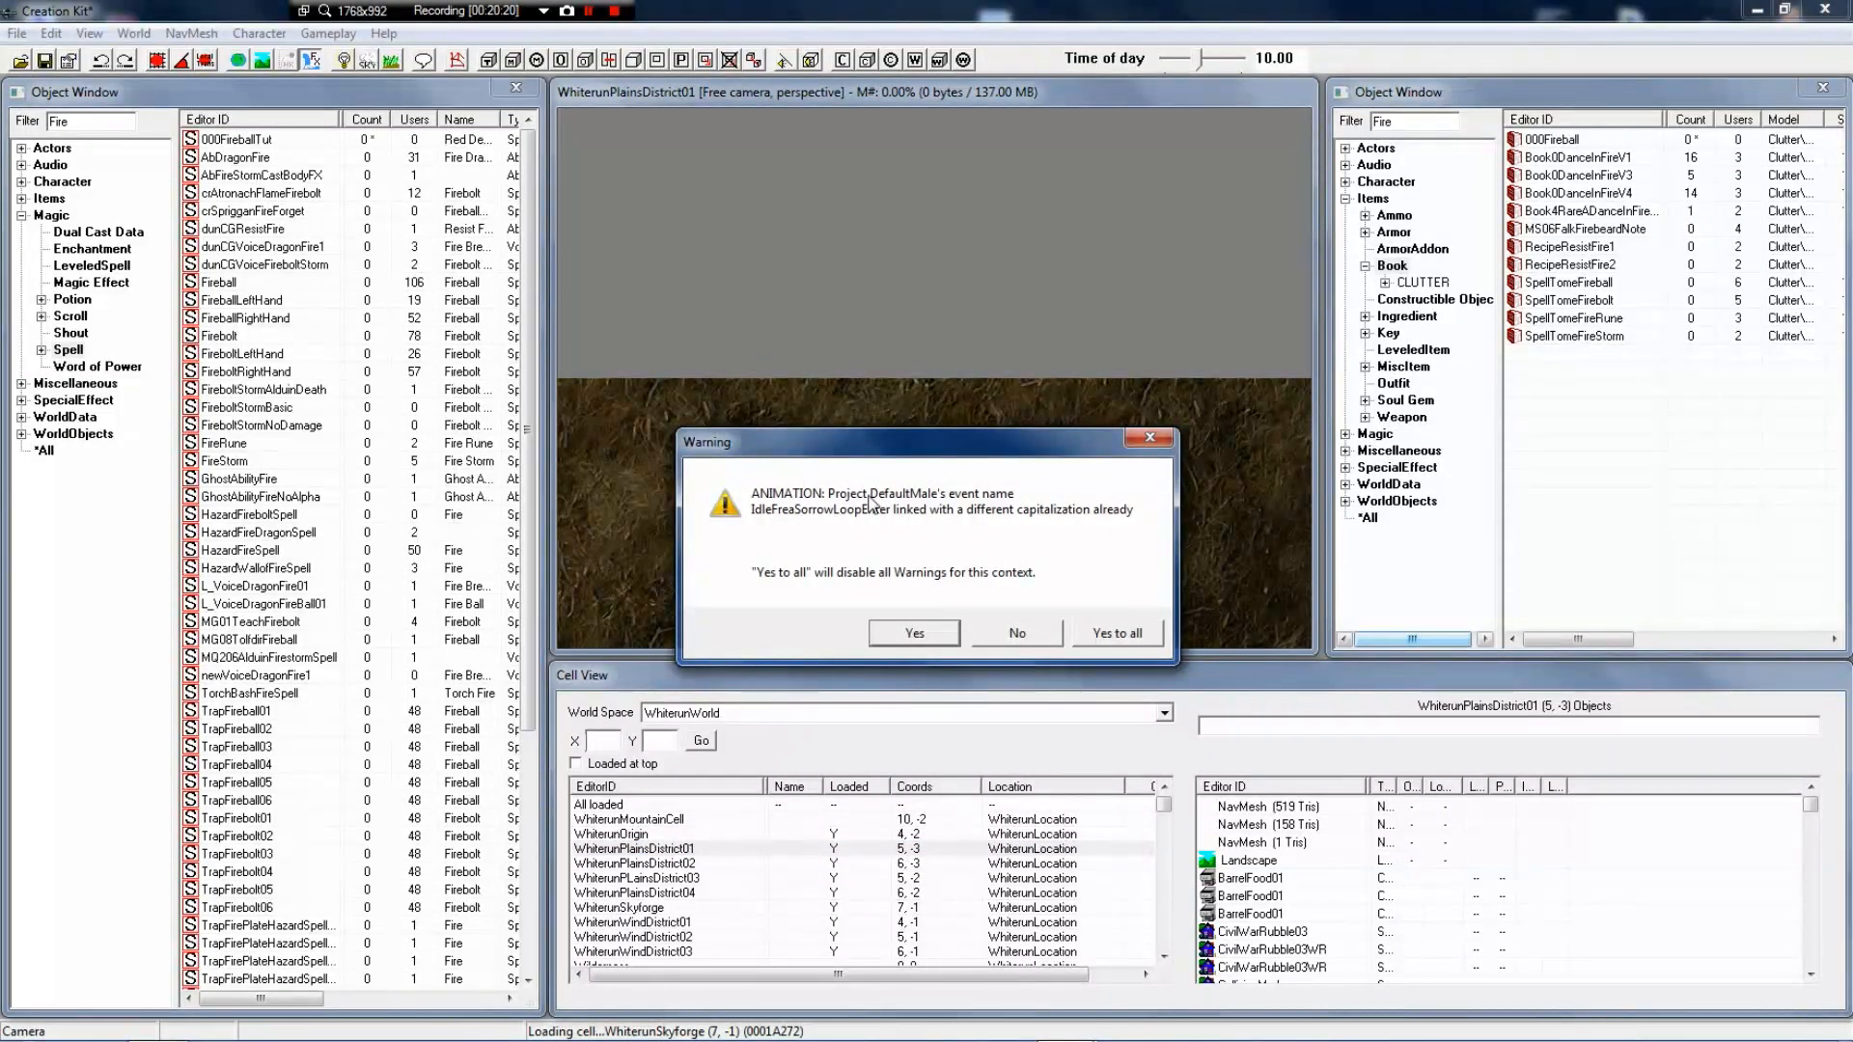
click(1117, 633)
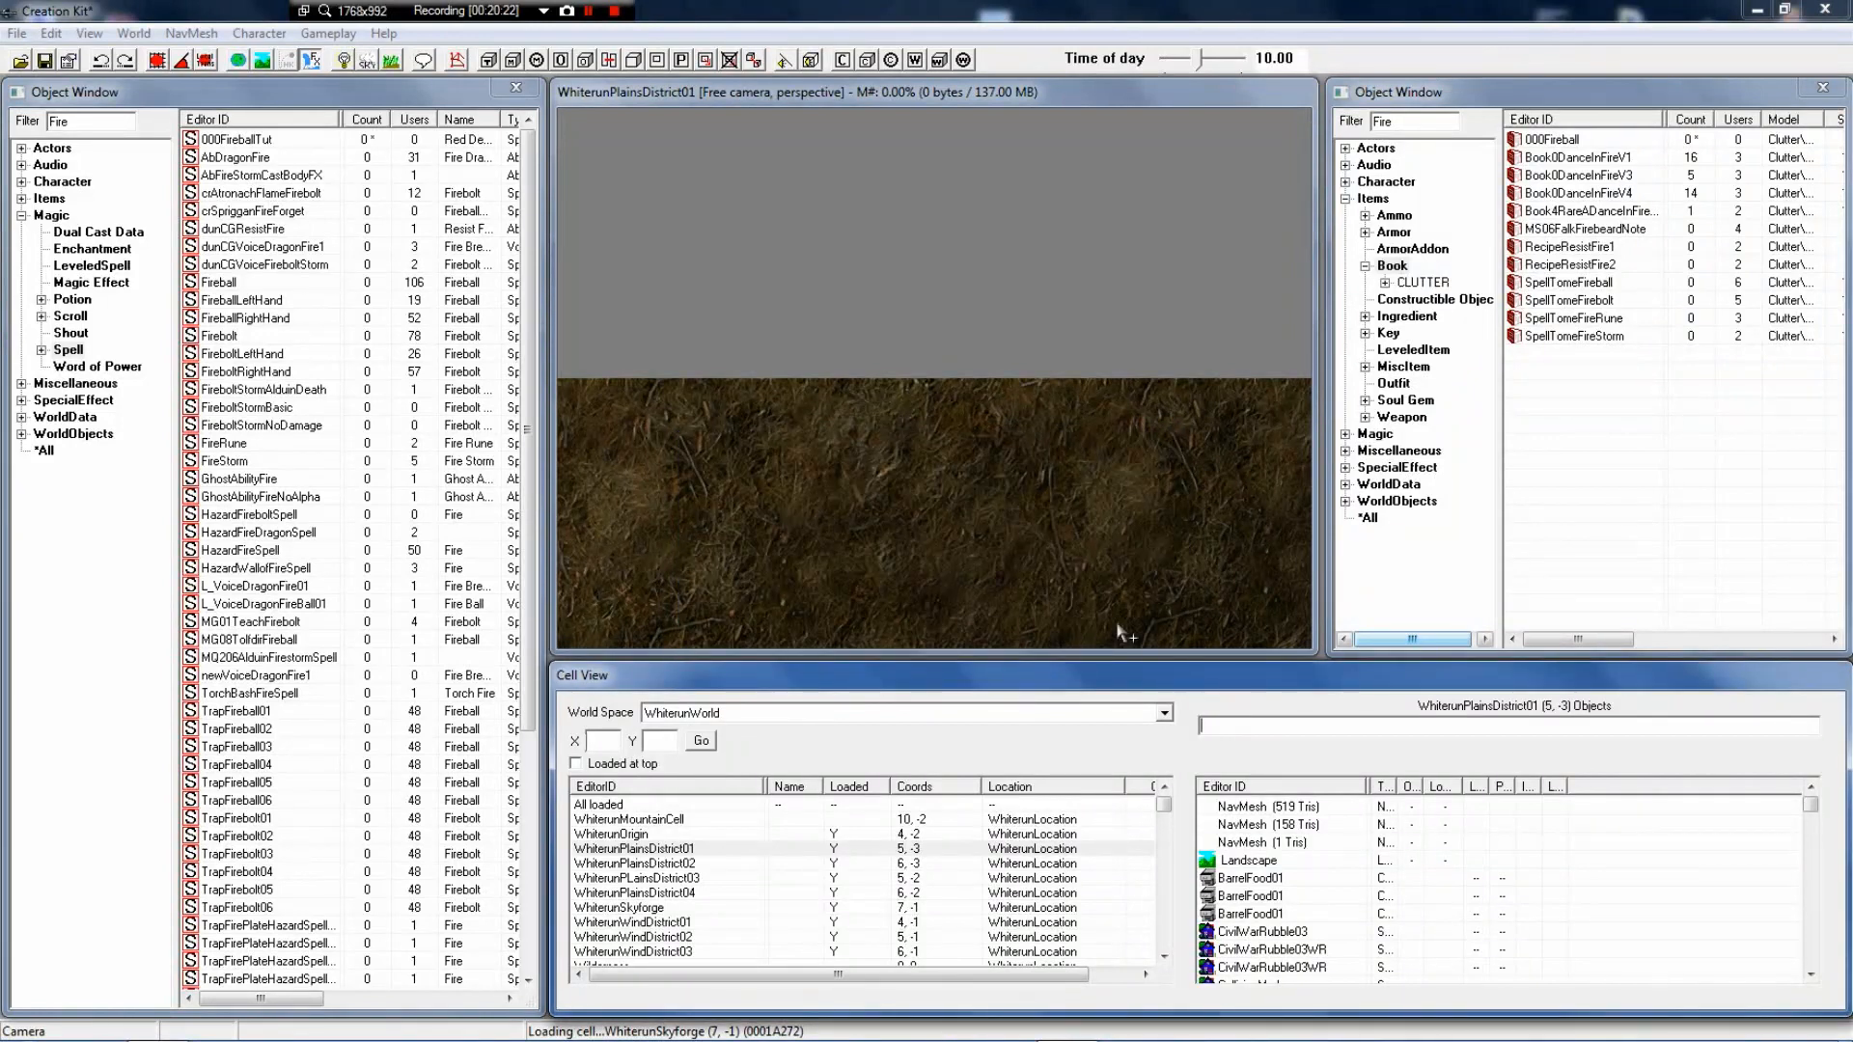
Close the second Object Window and widen the Render Window across the freed space
scroll(936, 408, down, 8)
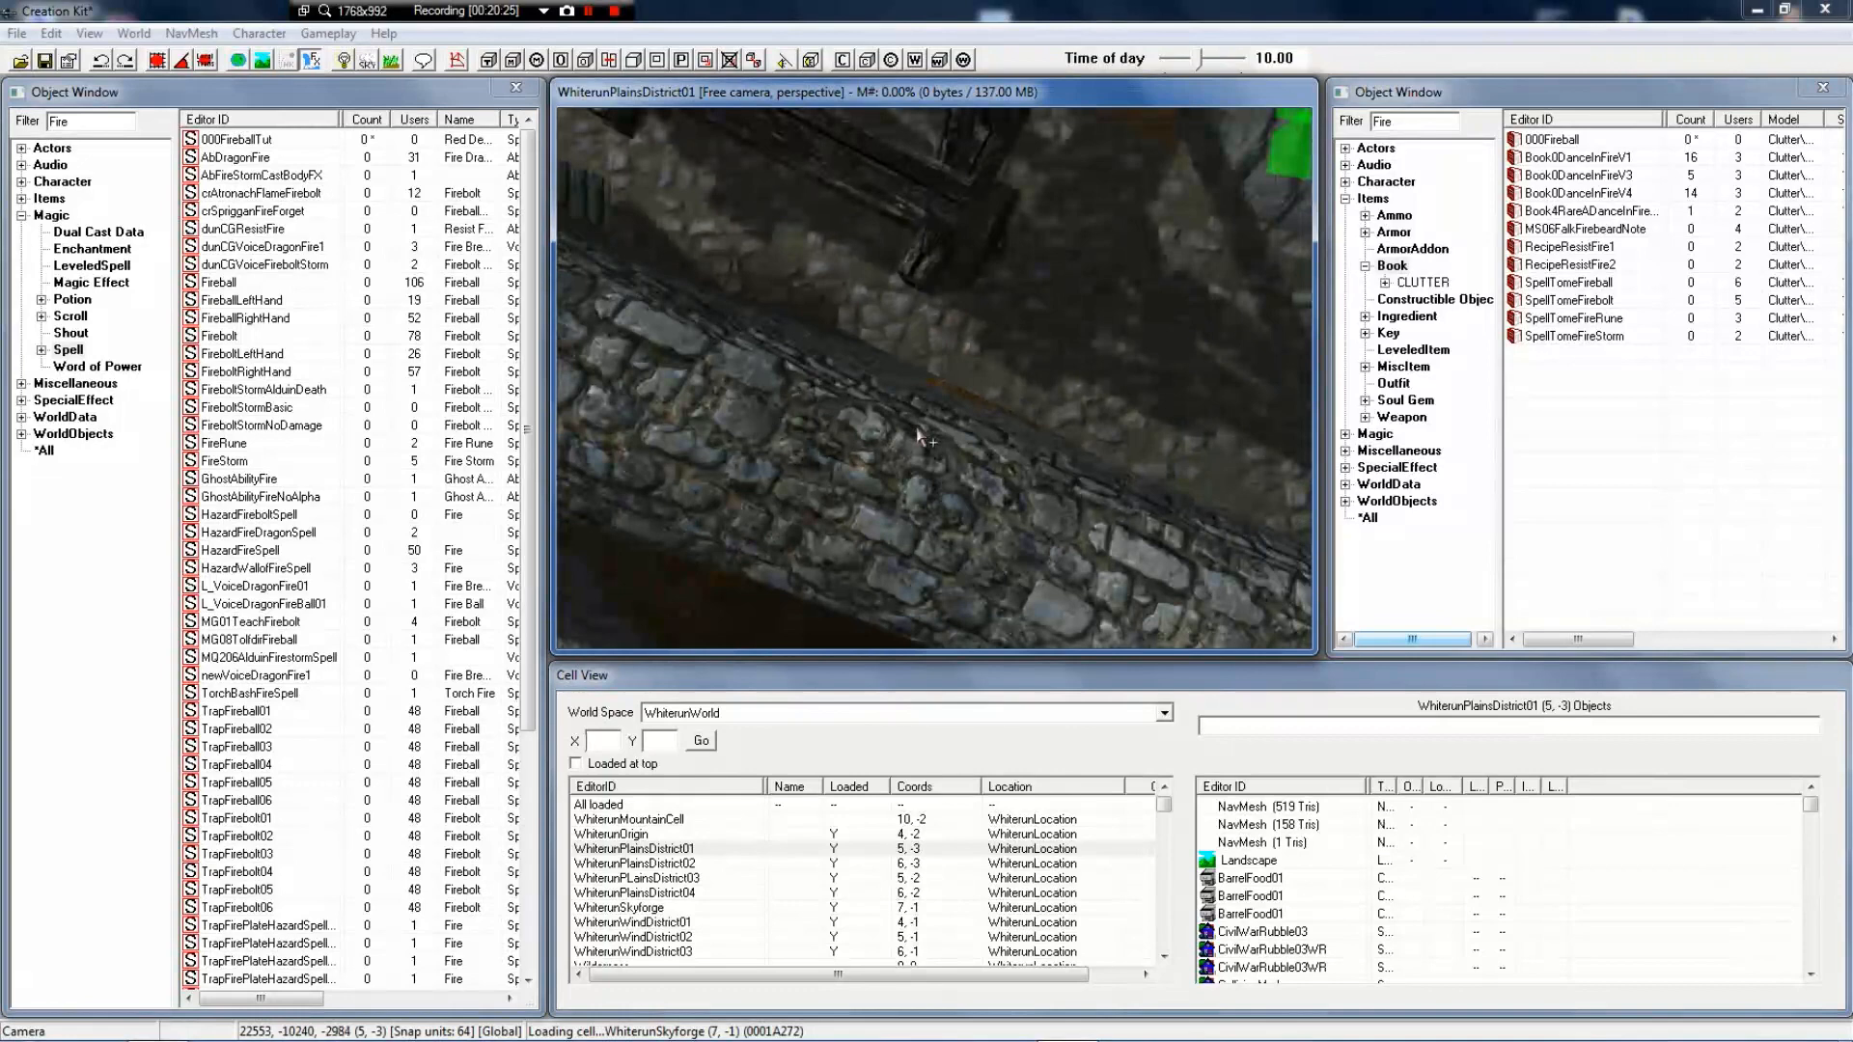
scroll(920, 436, down, 3)
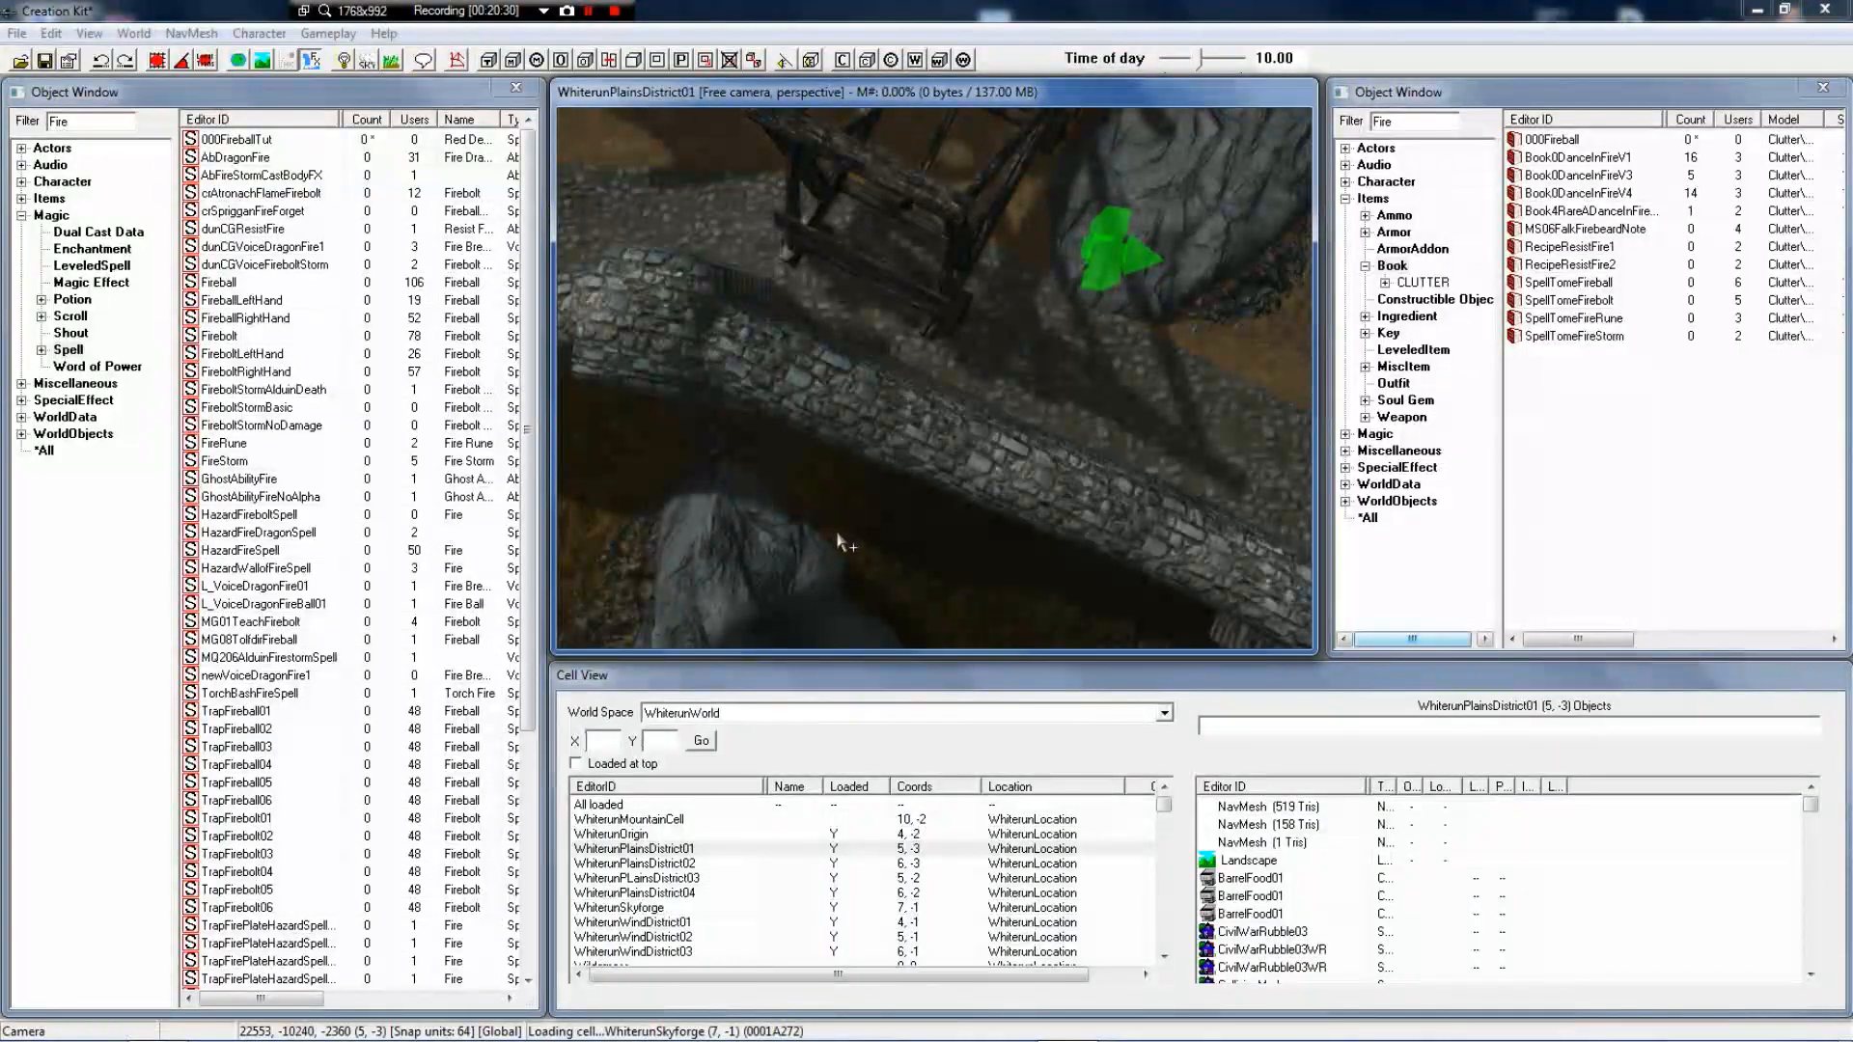
scroll(880, 546, down, 8)
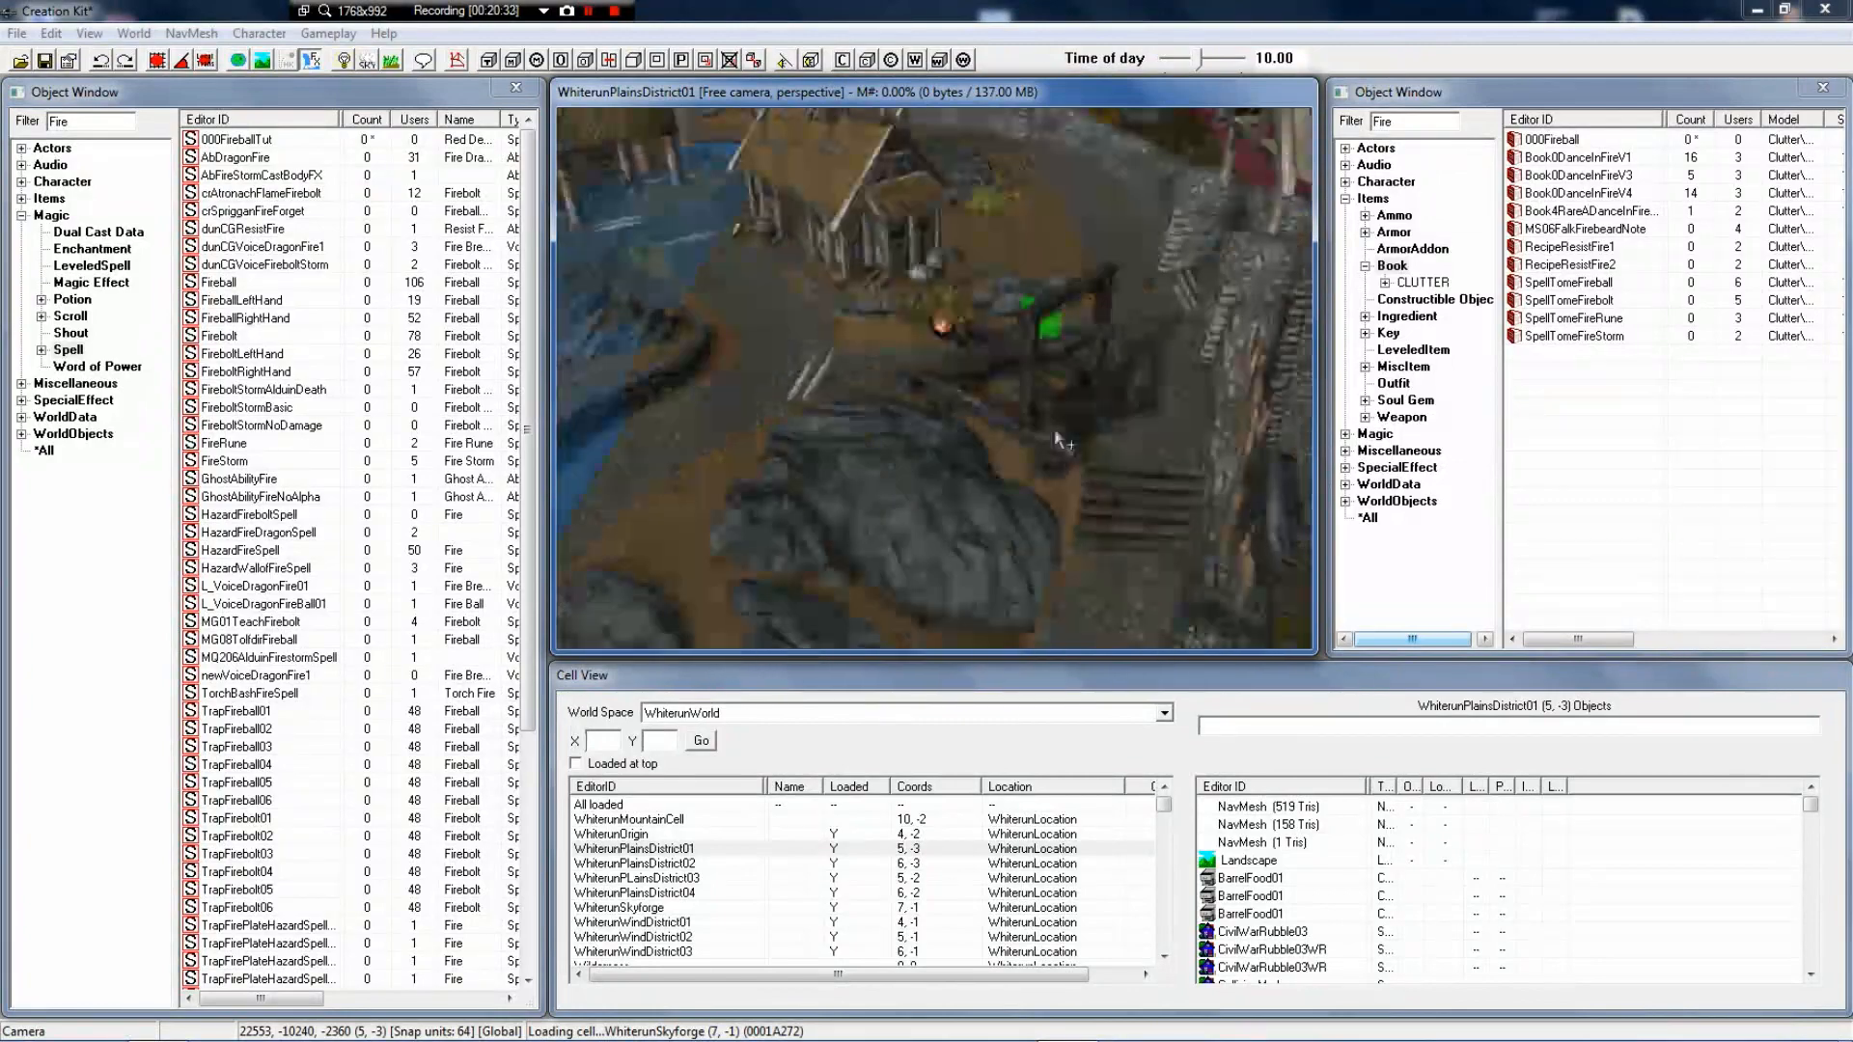
shift+middle_drag(1052, 432, 1326, 333)
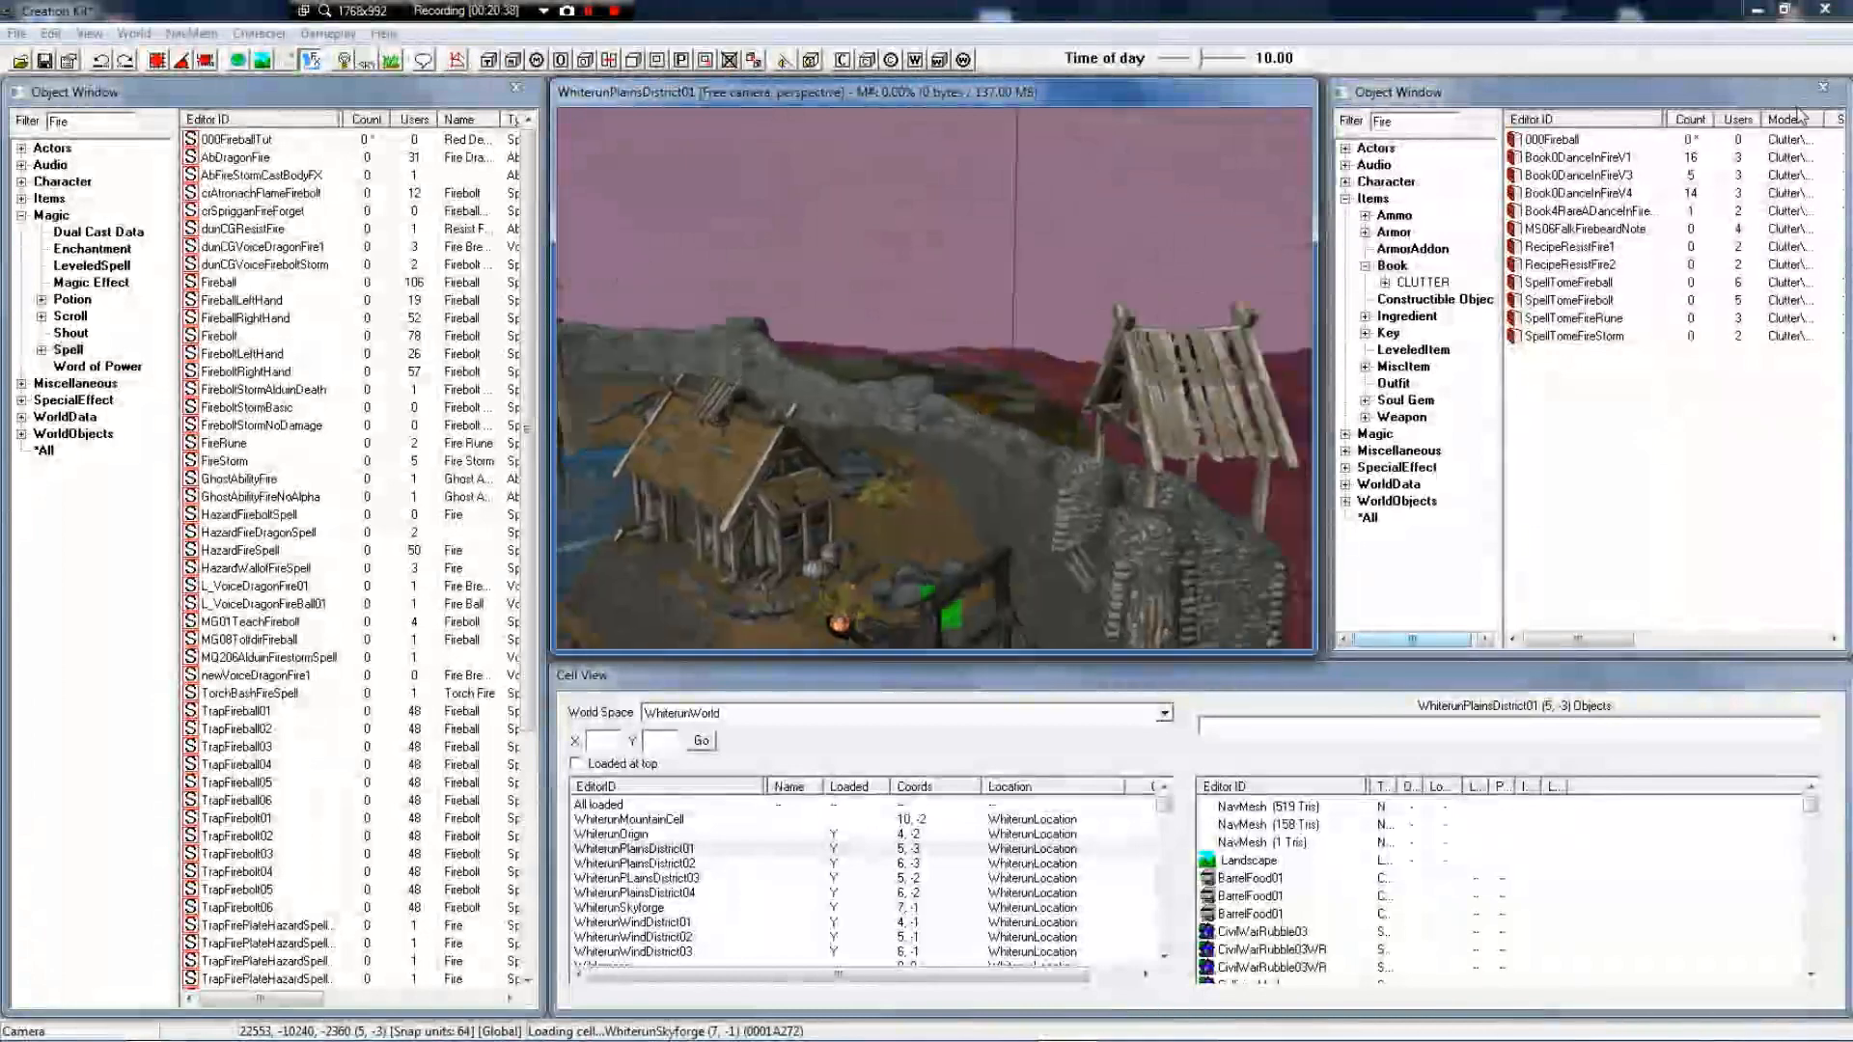
click(1820, 89)
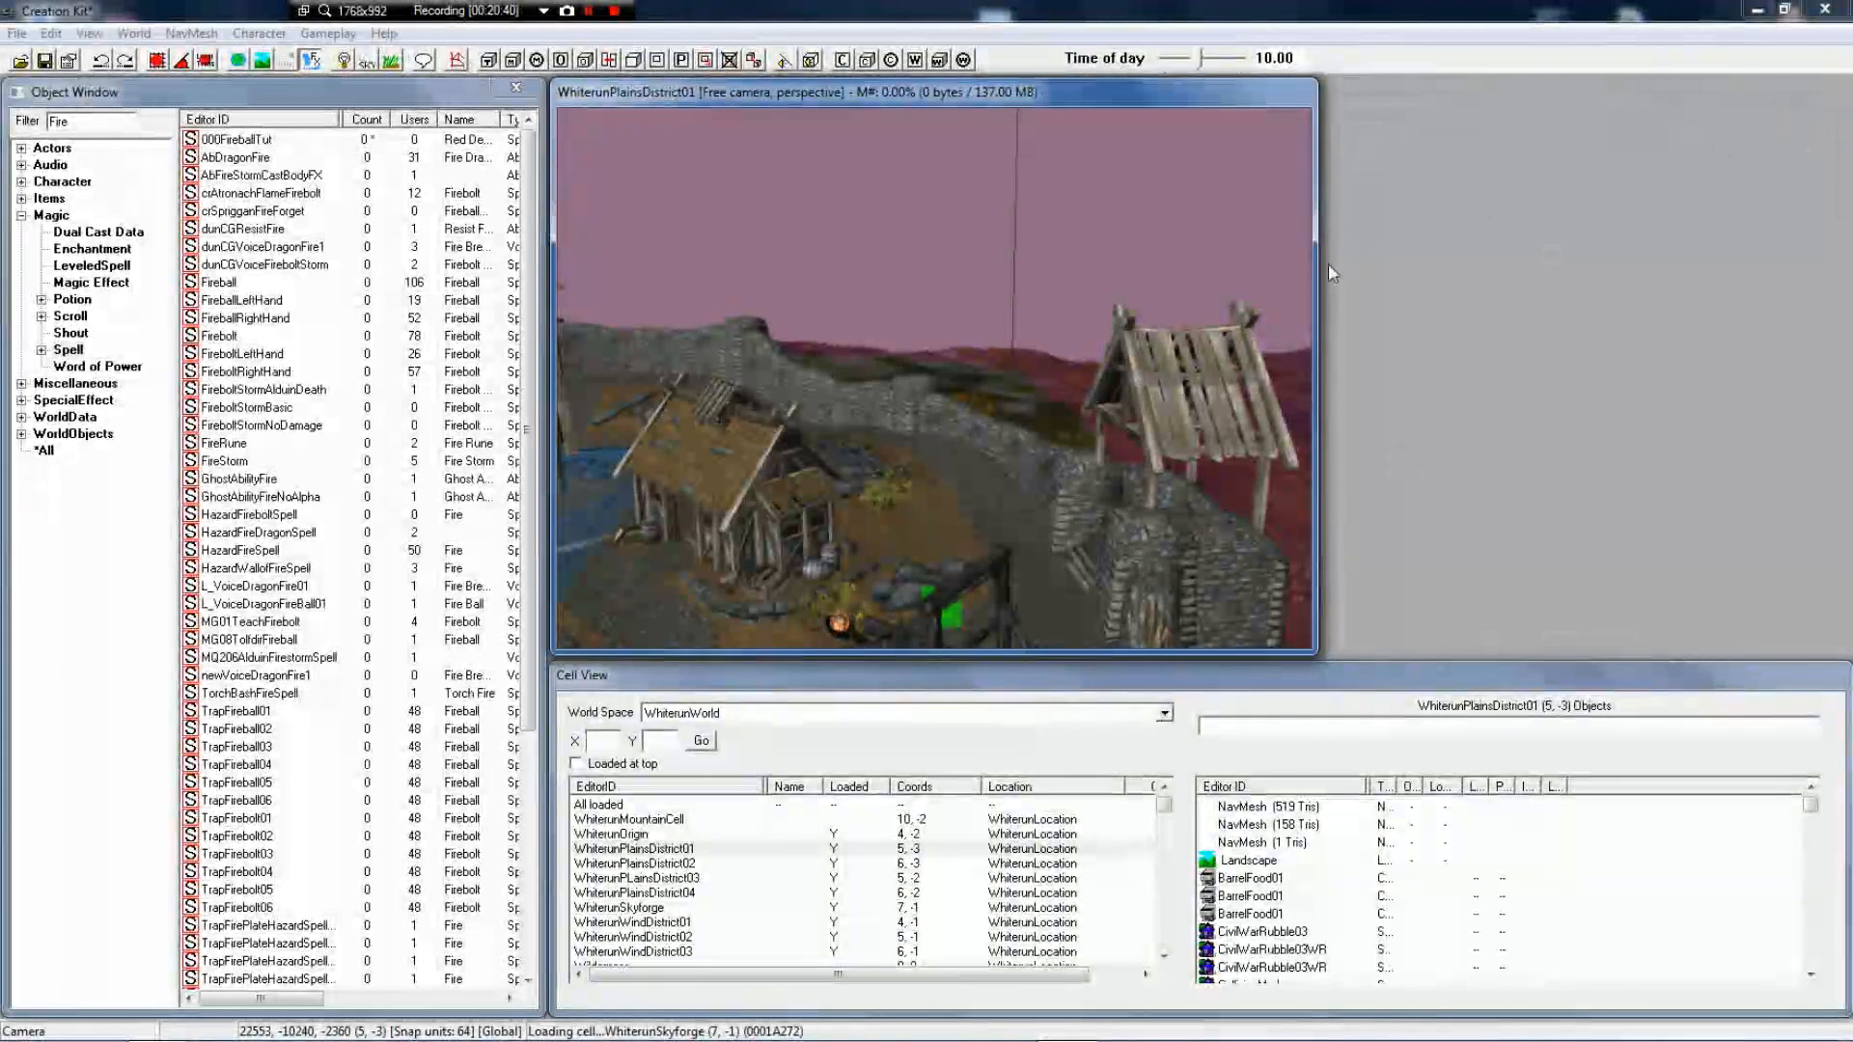
drag(1375, 274, 1839, 276)
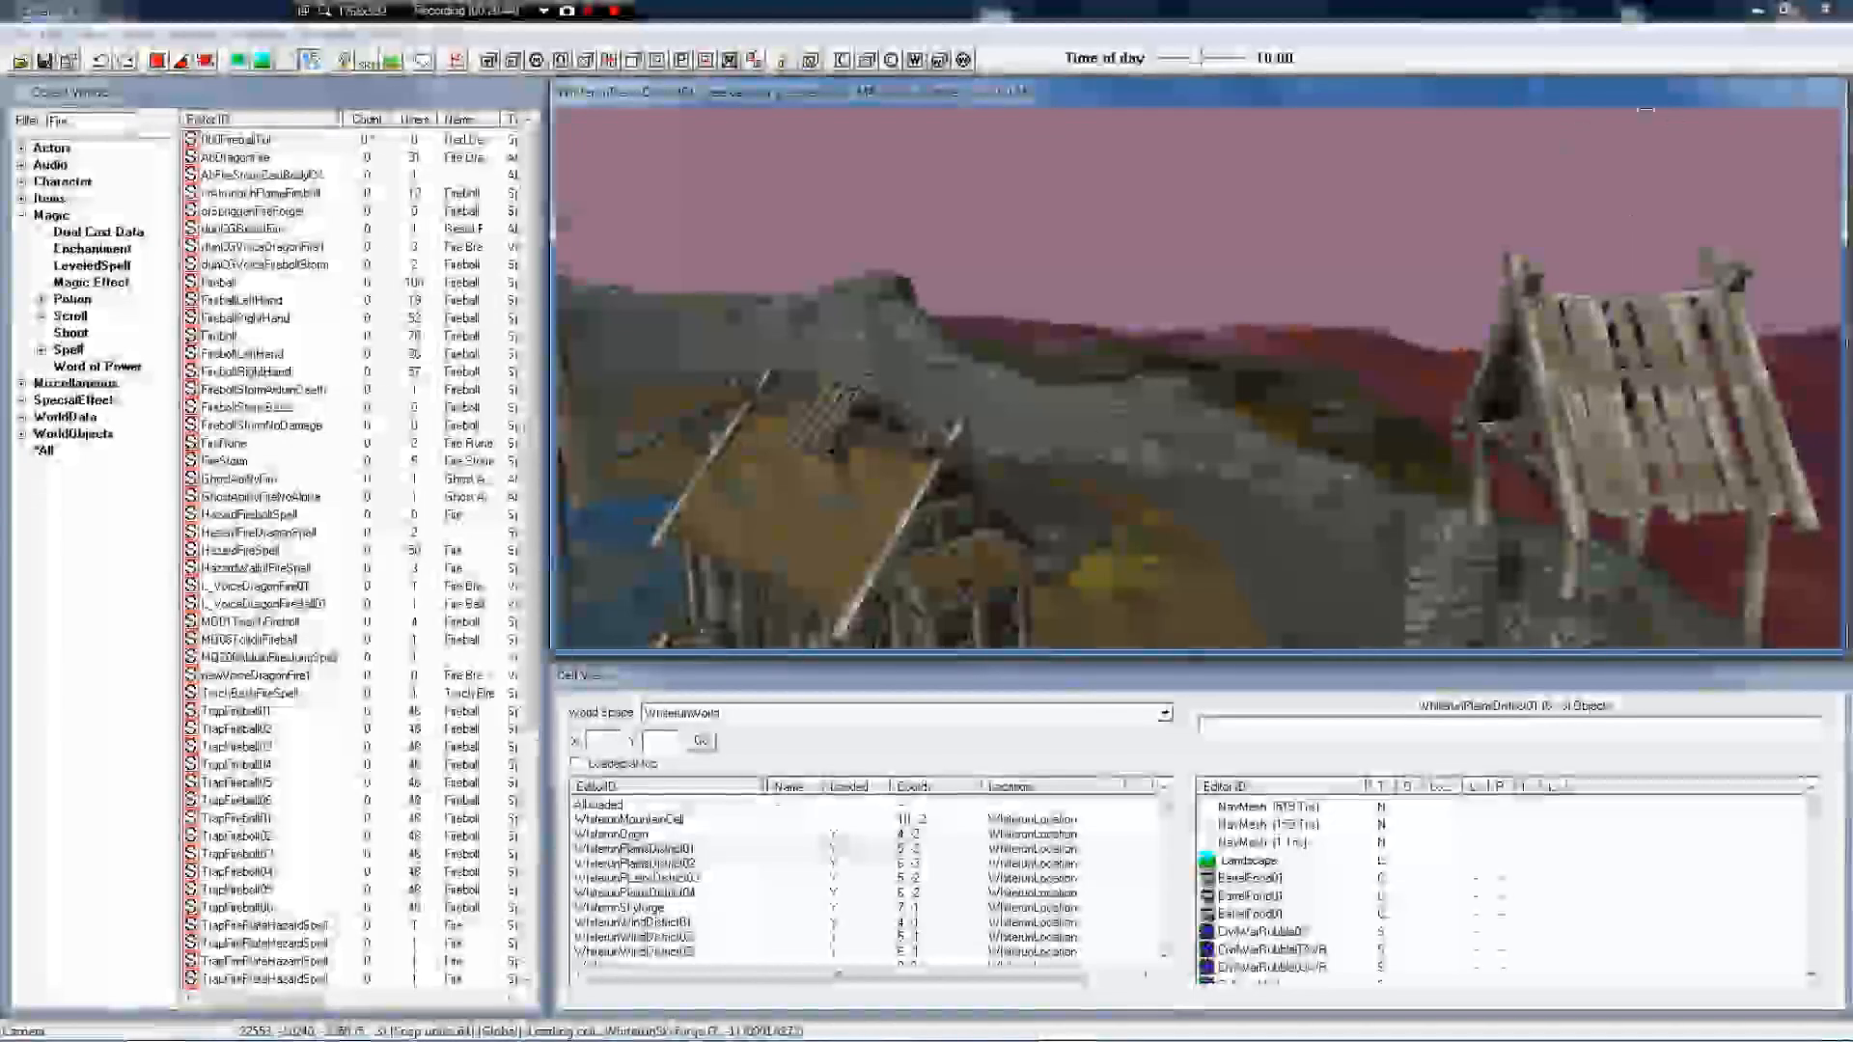
Look over the rooftops, streets and stairways around the rendered WhiterunPlainsDistrict01 cell for a place to put the tome
scroll(1091, 482, up, 1)
mouse_move(1060, 485)
shift+middle_down()
mouse_move(1003, 483)
mouse_move(1563, 487)
mouse_move(744, 499)
mouse_move(728, 521)
shift+middle_up()
mouse_move(1336, 273)
middle_down()
mouse_move(1265, 406)
mouse_move(1332, 386)
mouse_move(1346, 401)
mouse_move(1332, 391)
mouse_move(1389, 340)
mouse_move(1419, 338)
mouse_move(1492, 203)
mouse_move(1373, 189)
mouse_move(1362, 225)
middle_up()
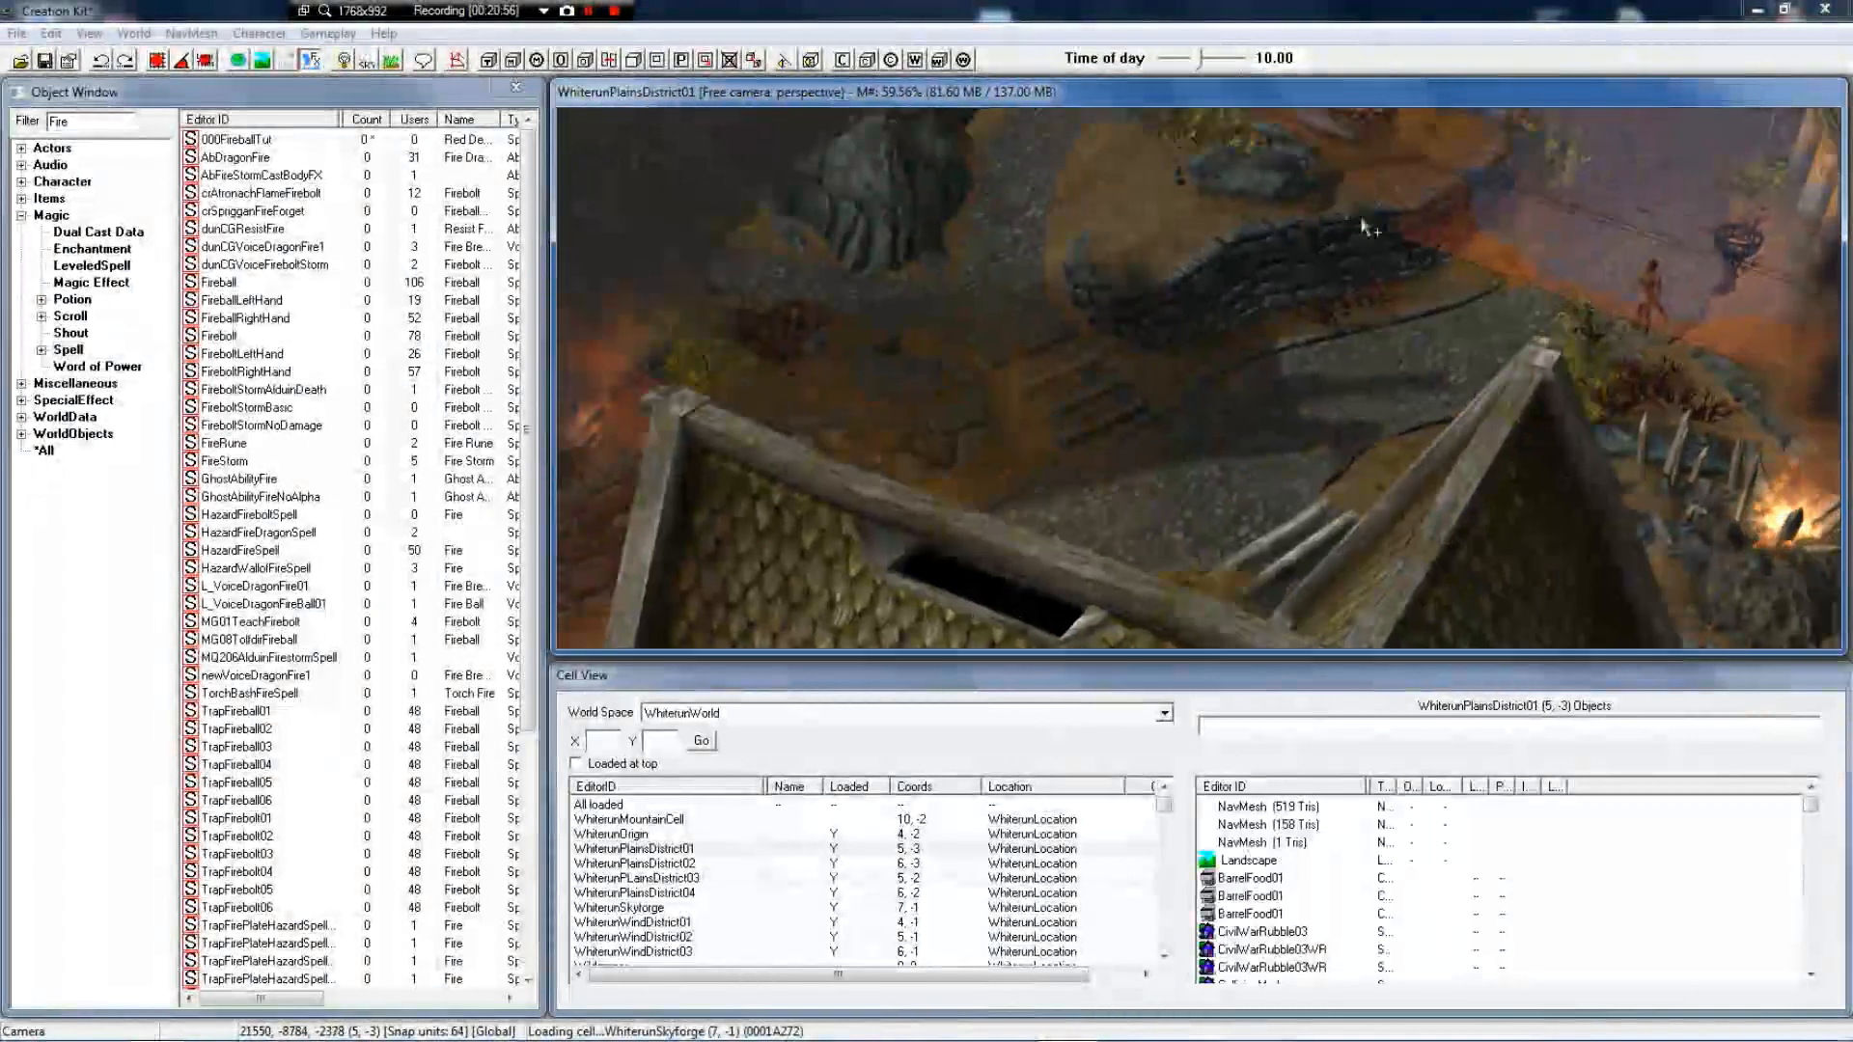
shift+middle_drag(987, 506, 739, 354)
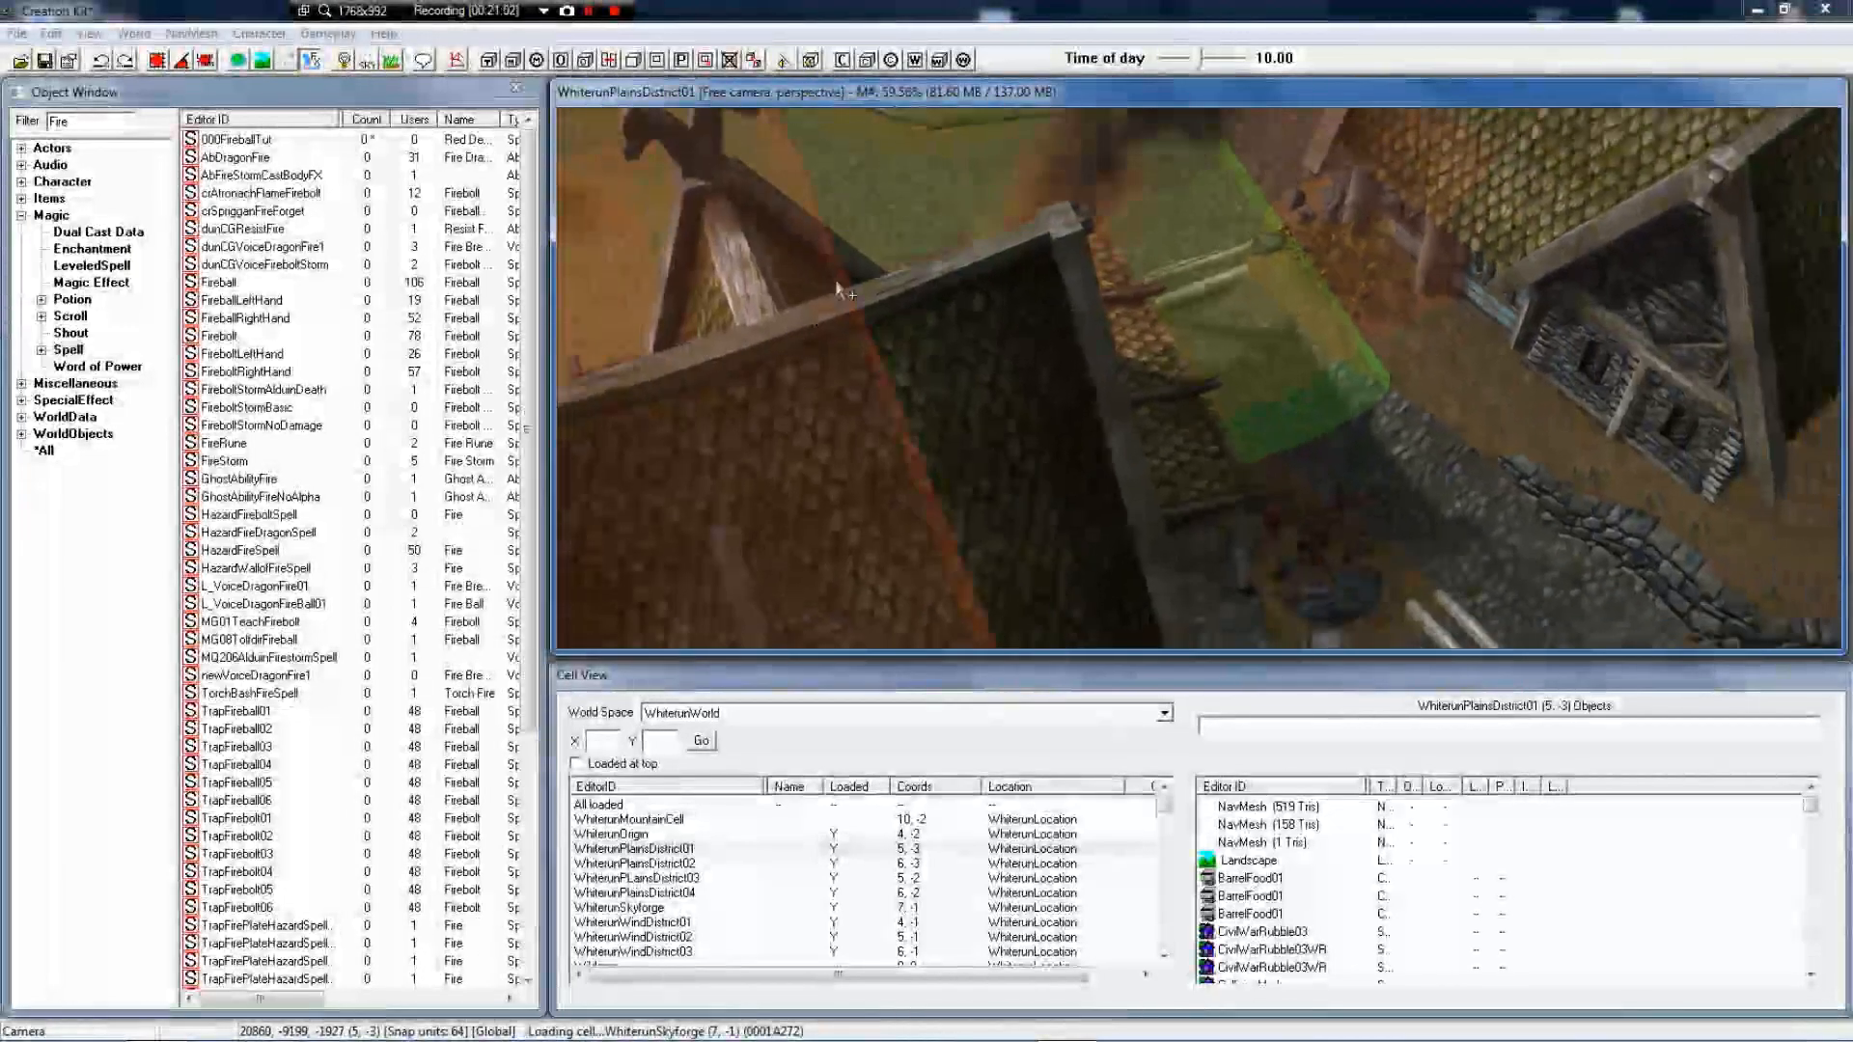
shift+middle_drag(839, 291, 806, 436)
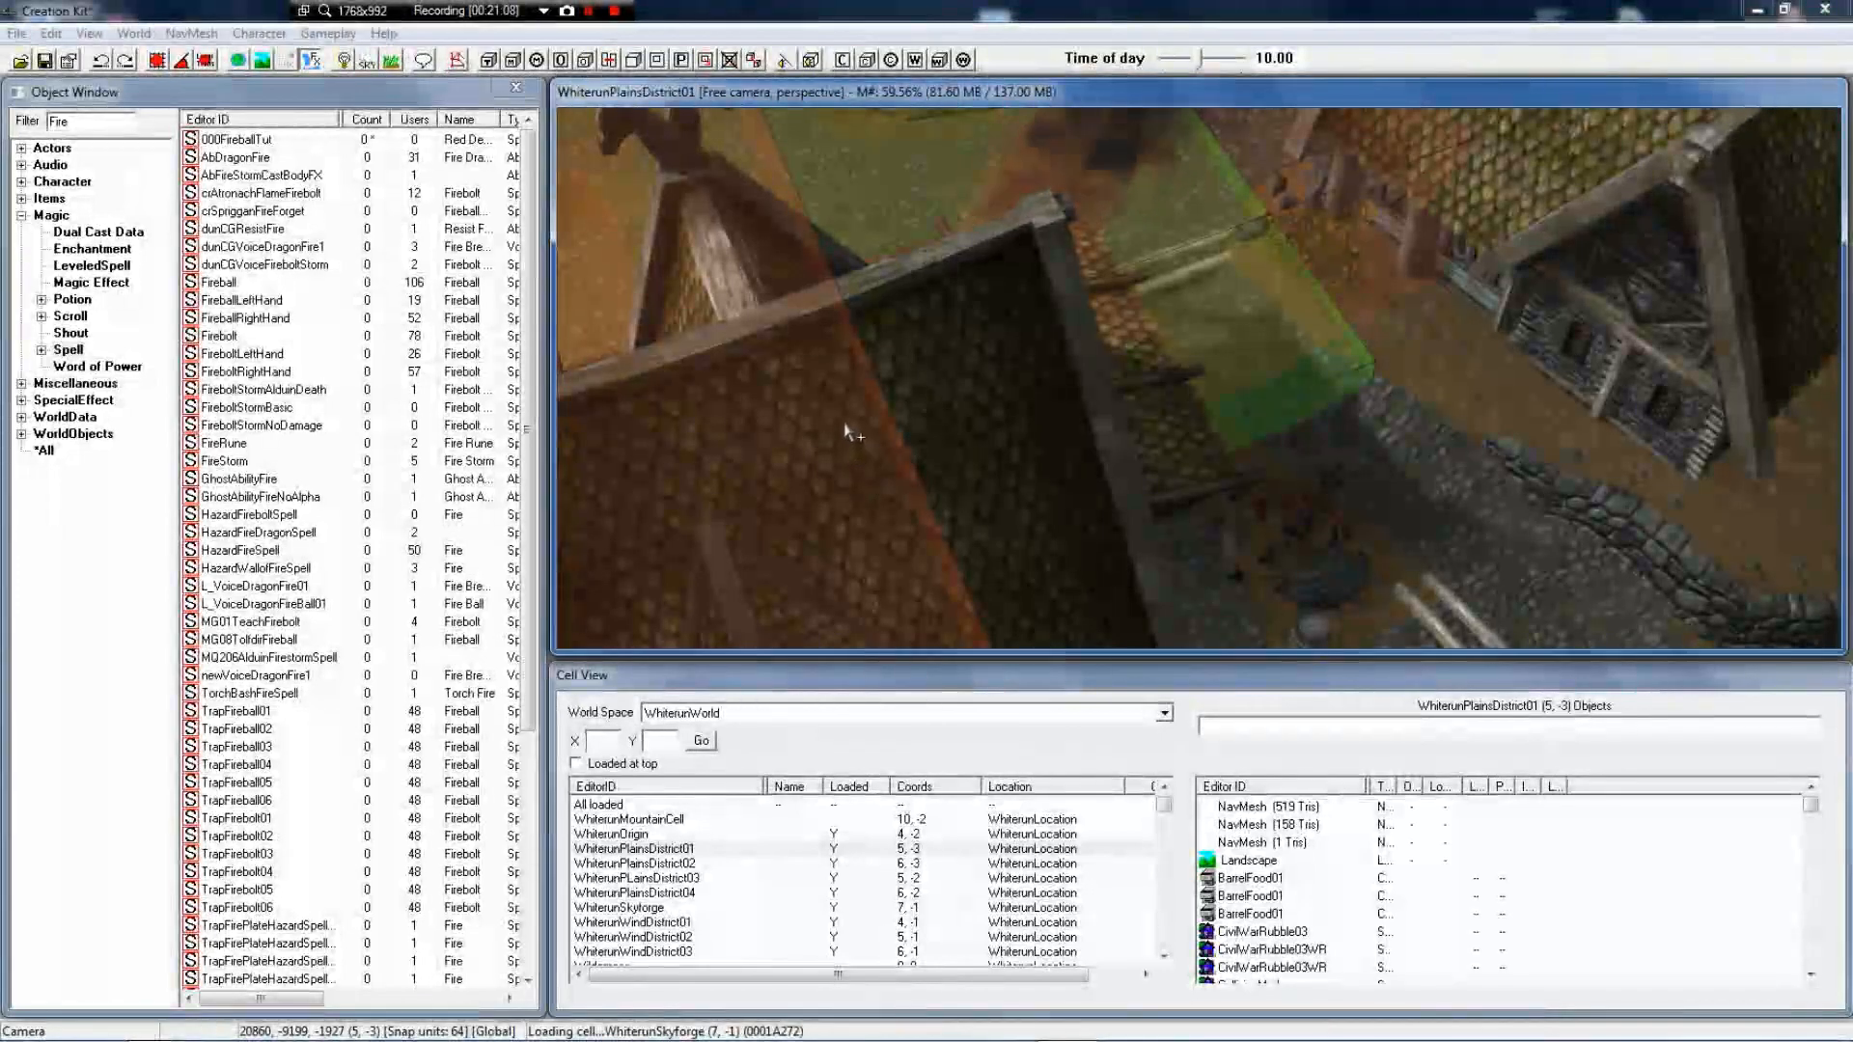
shift+middle_drag(856, 425, 810, 399)
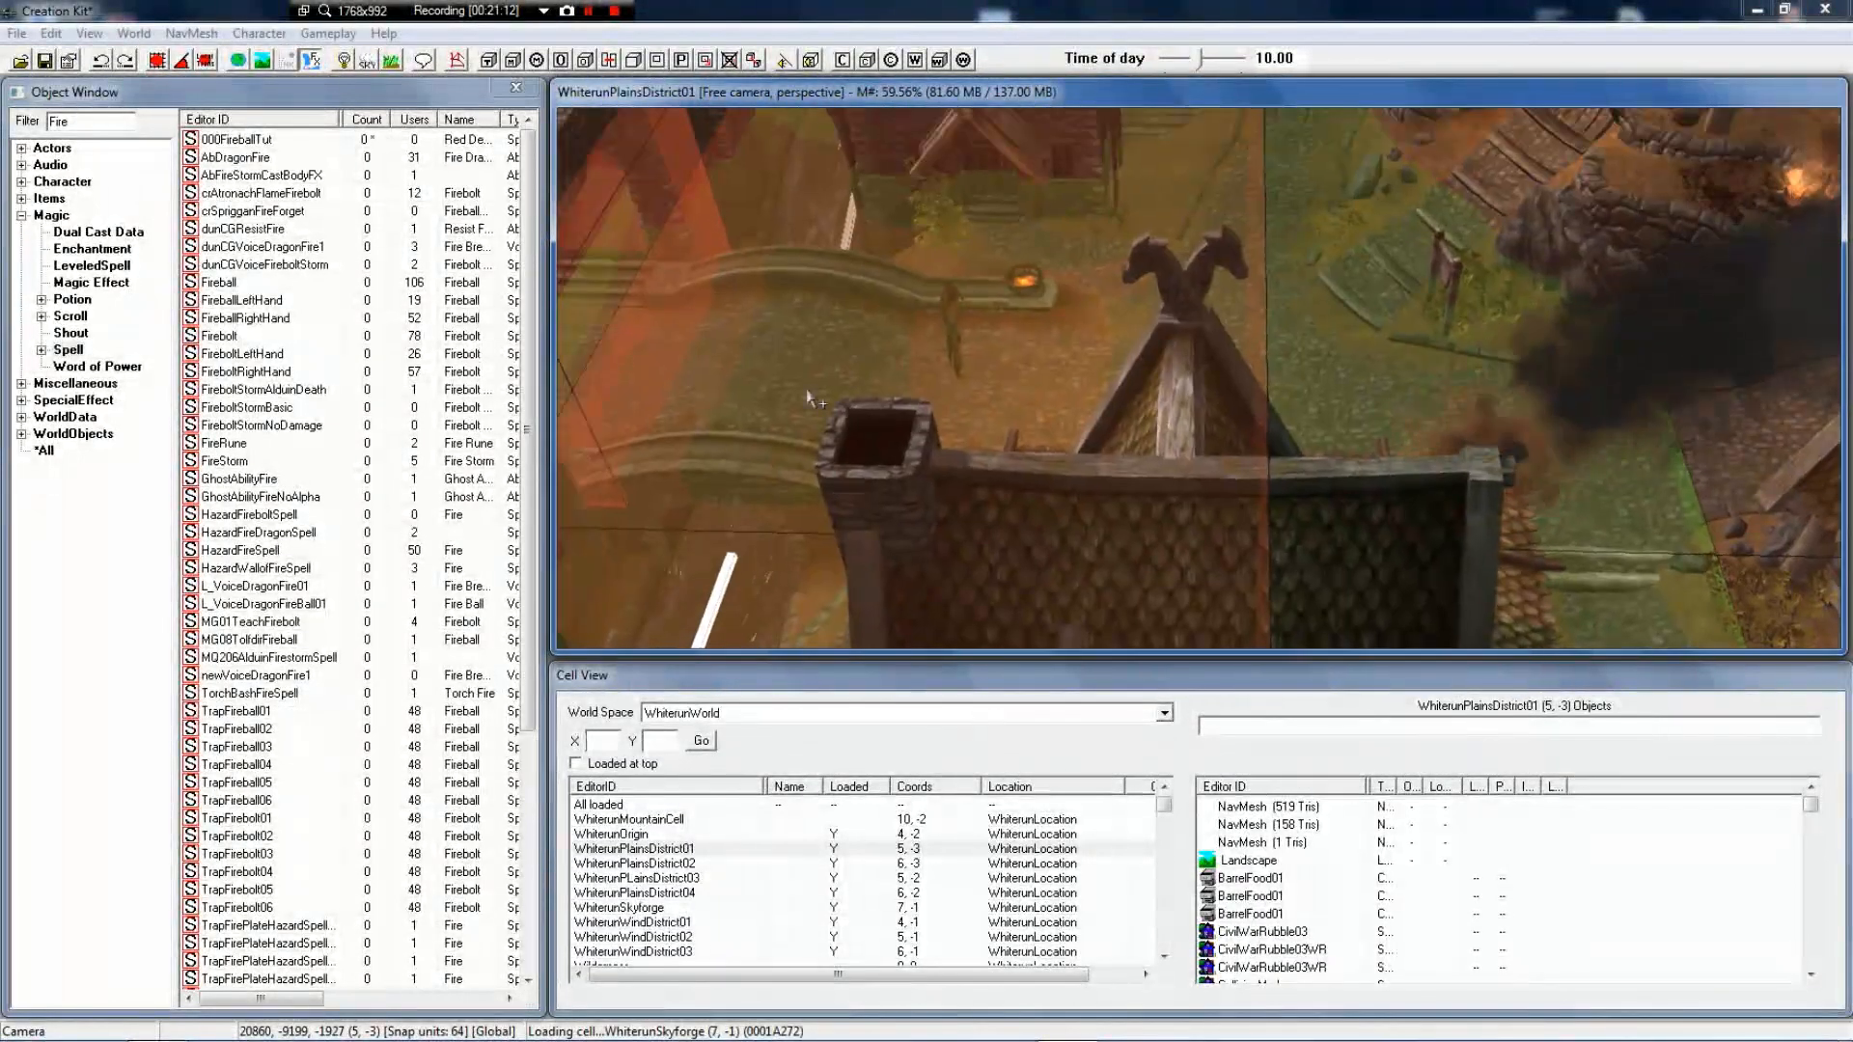
shift+middle_drag(1186, 326, 1204, 246)
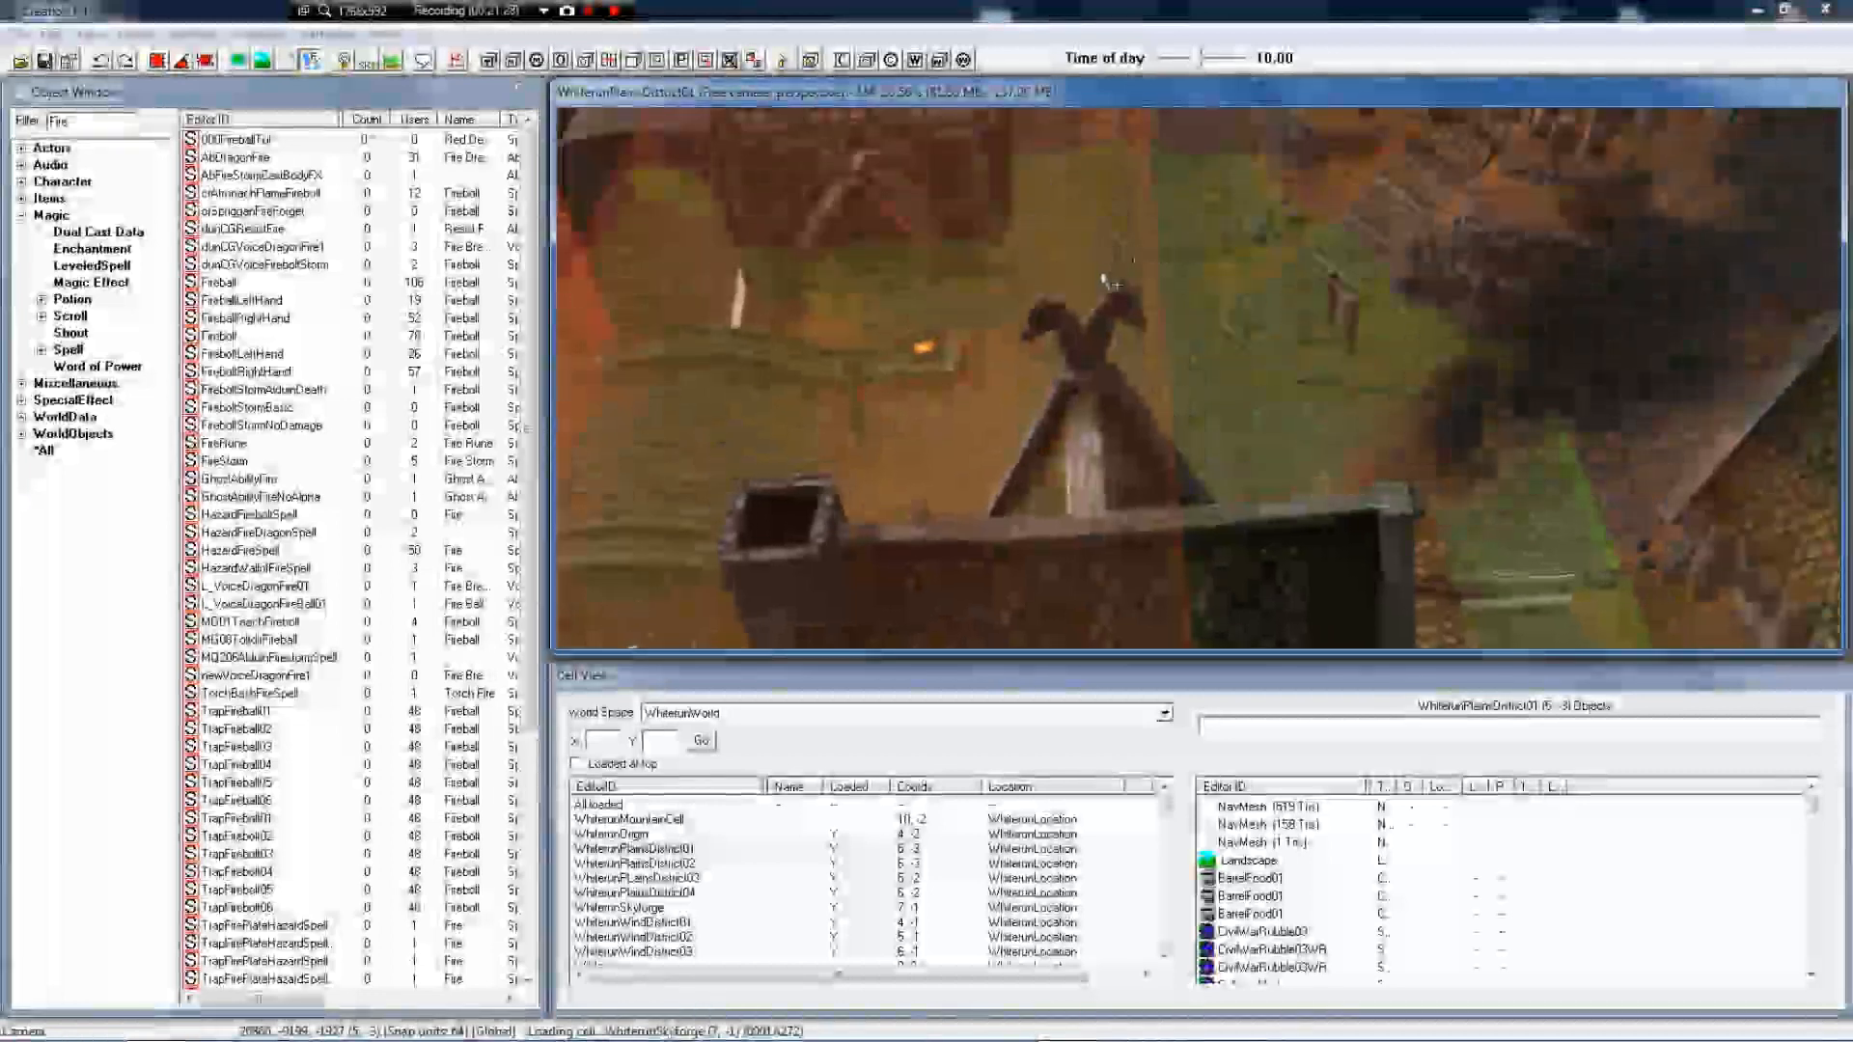
shift+middle_drag(1145, 316, 1389, 313)
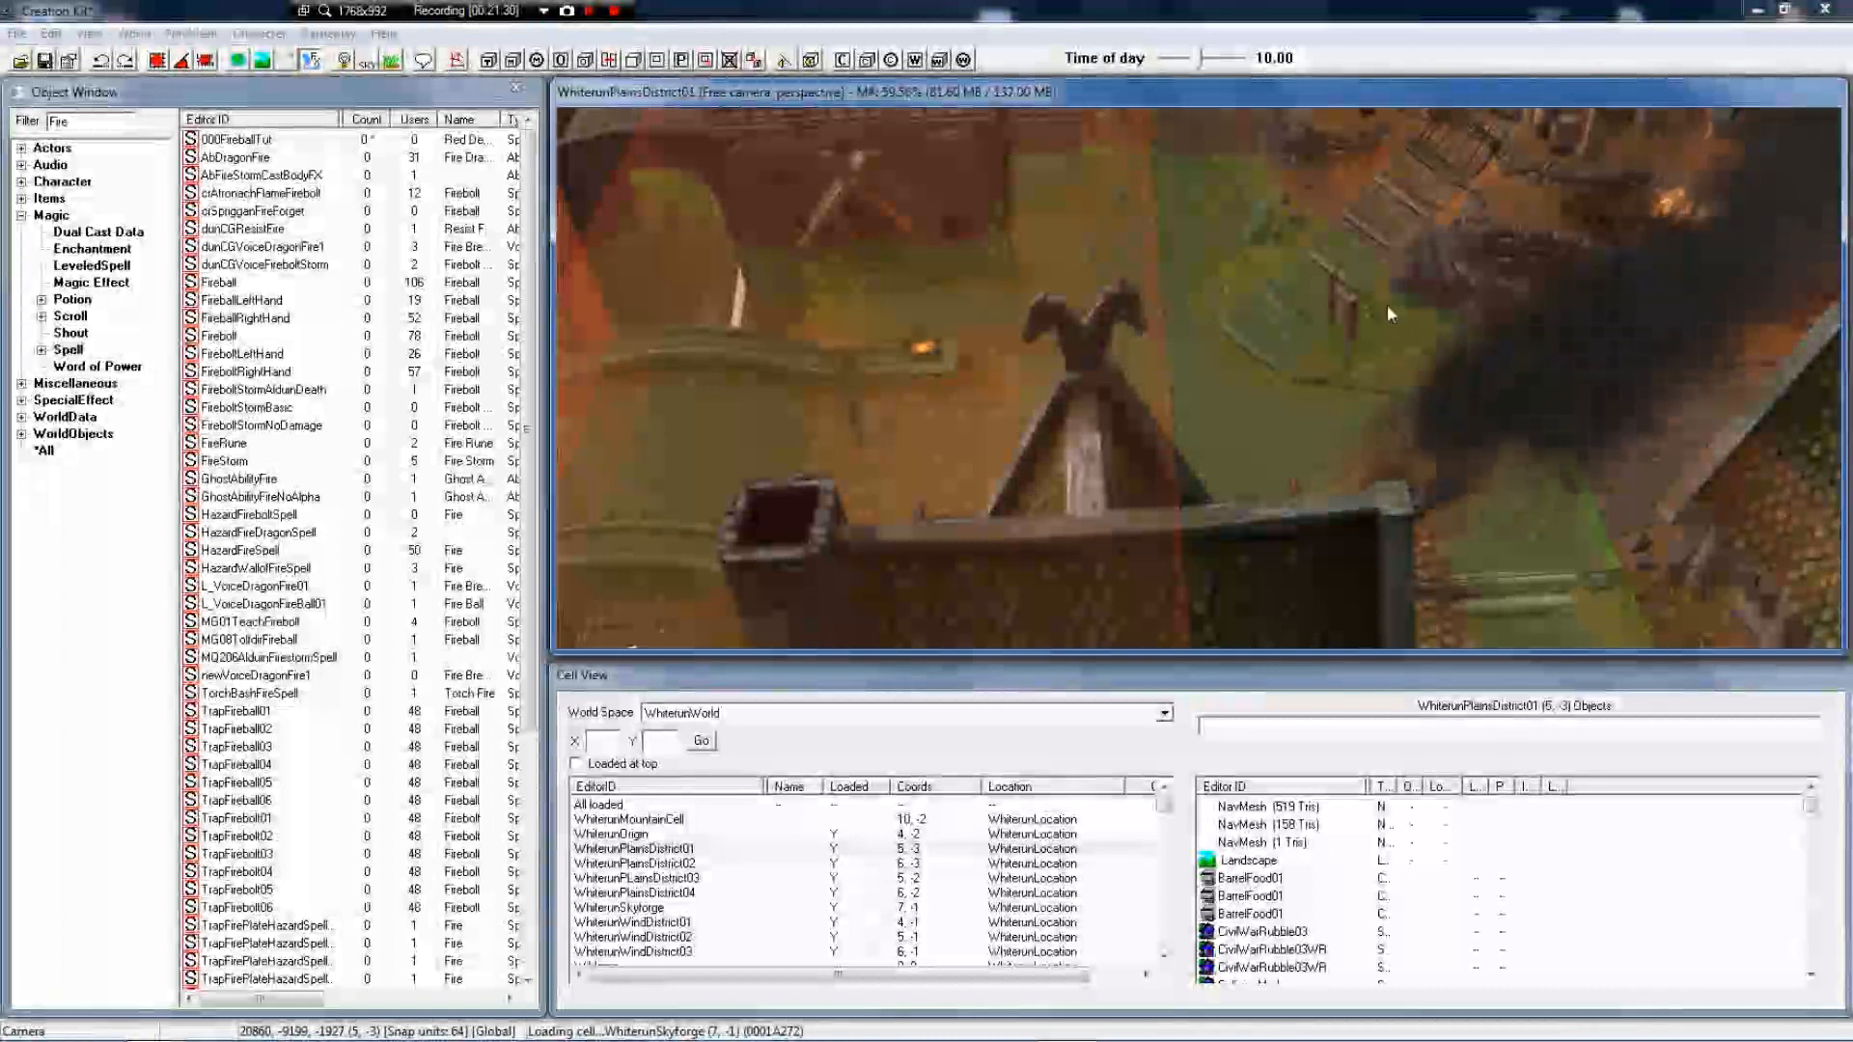
mouse_move(1411, 376)
shift+middle_down()
mouse_move(1268, 297)
mouse_move(1314, 260)
mouse_move(1142, 323)
mouse_move(1473, 321)
shift+middle_up()
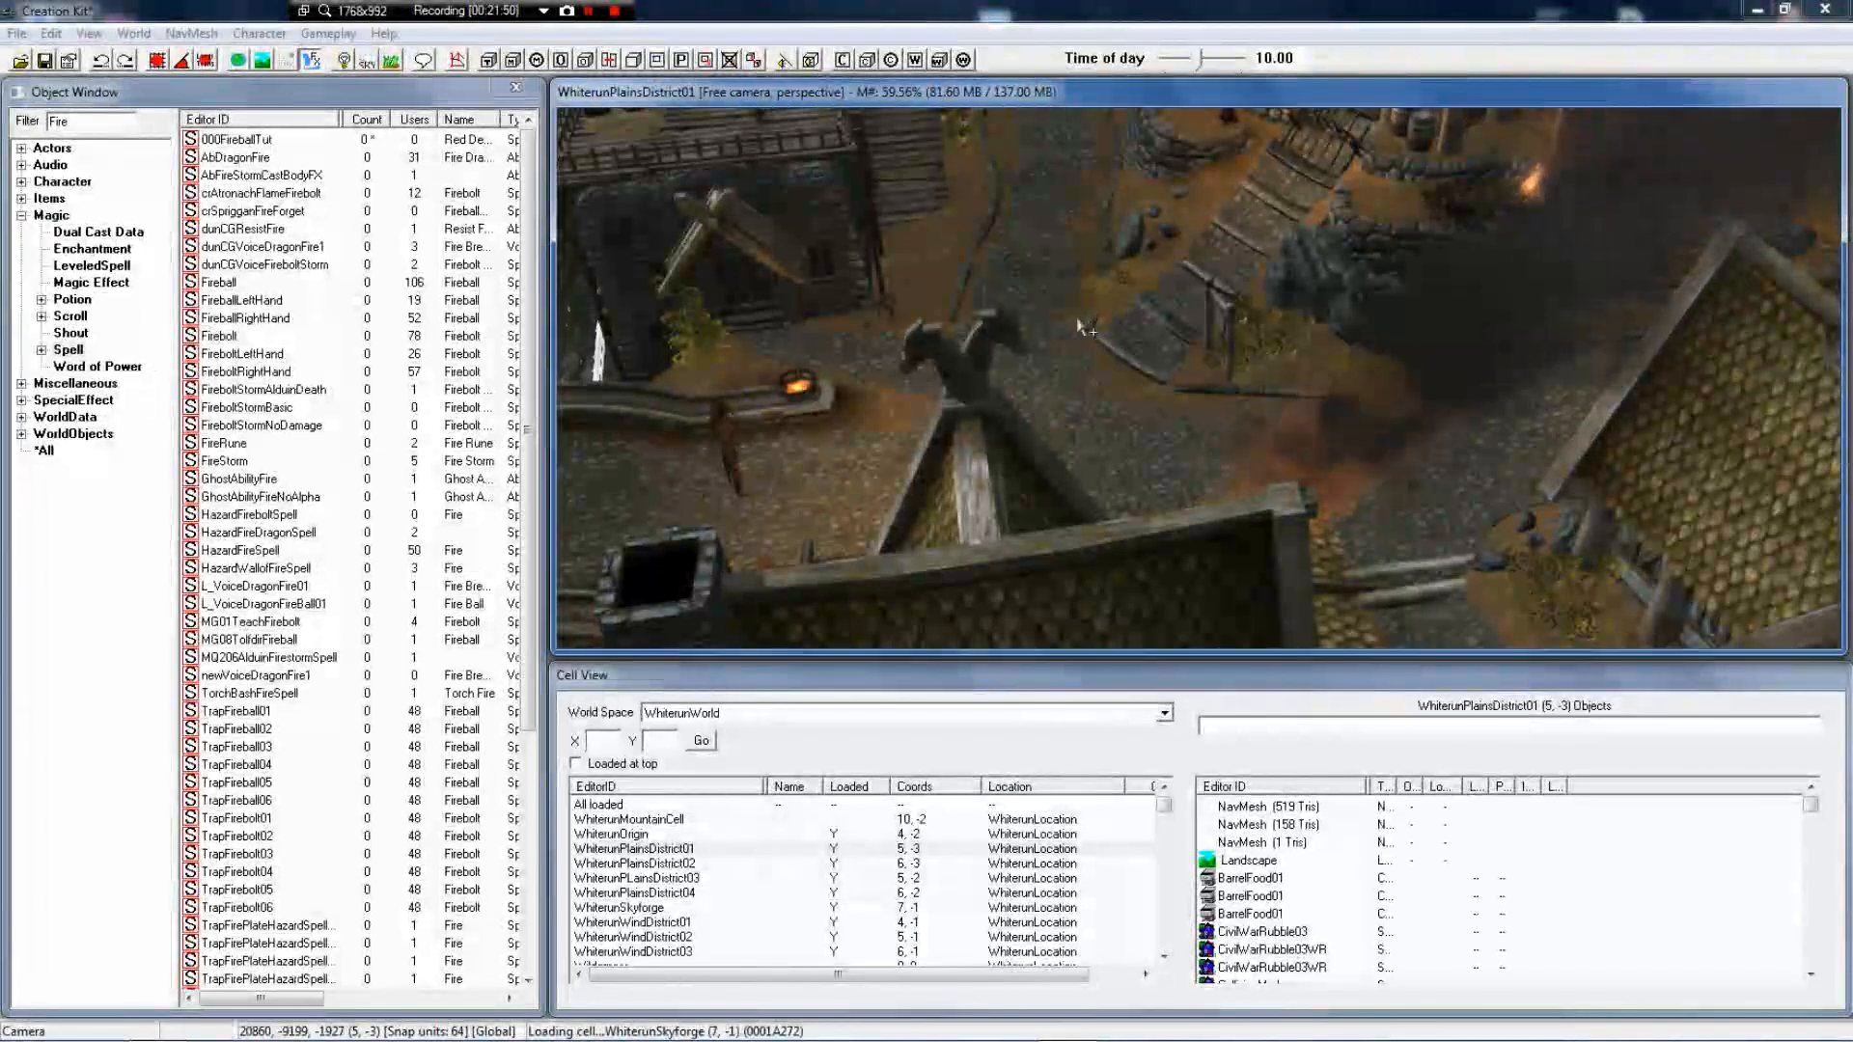
shift+middle_drag(1079, 326, 1136, 308)
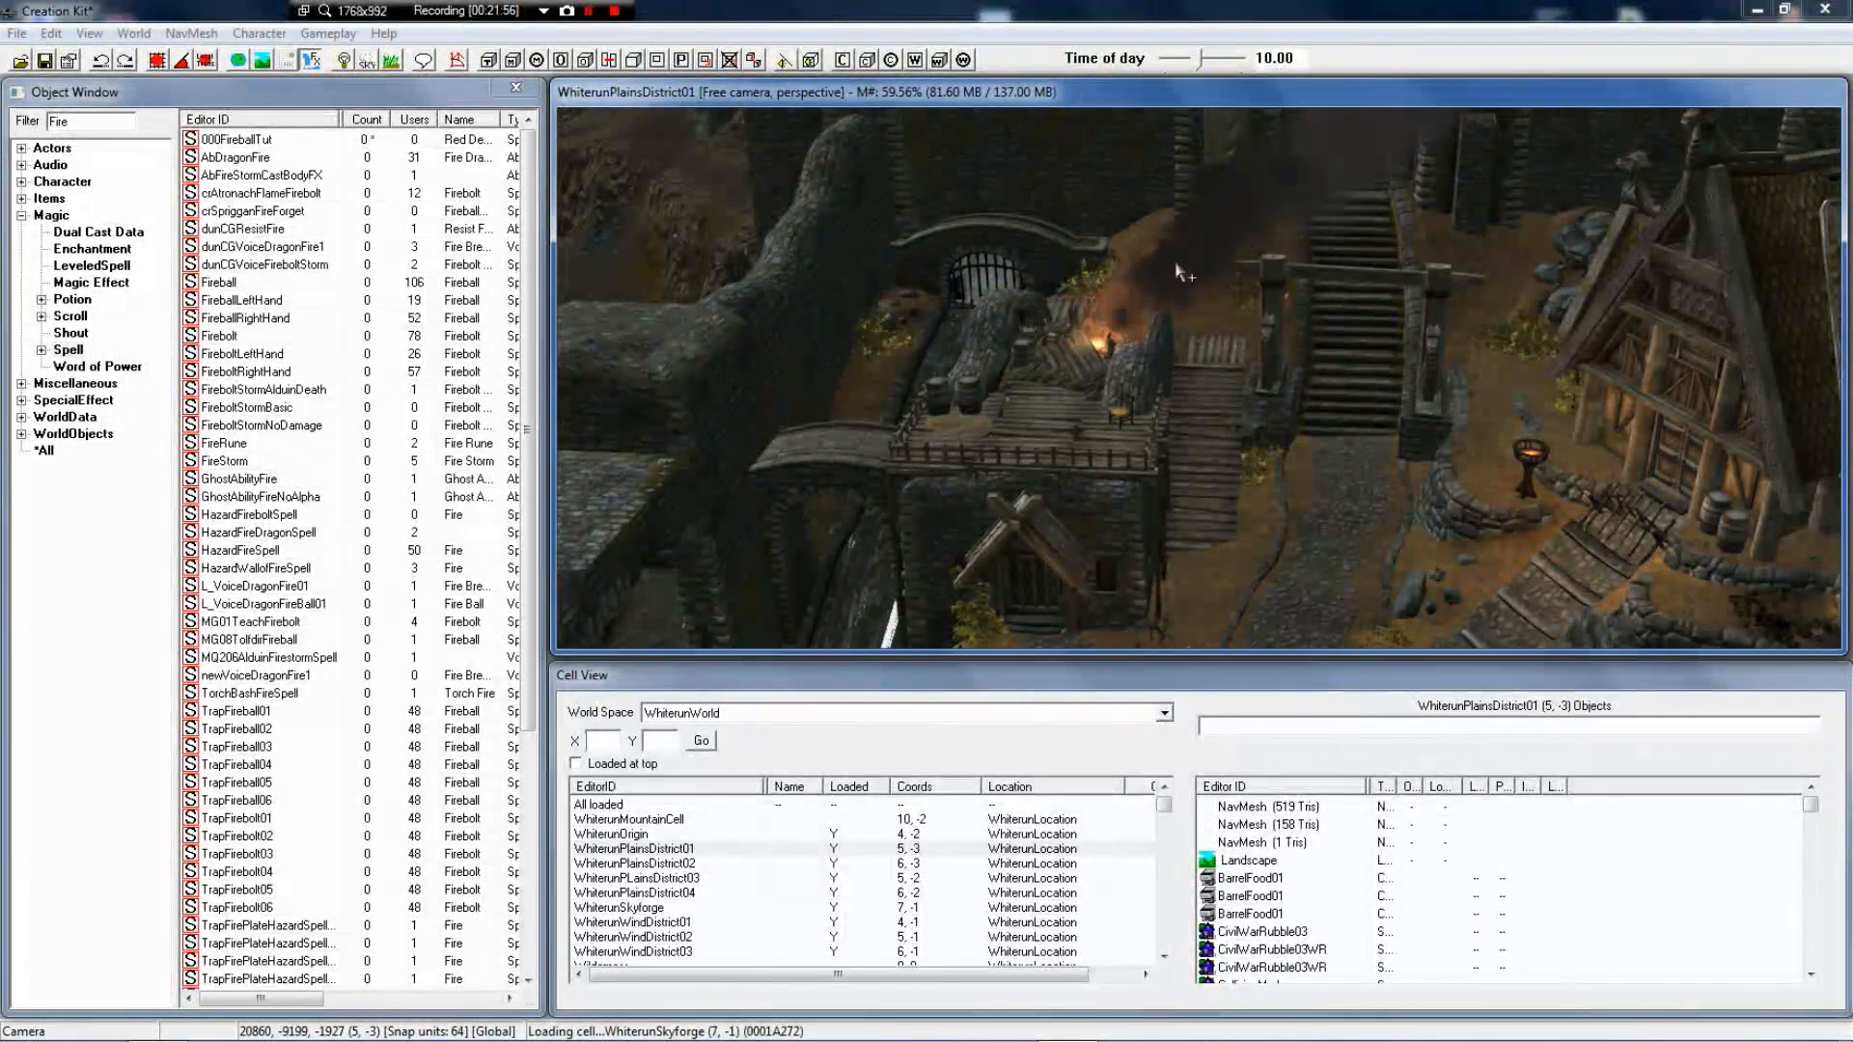
click(318, 64)
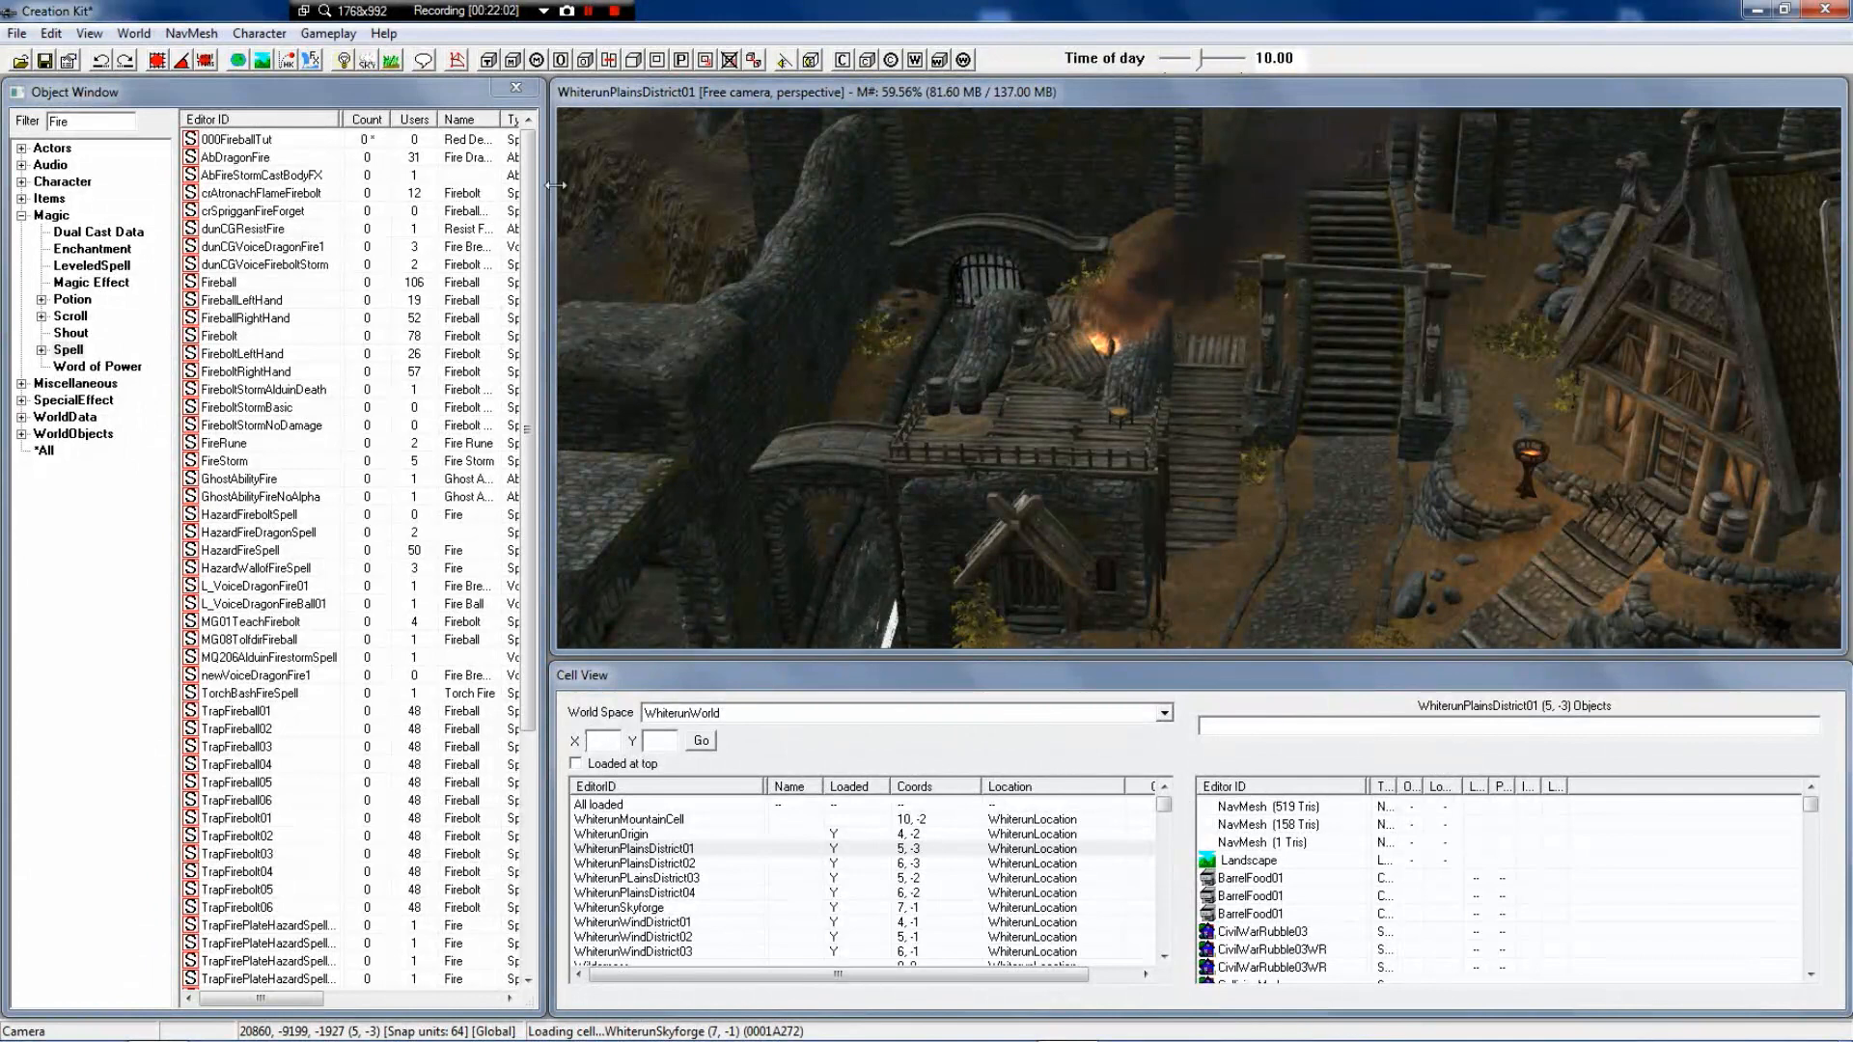
click(290, 62)
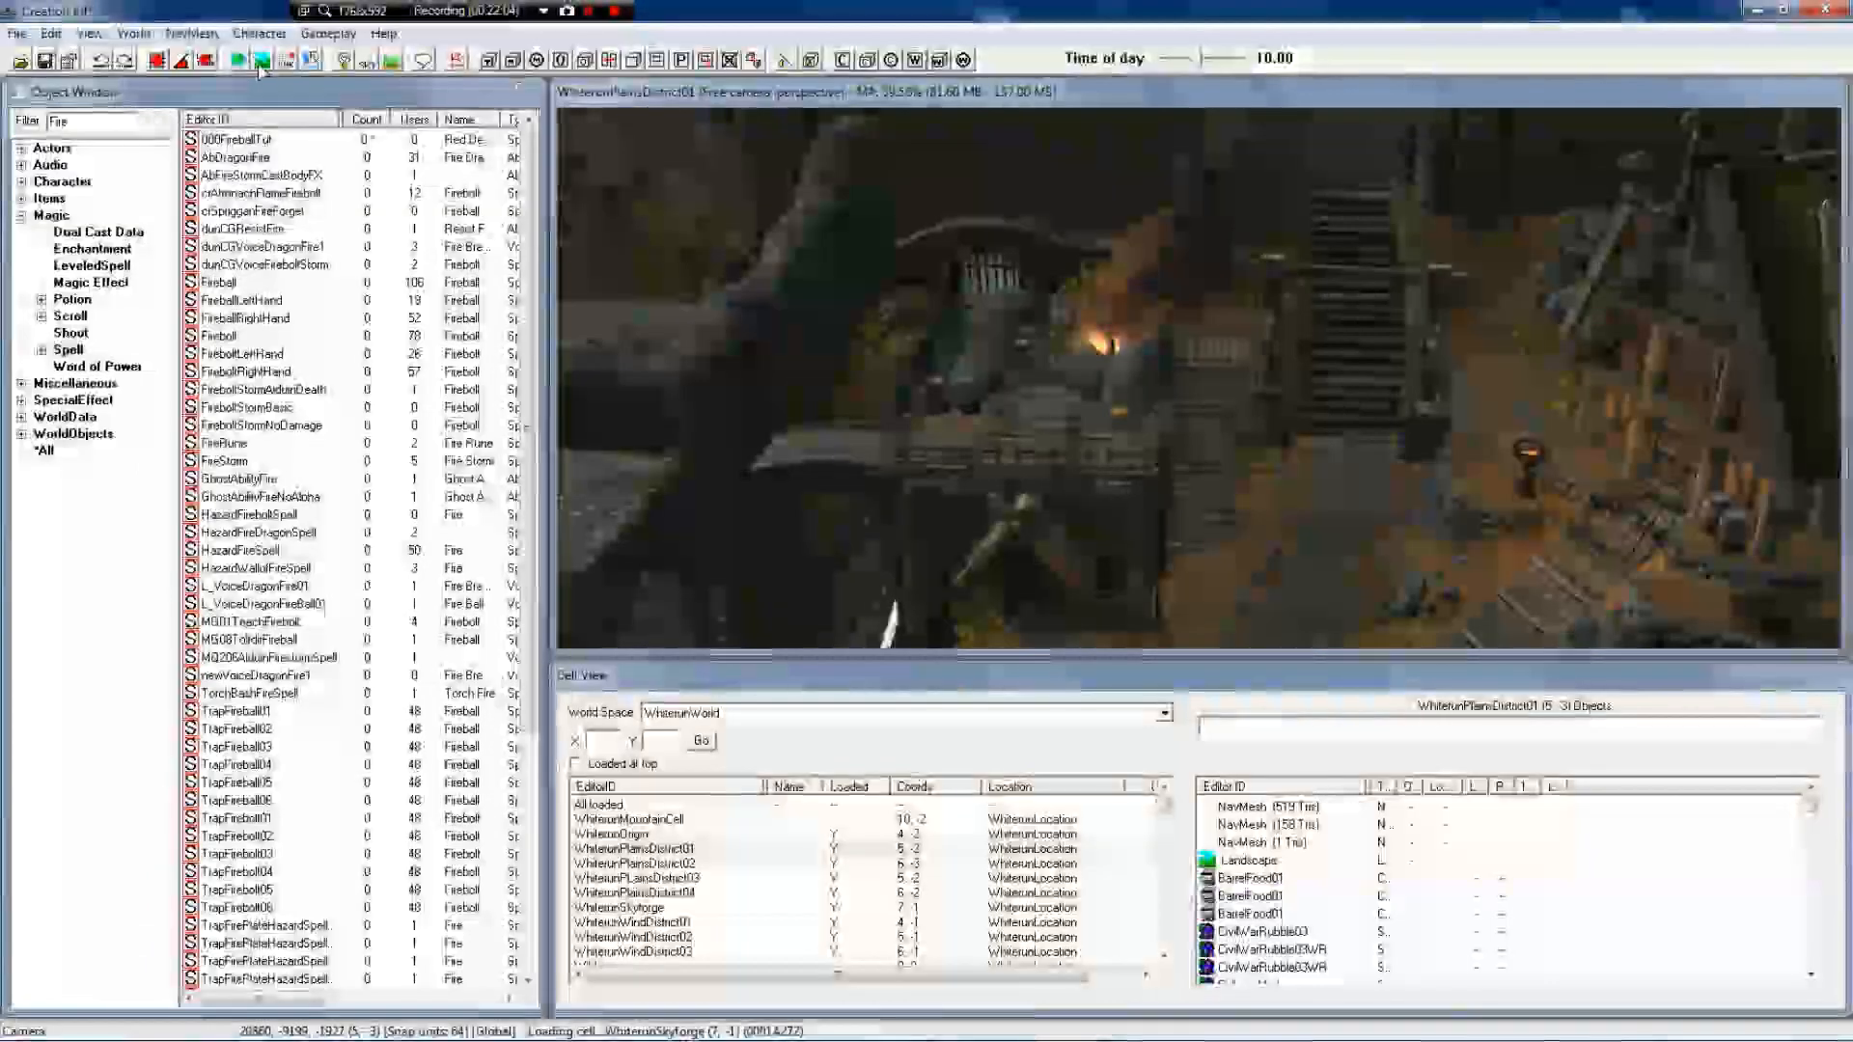
click(312, 61)
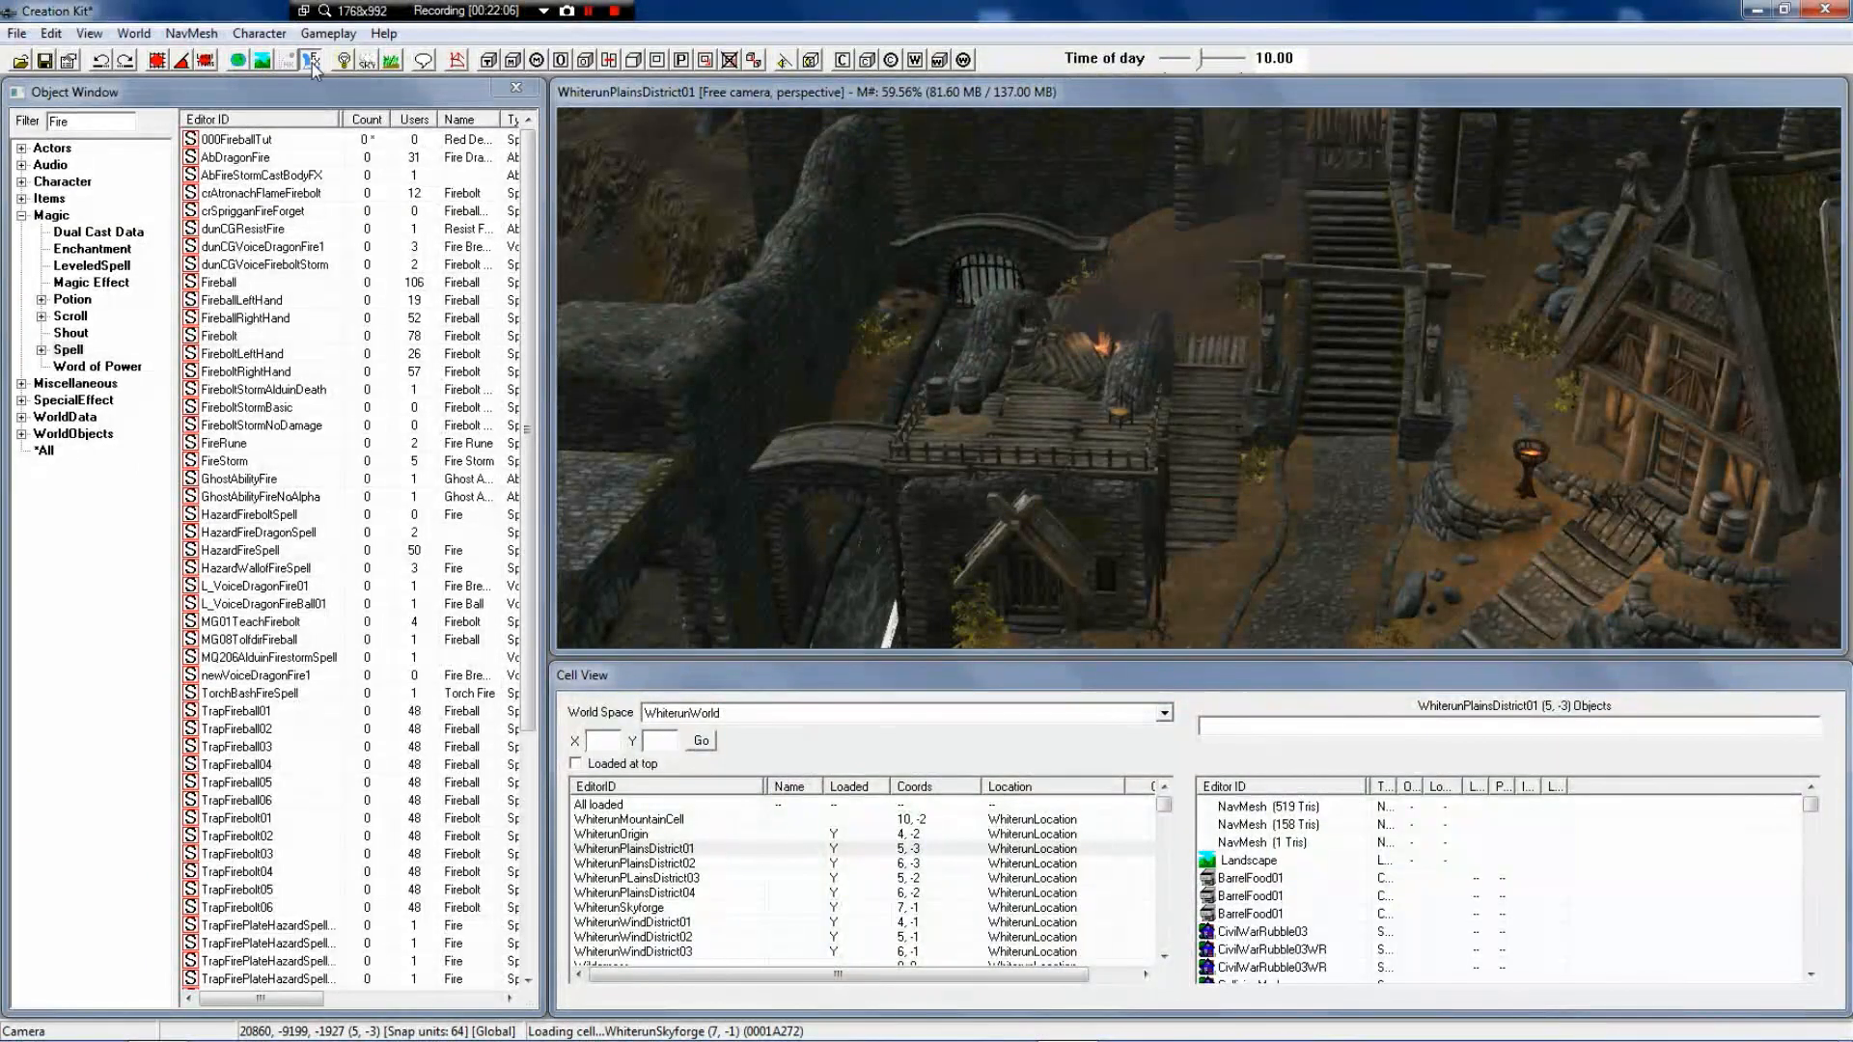
Locate the blacksmith house in WhiterunPlainsDistrict03 and list the Book items in place of the Magic forms in the Object Window
shift+middle_drag(1201, 475, 1192, 528)
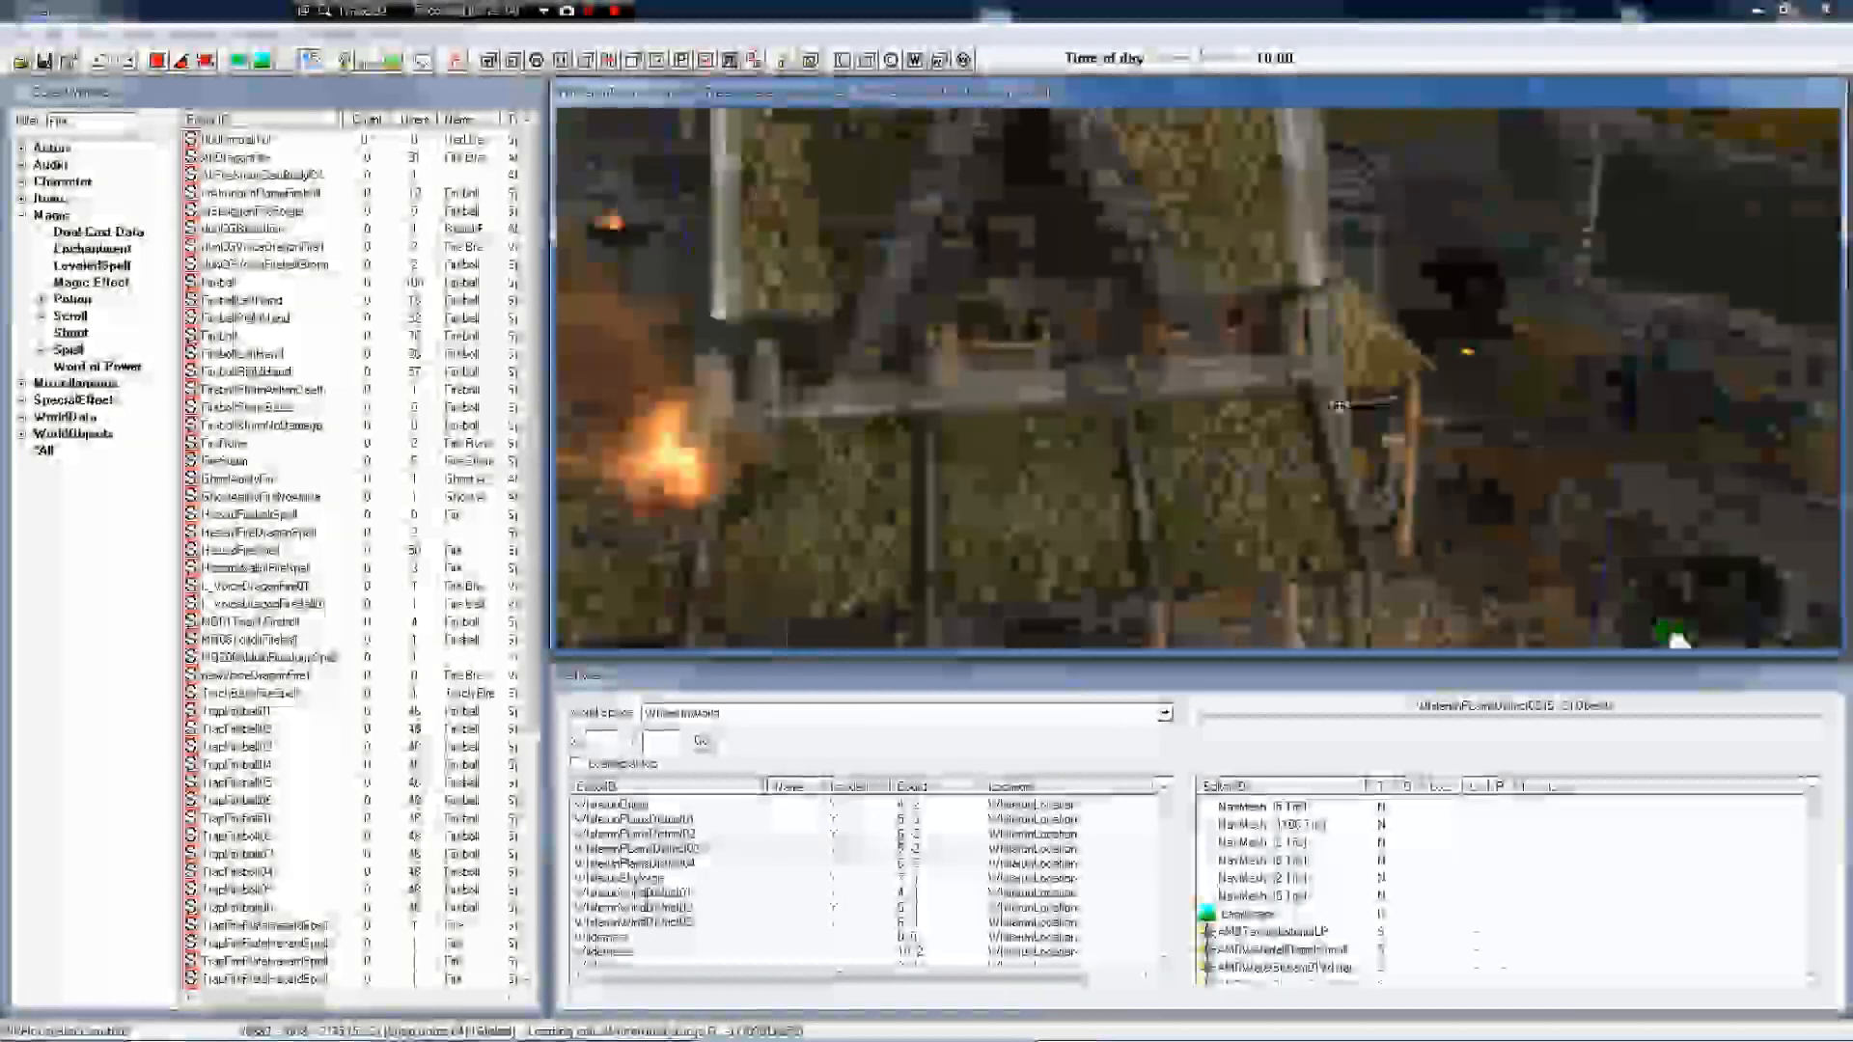
shift+middle_drag(1303, 434, 1373, 365)
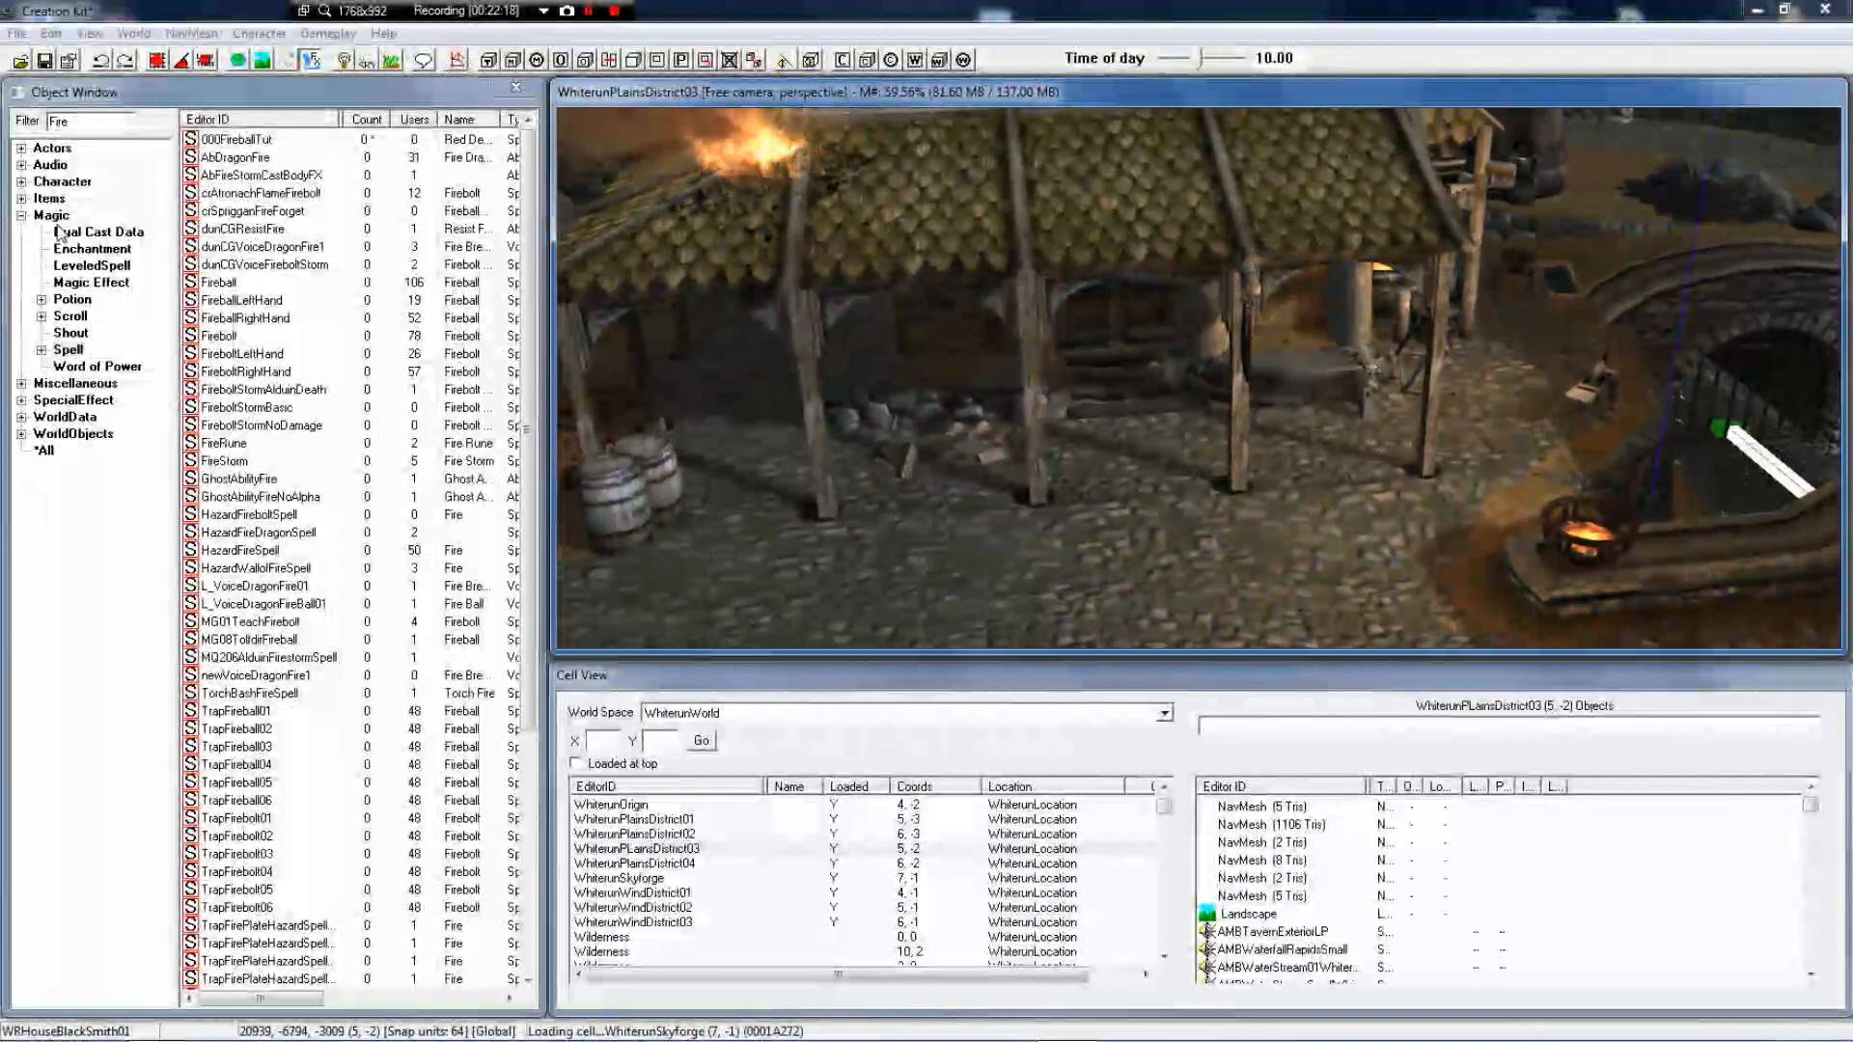
click(21, 215)
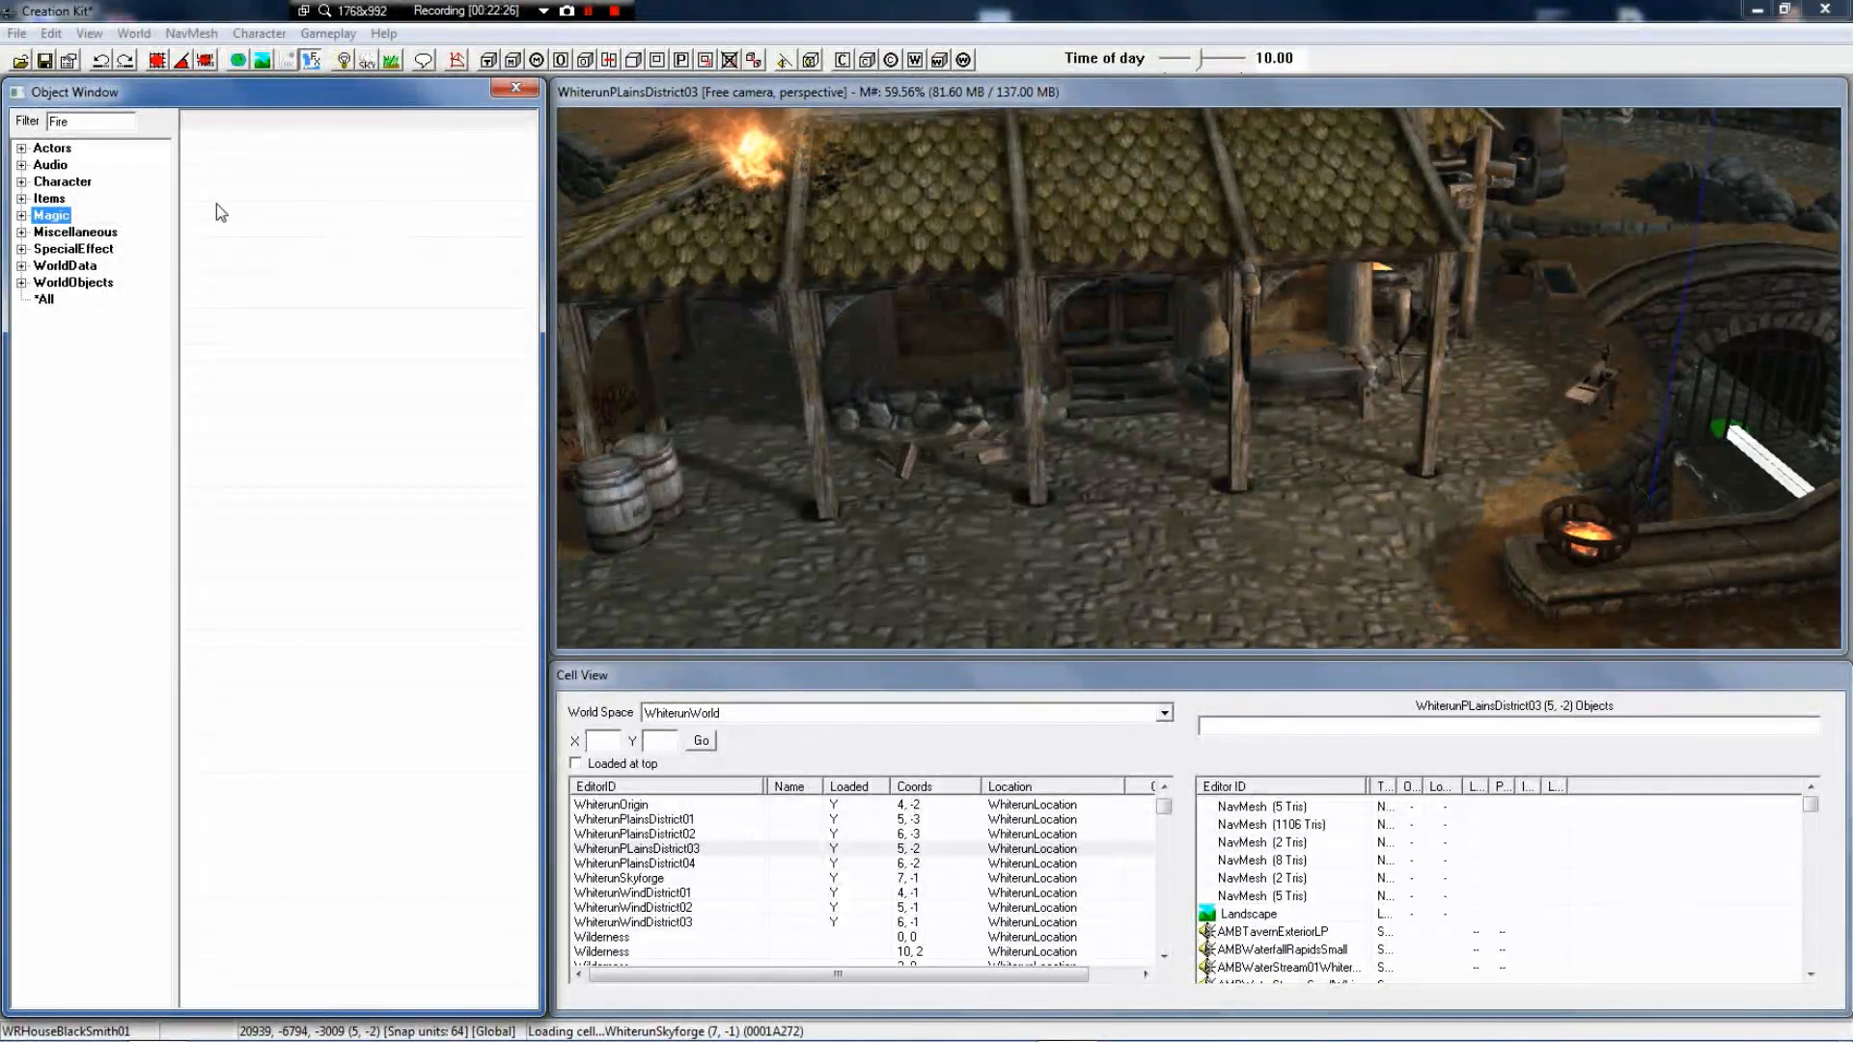
click(20, 198)
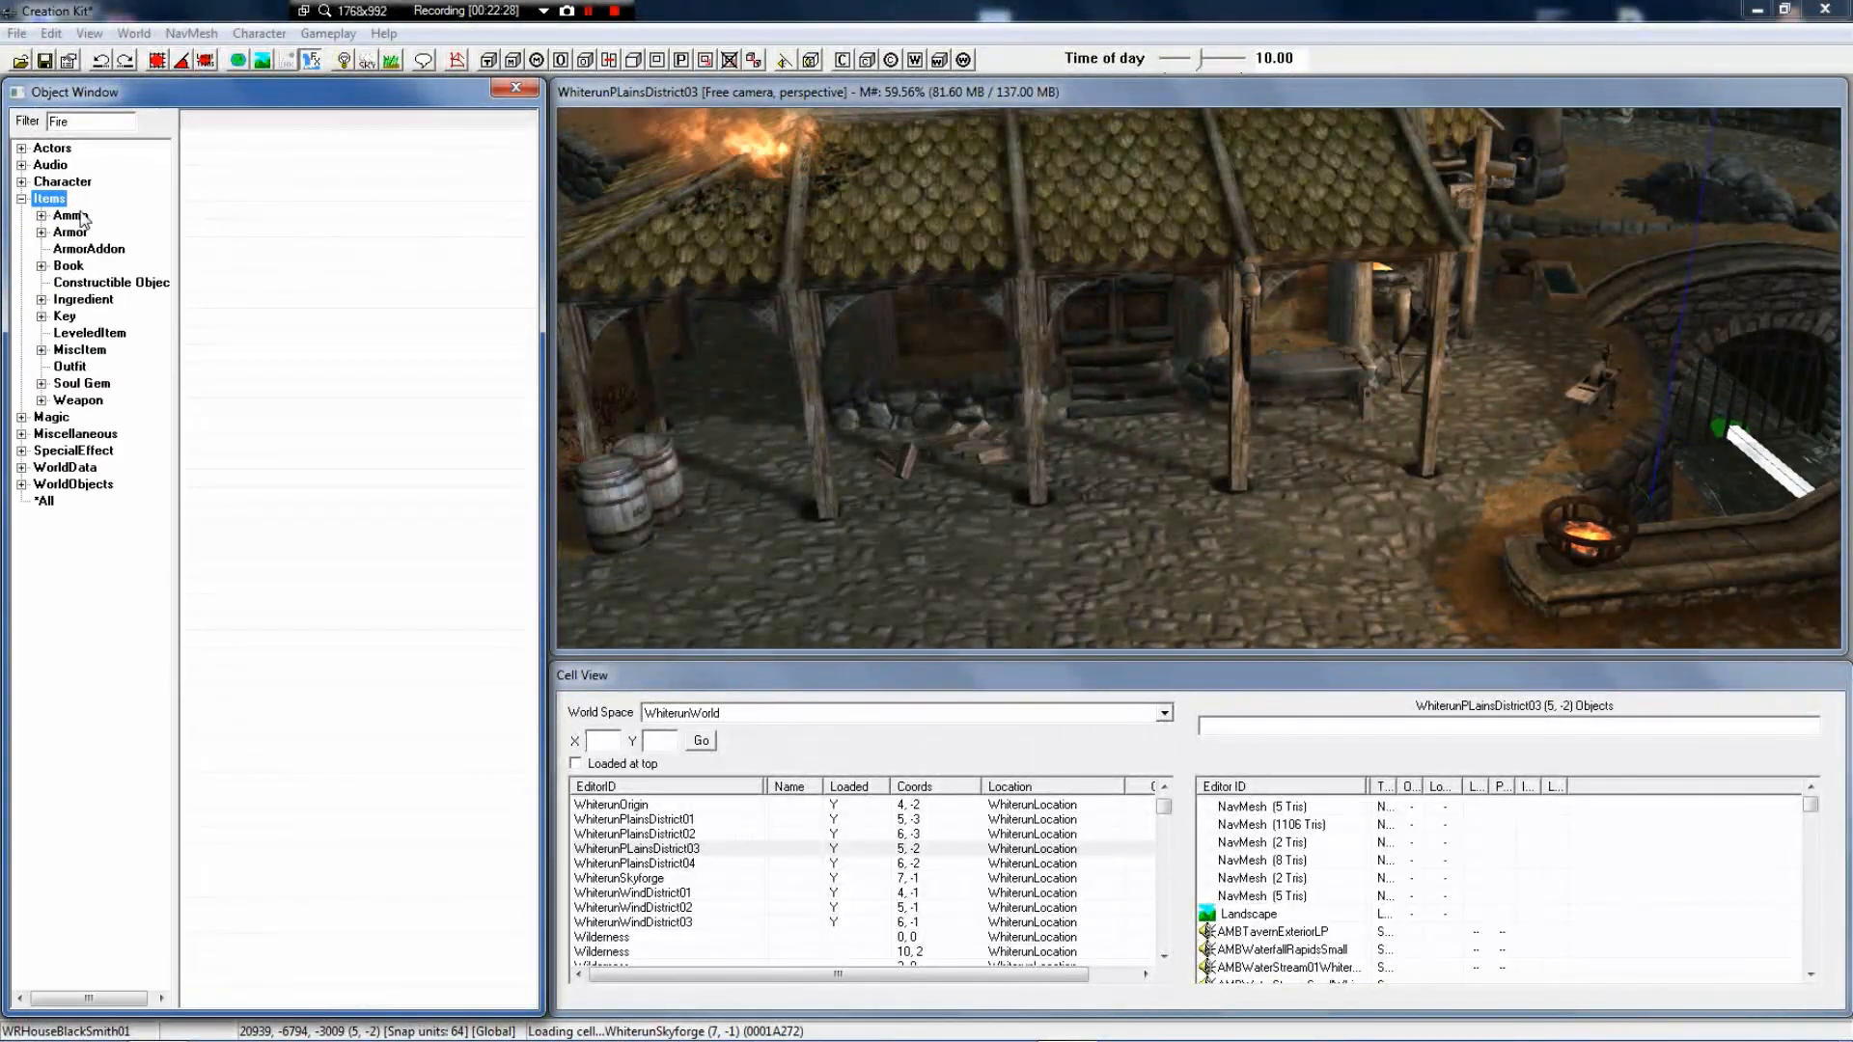
click(77, 267)
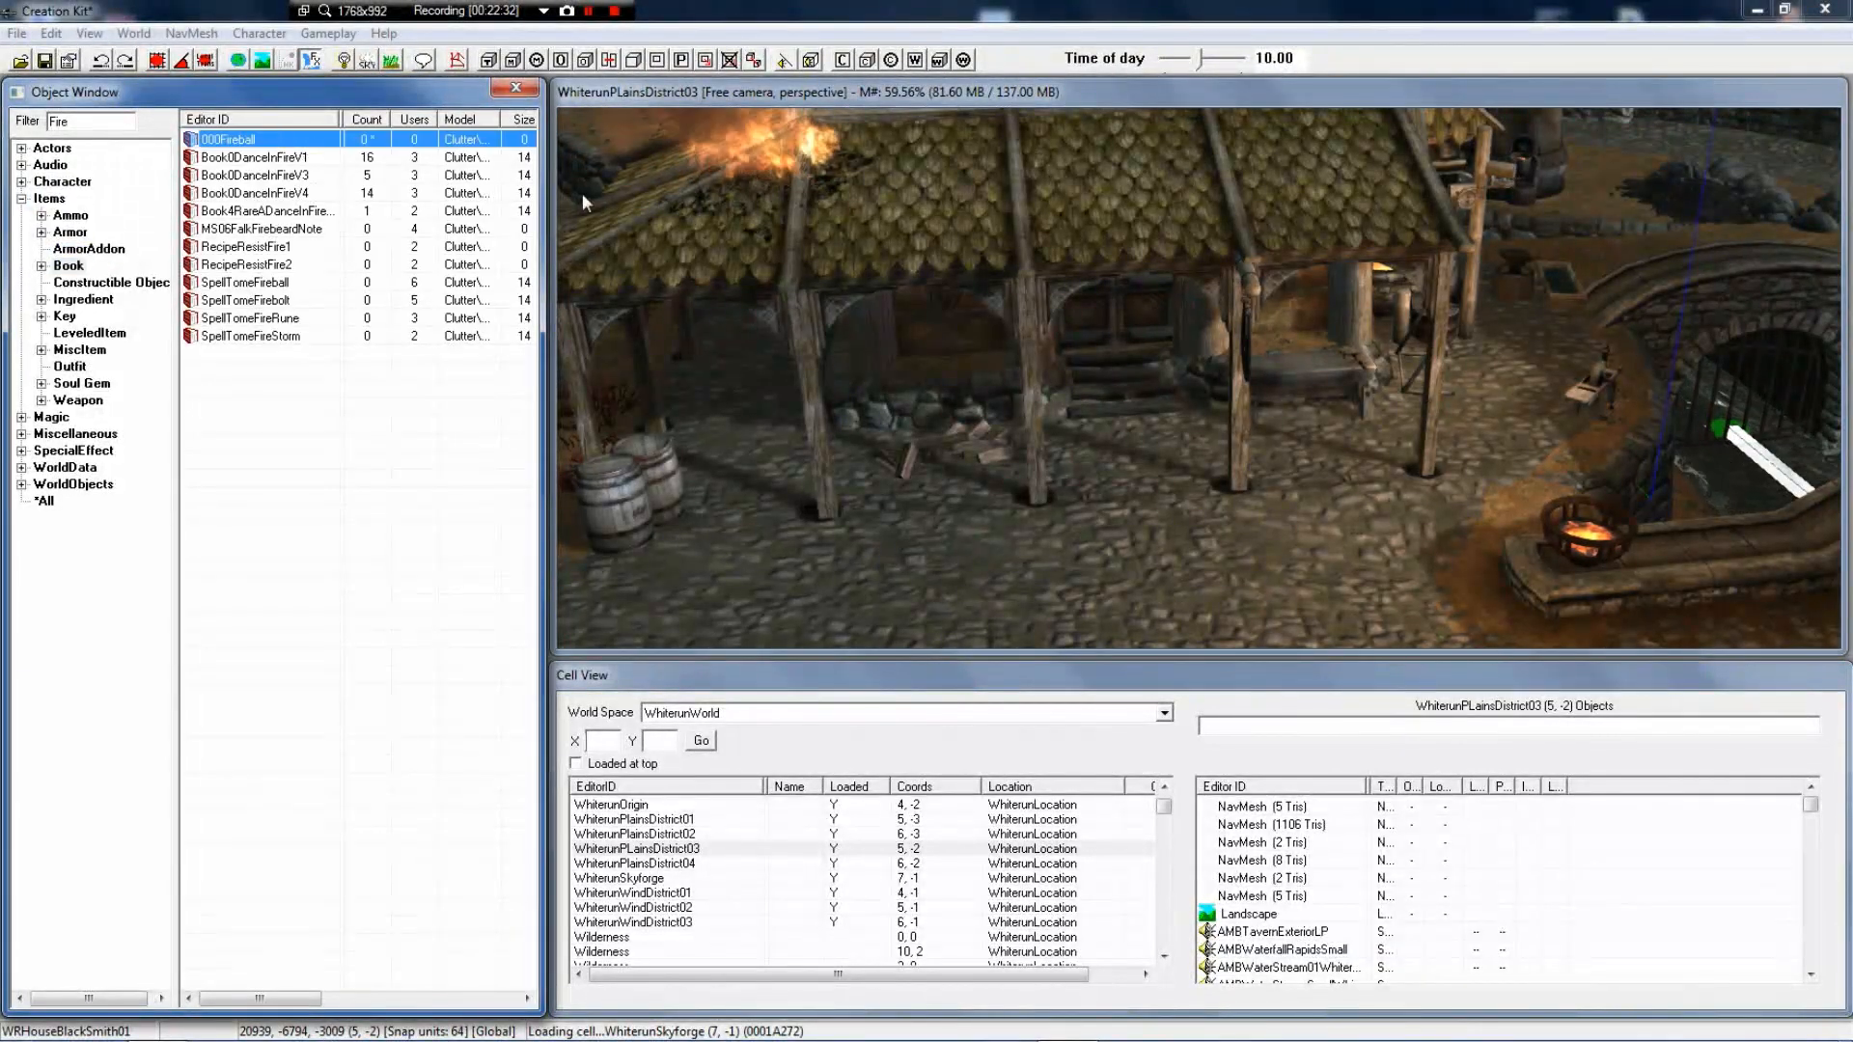
Examine the blacksmith house's covered porch up close, from its steps and support posts to the workbench near the forge
scroll(1282, 358, up, 8)
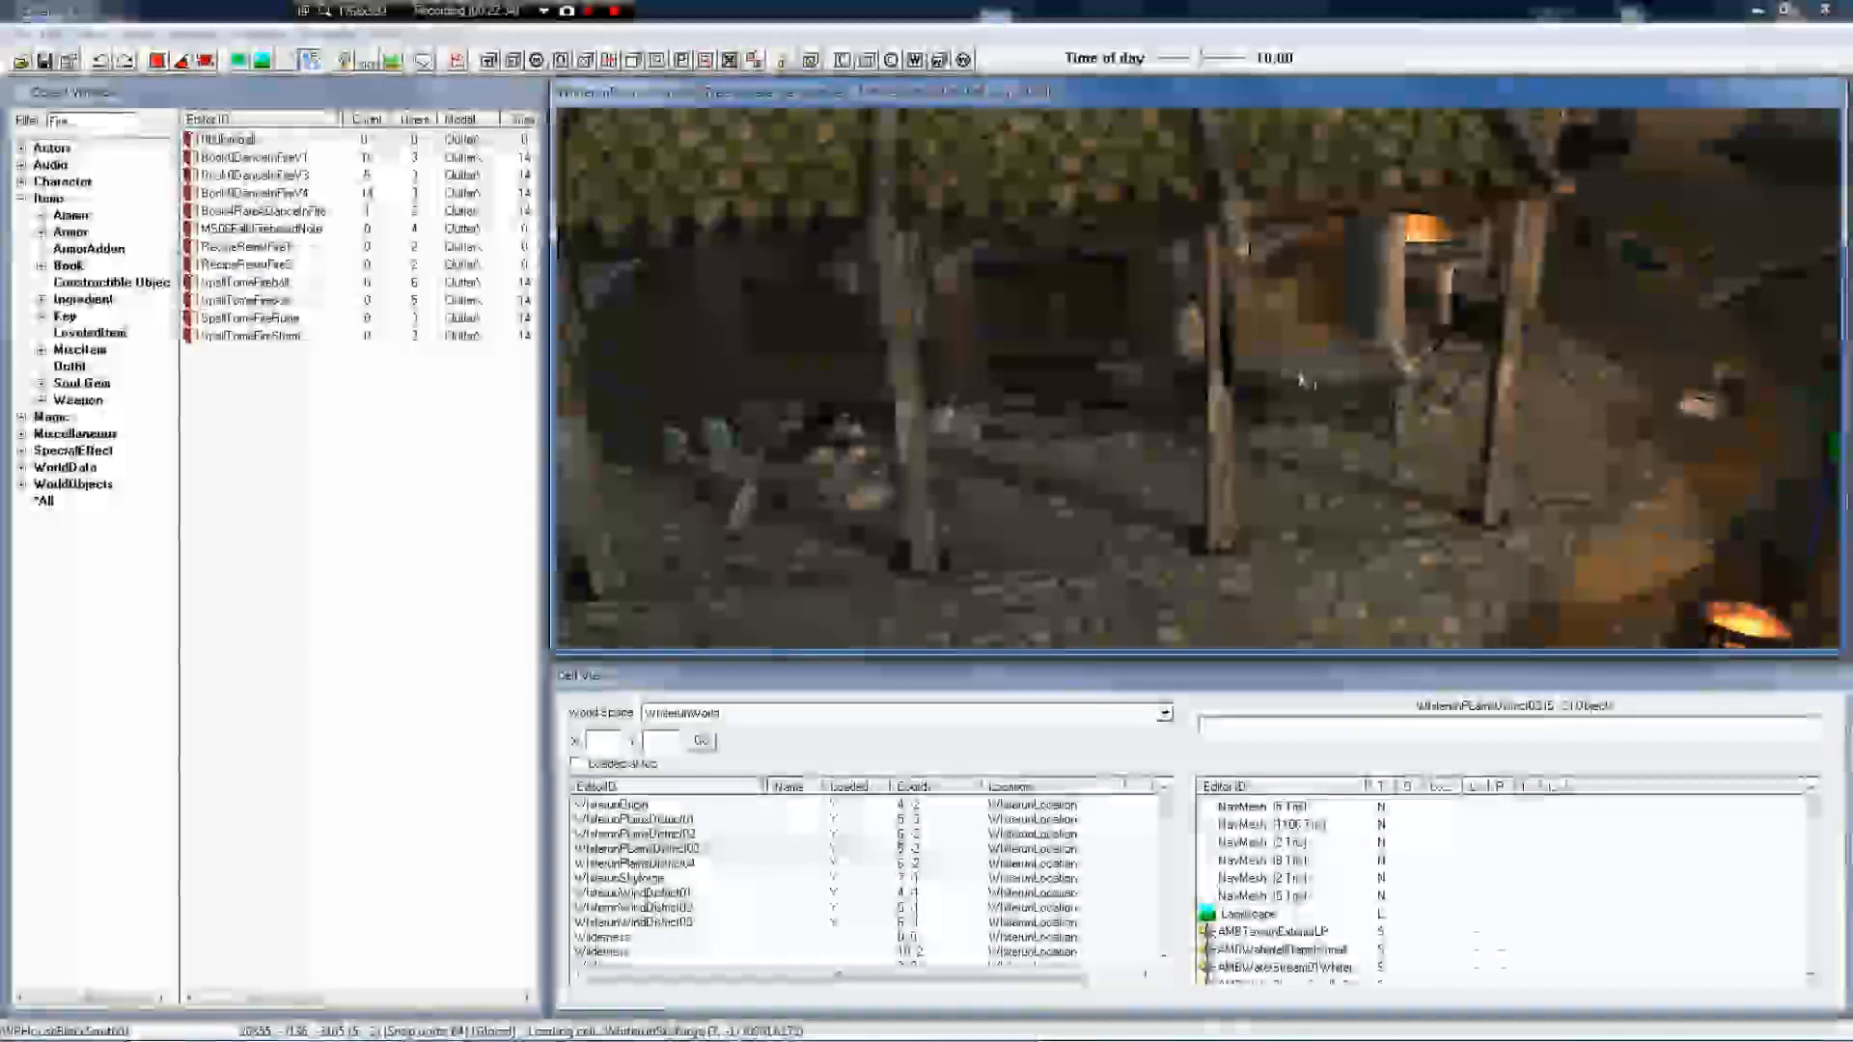
scroll(1307, 441, up, 2)
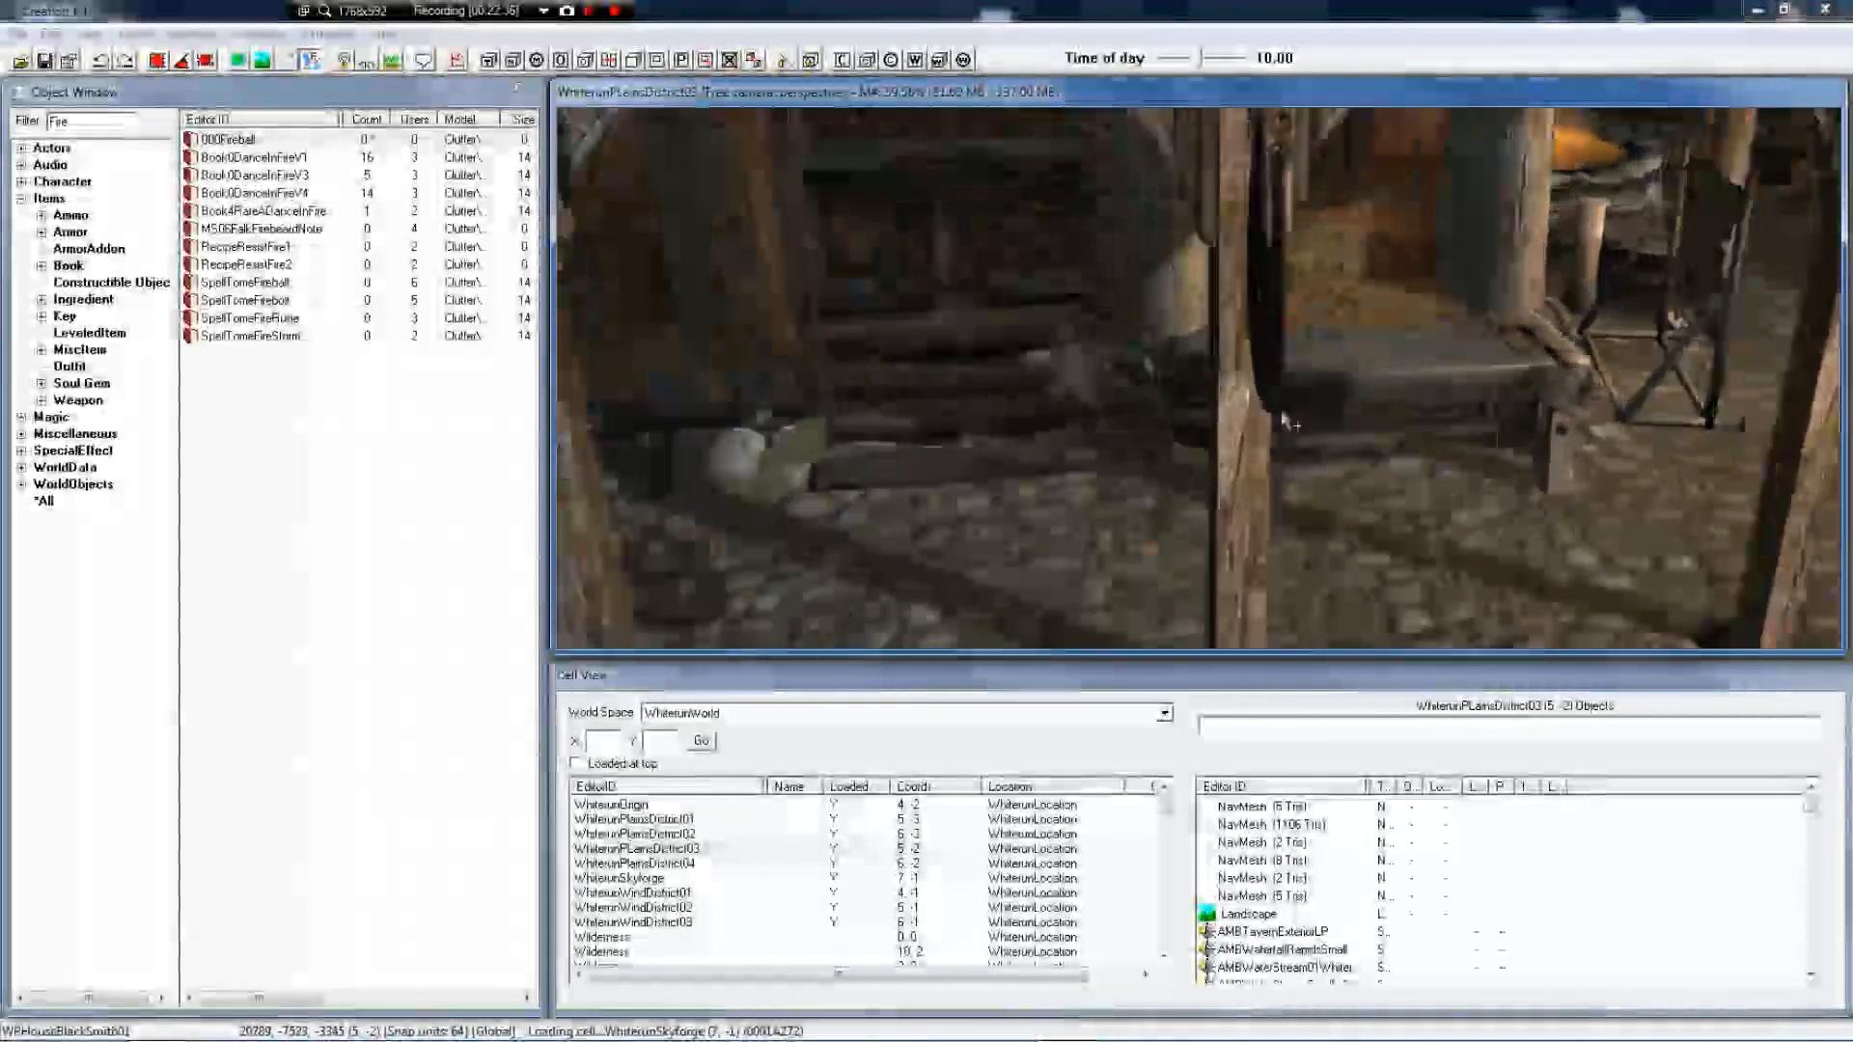
scroll(1281, 420, down, 4)
scroll(1281, 420, down, 6)
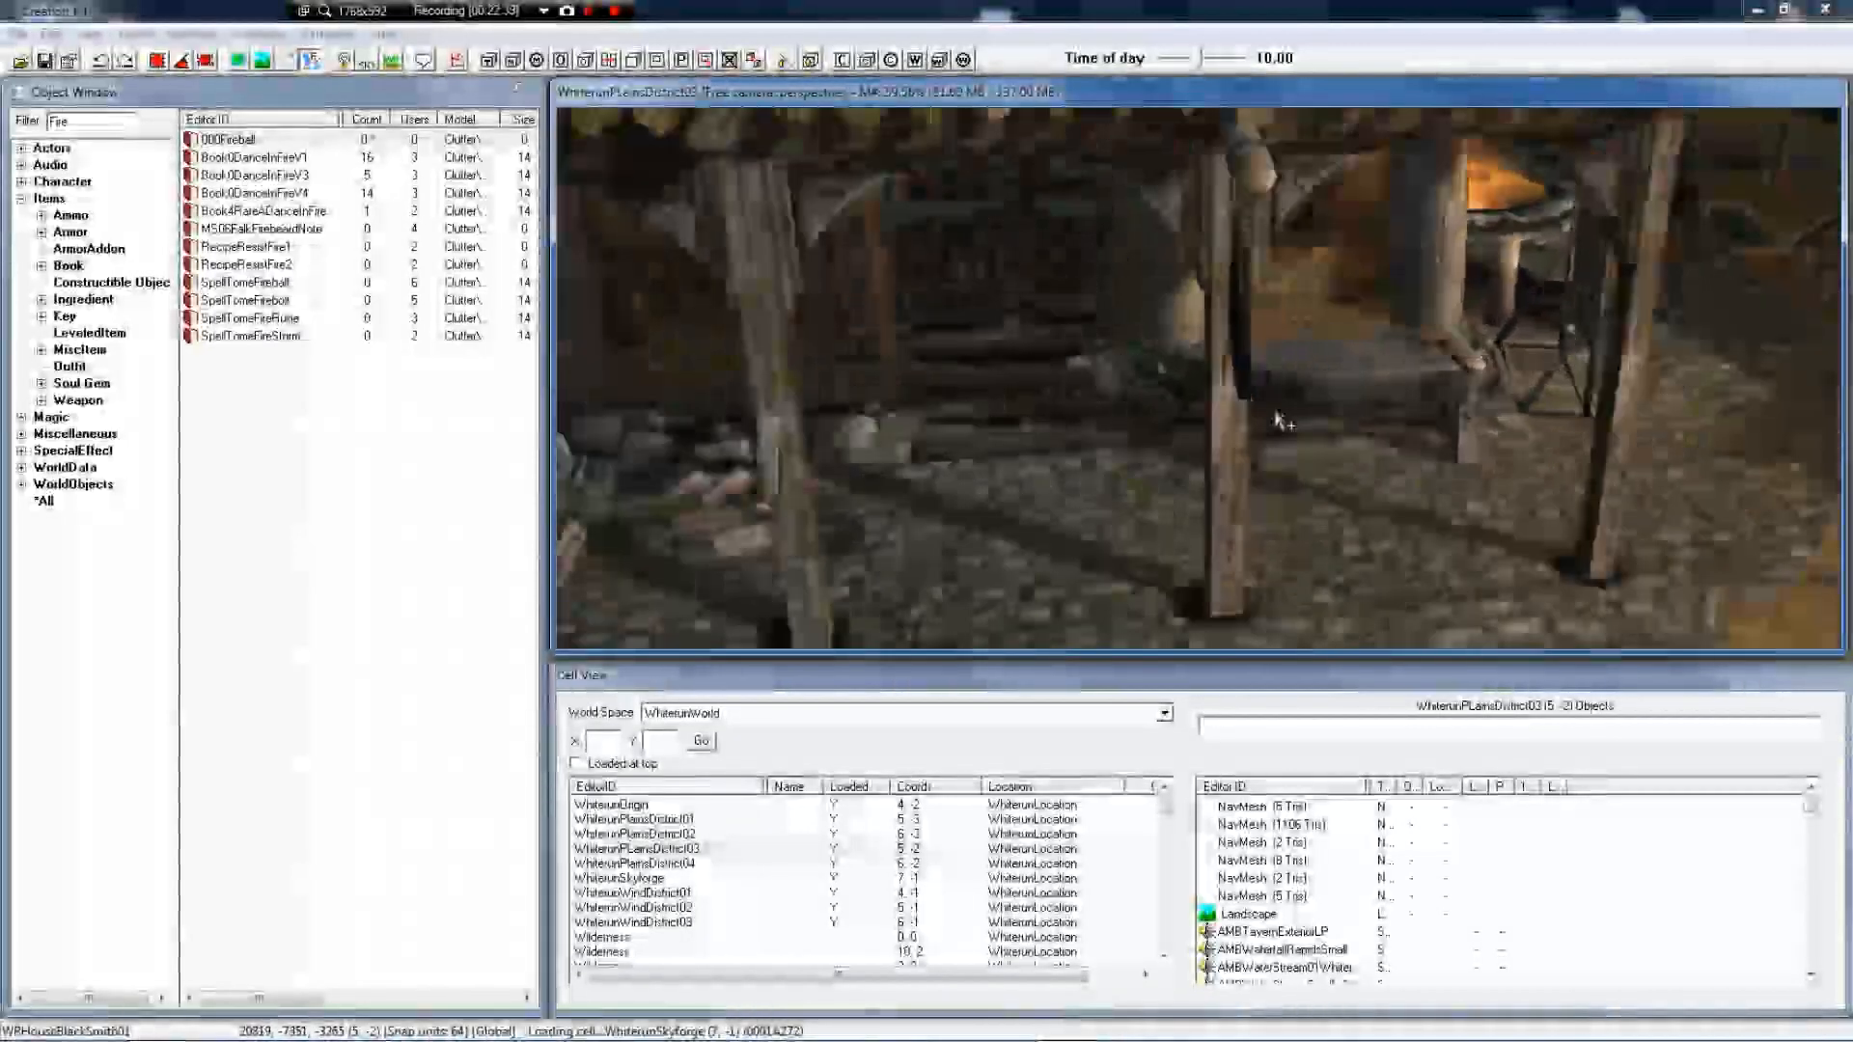
scroll(1256, 407, up, 3)
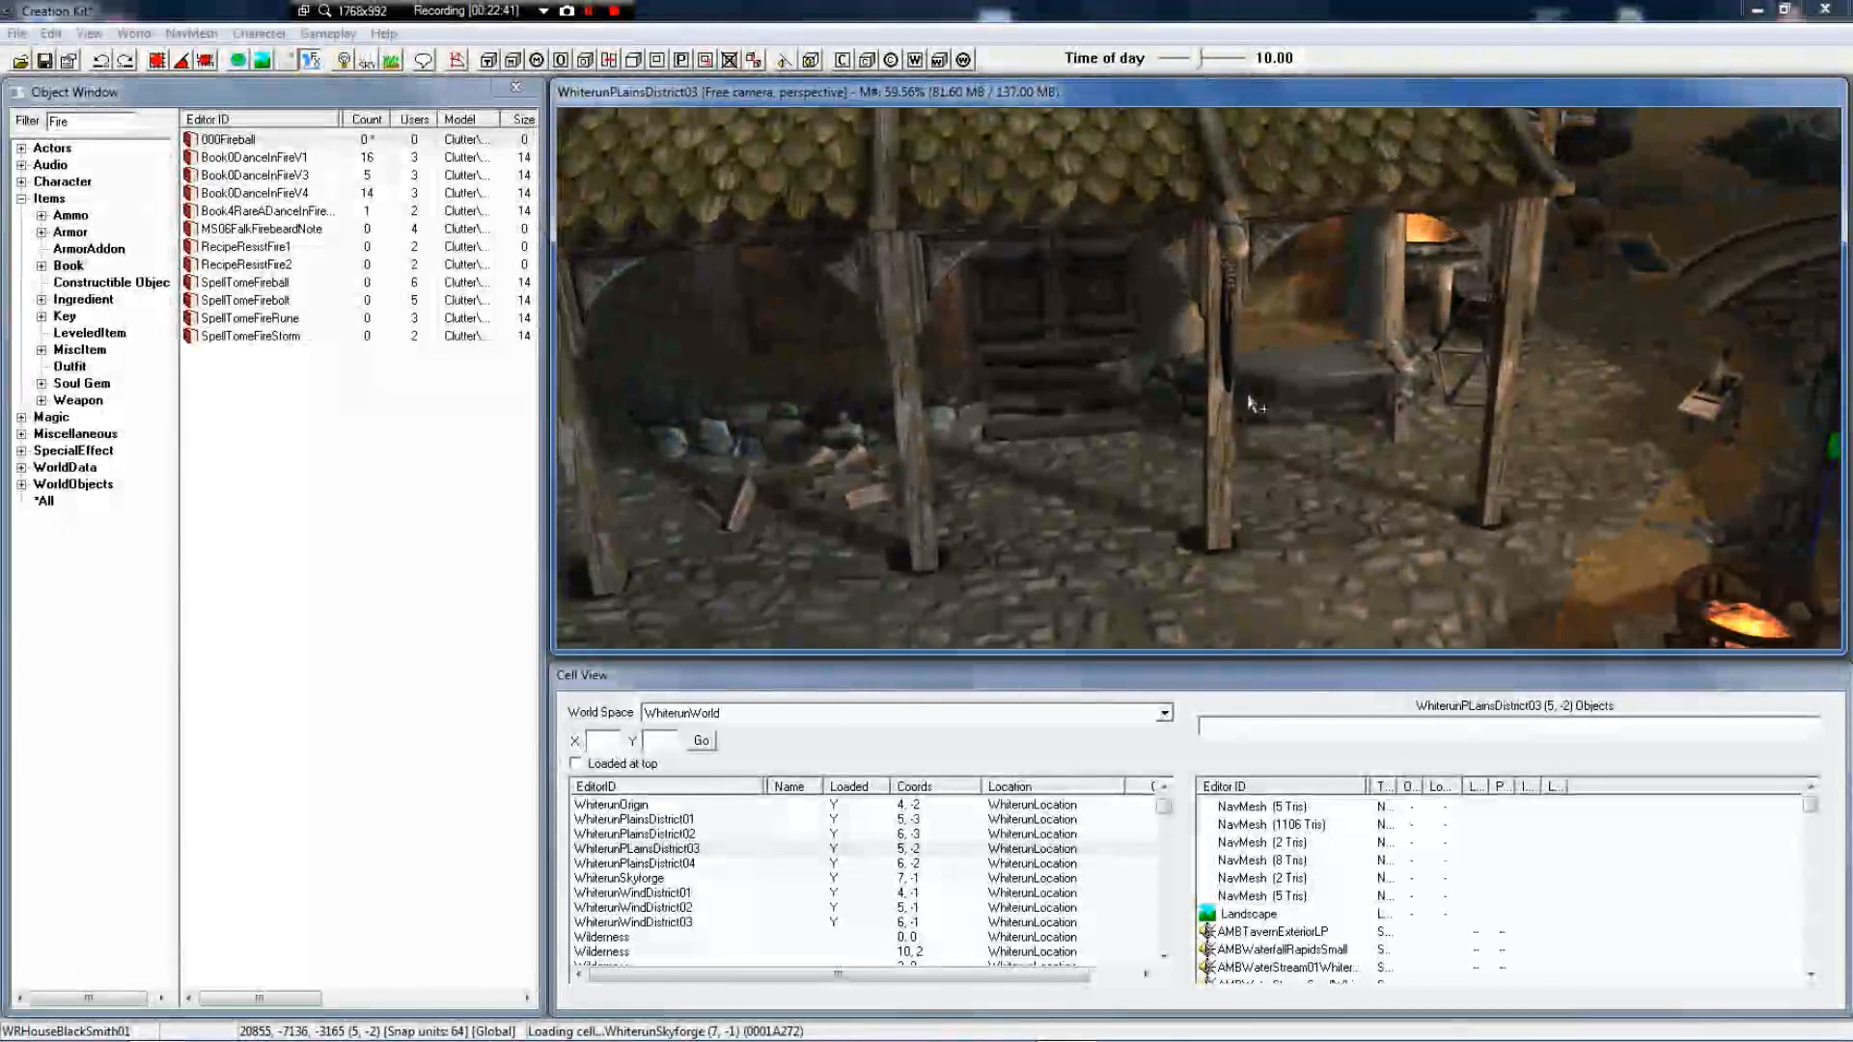
scroll(1256, 408, down, 3)
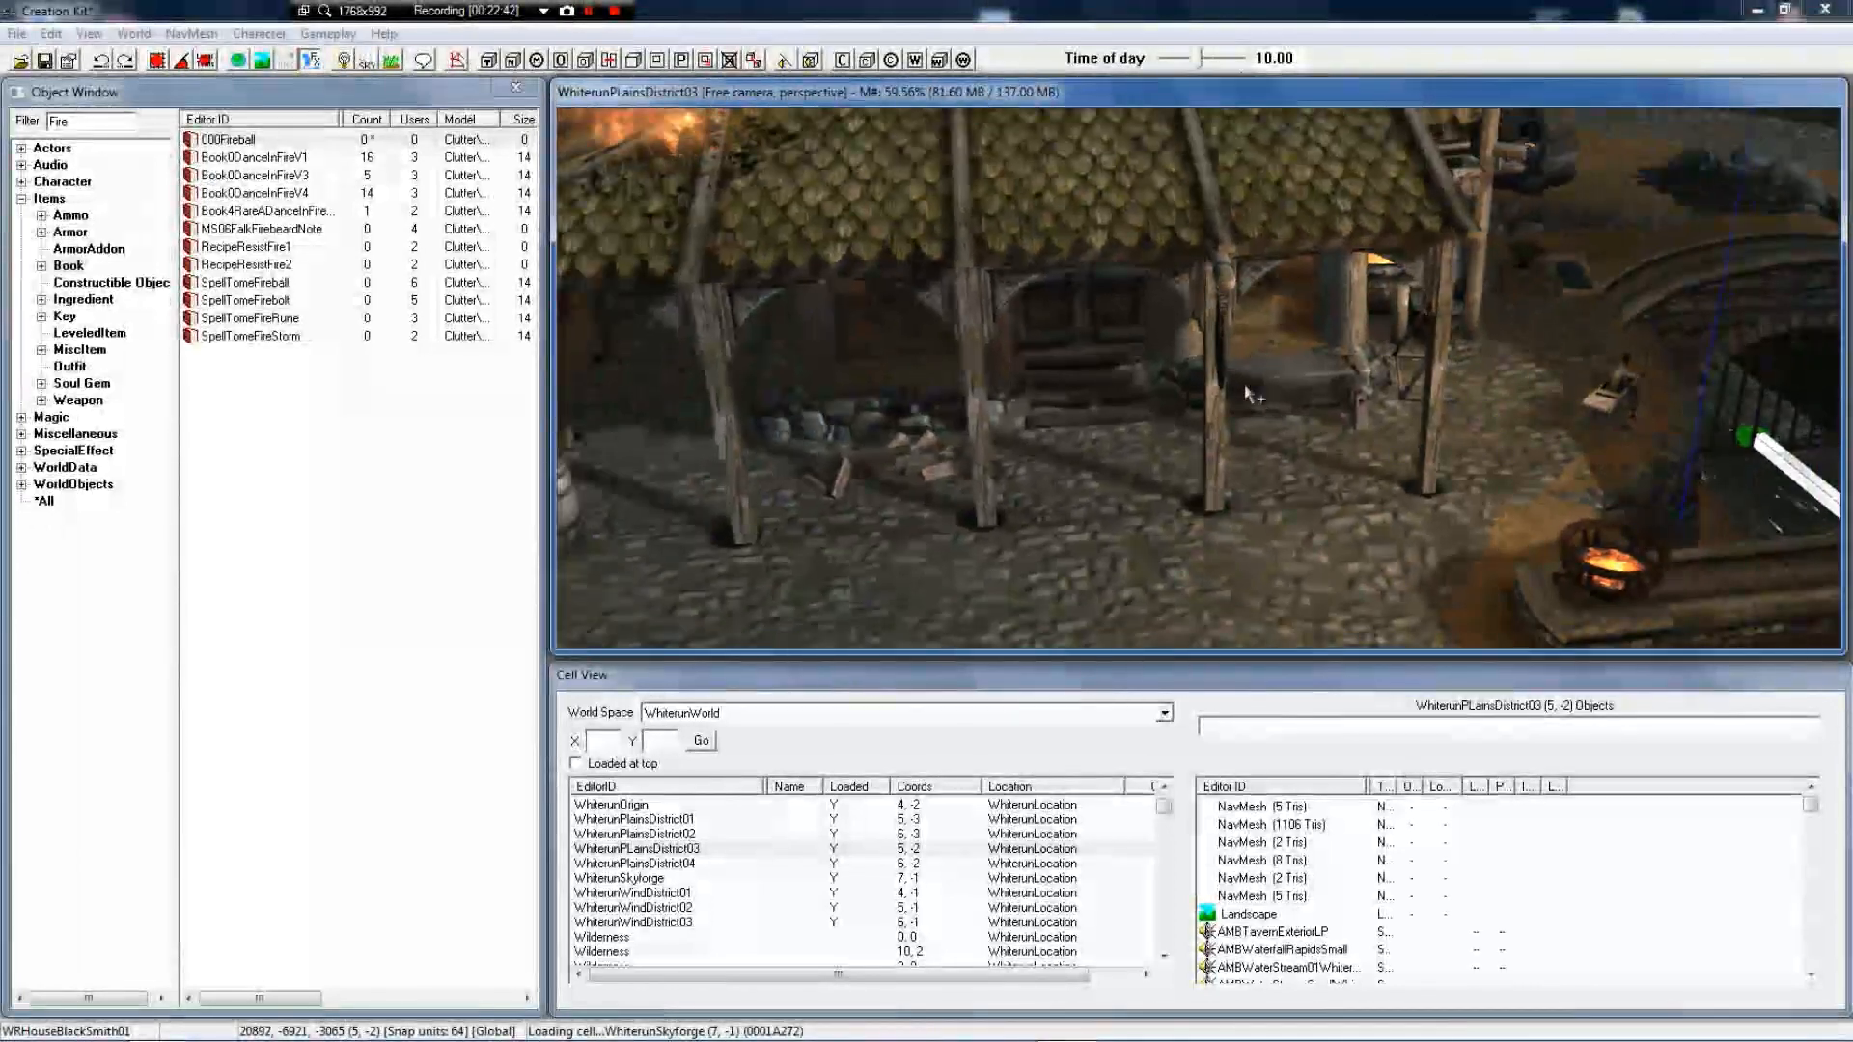
scroll(1250, 396, up, 5)
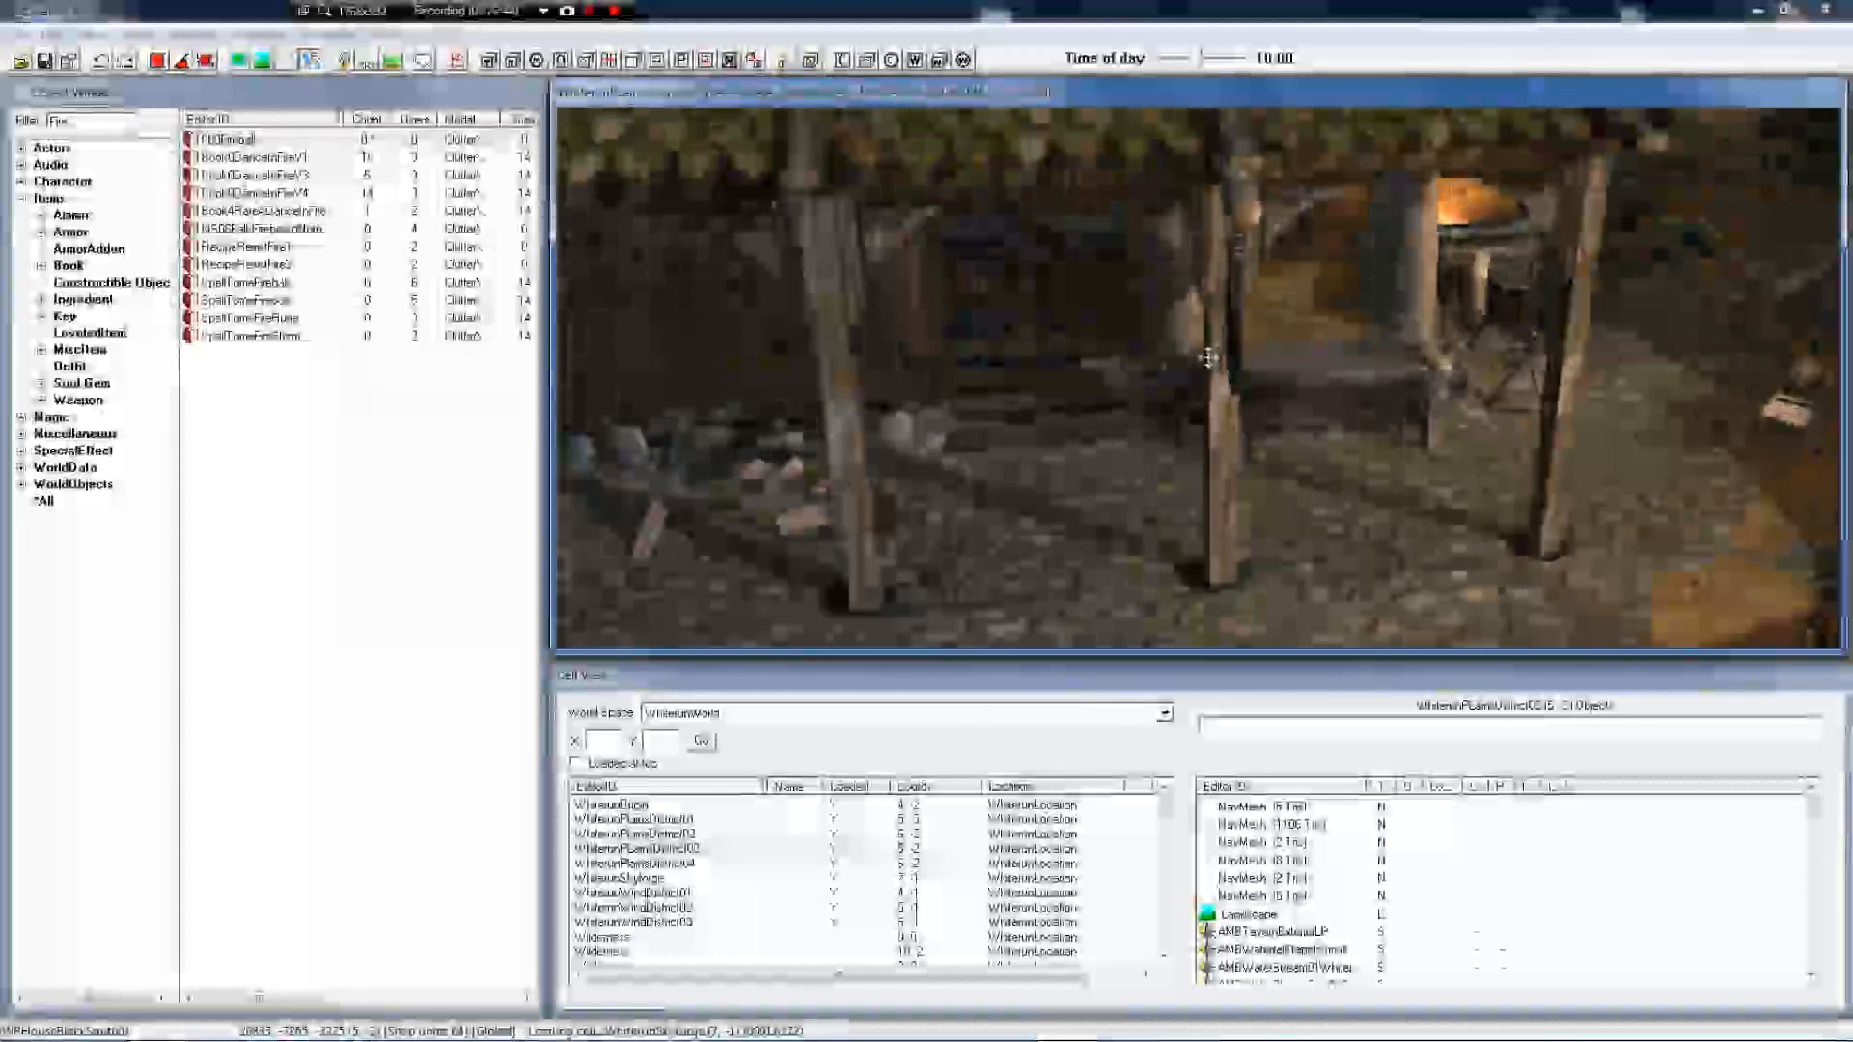
scroll(1209, 358, up, 6)
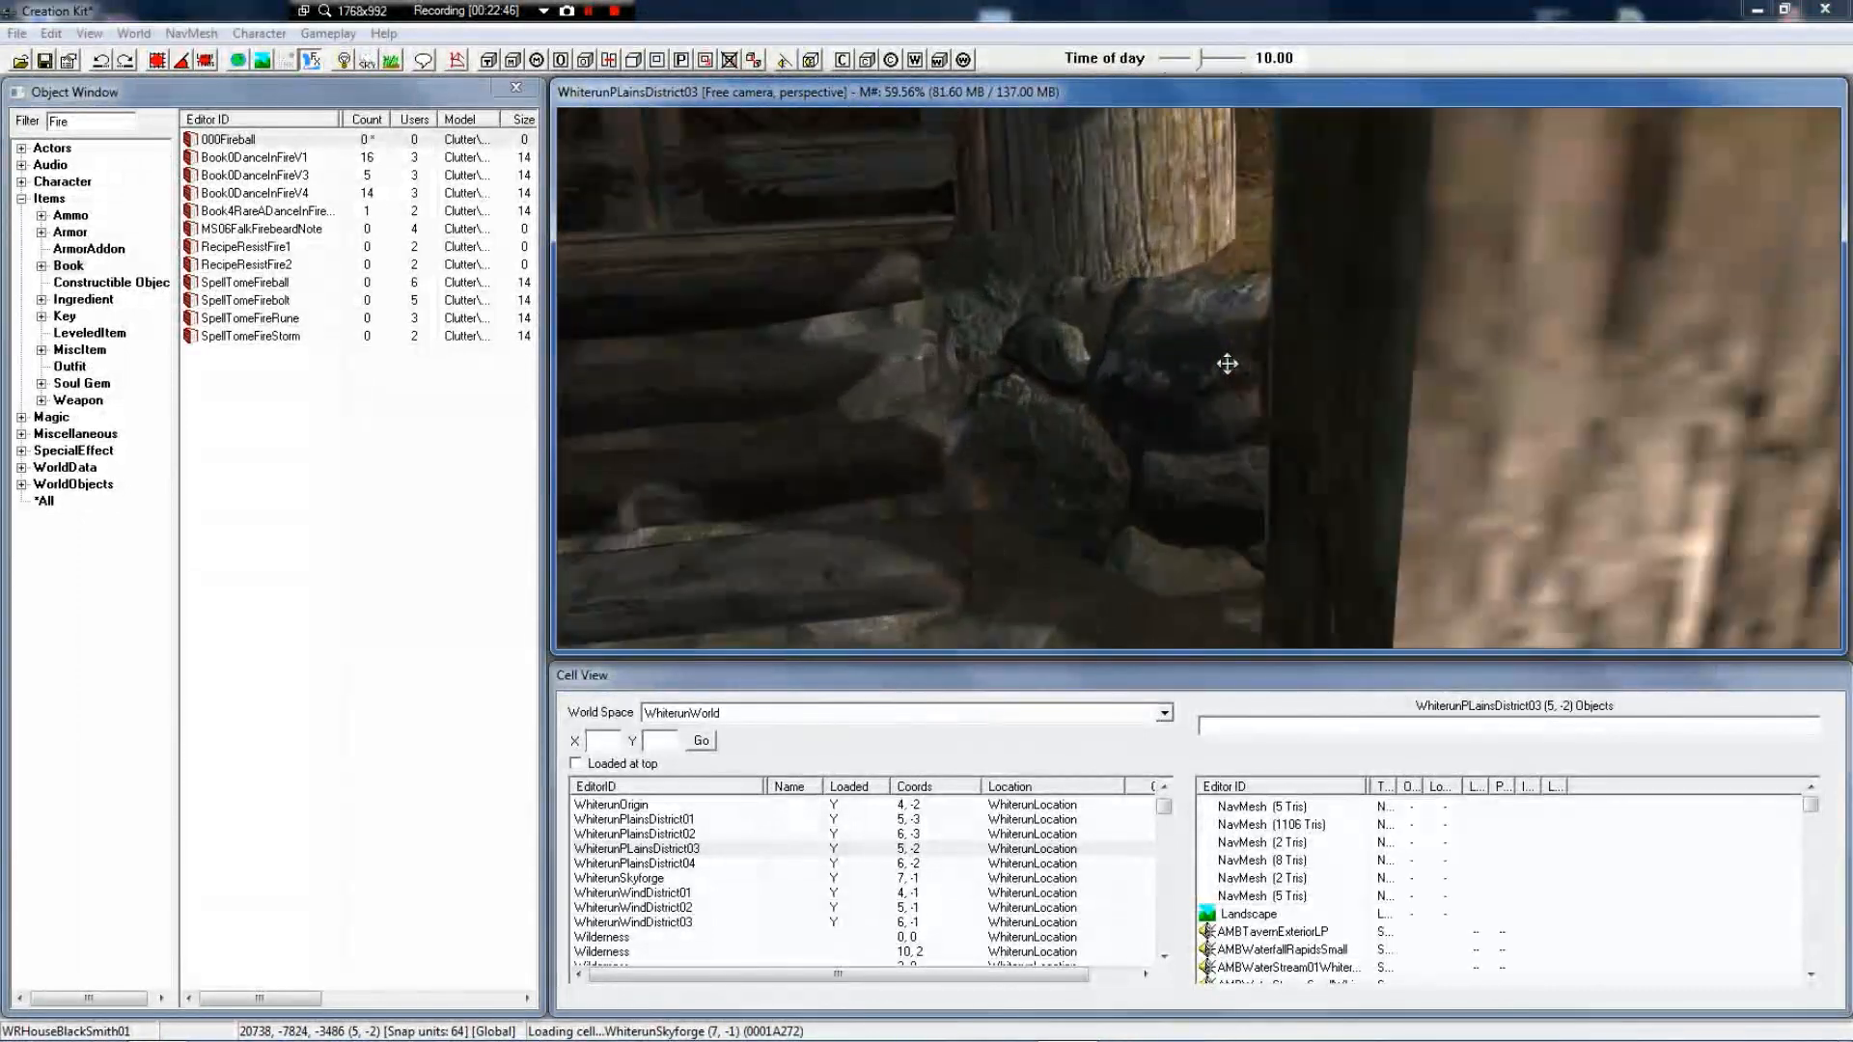
scroll(1249, 367, down, 4)
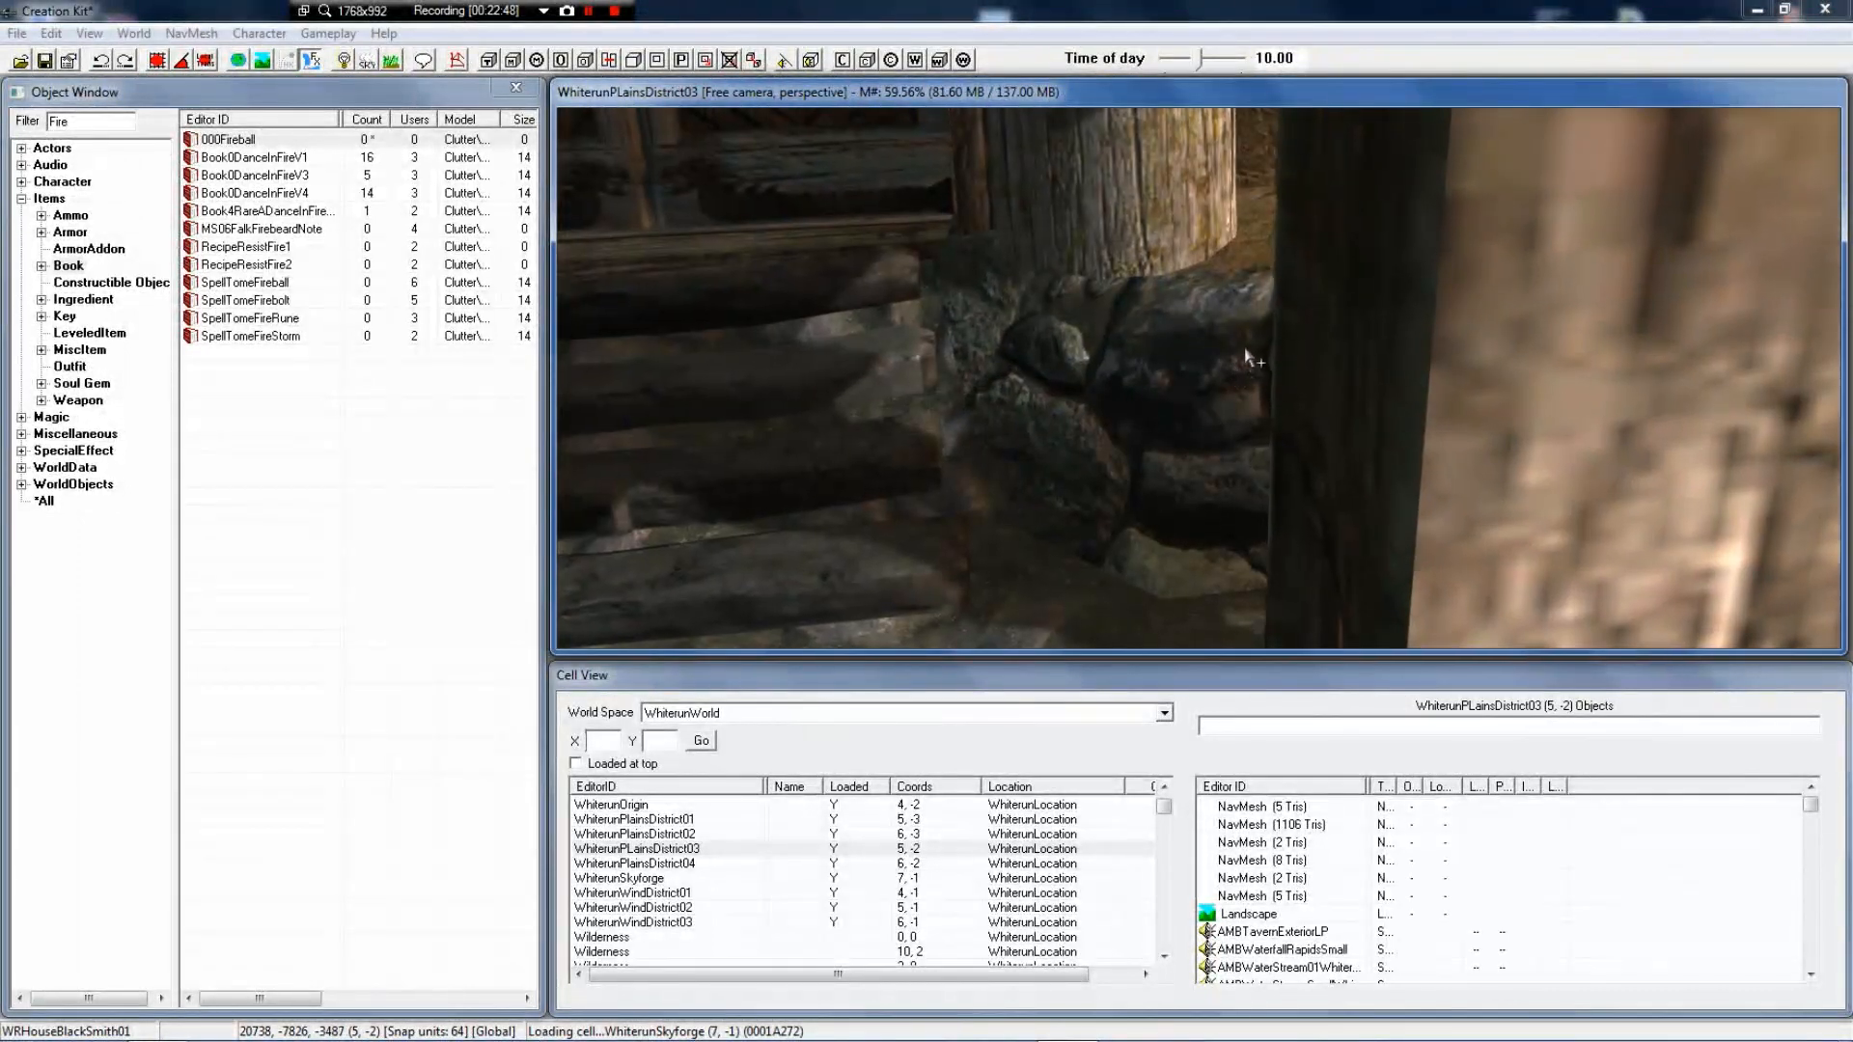
scroll(1162, 557, up, 2)
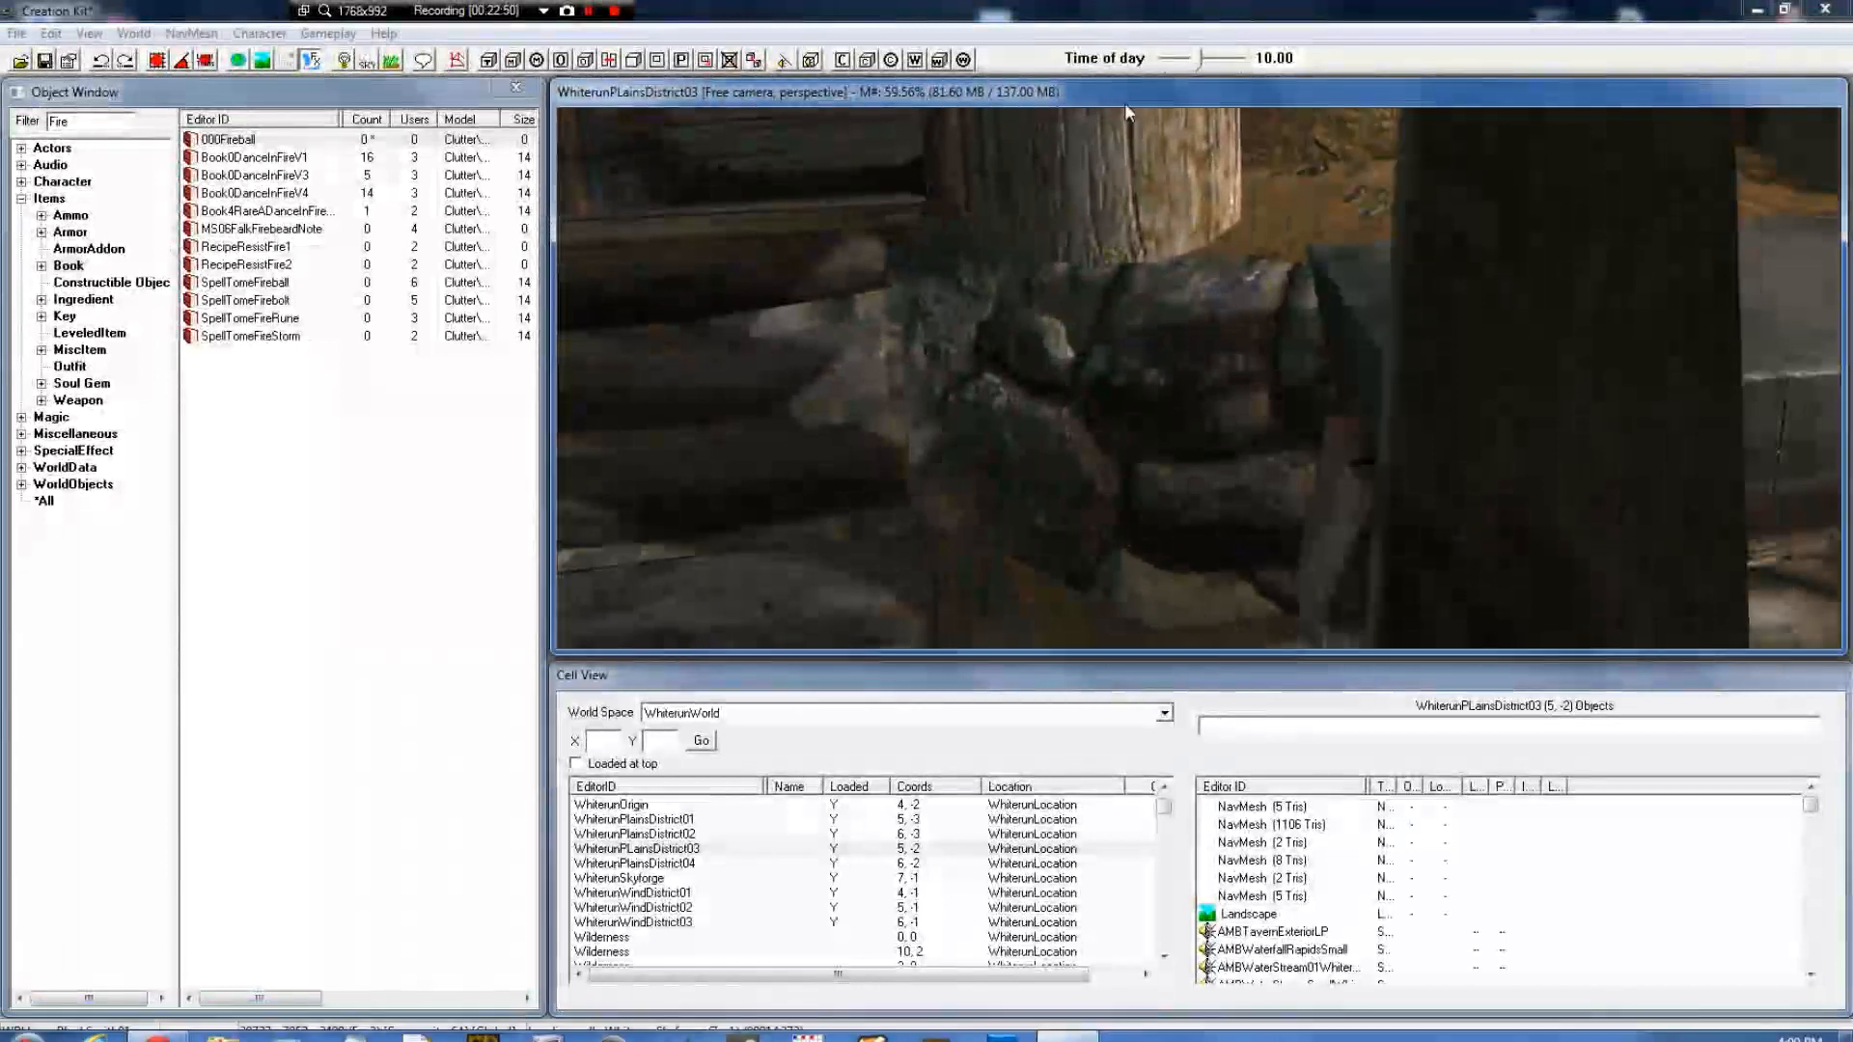
scroll(1161, 557, down, 3)
scroll(1162, 557, up, 1)
scroll(1162, 557, up, 3)
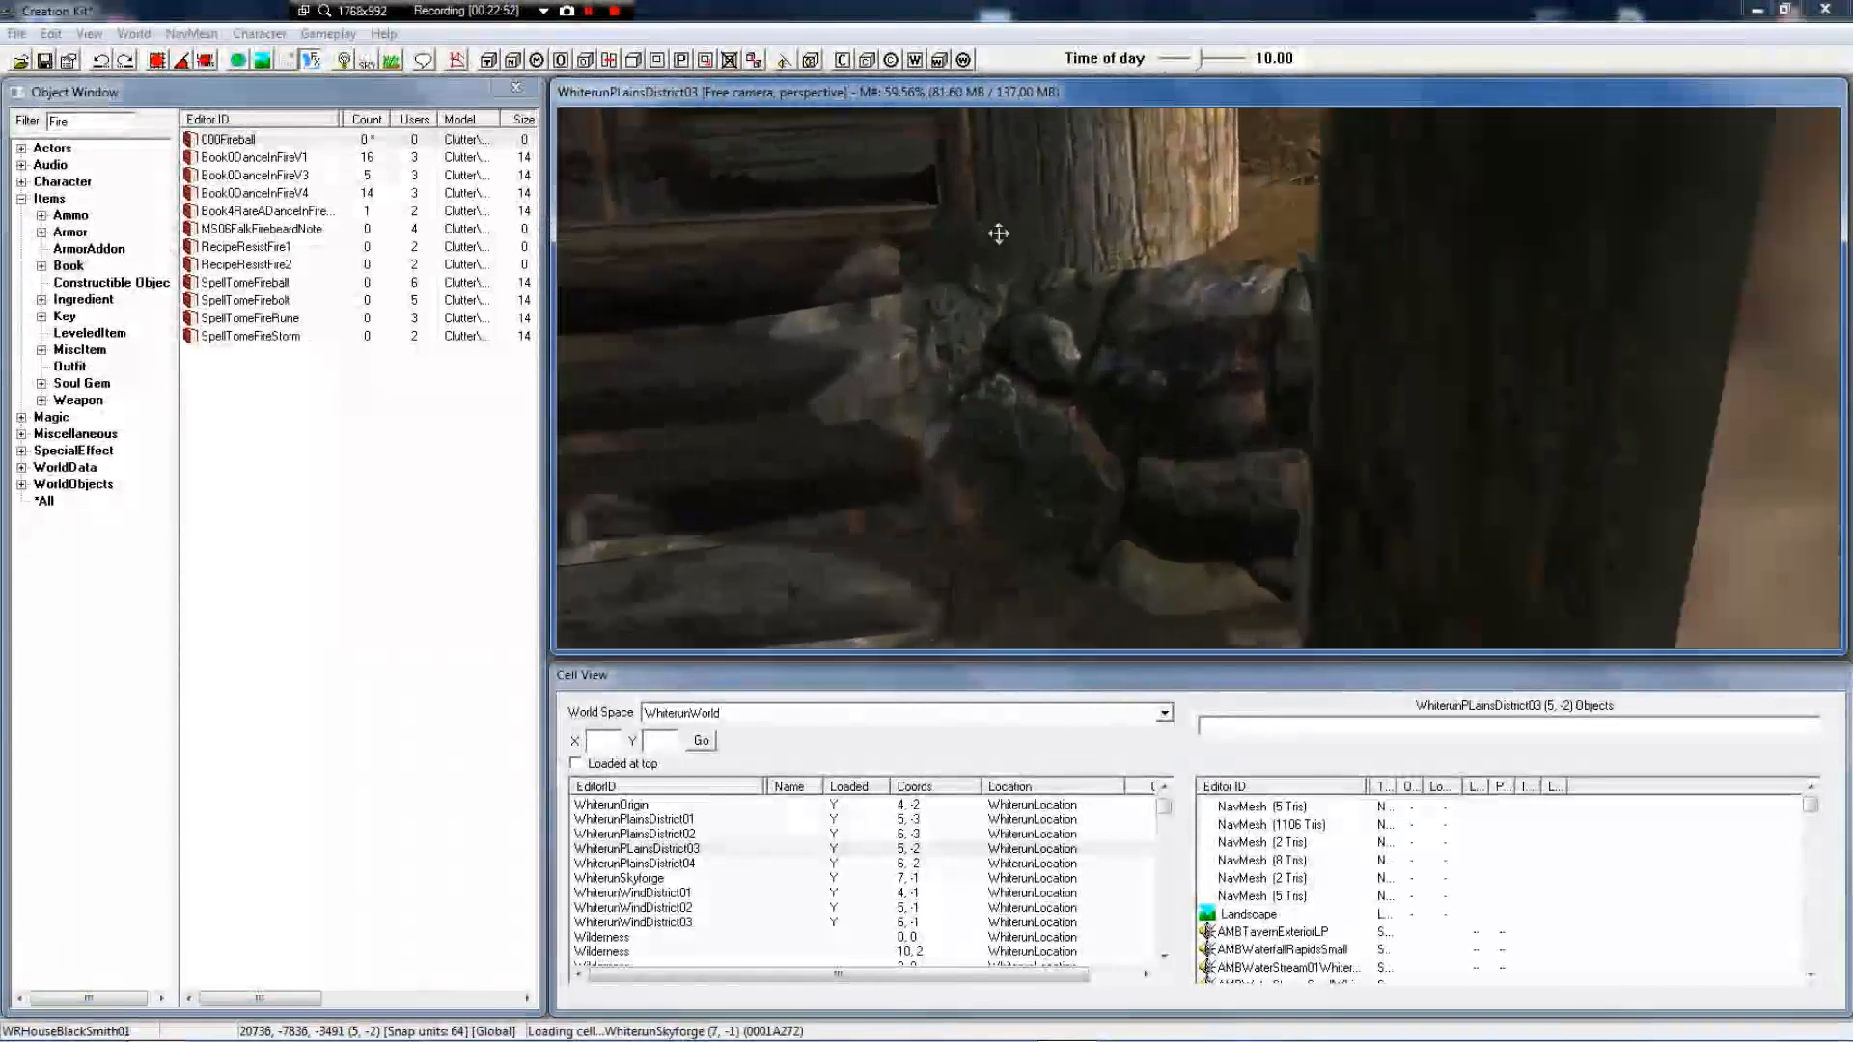
scroll(996, 233, down, 2)
middle_drag(1409, 406, 1439, 386)
scroll(1441, 391, down, 4)
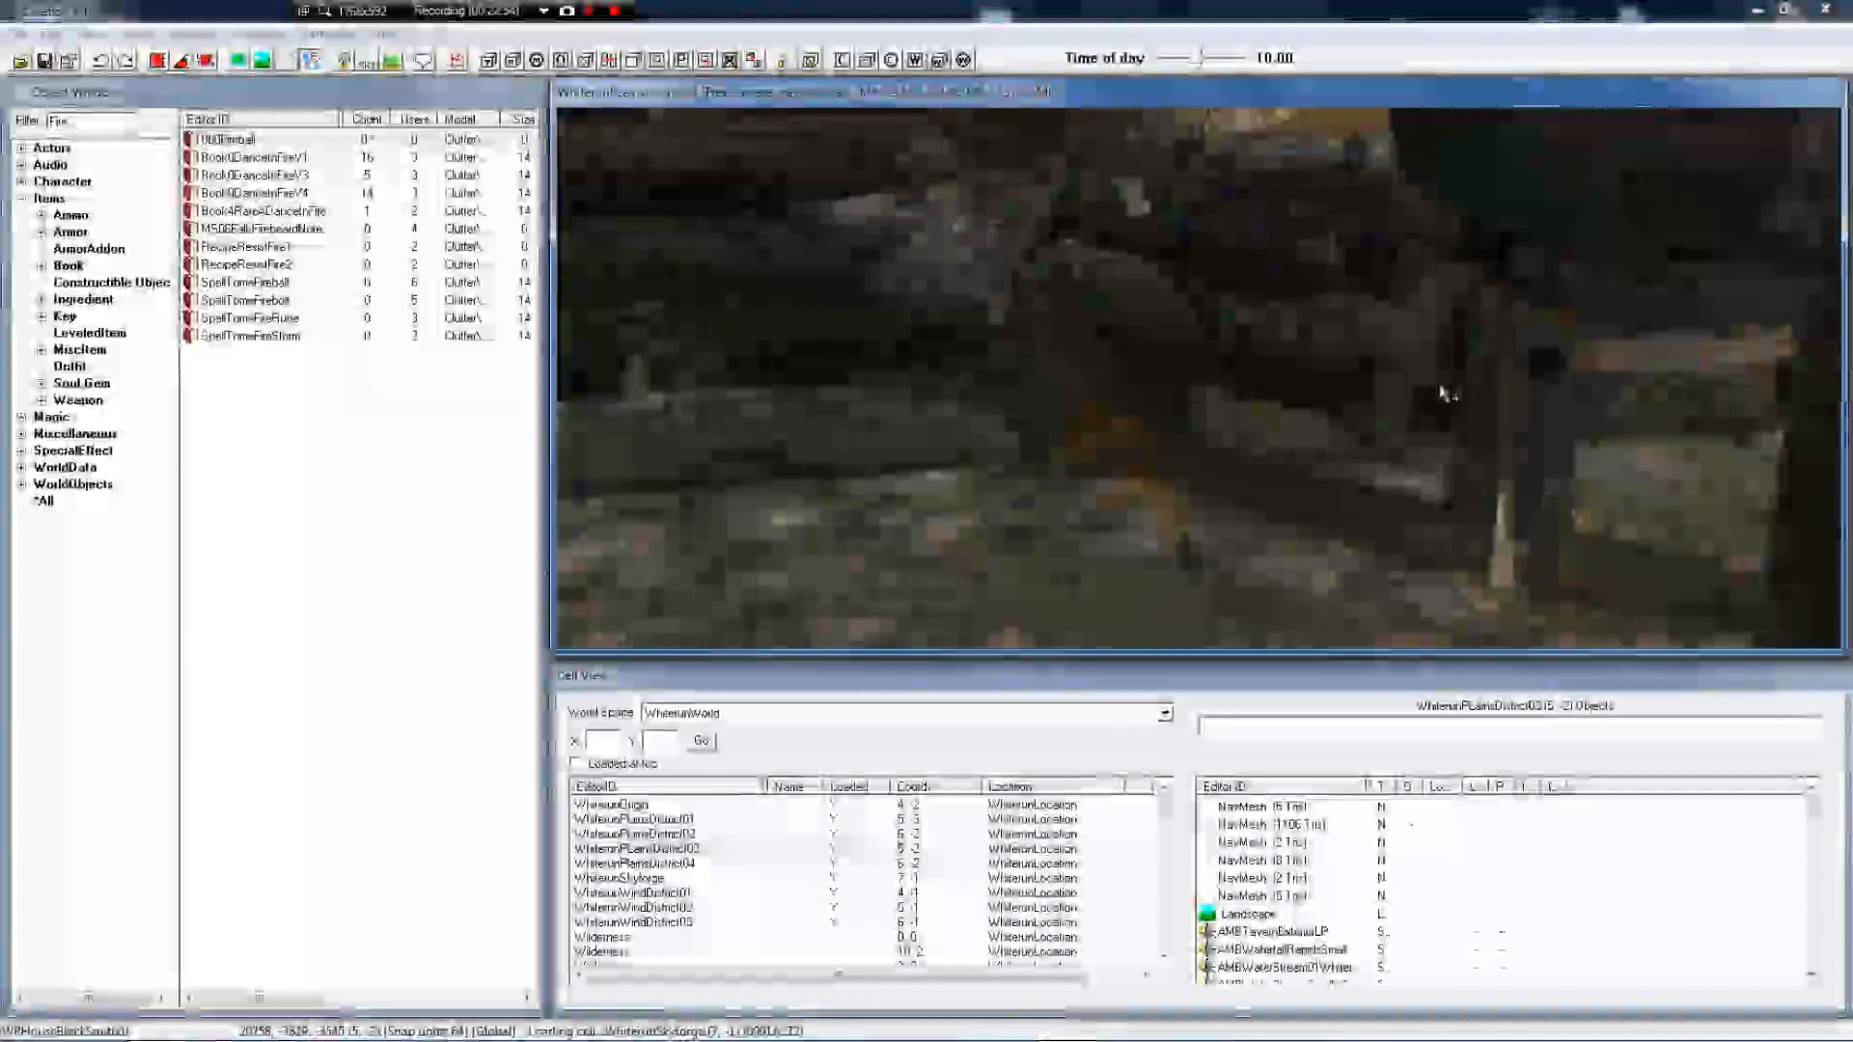
scroll(1515, 285, up, 4)
scroll(1515, 284, down, 3)
scroll(1515, 285, up, 3)
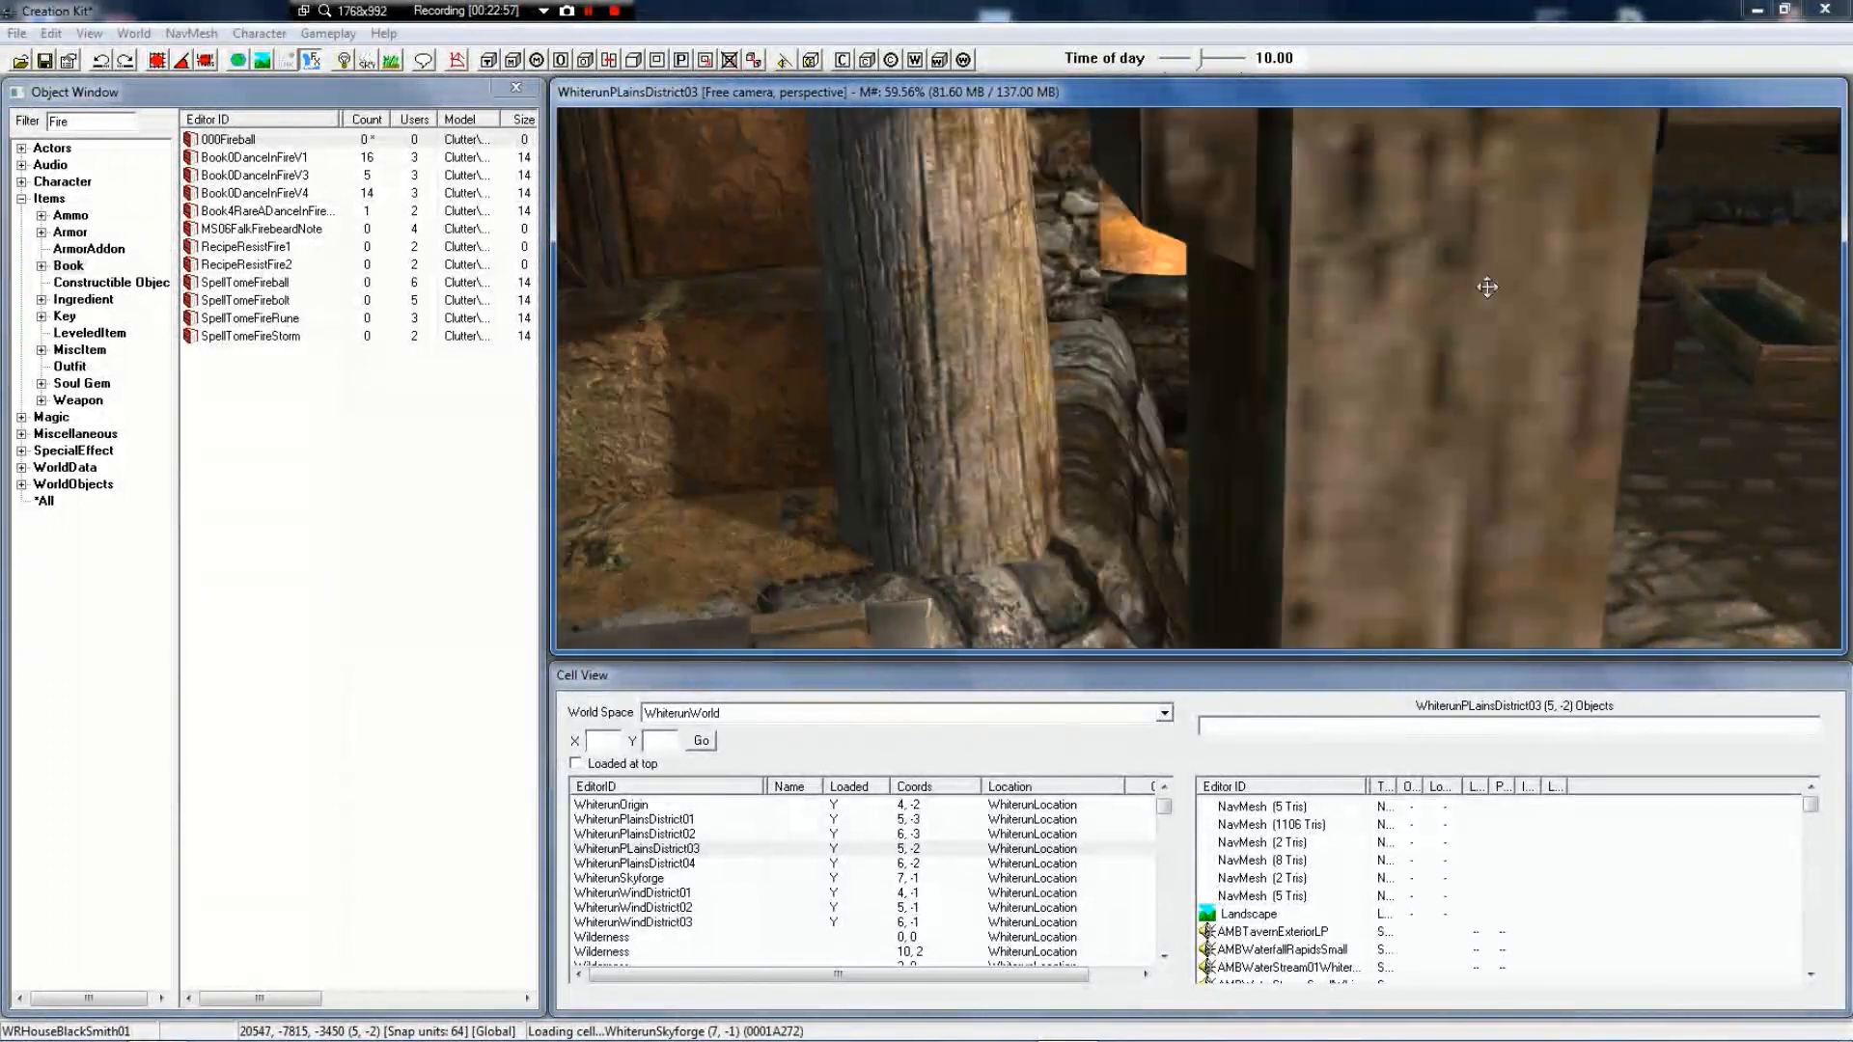
scroll(1515, 285, down, 3)
scroll(1517, 279, up, 3)
middle_drag(1515, 272, 1399, 241)
scroll(1493, 298, up, 1)
scroll(1392, 178, down, 3)
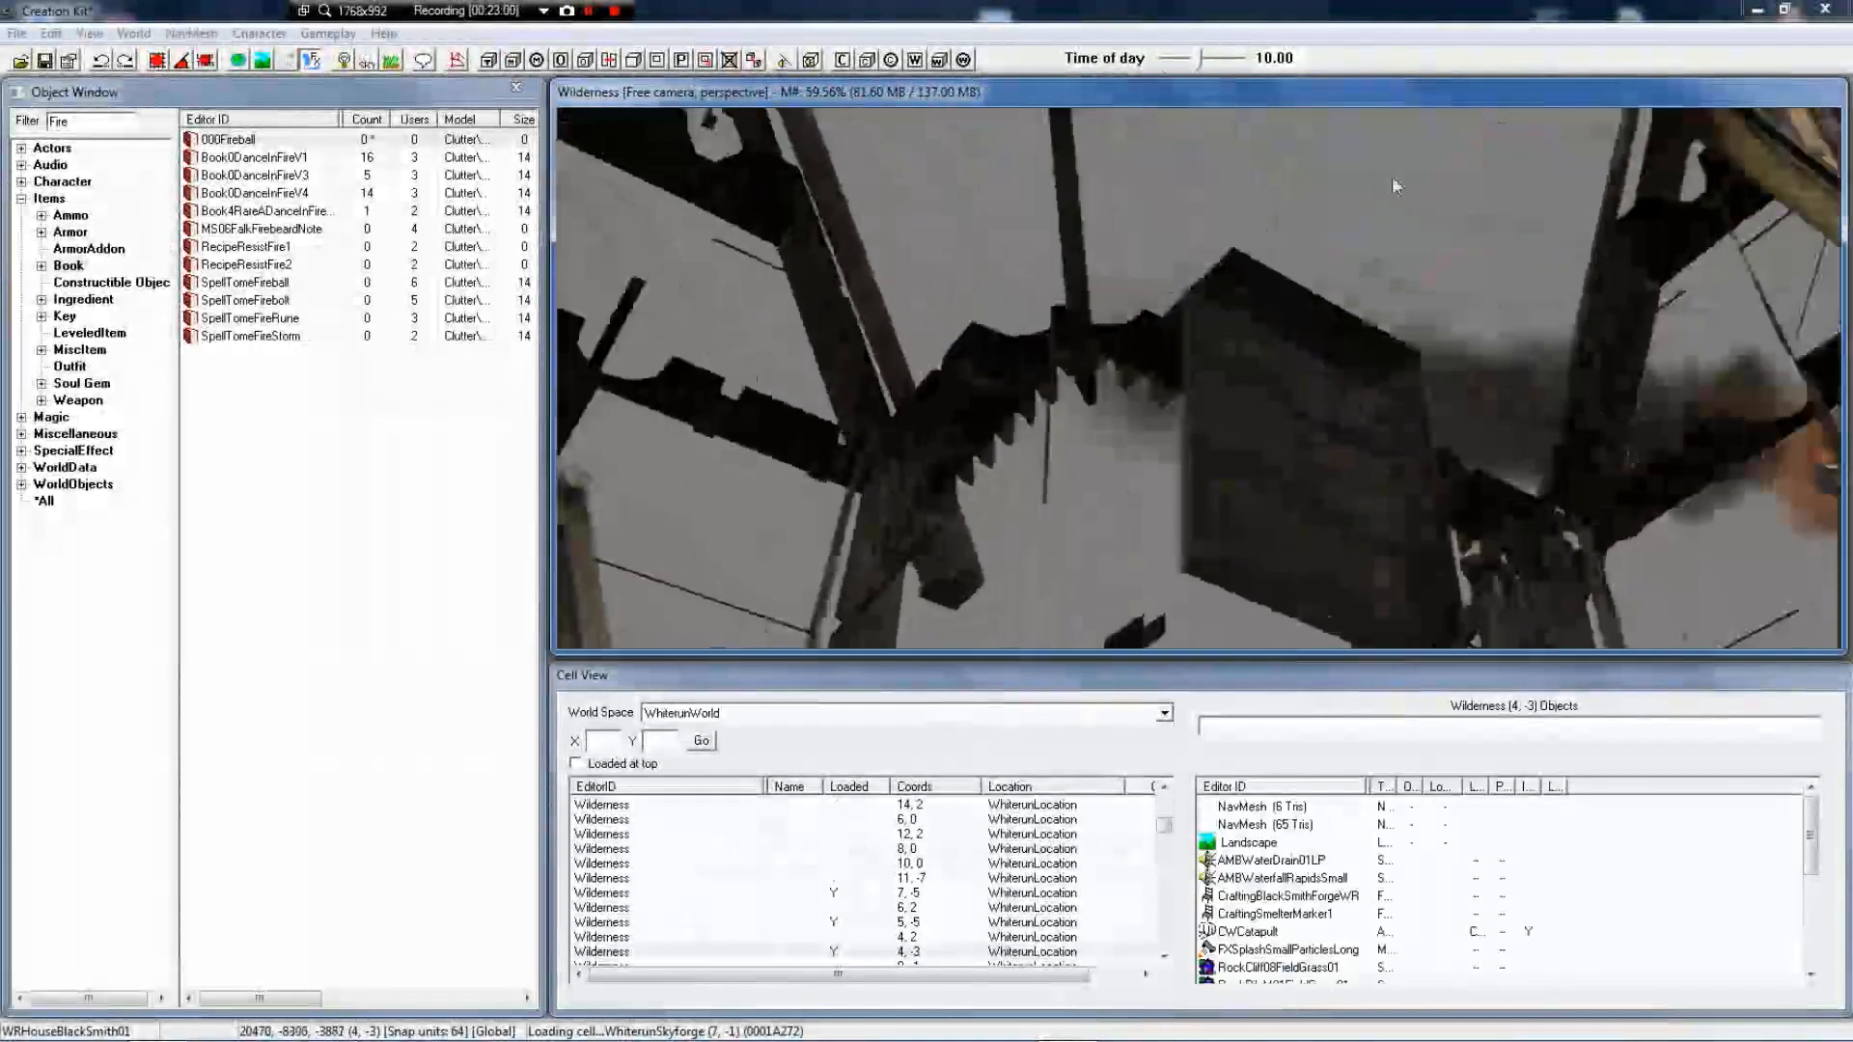
middle_drag(1392, 177, 1238, 390)
scroll(1625, 349, down, 2)
scroll(1568, 317, up, 3)
scroll(1105, 425, up, 3)
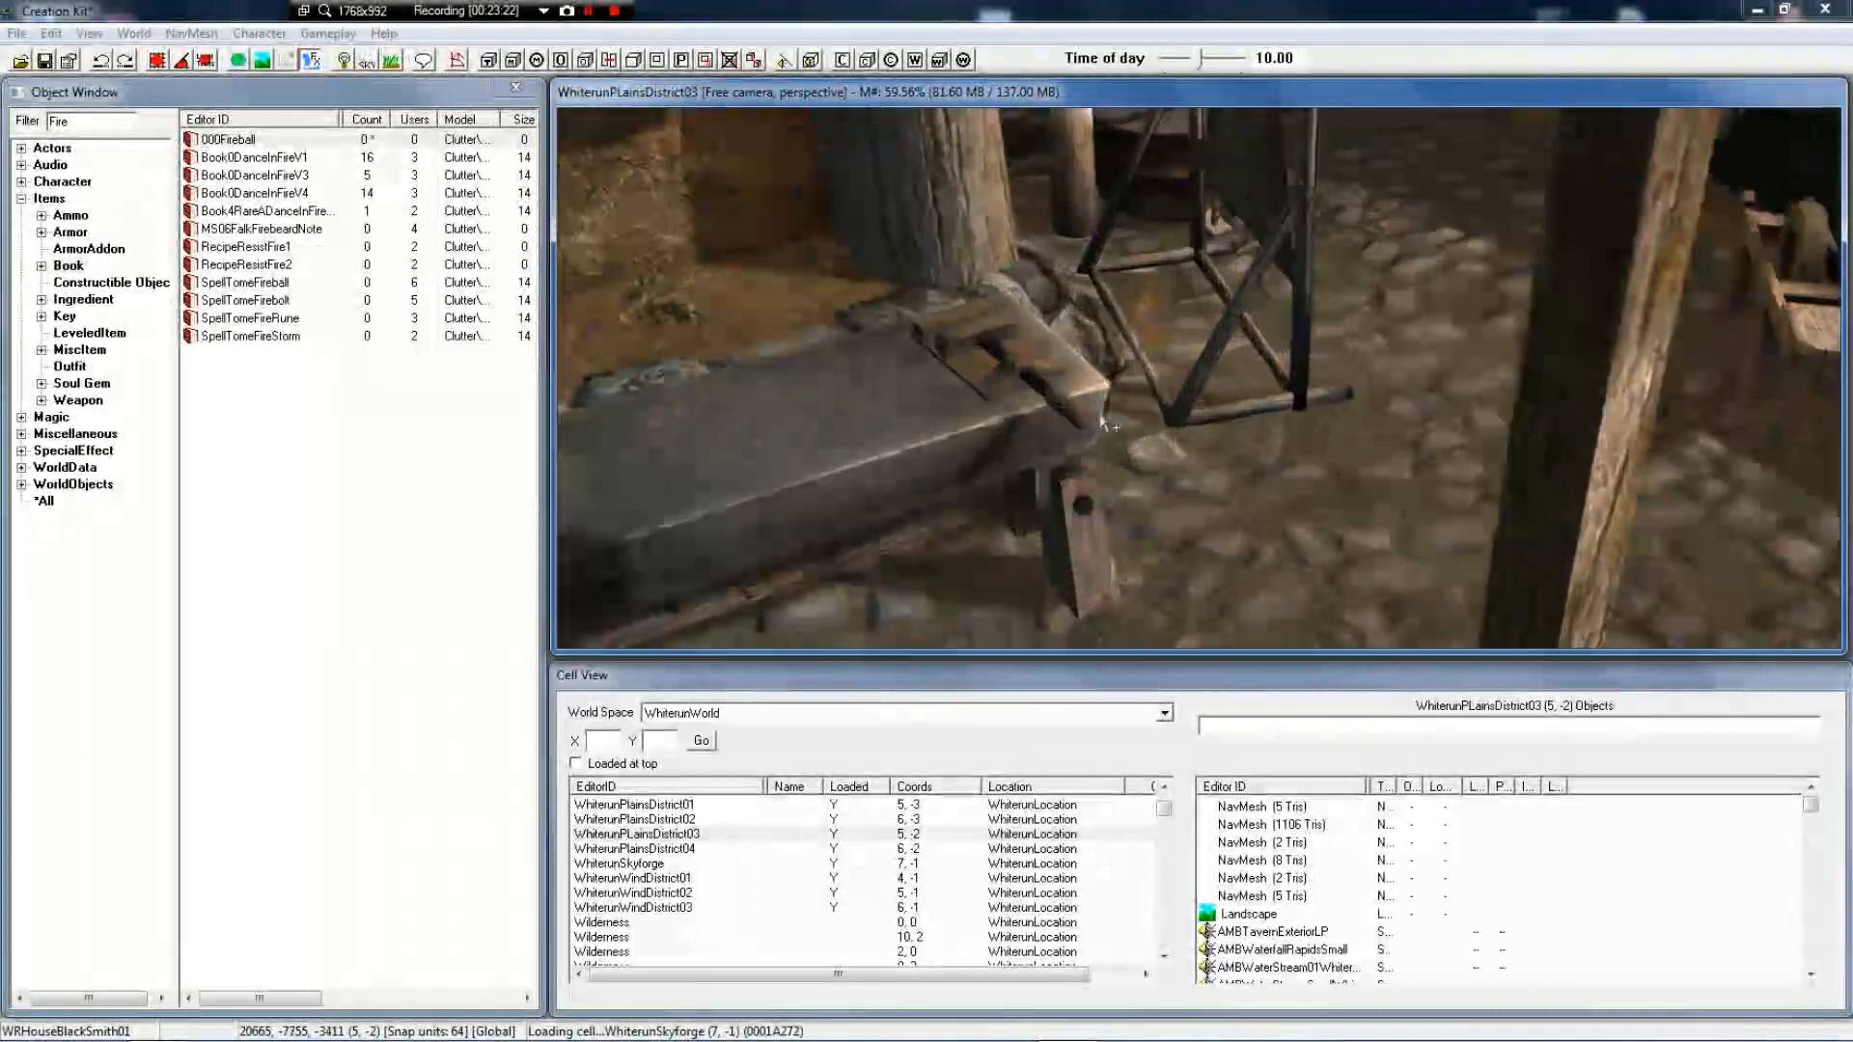
scroll(928, 361, up, 1)
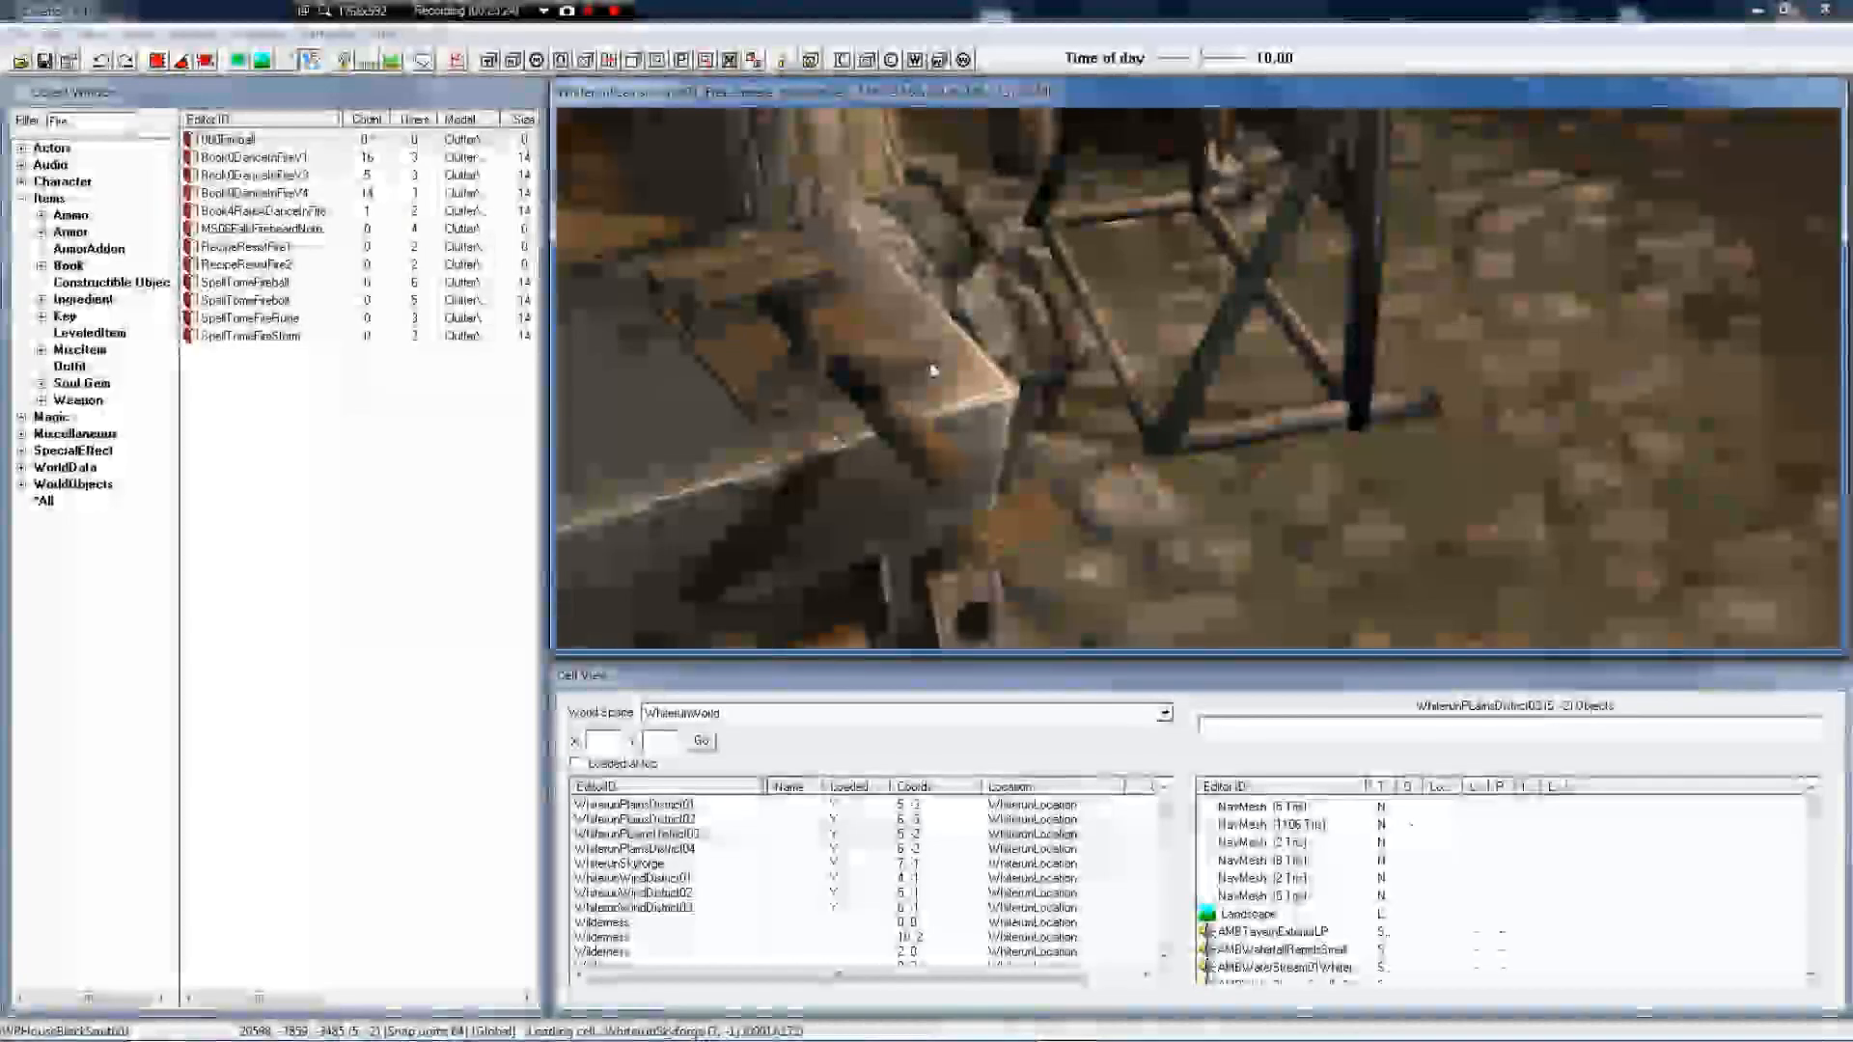
Select the blacksmith's armor workbench on the porch beside the forge
middle_drag(931, 364, 958, 371)
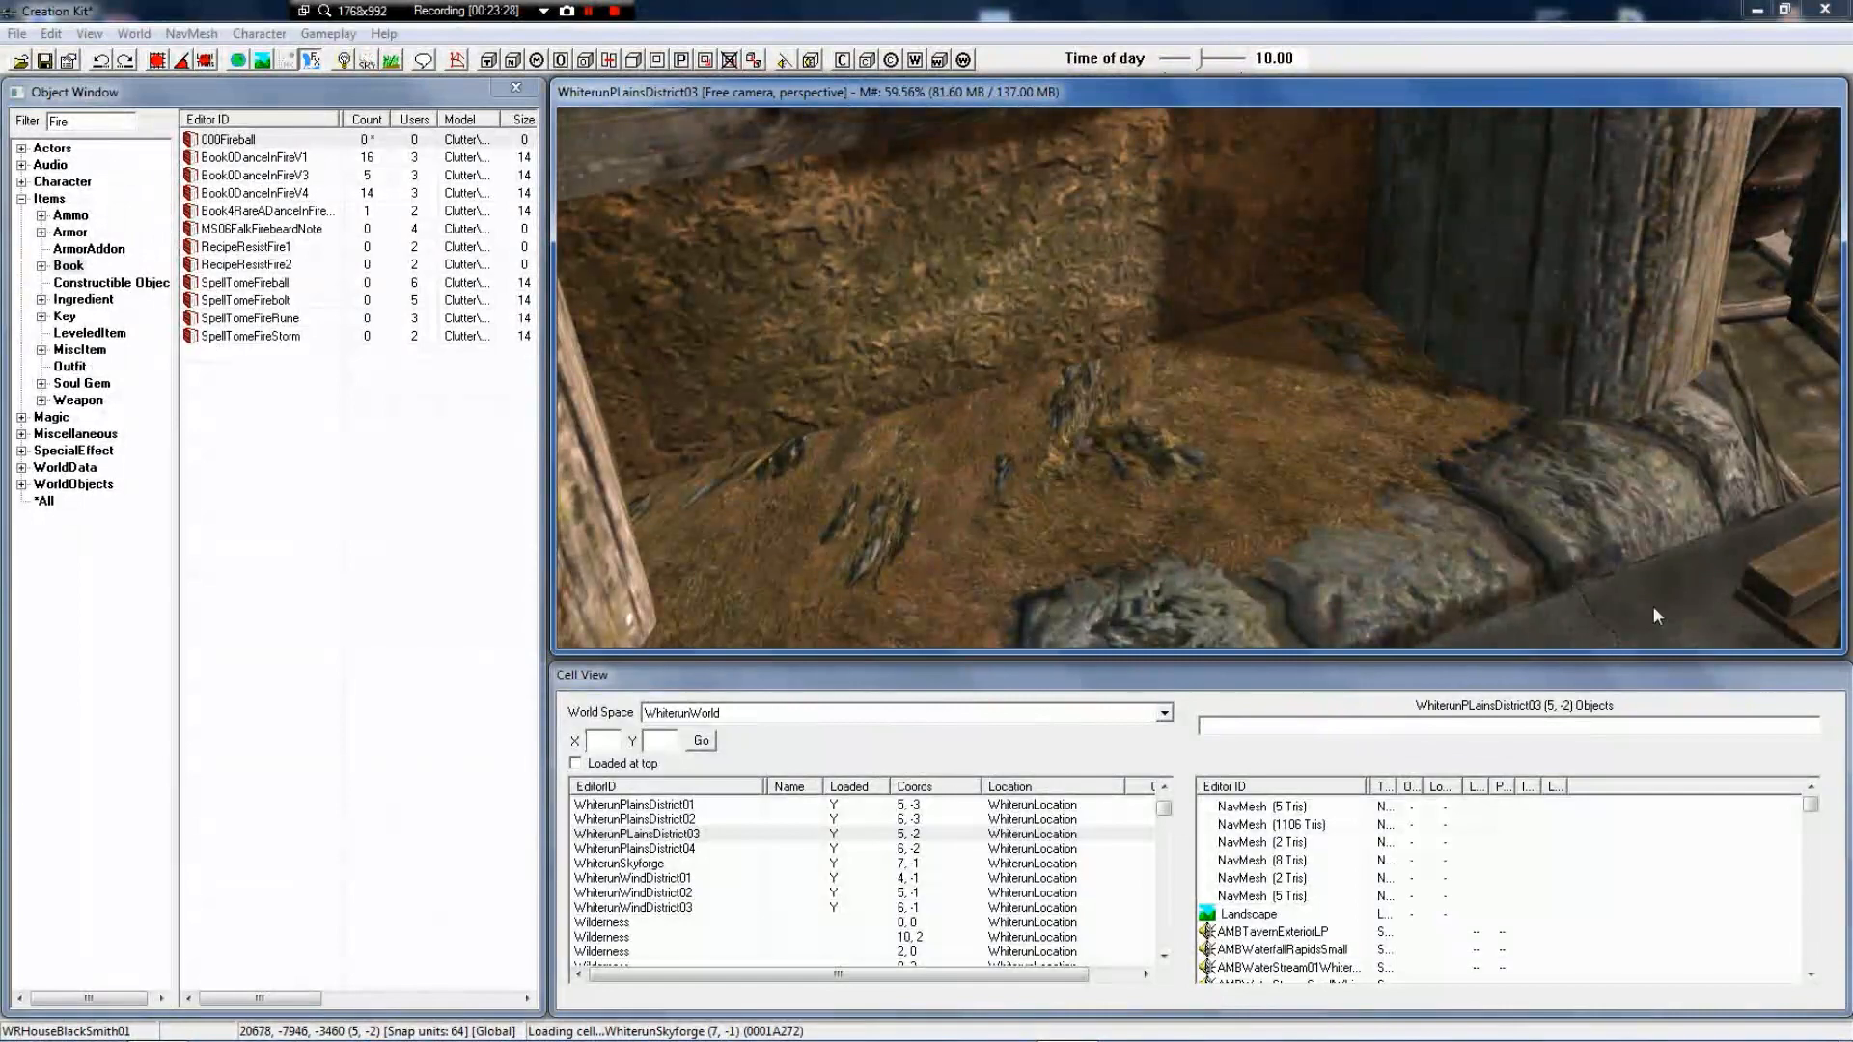
middle_drag(1653, 615, 1641, 608)
scroll(1643, 609, up, 2)
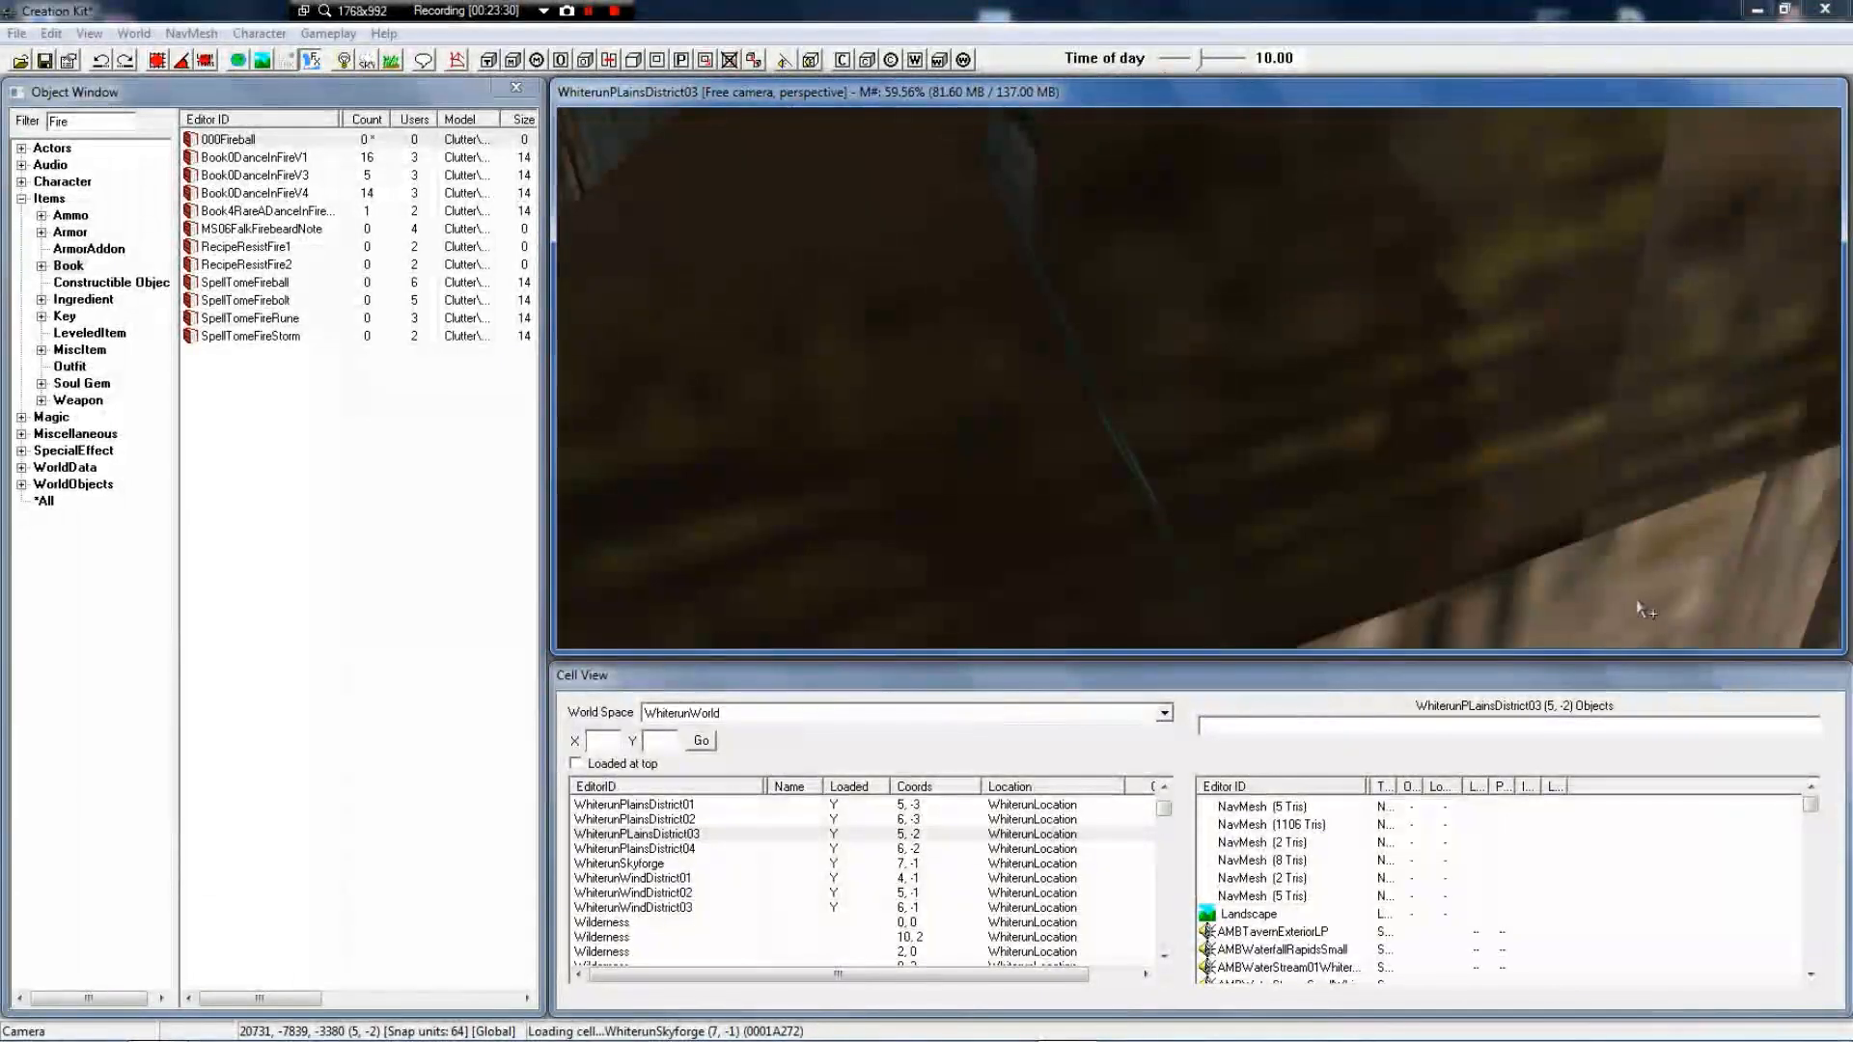
scroll(1582, 606, down, 3)
scroll(1530, 603, up, 1)
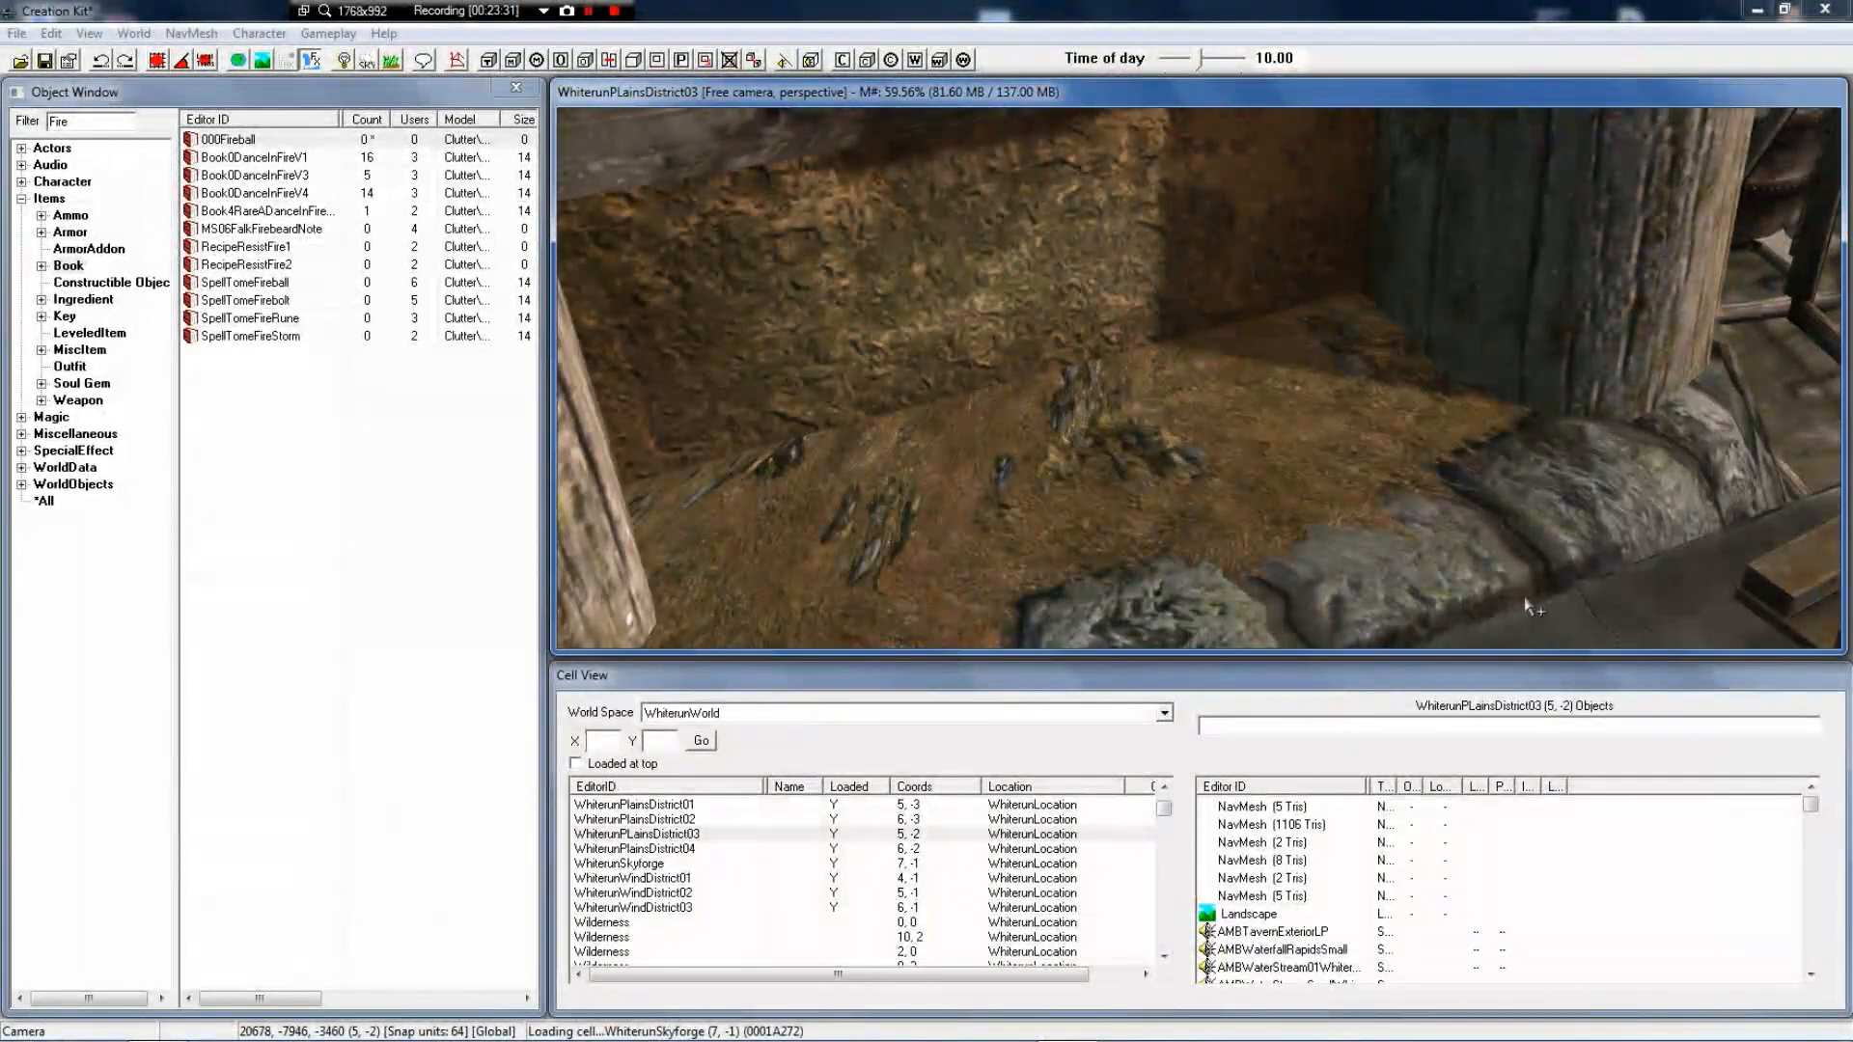
click(1644, 614)
shift+middle_drag(1642, 593, 1522, 612)
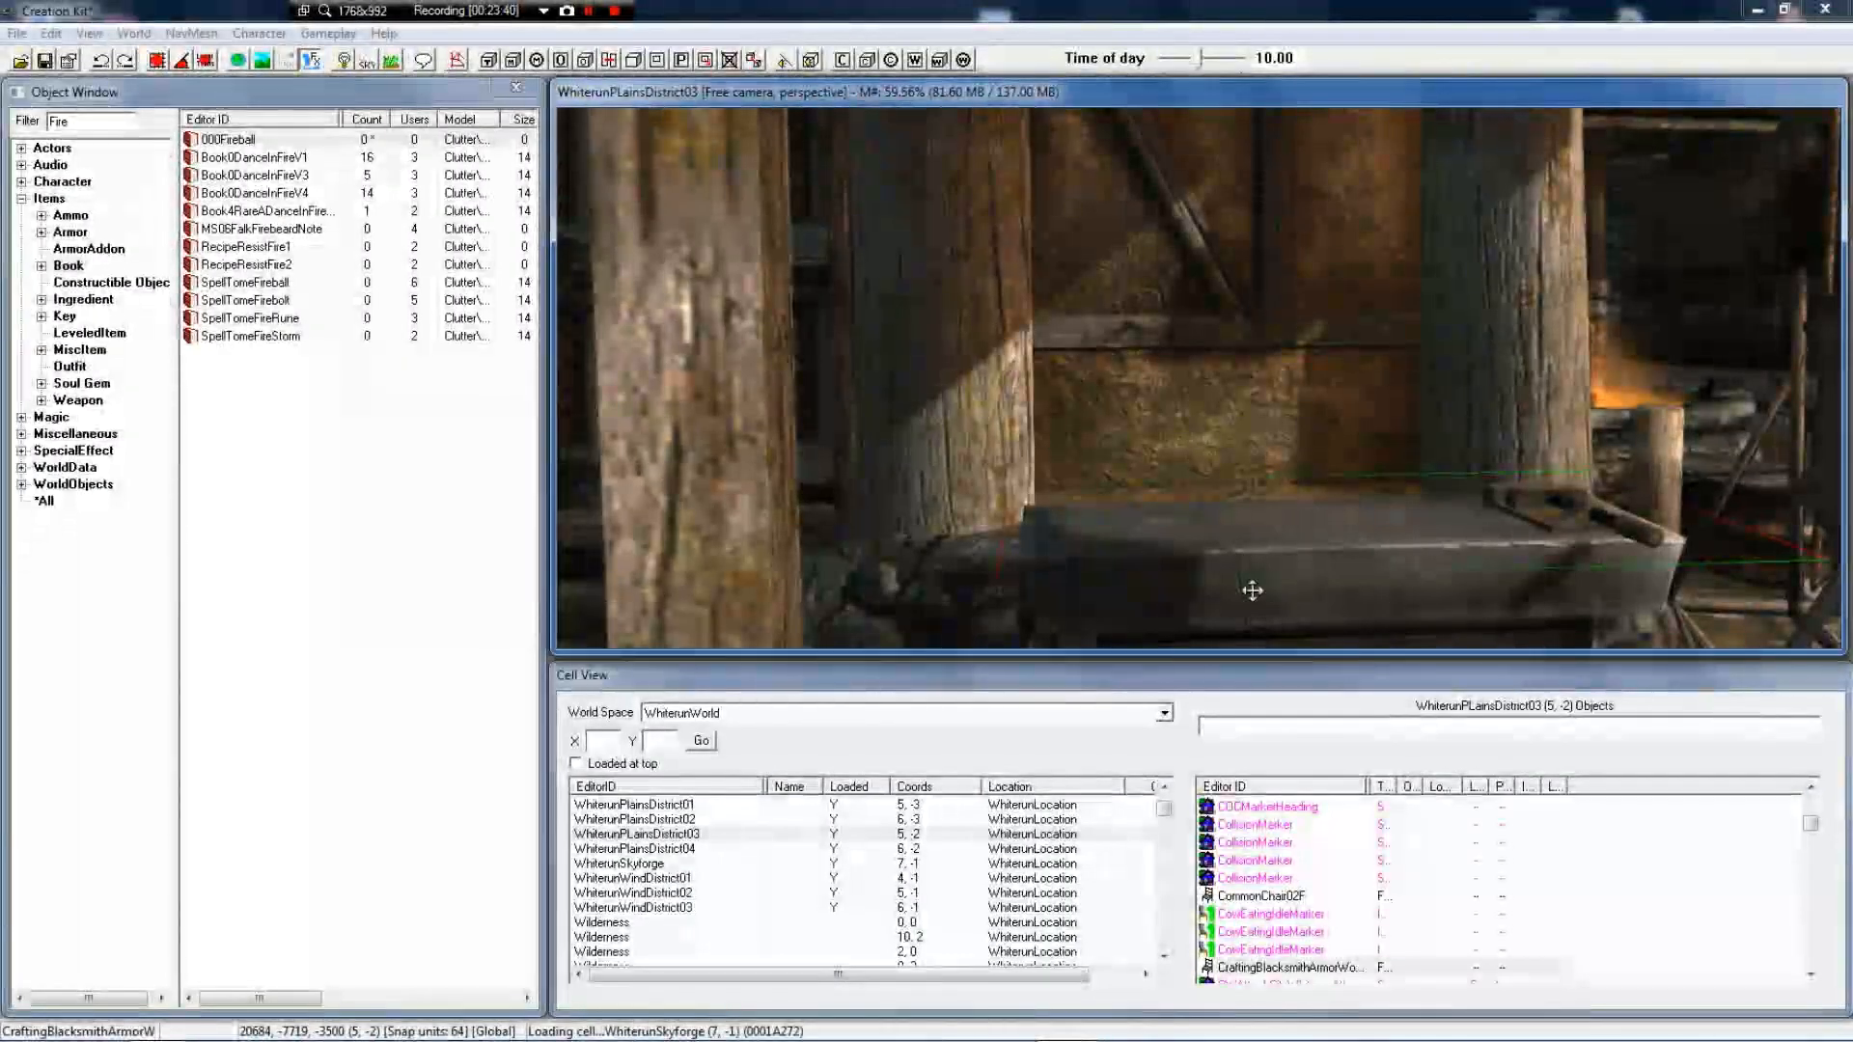
Place the 000Fireball spell tome on top of the blacksmith's armor workbench
shift+middle_drag(1493, 552, 1228, 294)
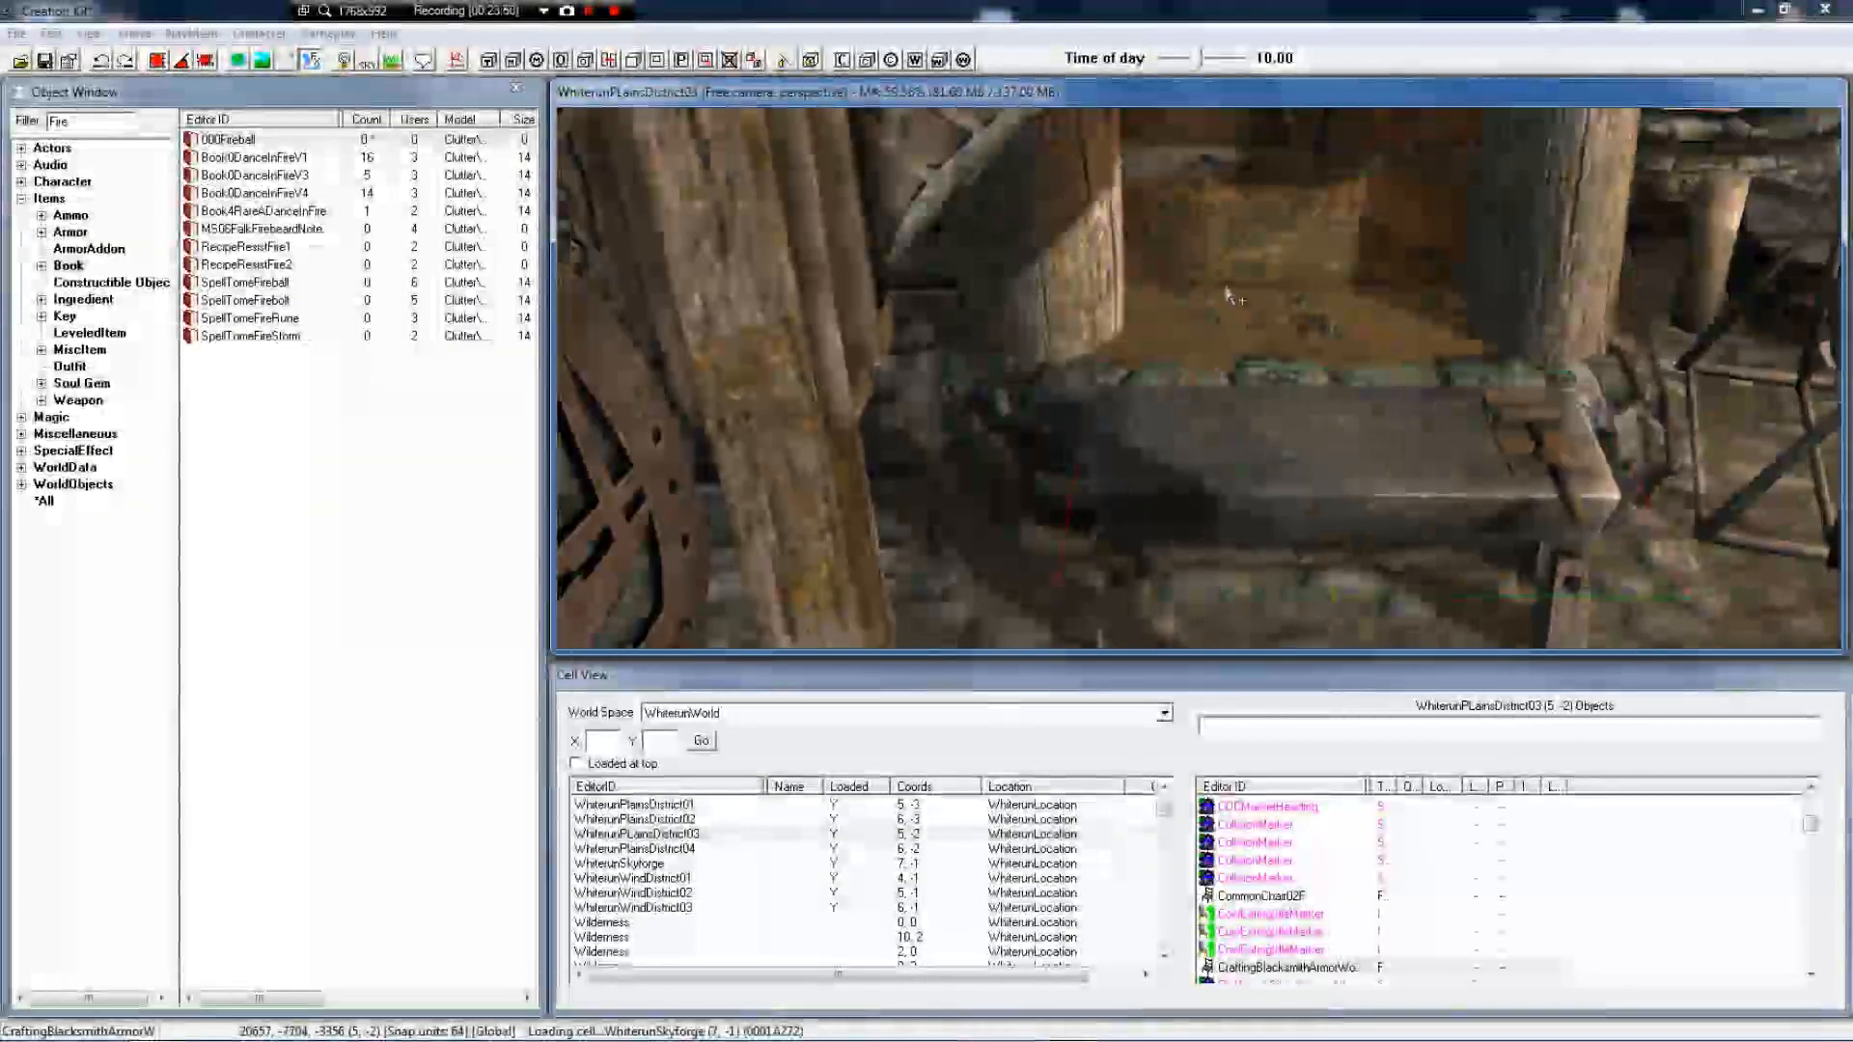
scroll(1366, 387, up, 1)
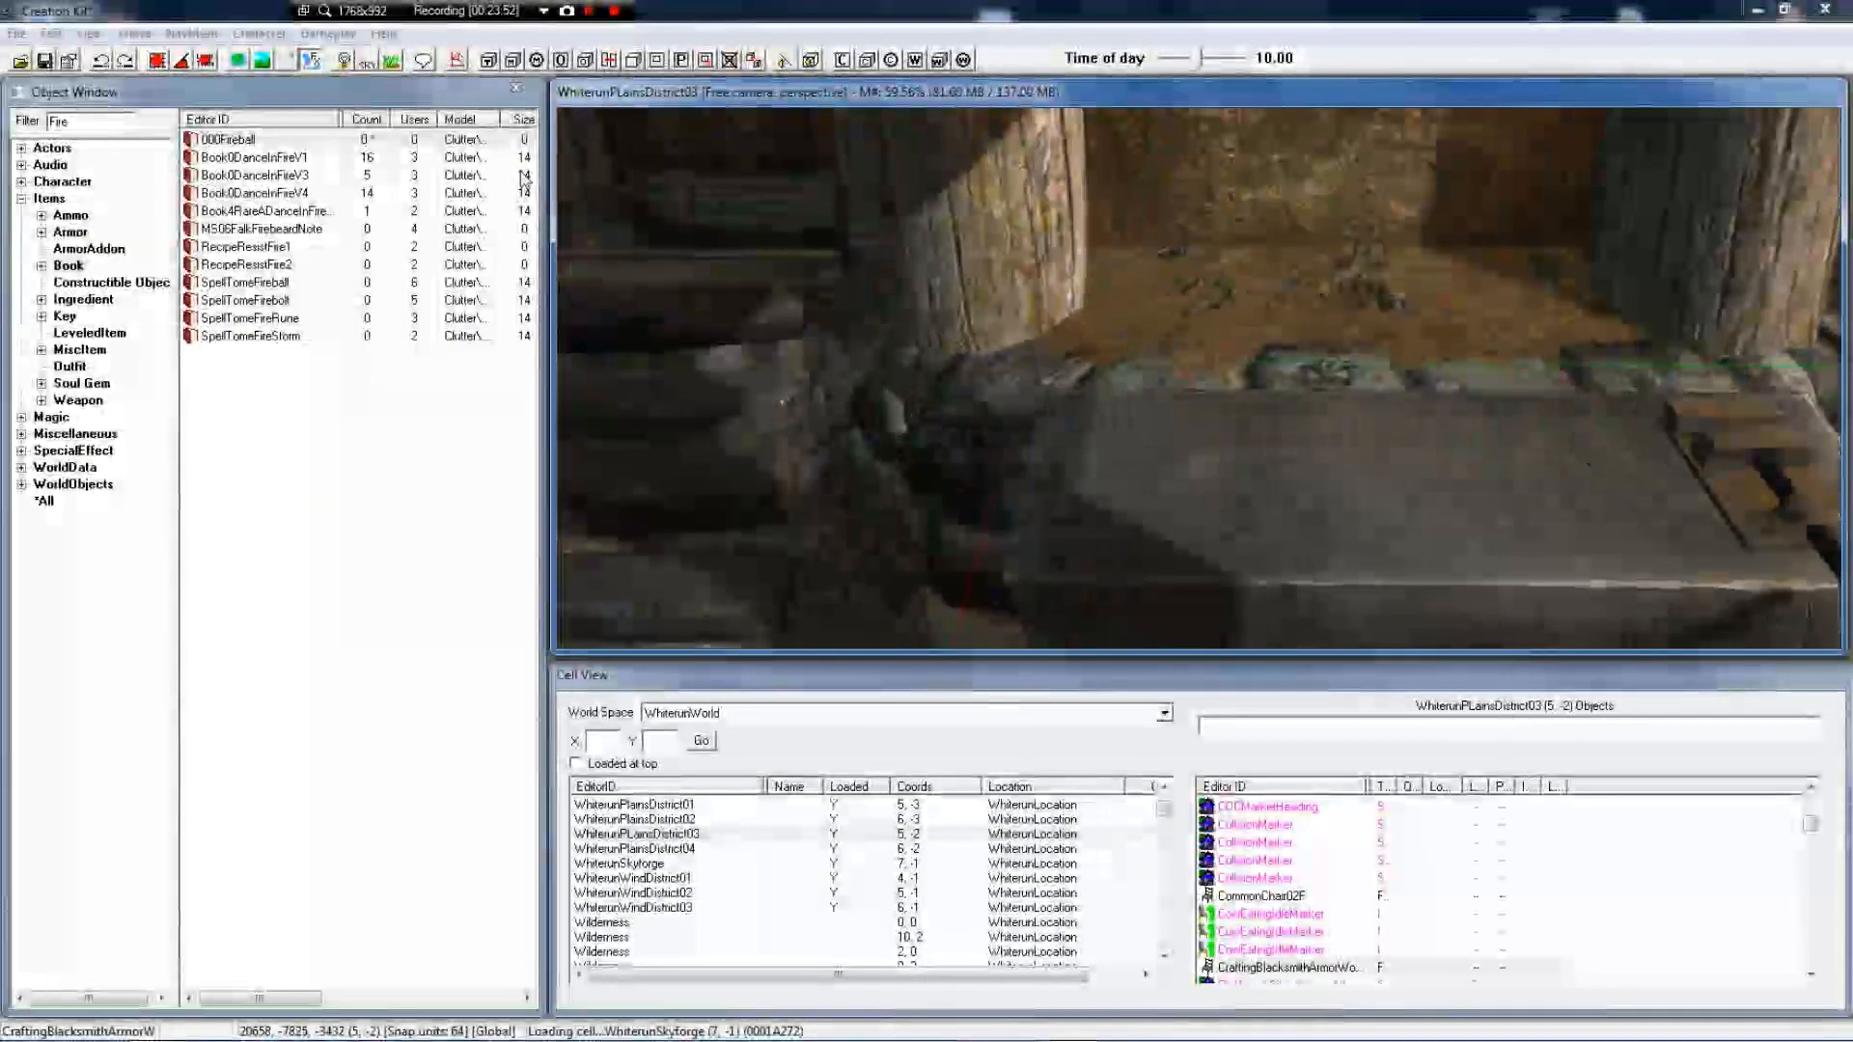
double_click(231, 140)
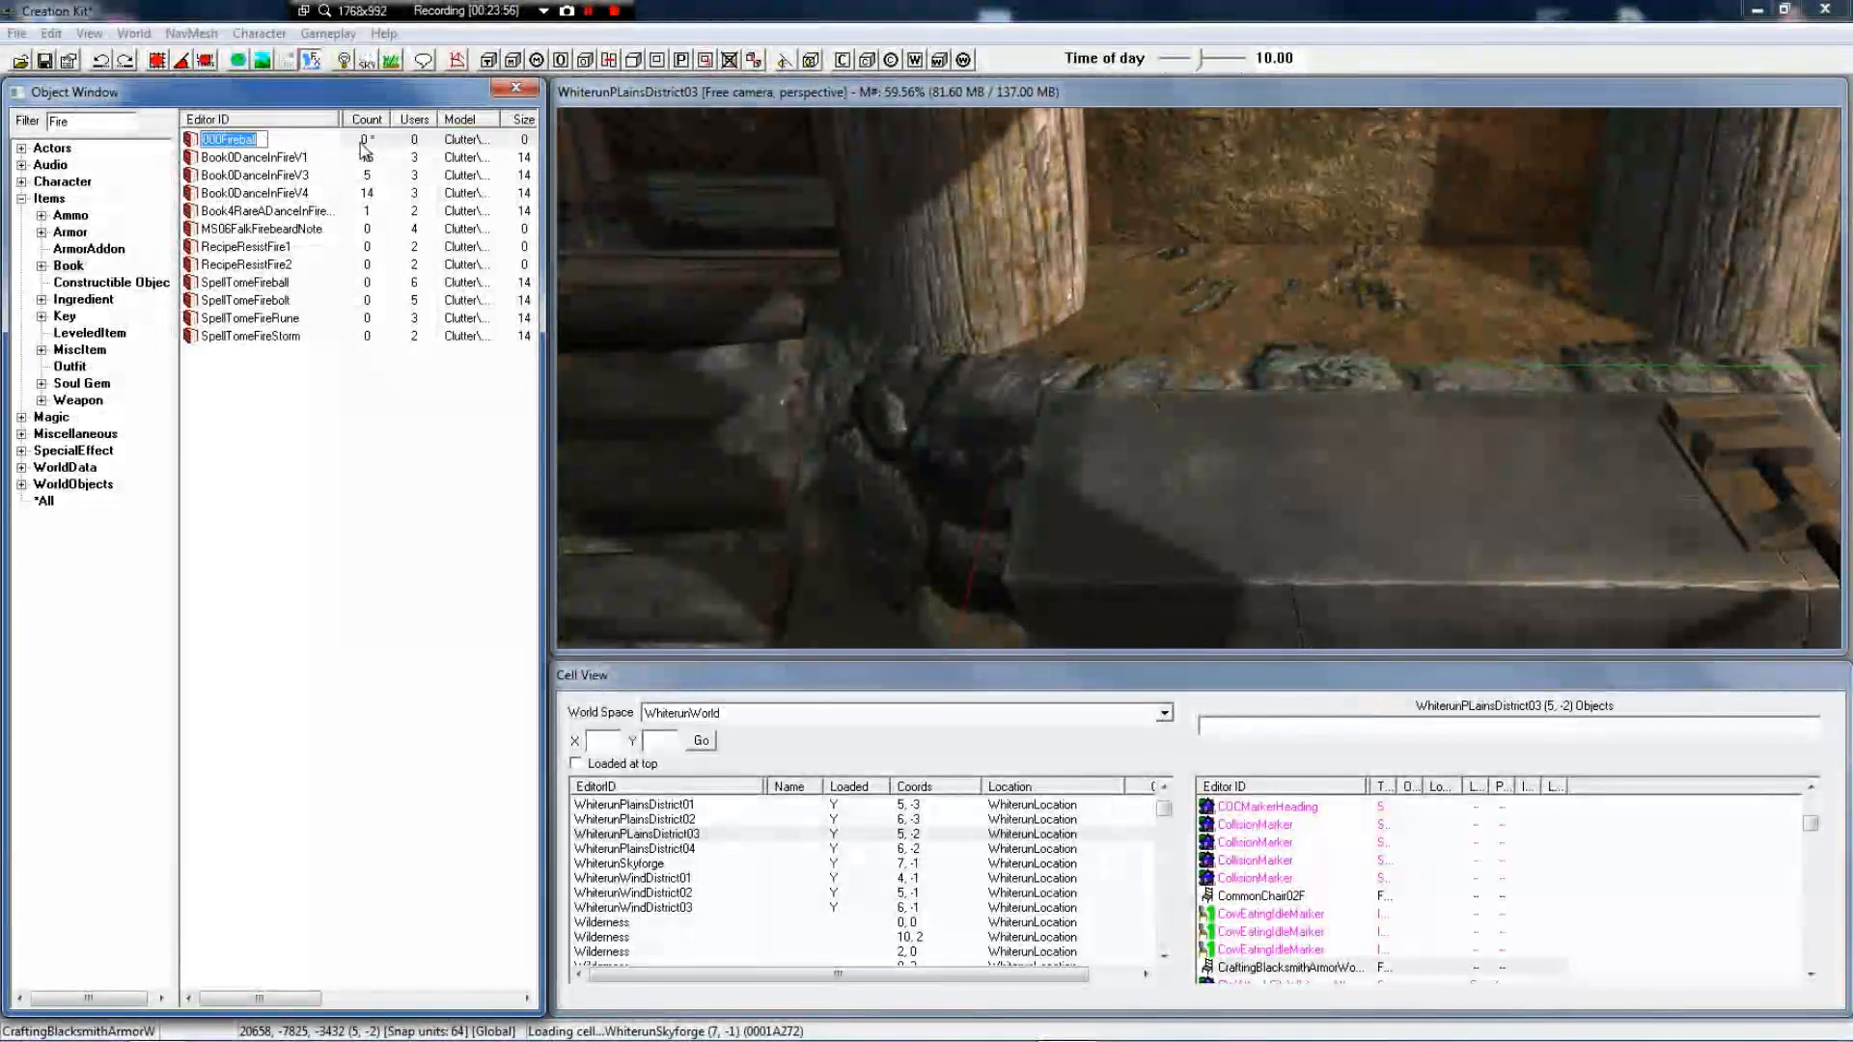
click(332, 144)
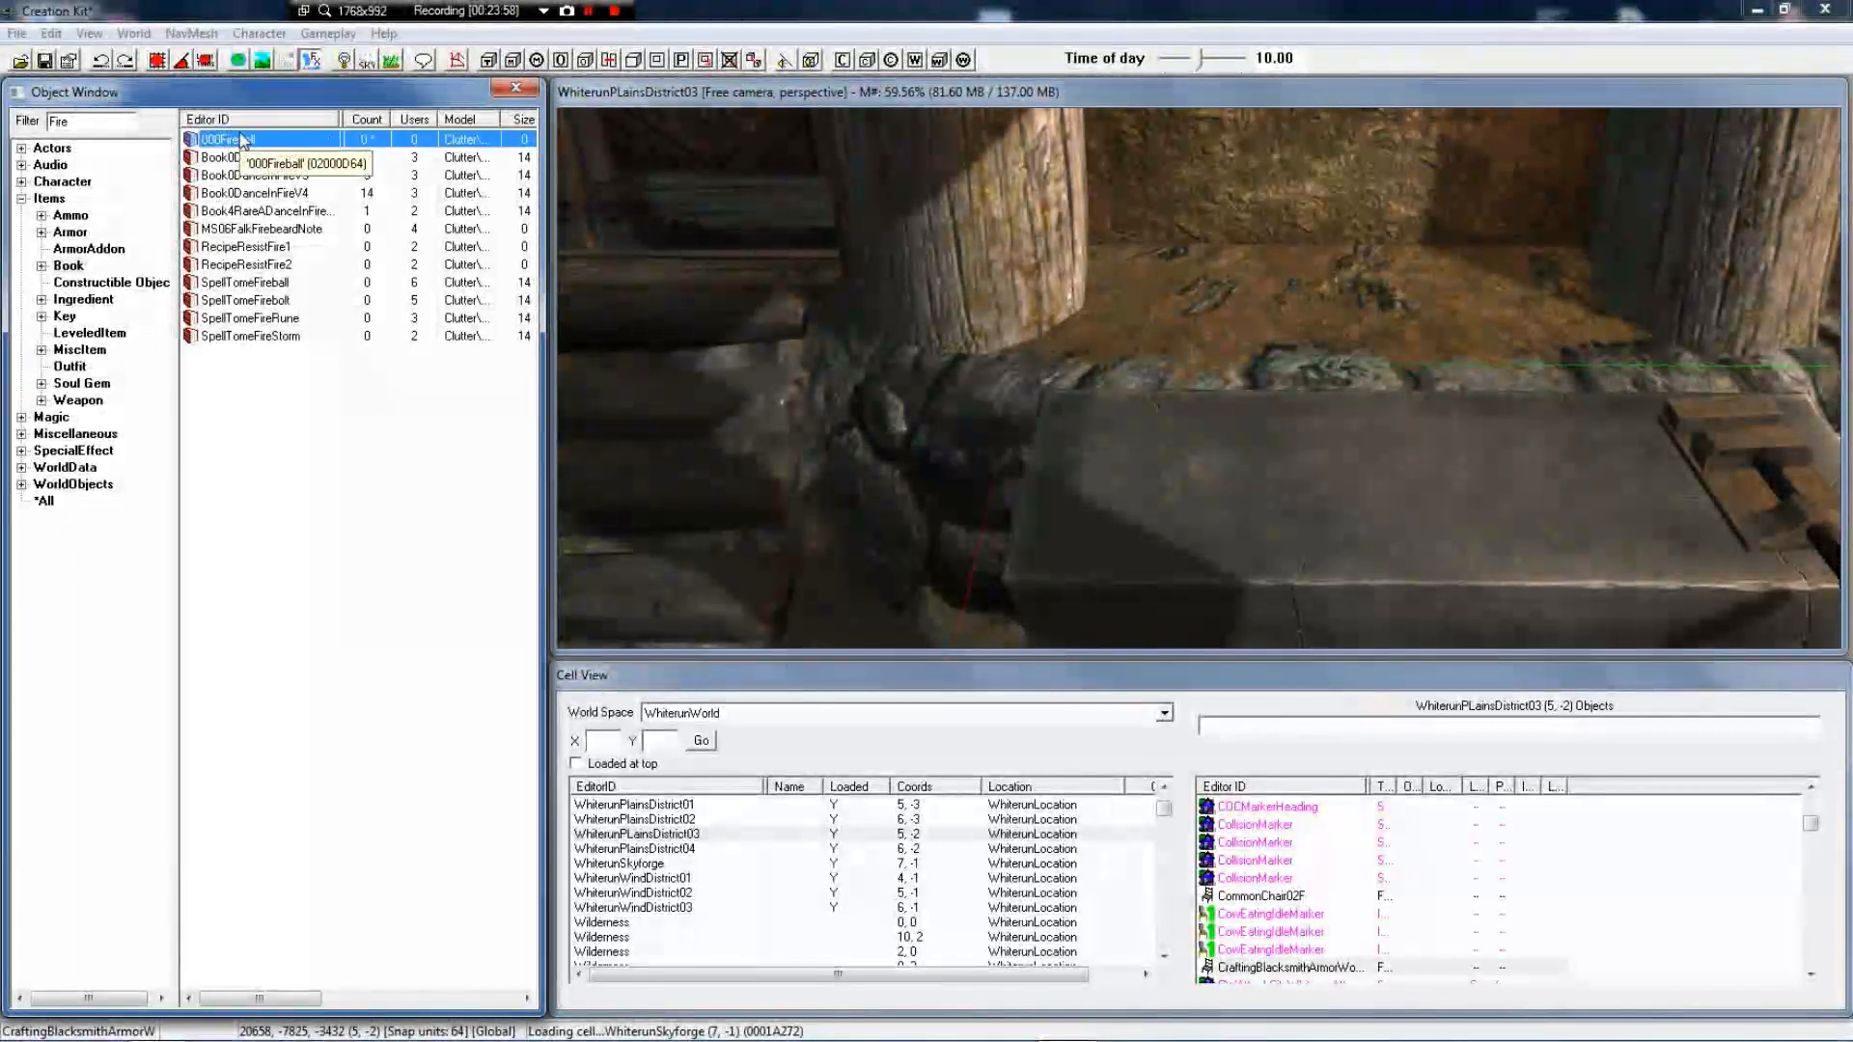
drag(242, 140, 645, 193)
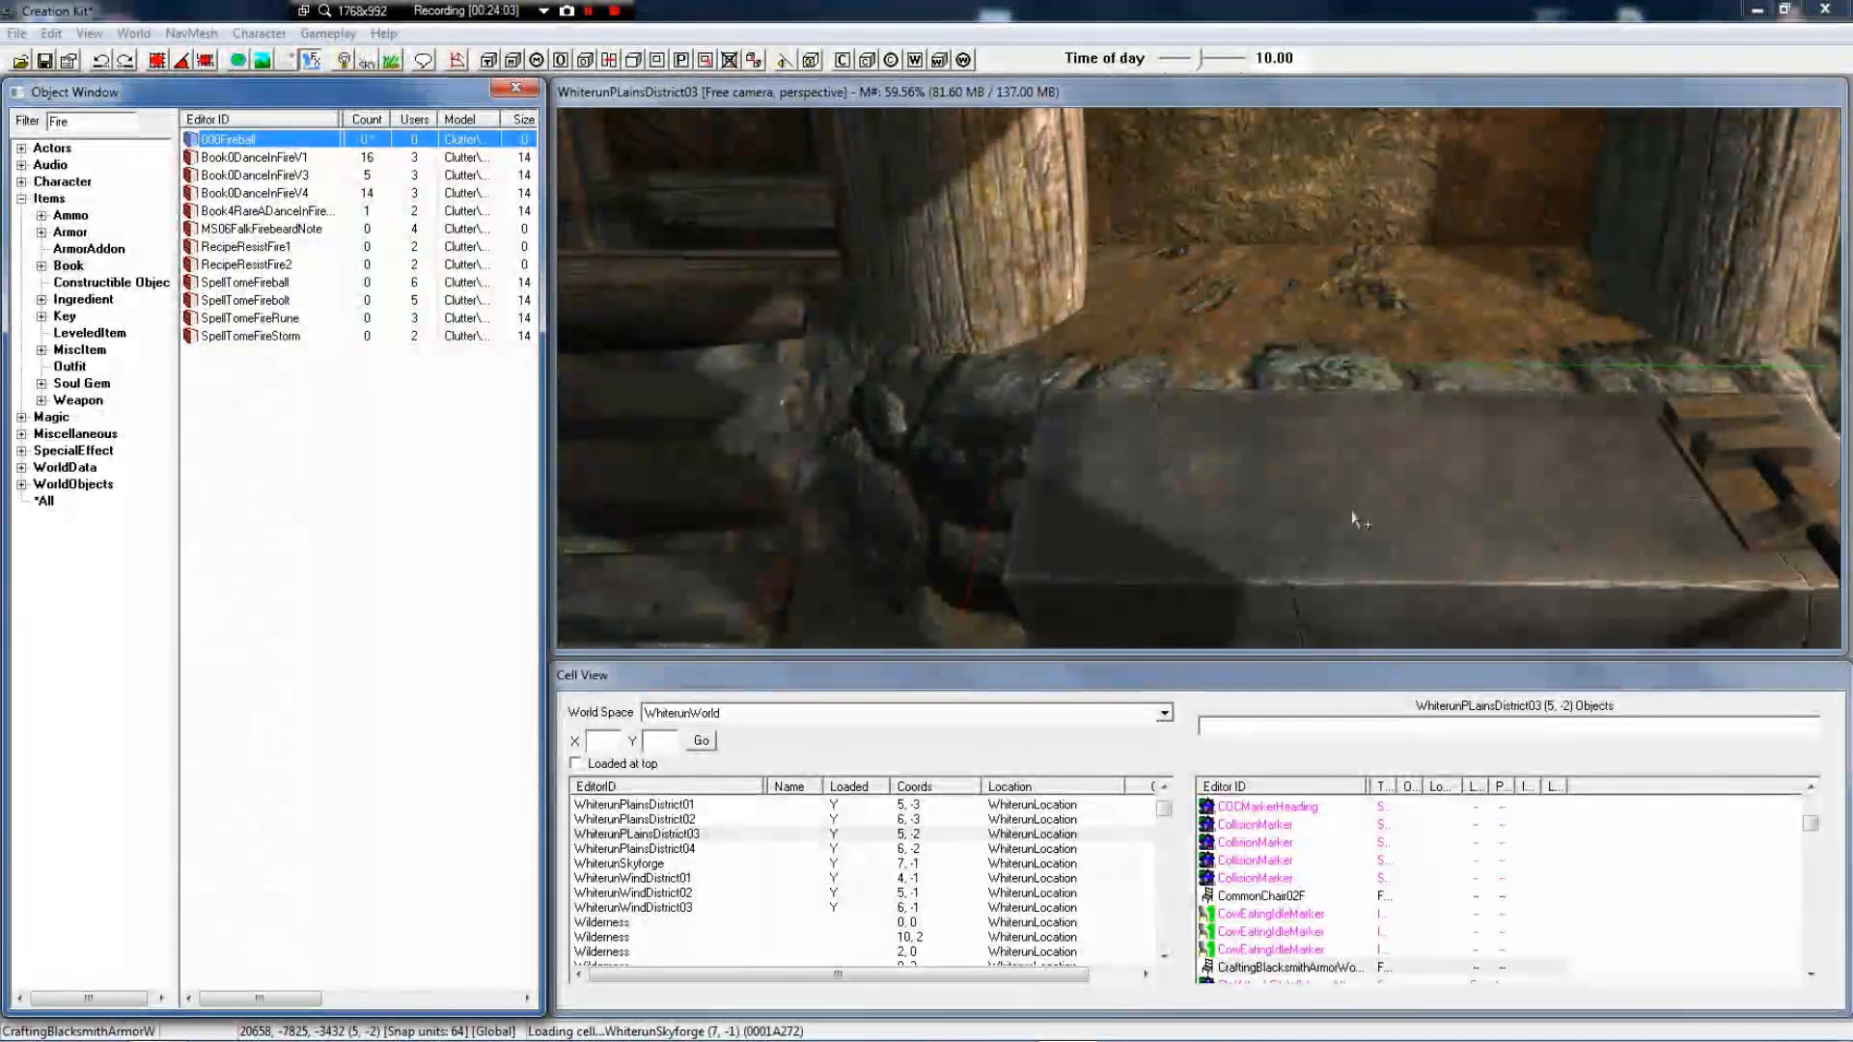
drag(1358, 521, 1260, 391)
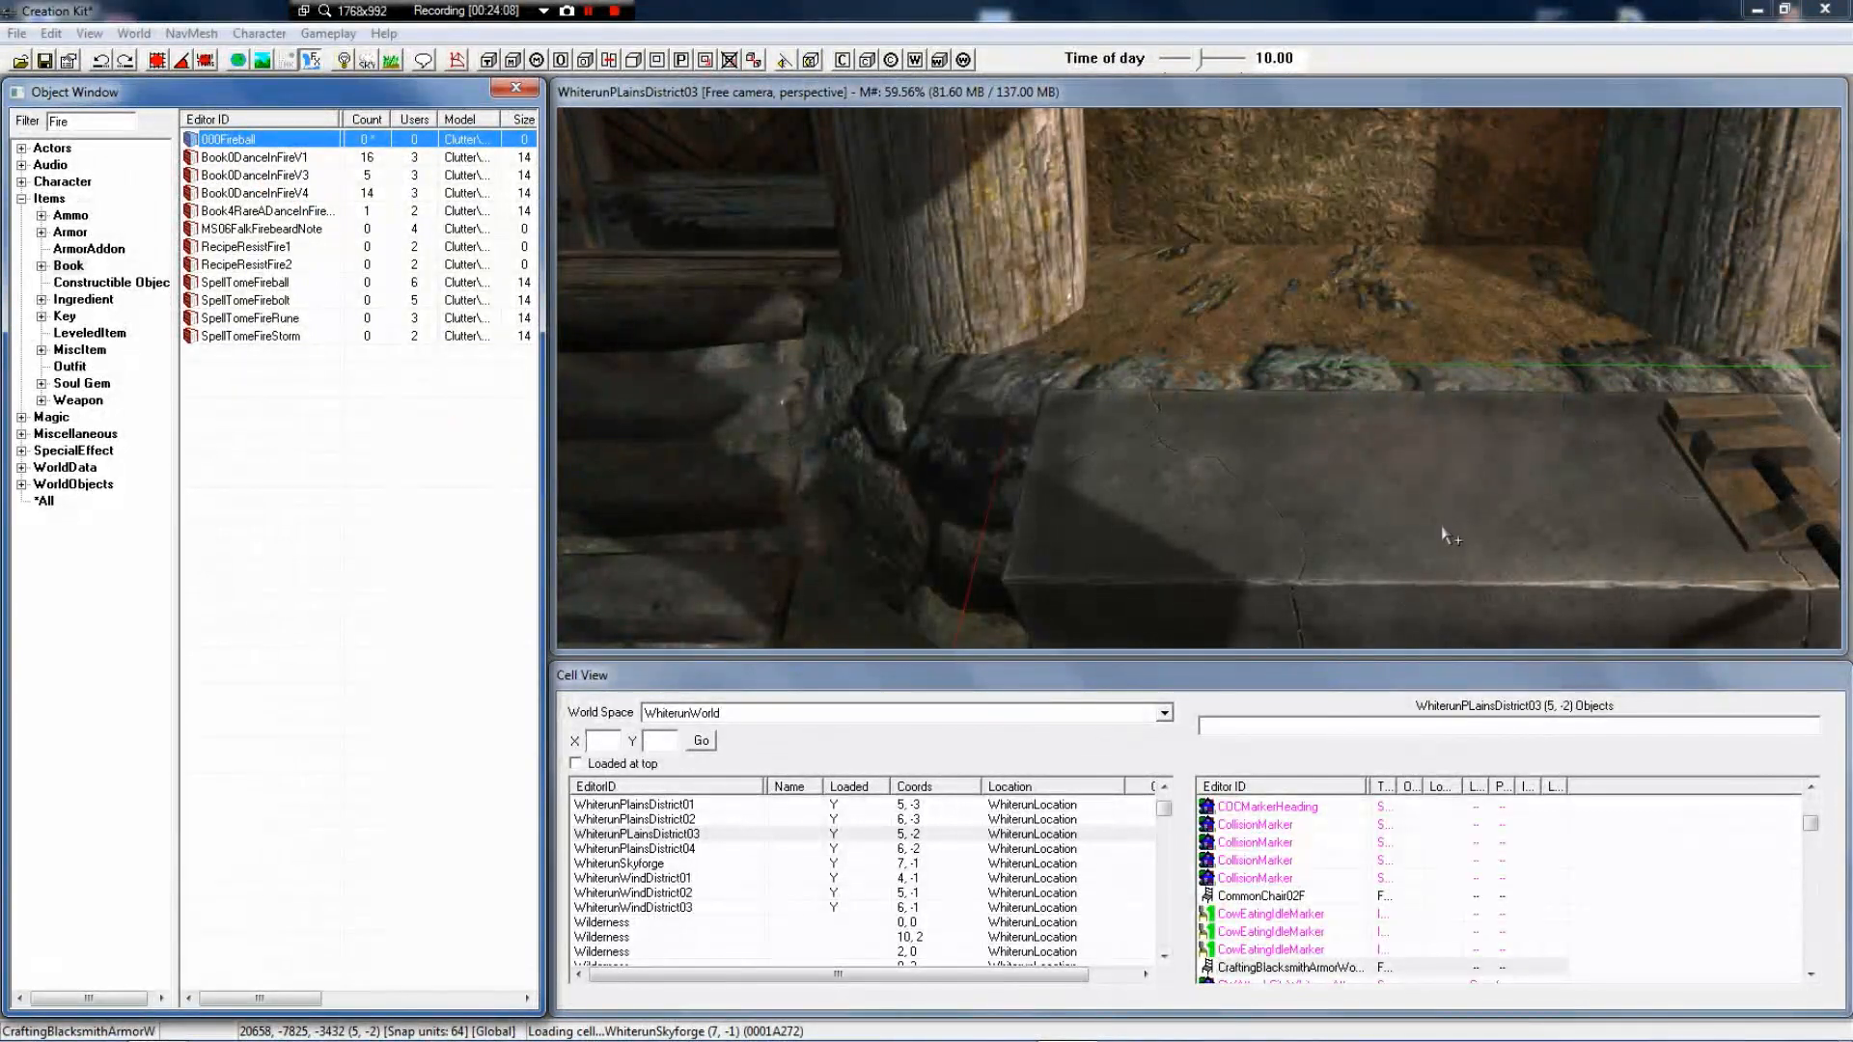
drag(1444, 536, 1453, 533)
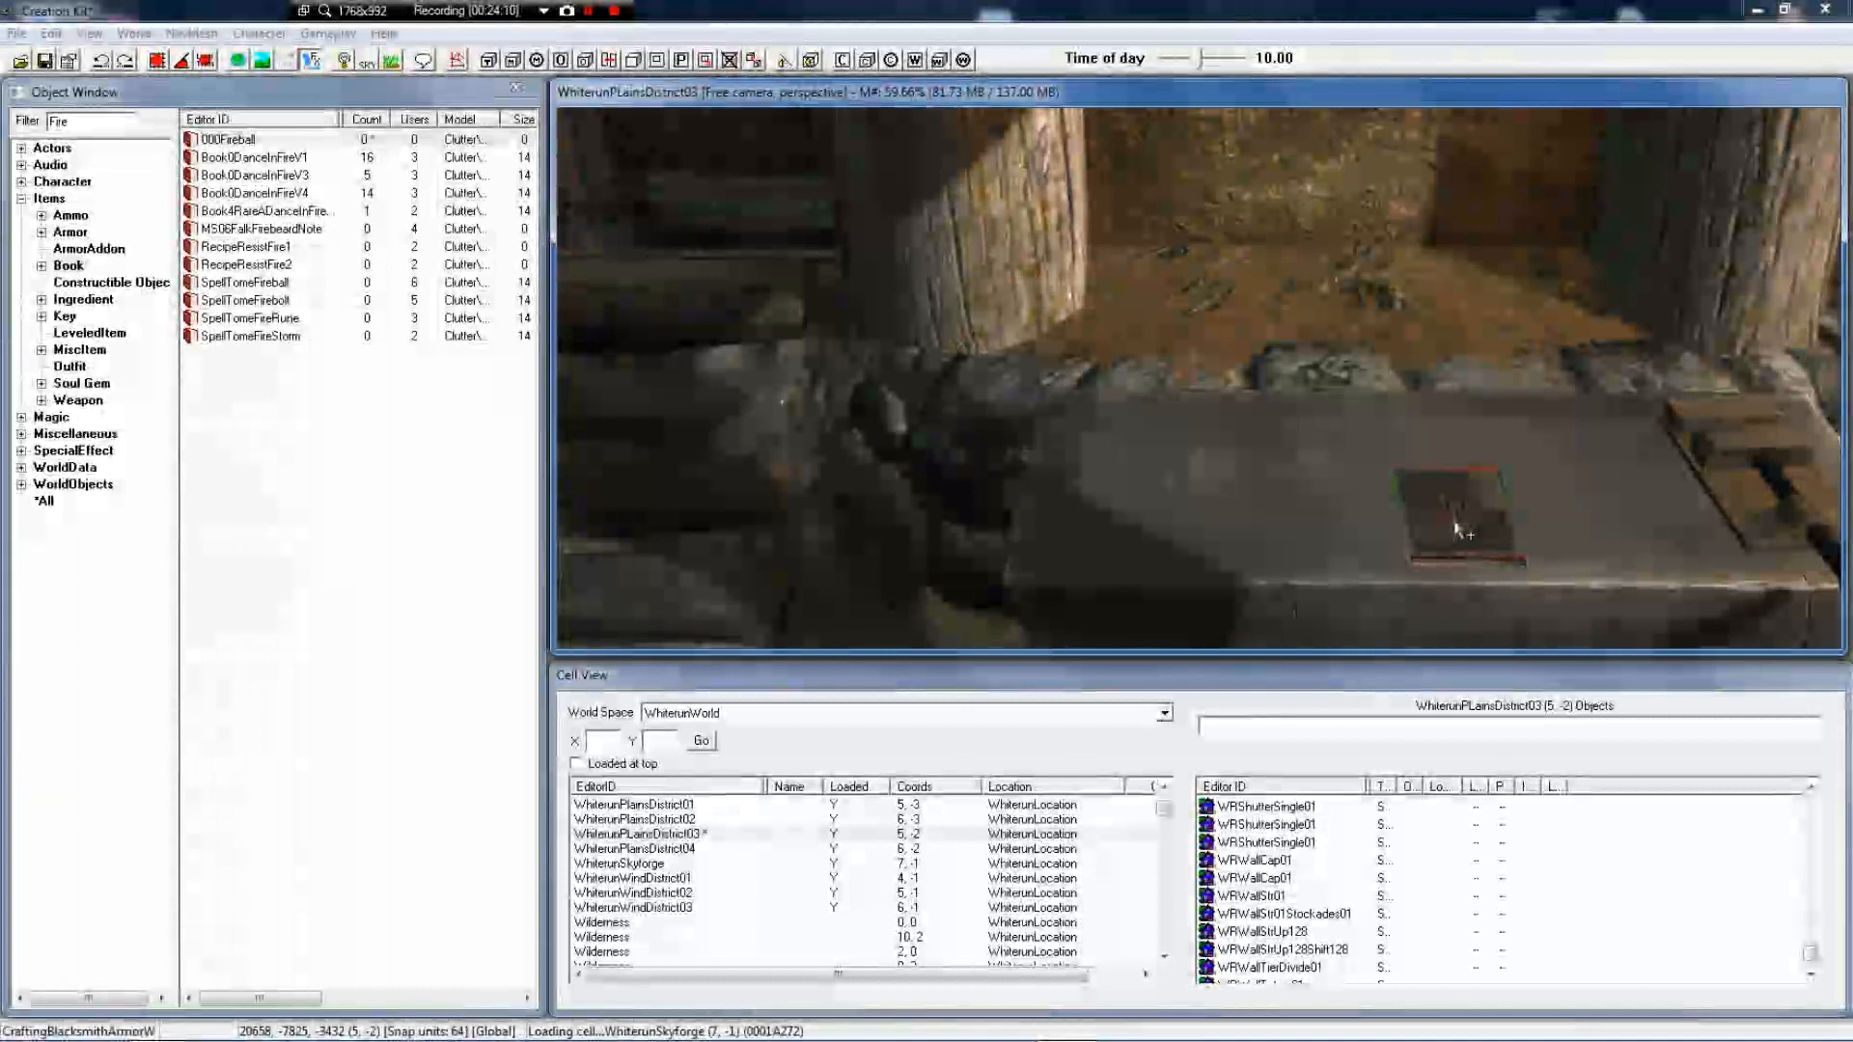
Compare the X, Y and Z axis handles on the tome lying on the workbench
key(z)
key(y)
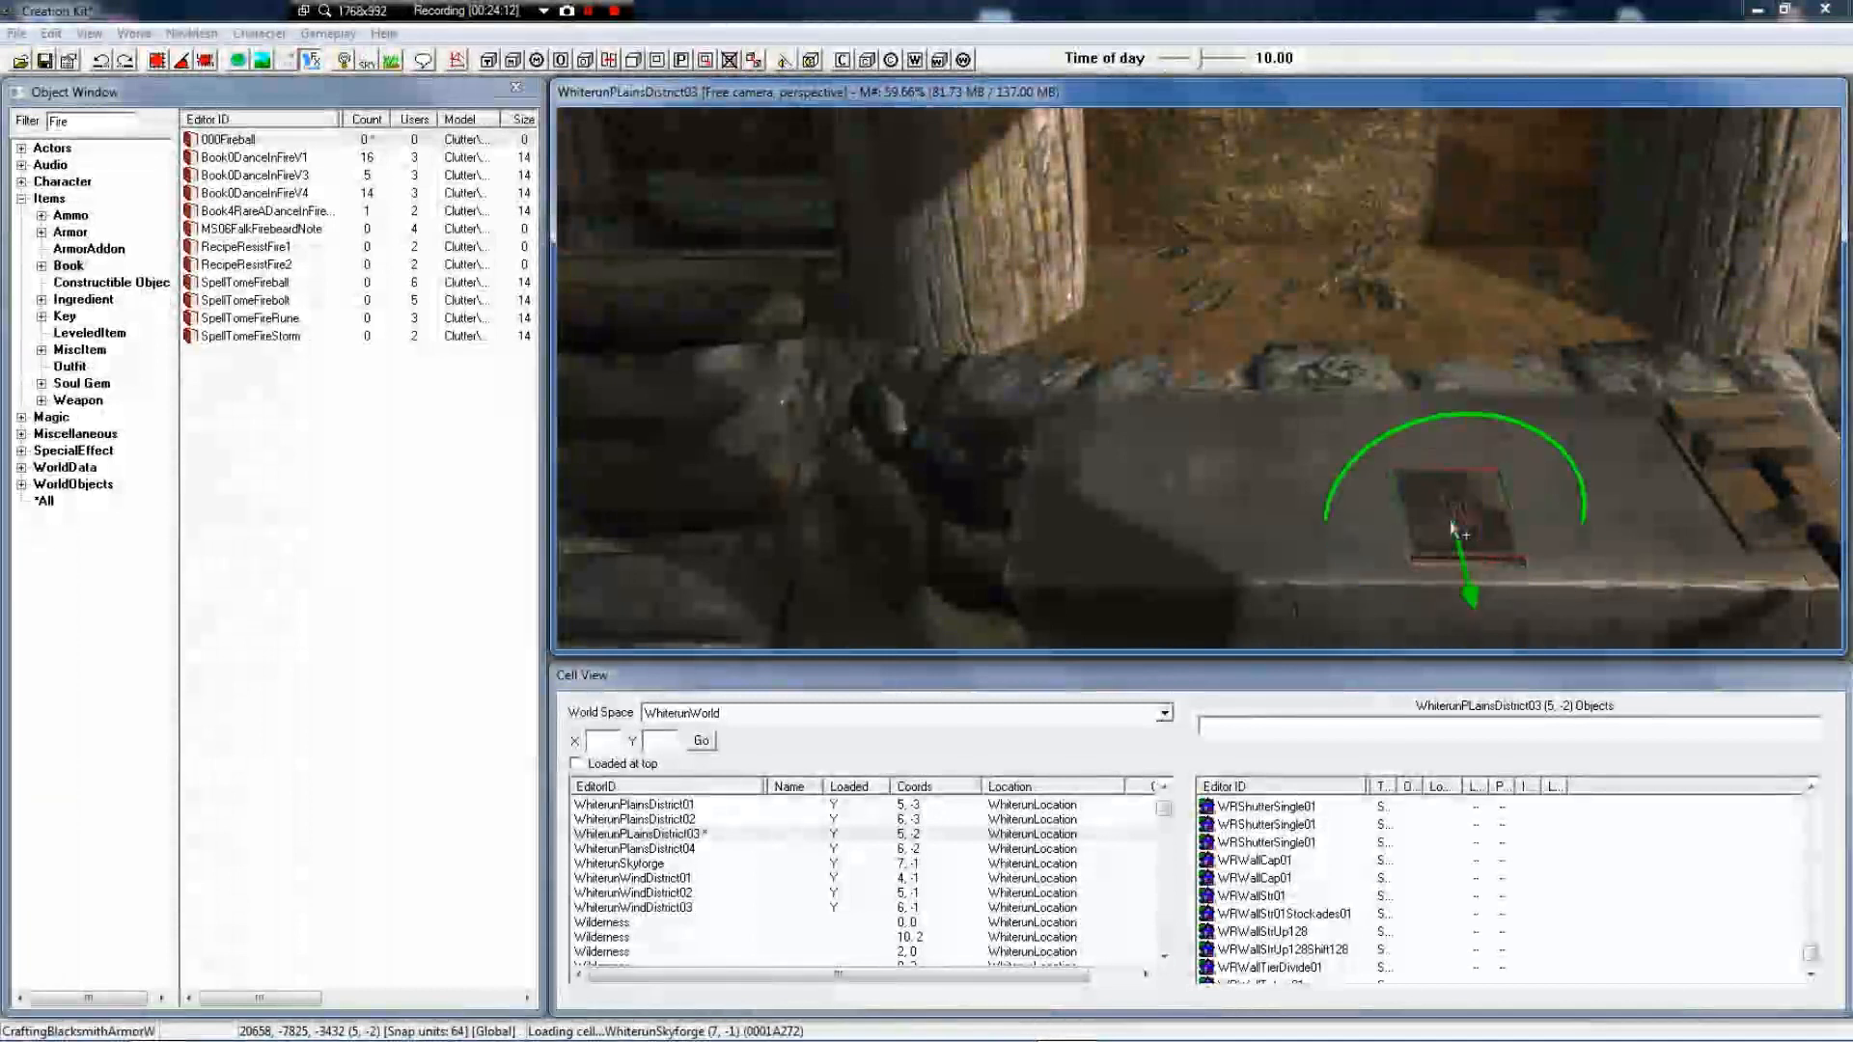
key(x)
key(z)
key(x)
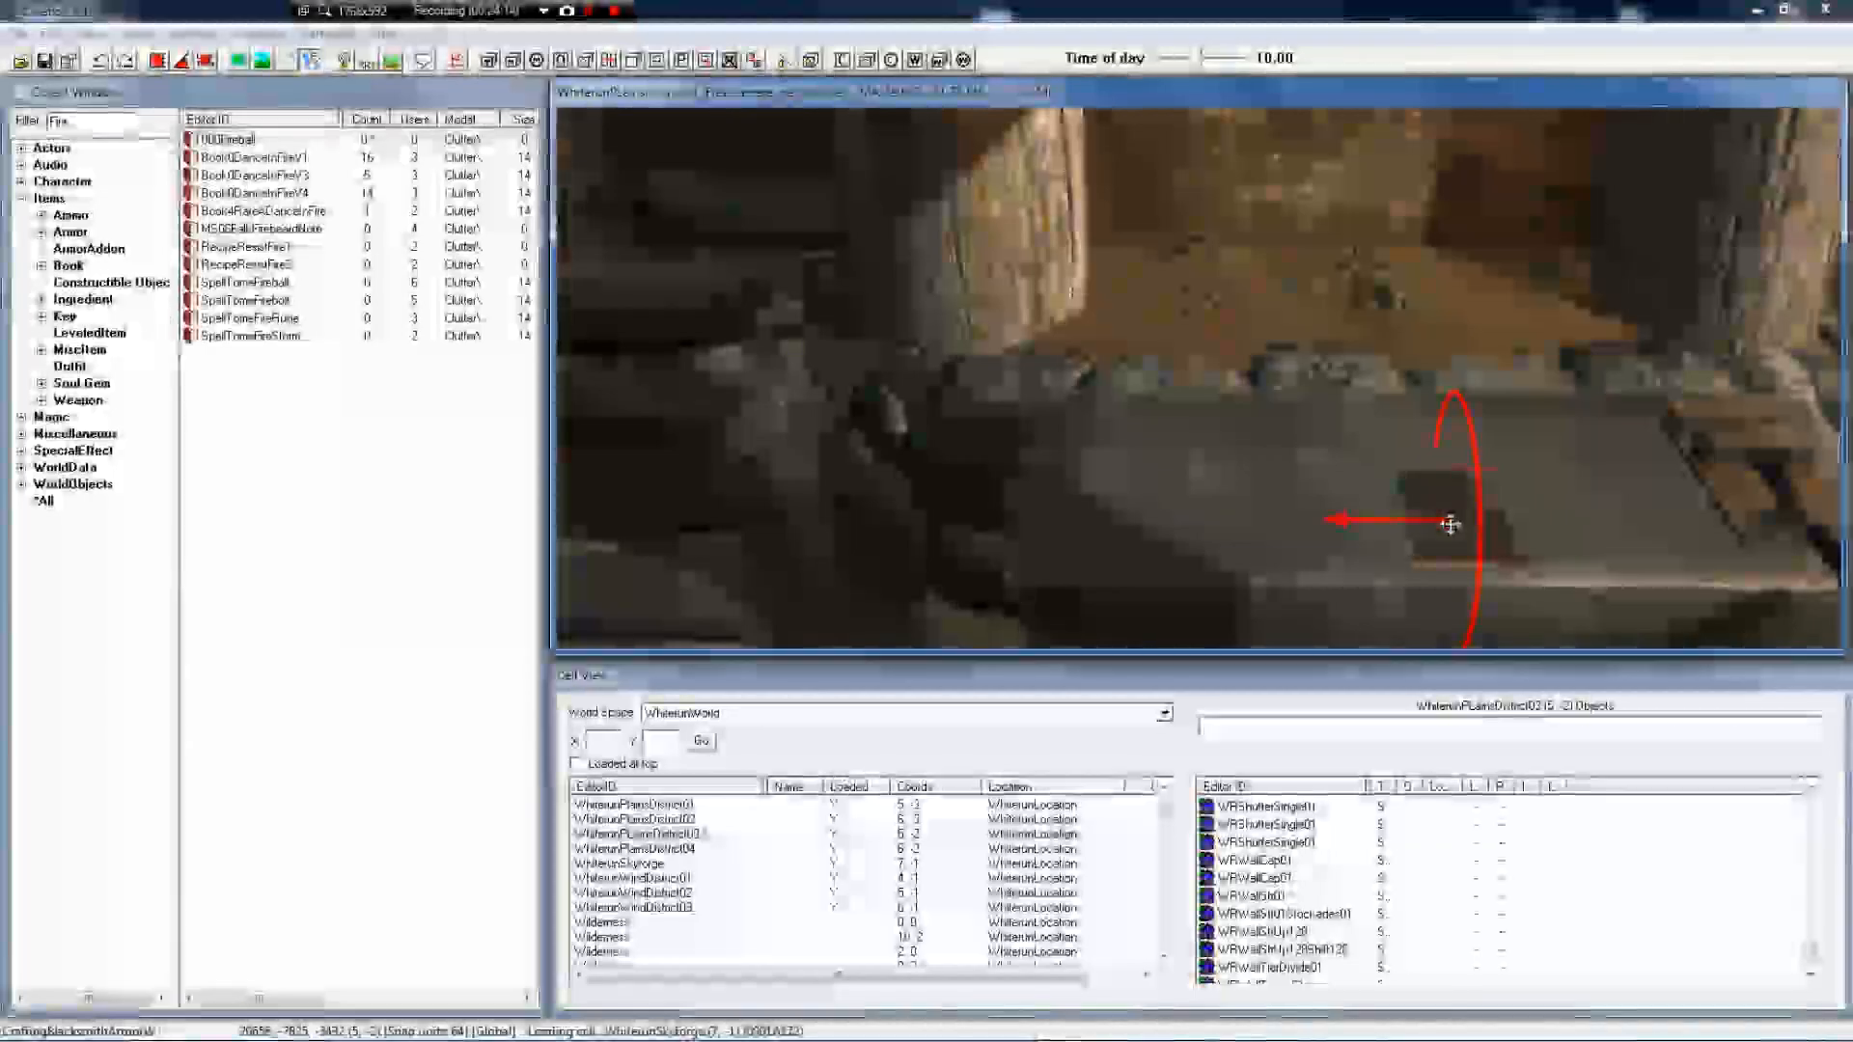
key(z)
key(x)
key(y)
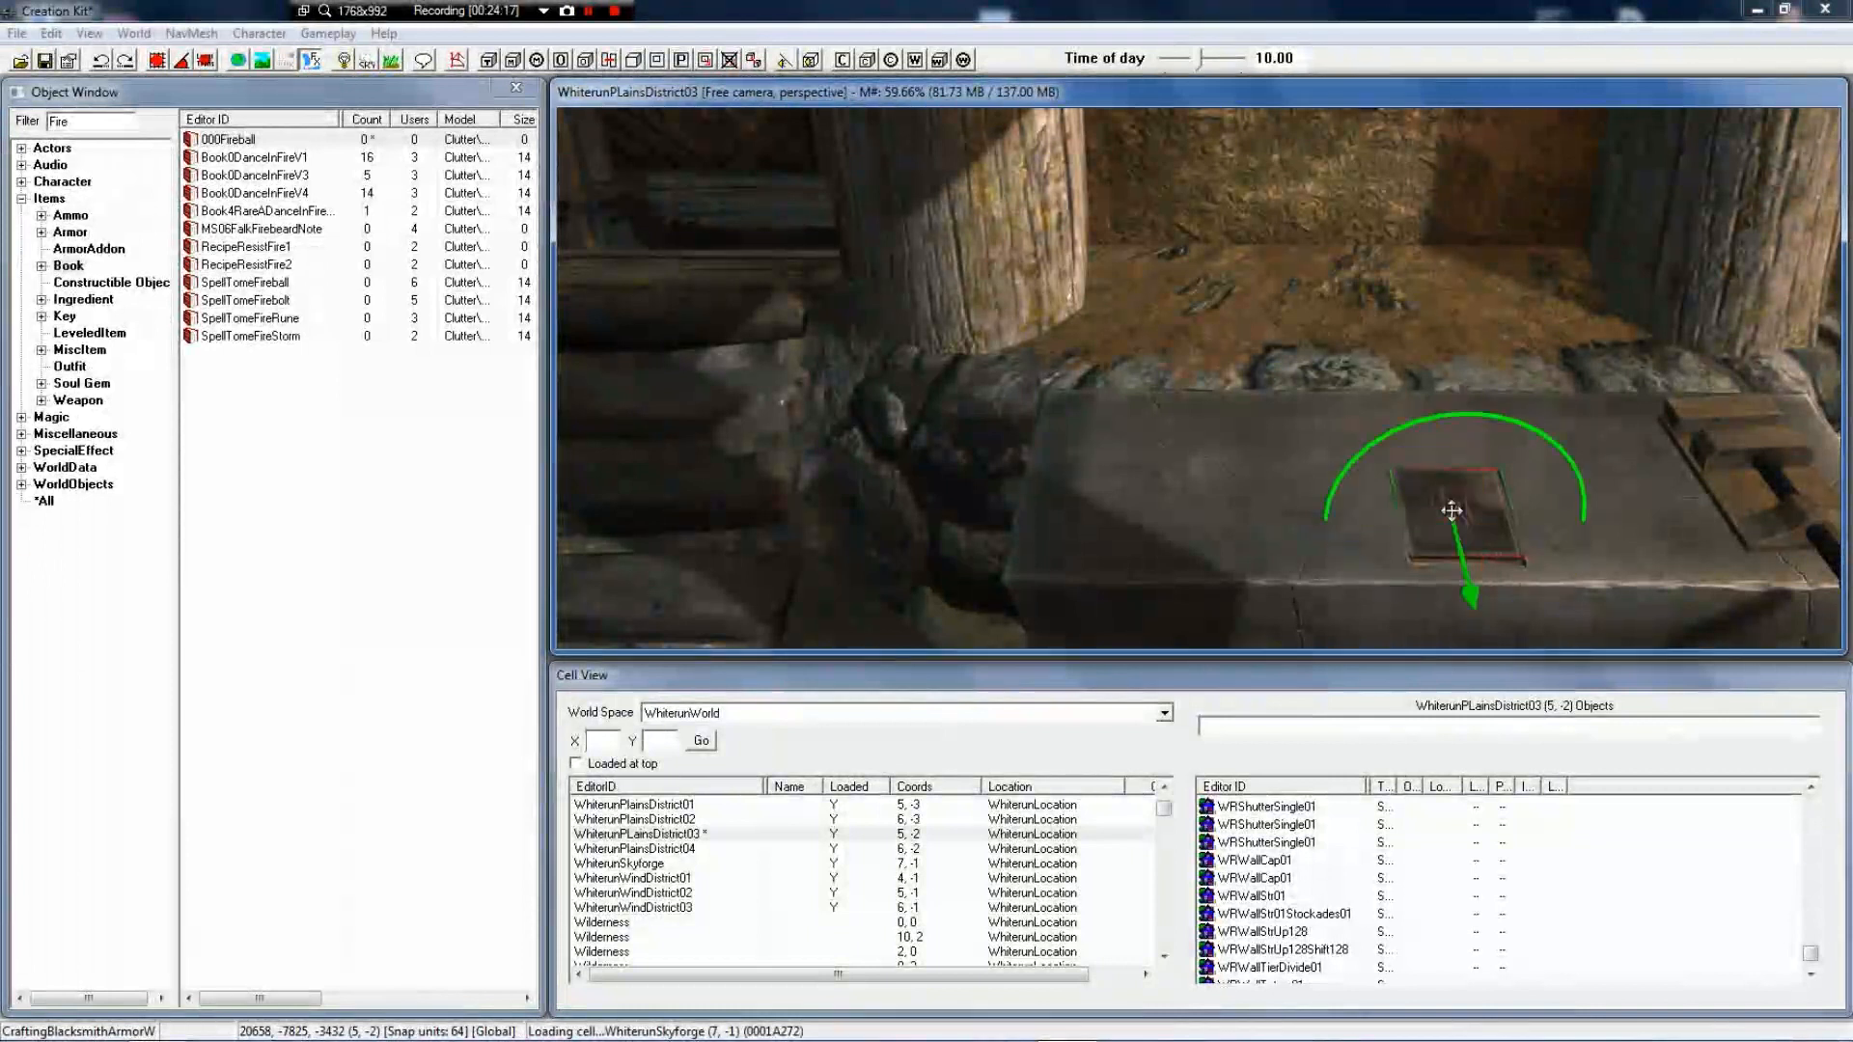
key(z)
key(x)
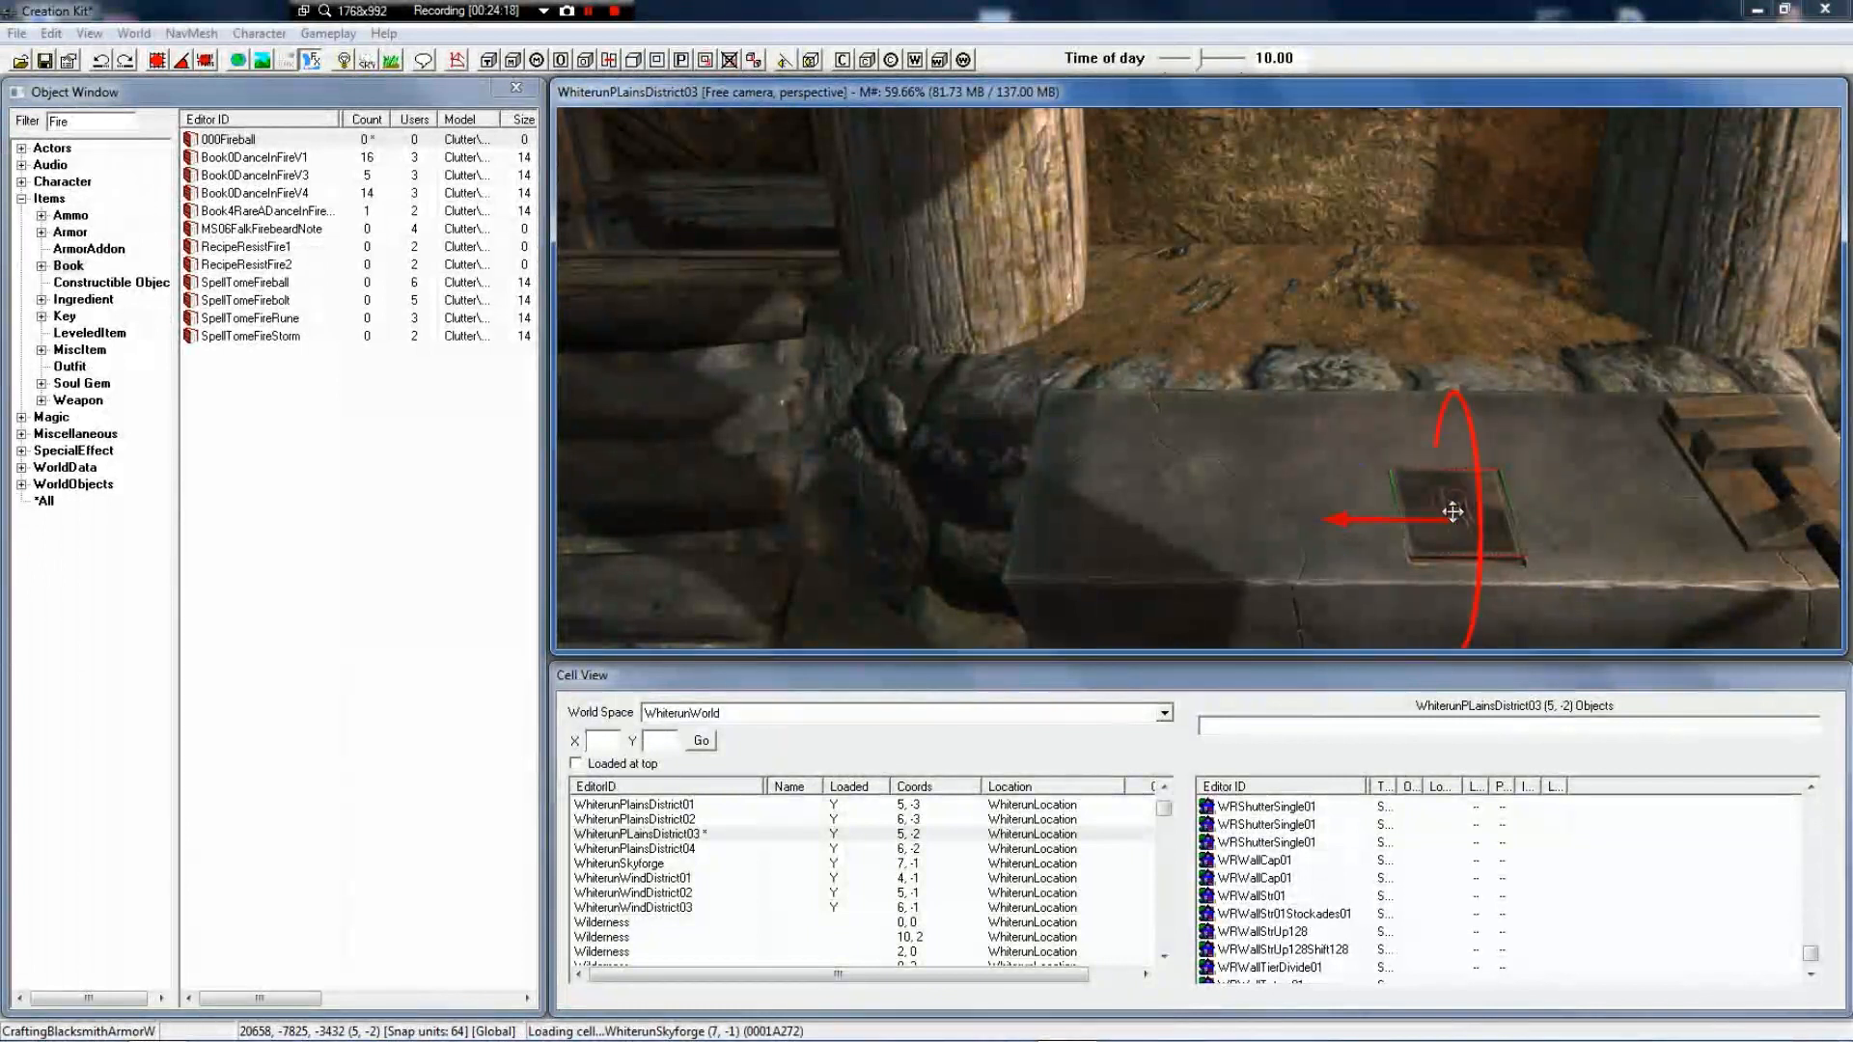
key(y)
key(x)
key(z)
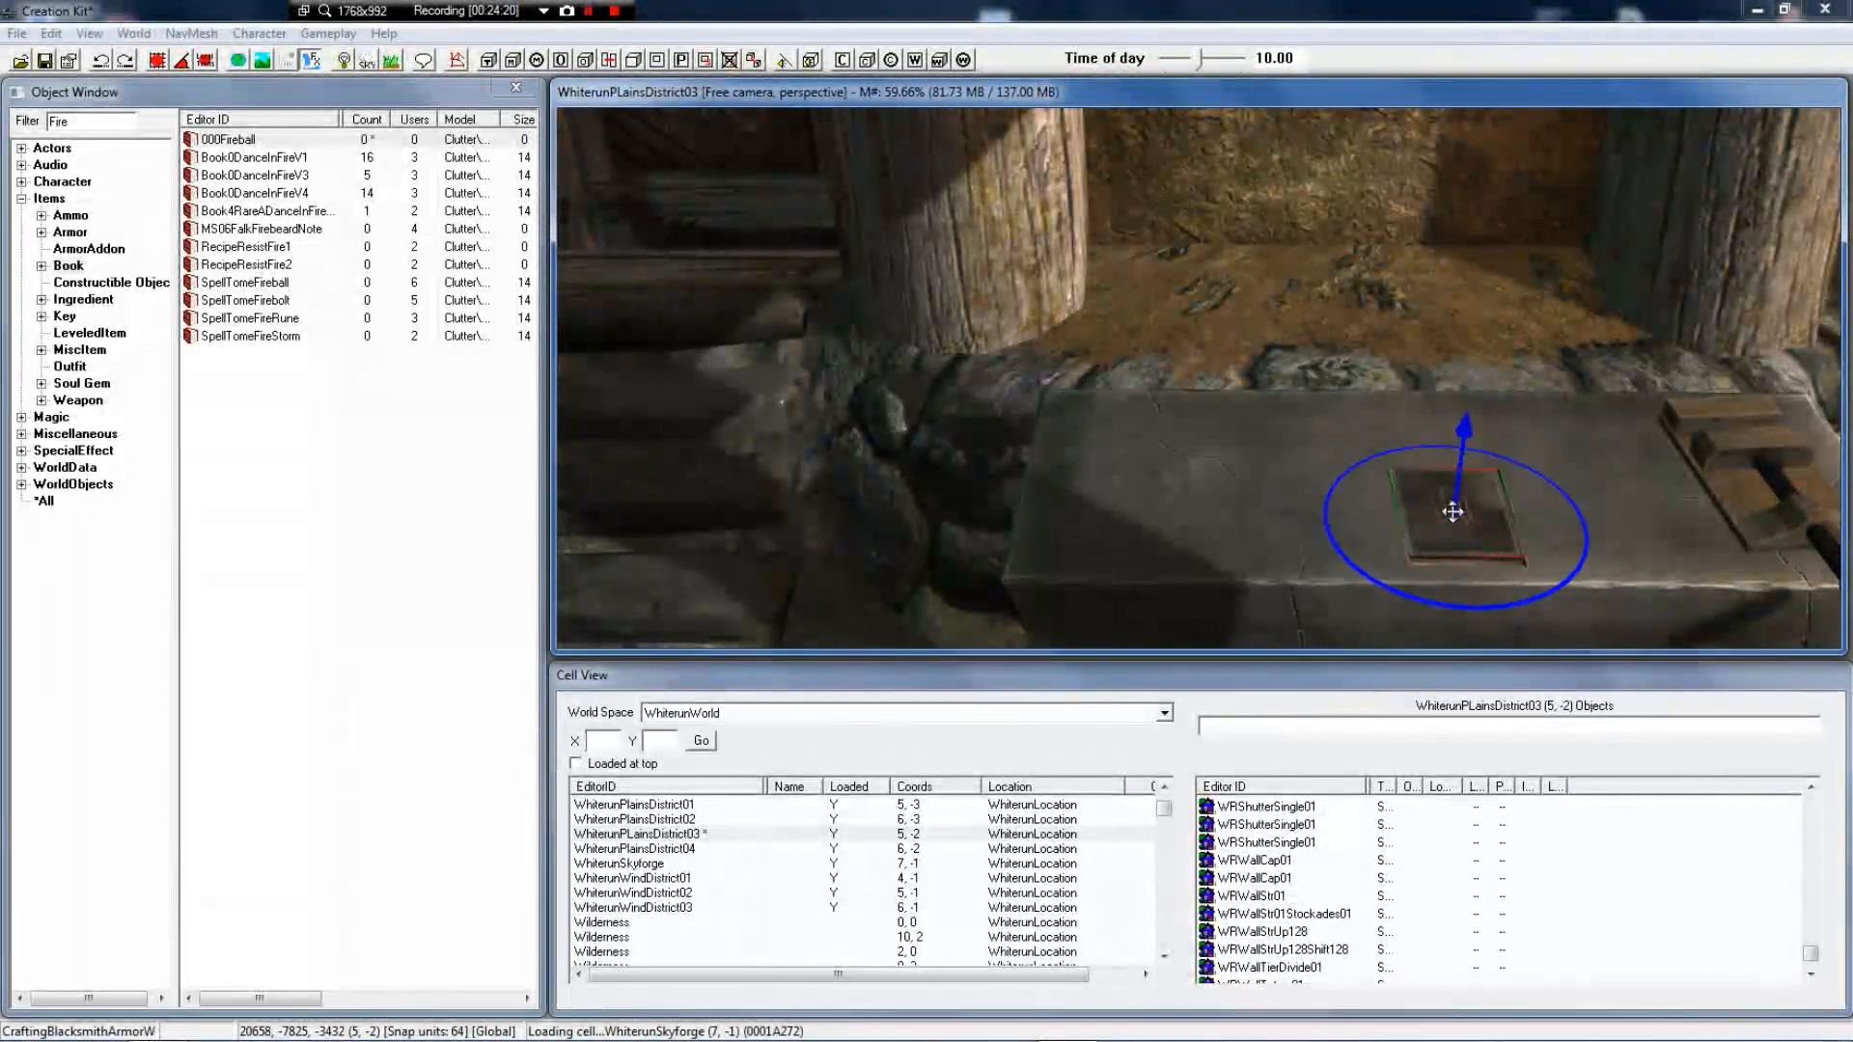
key(x)
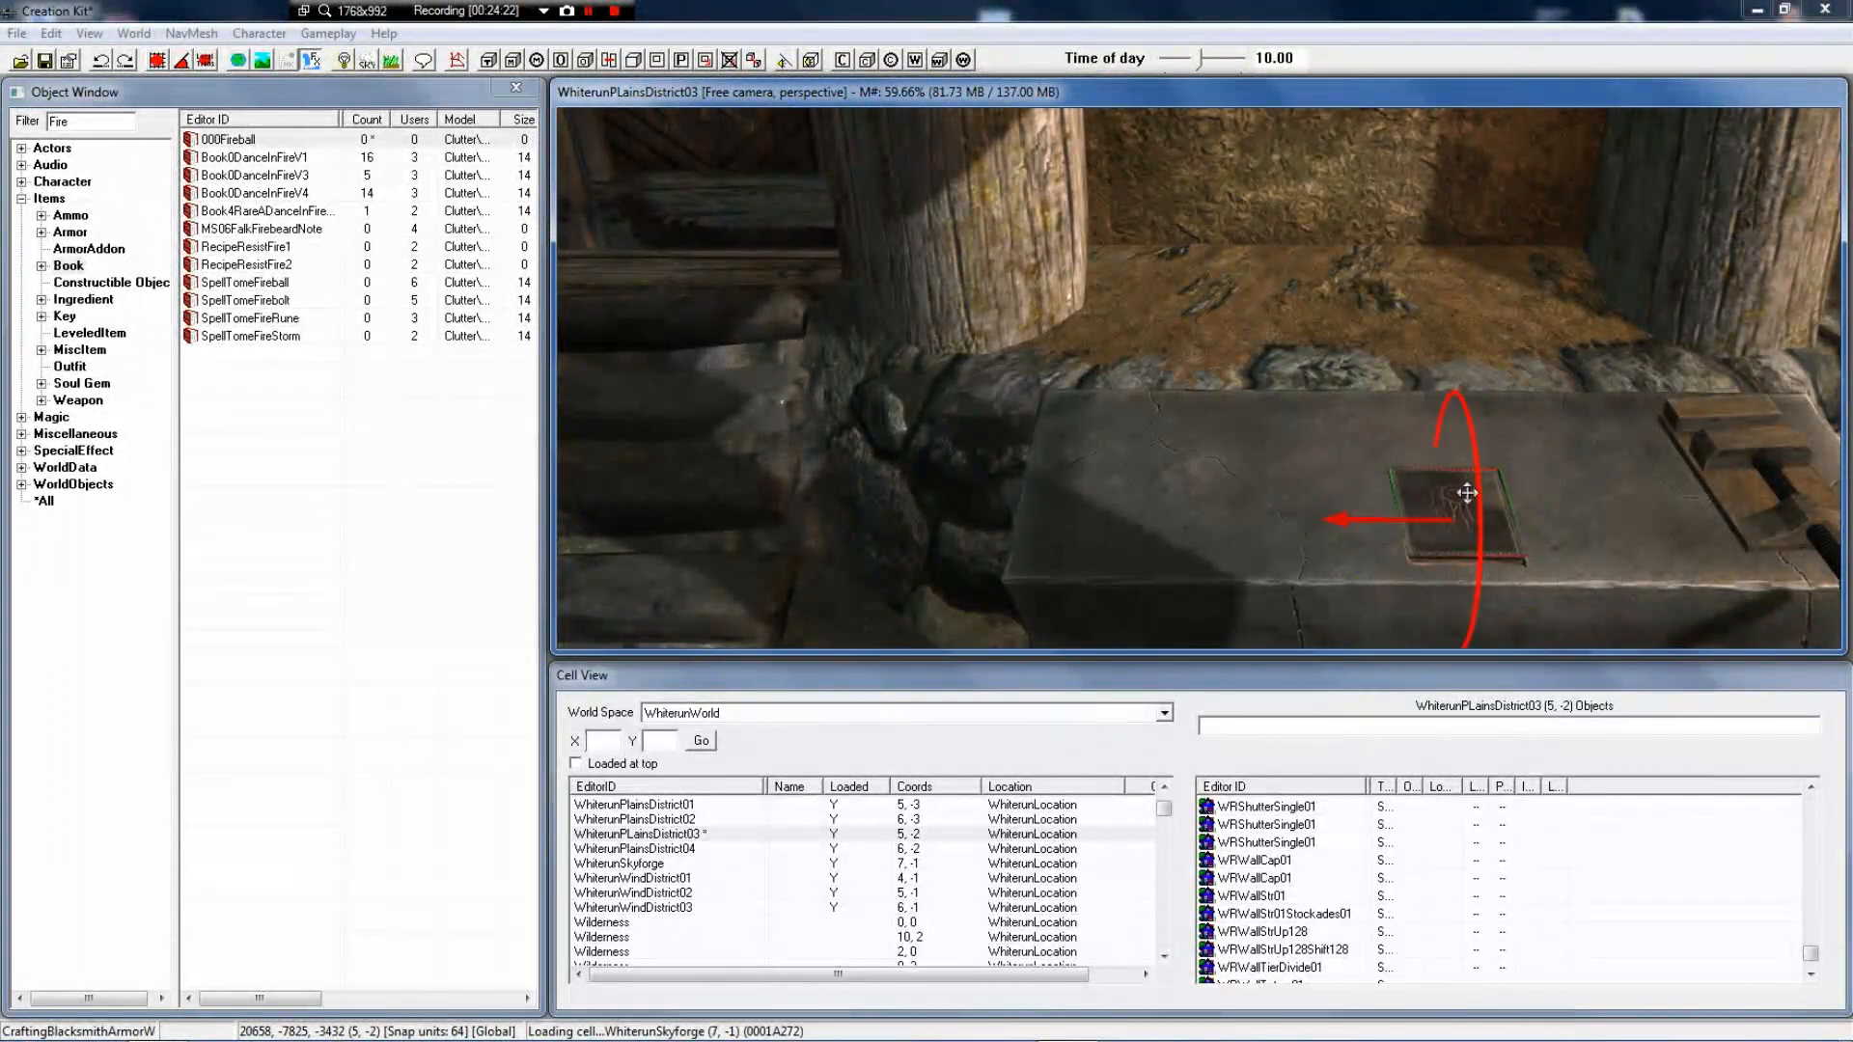
key(y)
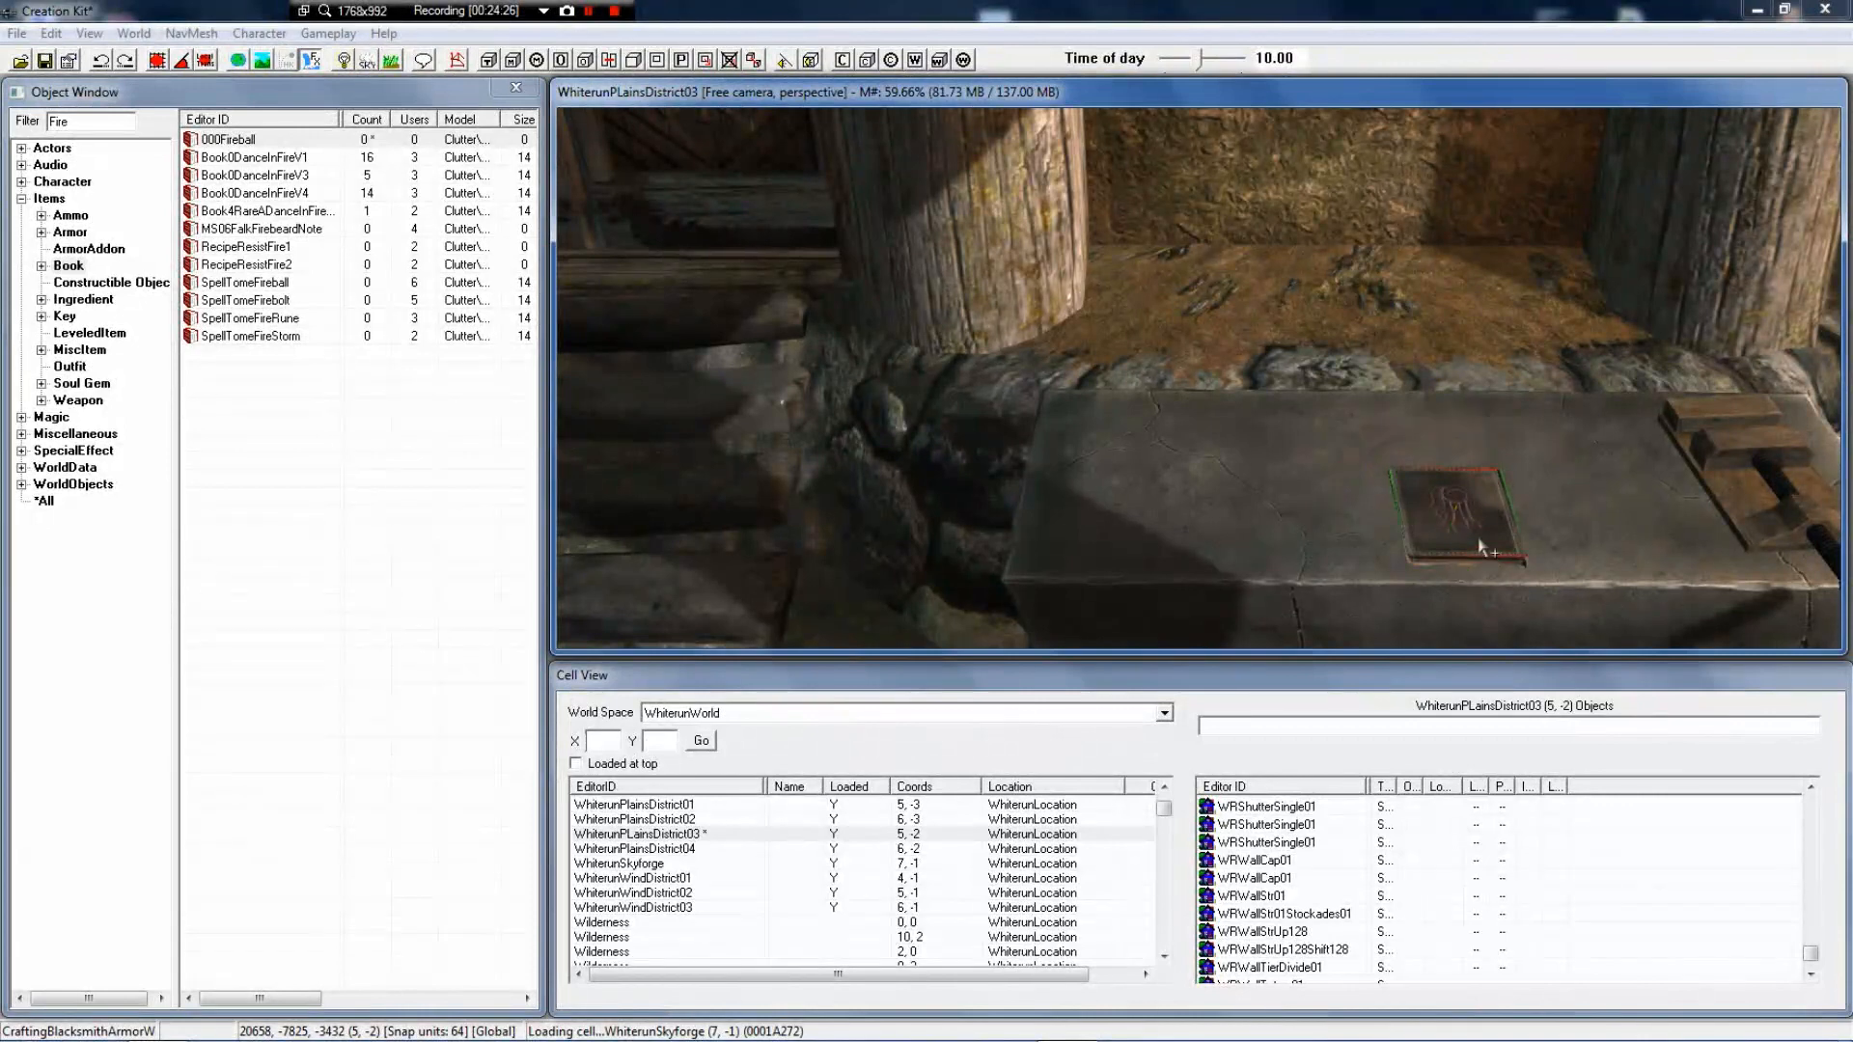
key(z)
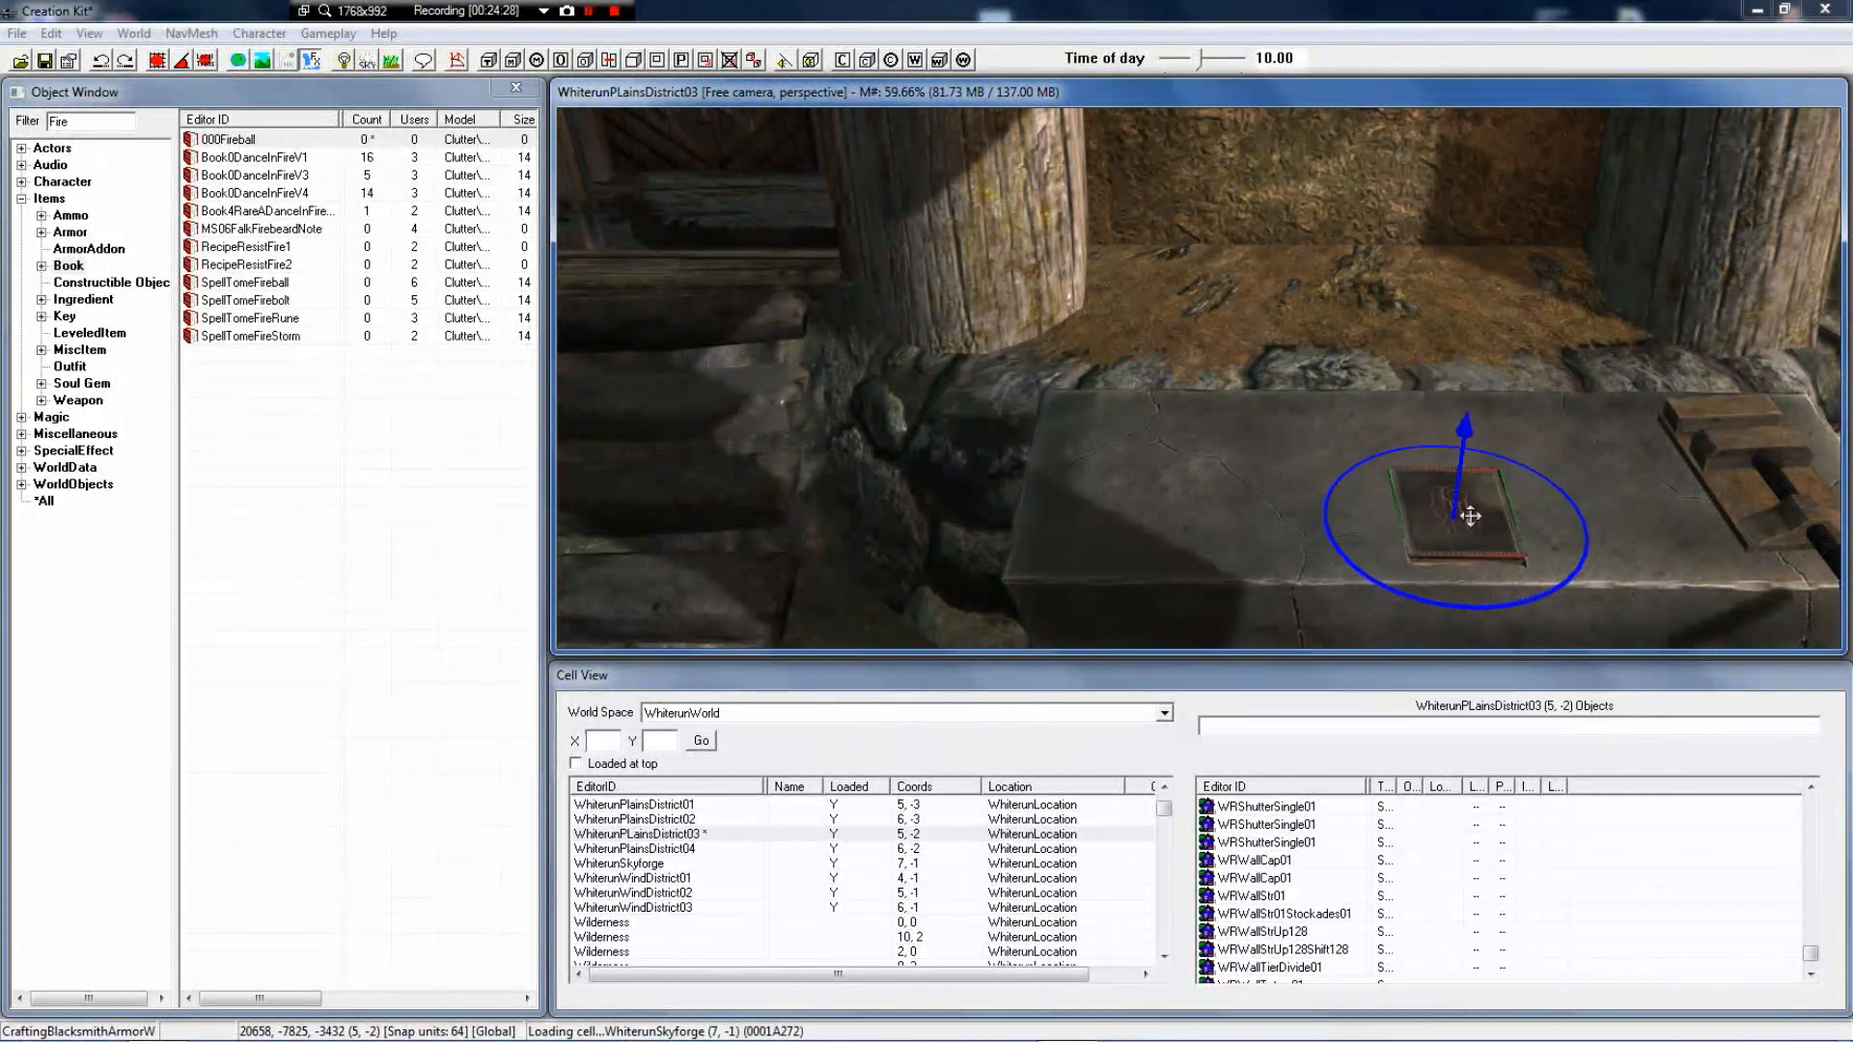
Raise the tome along its Z axis so it sits clear above the workbench surface
click(1449, 513)
key(z)
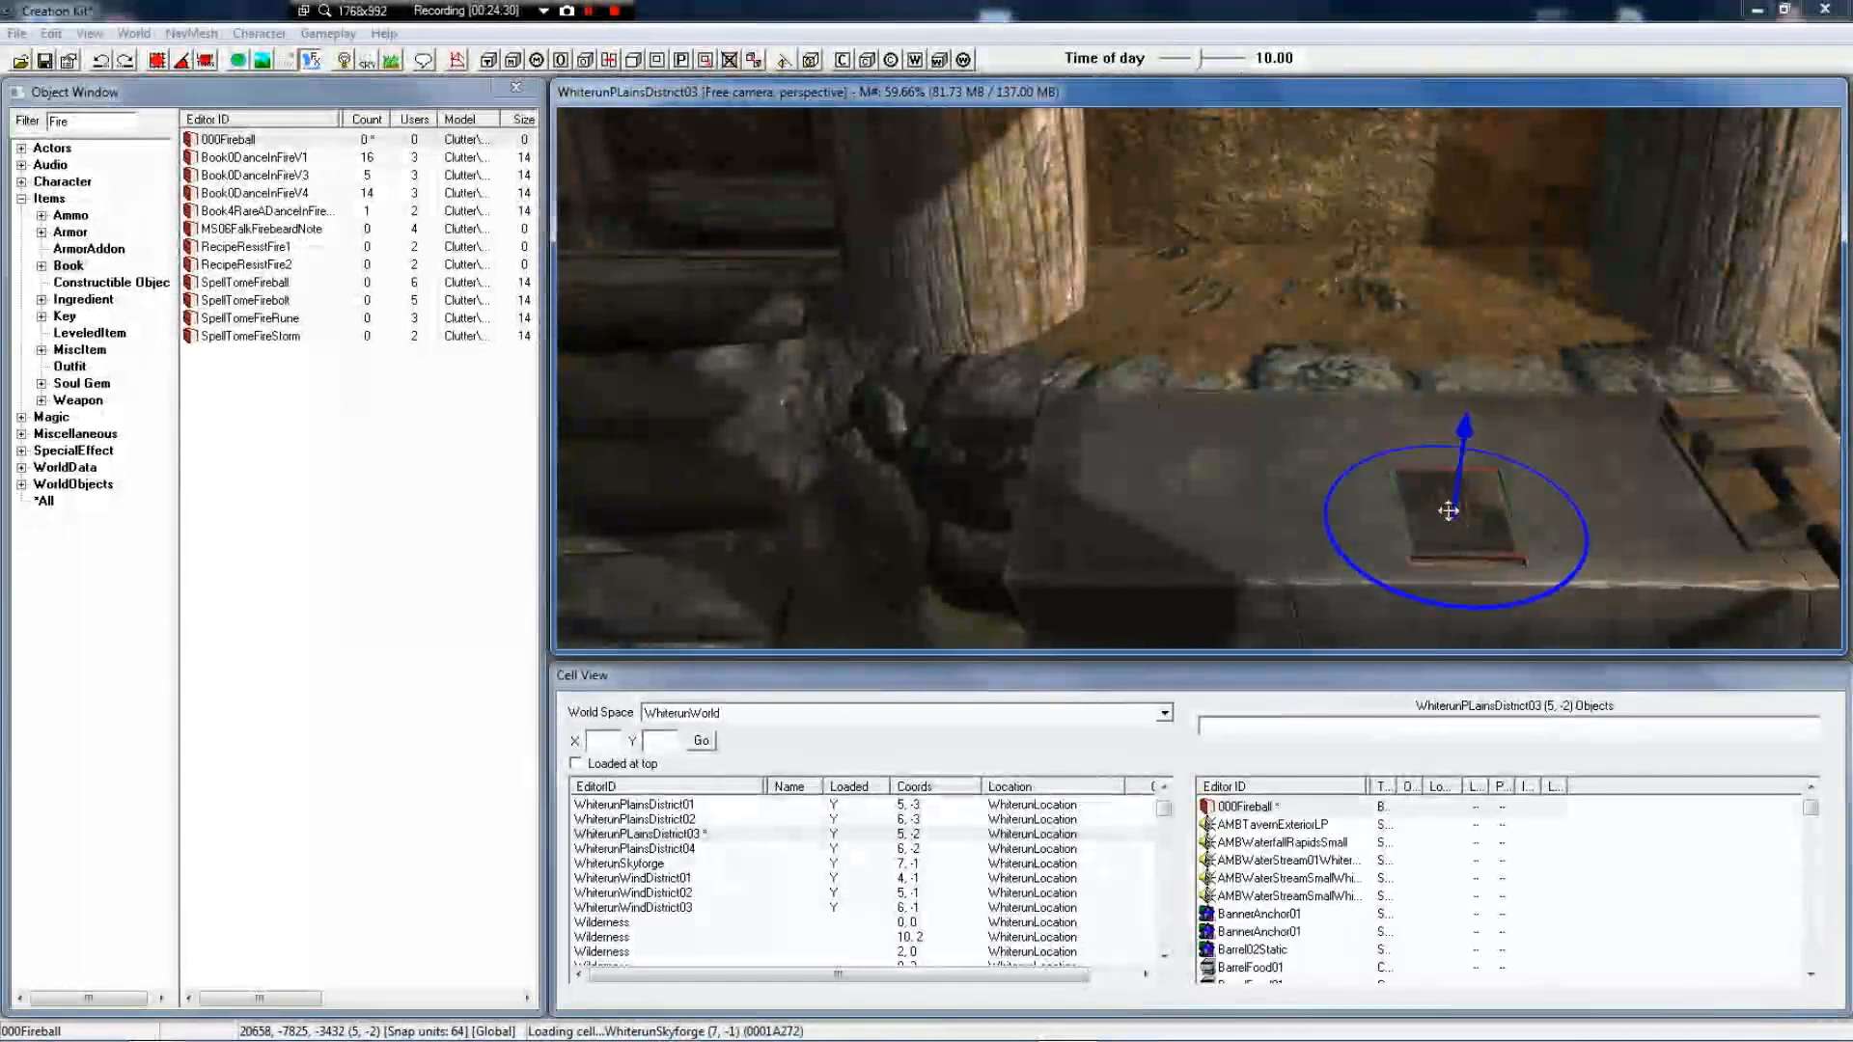
drag(1455, 501, 1464, 413)
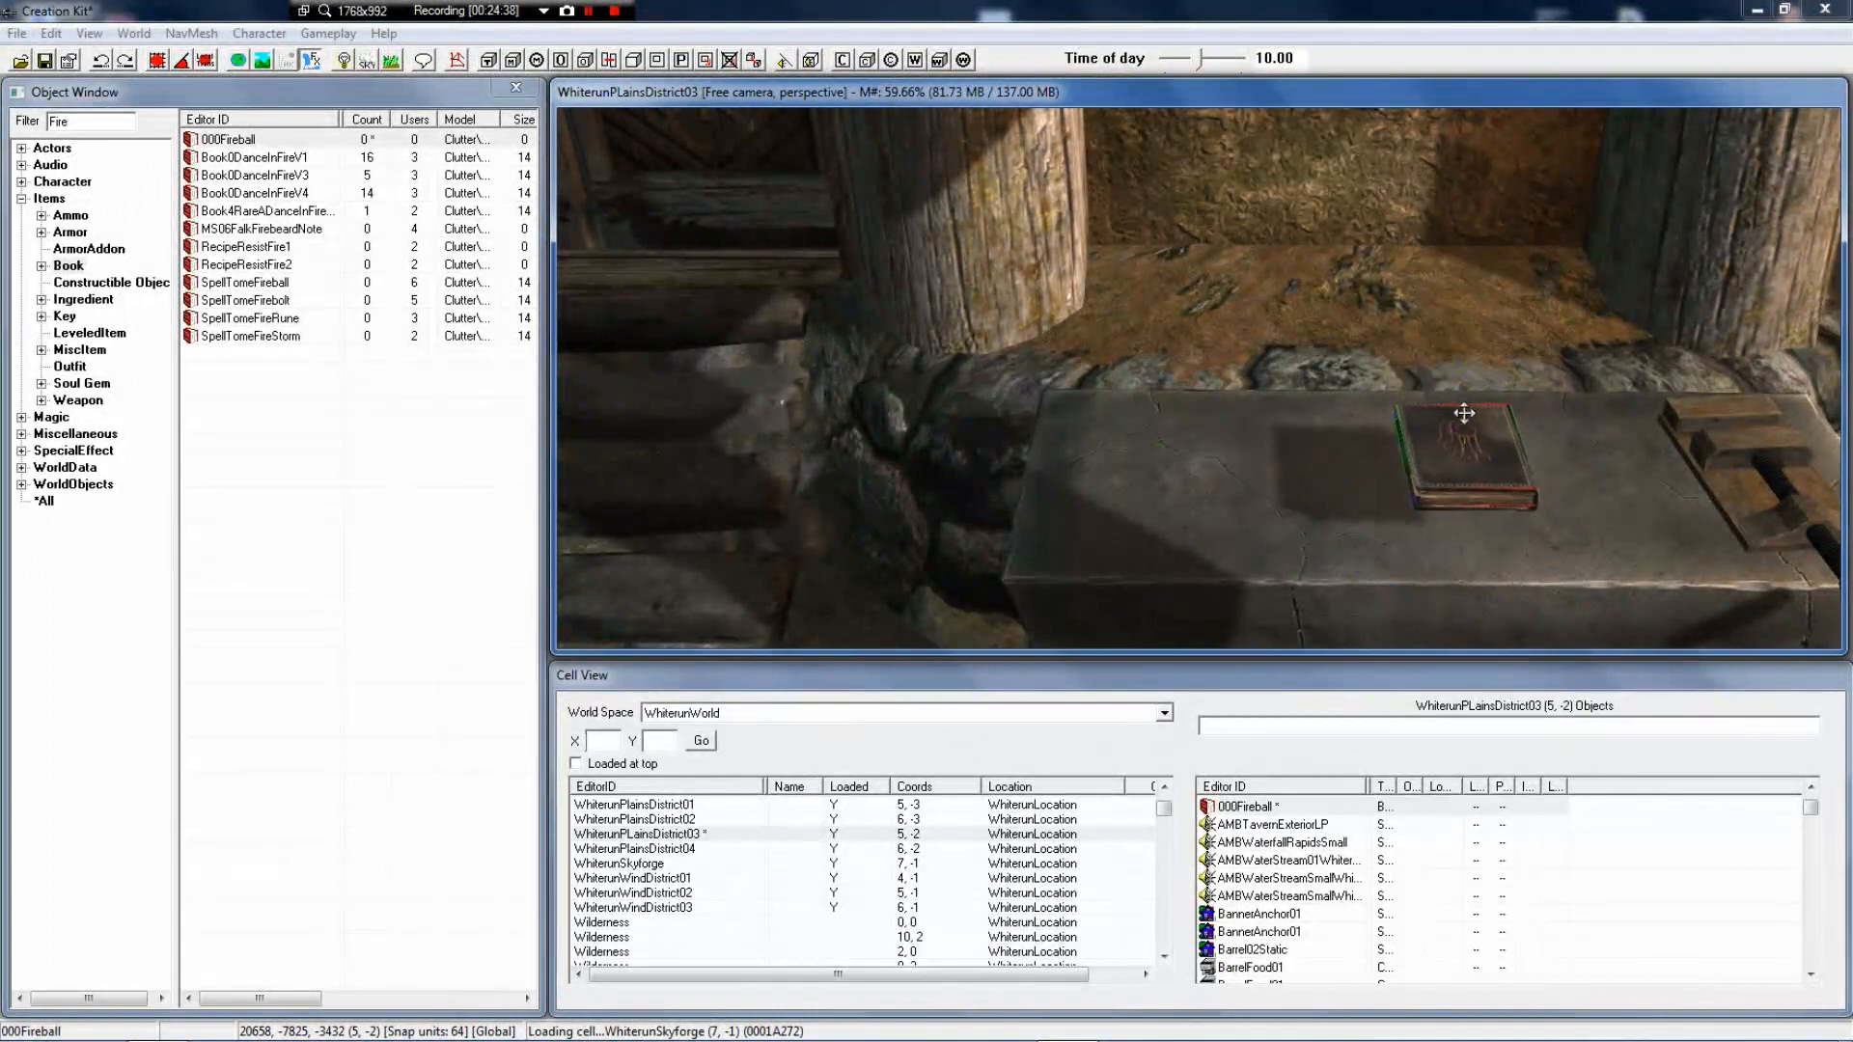
Move the tome across the workbench to the back edge beside the wooden vise
key(z)
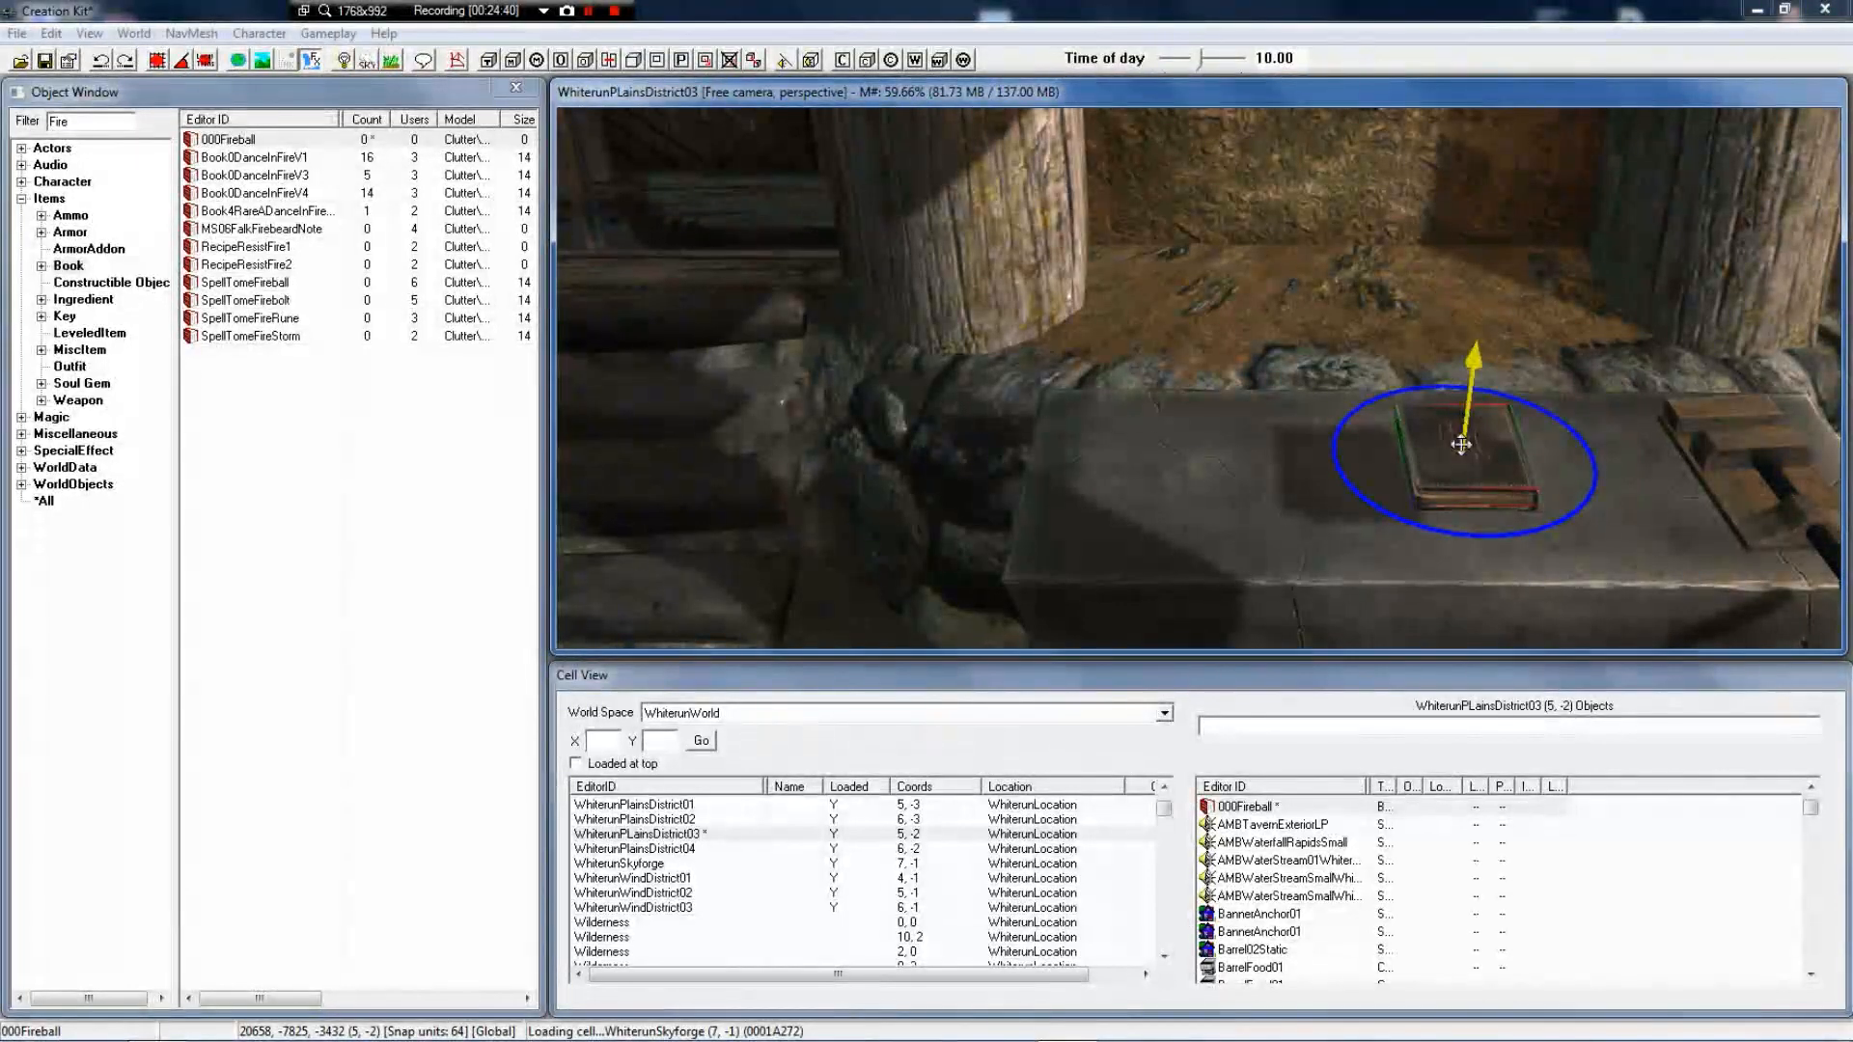
key(x)
key(y)
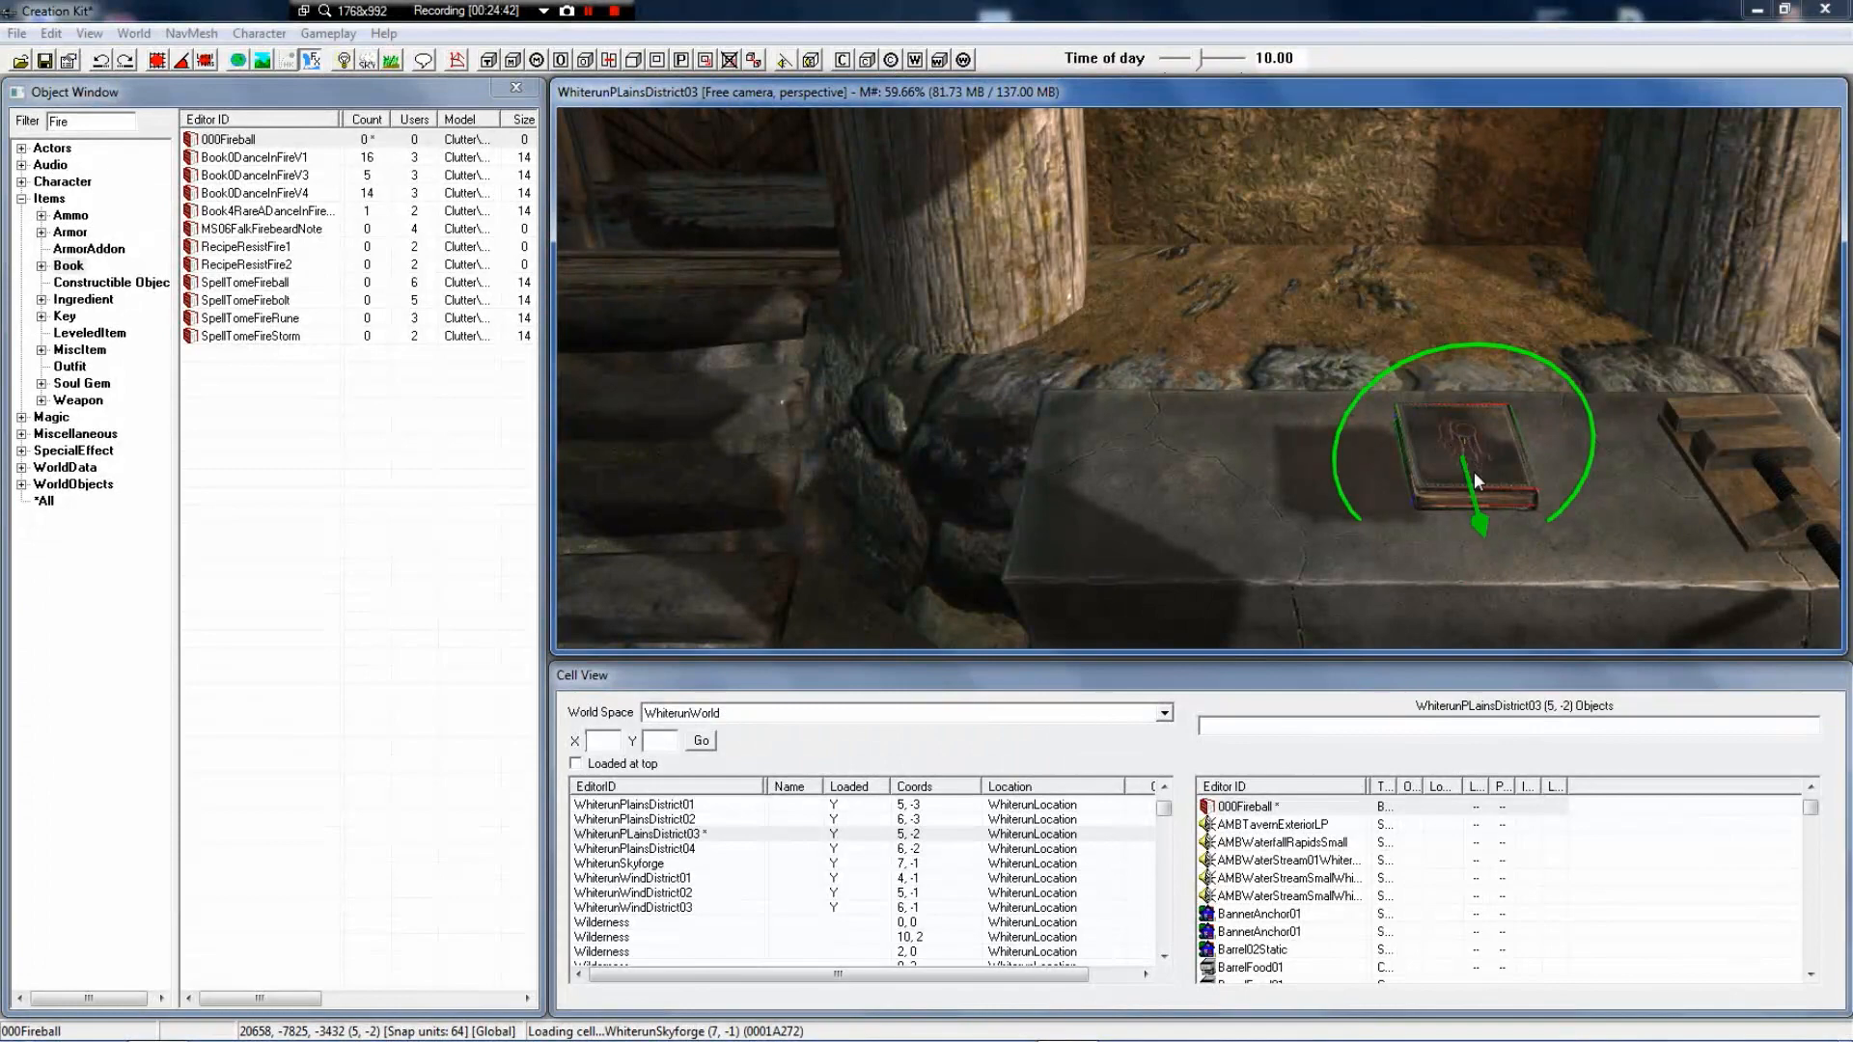
drag(1471, 473, 1578, 415)
scroll(1464, 422, up, 2)
key(x)
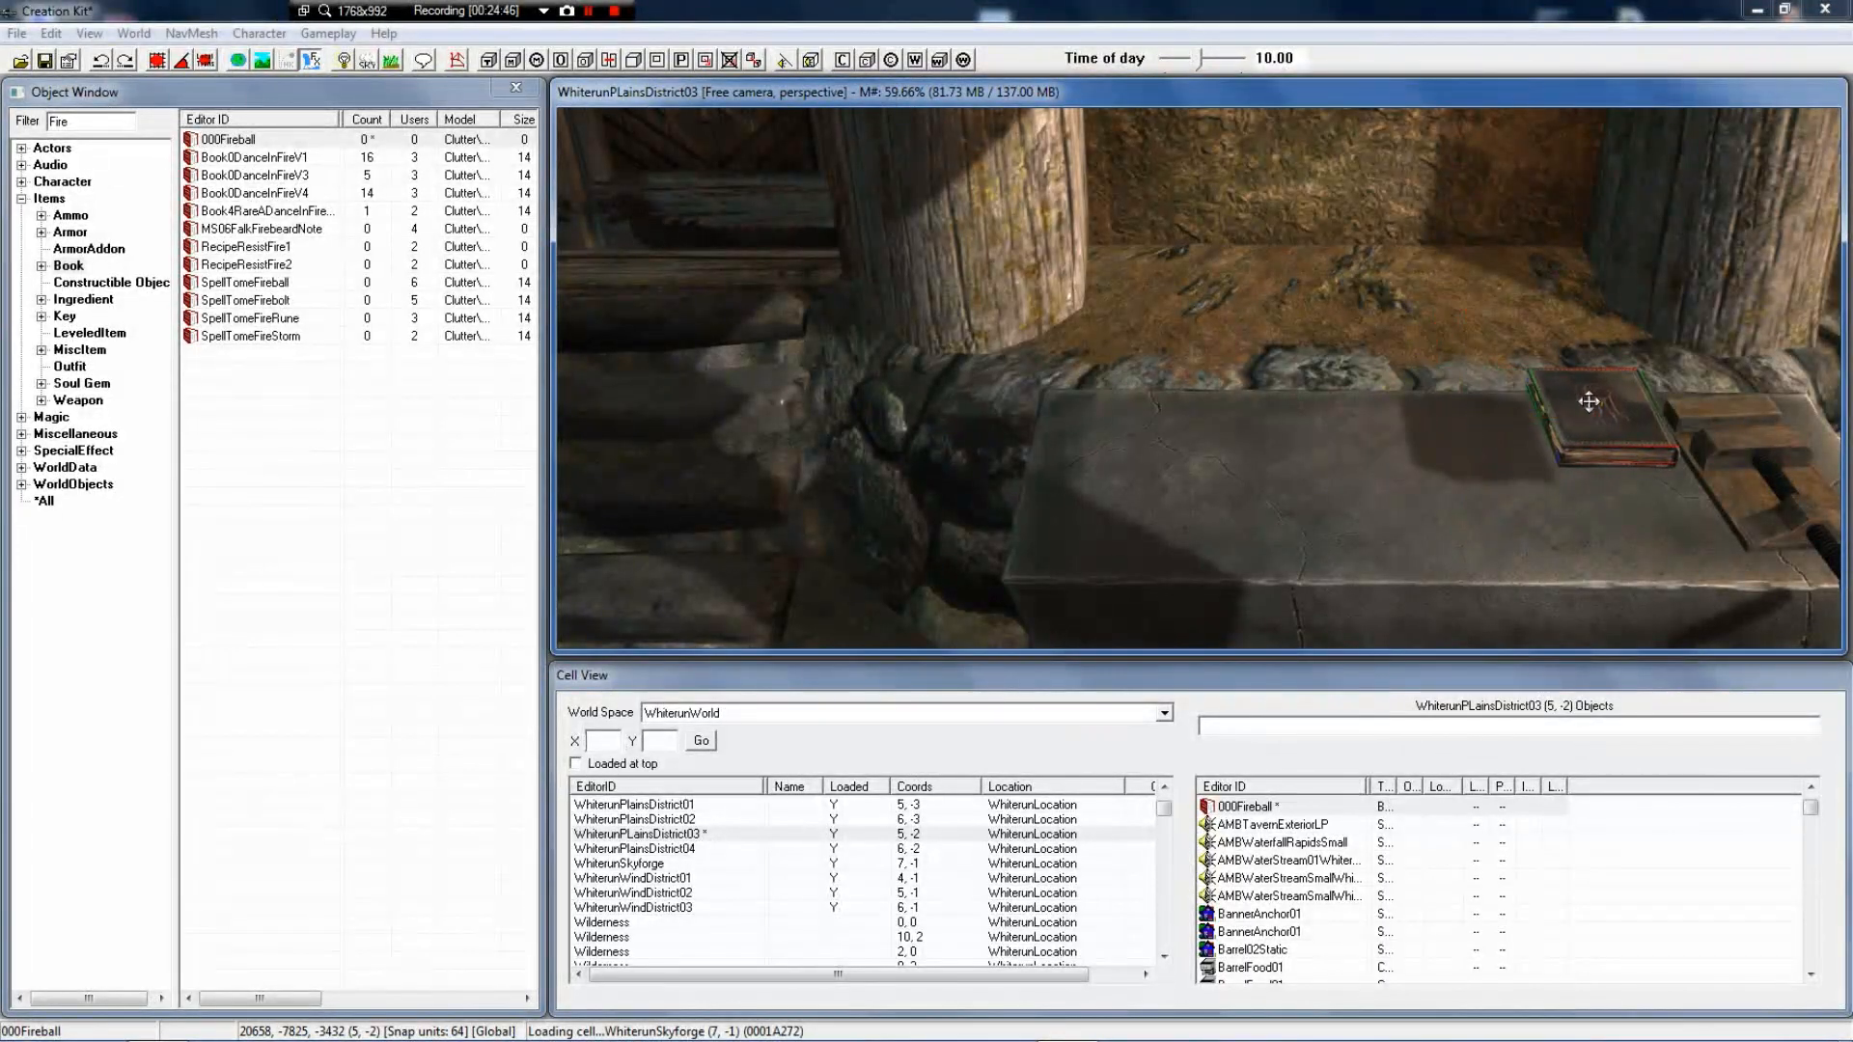
Turn on grid and angle snapping and rotate the tome 45 degrees on the workbench
scroll(1592, 425, up, 4)
shift+middle_drag(1683, 460, 1660, 459)
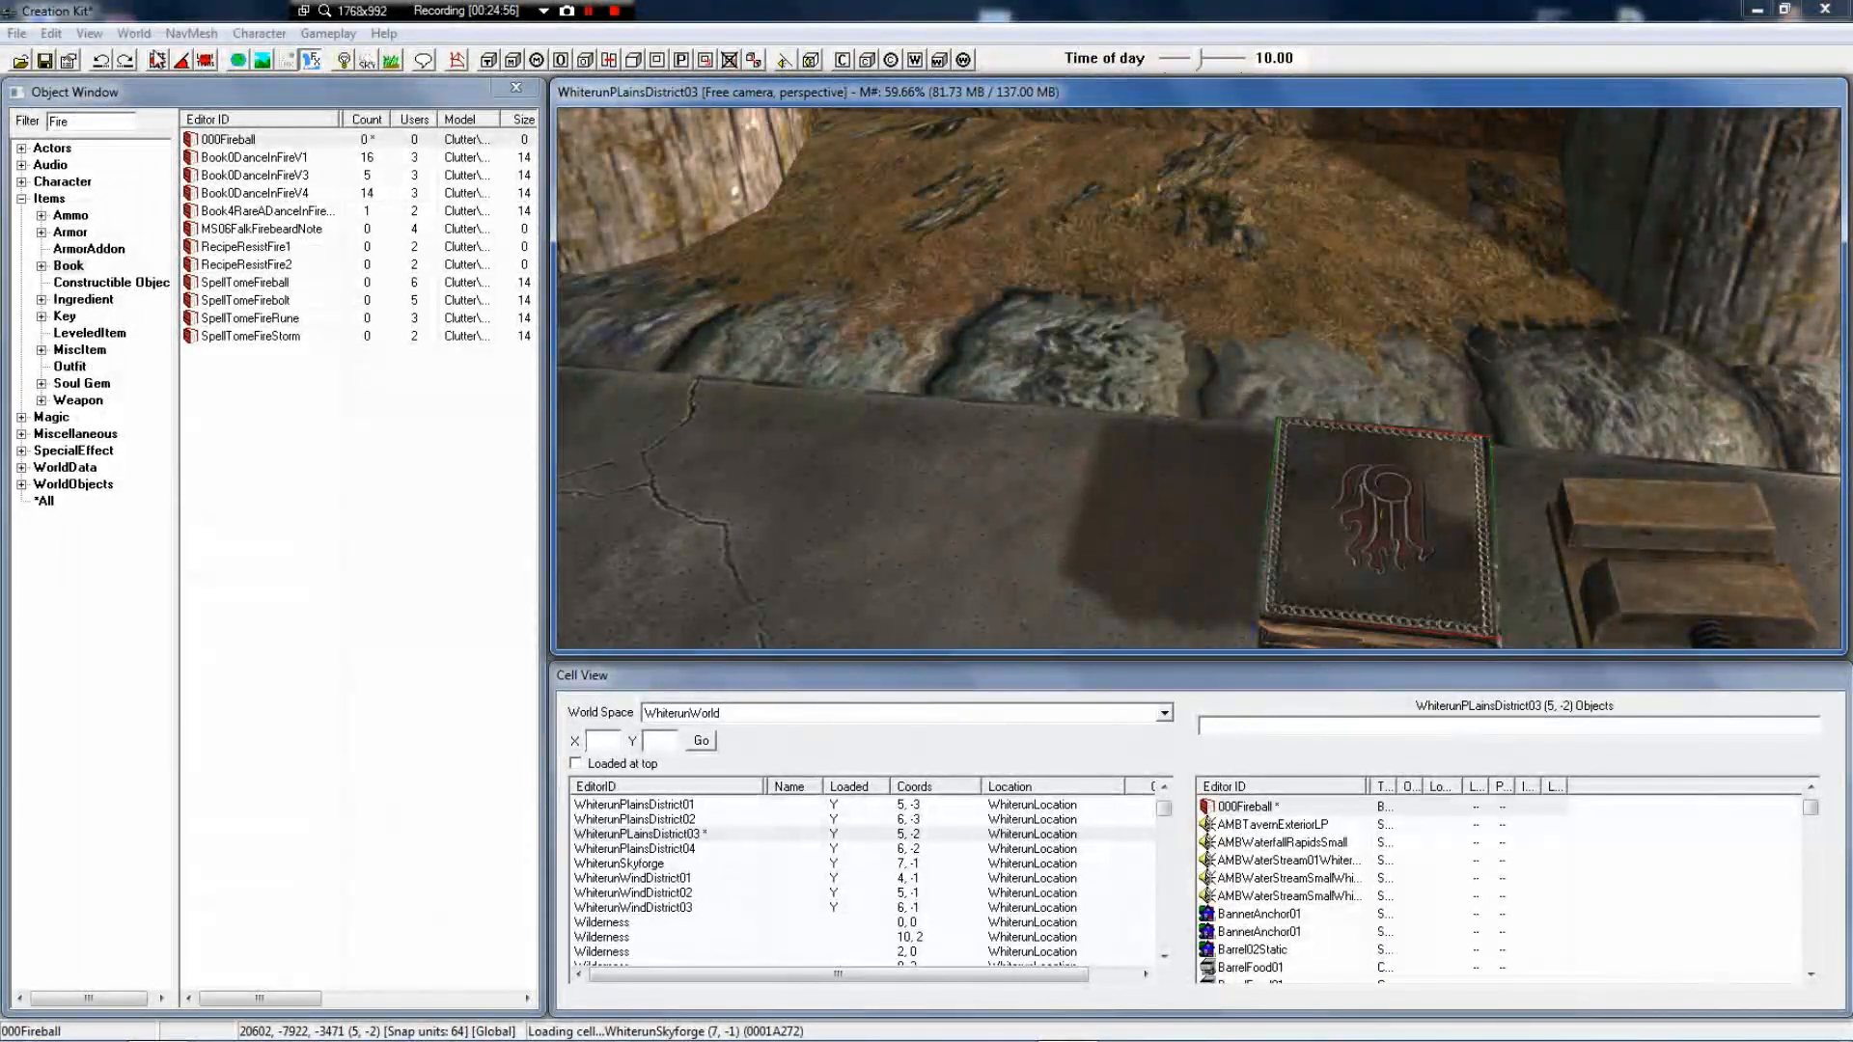
click(162, 62)
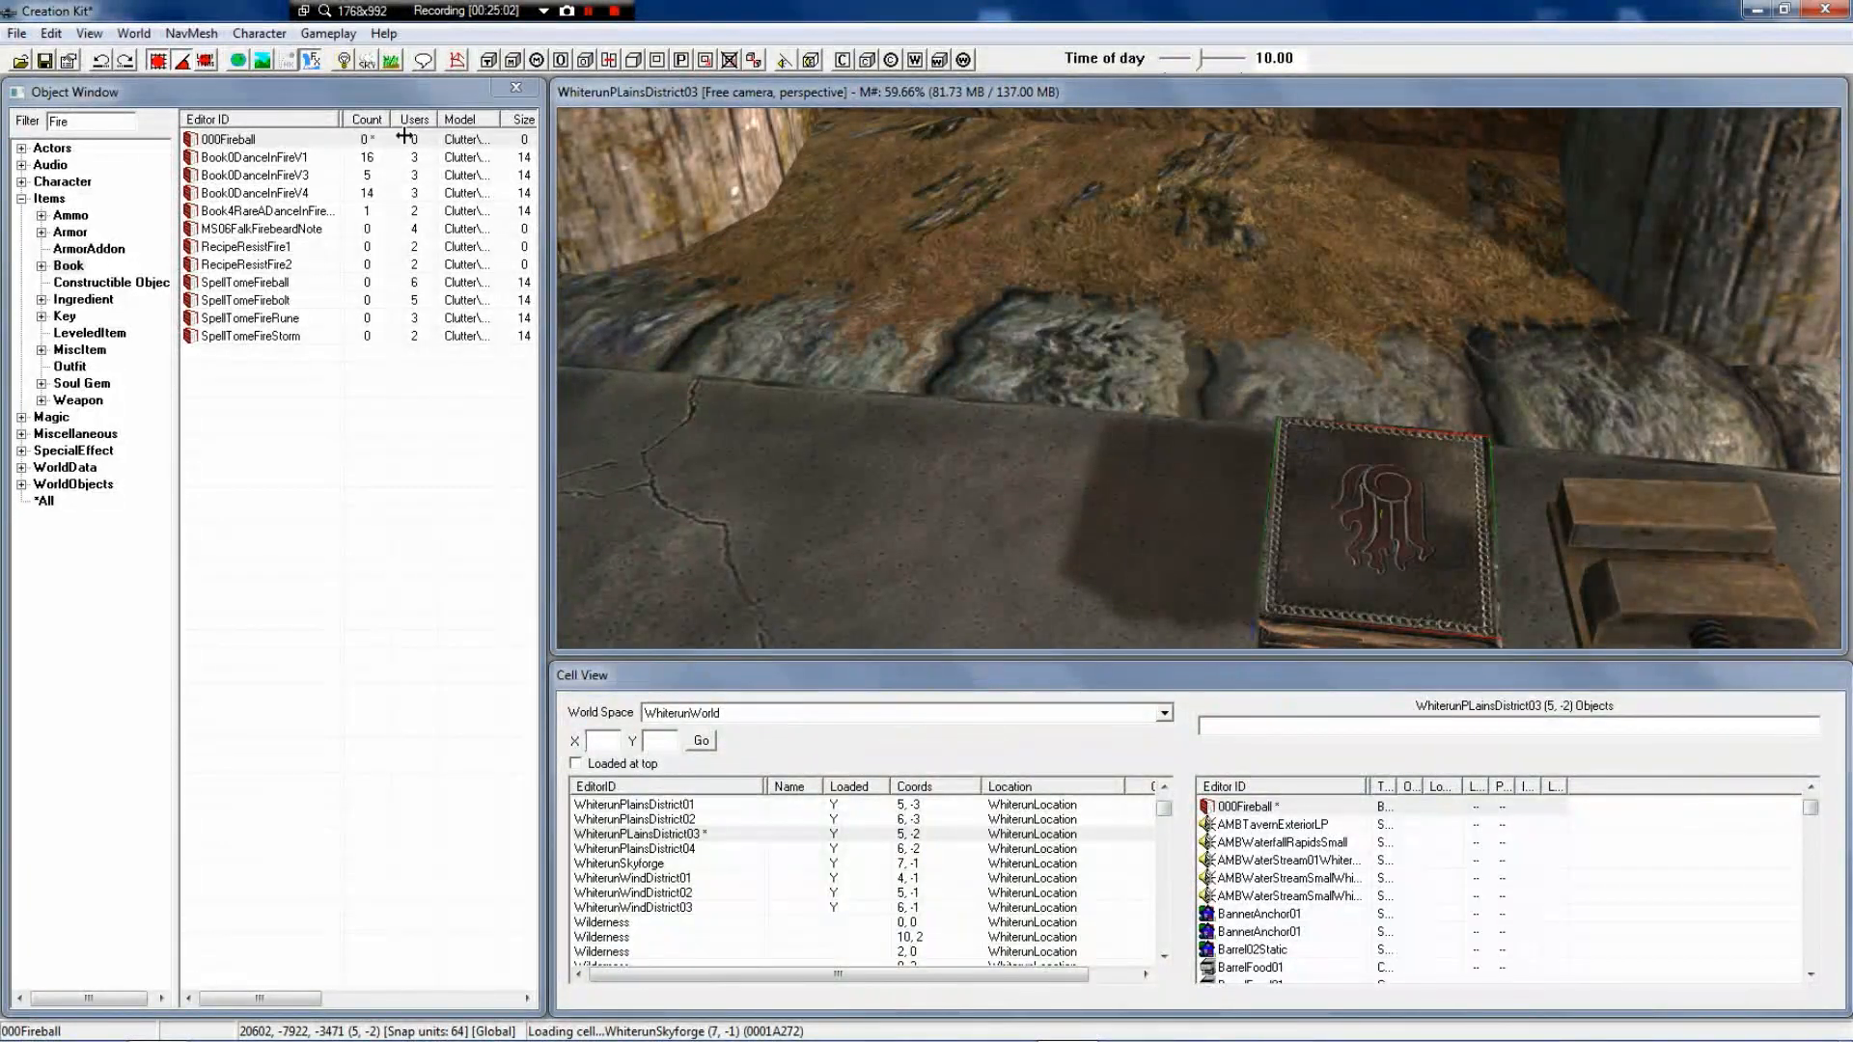
Check the grid and angle snap values in the movement preferences of the render window
right_click(889, 286)
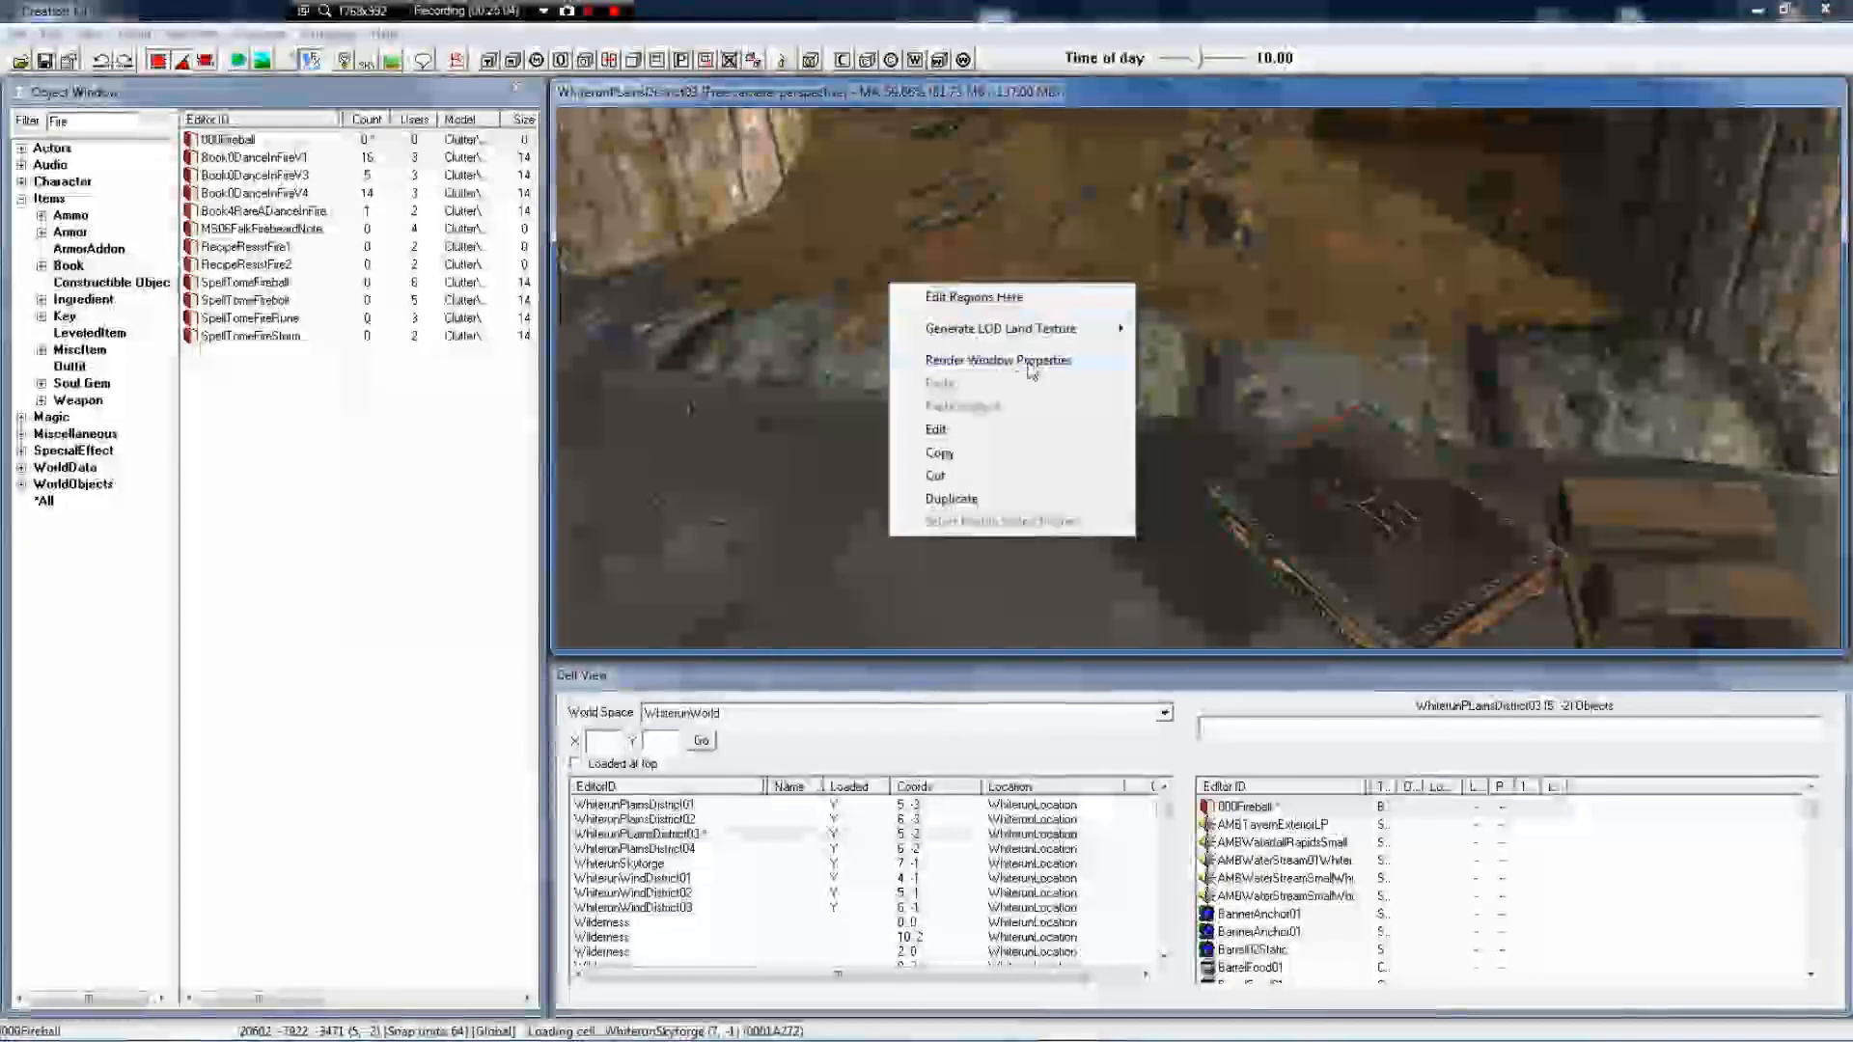
click(1029, 363)
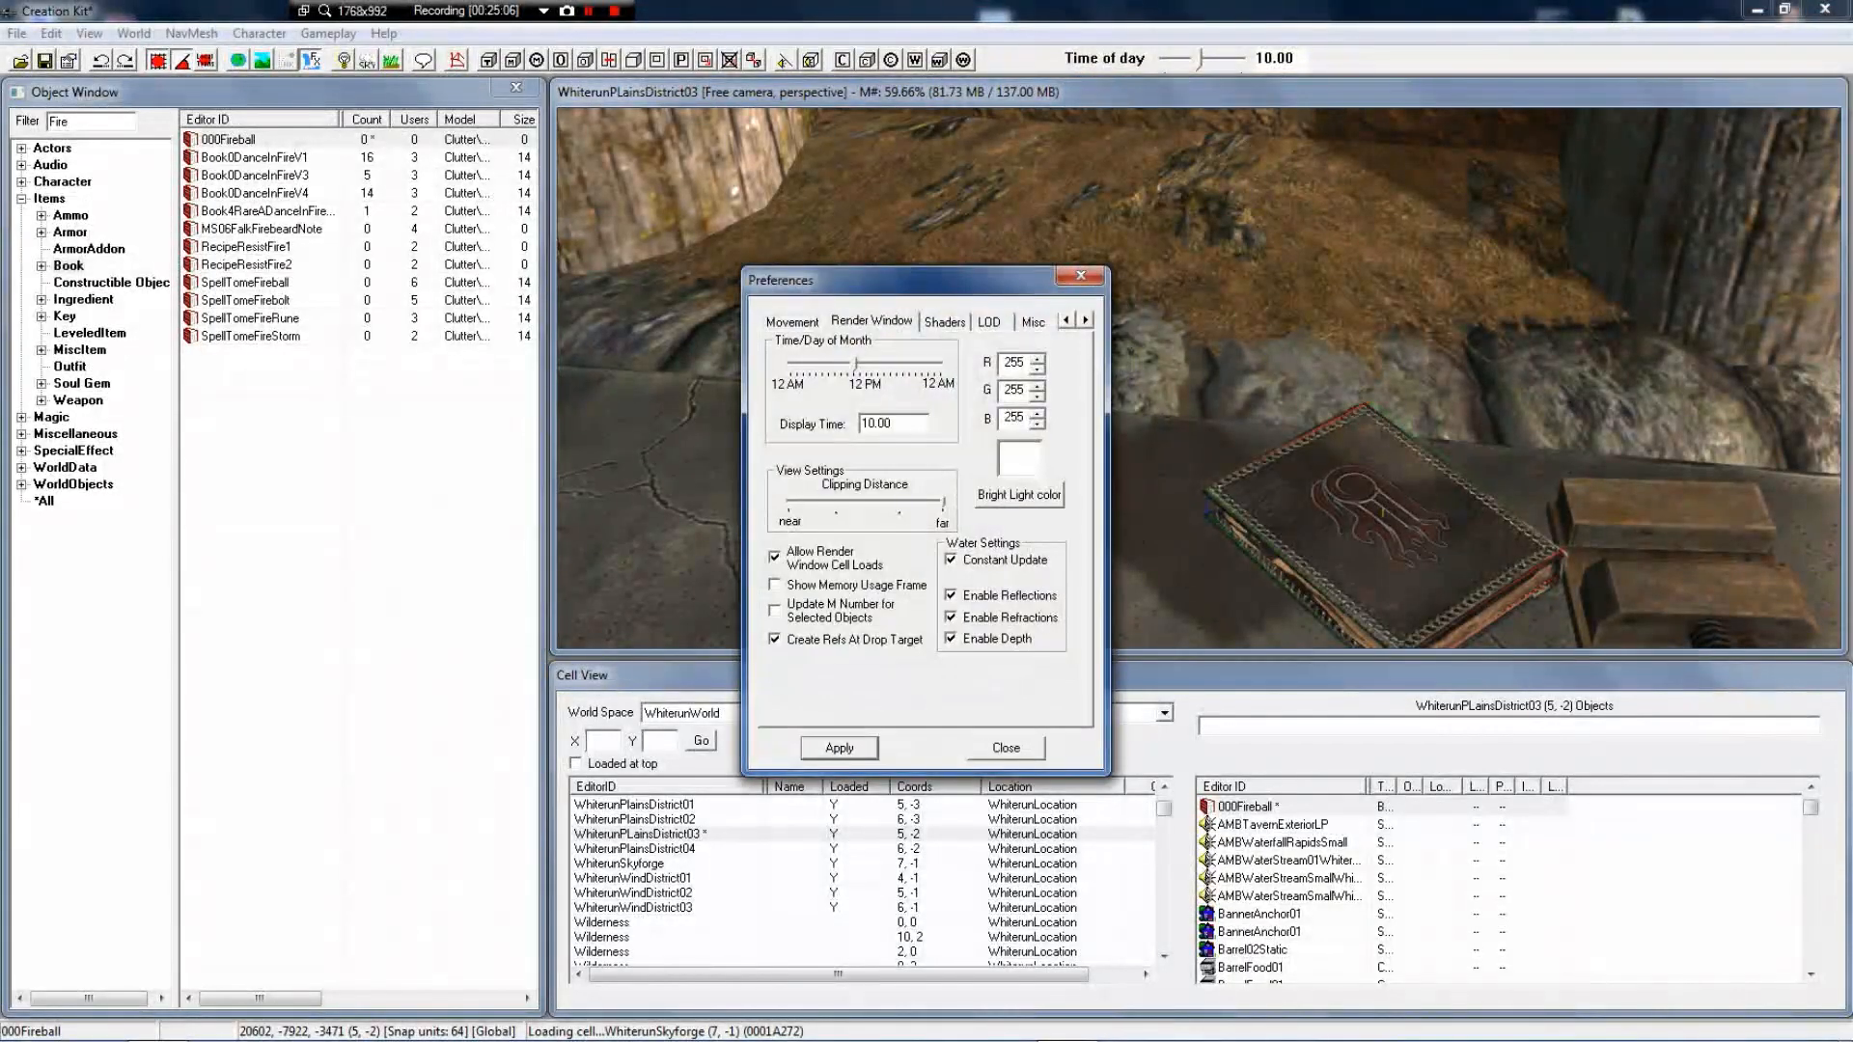
click(793, 322)
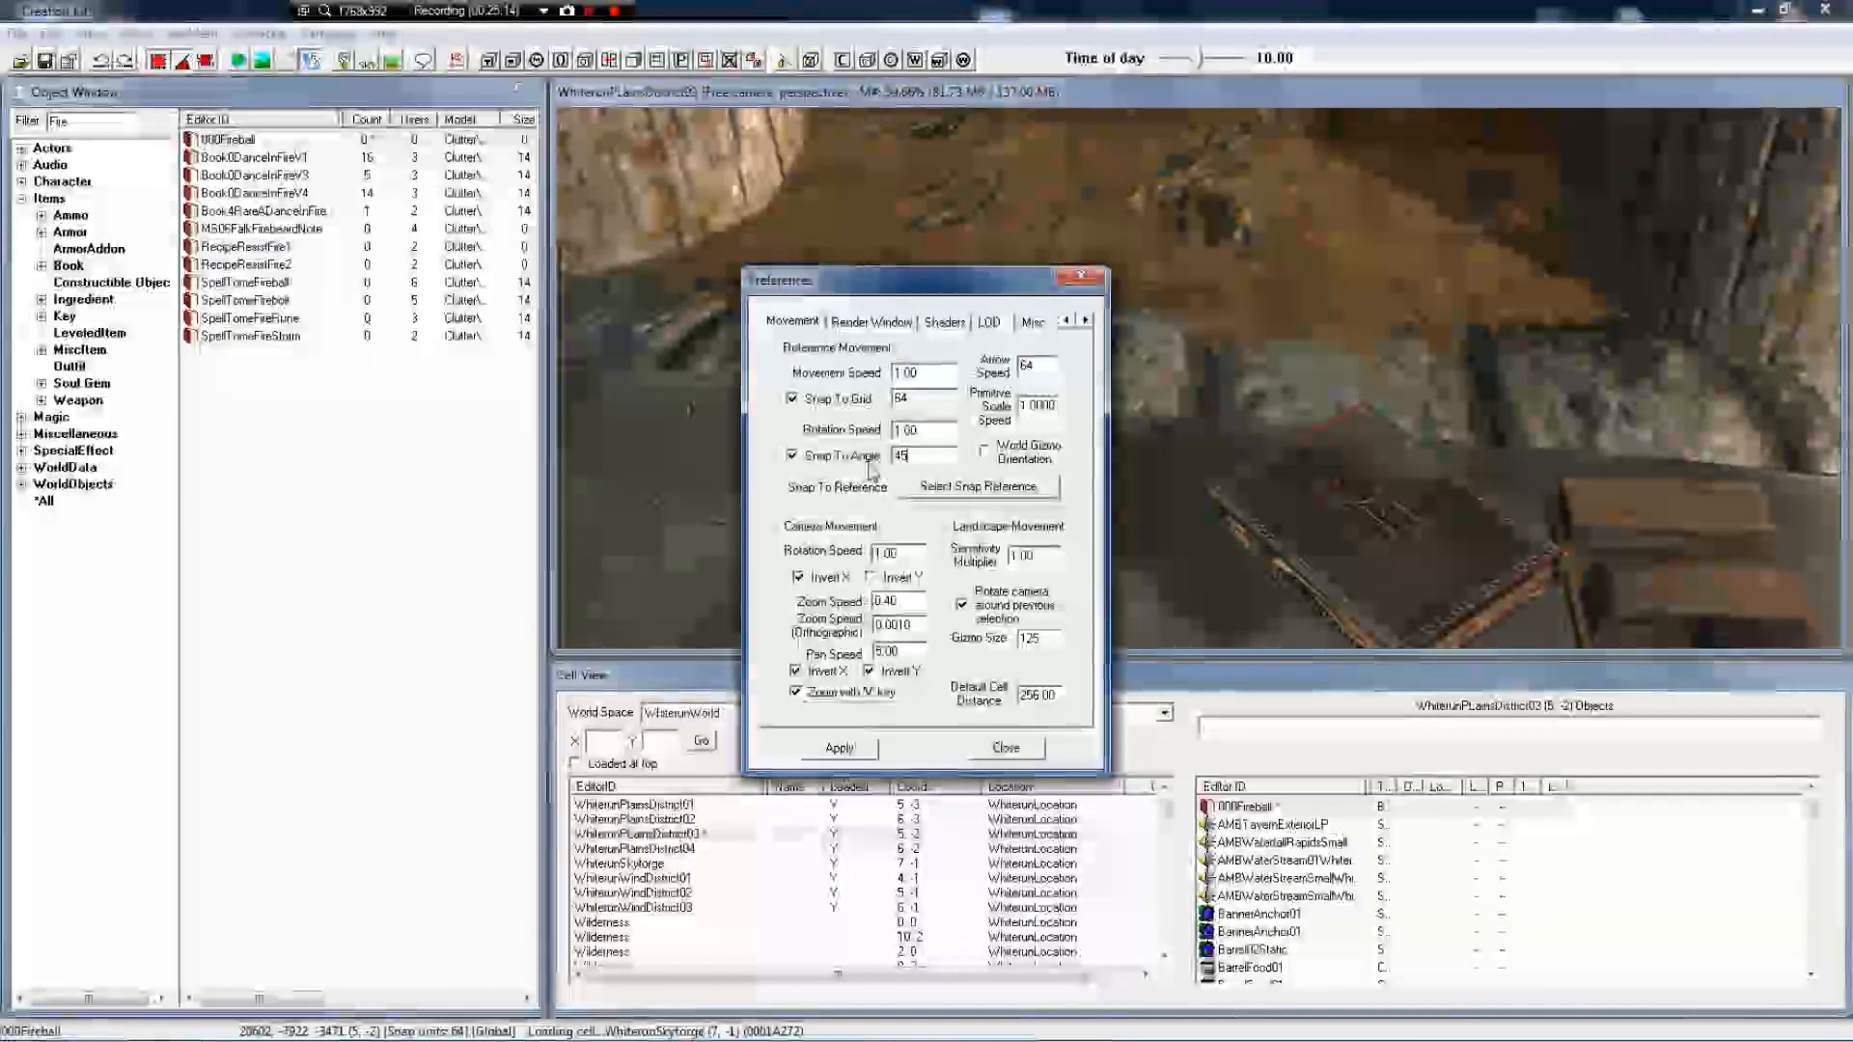
click(1081, 276)
Try to drop the tome onto the surface below it and rotate it half a turn
middle_drag(1290, 409, 1290, 403)
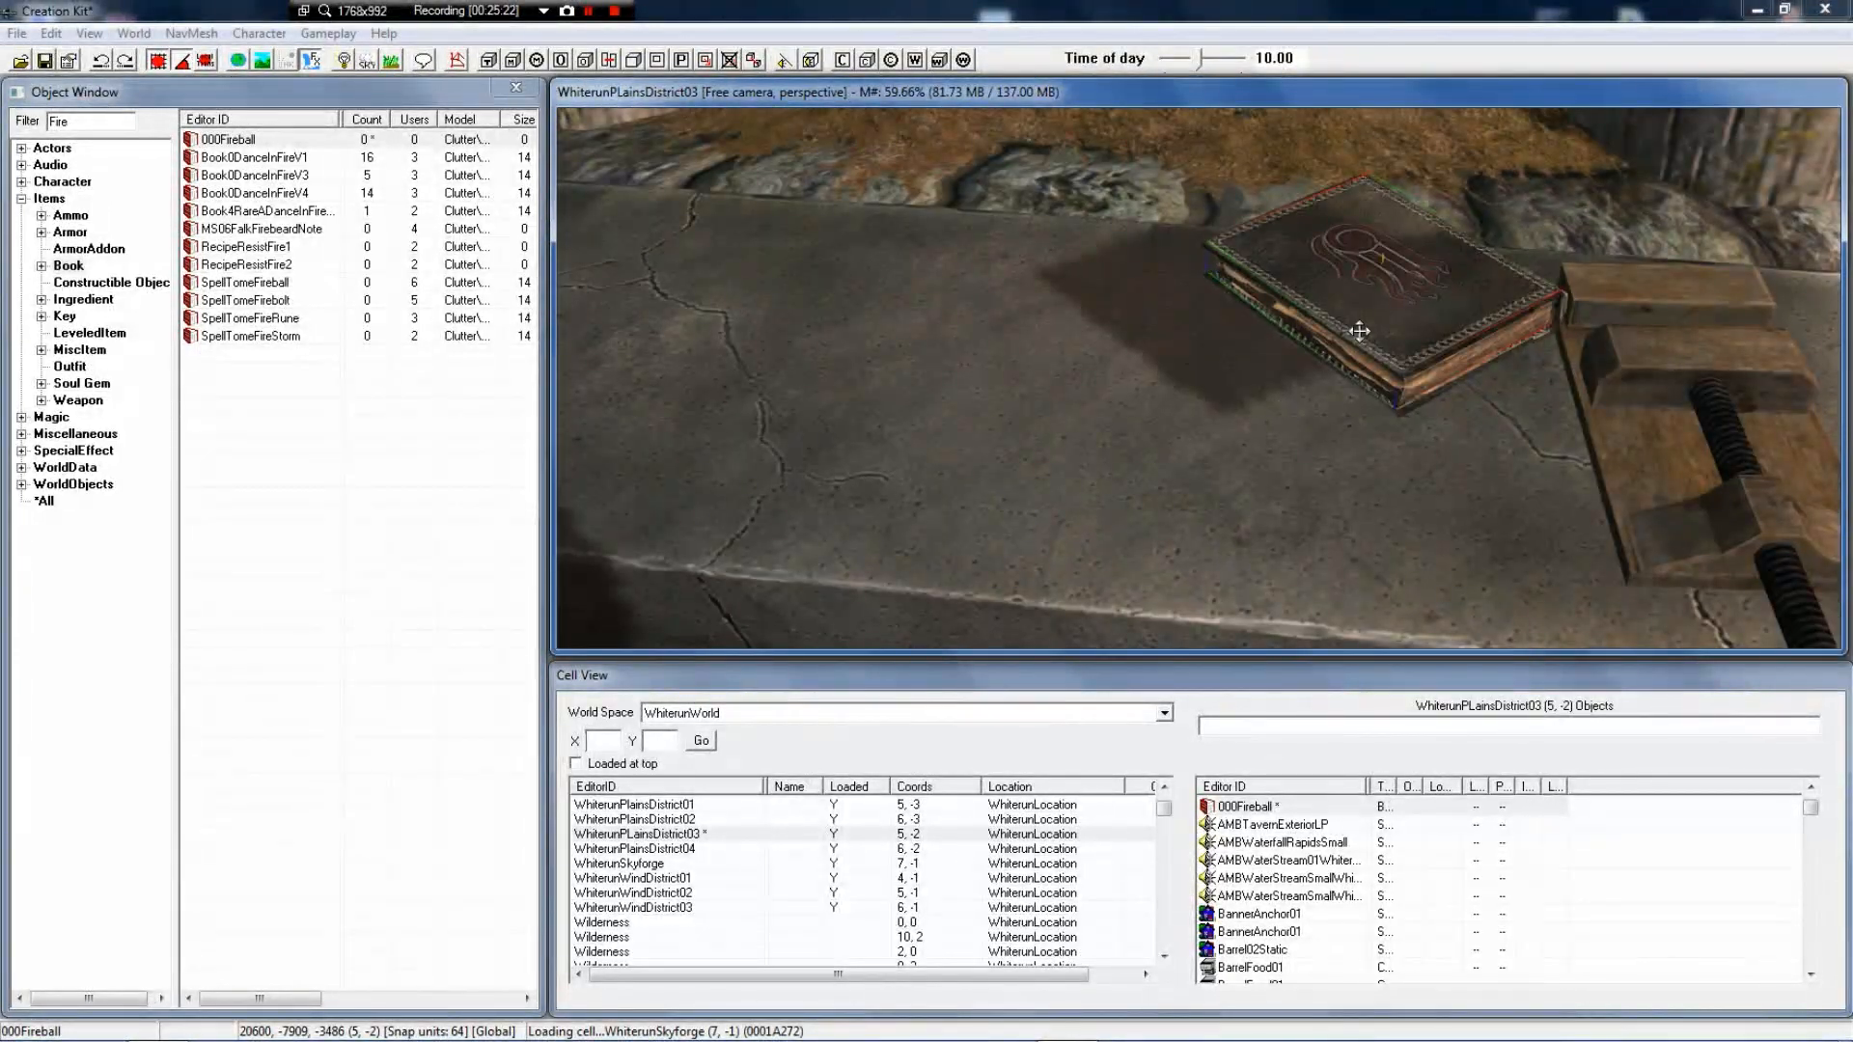
key(f)
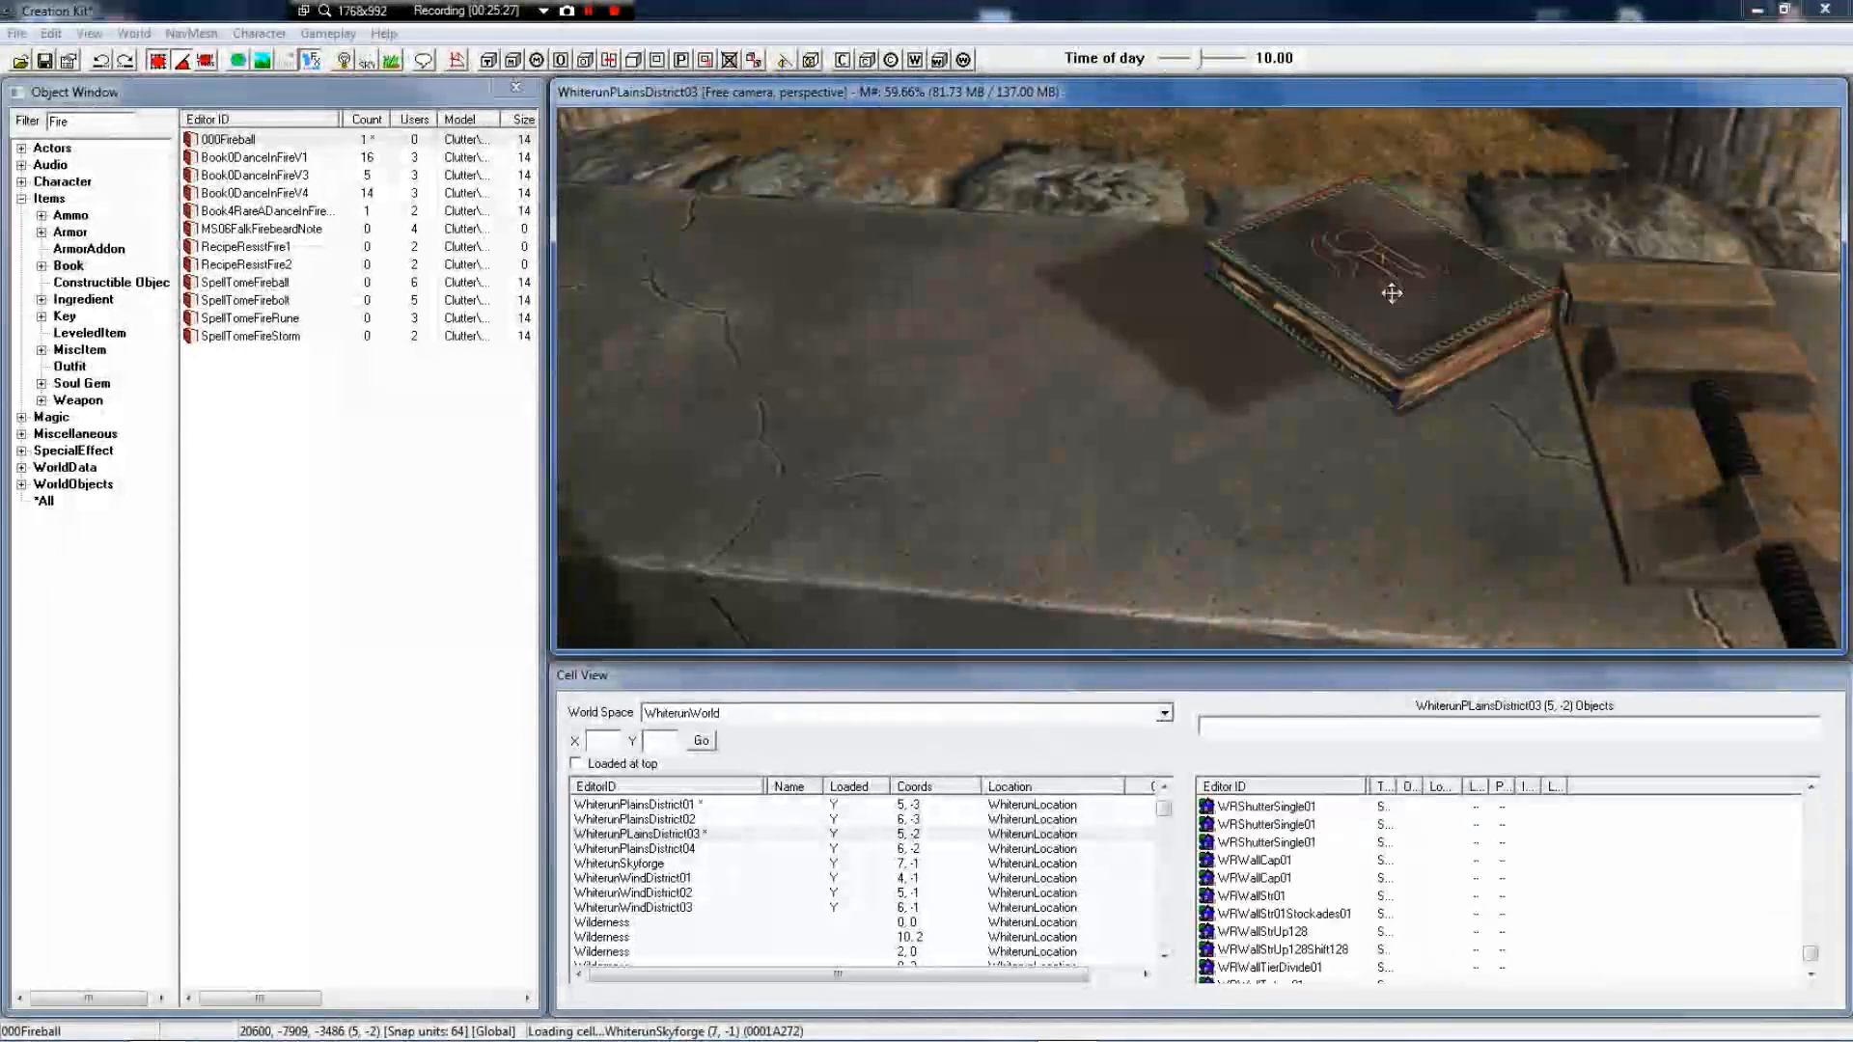
right_drag(1392, 293, 1428, 269)
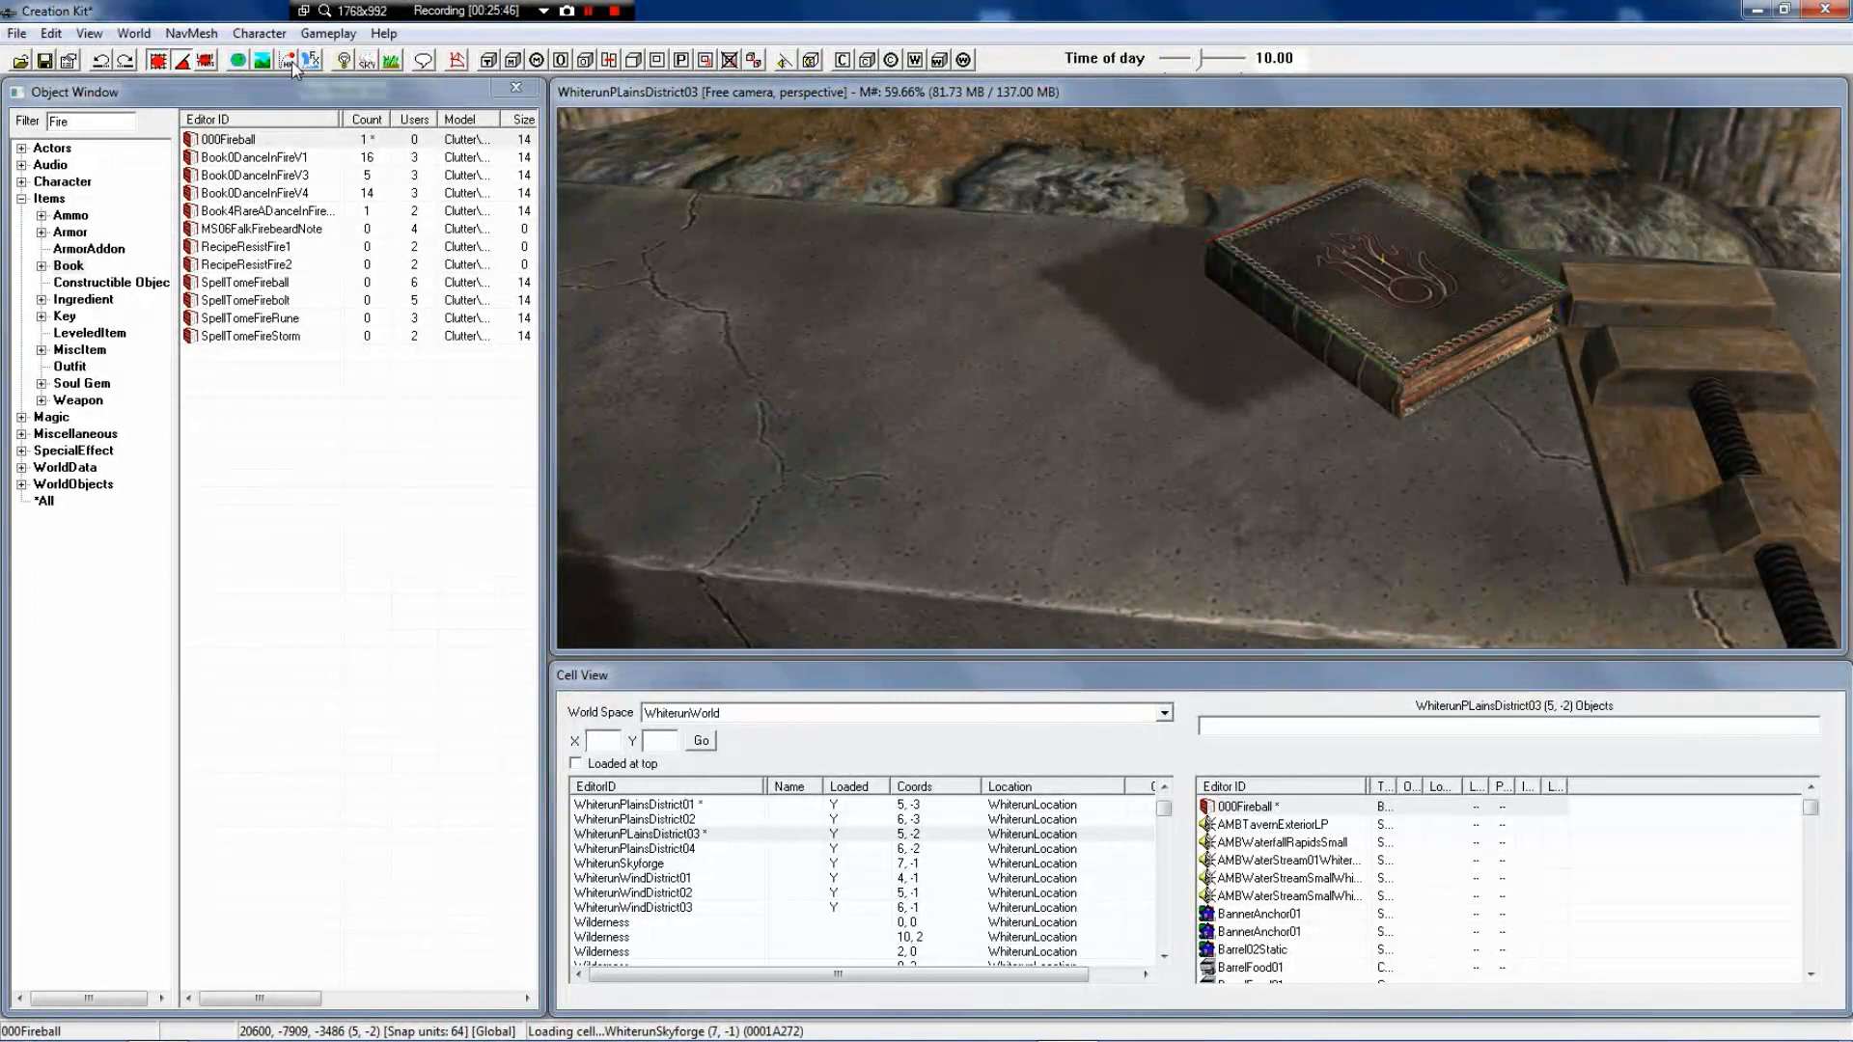
Run the Havok simulation to let the tome settle onto the workbench beside the vise
click(292, 61)
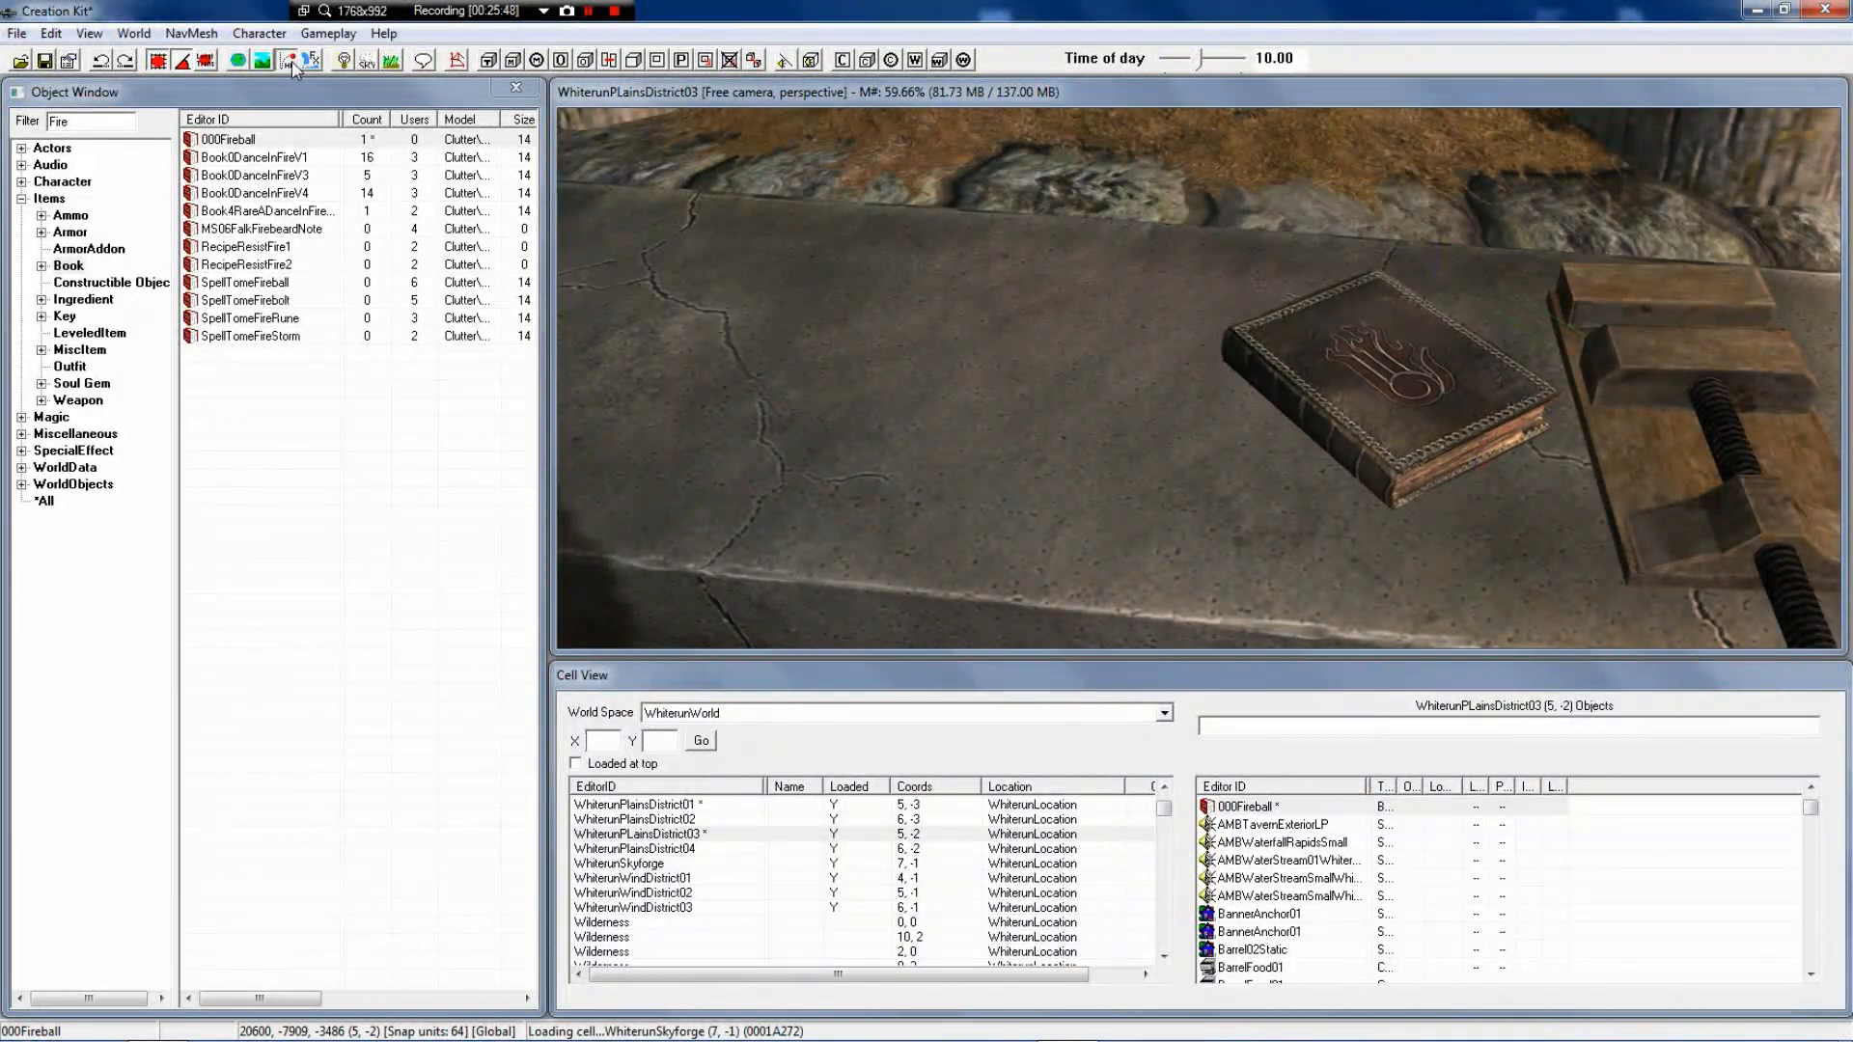
click(293, 67)
click(1449, 422)
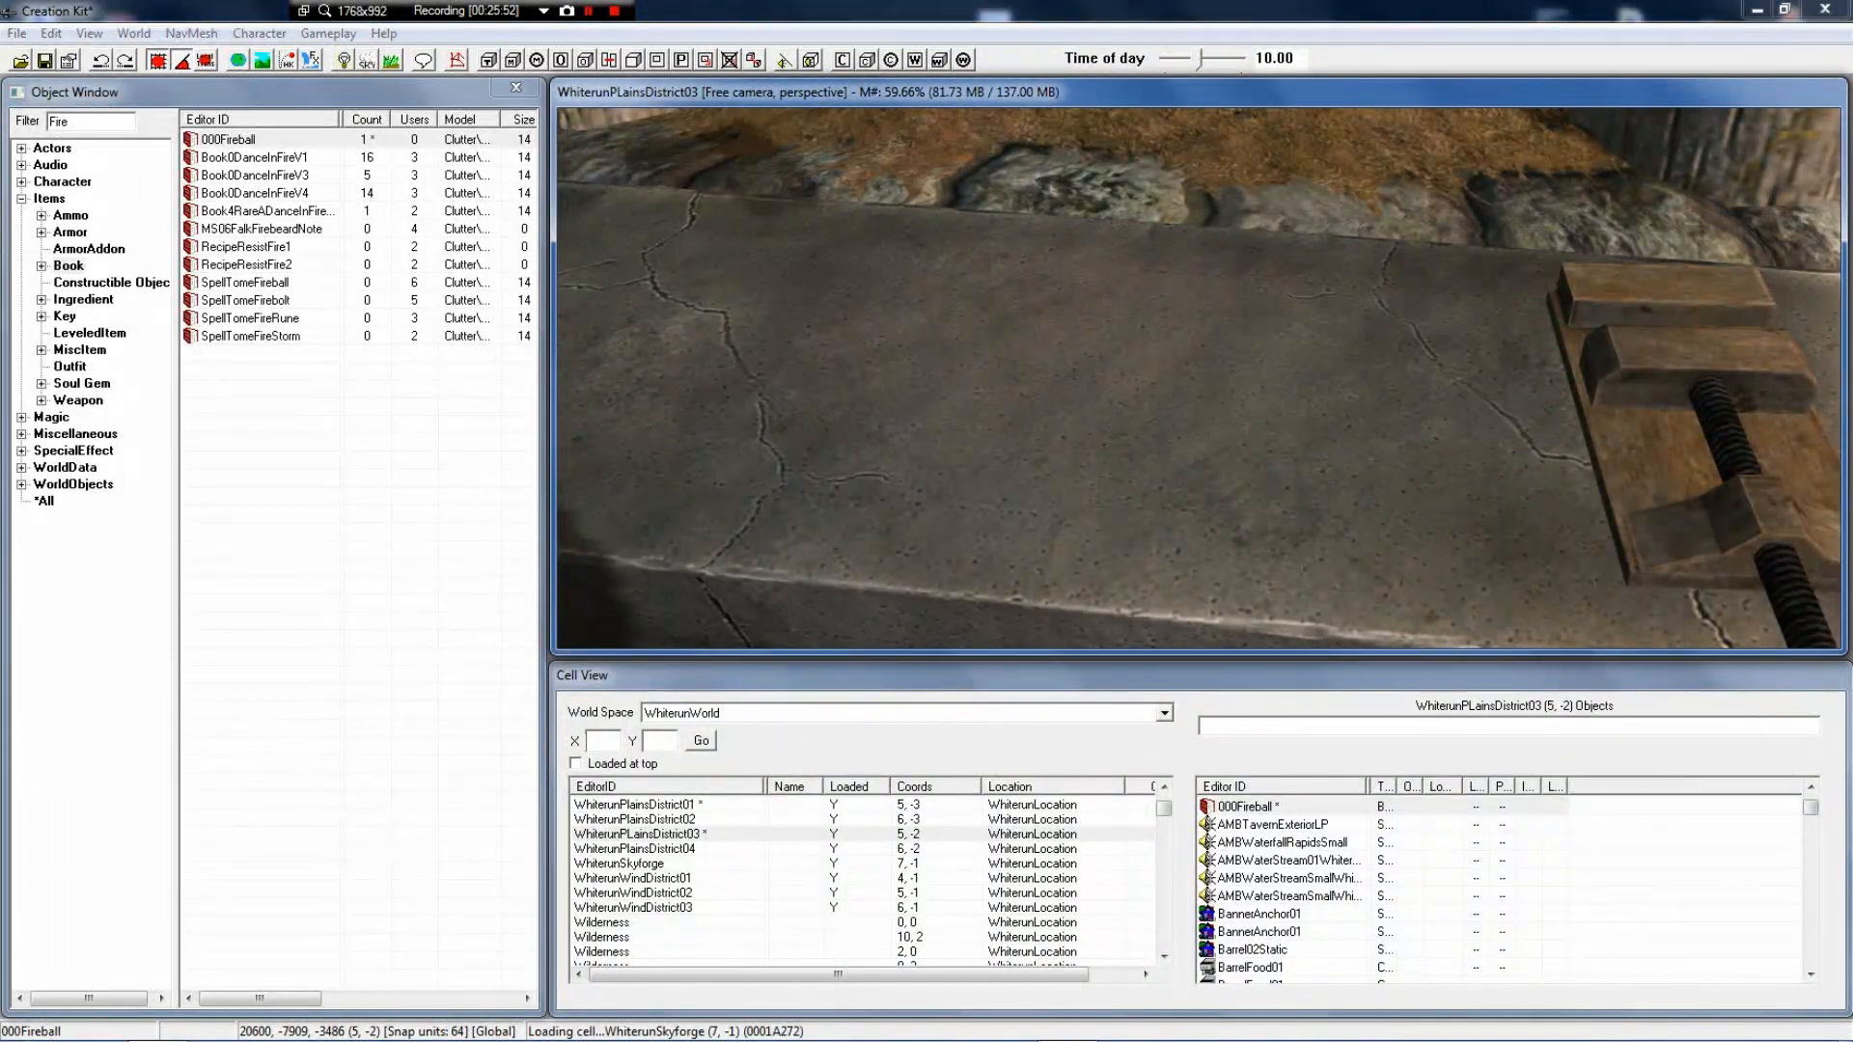
Pull the tome away beside the workbench and delete it, selecting its entry in the WhiterunPlainsDistrict03 object list
scroll(1341, 84, down, 5)
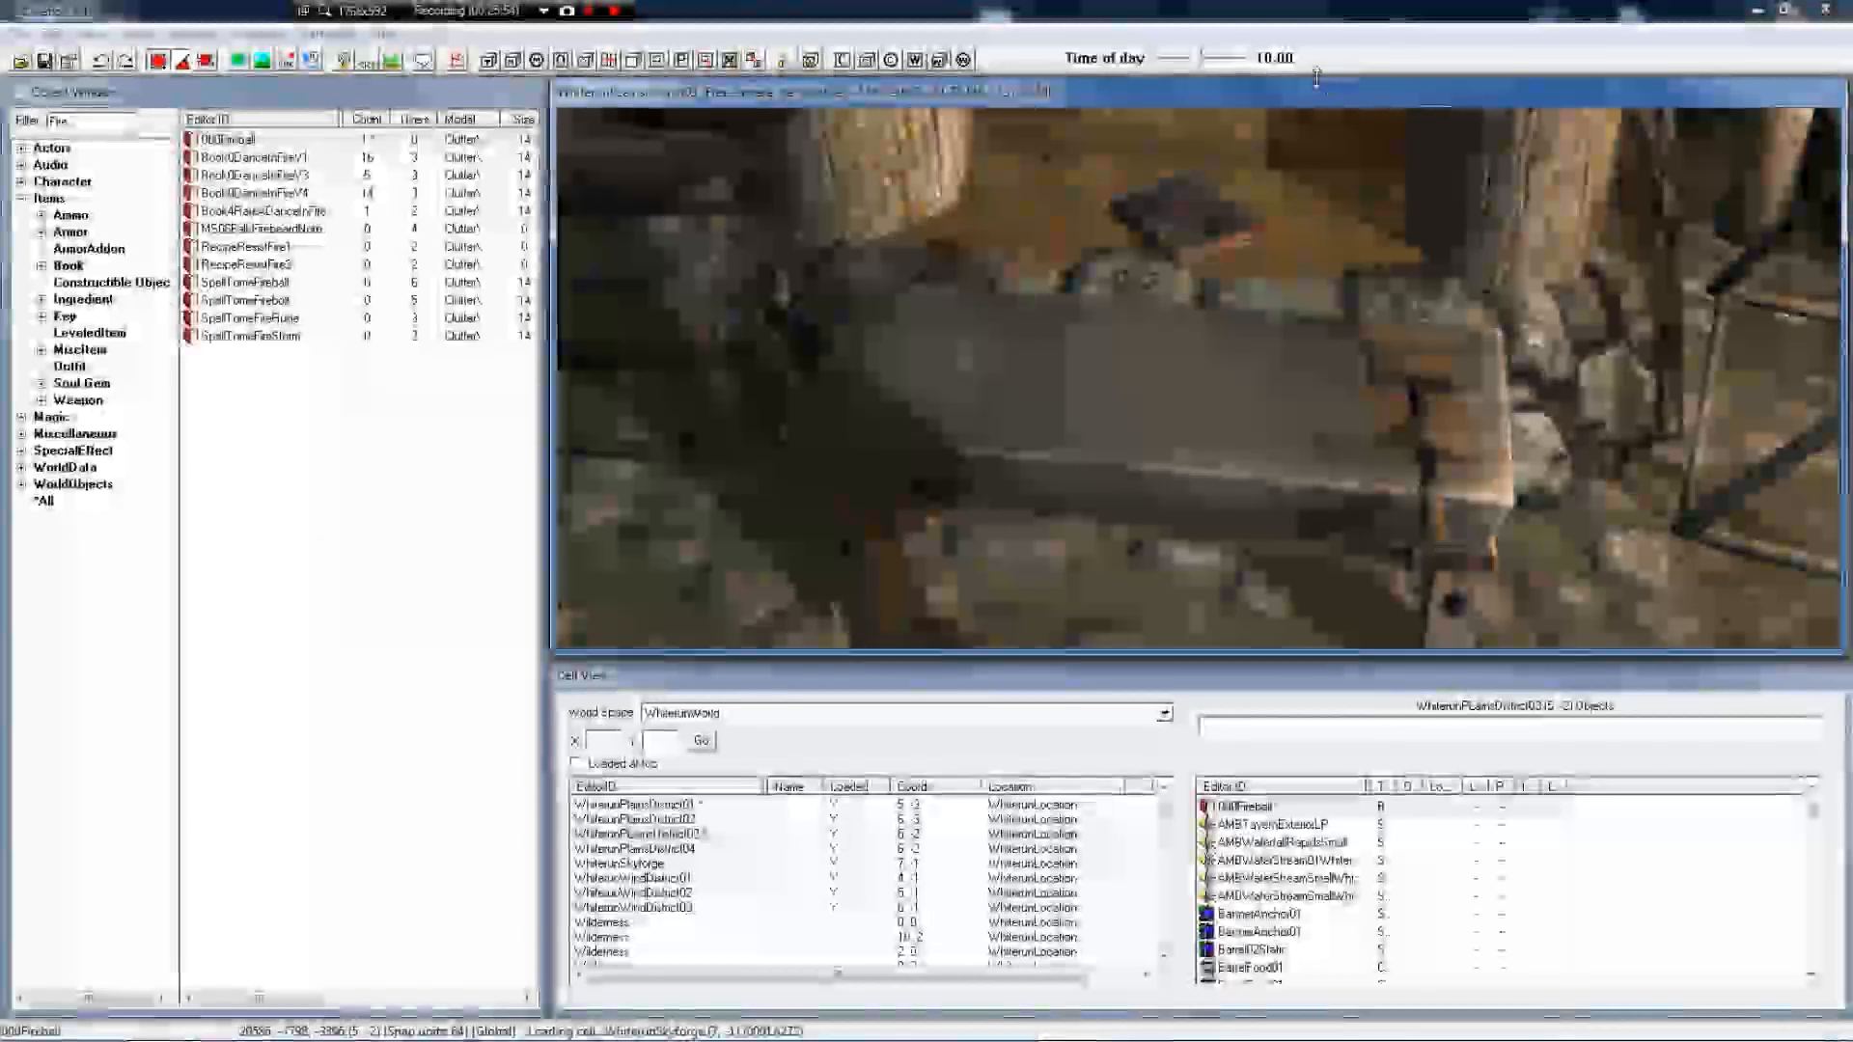
drag(1187, 214, 1573, 242)
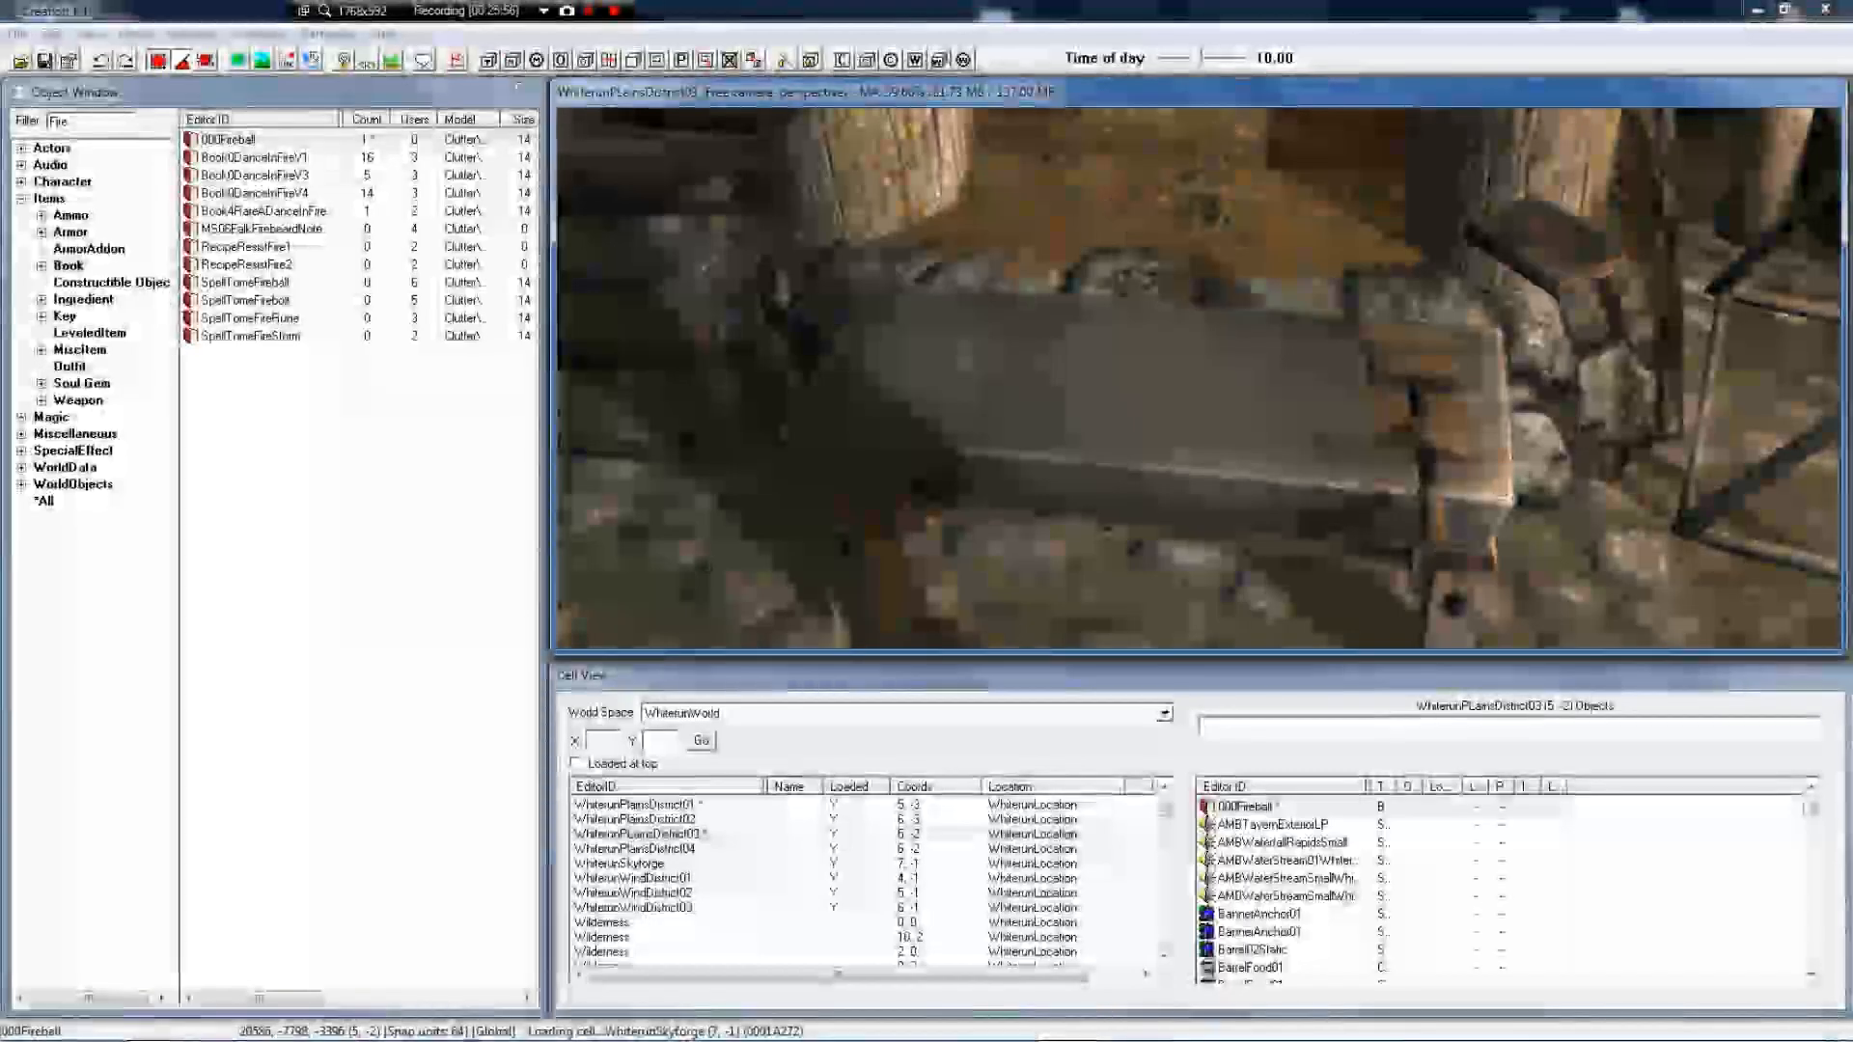
key(Delete)
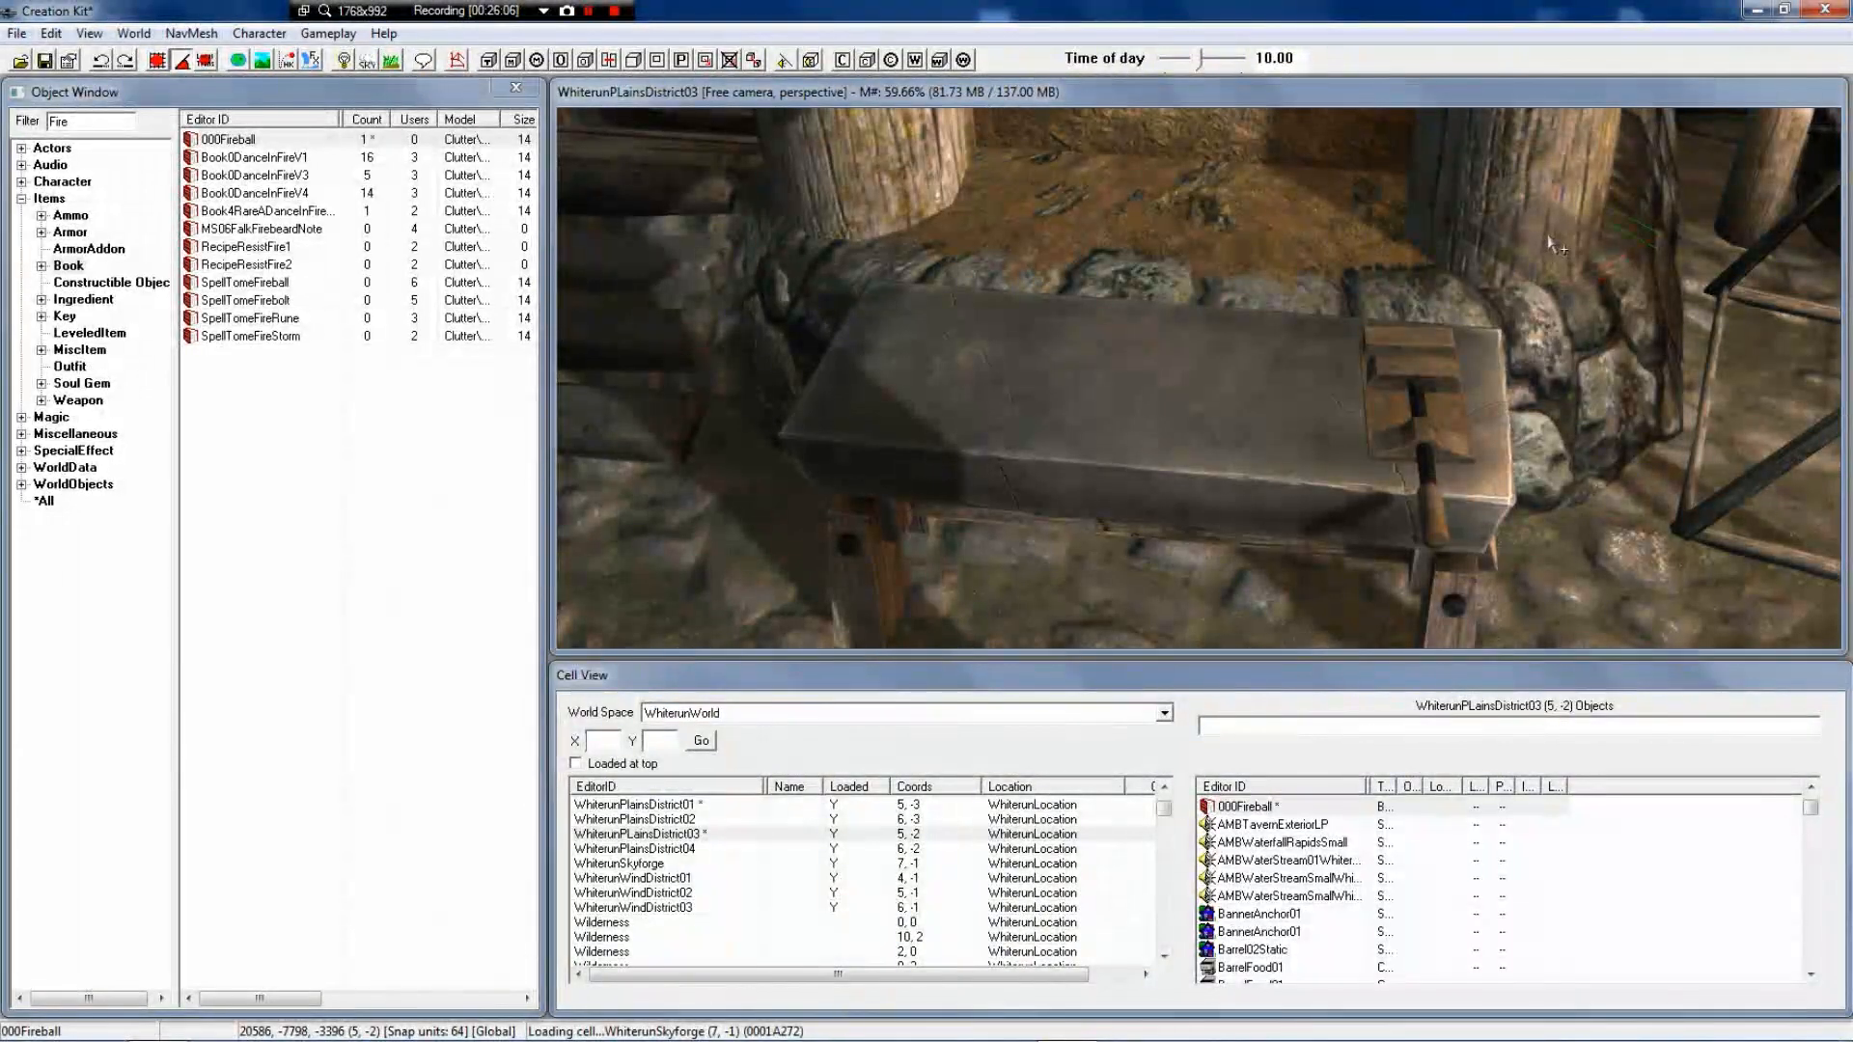
click(1552, 244)
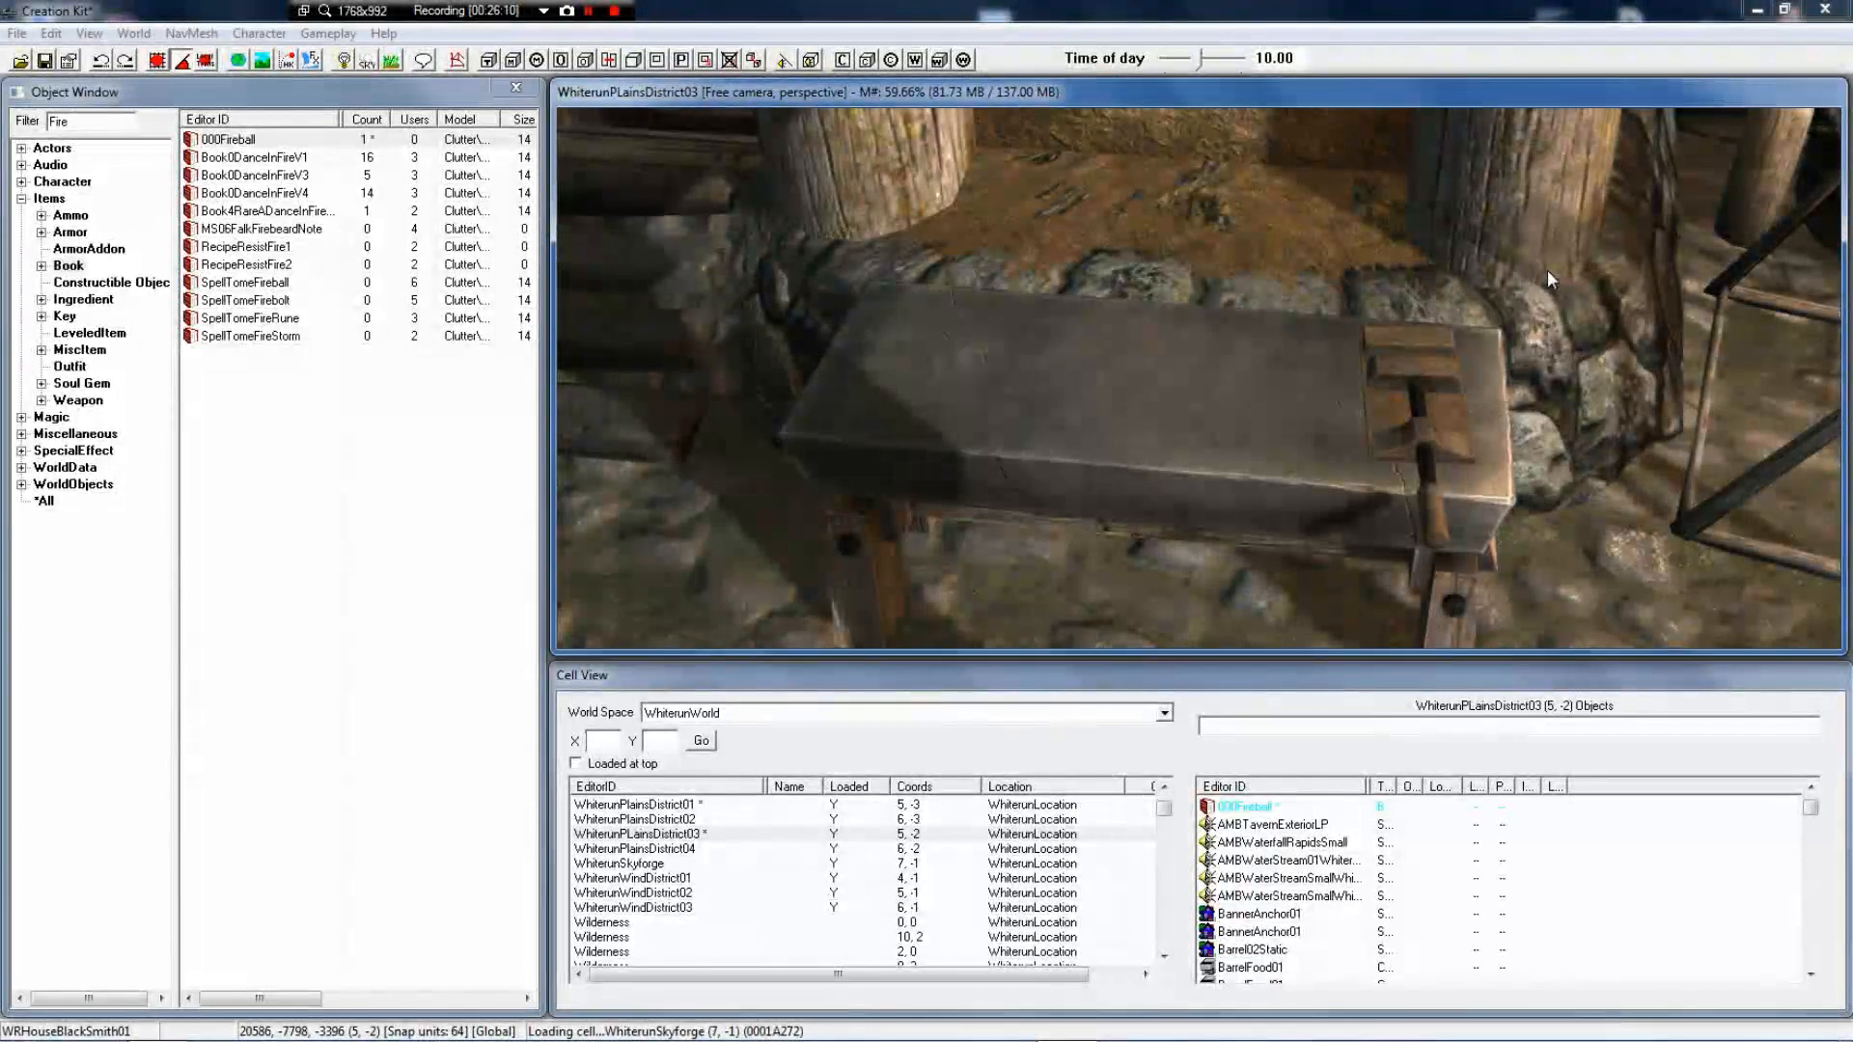
click(1251, 806)
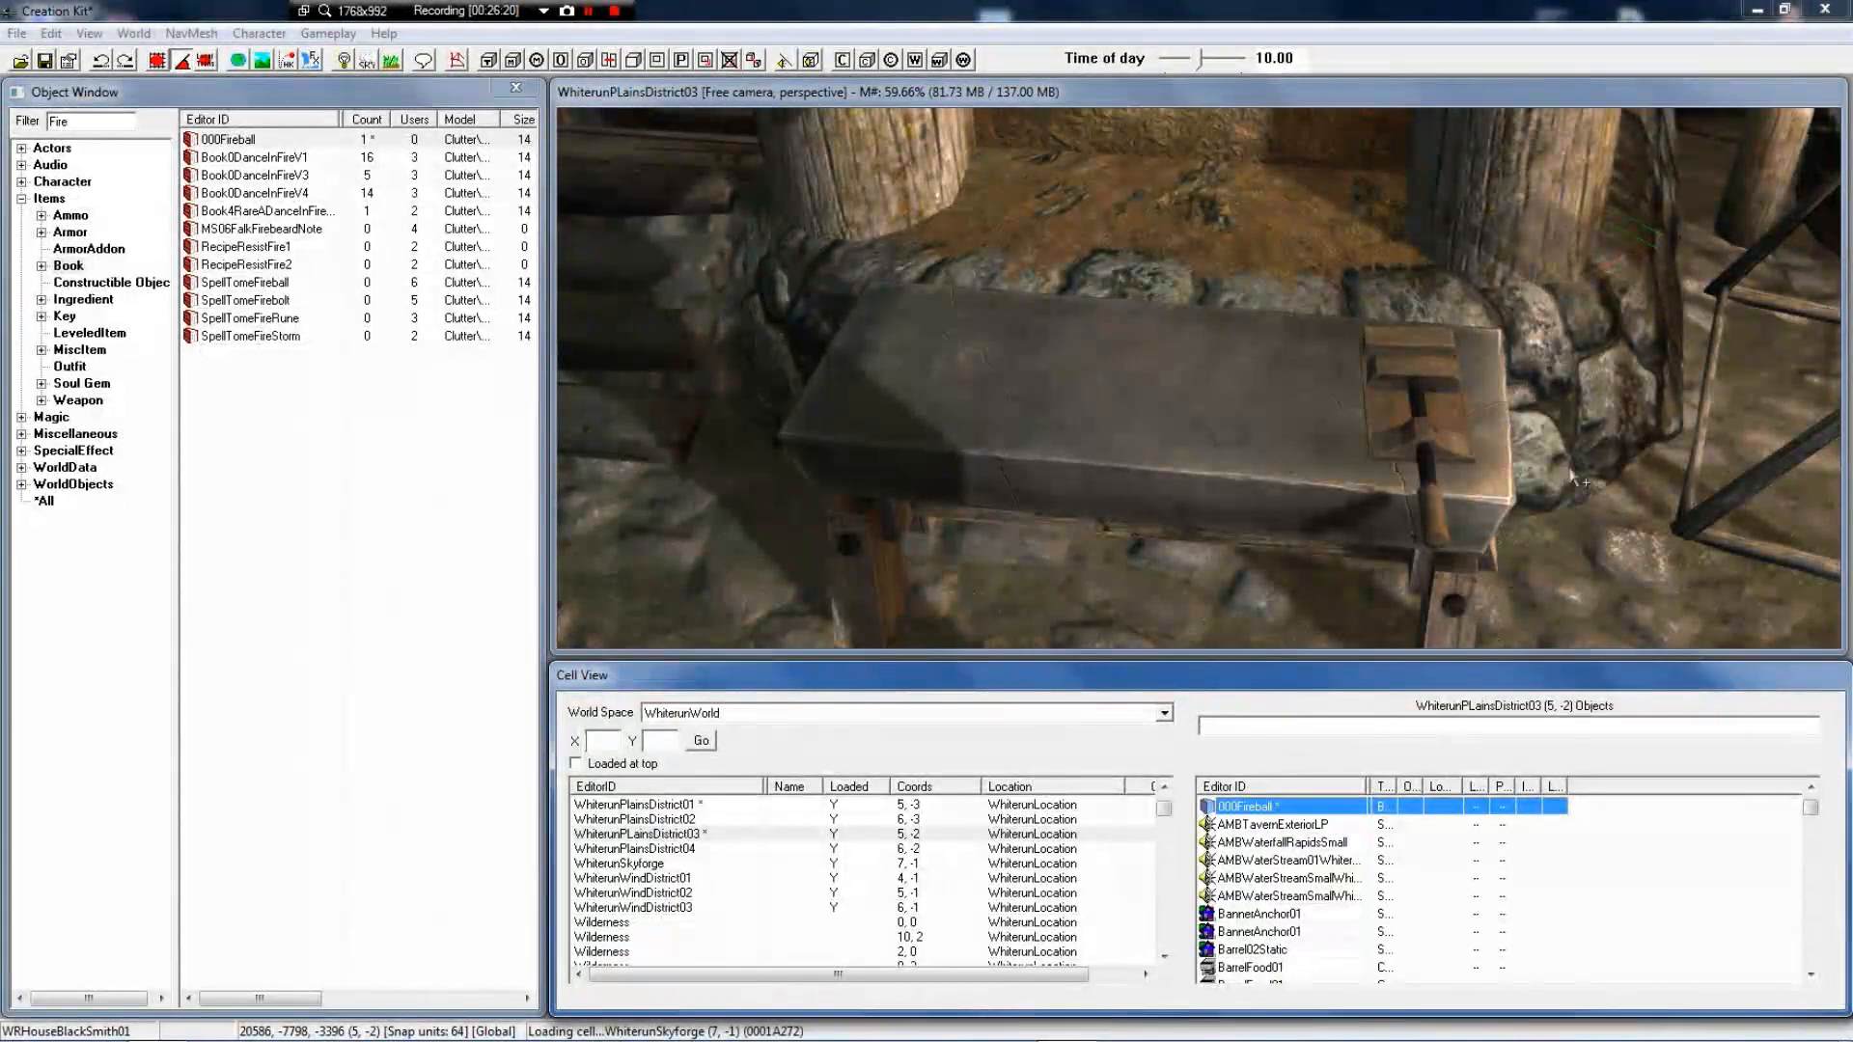
Look through the WhiterunPlainsDistrict03 object list for the 000Fireball tome's entry and select it
drag(1573, 239, 1508, 264)
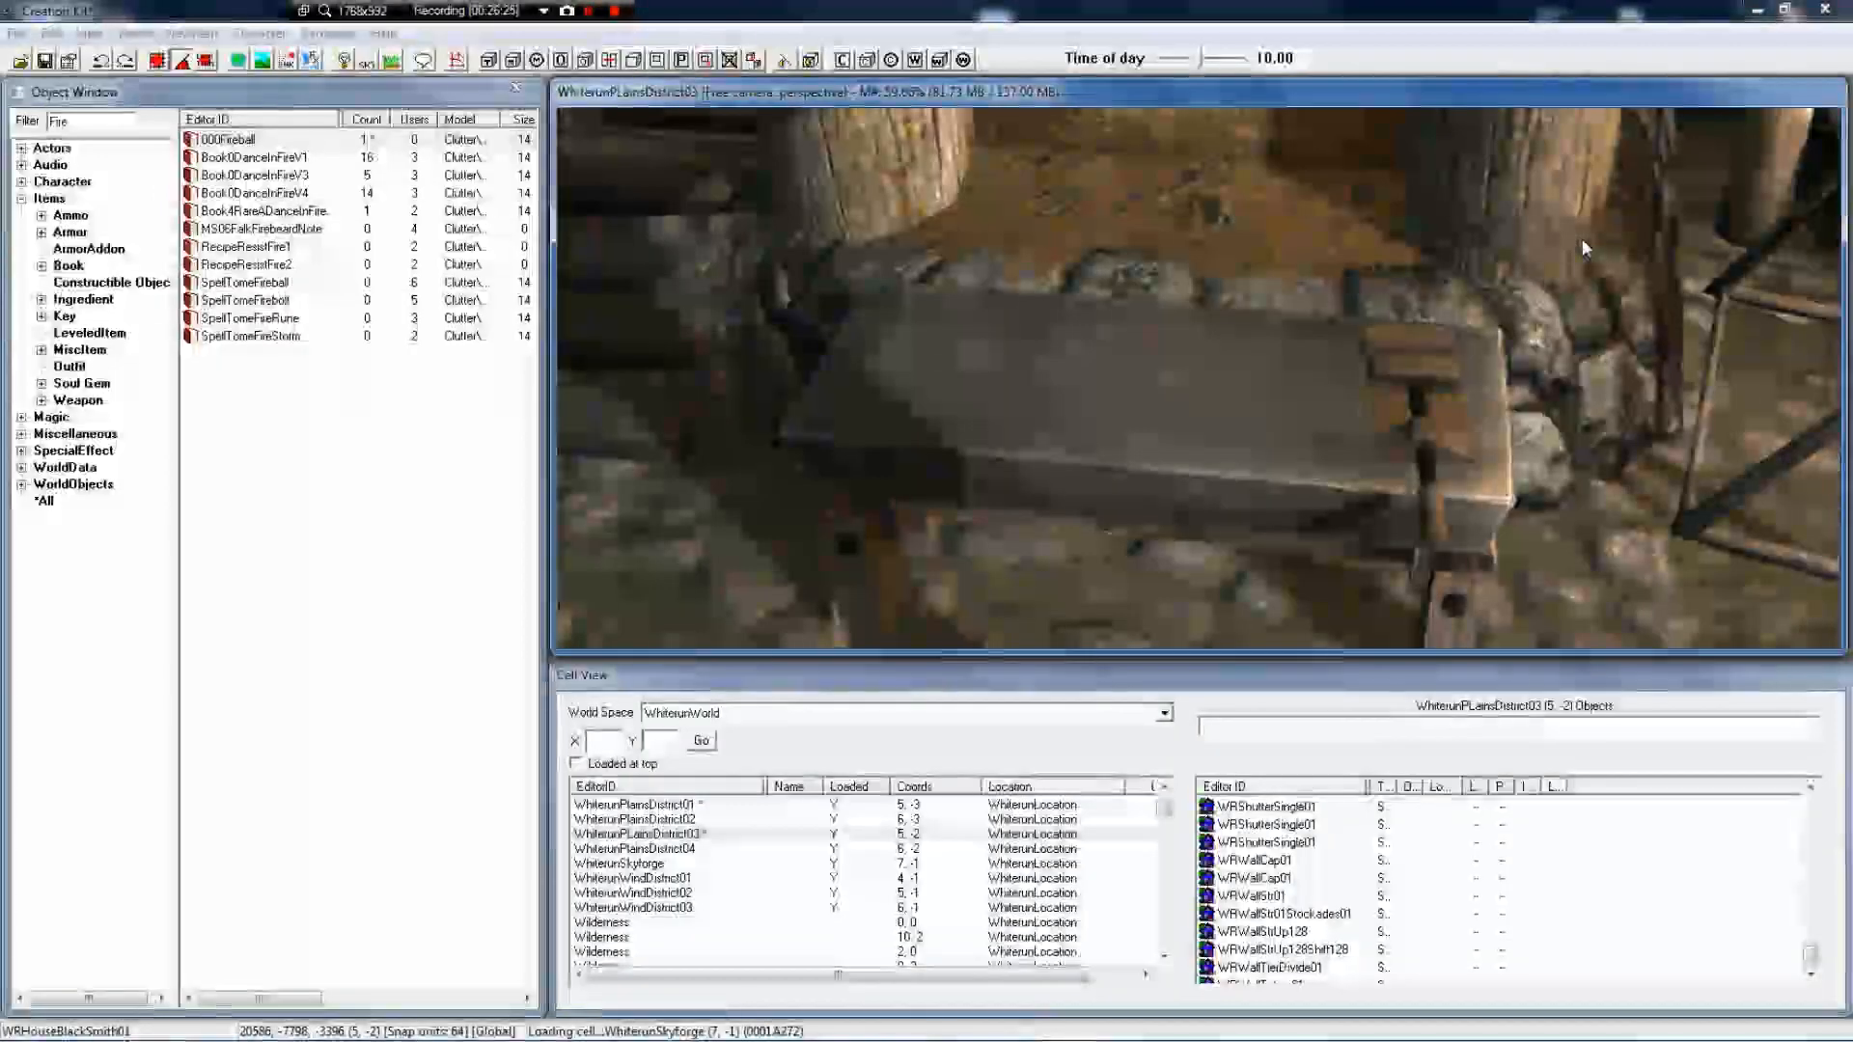
scroll(1254, 878, up, 5)
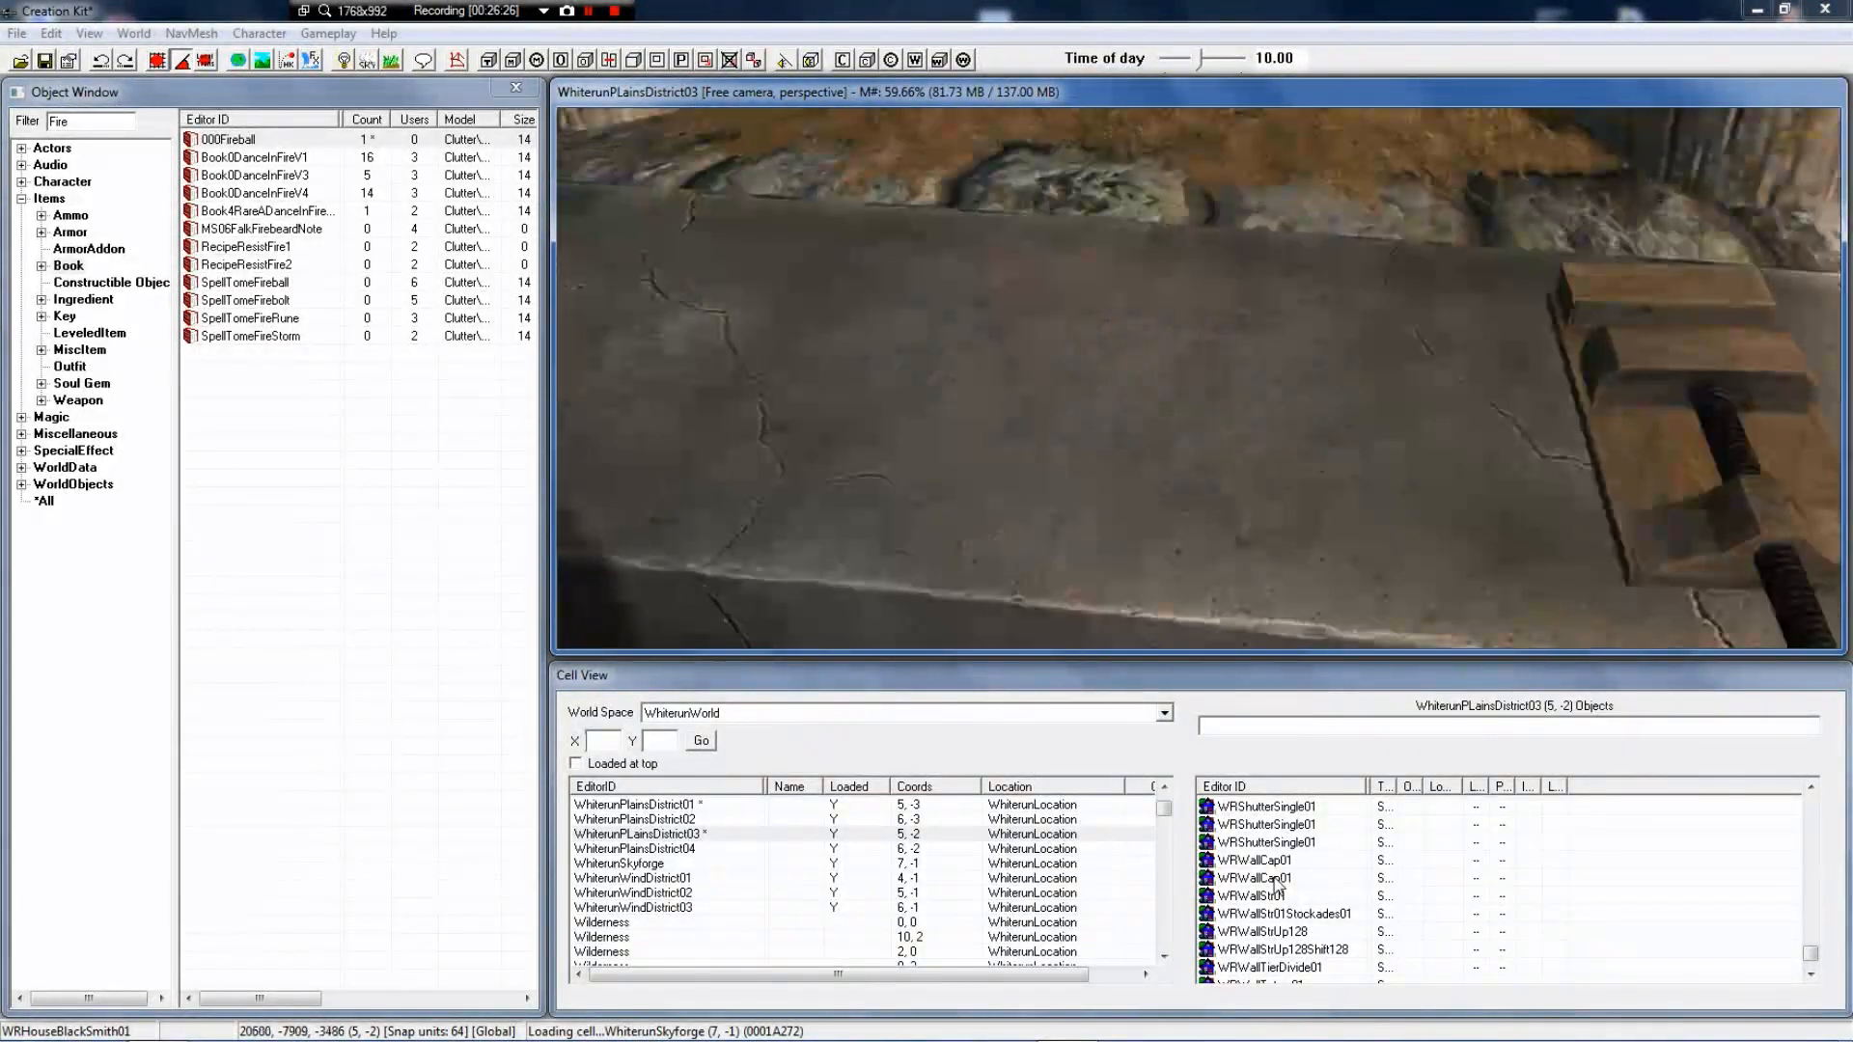
click(1266, 878)
scroll(1278, 870, down, 1)
scroll(1284, 862, up, 3)
scroll(1284, 862, up, 5)
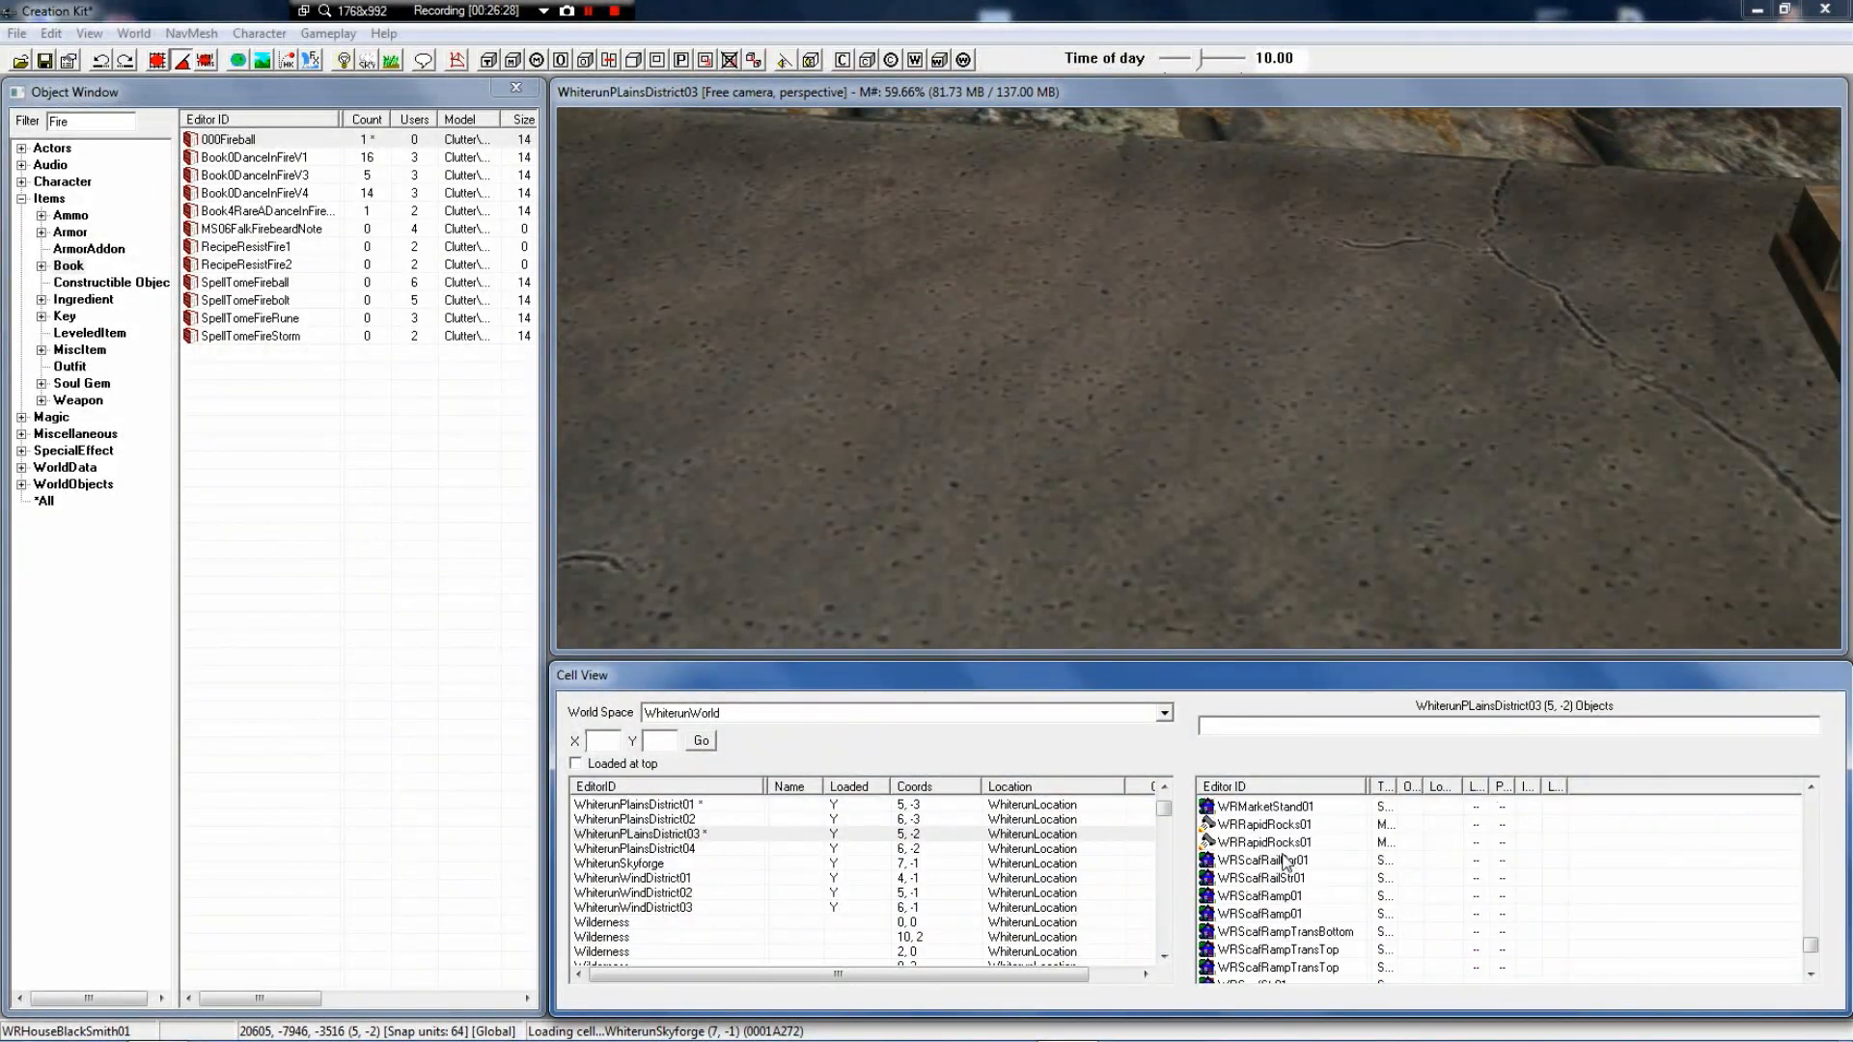
scroll(1289, 848, up, 8)
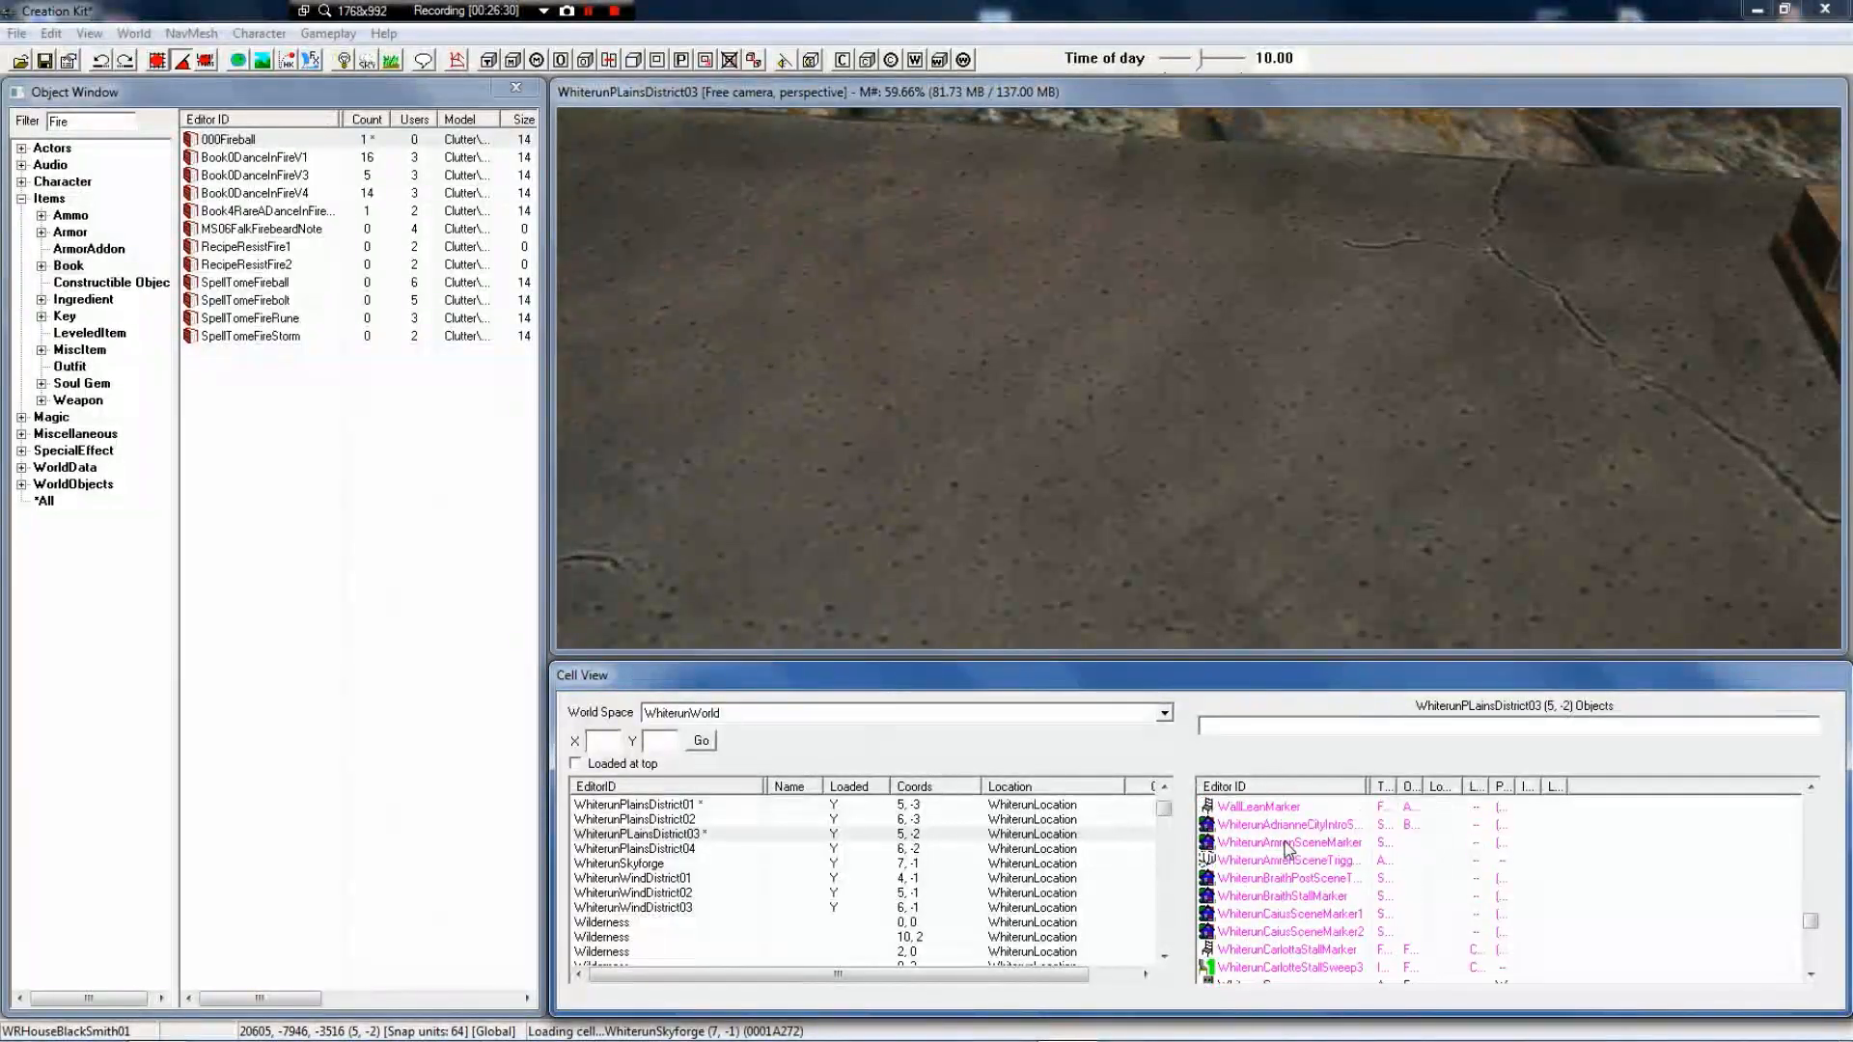
scroll(1494, 857, up, 3)
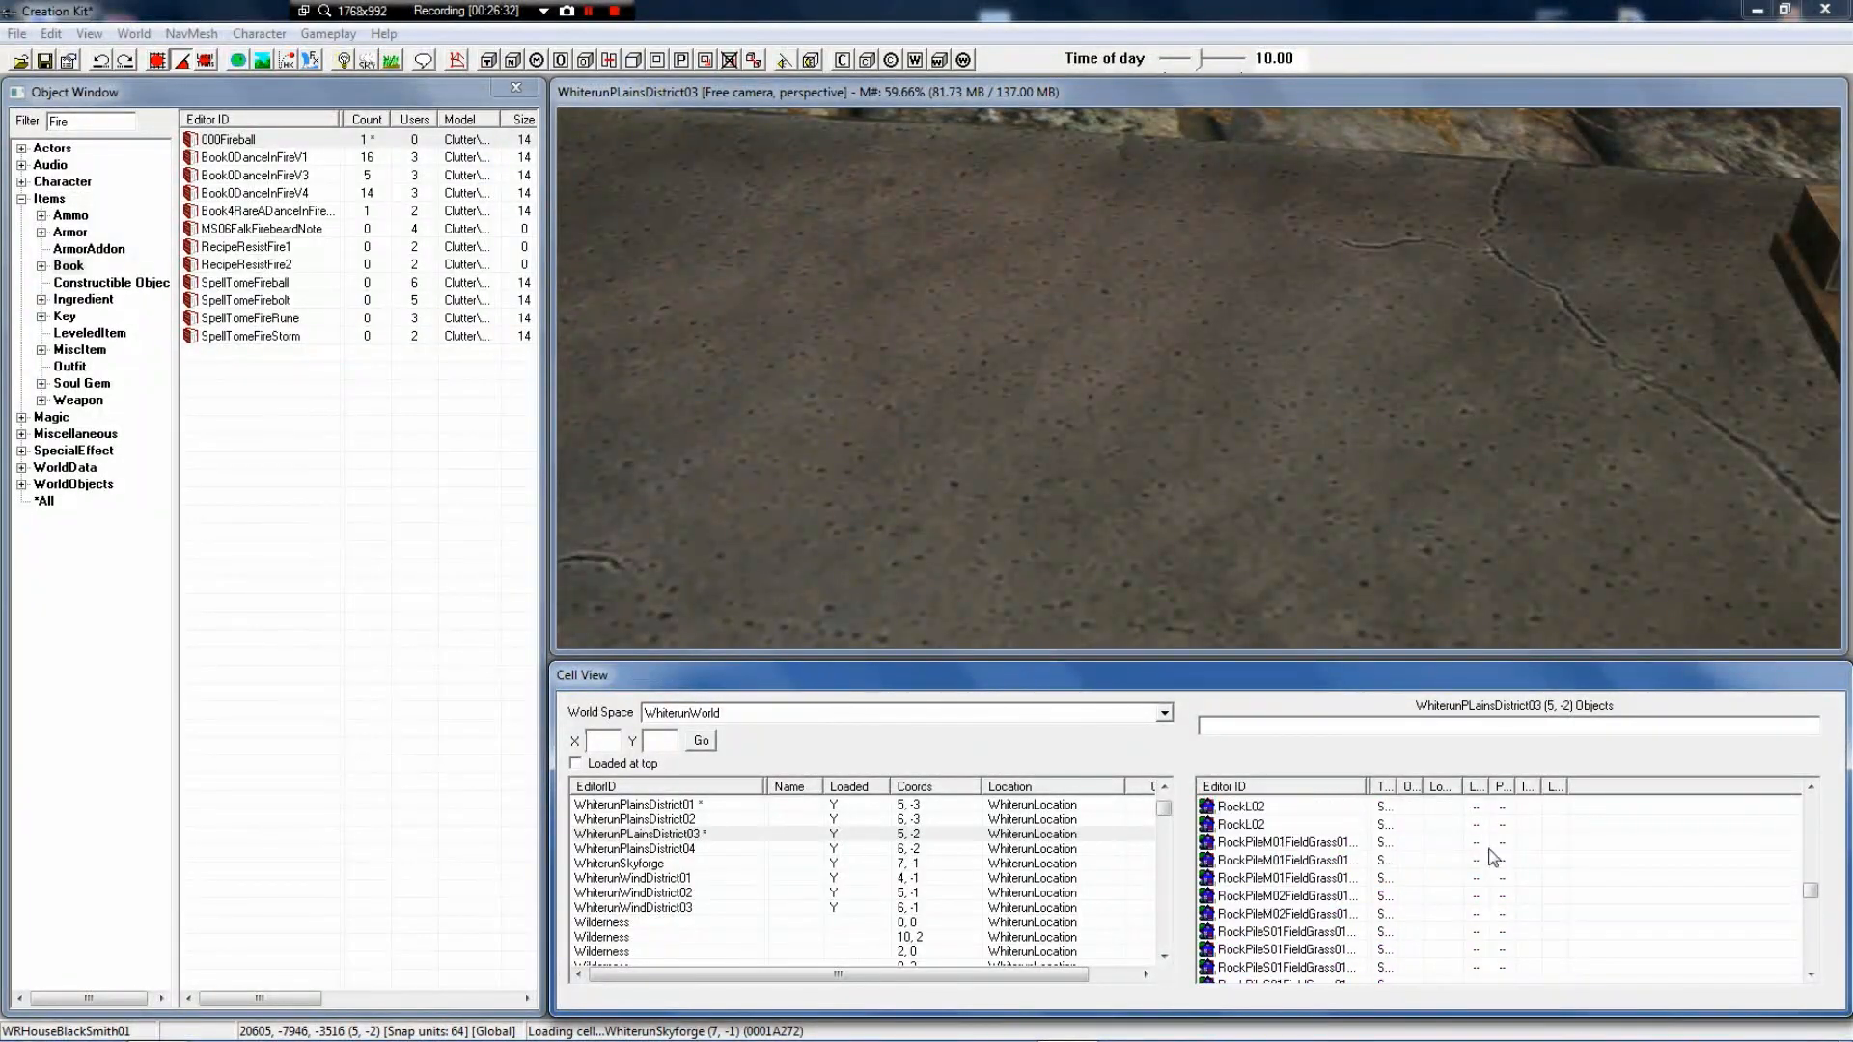
drag(1811, 890, 1808, 785)
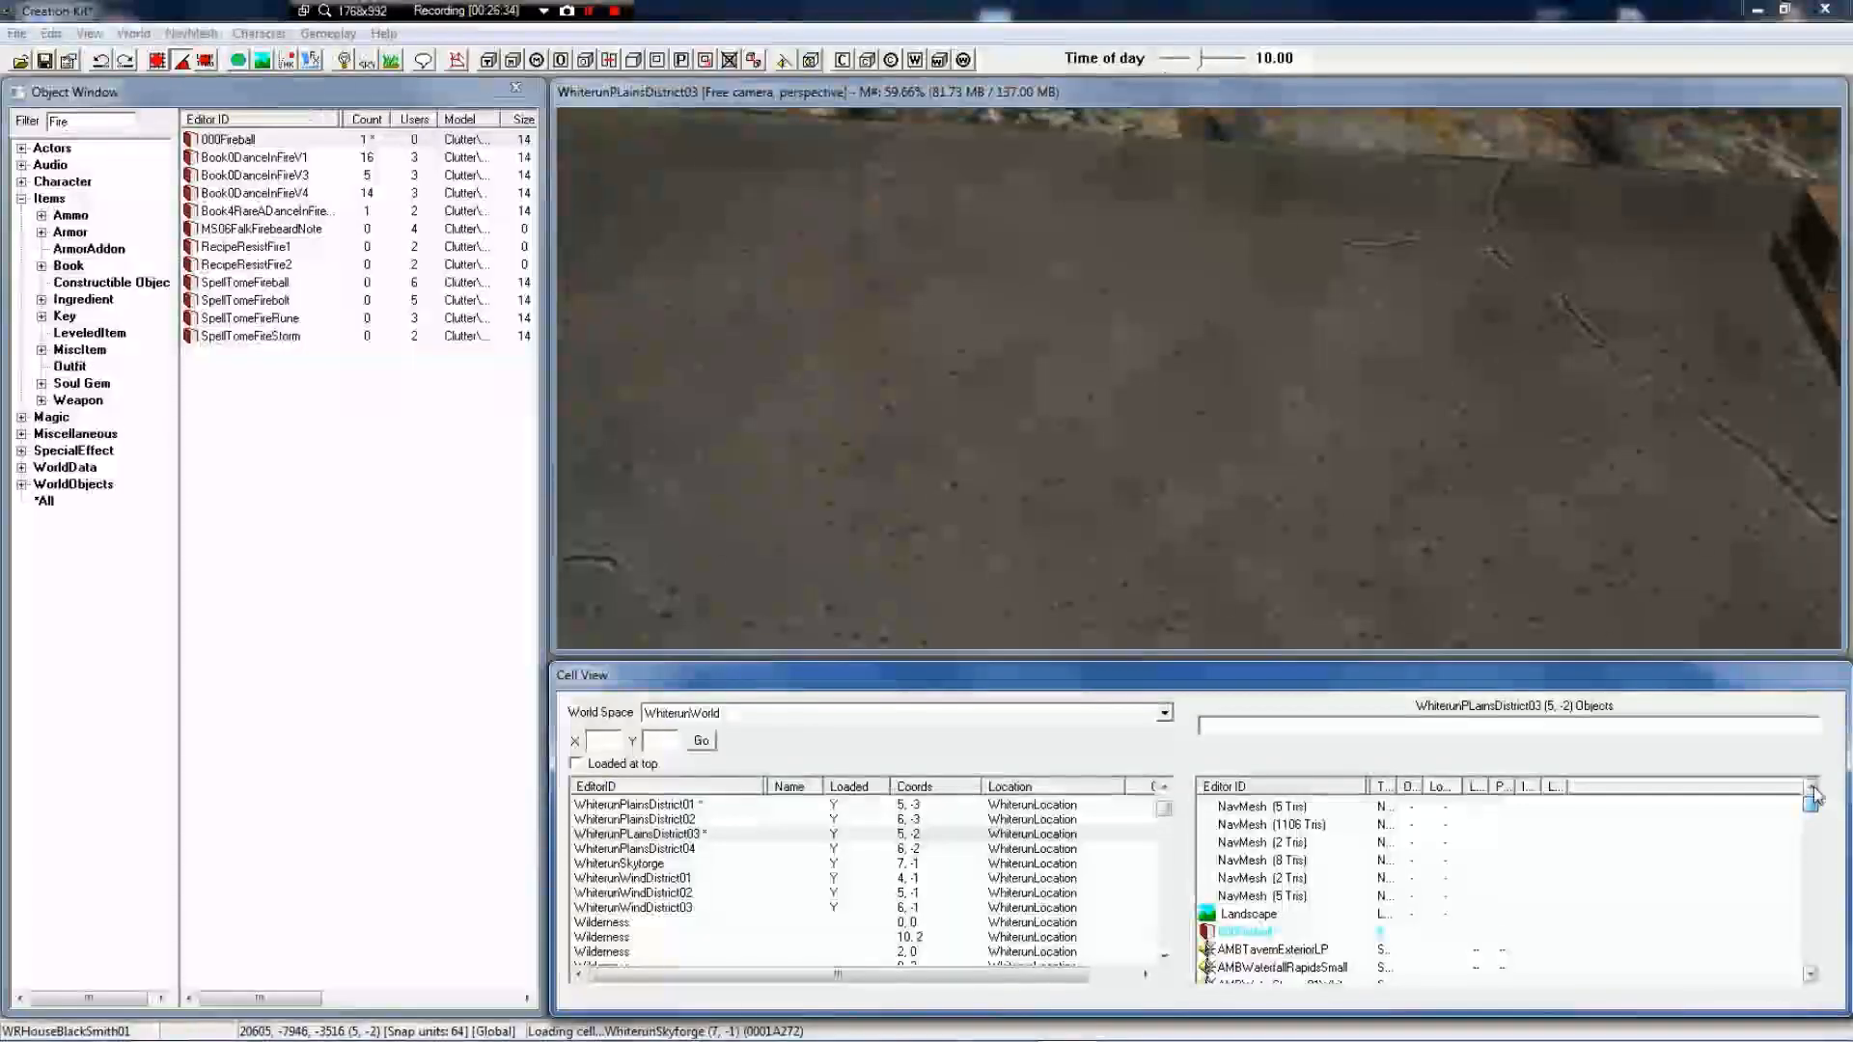
click(1328, 933)
scroll(1518, 633, down, 4)
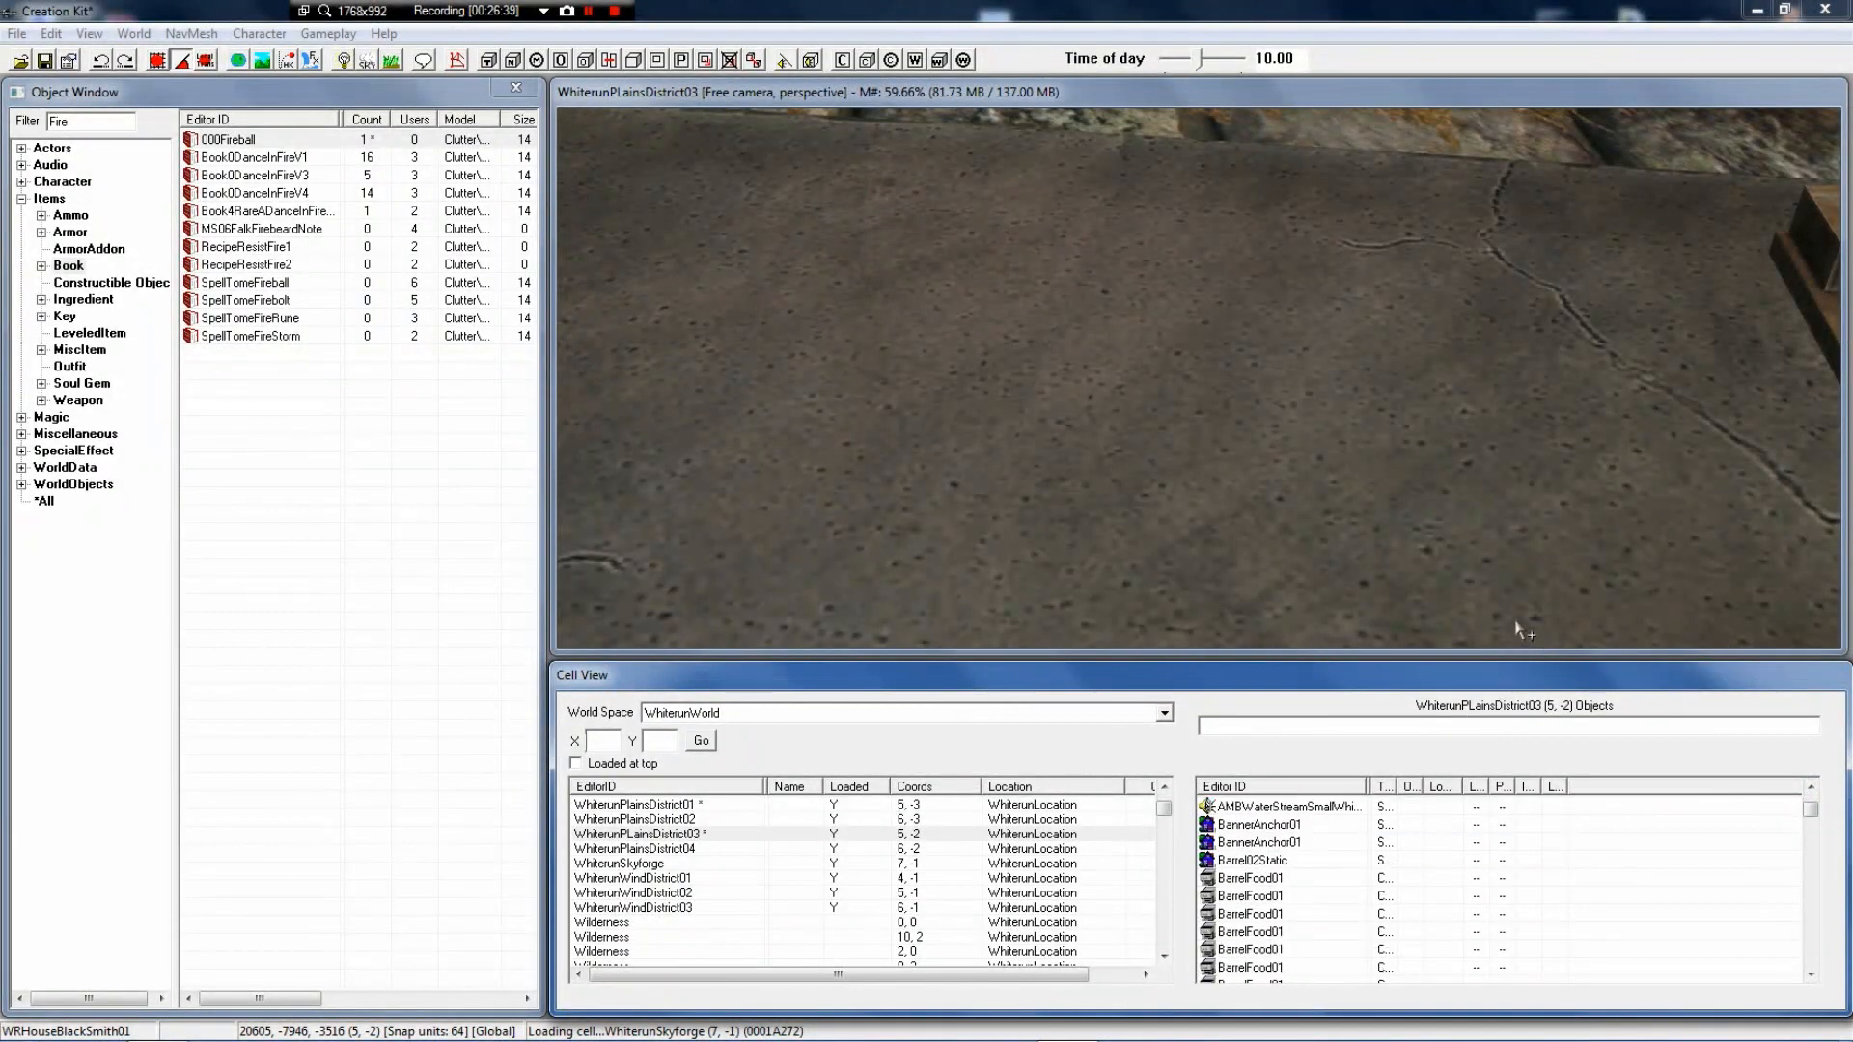
scroll(1518, 633, up, 4)
middle_click(1532, 592)
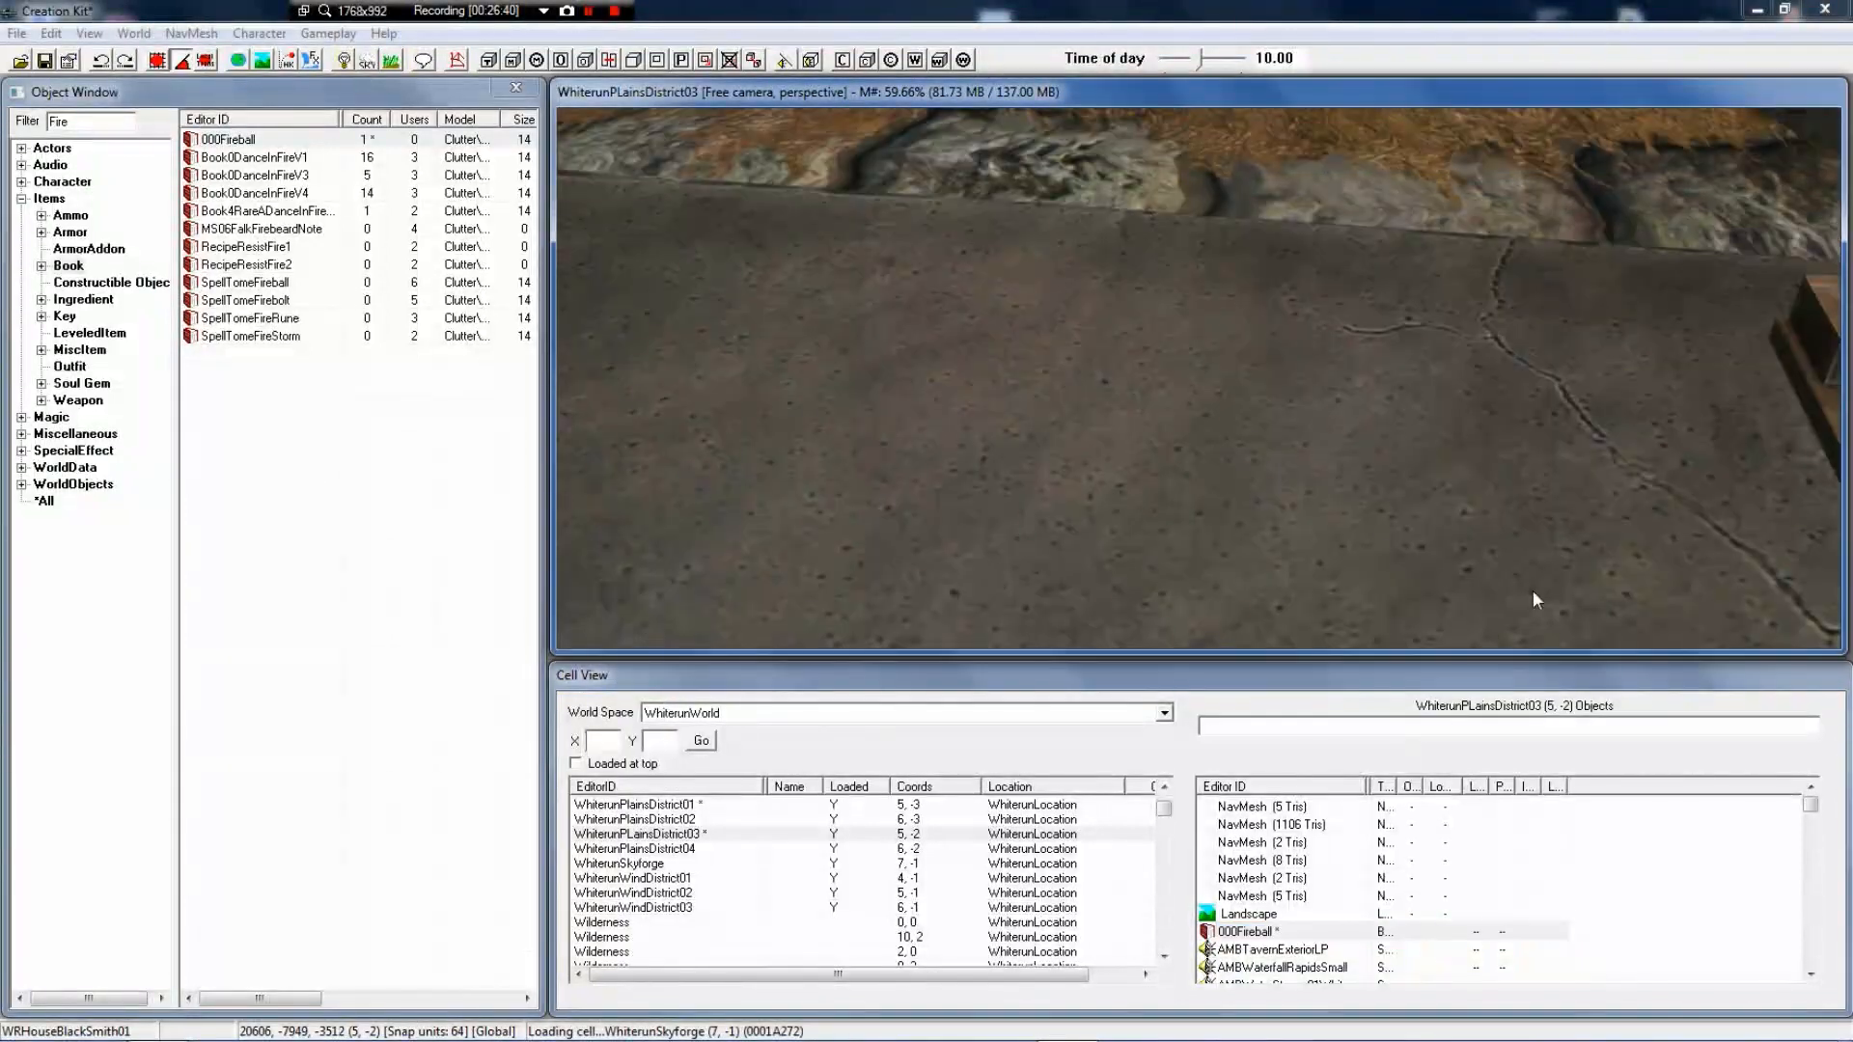
Select the piece behind the vise end of the workbench and examine the bench's surroundings from several angles
scroll(1629, 449, down, 4)
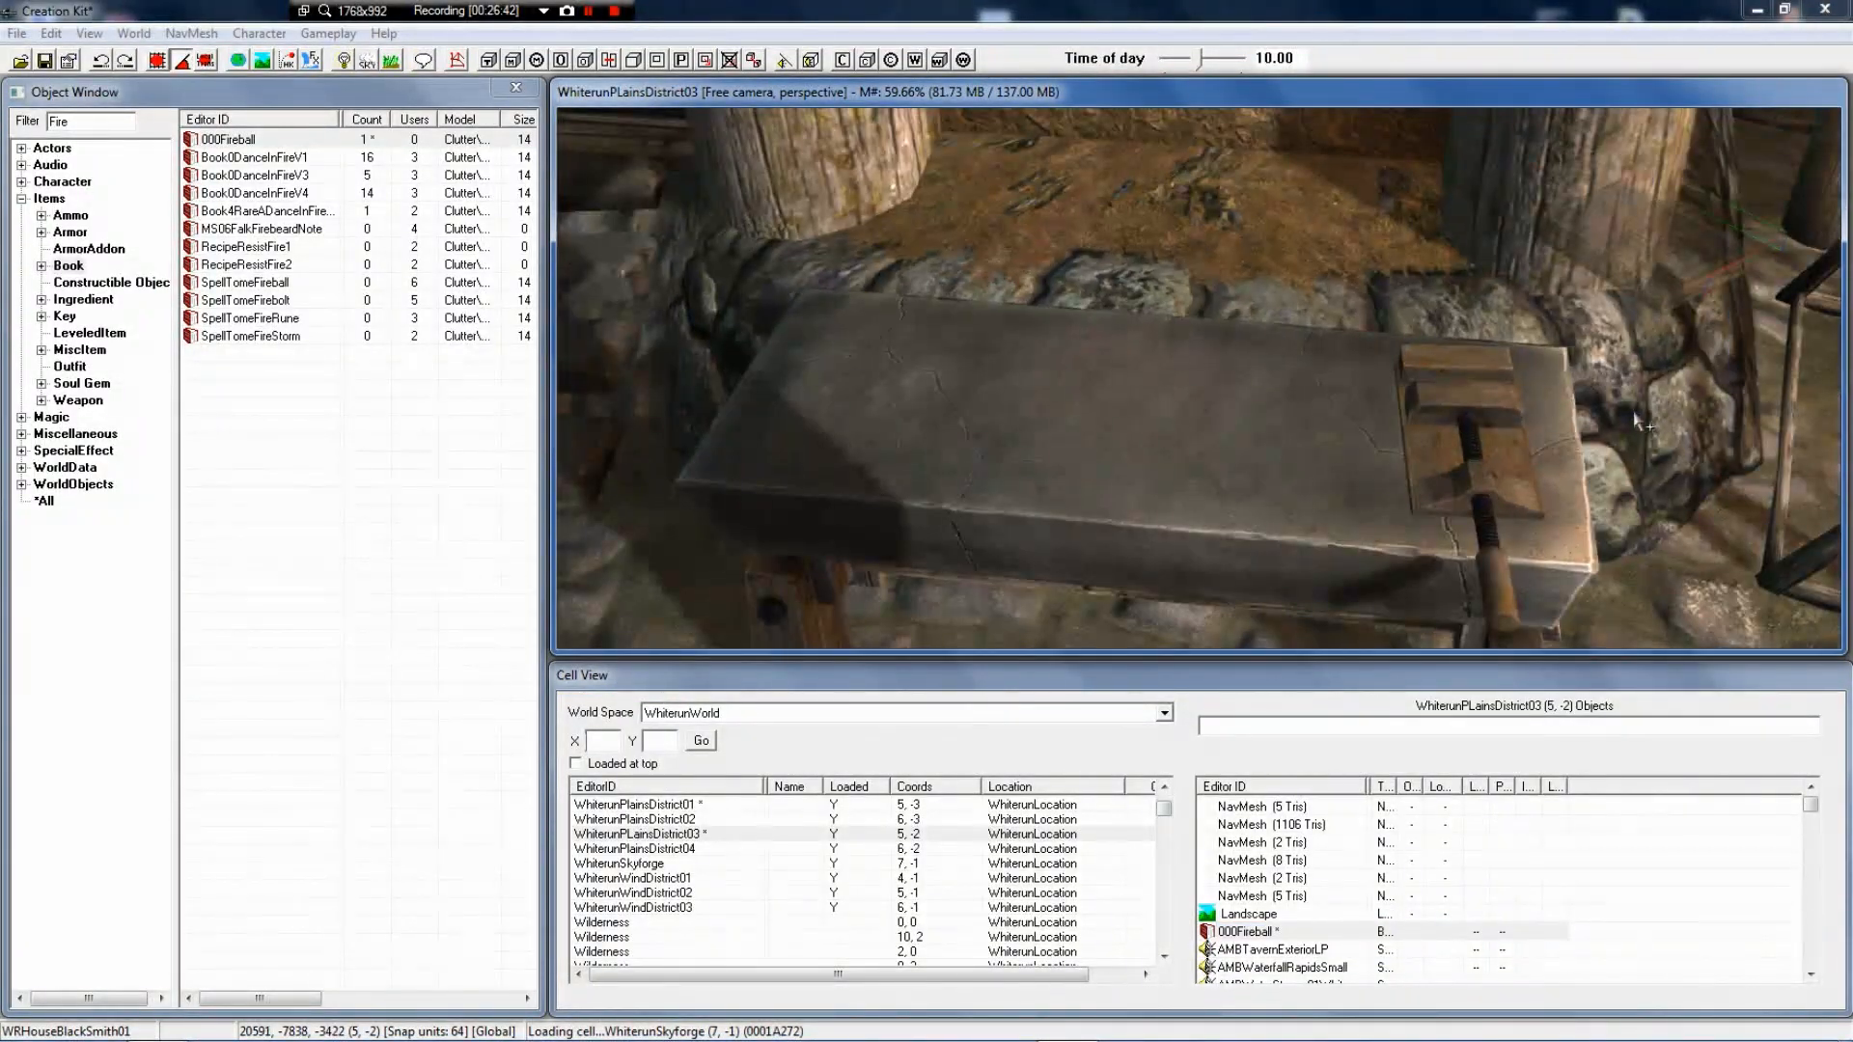
click(1675, 269)
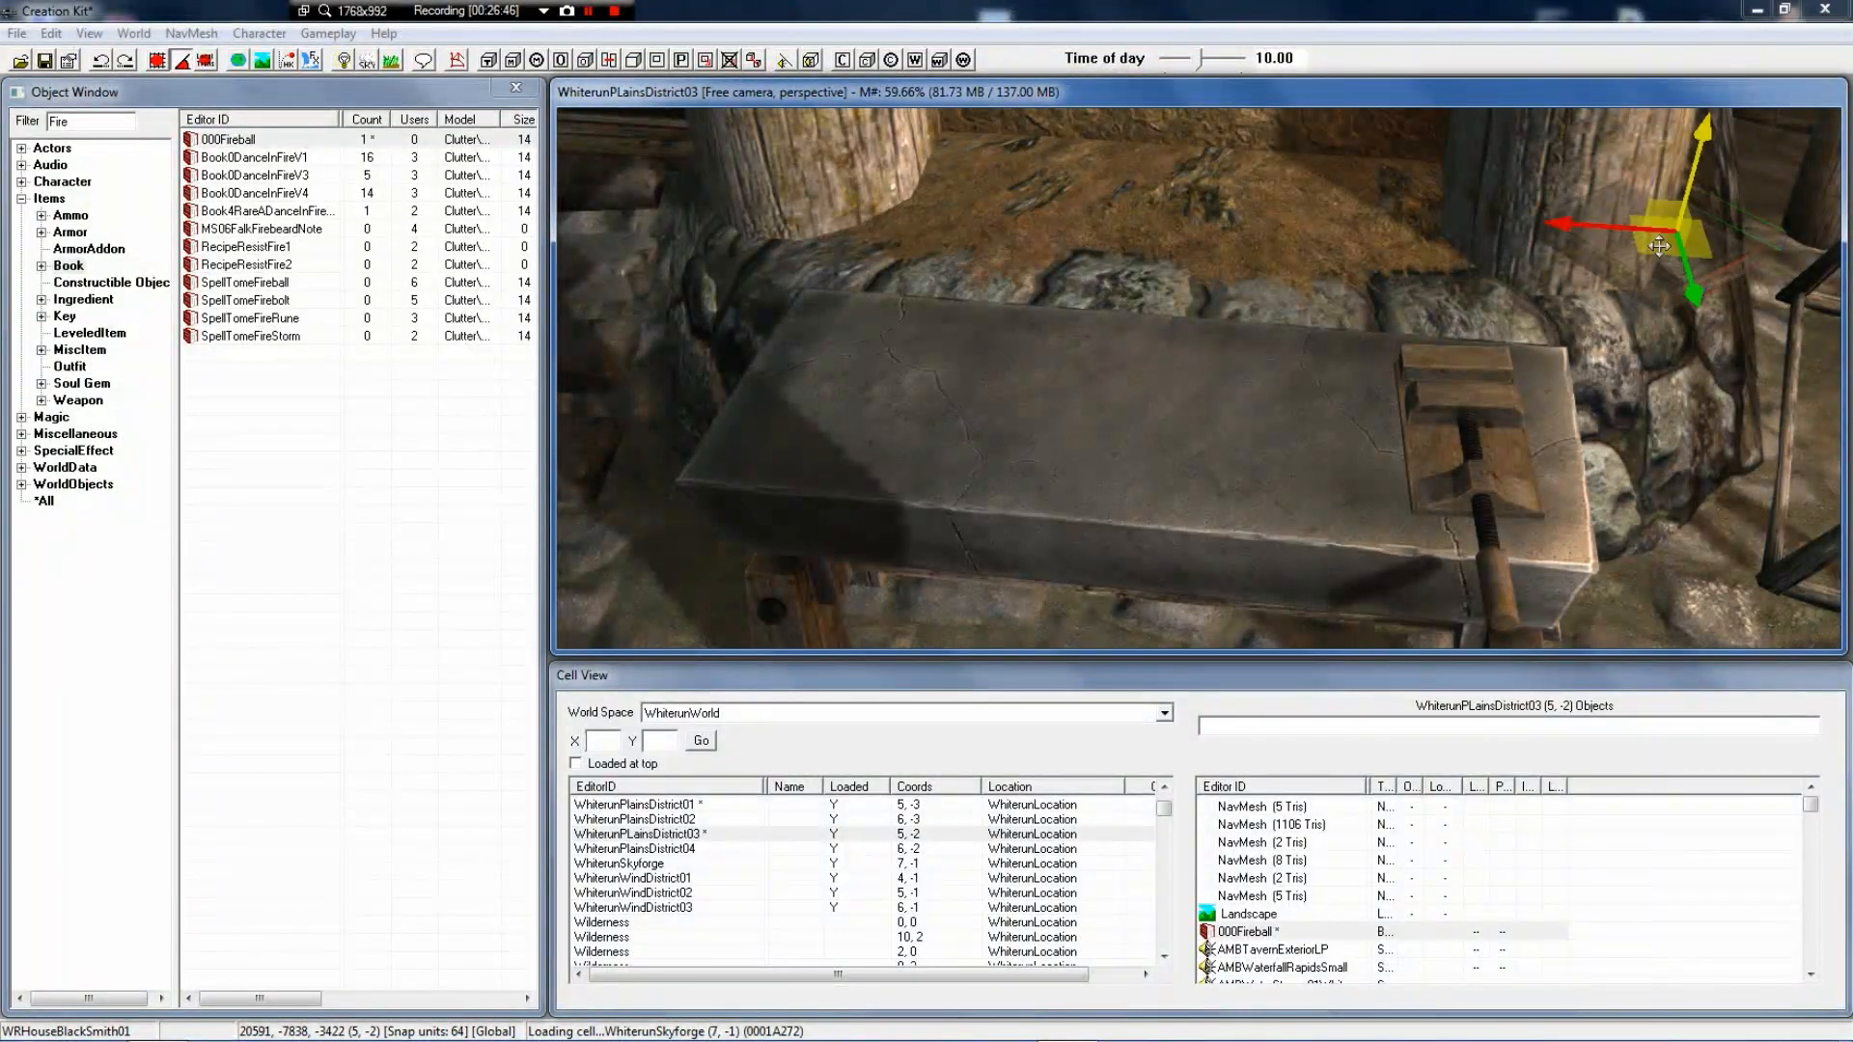
drag(1658, 231, 1334, 185)
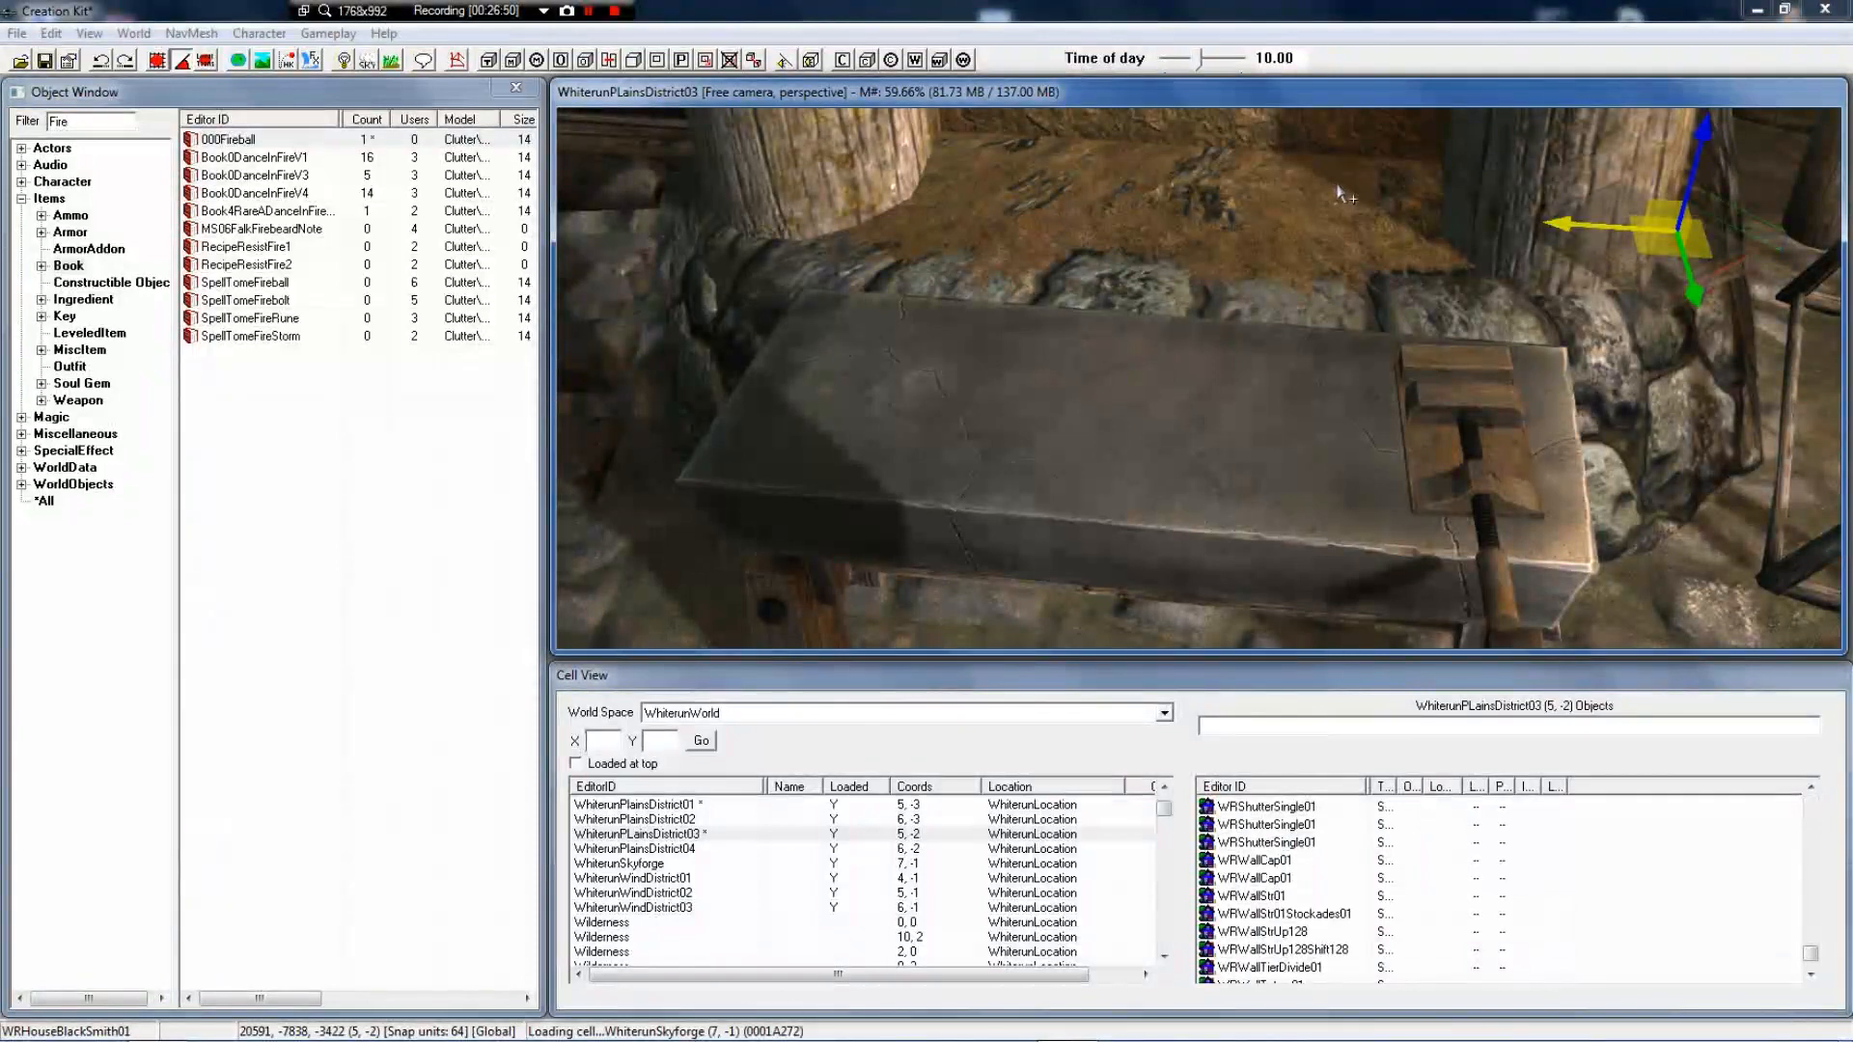
shift+middle_drag(1487, 172, 1448, 241)
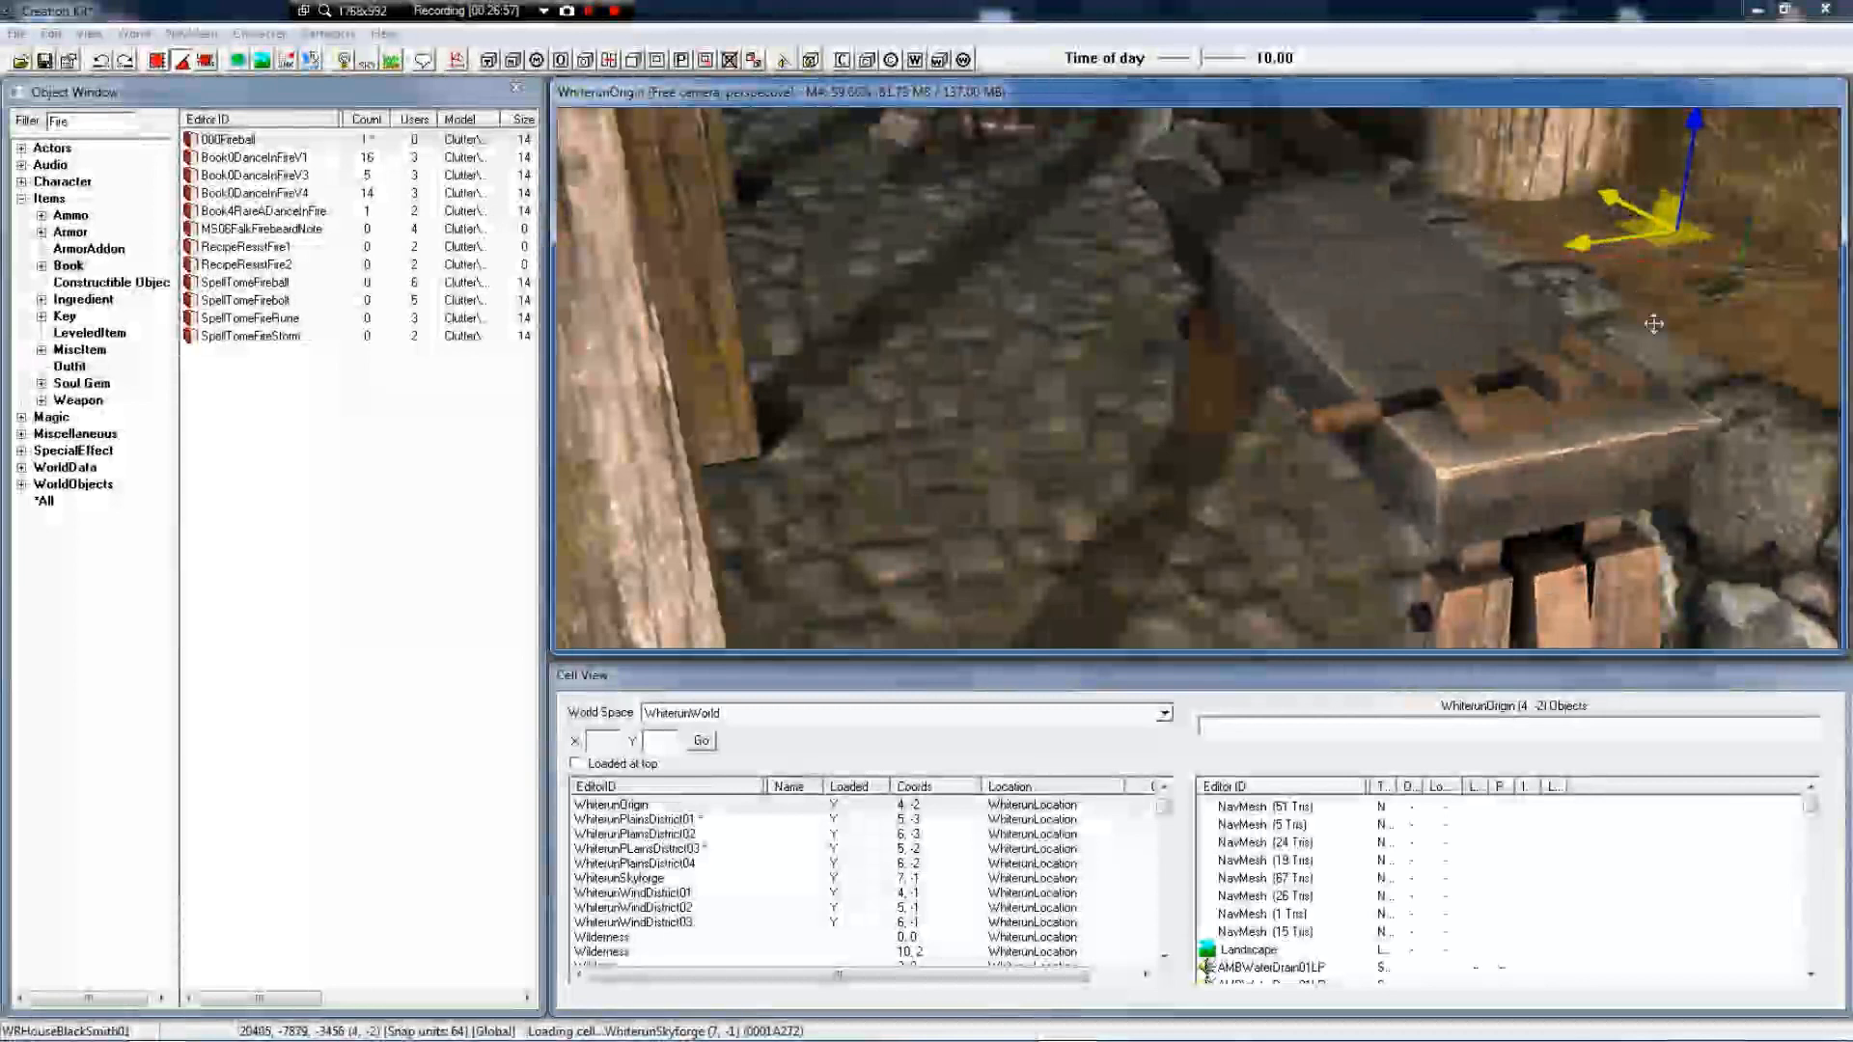
shift+middle_drag(1640, 318, 1679, 224)
shift+middle_drag(1841, 237, 1722, 321)
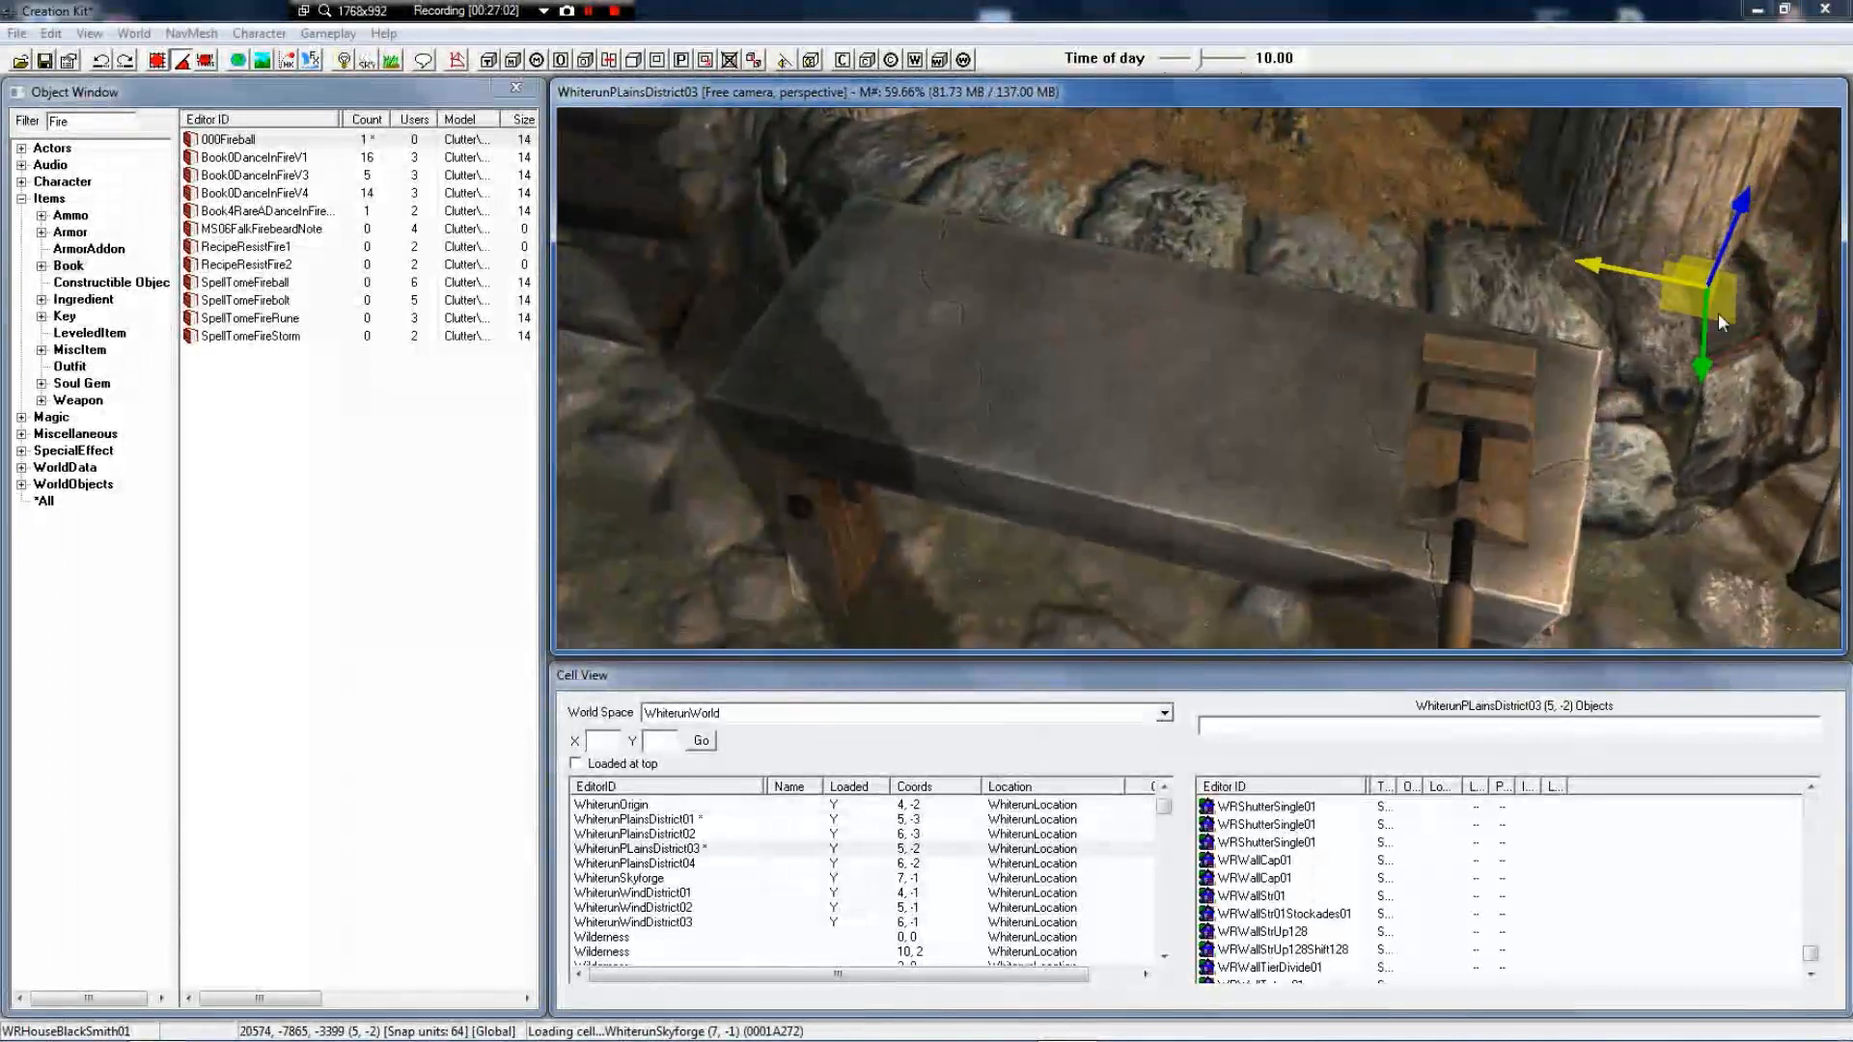
Save the plugin as Tutorial in the Skyrim Data folder
click(44, 59)
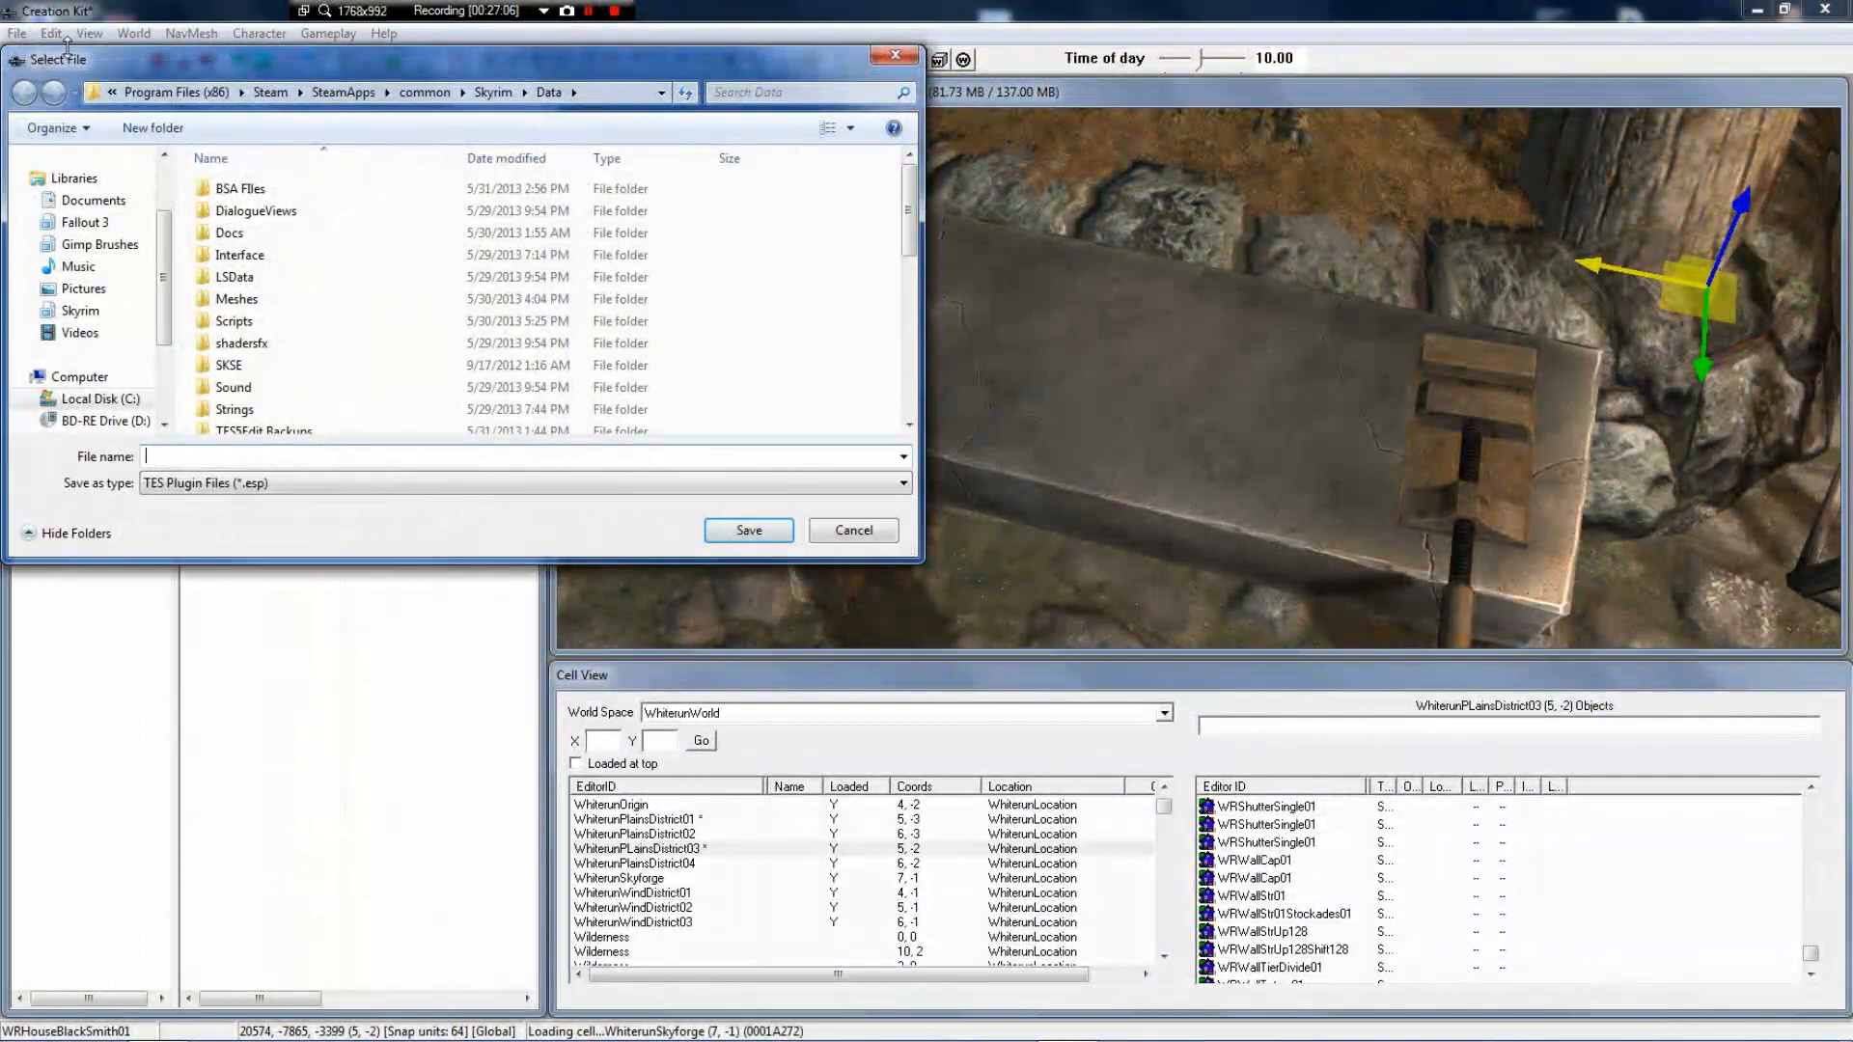
drag(72, 74, 73, 98)
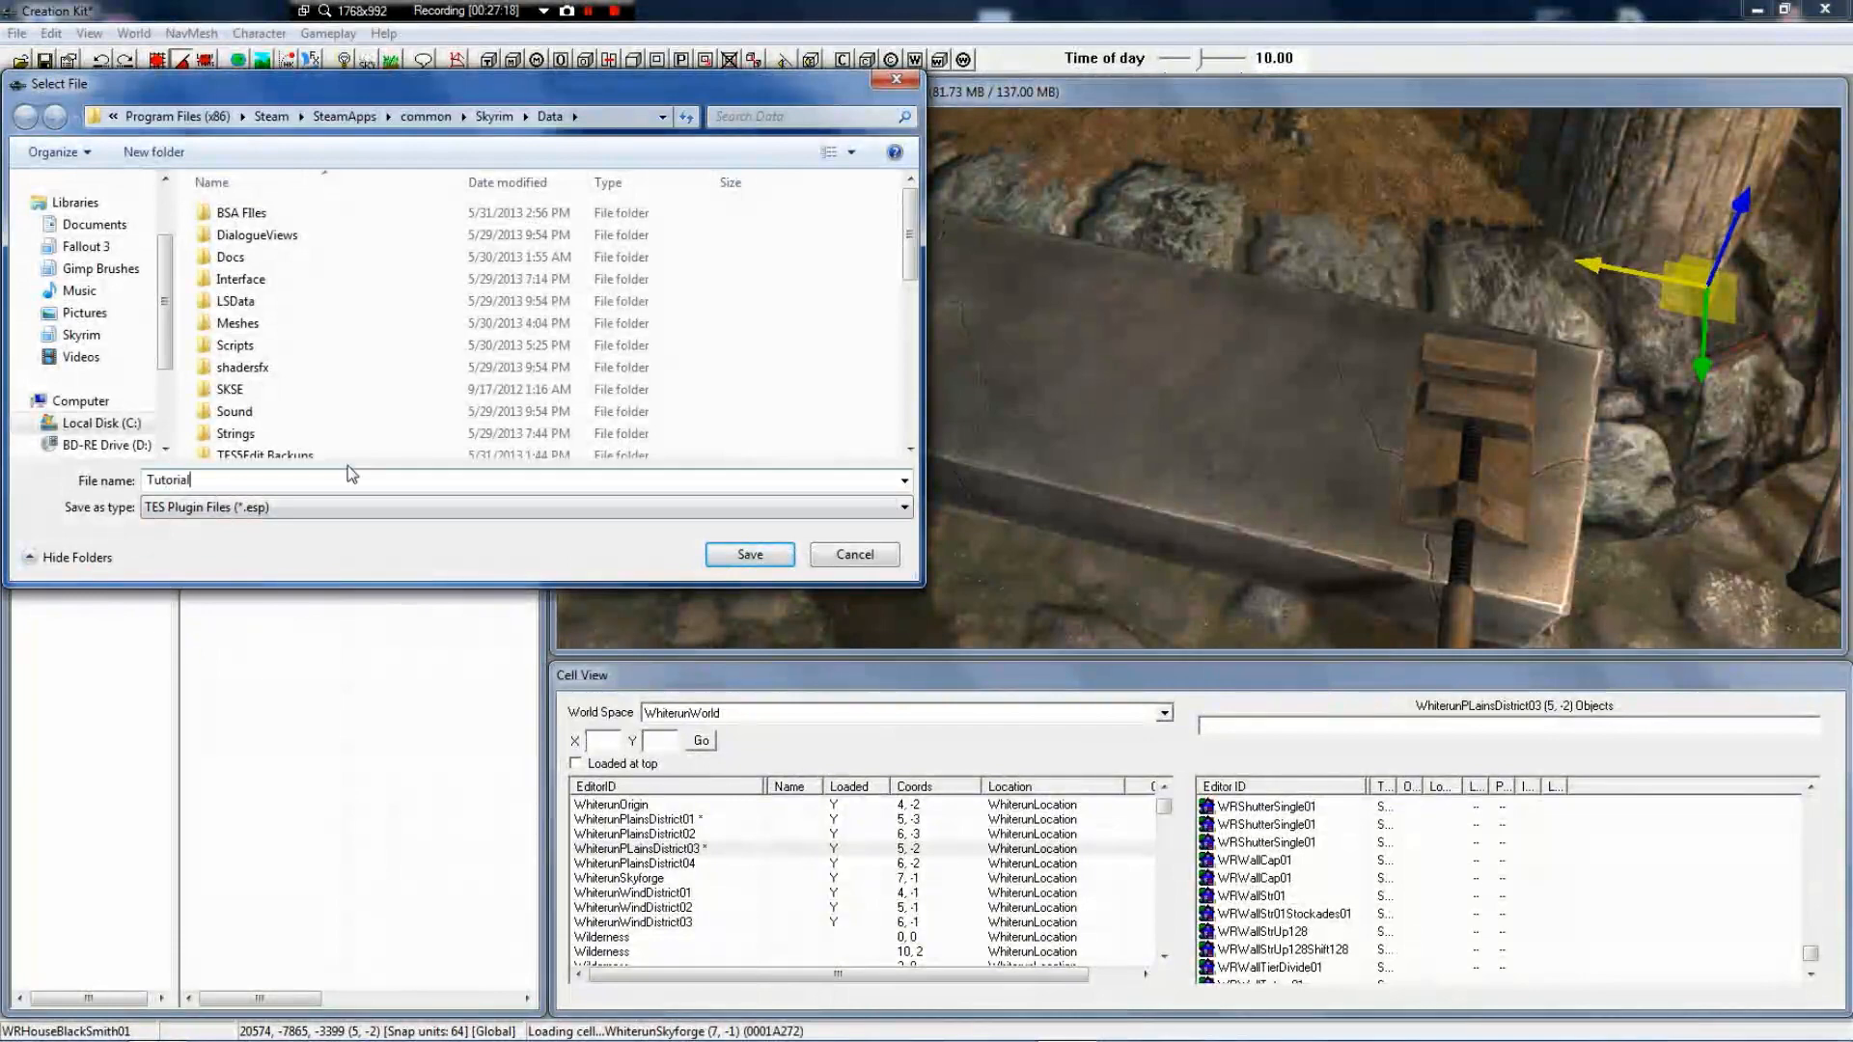
key(Return)
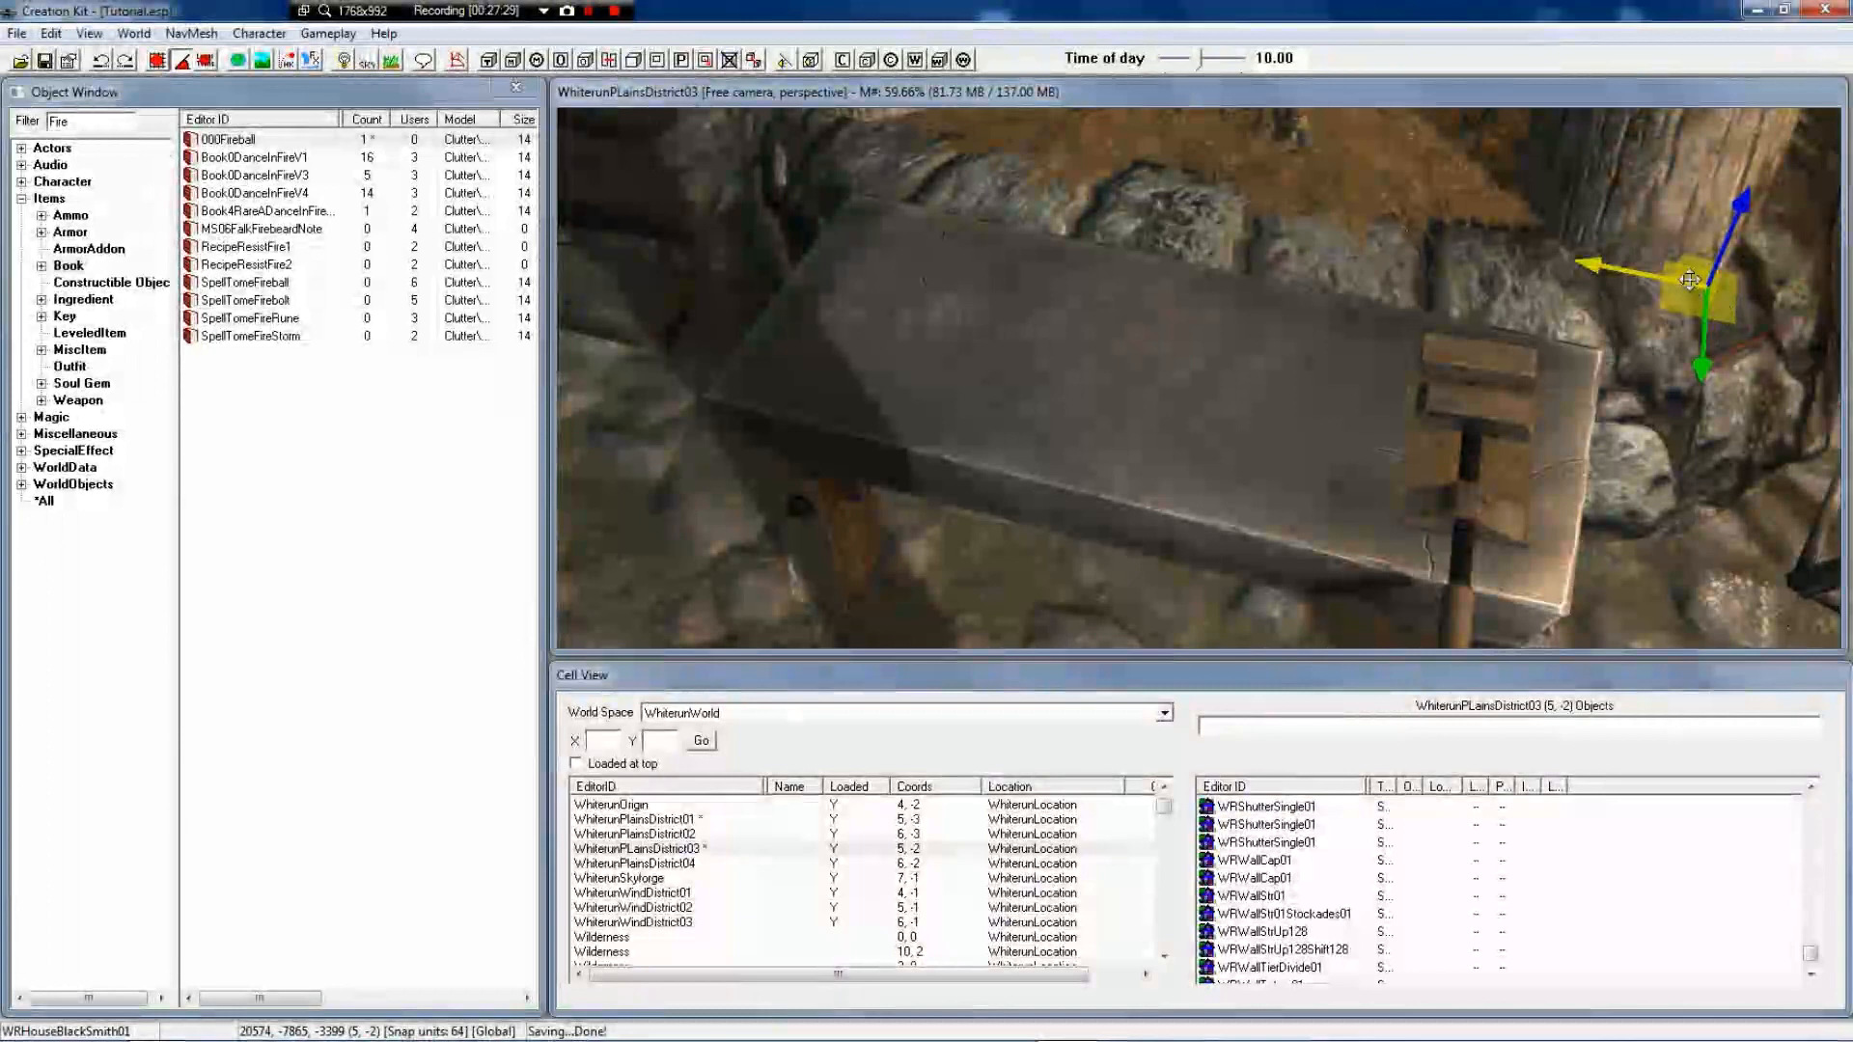
shift+middle_drag(1404, 447, 1293, 400)
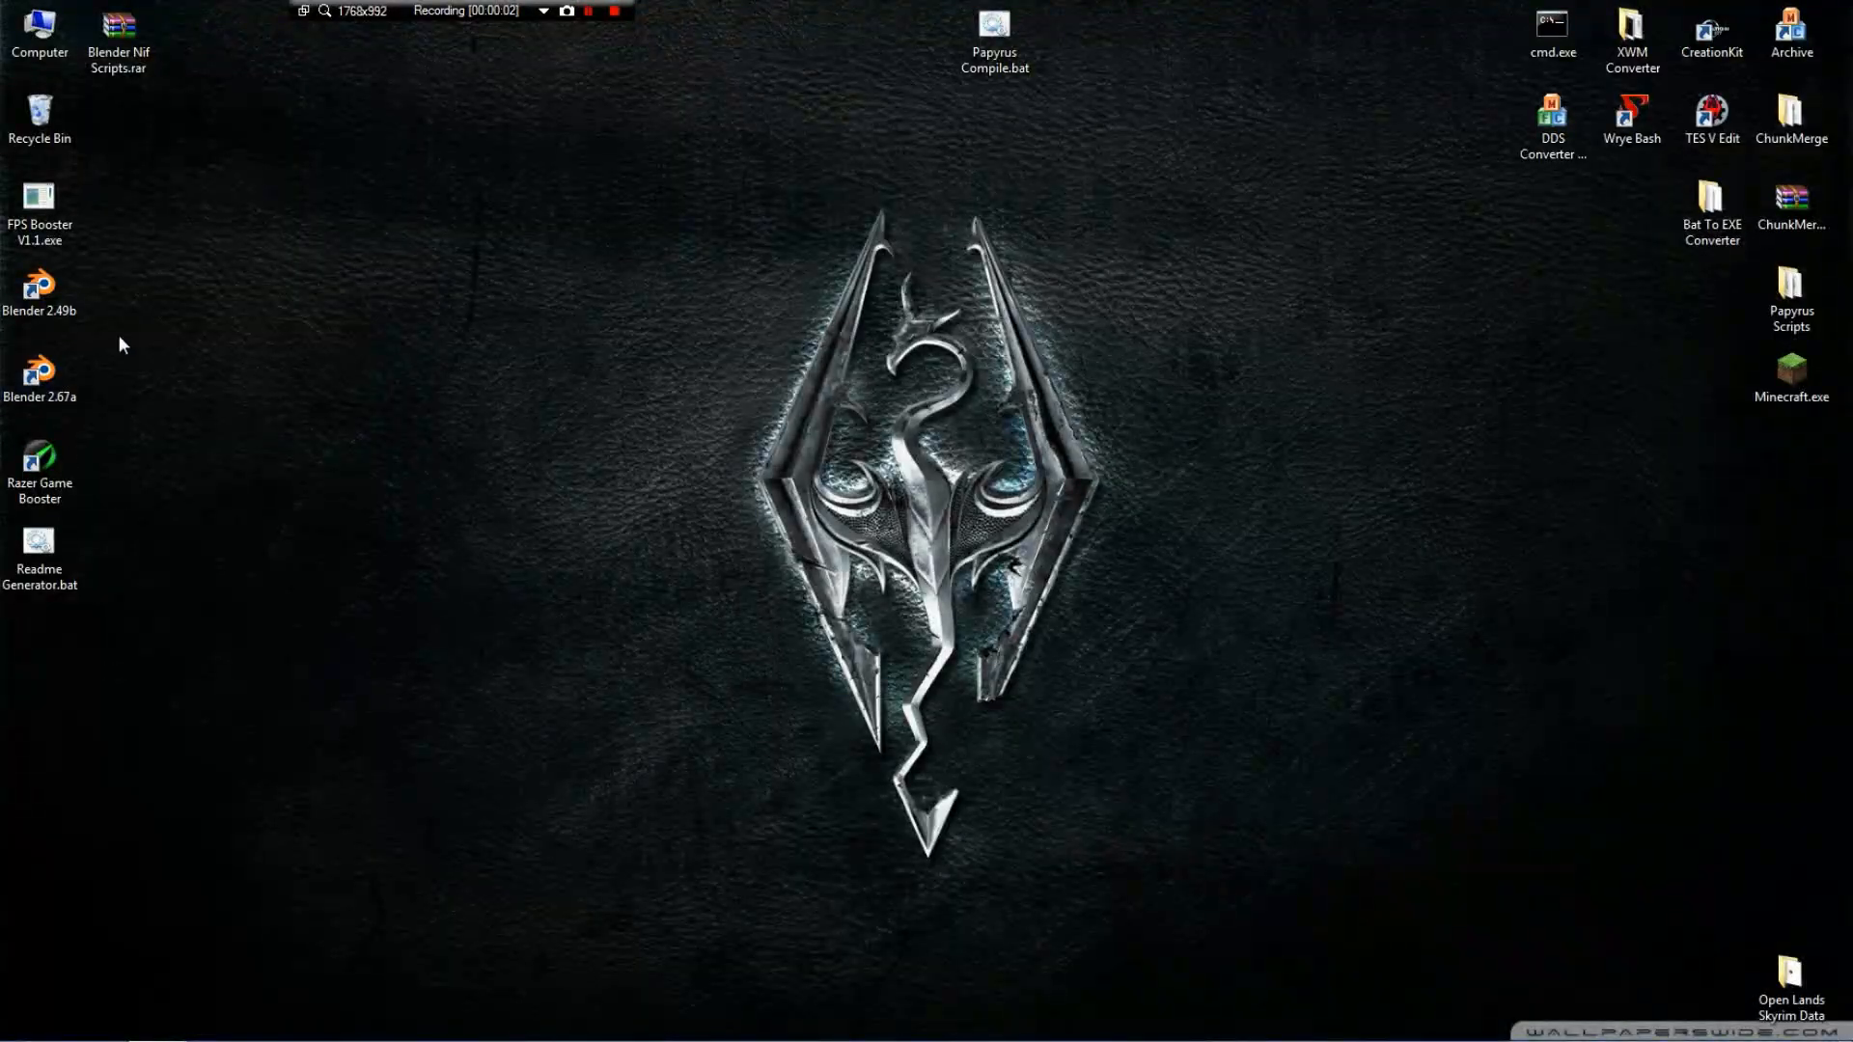
Switch to Nexus Mod Manager by launching it from the desktop
mouse_move(350, 1038)
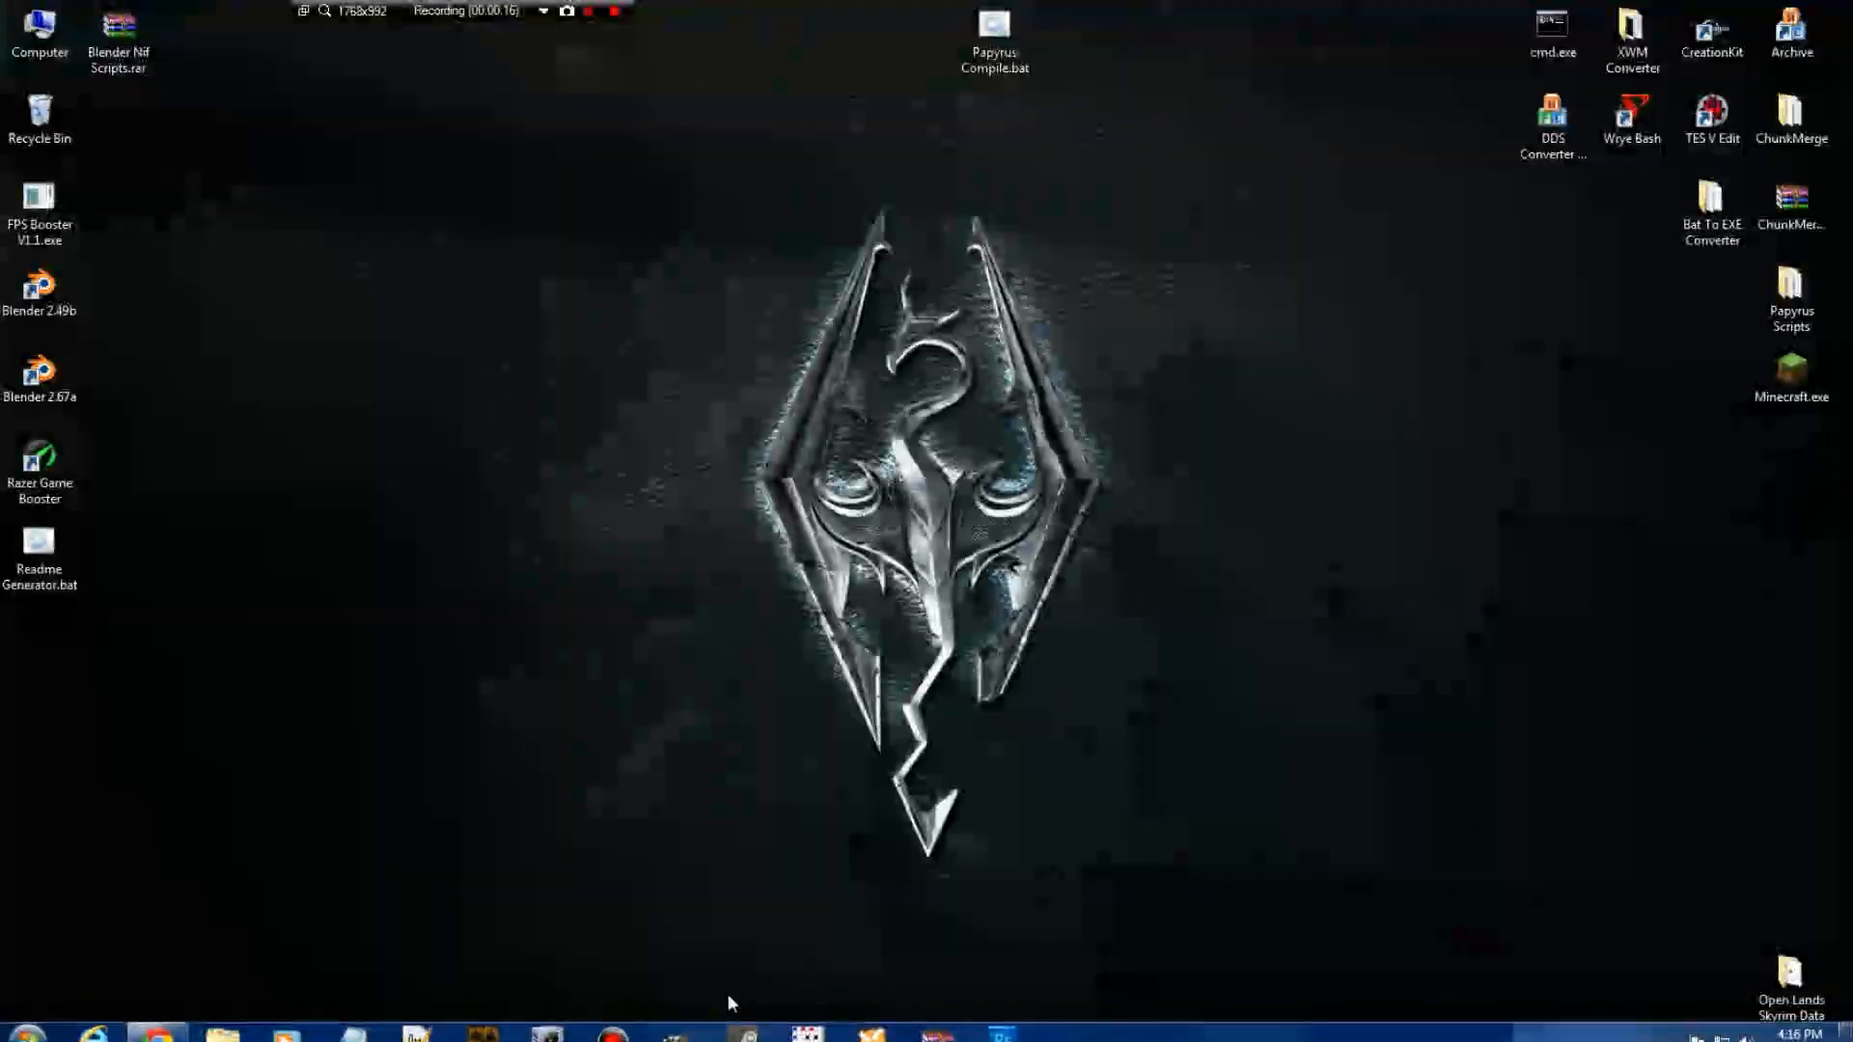
click(874, 1023)
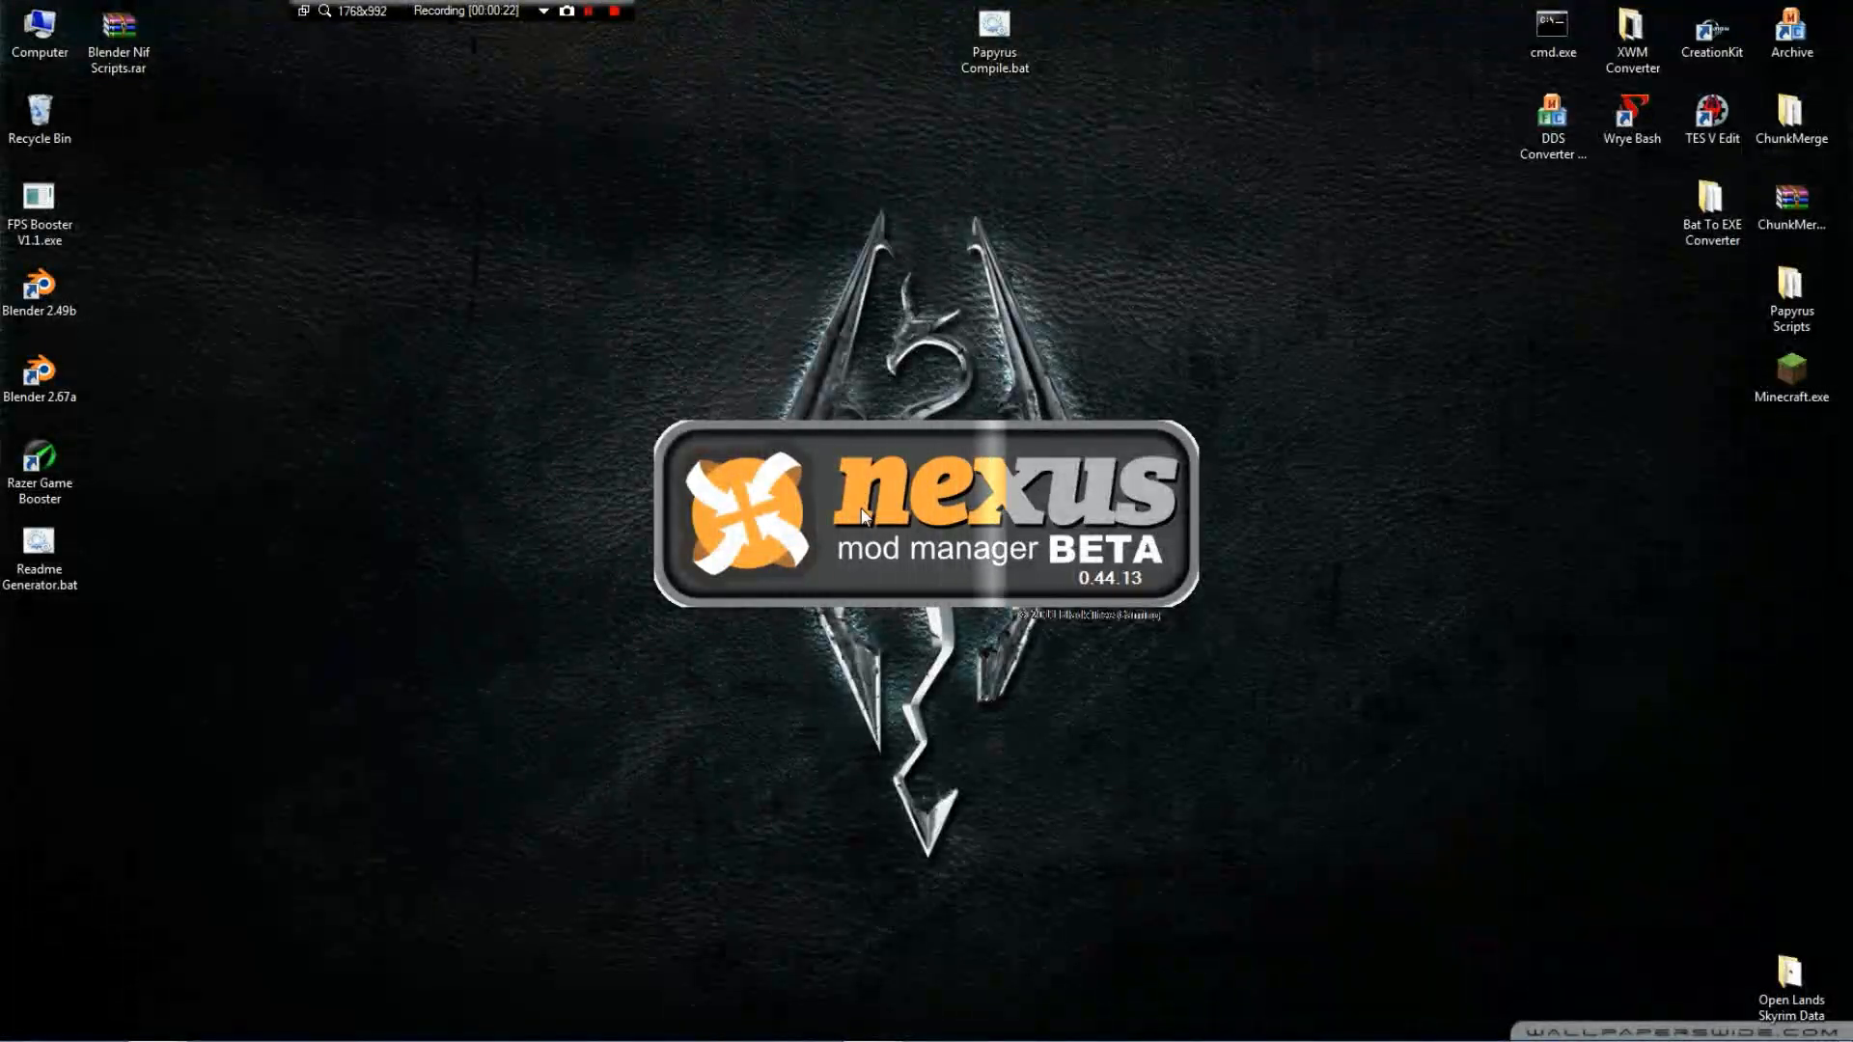
Search the computer for "Skyrim L" and try to run The Elder Scrolls V Skyrim as administrator
click(25, 1028)
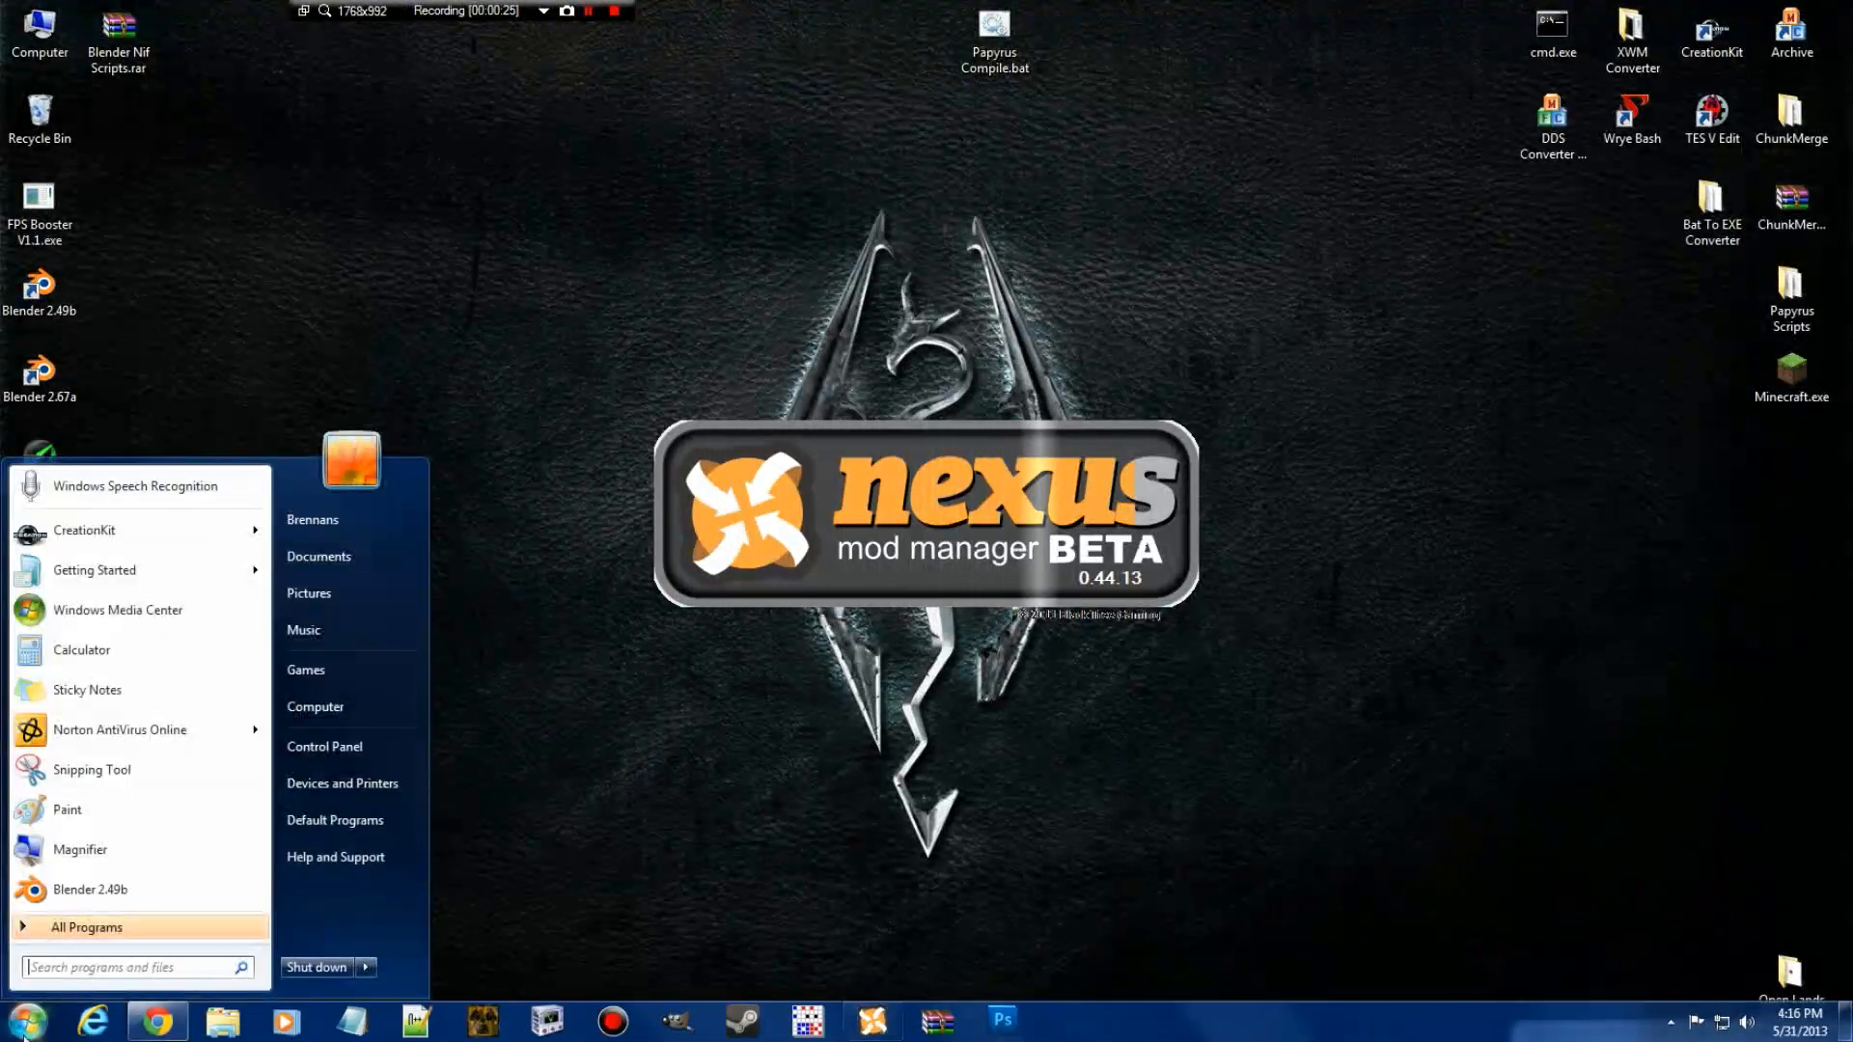
text(Skyrim)
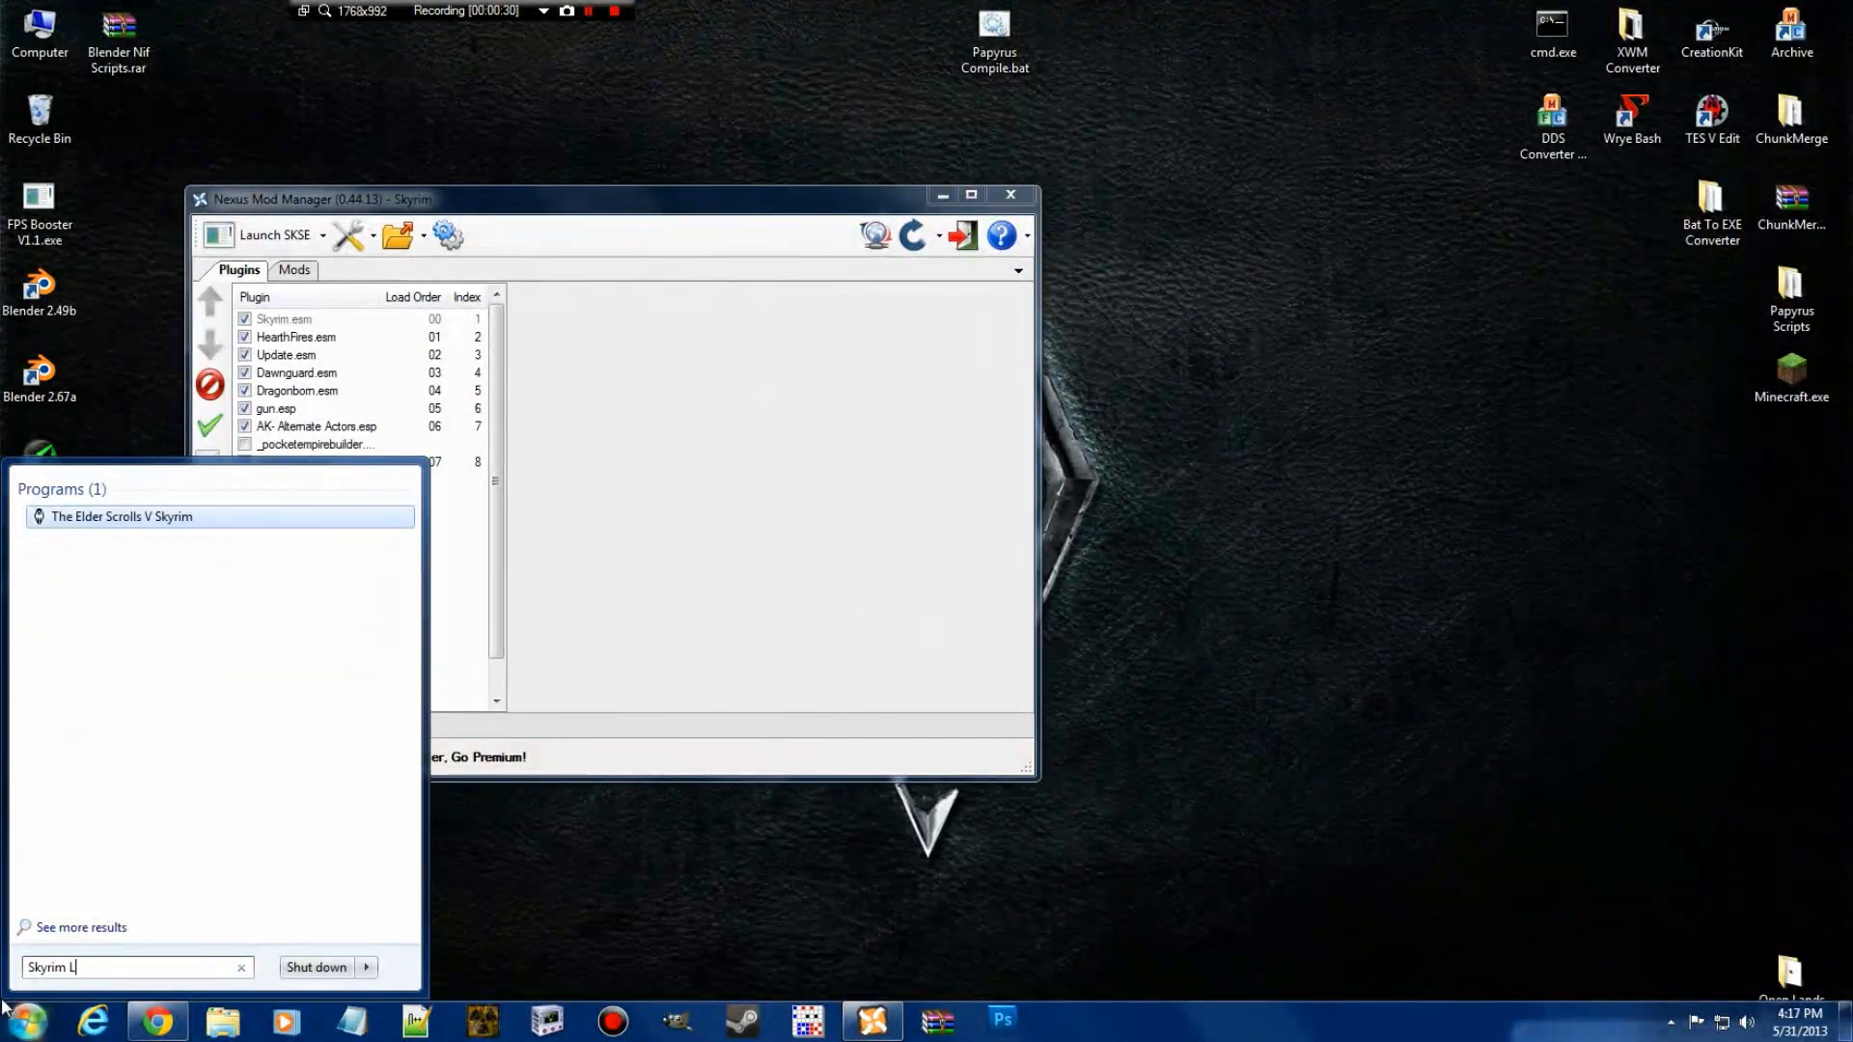
text( L)
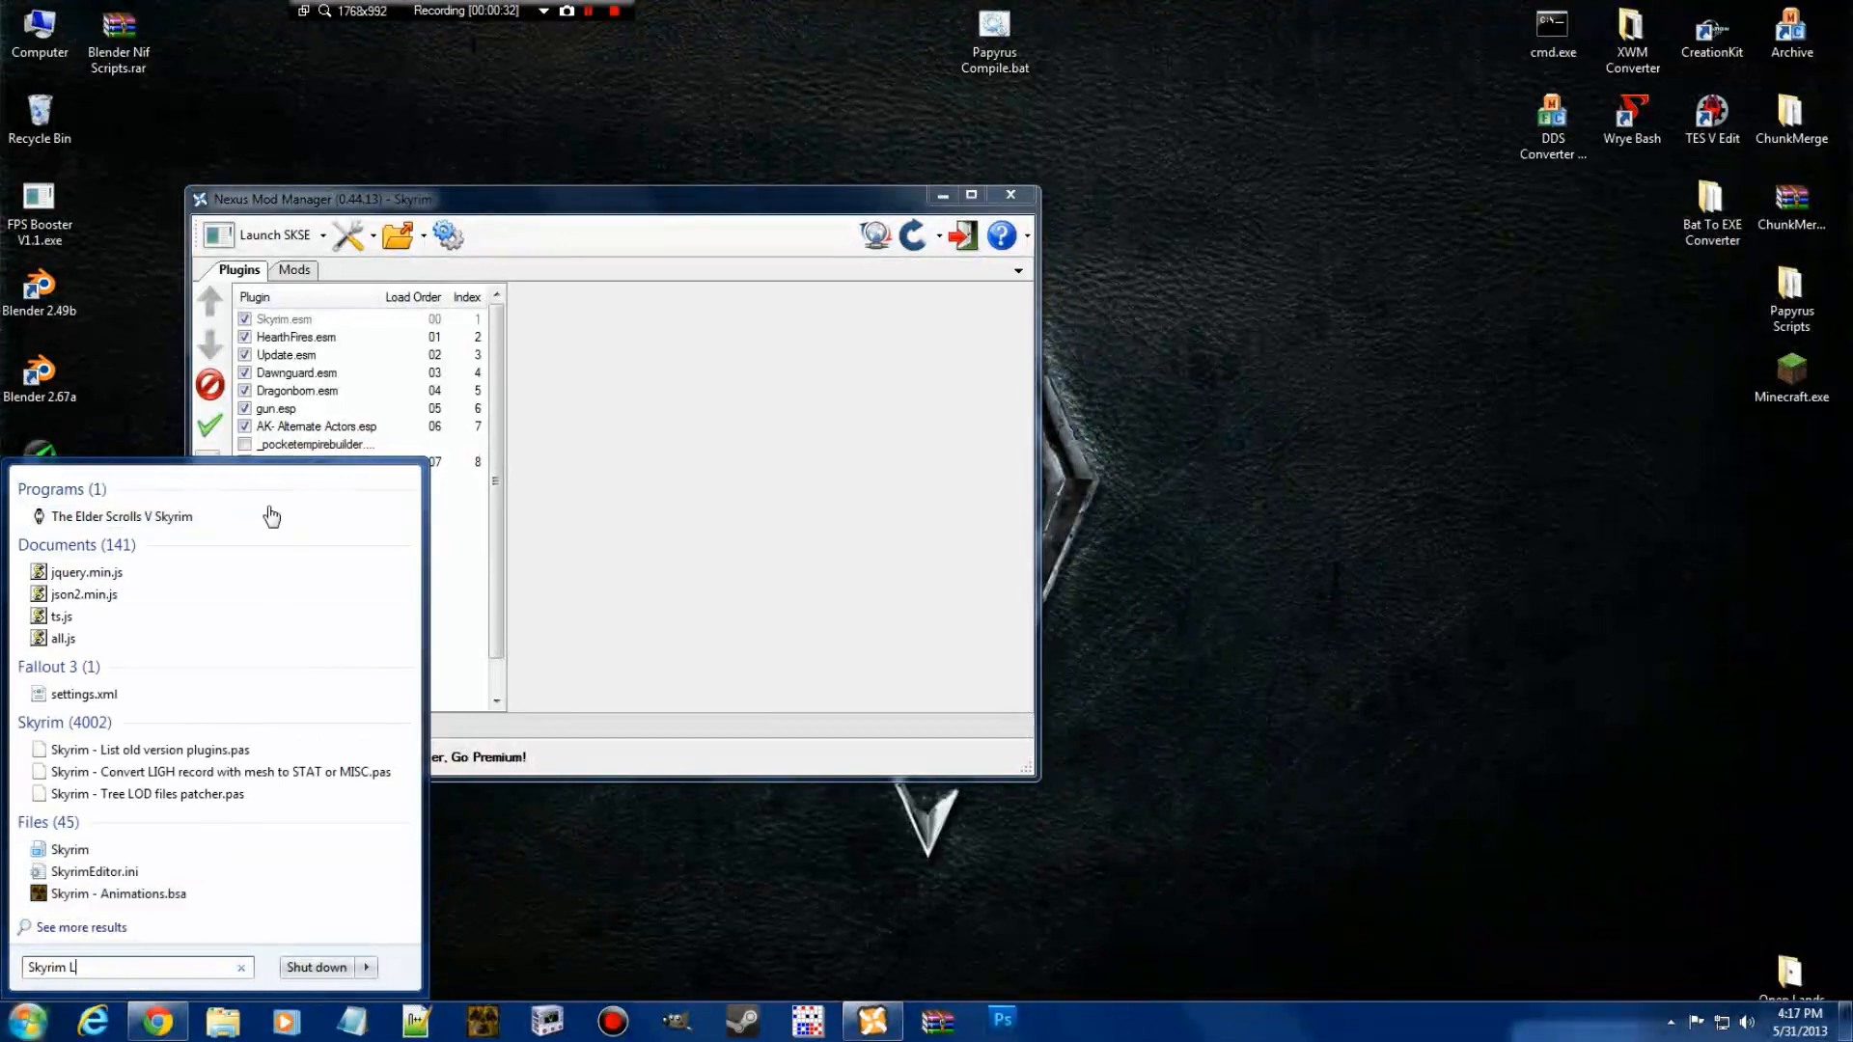
right_click(113, 521)
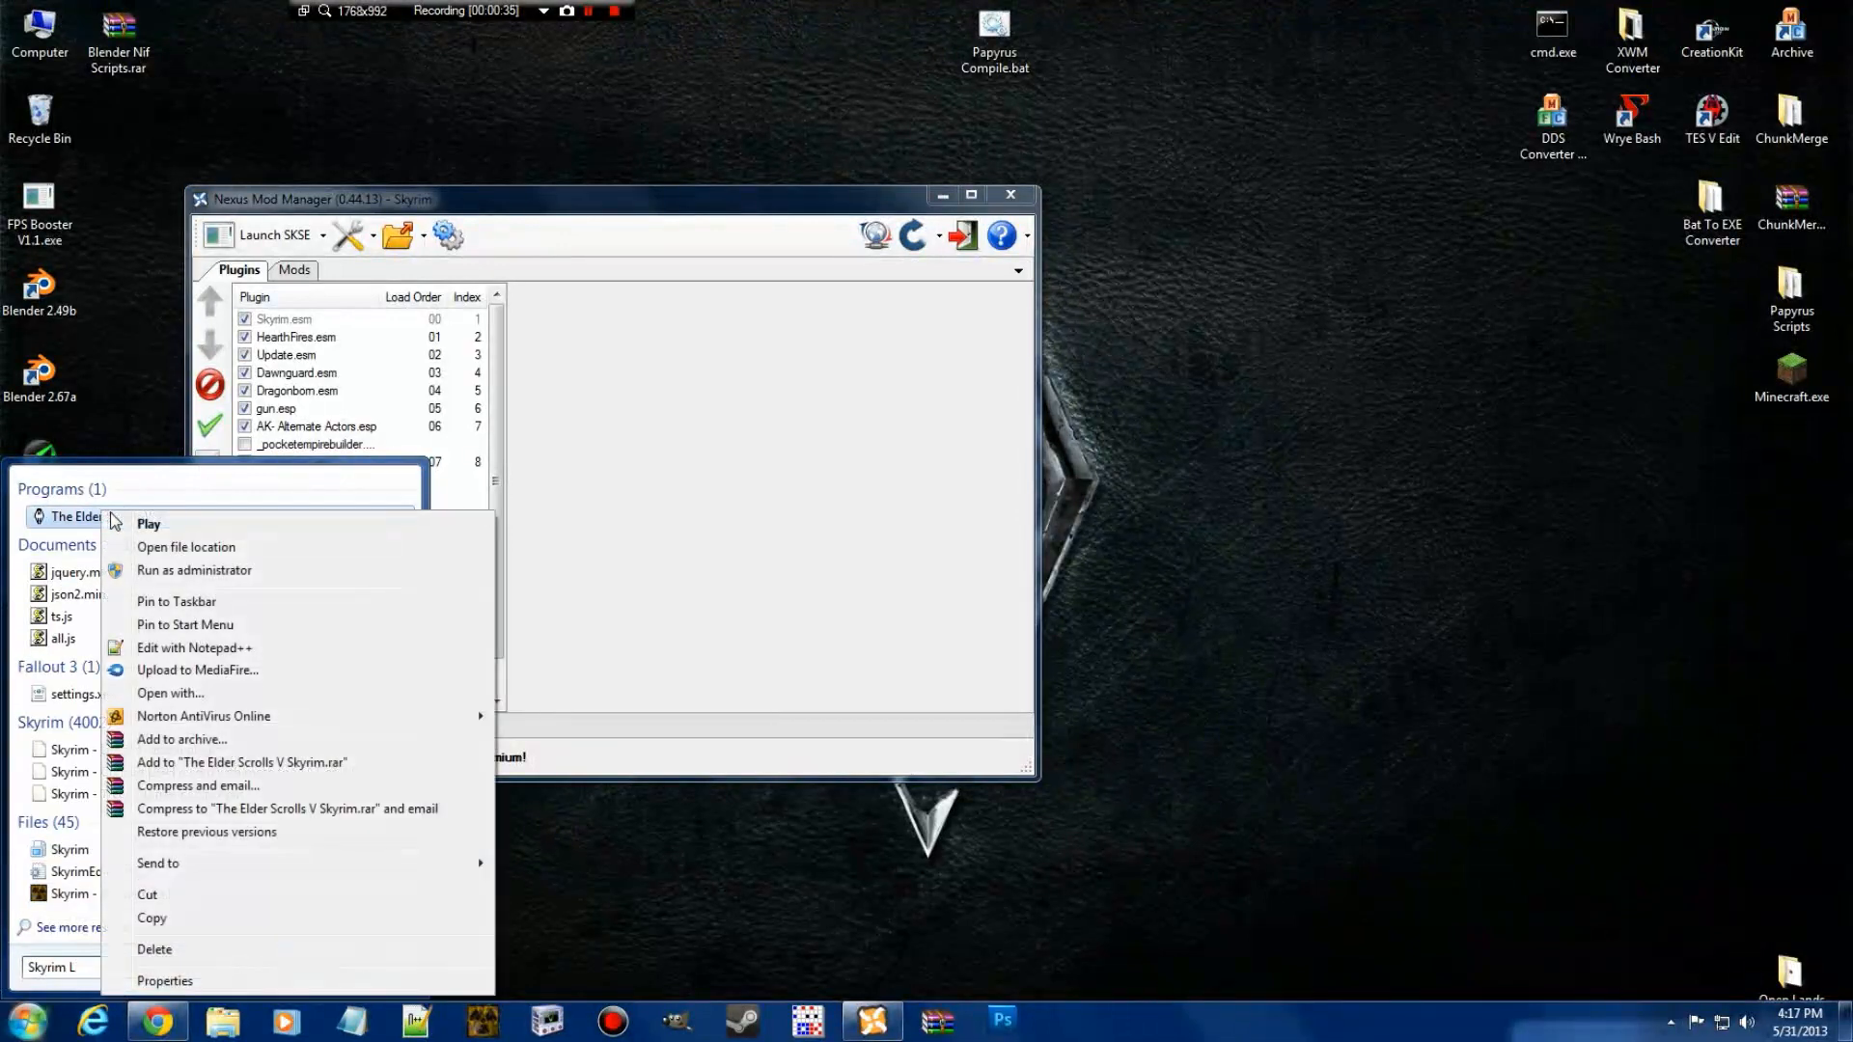
click(183, 565)
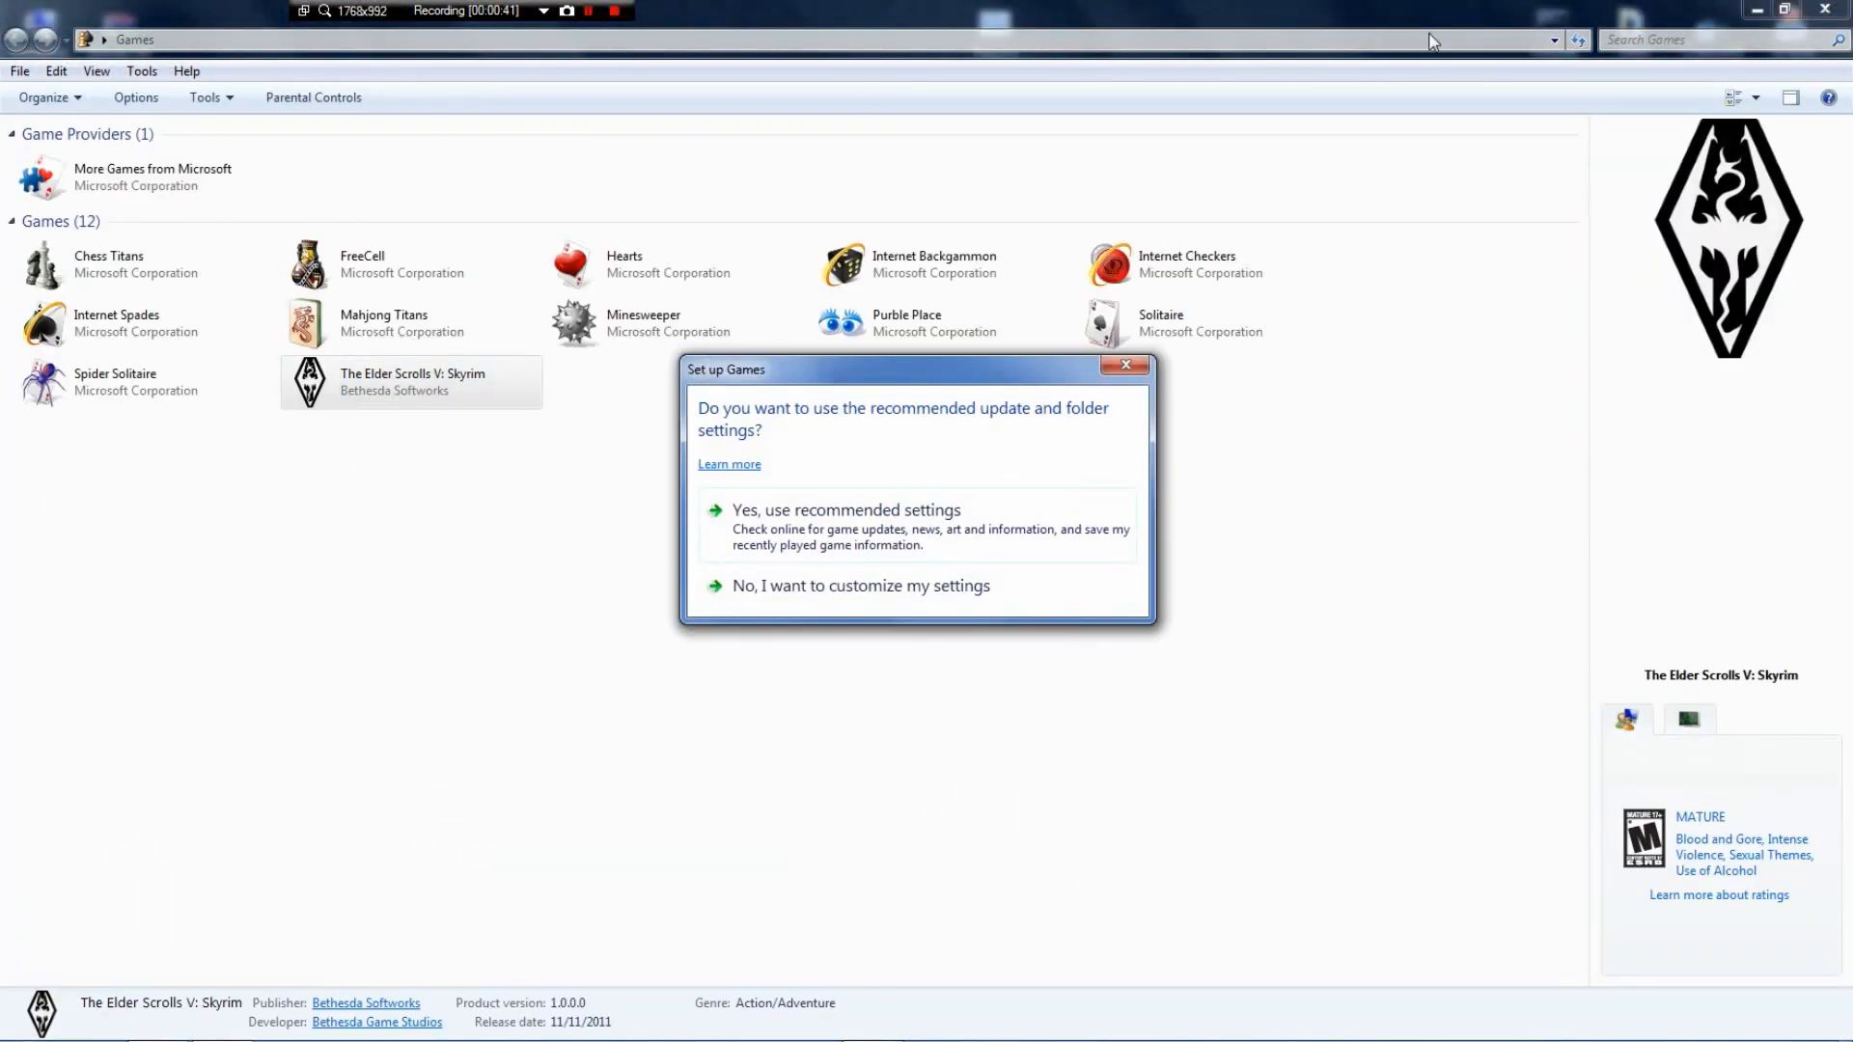
Choose custom game update settings with online checks set to never, accept them, and close the Games window
click(956, 585)
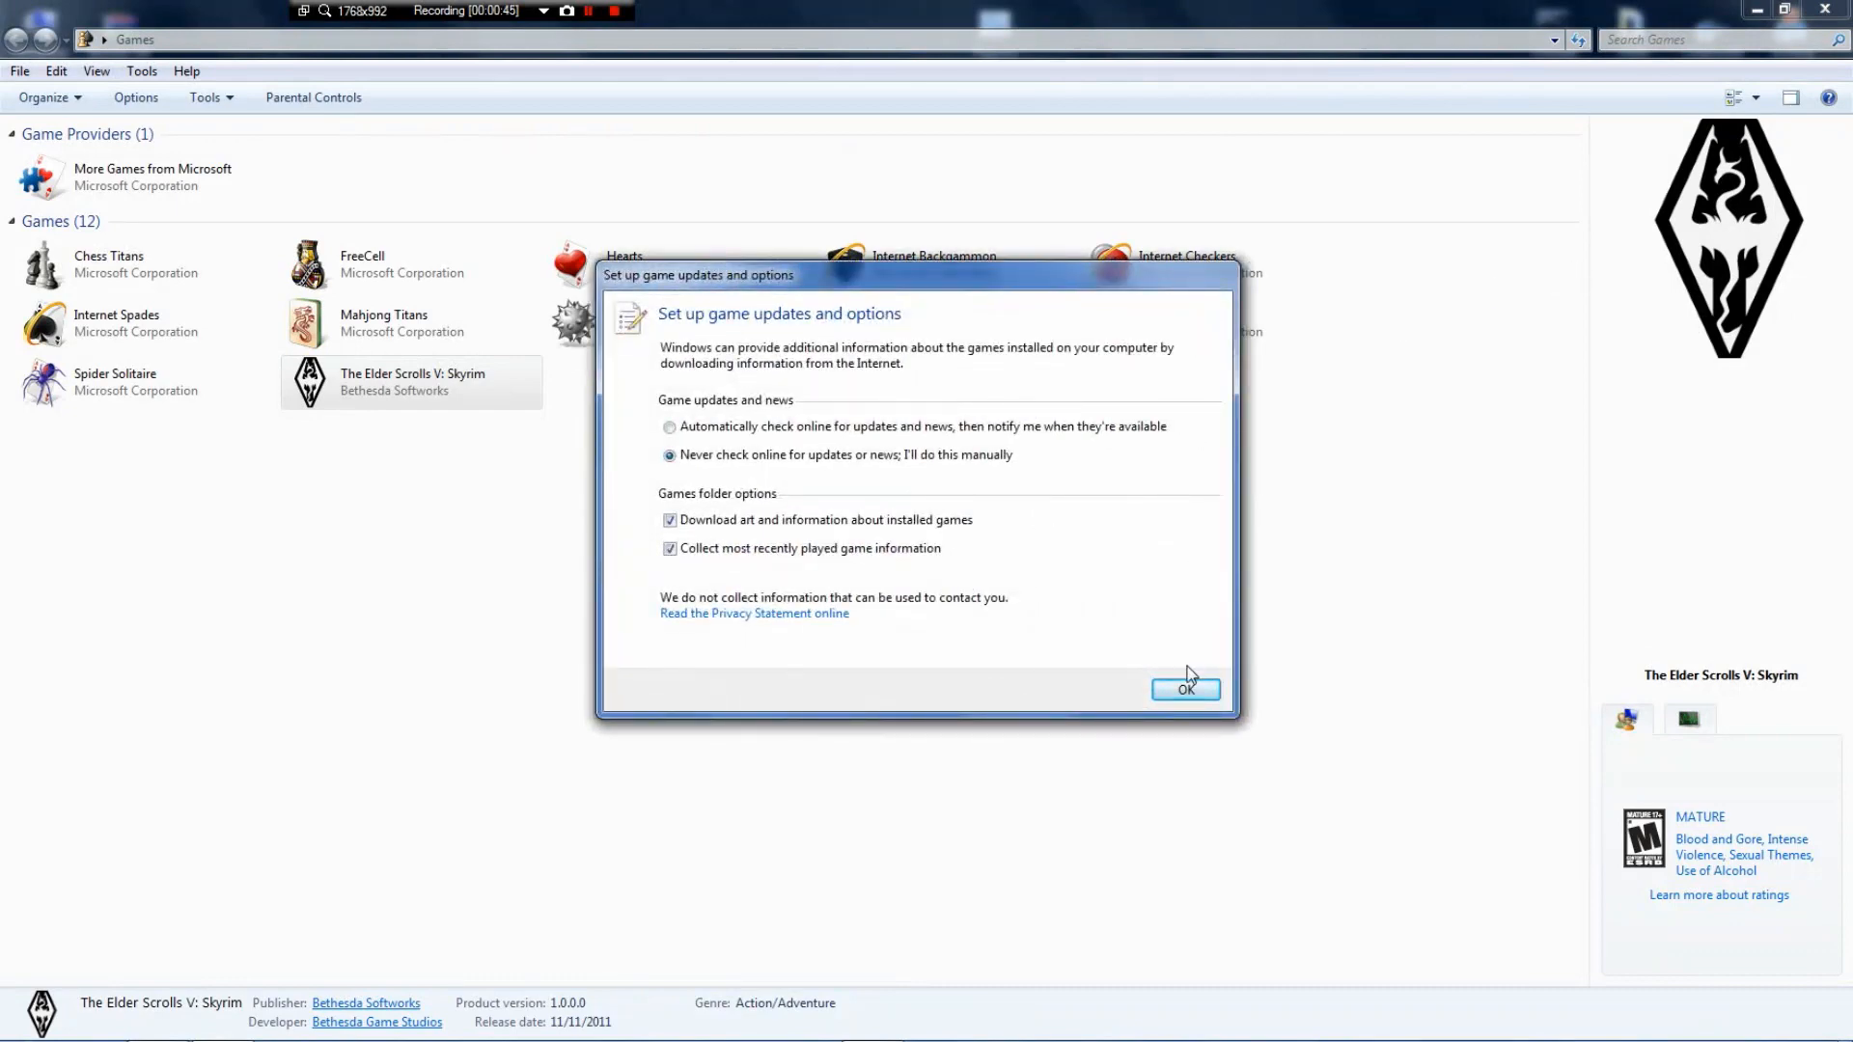
click(1206, 691)
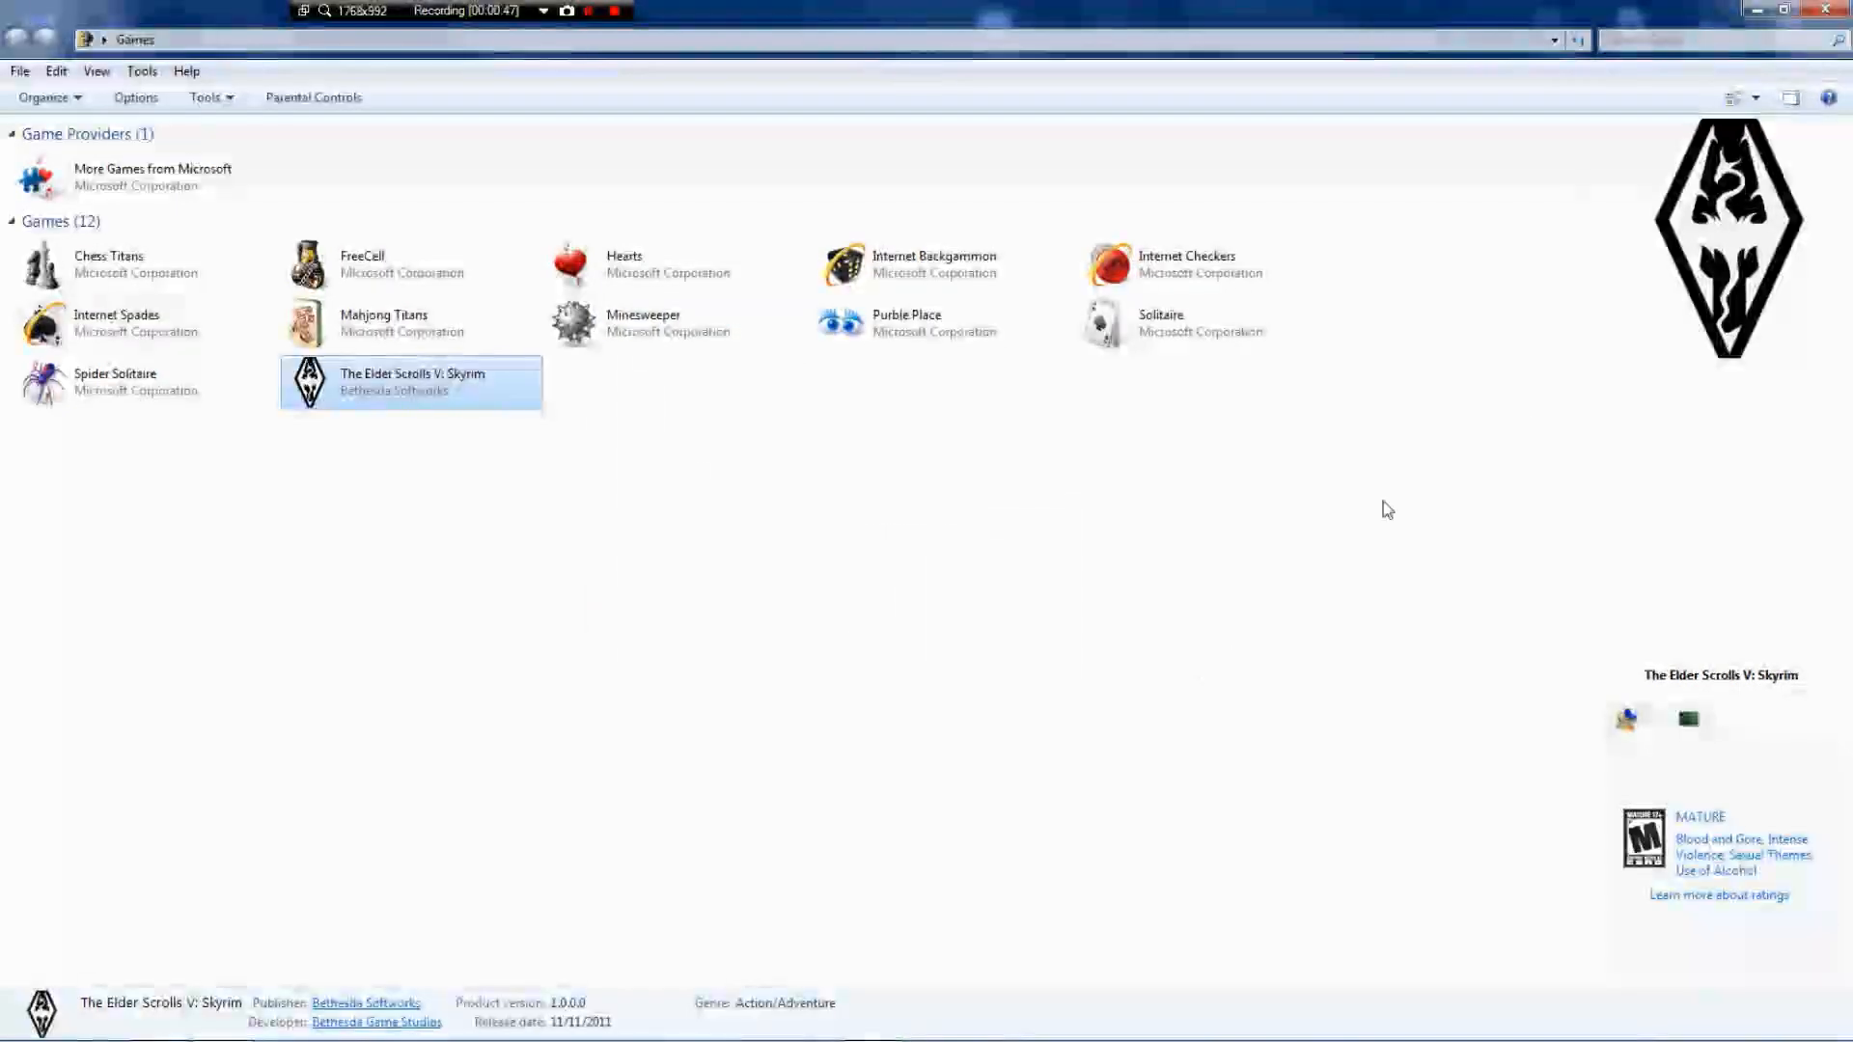
click(1824, 8)
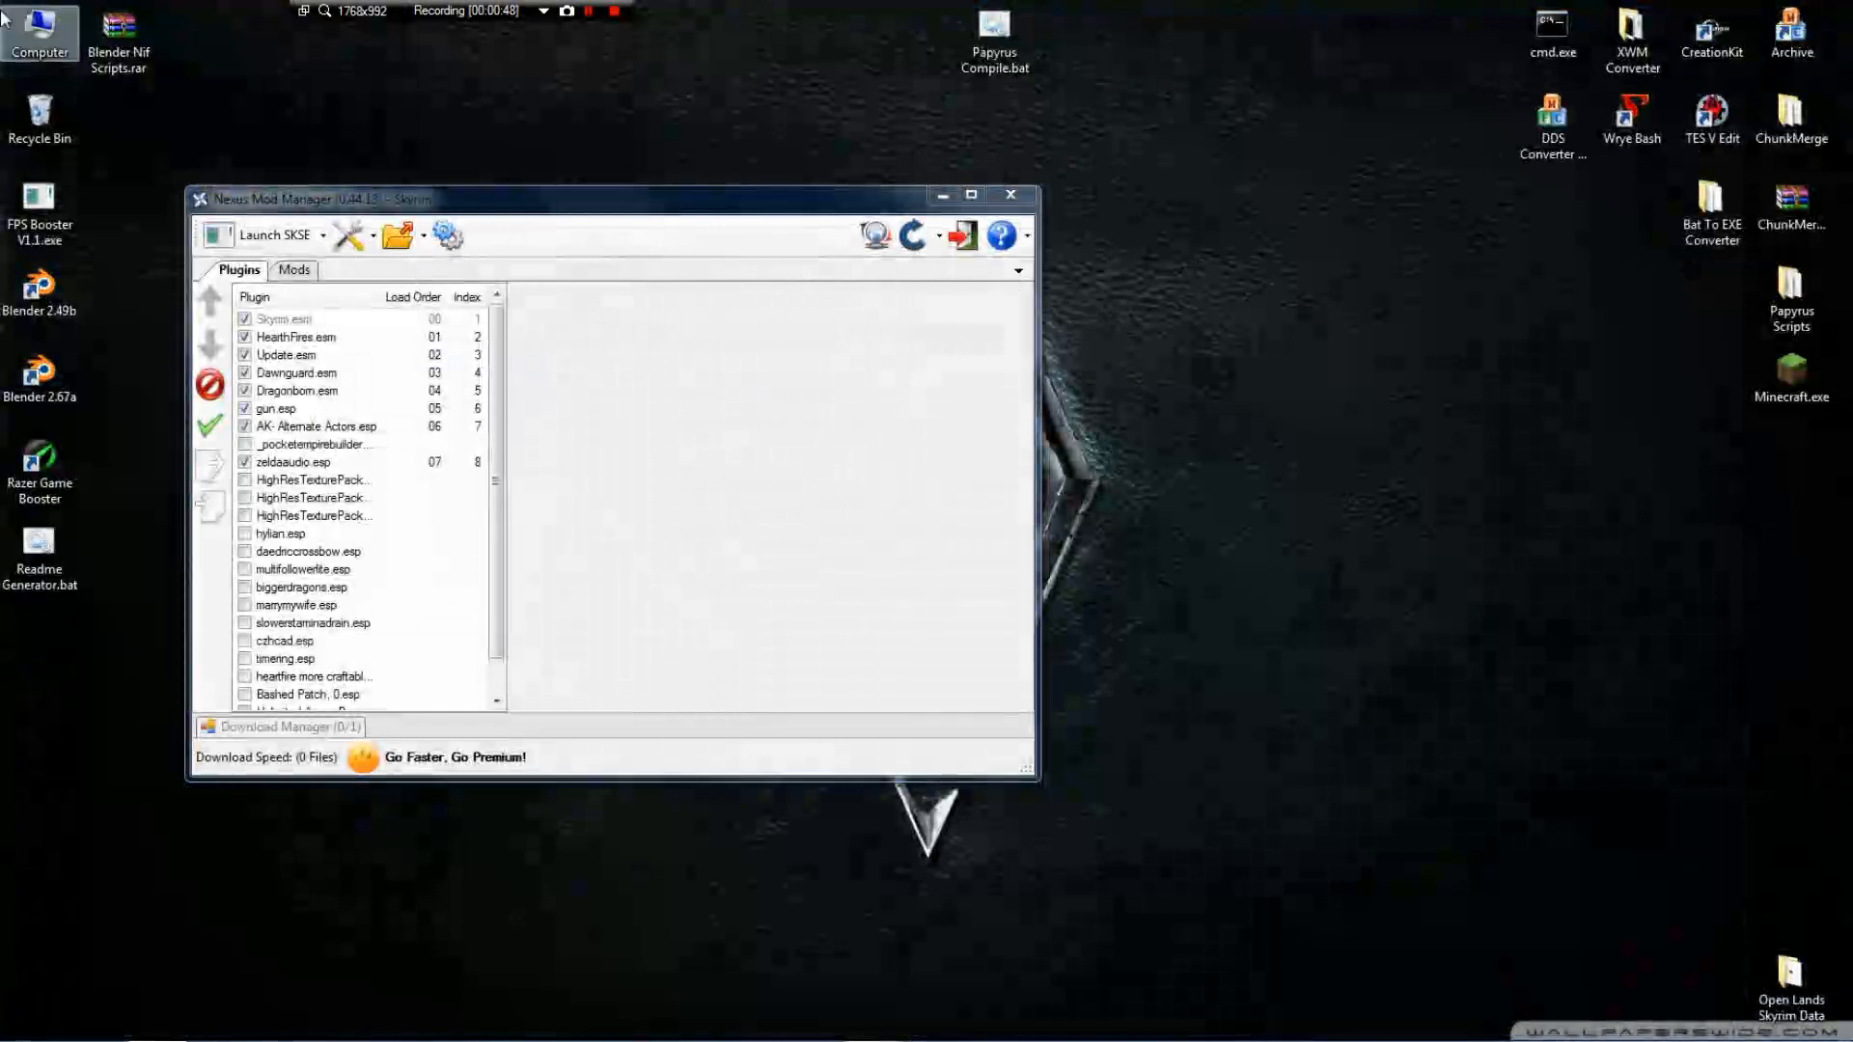
Create a desktop shortcut to SkyrimLauncher.exe from the Skyrim library folder and close the folder window
double_click(40, 34)
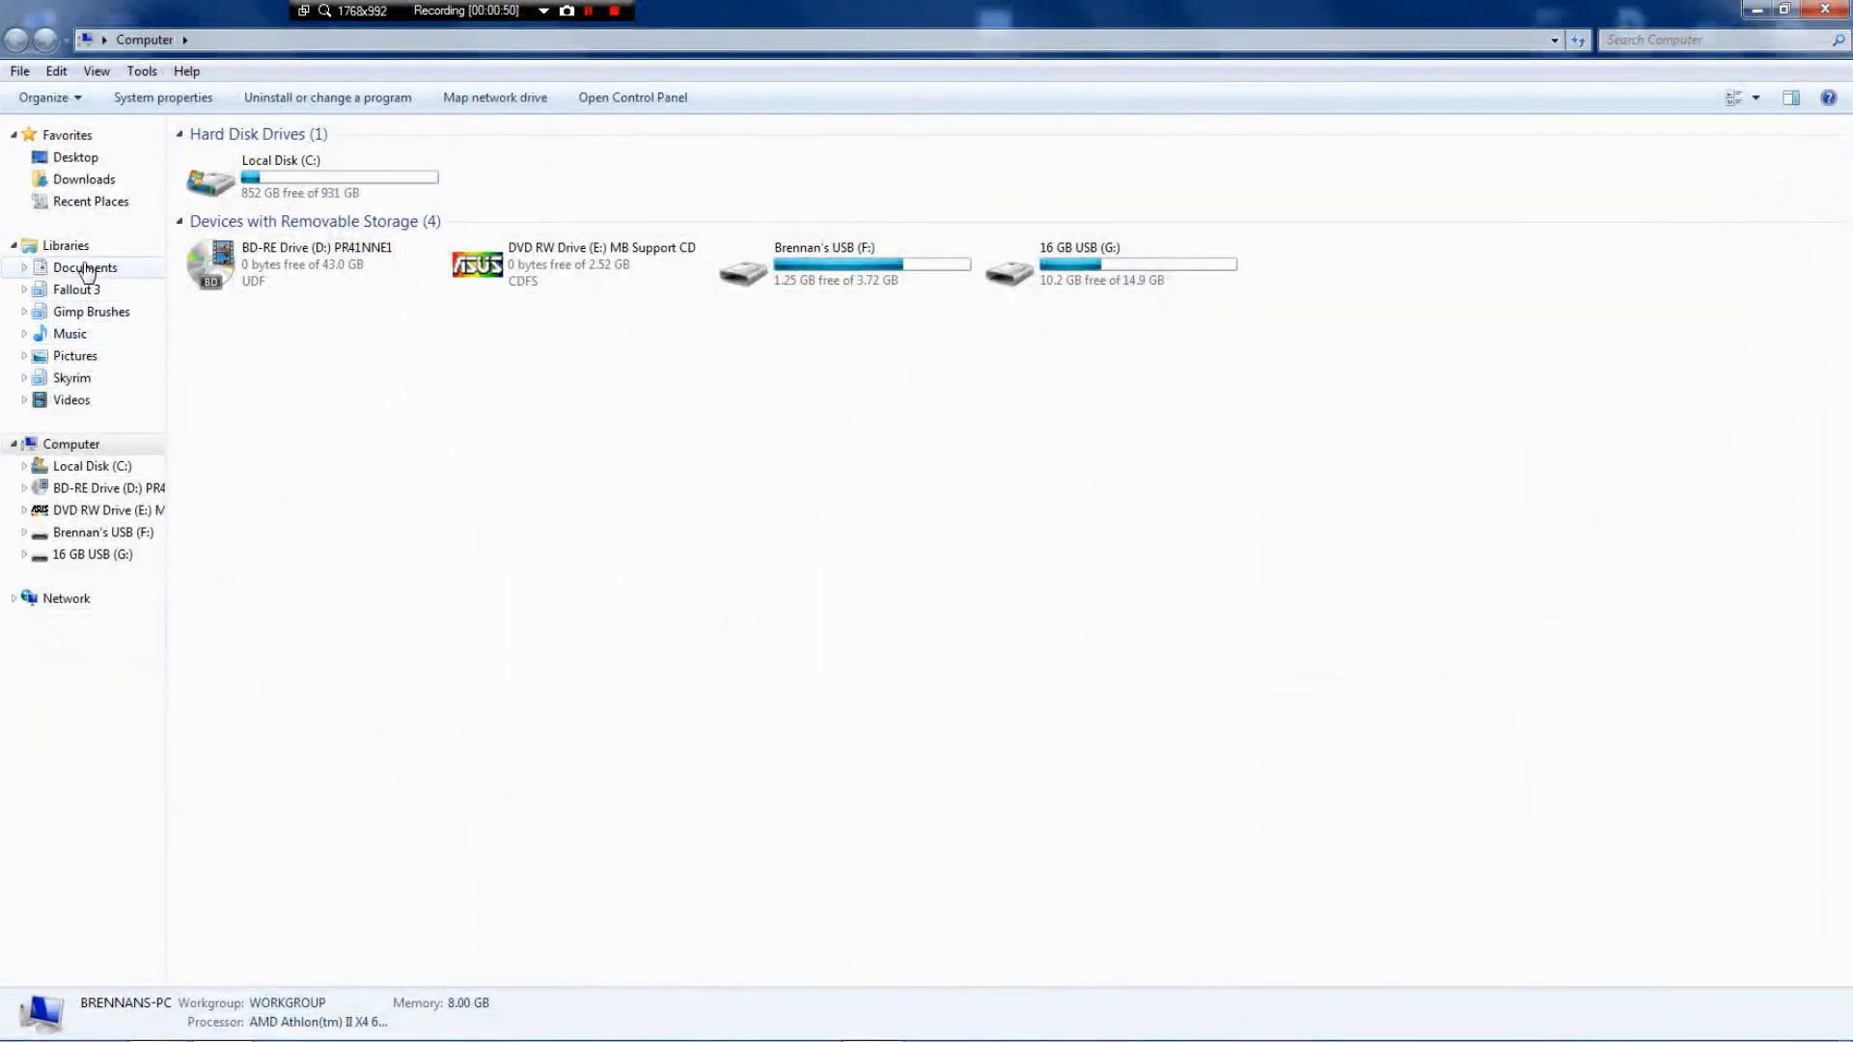
click(77, 378)
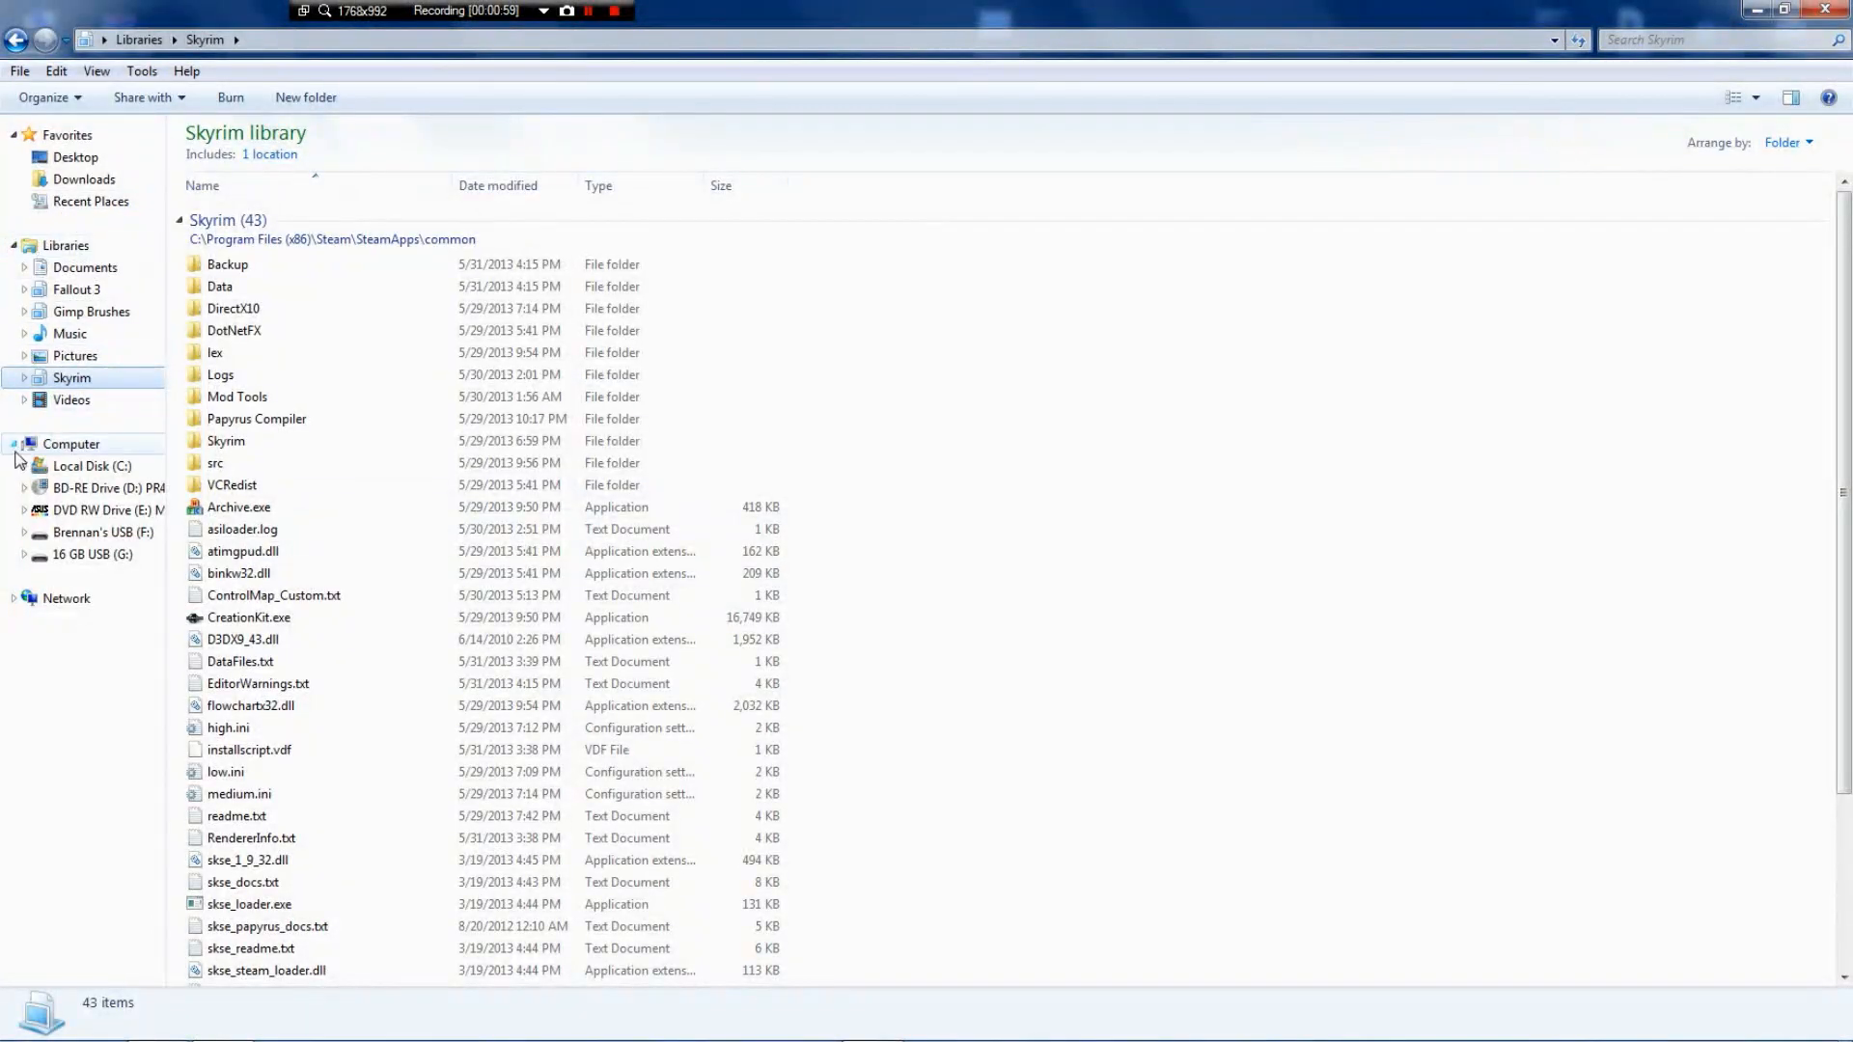
click(386, 446)
scroll(326, 525, down, 4)
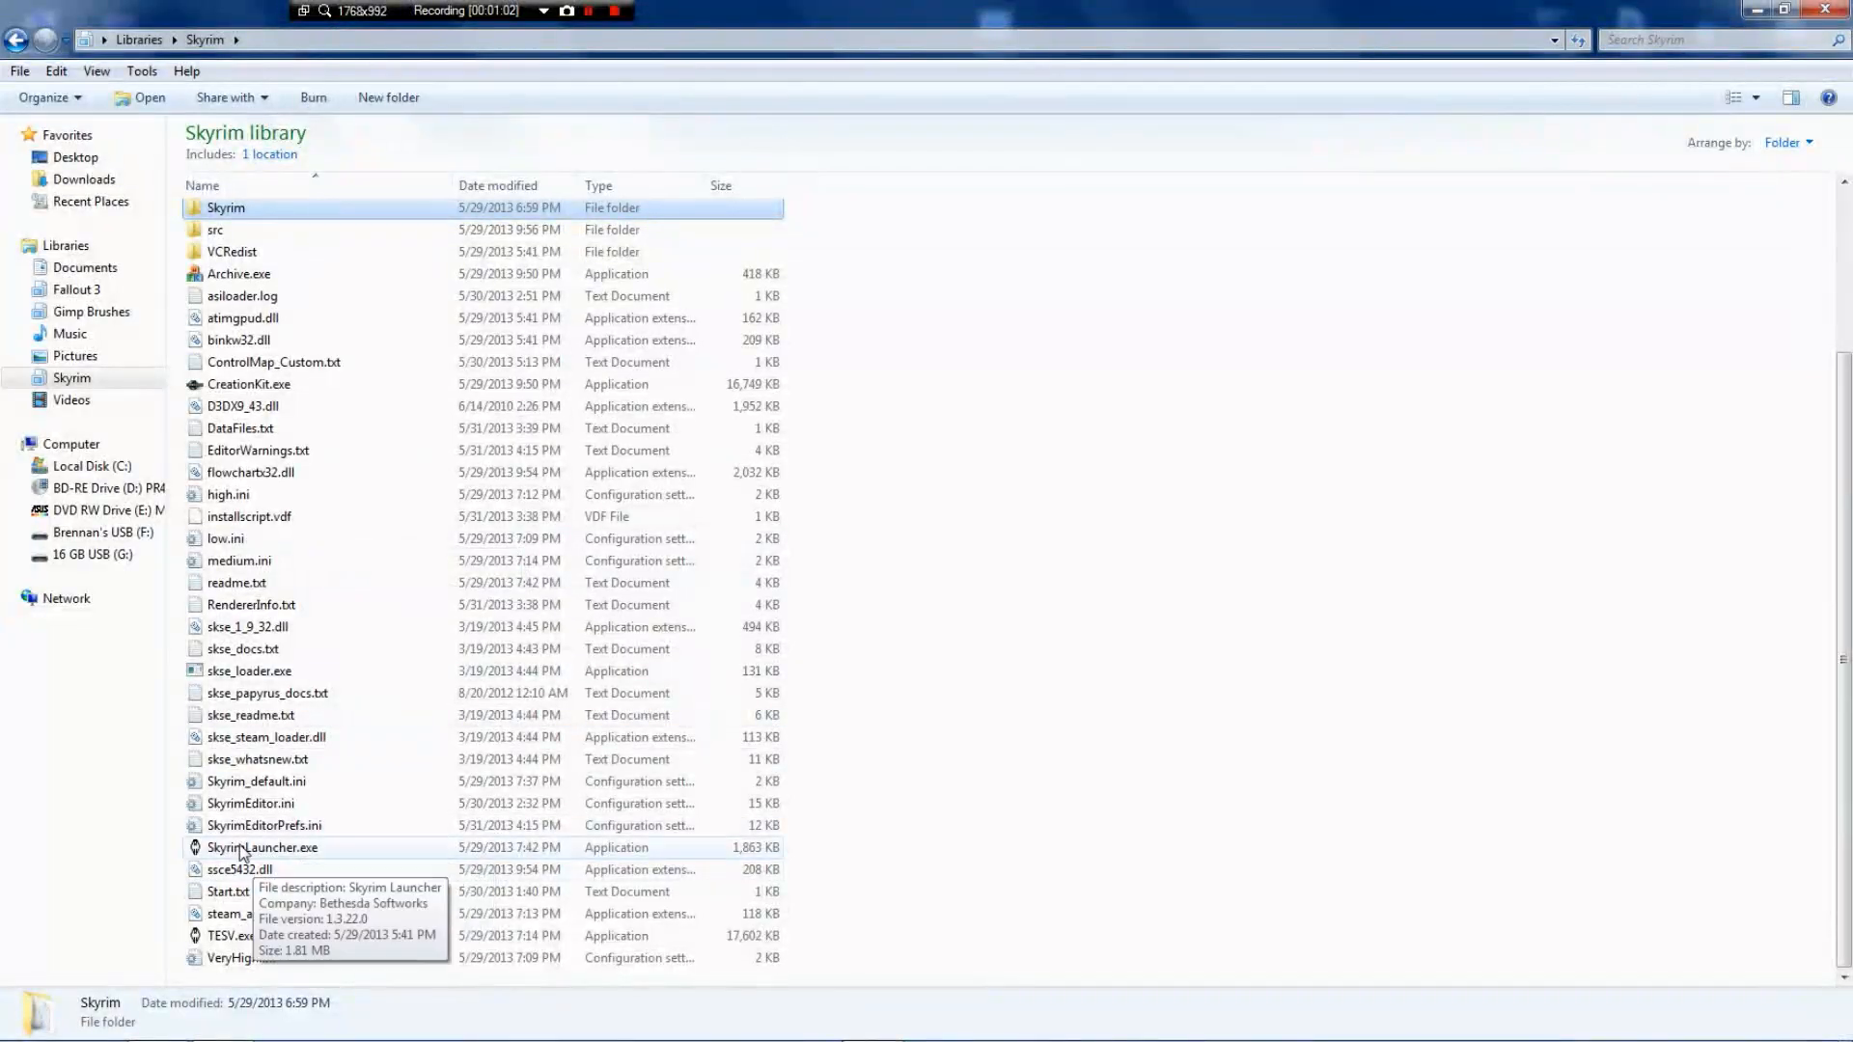
click(237, 850)
right_click(237, 849)
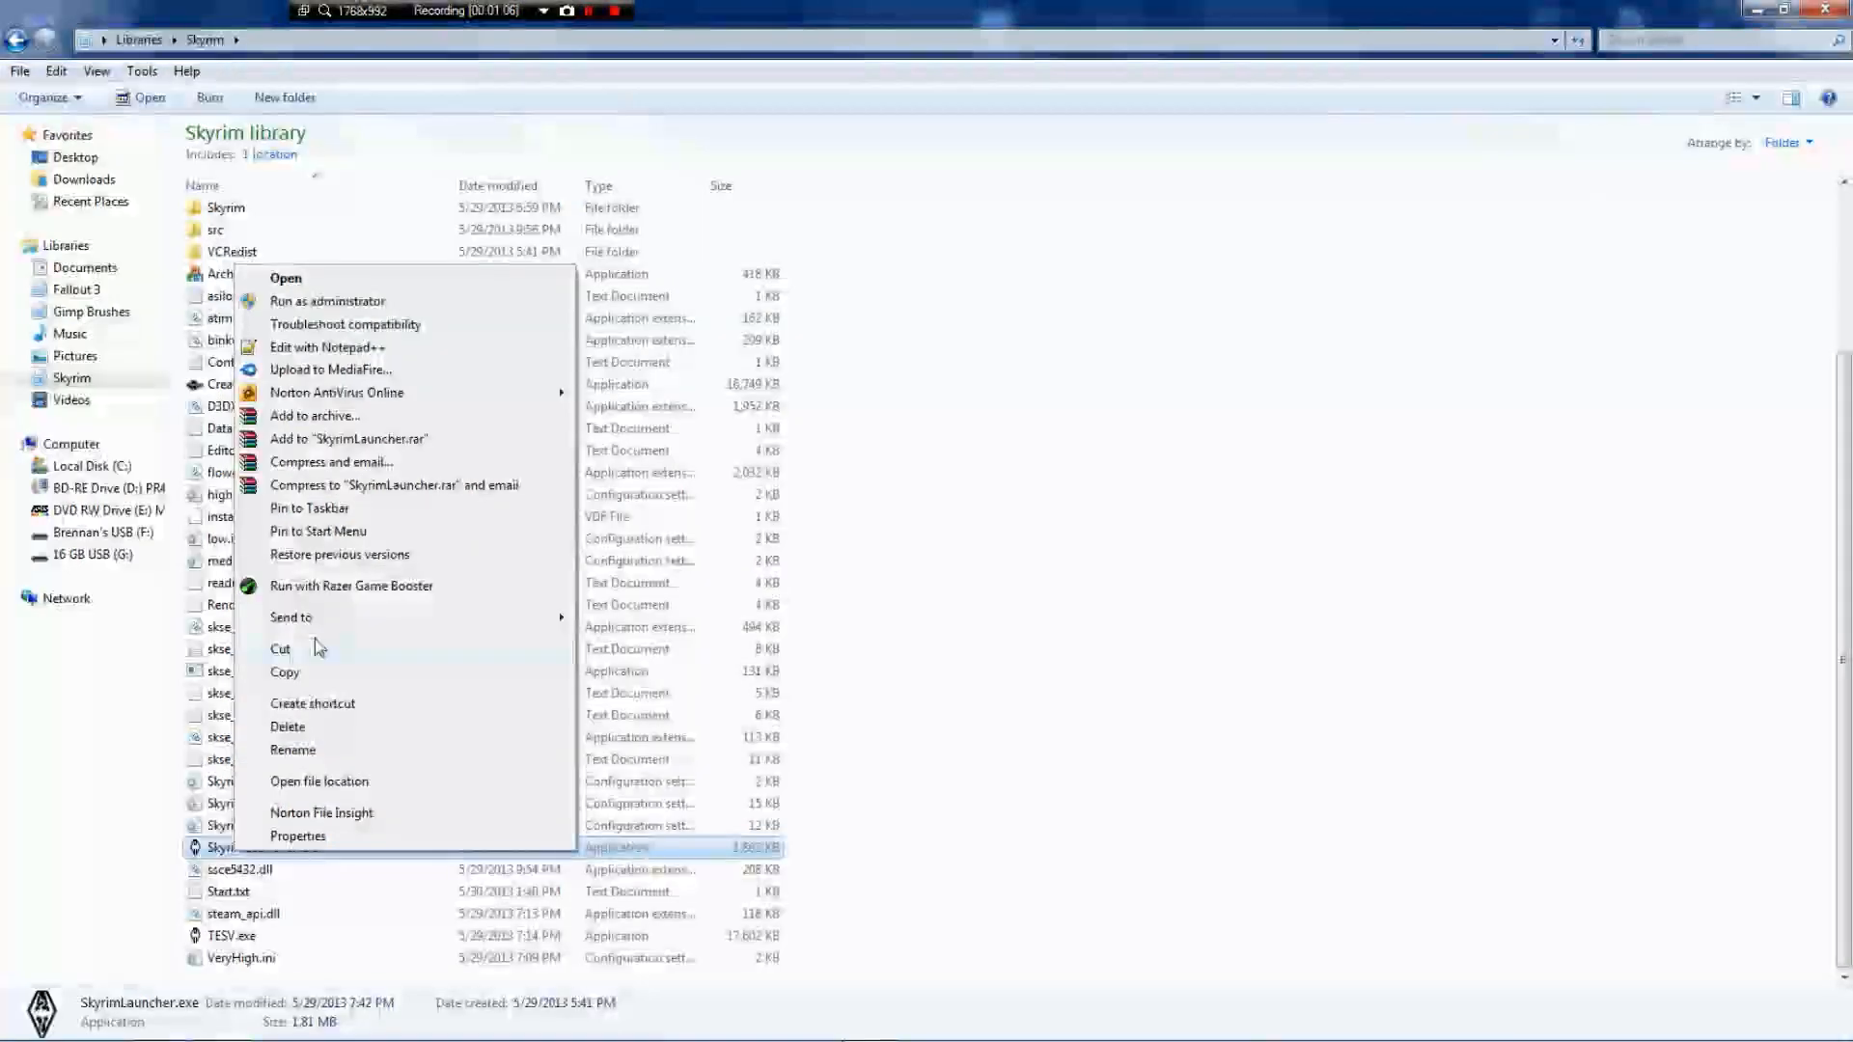
mouse_move(471, 628)
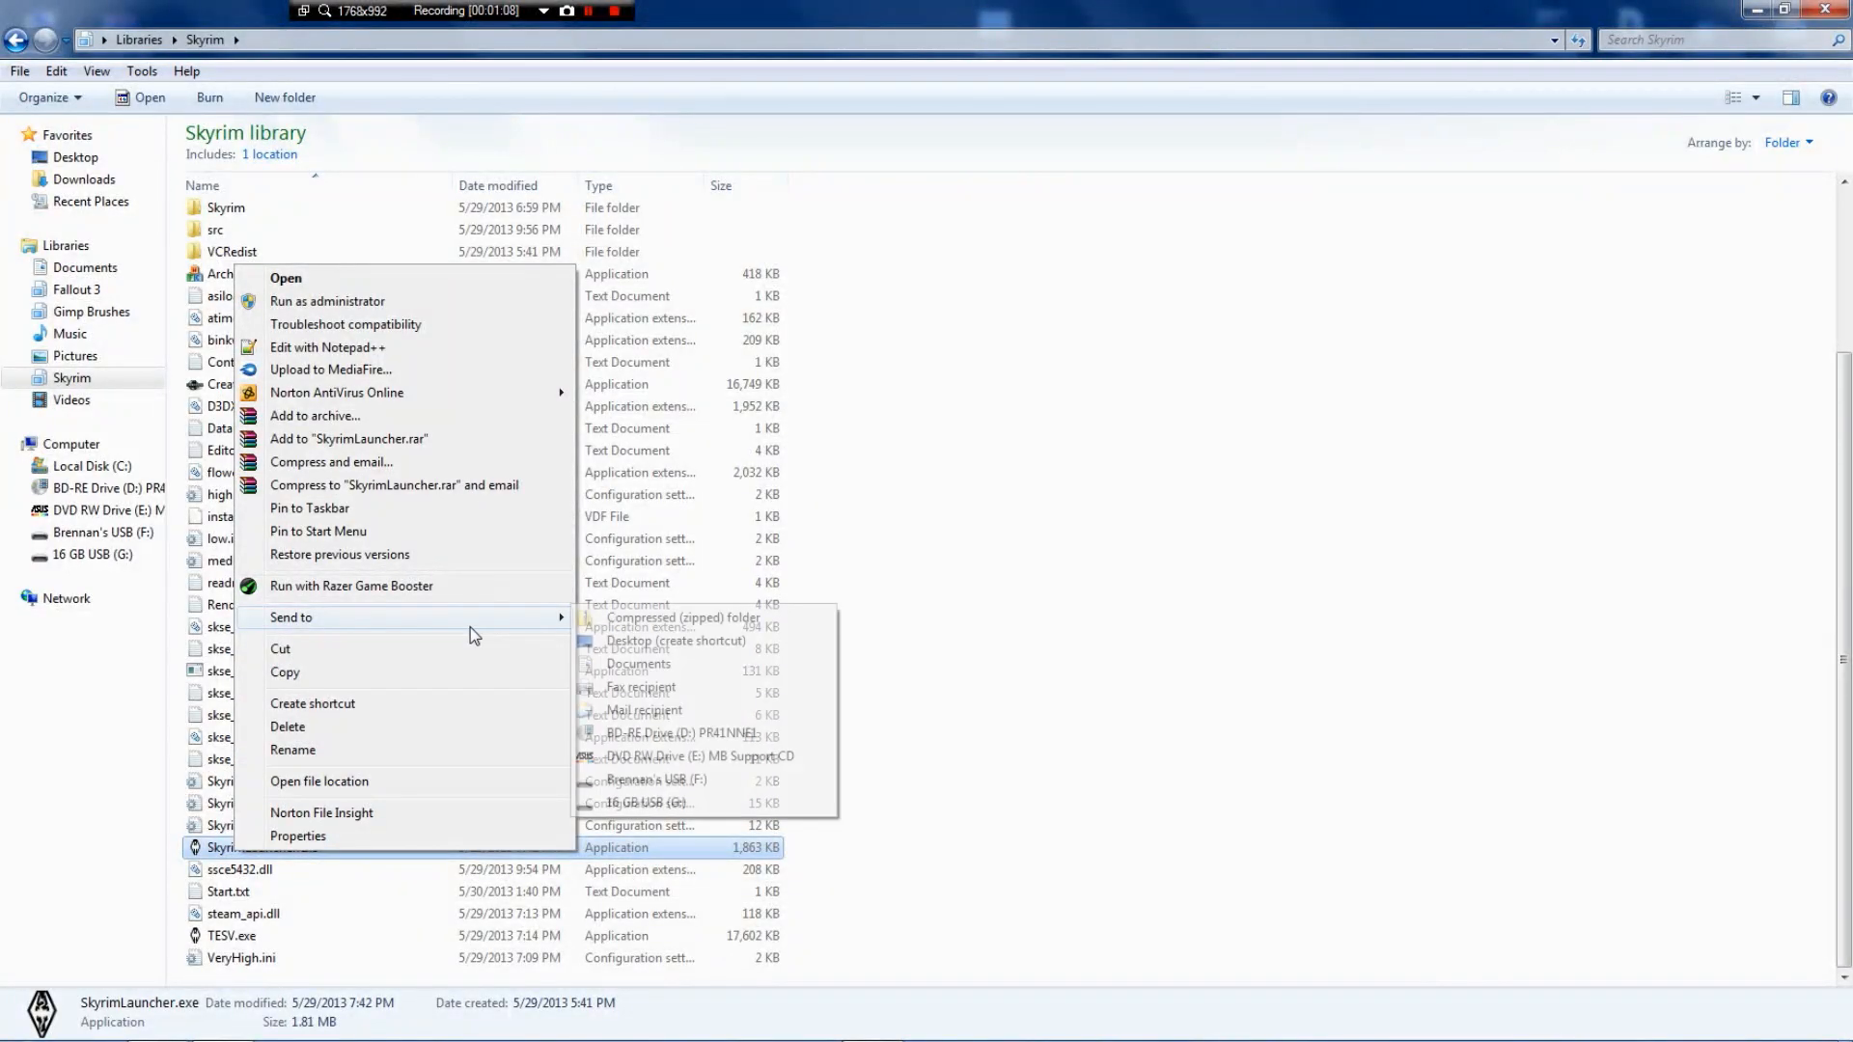
click(641, 640)
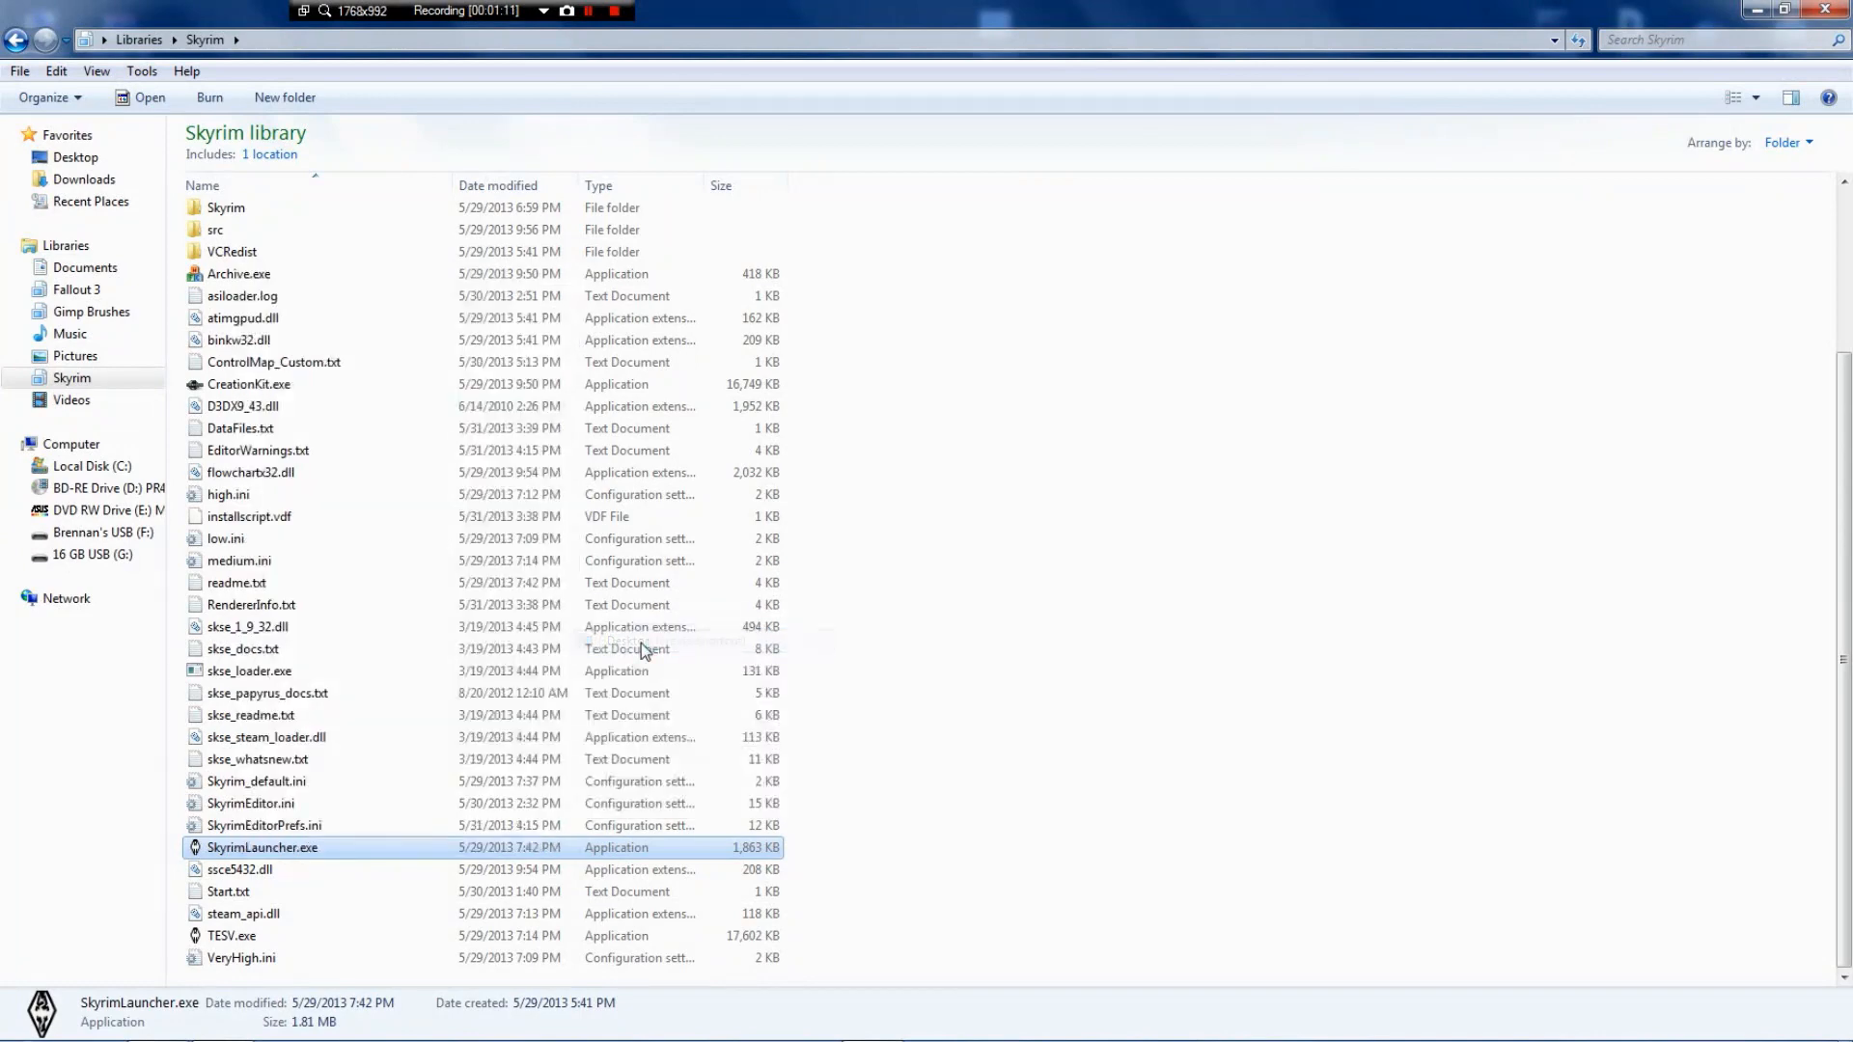
click(1845, 14)
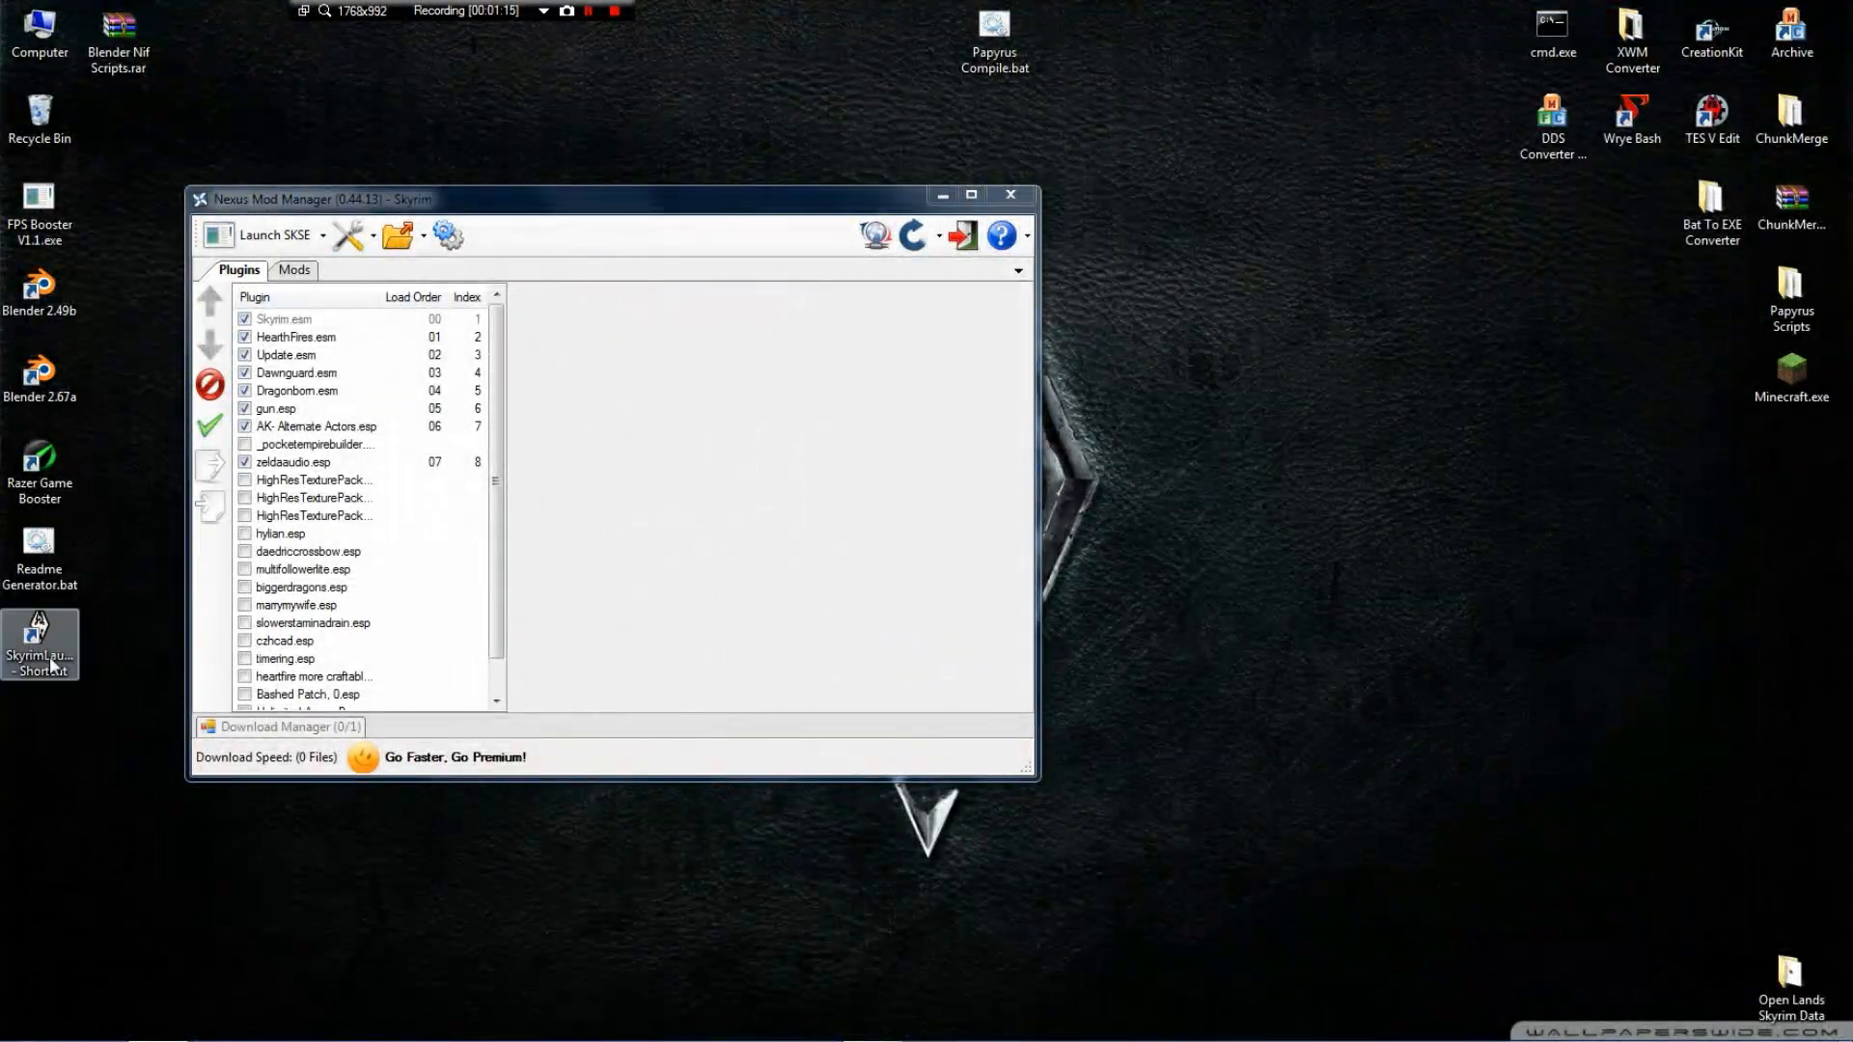
Rename the new desktop shortcut to SkyrimLauncher.exe and place it below the Wrye Bash shortcut
click(53, 666)
click(56, 682)
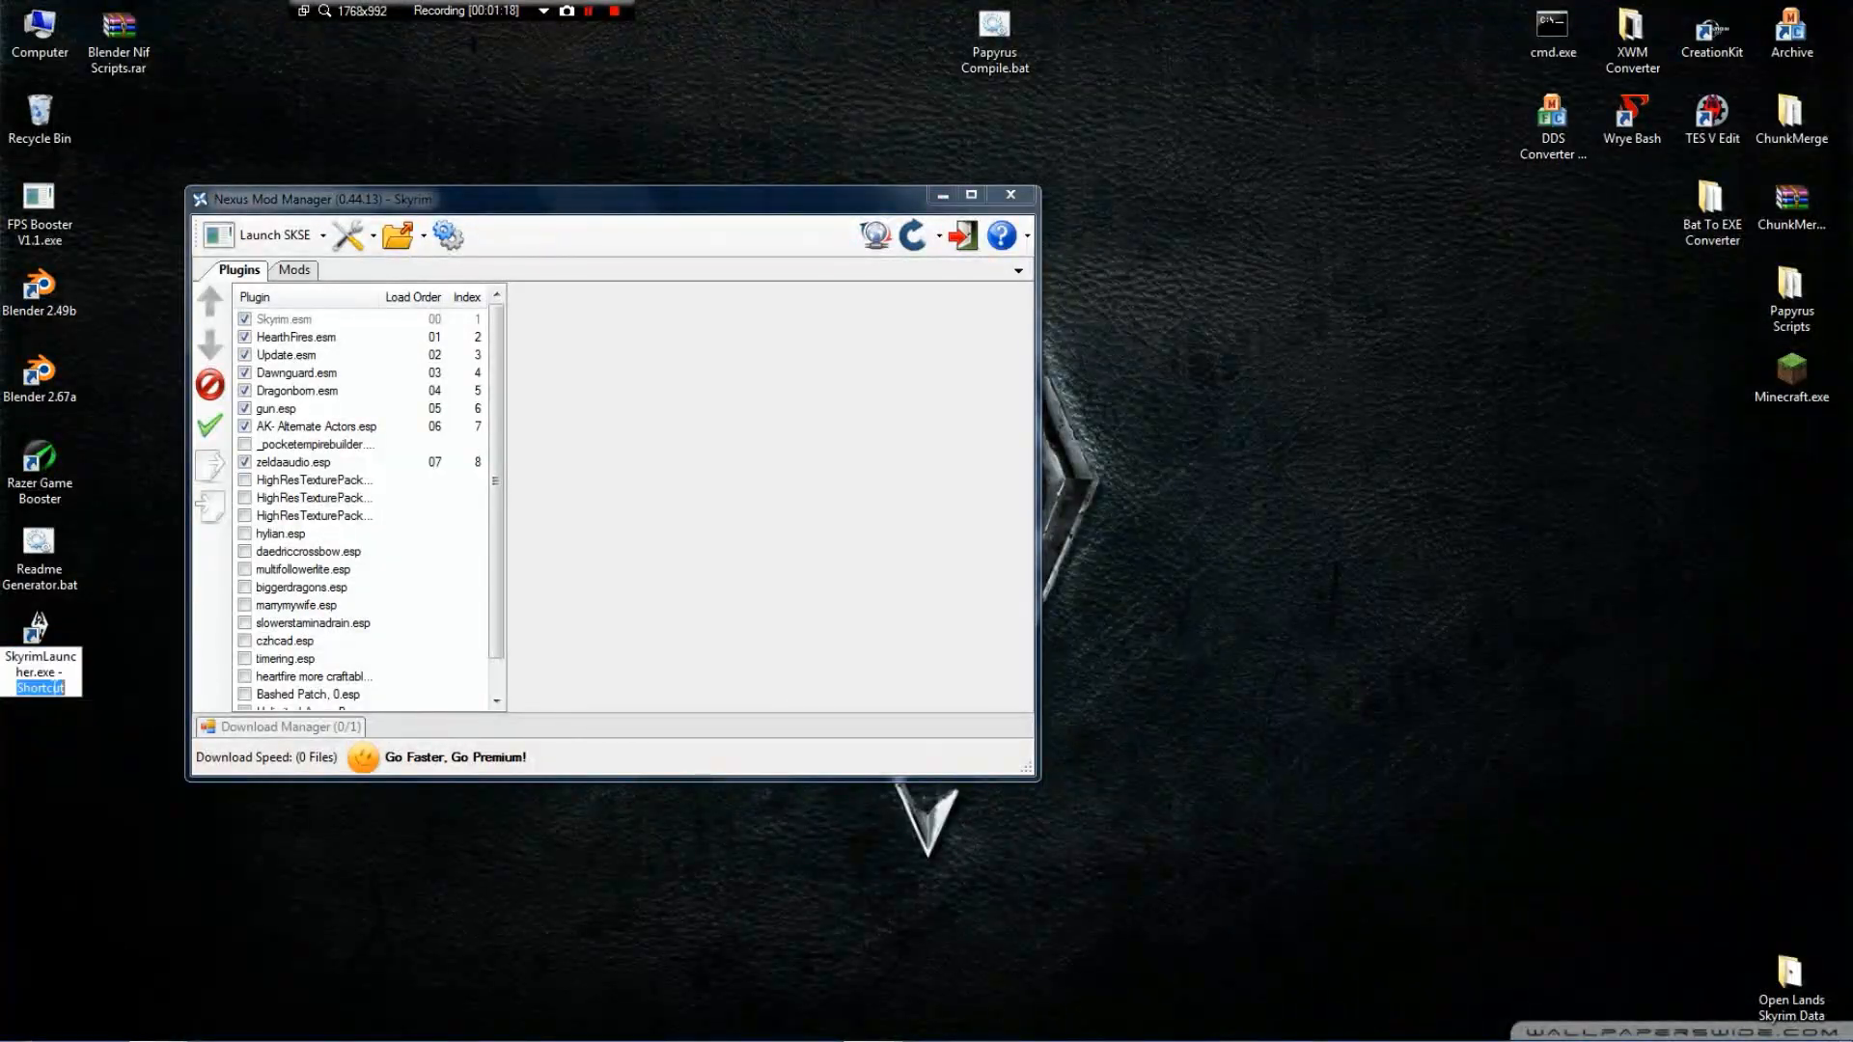
key(ctrl+shift+Right)
key(ctrl+shift+Right)
key(ctrl+shift+Left)
key(ctrl+shift+Left)
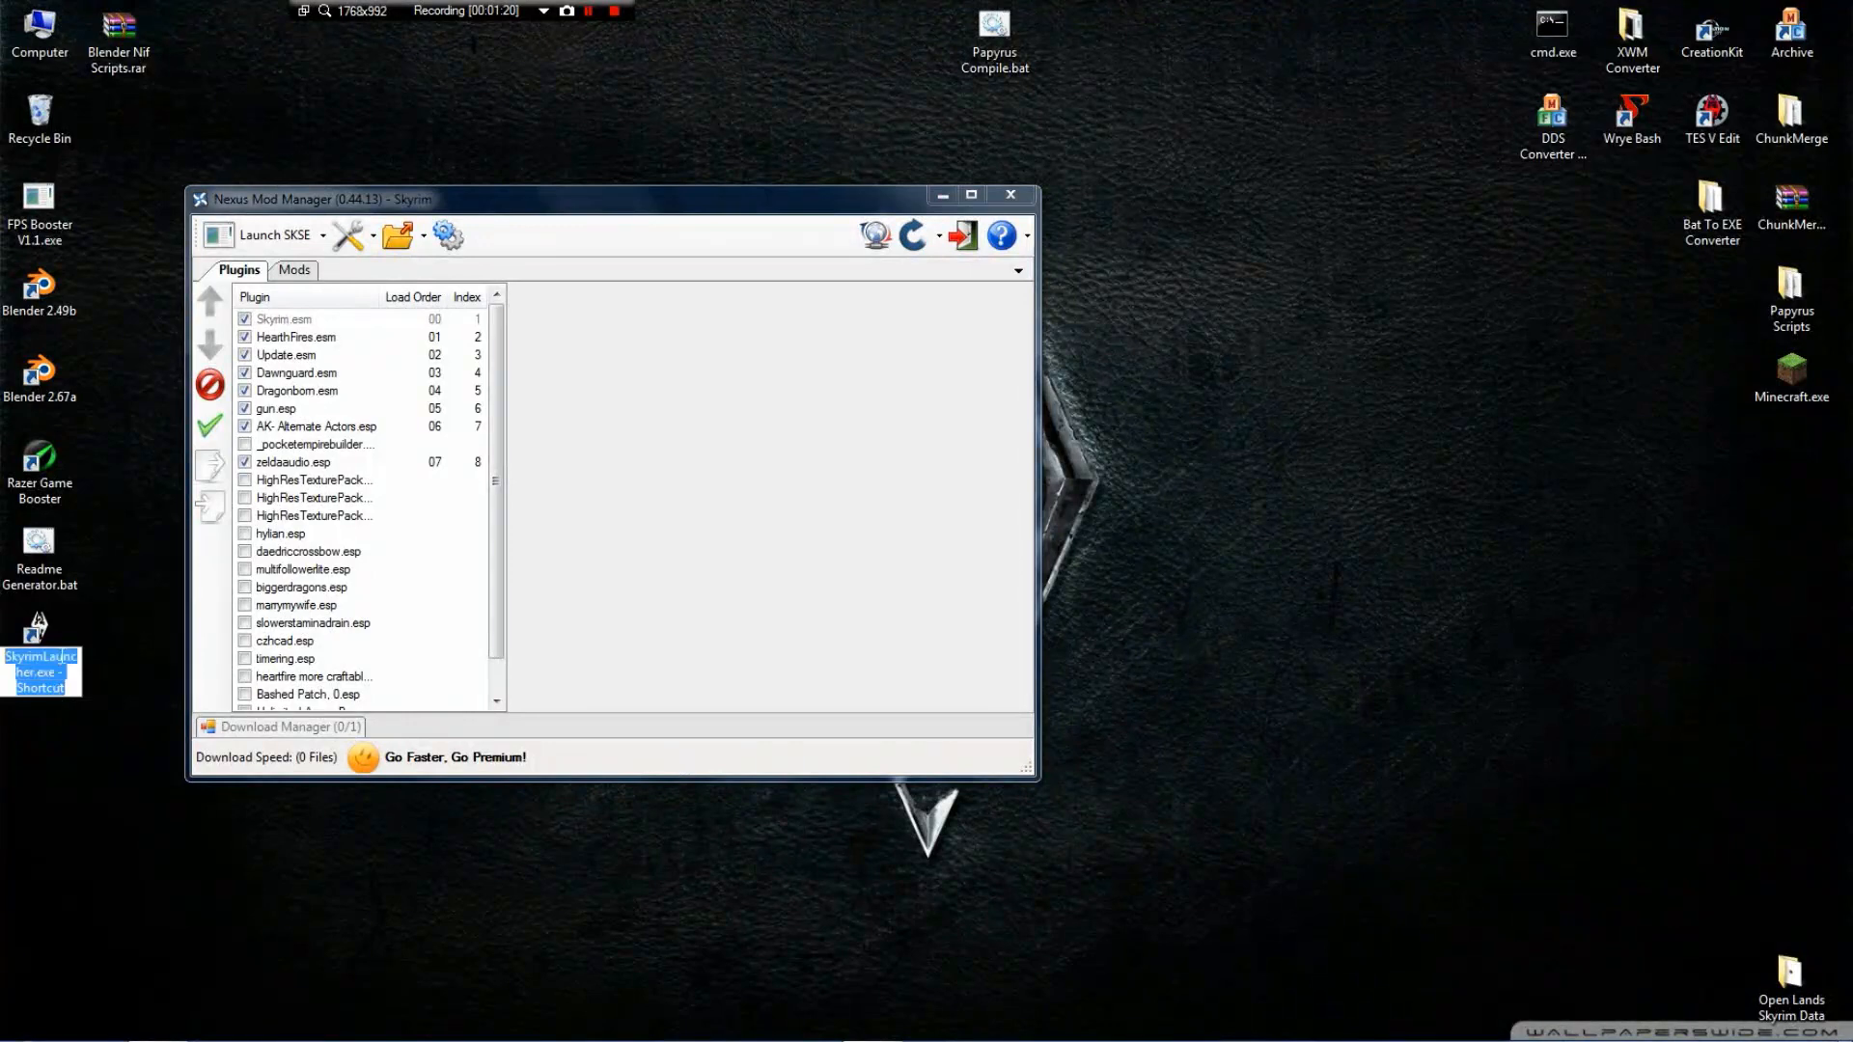
key(ctrl+shift+Right)
key(ctrl+shift+Right)
key(BackSpace)
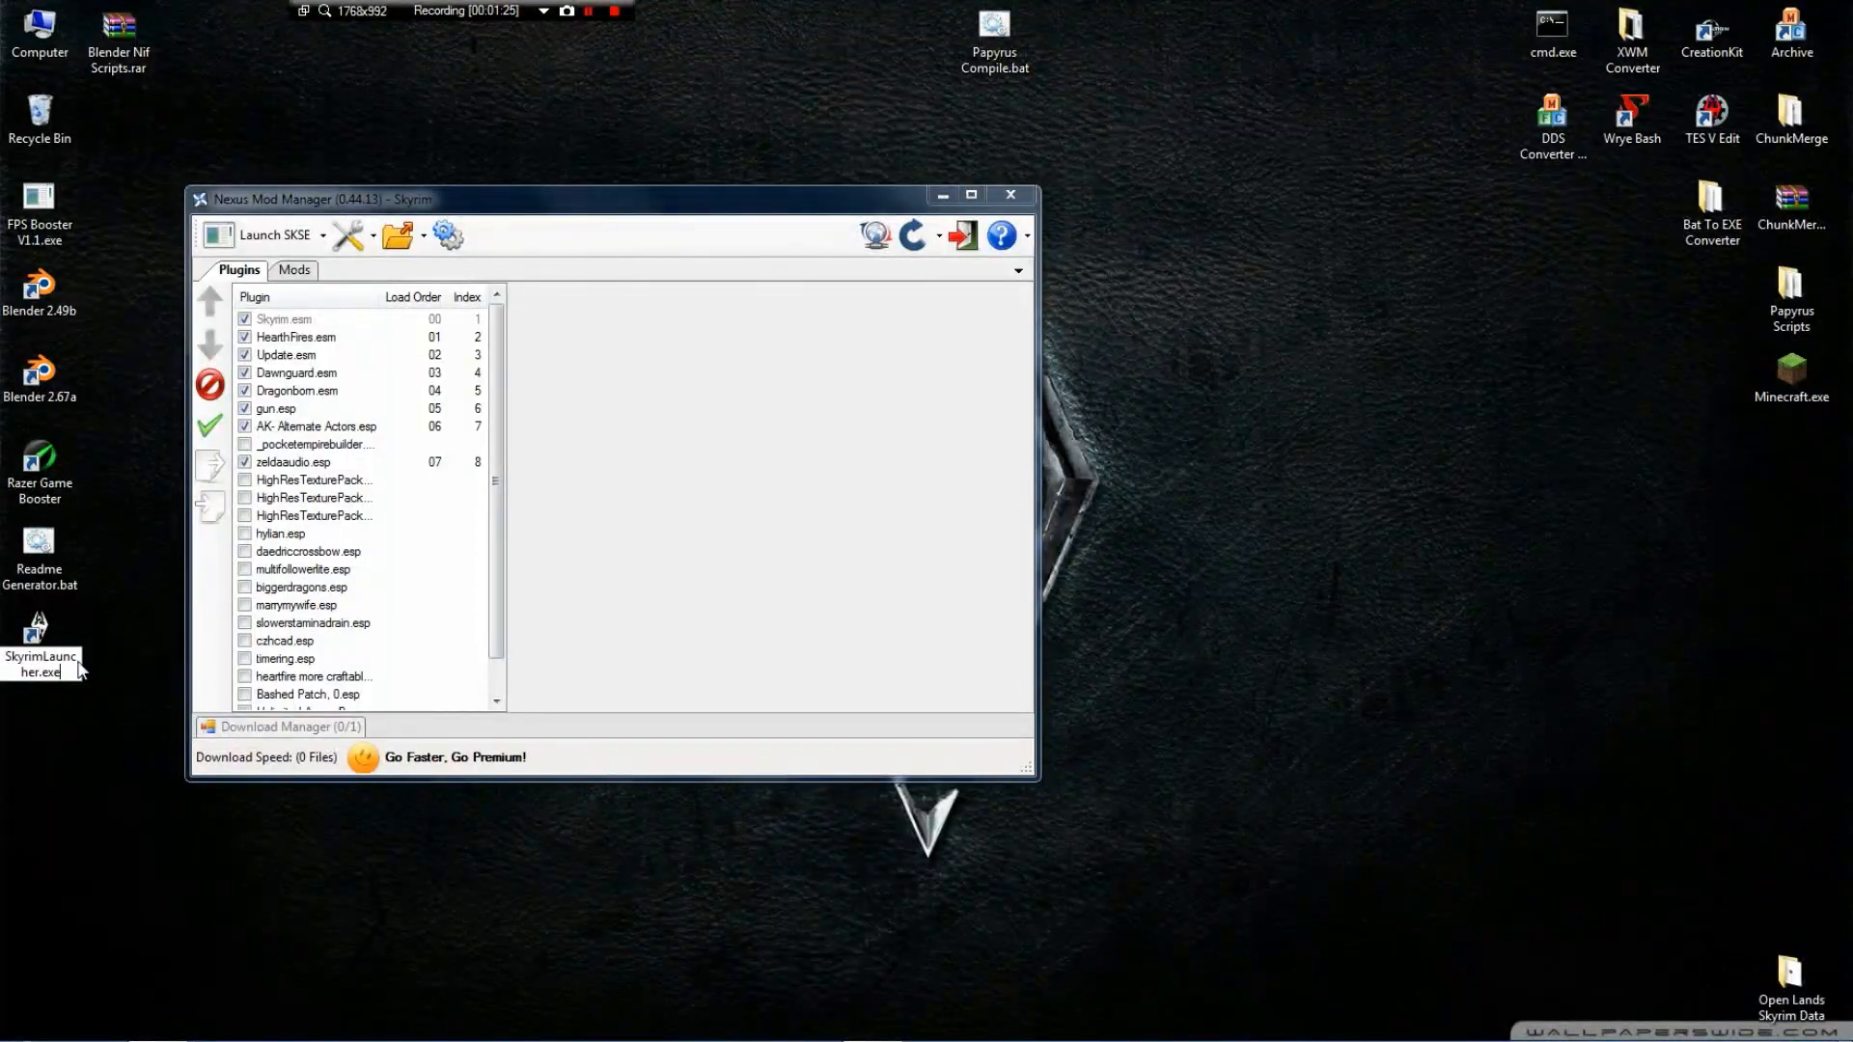
key(Return)
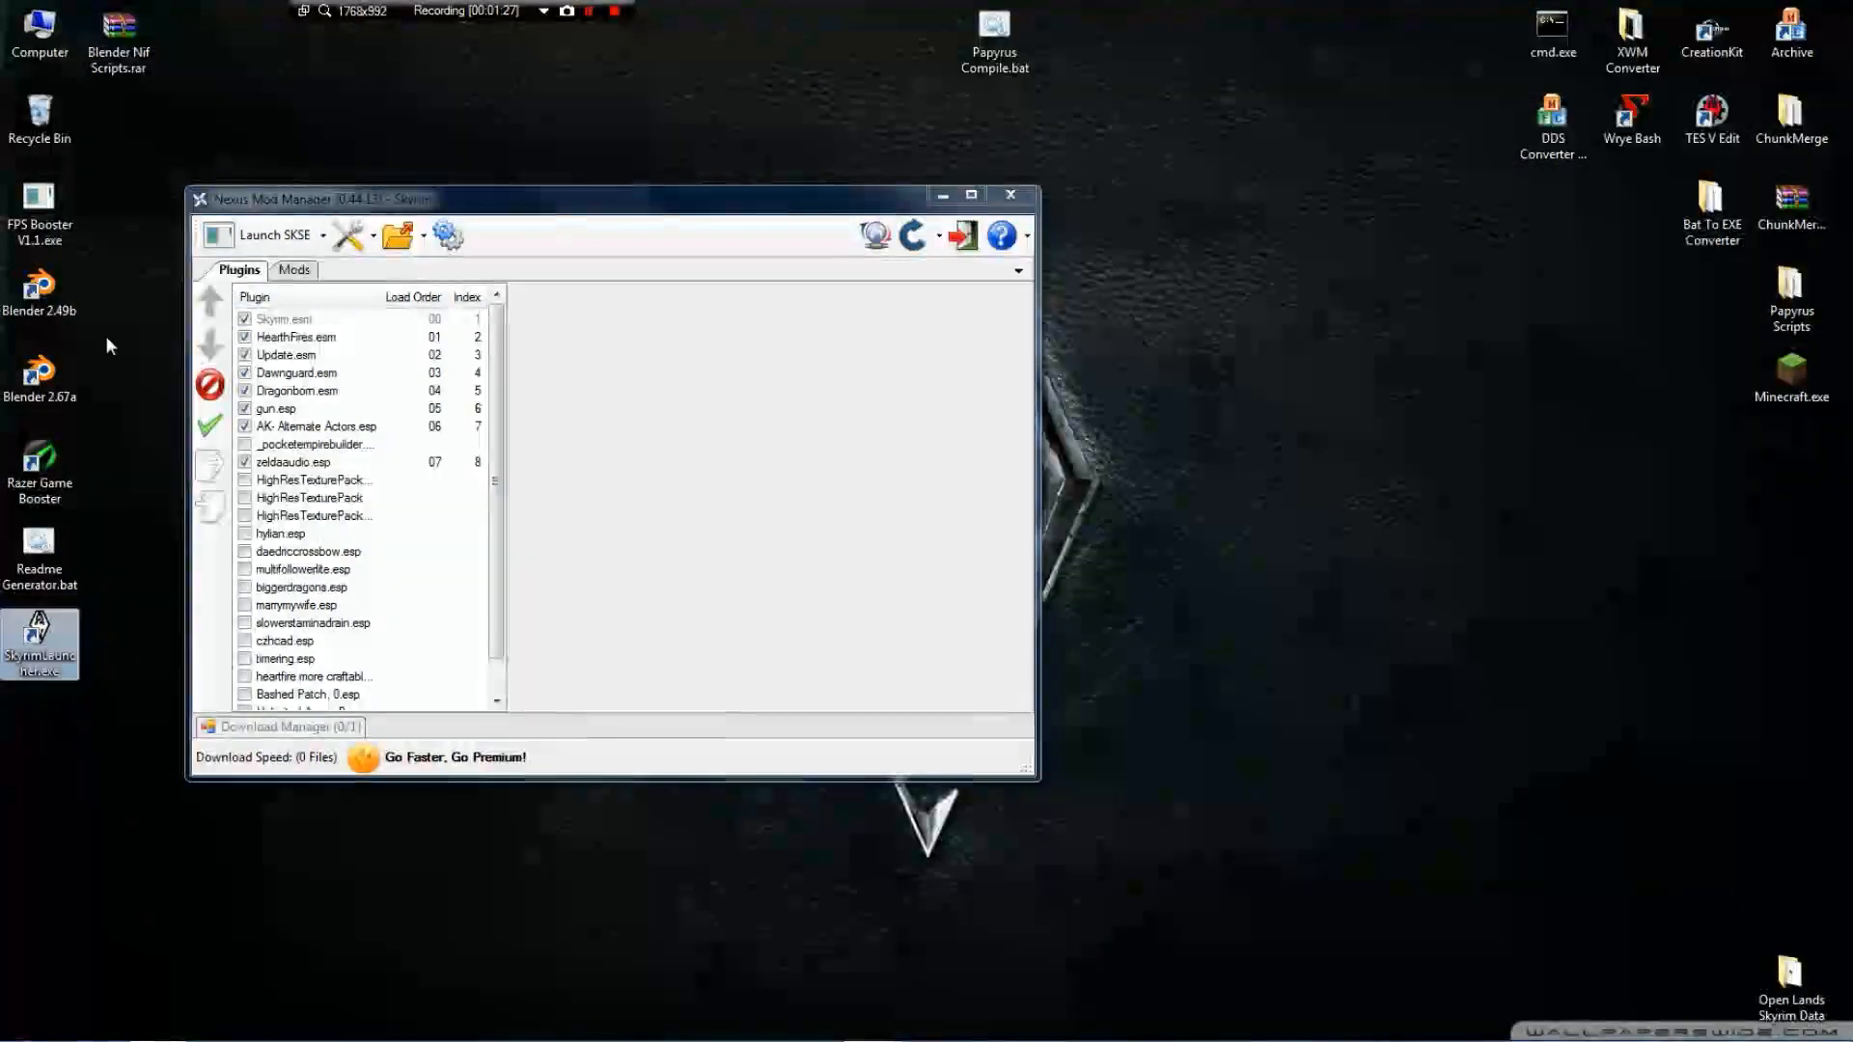
drag(29, 648, 1570, 263)
drag(1639, 207, 1639, 208)
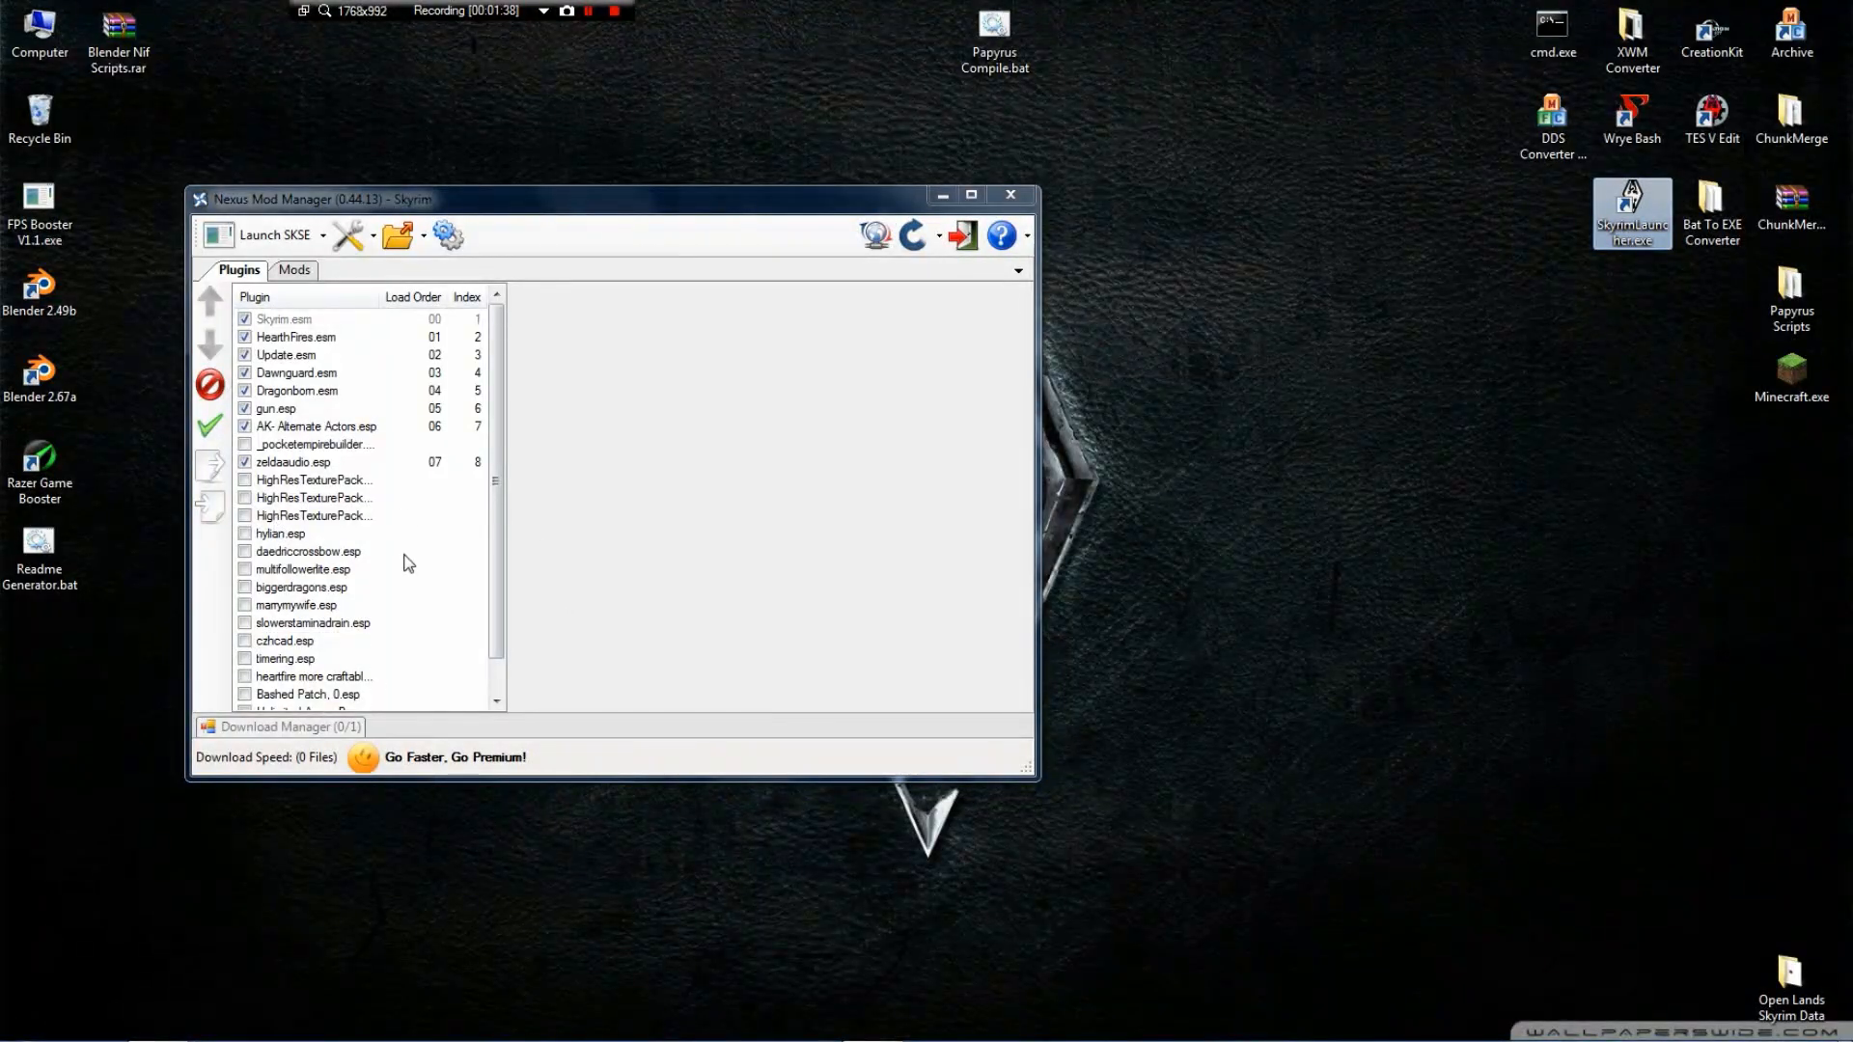
Move Tutorial.esp up the Nexus Mod Manager plugin order to directly below AK- Alternate Actors.esp
click(441, 512)
scroll(404, 480, down, 1)
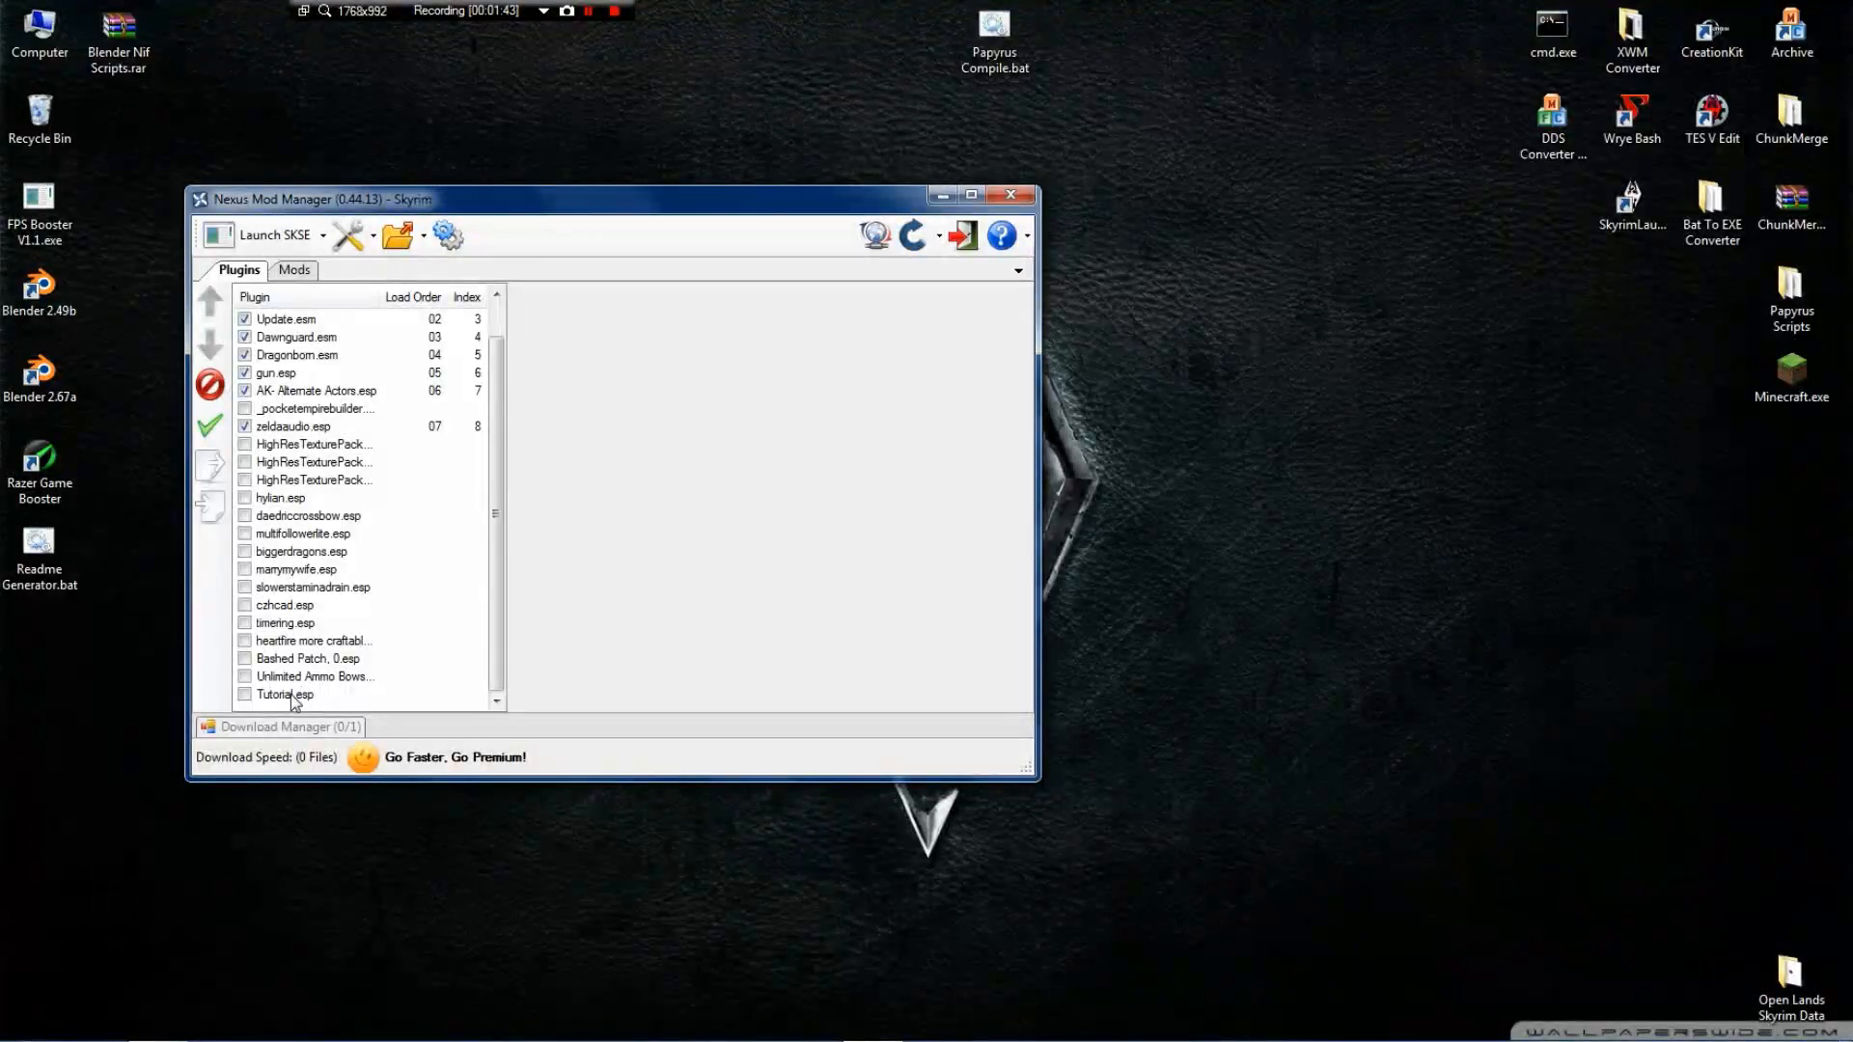
drag(292, 697, 332, 412)
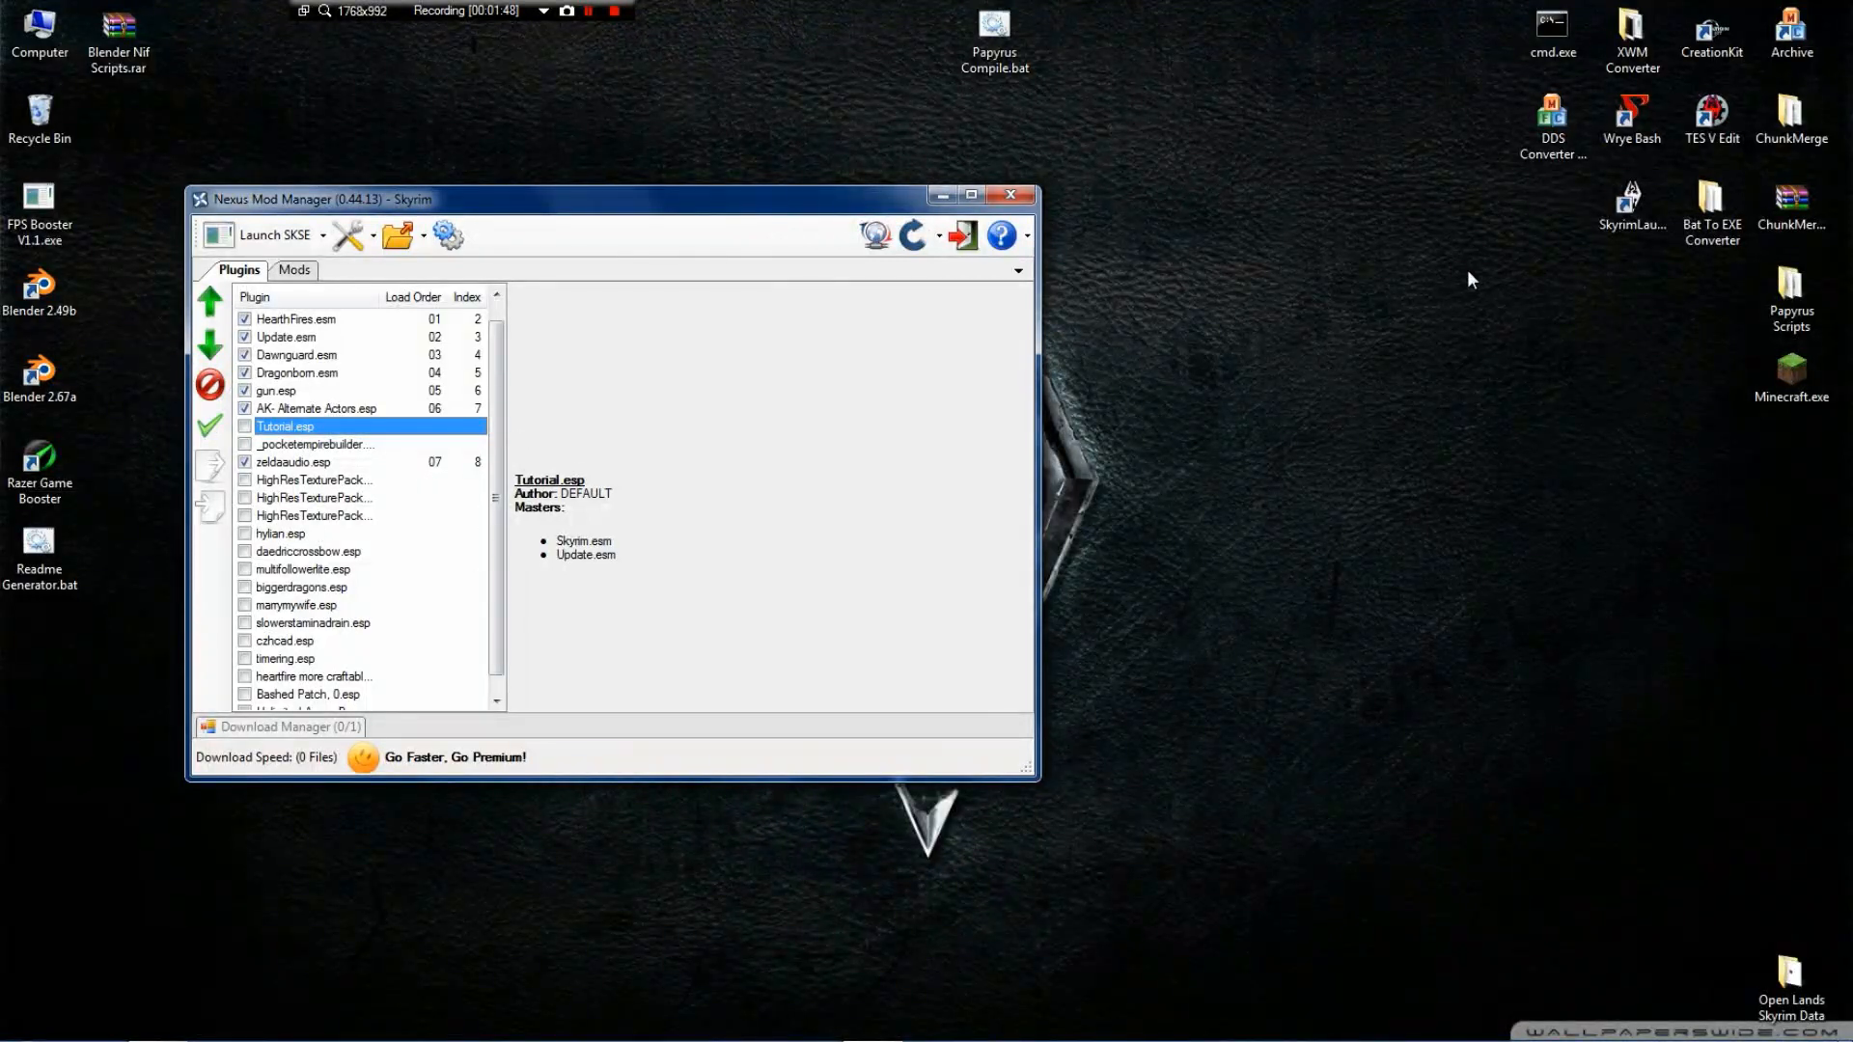
Start SkyrimLauncher.exe from the desktop, open its data files list, accept the listed plugins, and exit the launcher
click(1647, 225)
double_click(1645, 229)
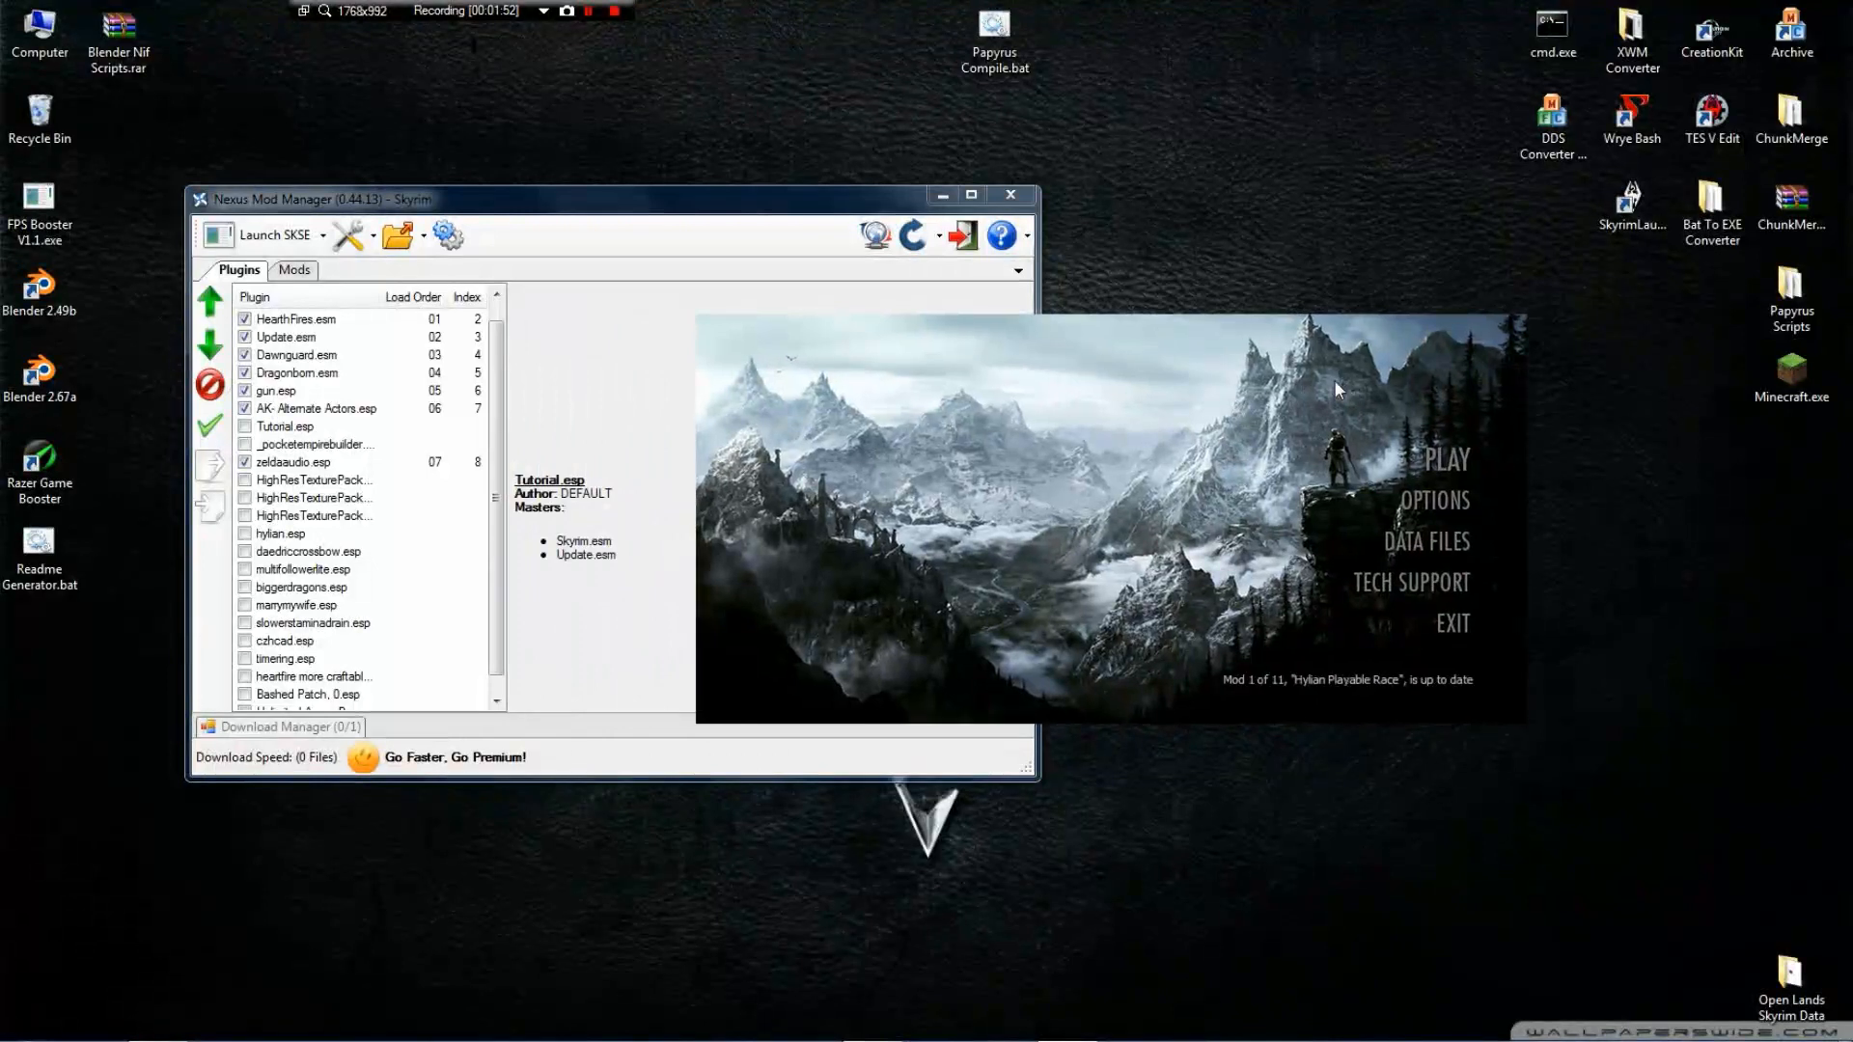
drag(1335, 381, 1168, 356)
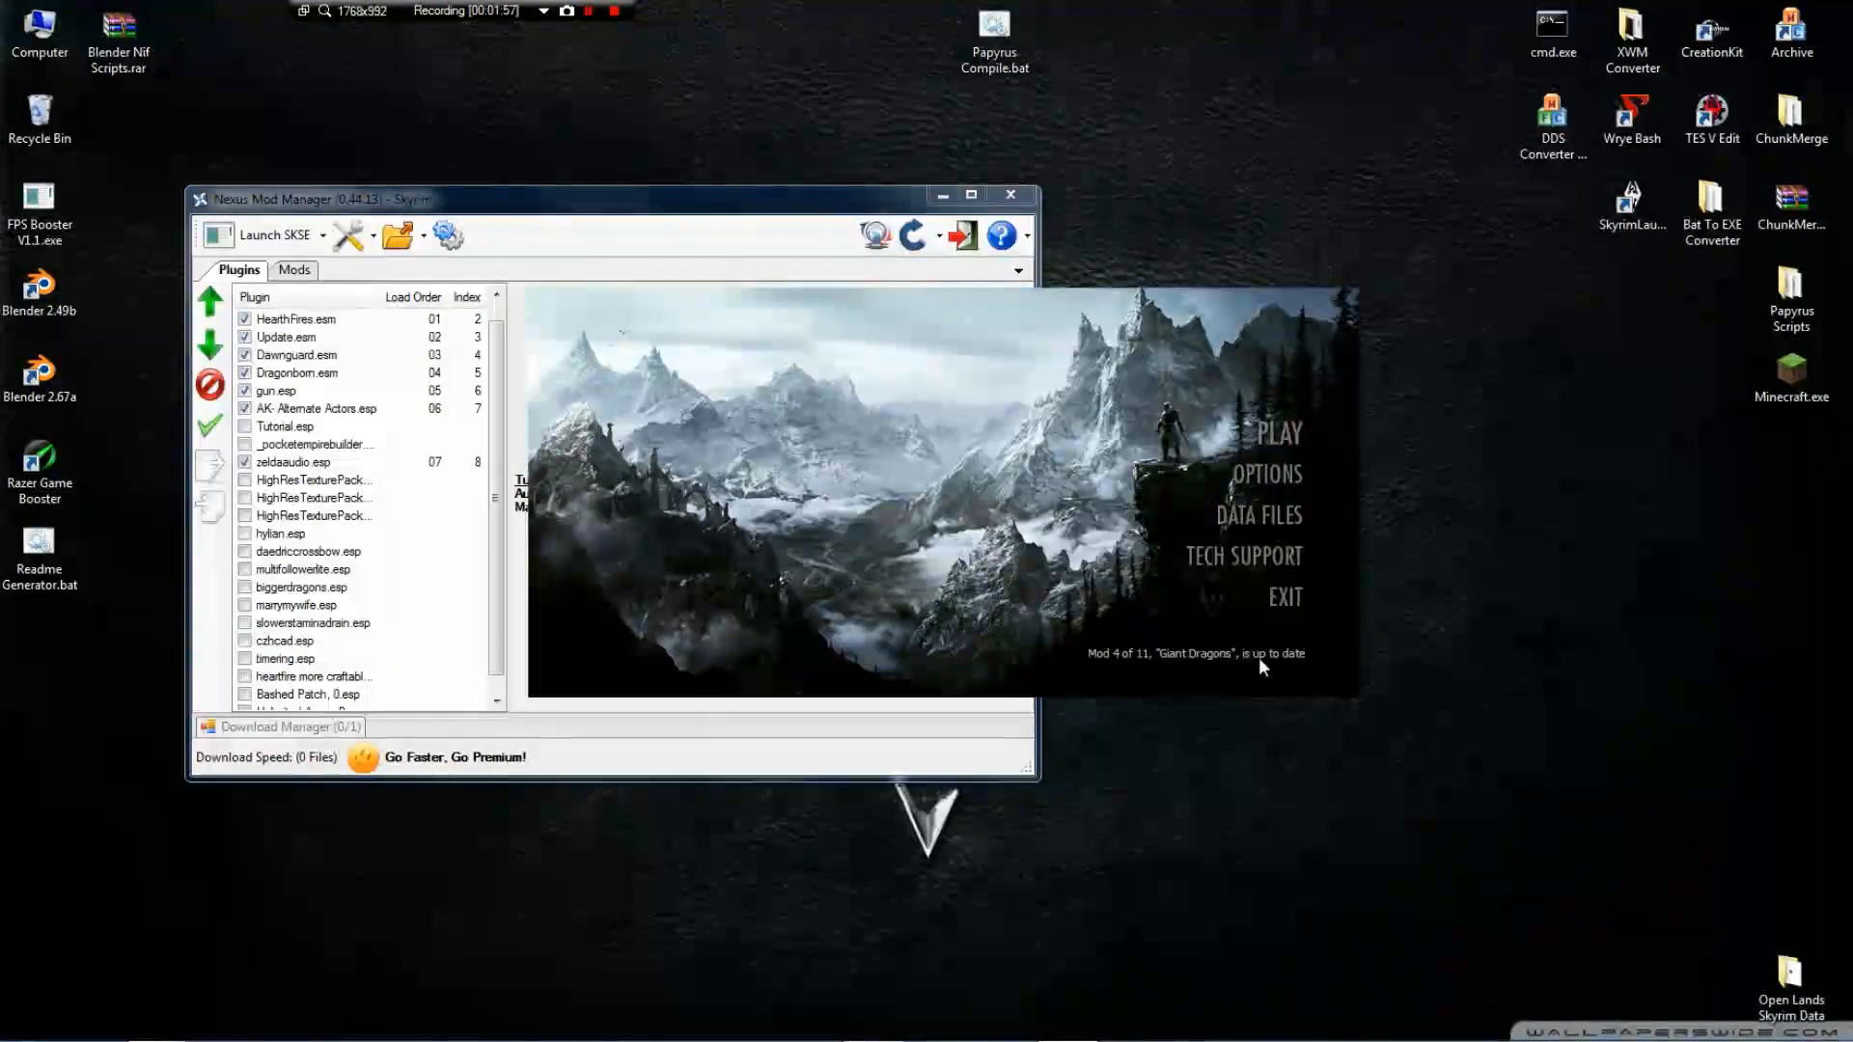
click(1237, 529)
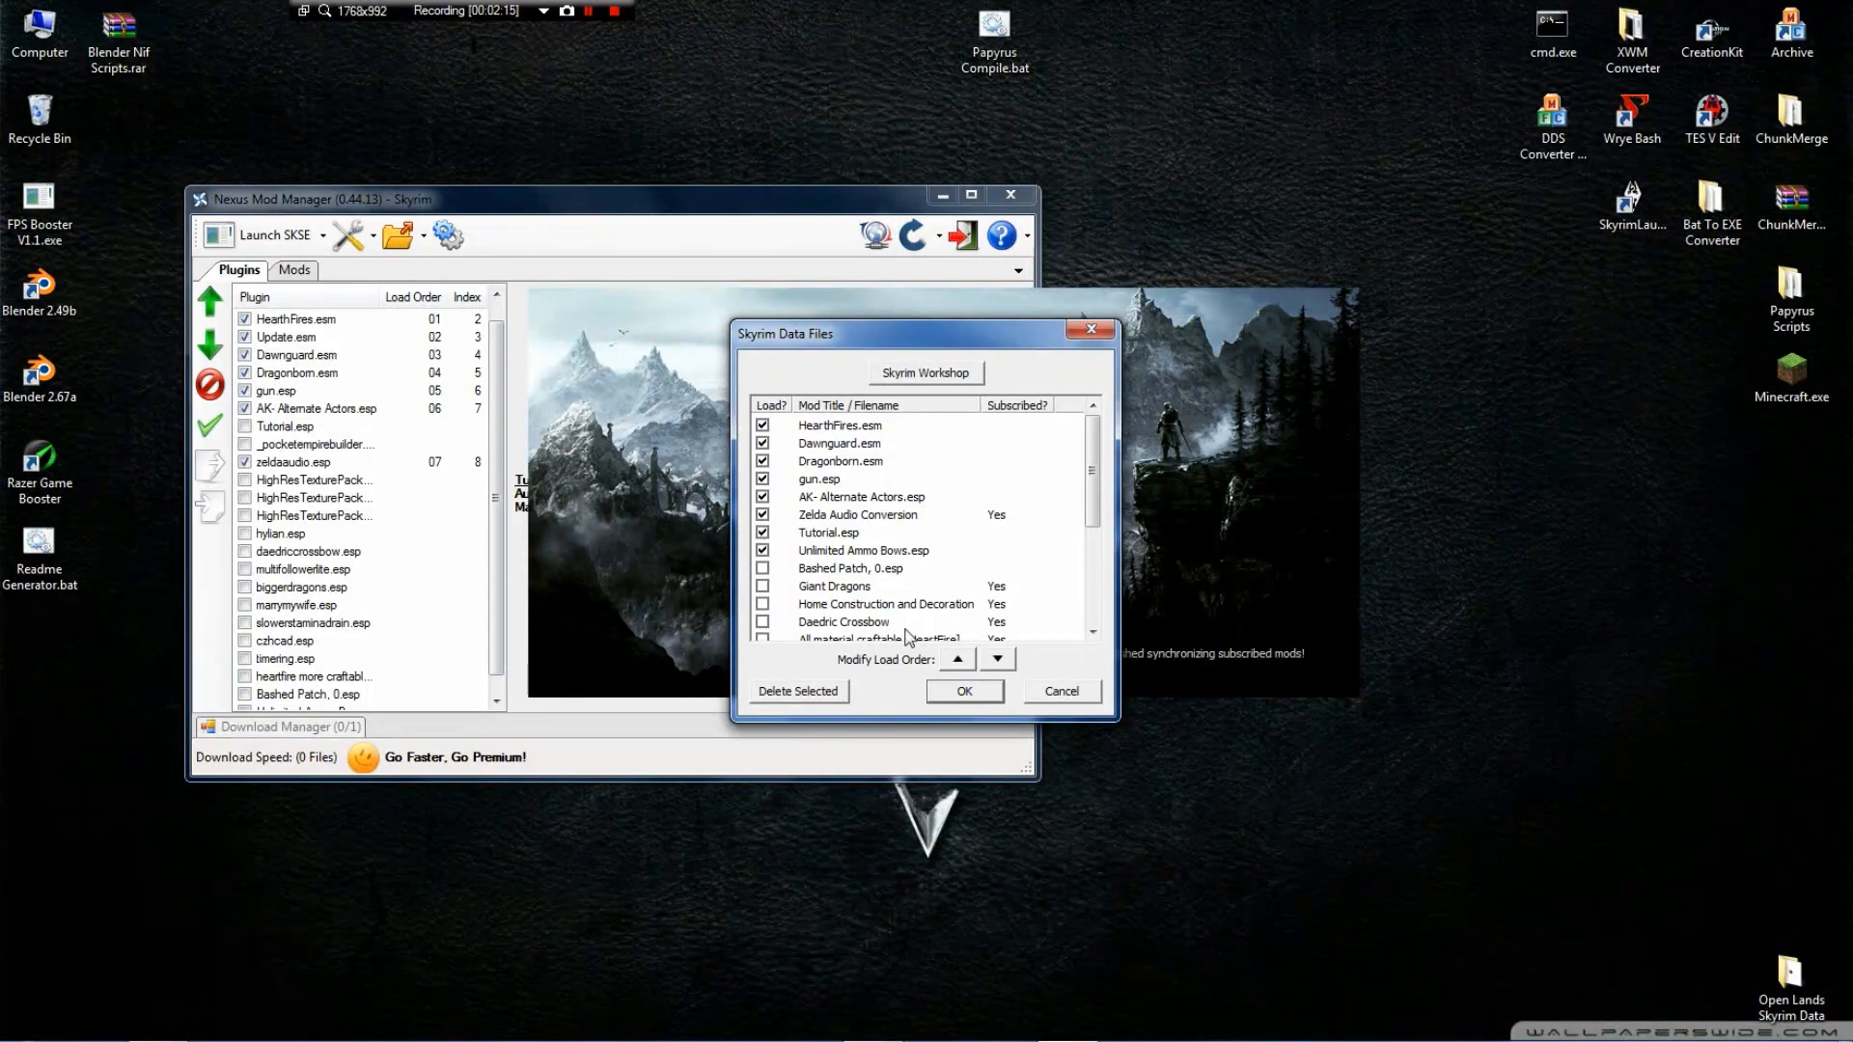
click(958, 691)
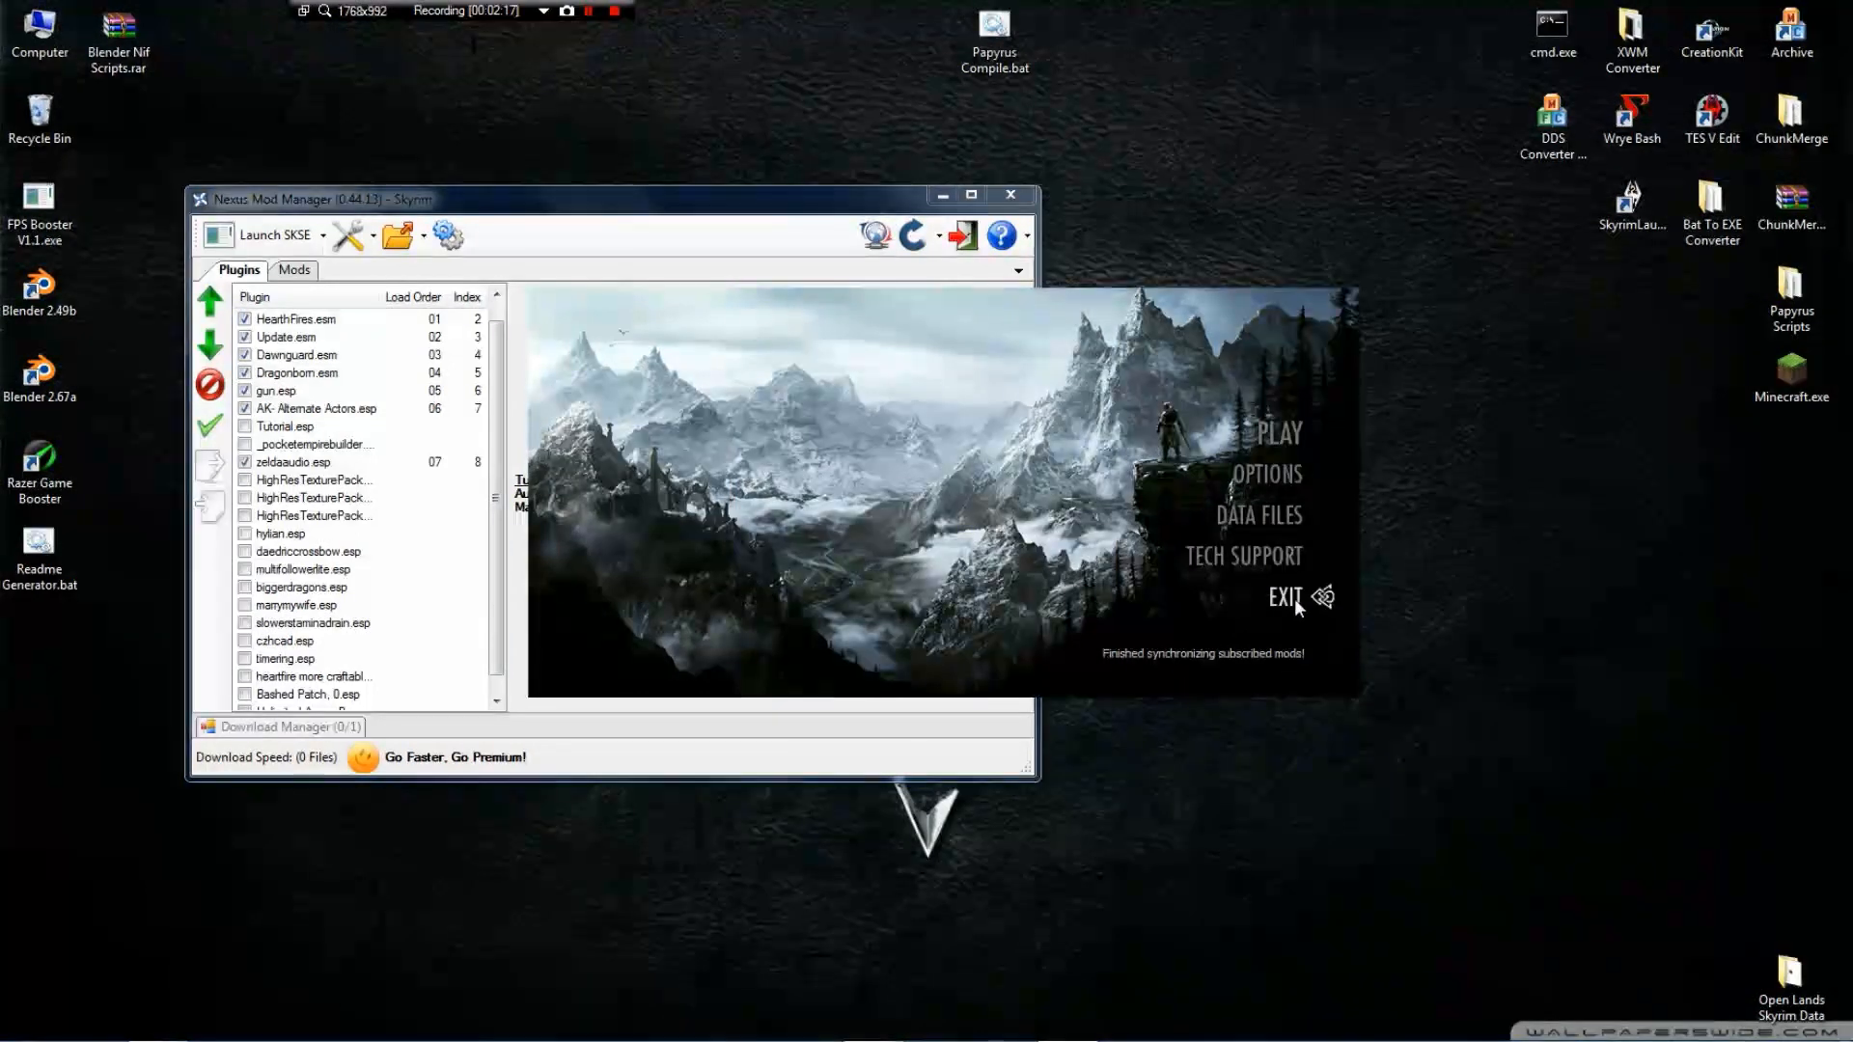
click(1287, 597)
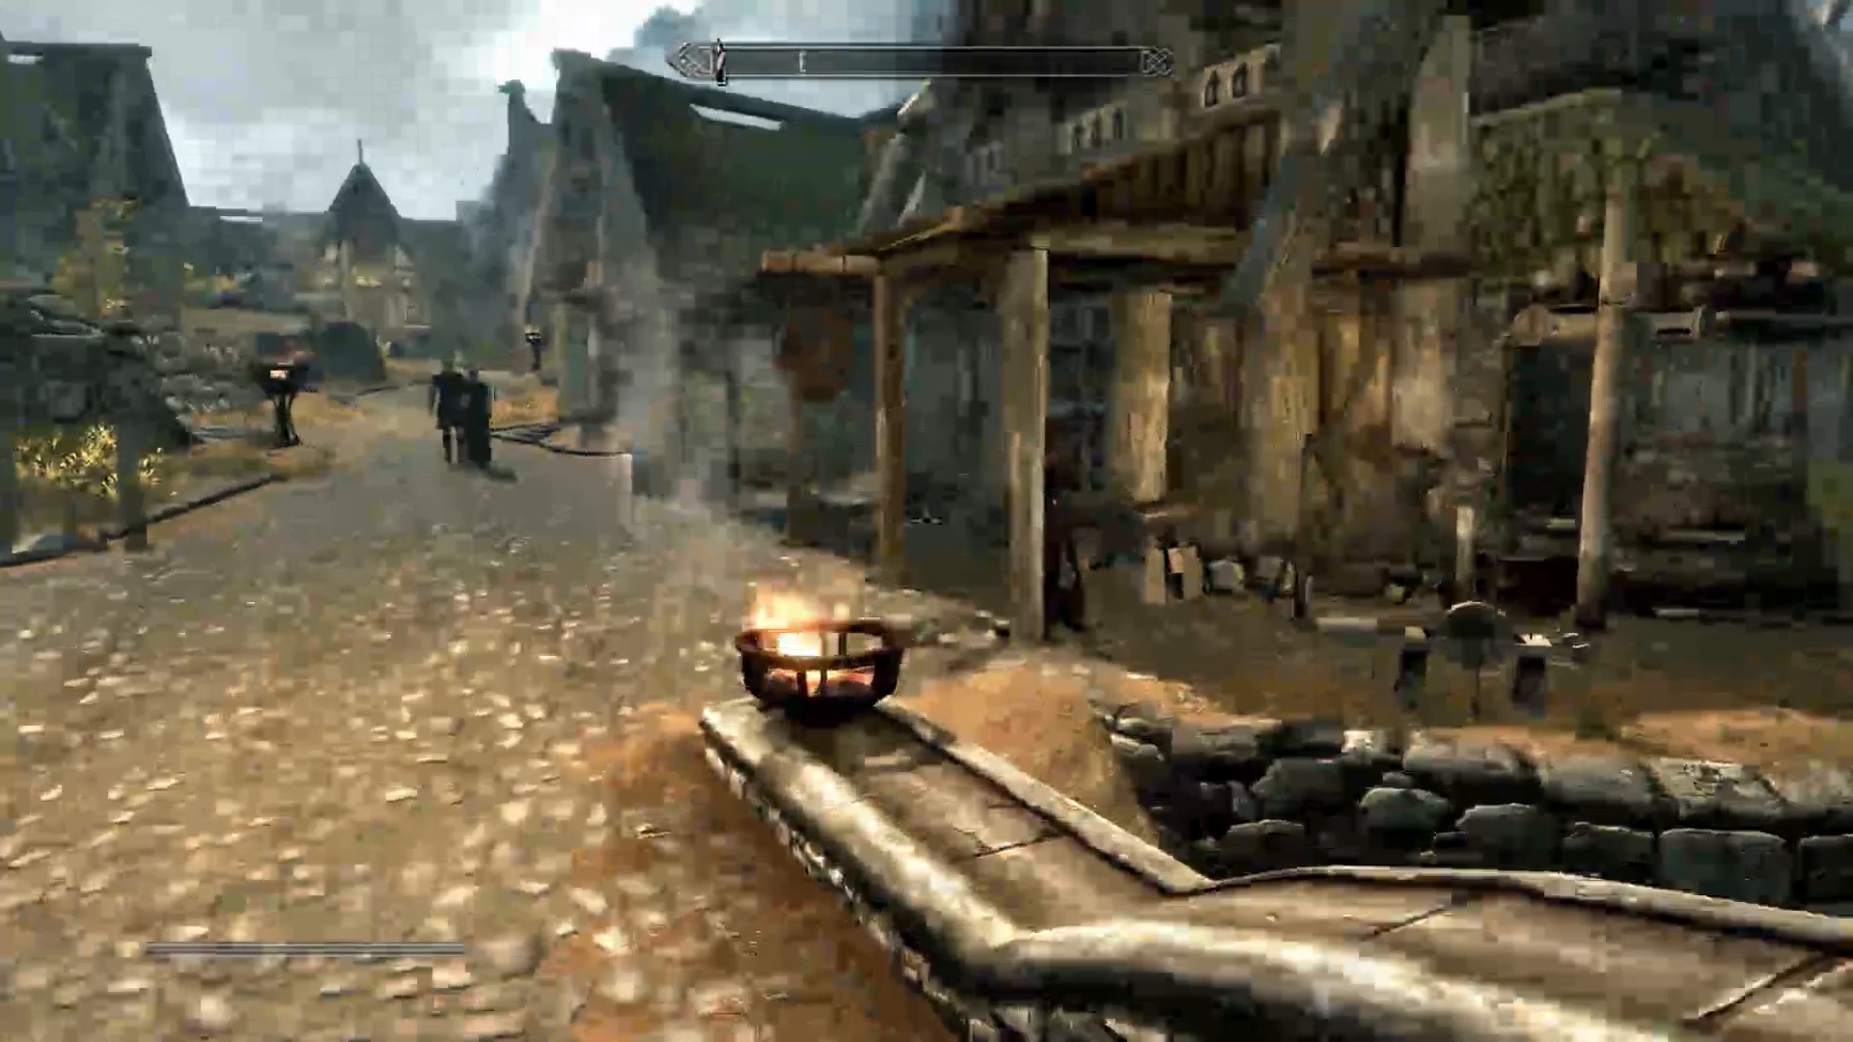
Walk through Whiterun to the table outside the smithy and take Spell Tome: Tutorial Fire spell
key(w)
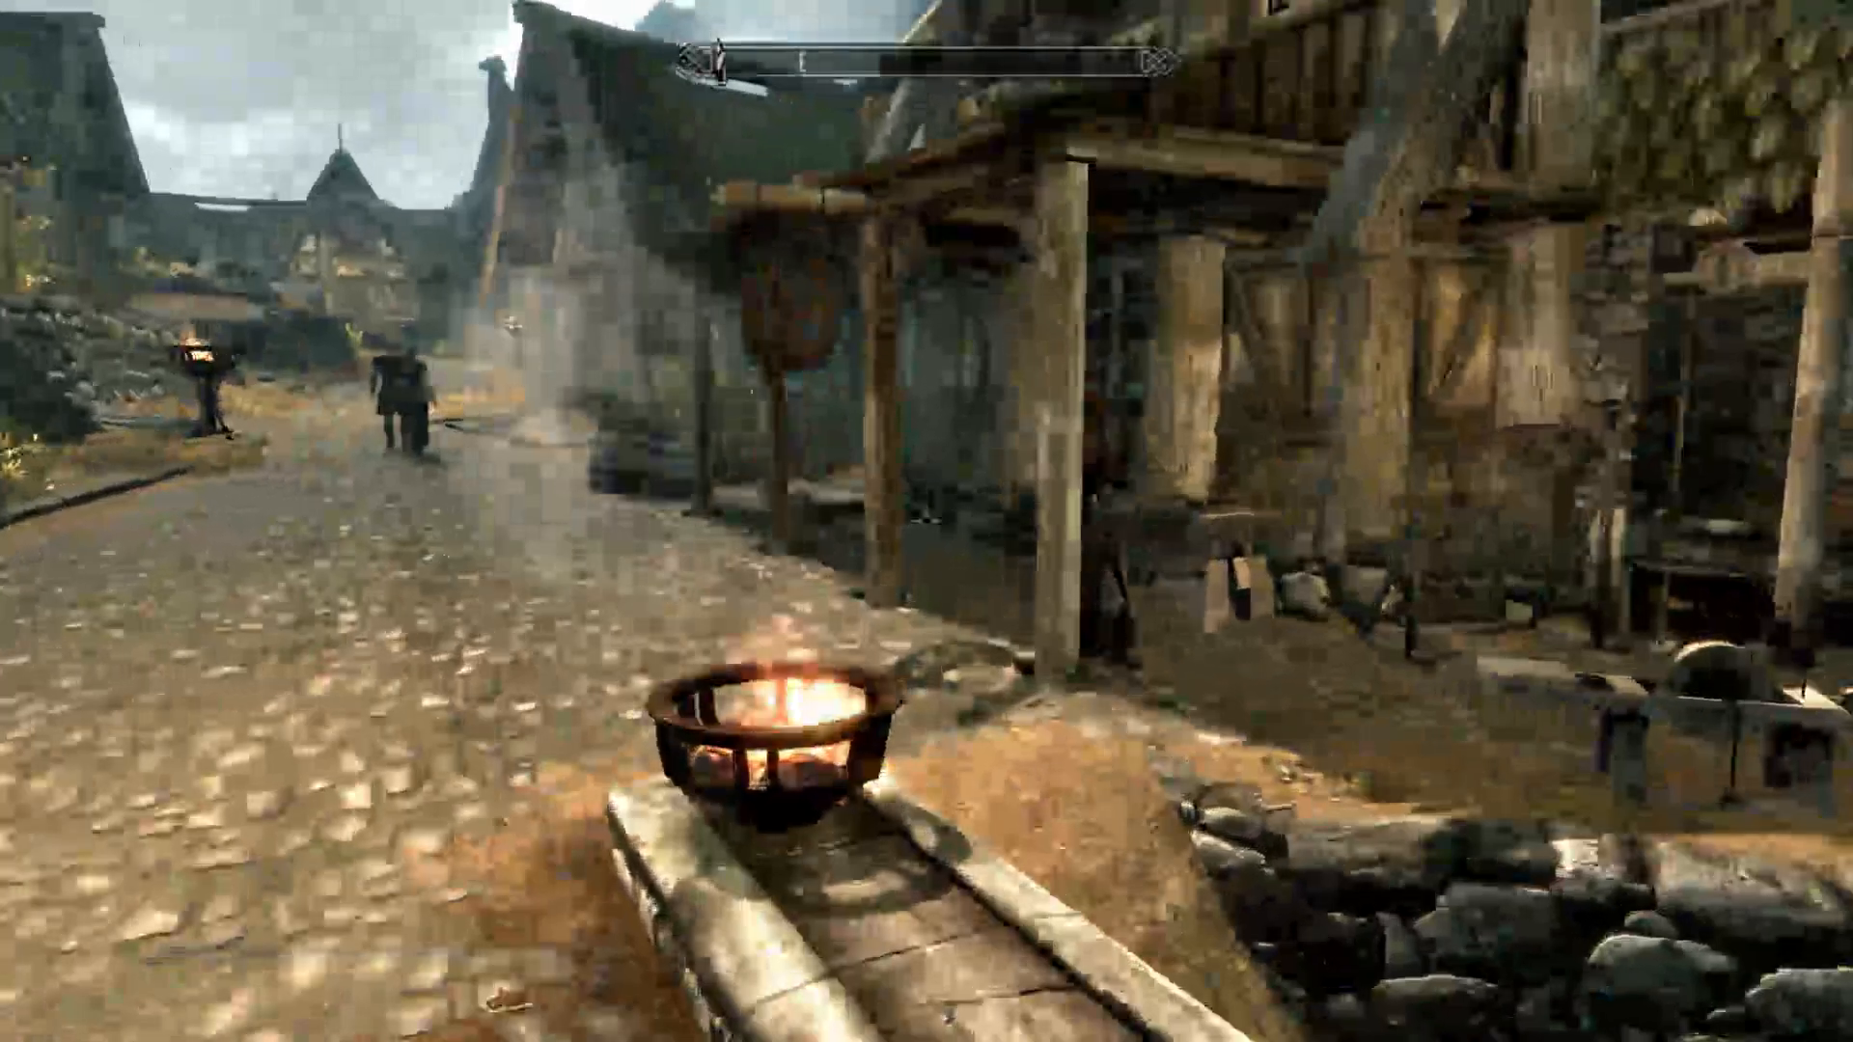
key(w)
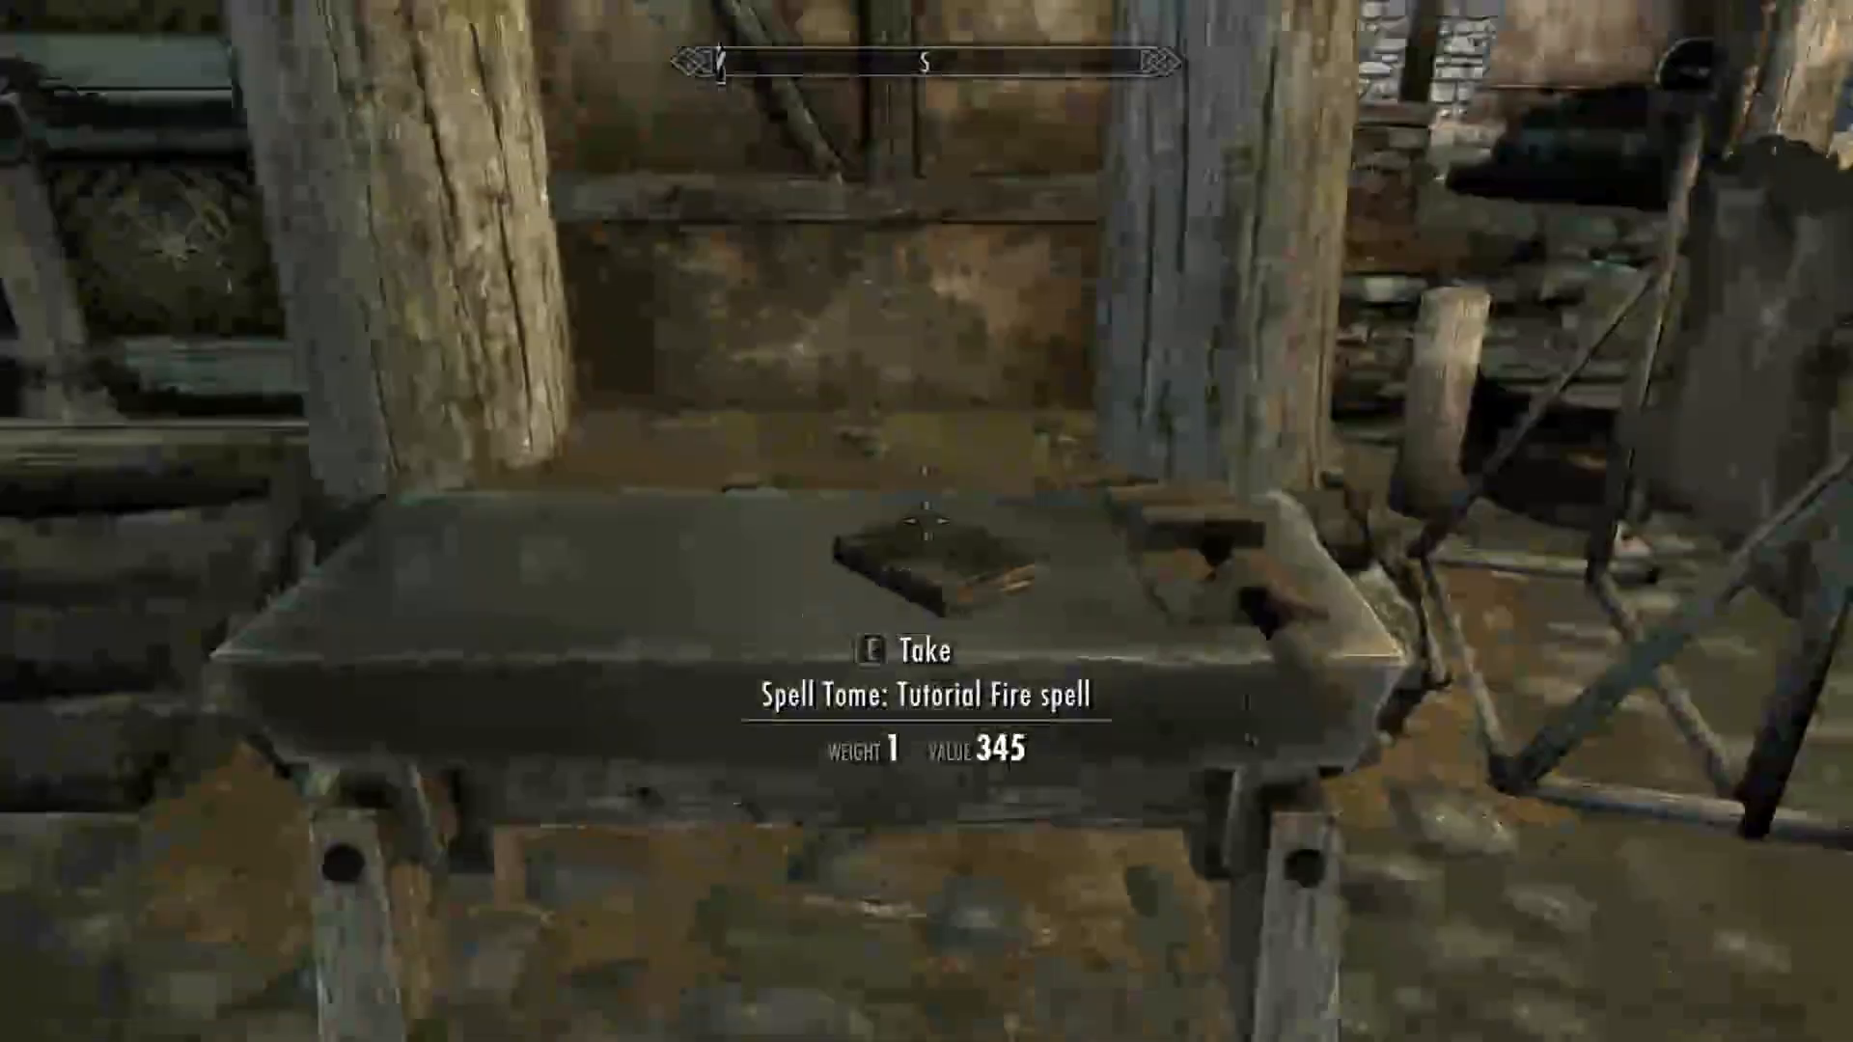
key(e)
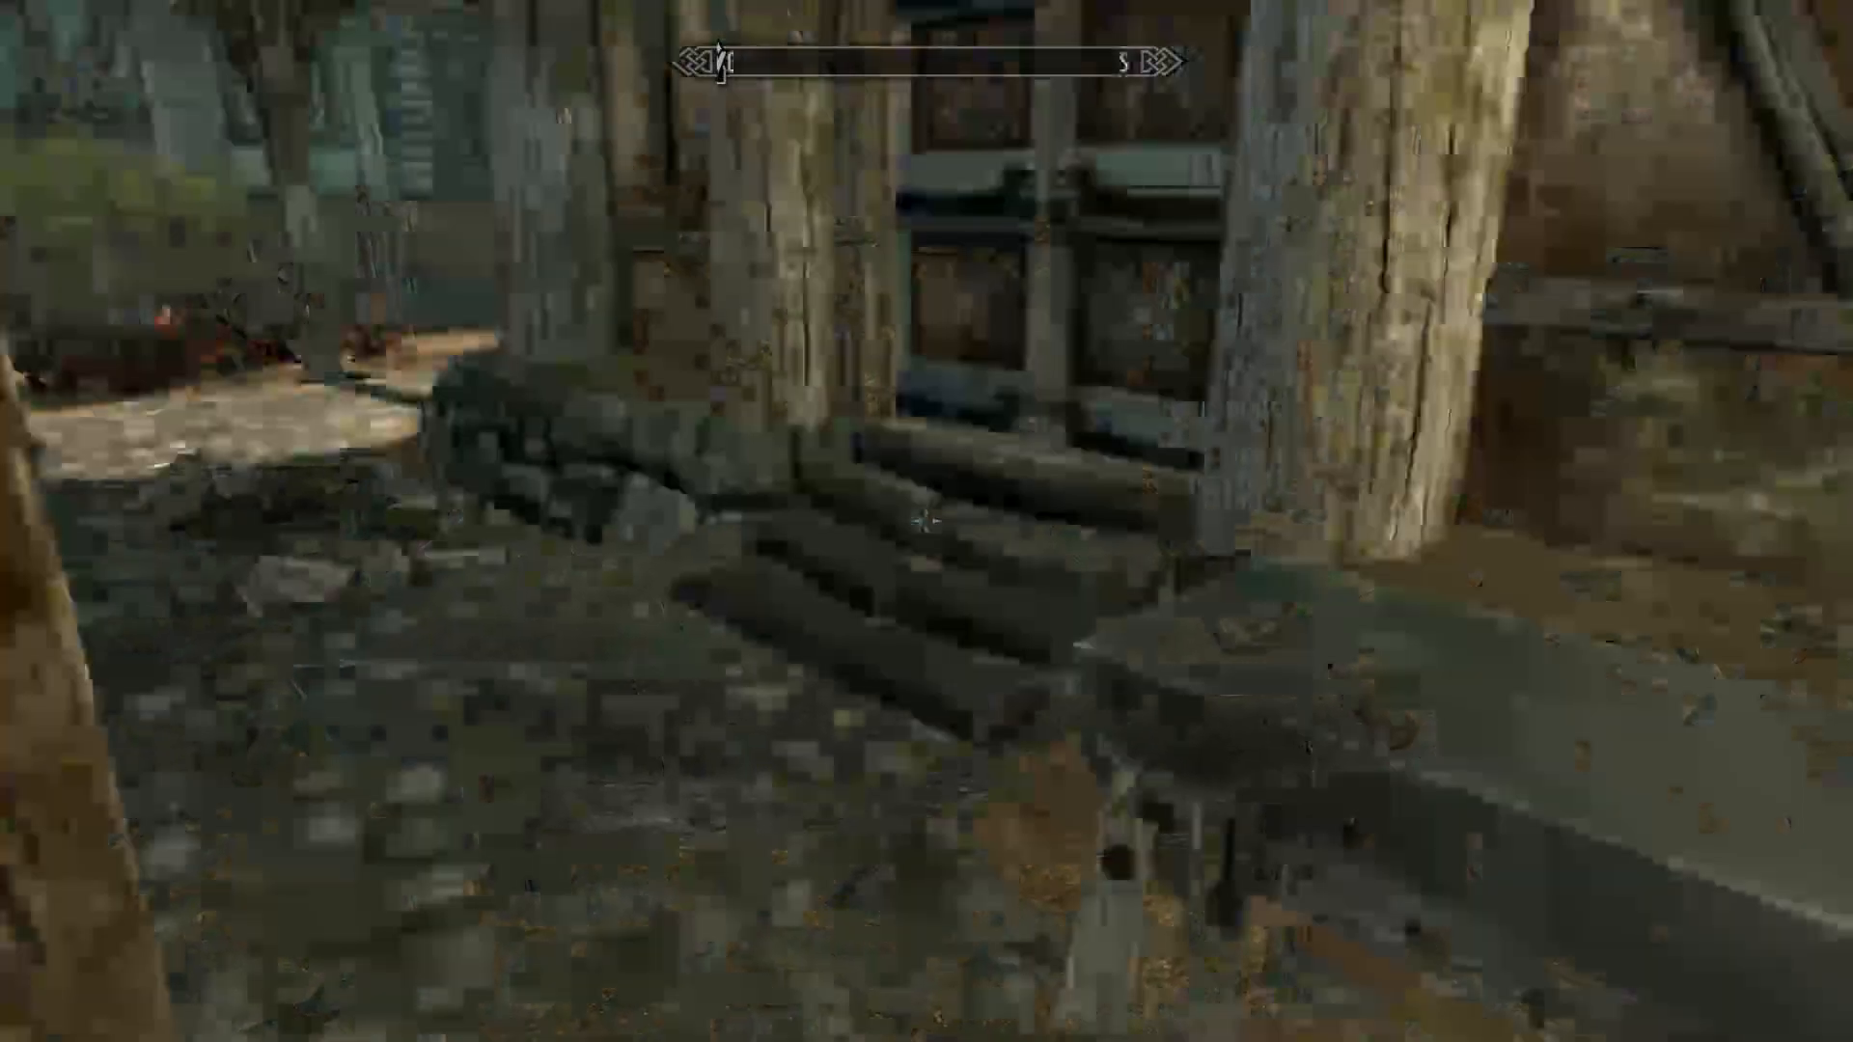
Use Spell Tome: Tutorial Fire spell from the books in the inventory to learn its spell
key(Tab)
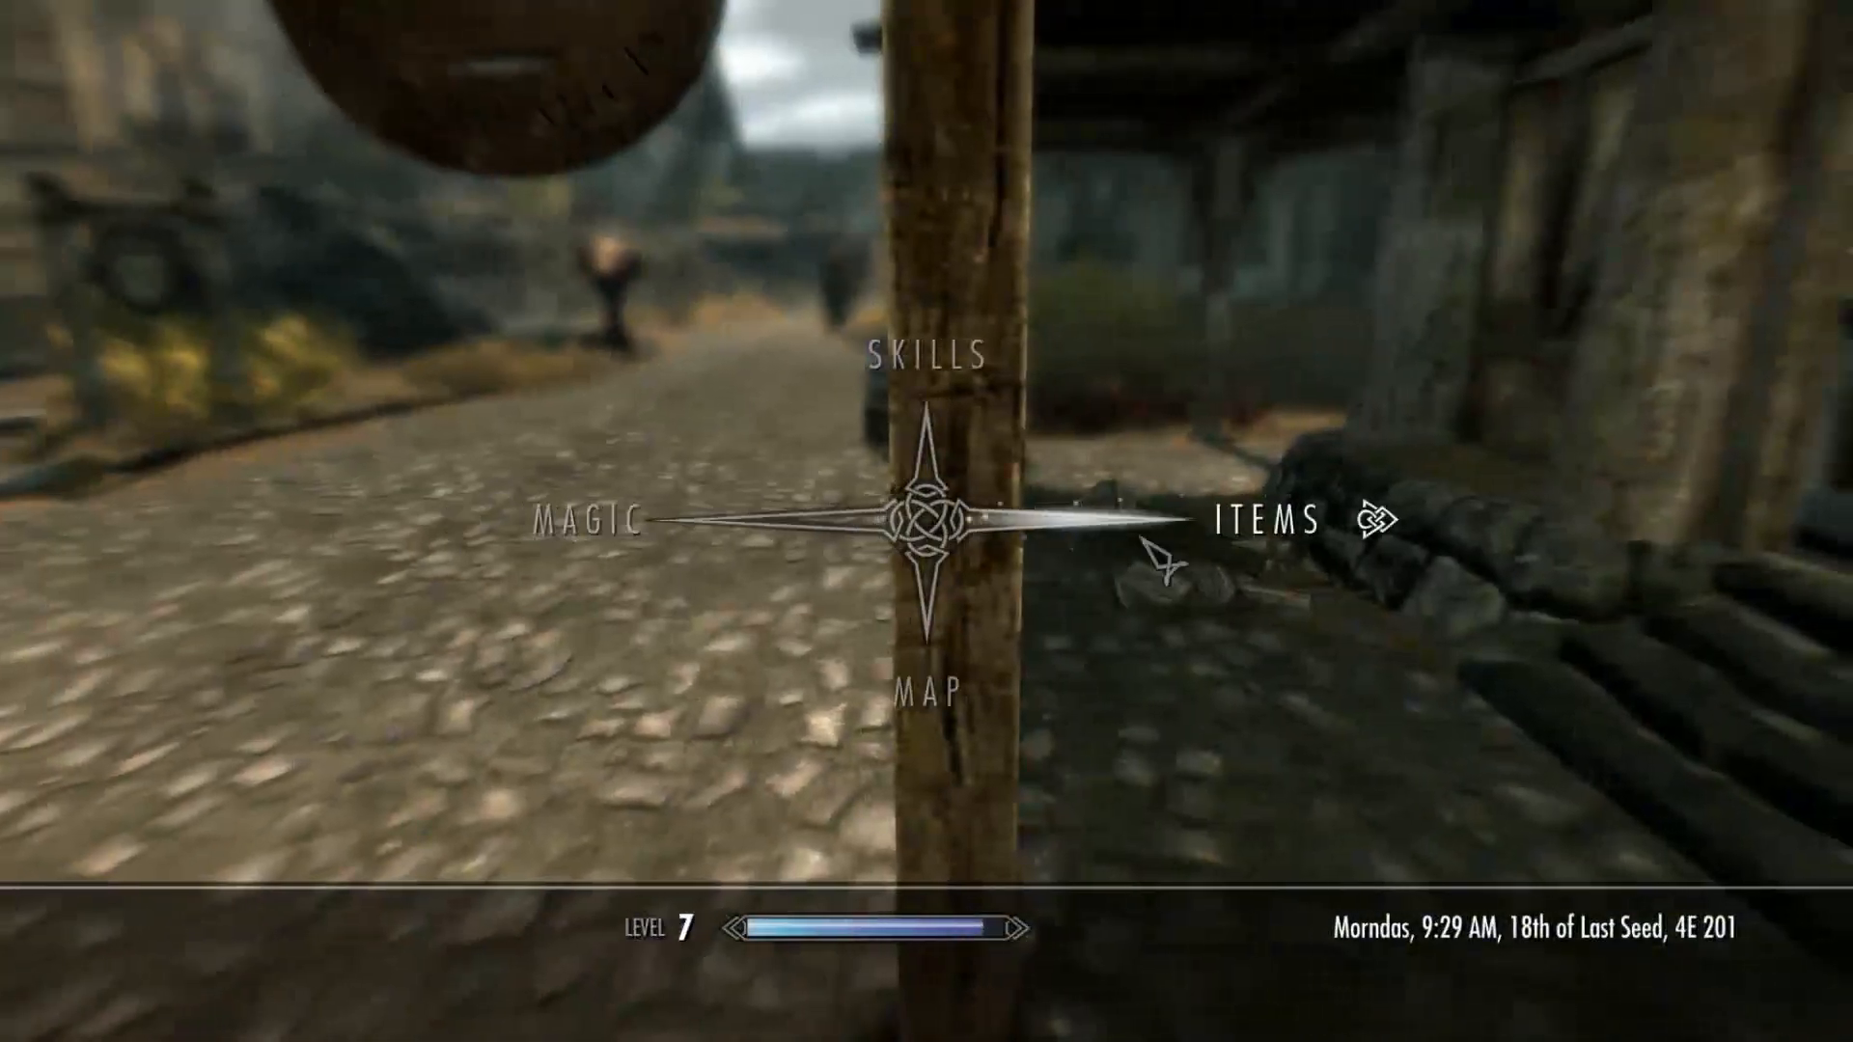
click(1254, 526)
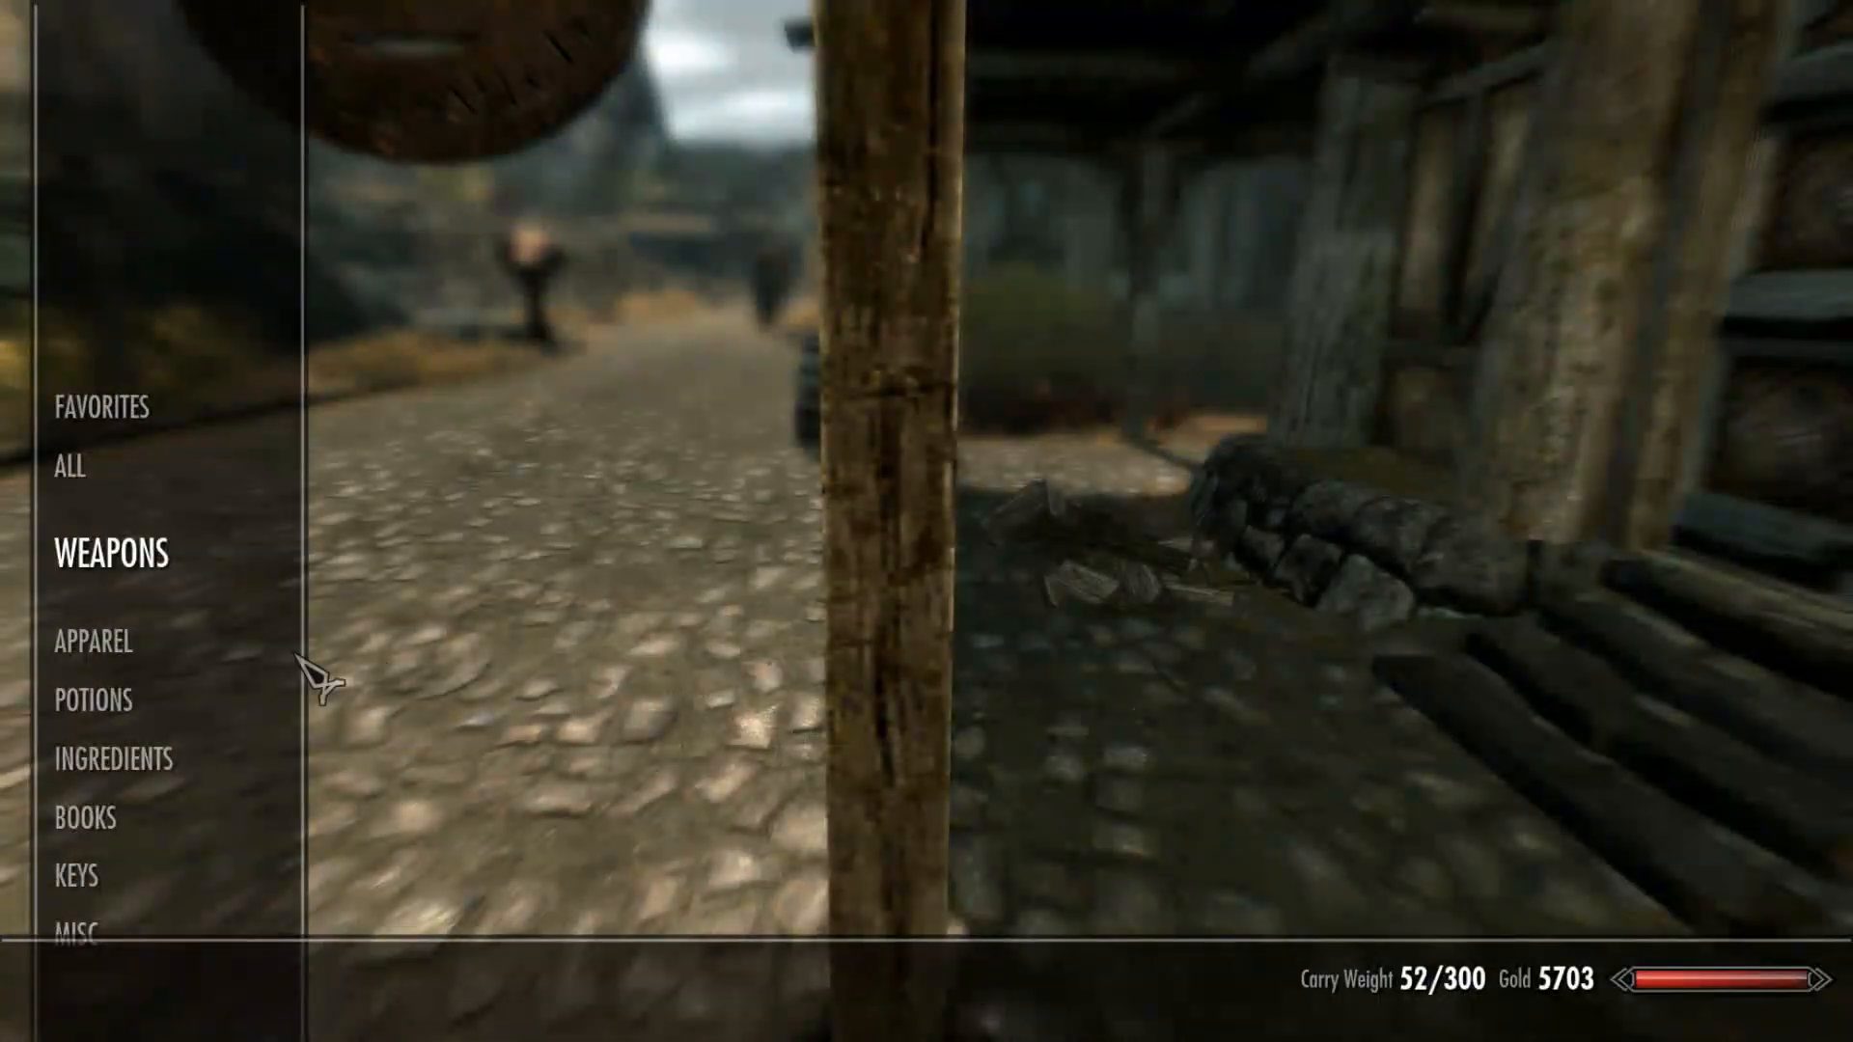
click(124, 826)
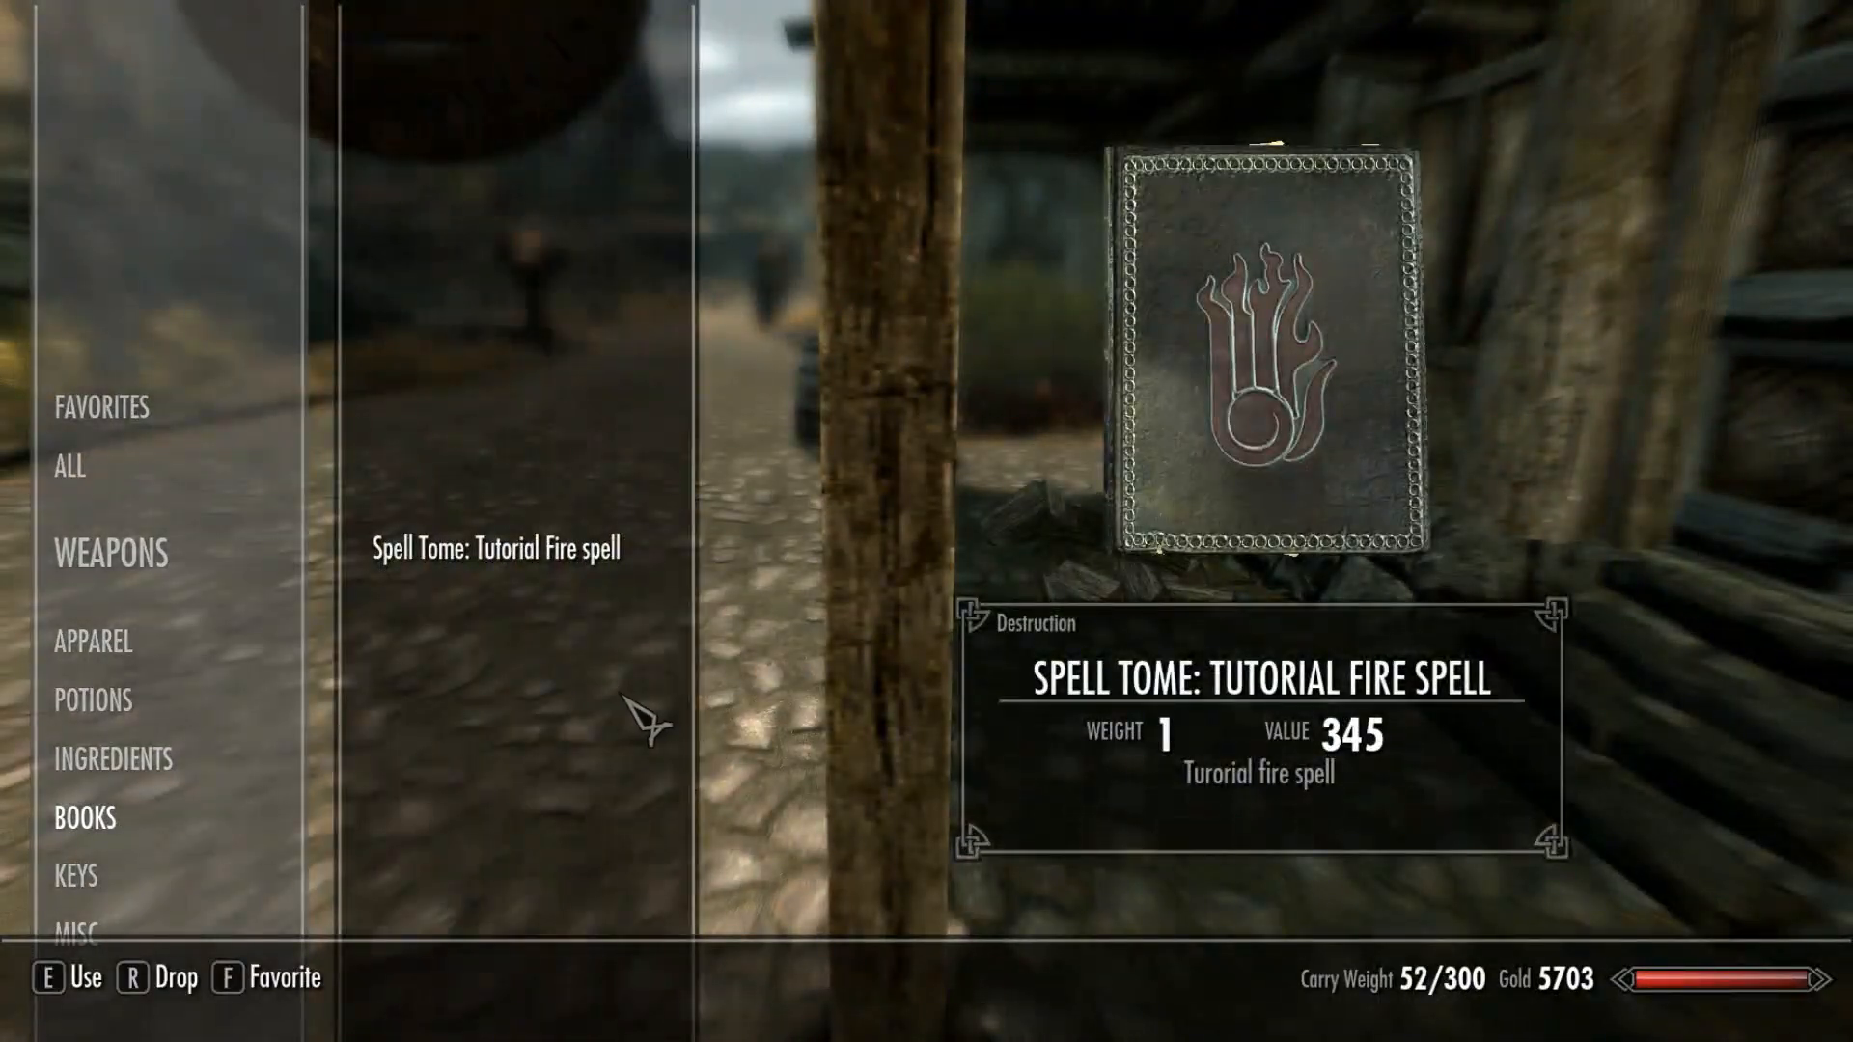
click(529, 552)
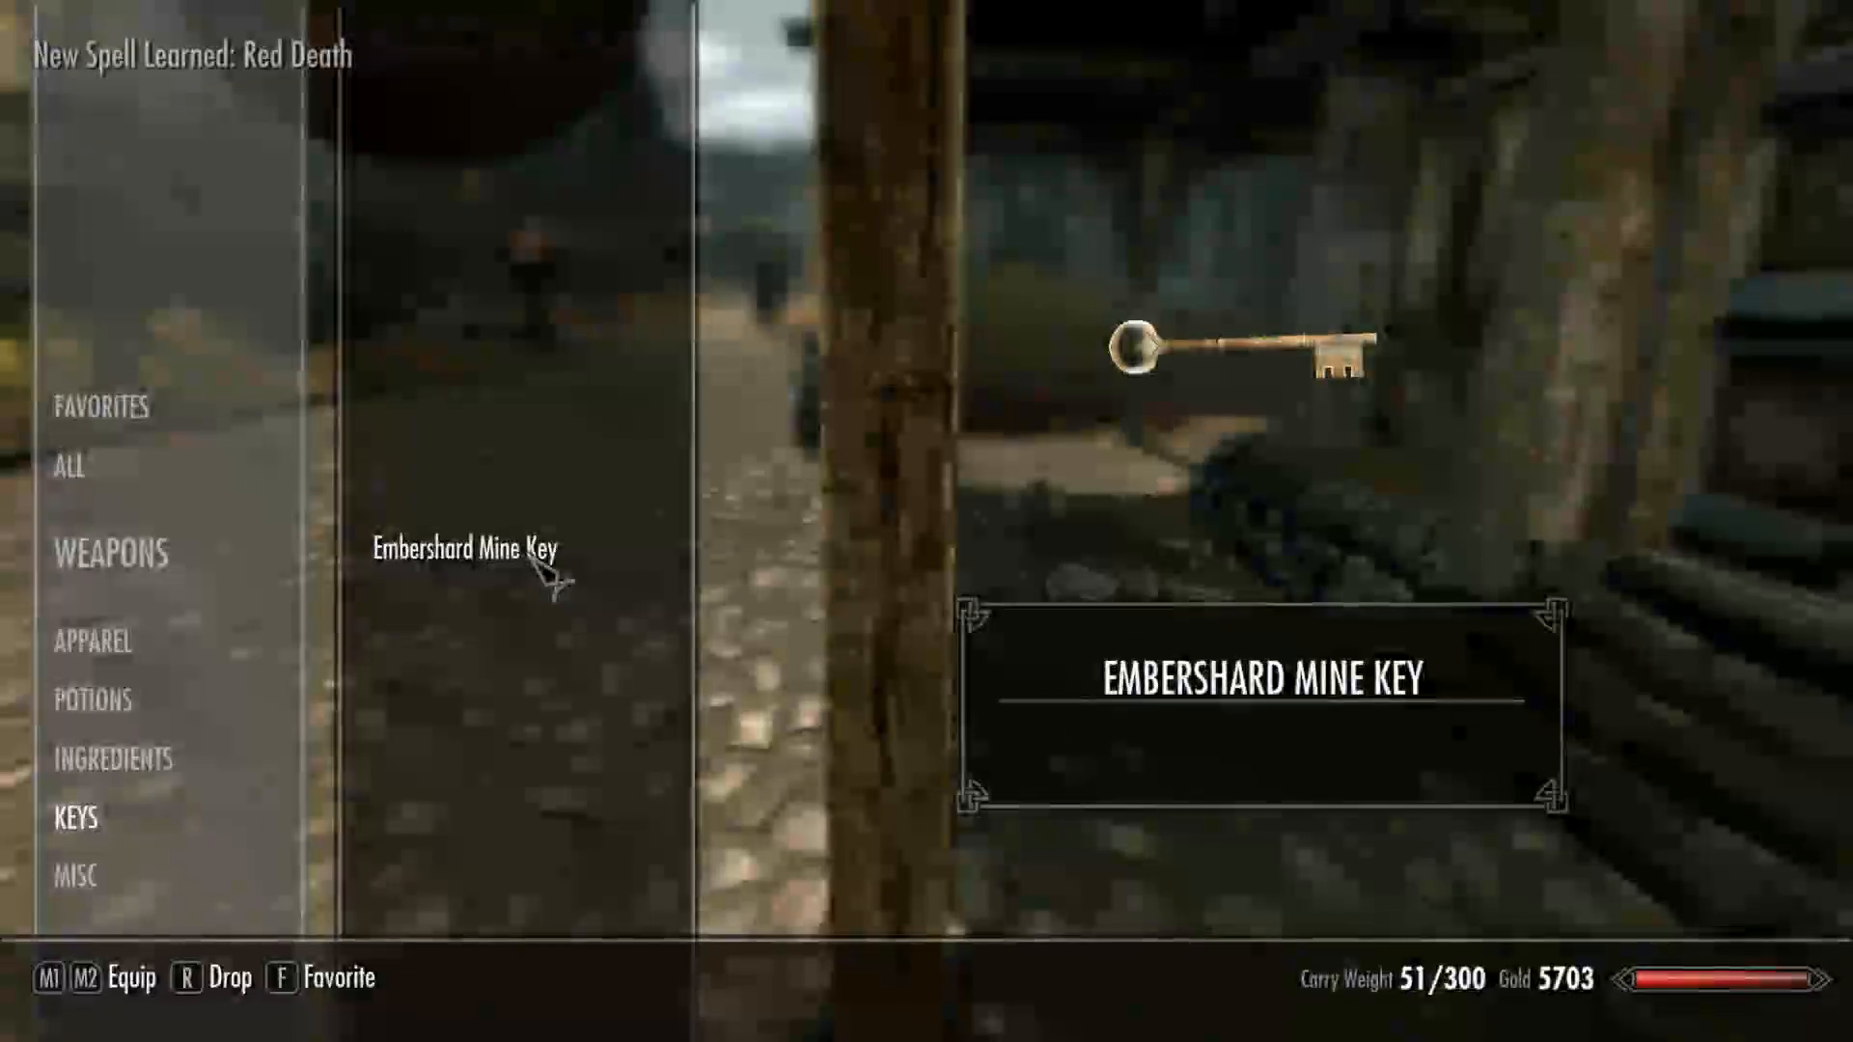
Equip the Red Death destruction spell in the left hand and return to the game
key(Tab)
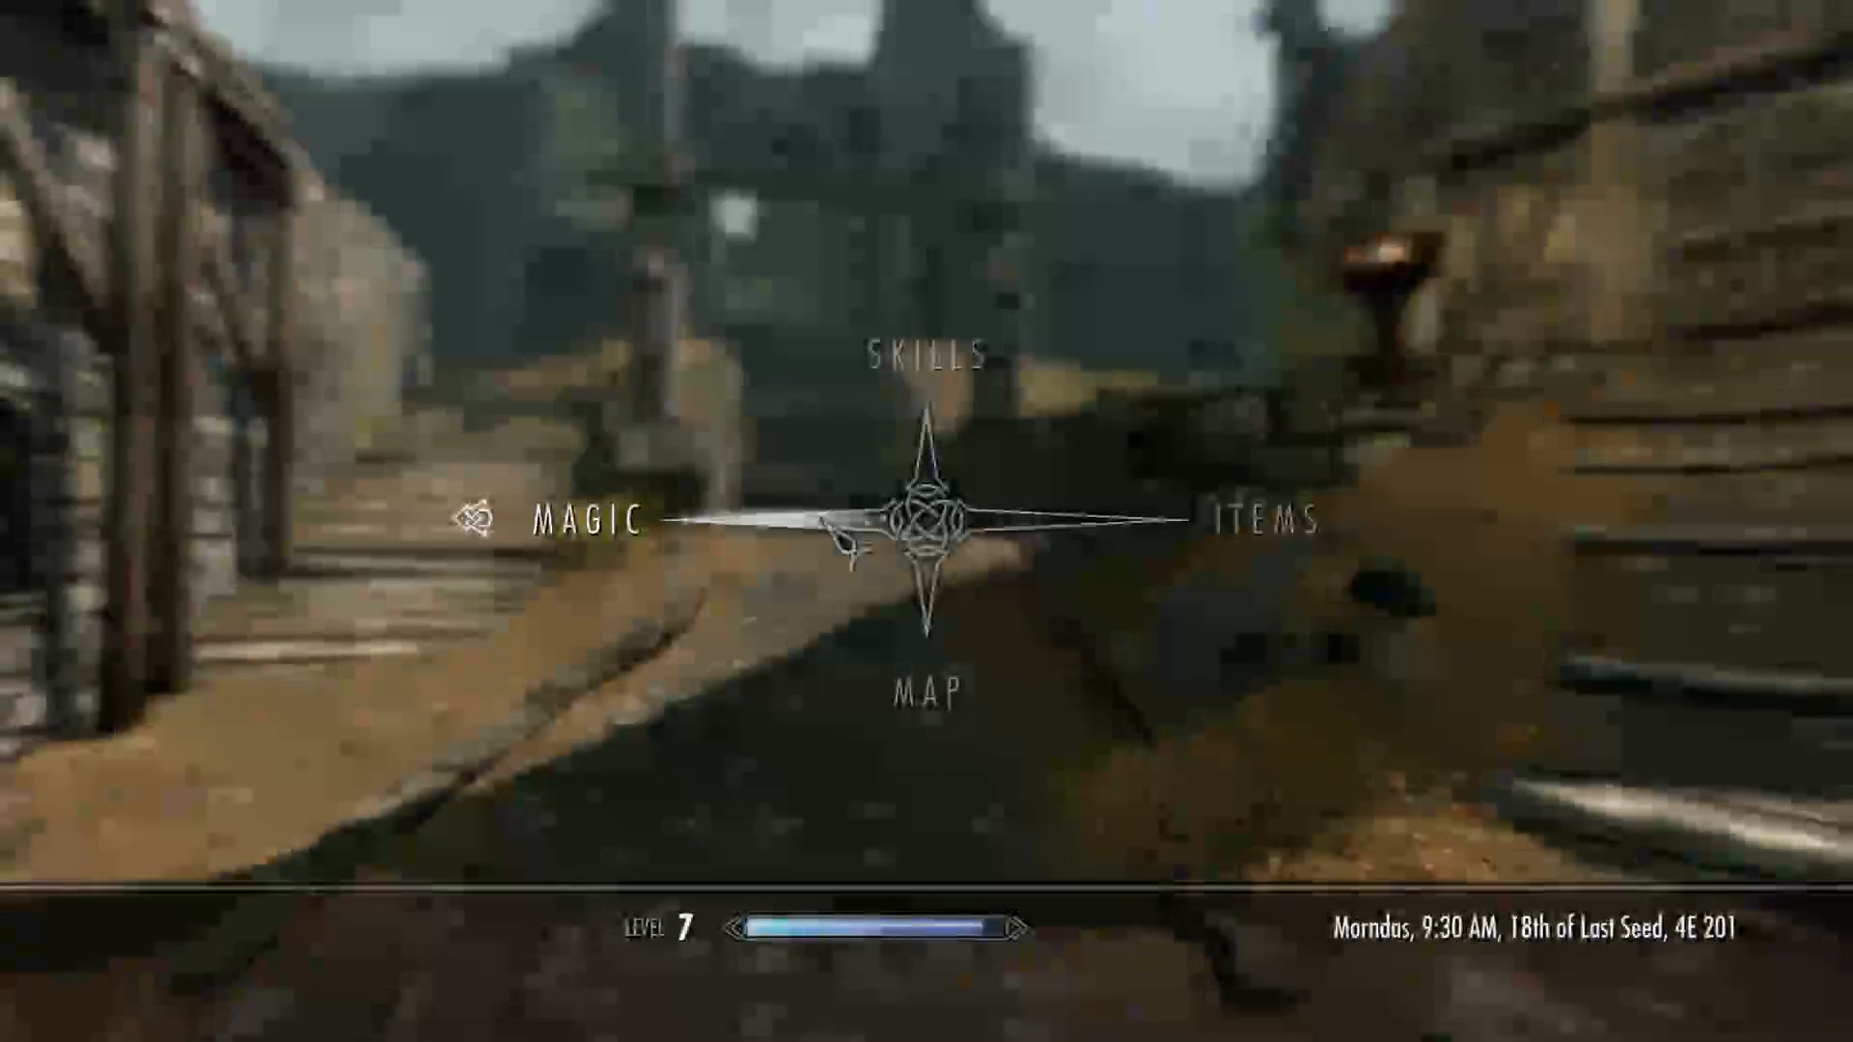
key(a)
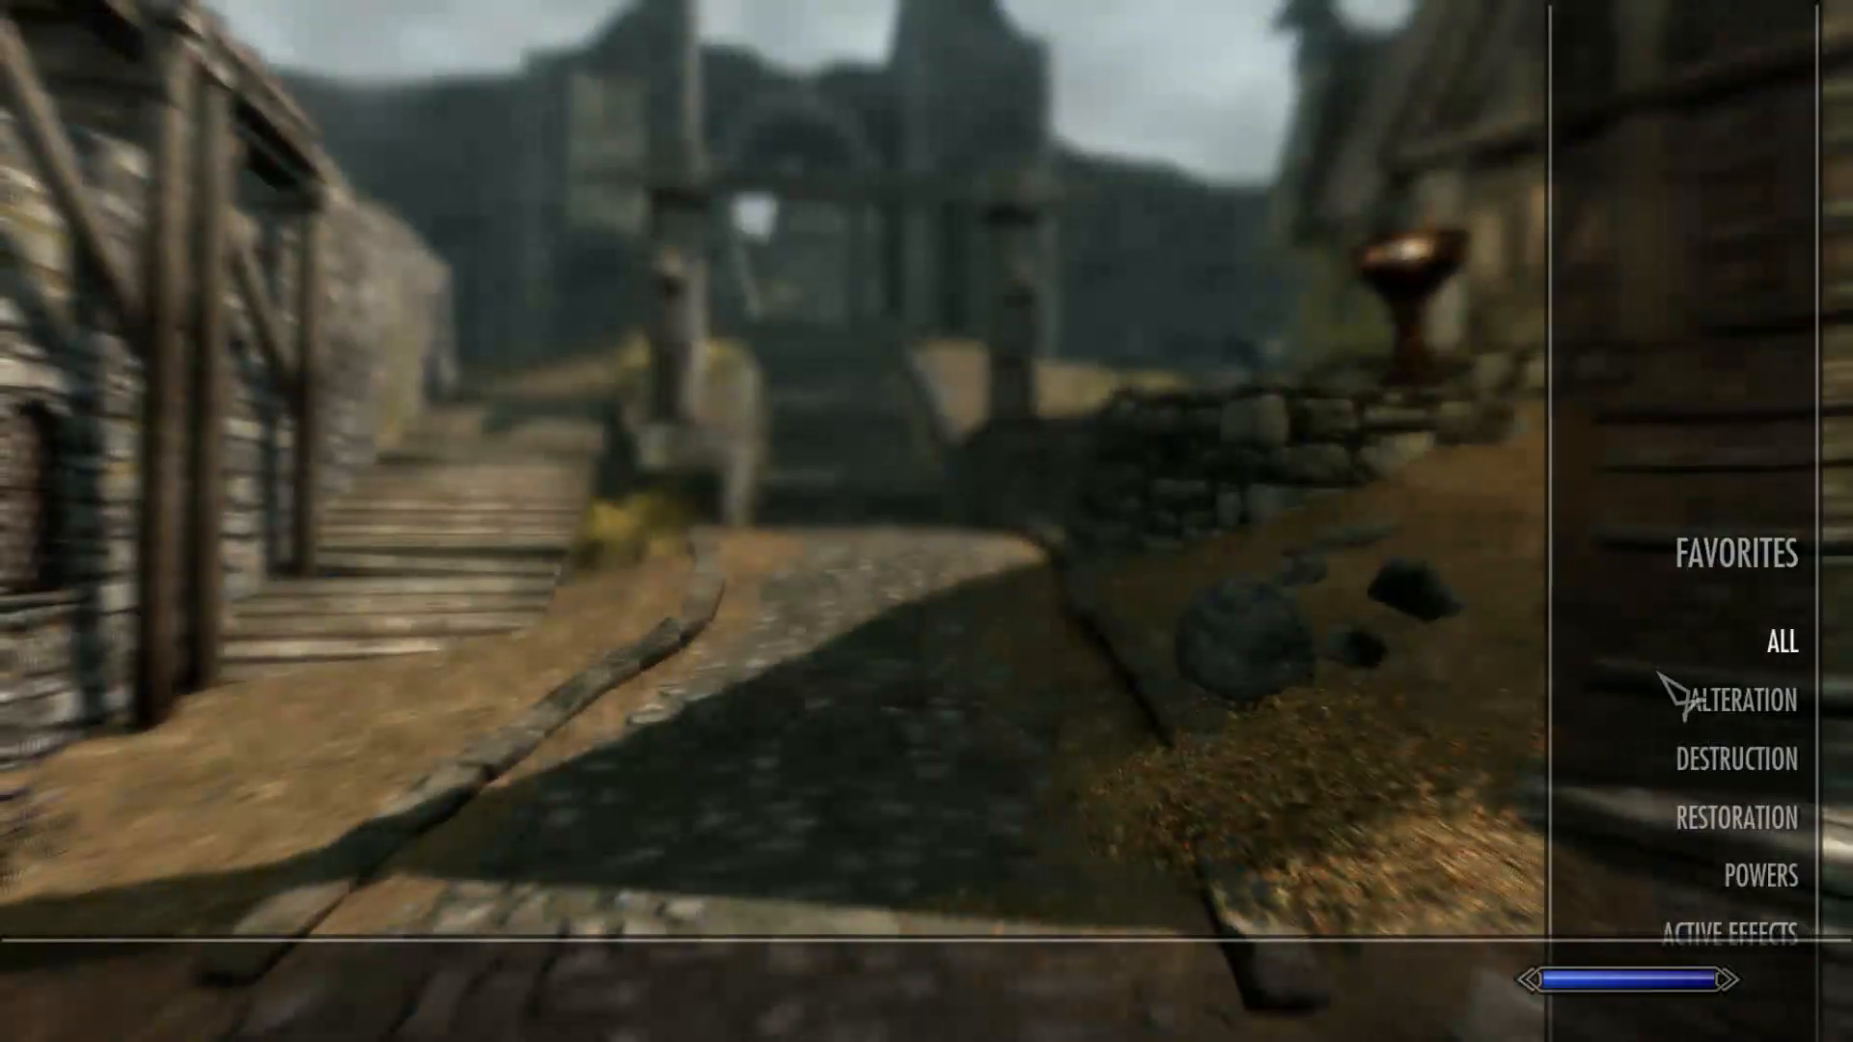
click(1713, 748)
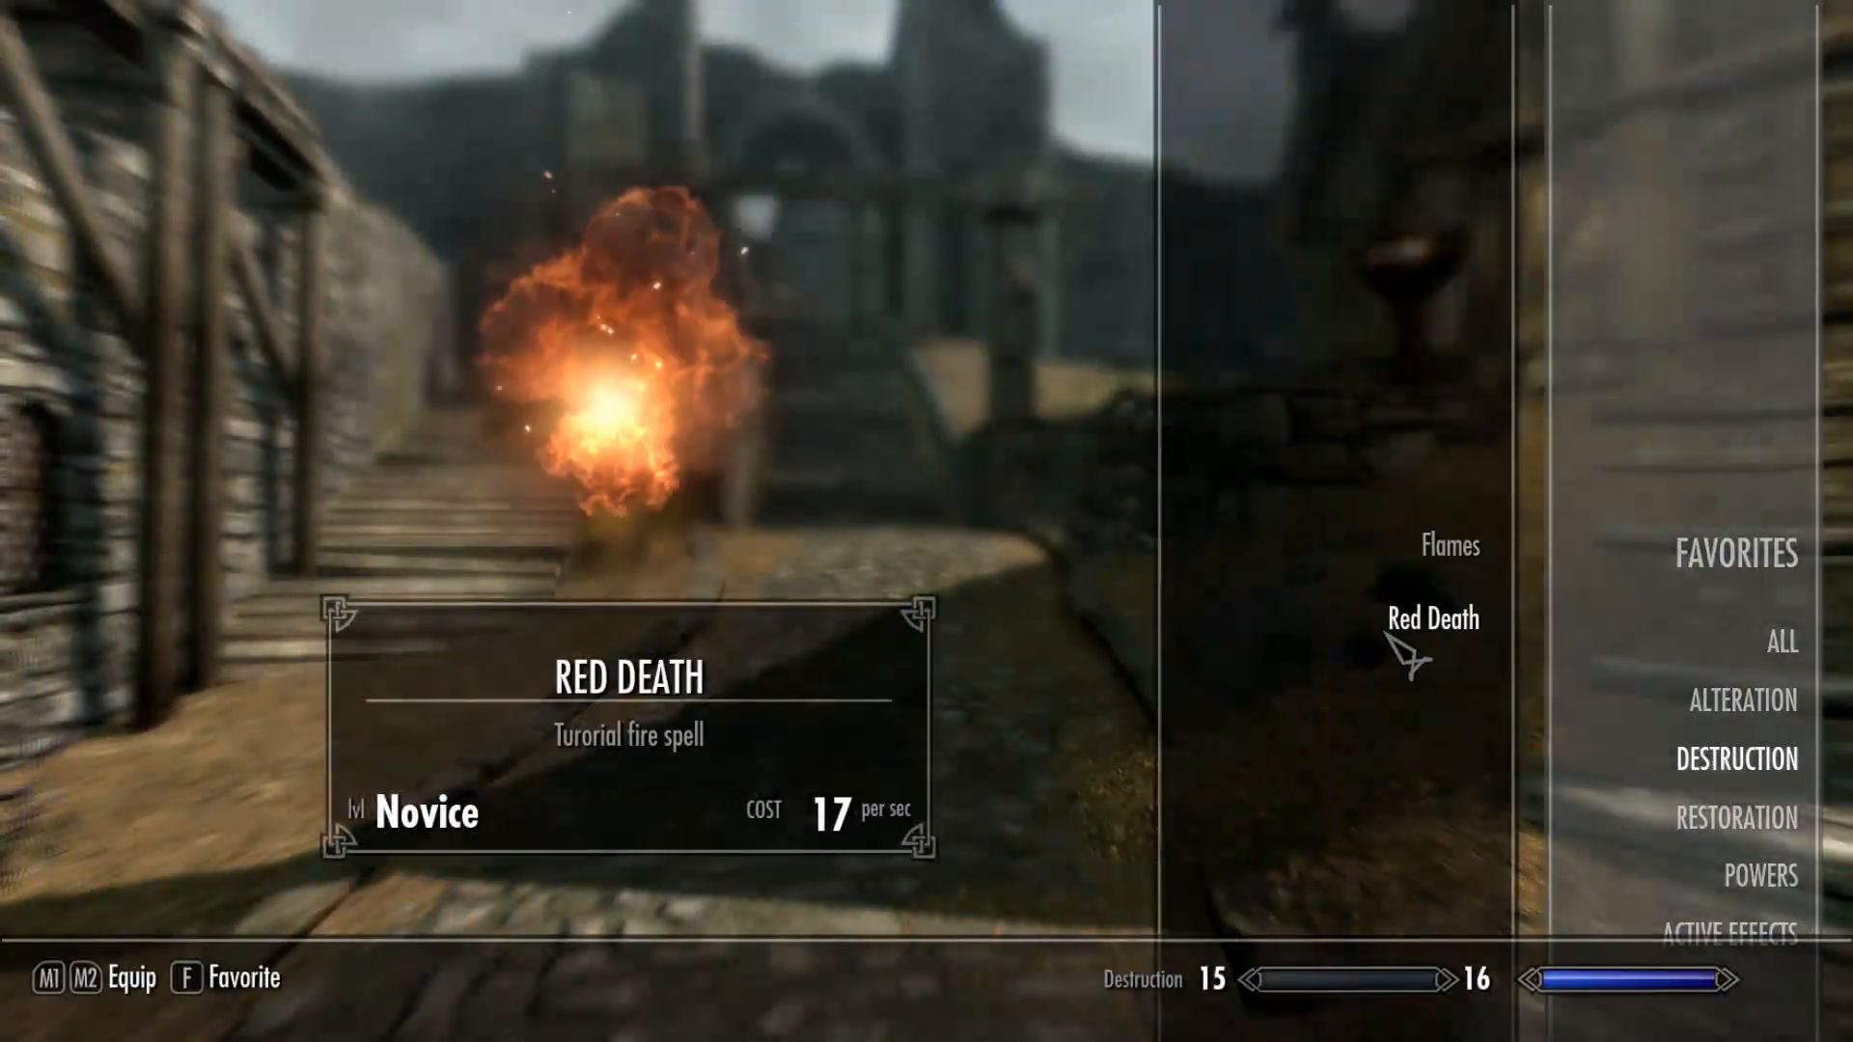
key(Tab)
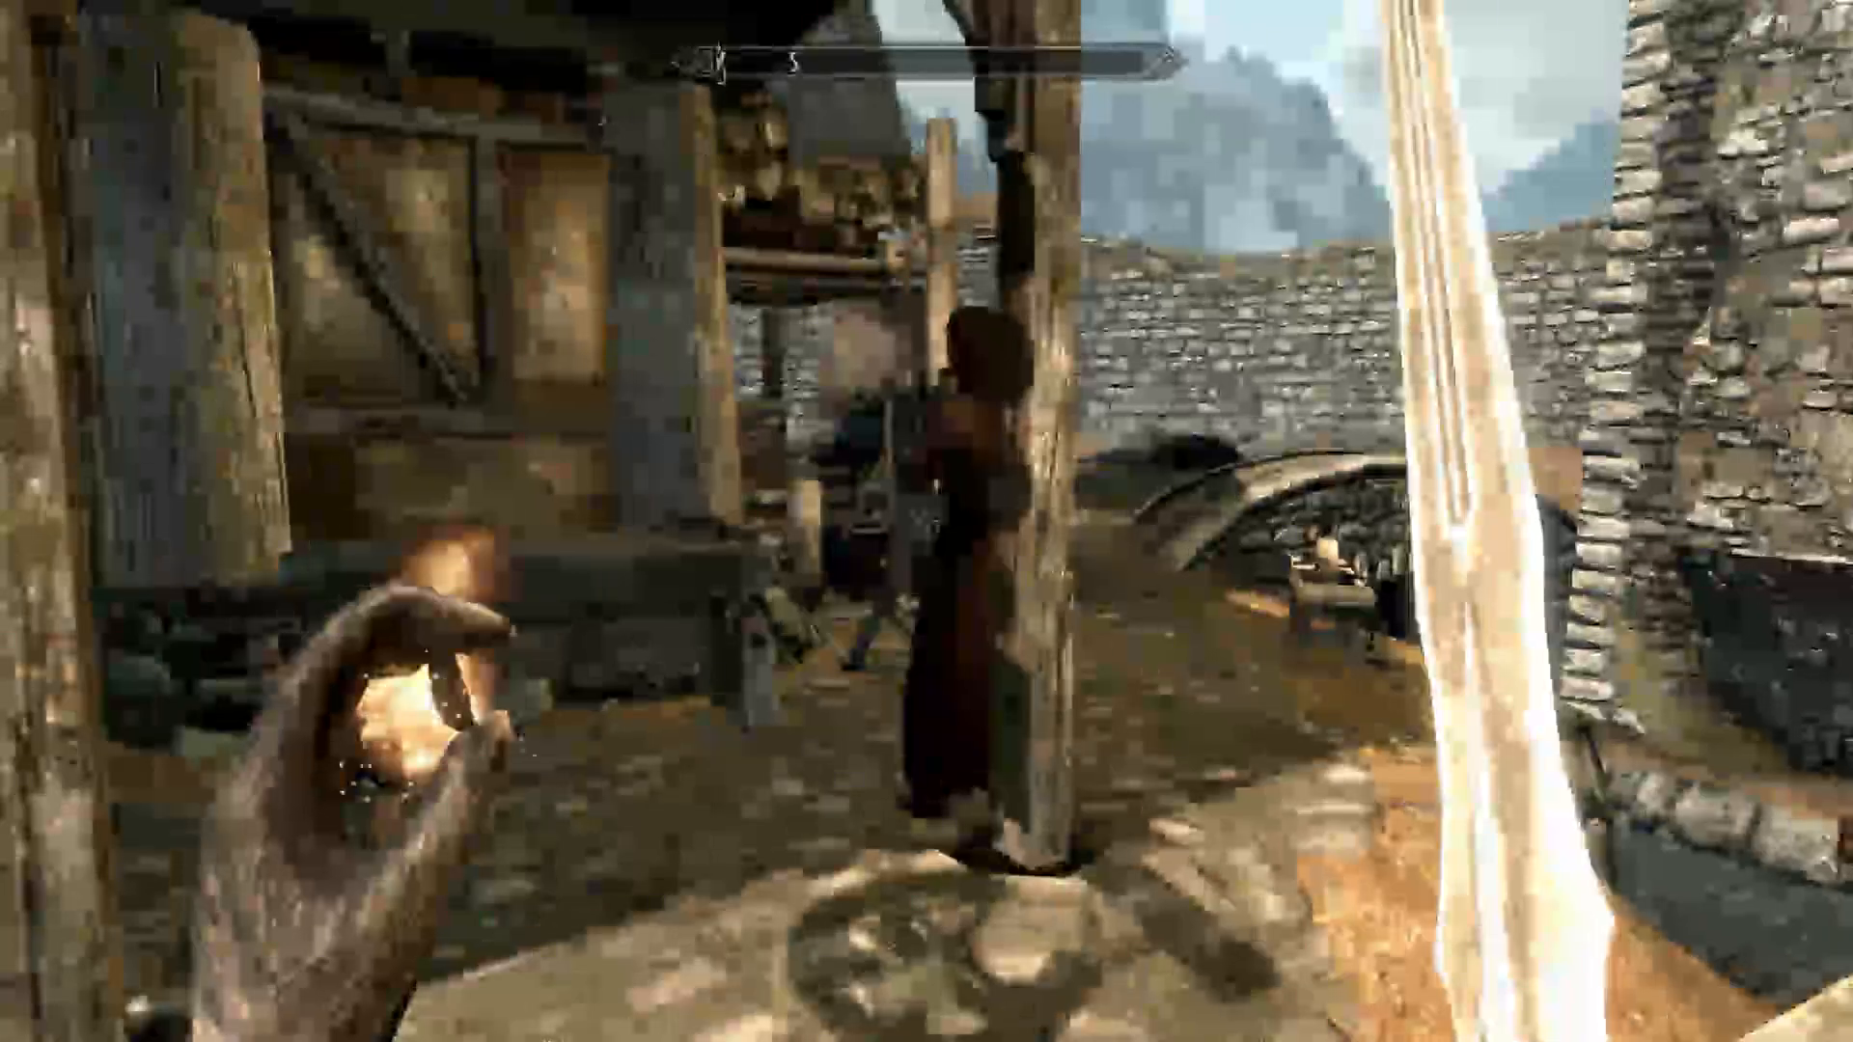
Test Red Death by casting it near the robed character outside the smithy and along the street
key(s)
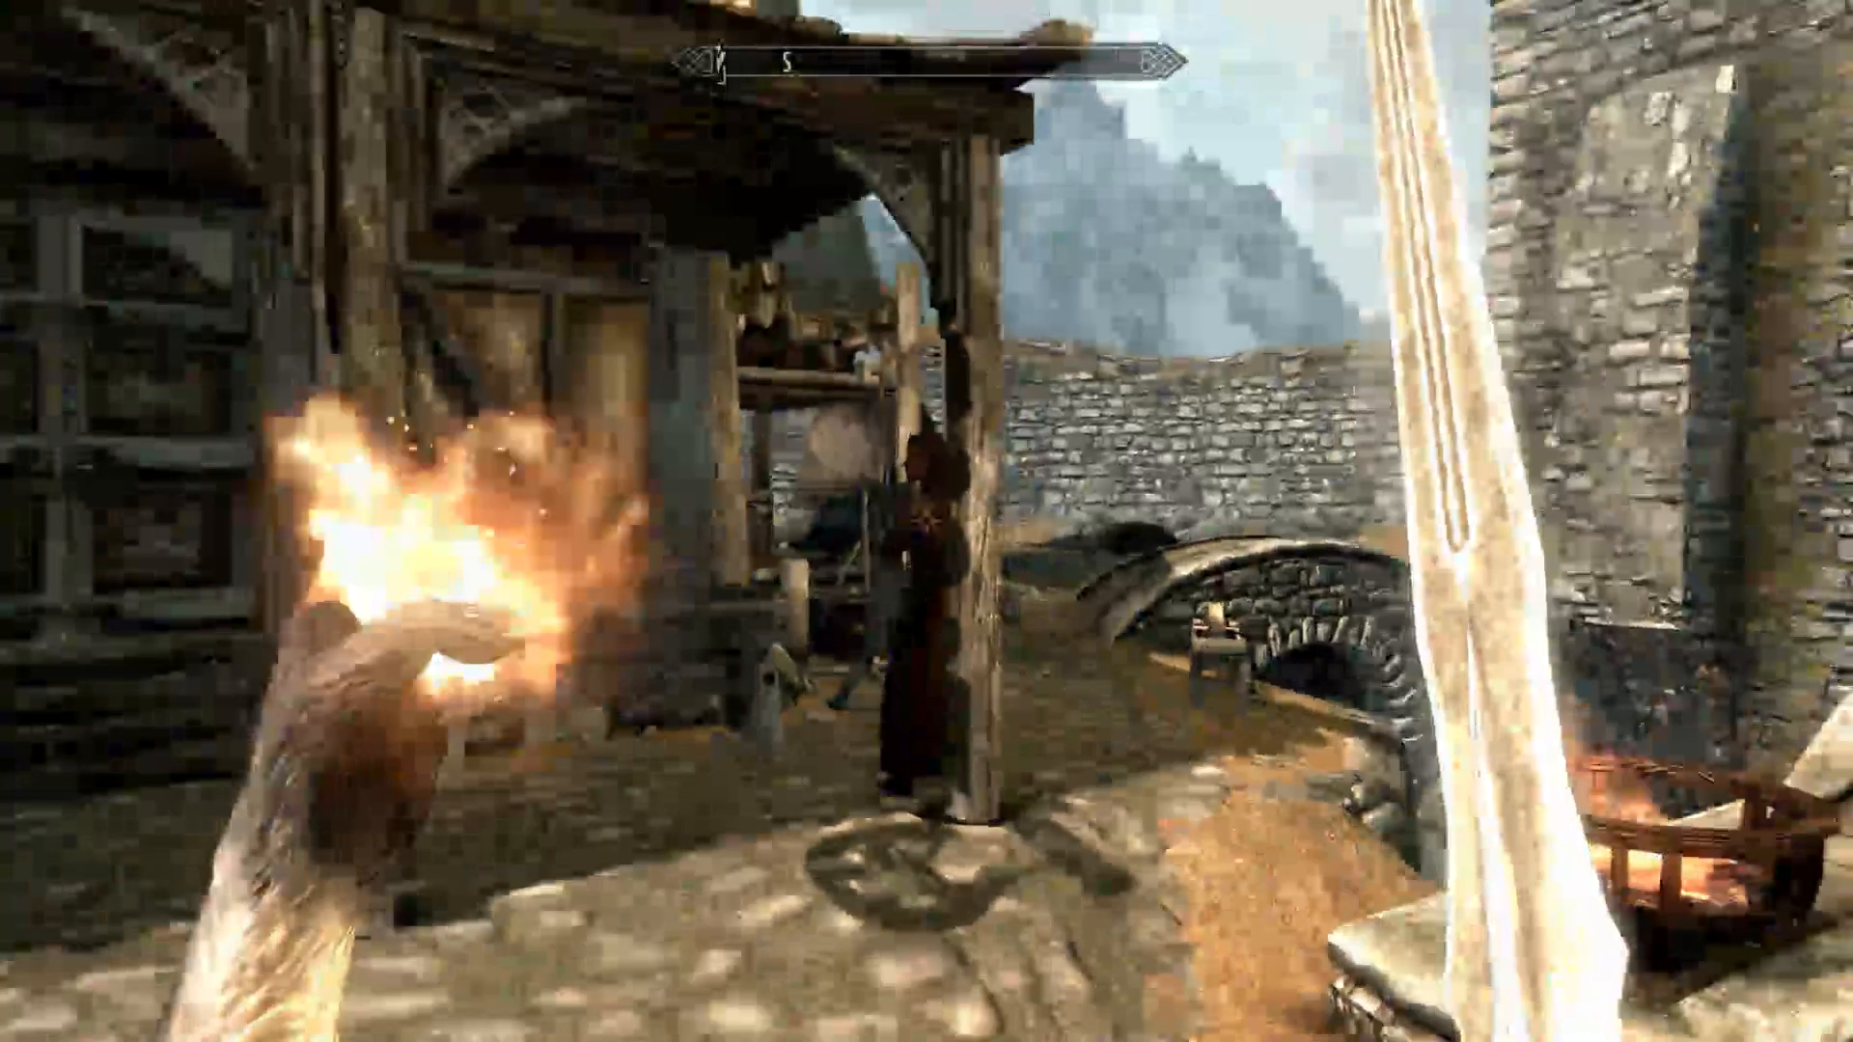
right_click(926, 522)
key(w)
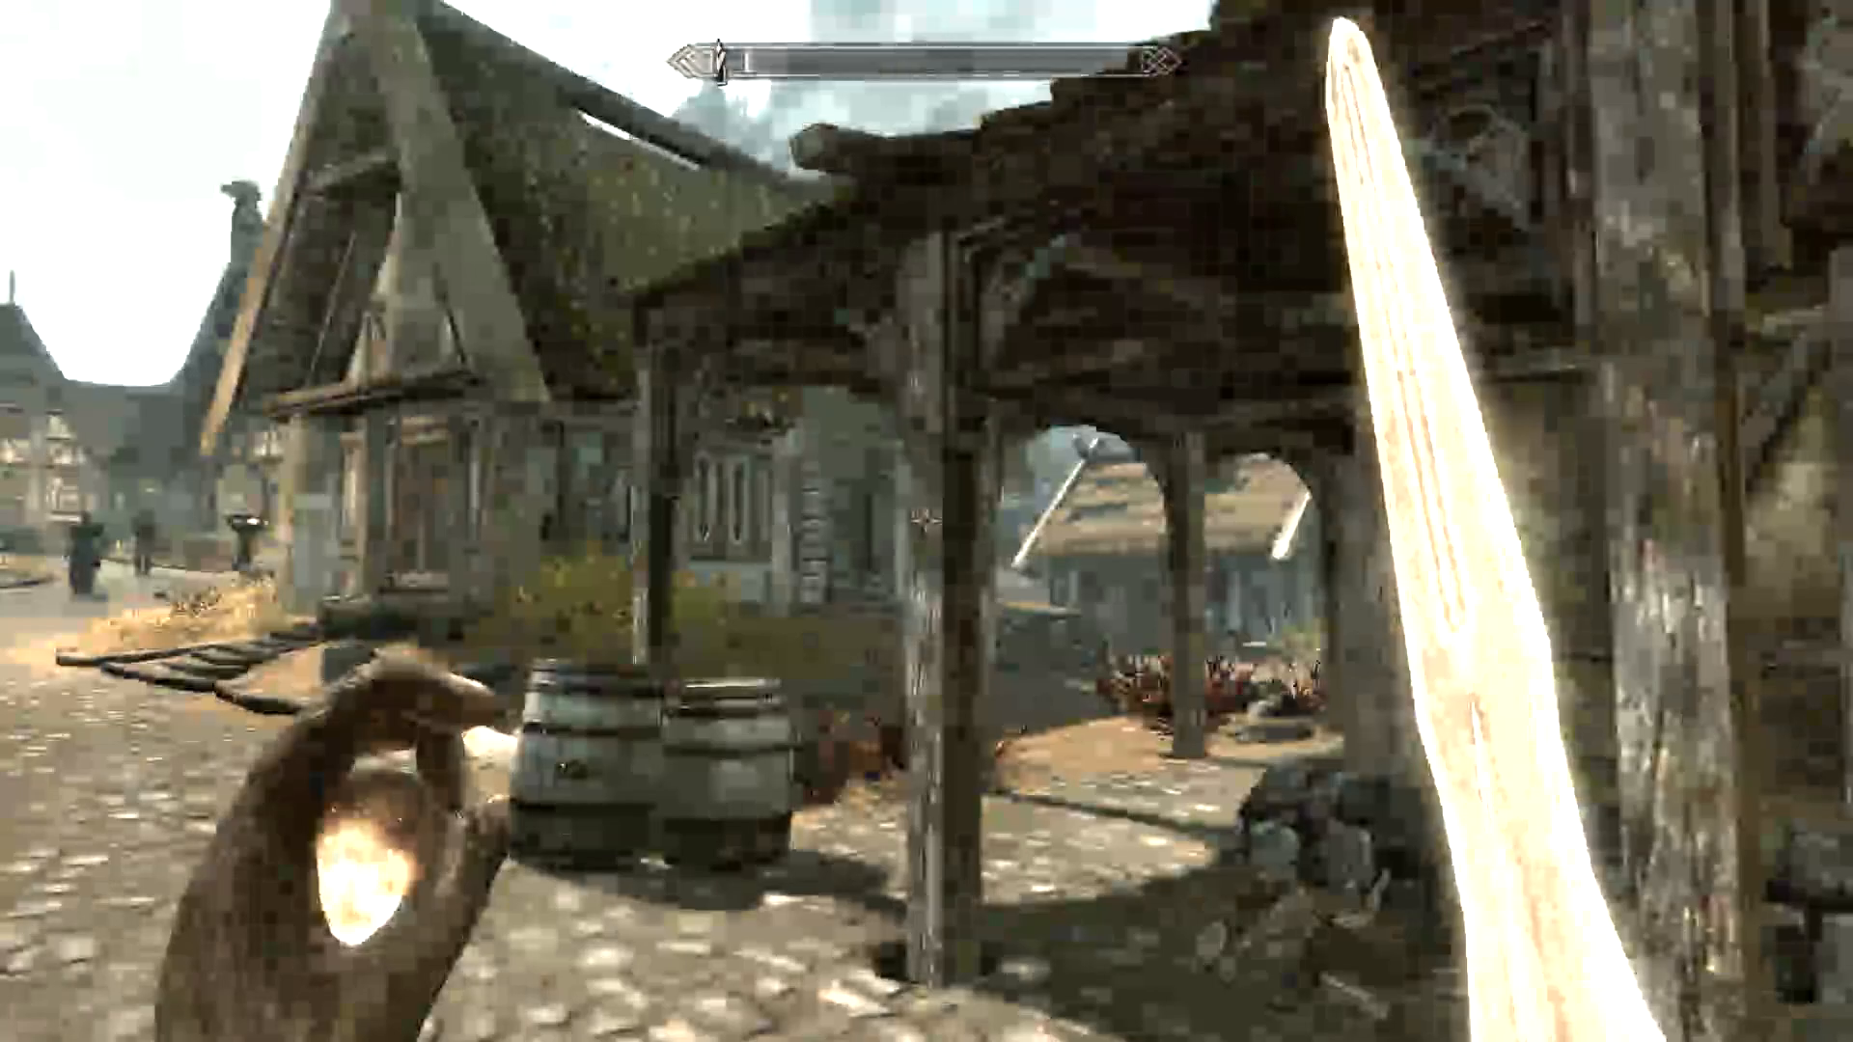
key(w)
right_click(926, 521)
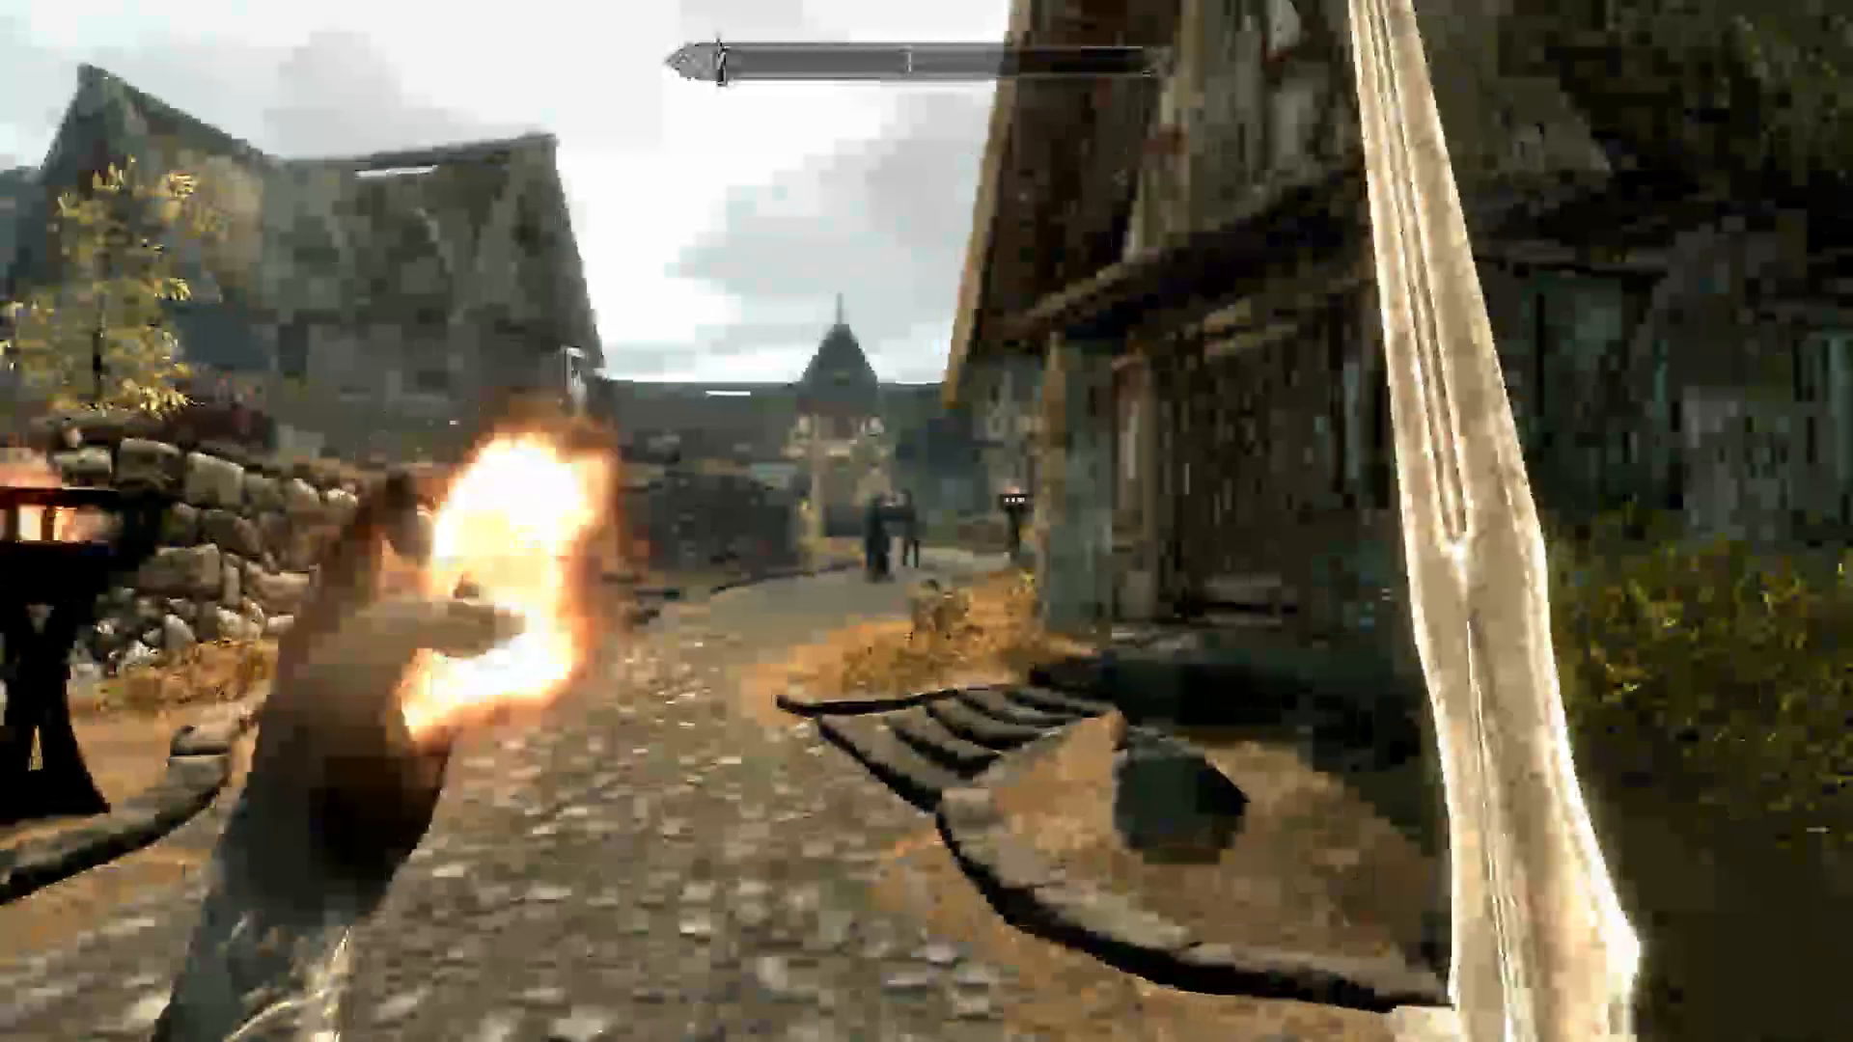
Cast Red Death repeatedly while following the shield-carrying guard along the street and approaching the figure by the gold-roofed building
key(w)
right_click(926, 521)
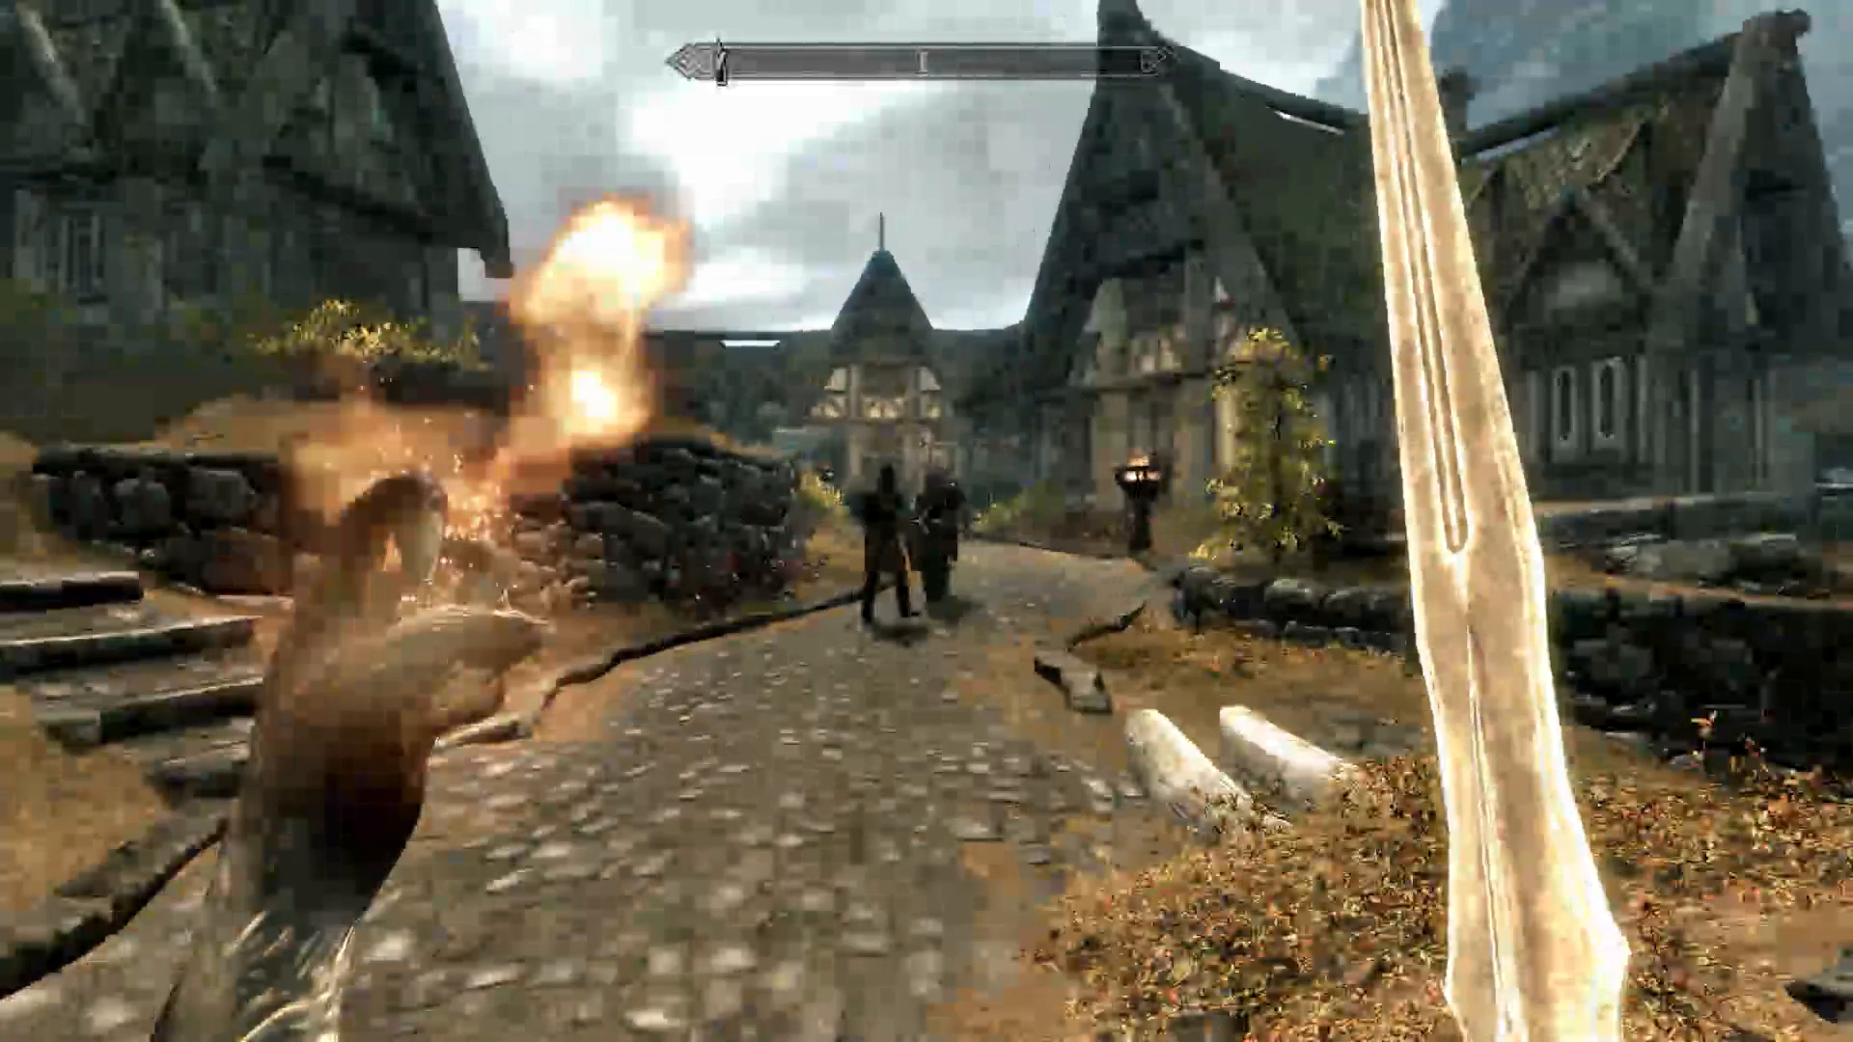
key(w)
right_click(927, 521)
key(s)
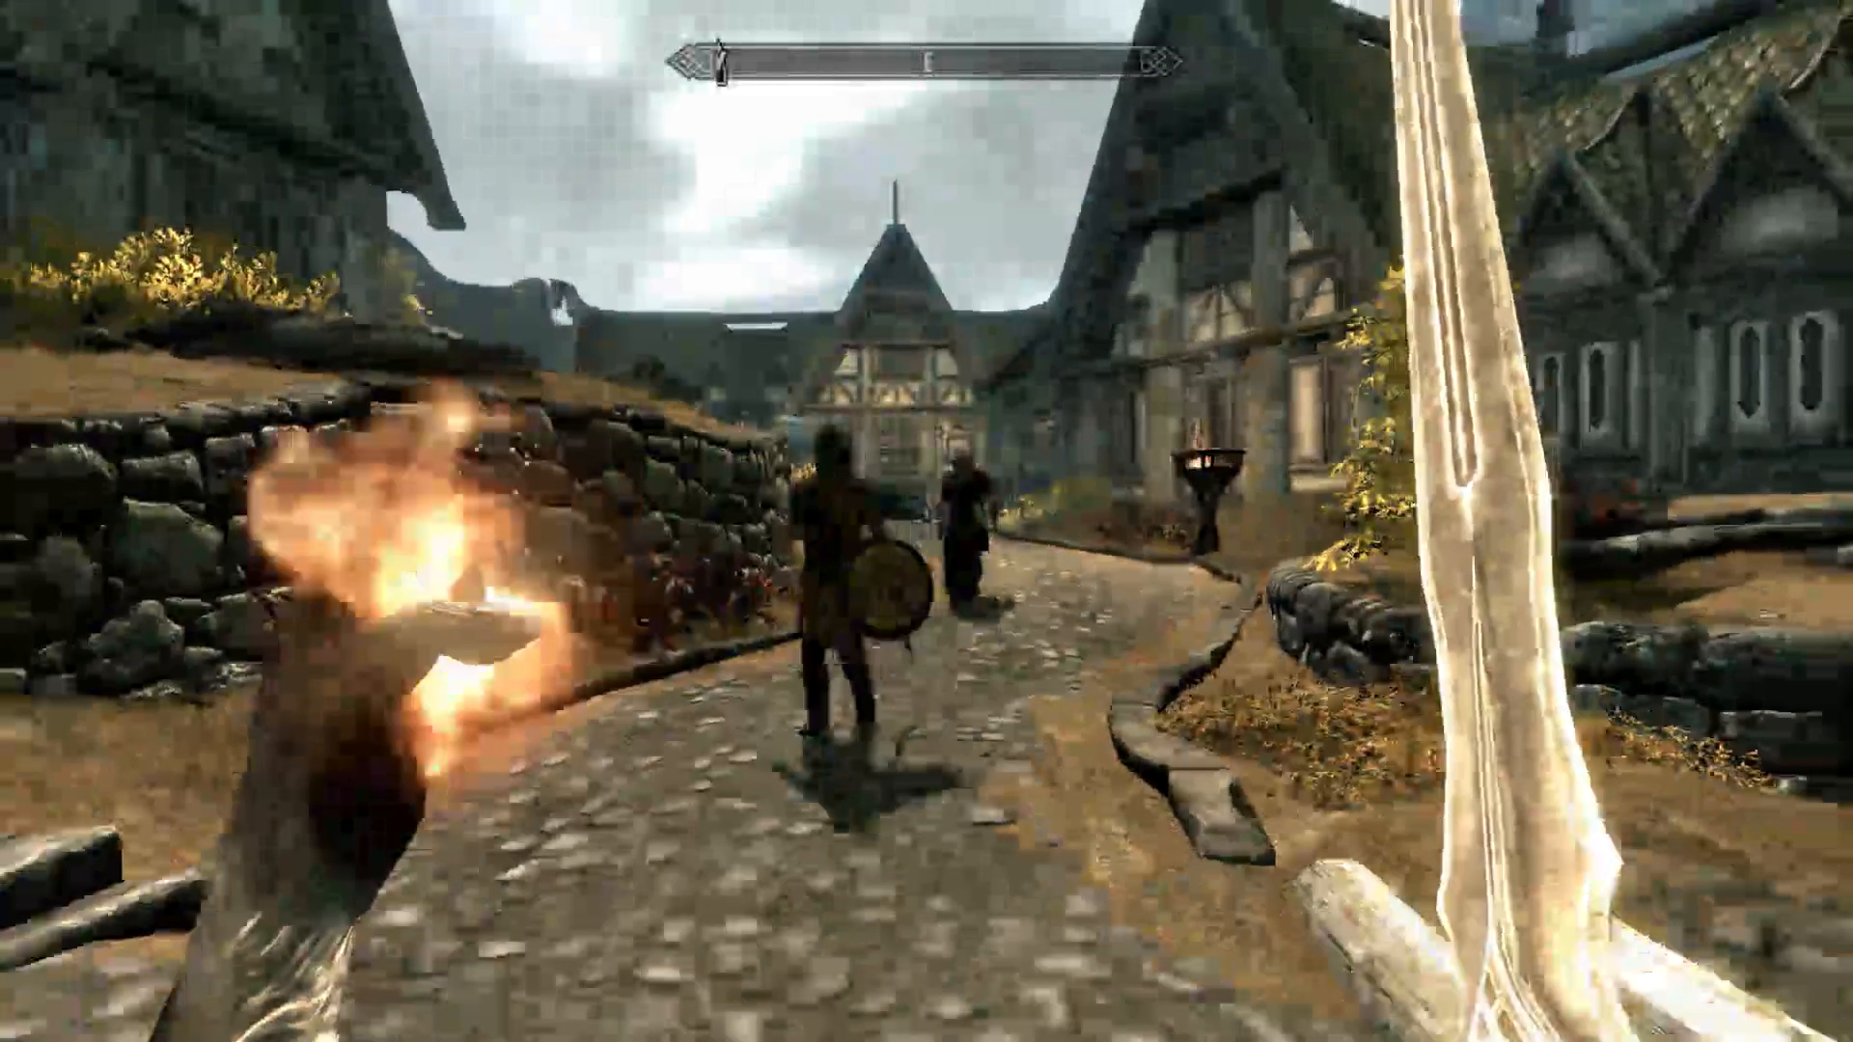
key(s)
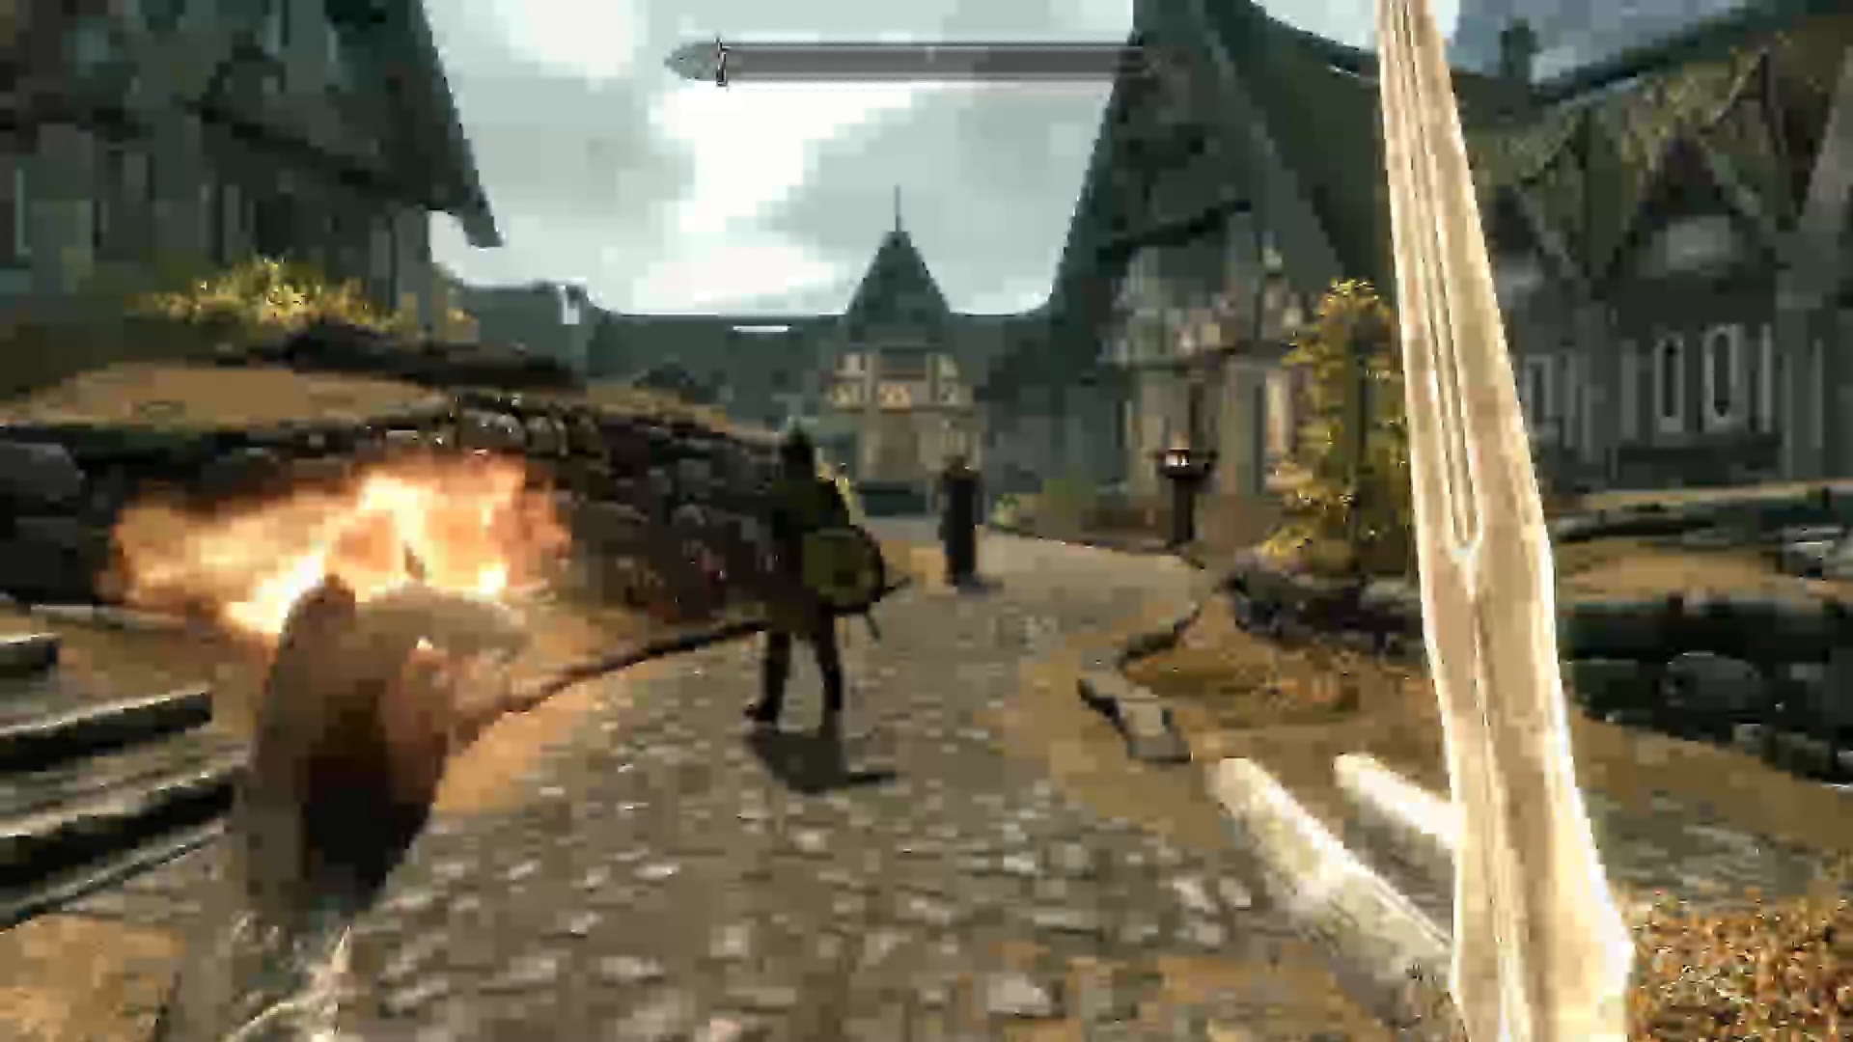
key(s)
right_click(926, 521)
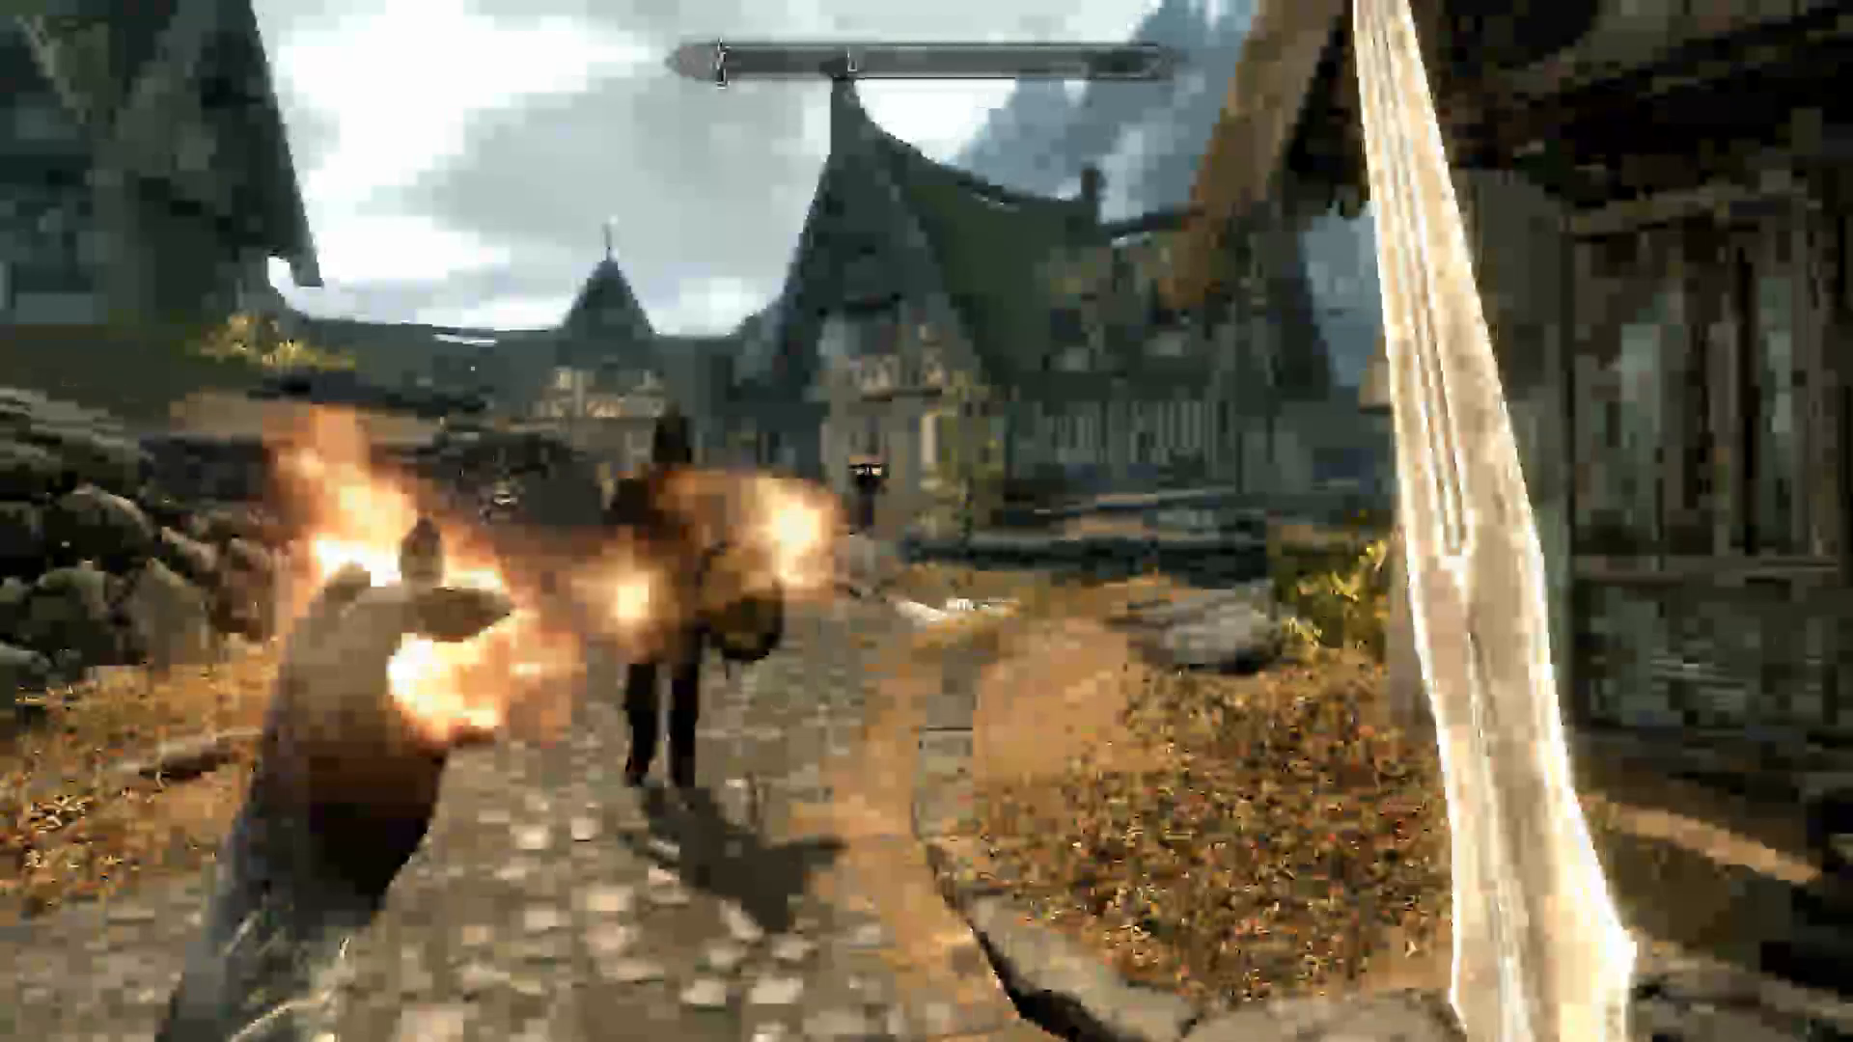
key(s)
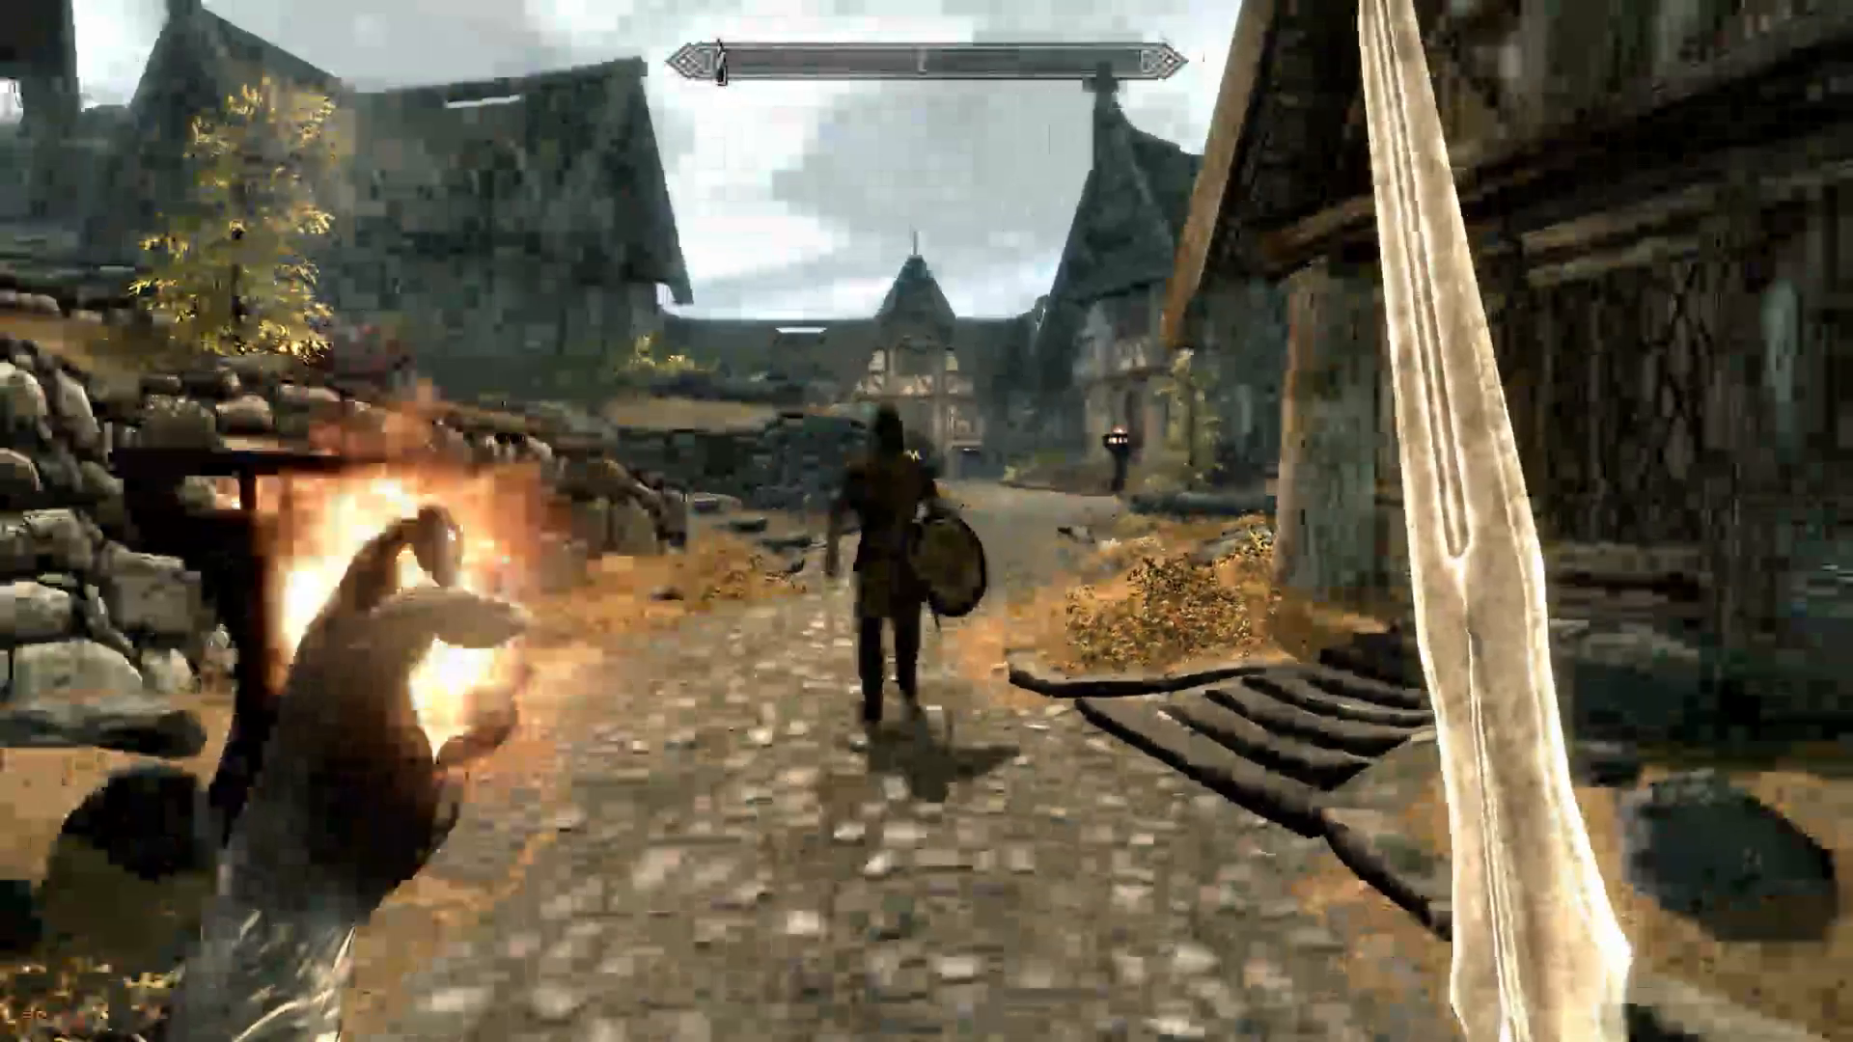
right_click(926, 521)
key(w)
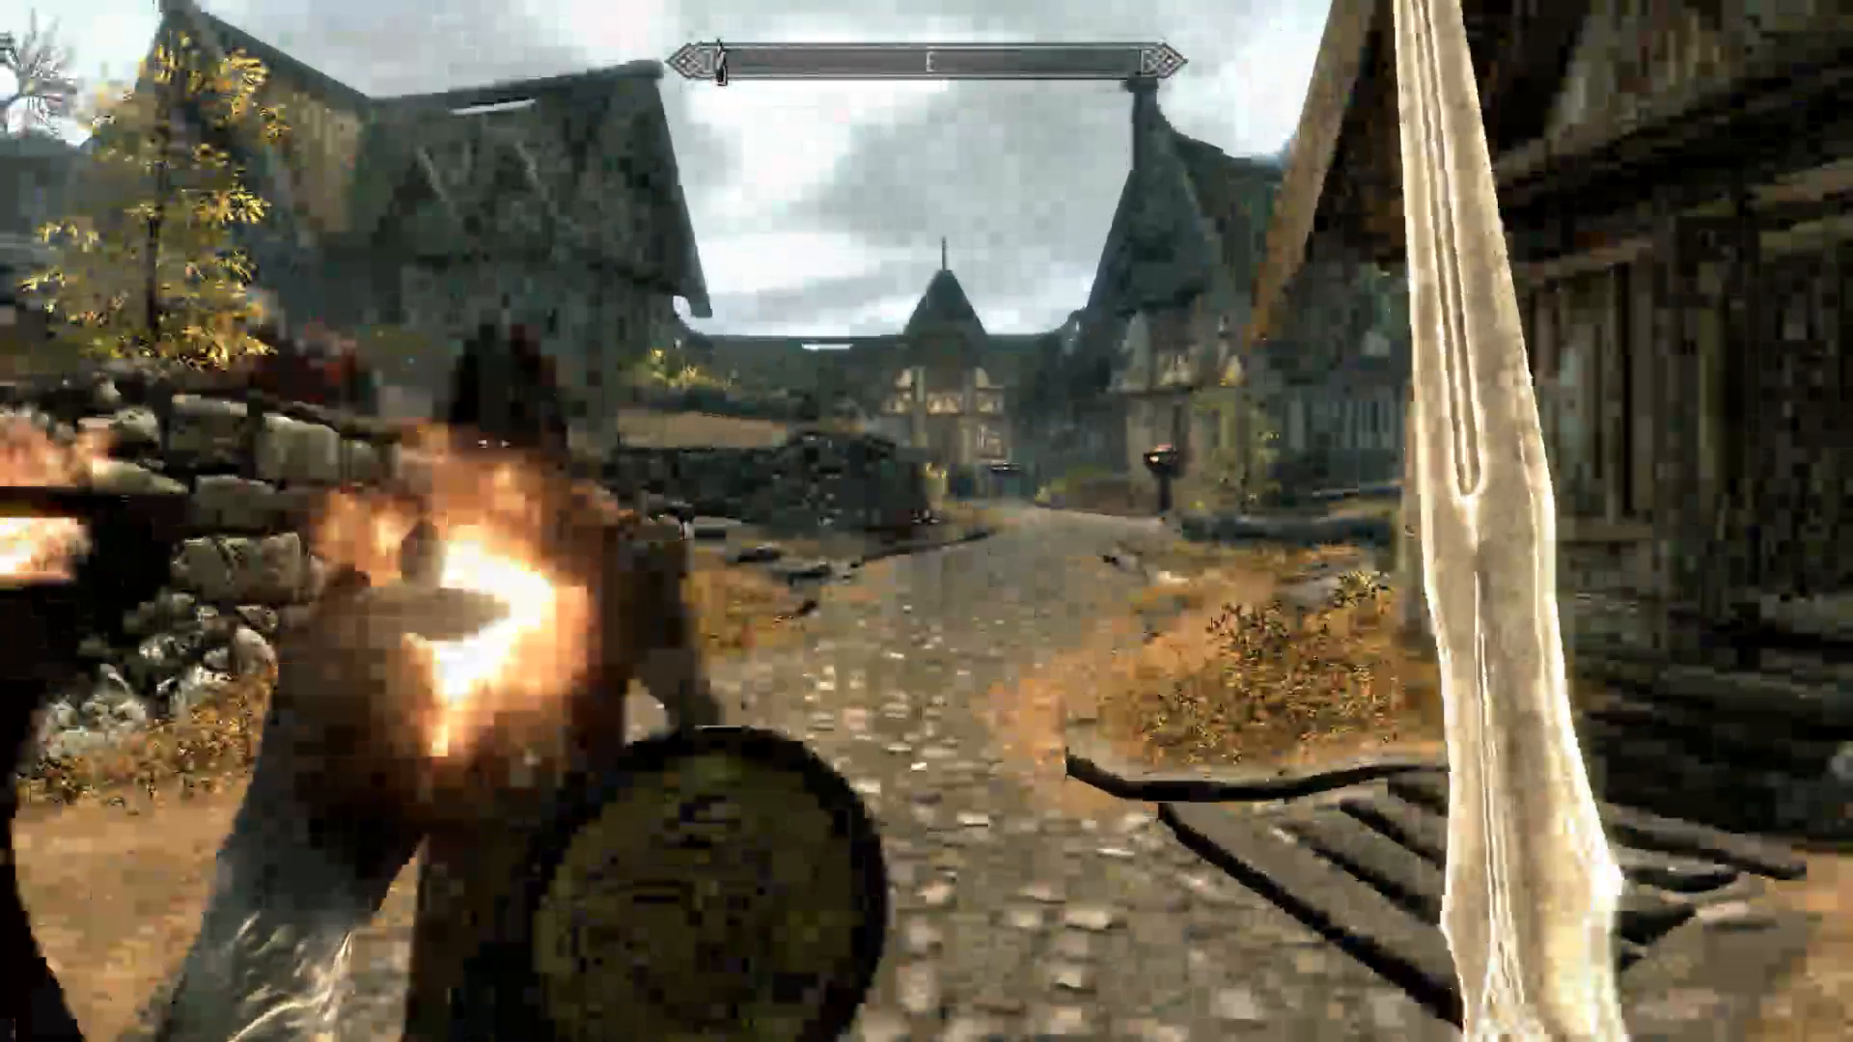
key(s)
right_click(926, 521)
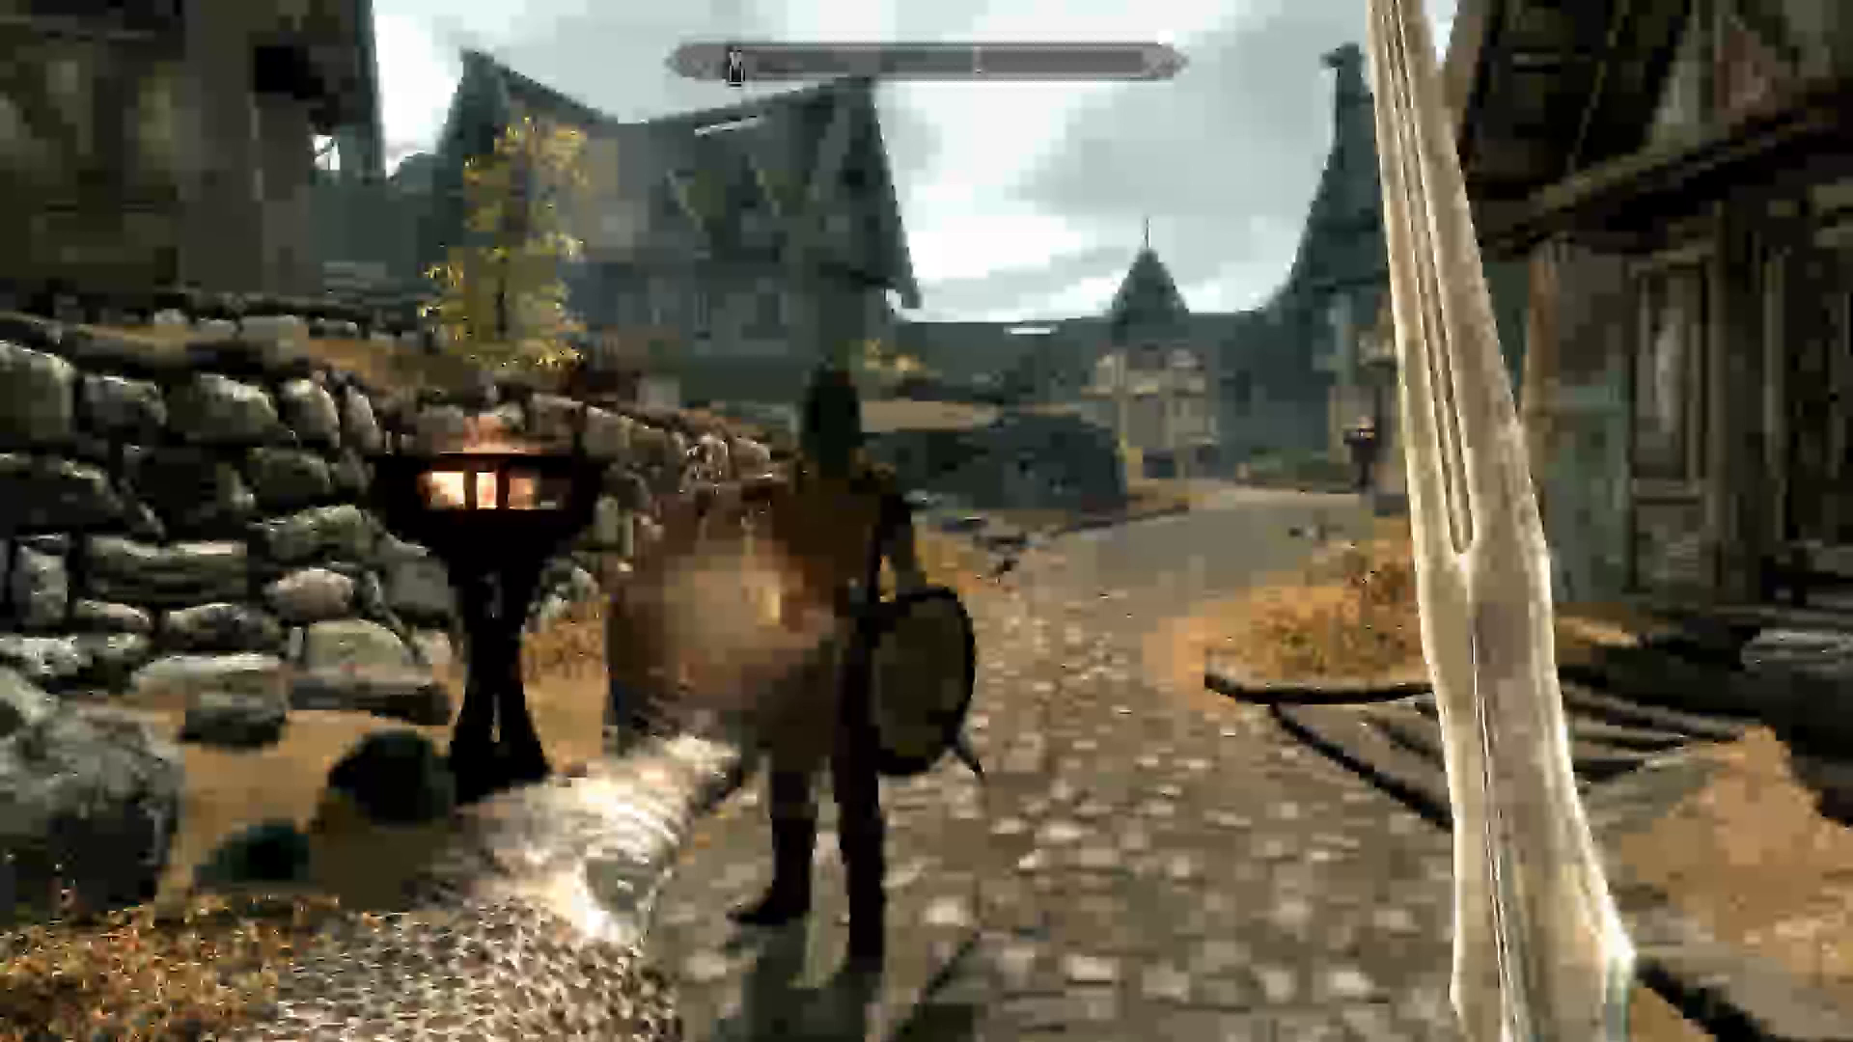
key(w)
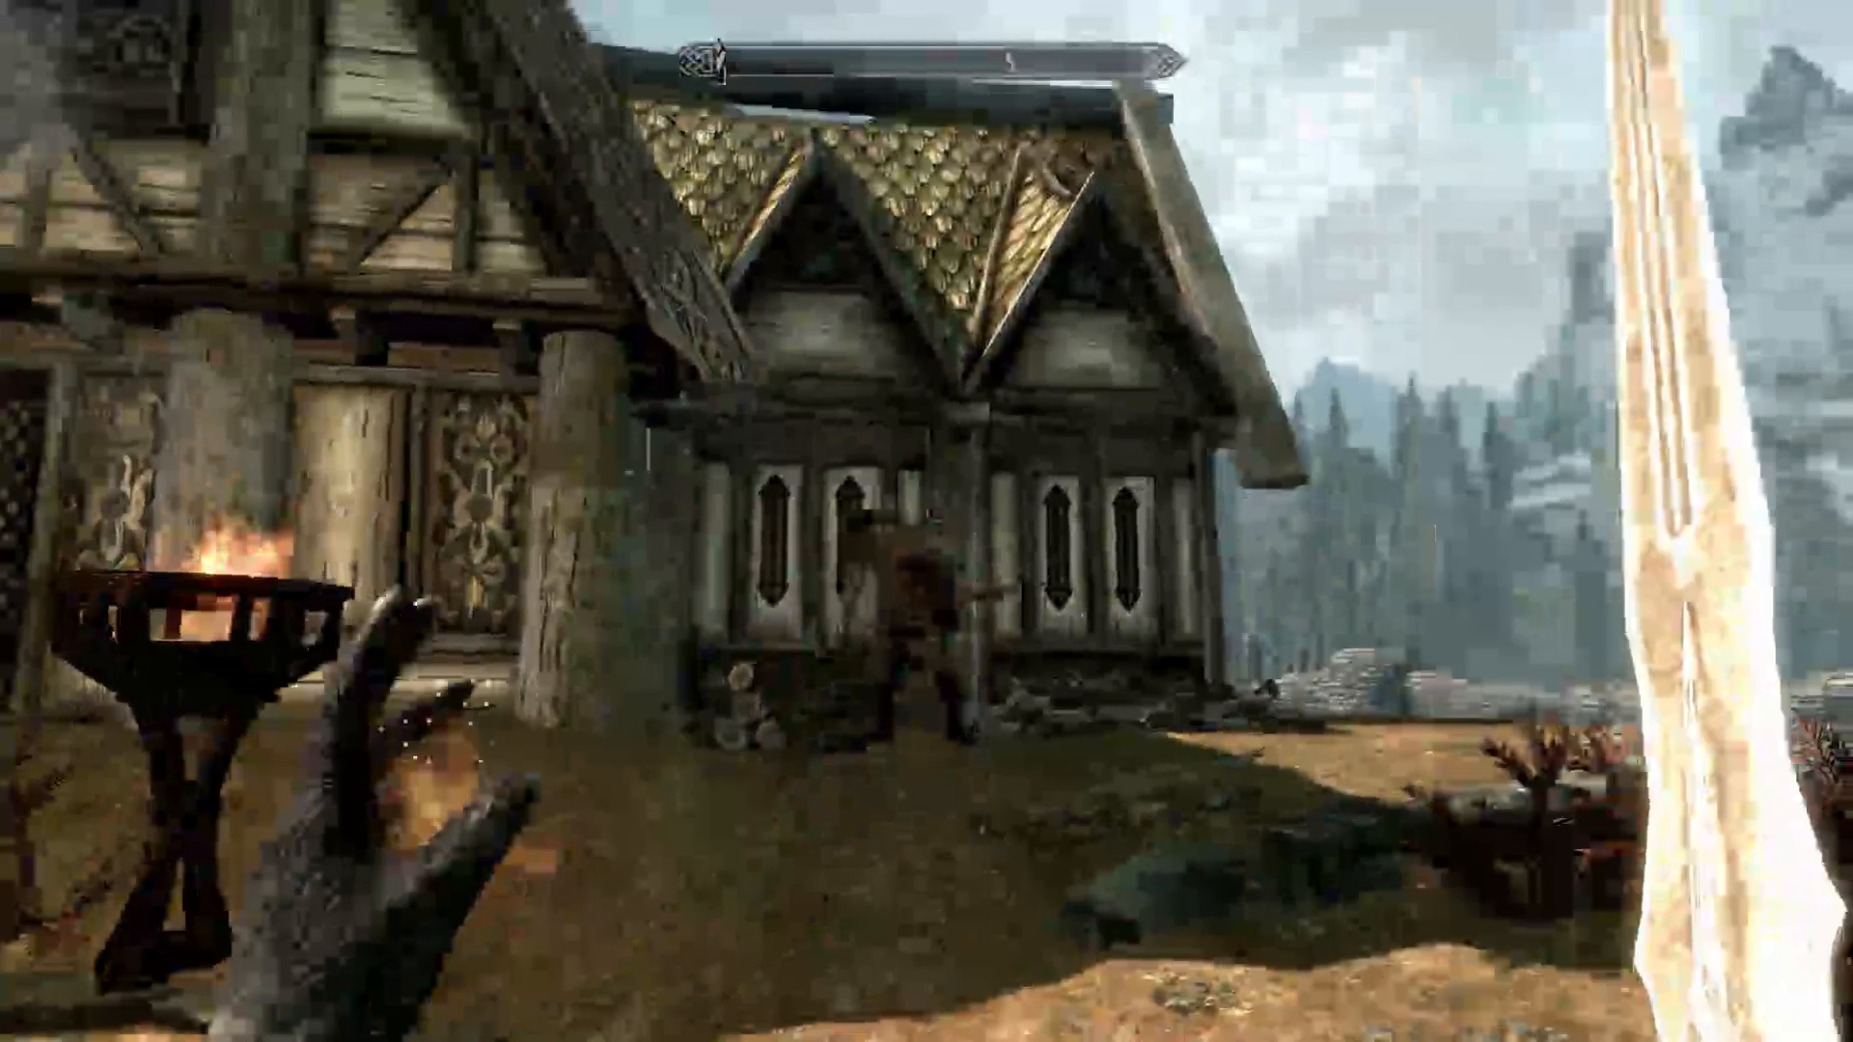
key(w)
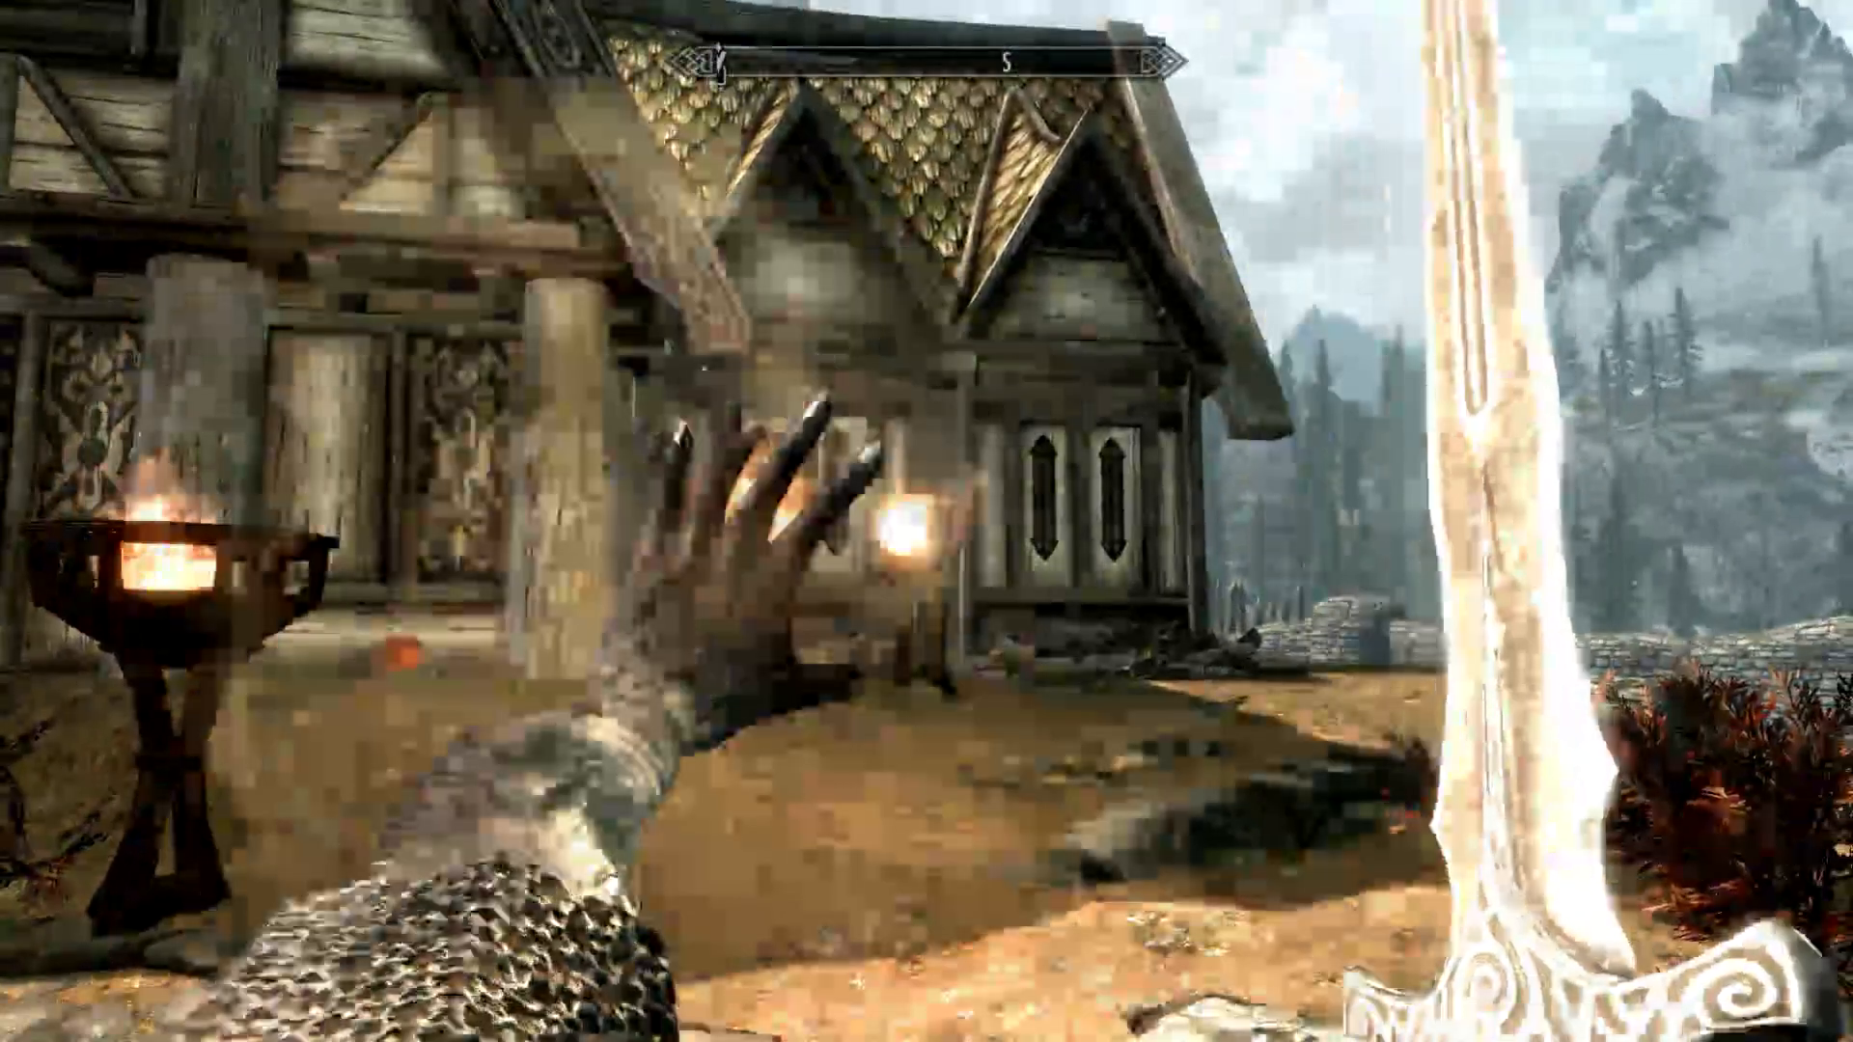
Walk up the cobbled street into the Whiterun market and around the stalls near the well with Red Death readied
key(w)
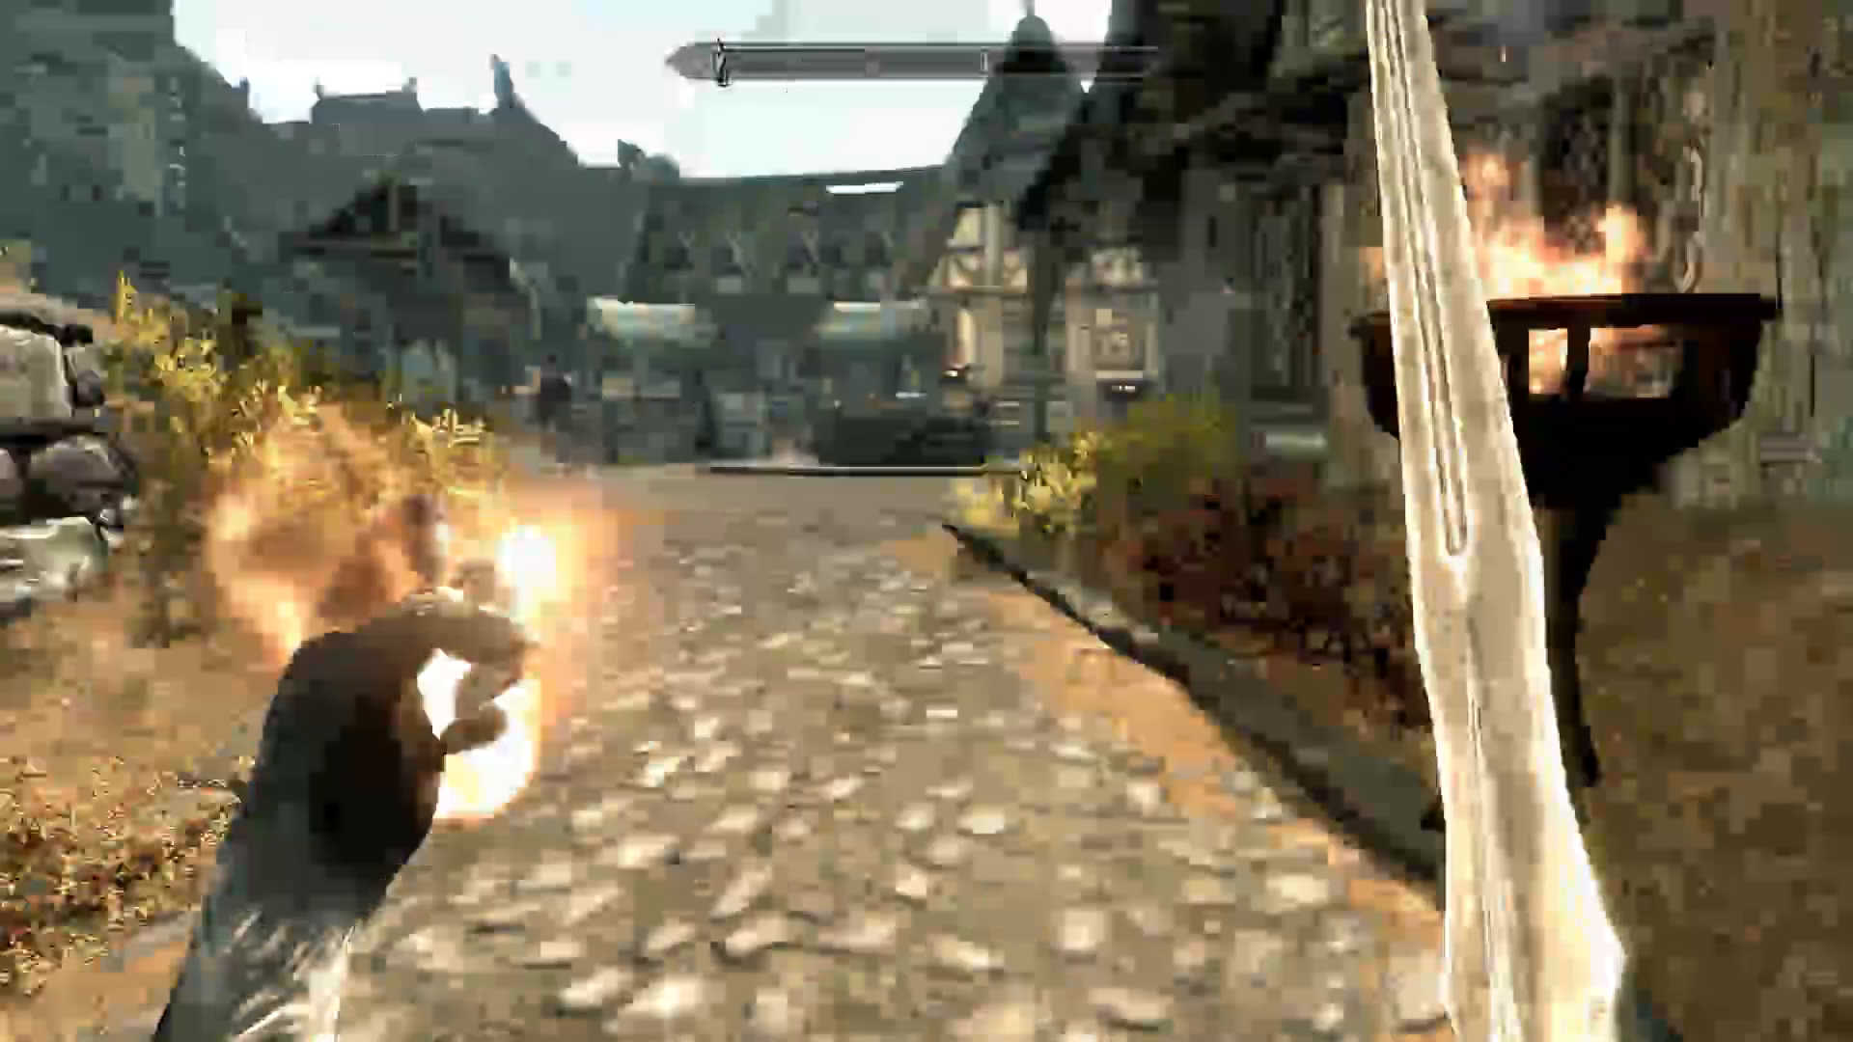
key(w)
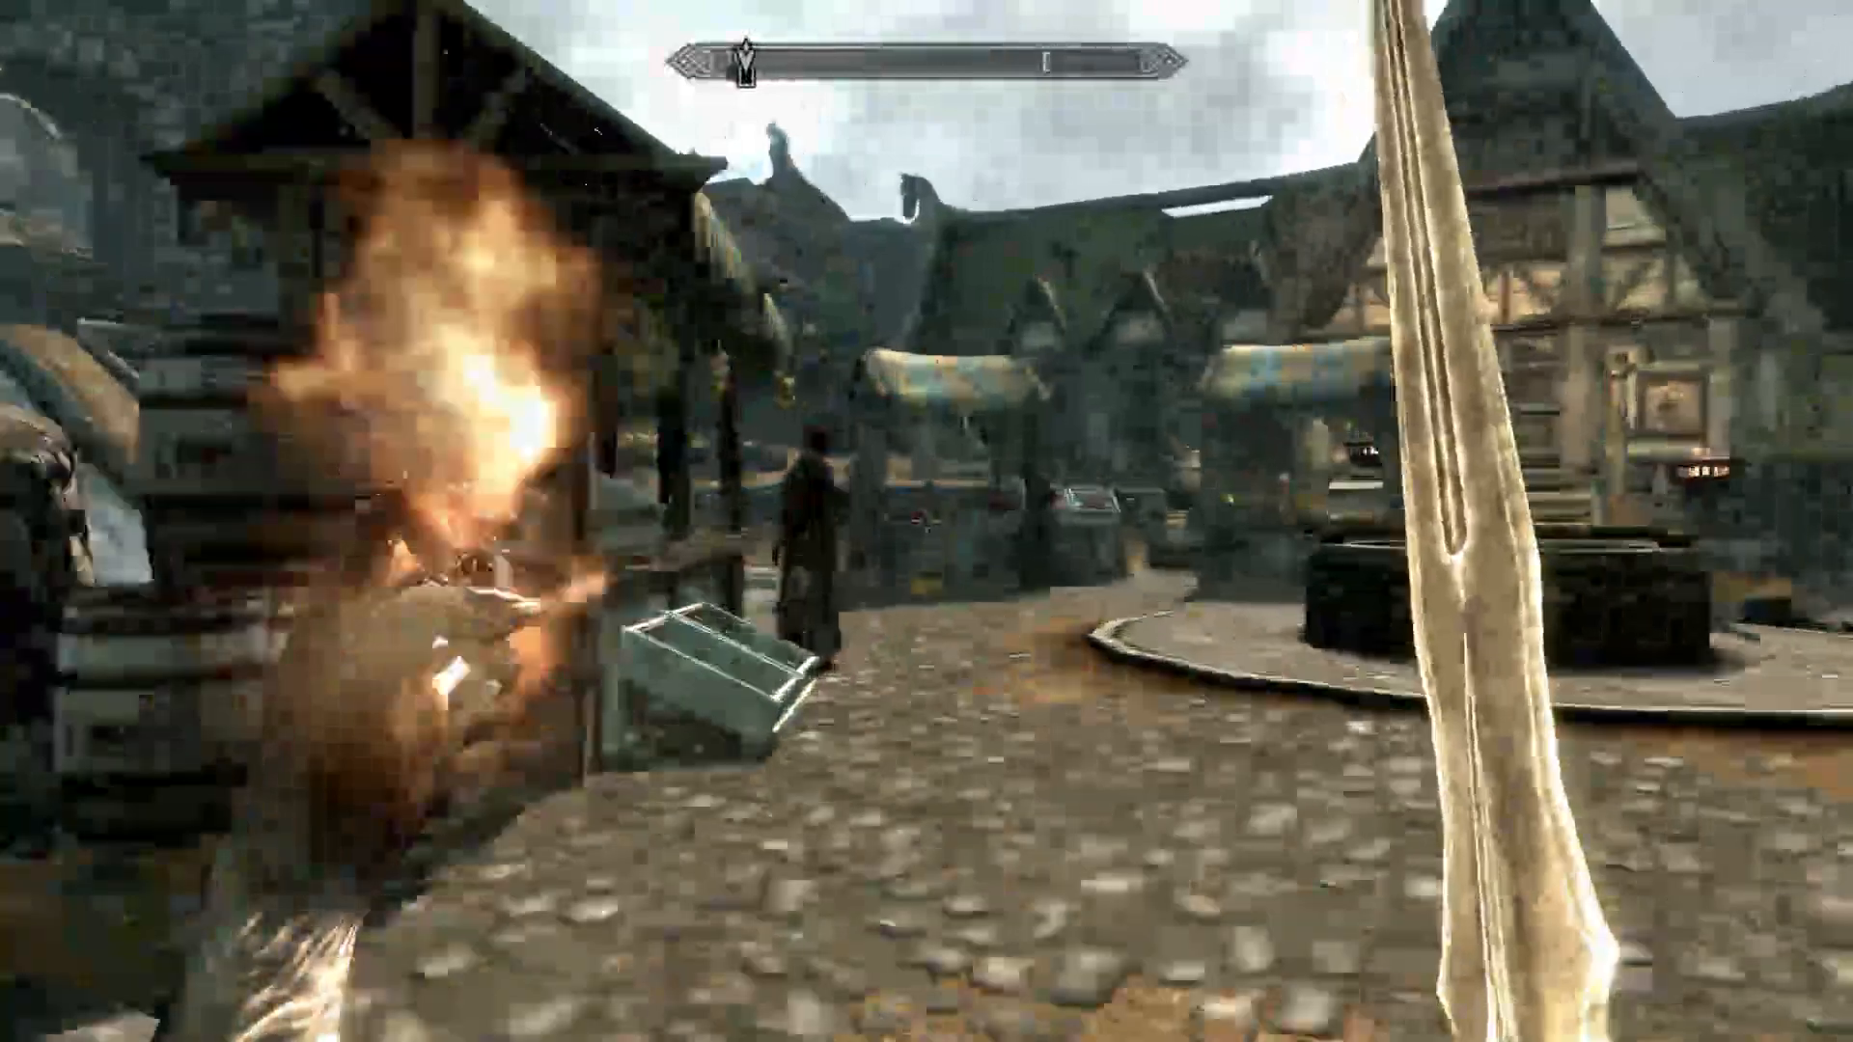
key(w)
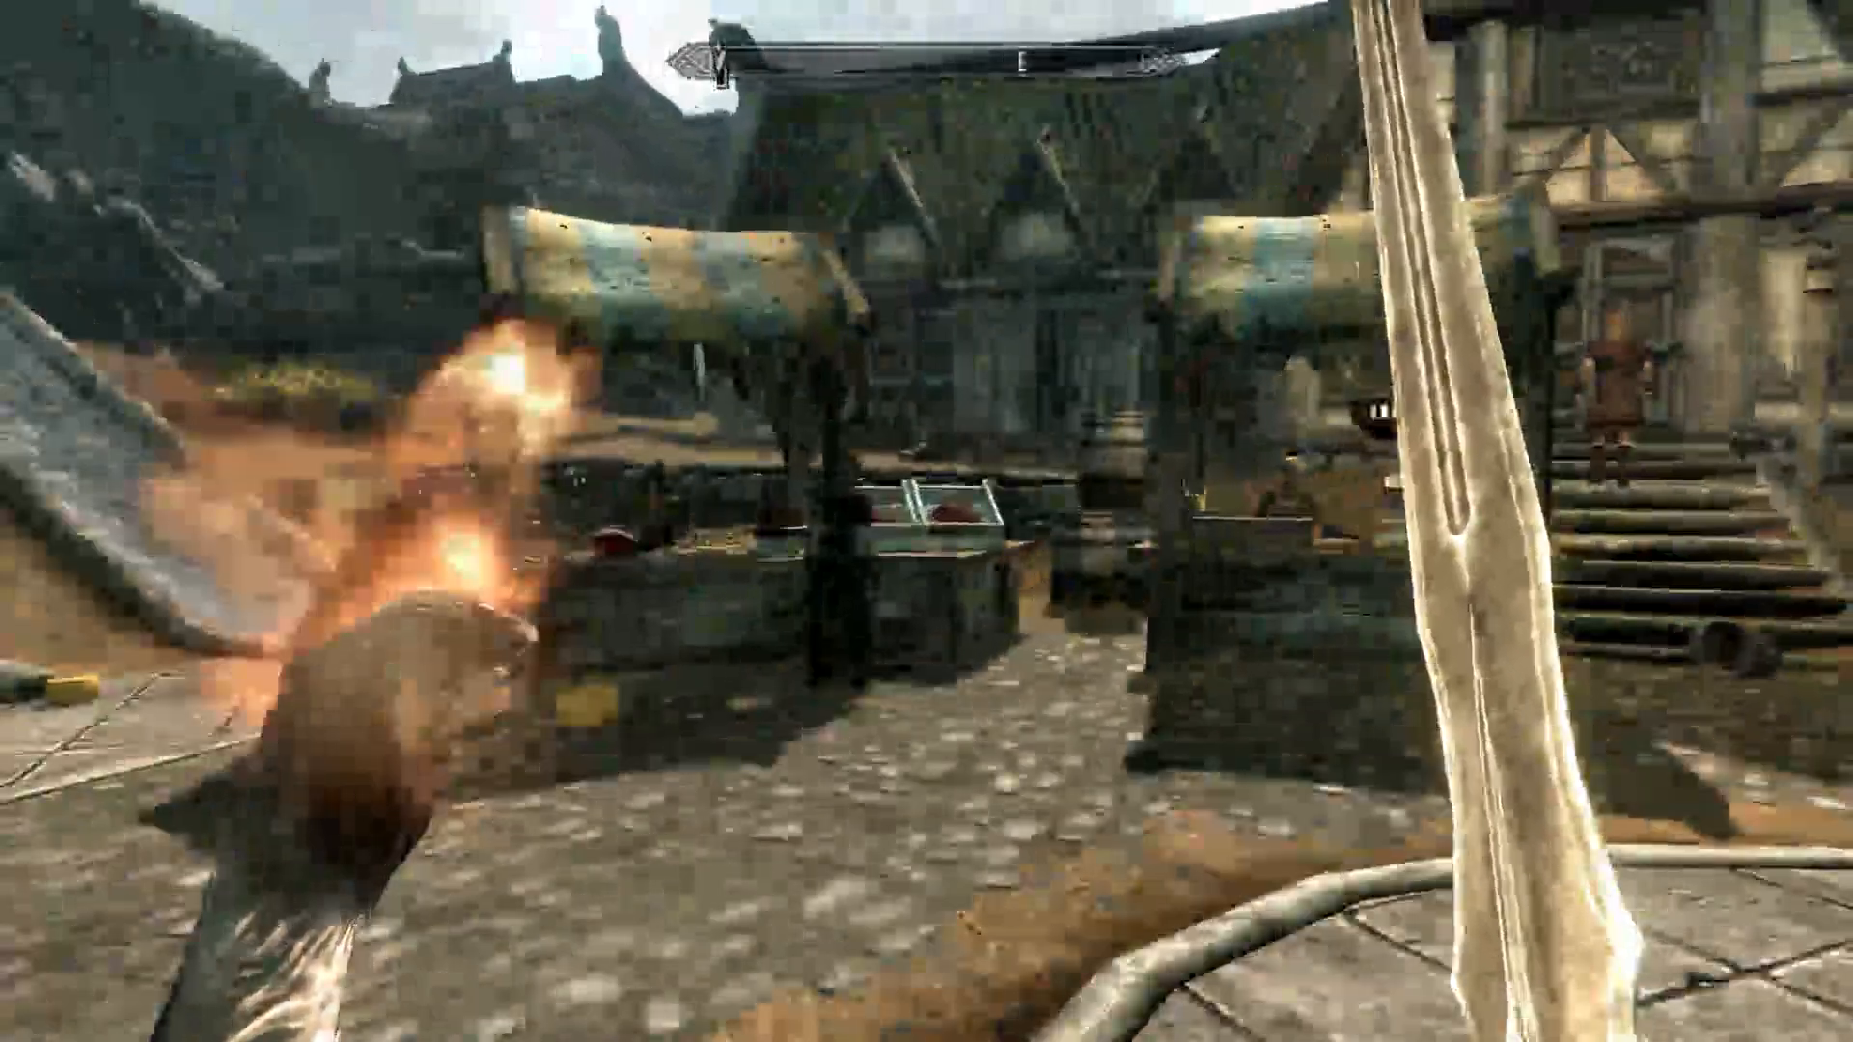
key(w)
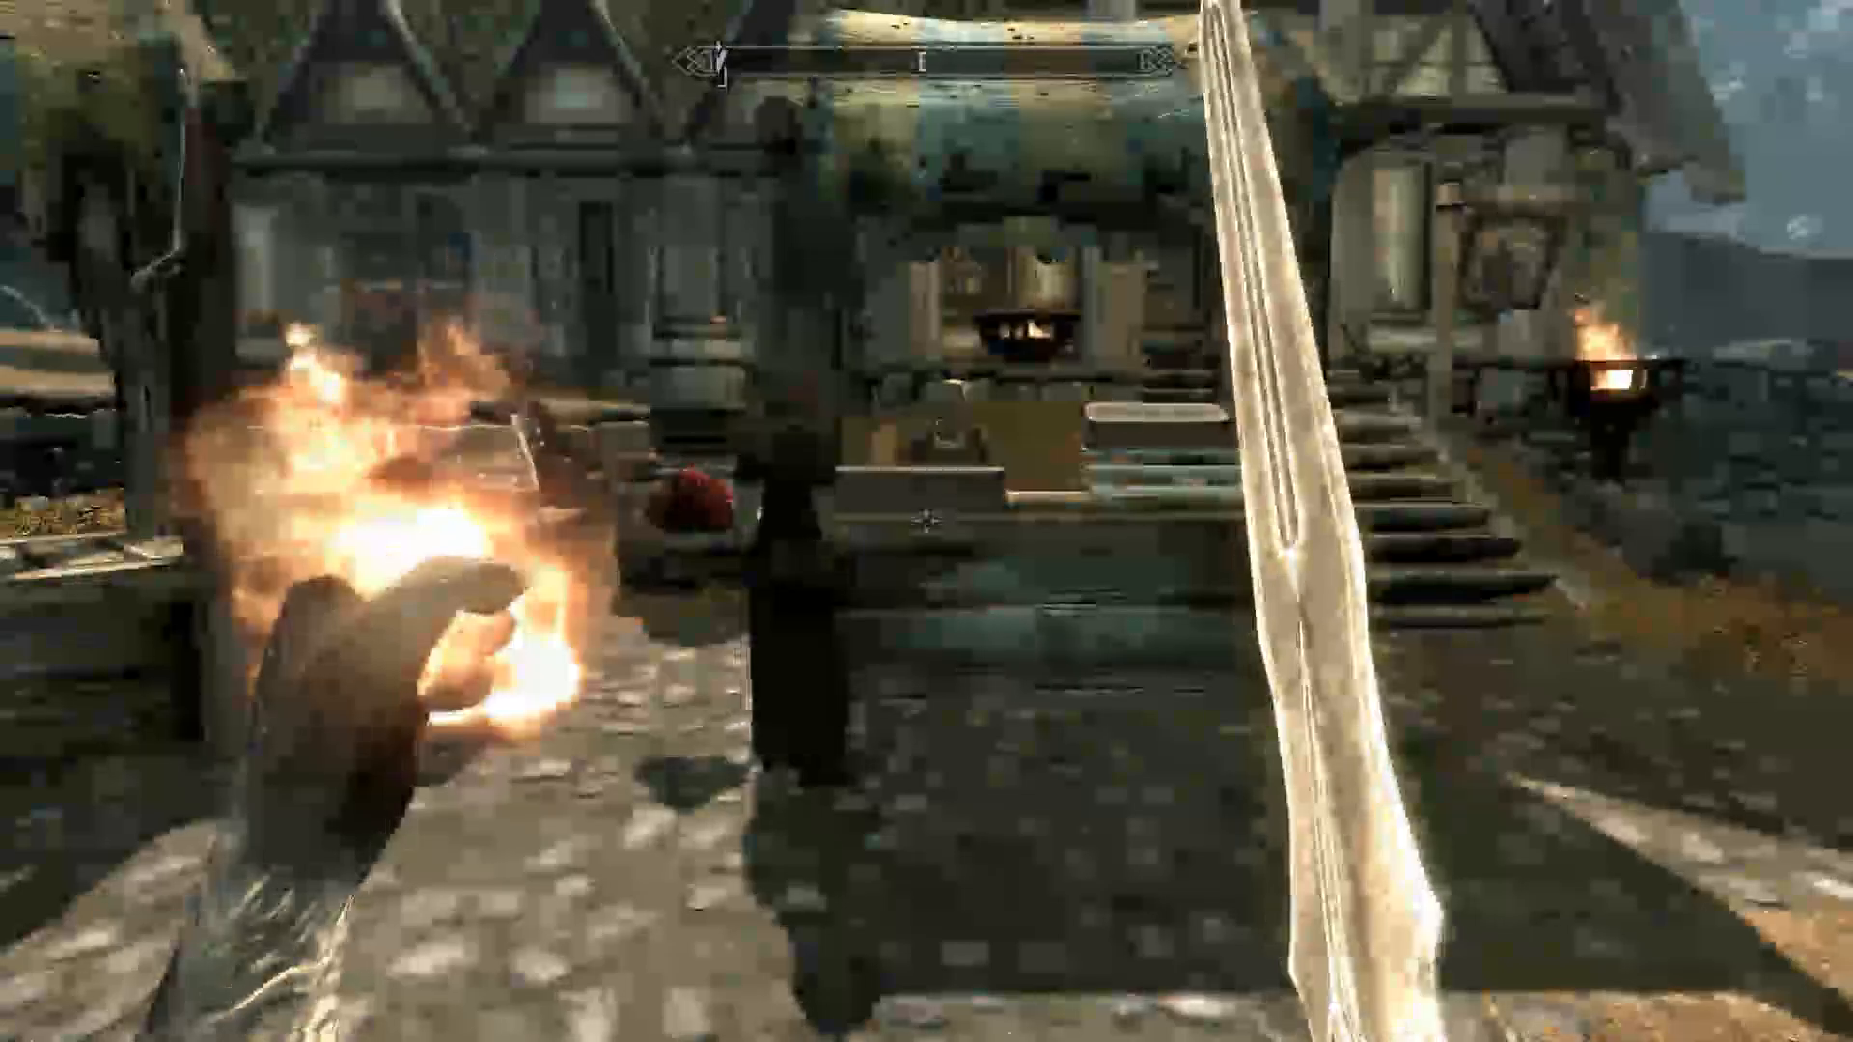
key(d)
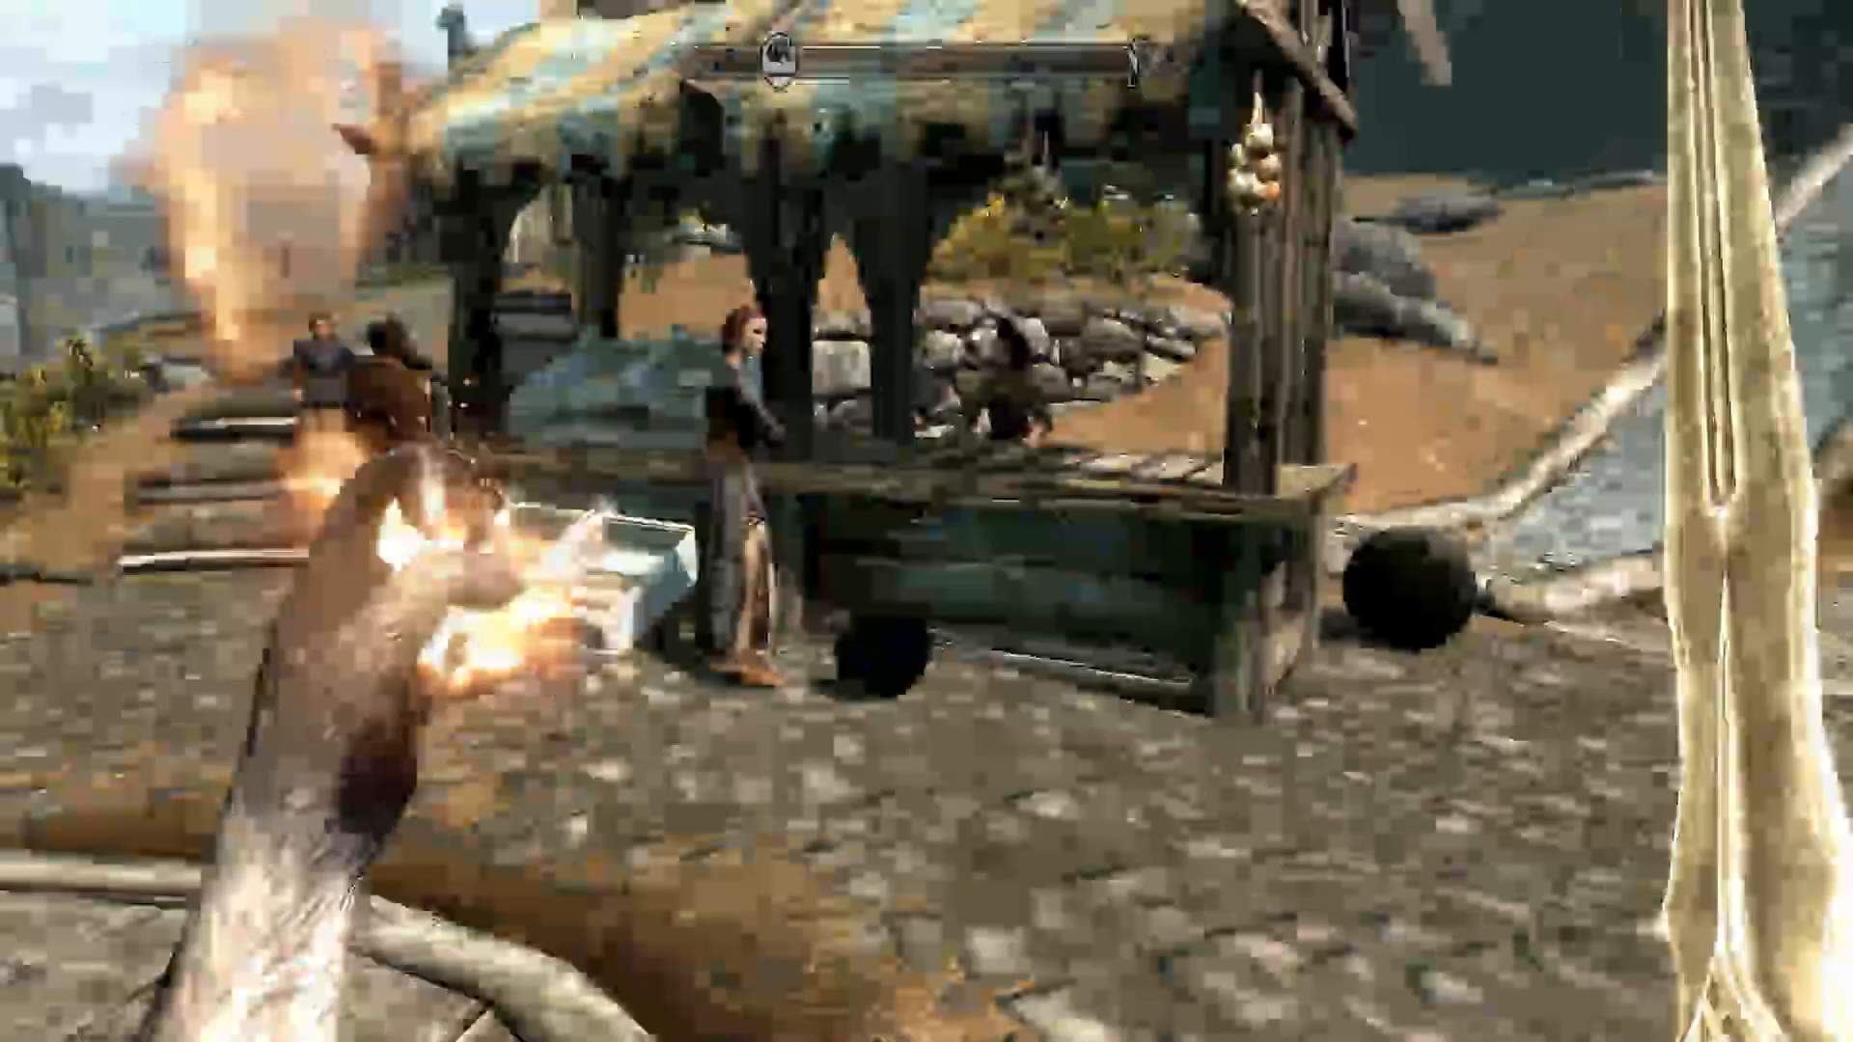
Leave the market stalls, follow the street down to the stone city gate, and ready Red Death beside the brazier
key(w)
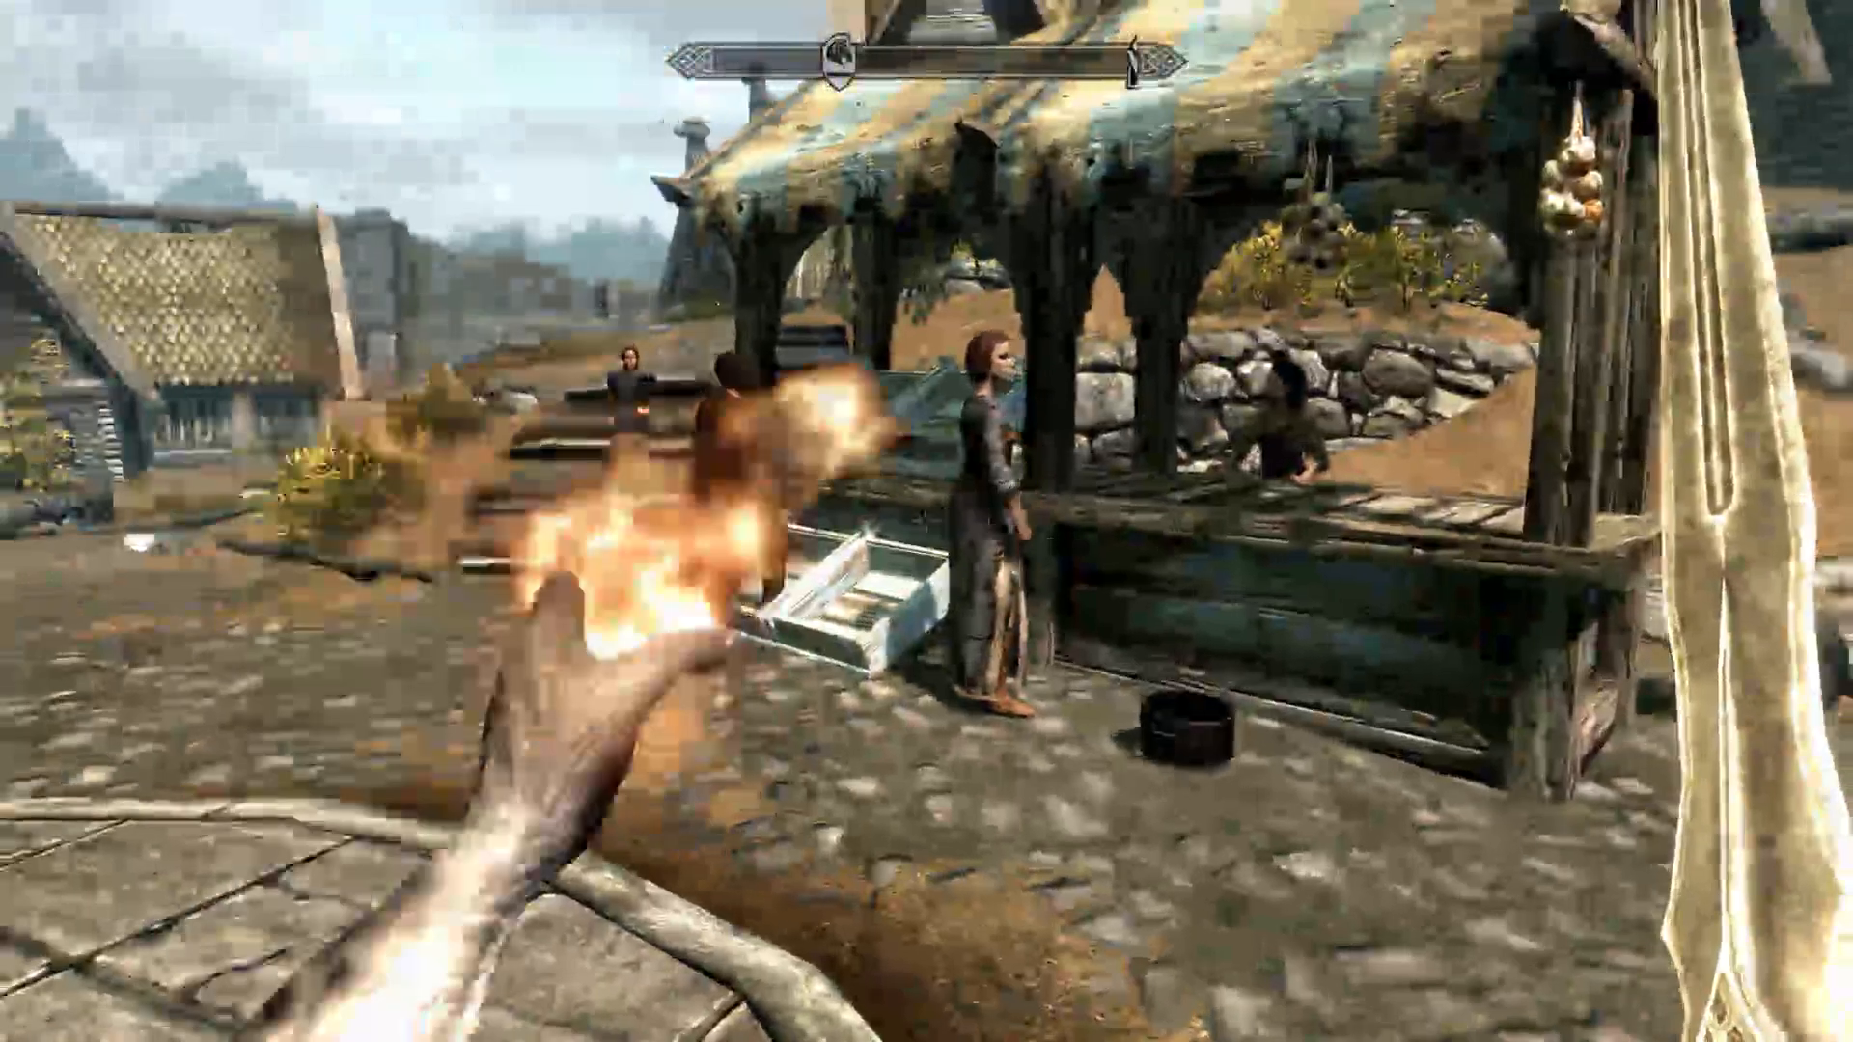
key(w)
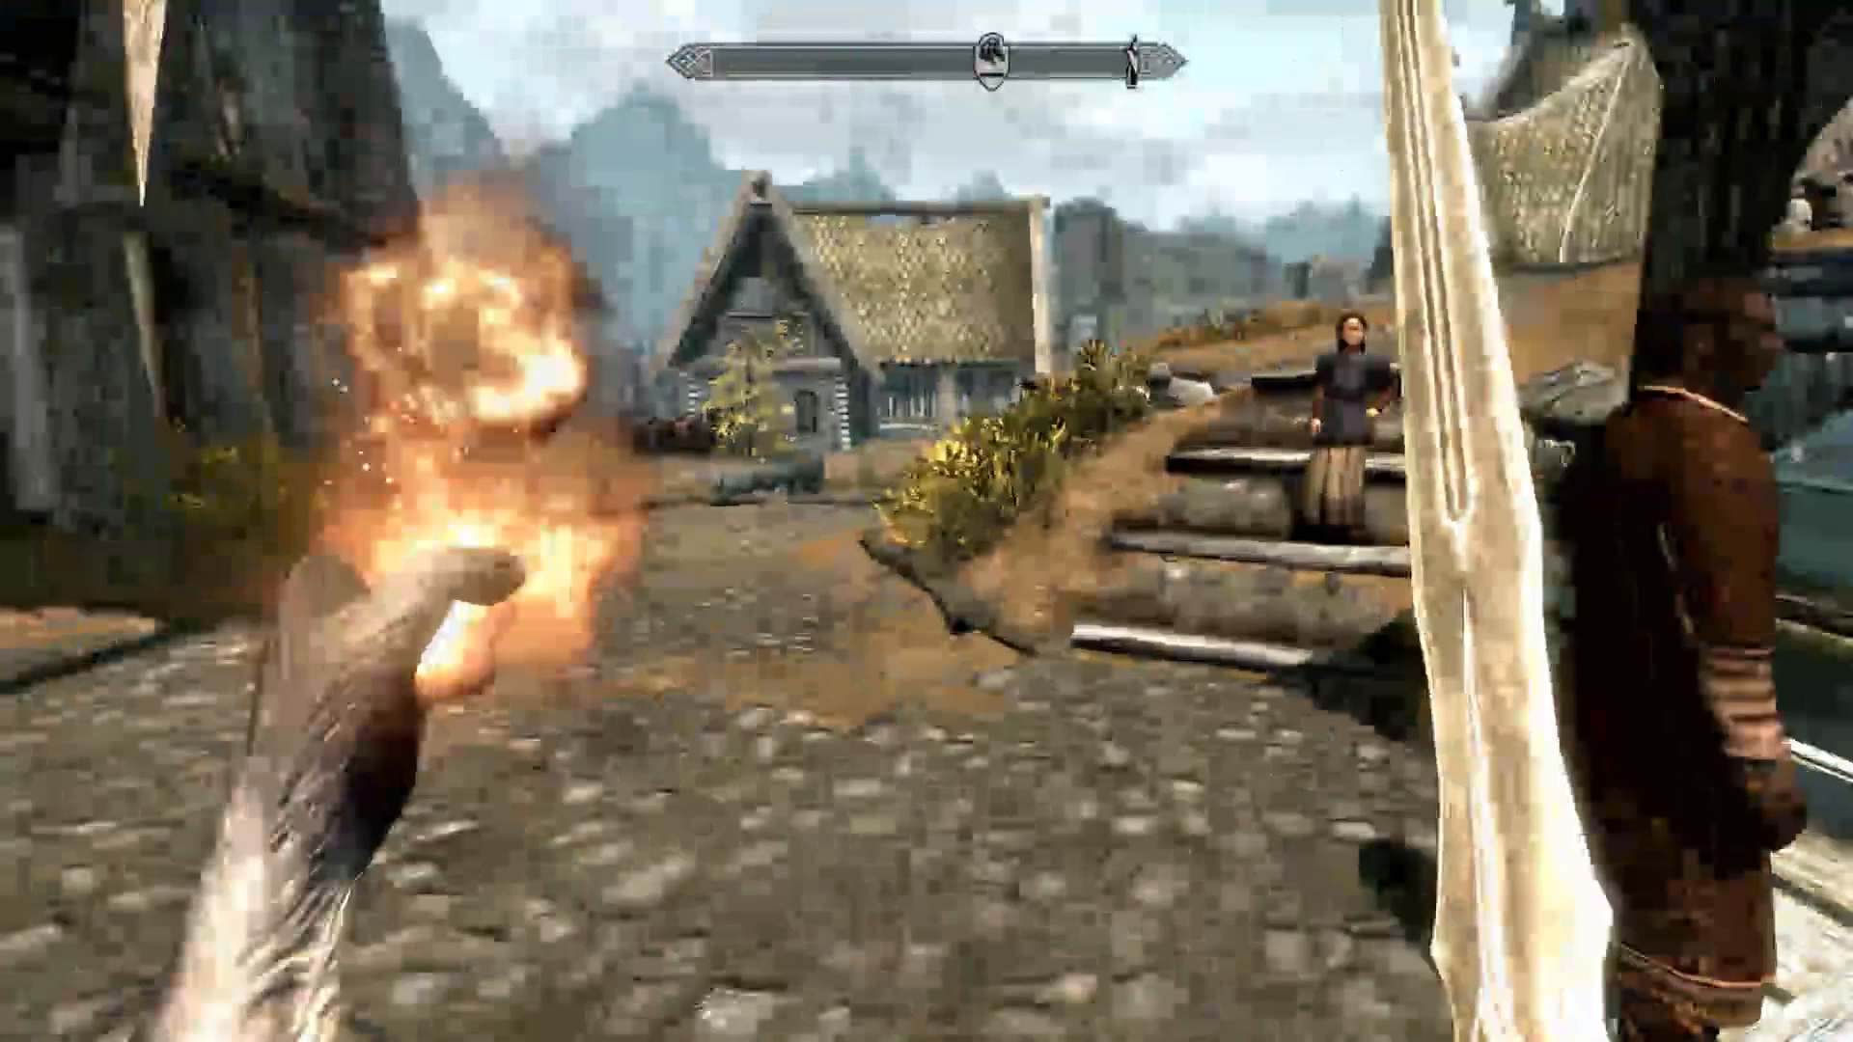
key(w)
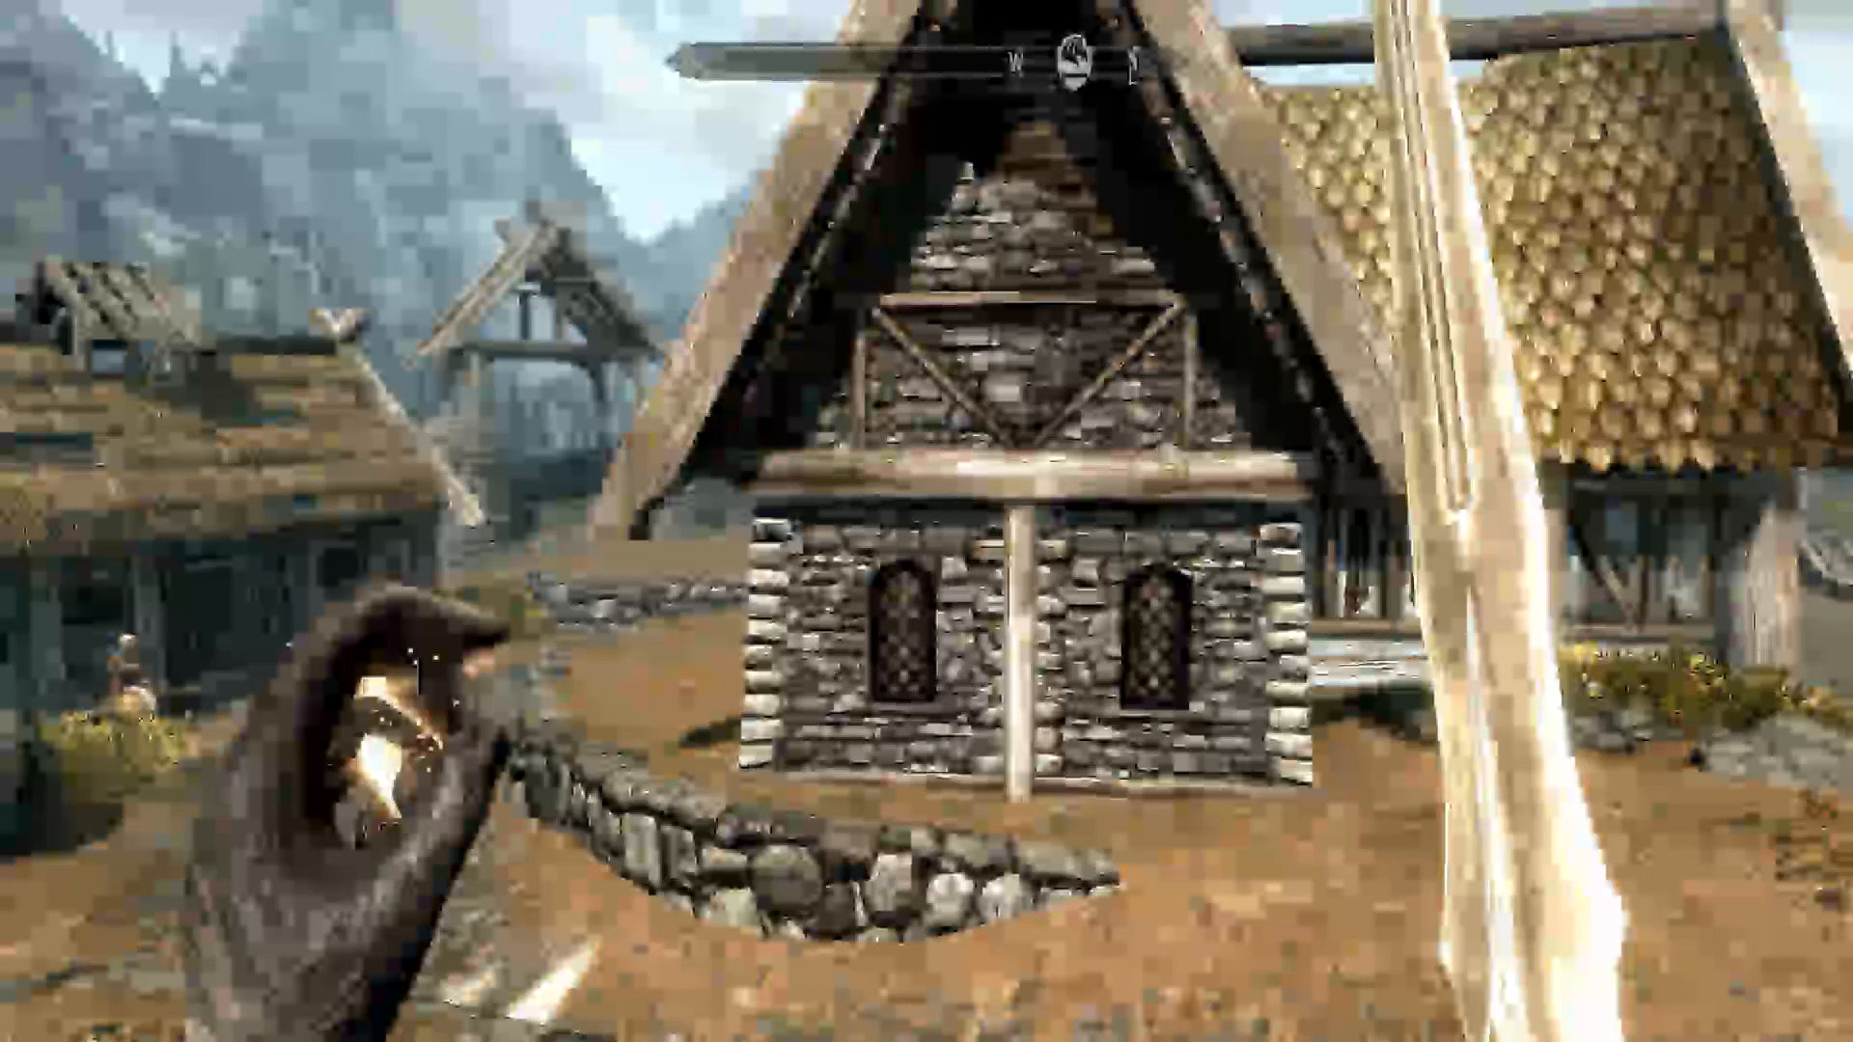
key(w)
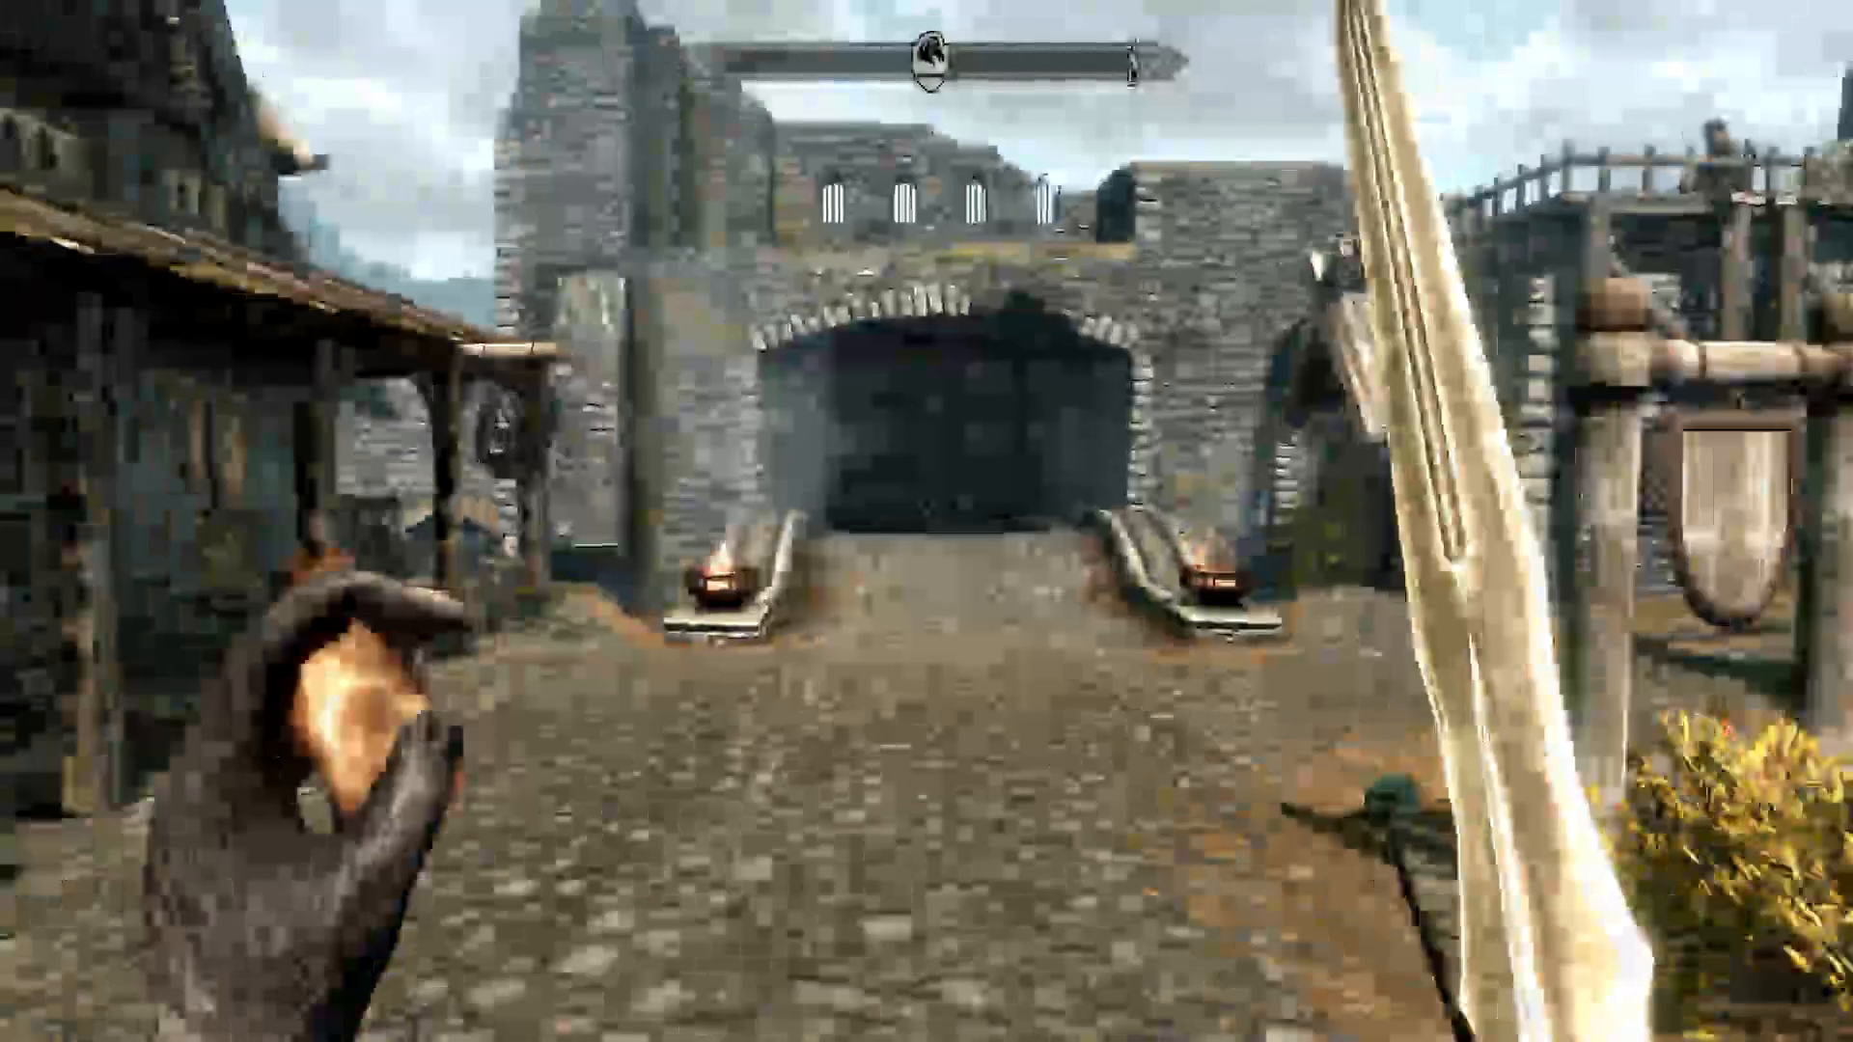
key(w)
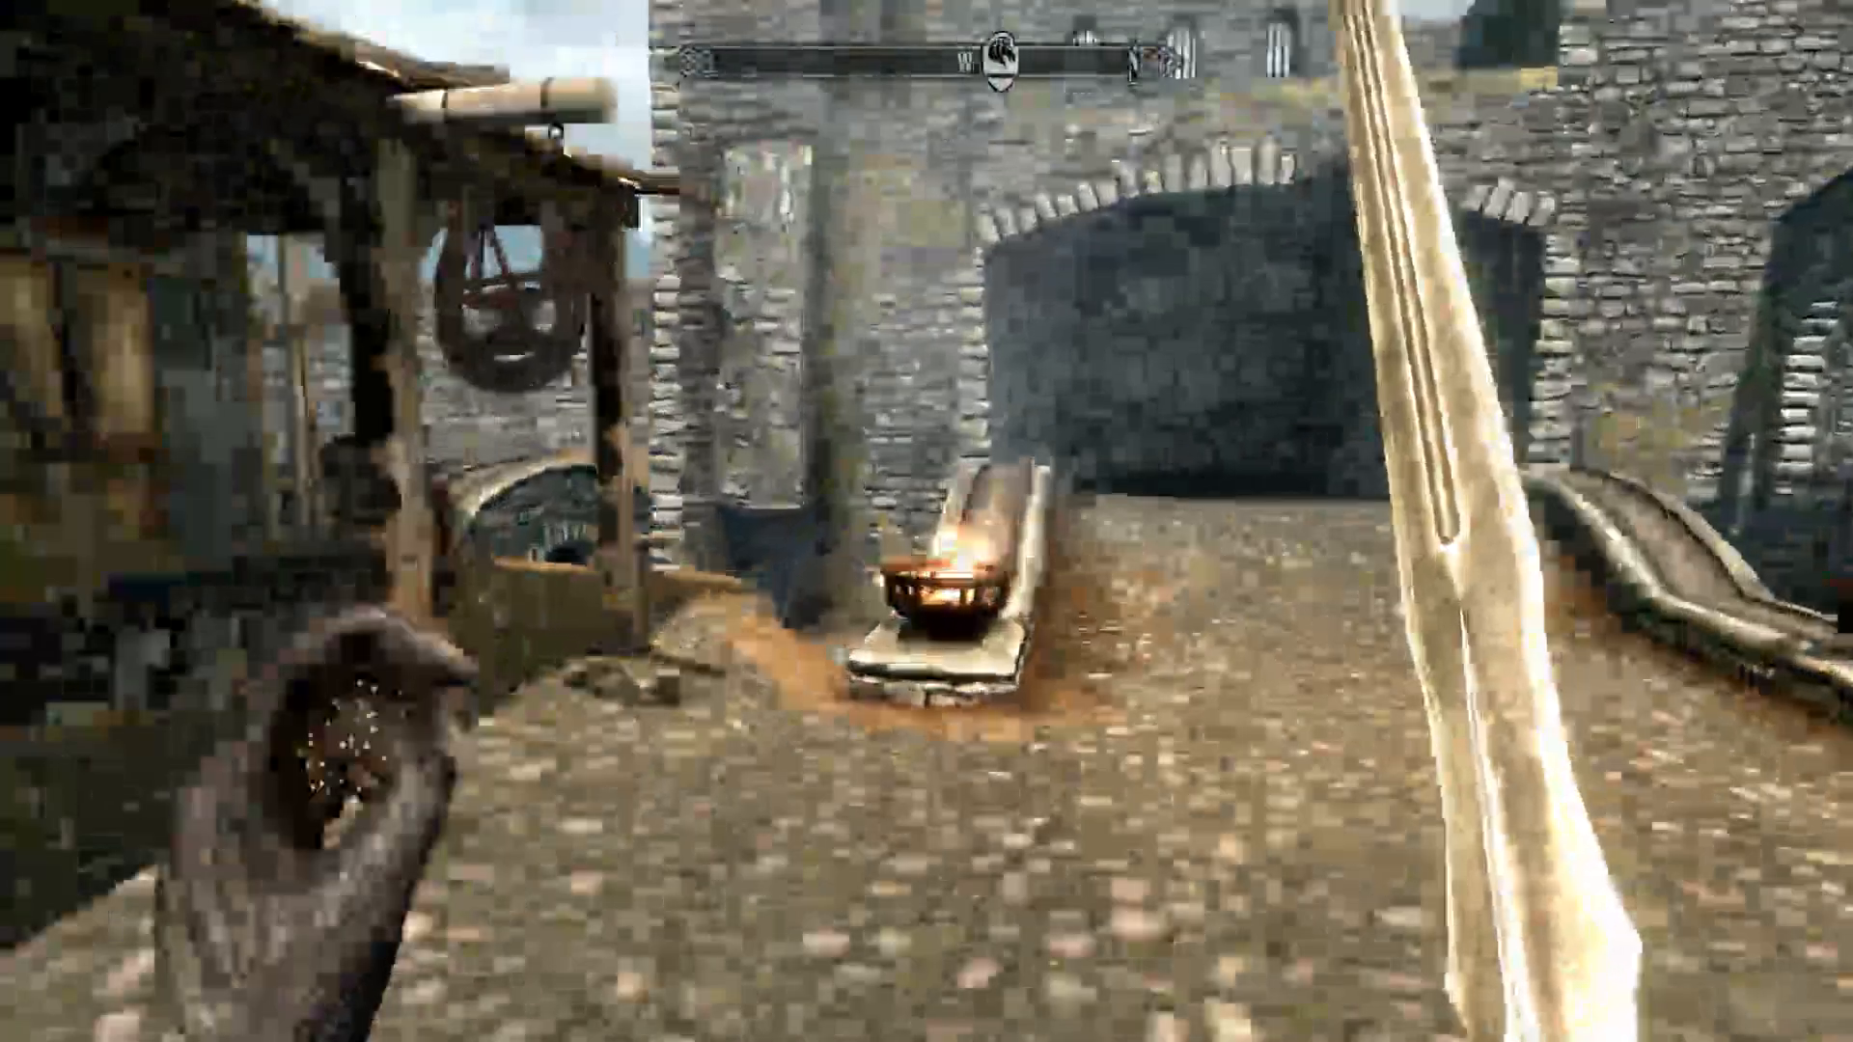
right_click(926, 521)
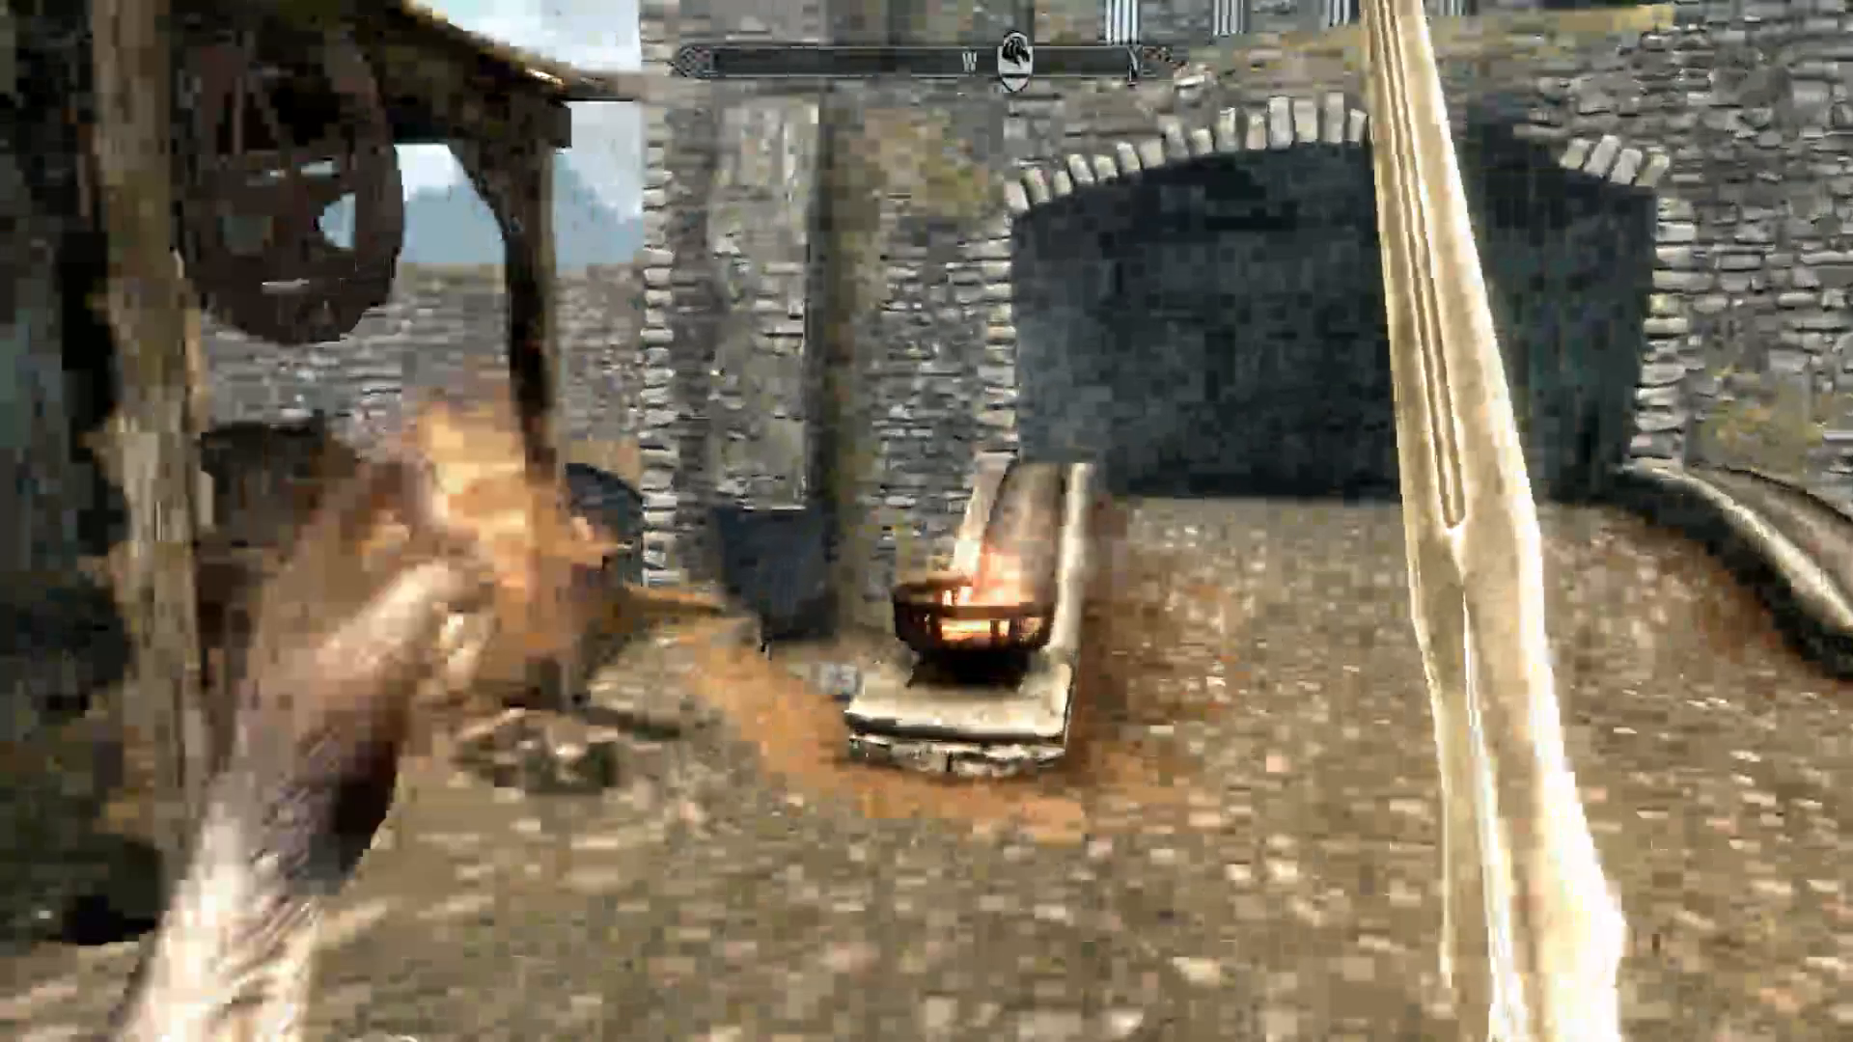